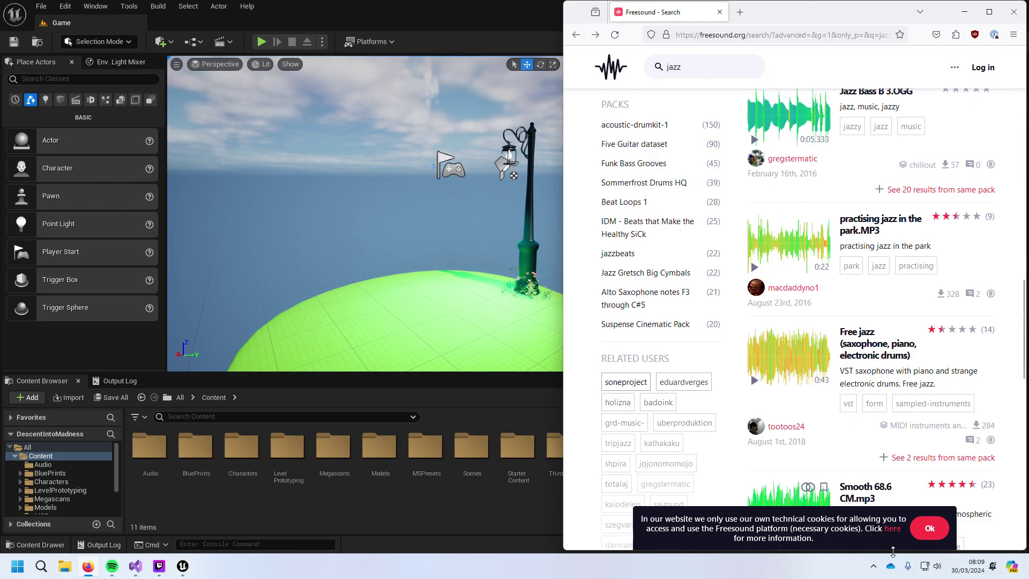
Step: Dismiss the cookie notice and open the sound page for Smooth 68.6 CM.mp3 from the jazz results
left_click(932, 527)
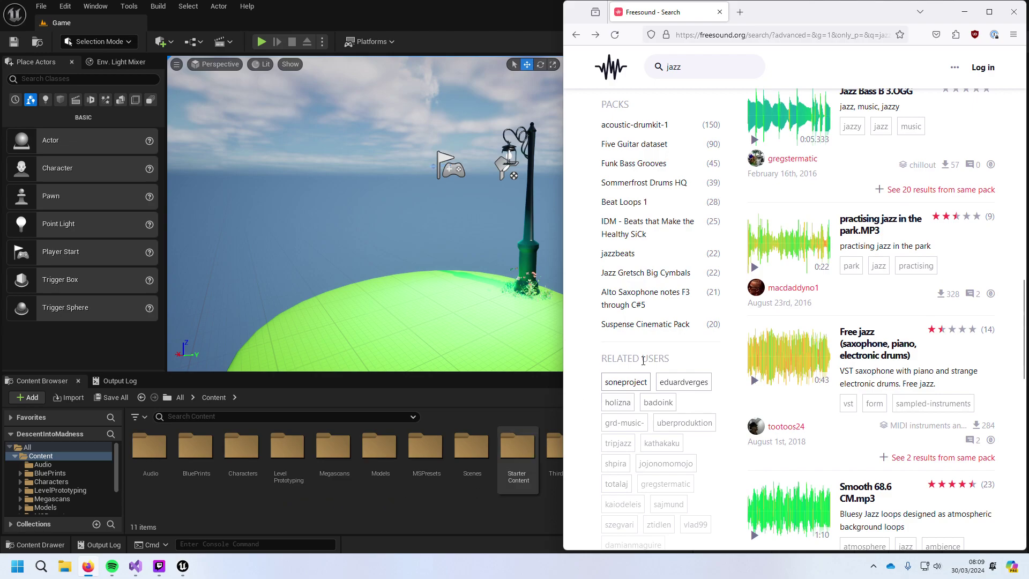
scroll(856, 386, "down", 3)
scroll(857, 399, "up", 1)
scroll(856, 400, "up", 1)
left_click(819, 437)
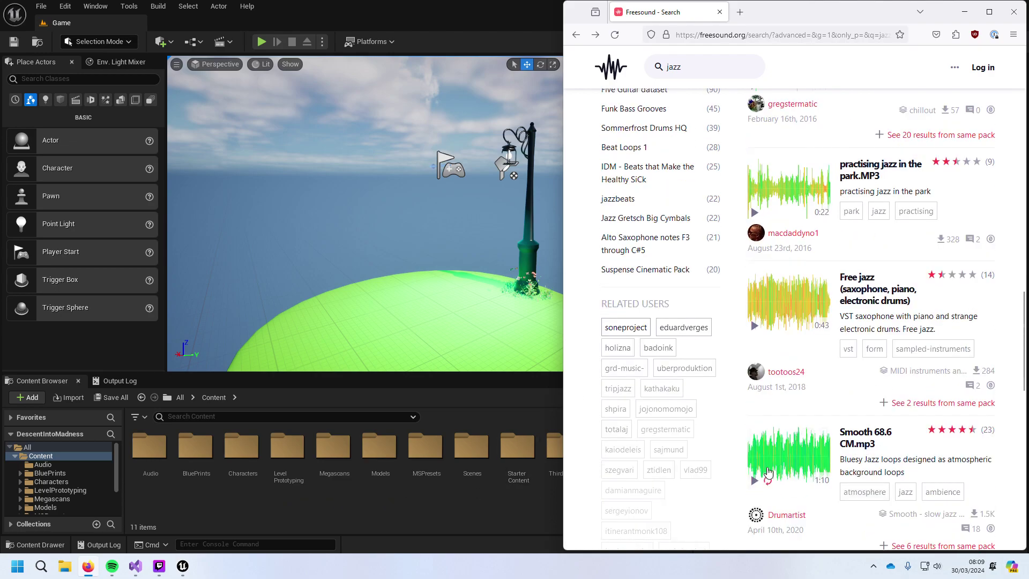
left_click(860, 436)
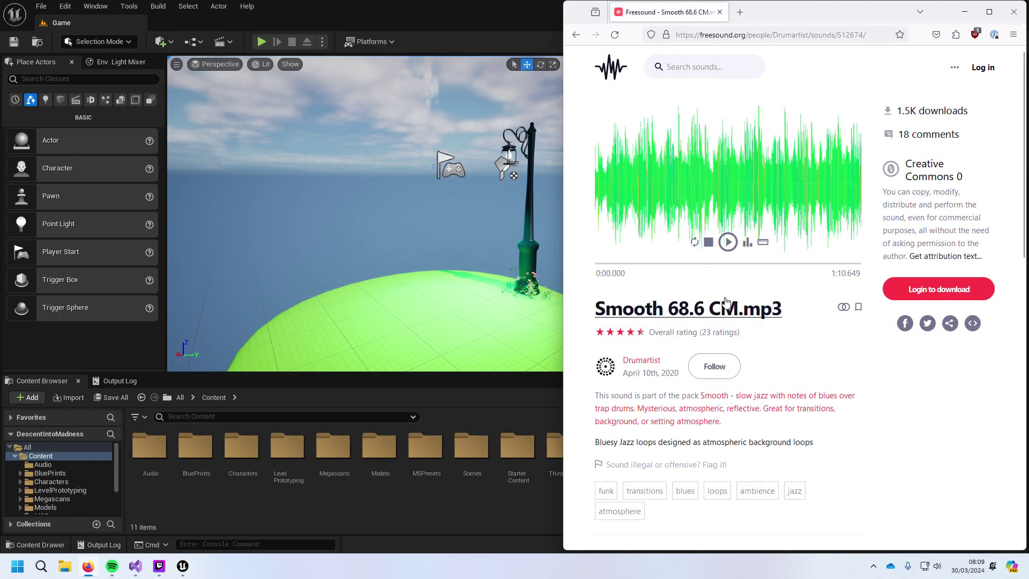
Step: Listen to Smooth 68.6 CM.mp3 at its start, near 0:27 and near 0:47, and review its file details and comments
left_click(728, 242)
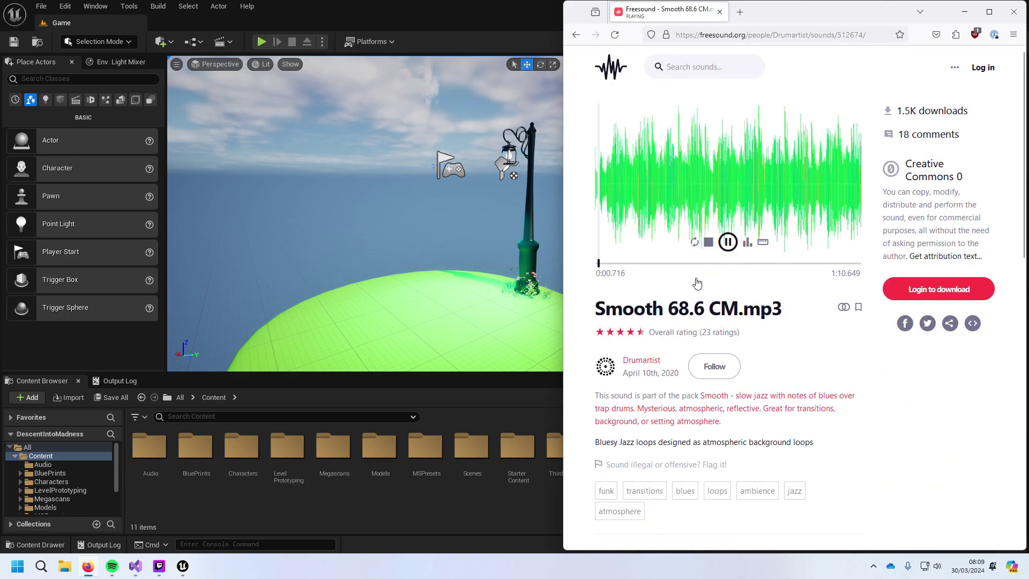
left_click(701, 264)
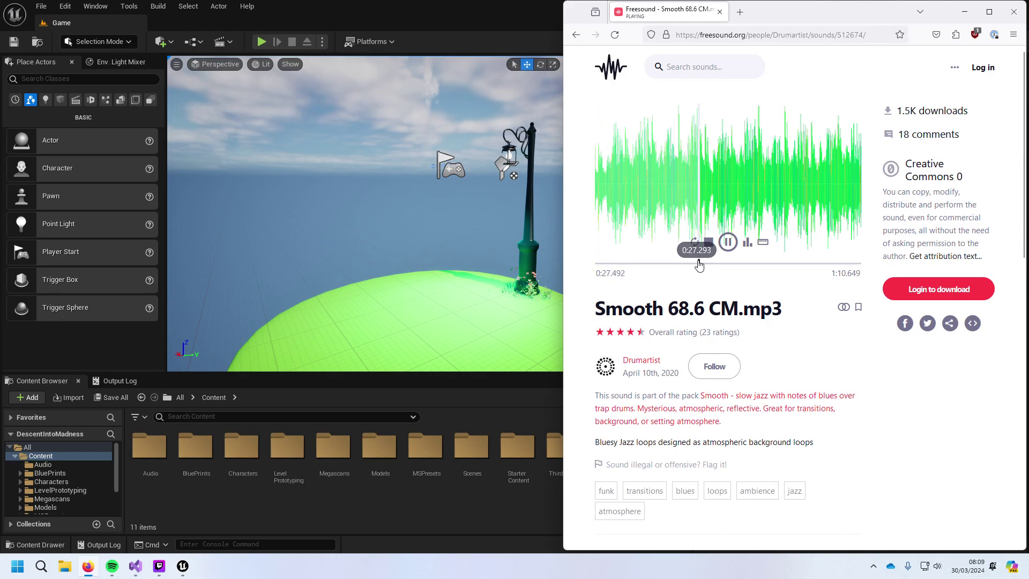
left_click(775, 264)
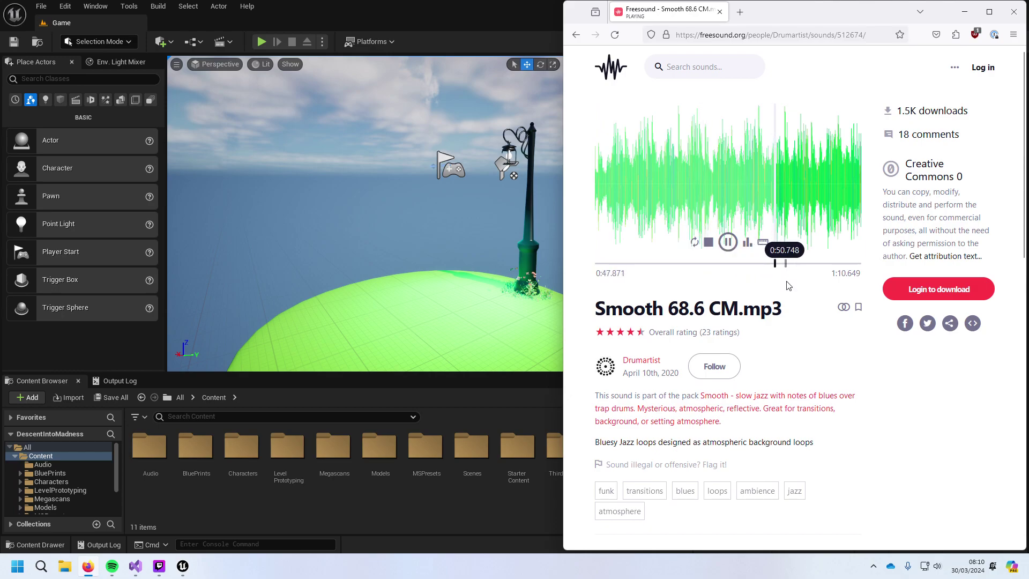
scroll(785, 285, "down", 3)
scroll(787, 292, "down", 2)
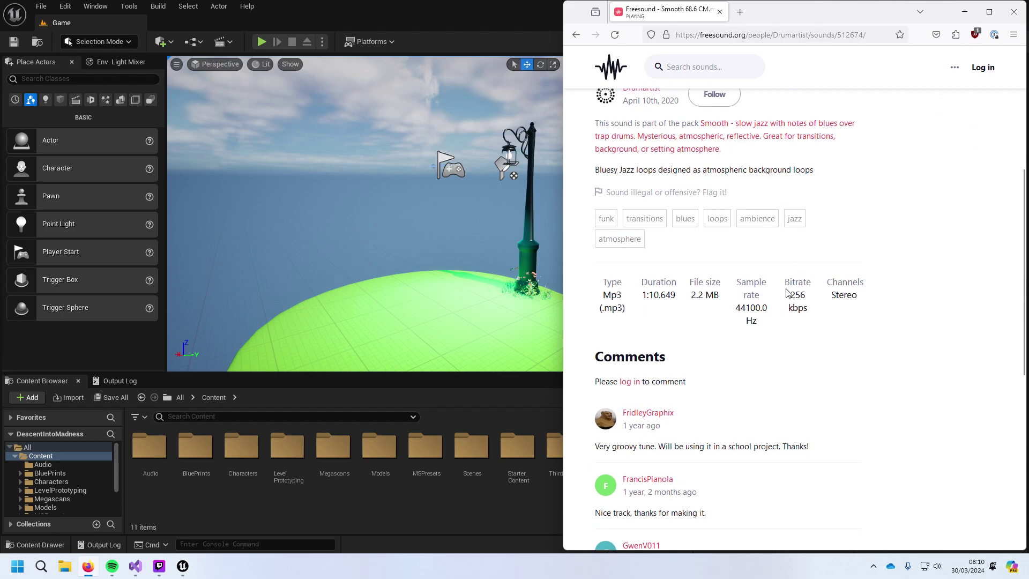
scroll(787, 293, "down", 2)
scroll(786, 293, "up", 6)
scroll(787, 293, "up", 1)
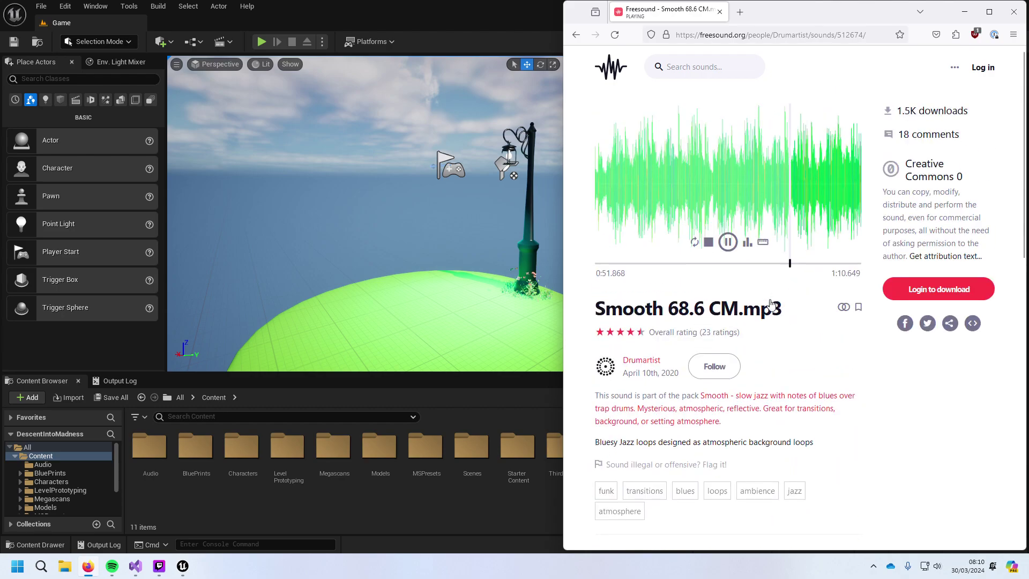
left_click(727, 242)
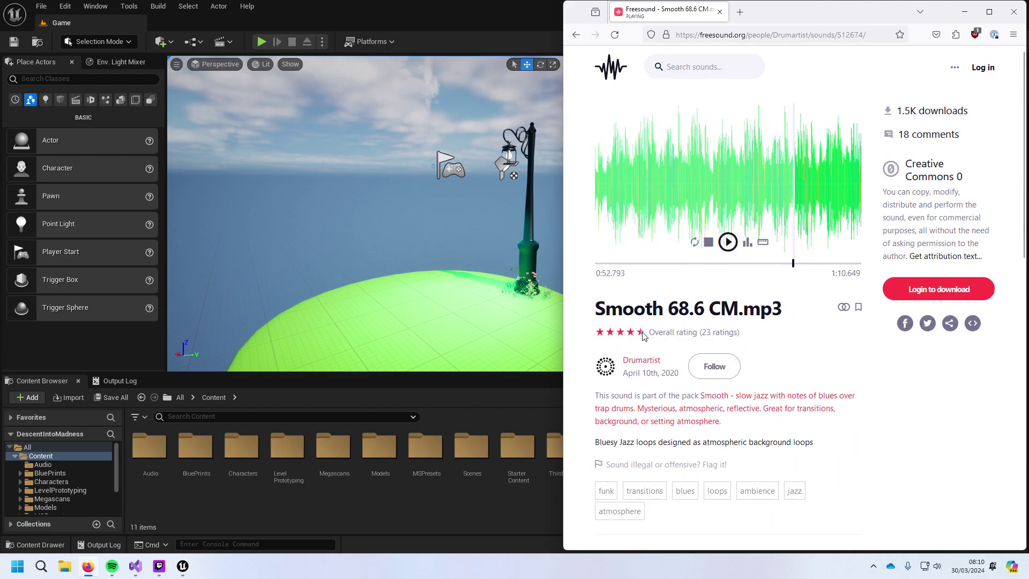
Step: Log in to Freesound to download Smooth 68.6 CM.mp3, and rate the sound five stars
left_click(954, 290)
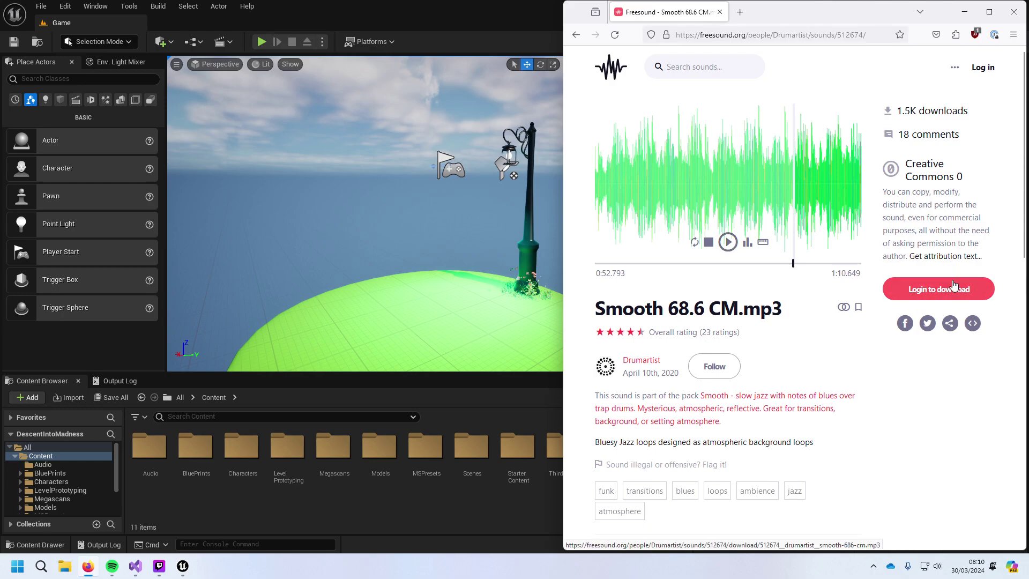
key("super+shift+Right")
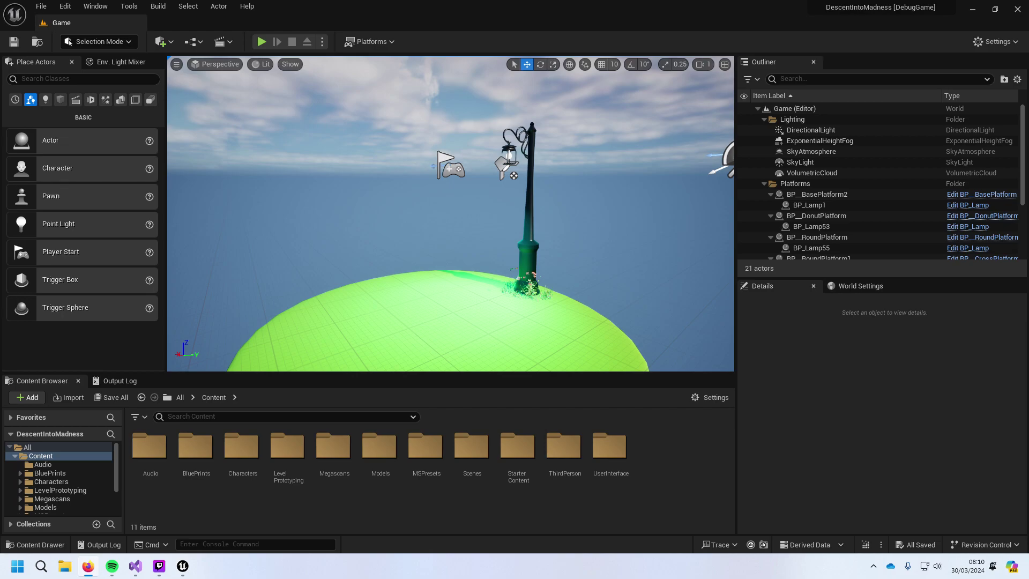
key("alt+Tab")
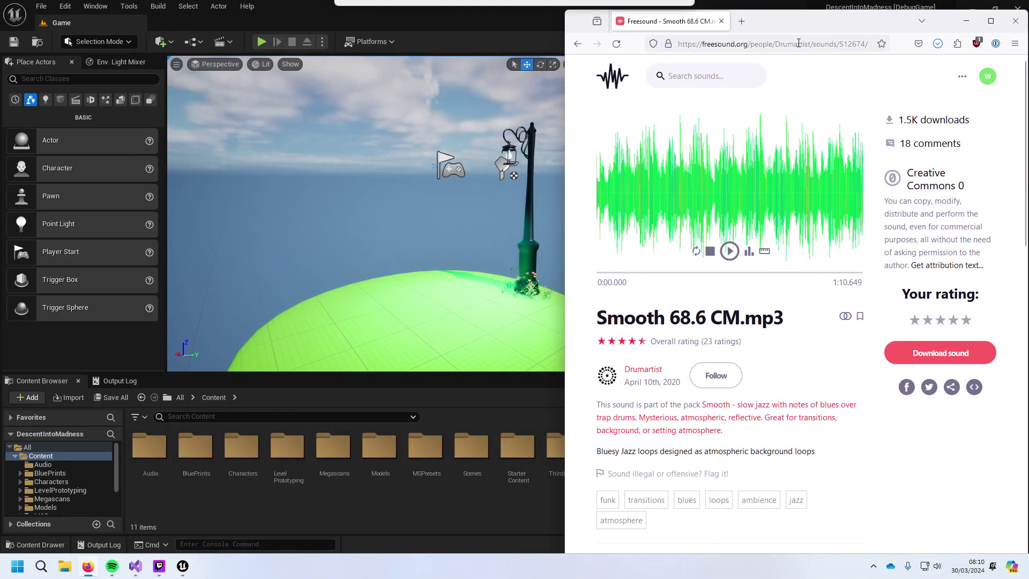
left_click(960, 354)
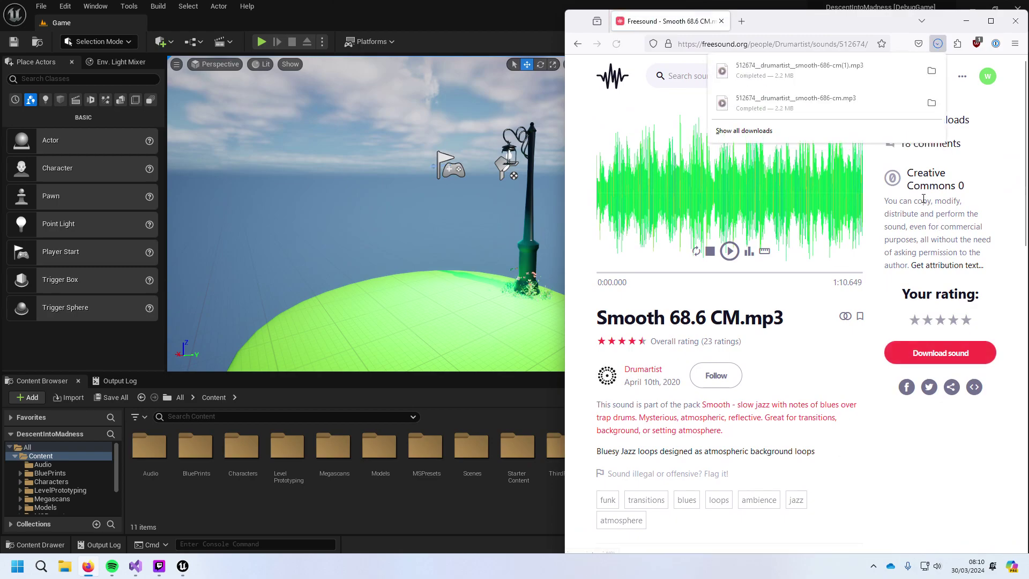
left_click(966, 320)
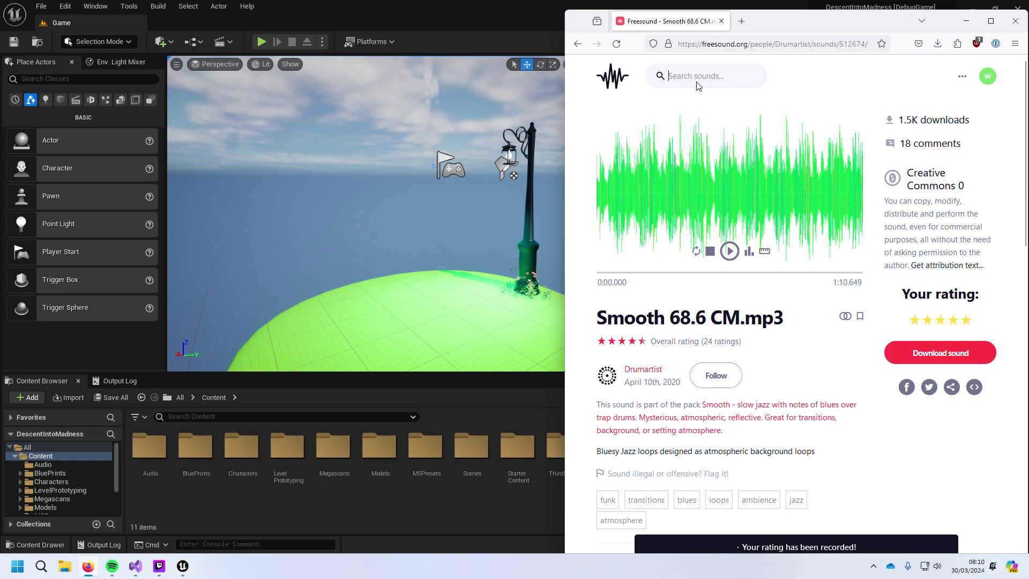
Step: Search Freesound for "collectable" and preview Arcade Collectable, New Skill 01.wav and Gold_Pick.wav
type("collectable")
key("Return")
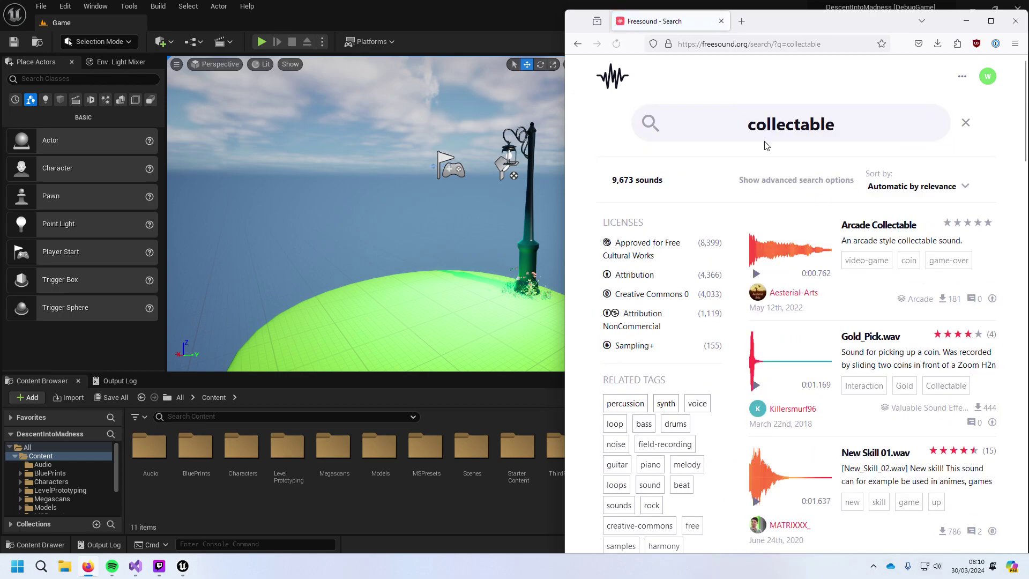
left_click(756, 275)
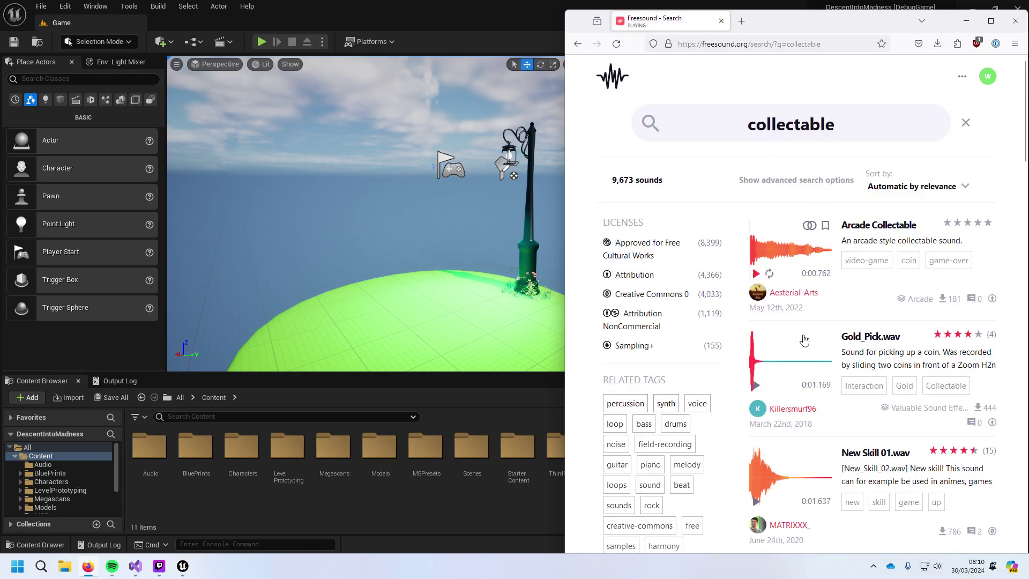
left_click(755, 504)
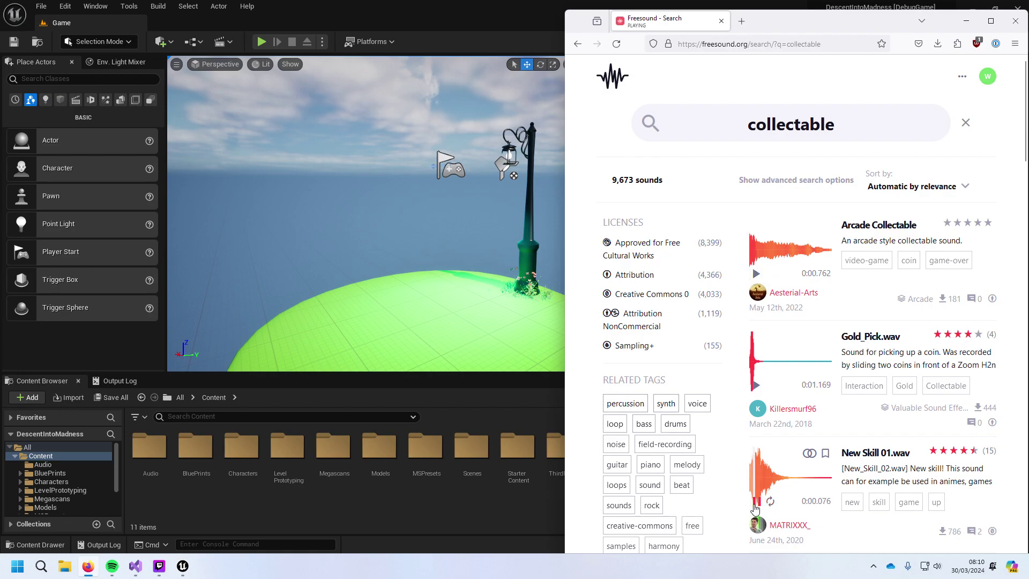
left_click(757, 389)
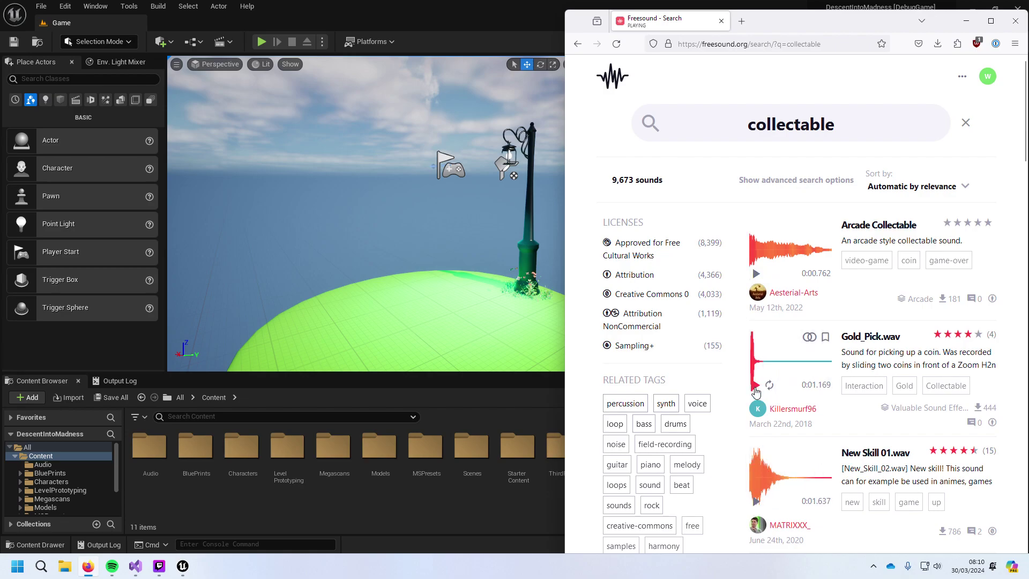
Step: Filter the collectable search results to the Creative Commons 0 license
scroll(759, 453, "down", 5)
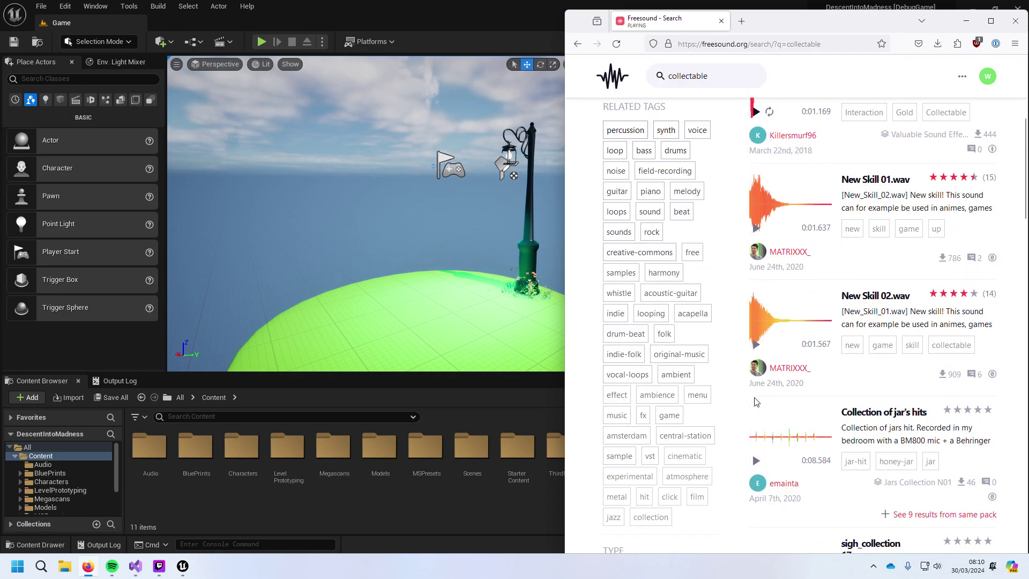
scroll(758, 423, "up", 5)
left_click(641, 298)
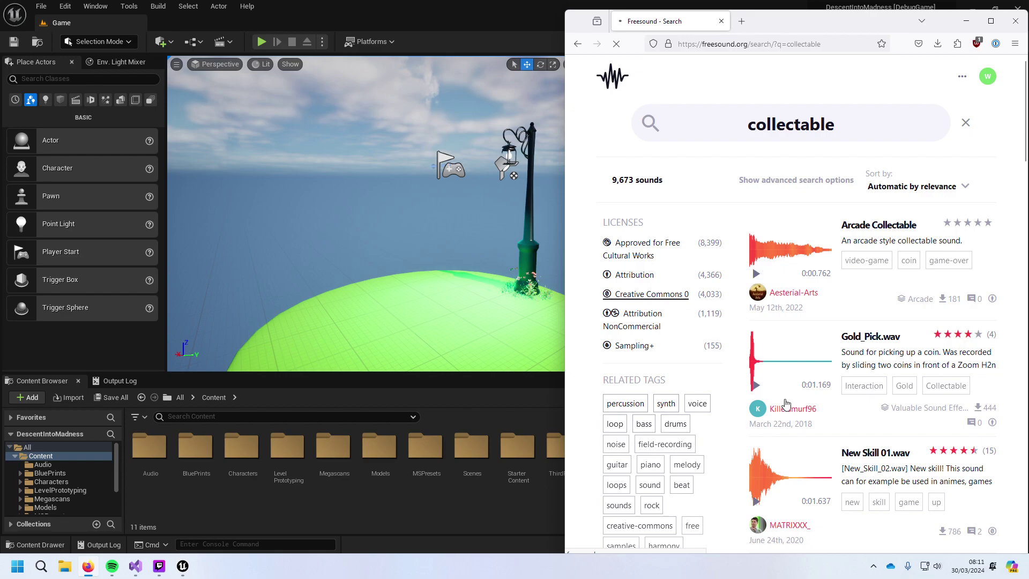
Step: Look through the first page of Creative Commons 0 results for a pickup sound, previewing Collecting measure-tape
scroll(767, 343, "down", 3)
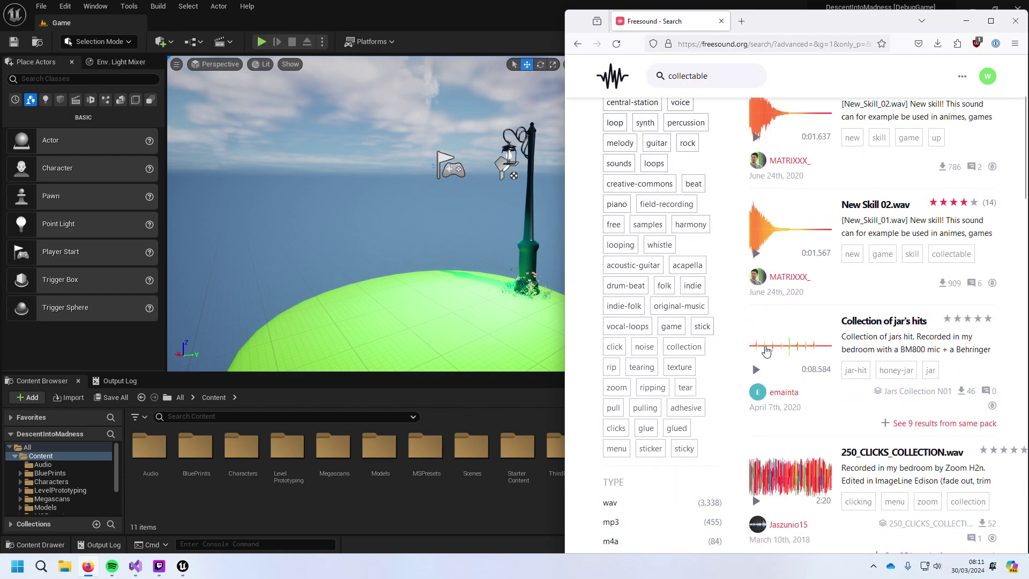
scroll(765, 351, "down", 2)
scroll(765, 352, "down", 4)
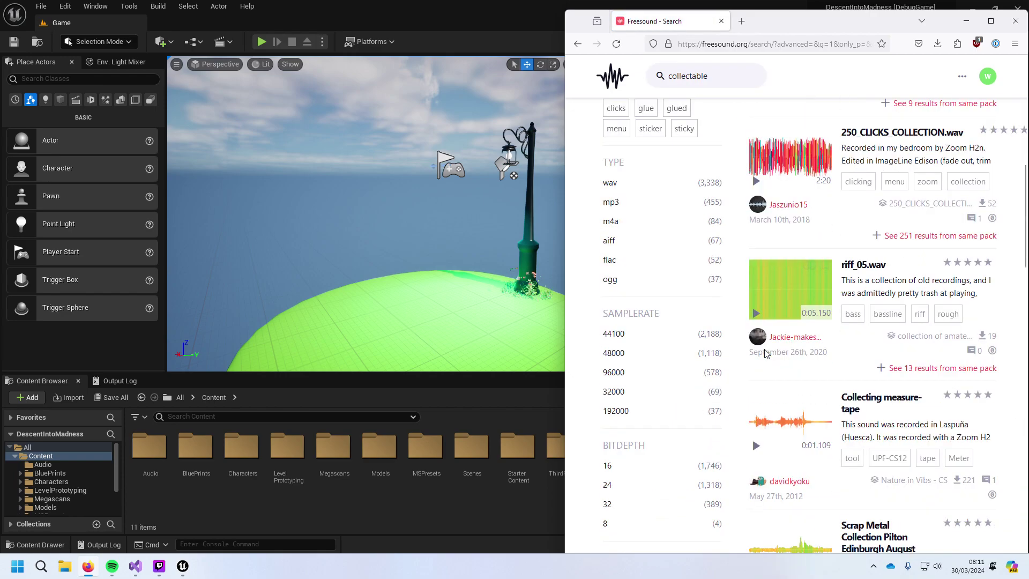
scroll(765, 353, "down", 1)
left_click(757, 382)
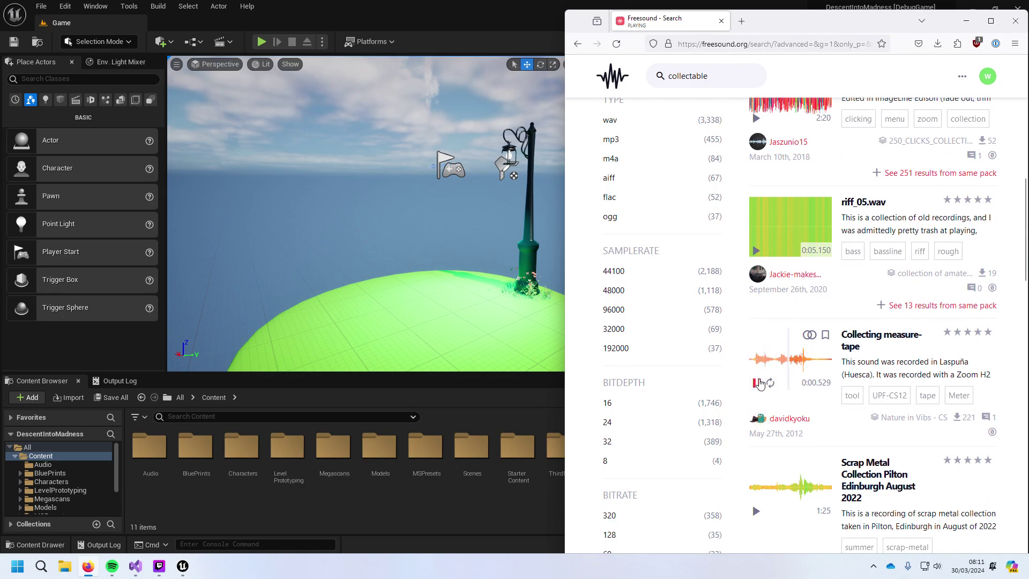
scroll(761, 385, "down", 4)
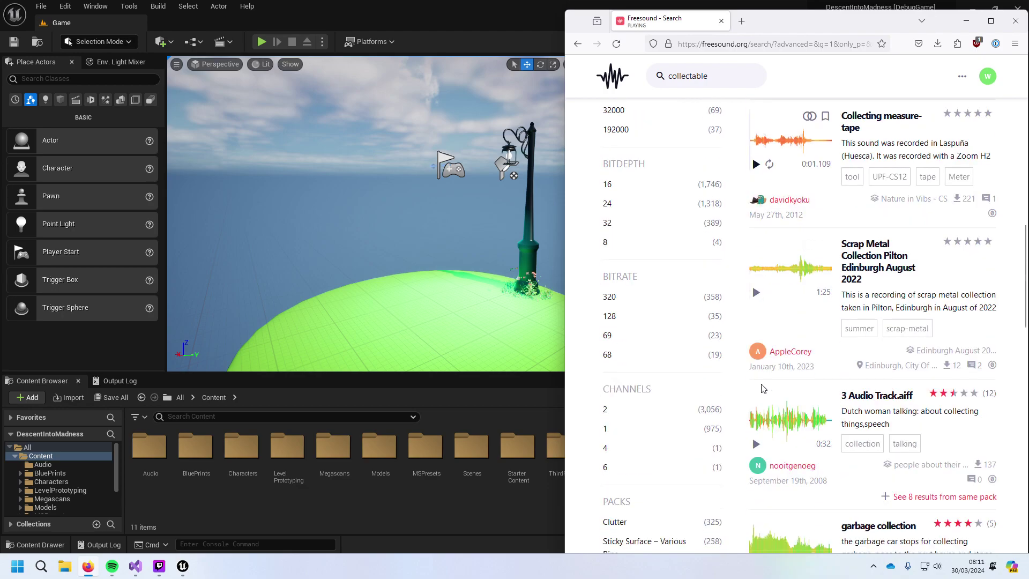
scroll(763, 387, "down", 3)
scroll(763, 388, "down", 9)
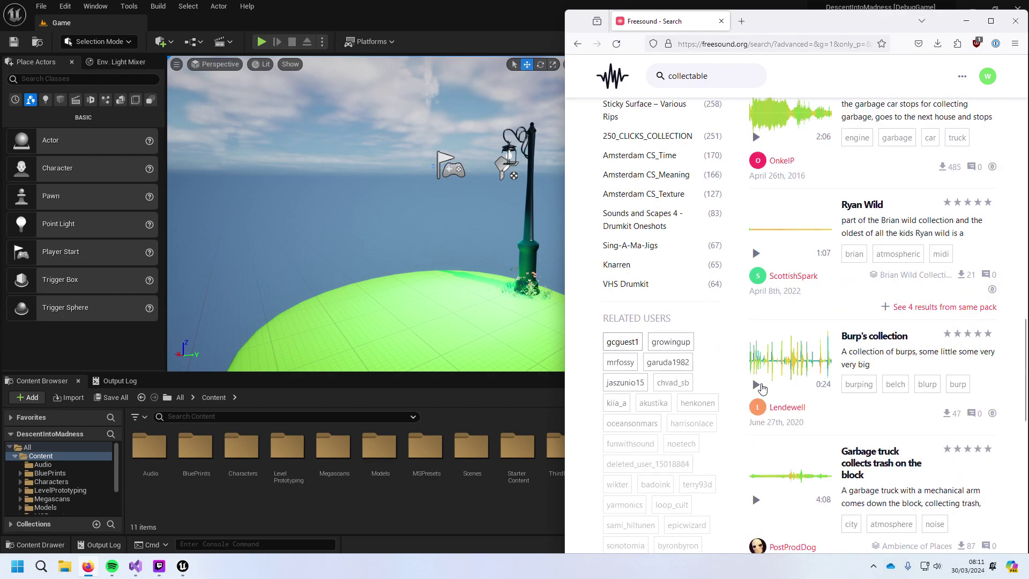
scroll(763, 387, "down", 3)
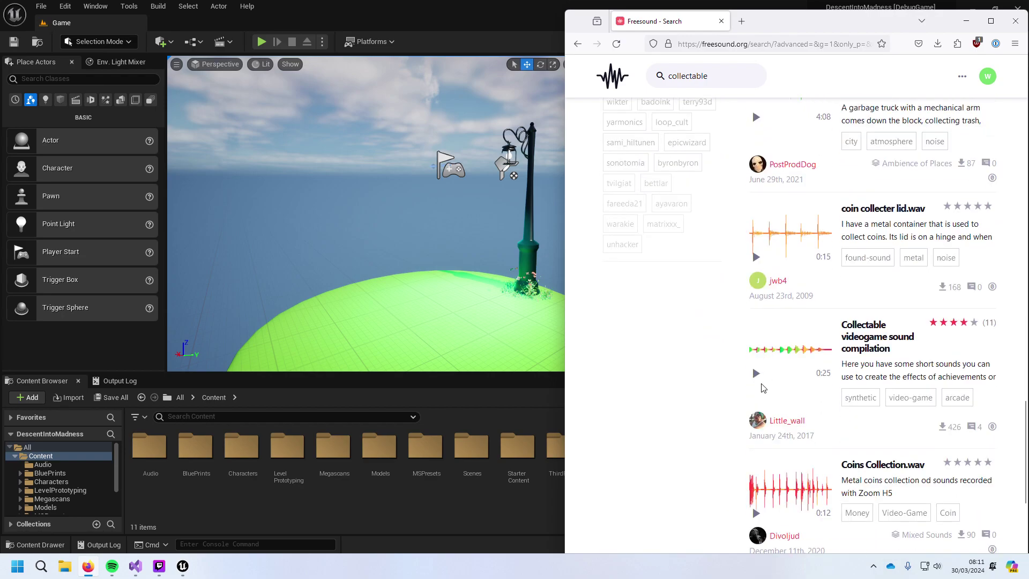
scroll(764, 387, "down", 4)
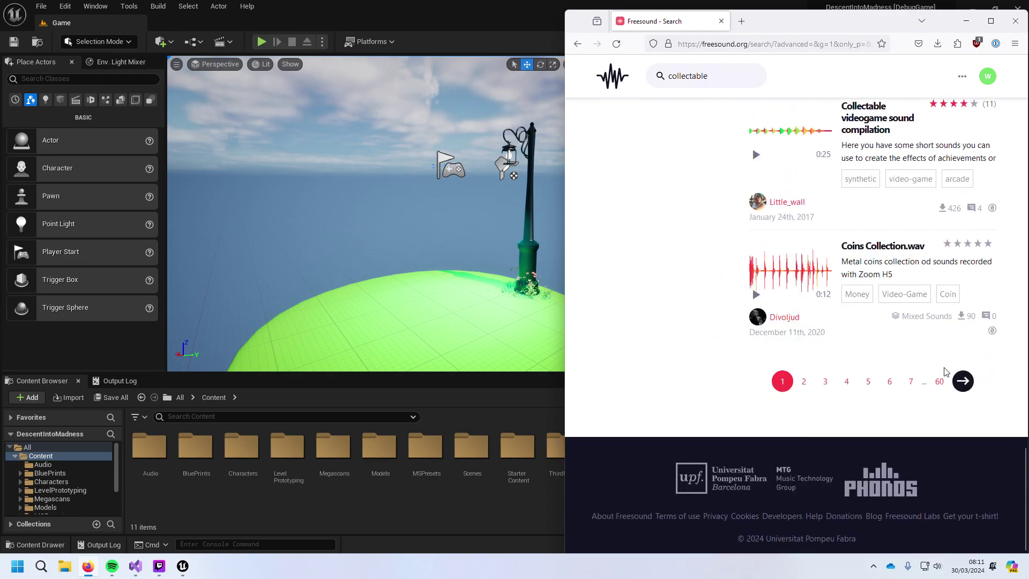
Step: Browse the second results page, previewing Retro video game sfx - Collect 4, Collecting Coins and CollectingItem.wav, and move on to the third page
left_click(962, 382)
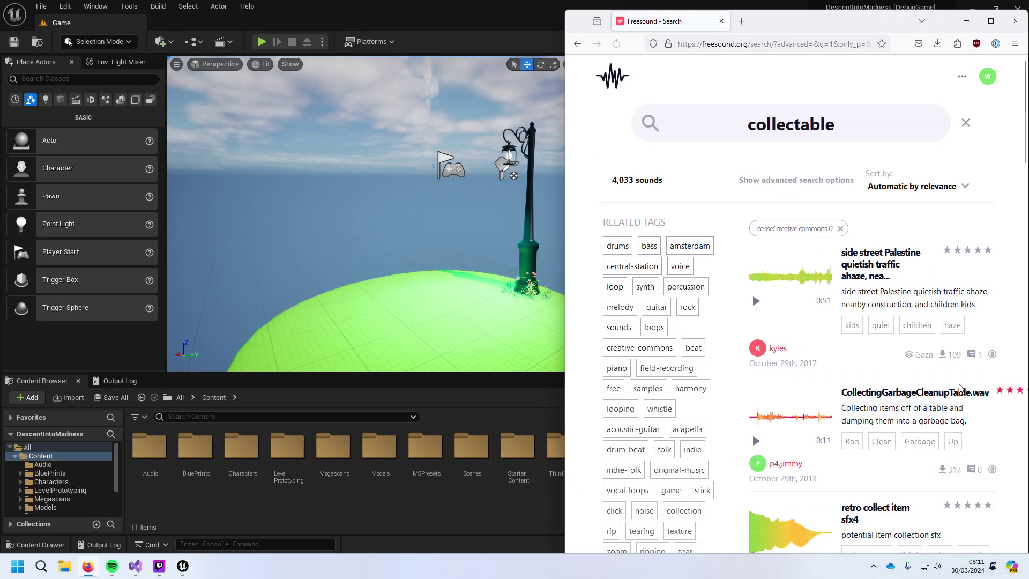
scroll(951, 385, "down", 3)
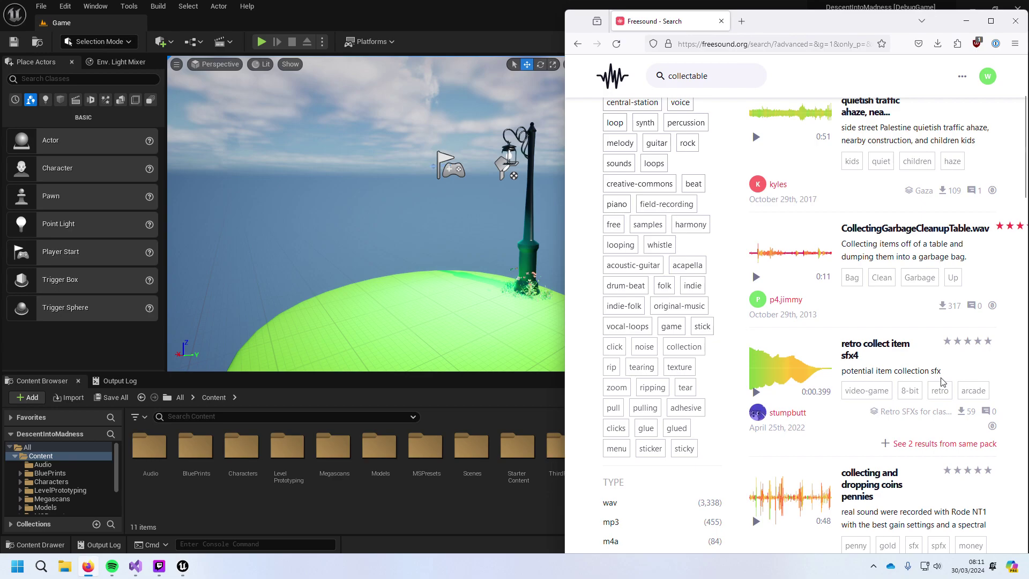
scroll(942, 379, "down", 10)
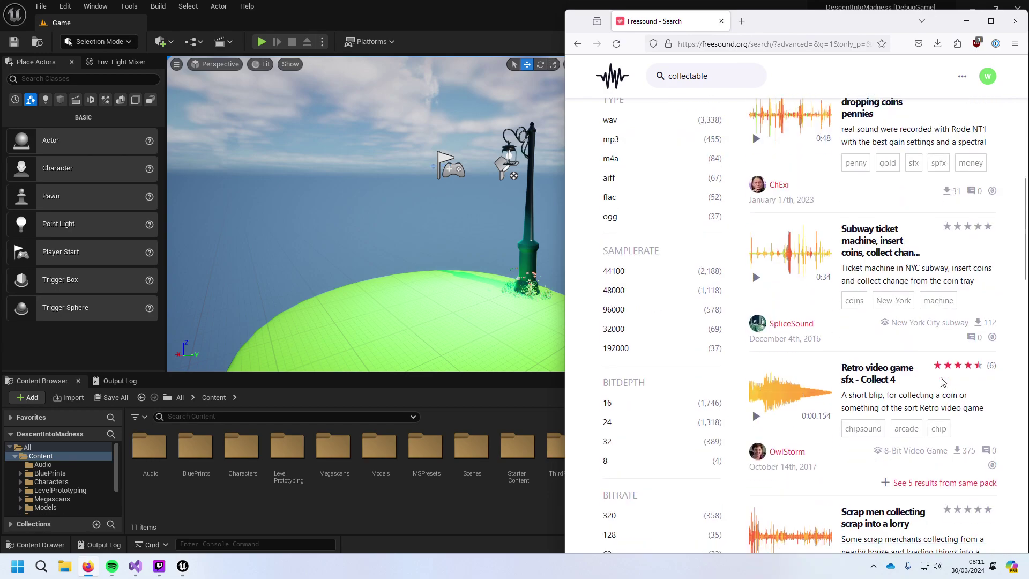
left_click(754, 309)
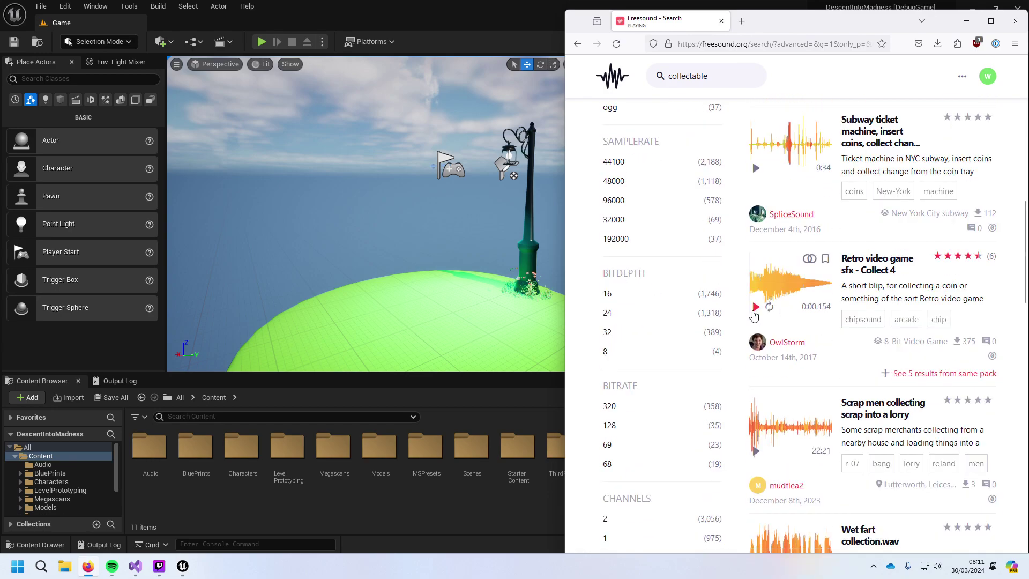
scroll(756, 322, "down", 10)
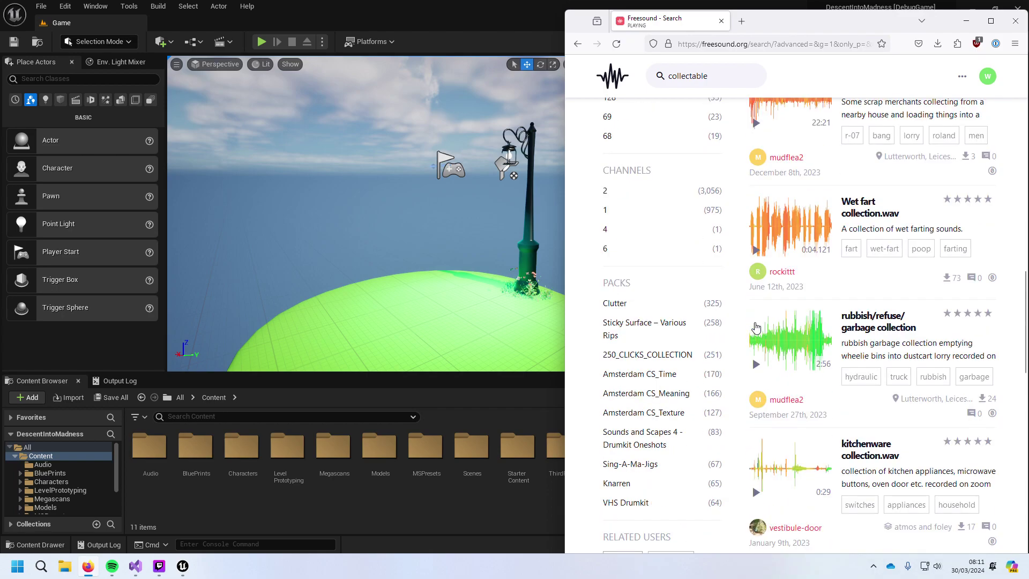
scroll(762, 337, "down", 5)
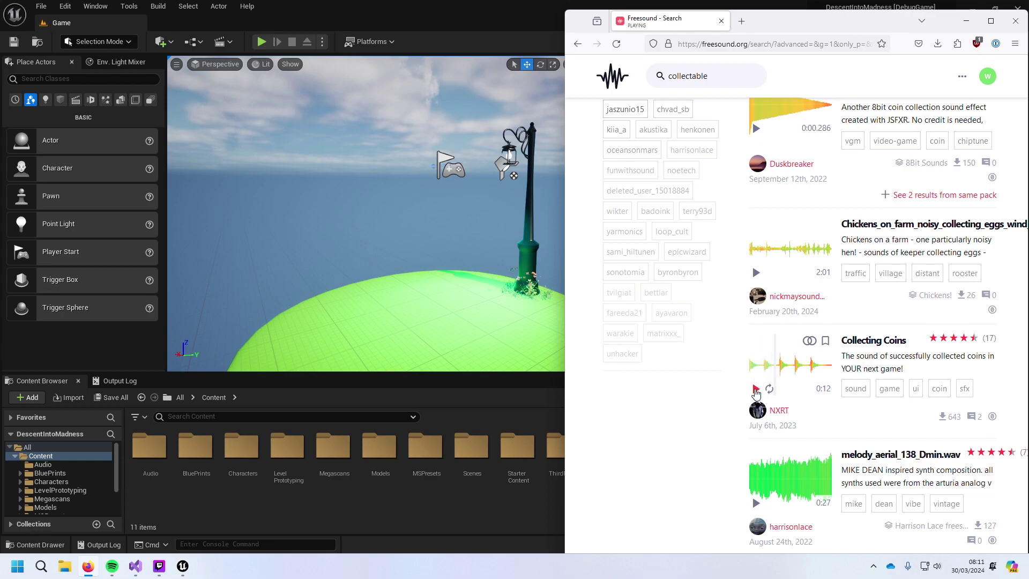
scroll(756, 393, "down", 4)
left_click(756, 418)
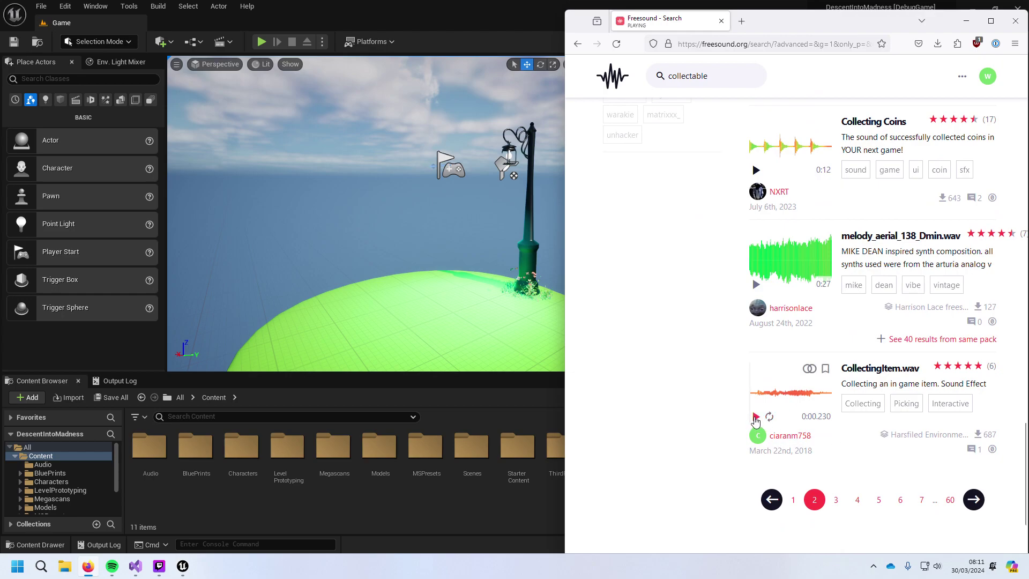
left_click(974, 500)
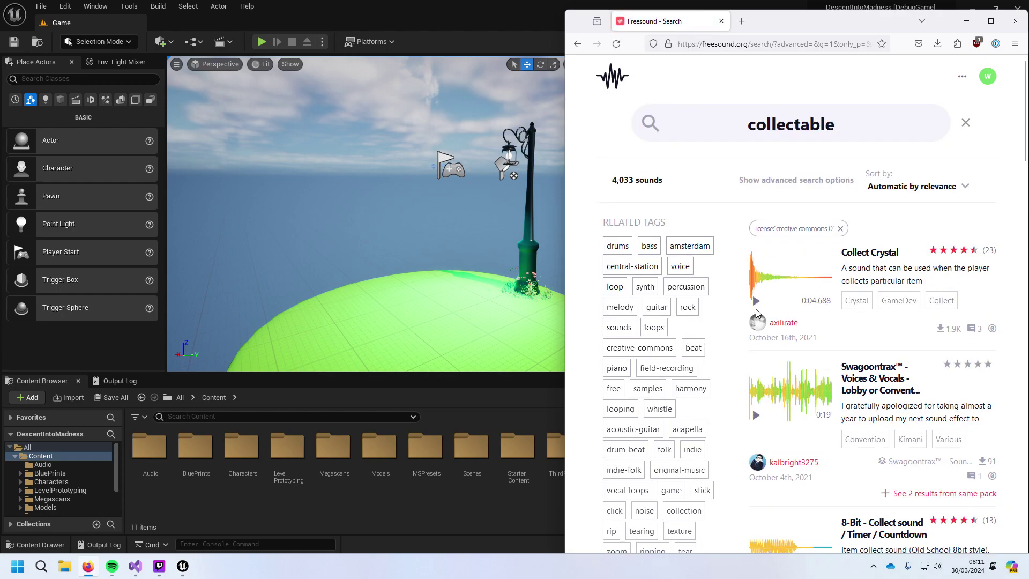
Step: Preview Collect Crystal and [UI Sound] Approval - High Pitched Bell Synth on the third page of collectable results
left_click(758, 301)
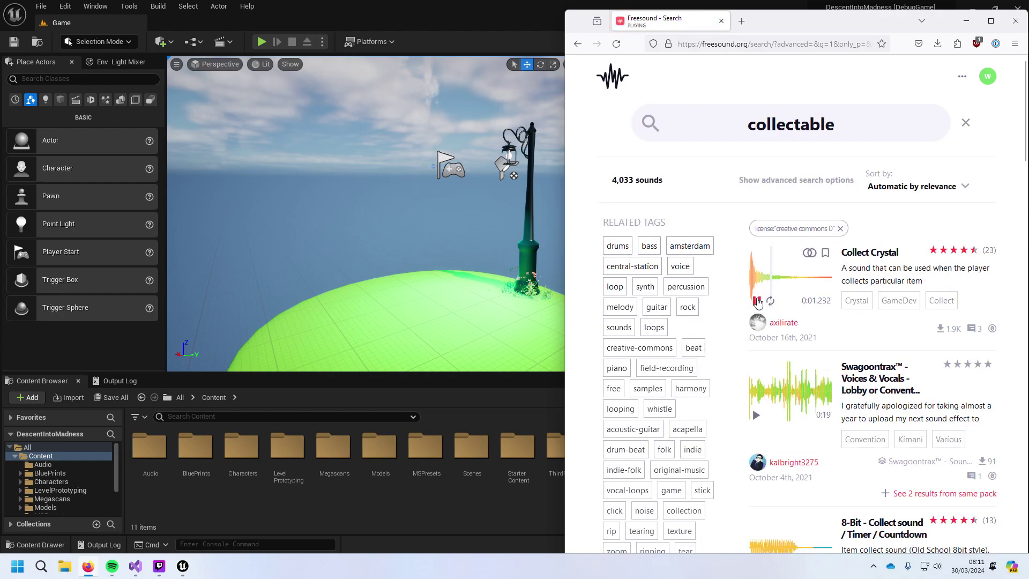
scroll(757, 303, "down", 2)
scroll(759, 308, "down", 4)
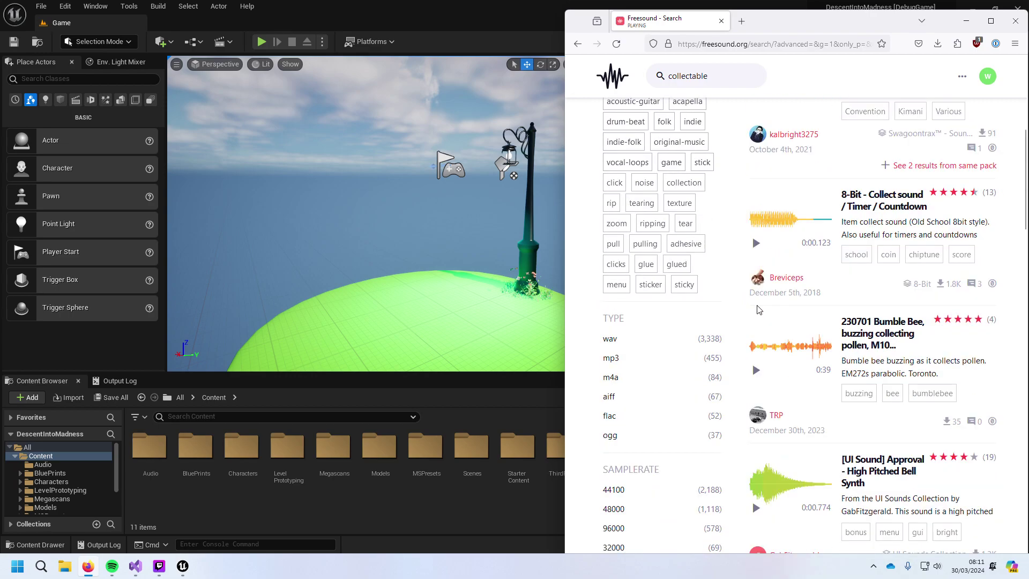
scroll(758, 322, "down", 3)
left_click(756, 344)
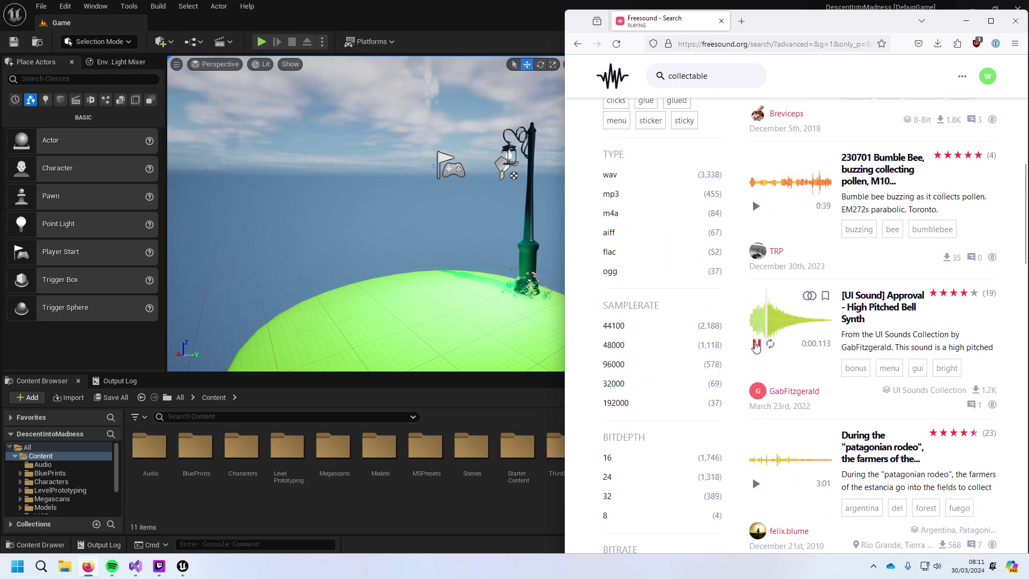
left_click(756, 344)
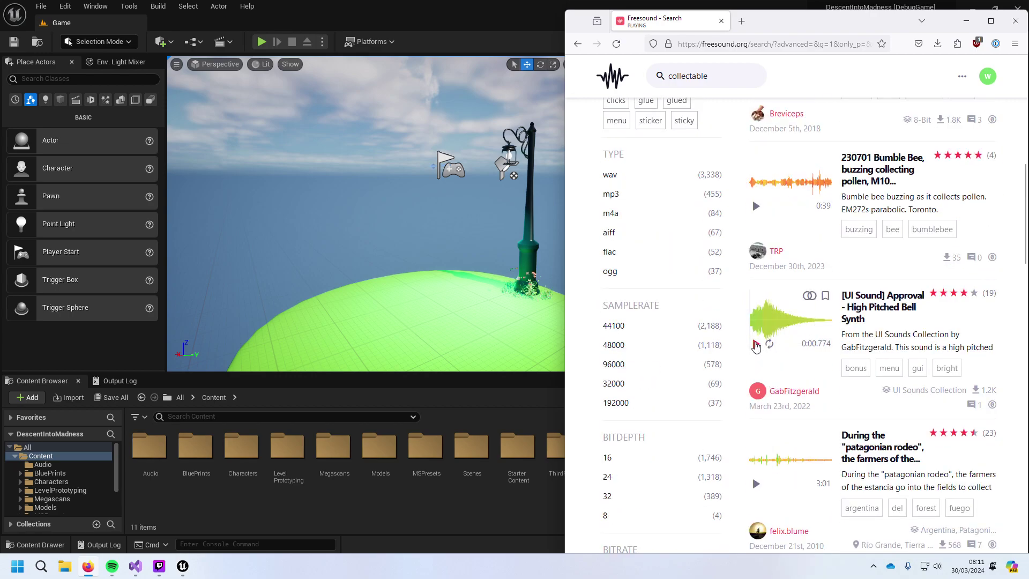
left_click(756, 343)
Step: Download the [UI Sound] Approval - High Pitched Bell Synth sound and return to the search results
left_click(876, 300)
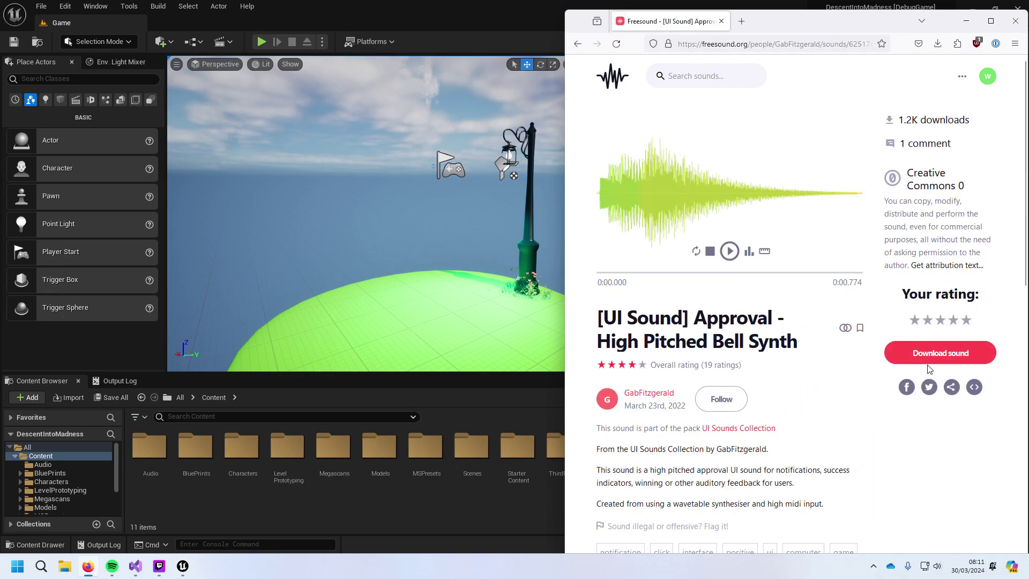
left_click(934, 359)
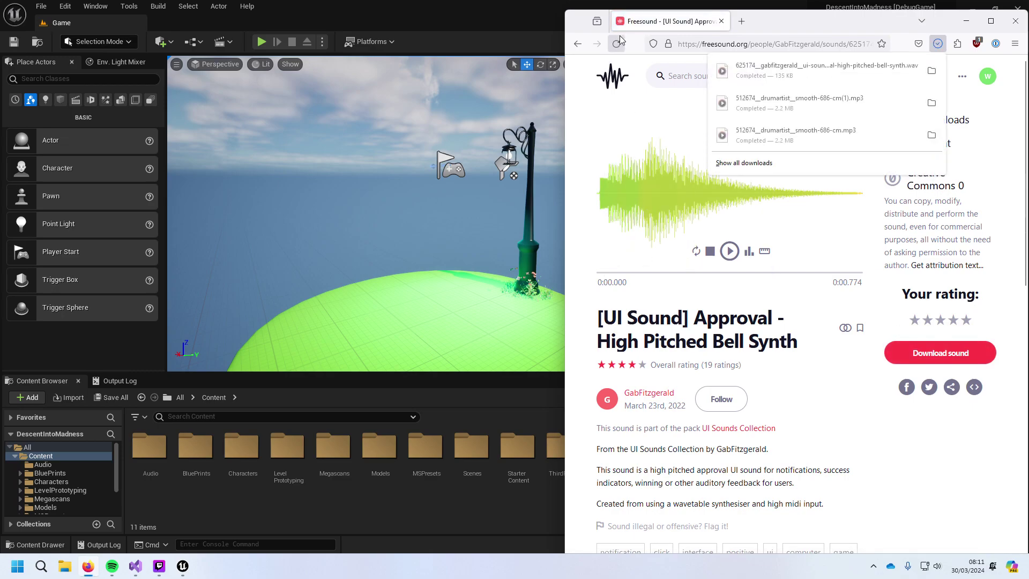
left_click(578, 45)
Step: Look further through the third page of collectable results and preview modular hits#06.06.aif
scroll(724, 161, "down", 6)
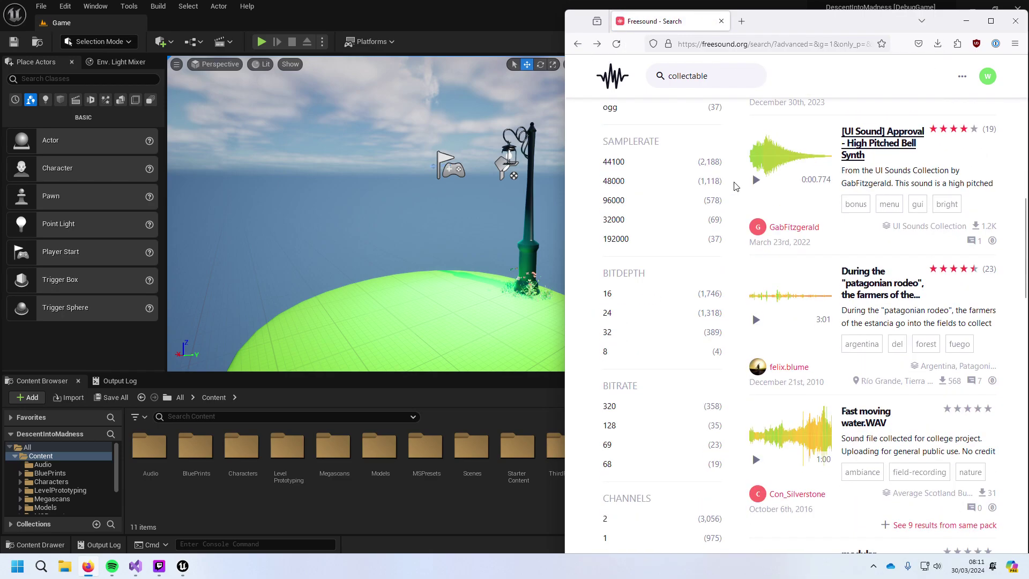
scroll(736, 186, "down", 2)
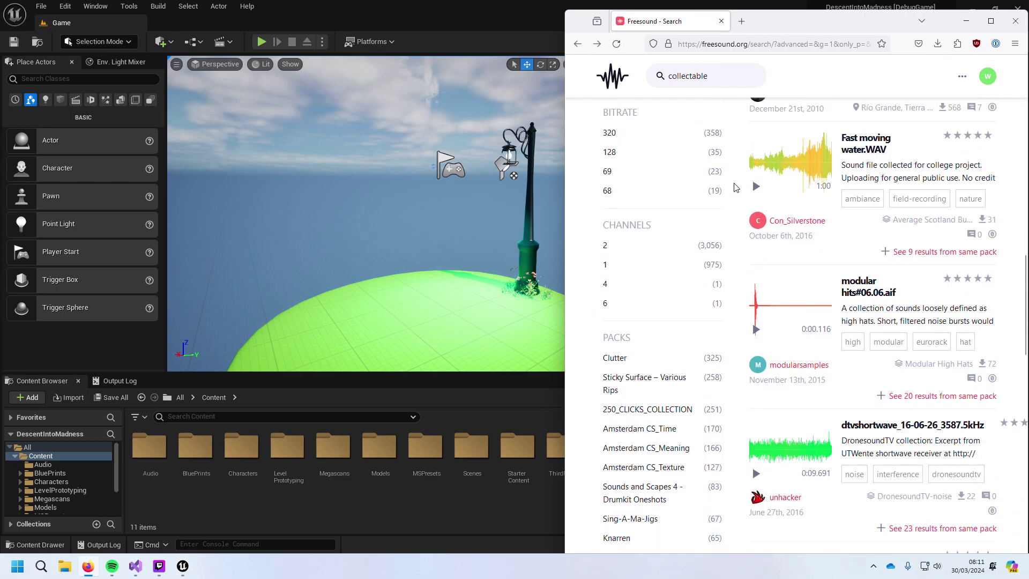
left_click(756, 330)
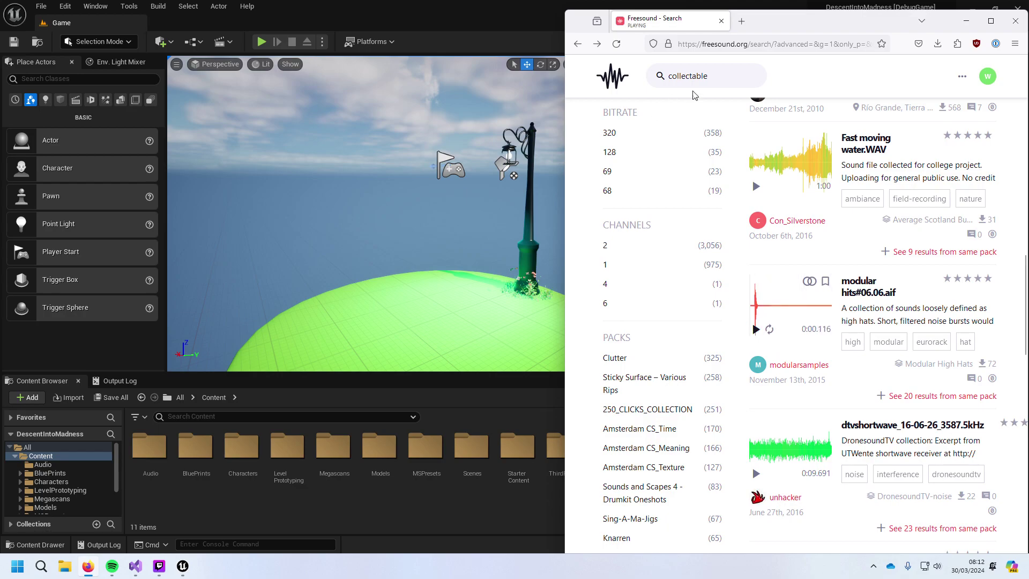
Step: Search Freesound for "girl damage" and preview Girl Taking Damage
double_click(703, 77)
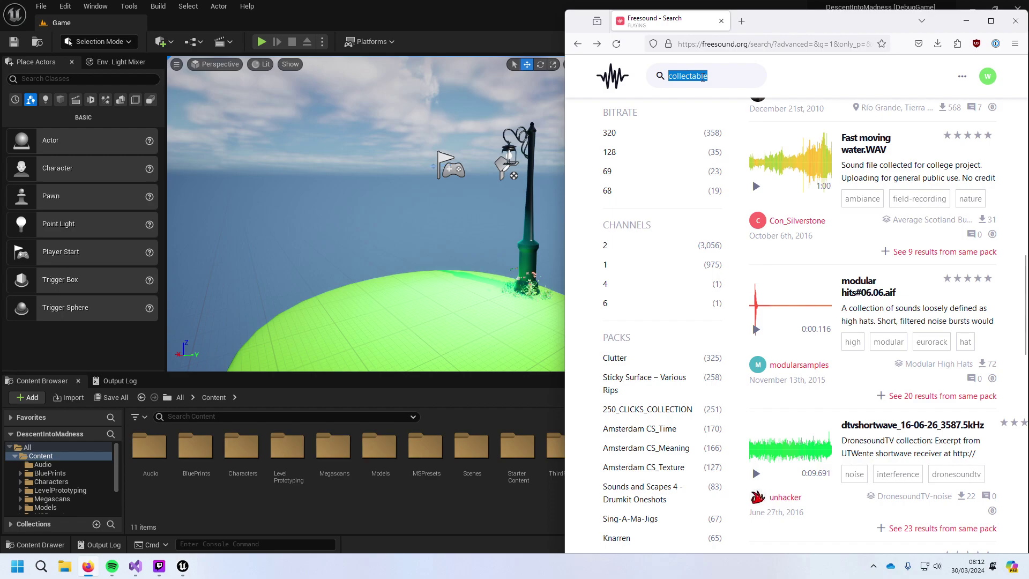
type("girl")
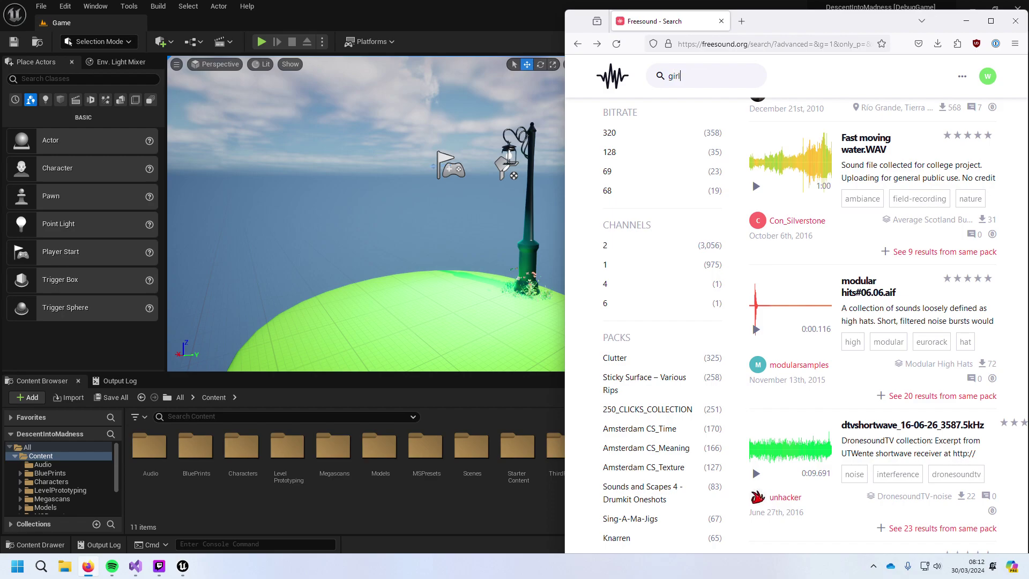
type(" damage")
key("Return")
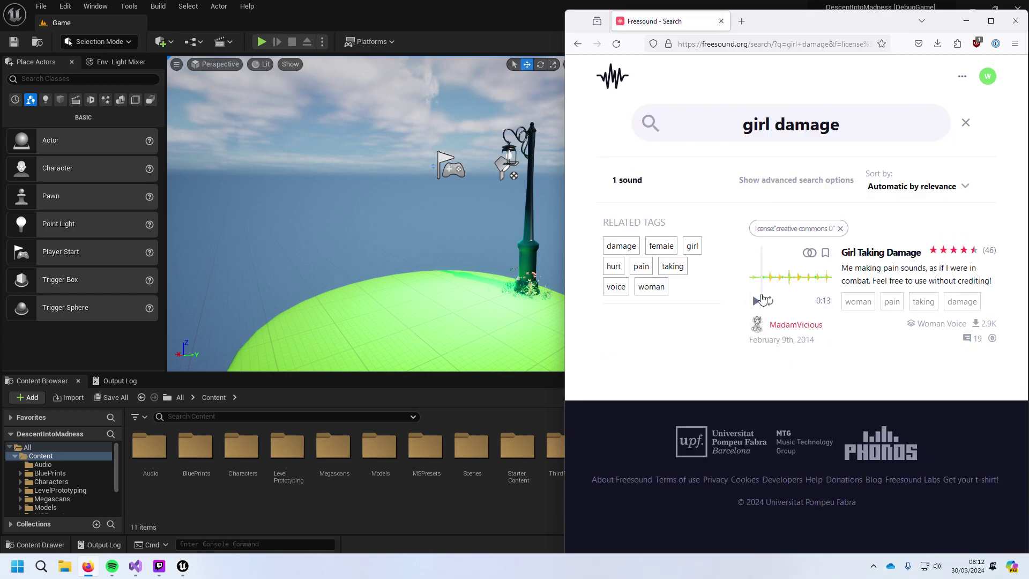
left_click(756, 301)
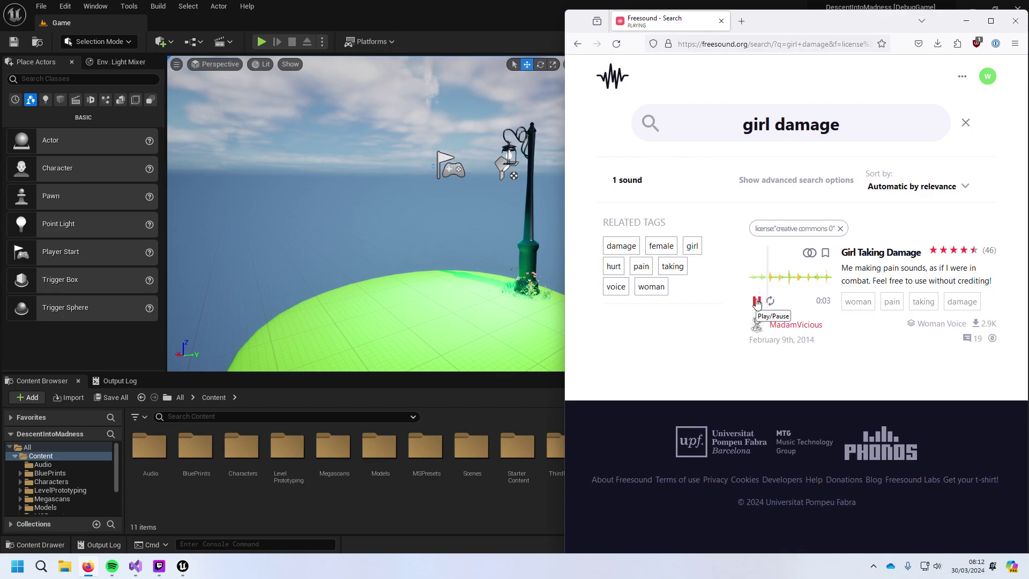
left_click(757, 302)
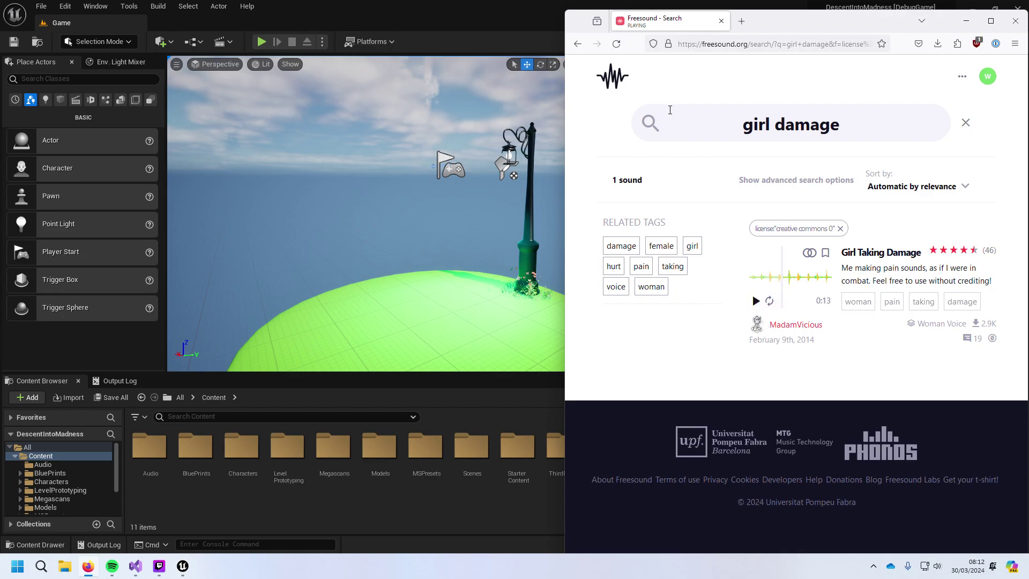
Step: Broaden the search to "girl" and look through the first page of results for a suitable voice sound
double_click(796, 123)
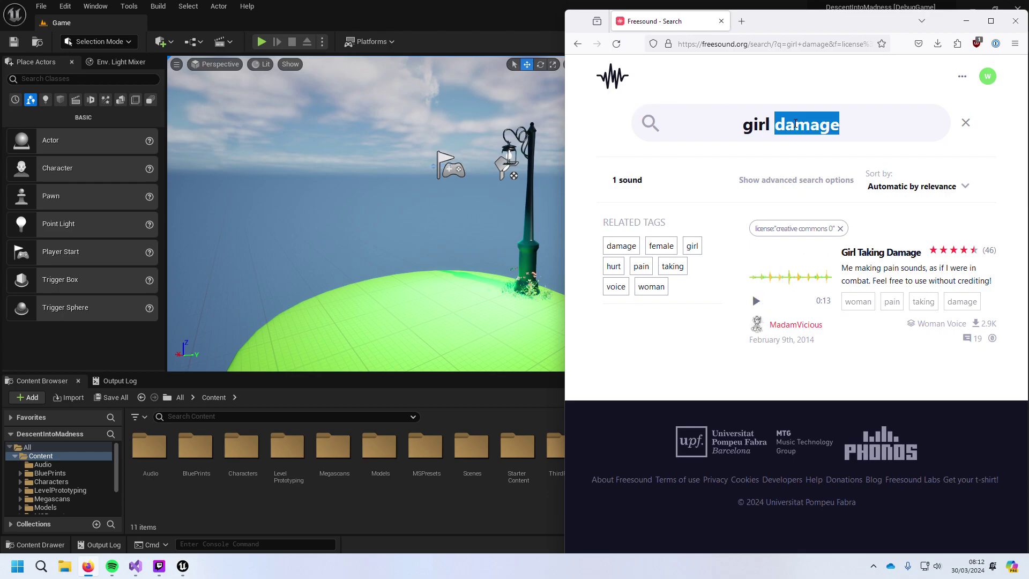
left_click(857, 134)
left_click_drag(858, 134, 782, 131)
double_click(782, 131)
key("BackSpace")
key("Return")
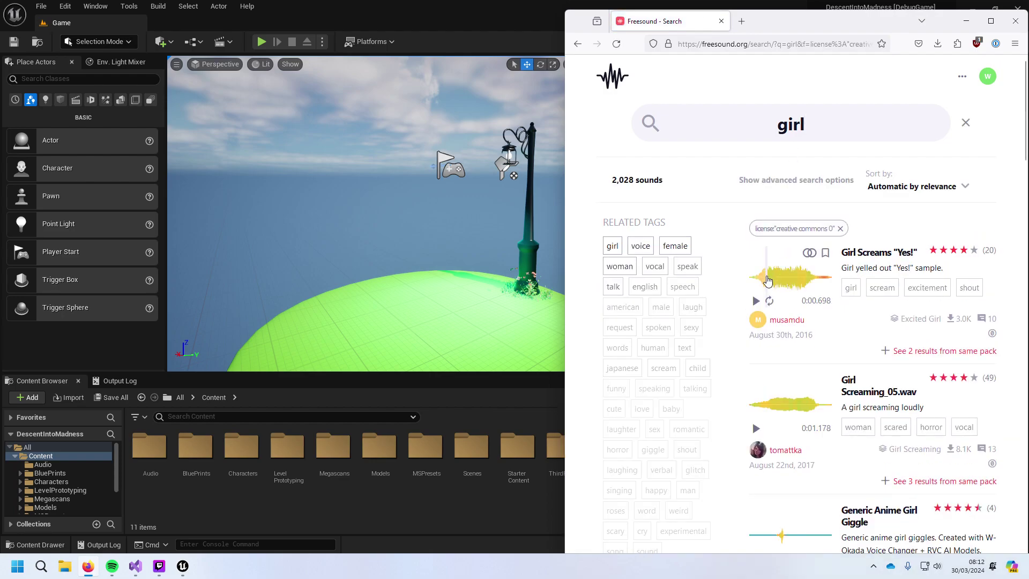
scroll(767, 280, "down", 5)
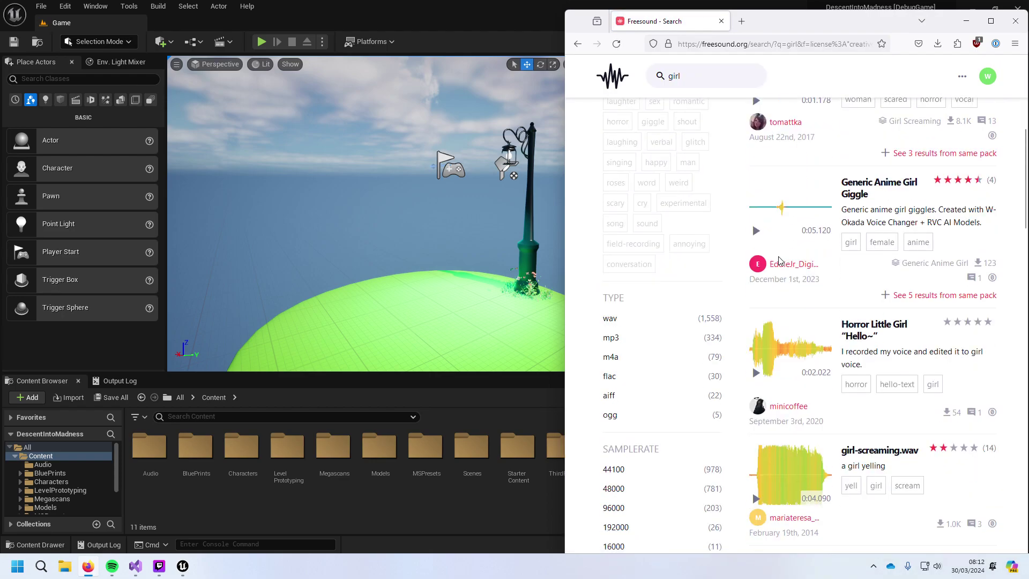
scroll(783, 266, "down", 3)
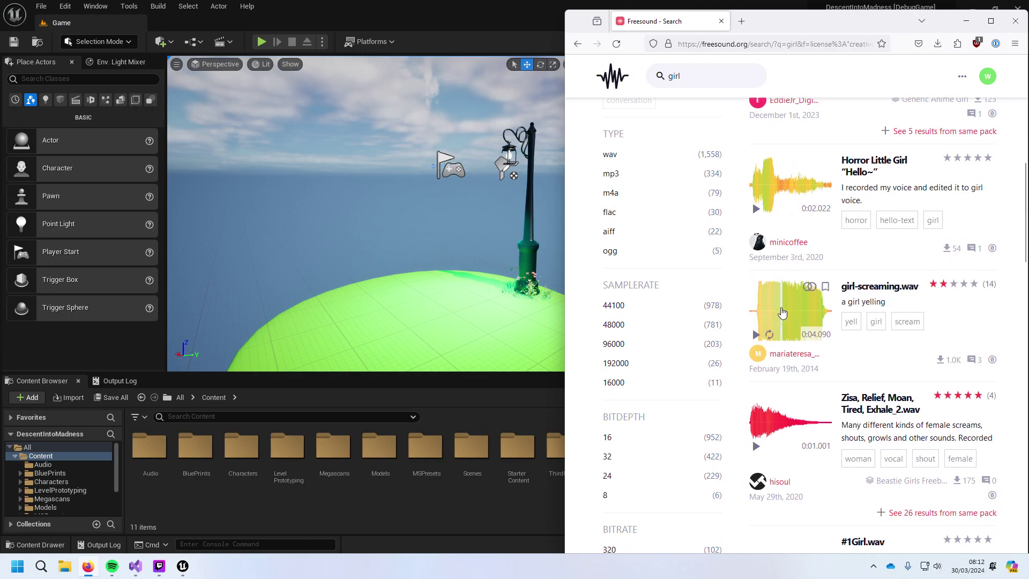
scroll(780, 319, "down", 3)
scroll(766, 391, "down", 11)
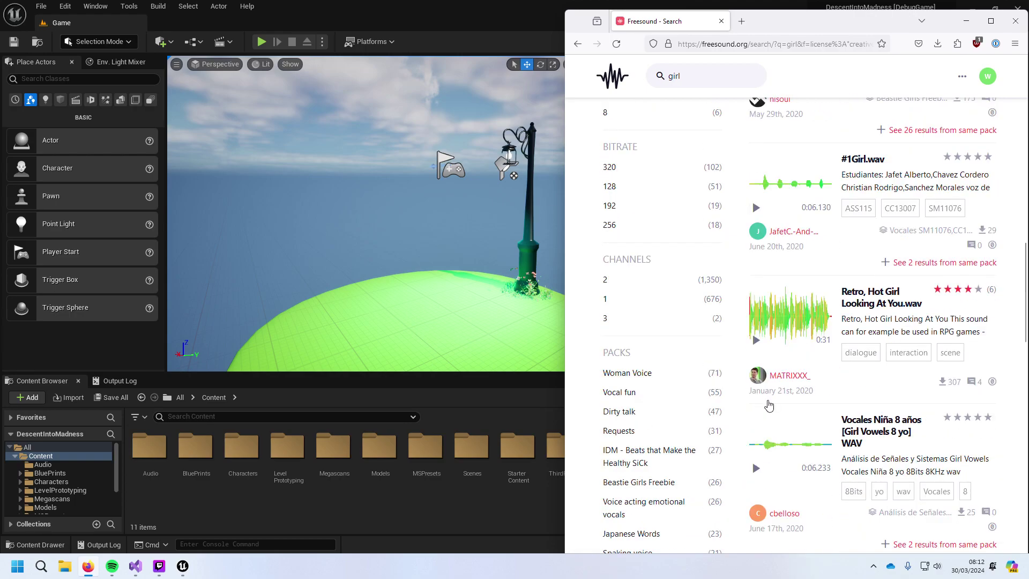
scroll(769, 399, "up", 20)
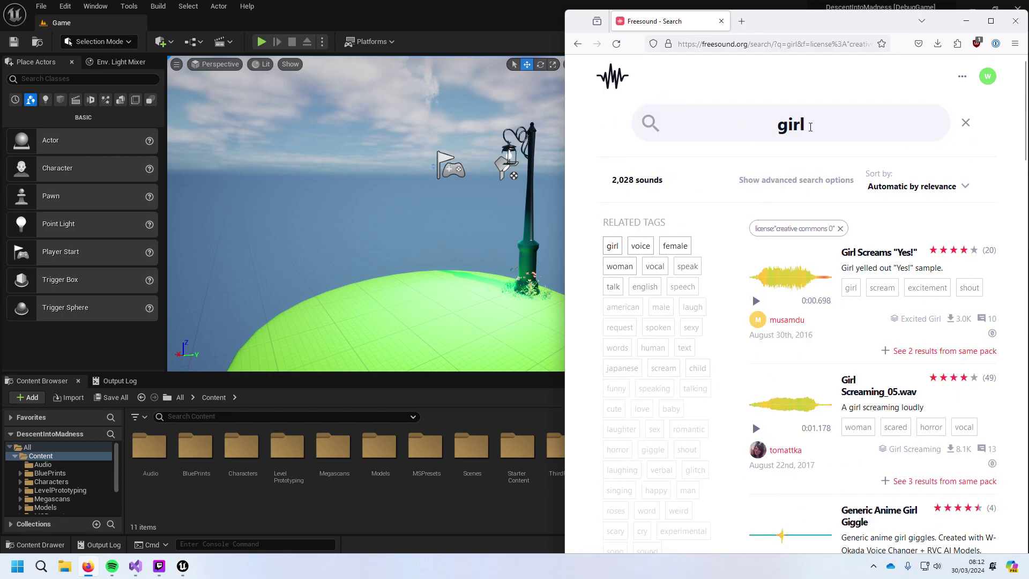
Step: Extend the search query to "girl fall damage" and run it
type("fall")
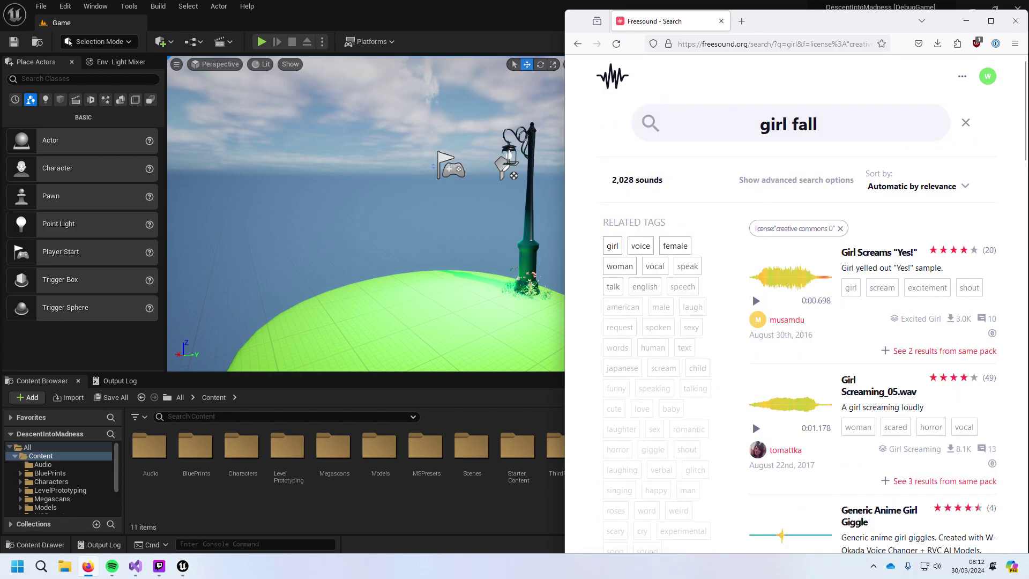
type(" damage")
key("Return")
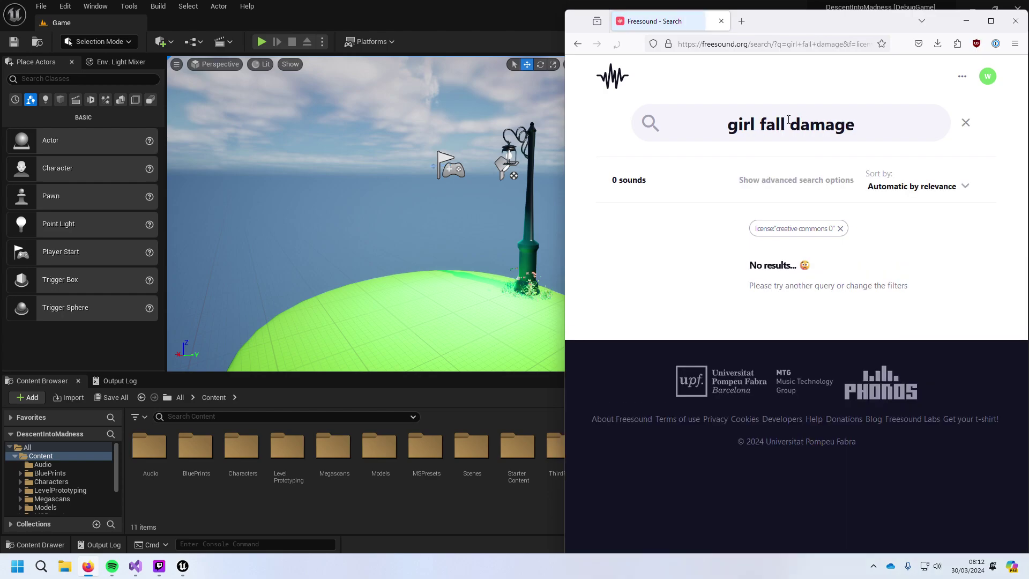
Step: Shorten the query to "fall damage", run the search and skim the list of results
triple_click(744, 124)
left_click(765, 125)
key("BackSpace")
key("BackSpace")
key("BackSpace")
key("BackSpace")
key("BackSpace")
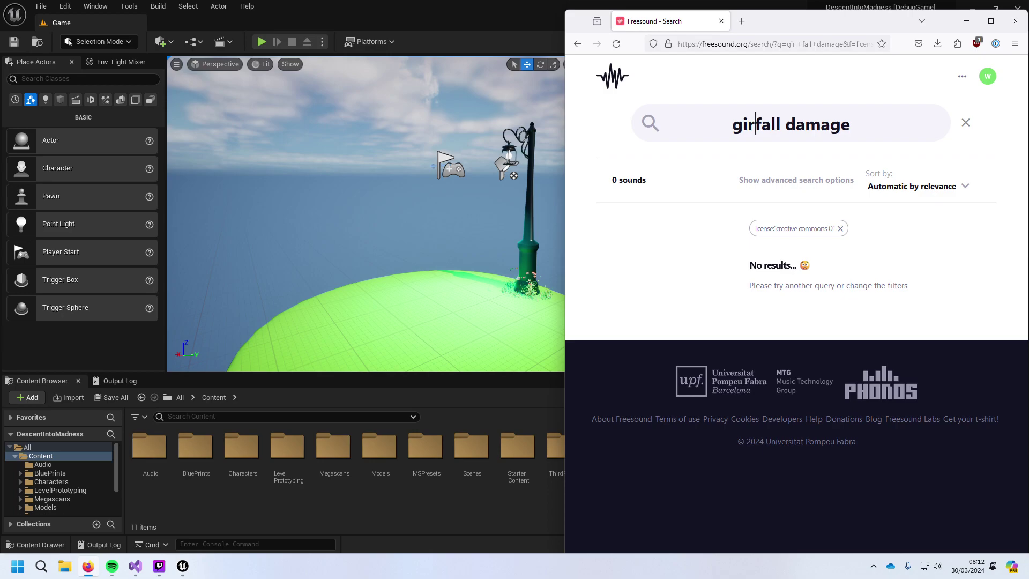
key("Return")
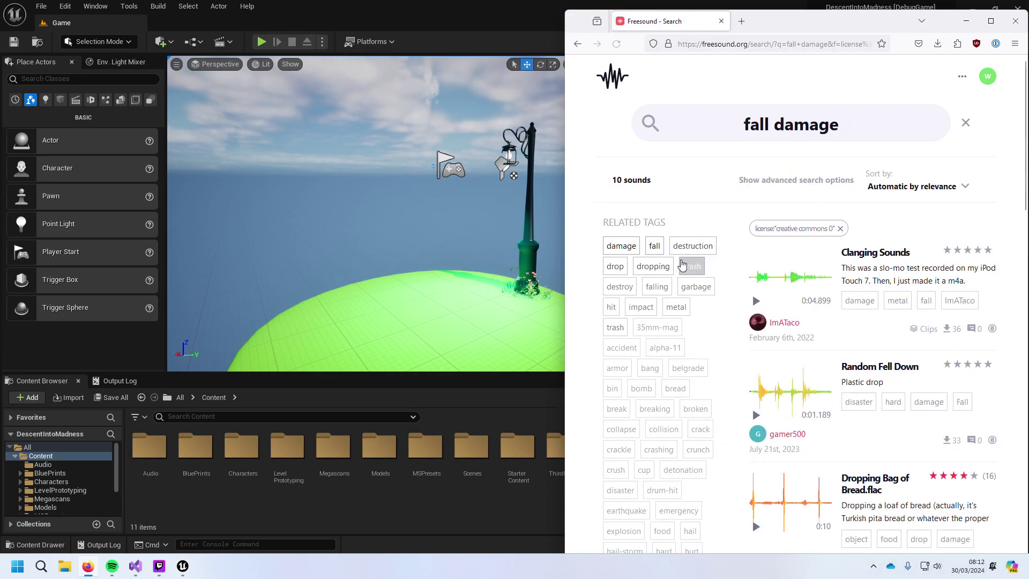
scroll(714, 326, "down", 10)
scroll(710, 351, "down", 4)
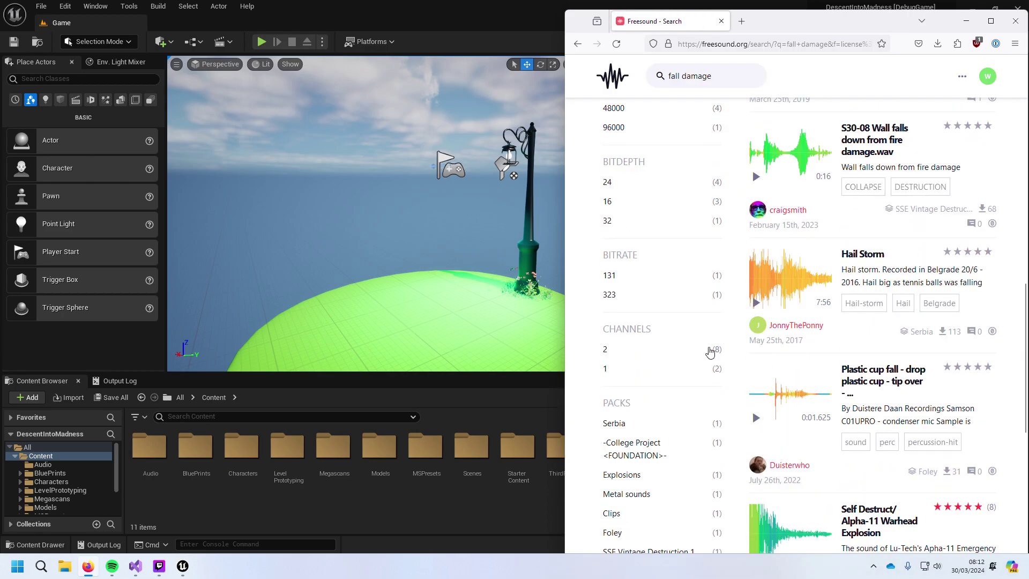
scroll(711, 351, "up", 10)
scroll(711, 351, "up", 2)
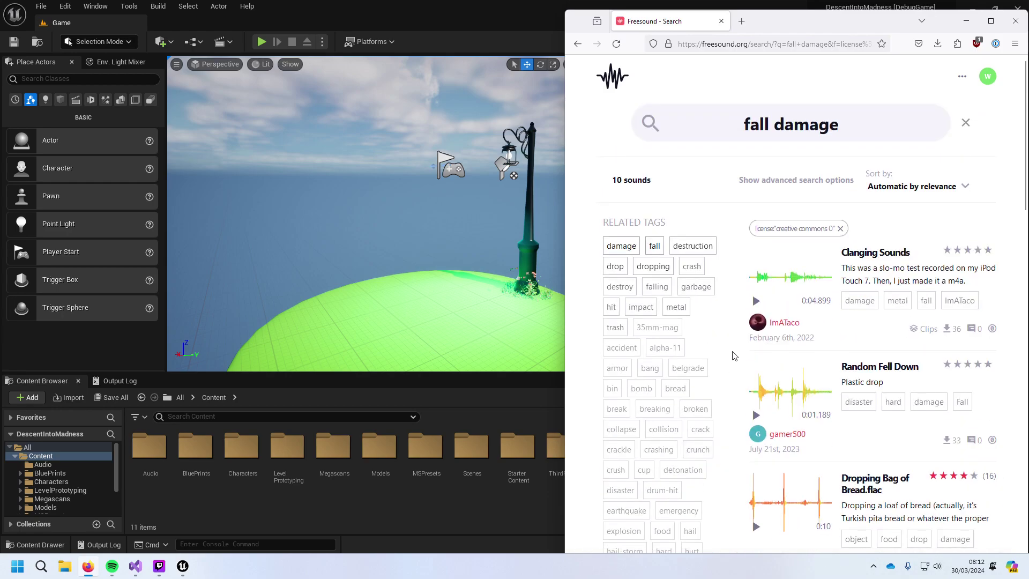
Step: Preview Clanging Sounds, Random Fell Down, Crunch.wav and Bin_Knocked_Over.wav in the fall damage results
left_click(756, 301)
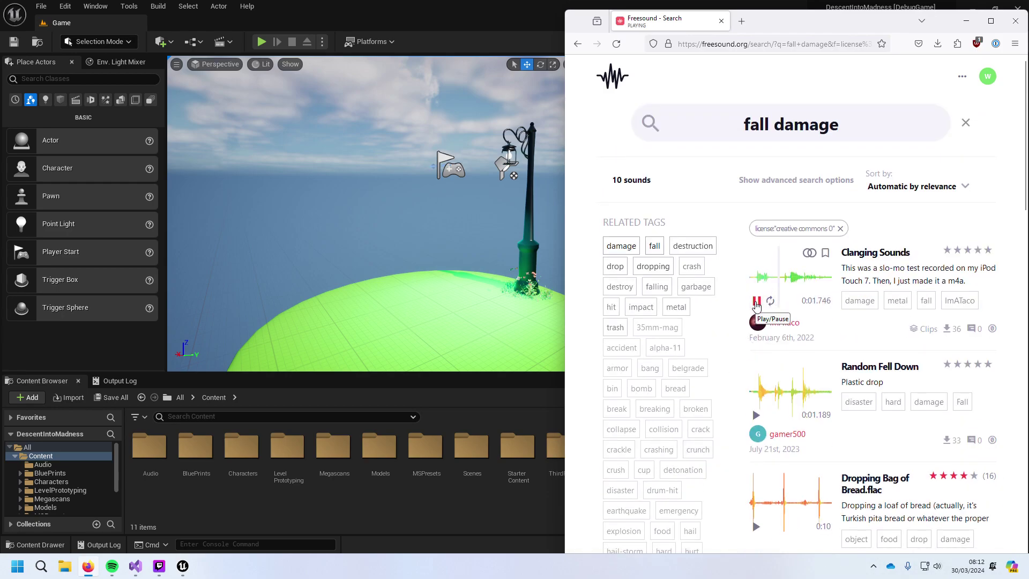
left_click(756, 301)
left_click(756, 415)
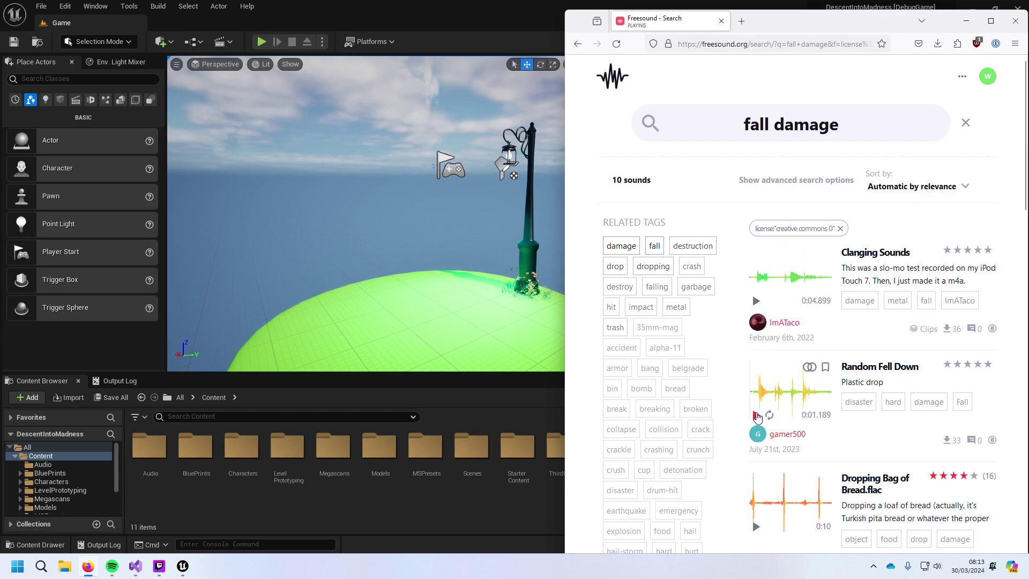
scroll(757, 417, "down", 4)
left_click(755, 436)
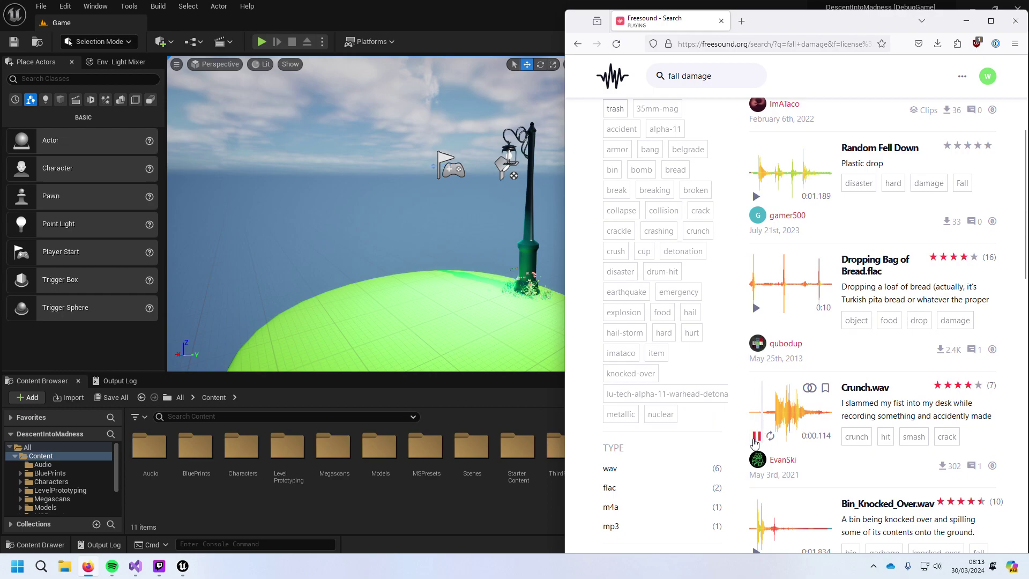
scroll(755, 443, "down", 3)
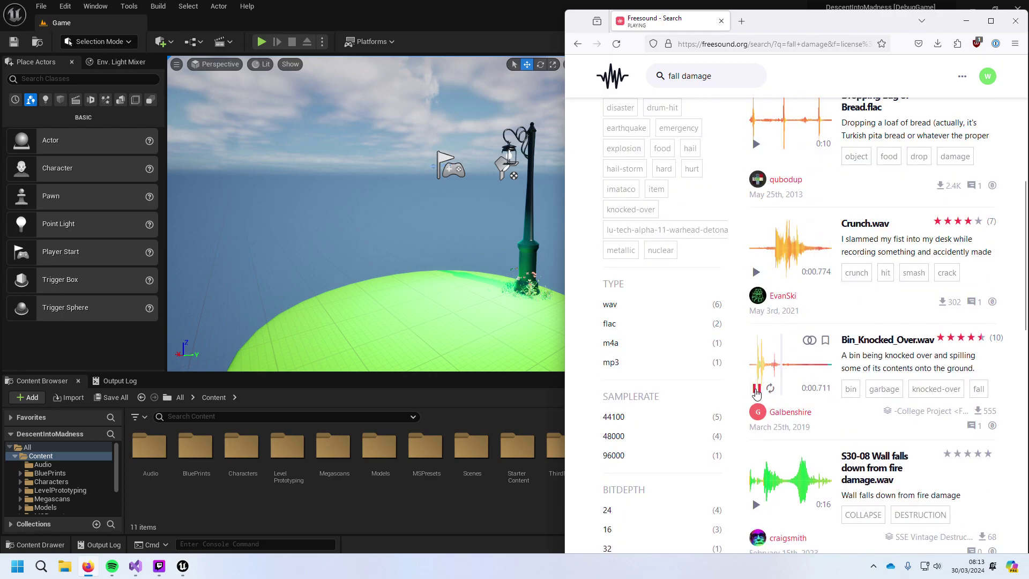
Step: Preview the plastic cup fall and Scrap metal dropping / crashing sounds, and replay Crunch.wav for comparison
scroll(756, 396, "down", 4)
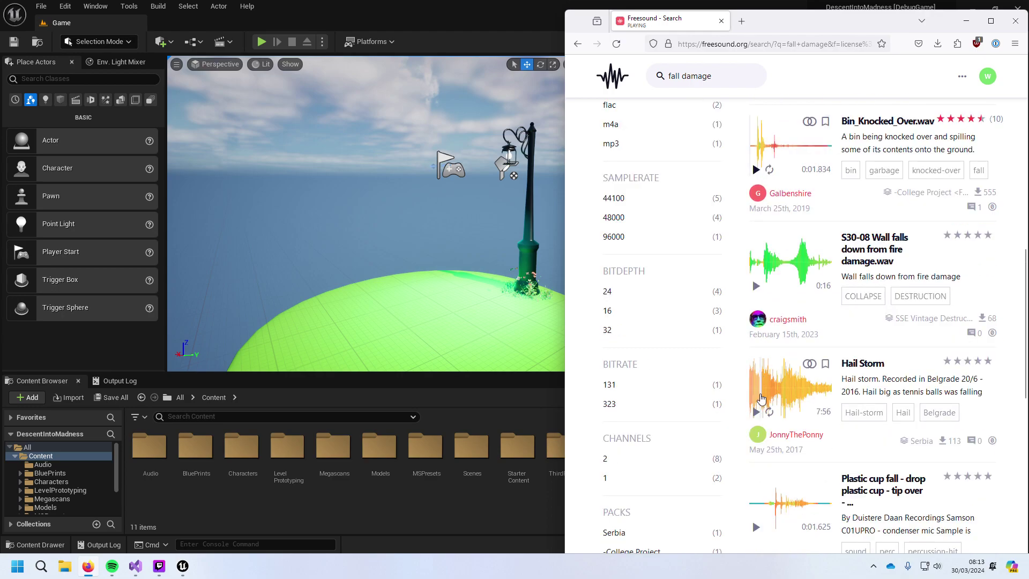
scroll(767, 397, "down", 3)
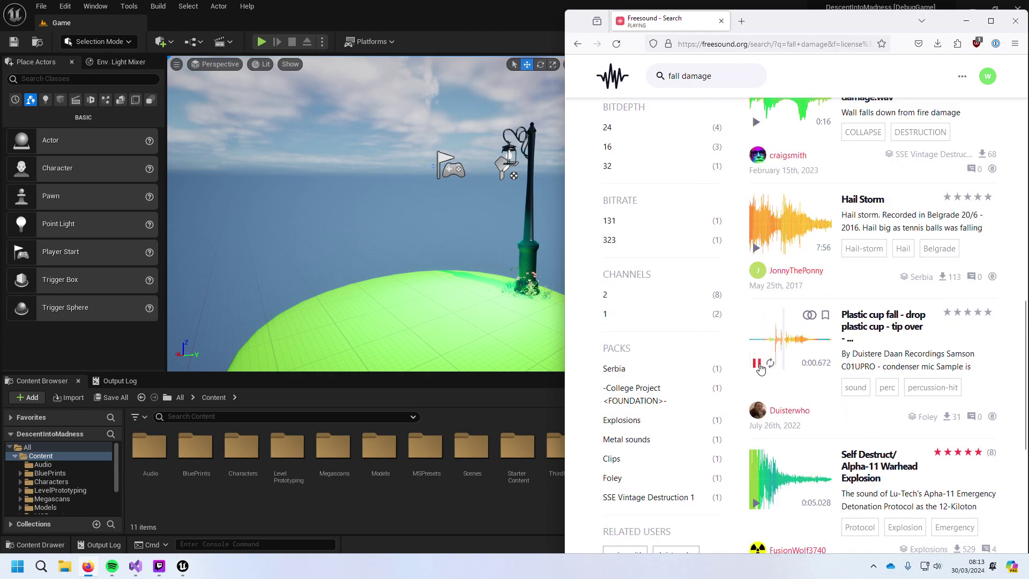
scroll(753, 403, "down", 3)
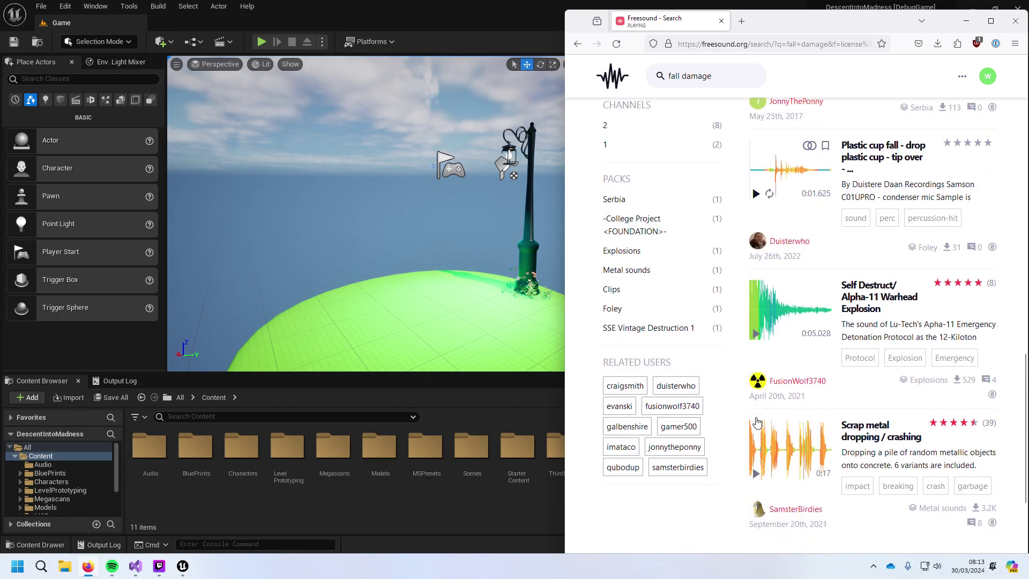
scroll(757, 423, "down", 2)
left_click(757, 369)
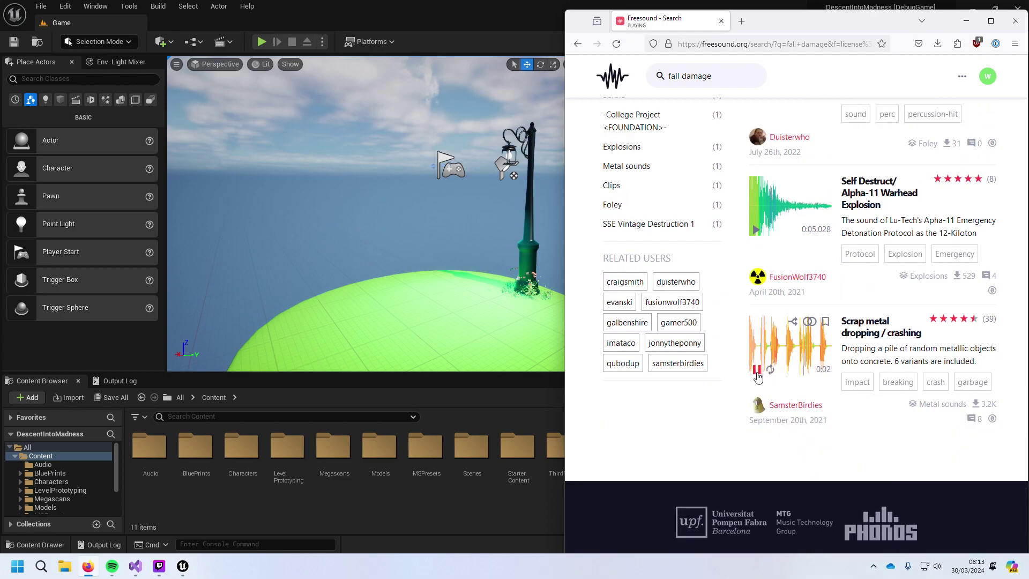
scroll(761, 381, "up", 15)
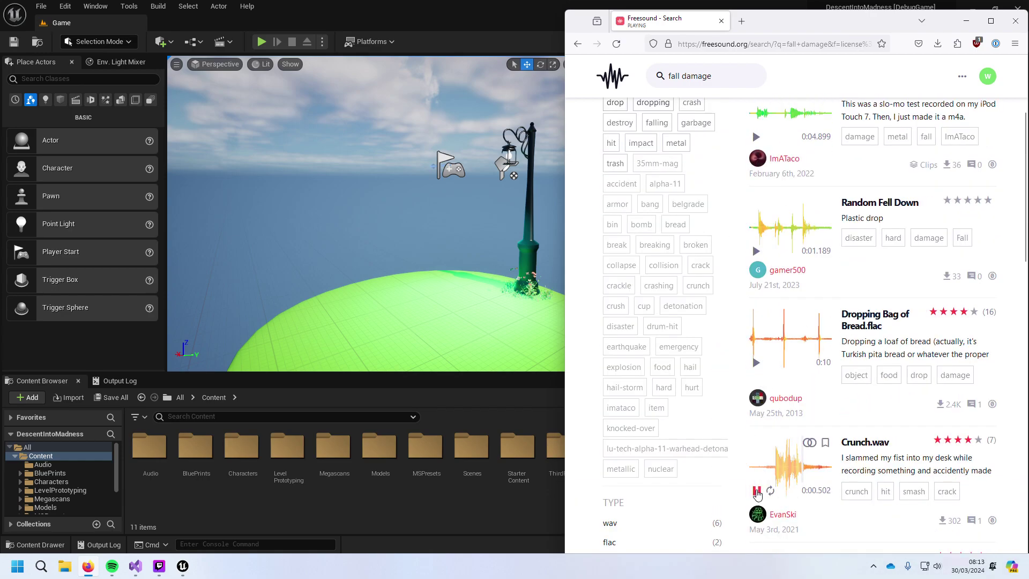
Step: Replace the search query with "girl fall" and run the search
scroll(780, 305, "up", 3)
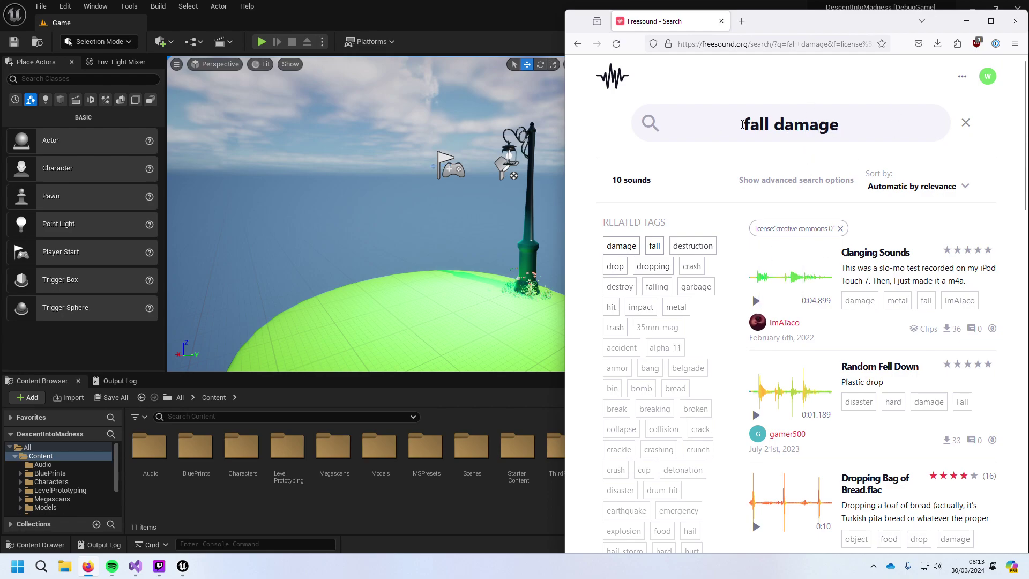
triple_click(926, 129)
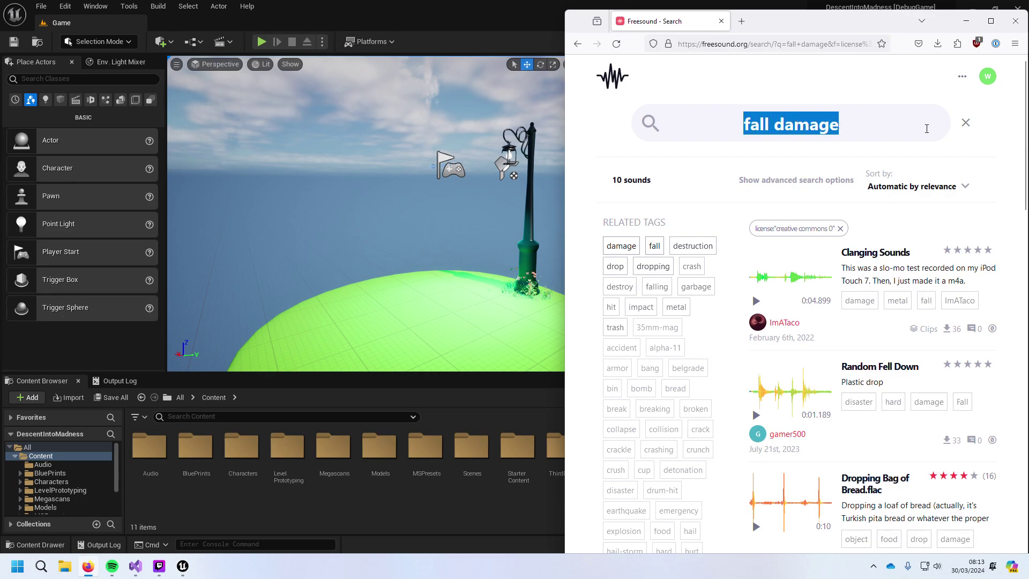
type("girld")
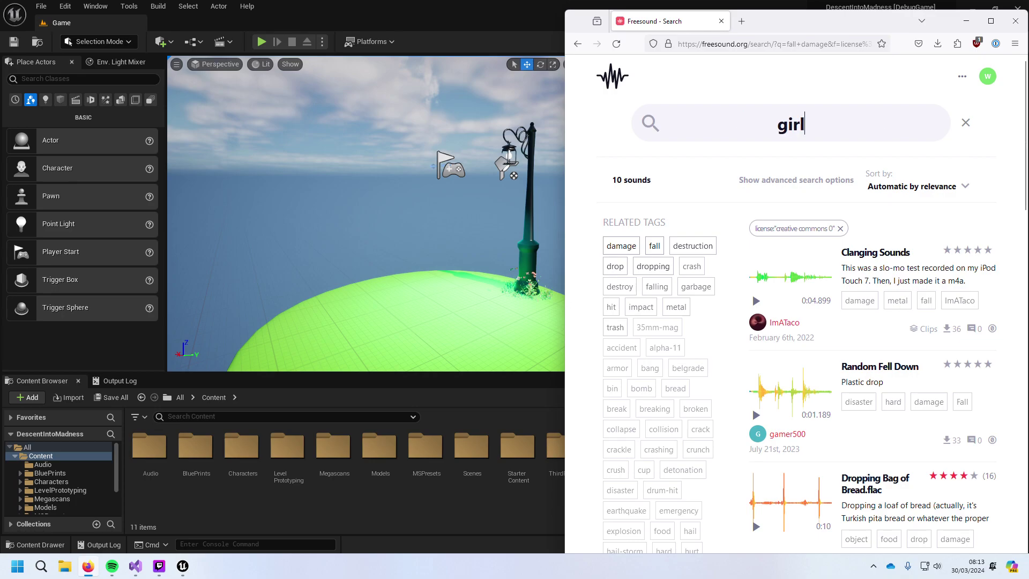
key("BackSpace")
type("fall")
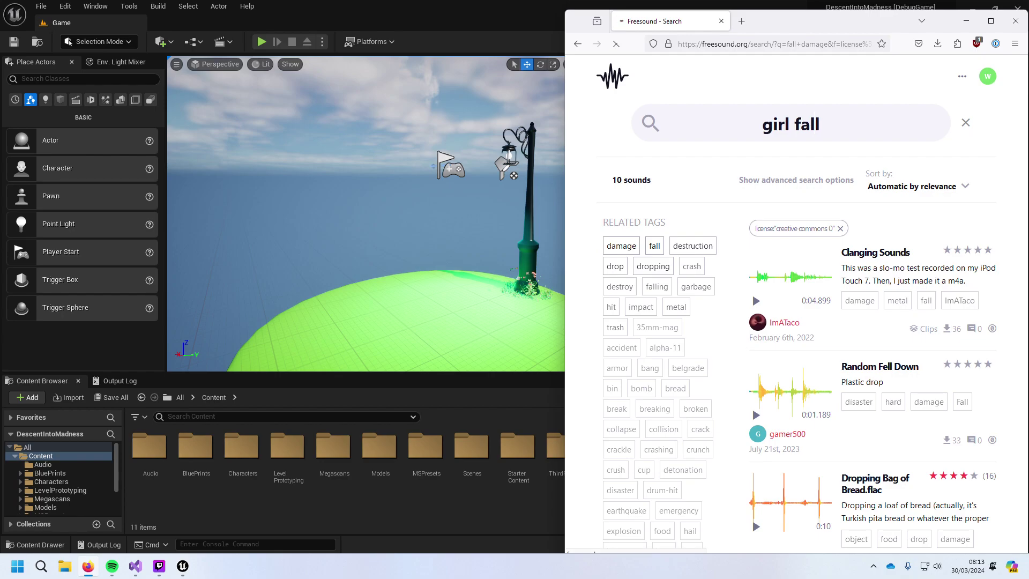
key("Return")
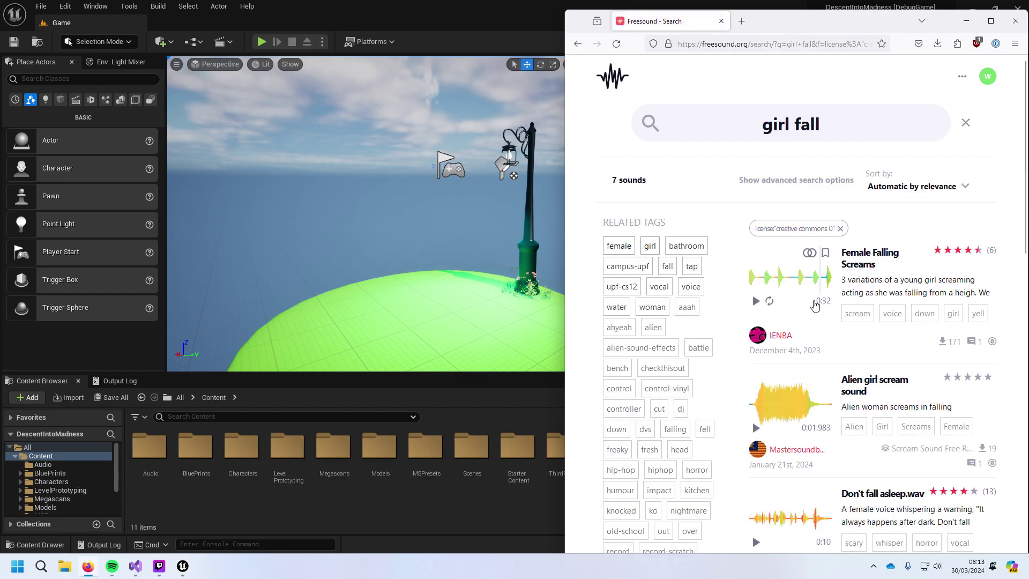
Step: Preview Female Falling Screams, Don't fall asleep.wav and Kitchen Bench Impact.mp3, and skim the rest of the girl fall results
left_click(757, 301)
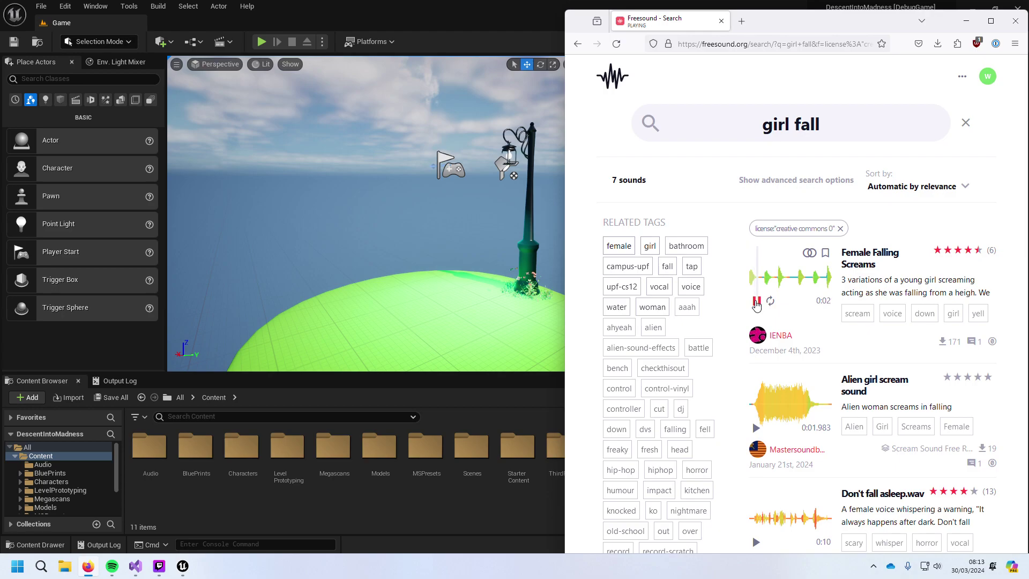
scroll(764, 310, "down", 5)
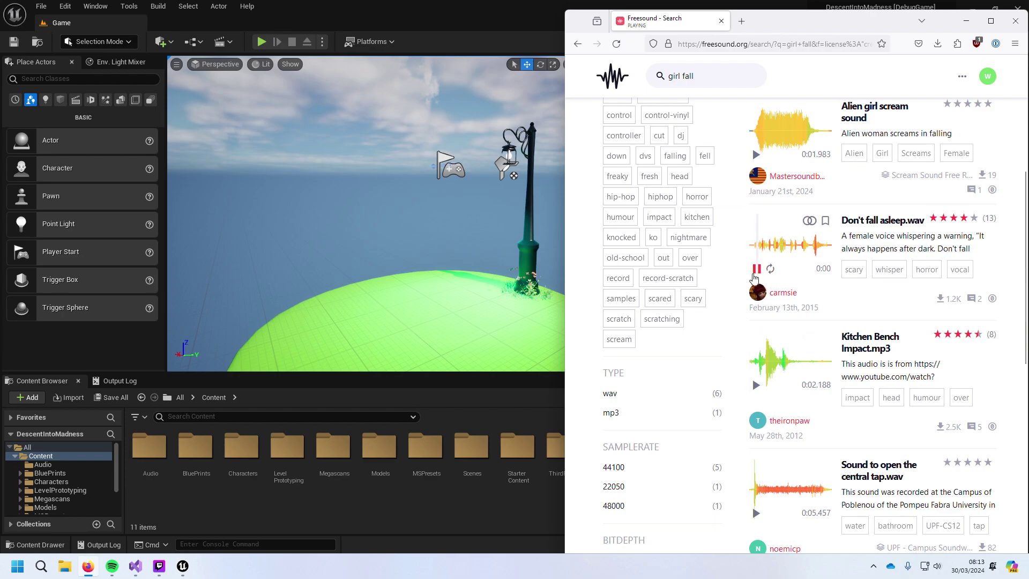
left_click(756, 385)
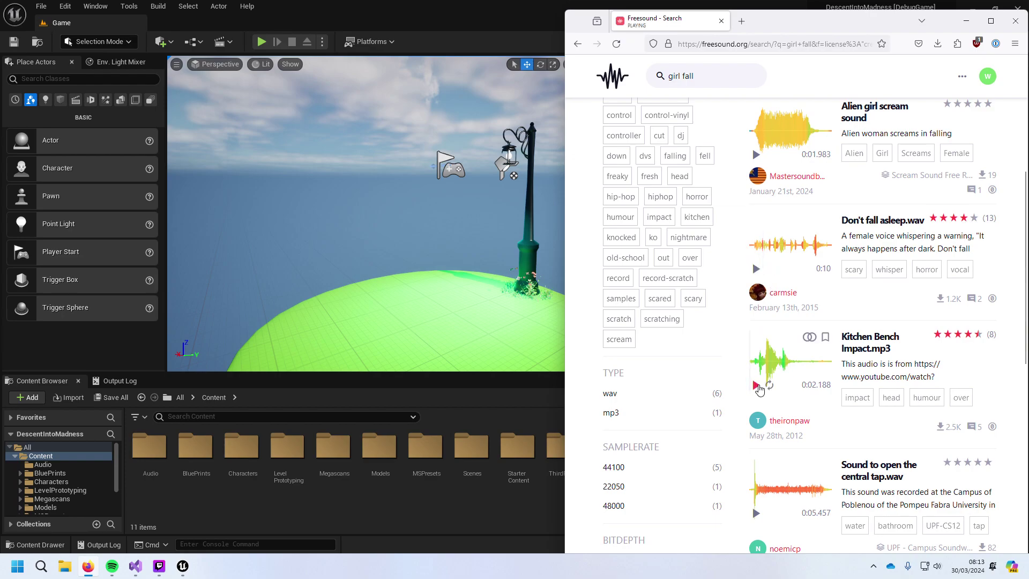
left_click(757, 385)
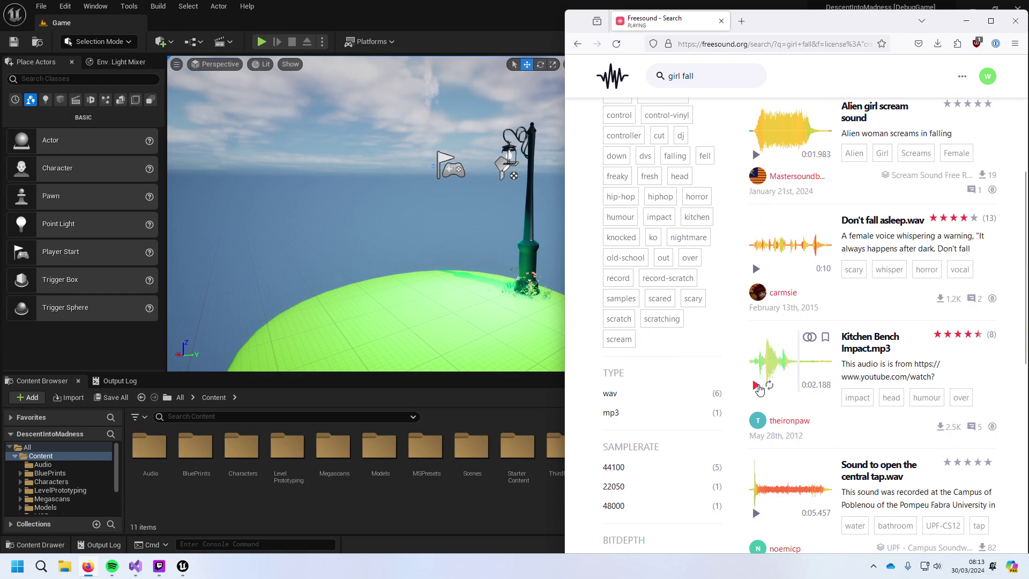
scroll(759, 389, "down", 5)
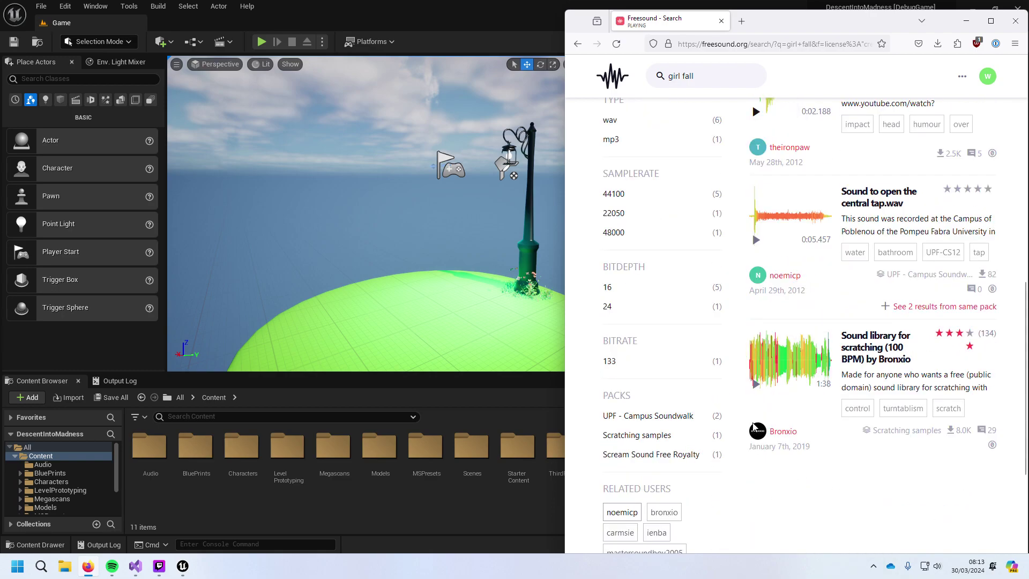
scroll(757, 429, "down", 5)
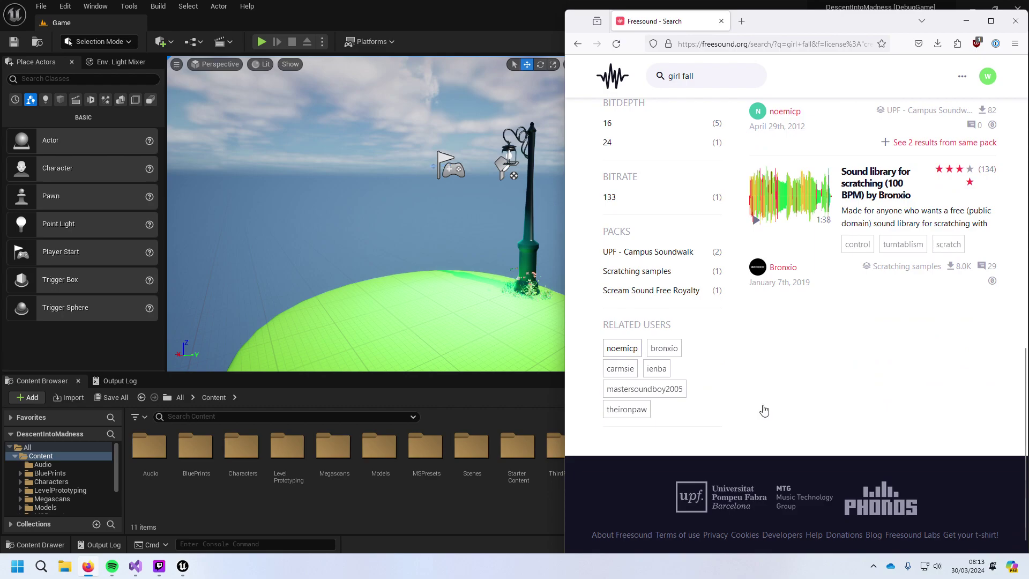
Step: Shorten the query to "fall", run the search and preview Falling Box of Objects - 6.wav
scroll(758, 375, "up", 15)
left_click_drag(793, 130, 719, 119)
key("BackSpace")
key("Return")
scroll(820, 292, "down", 2)
left_click(755, 337)
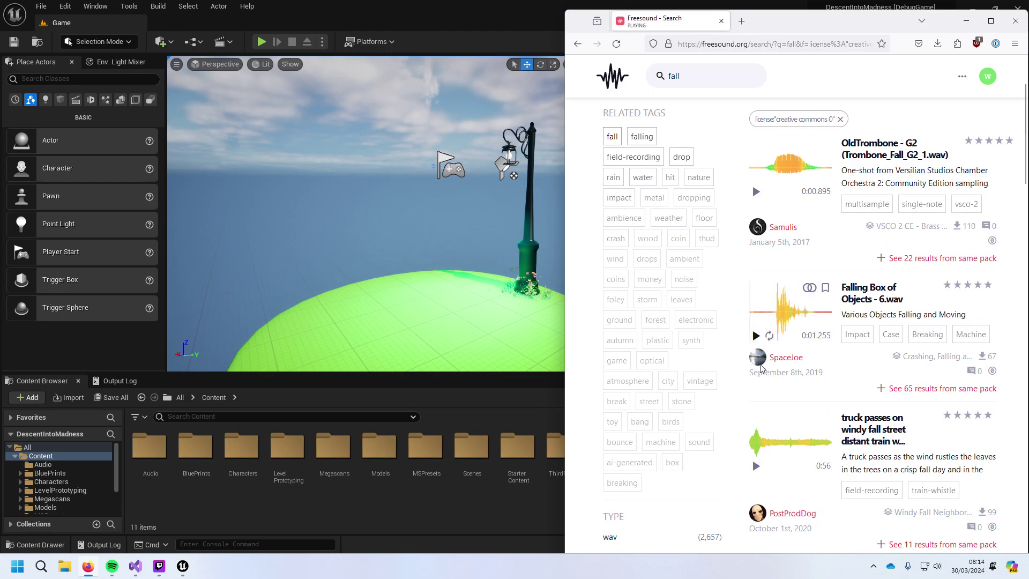
Step: Preview the Falling, nails 3 and Fall Birds sounds in the fall results
scroll(778, 420, "down", 6)
scroll(781, 422, "down", 5)
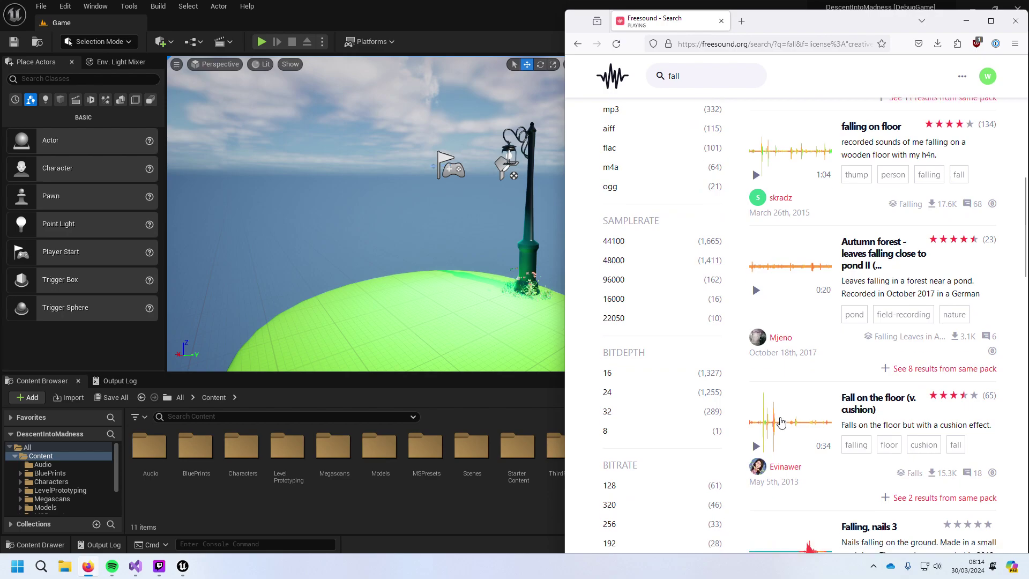
left_click(756, 421)
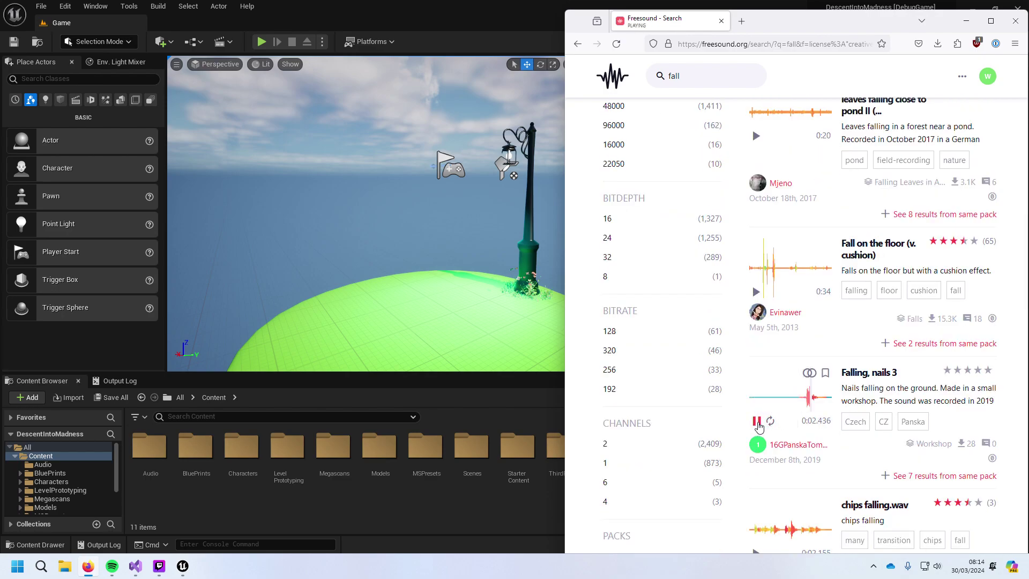
scroll(766, 437, "down", 9)
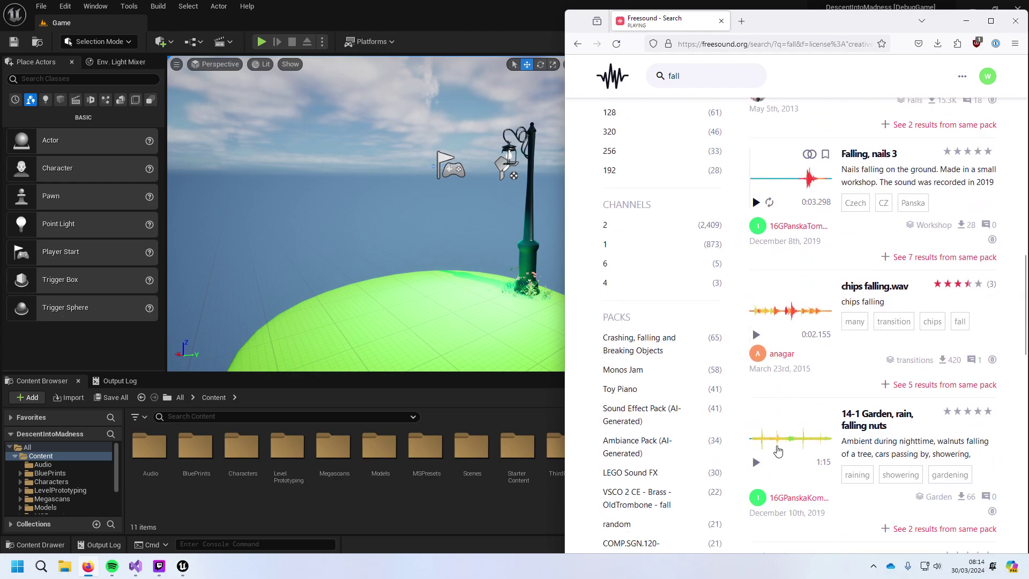
scroll(777, 452, "down", 1)
left_click(756, 422)
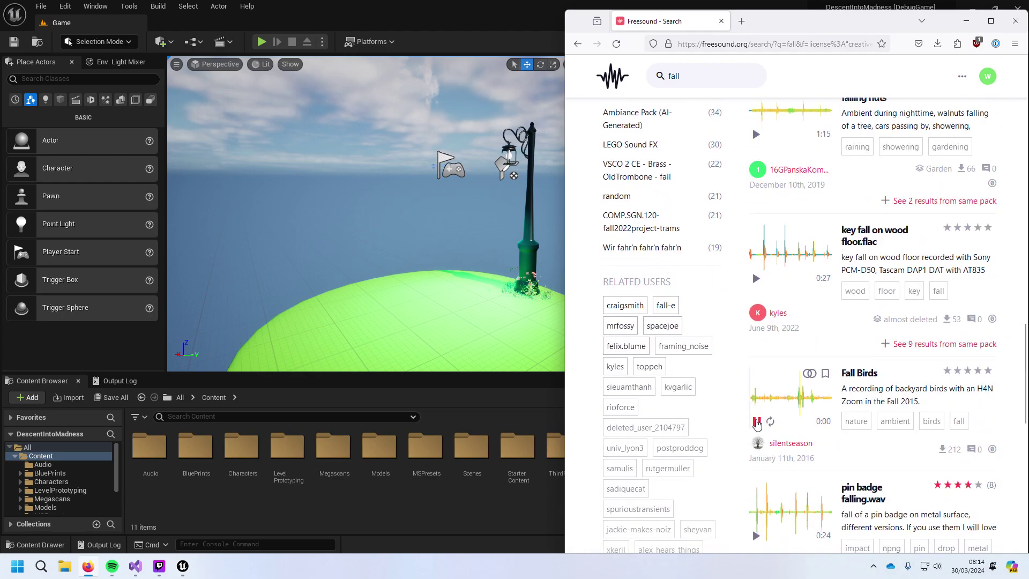
Step: Preview Human Fall 2, the last sound on the first page of fall results
scroll(757, 424, "down", 7)
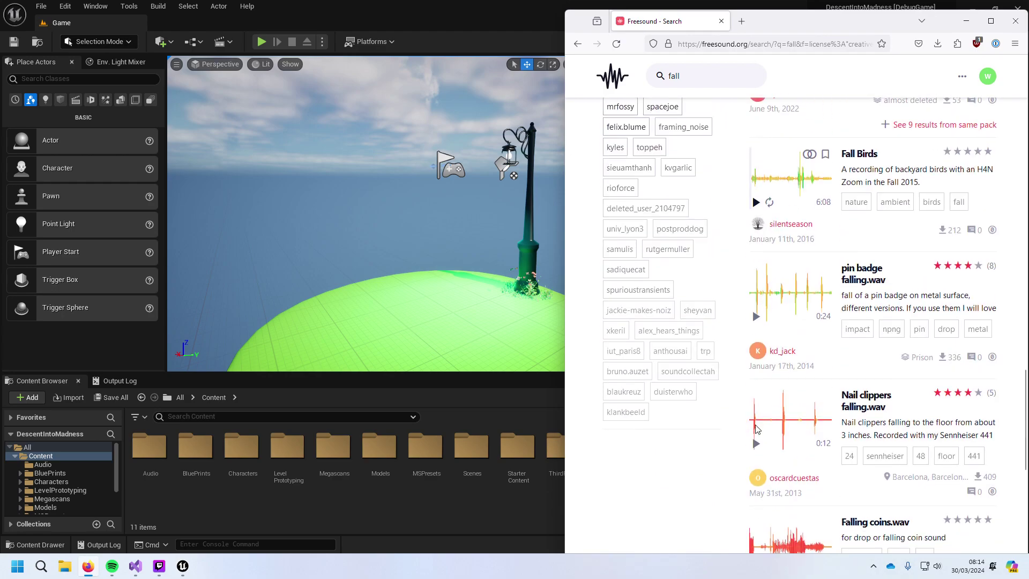
scroll(757, 428, "down", 1)
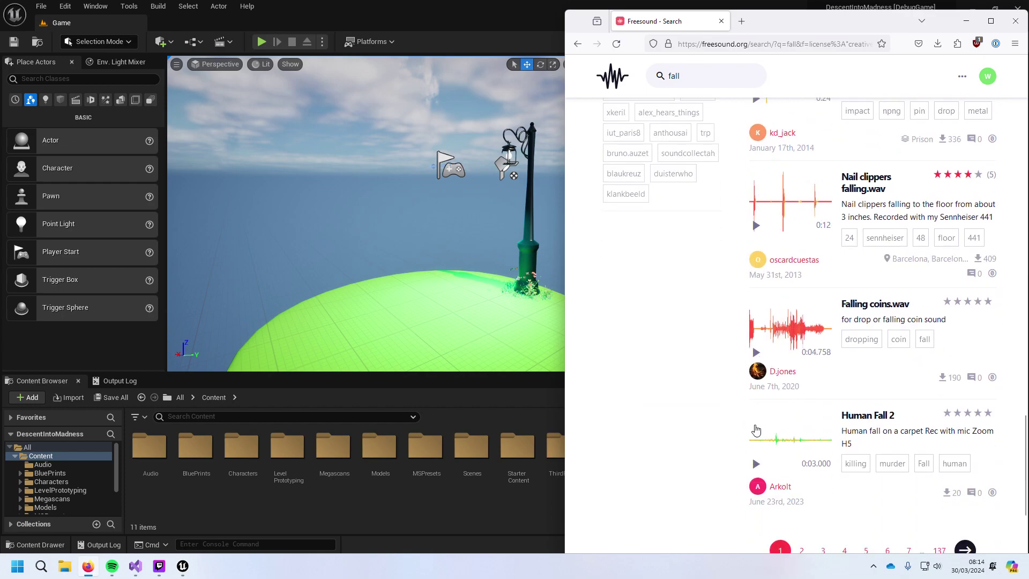
scroll(756, 429, "down", 3)
left_click(756, 282)
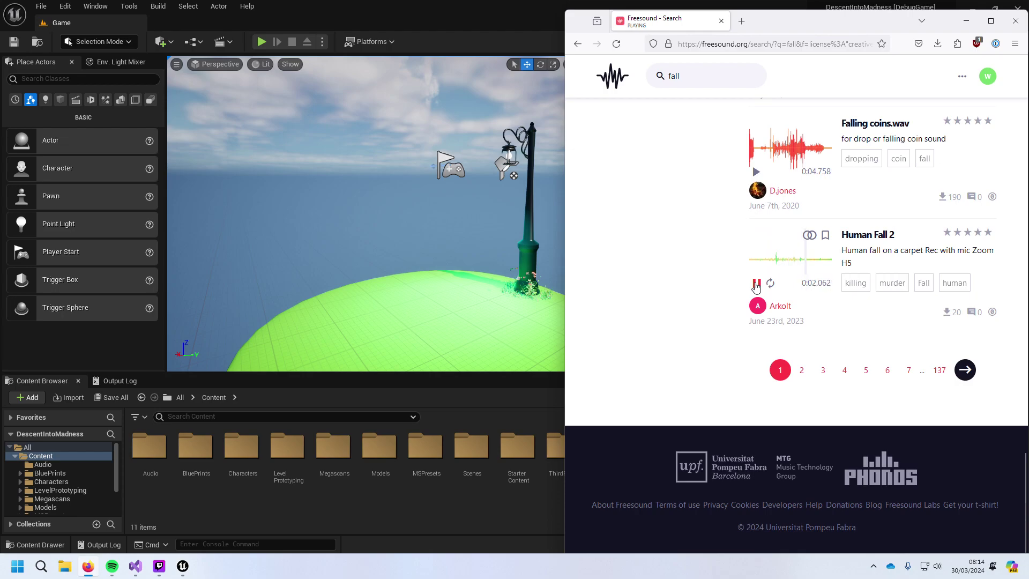
Step: Replace the search query with "jump" and run the search
scroll(815, 322, "up", 10)
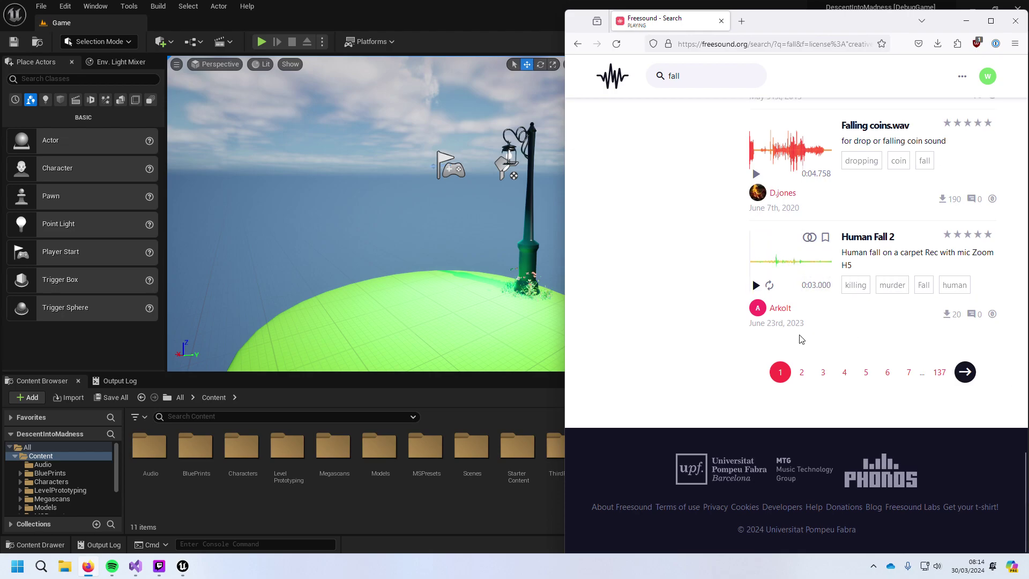
double_click(675, 75)
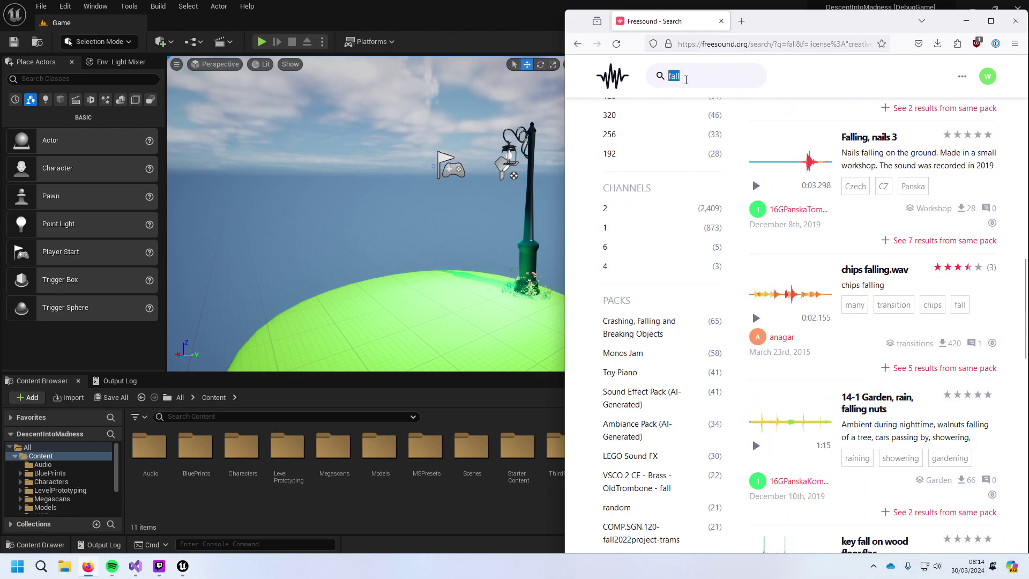
type("jump")
key("Return")
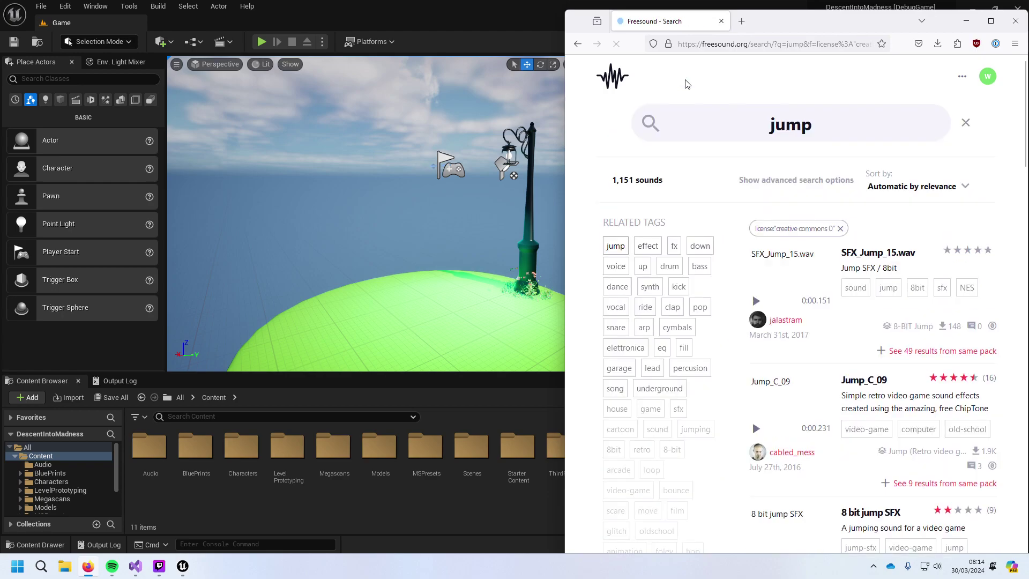
Step: Preview SFX_Jump_15.wav, Jump_C_09, 8 bit jump SFX and Hopppp.wav in the jump results
left_click(756, 301)
left_click(755, 428)
scroll(756, 426, "down", 5)
left_click(755, 288)
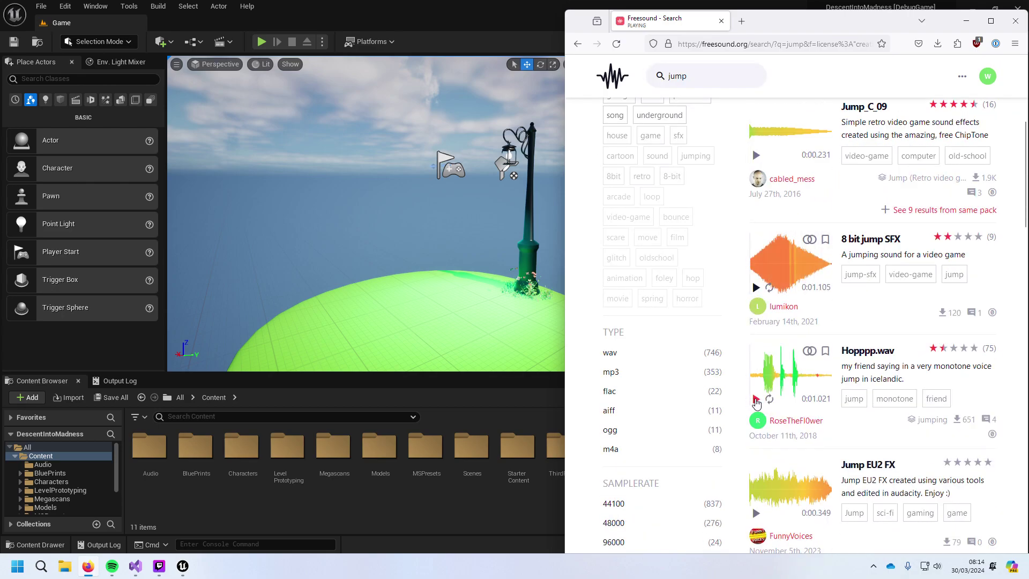
left_click(756, 400)
Step: Preview JUMP.wav and jump_100_ahead.wav further down the jump results
scroll(761, 375, "down", 11)
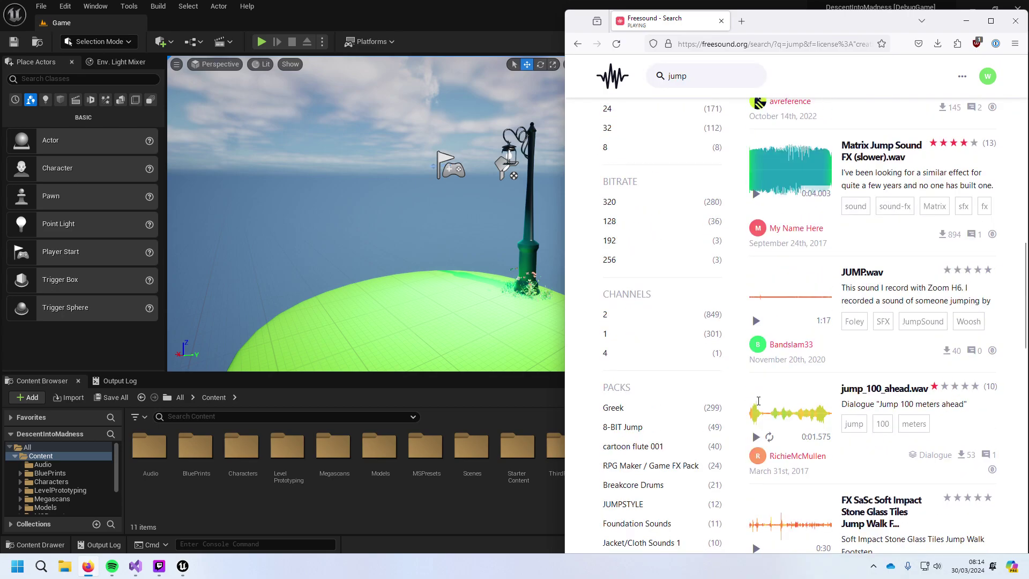
left_click(756, 266)
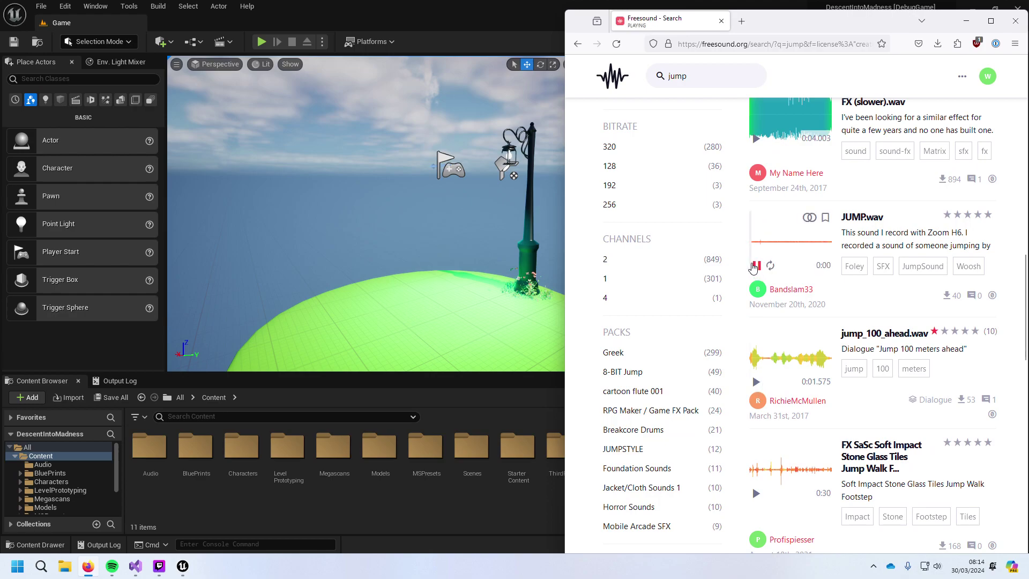
left_click(757, 382)
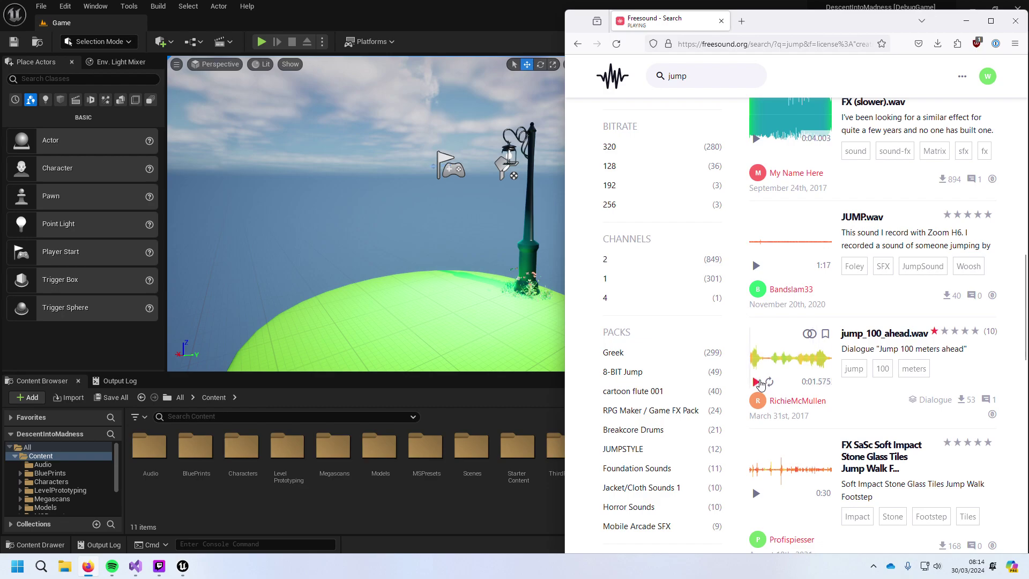
Step: Skim the remaining jump sounds on the first results page and go to the next page
scroll(752, 387, "down", 2)
scroll(752, 387, "down", 3)
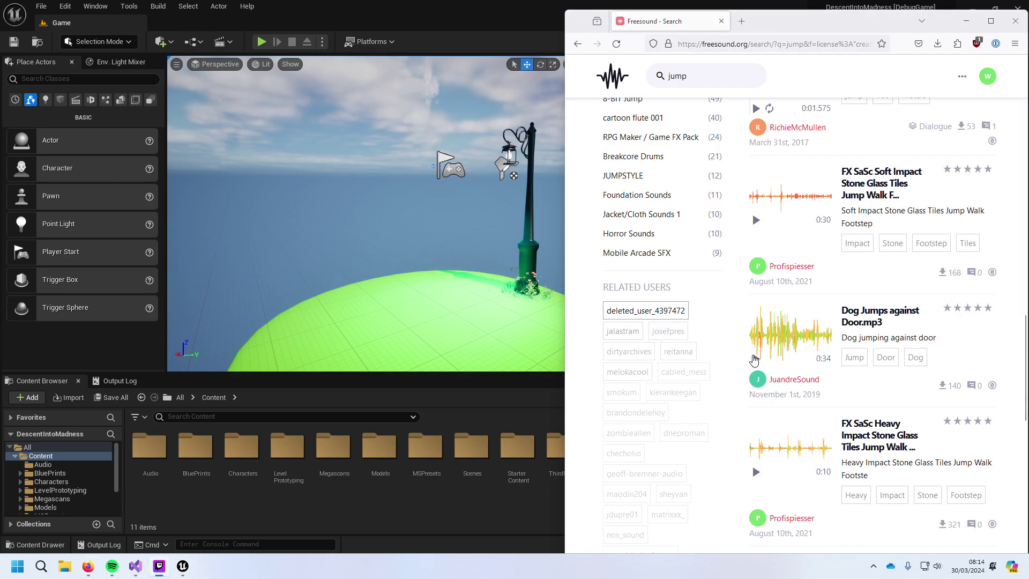
scroll(793, 375, "down", 2)
scroll(795, 374, "down", 6)
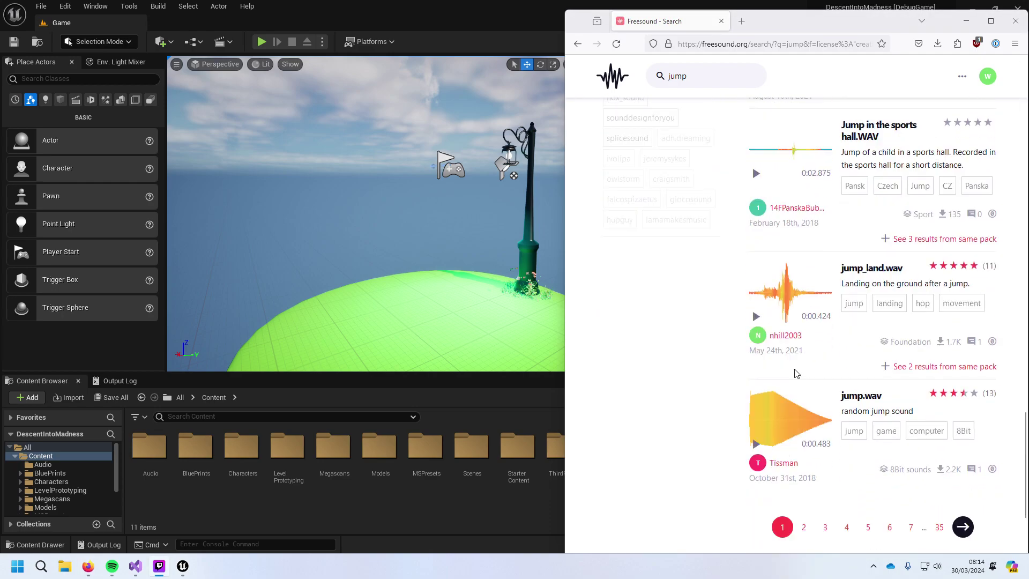
scroll(796, 377, "up", 20)
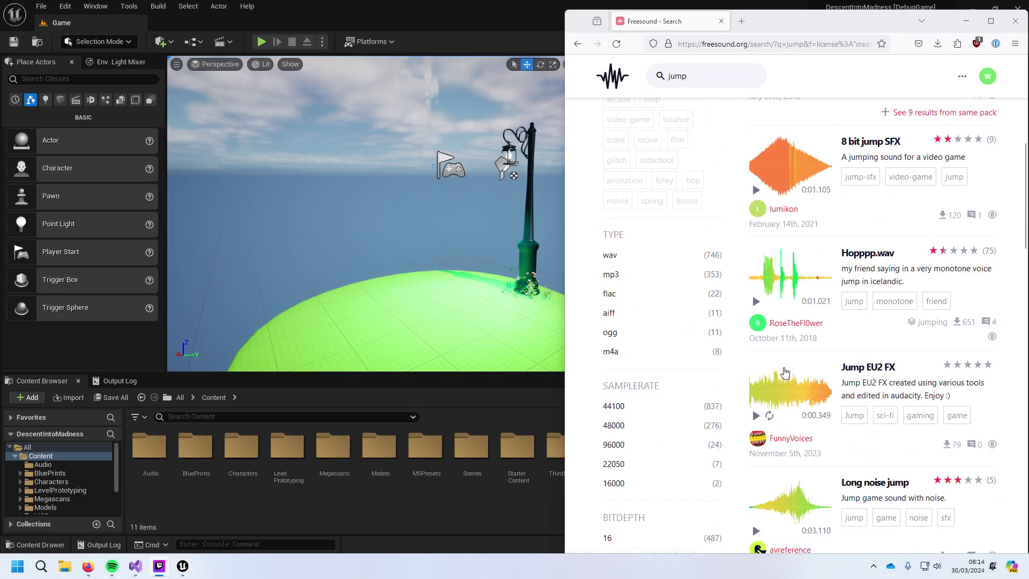
scroll(785, 401, "down", 20)
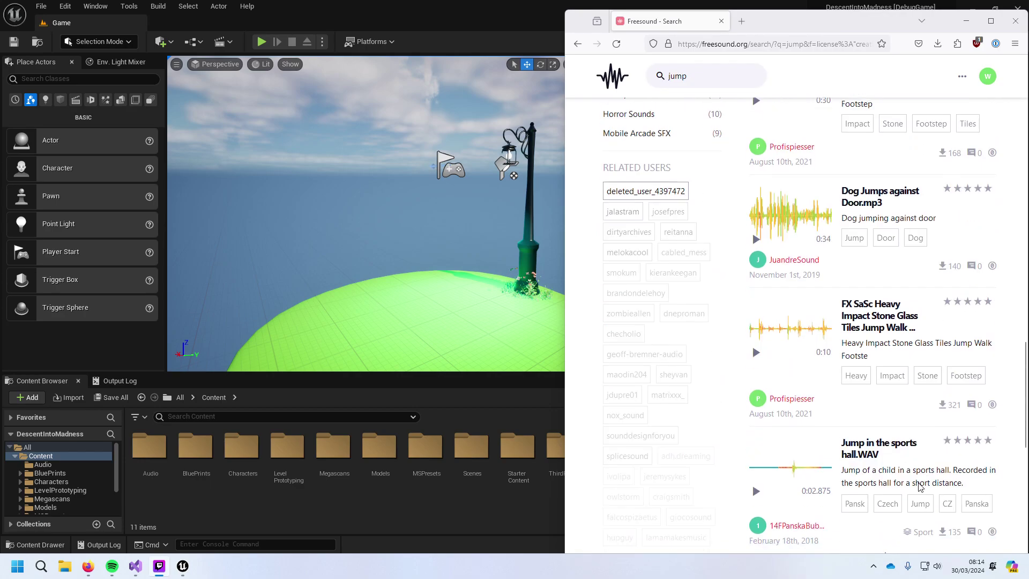
left_click(963, 370)
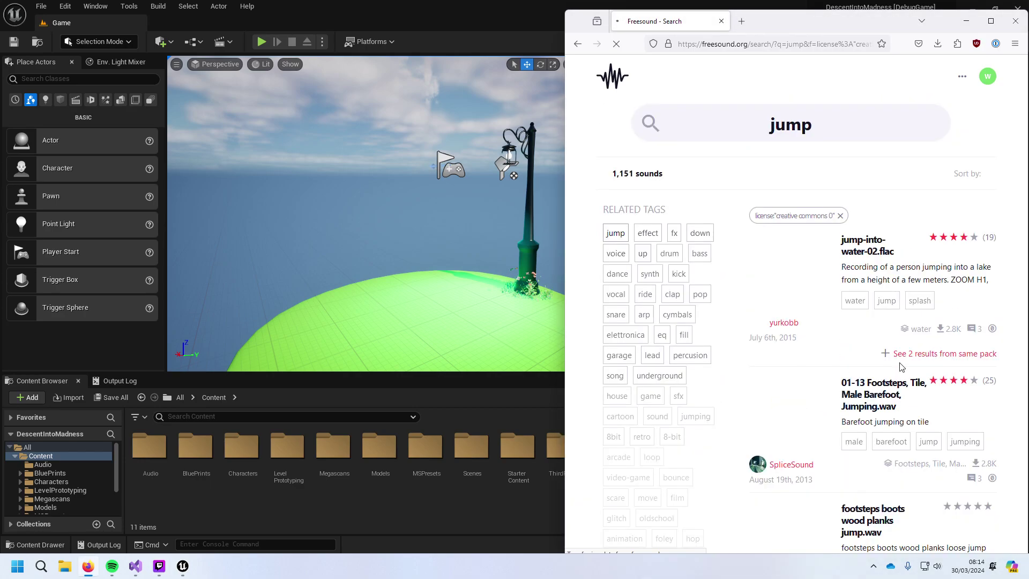
Step: Preview jump-into-water-02.flac and footsteps boots wood planks jump.wav on the second page of jump results
left_click(755, 301)
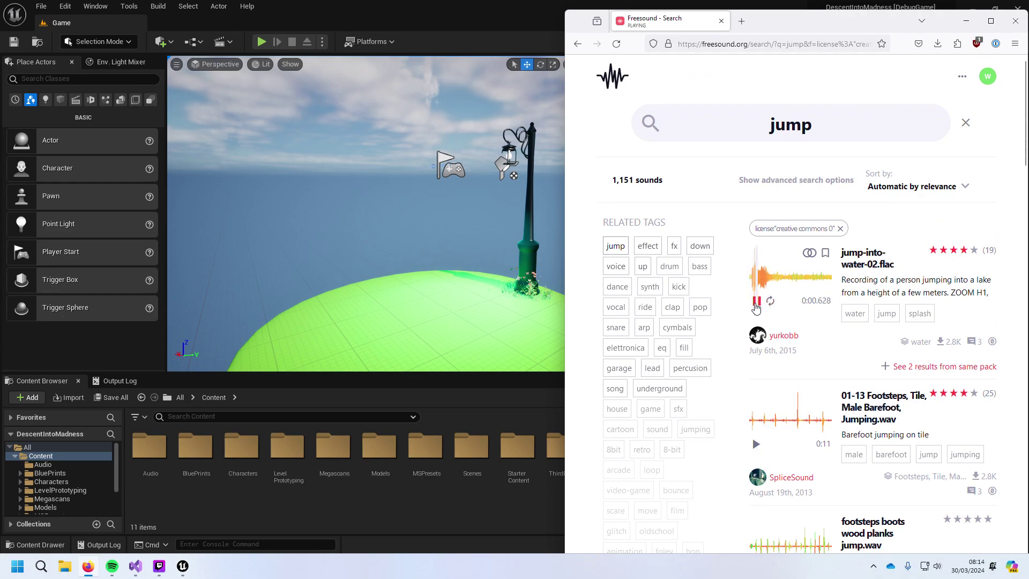
scroll(762, 332, "down", 4)
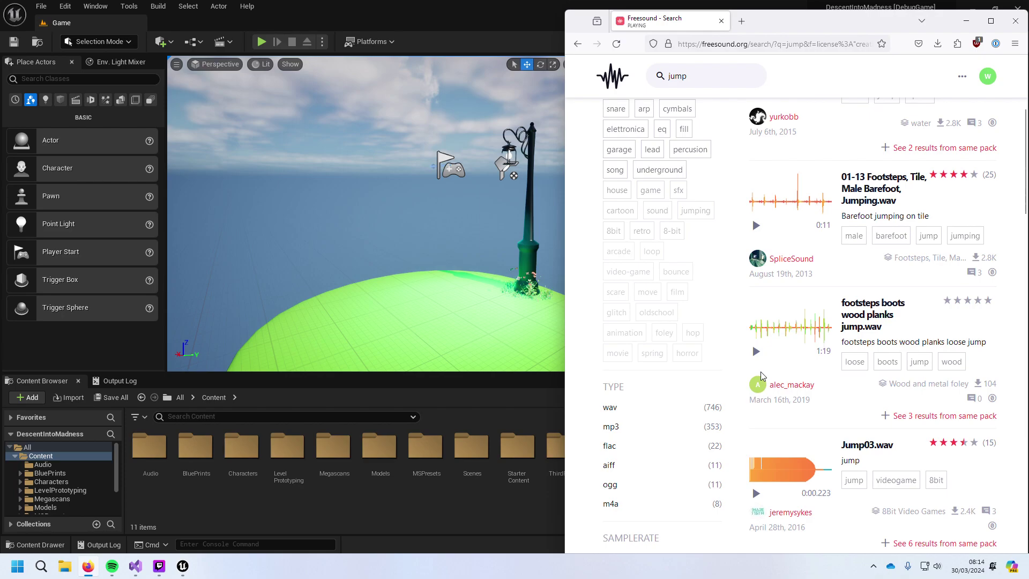
scroll(760, 372, "down", 4)
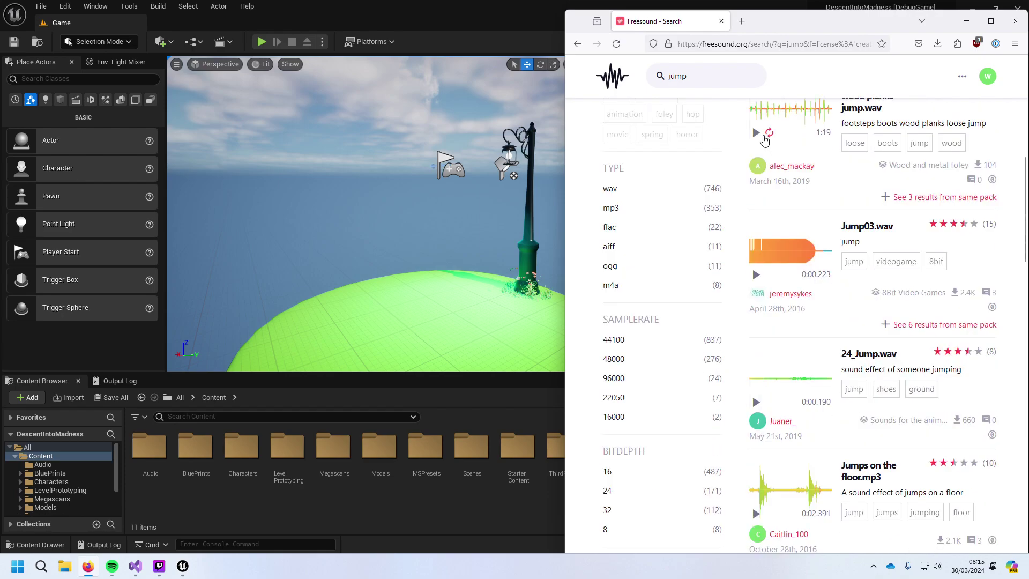
left_click(756, 133)
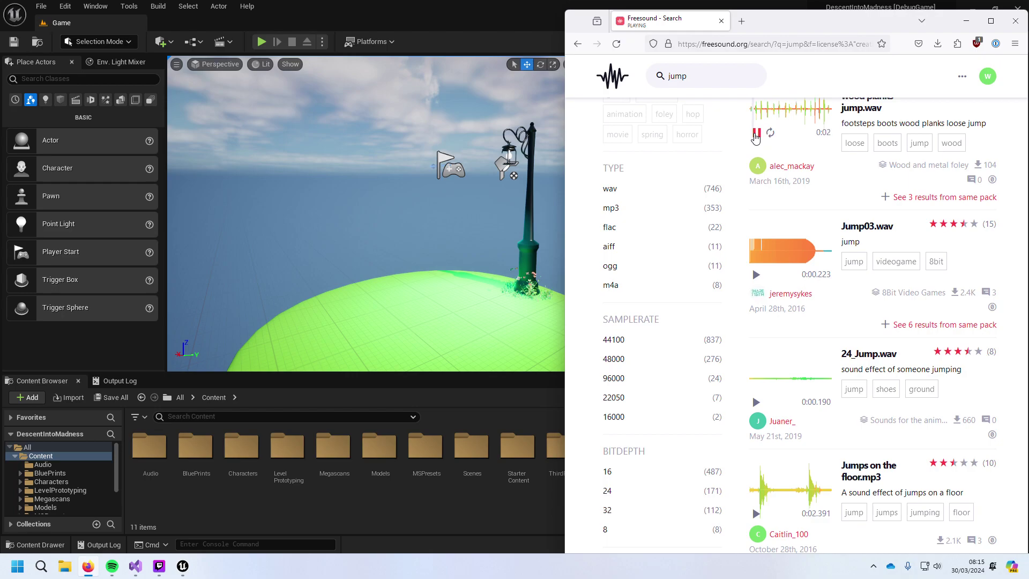
Step: Preview Jumps on the floor.mp3 and Retro Jump 01 on the second page of jump results
scroll(771, 261, "down", 3)
mouse_move(761, 243)
left_click(756, 349)
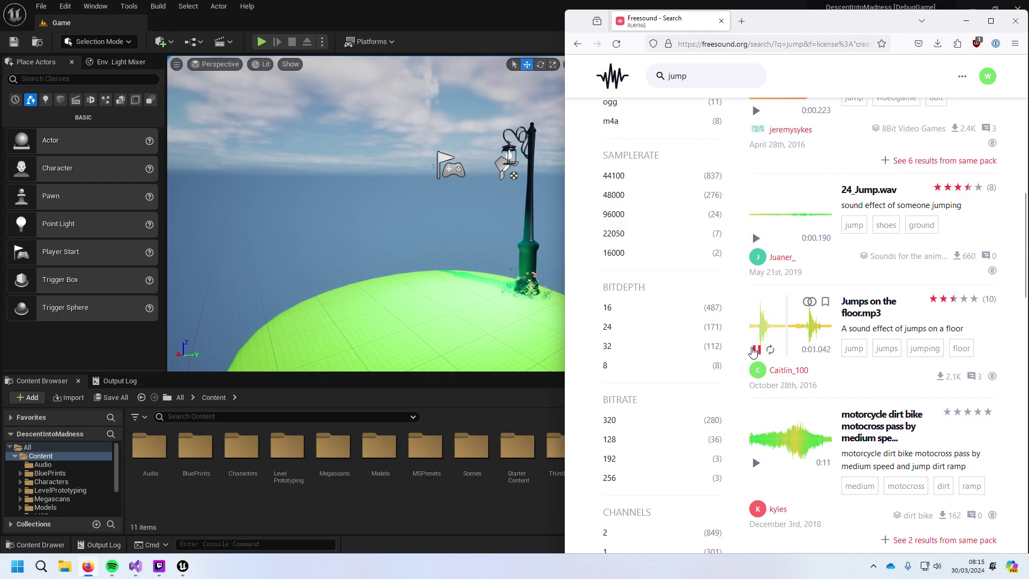
scroll(869, 528, "down", 5)
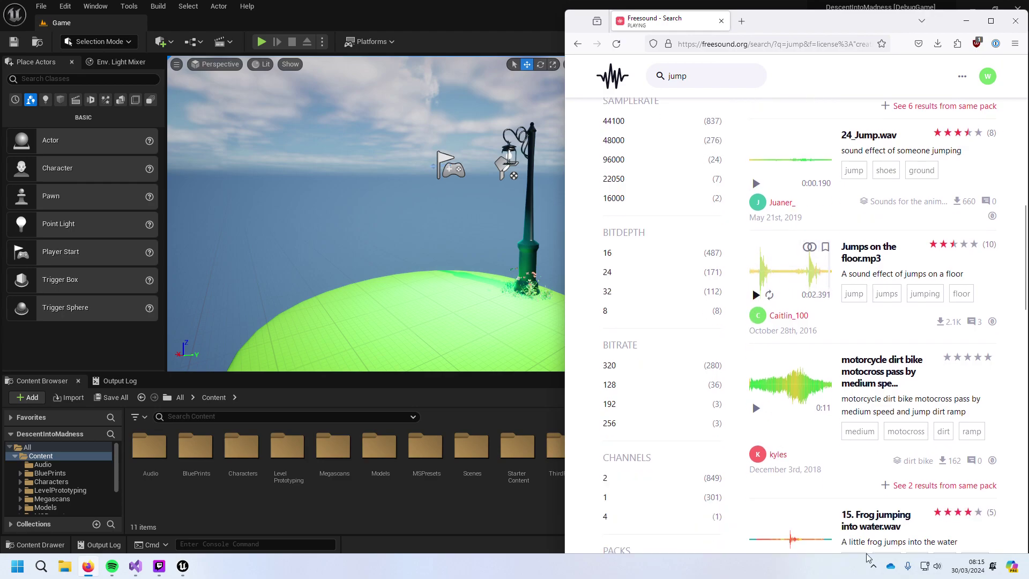
scroll(760, 367, "down", 3)
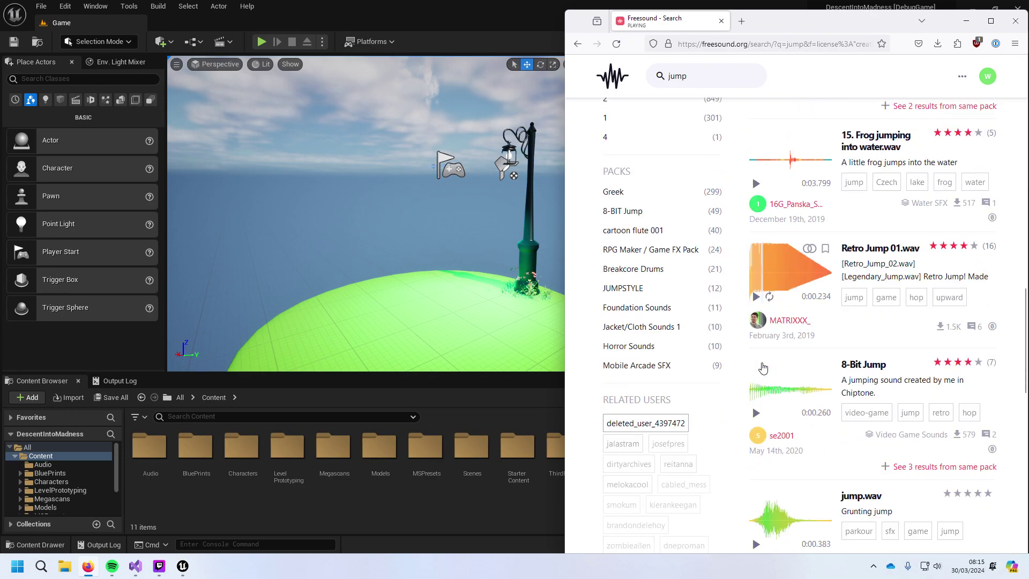
Step: Preview the grunting jump.wav, Retro Jump 03 and small jump for videogames, and open page 3 of the results
scroll(764, 377, "down", 4)
left_click(757, 322)
left_click(757, 322)
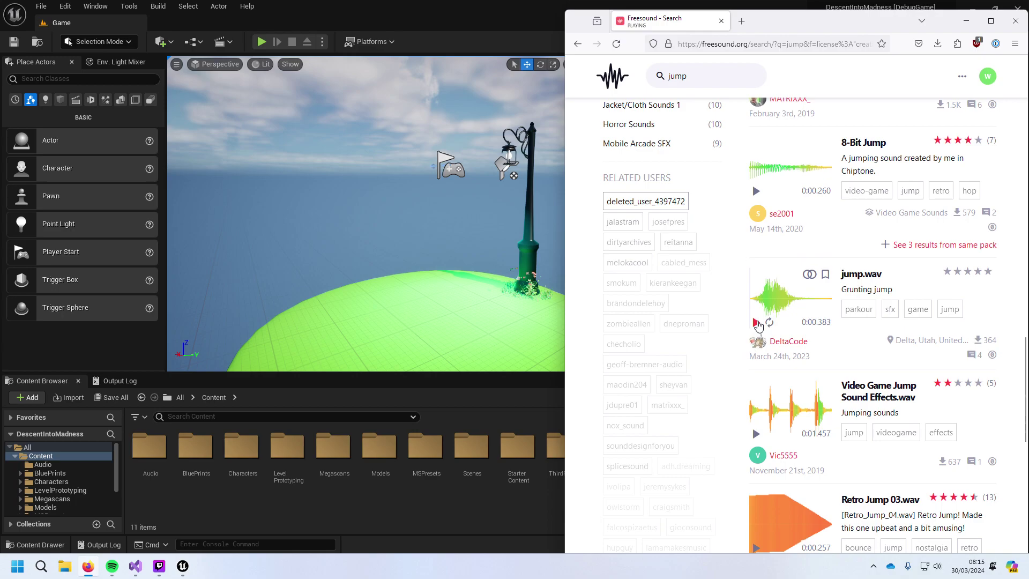
scroll(757, 330, "down", 4)
left_click(757, 329)
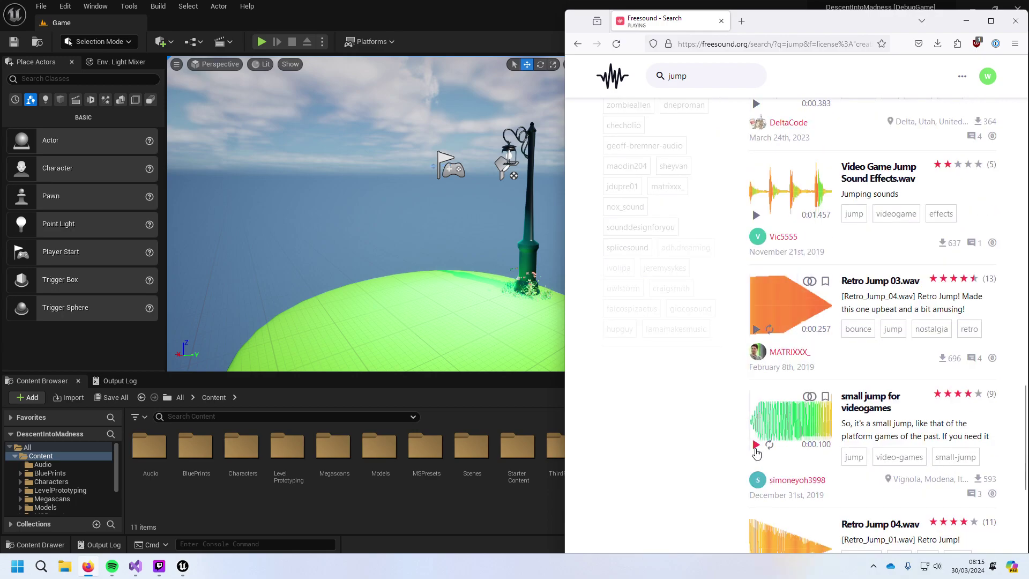
scroll(814, 483, "down", 3)
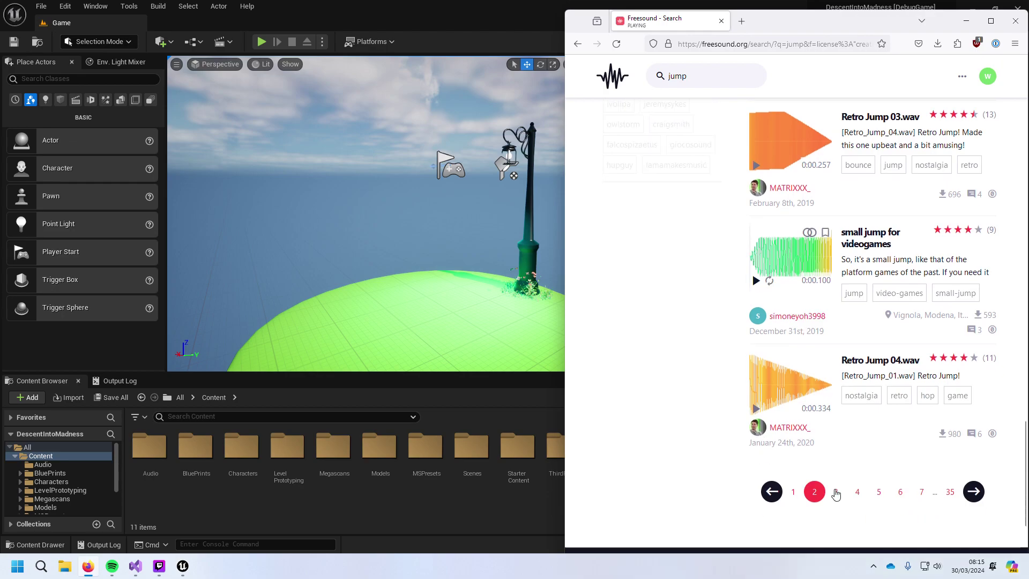
left_click(836, 492)
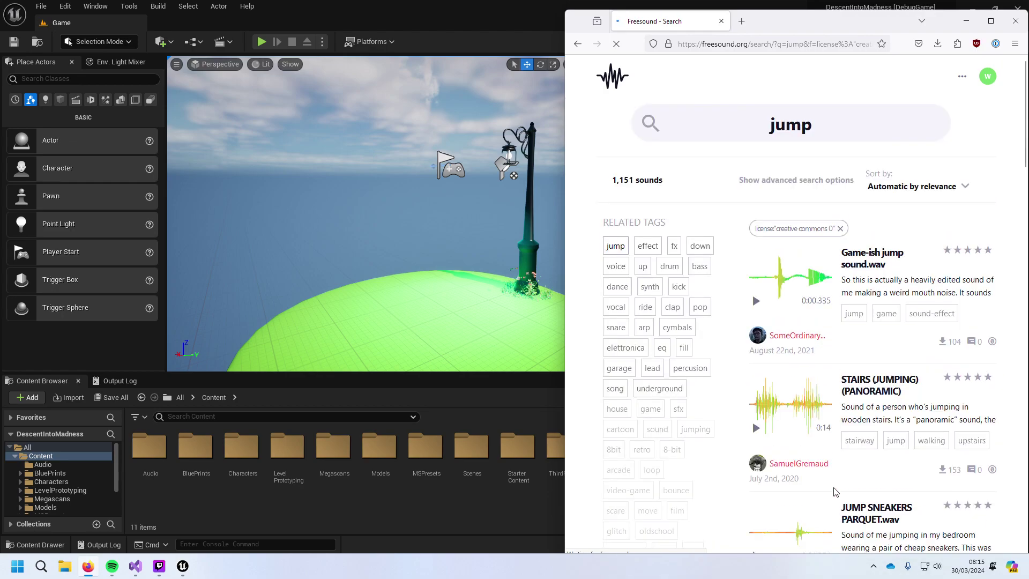
Step: Preview Game-ish jump sound.wav, STAIRS (JUMPING) (PANORAMIC) and JUMP SNEAKERS PARQUET.wav on the third results page
left_click(755, 301)
left_click(755, 301)
scroll(756, 316, "down", 2)
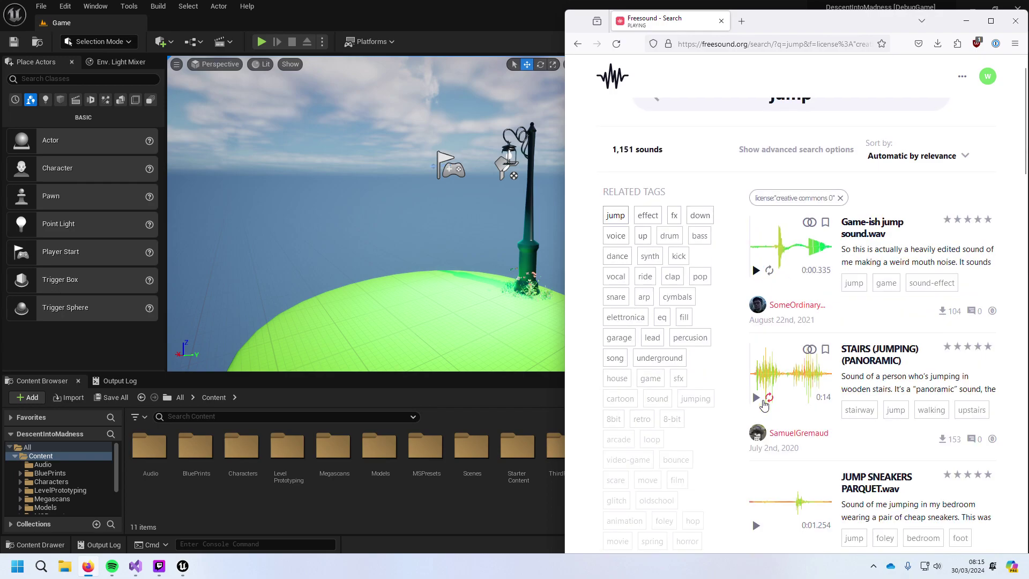
left_click(756, 320)
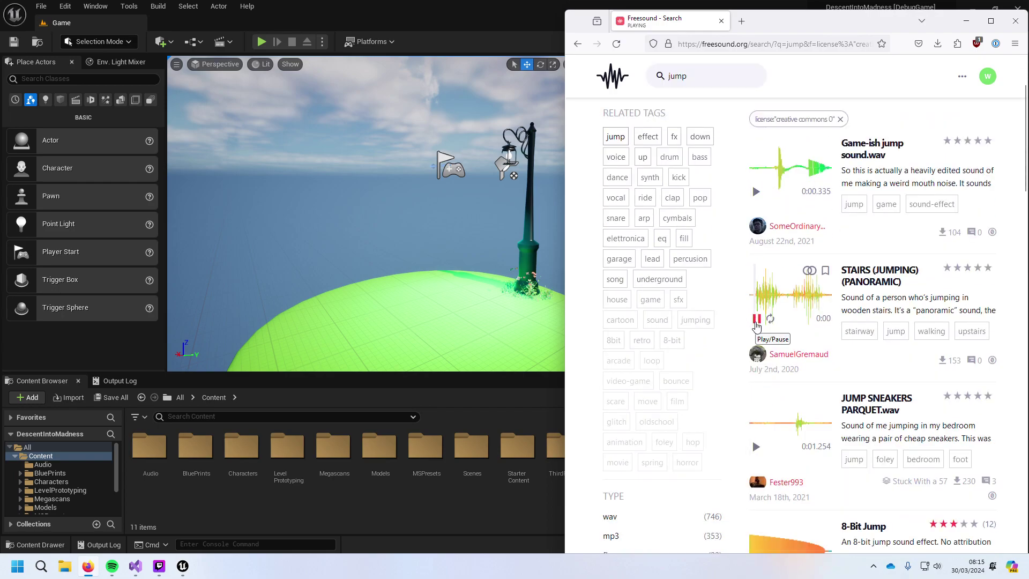
left_click(756, 320)
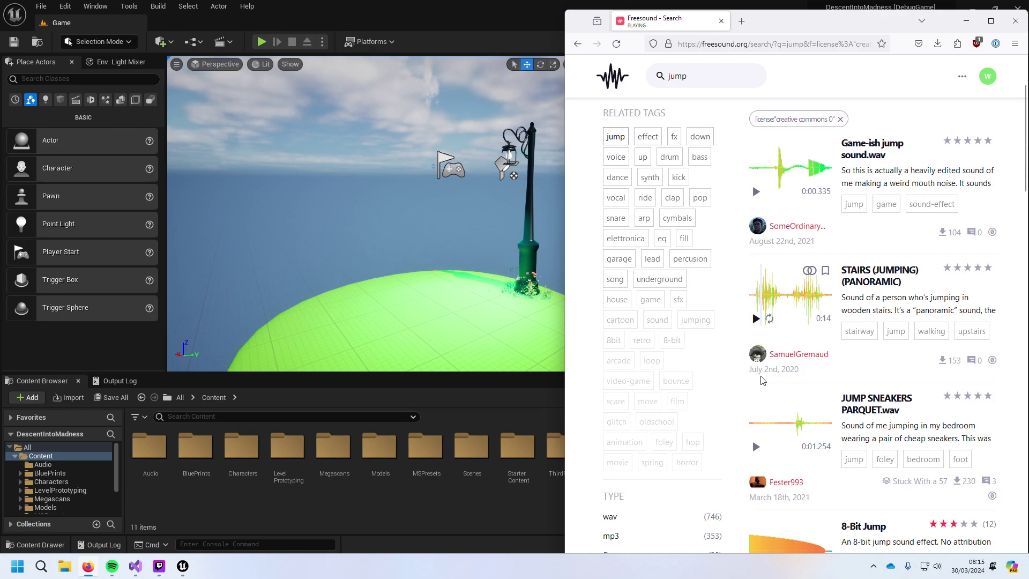
scroll(764, 380, "down", 4)
left_click(757, 229)
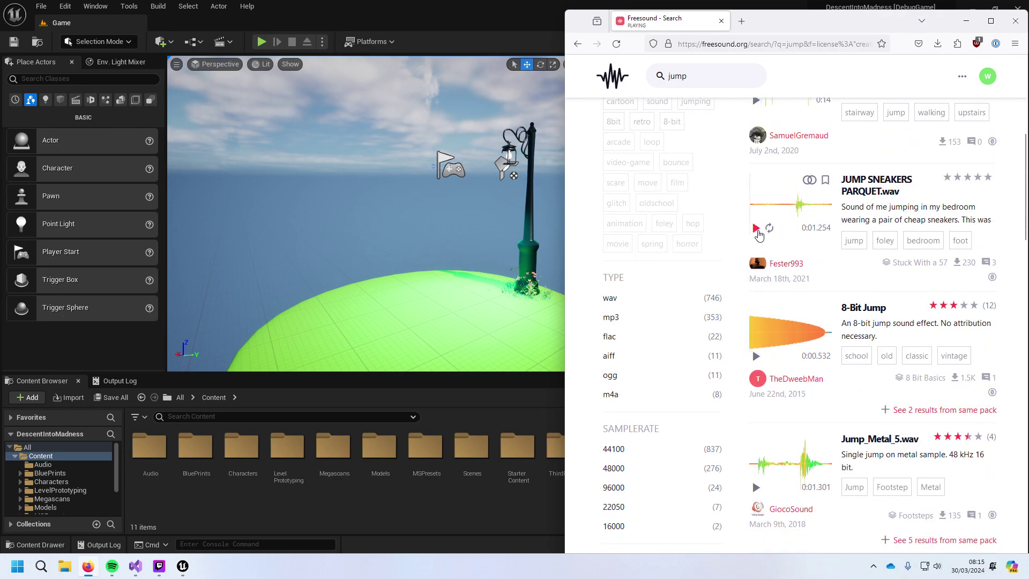
Step: Preview Jump_Metal_5.wav, Jump and spark.wav and Footsteps, Tile, Male Sneakers, Jumping.wav further down the third page
left_click(757, 489)
left_click(757, 489)
scroll(758, 490, "down", 5)
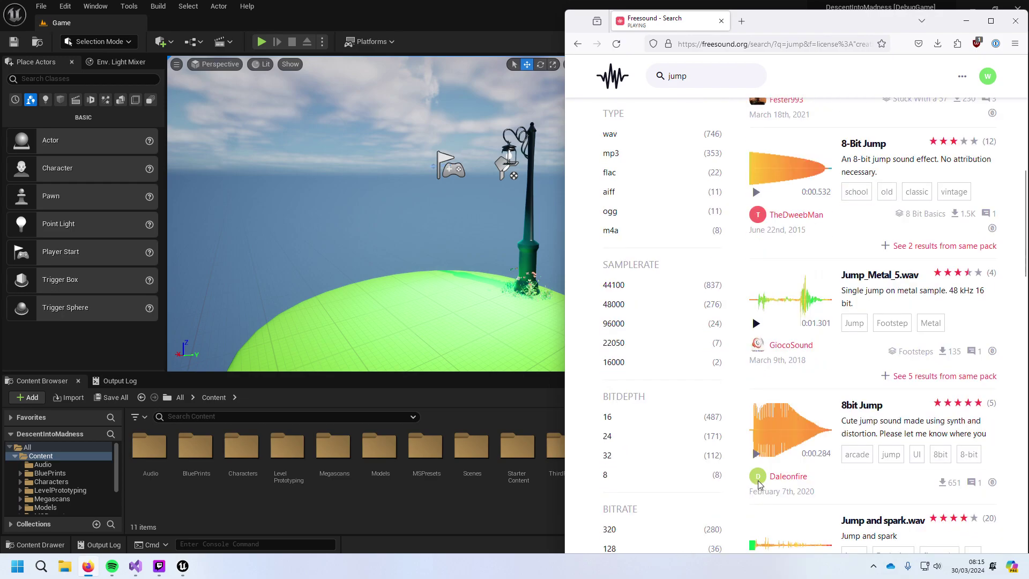
left_click(758, 460)
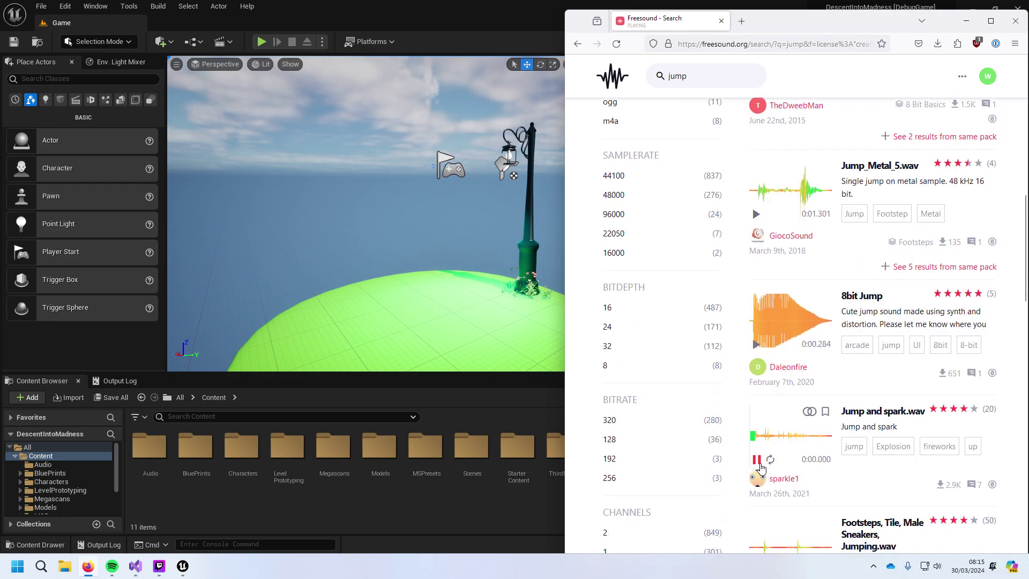
scroll(761, 468, "down", 4)
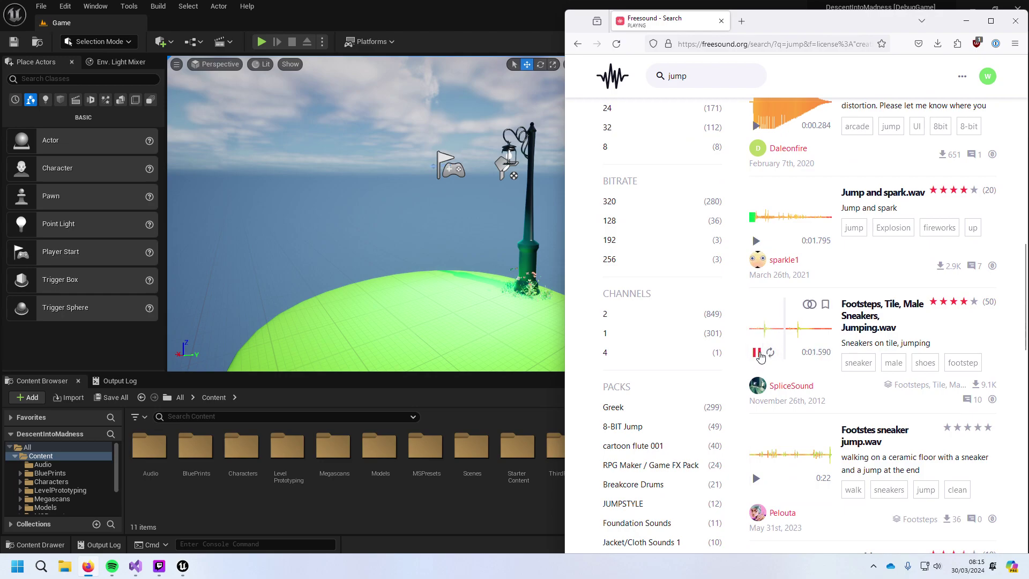
Step: Preview Footstes sneaker jump.wav, sound_jump.wav and Sick Player Jump in the jump results
left_click(756, 478)
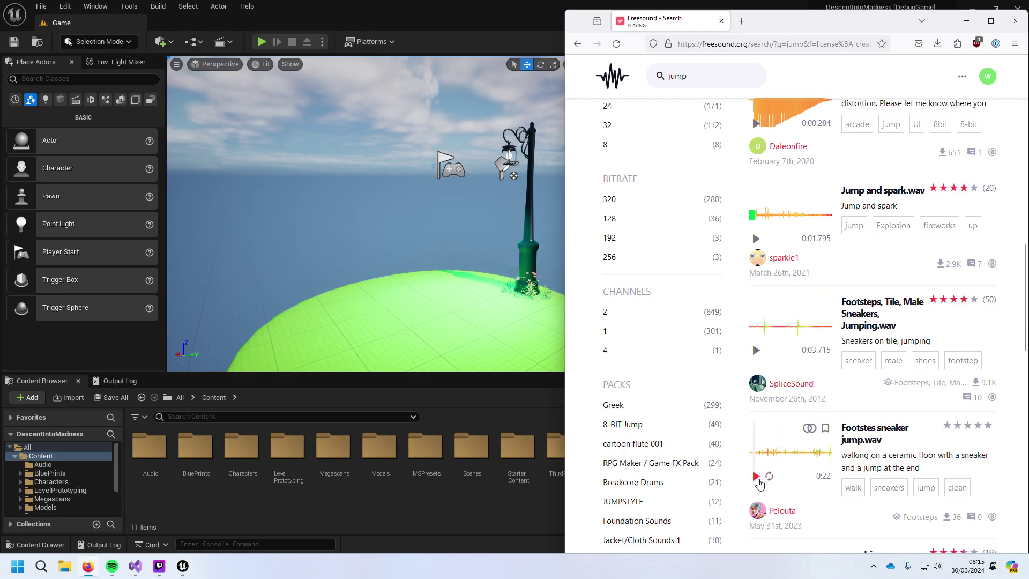
scroll(760, 472, "down", 3)
left_click(757, 443)
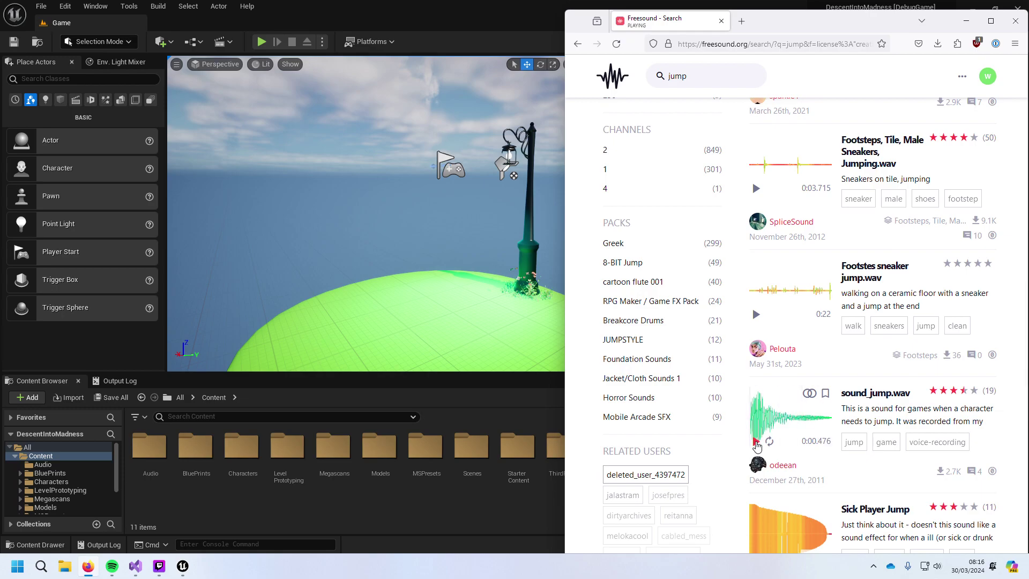
scroll(759, 452, "down", 3)
left_click(756, 393)
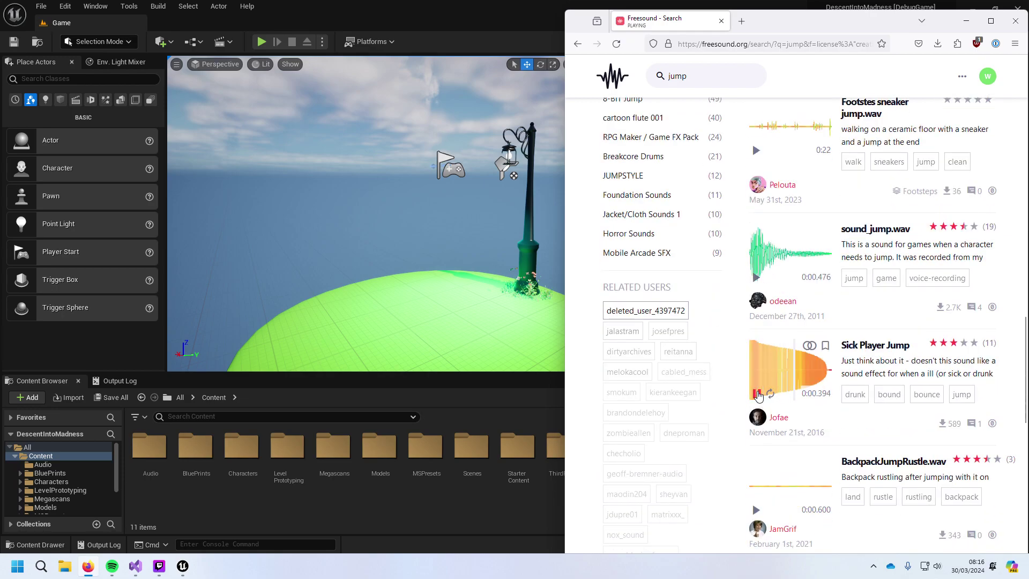
Step: Preview pulo7.mp3, 55 S. E. jump and jump sound, and open page 4 of the jump results
scroll(760, 412, "down", 3)
left_click(756, 457)
scroll(758, 460, "down", 3)
left_click(756, 422)
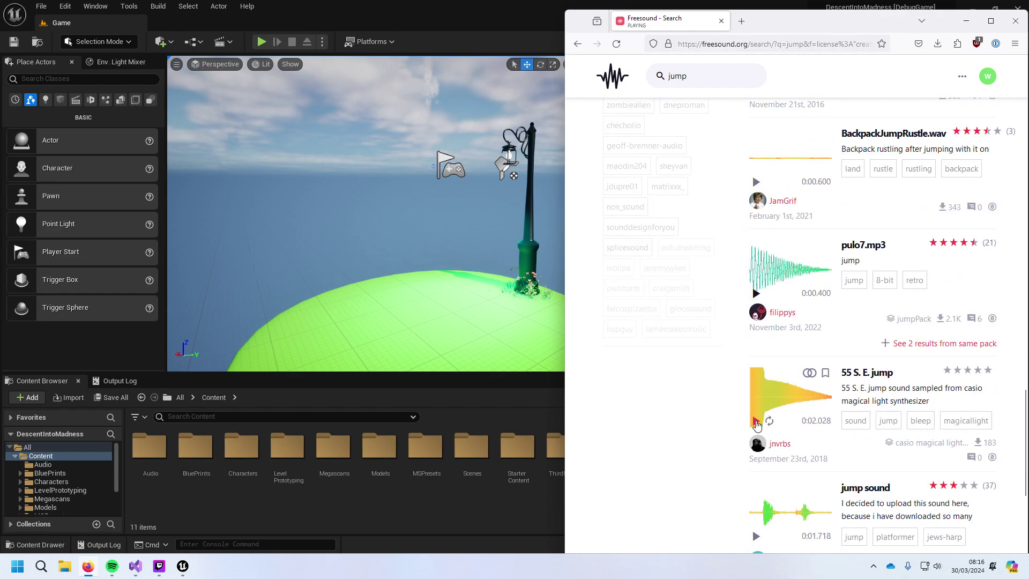
scroll(757, 425, "down", 2)
left_click(757, 427)
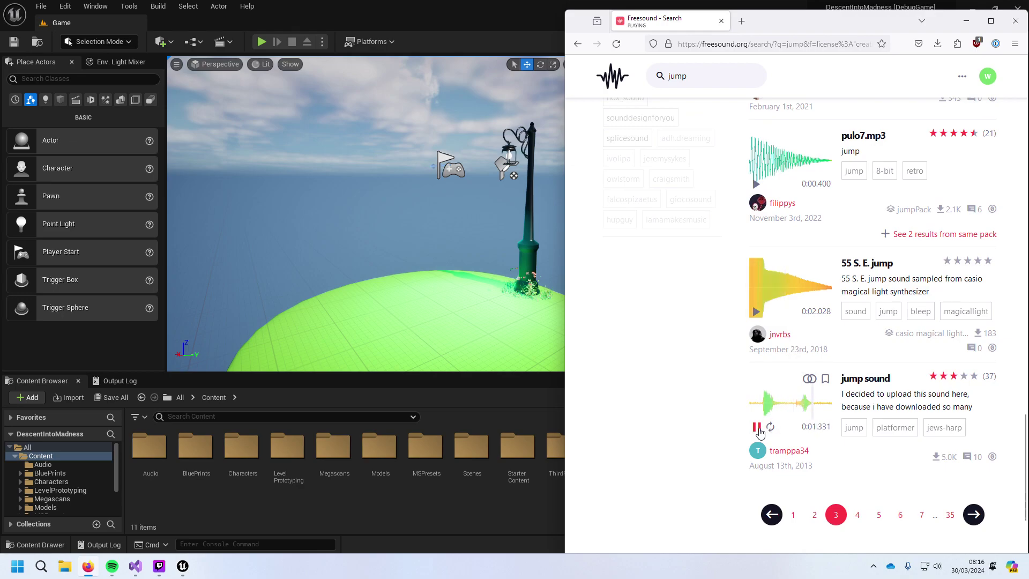
left_click(858, 515)
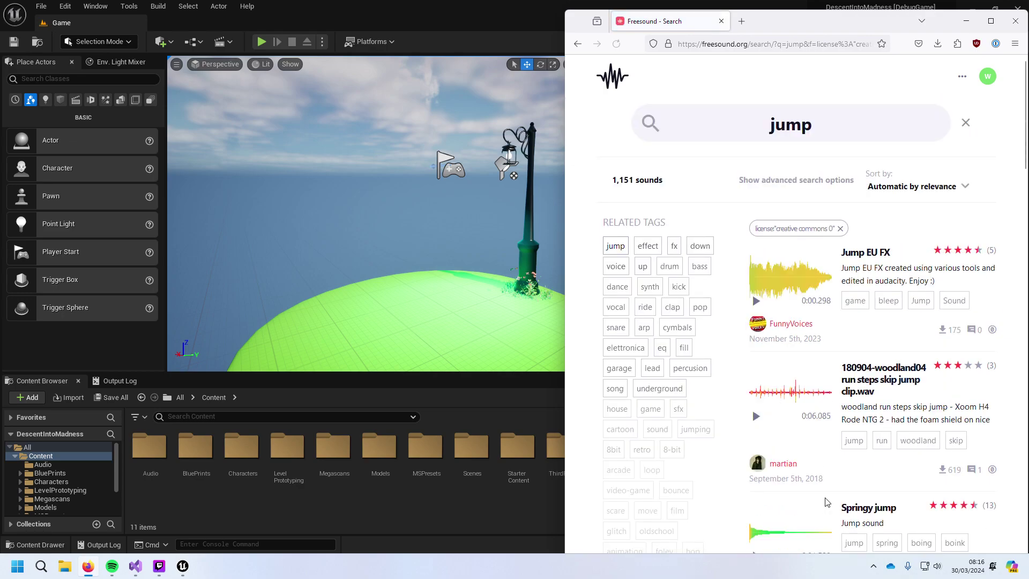
Step: Preview Springy jump, JumpSound.wav, Jumping SFX and jump from a chair on the fourth results page
scroll(820, 453, "down", 2)
left_click(755, 448)
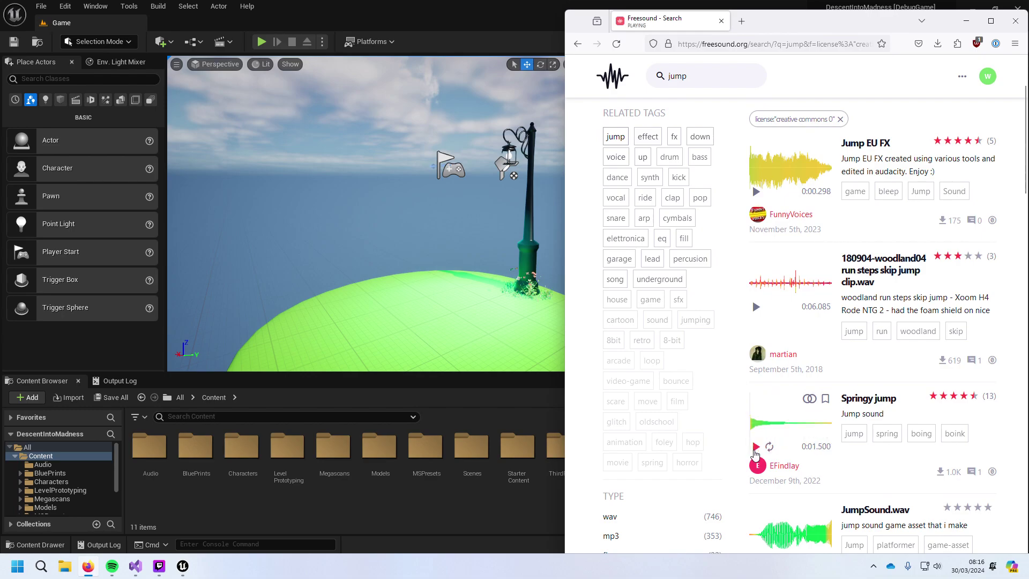
scroll(755, 454, "down", 3)
left_click(757, 395)
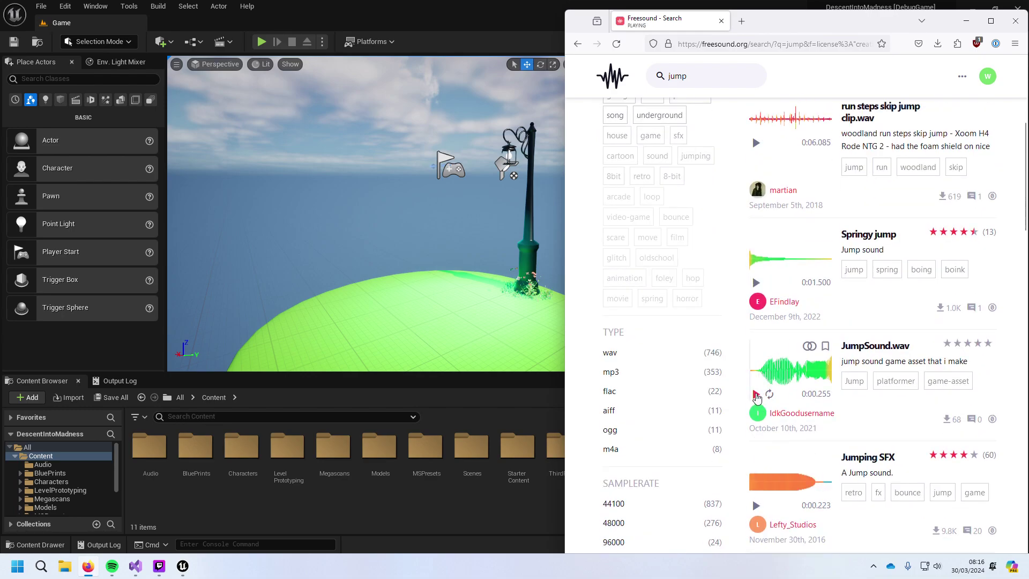
left_click(755, 506)
scroll(756, 506, "down", 2)
left_click(757, 507)
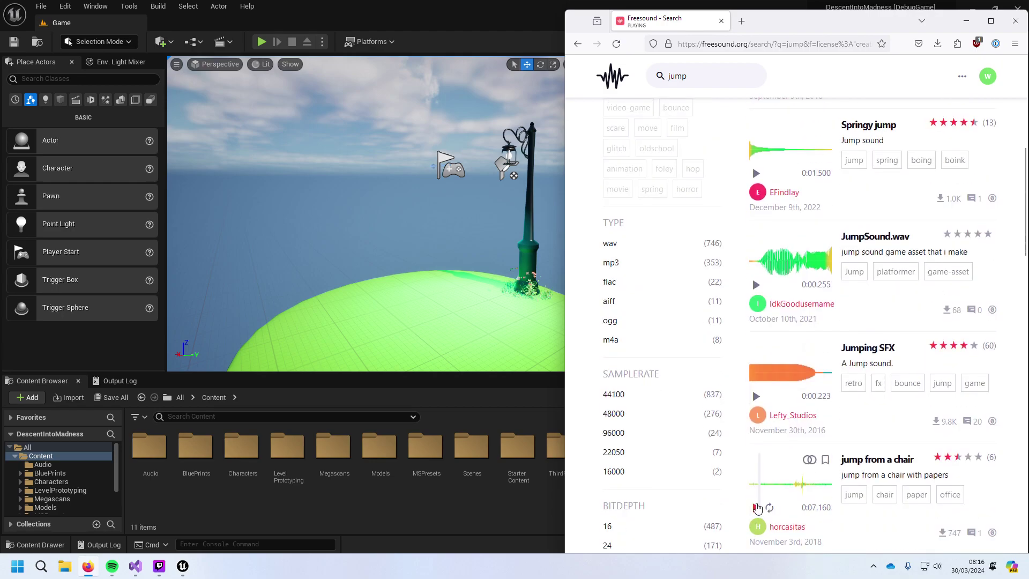
Step: Preview the jump.wav of a man jumping and the 16 bit jump boing sound
scroll(757, 508, "down", 3)
left_click(756, 516)
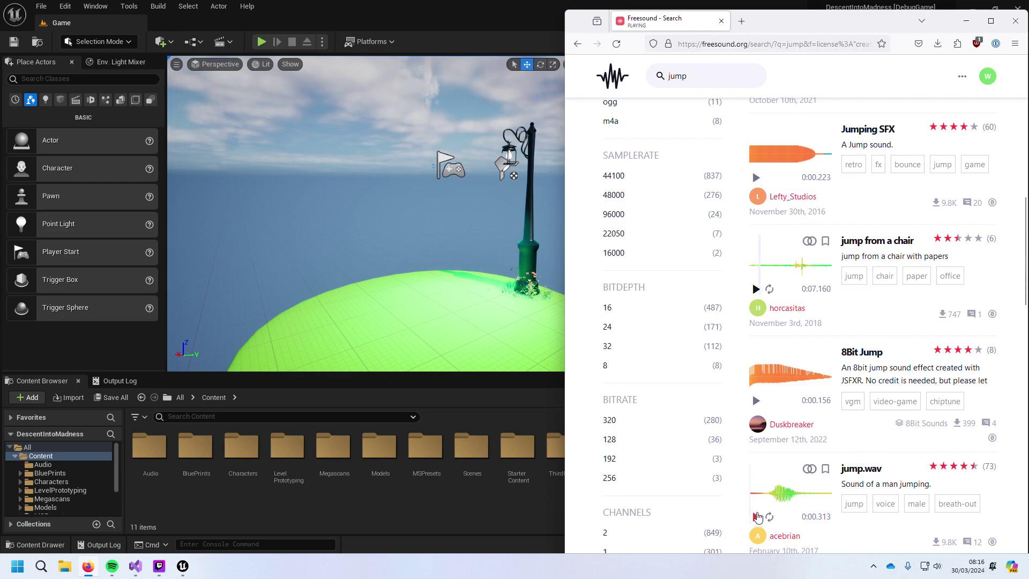
left_click(756, 516)
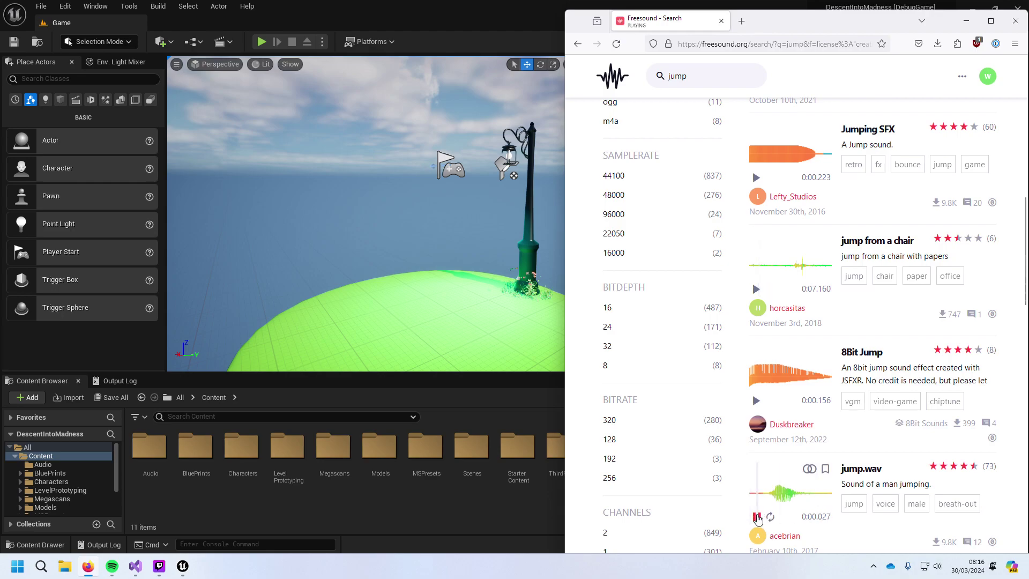
scroll(763, 448, "down", 4)
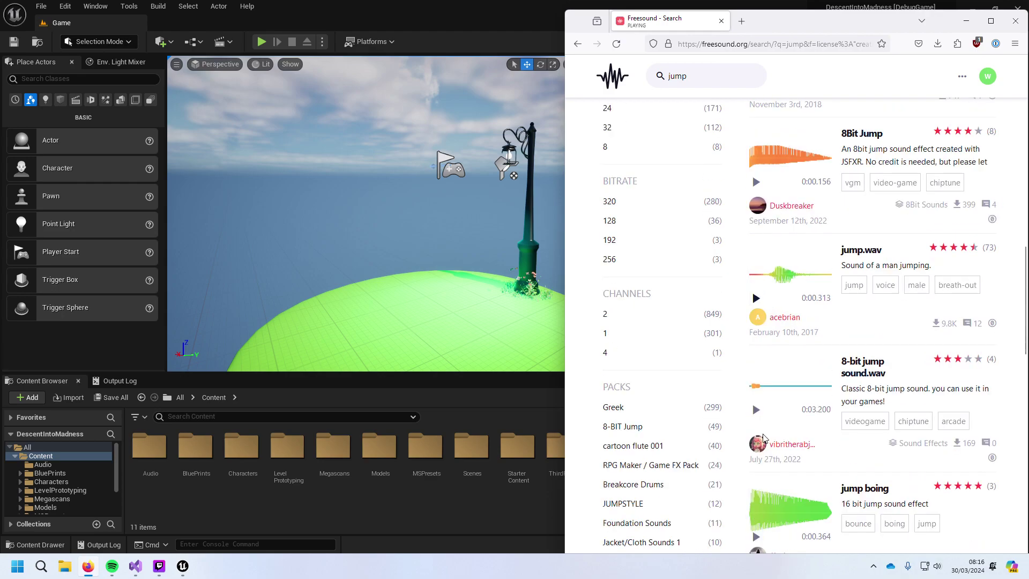
scroll(761, 461, "down", 1)
scroll(755, 487, "down", 1)
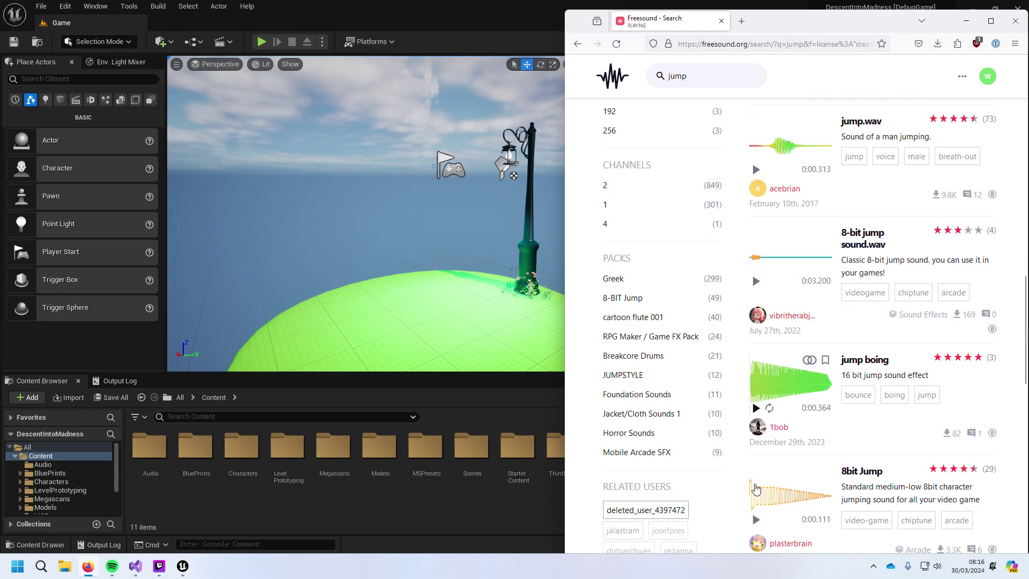
Step: Preview the medium-low 8bit Jump and Jump_01.wav, and skim the remaining sounds on the fourth page
scroll(755, 488, "down", 1)
scroll(756, 485, "down", 3)
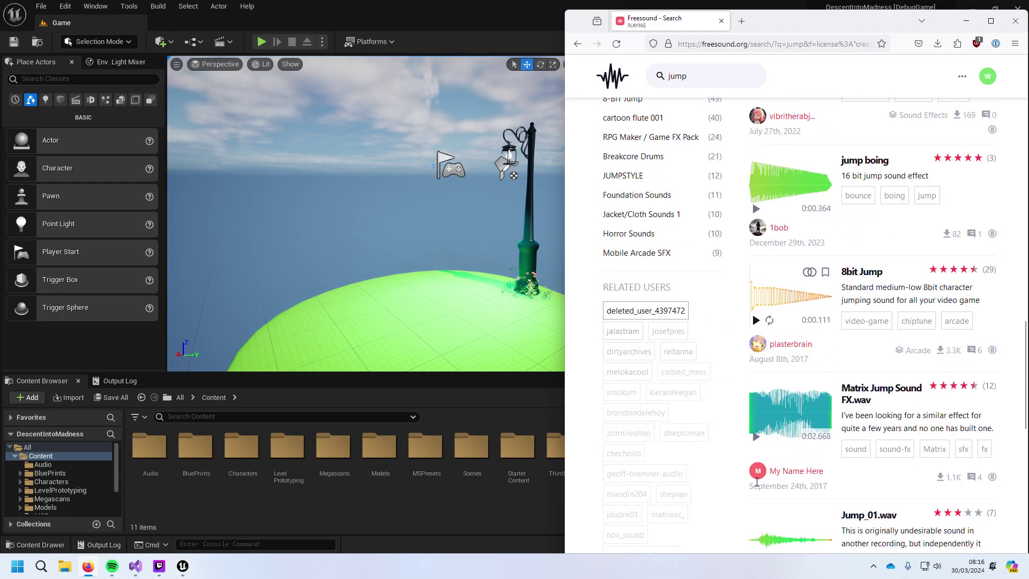
scroll(753, 462, "down", 2)
left_click(756, 455)
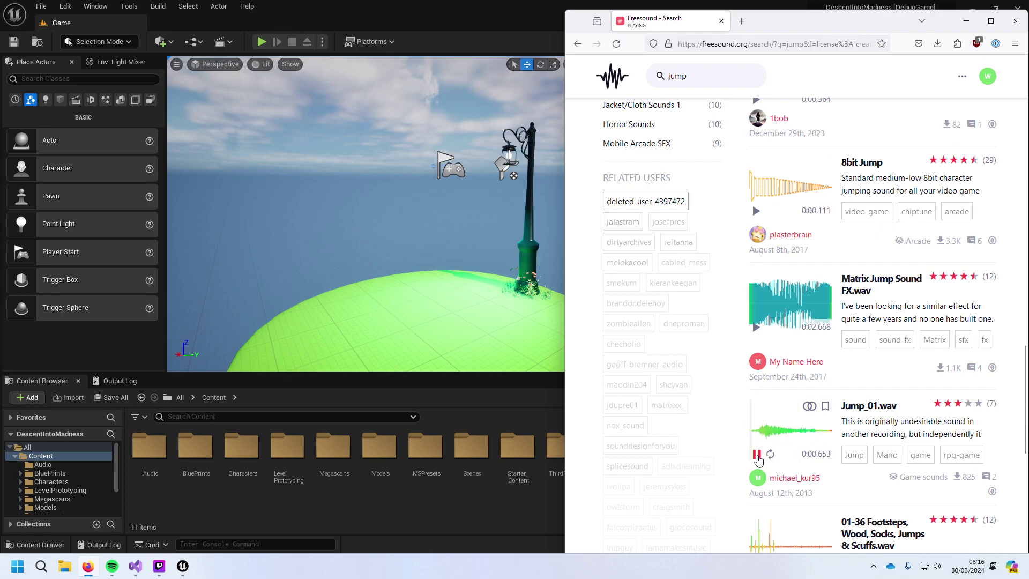
scroll(758, 458, "down", 7)
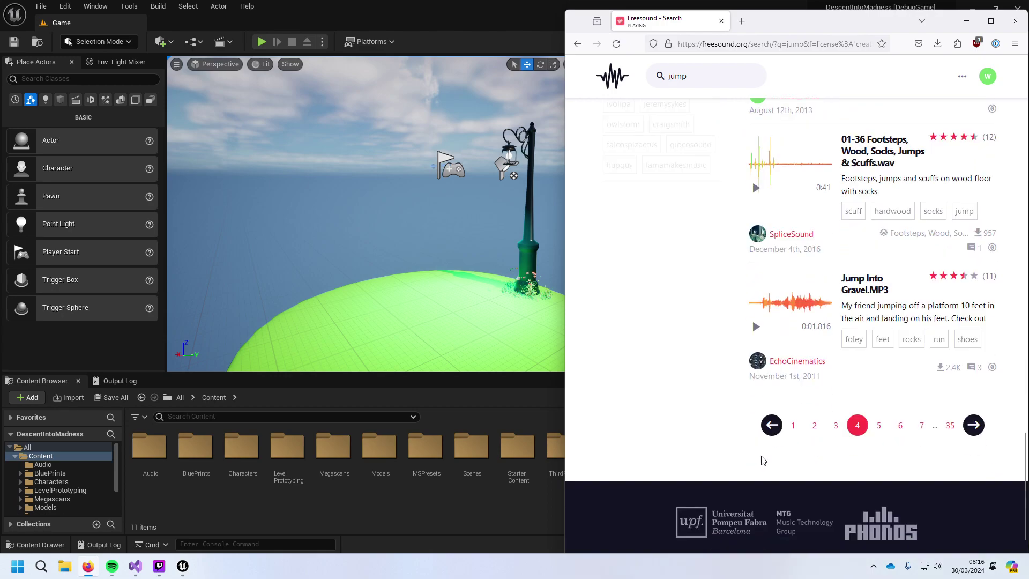
Step: Refine the sound search to "jump grass", keeping the Creative Commons 0 license filter
scroll(802, 449, "up", 10)
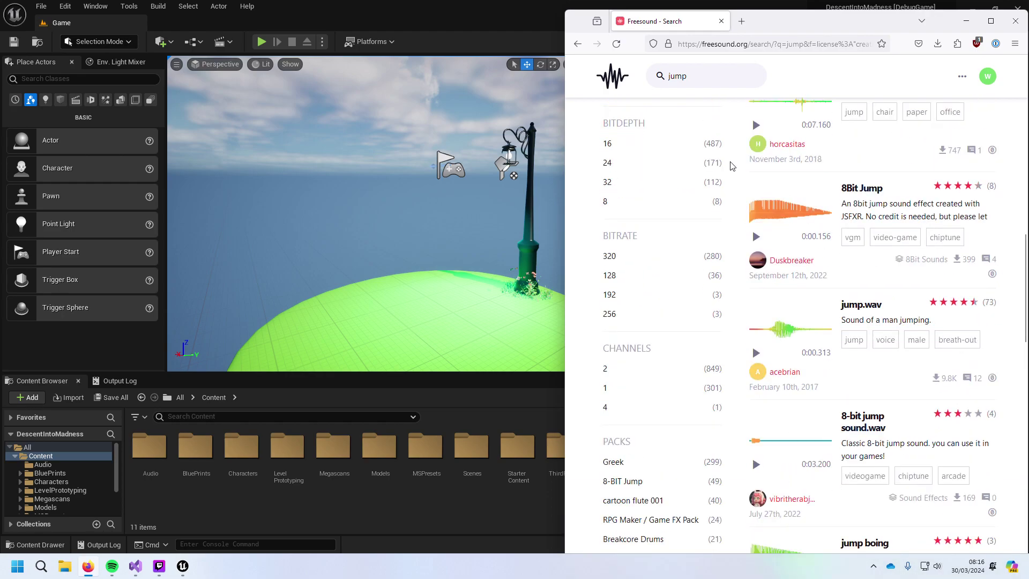
type("ass")
key("Return")
Step: Preview Jump to grass.WAV, the Jump Landing remix and Footsteps_Mountain_Boots_Grass_Mono.wav in the jump grass results
left_click(758, 302)
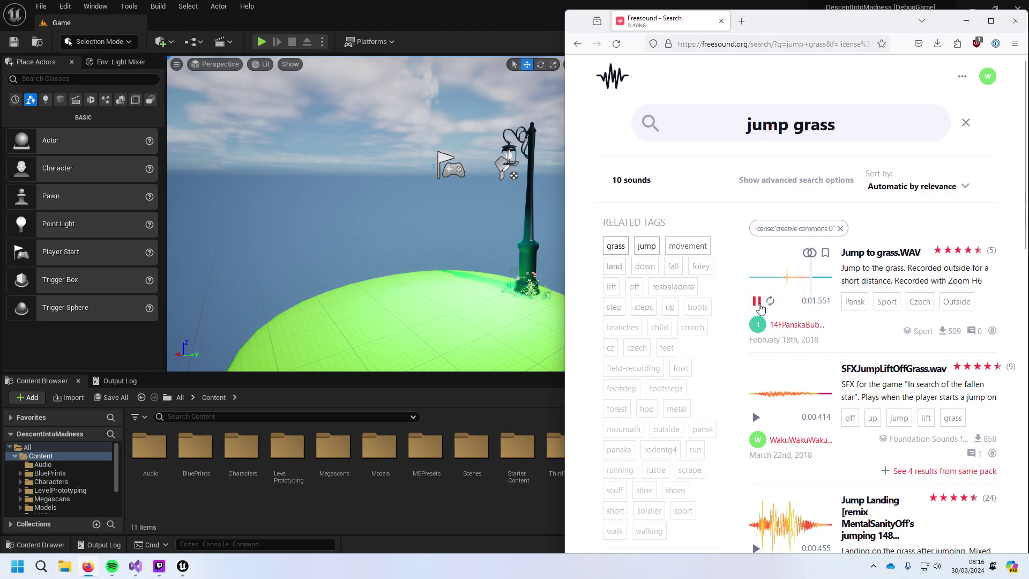
scroll(764, 303, "down", 5)
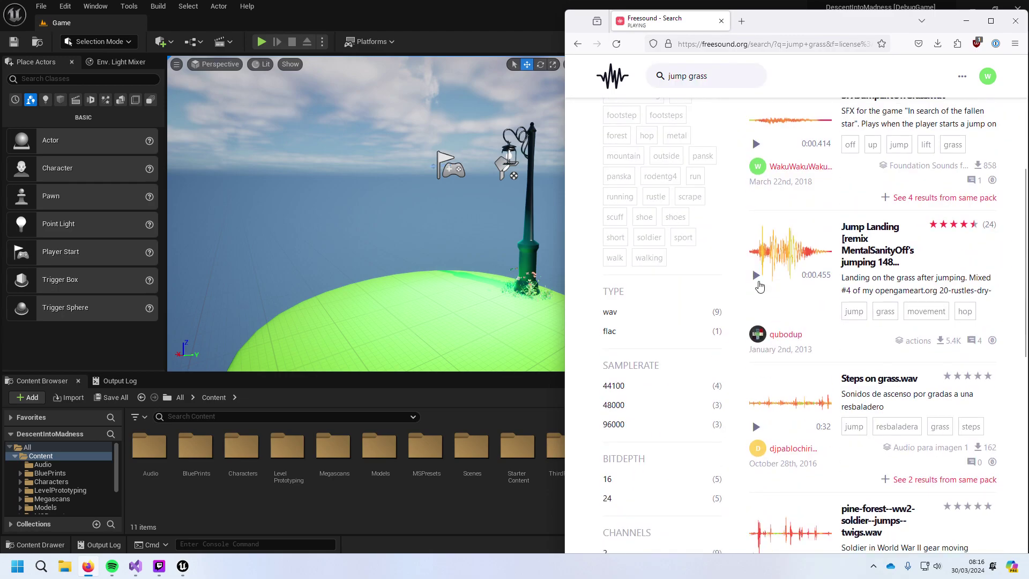
left_click(756, 275)
scroll(760, 309, "down", 7)
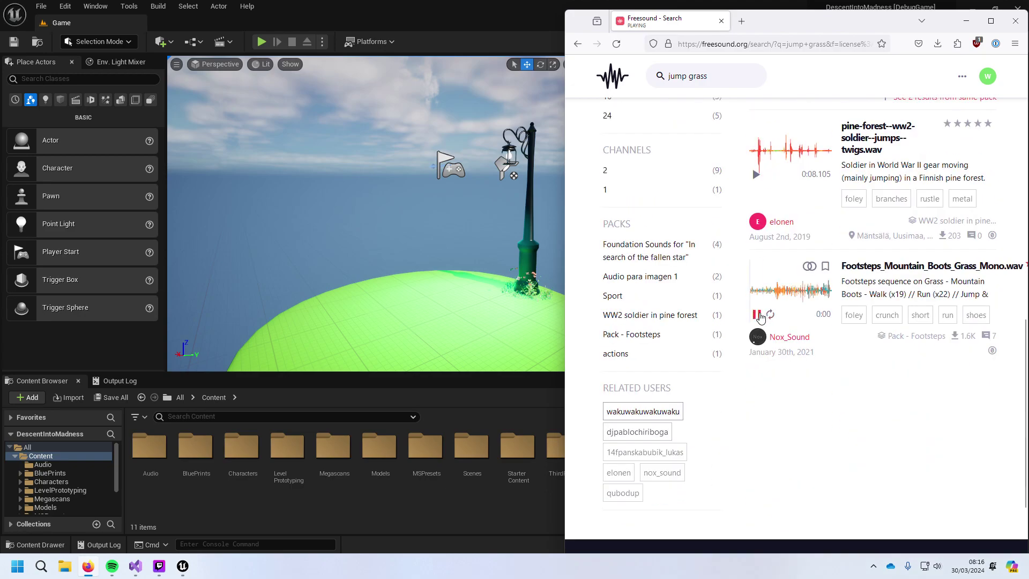
scroll(769, 276, "up", 12)
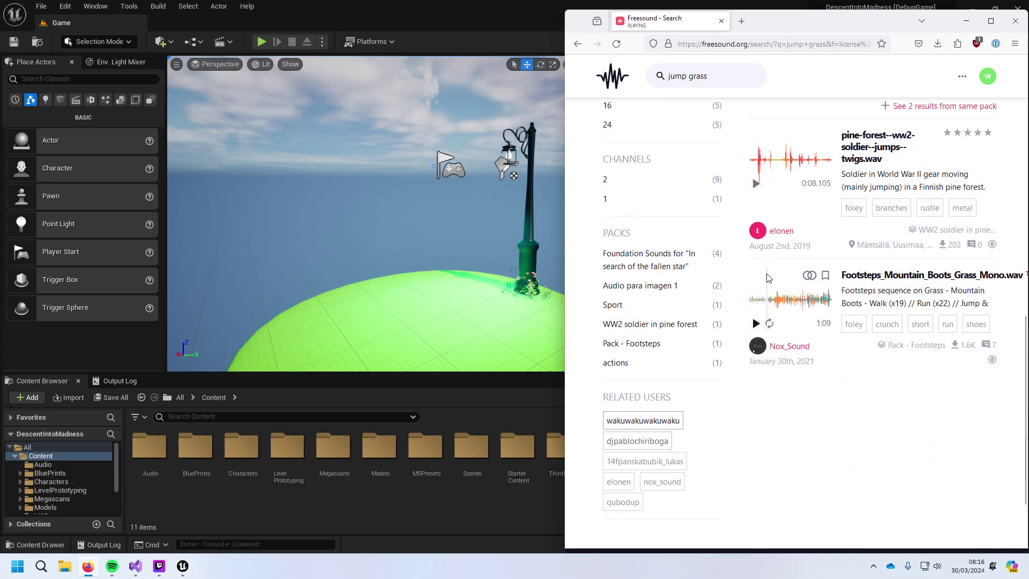
Step: Search the Creative Commons 0 sounds for "girl fall" and skim through the results
left_click_drag(745, 124, 884, 131)
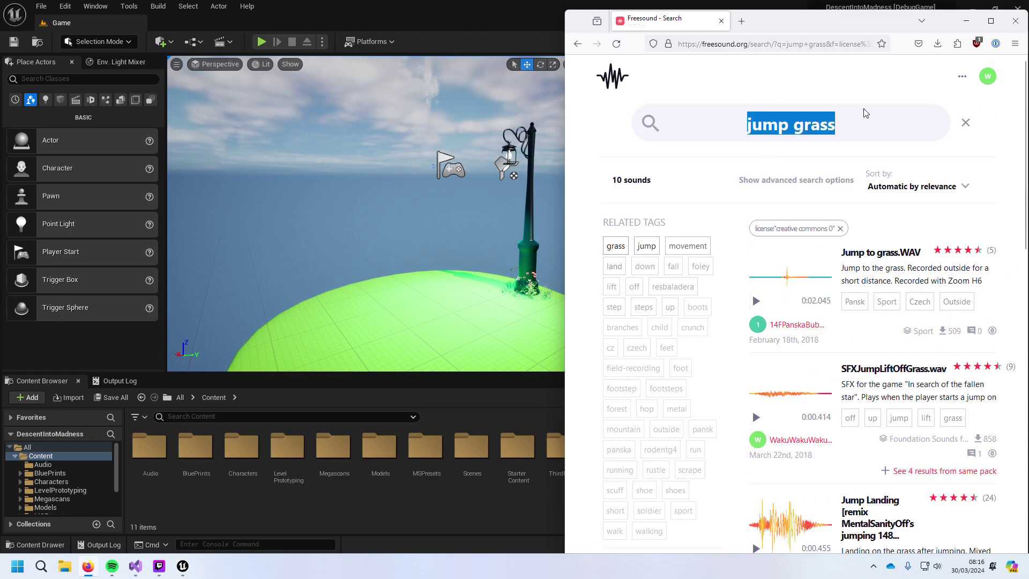
type("j")
type("irl fall")
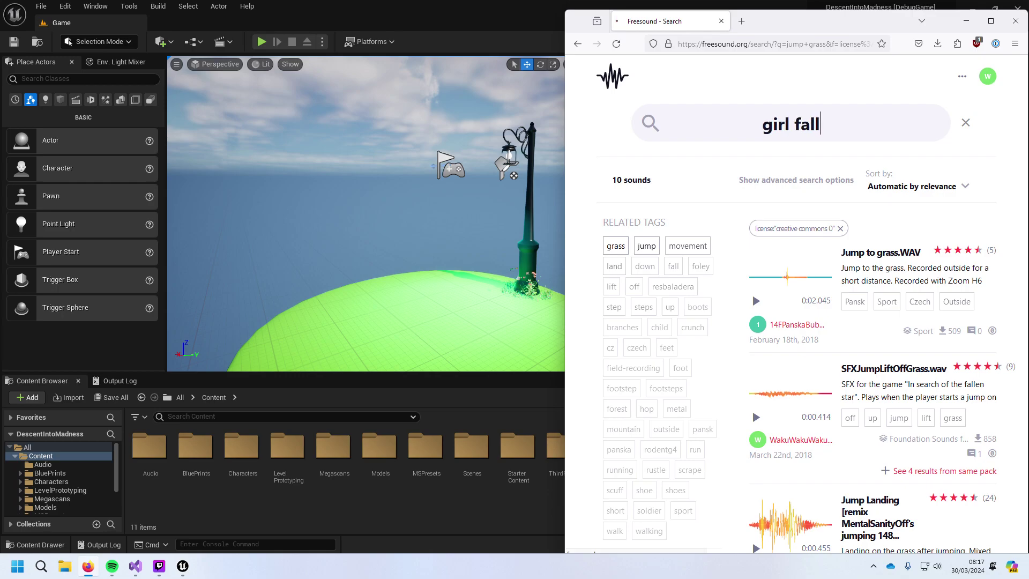
scroll(901, 206, "down", 4)
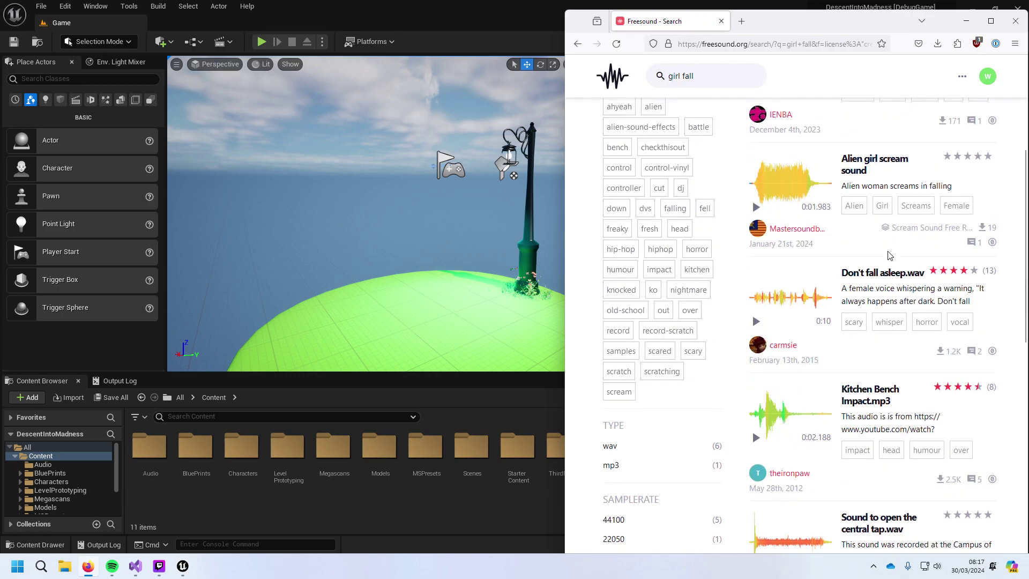
scroll(889, 255, "down", 4)
scroll(888, 255, "down", 5)
scroll(836, 225, "up", 11)
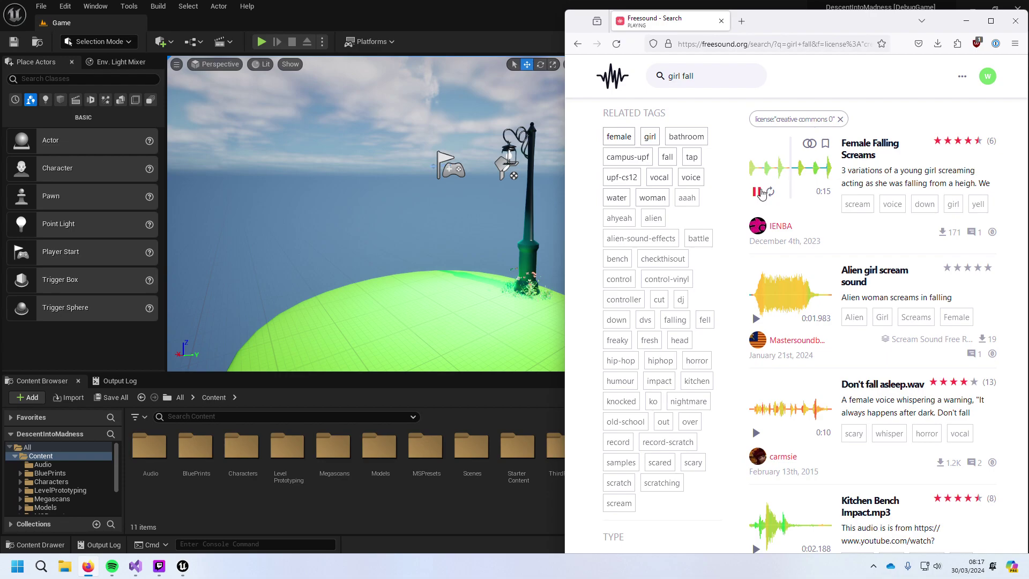
Step: Preview Female Falling Screams, Alien girl scream sound and Don't fall asleep.wav, and look over the remaining girl fall results
left_click(801, 172)
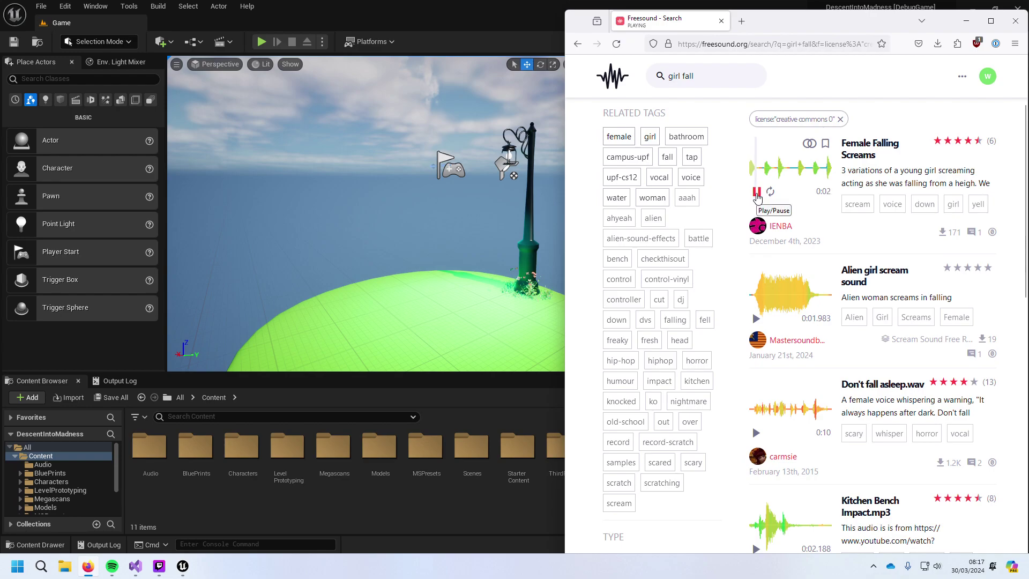
scroll(748, 256, "up", 2)
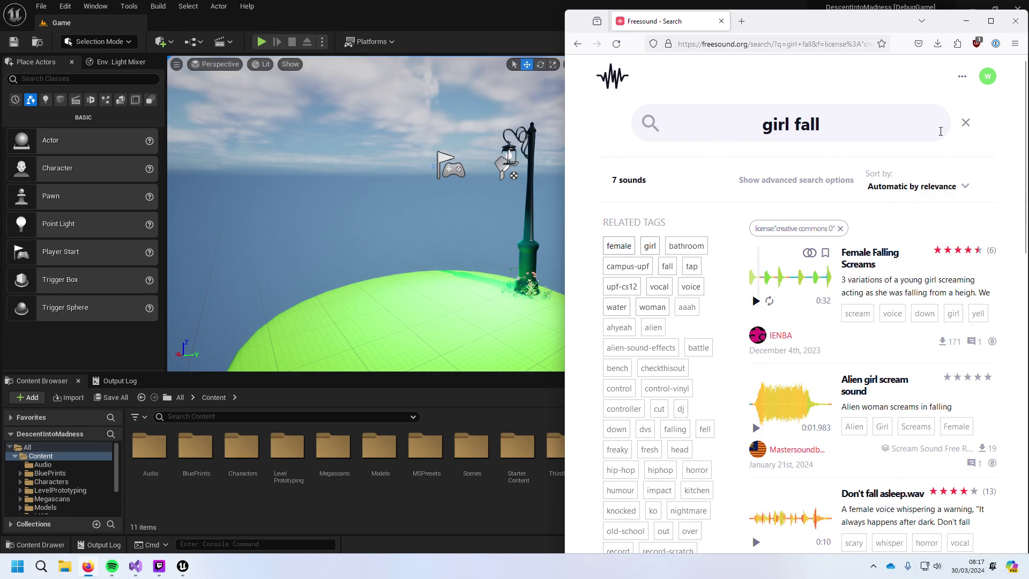
left_click(756, 428)
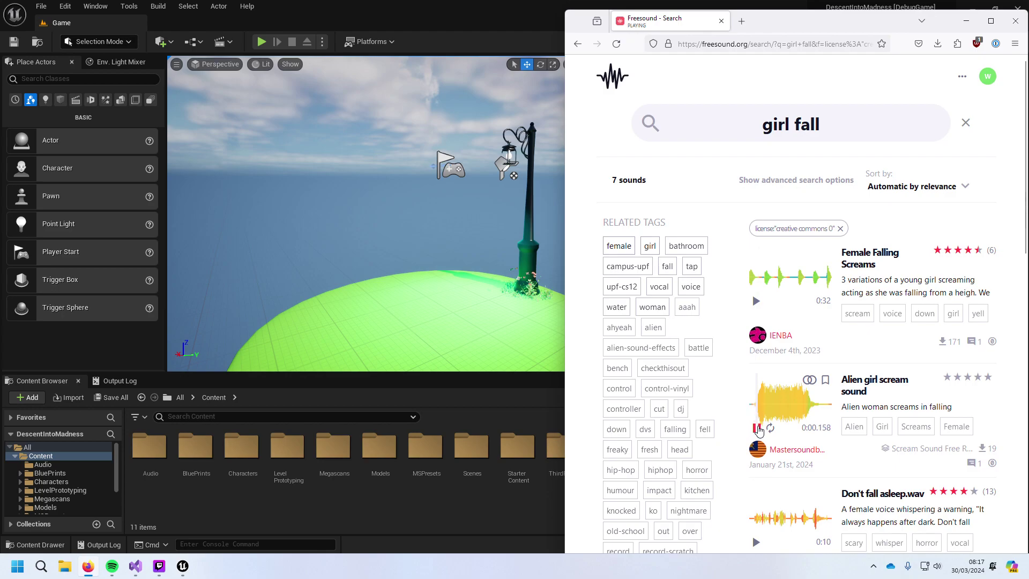
scroll(758, 430, "down", 2)
left_click(757, 433)
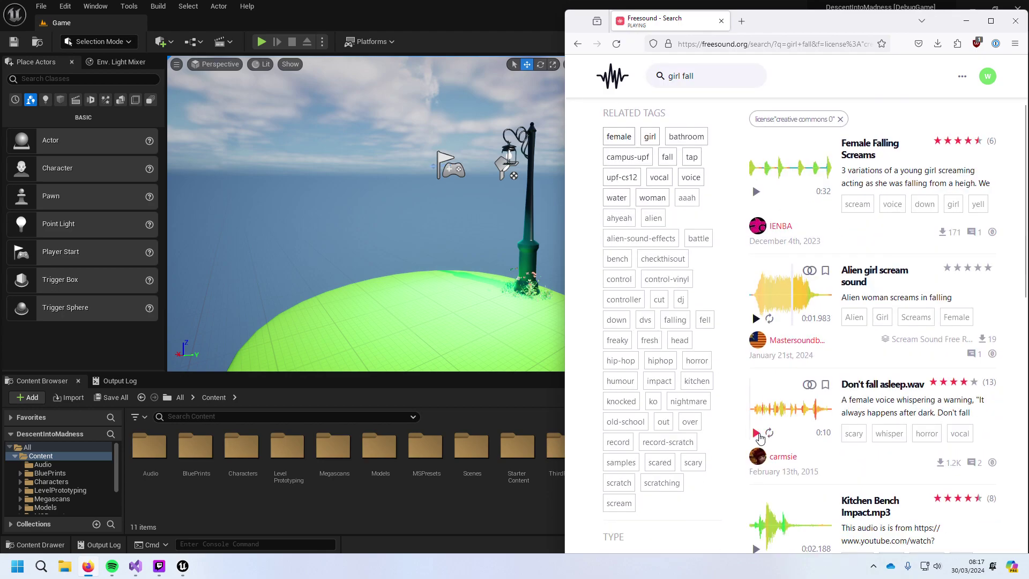
left_click(758, 434)
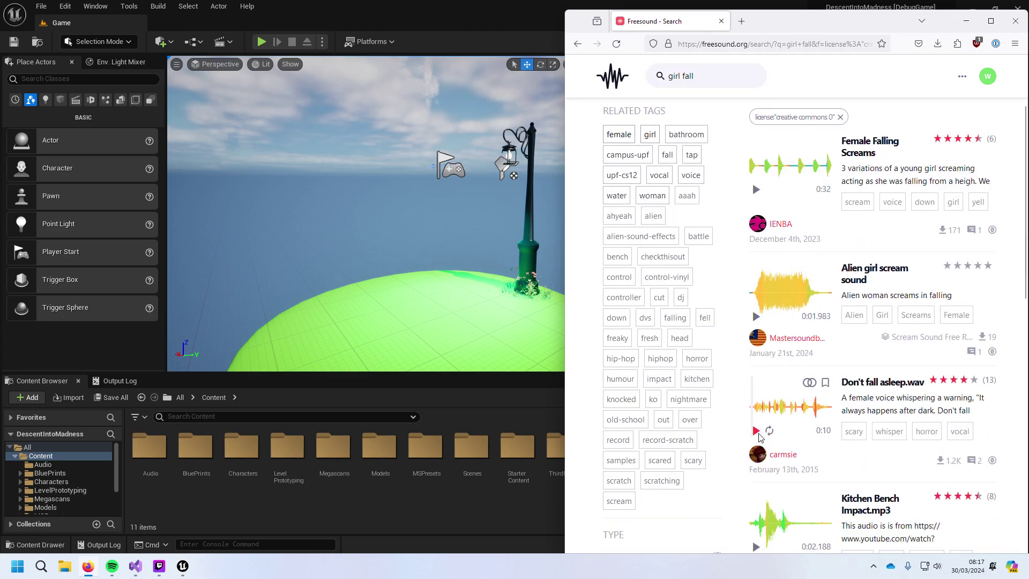
scroll(759, 438, "down", 6)
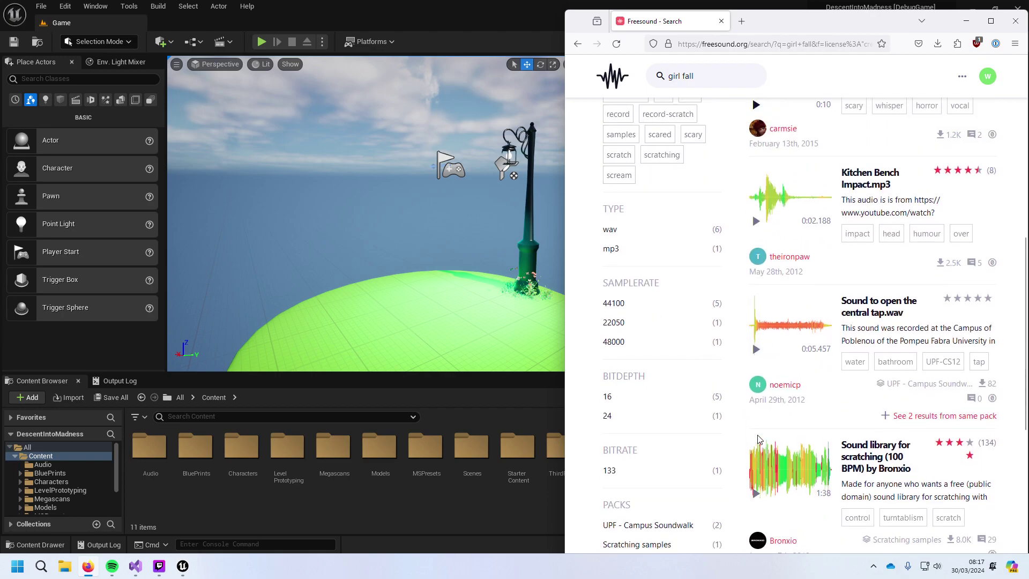
scroll(759, 438, "up", 8)
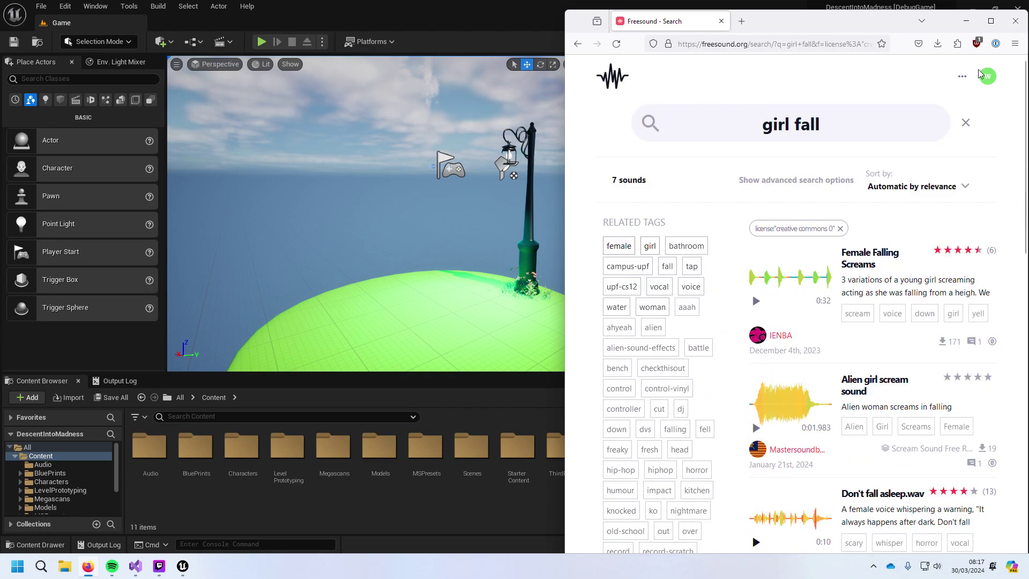
Step: Open the signed-in account's own profile and browse its latest uploaded sounds
left_click(987, 80)
left_click(978, 106)
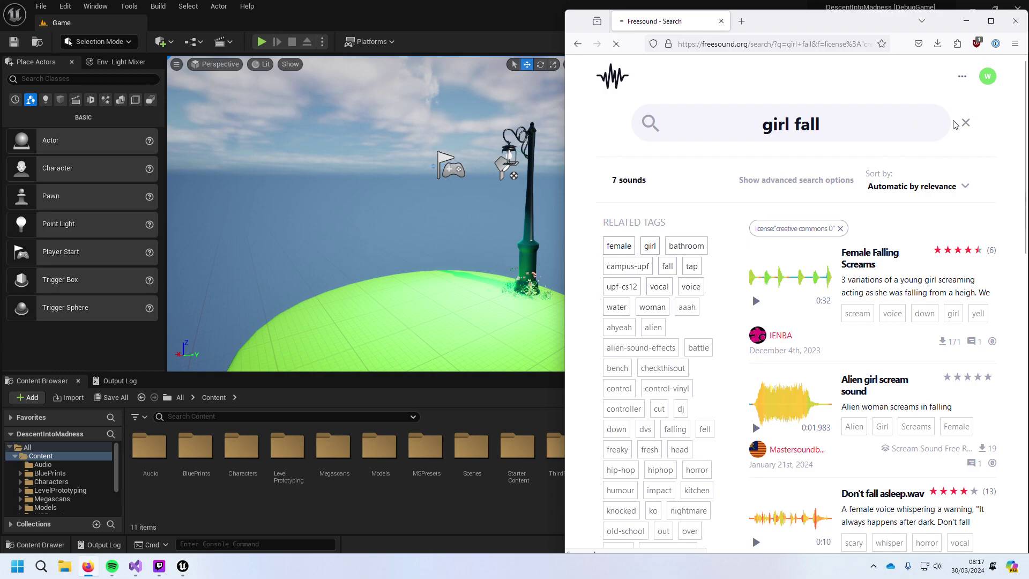
scroll(914, 288, "down", 5)
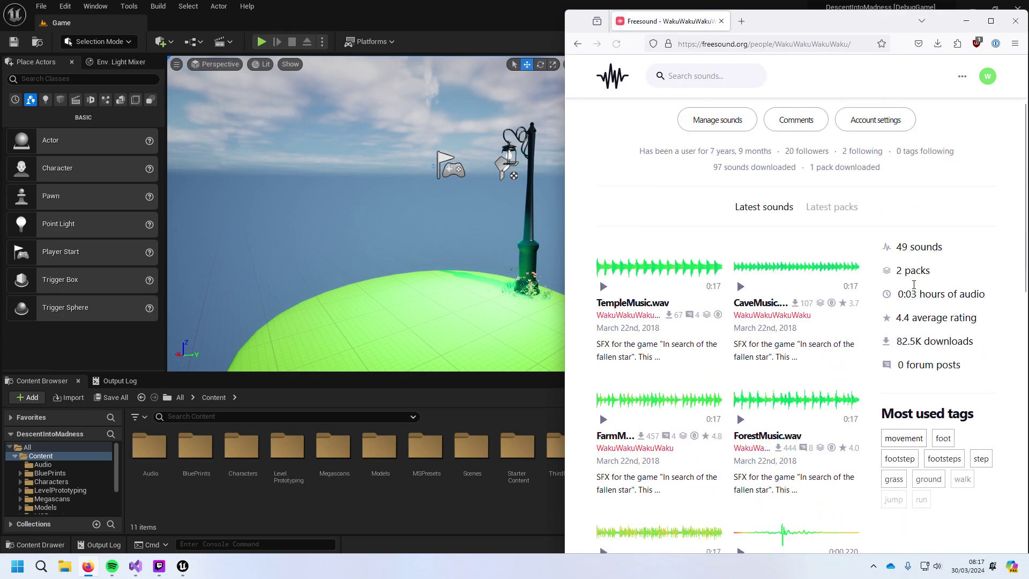
scroll(914, 288, "down", 5)
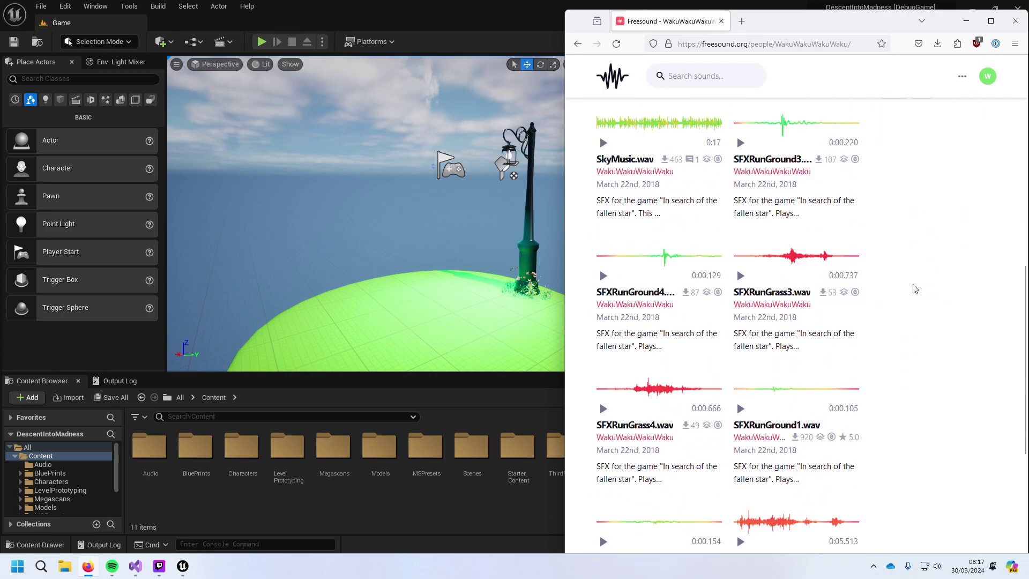
scroll(914, 289, "down", 2)
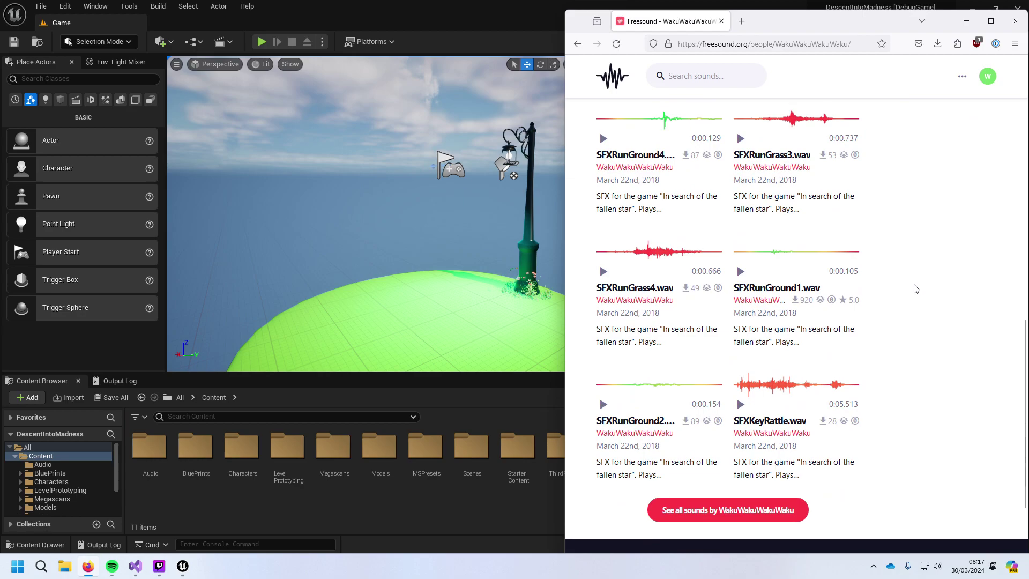
scroll(777, 257, "up", 1)
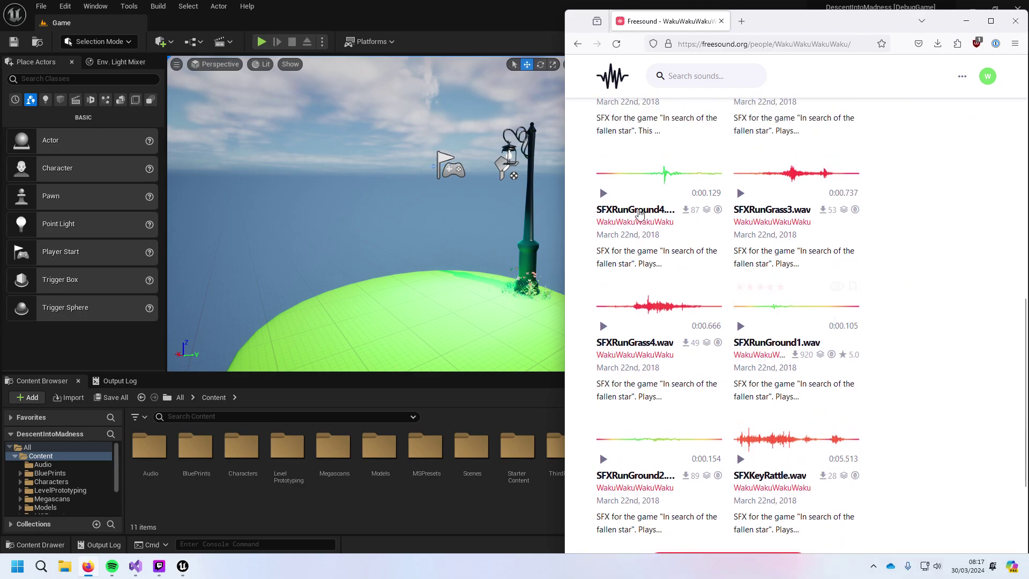
Step: Preview the SFXRunGround4, SFXRunGrass3, SFXRunGrass4, SFXRunGround1 and SFXRunGround2 run sounds on the profile page
left_click(603, 193)
left_click(740, 193)
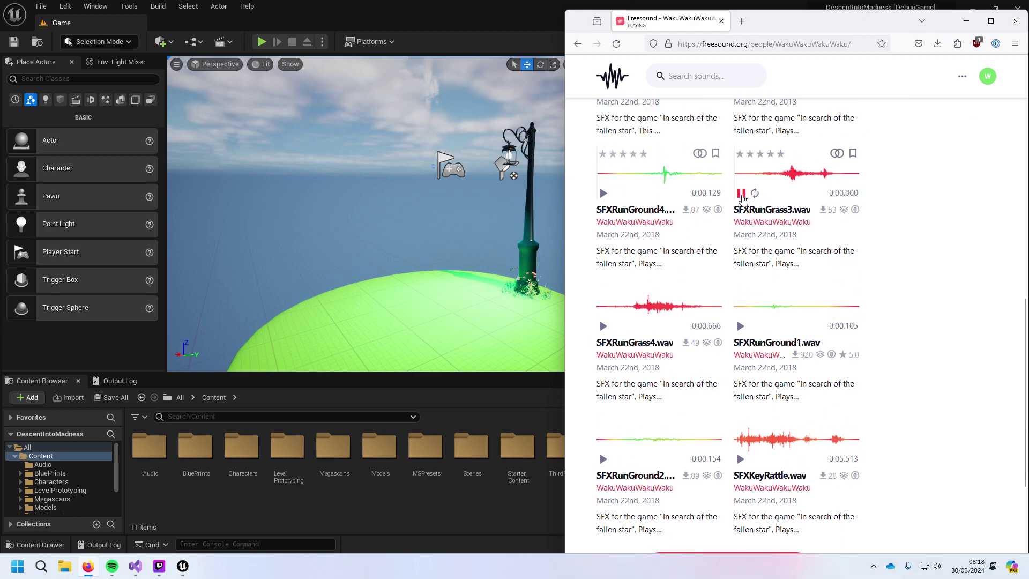
left_click(603, 326)
left_click(741, 326)
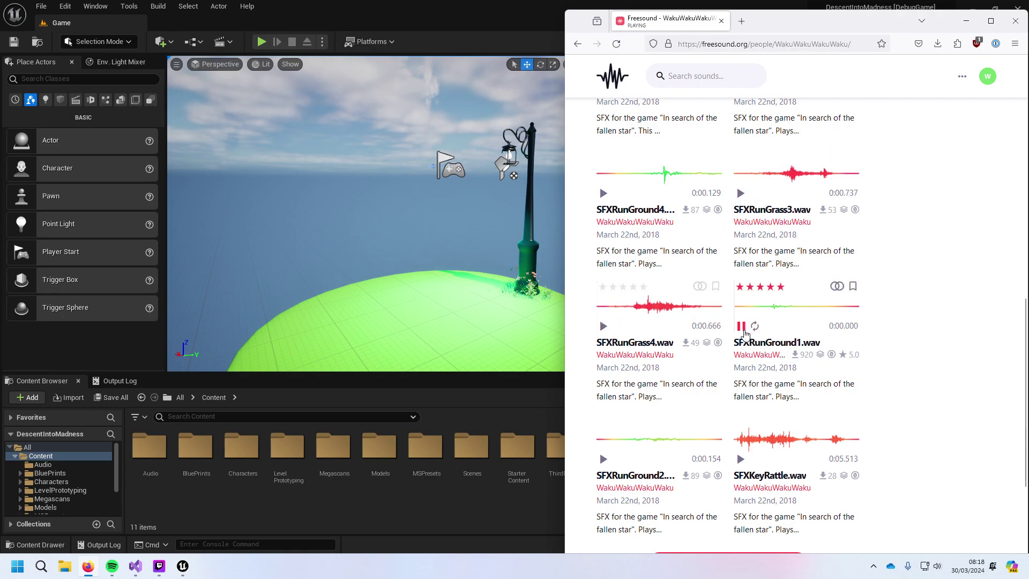
scroll(741, 331, "down", 3)
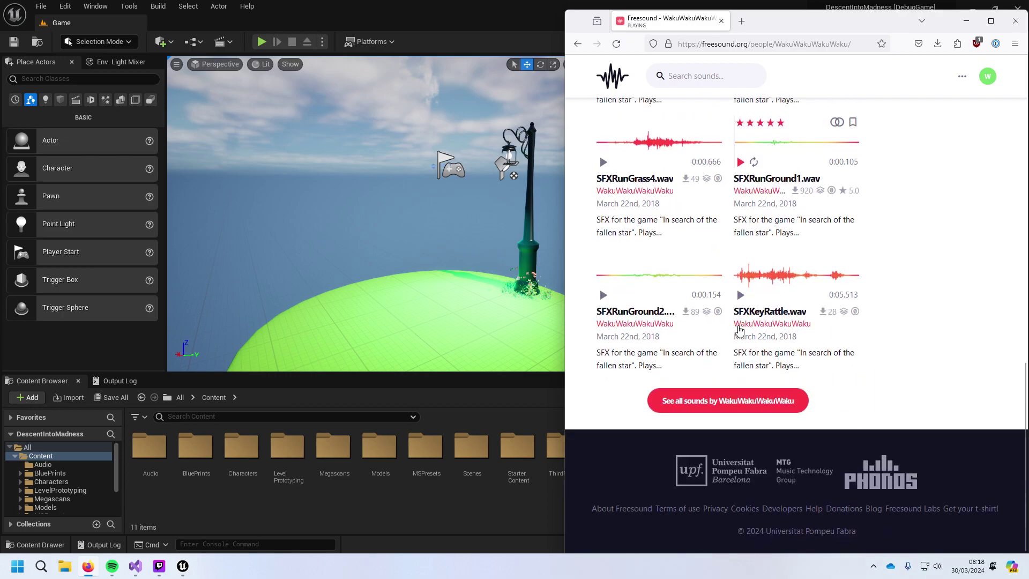
left_click(604, 295)
scroll(724, 305, "up", 8)
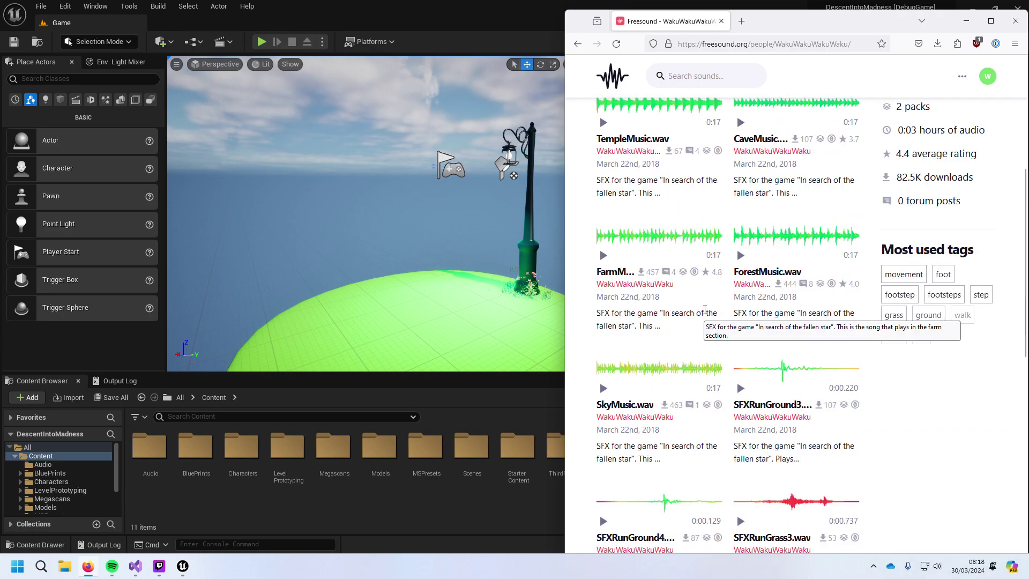
scroll(705, 310, "down", 8)
Step: List all sounds uploaded by the account and filter them by the footstep tag
left_click(763, 406)
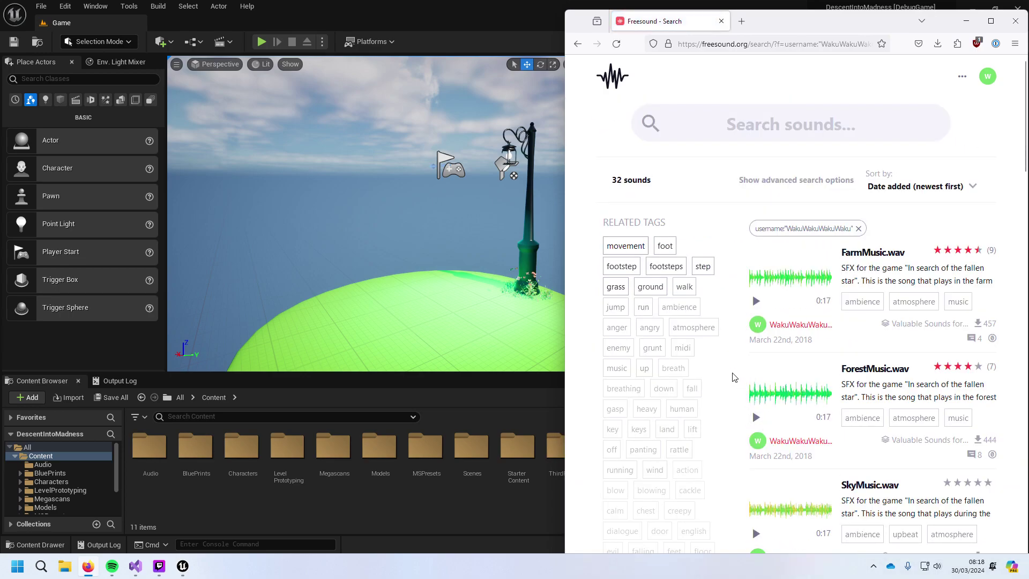
left_click(621, 265)
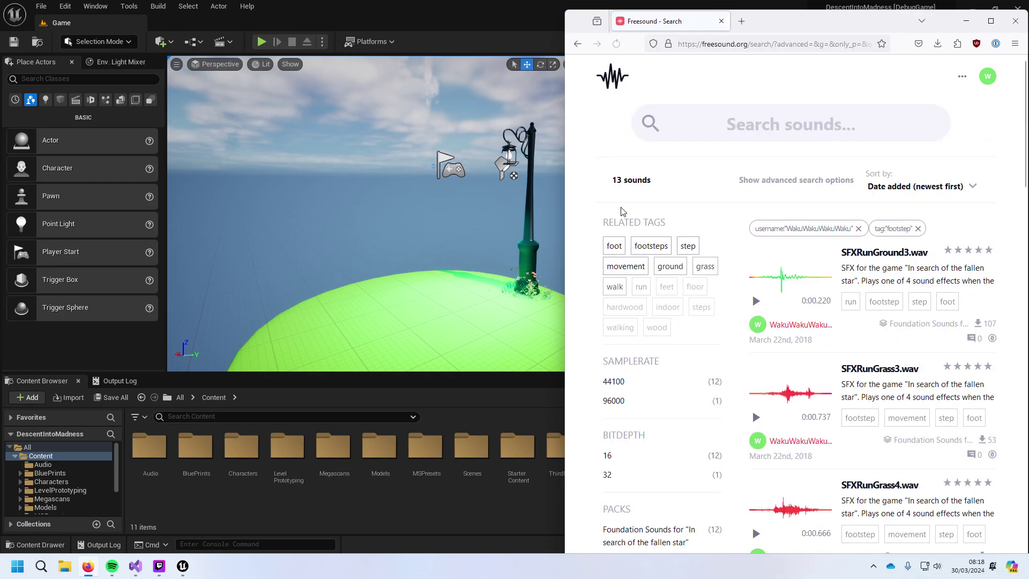
scroll(793, 247, "down", 12)
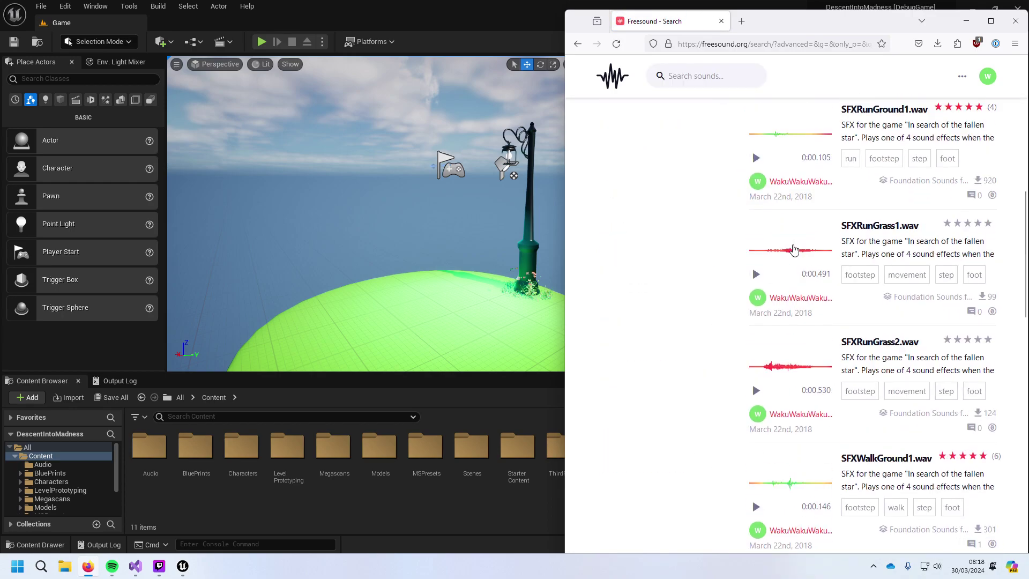
scroll(793, 247, "down", 6)
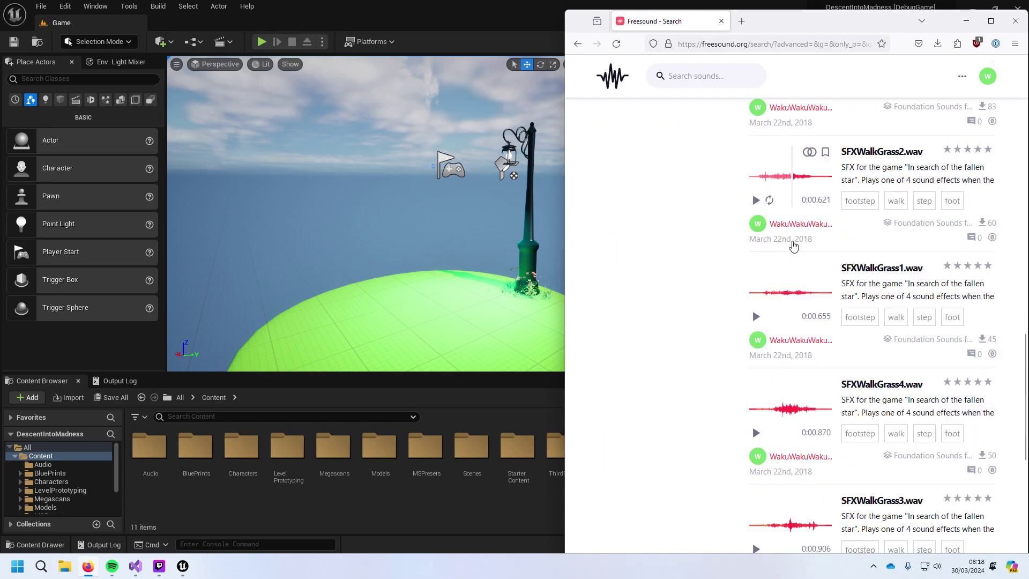
Step: Preview SFXWalkGrass1.wav, SFXWalkGrass4.wav, SFXWalkGrass2.wav and SFXWalkGrass3.wav in the footstep results
left_click(755, 255)
left_click(756, 371)
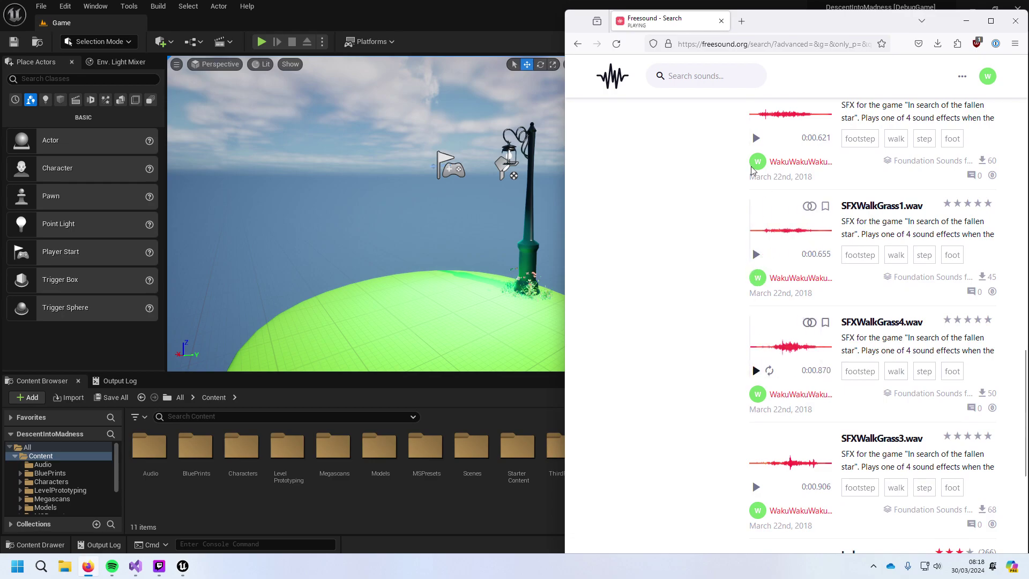
left_click(756, 139)
scroll(759, 371, "down", 2)
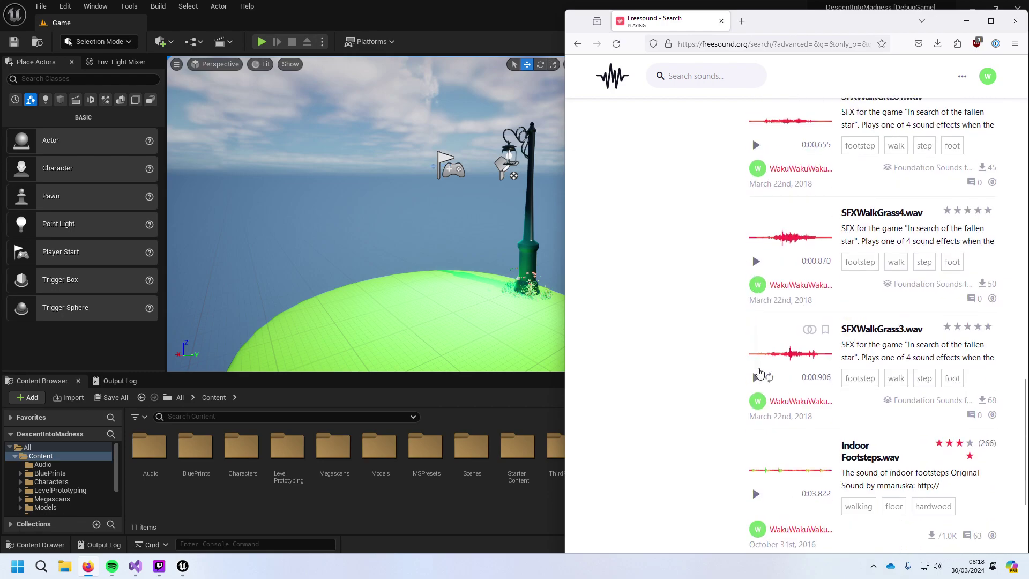
left_click(755, 378)
scroll(757, 382, "down", 3)
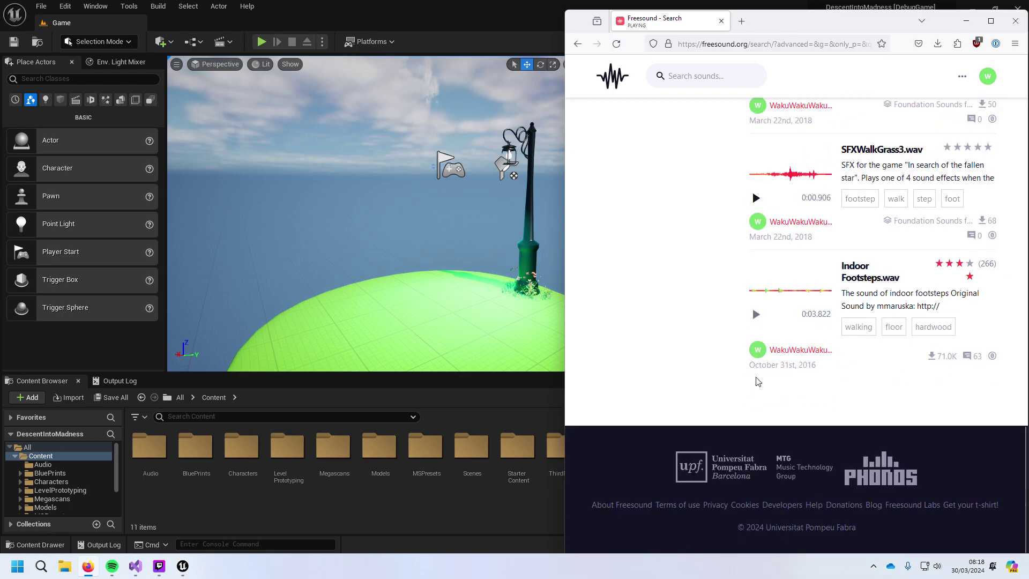
scroll(758, 381, "up", 10)
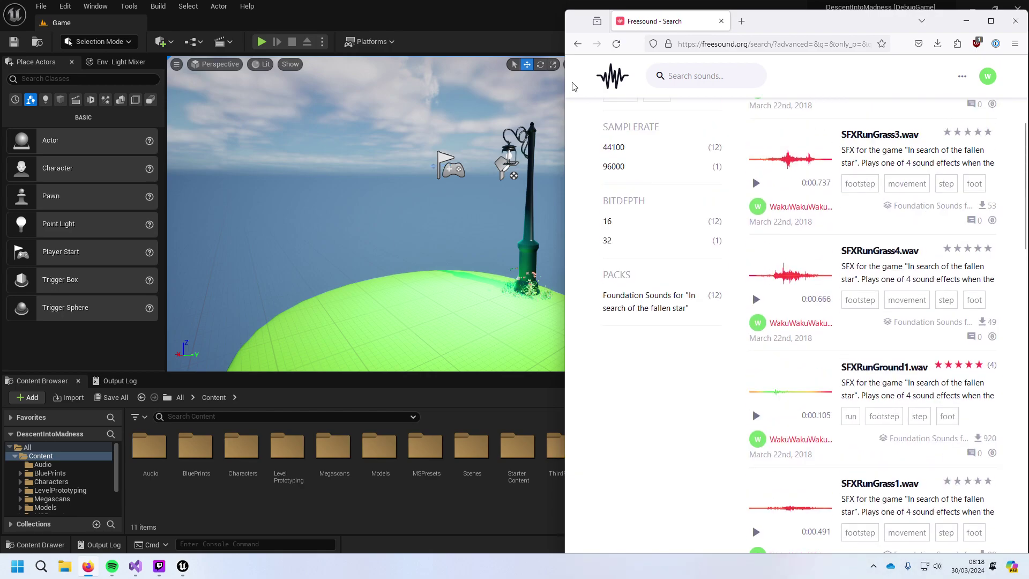
Step: Return to the account's unfiltered sound list and preview SFXPantingAfterRun.wav
left_click(574, 47)
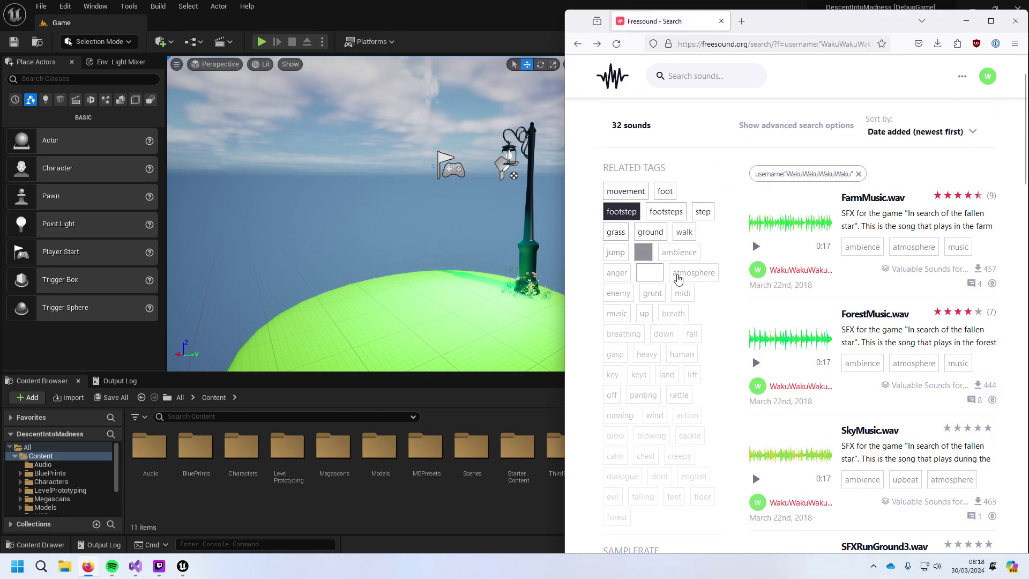
scroll(713, 295, "down", 5)
scroll(741, 311, "down", 12)
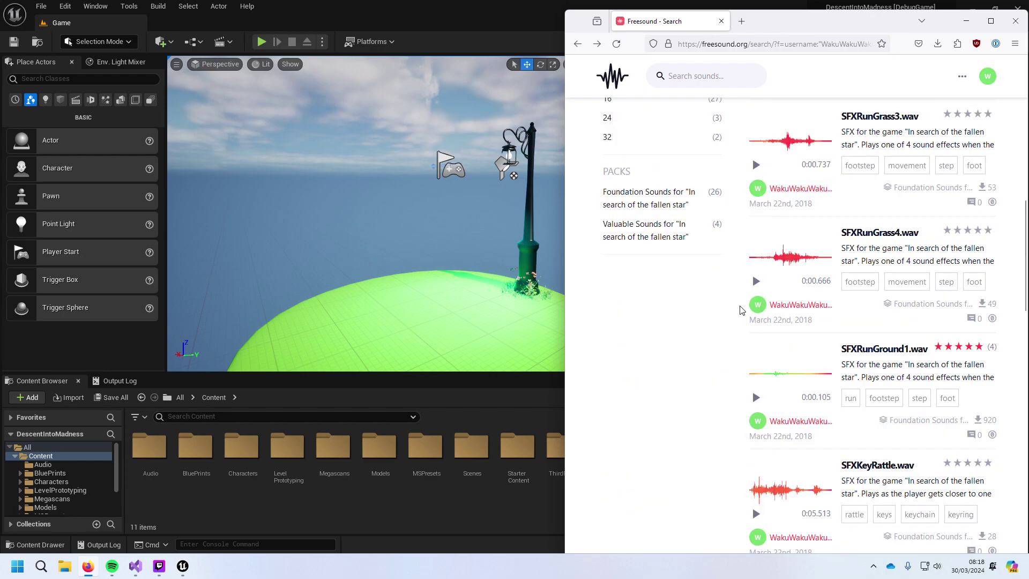
scroll(738, 305, "up", 3)
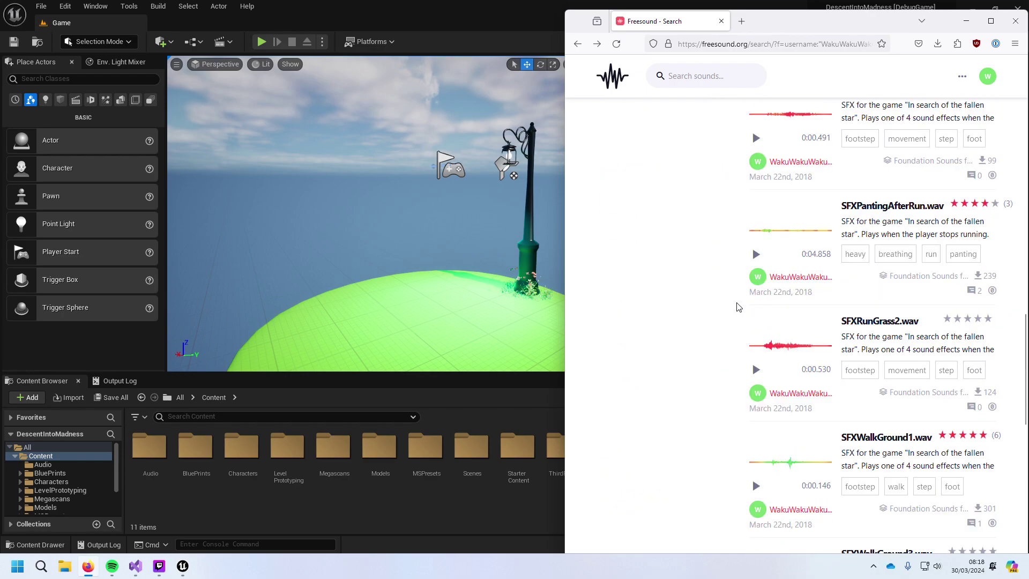
left_click(757, 364)
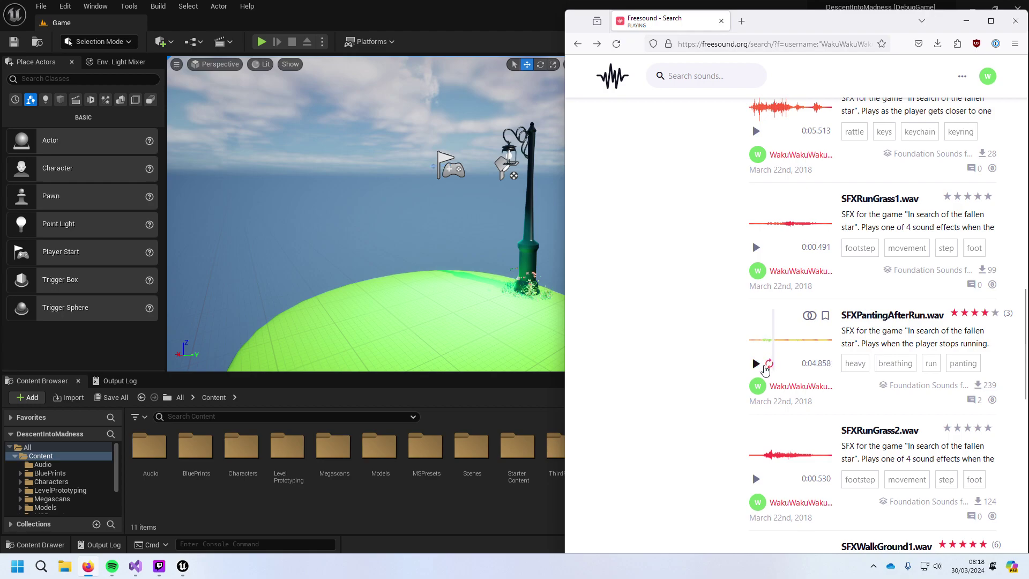
Step: Go to the second page of the account's sounds and preview SFXWoodenObjectOpen.wav
scroll(759, 366, "down", 10)
left_click(905, 486)
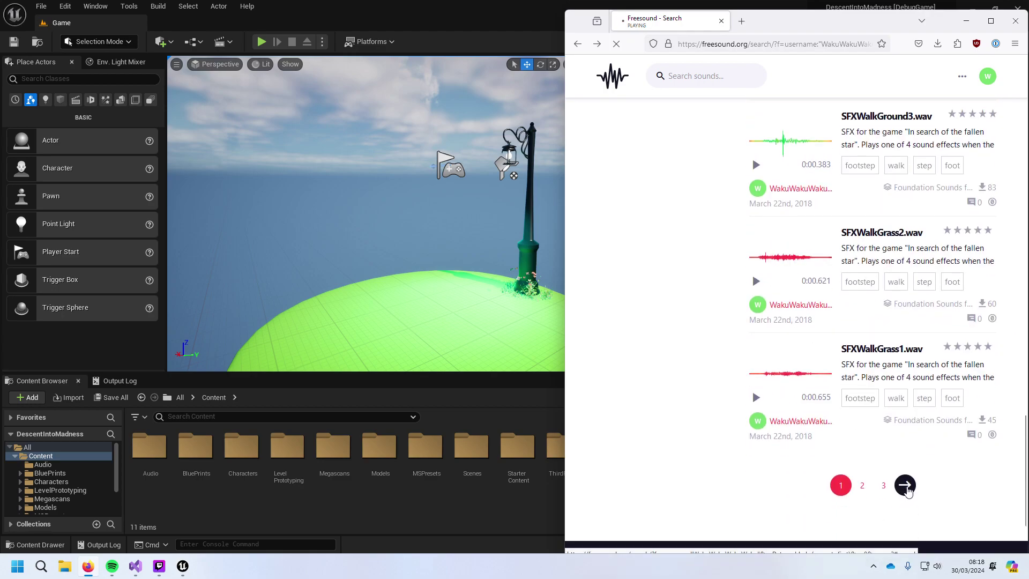
scroll(910, 493, "down", 1)
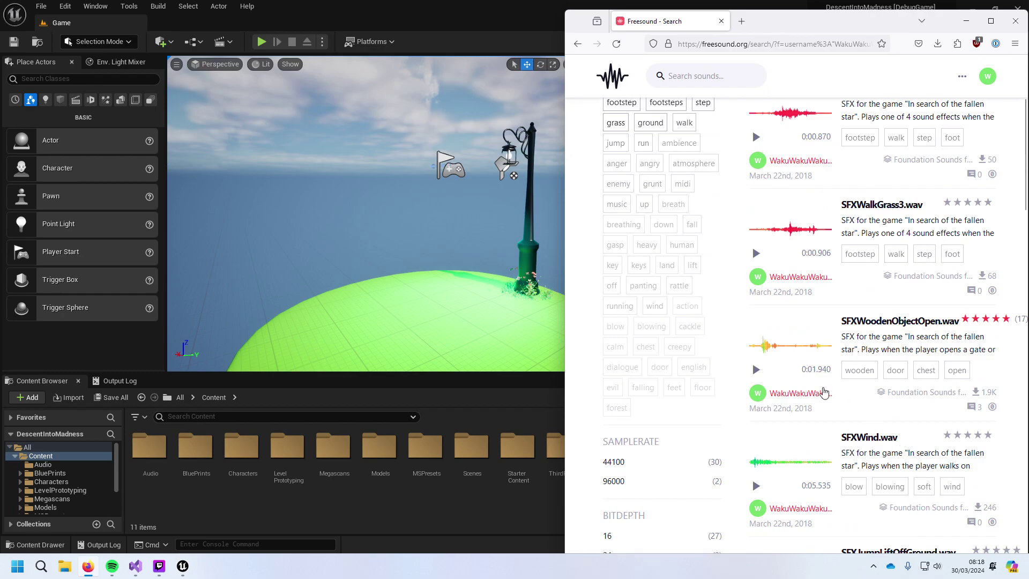
left_click(757, 370)
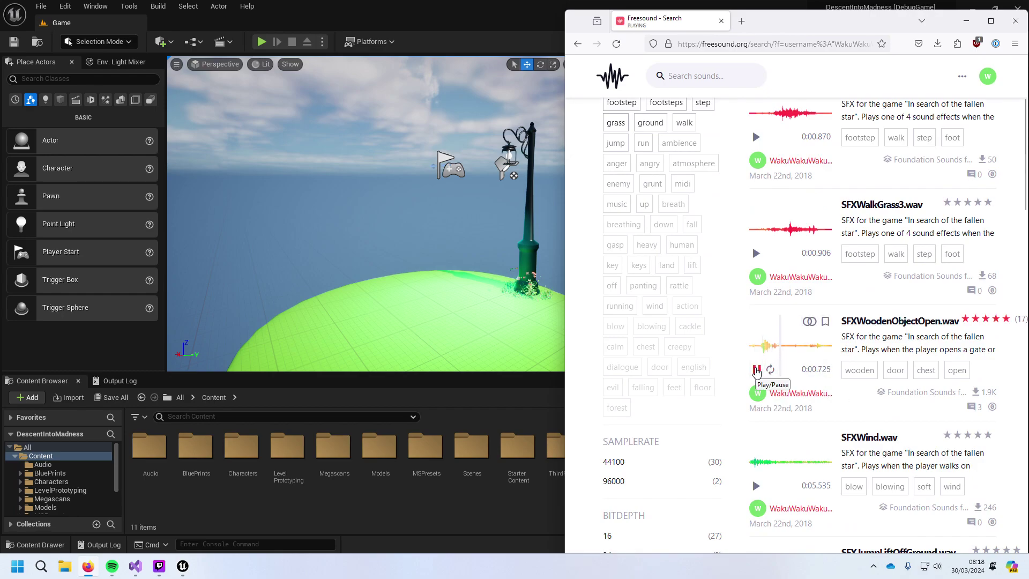
Step: Preview SFXJumpLiftOffGround.wav and SFXHeavyBreathingDuringRun.wav in the account's sound list
scroll(812, 439, "down", 2)
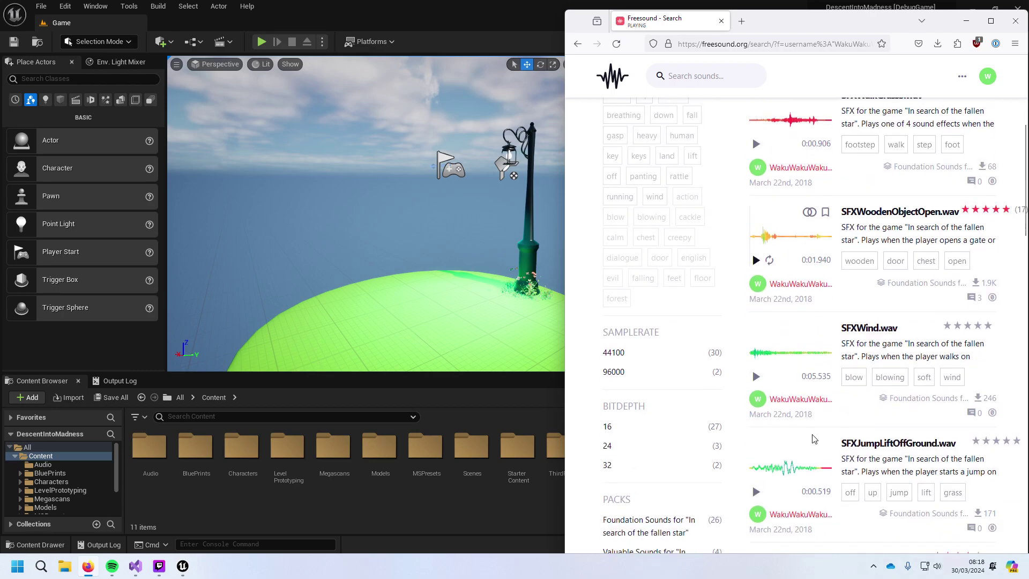
scroll(772, 410, "down", 3)
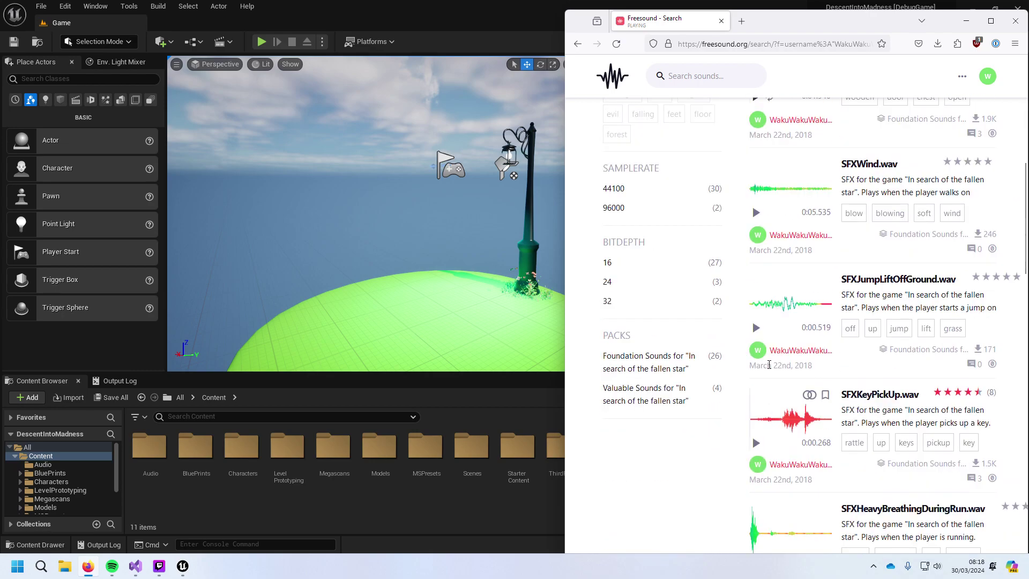
left_click(756, 328)
scroll(789, 422, "down", 1)
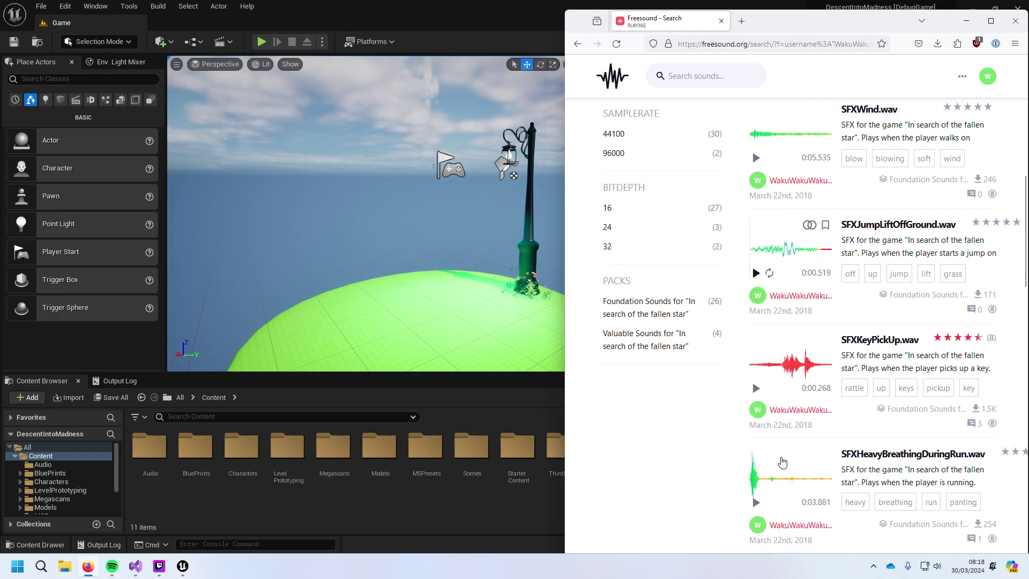
left_click(756, 502)
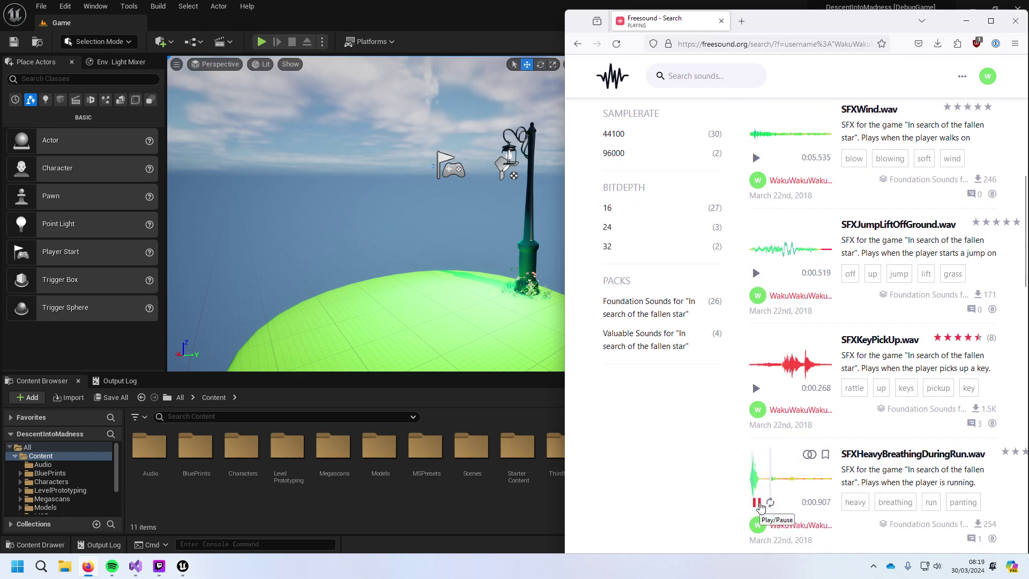
Step: Preview and compare SFXJumpLandingGrass.wav, SFXJumpLandingGround.wav and SFXJumpLiftOffGrass.wav
scroll(782, 495, "down", 4)
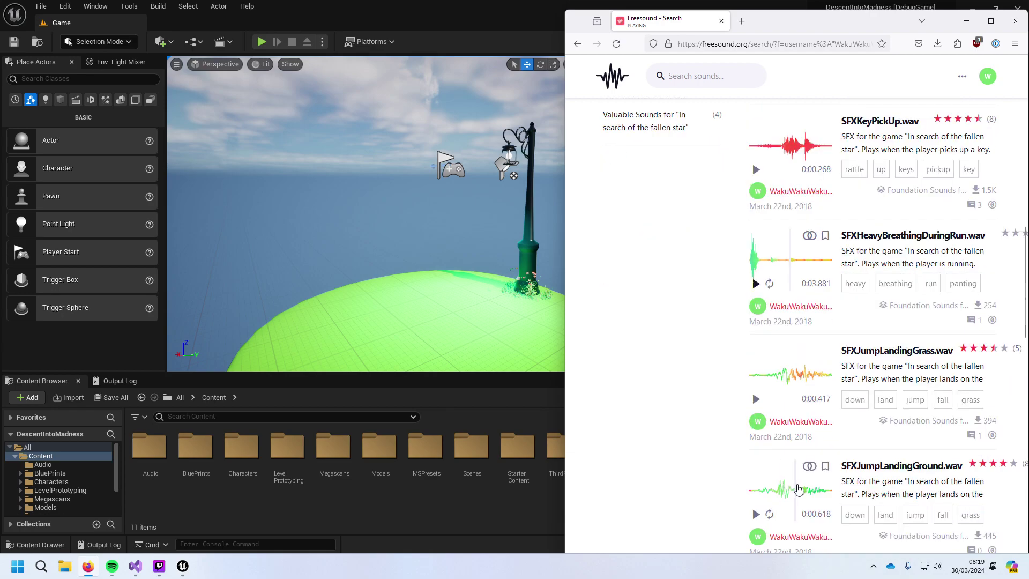
left_click(756, 399)
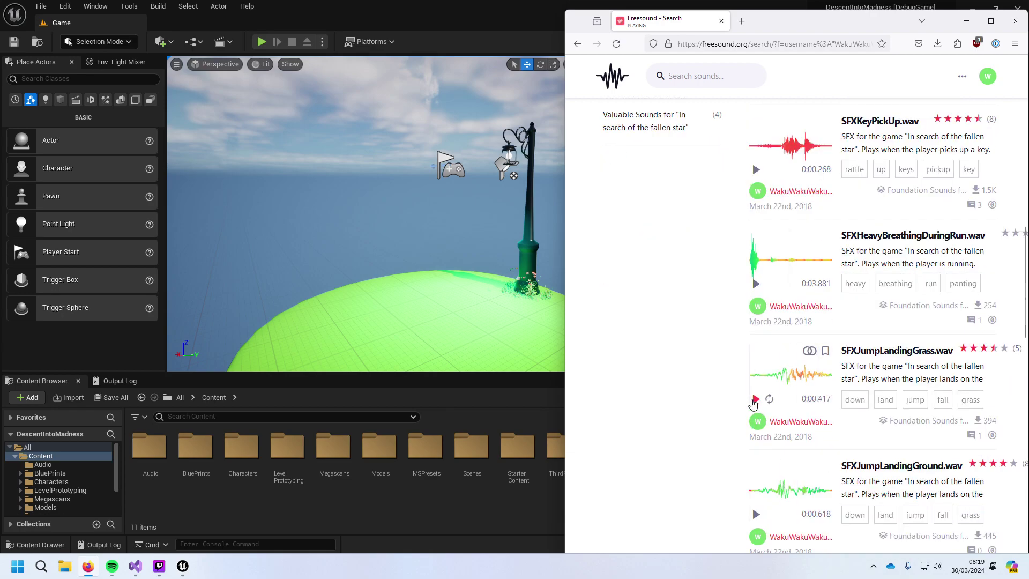
left_click(756, 515)
scroll(760, 510, "down", 2)
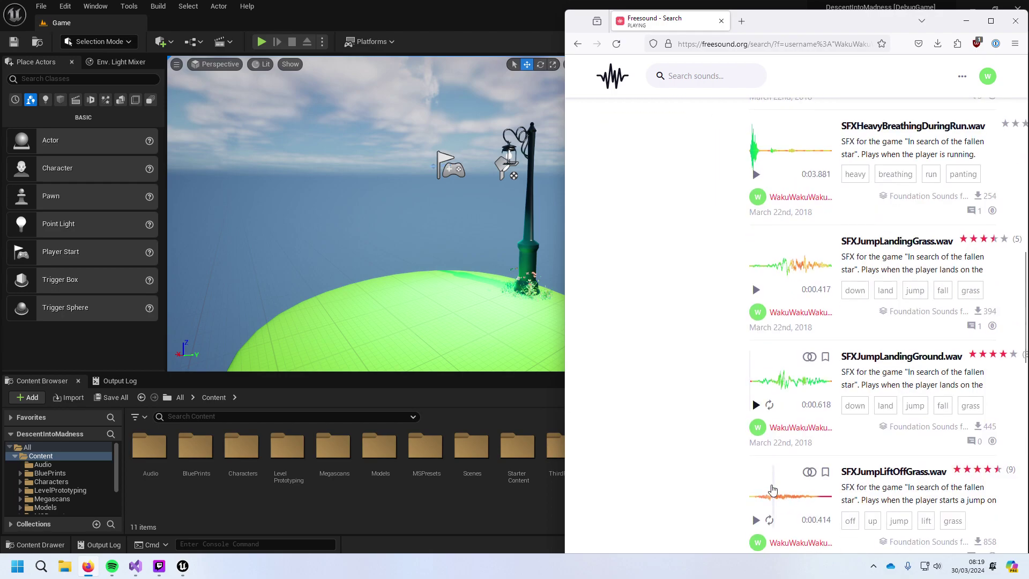
left_click(756, 520)
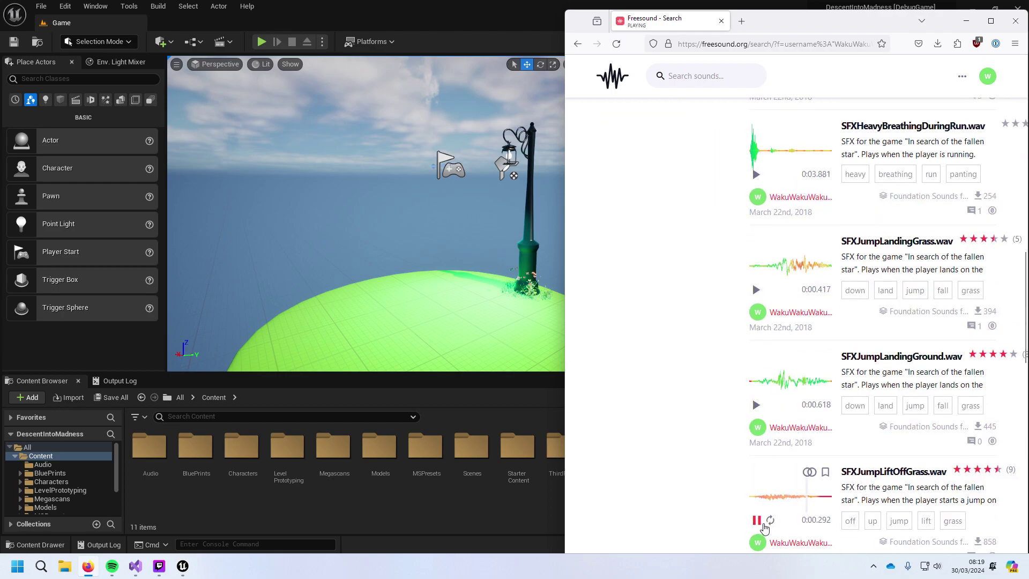
left_click(757, 290)
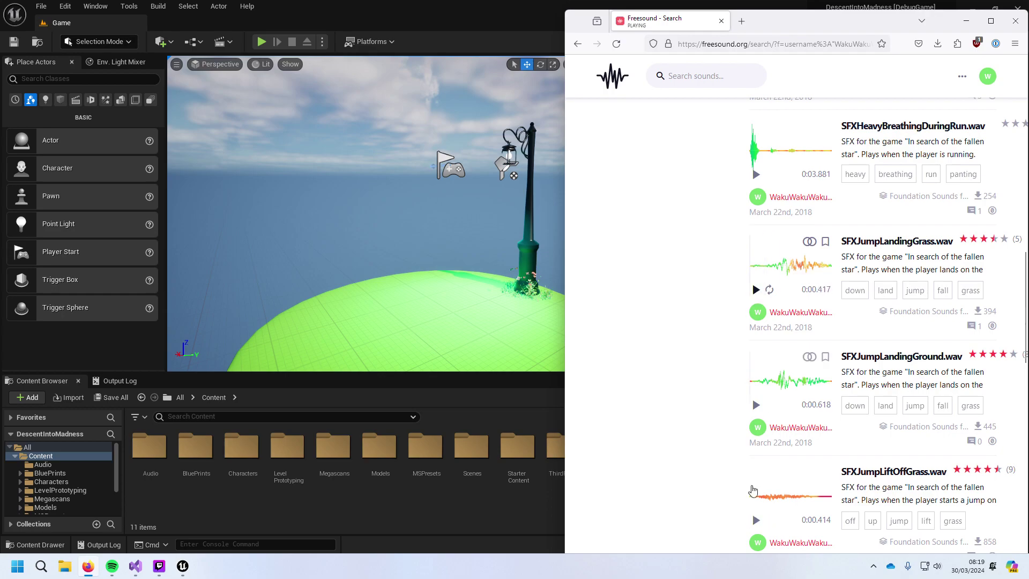
left_click(757, 520)
left_click(756, 289)
Step: Open SFXJumpLandingGrass.wav in a separate tab, download it, and return to the sound list
middle_click(897, 241)
left_click(810, 22)
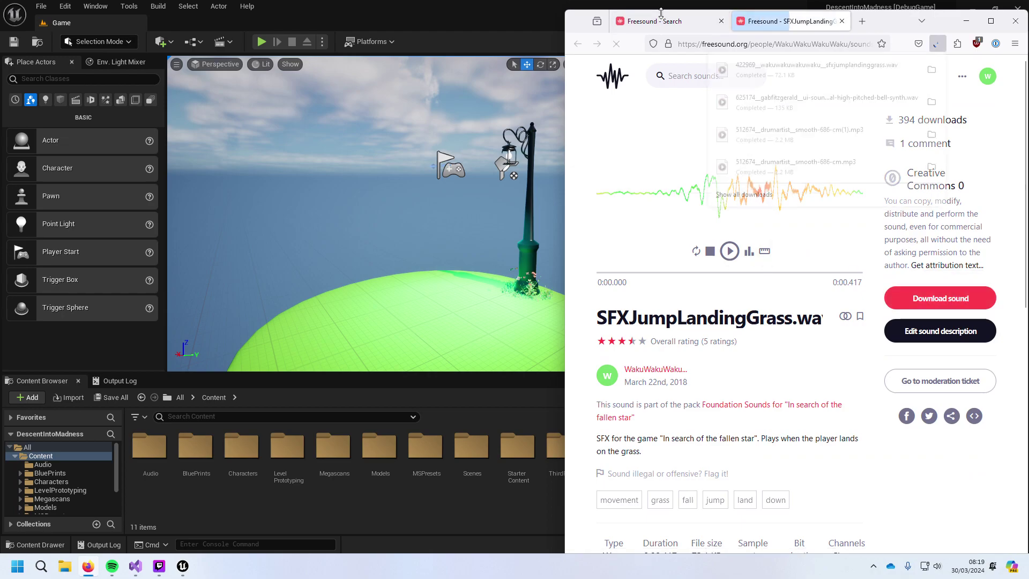
left_click(742, 317)
left_click(668, 23)
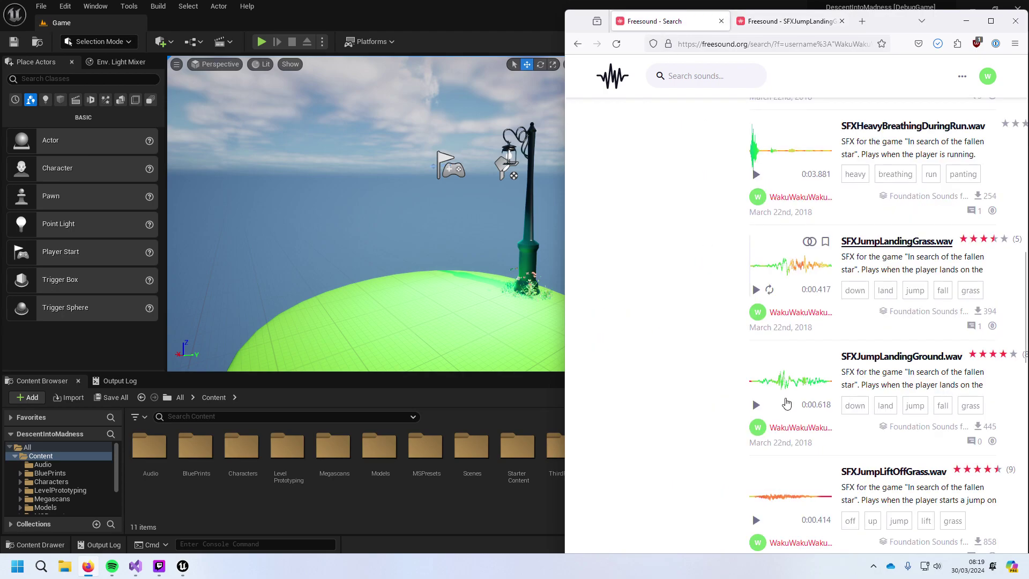
Step: Open SFXJumpLiftOffGrass.wav in the second tab, download it, and return to the sound list
left_click(902, 471)
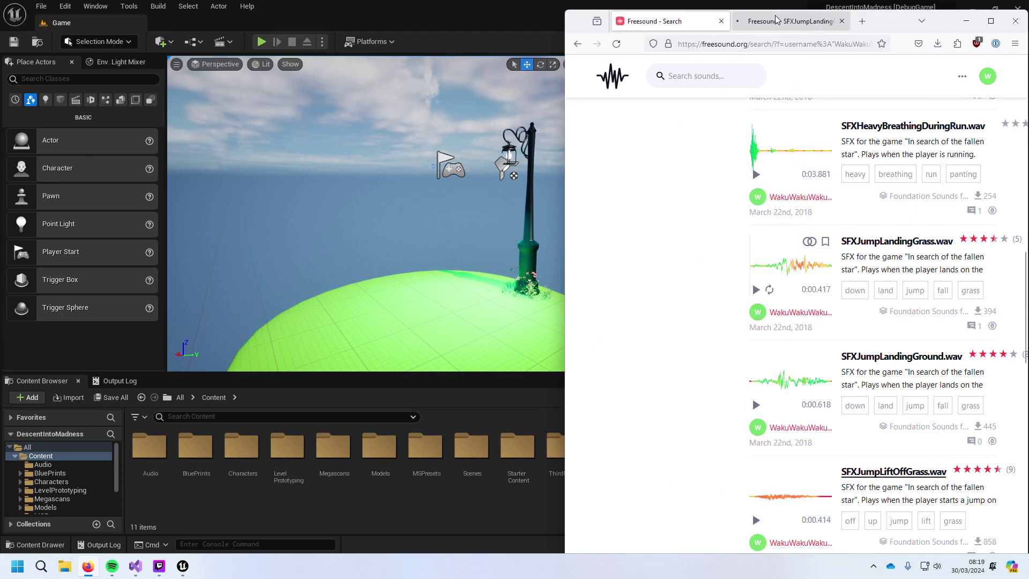
left_click(924, 300)
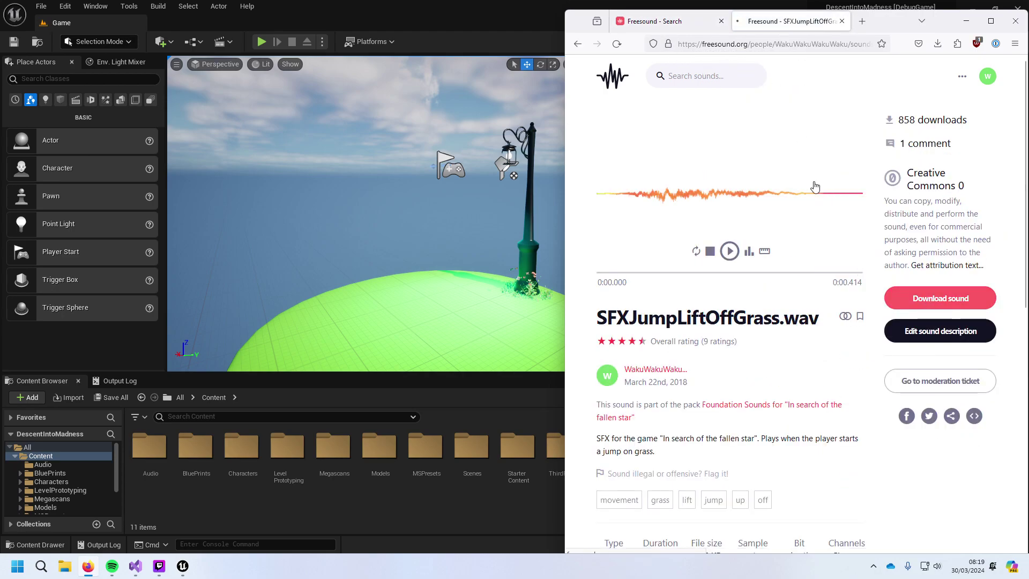
left_click(638, 21)
Step: Preview SFXEnemyGrunt1.wav and SFXFallingLeaves.wav, and go to the third page of the account's sounds
scroll(825, 378, "down", 4)
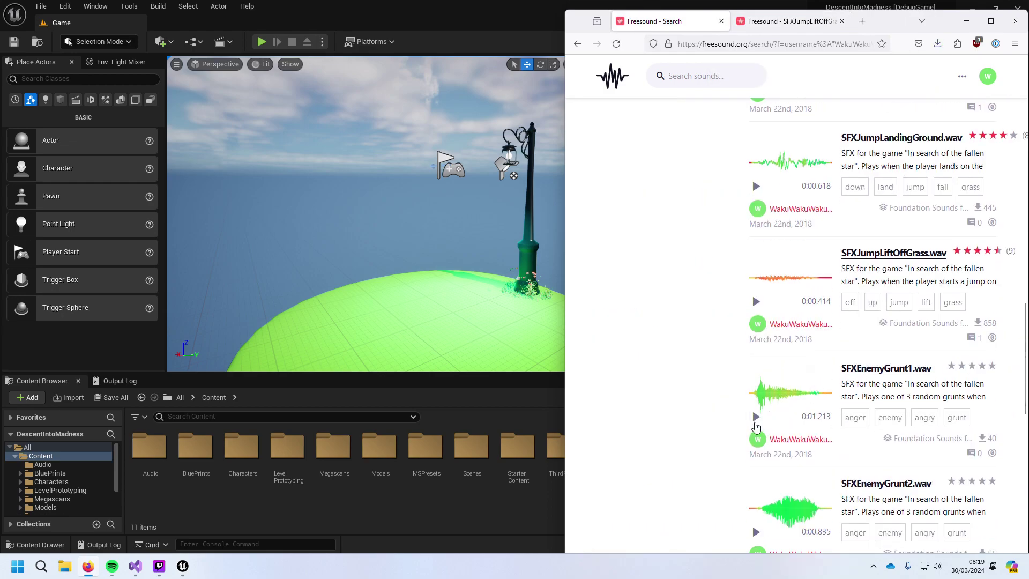
scroll(754, 423, "down", 3)
left_click(755, 253)
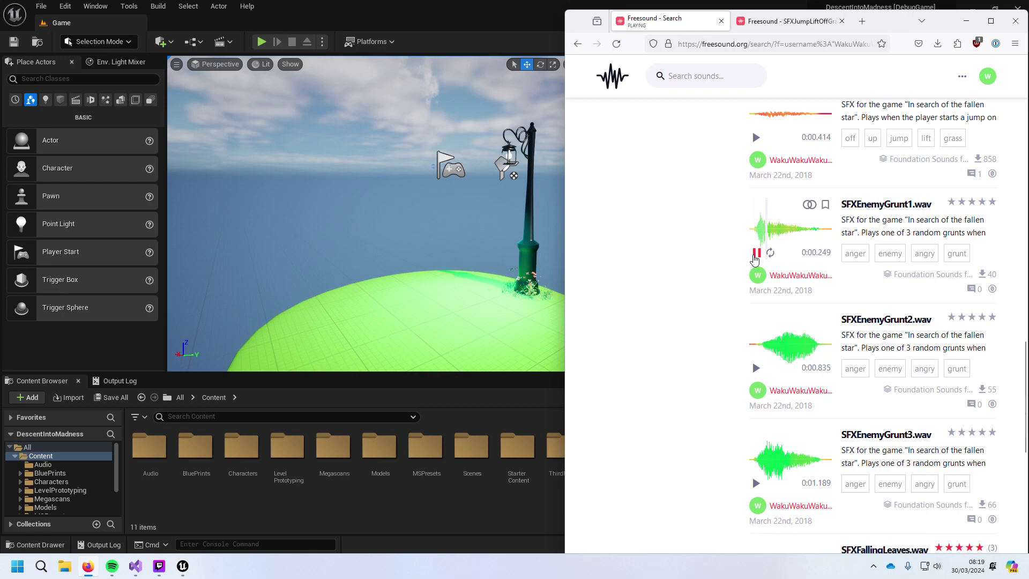
scroll(755, 303, "down", 3)
scroll(756, 343, "down", 1)
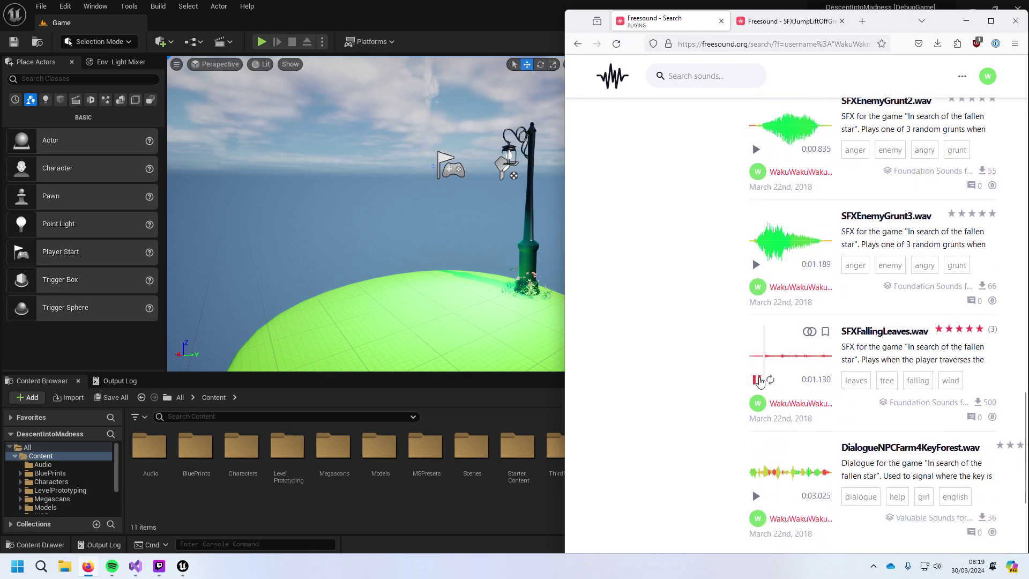
left_click(758, 380)
scroll(759, 380, "down", 4)
left_click(915, 370)
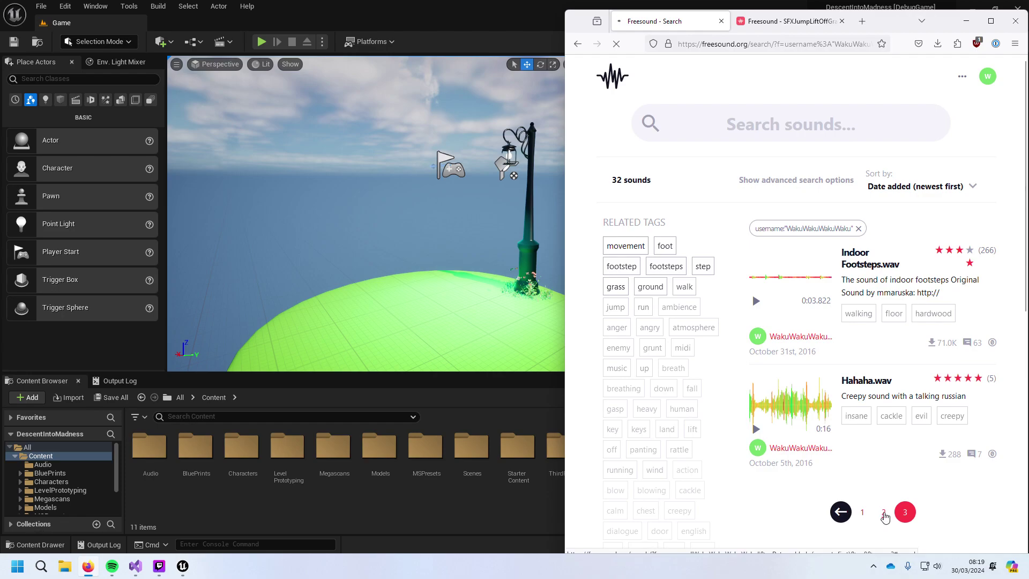
Step: Return to the second page of the account's sounds, preview SFXKeyPickUp.wav, and download it from its page
scroll(888, 440, "down", 2)
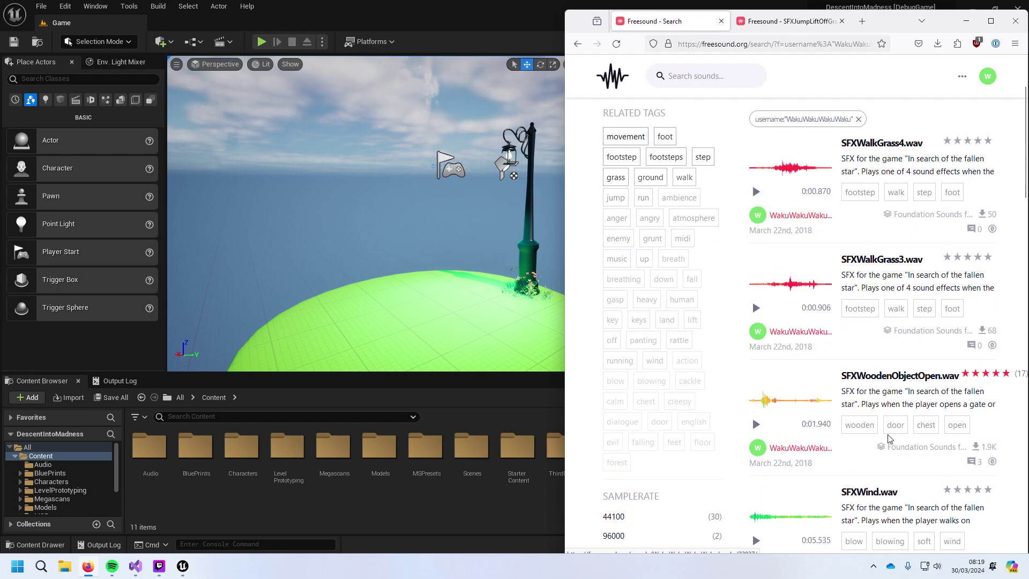
scroll(888, 439, "down", 8)
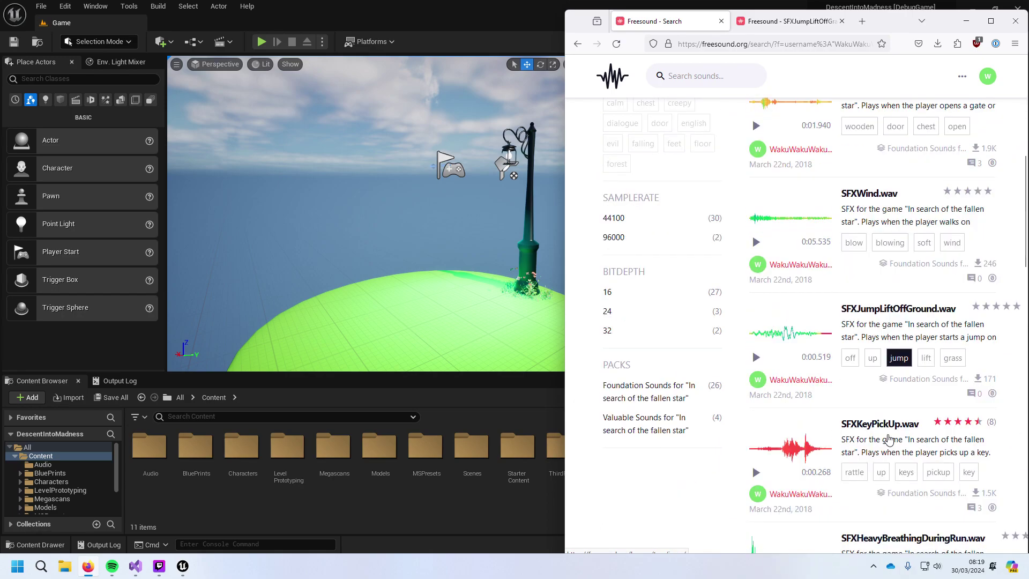
scroll(890, 438, "down", 1)
left_click(756, 279)
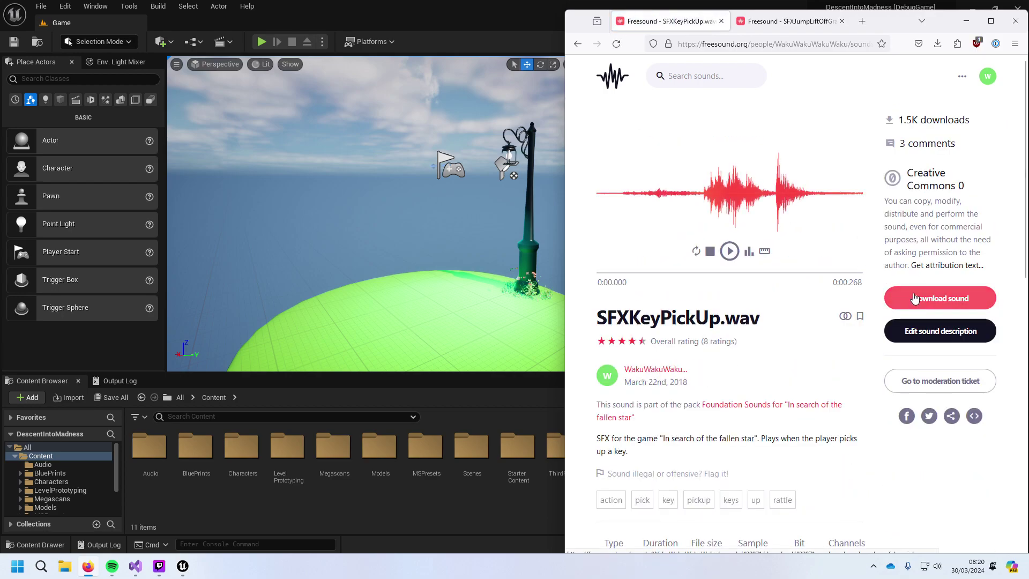
Step: Go back to the second page of the account's sounds and look through the remaining entries
right_click(578, 44)
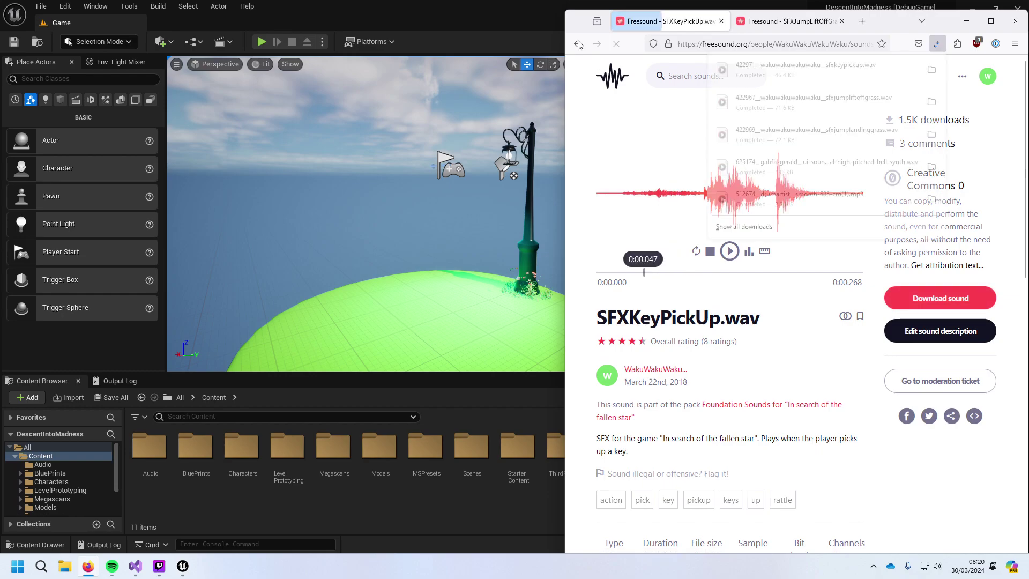
left_click(663, 159)
scroll(712, 284, "down", 5)
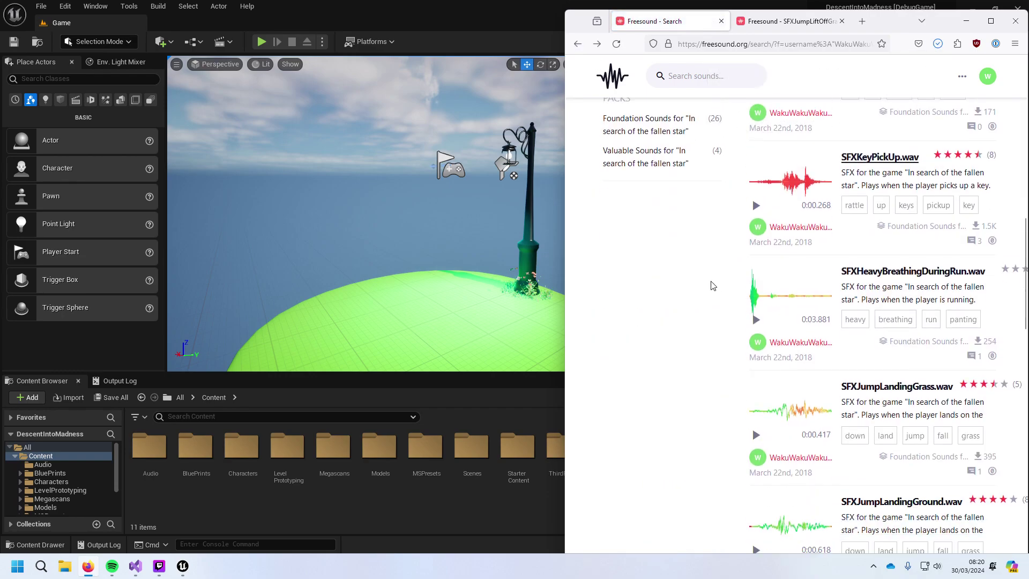
scroll(712, 284, "down", 2)
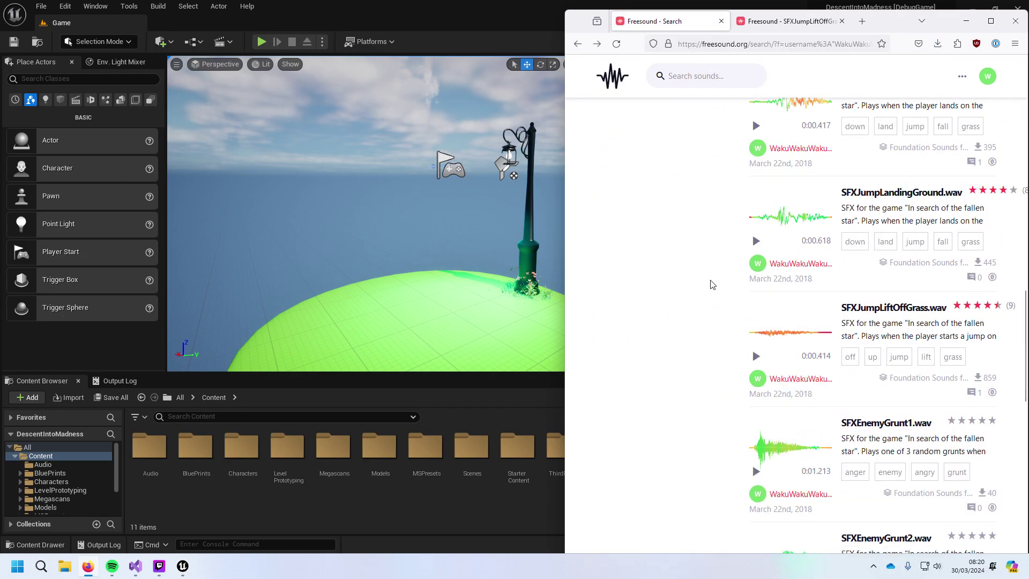
scroll(711, 284, "down", 5)
scroll(712, 284, "down", 4)
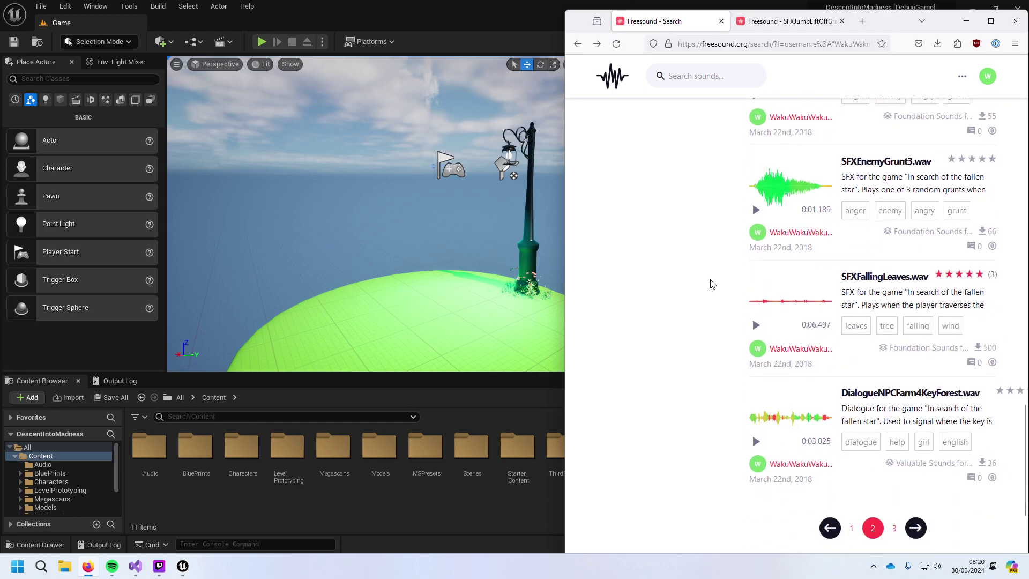
scroll(692, 242, "up", 10)
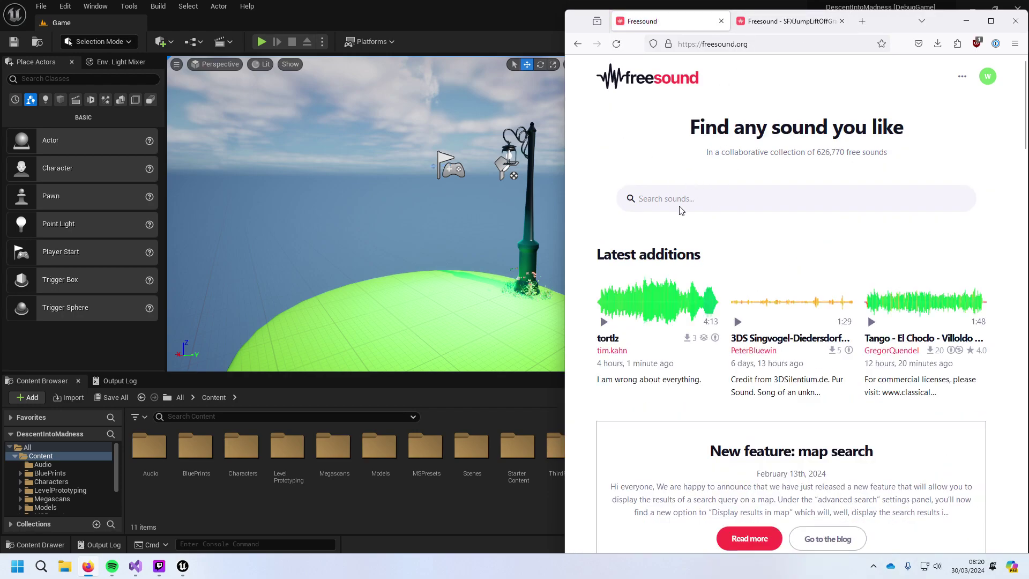
Step: Search Freesound for "collectable shining" and check the forest recording's page
type("collectable shining")
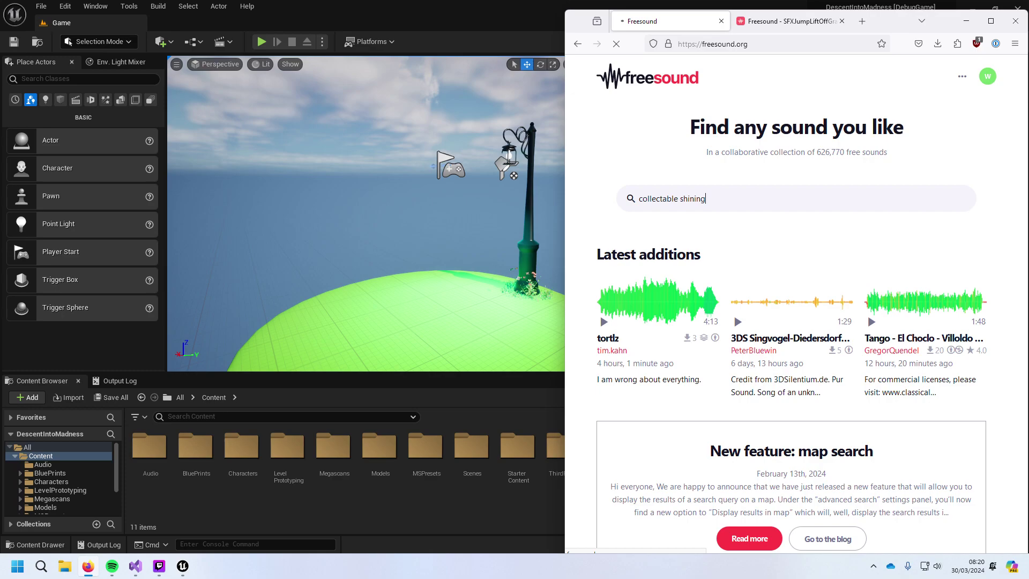
key("Return")
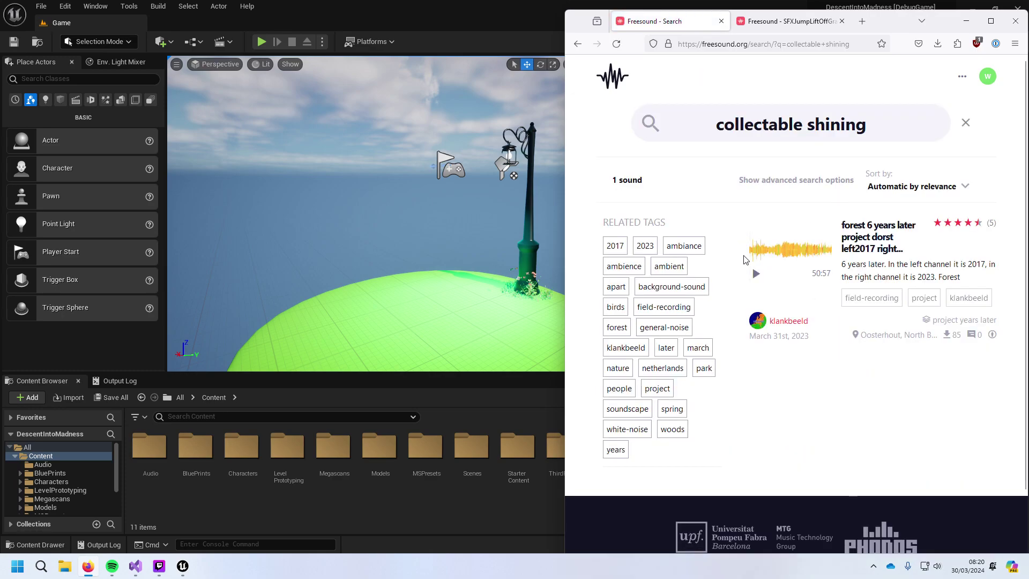
left_click(879, 244)
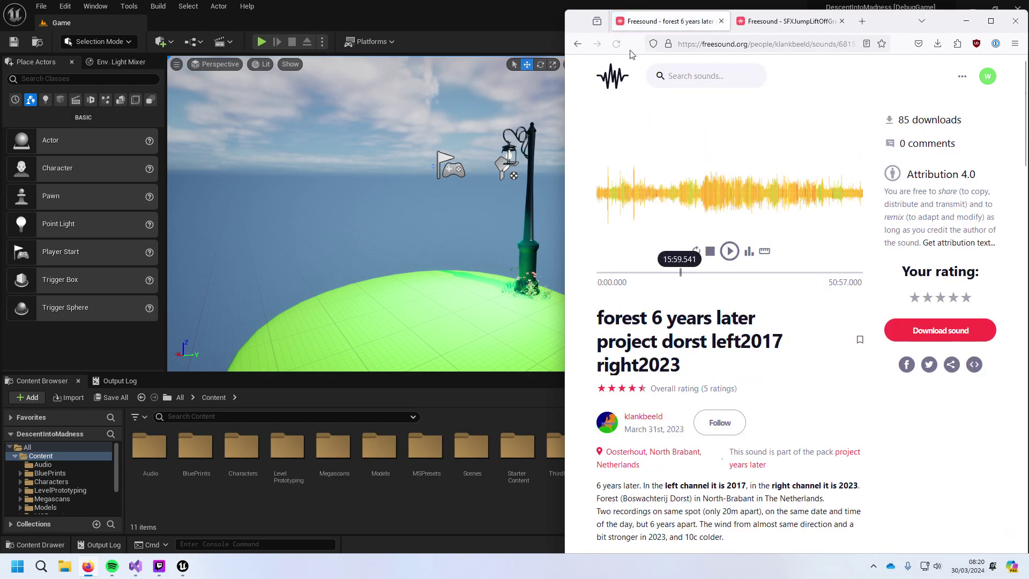
left_click(577, 44)
Step: Search for "collectable" alone, and extend the query to "collectable aaprach"
double_click(839, 125)
key("BackSpace")
key("BackSpace")
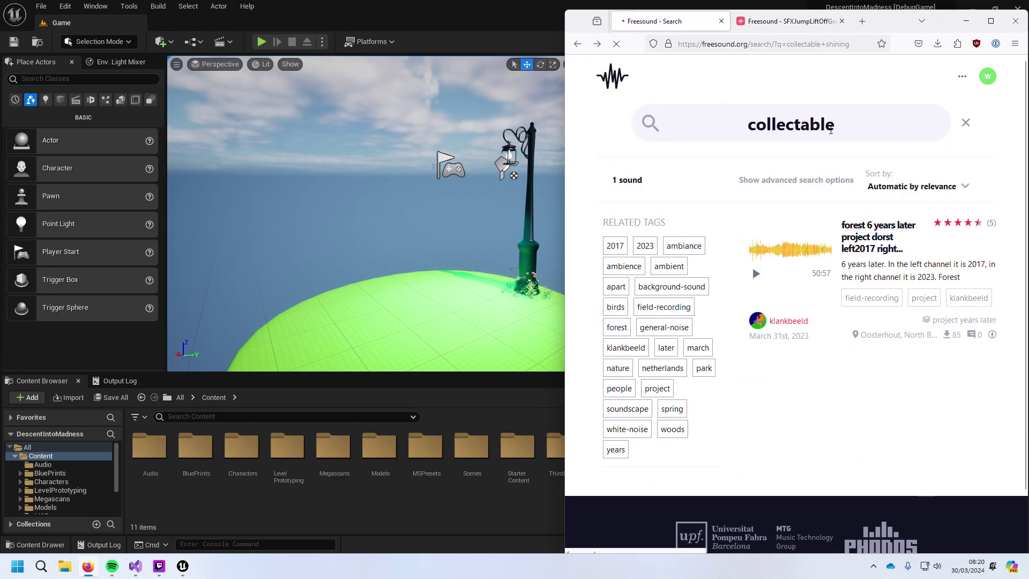
key("Return")
type("aaprach")
key("Return")
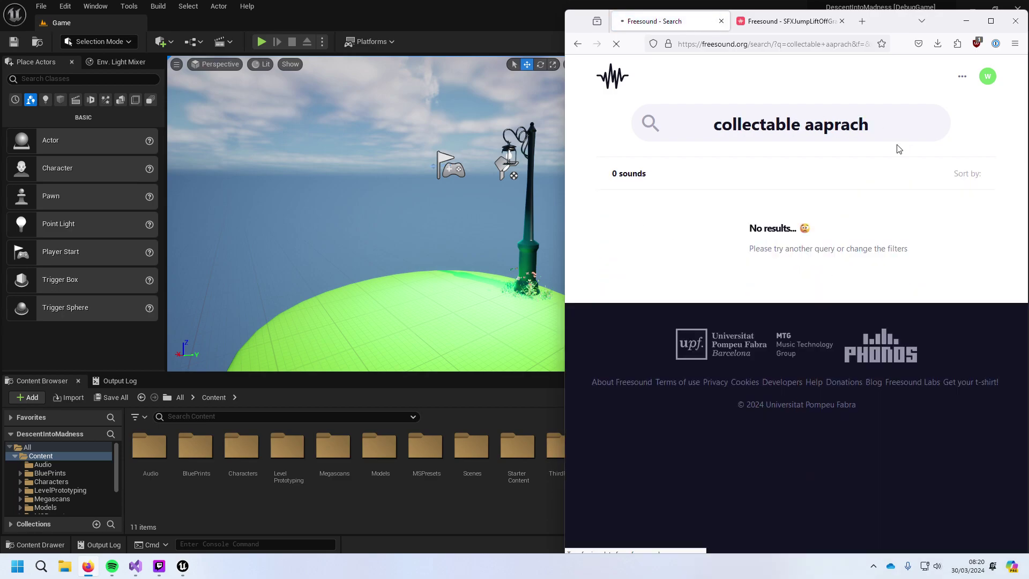
Step: Correct the query to "collectable approach" and filter the results to the Creative Commons 0 licence
key("Delete")
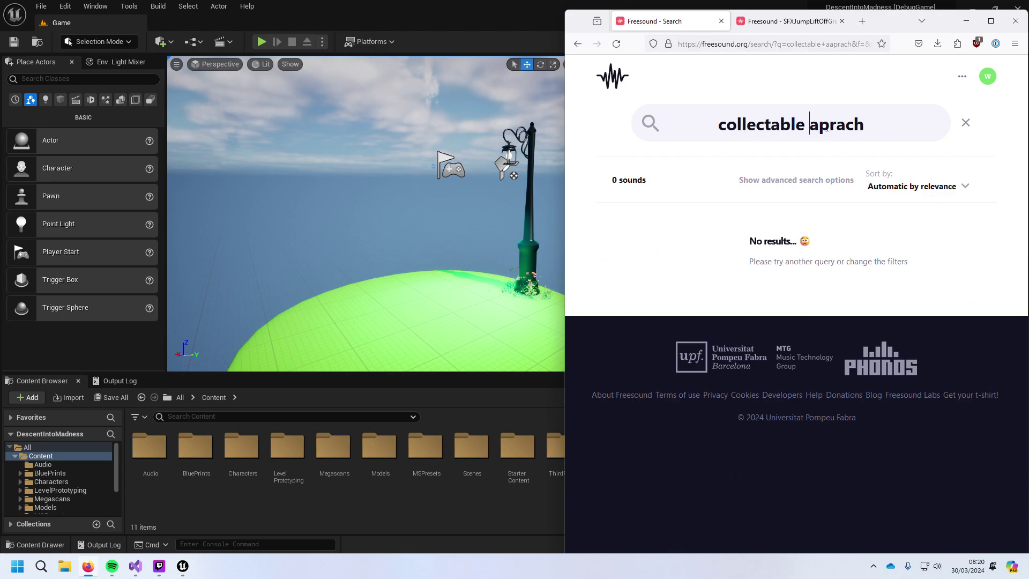
type("p")
key("Return")
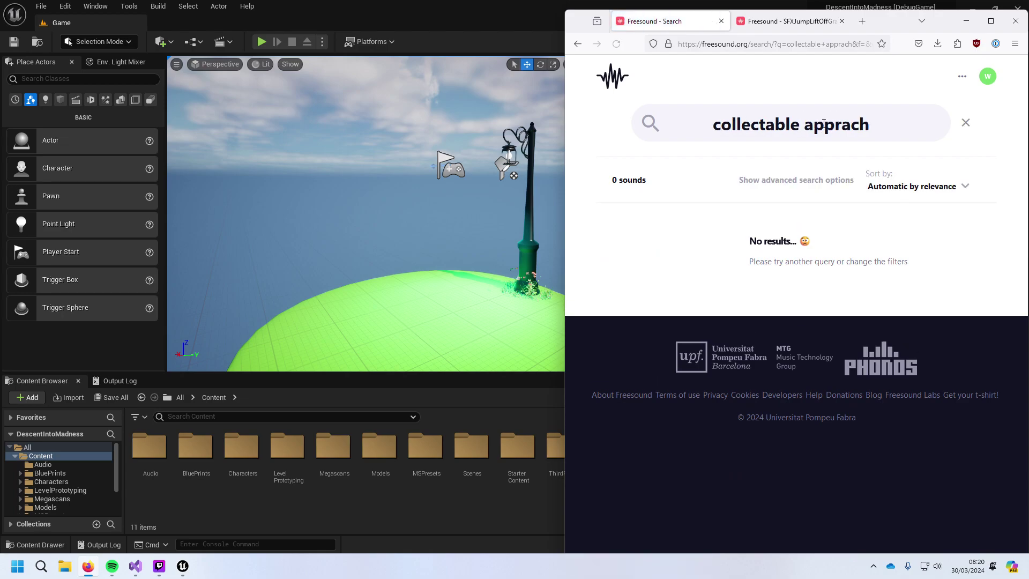
left_click(846, 122)
key("Delete")
type("o")
key("Return")
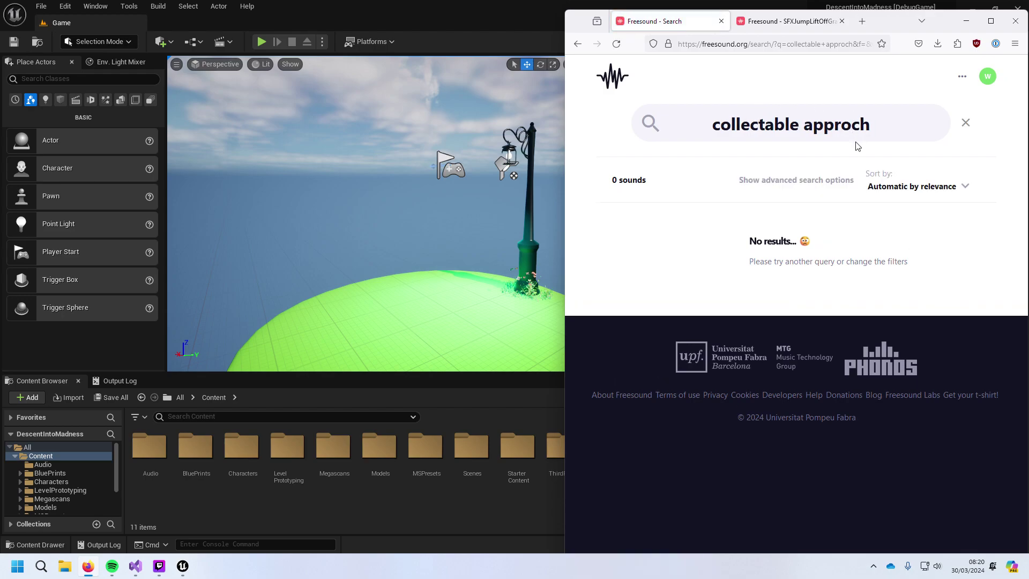
type("a")
key("Return")
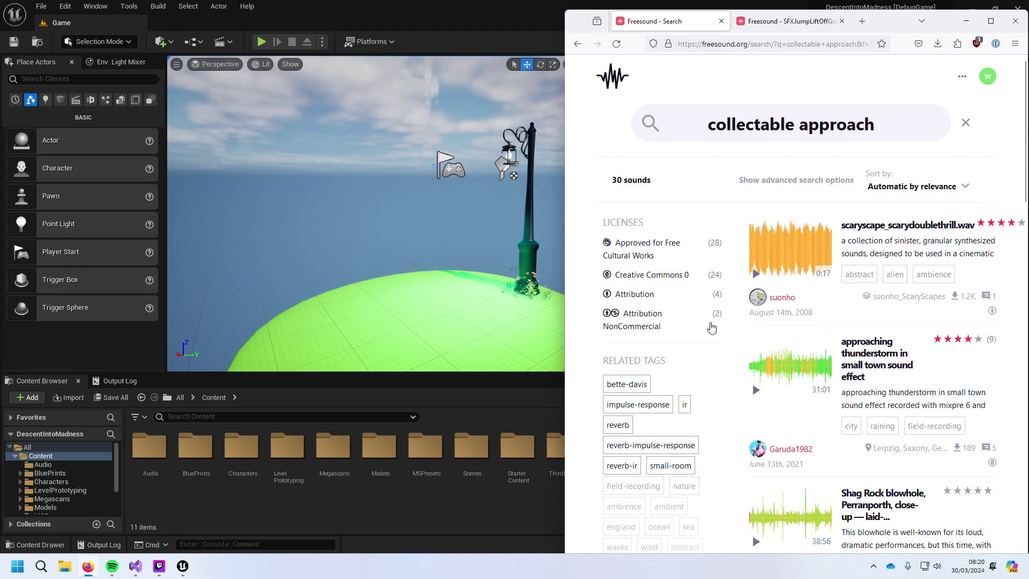
scroll(680, 360, "down", 2)
left_click(667, 223)
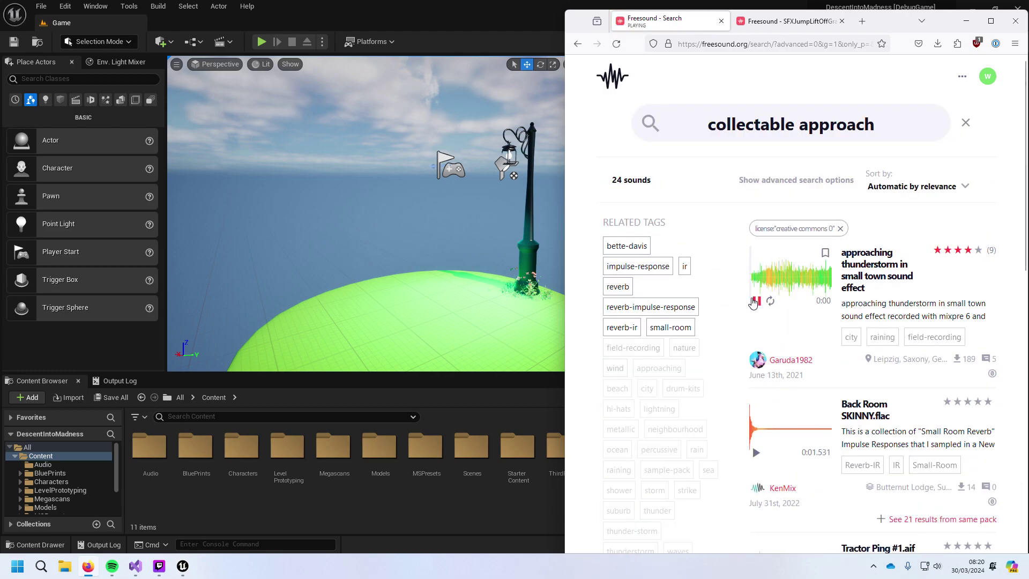
Step: Look through the "collectable approach" results and shorten the query to "collectable"
scroll(764, 310, "down", 4)
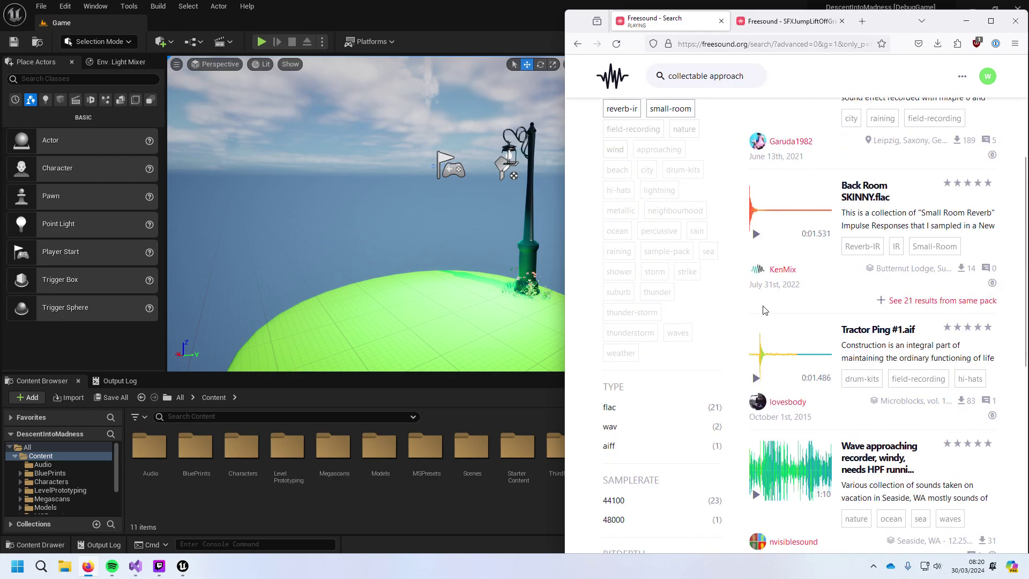
scroll(764, 310, "down", 4)
scroll(765, 310, "up", 8)
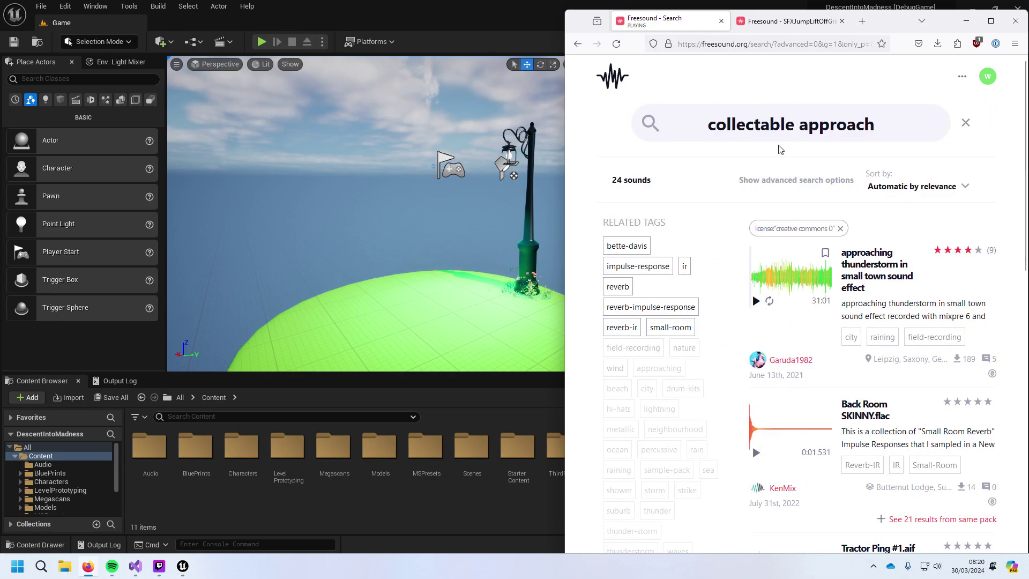
double_click(822, 121)
key("BackSpace")
key("BackSpace")
key("Return")
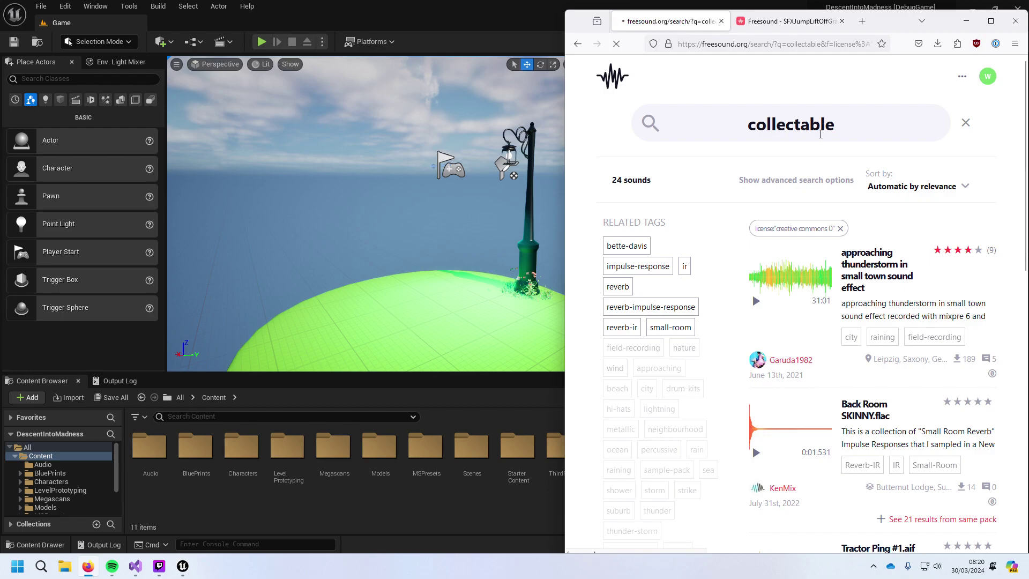
Step: Extend the search query to "collectable loop"
type("loo")
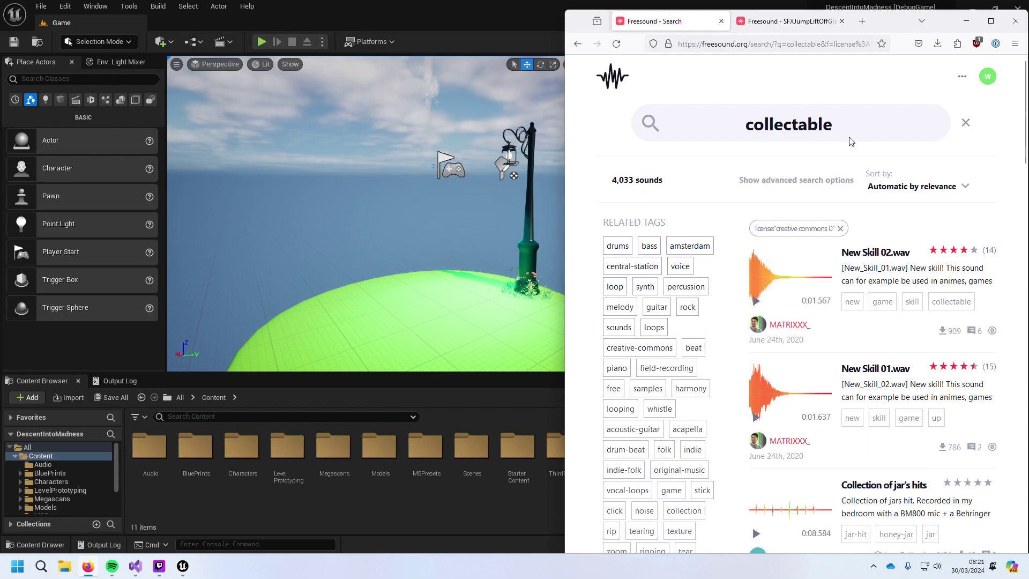
key("BackSpace")
key("BackSpace")
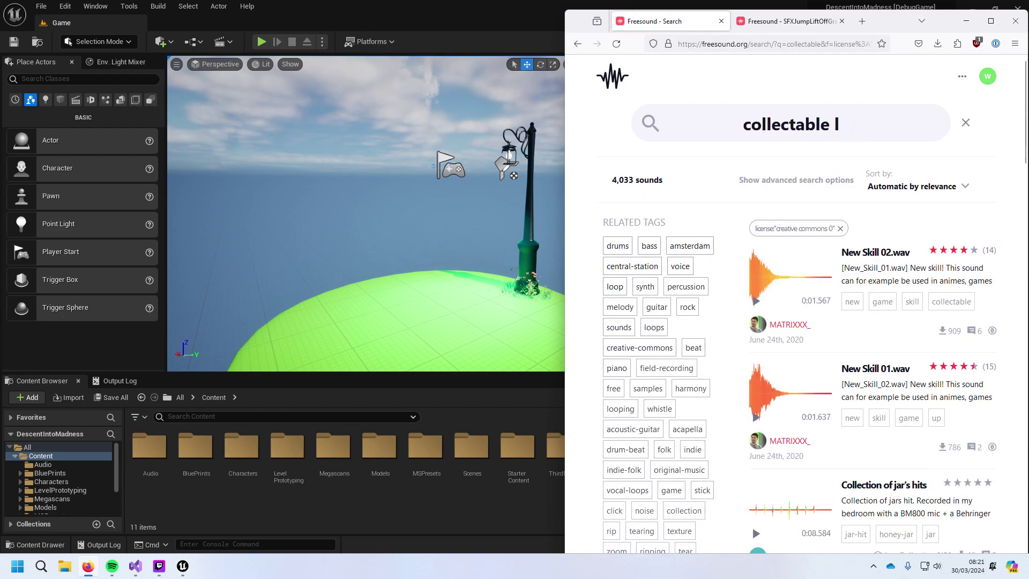
type("oop")
key("Return")
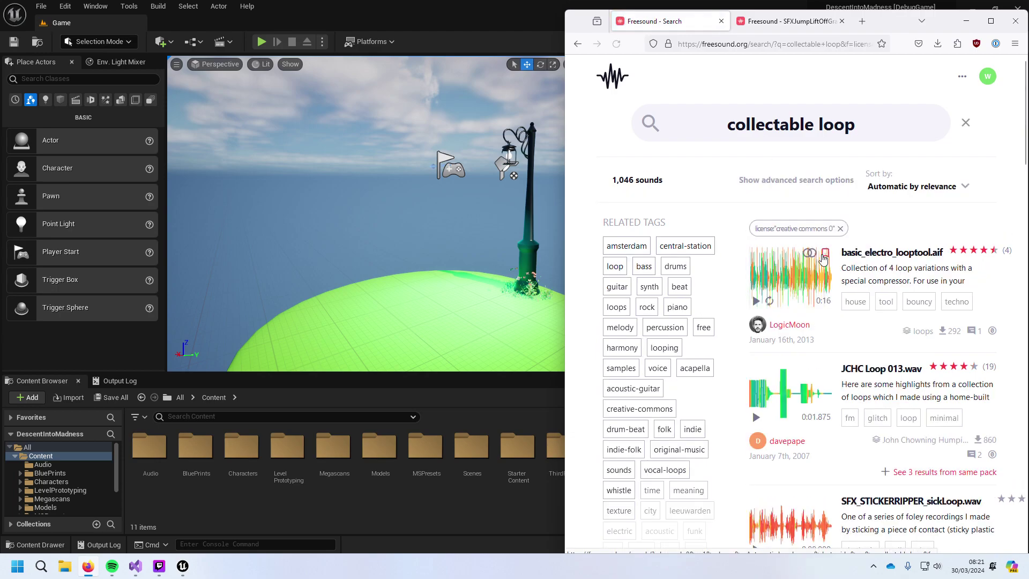
Step: Look through the "collectable loop" results and preview [Energy] 008.aif and the sad electric guitar loop
scroll(823, 258, "down", 4)
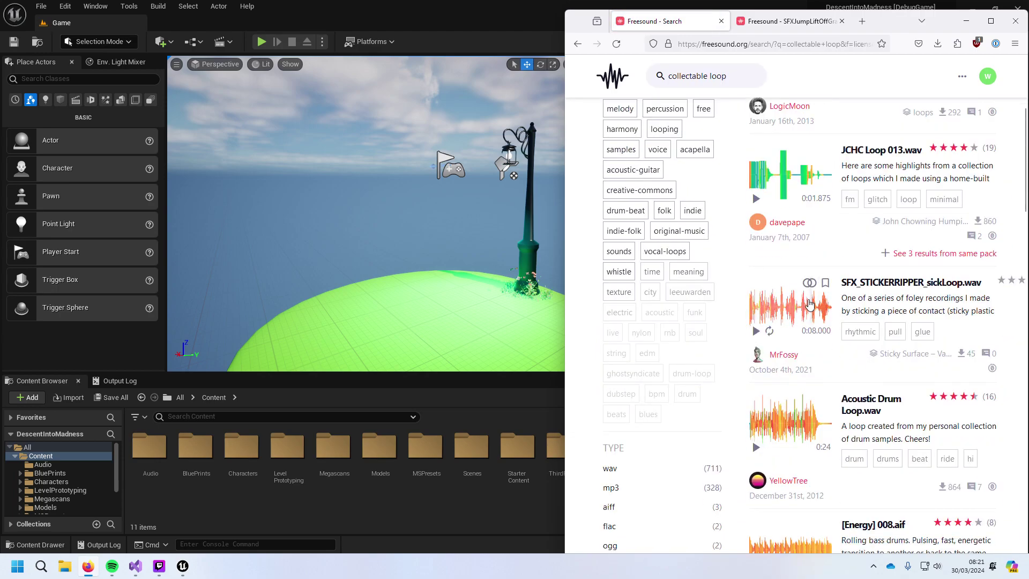
scroll(805, 311, "down", 3)
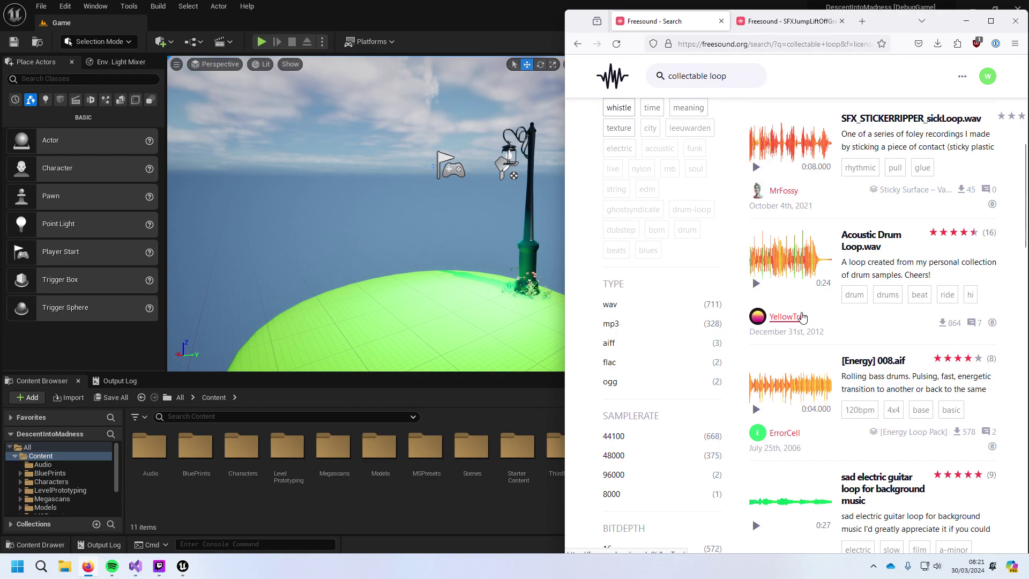
left_click(756, 411)
scroll(757, 416, "down", 3)
left_click(757, 363)
left_click(755, 367)
scroll(757, 370, "down", 9)
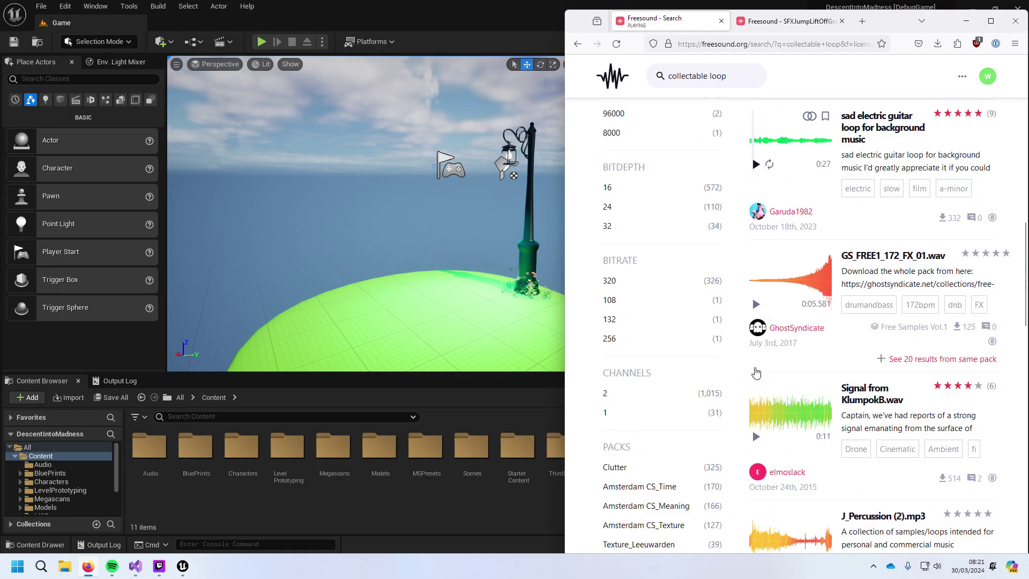
scroll(760, 381, "up", 7)
scroll(760, 381, "up", 7)
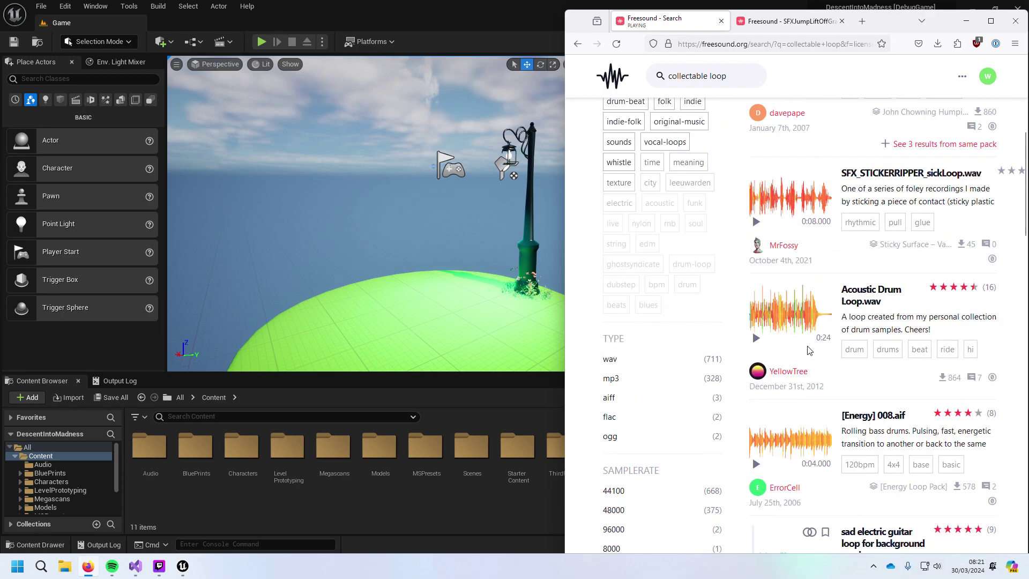
Step: Replace the query with "shiny" and search the Creative Commons 0 sounds
left_click_drag(855, 125, 594, 107)
type("s")
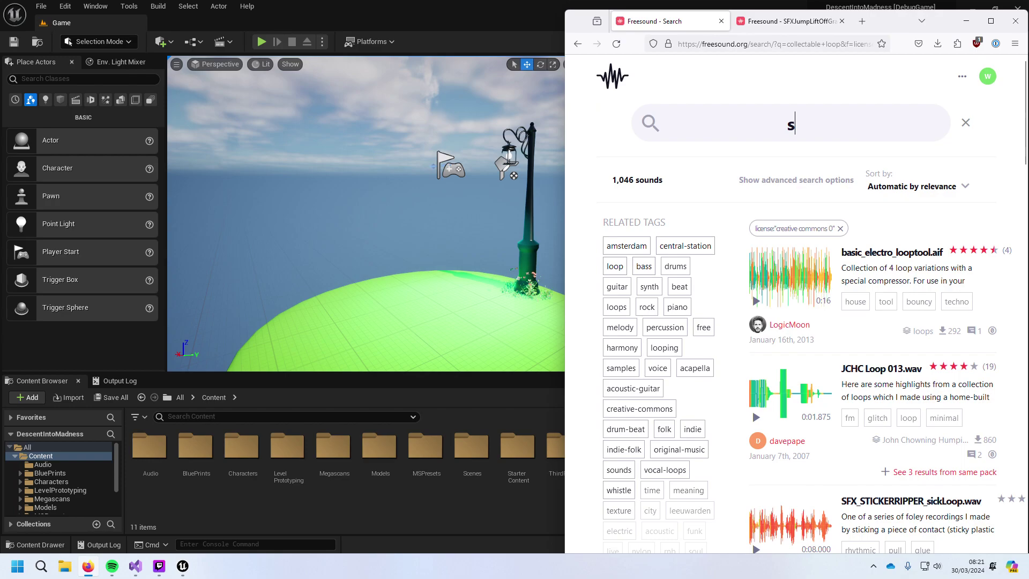
type("hiny")
key("Return")
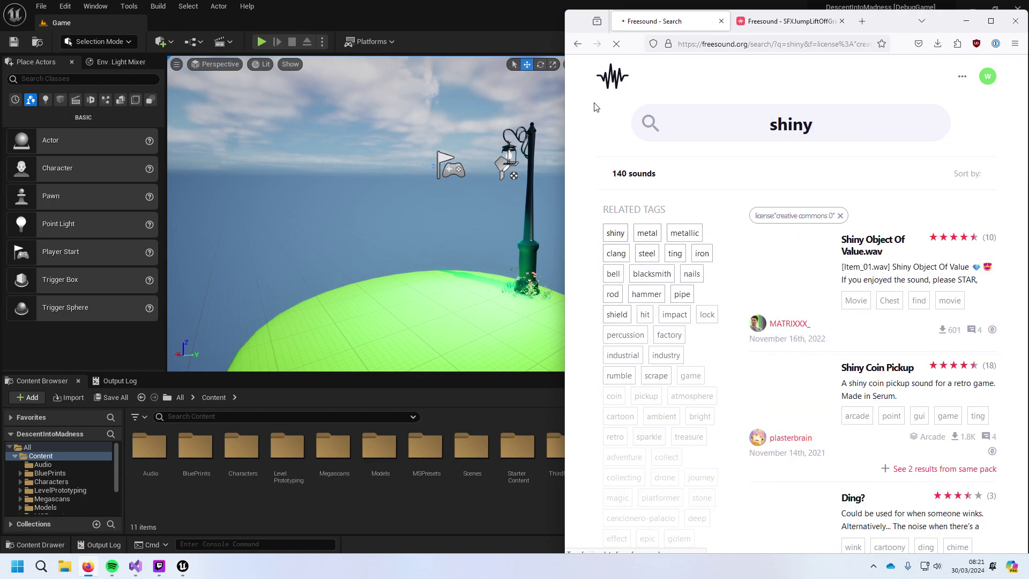
Step: Preview Shiny Object Of Value.wav, Shiny Coin Pickup, Ding? and the Asoada eerie waterphone sound
left_click(755, 300)
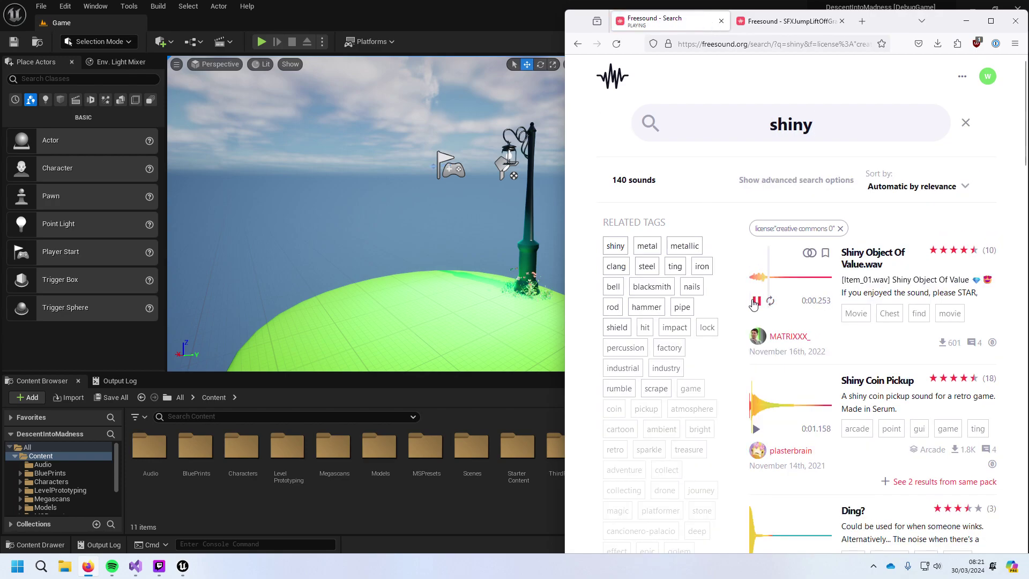
left_click(755, 429)
scroll(752, 435, "down", 2)
left_click(756, 448)
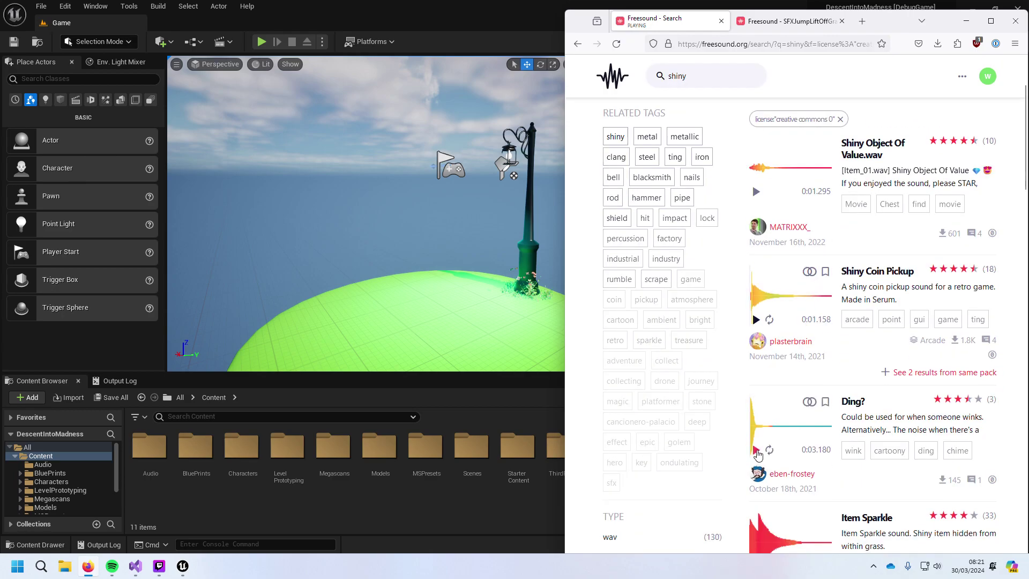
scroll(756, 450, "down", 2)
scroll(757, 450, "down", 3)
left_click(756, 409)
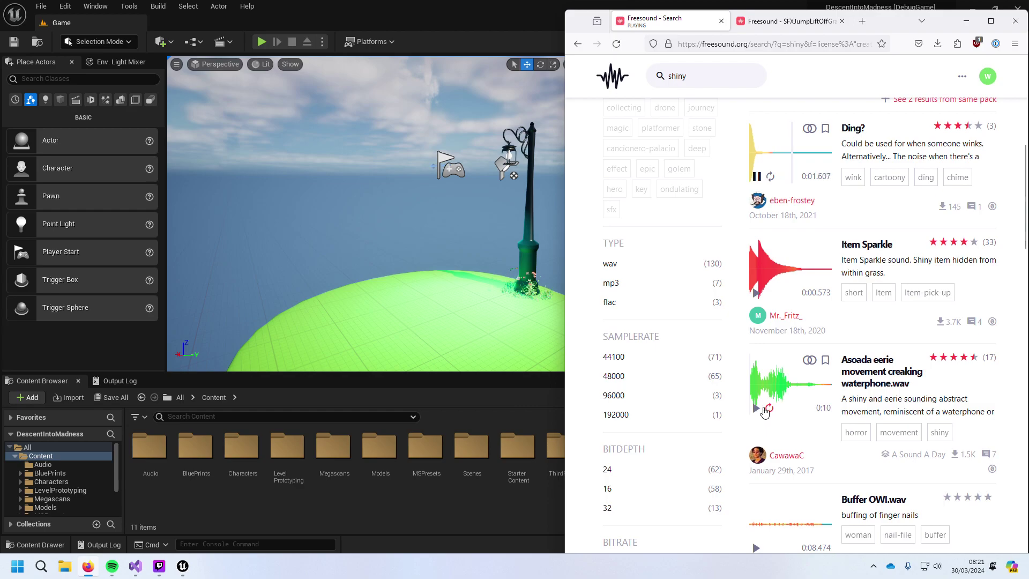
left_click(755, 409)
scroll(757, 407, "down", 4)
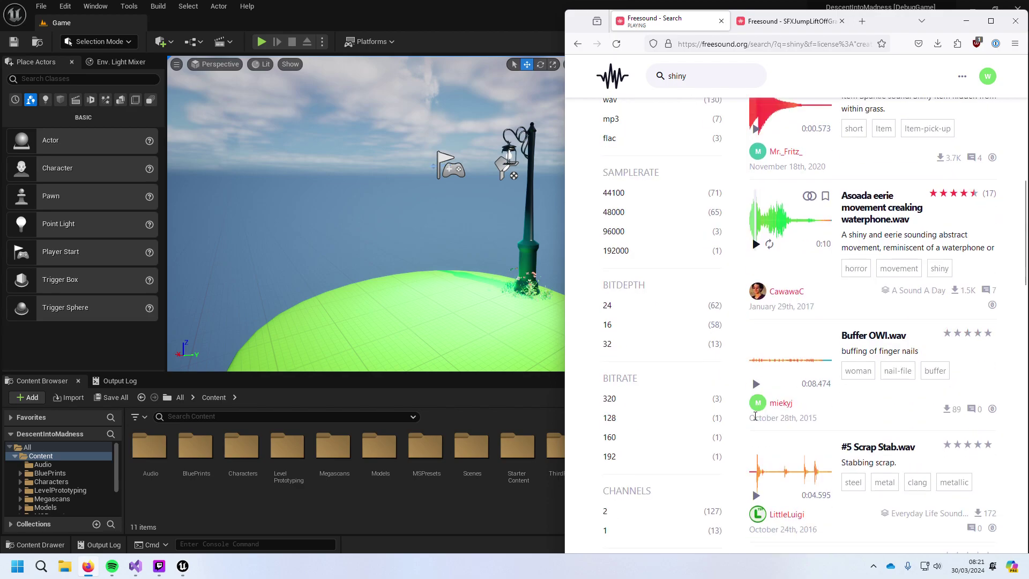
Step: Preview Golem 4, Metal_Ruler_Slide.wav and Tiny Hammer on Stone.wav further down the "shiny" results
scroll(757, 429, "down", 1)
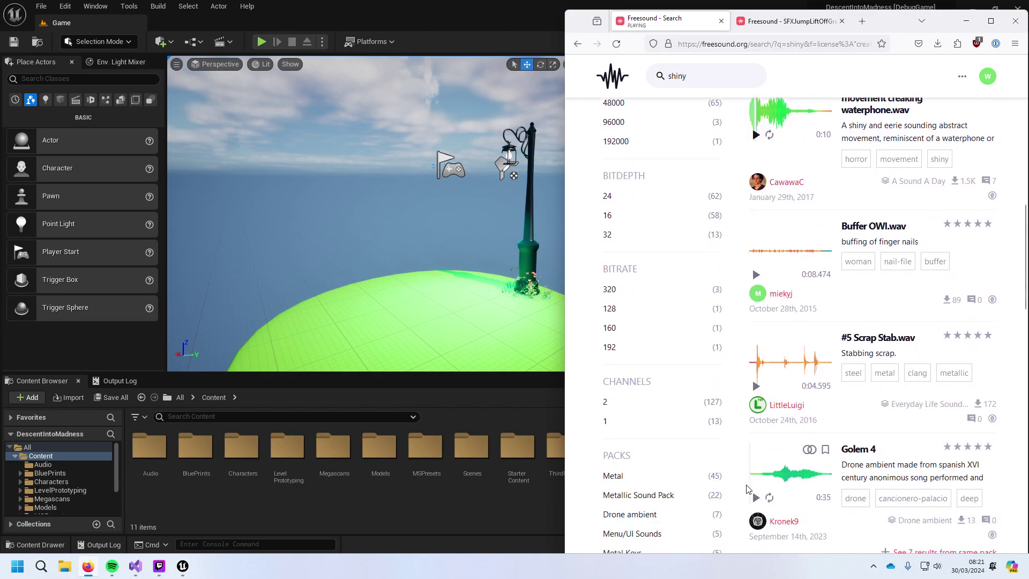
scroll(716, 460, "down", 3)
left_click(756, 333)
left_click(757, 466)
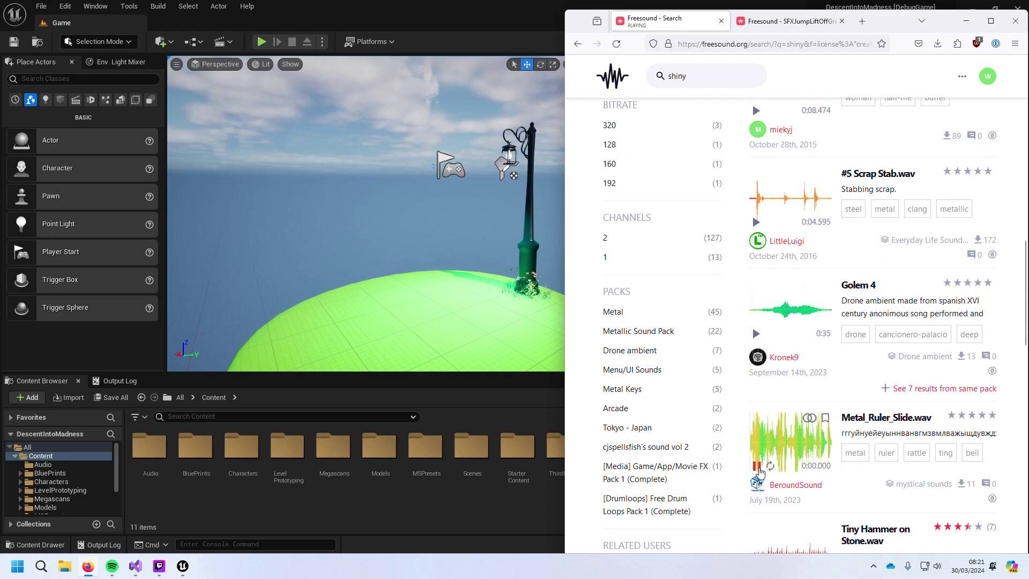
scroll(761, 472, "down", 4)
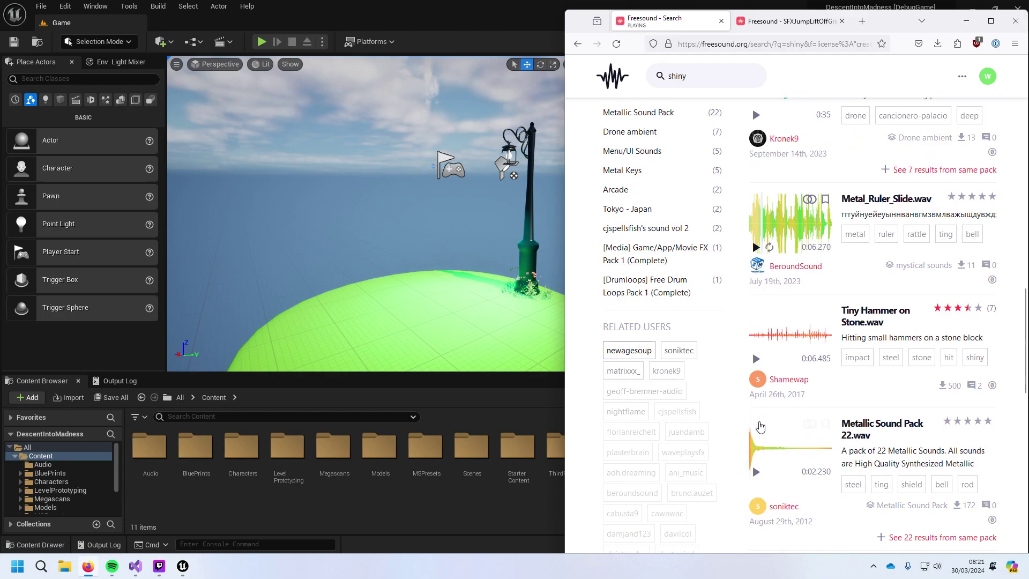
left_click(757, 359)
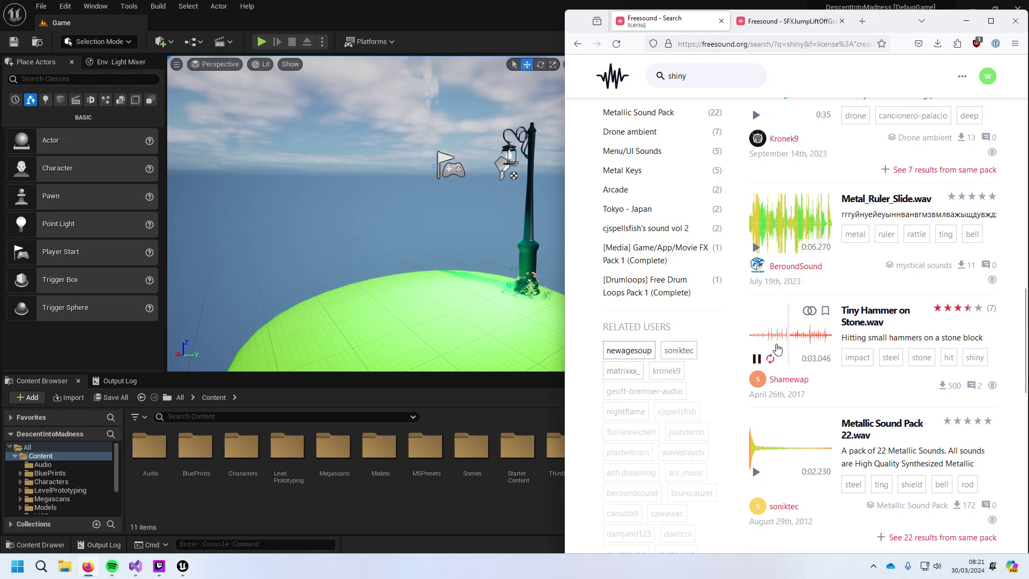
Step: Download Tiny Hammer on Stone.wav from its sound page and return to the "shiny" results
left_click(879, 316)
left_click(940, 353)
left_click(578, 43)
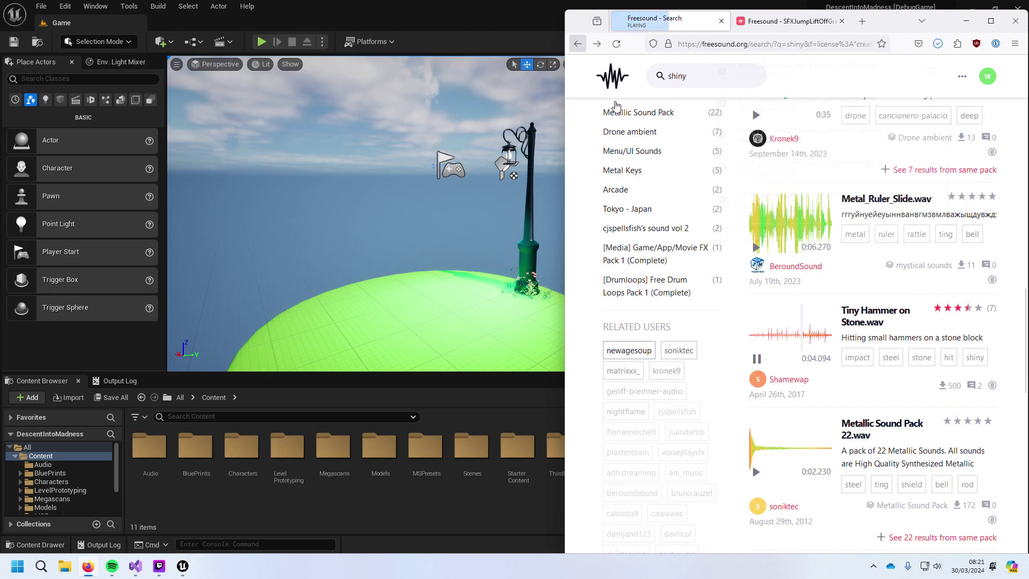
Step: Preview Metallic Sound Pack 22.wav, tubos de metal 1.wav and Key Sounds, and look through the rest of the page
scroll(804, 343, "down", 3)
left_click(757, 309)
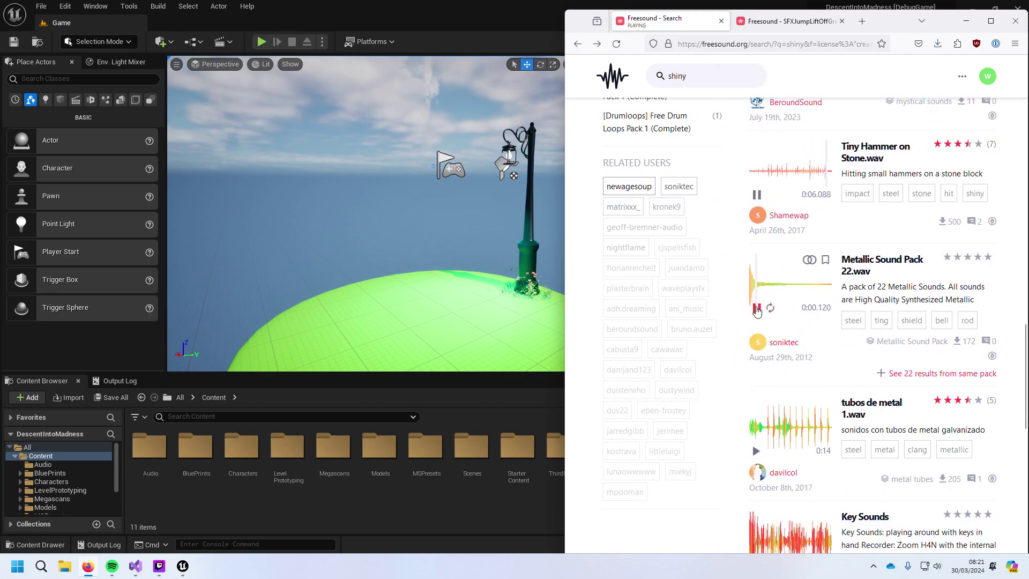
left_click(757, 452)
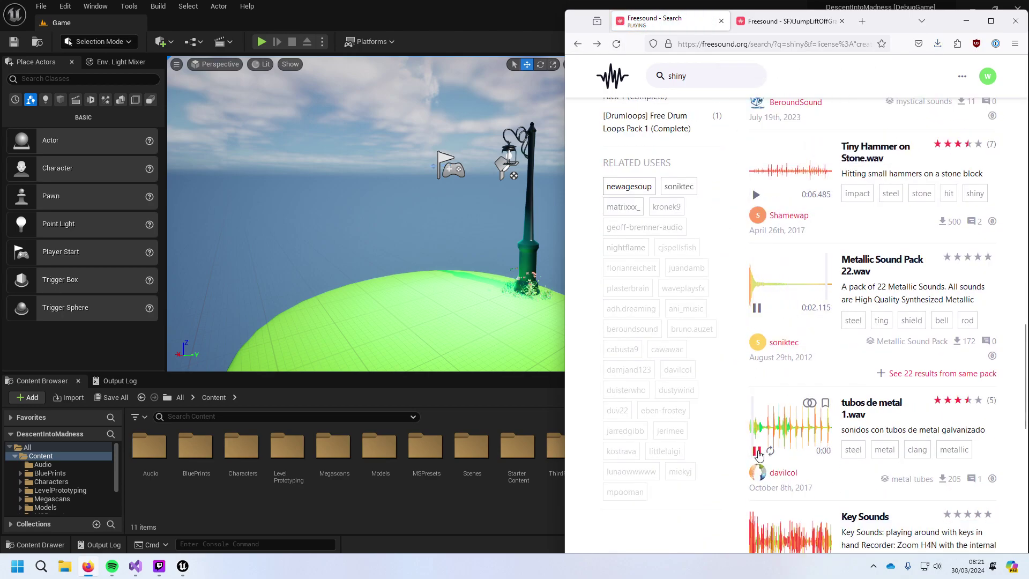
scroll(753, 440, "down", 2)
left_click(758, 457)
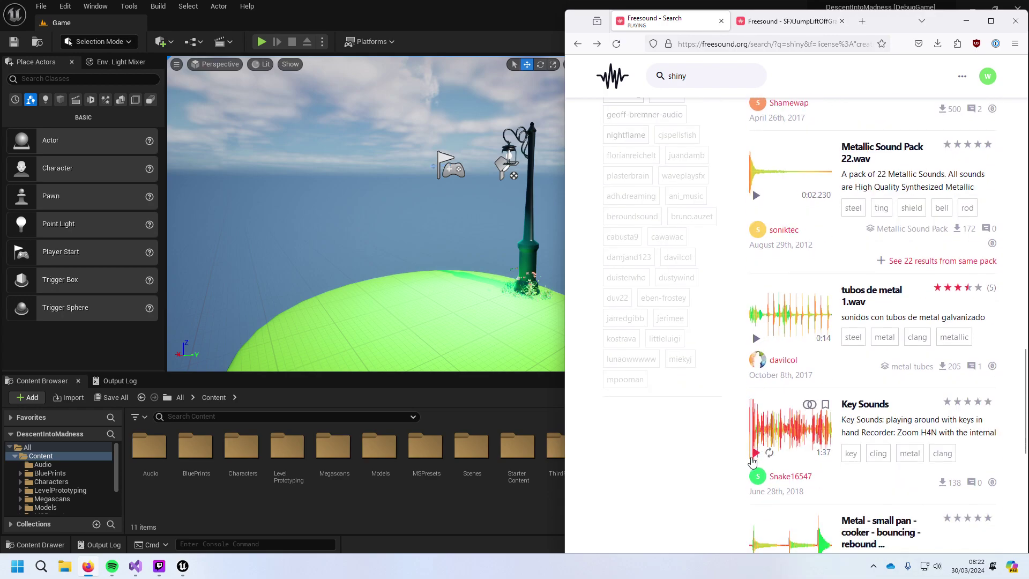
scroll(753, 460, "down", 5)
scroll(756, 442, "down", 2)
Step: Open the second page of "shiny" results and preview Titan Metal.mp3 and Dreamy Piano Atmosphere
left_click(915, 444)
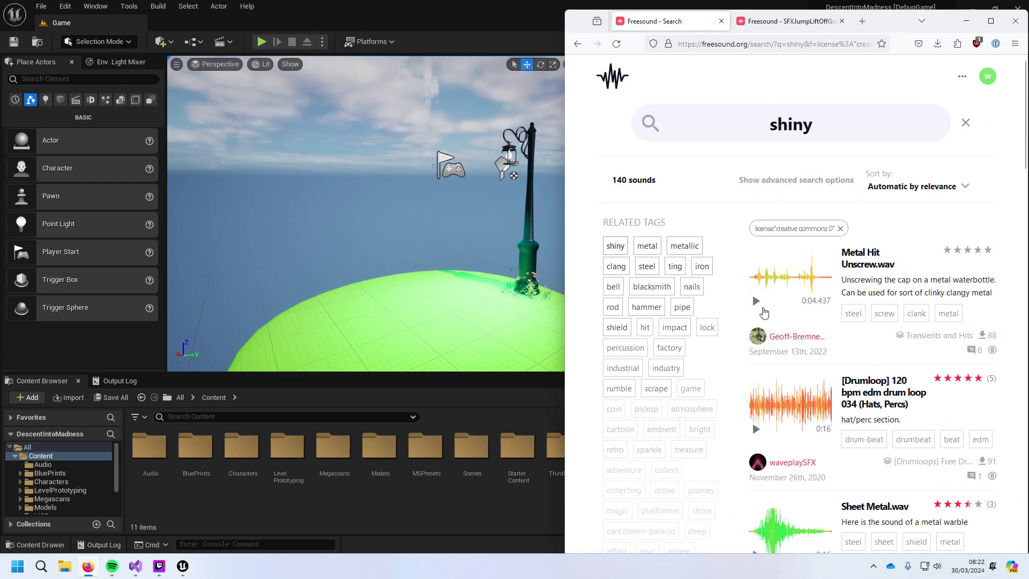
scroll(761, 313, "down", 6)
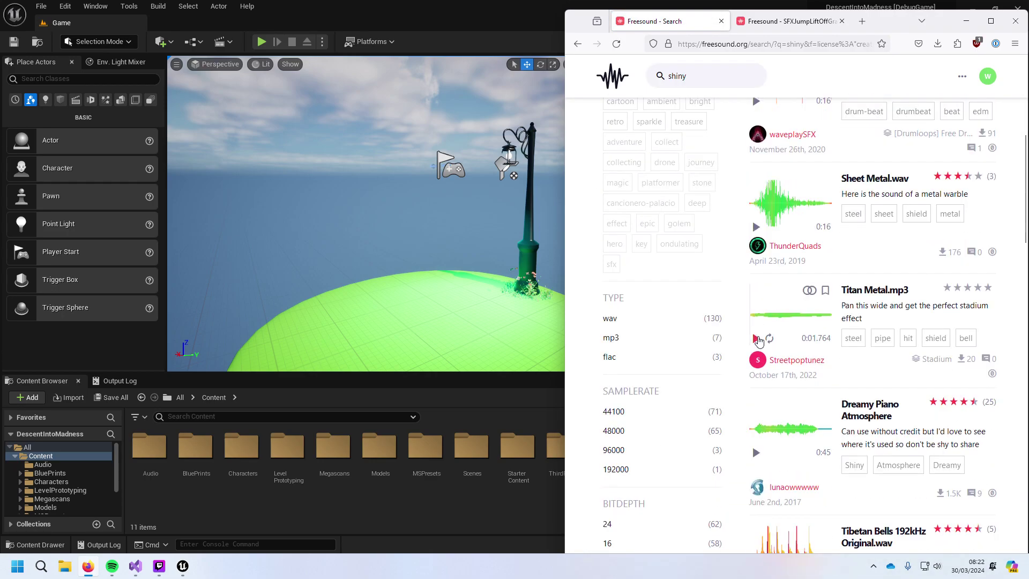
left_click(756, 339)
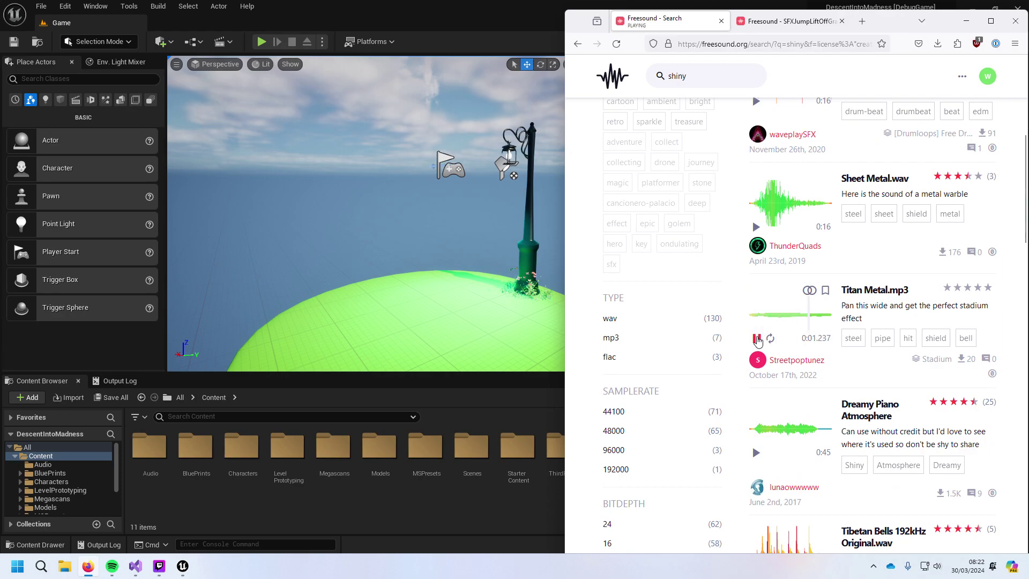
left_click(756, 452)
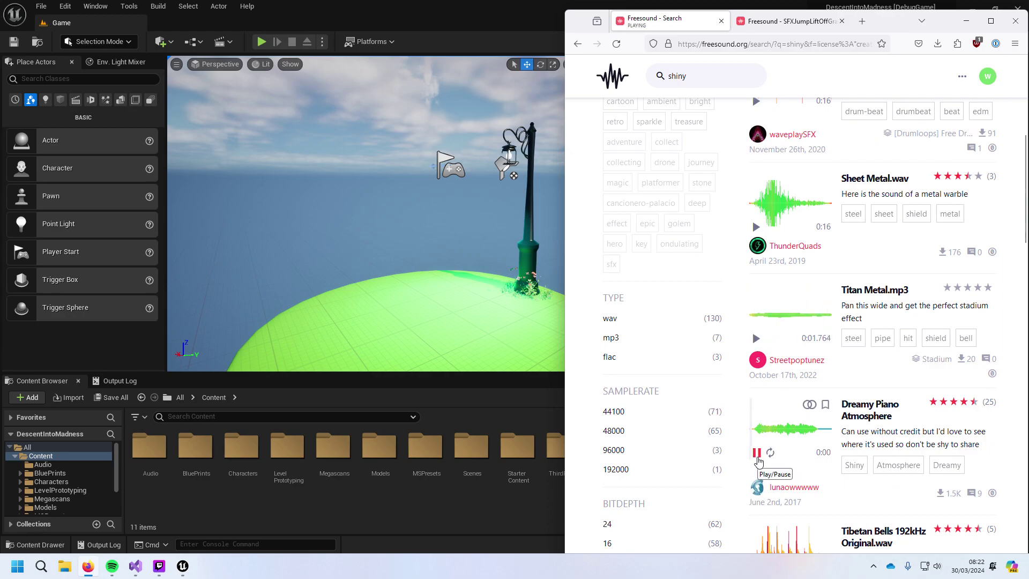
scroll(758, 459, "down", 7)
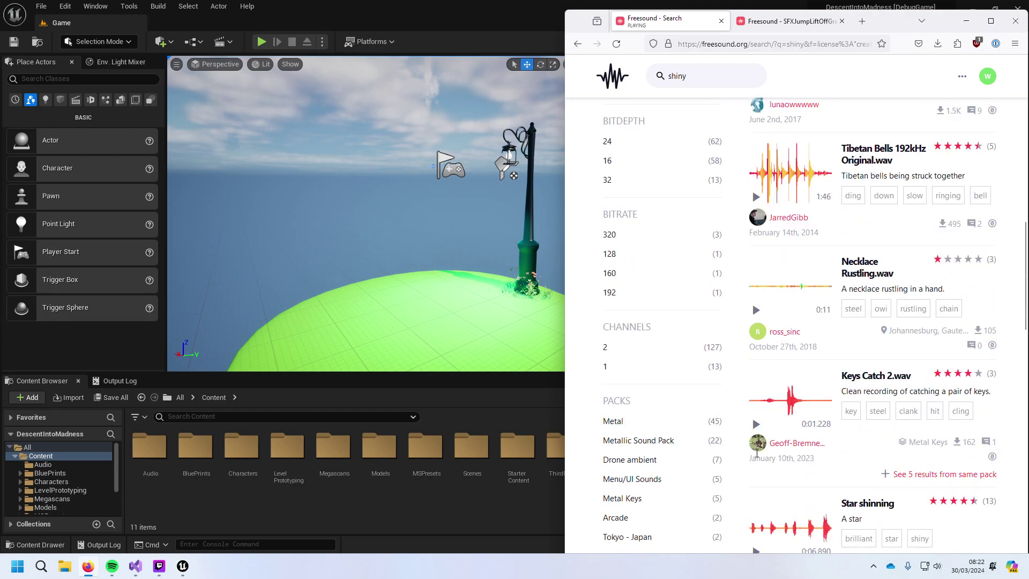
Step: Preview Star shinning and Shimmer, and open the Star shinning page in a separate tab while staying on the results
scroll(756, 443, "down", 3)
left_click(756, 389)
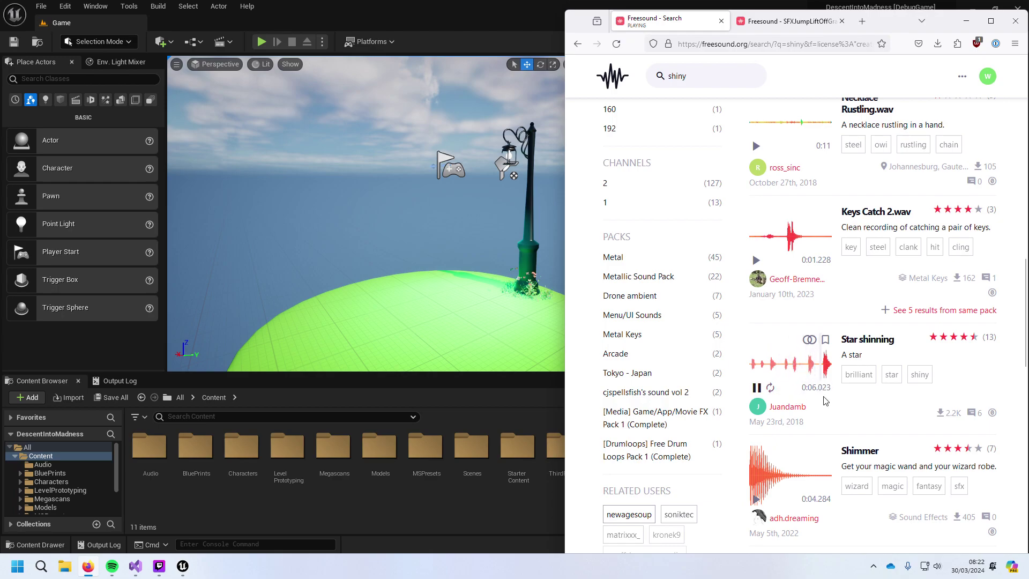
left_click(756, 500)
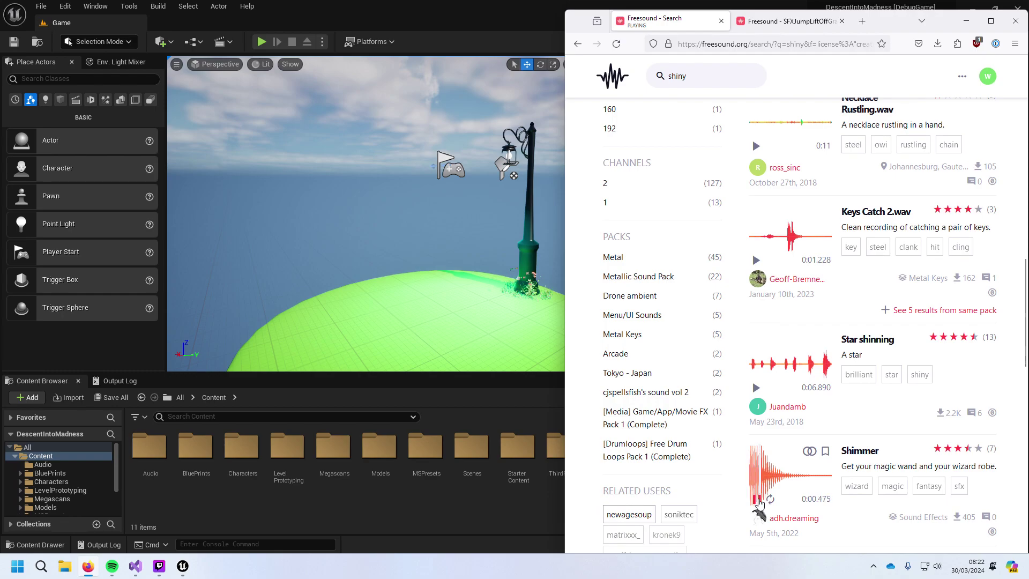
left_click_drag(894, 339, 732, 21)
left_click(665, 21)
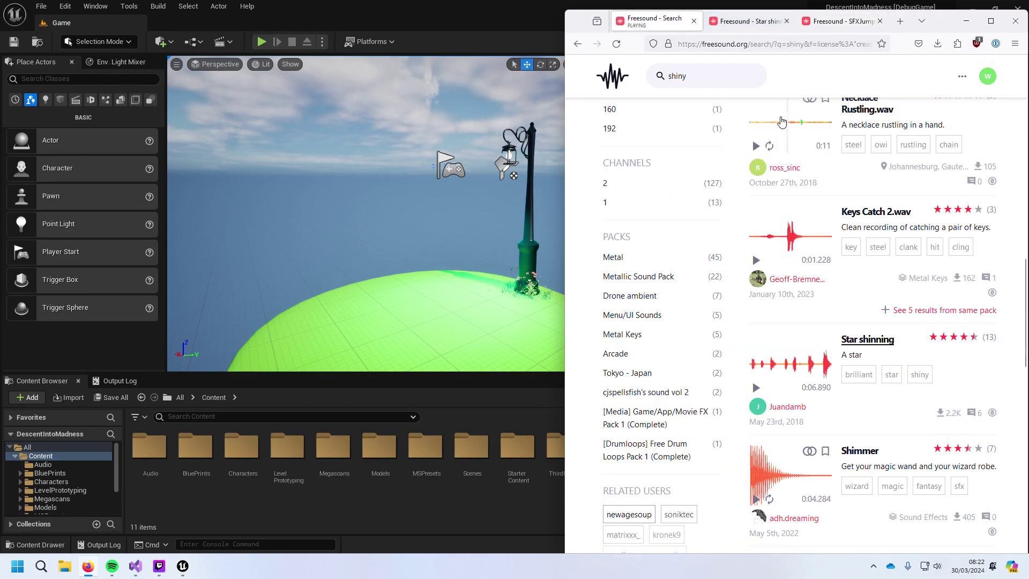
Step: Preview Menu FX 01, Stereo Harmony Bells and Retro, Coin 04.wav, and look through the rest of the second page
scroll(818, 358, "down", 5)
scroll(818, 358, "down", 3)
left_click(756, 174)
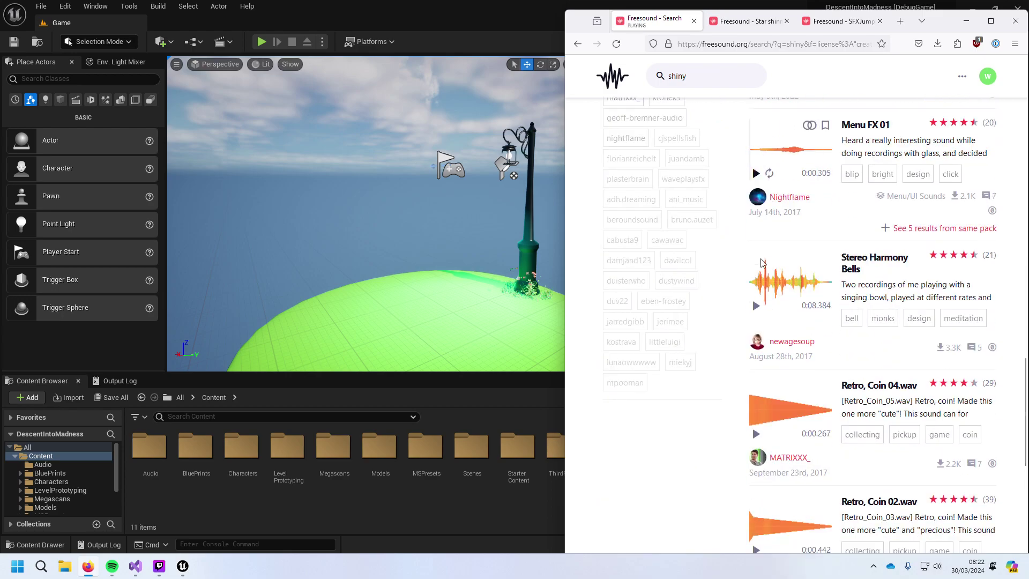
left_click(755, 435)
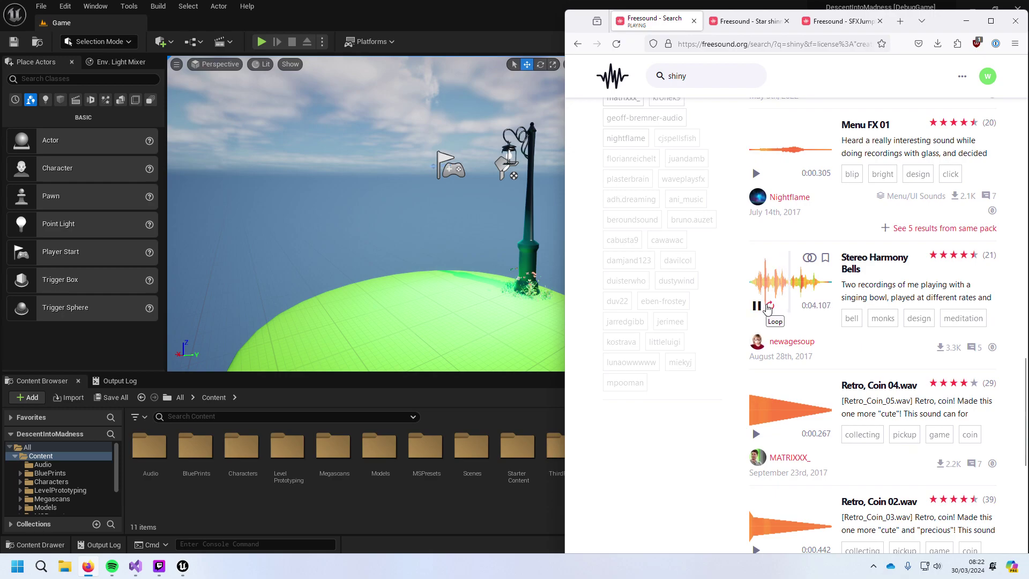
scroll(768, 309, "down", 5)
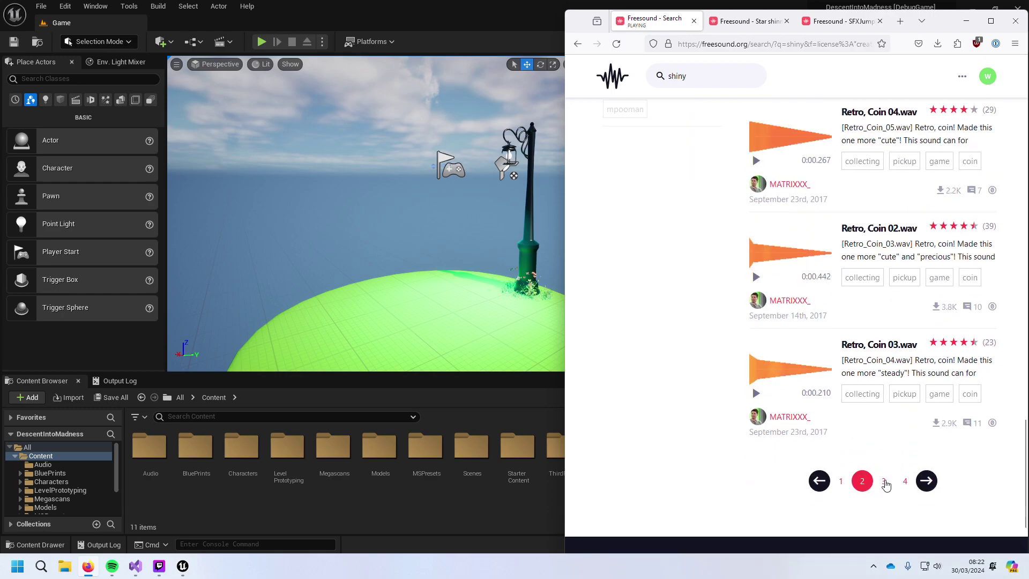
Step: Open the third page of "shiny" results and preview Shines.wav, Score 1 and distant falling glass/metal
left_click(884, 489)
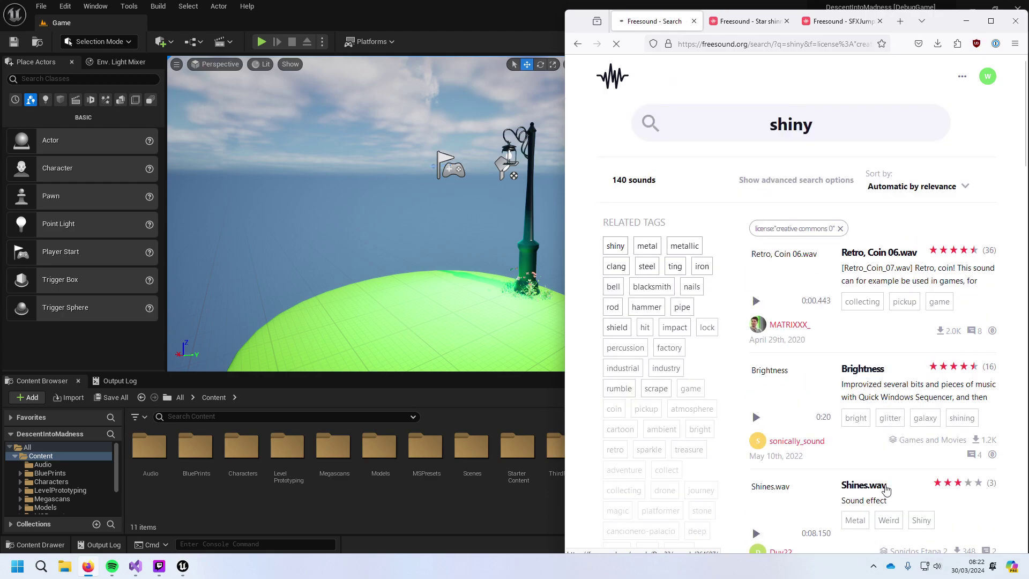
scroll(791, 412, "down", 2)
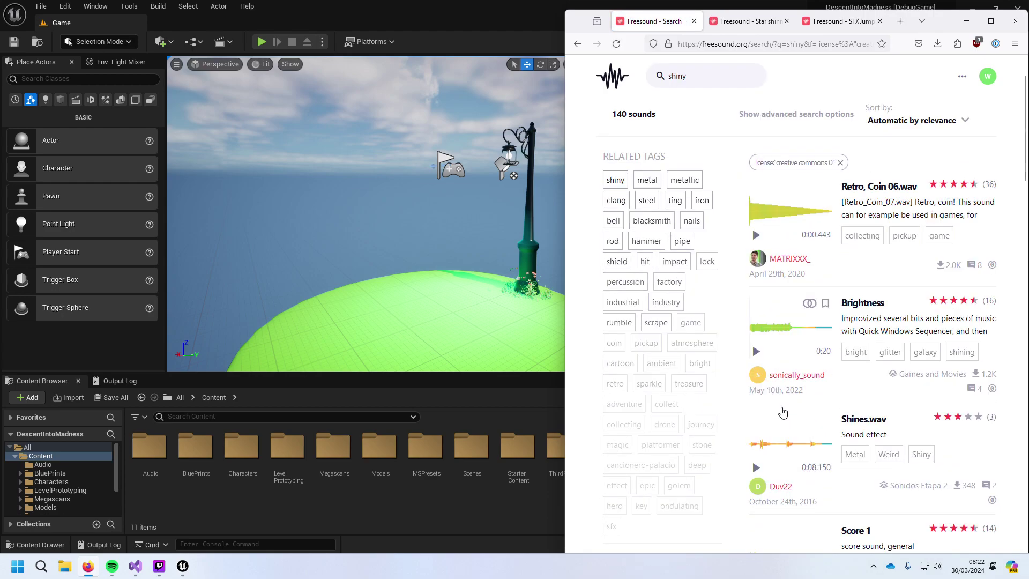
left_click(757, 480)
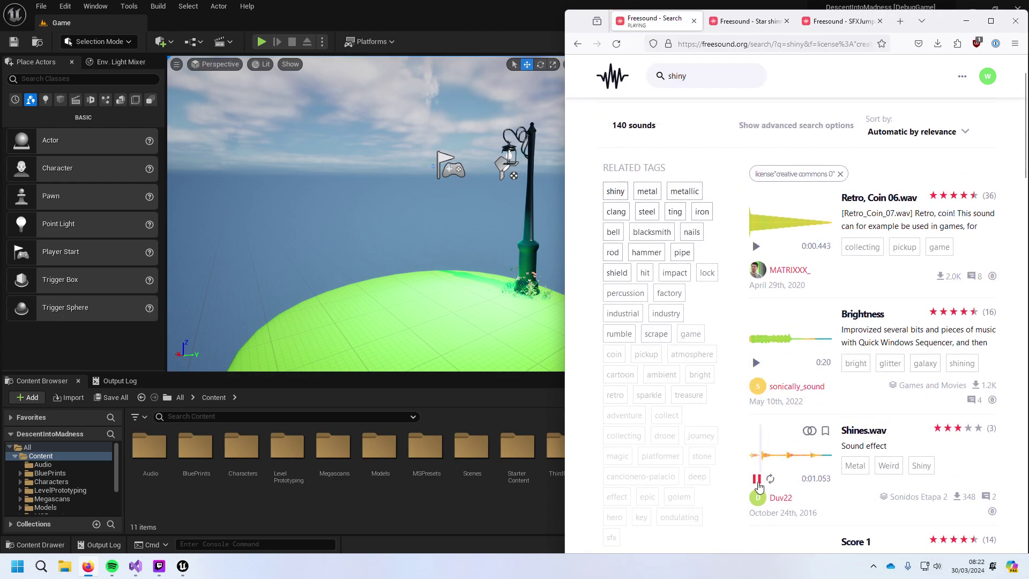
scroll(758, 487, "down", 2)
scroll(760, 485, "down", 2)
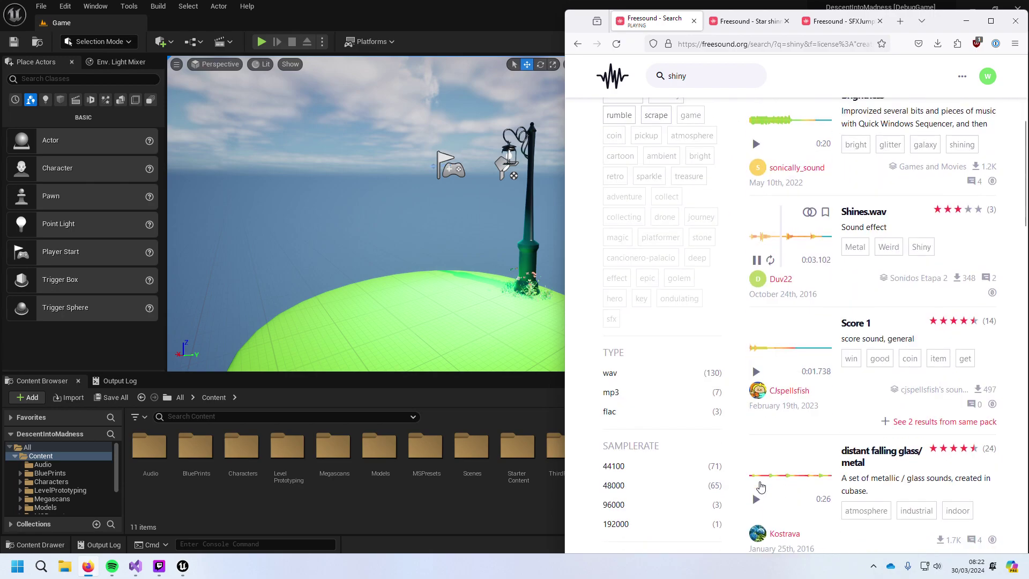
scroll(760, 488, "down", 2)
left_click(756, 262)
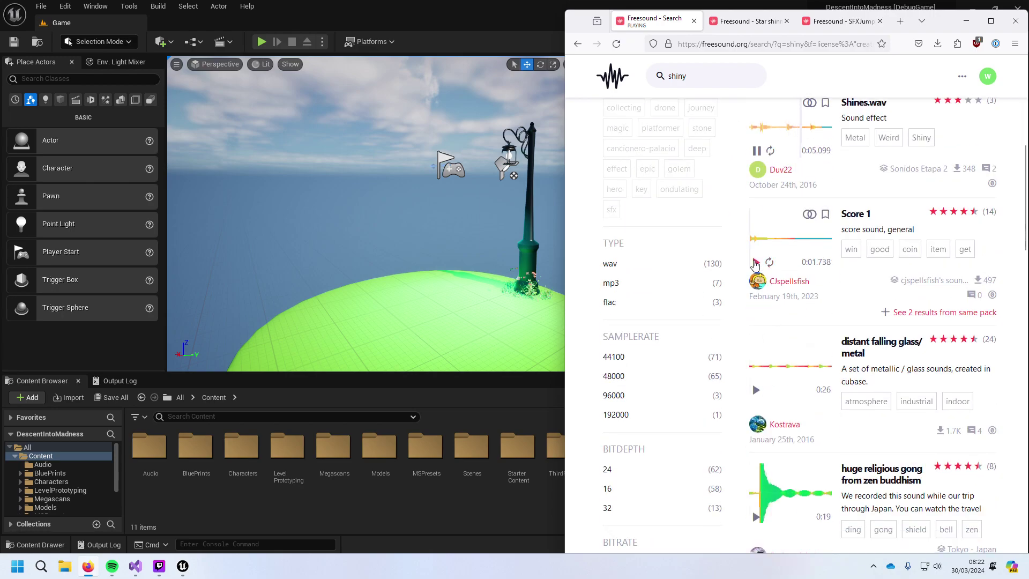
left_click(756, 389)
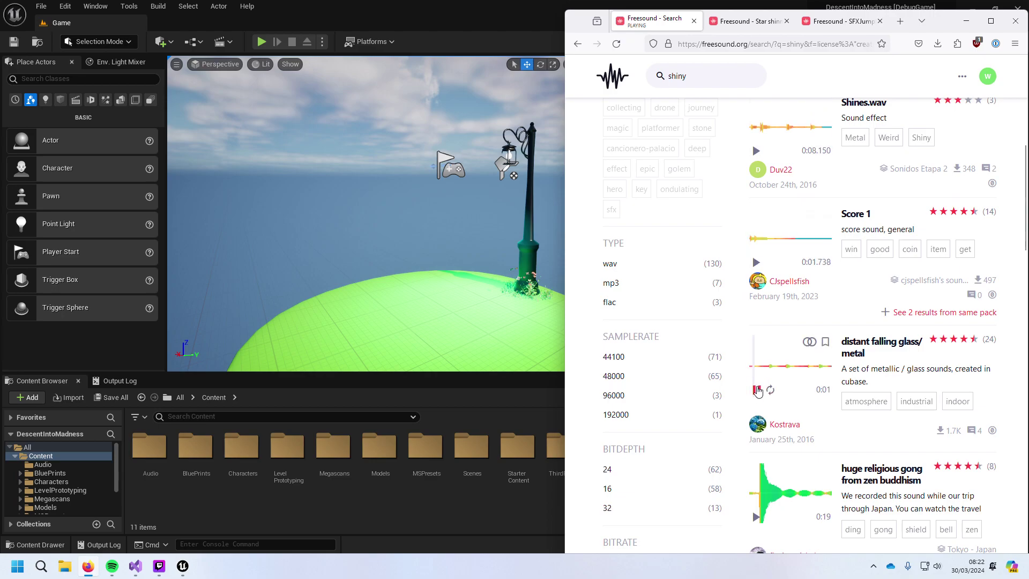
Step: Look through the rest of the third page and preview tinkerbell
scroll(761, 394, "down", 8)
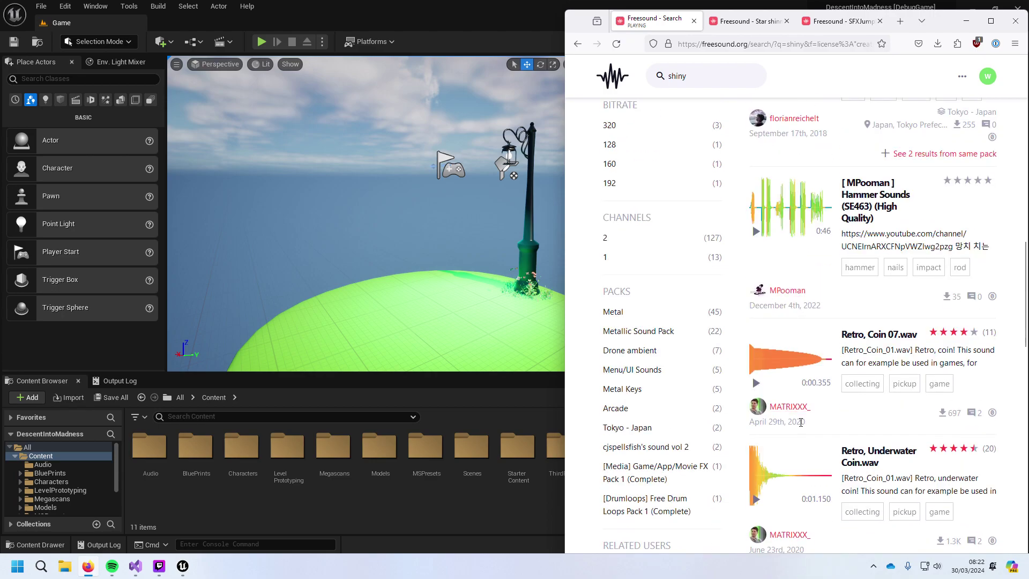
scroll(801, 420, "down", 6)
scroll(804, 427, "down", 4)
scroll(783, 429, "up", 2)
scroll(768, 429, "down", 2)
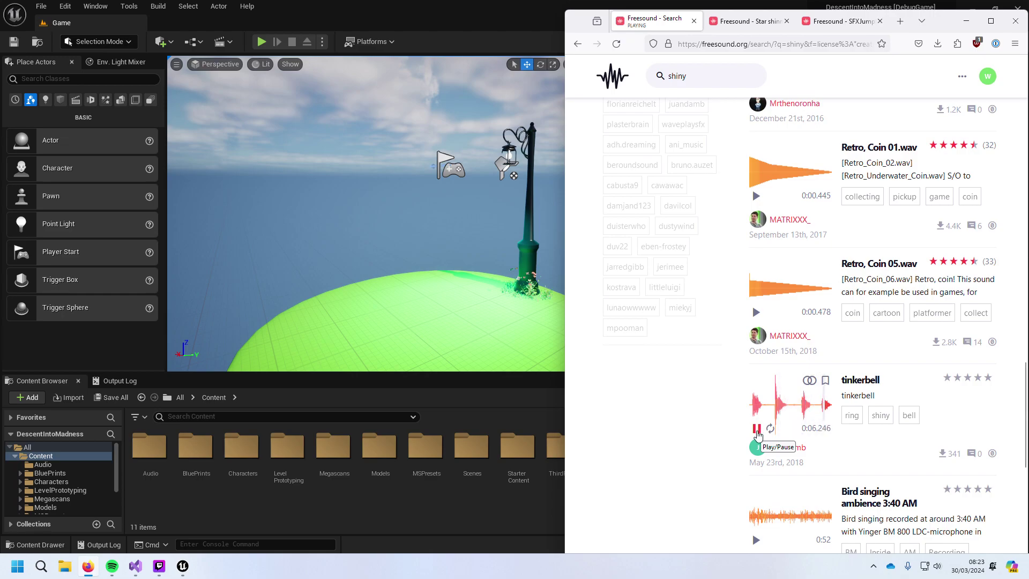
scroll(758, 435, "down", 6)
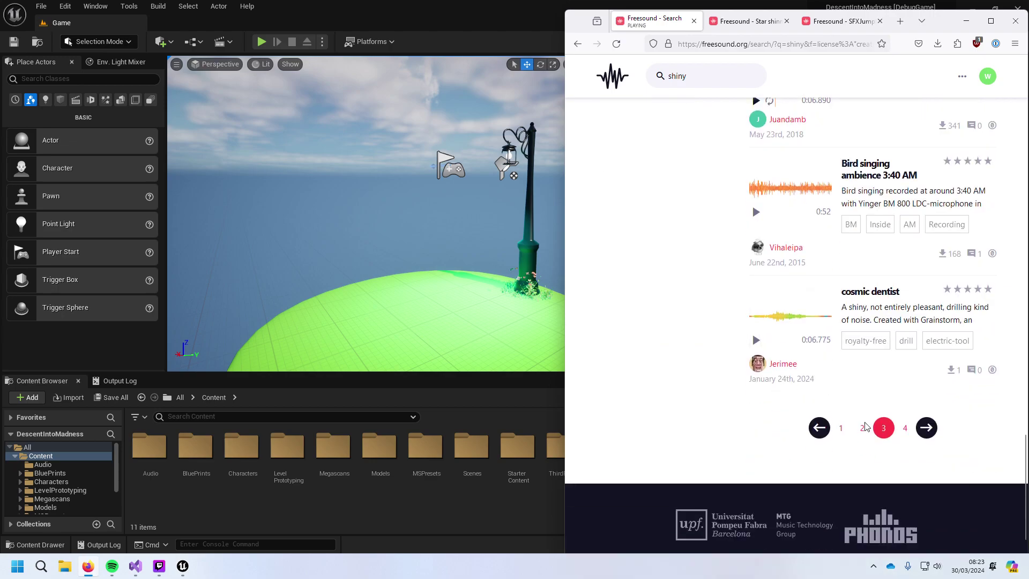
Step: Open the fourth page of "shiny" results and preview Quaero and Magic Whoosh
left_click(906, 429)
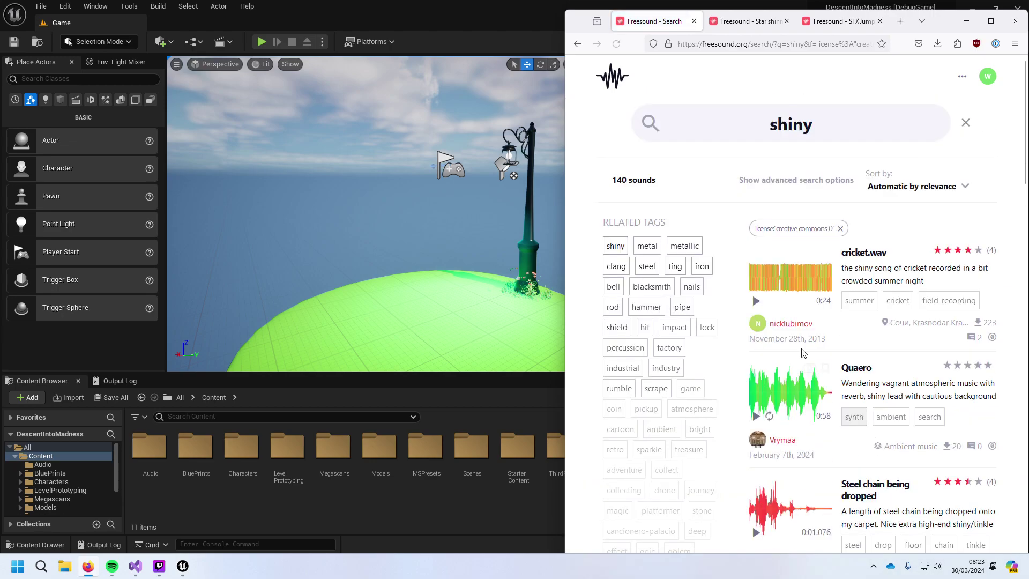
left_click(756, 416)
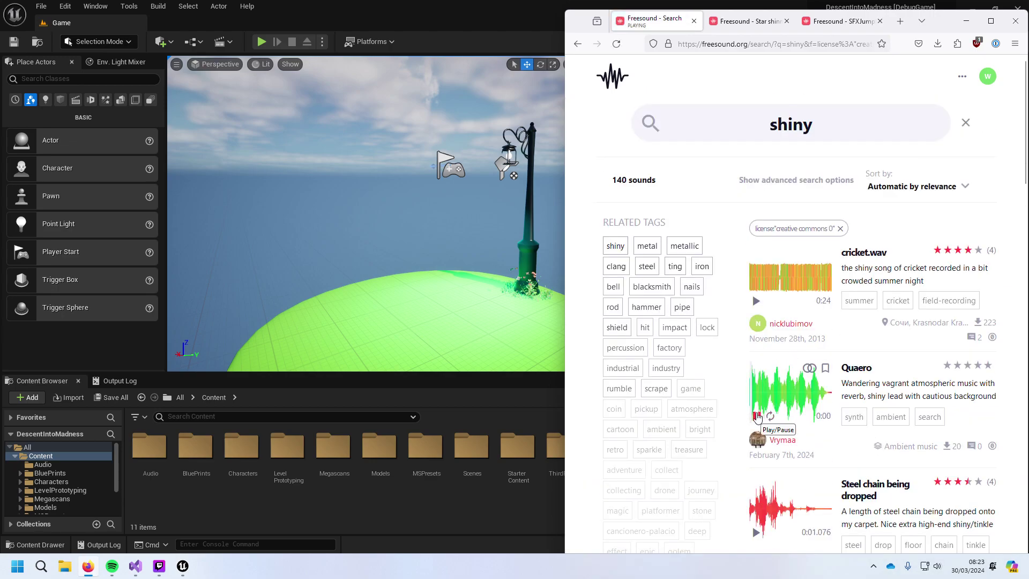
scroll(756, 422, "down", 8)
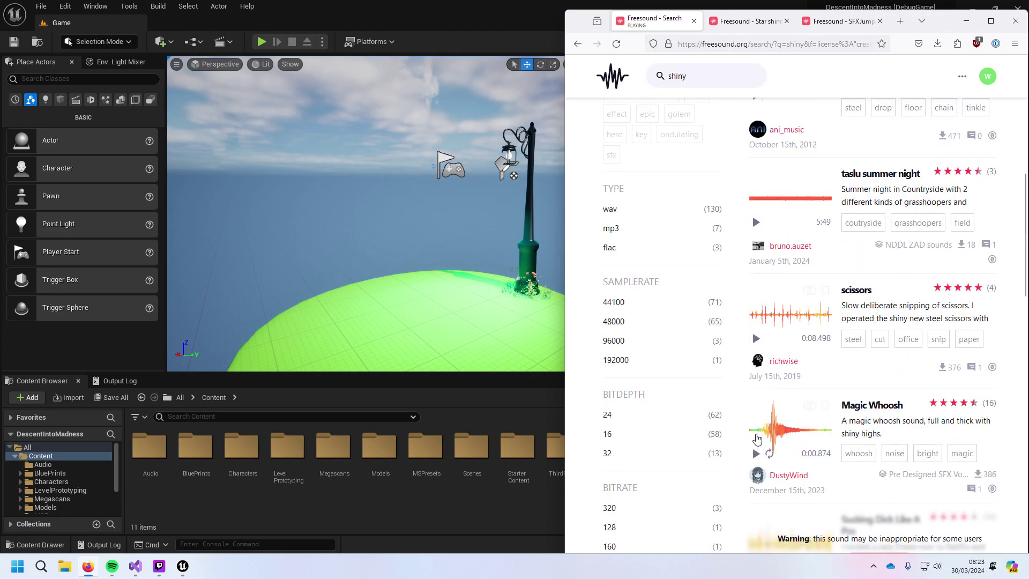
left_click(757, 453)
Step: Look through the remaining sounds on the fourth page and preview shiny water
scroll(759, 429, "down", 4)
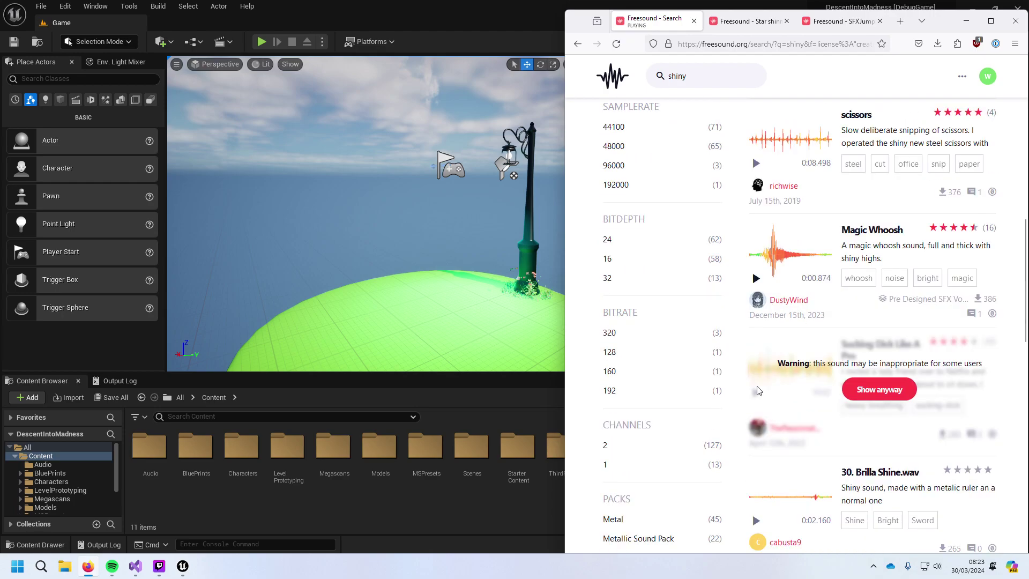
scroll(756, 388, "down", 7)
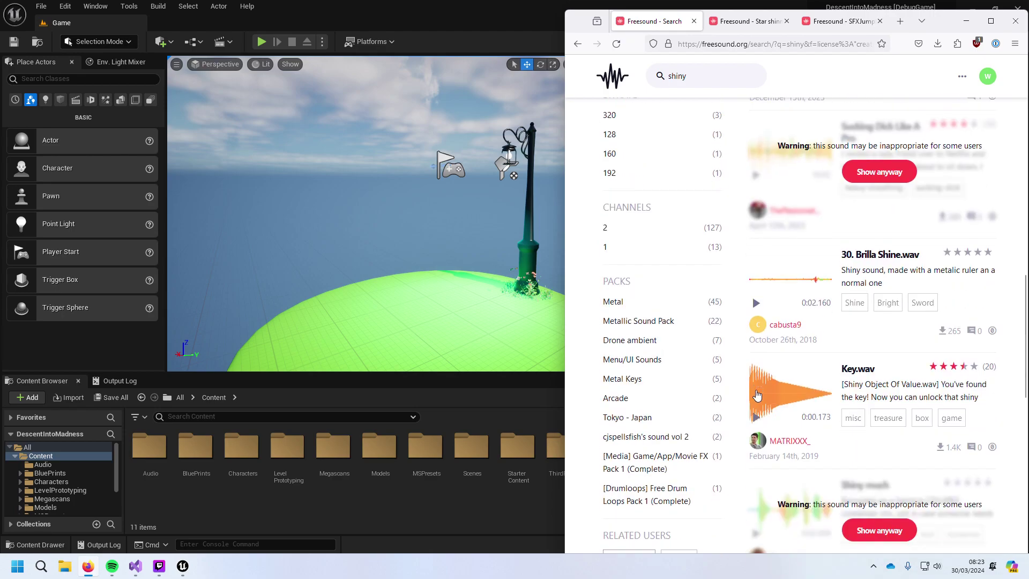
scroll(757, 395, "down", 7)
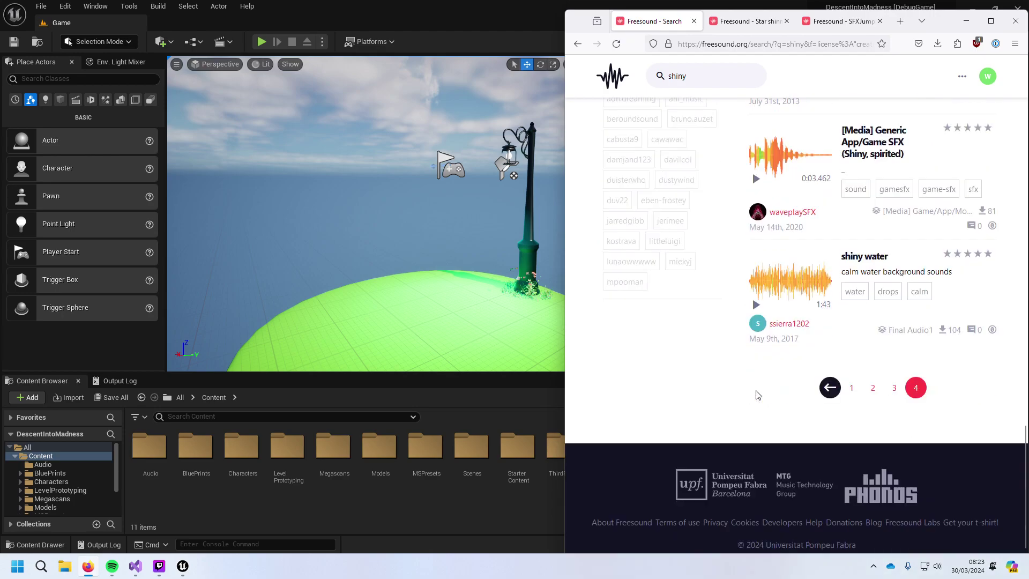
left_click(756, 295)
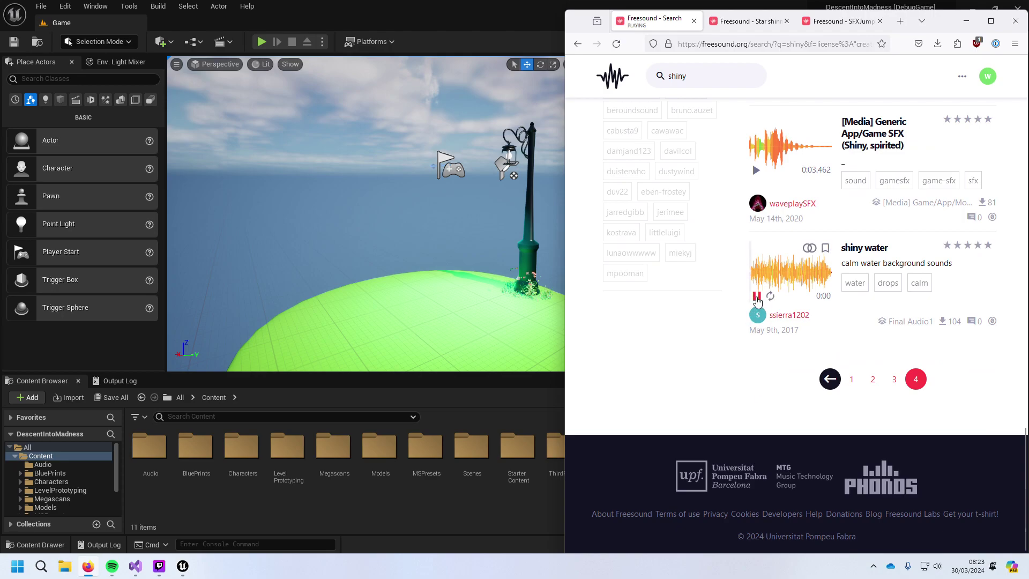
Step: Search the sound library for "shimmer"
scroll(756, 300, "up", 7)
left_click(710, 71)
key("ctrl+a")
type("shimmer")
key("Return")
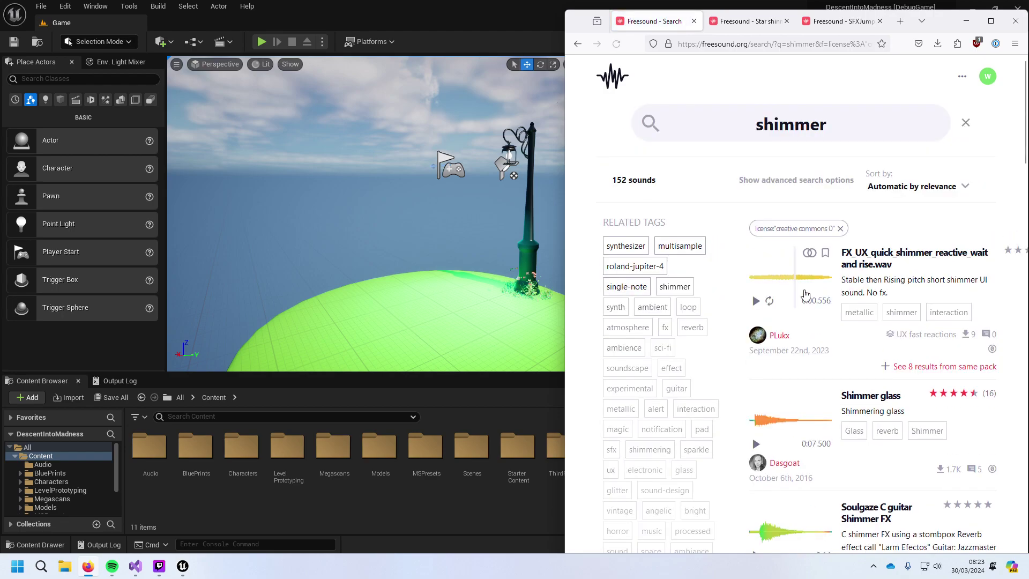
Step: Preview FX_UX_quick_shimmer_reactive_wait and rise.wav and Shimmer glass, stopping the glass sound partway
left_click(756, 301)
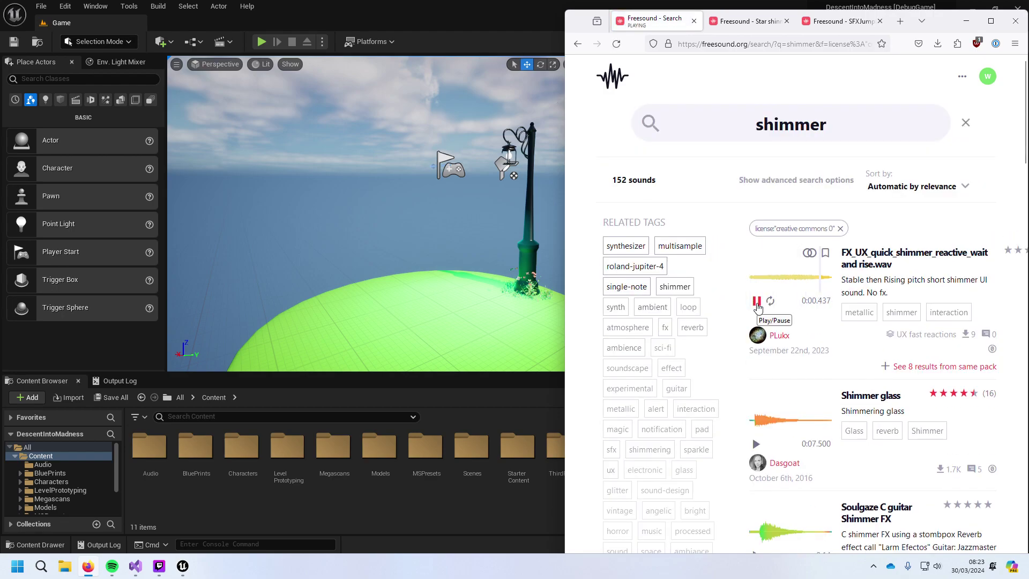
left_click(756, 444)
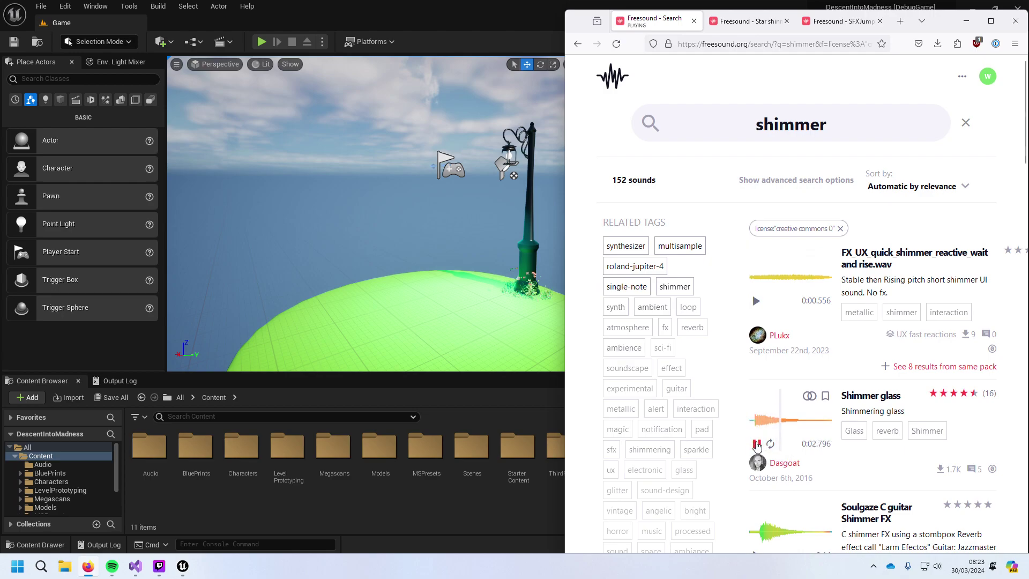
left_click(756, 444)
Step: Preview Soulgaze C guitar Shimmer FX and shimmer_synth_2.wav
scroll(757, 446, "down", 2)
left_click(756, 445)
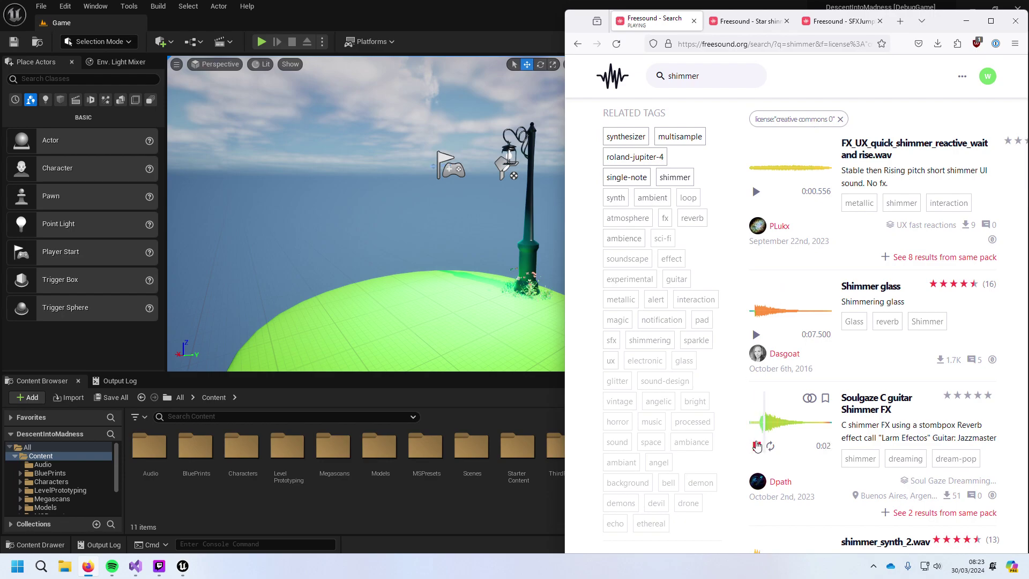
scroll(756, 429, "down", 4)
left_click(756, 371)
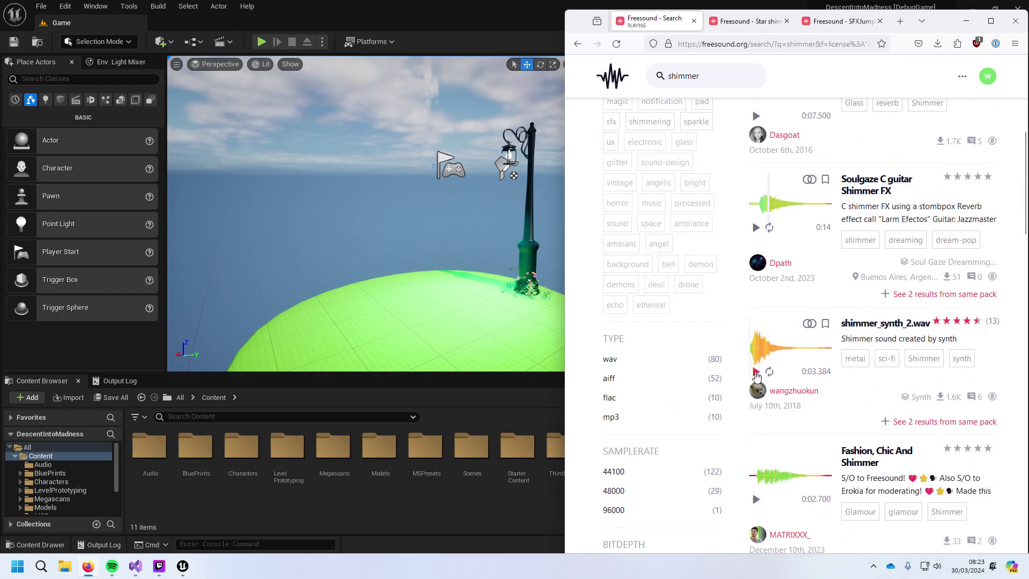
Step: Preview Shimmering Object 2.wav, download it from its sound page, and return to the "shimmer" results
scroll(751, 438, "down", 4)
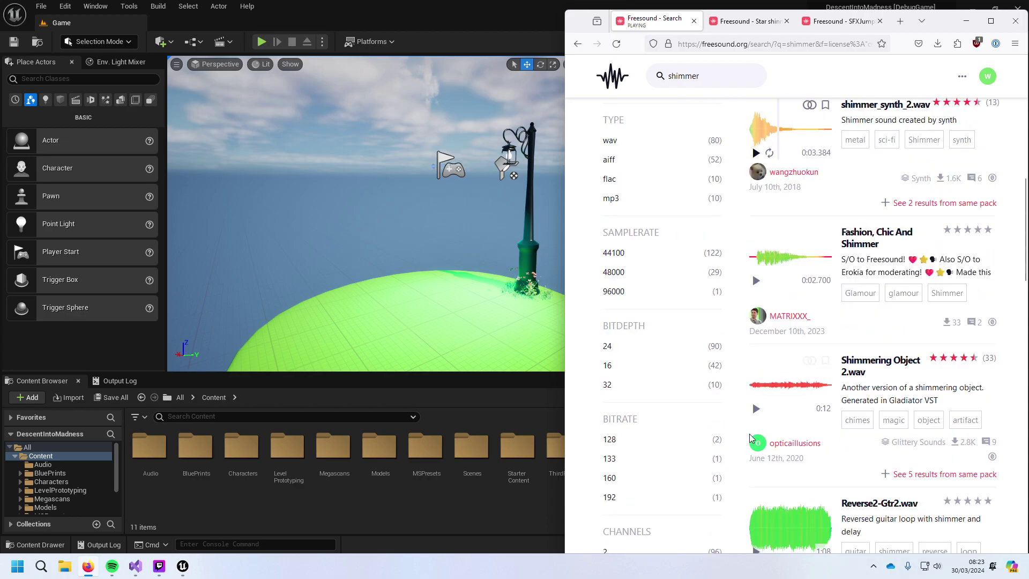
left_click(755, 410)
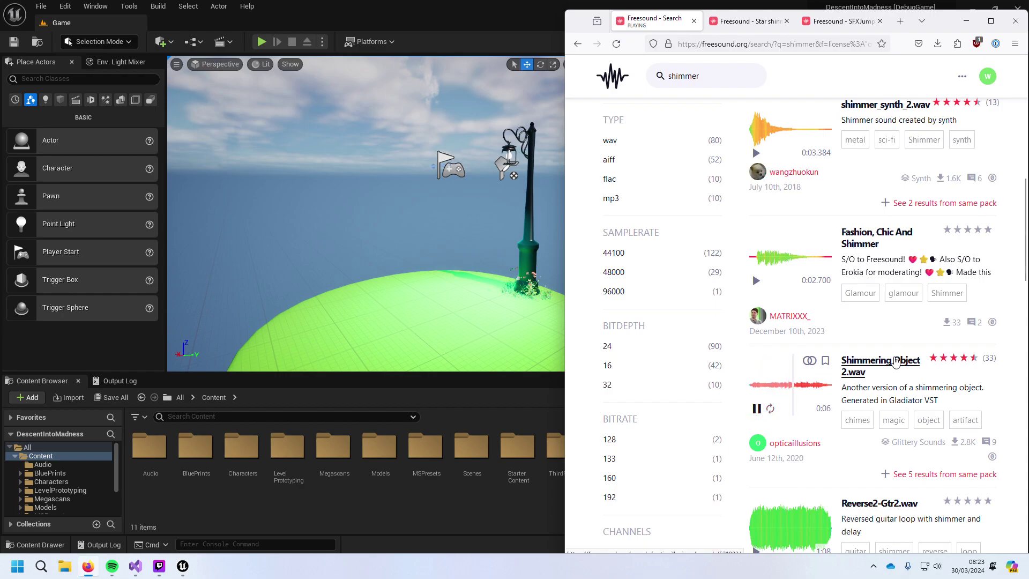
left_click(895, 362)
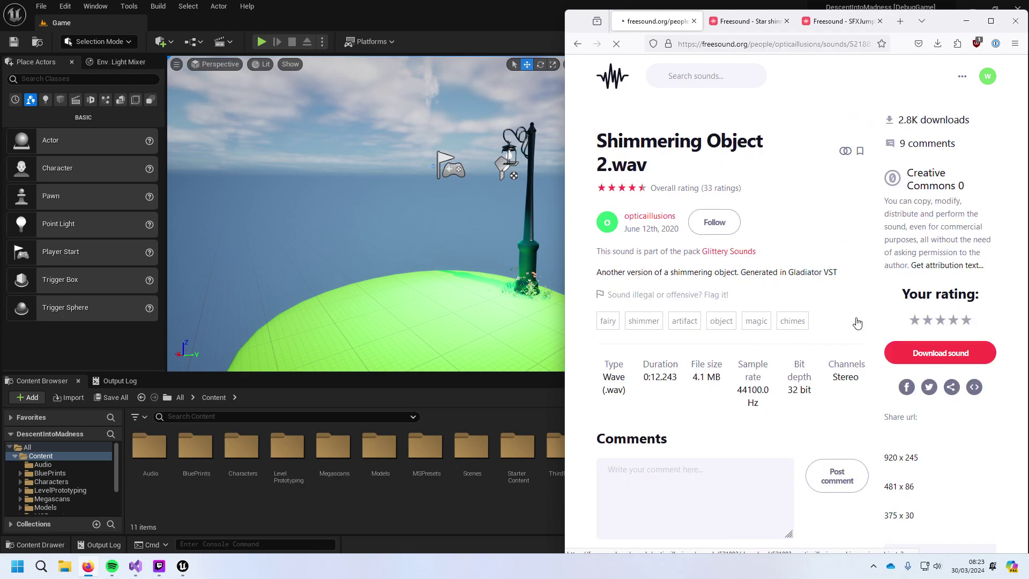
left_click(941, 354)
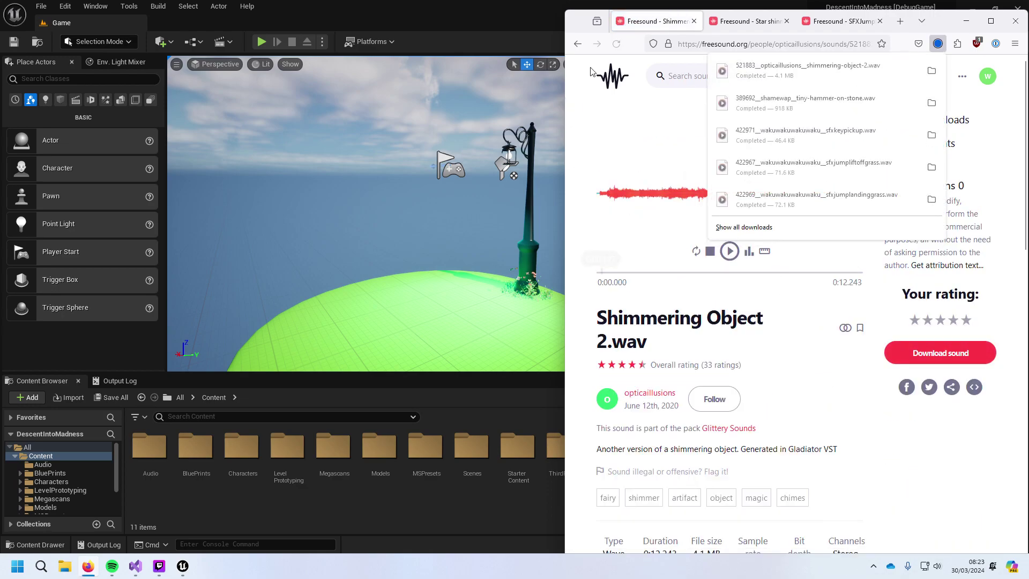
left_click(578, 43)
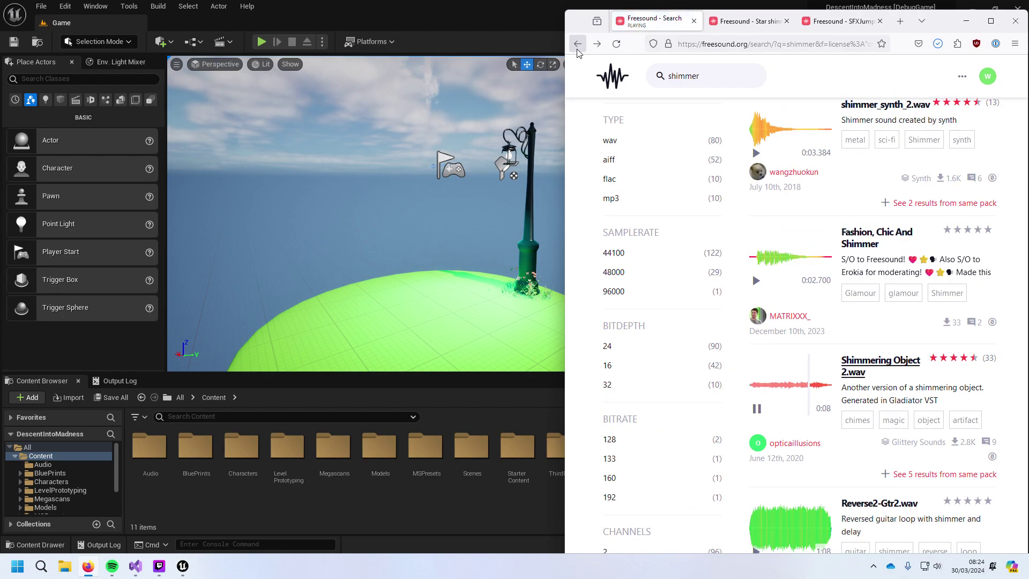
Step: Stop the current preview and search the sound library for "puff"
left_click(749, 410)
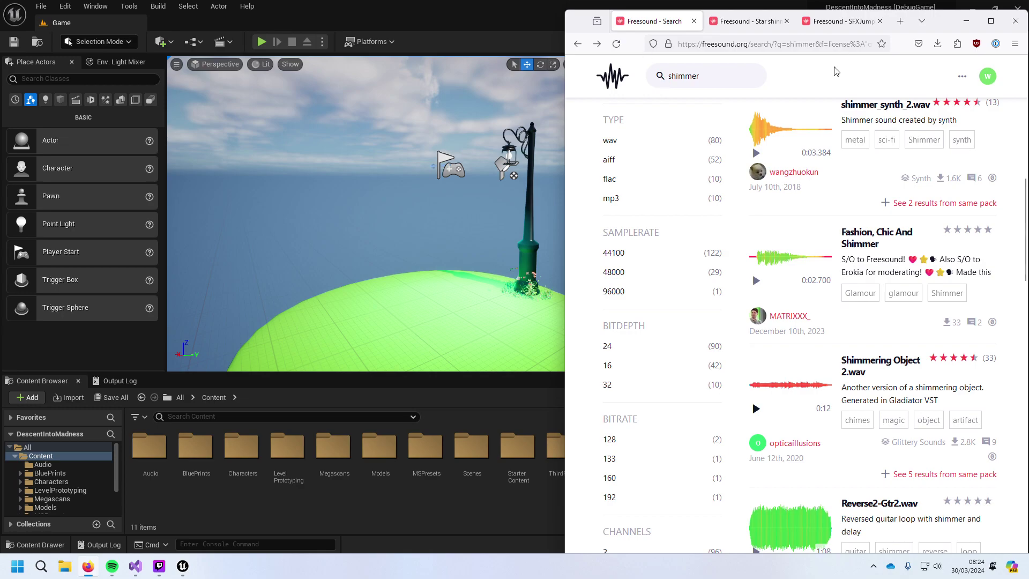
double_click(684, 76)
type("puff")
key("Return")
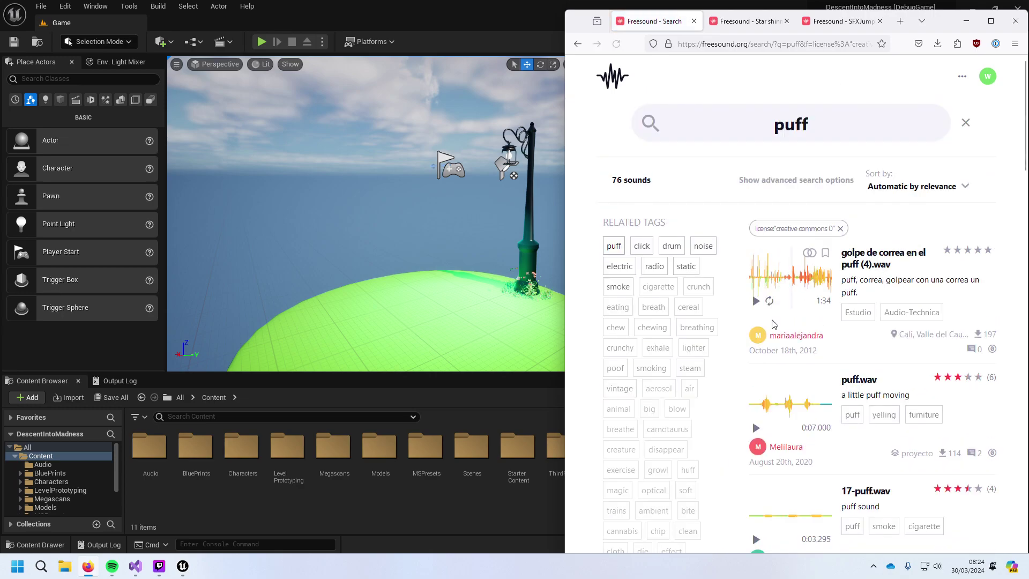
Step: Preview puff.wav, 17-puff.wav and PuffOfSmoke.wav
left_click(757, 427)
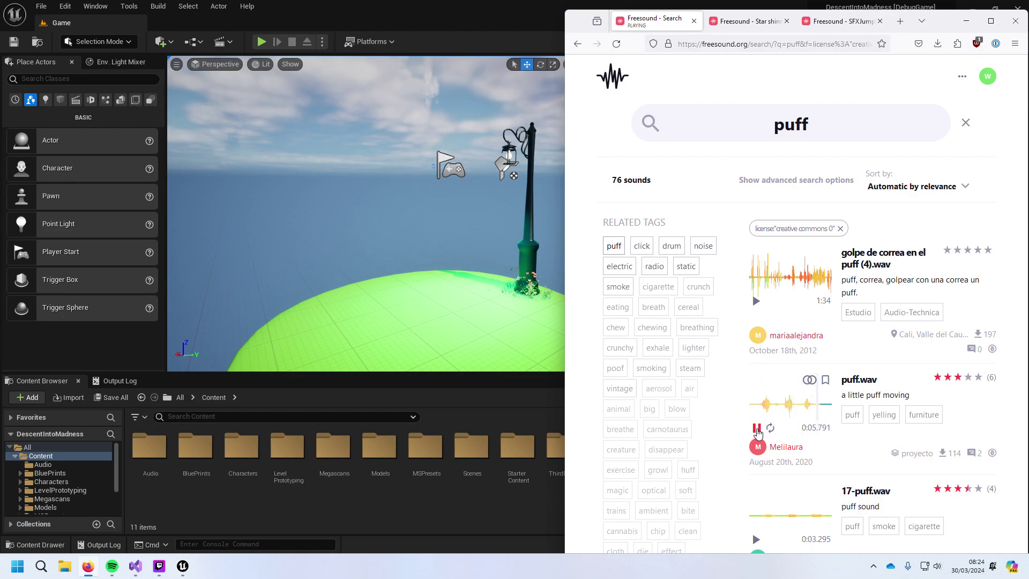
scroll(775, 446, "down", 3)
left_click(757, 373)
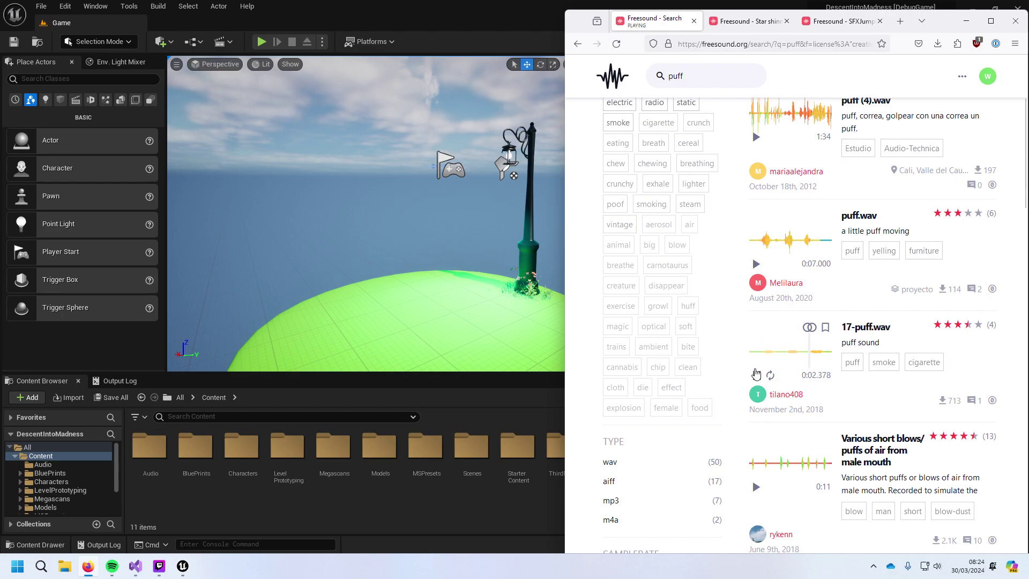
scroll(756, 373, "down", 3)
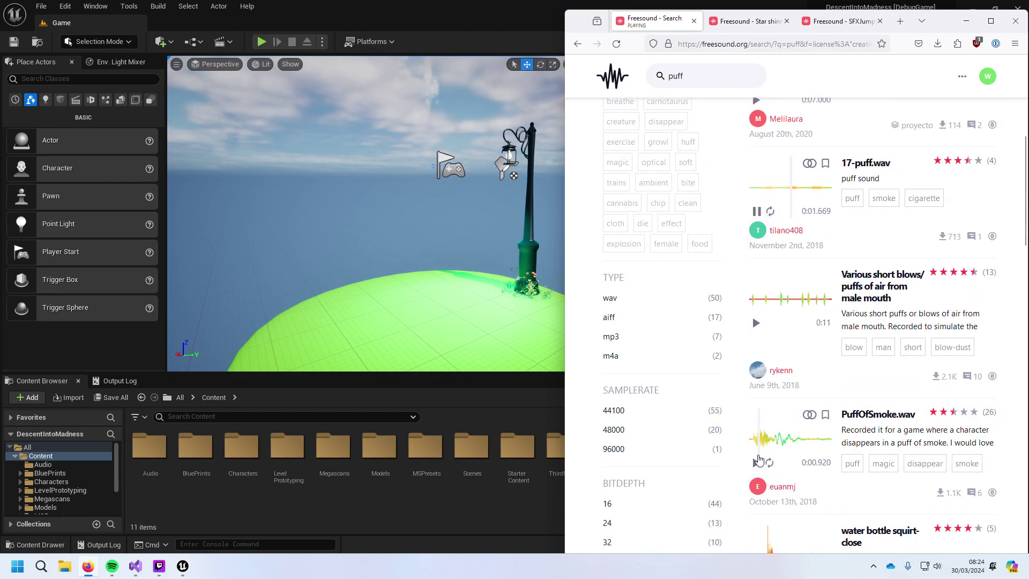
left_click(757, 464)
Step: Preview water bottle squirt-close and Puffy Chips Falling On Table.wav further down the "puff" results
scroll(759, 467, "down", 2)
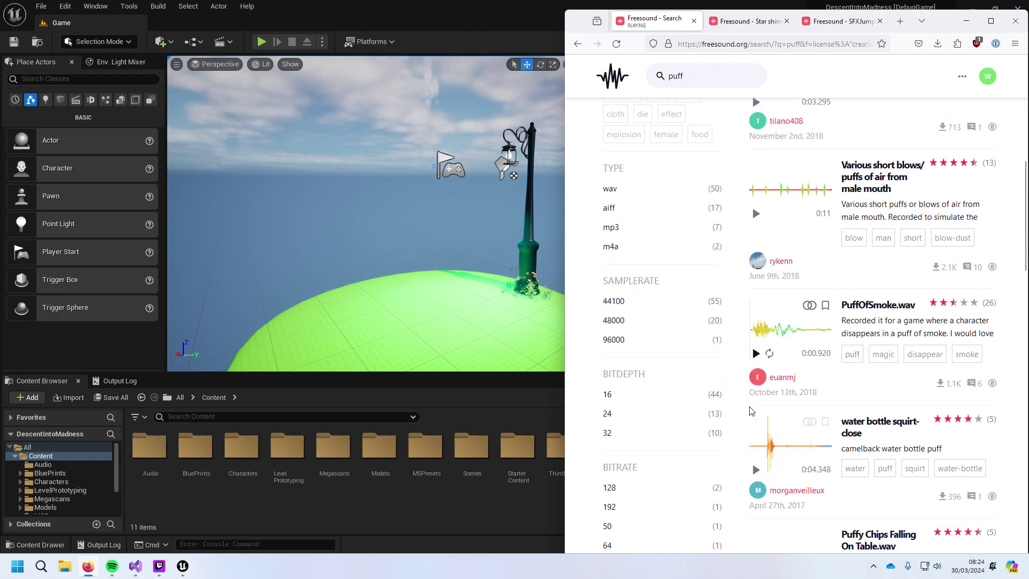
left_click(757, 470)
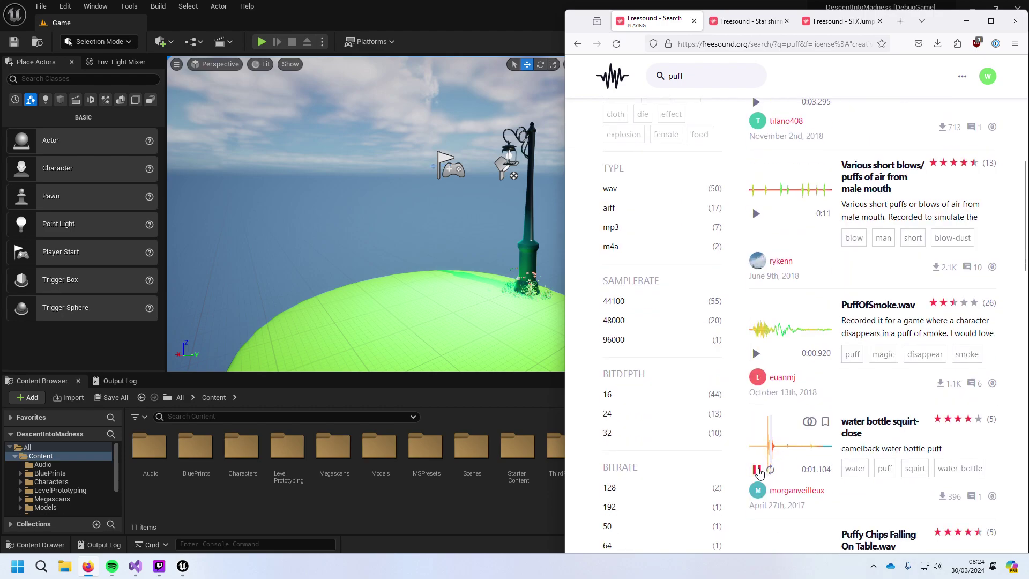
scroll(759, 470, "down", 3)
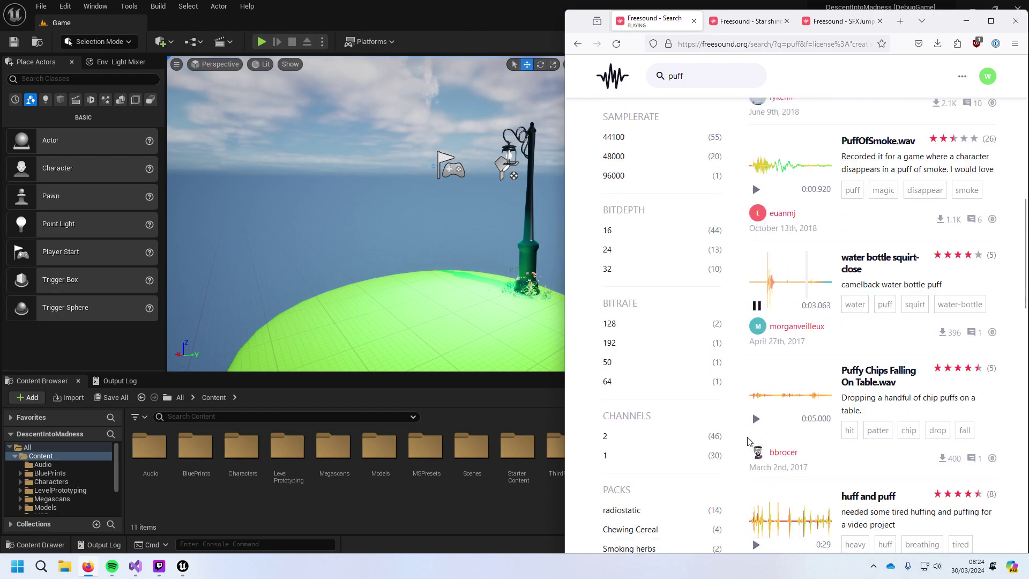
left_click(757, 418)
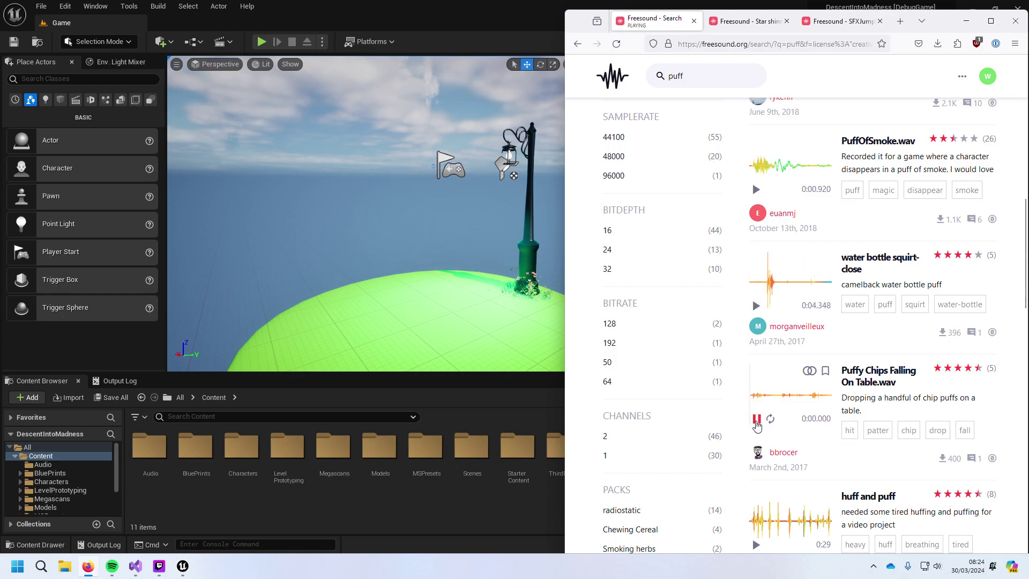
Step: Preview huff and puff, Inhaler Puff 170427_1464.wav and Puff blow 01.MP3 in the "puff" results
scroll(756, 408, "down", 3)
left_click(755, 381)
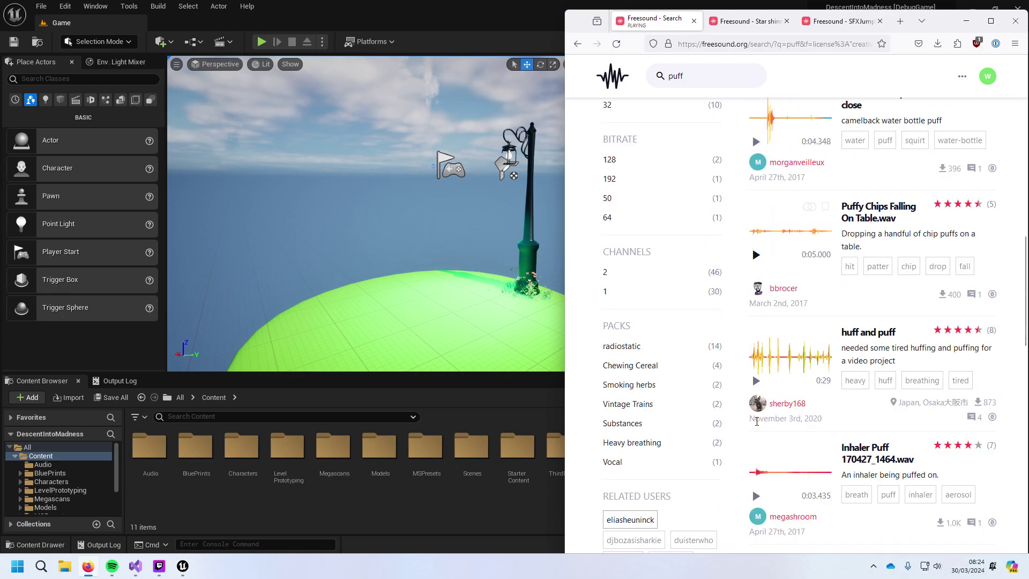
left_click(754, 381)
left_click(756, 495)
scroll(756, 493, "down", 3)
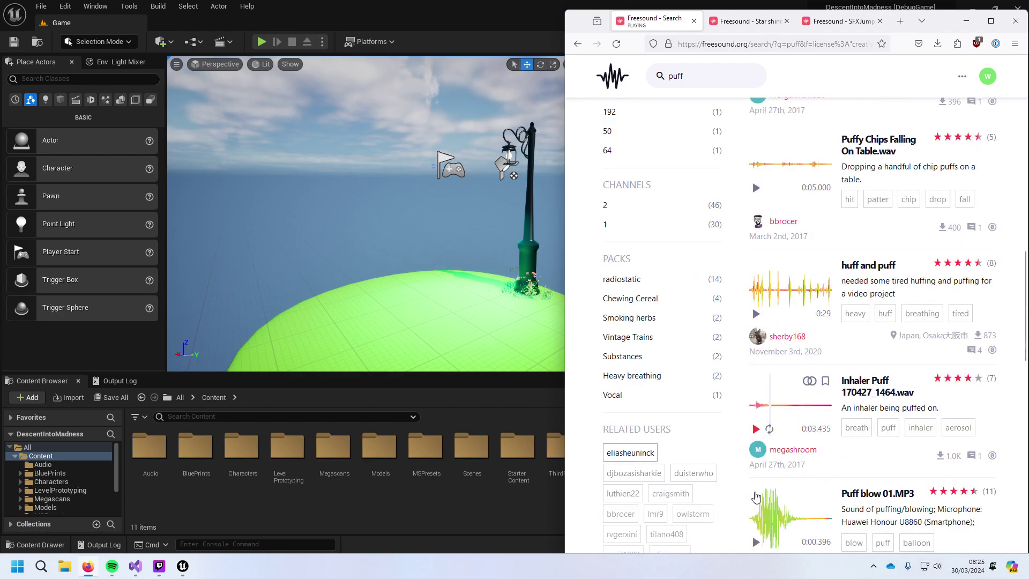
left_click(755, 447)
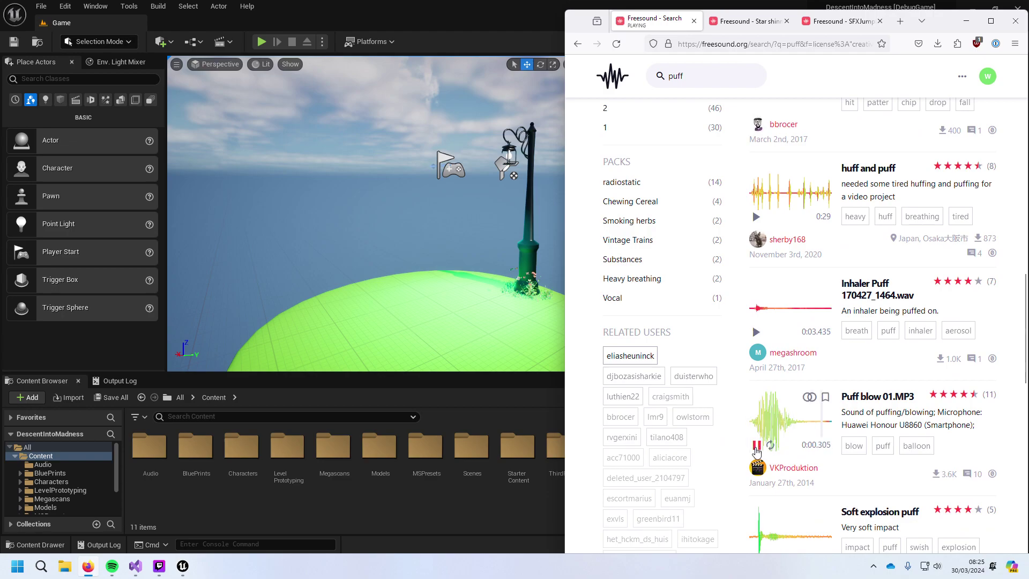
Step: Look through the remaining "puff" results below Soft explosion puff and preview a sound near the end of the list
scroll(756, 448, "down", 3)
scroll(750, 460, "down", 5)
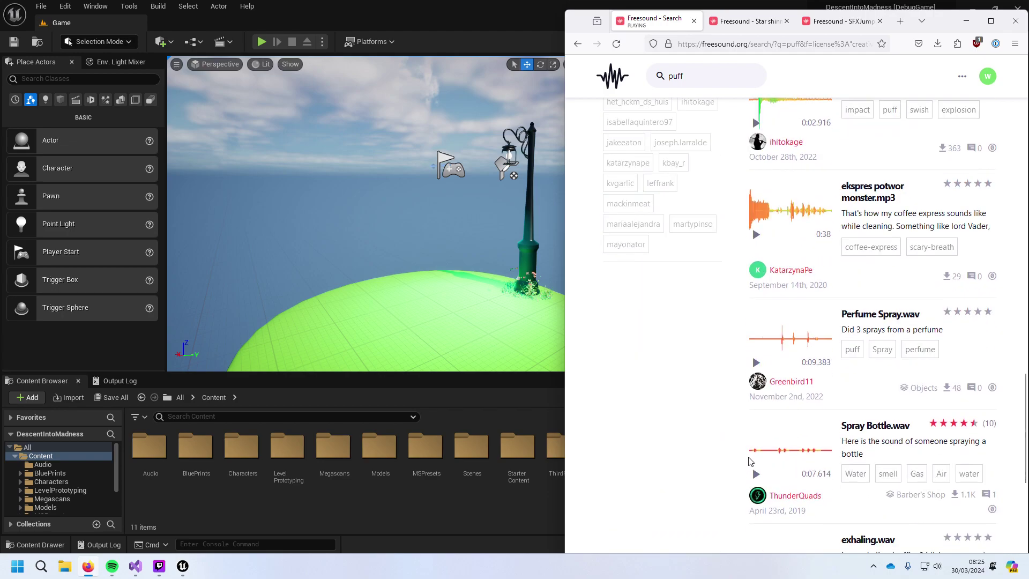
scroll(749, 460, "down", 2)
left_click(757, 478)
scroll(763, 446, "up", 15)
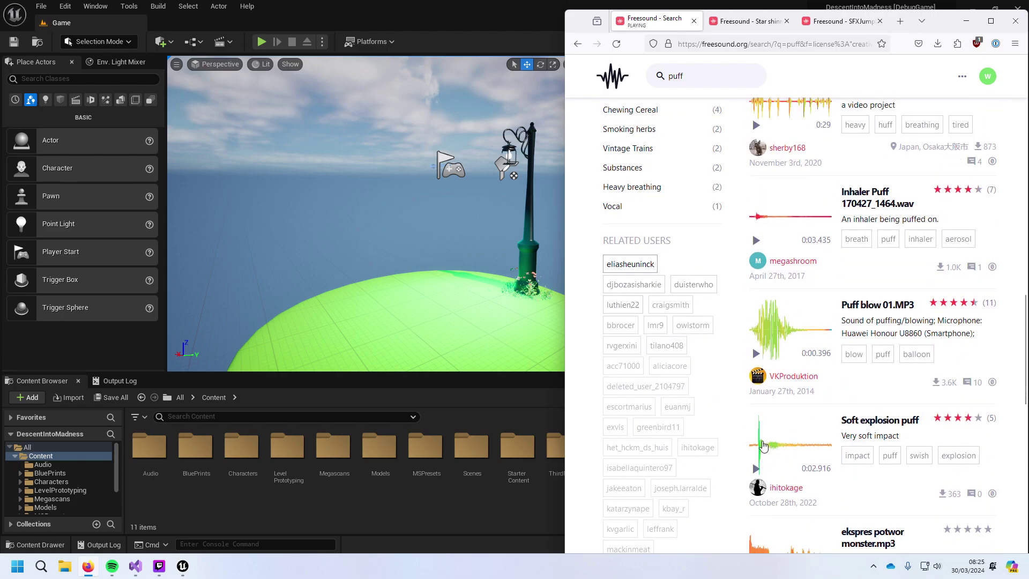
Step: Preview PuffOfSmoke.wav, Various short blows/puffs of air from male mouth, 17-puff.wav and puff.wav for comparison
scroll(763, 446, "up", 4)
left_click(757, 408)
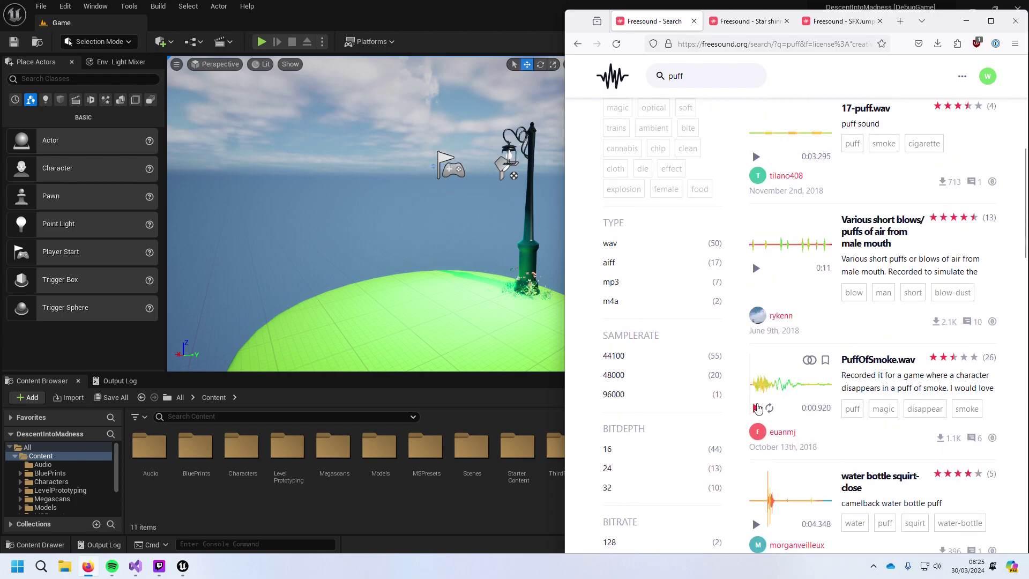
left_click(757, 269)
scroll(757, 272, "up", 3)
left_click(757, 321)
left_click(757, 209)
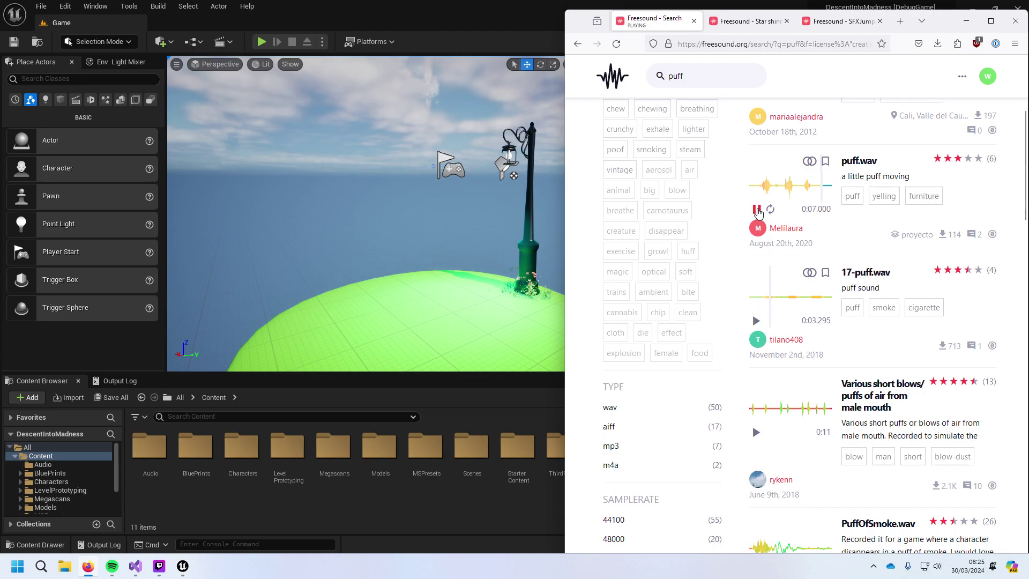
Step: Download puff.wav from its sound page and return to the "puff" results
left_click(859, 162)
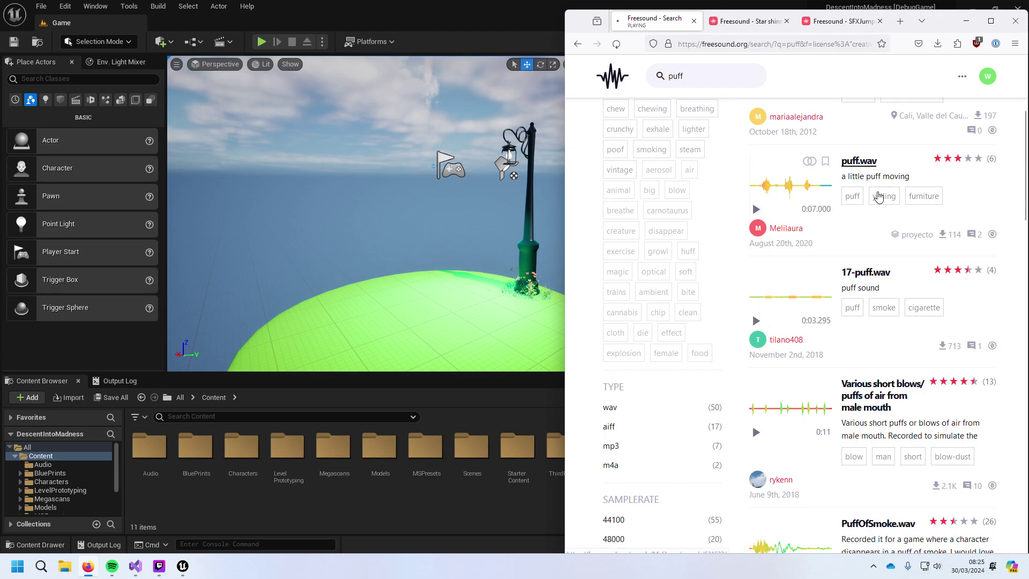
left_click(940, 353)
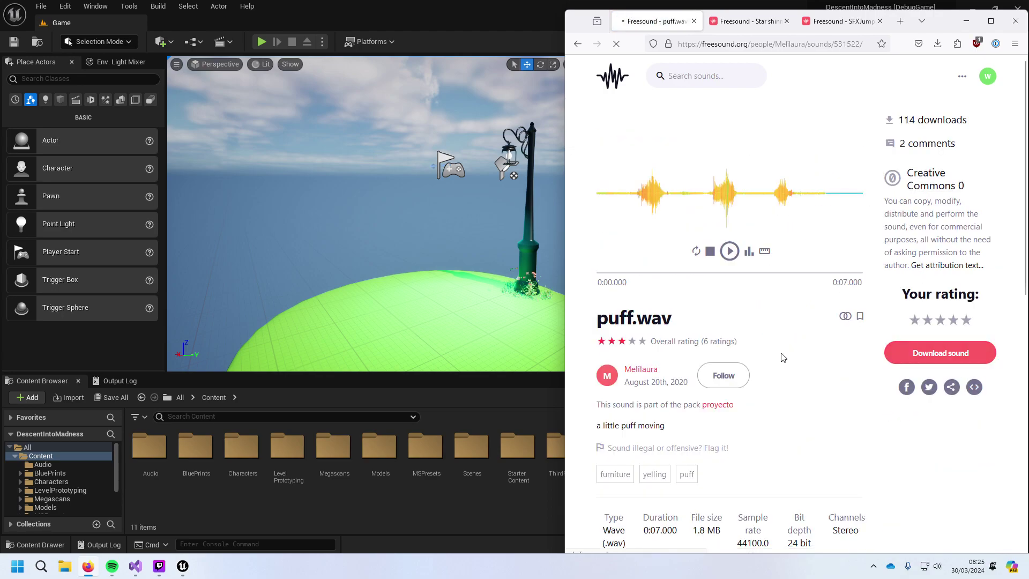
left_click(577, 44)
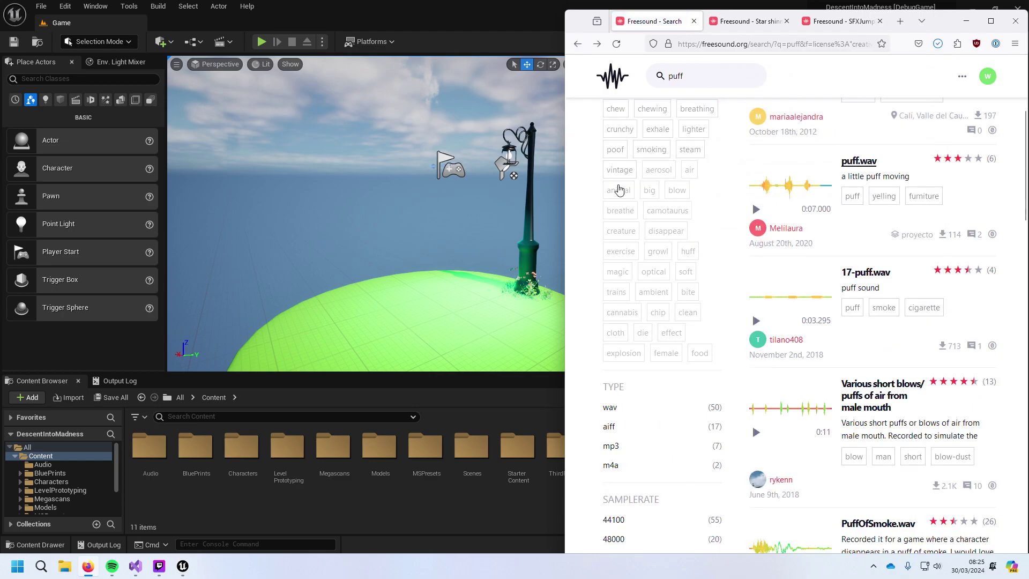
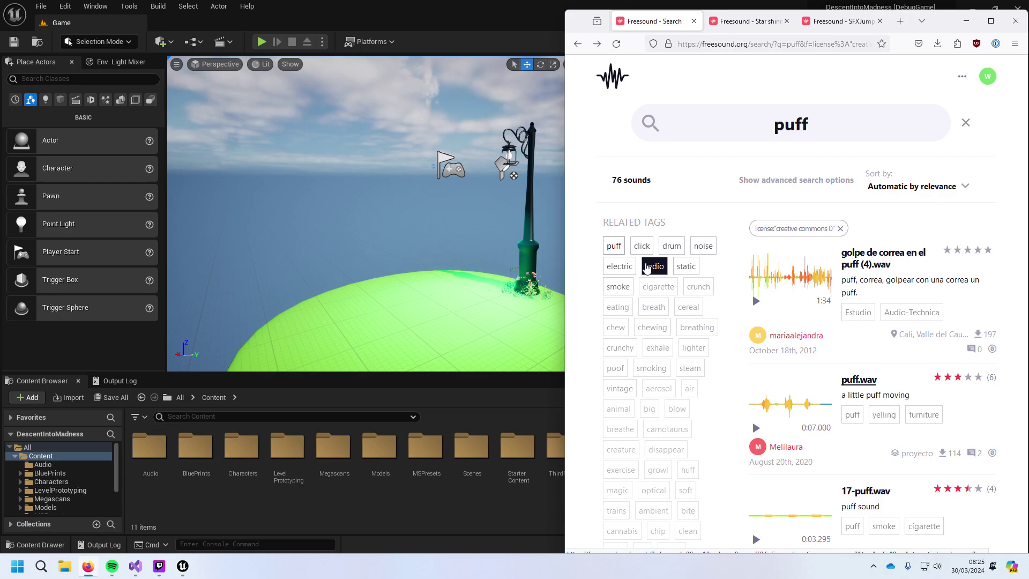
Step: Show the downloaded sounds in their folder and import them into the Content/Audio folder in Unreal Editor
left_click(938, 43)
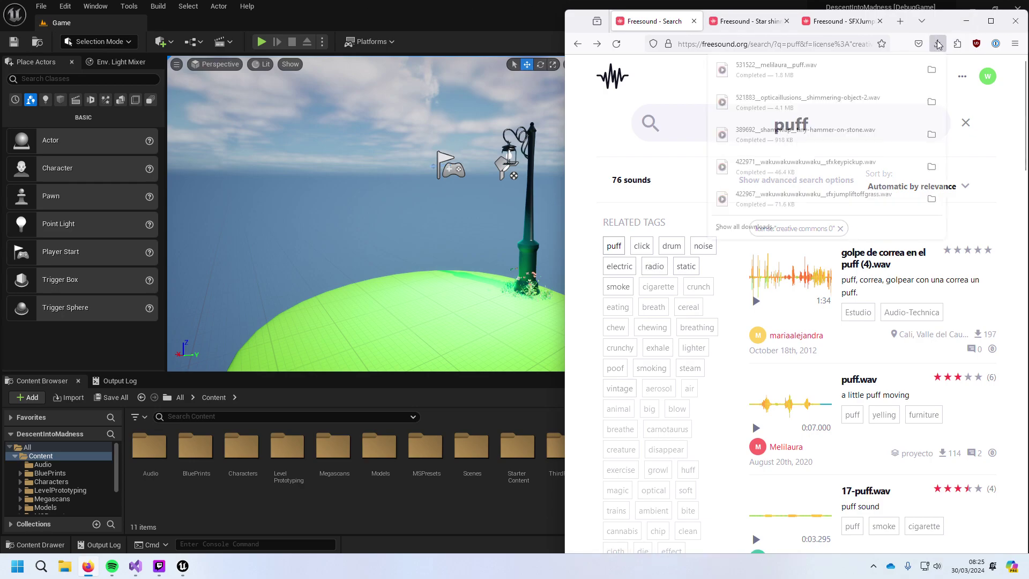
left_click(932, 70)
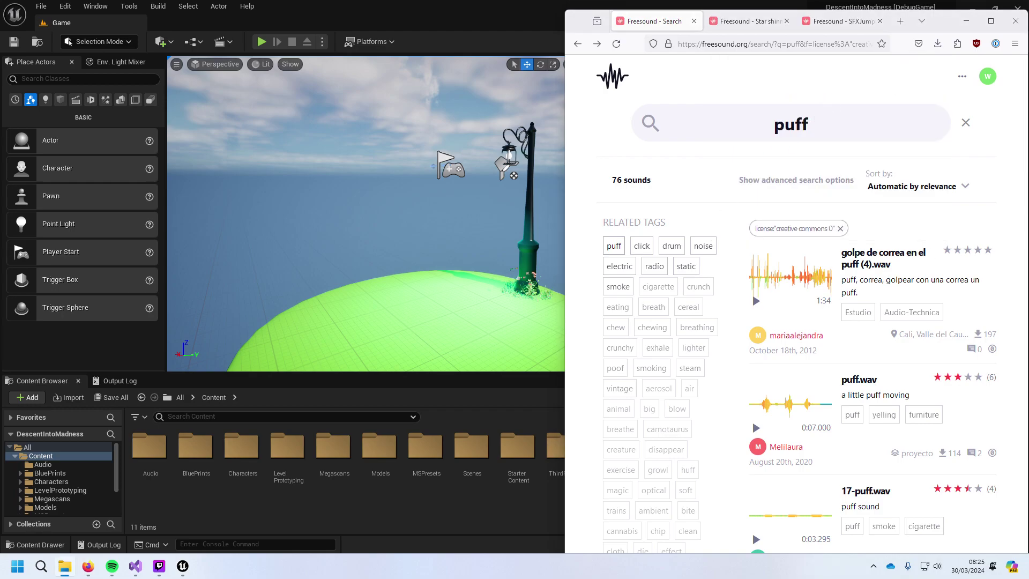
left_click(440, 403)
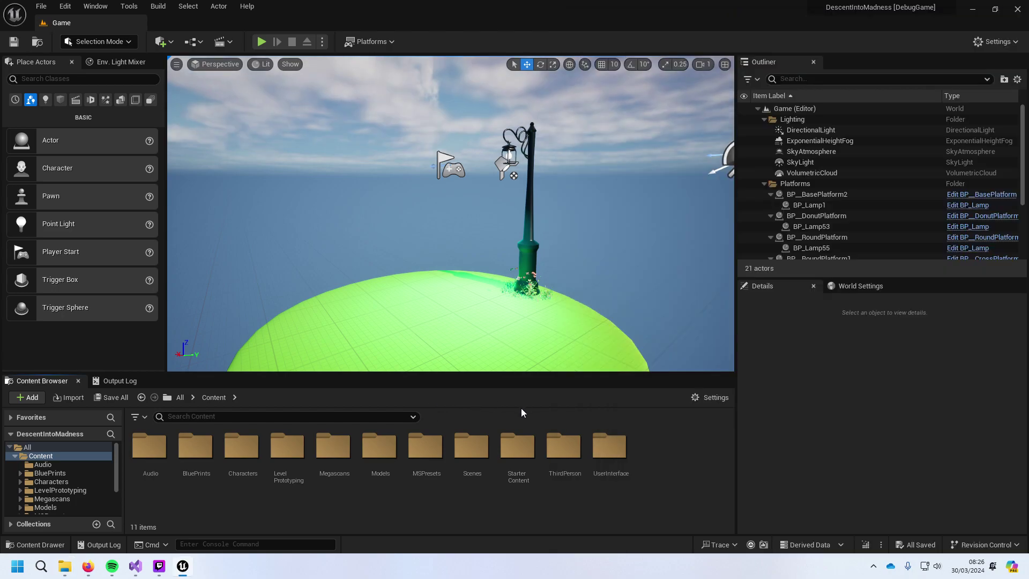
double_click(160, 461)
left_click(65, 566)
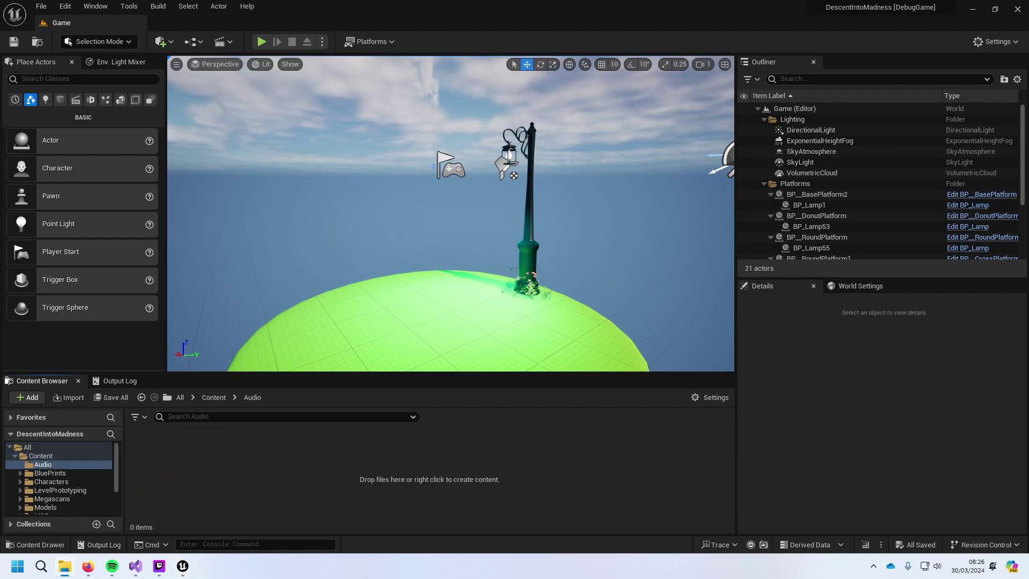
left_click_drag(994, 345, 625, 456)
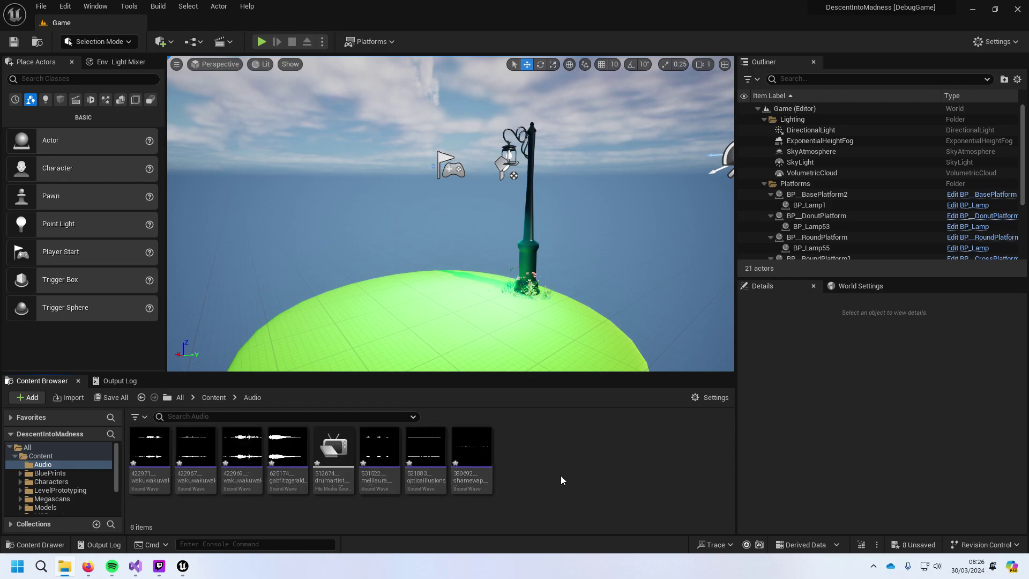
Step: Open the drumartist smooth-686-cm File Media Source to check it, close it, and delete that asset from the Audio folder
double_click(334, 451)
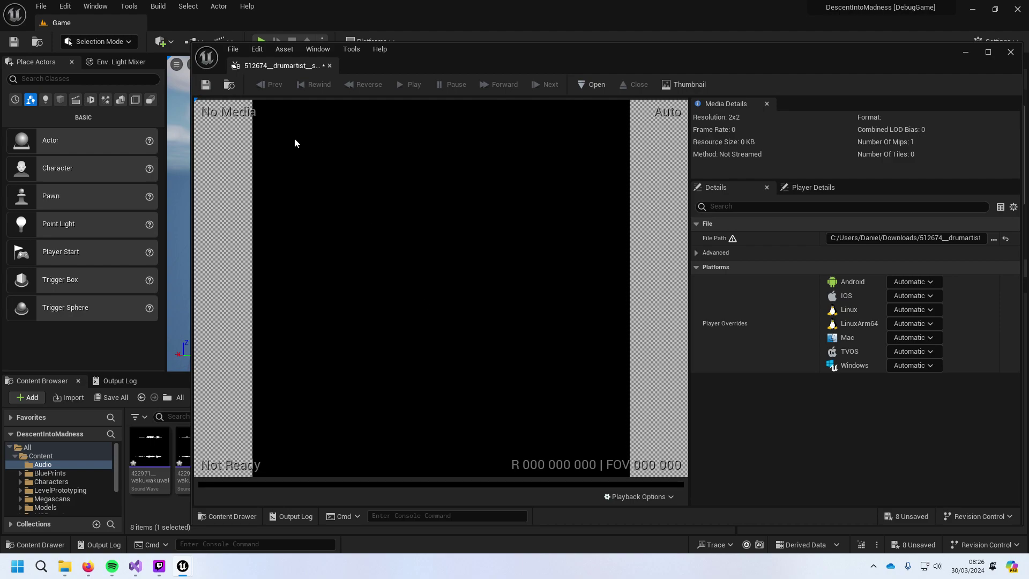
left_click(1011, 52)
key("super+e")
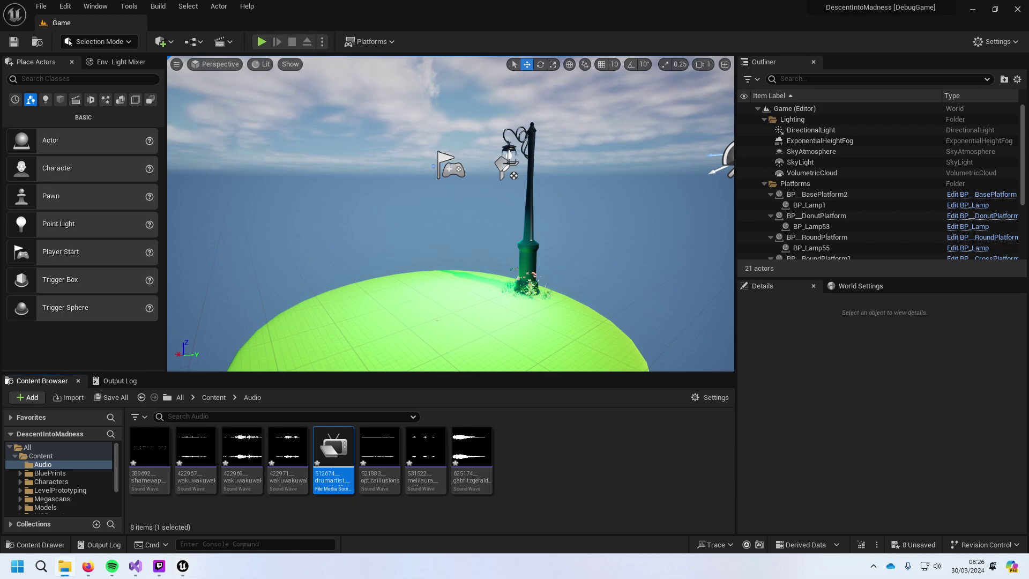
left_click(183, 566)
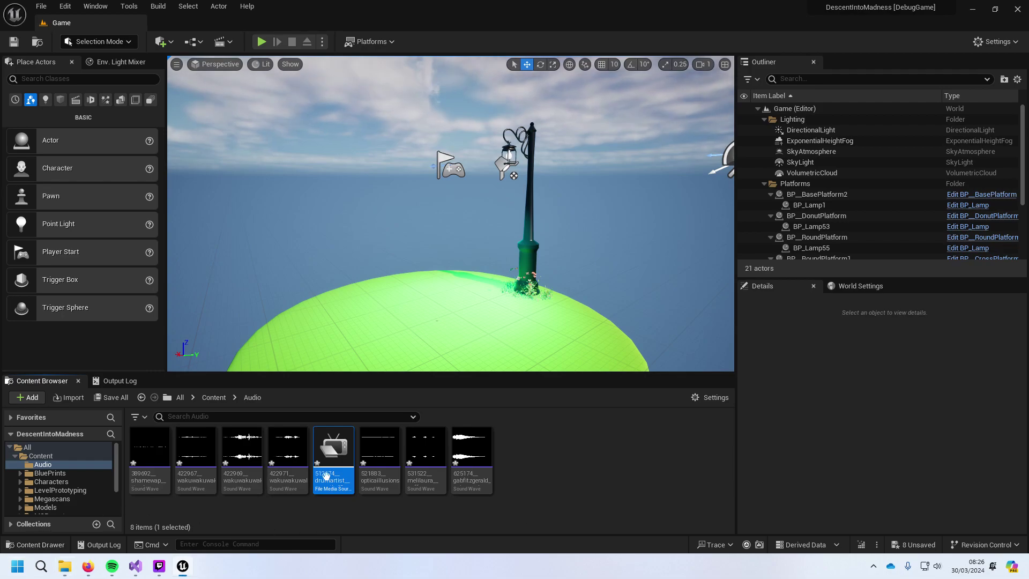
mouse_move(483, 501)
key("Delete")
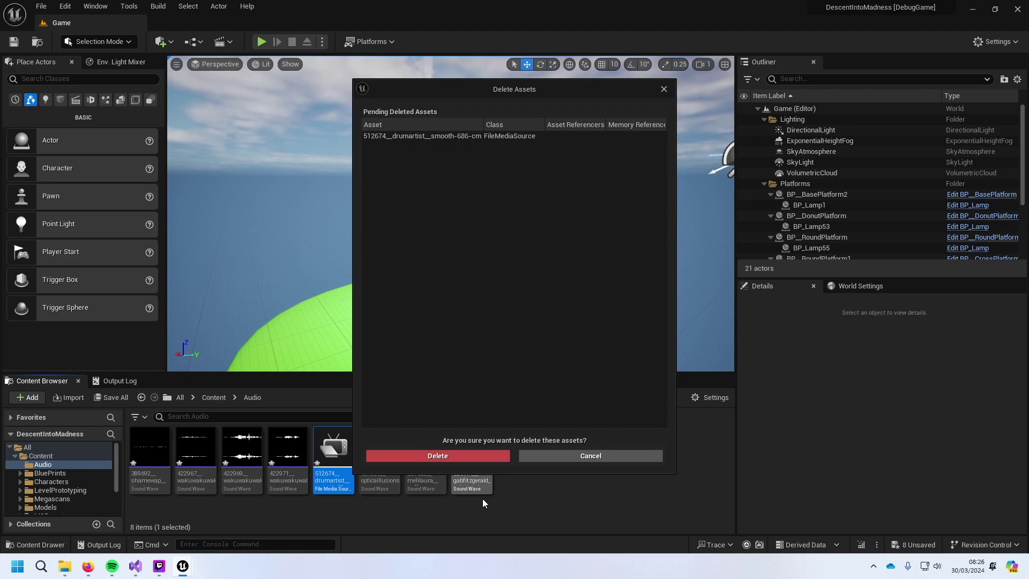
left_click(487, 455)
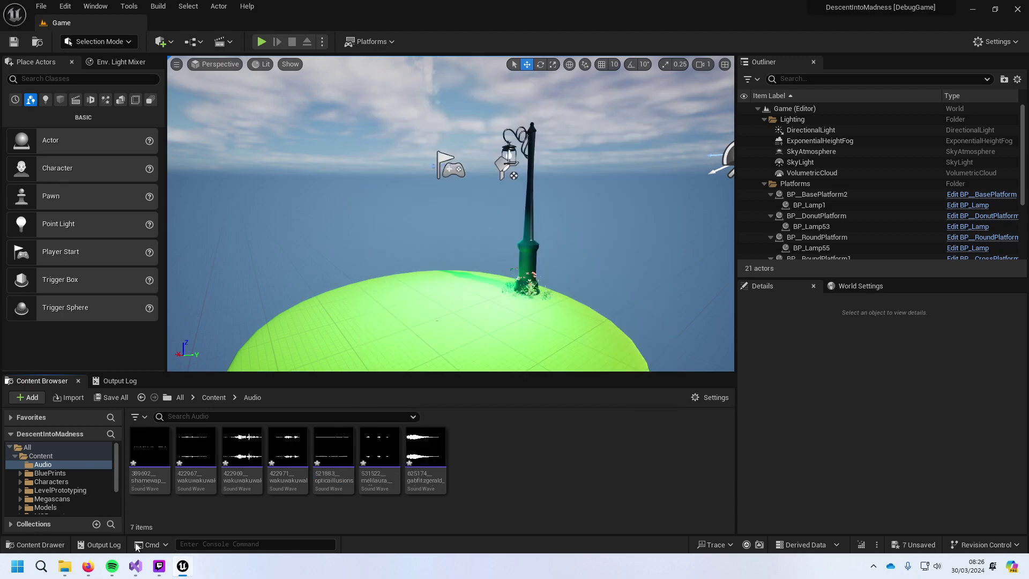
Step: Launch Audacity, skip the 3.4.2 update and dismiss the welcome window
left_click(42, 566)
type("audacity")
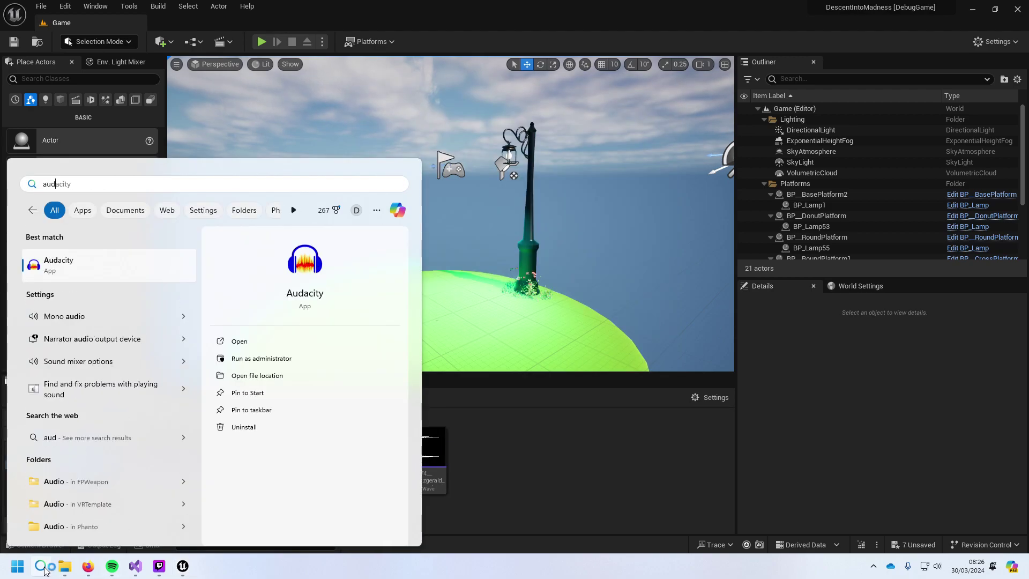
left_click(43, 568)
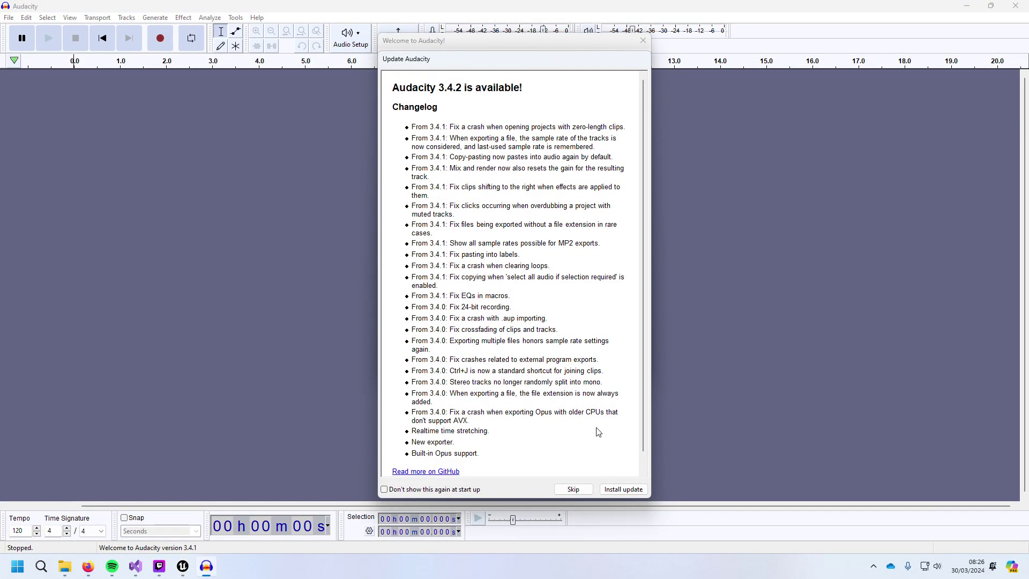
left_click(573, 490)
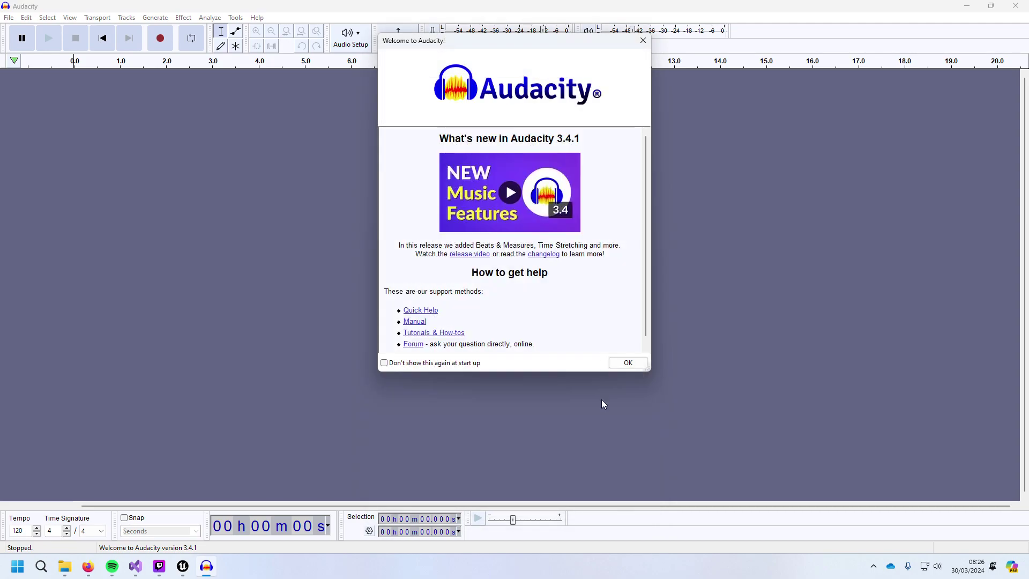
left_click(625, 364)
Step: Load the drumartist smooth-686-cm track, export it as a stereo 44100 Hz 16-bit WAV to Downloads, and close Audacity without saving the project
left_click_drag(387, 336, 360, 336)
left_click(8, 18)
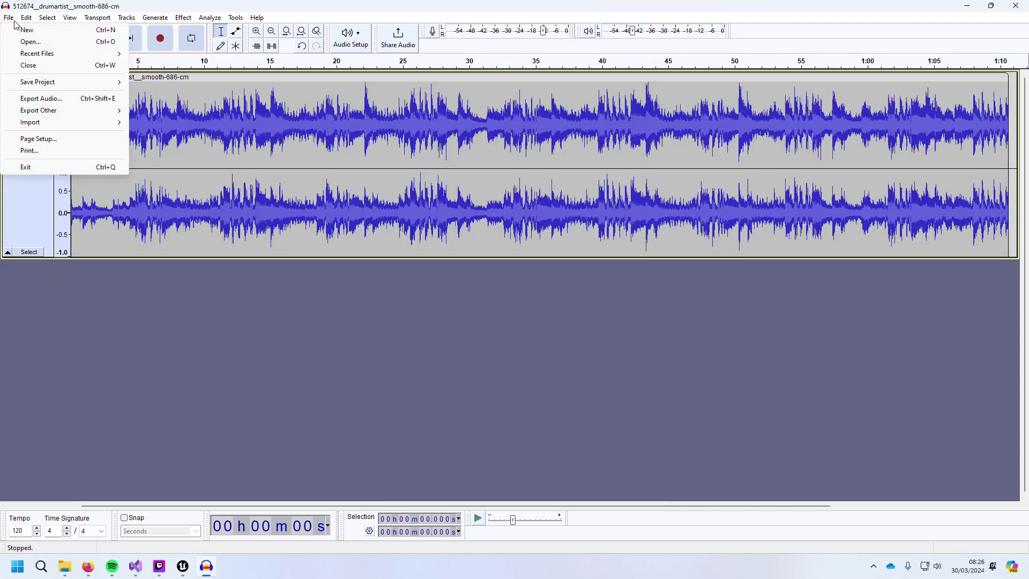
left_click(46, 98)
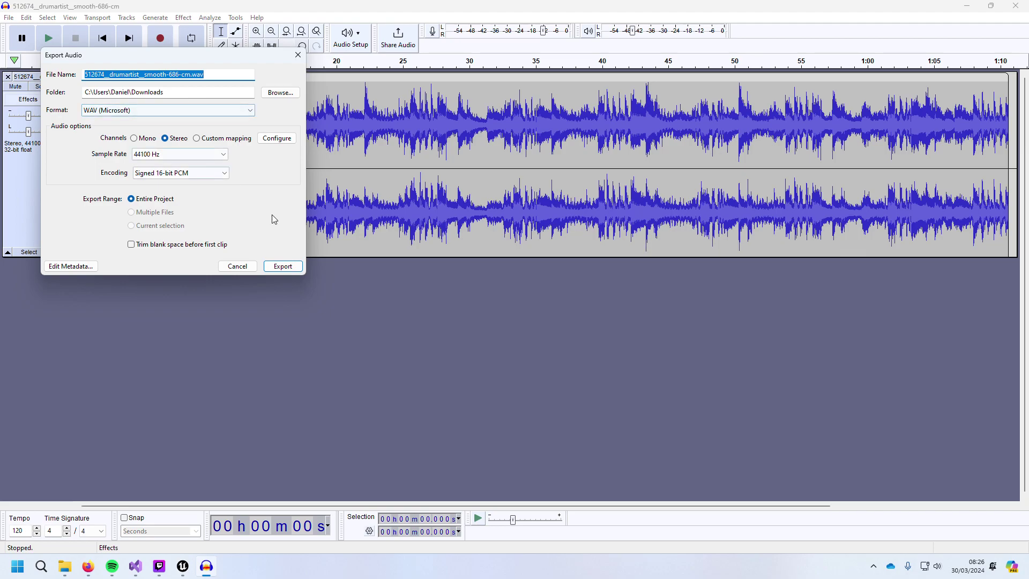
left_click(287, 269)
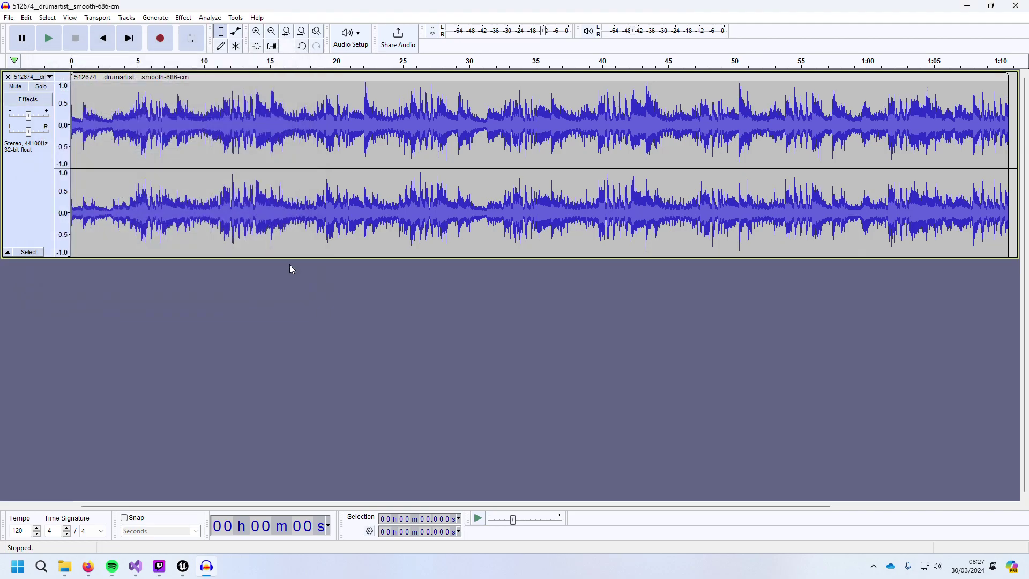
left_click(1014, 5)
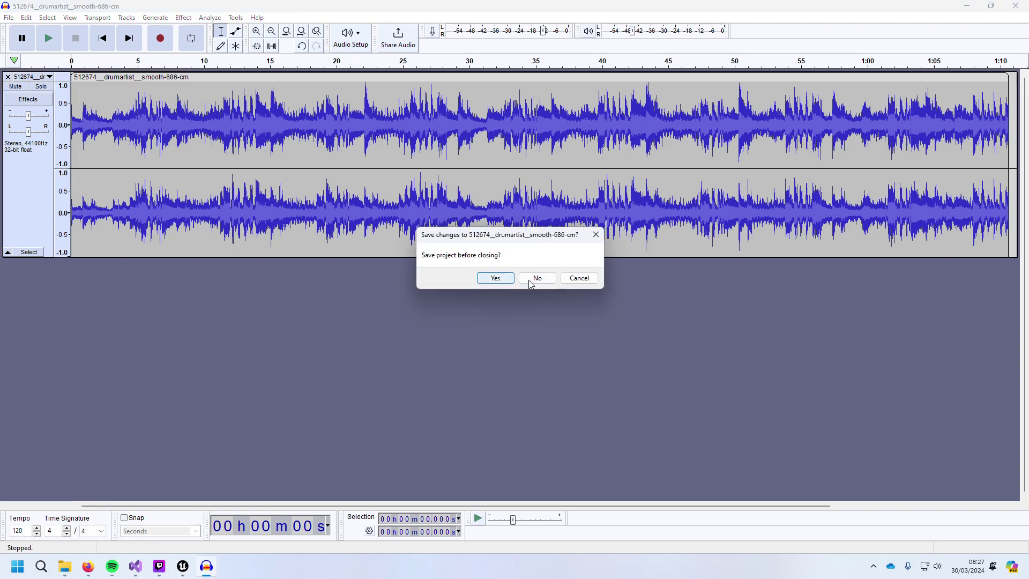
left_click(533, 279)
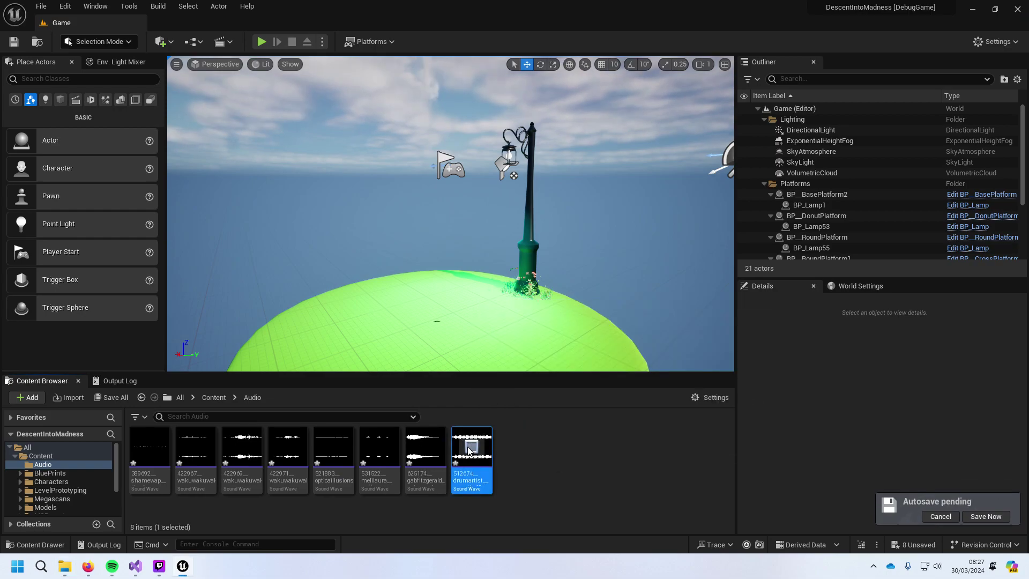
Step: Preview the drumartist music Sound Wave in the Audio folder in Unreal Editor and stop it
left_click(469, 449)
left_click(469, 449)
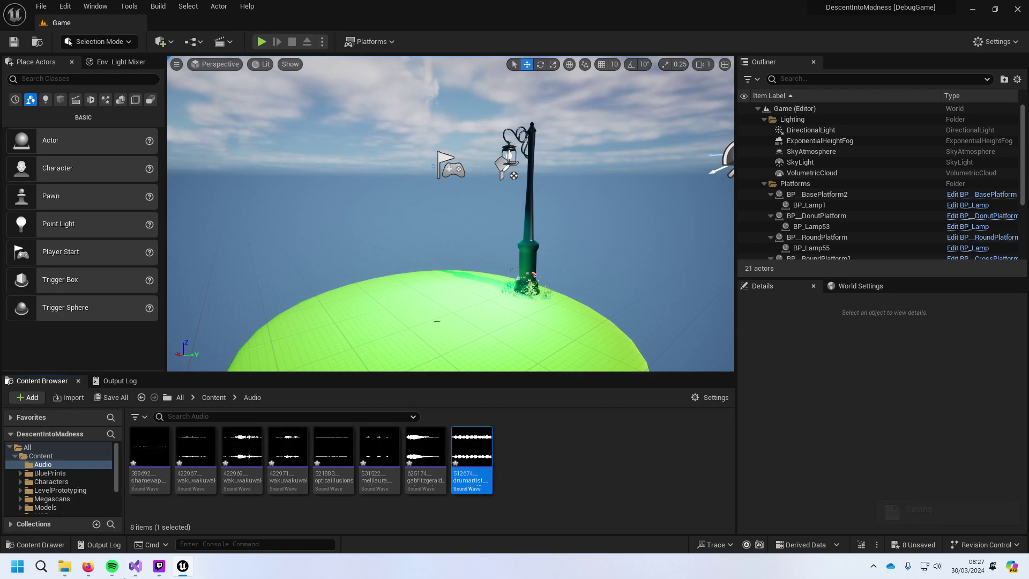
Step: Switch to Freesound in the browser, clear the "puff" search term, and return to the Audio folder in Unreal Editor
left_click(88, 566)
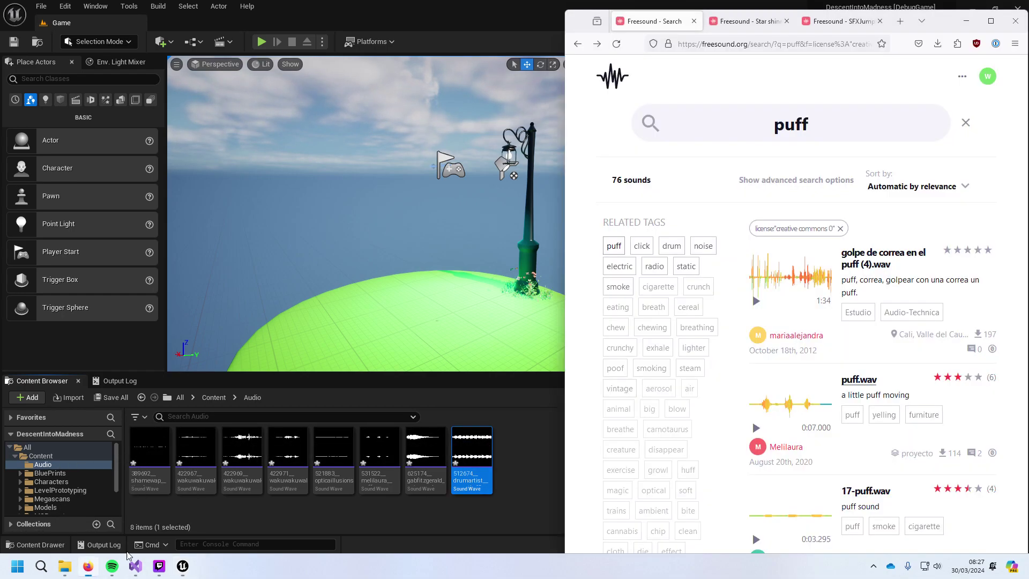
left_click(965, 122)
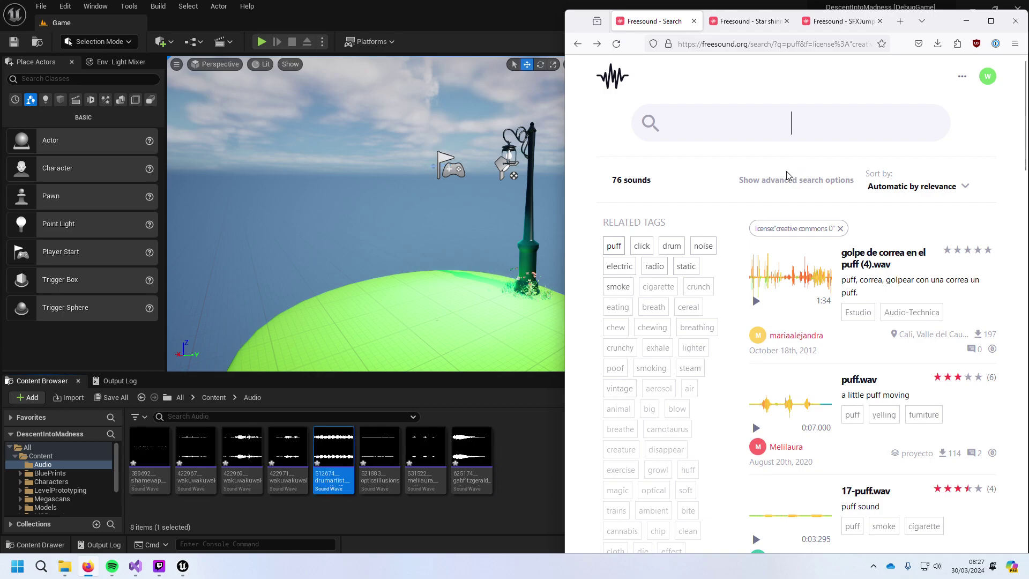
left_click(524, 453)
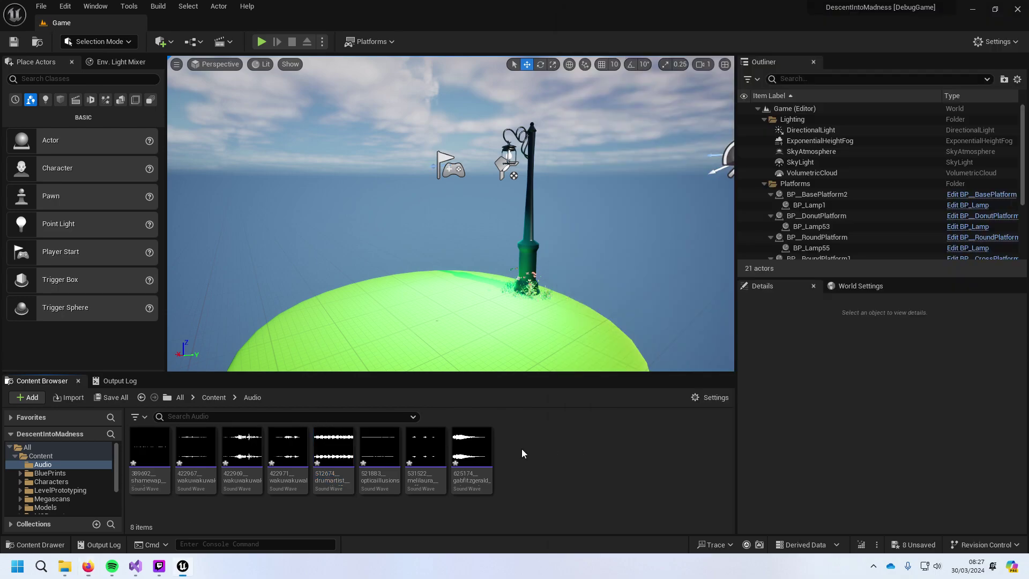
scroll(480, 305, "down", 5)
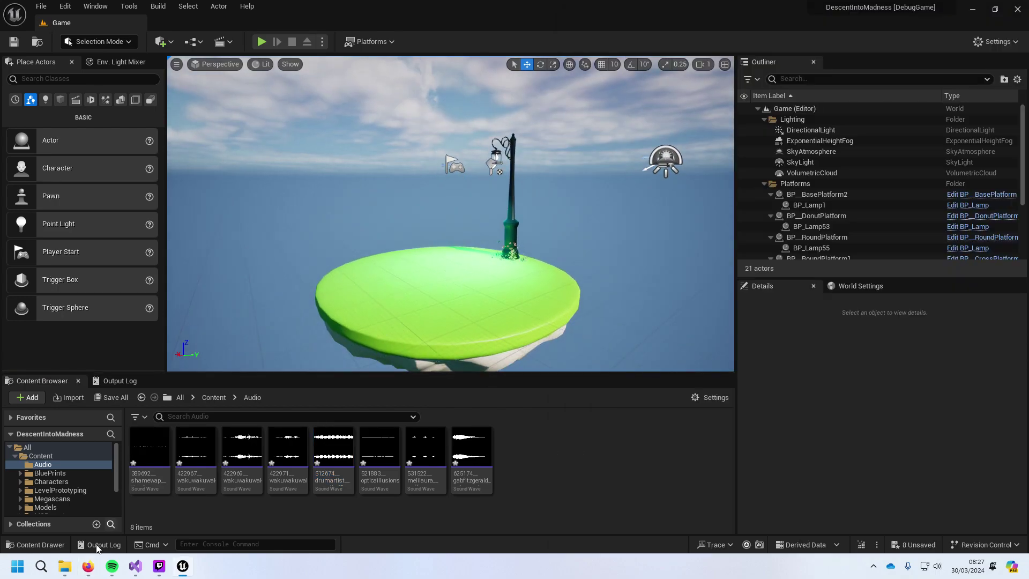
left_click(88, 566)
mouse_move(284, 448)
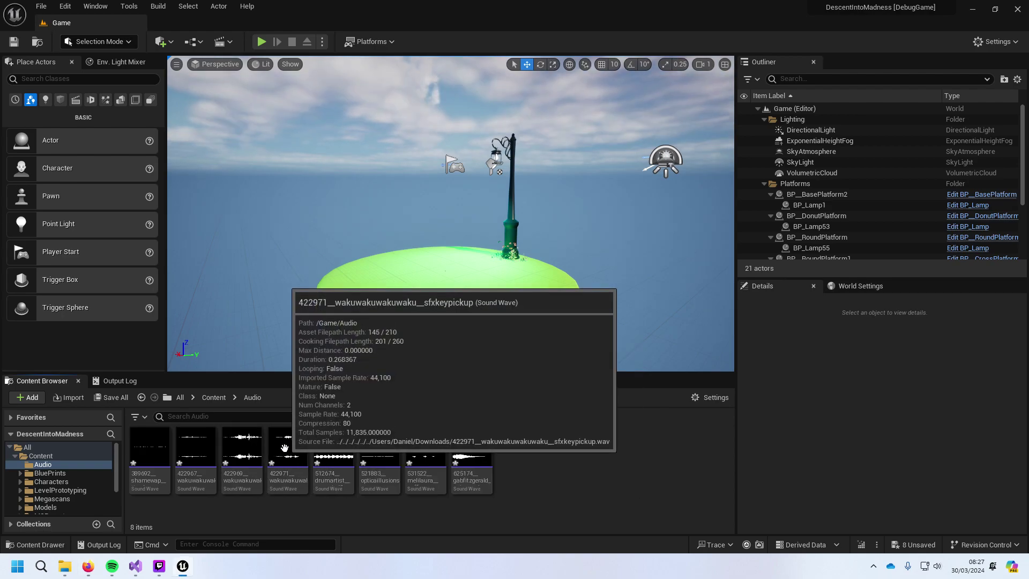
Step: Preview the imported Sound Waves in the Audio folder one after another, starting with the sfxkeypickup sound
left_click(288, 452)
left_click(285, 449)
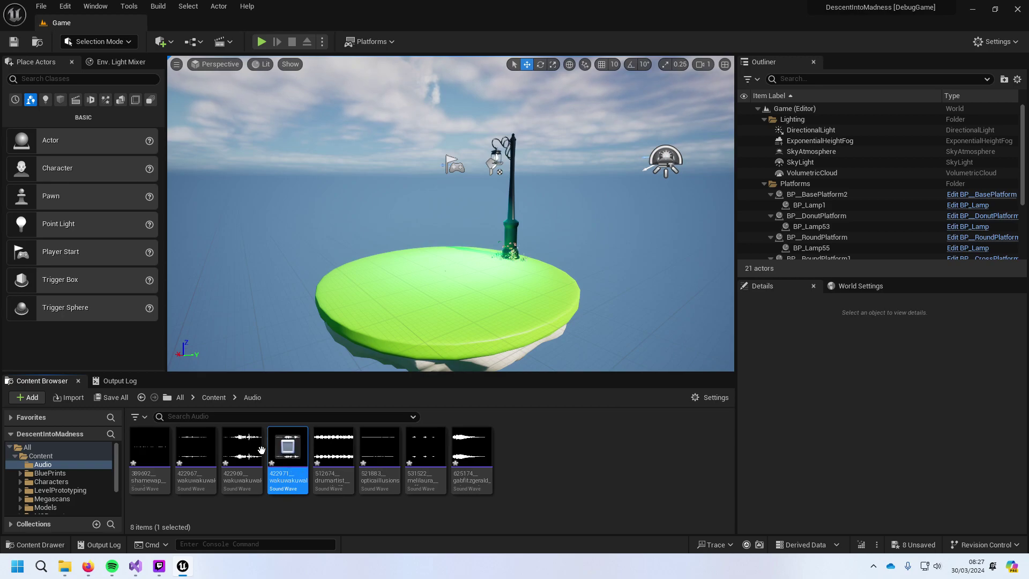
left_click(242, 447)
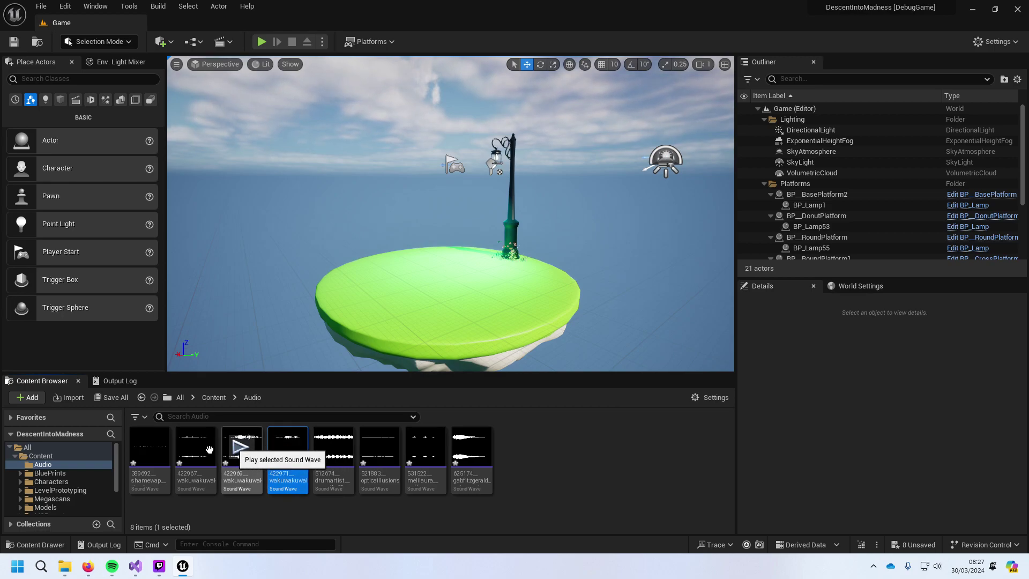
mouse_move(188, 450)
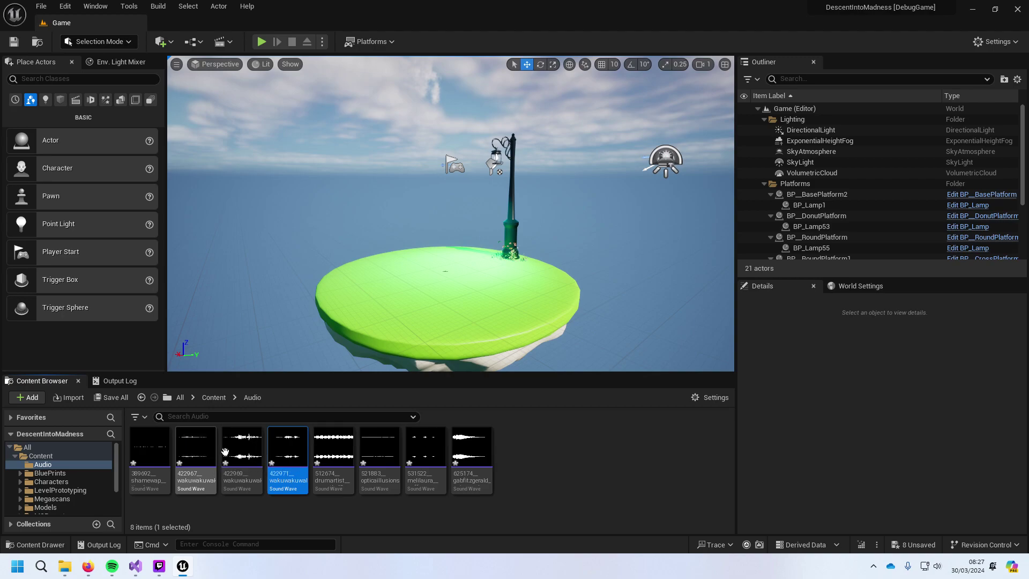
mouse_move(195, 468)
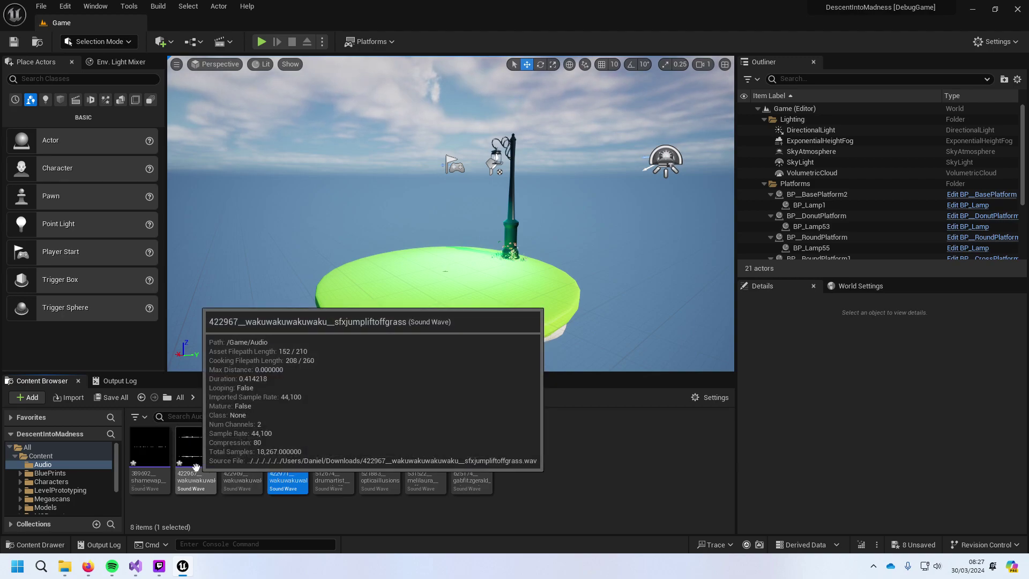
mouse_move(242, 451)
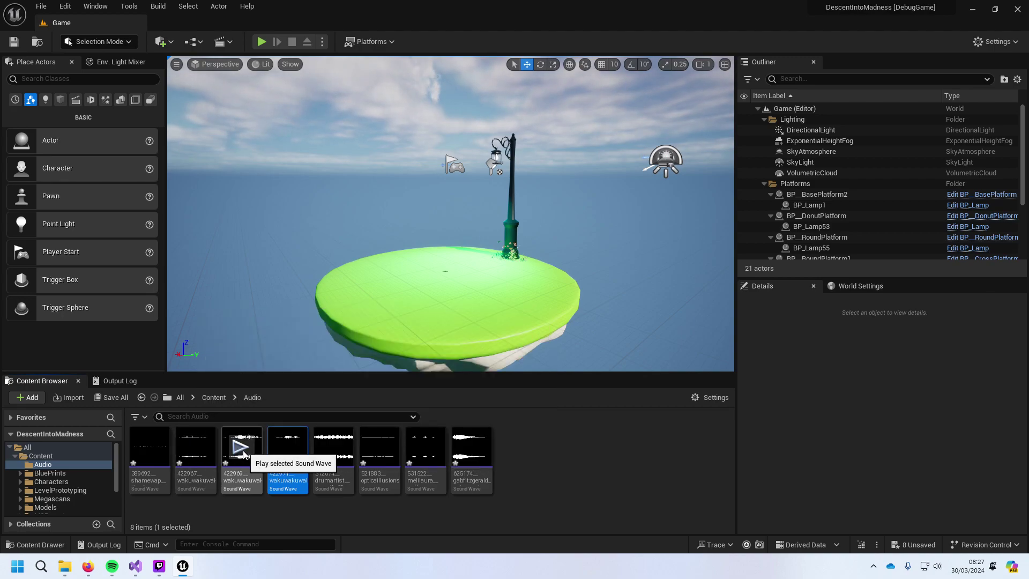
left_click(151, 448)
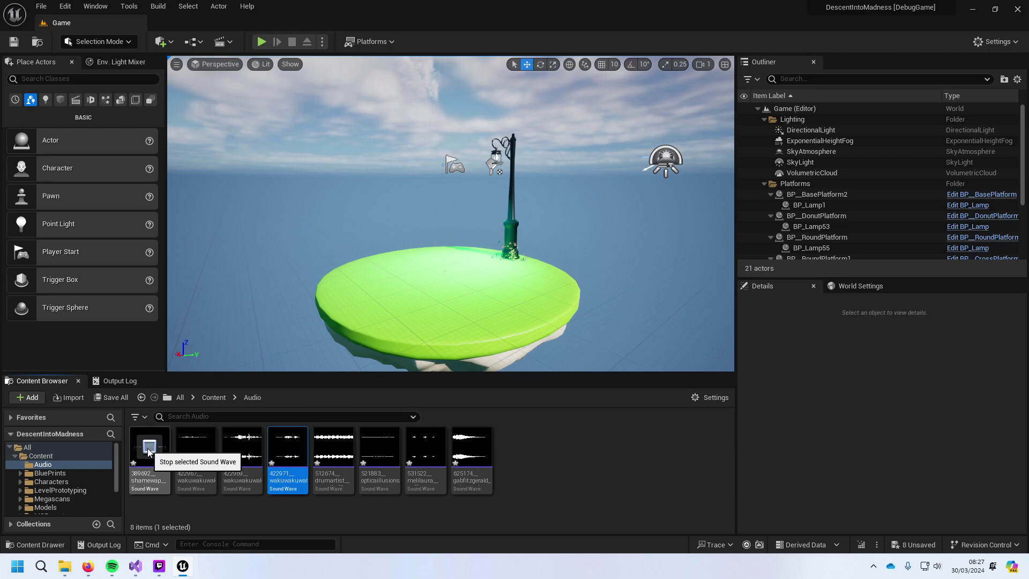
left_click(334, 447)
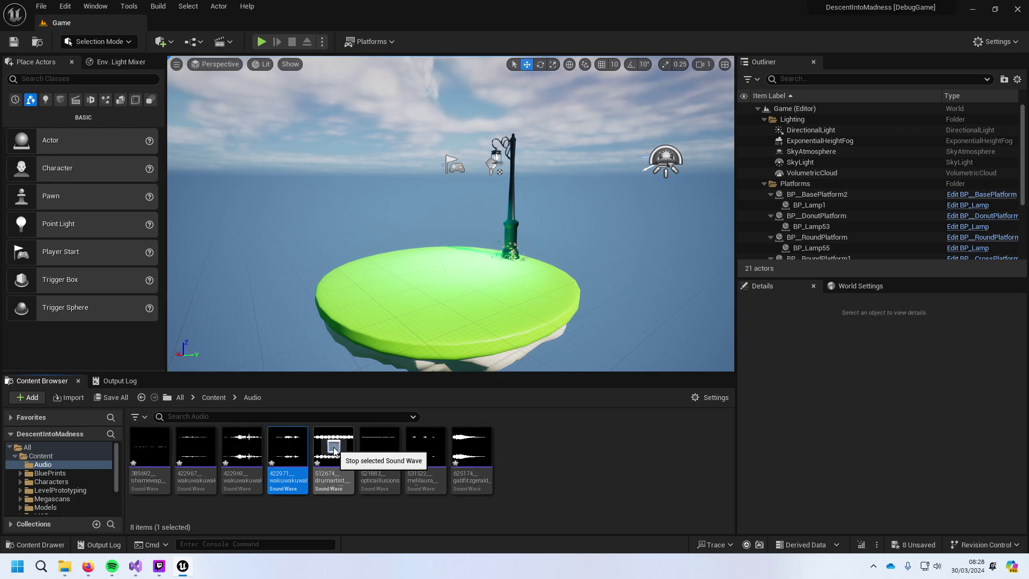
left_click(380, 447)
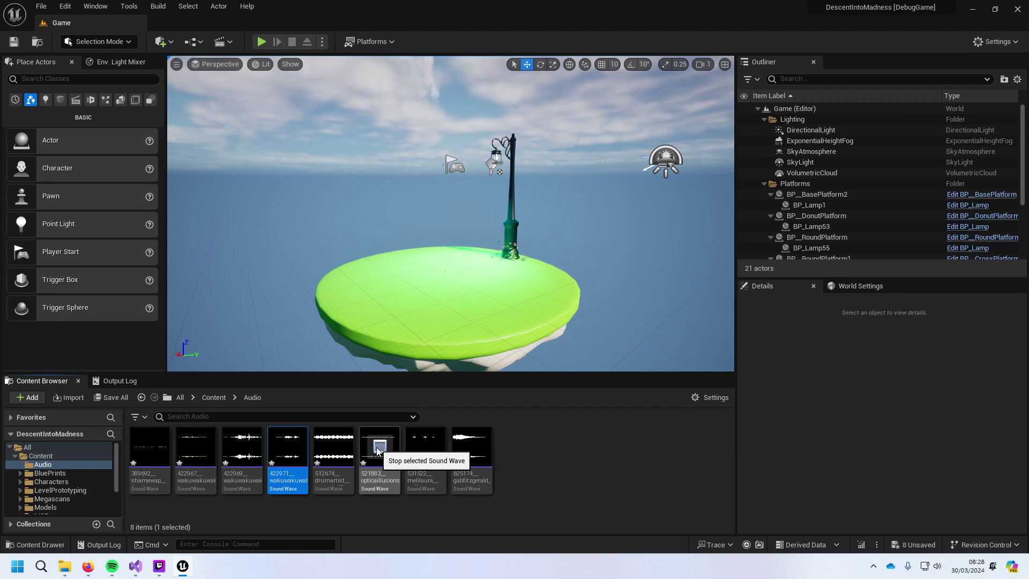
left_click(422, 449)
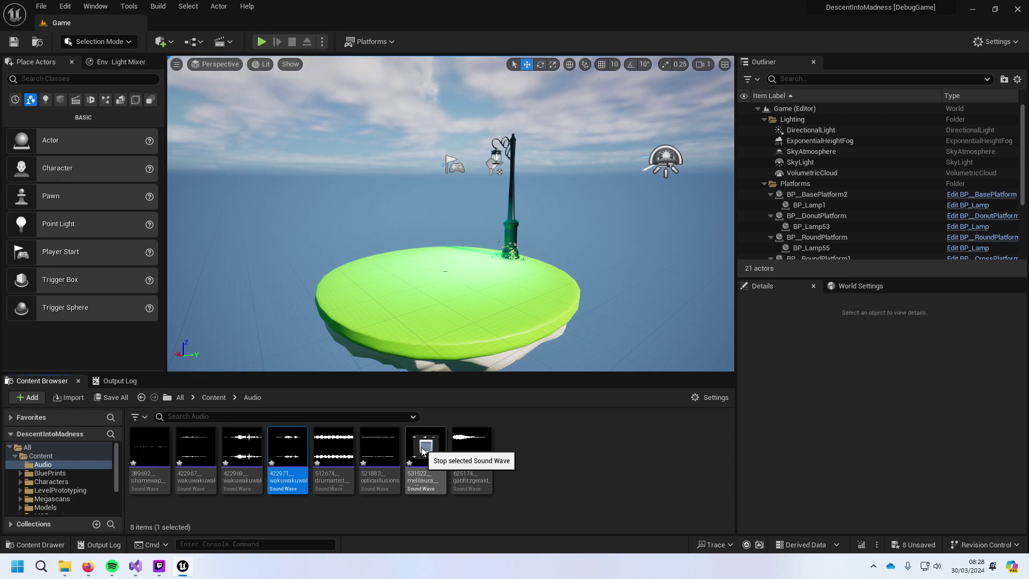
left_click(471, 452)
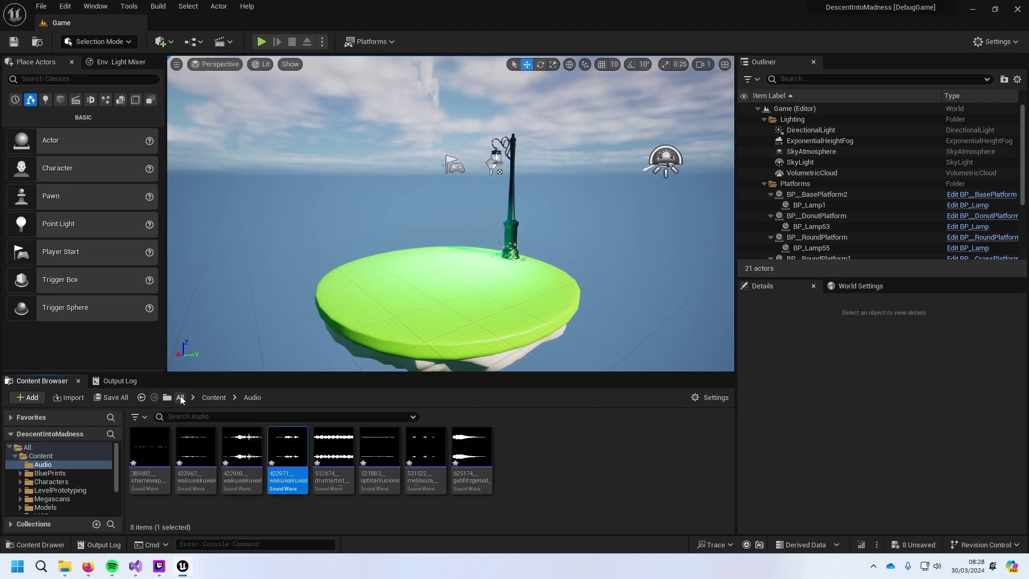
Step: Open the BP_LampCollectable Blueprint from the BluePrints/Collectables folder and bring its Event Graph nodes into view
left_click(213, 397)
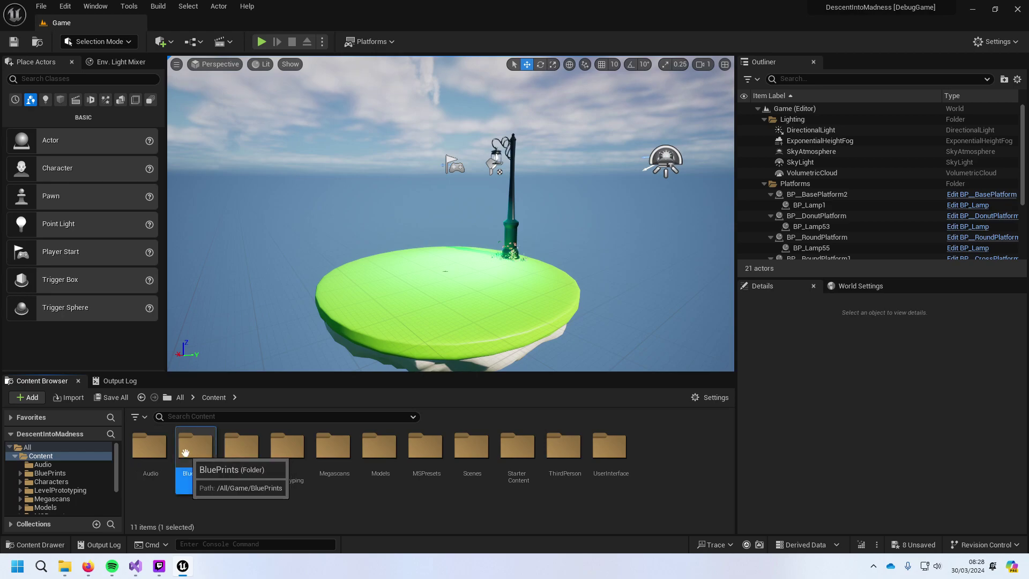
double_click(193, 480)
double_click(142, 457)
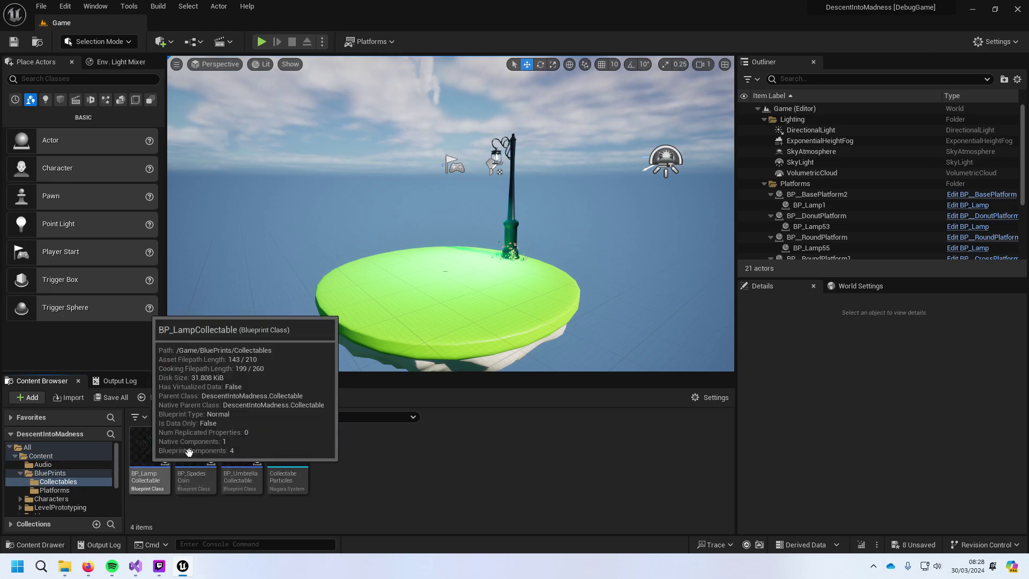
left_click(161, 451)
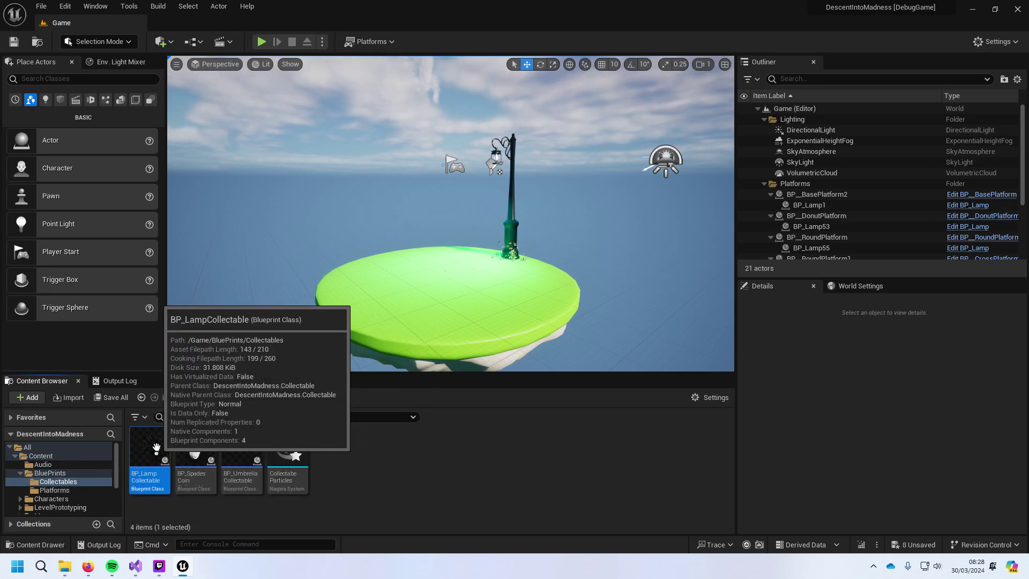
double_click(156, 447)
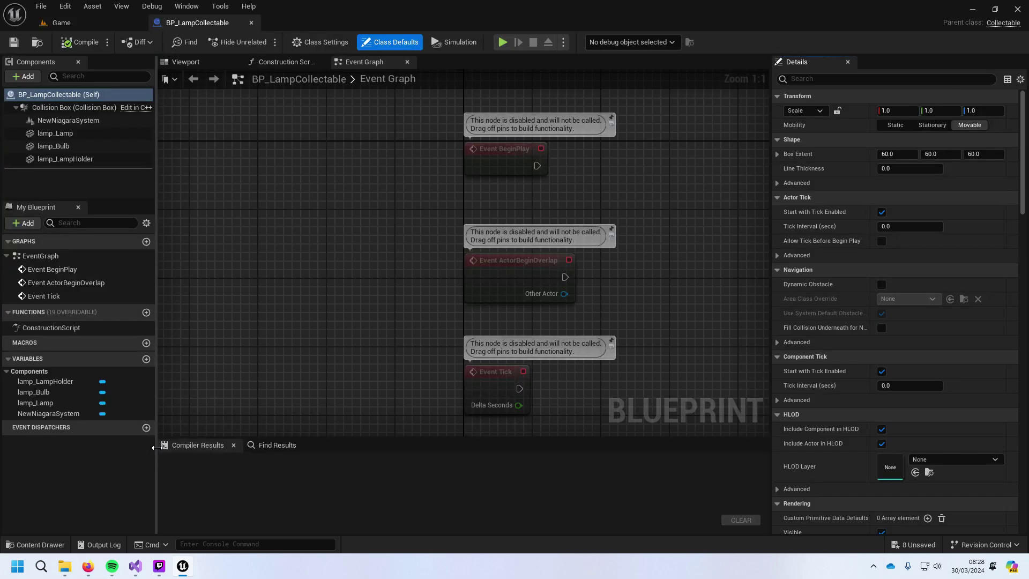
scroll(488, 276, "down", 1)
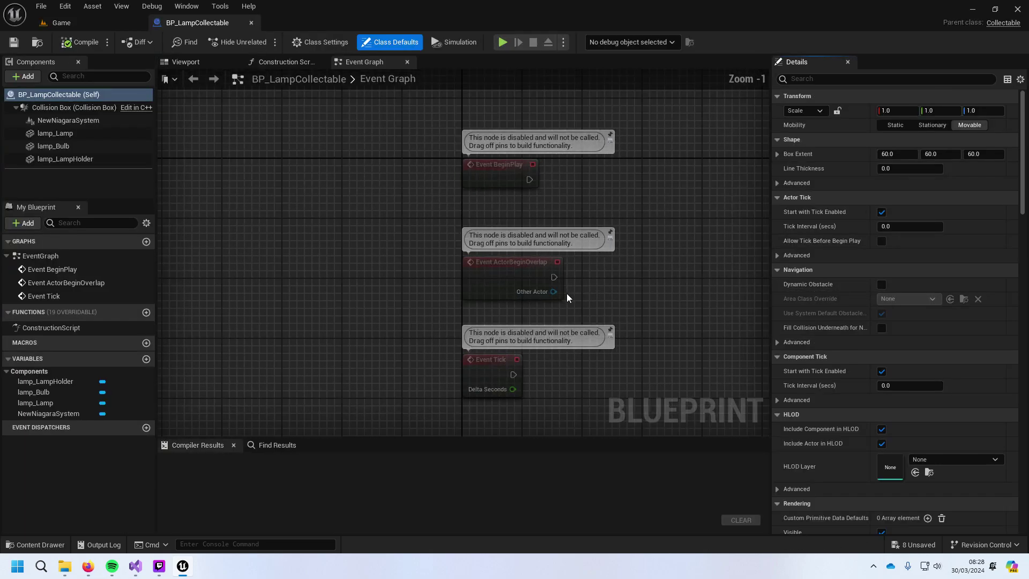
right_click_drag(573, 296, 521, 303)
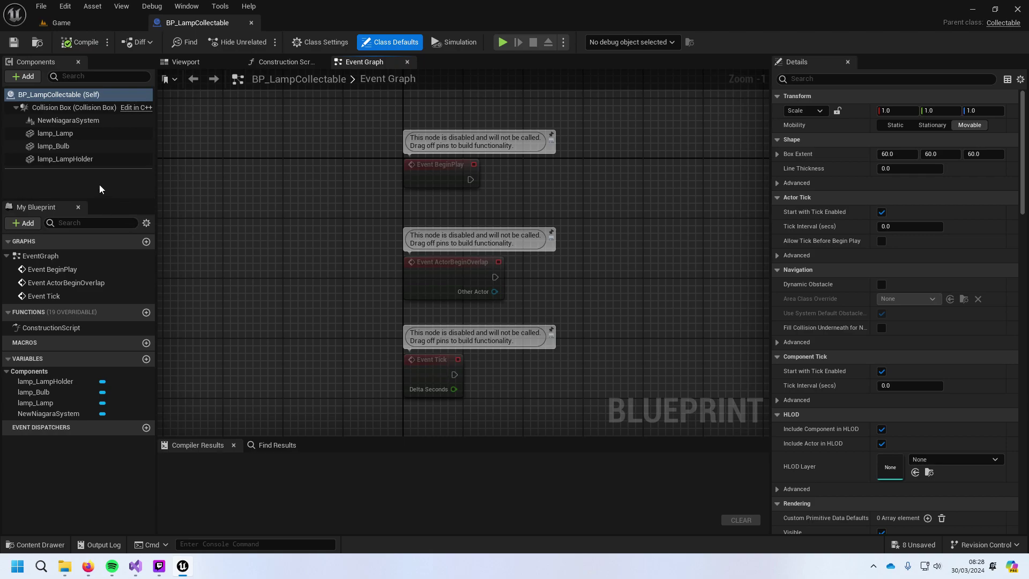
Step: Add a Media Sound component to the BP_LampCollectable Blueprint, keep its default name, and select it
left_click(31, 77)
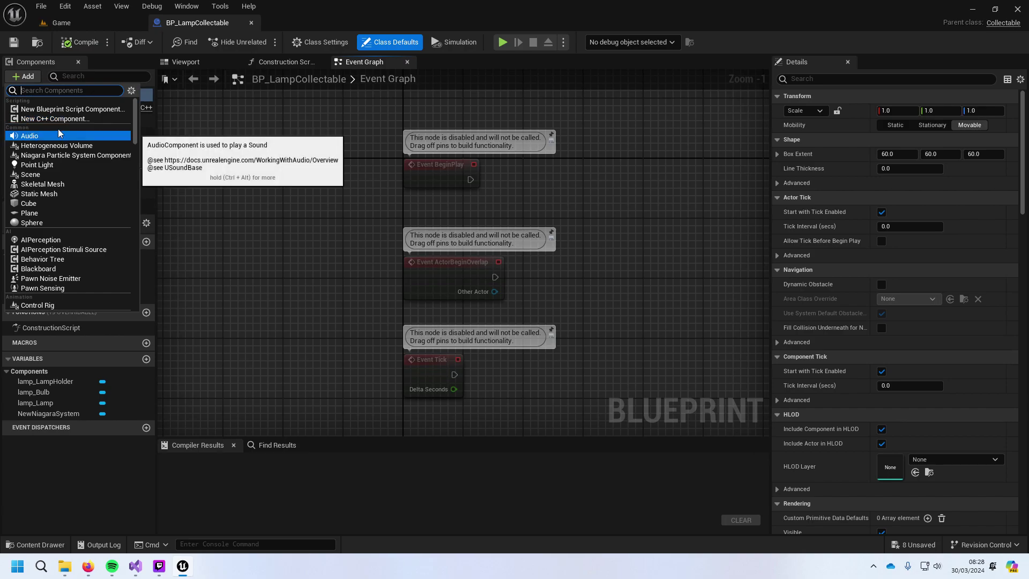
type("soun")
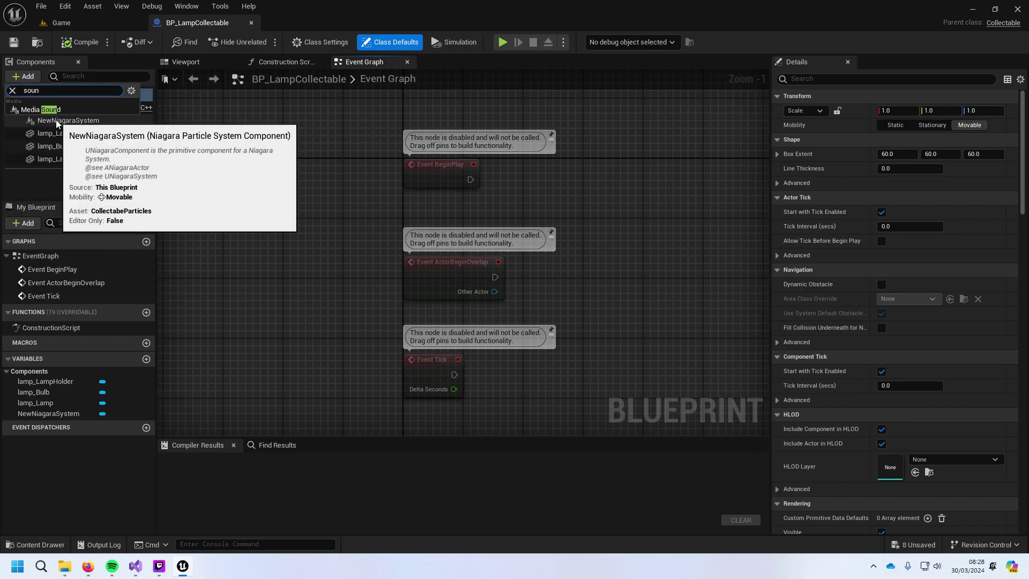
left_click(113, 107)
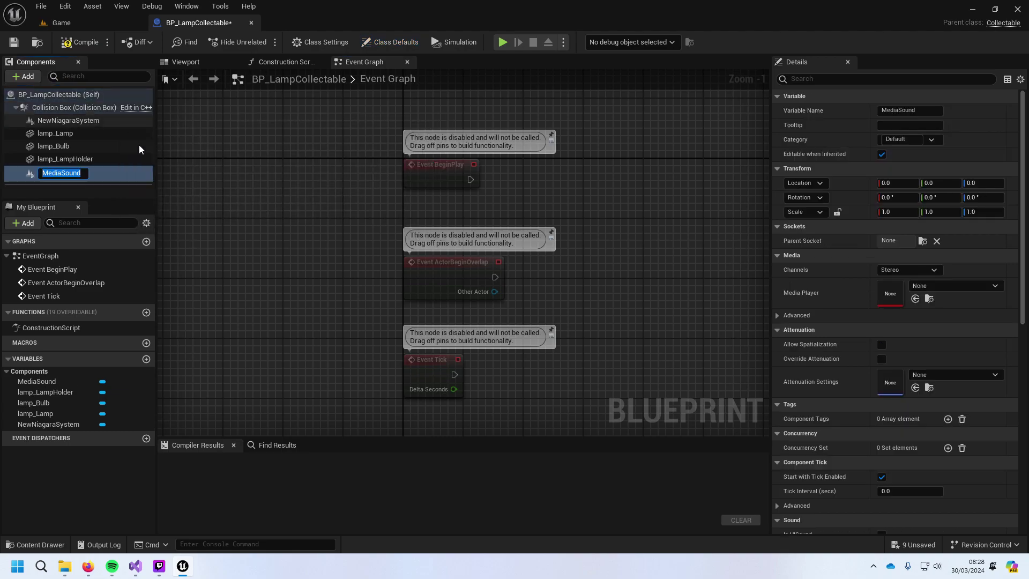
key("Return")
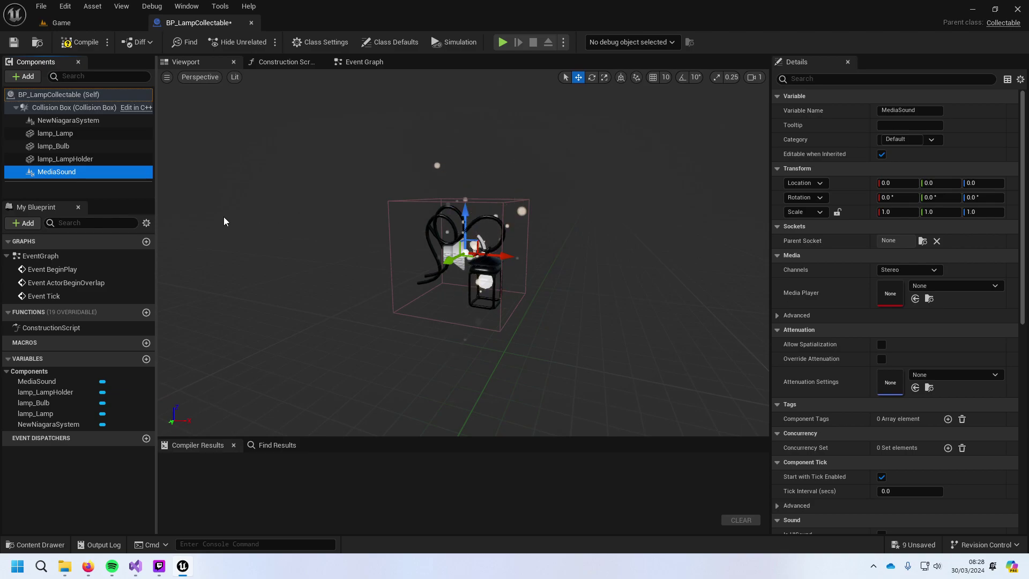
left_click(56, 172)
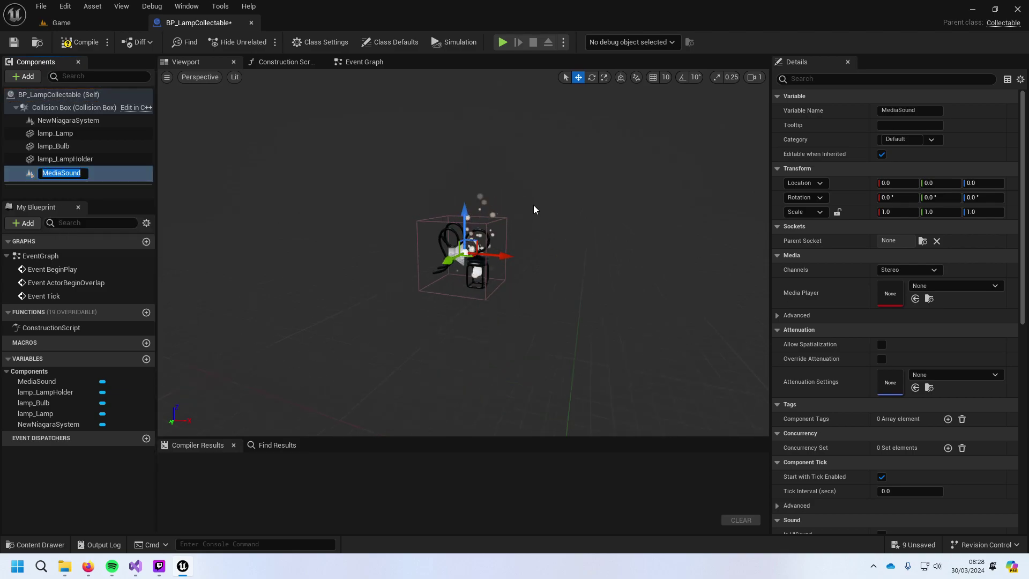
left_click(98, 175)
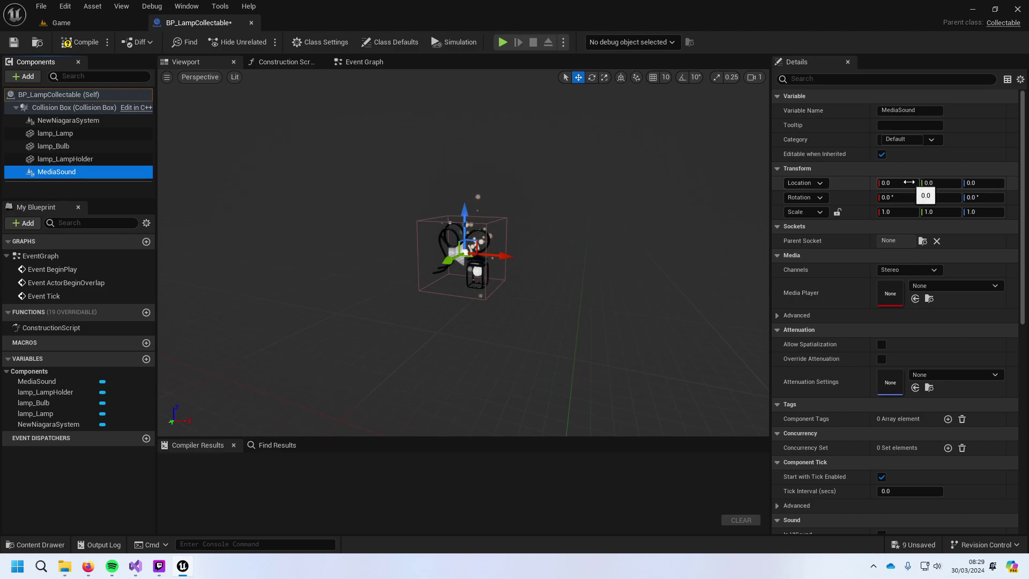
Step: Try to create a Media Player asset for the MediaSound component, cancel saving it, and delete the component
left_click(938, 286)
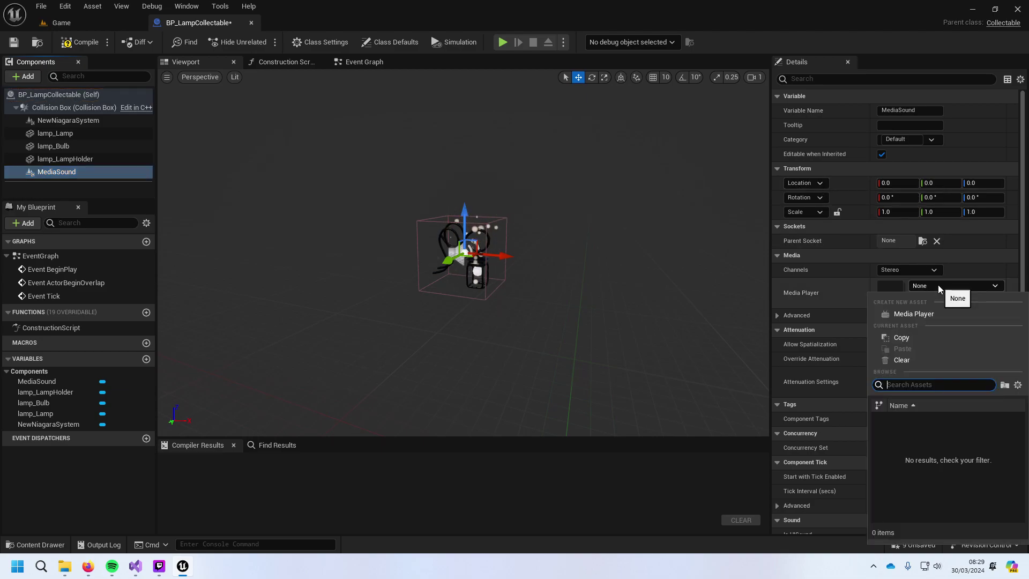
left_click(938, 287)
left_click(936, 286)
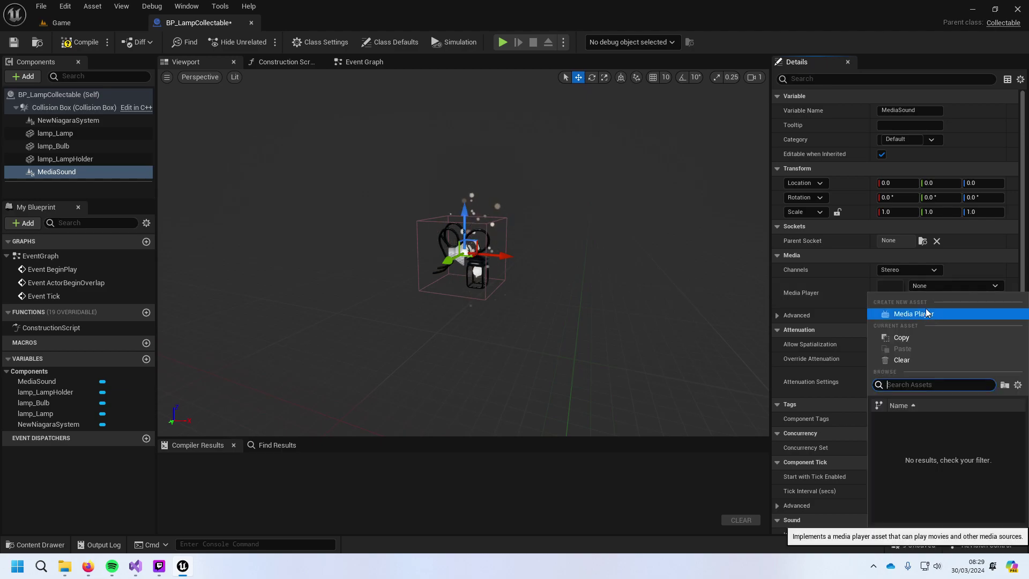
left_click(918, 270)
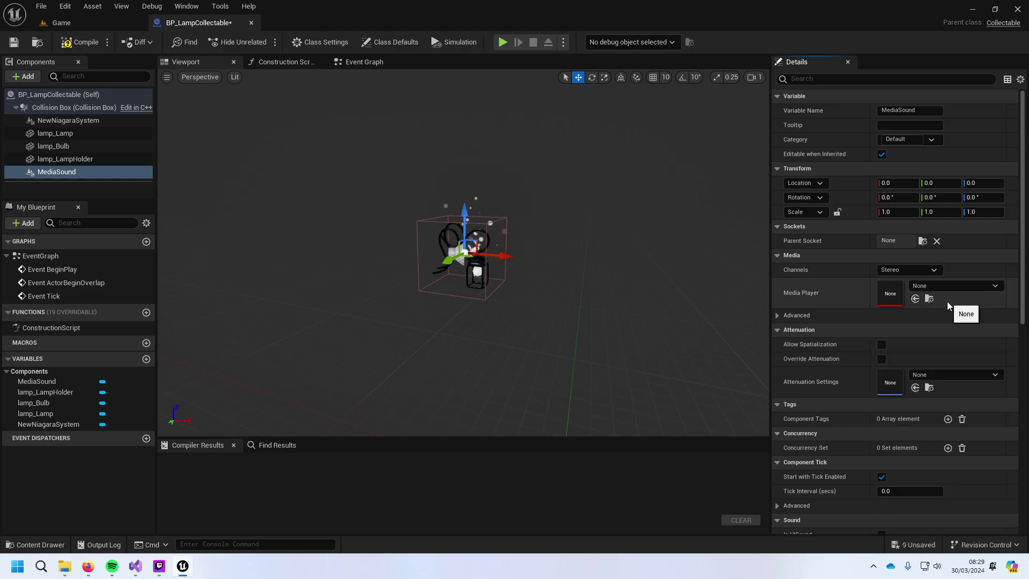
scroll(941, 300, "down", 2)
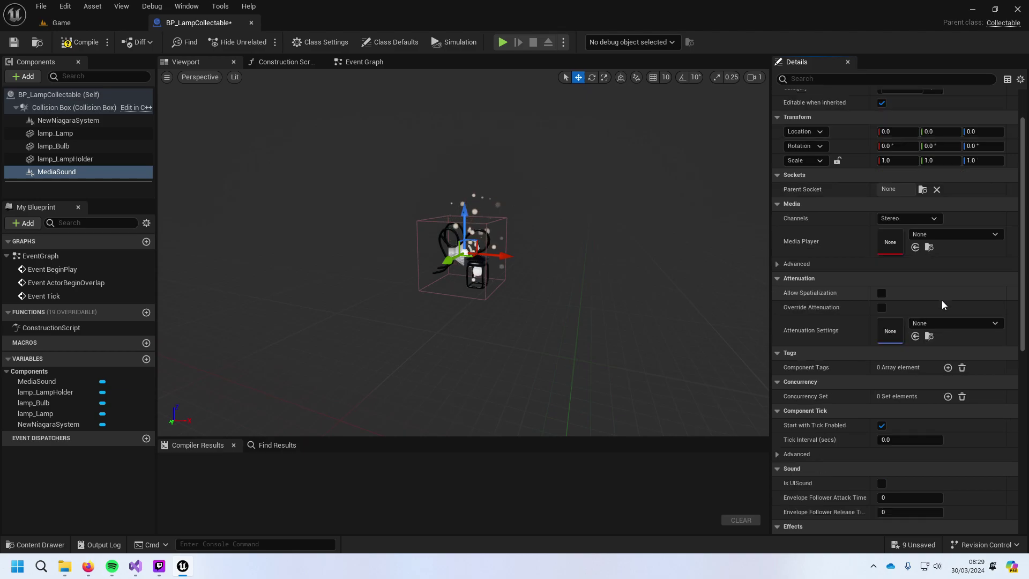
left_click(935, 233)
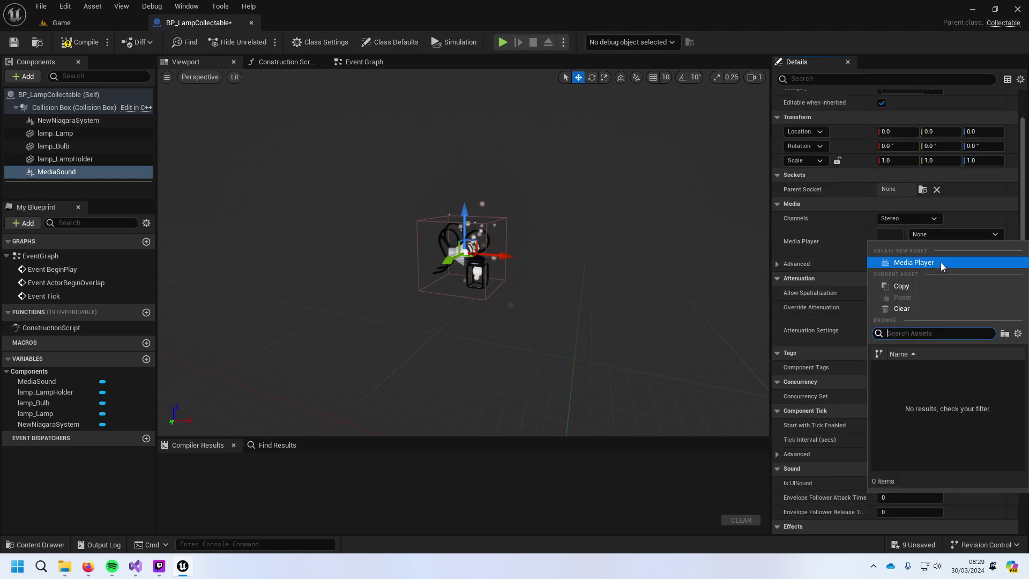
left_click(940, 262)
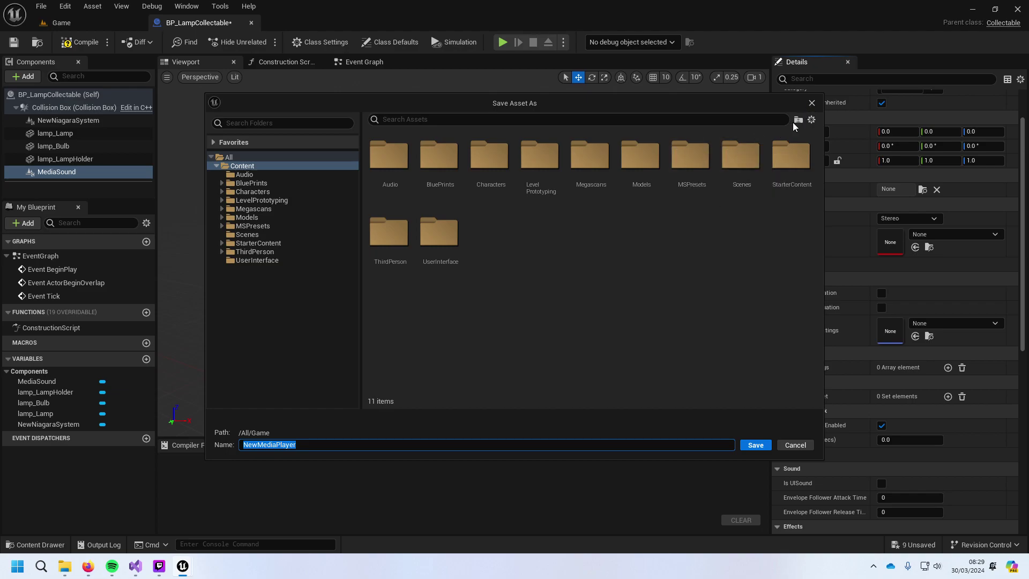
left_click(812, 103)
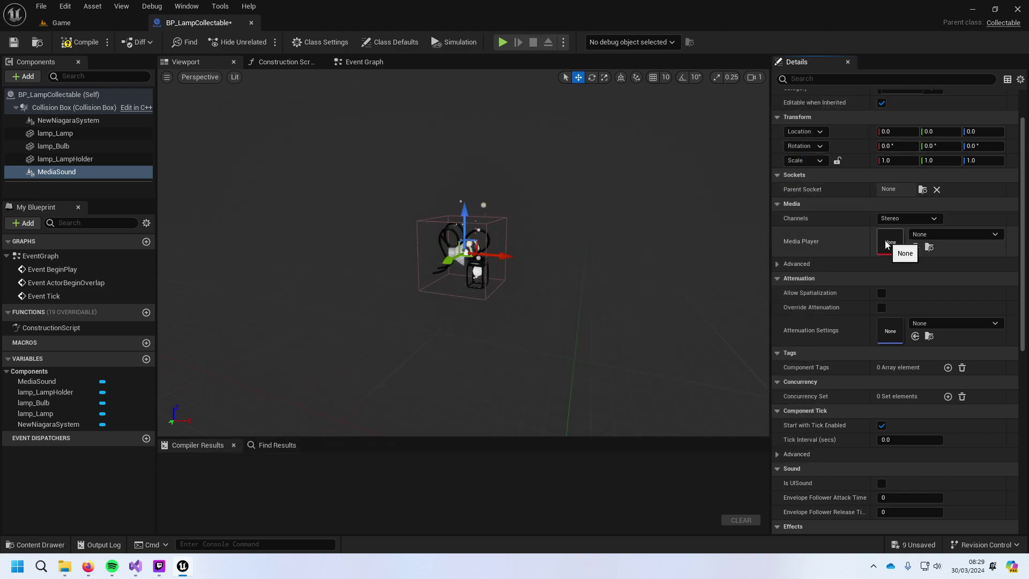
left_click(920, 237)
left_click(924, 262)
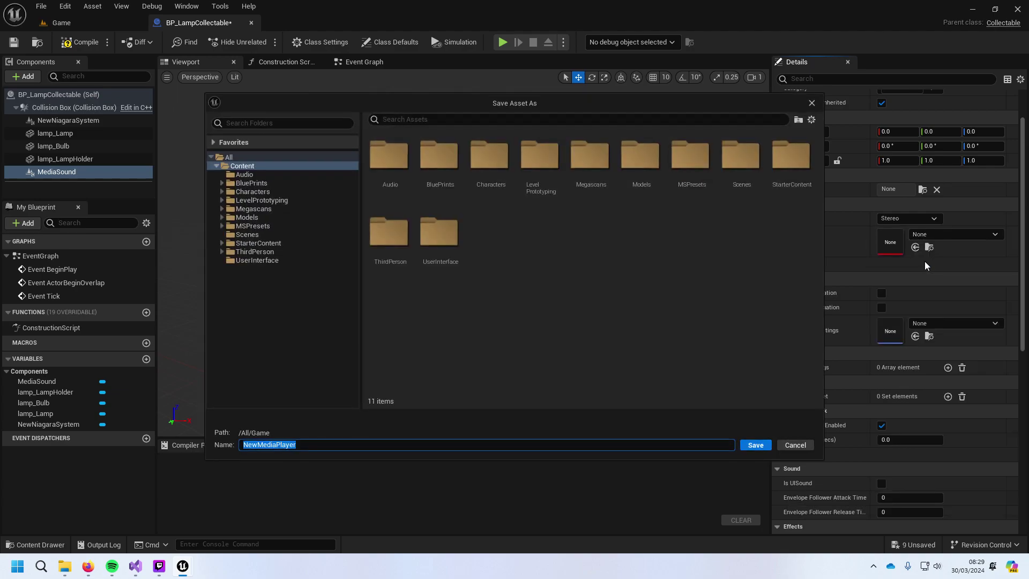
left_click(812, 102)
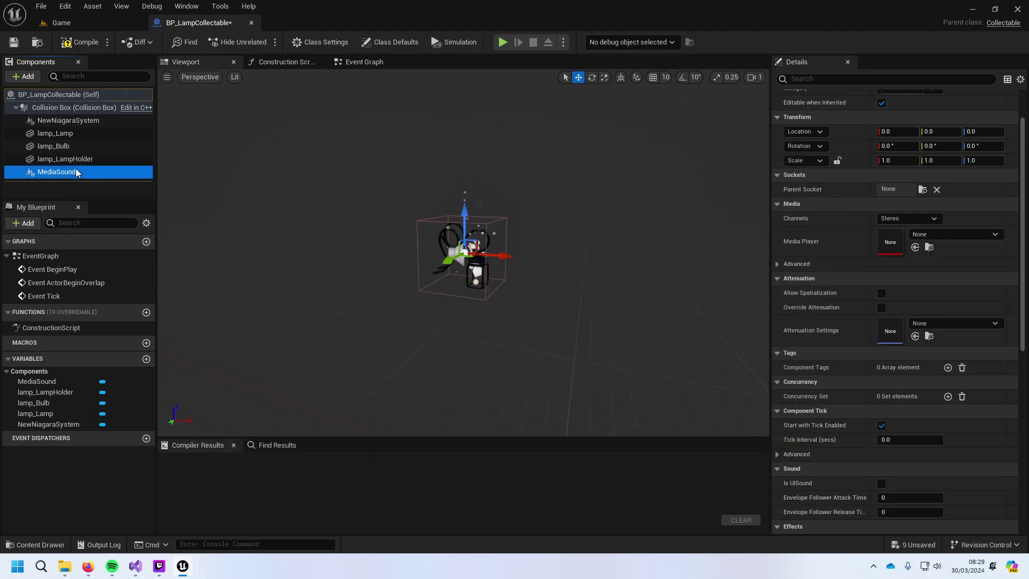
key("Delete")
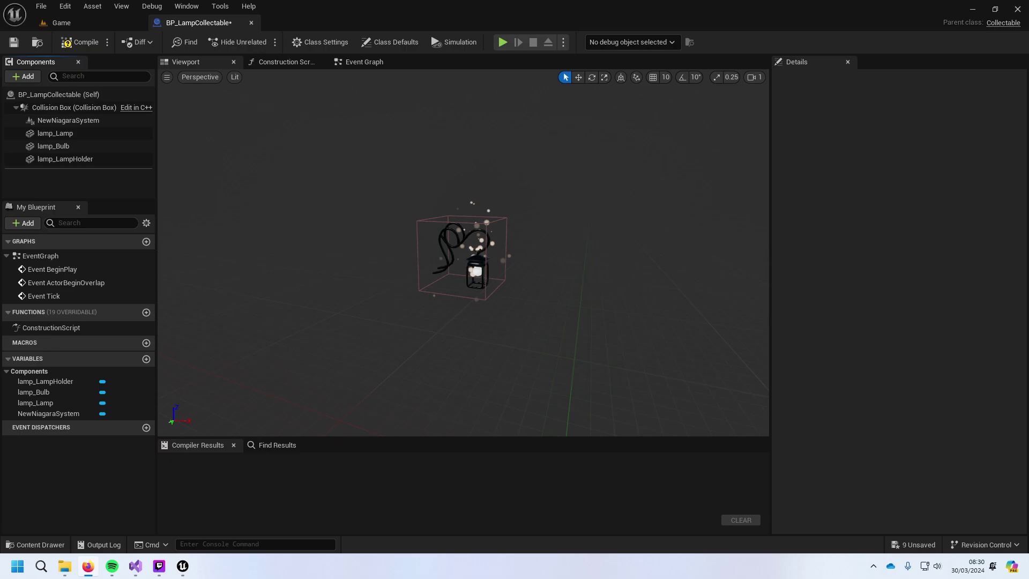
Step: Return from the BP_LampCollectable Blueprint to the Game level and open the Audio folder in the project content
left_click(83, 17)
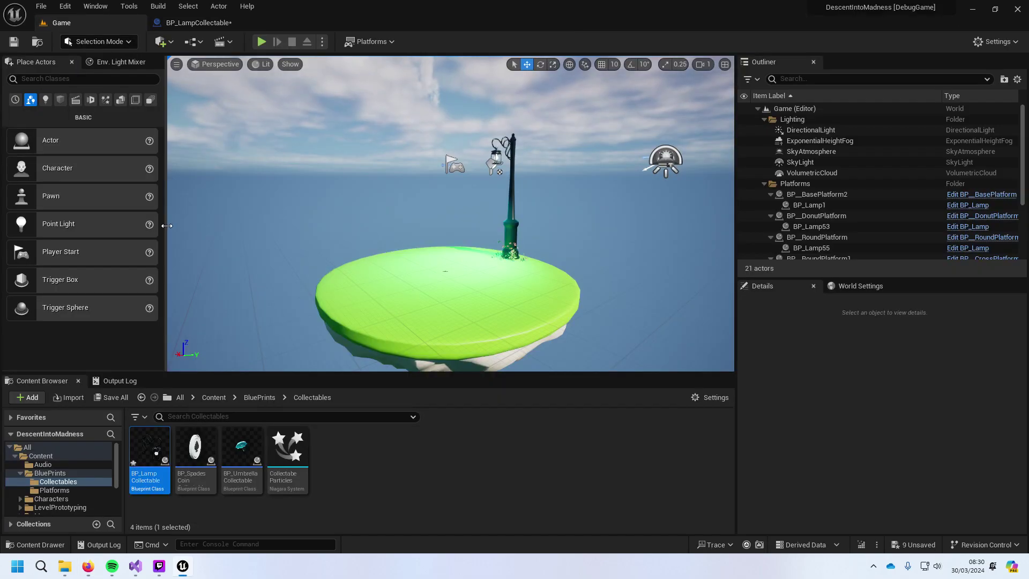
left_click(252, 399)
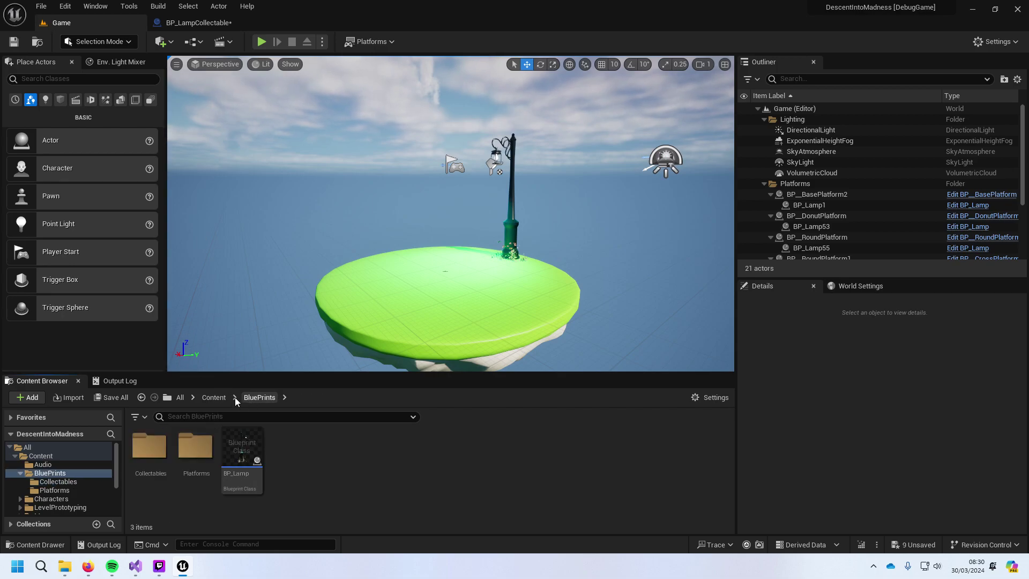
left_click(215, 397)
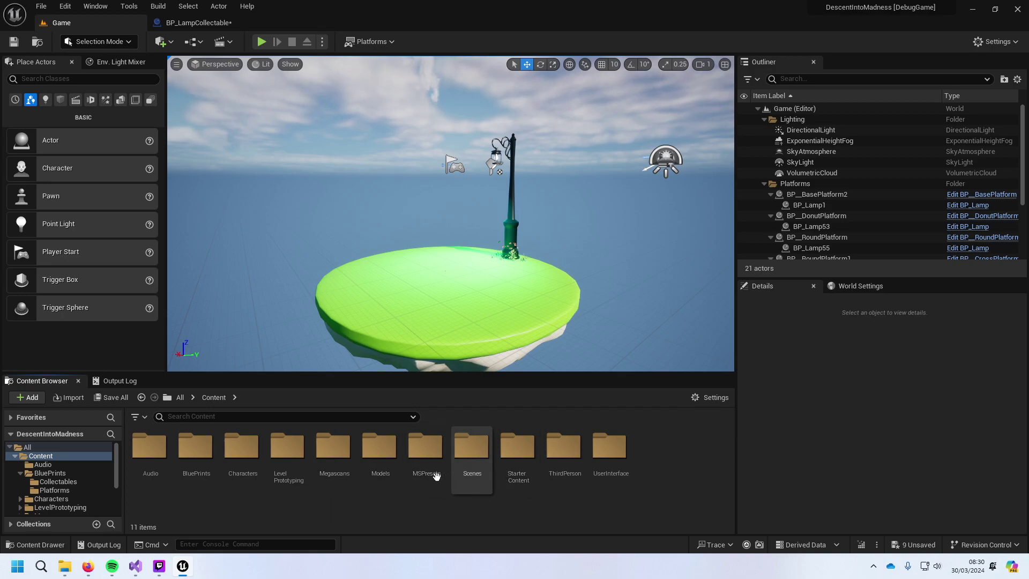
double_click(148, 461)
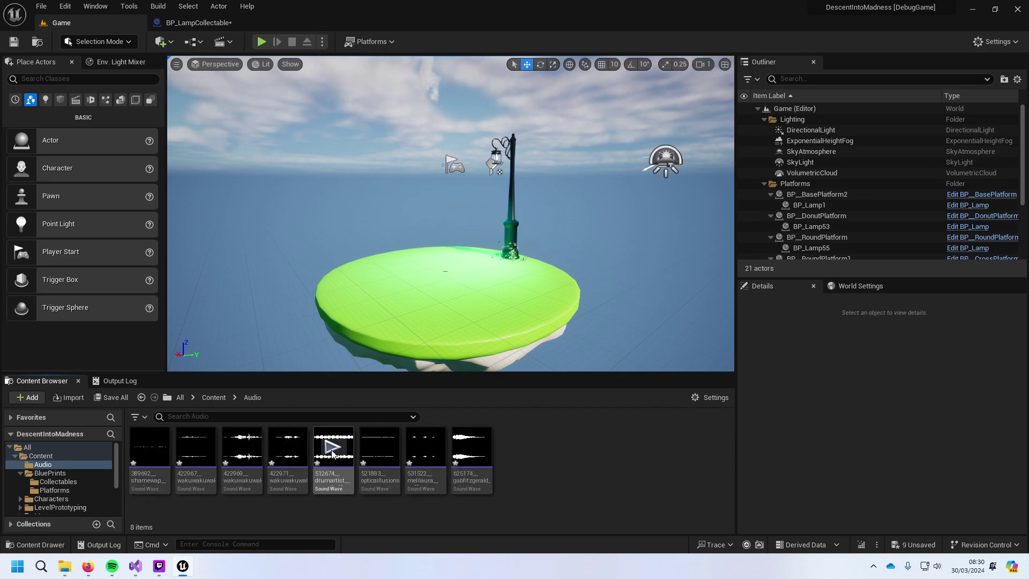
Step: Create a Sound Cue from the sfxkeypickup Sound Wave in the Audio folder
left_click(284, 457)
left_click(284, 457)
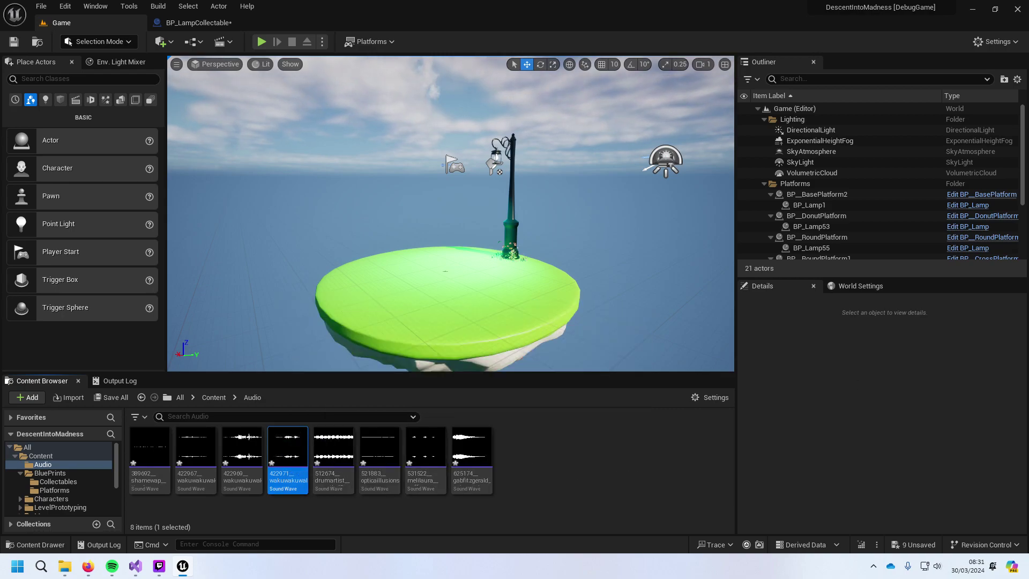
left_click(88, 566)
right_click(293, 468)
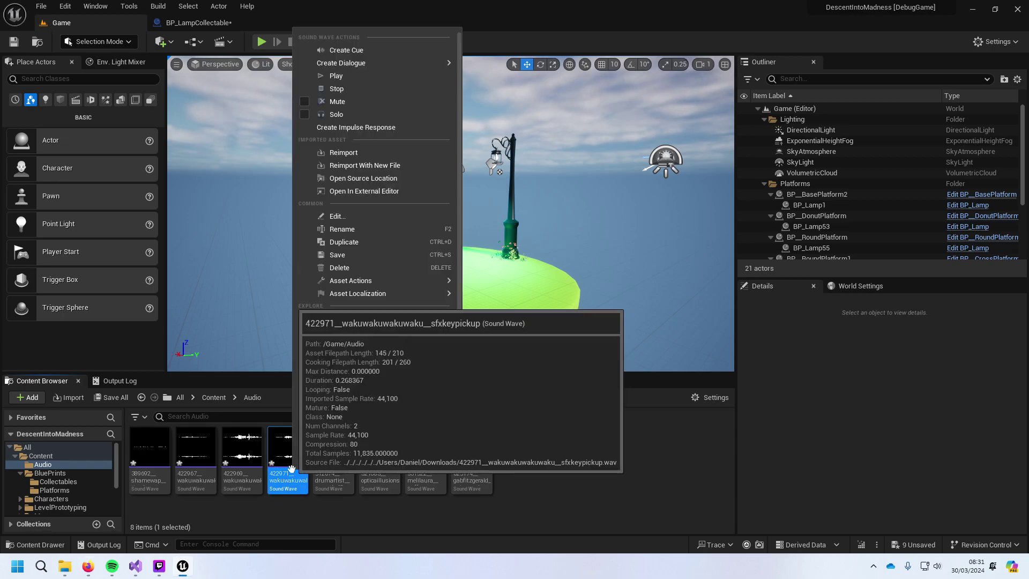
left_click(391, 54)
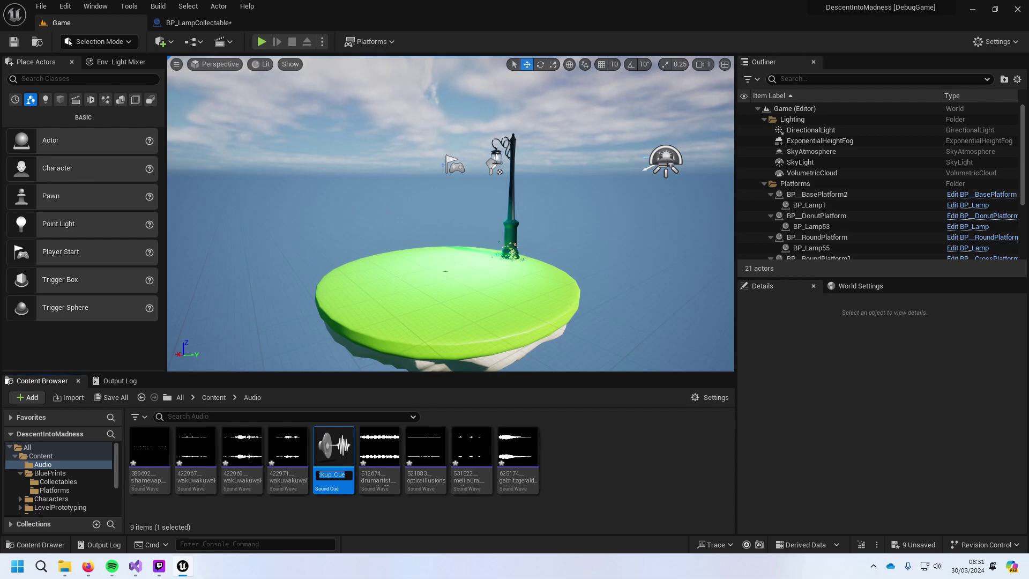
Step: Name the new sound cue Level
type("Leve")
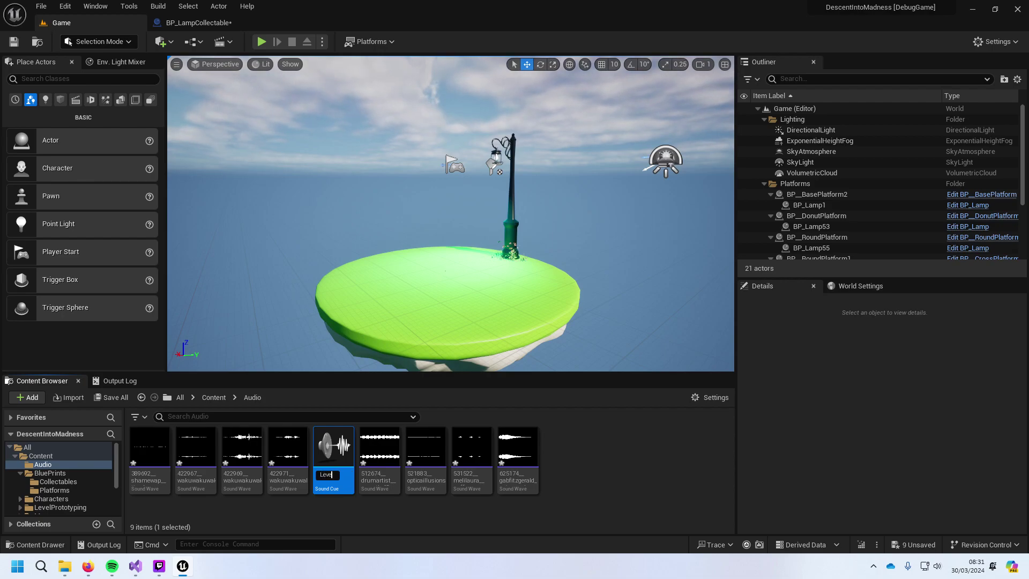
type("l")
key("Return")
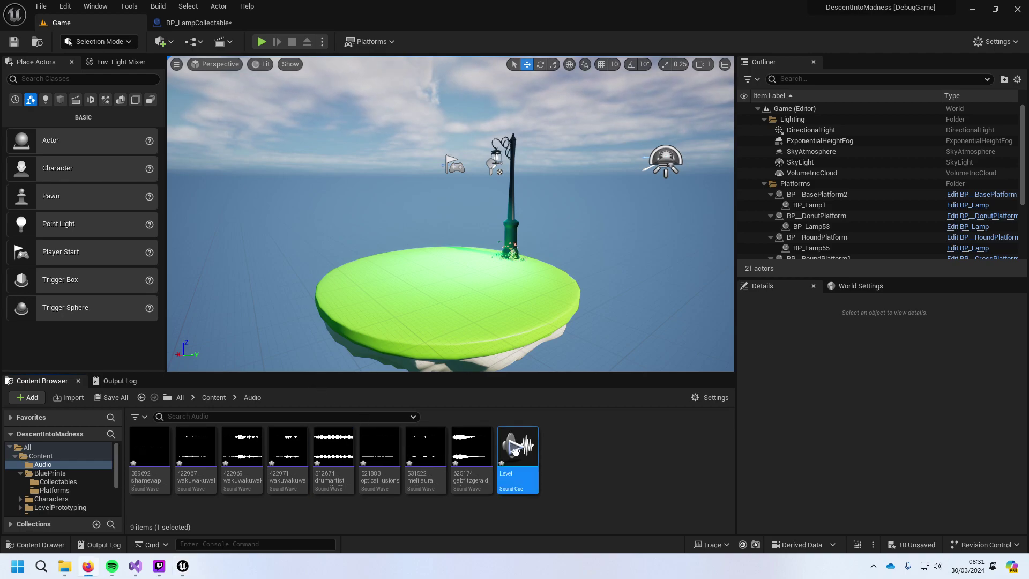
Step: Open the Level sound cue in its editor, play the cue to preview it, and close the editor
right_click(525, 481)
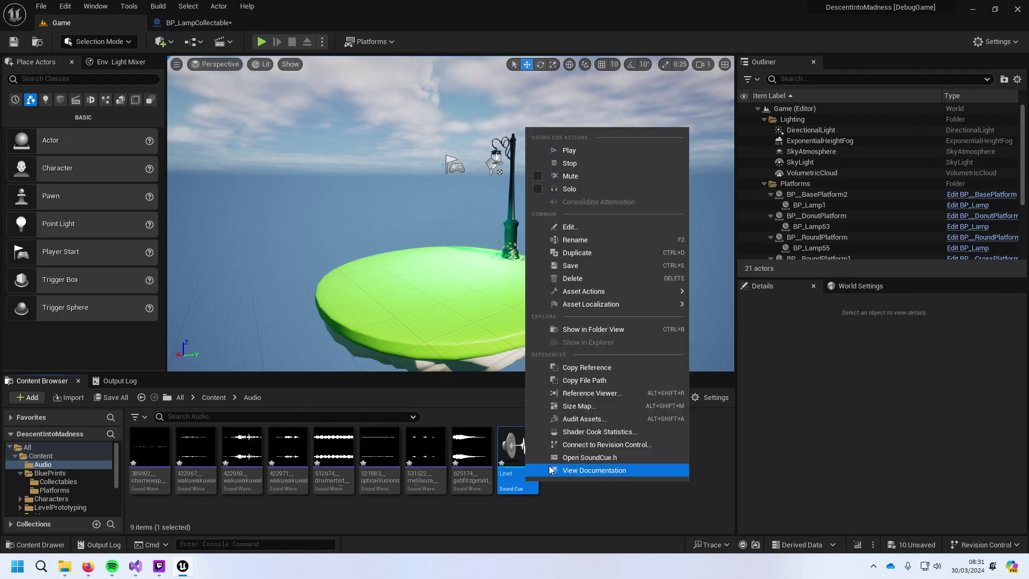
left_click(580, 230)
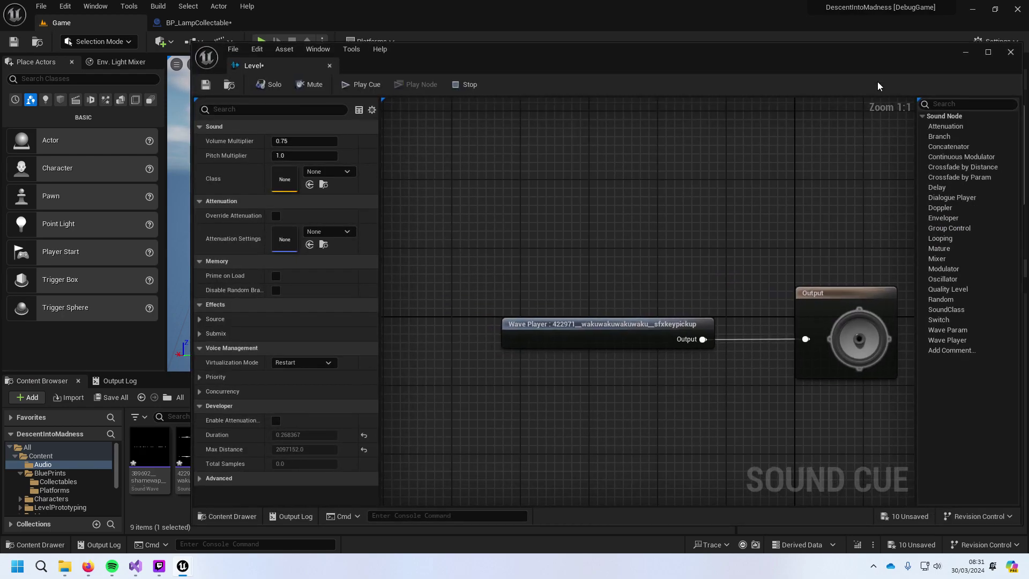
left_click(1012, 53)
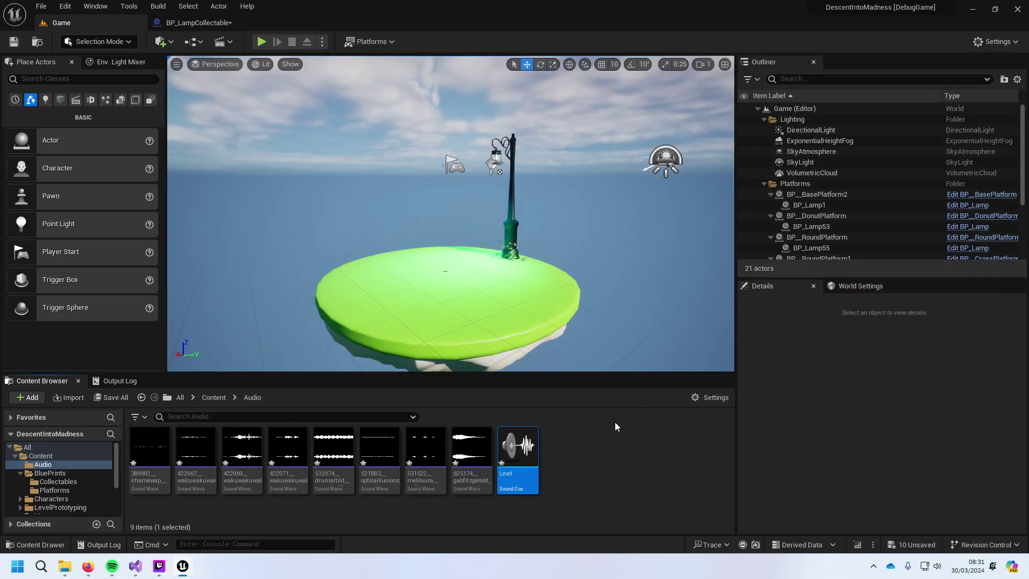
double_click(504, 481)
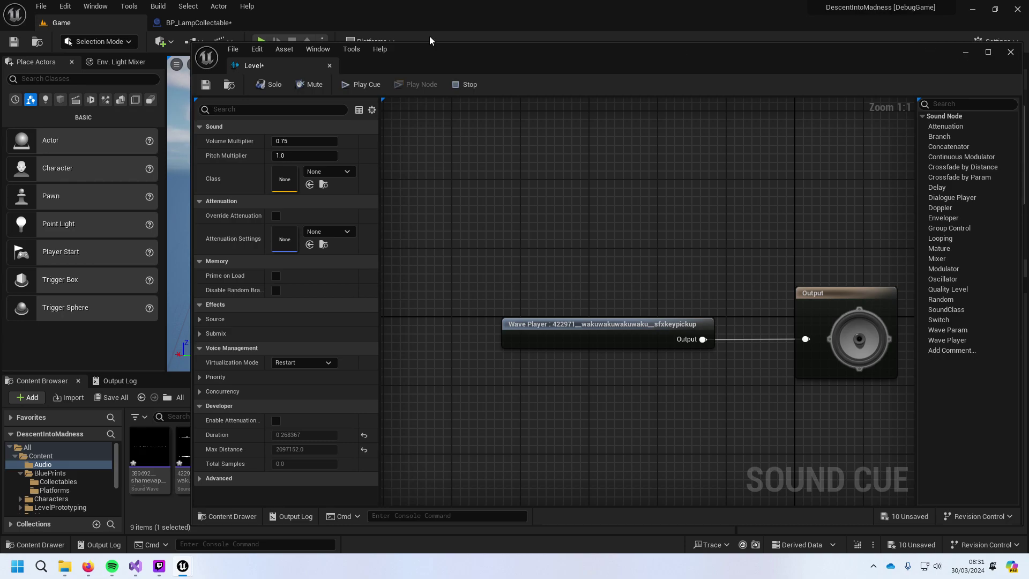
left_click(372, 89)
left_click(1011, 52)
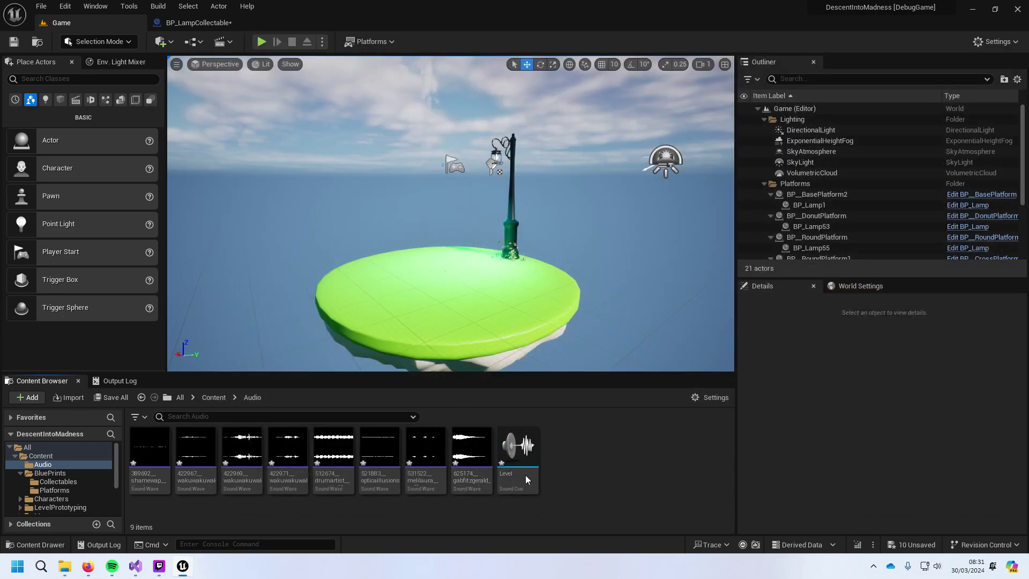
Step: Delete the Level sound cue from the Audio folder
key("Delete")
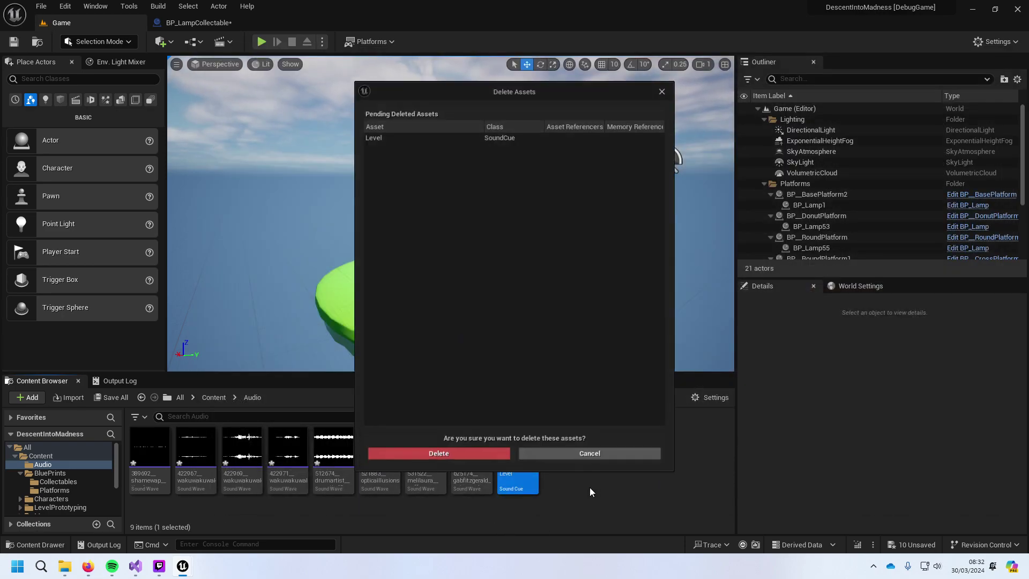
left_click(430, 457)
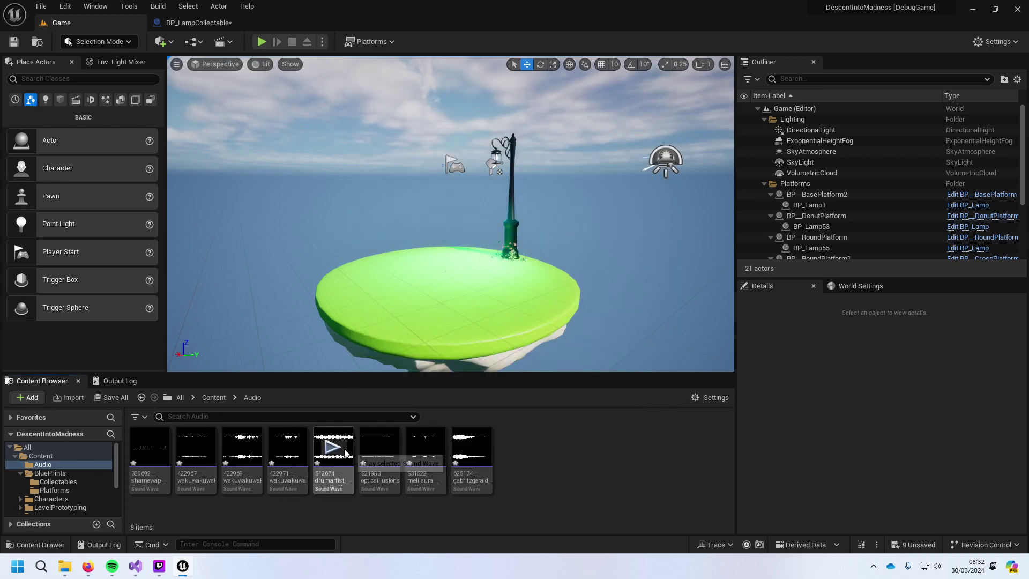
Step: Create a sound cue named Music from the 512674__drumartist__smooth-686-cm sound wave and inspect its graph
right_click(329, 479)
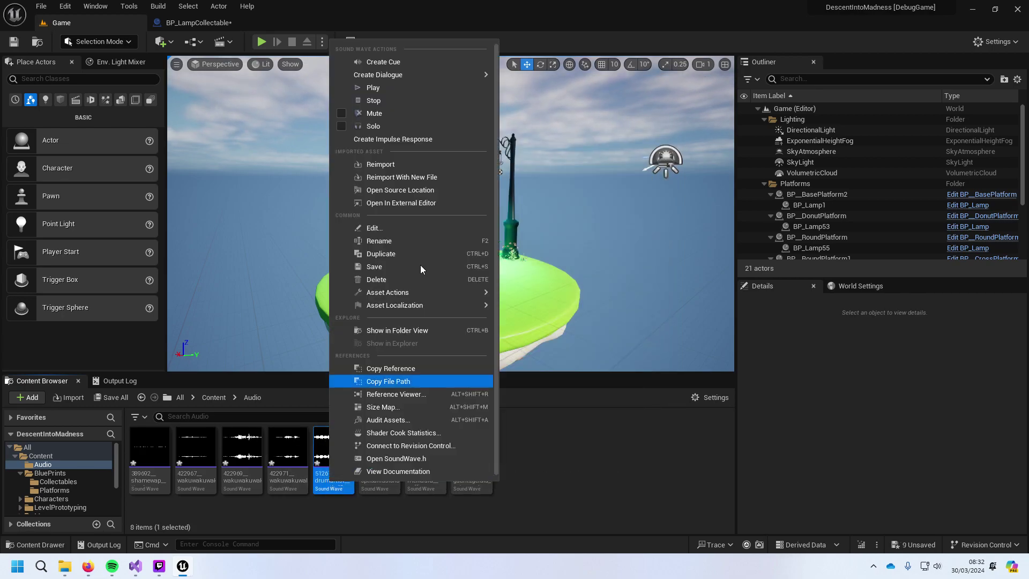
mouse_move(437, 77)
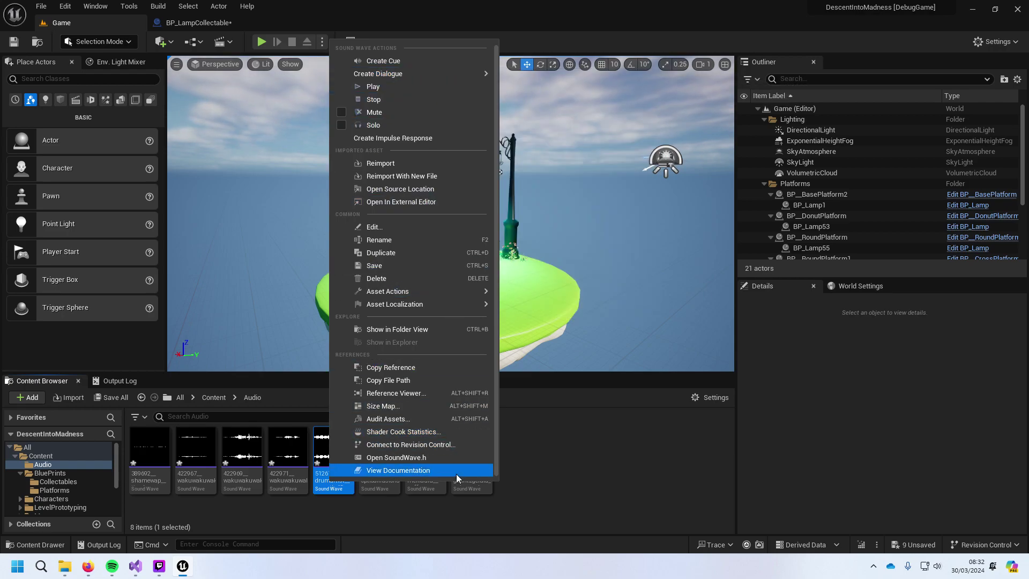
left_click(328, 484)
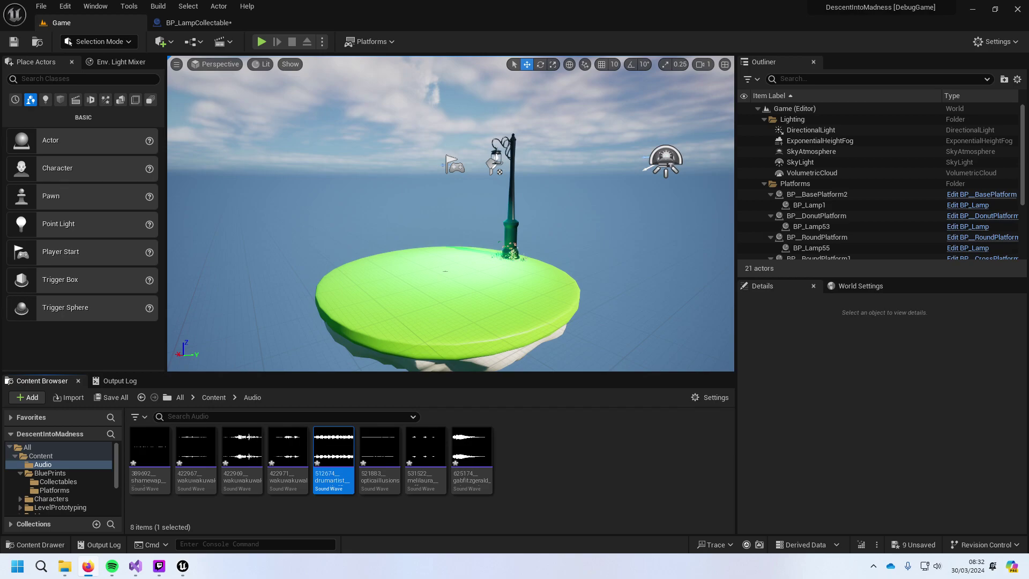
right_click(331, 450)
left_click(386, 30)
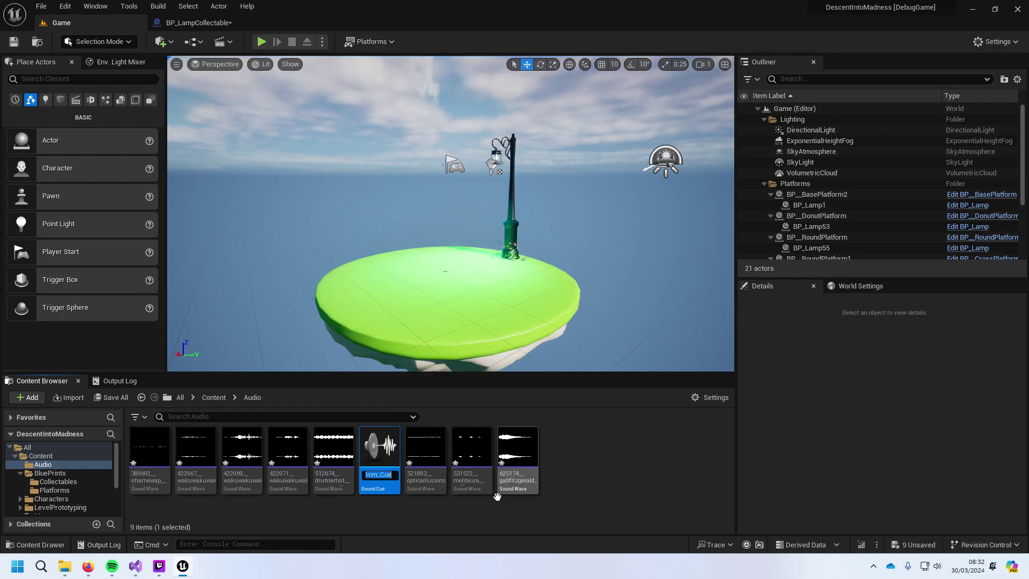
type("Music")
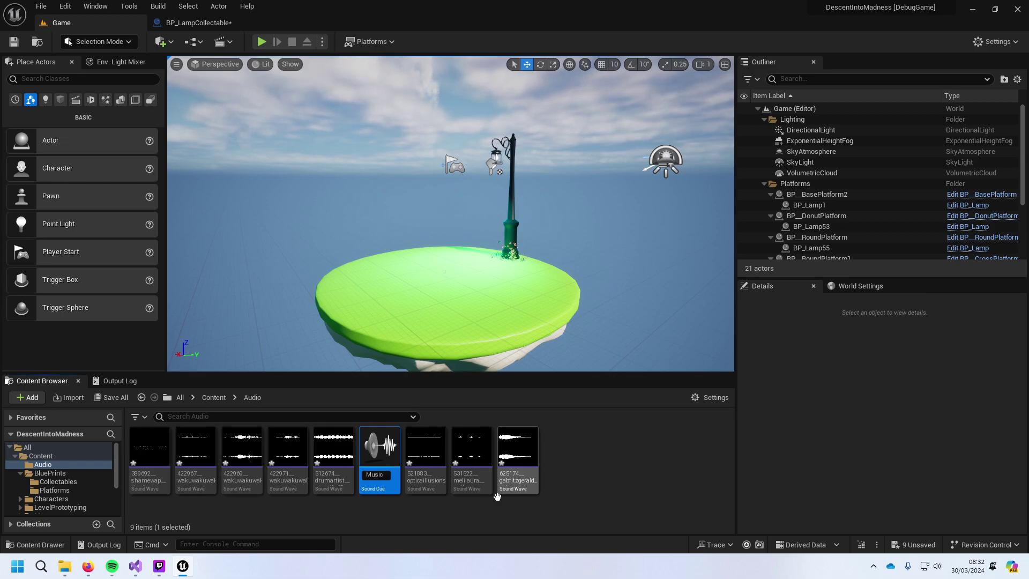
key("Return")
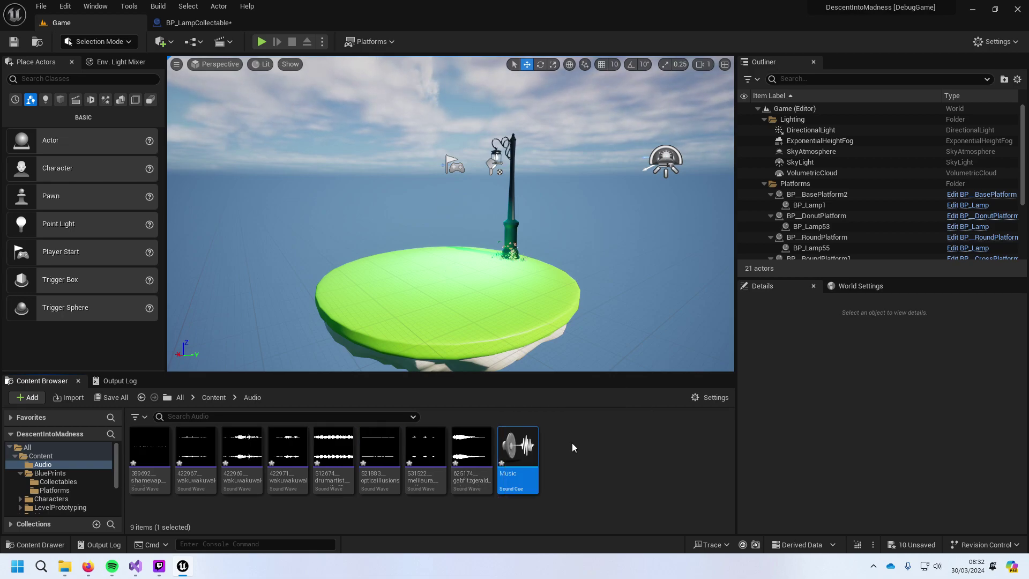
double_click(520, 476)
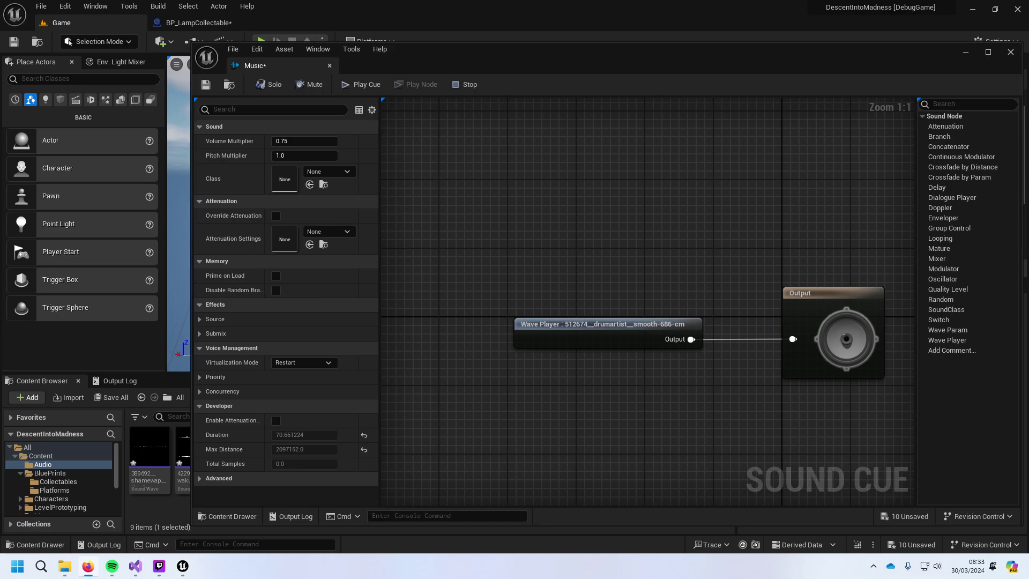
left_click(1011, 52)
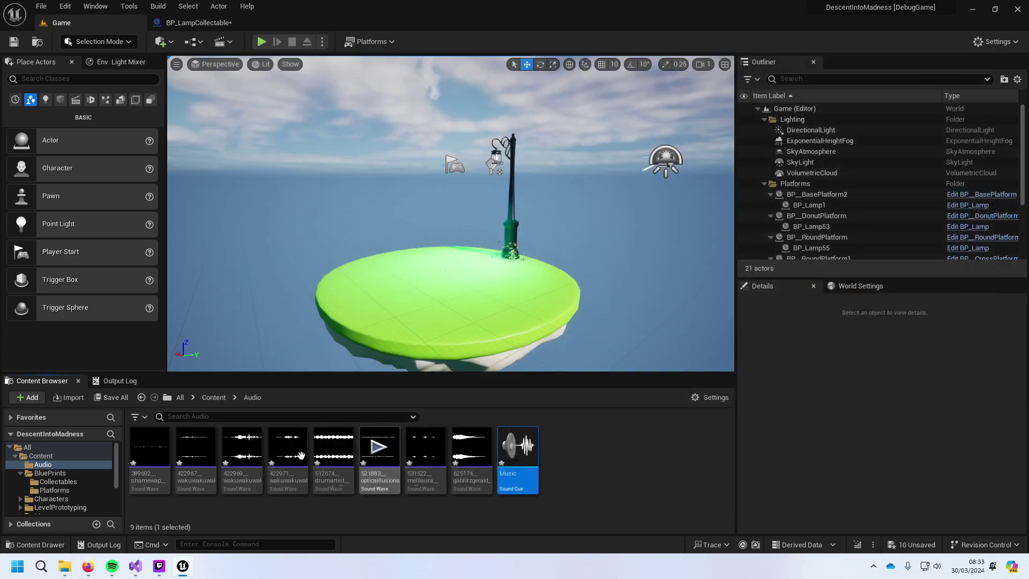
Step: Enable Looping on the 512674__drumartist__smooth-686-cm sound wave and save the asset
double_click(319, 476)
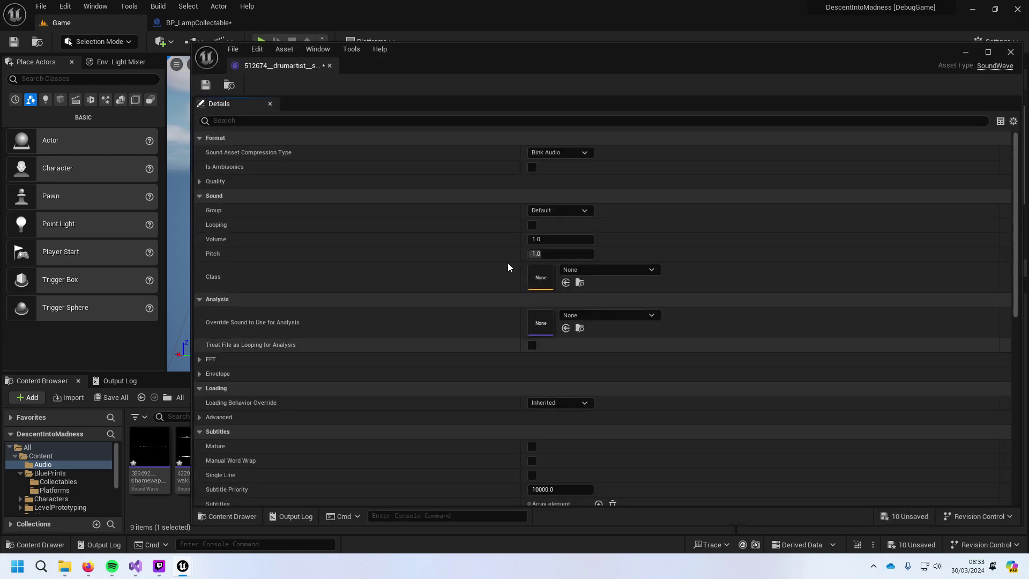
left_click(531, 226)
key("ctrl+s")
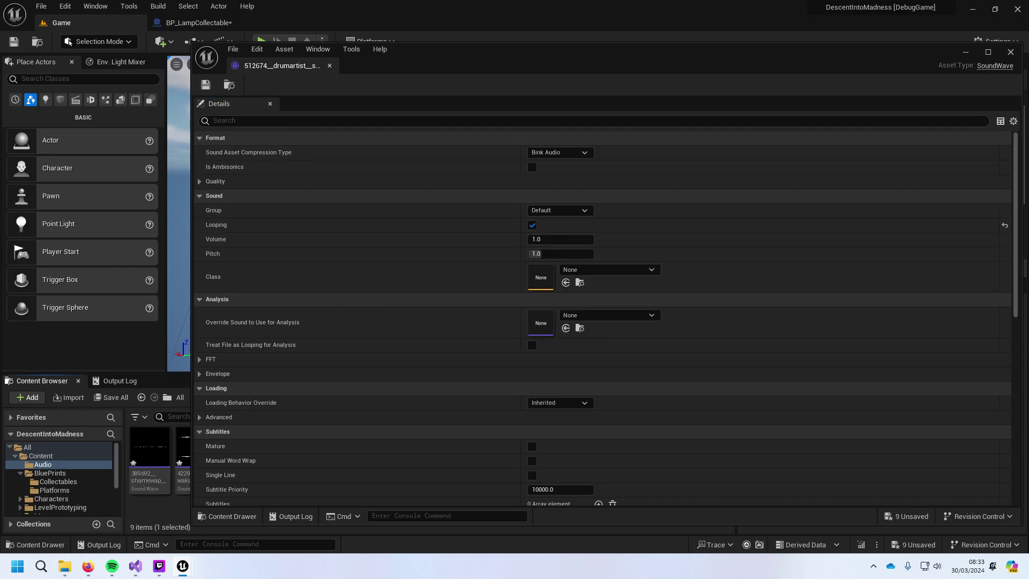
left_click(1011, 52)
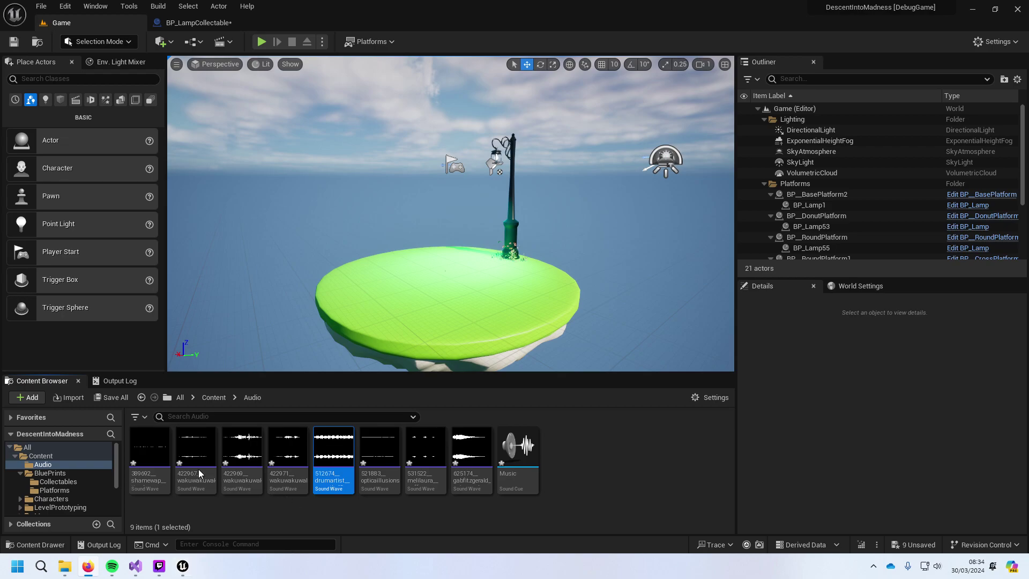
Step: Delete the Music sound cue from the Audio folder
left_click(522, 480)
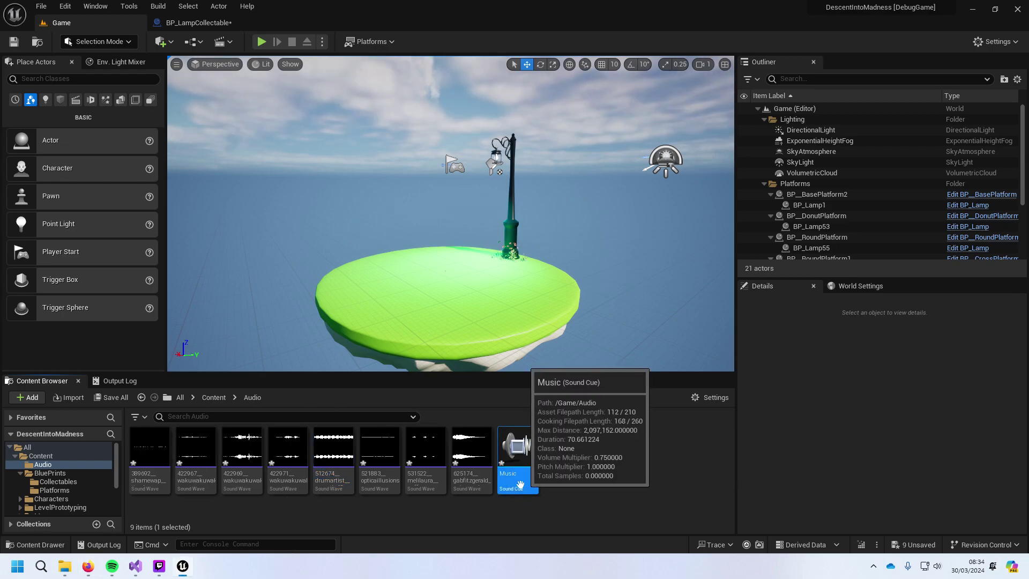
key("Delete")
left_click(444, 459)
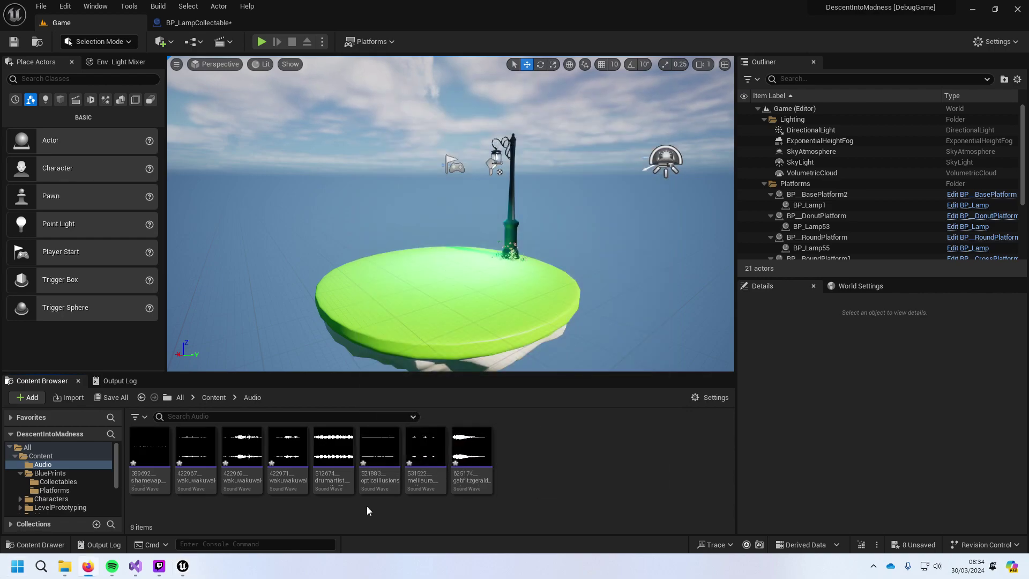
Step: Open the level blueprint and add a Spawn Sound 2D node connected to Event BeginPlay's execution output
left_click(193, 41)
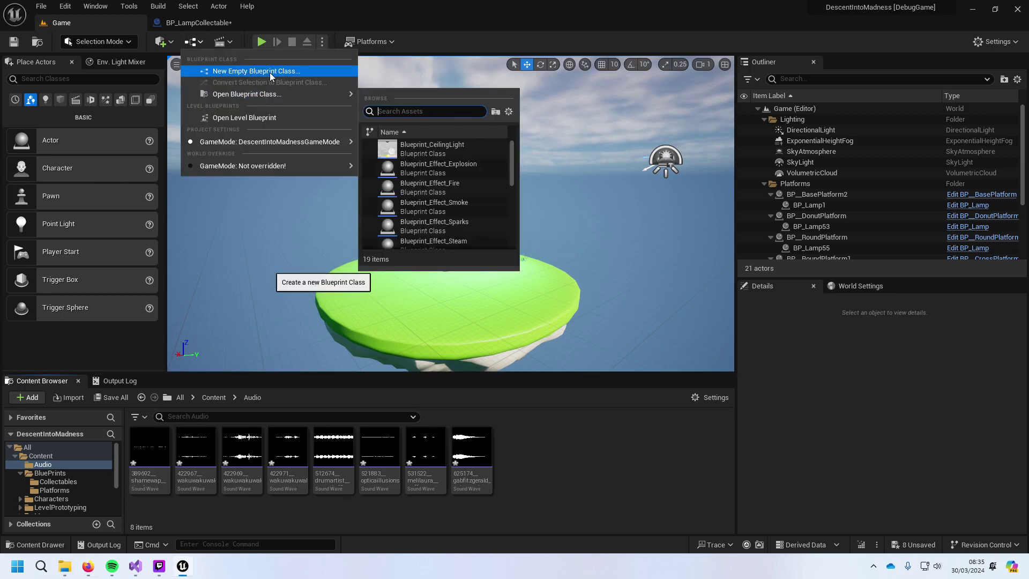
left_click(244, 118)
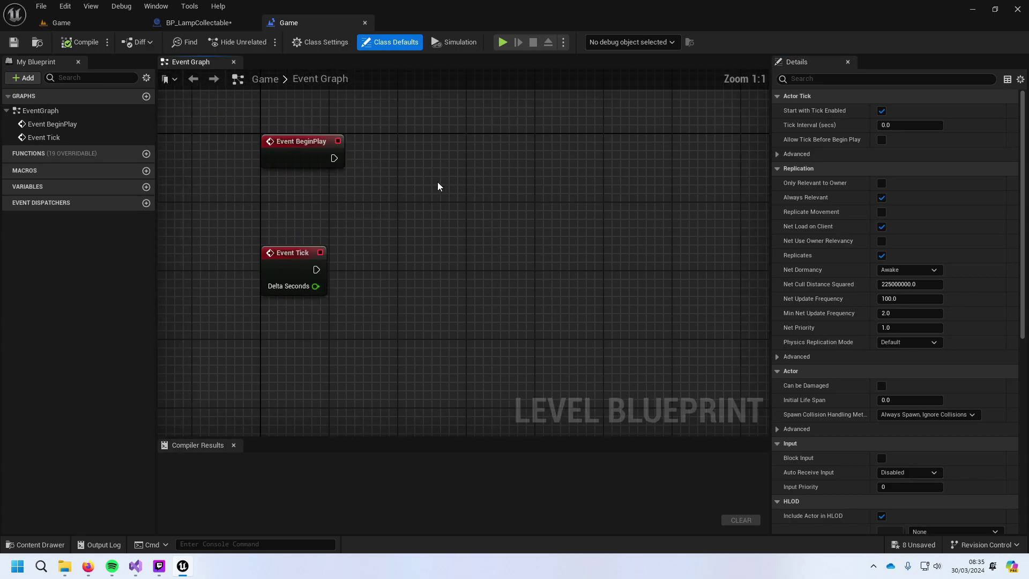
right_click_drag(411, 193, 346, 221)
left_click_drag(318, 185, 442, 183)
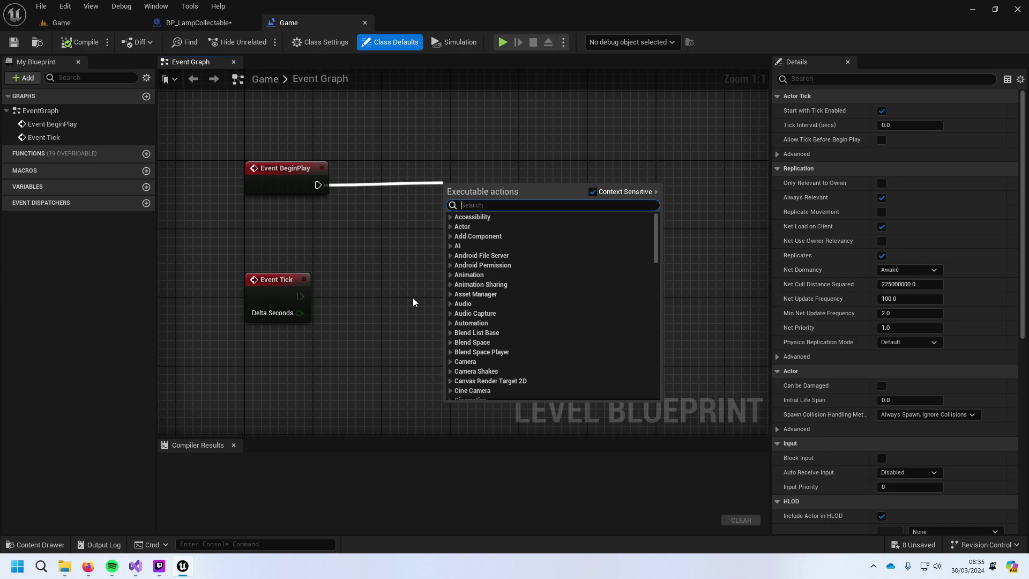
type("s")
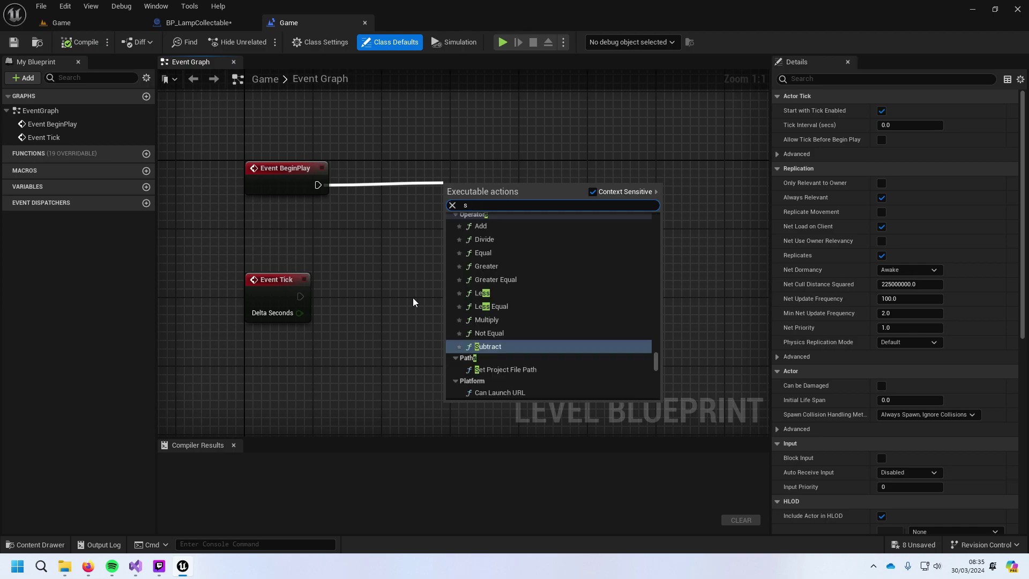
type("pawn")
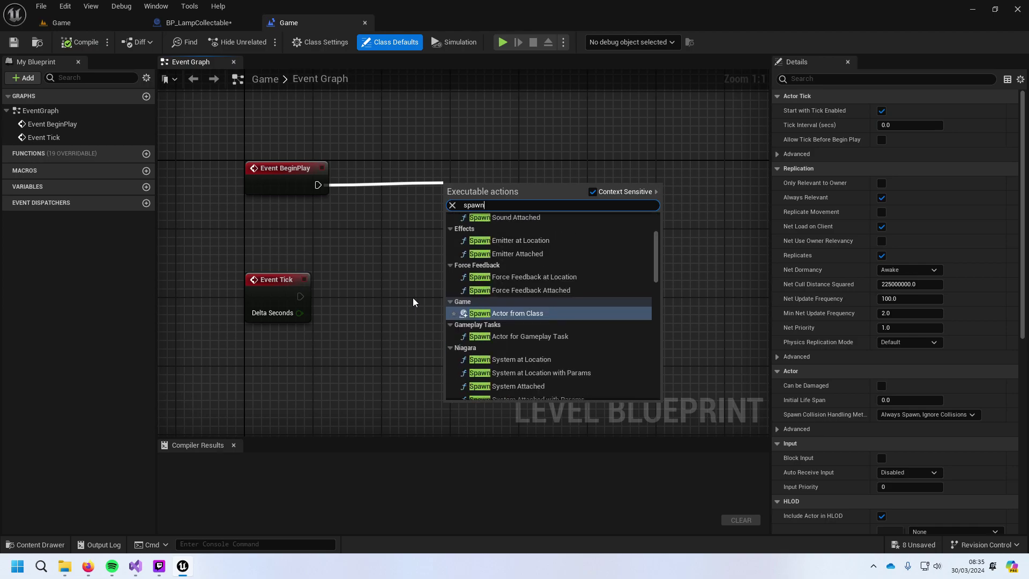
type(" soun")
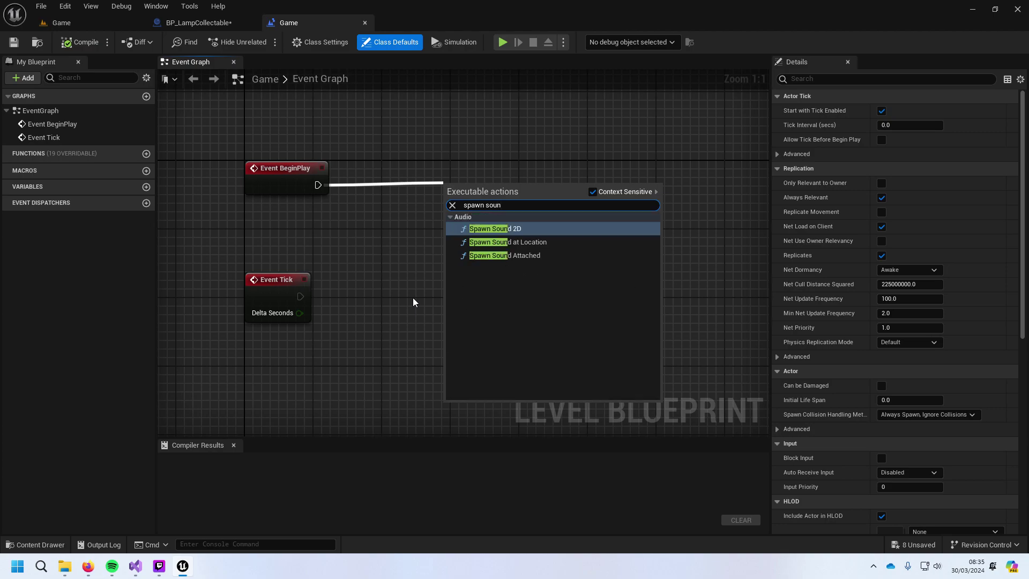
key("Return")
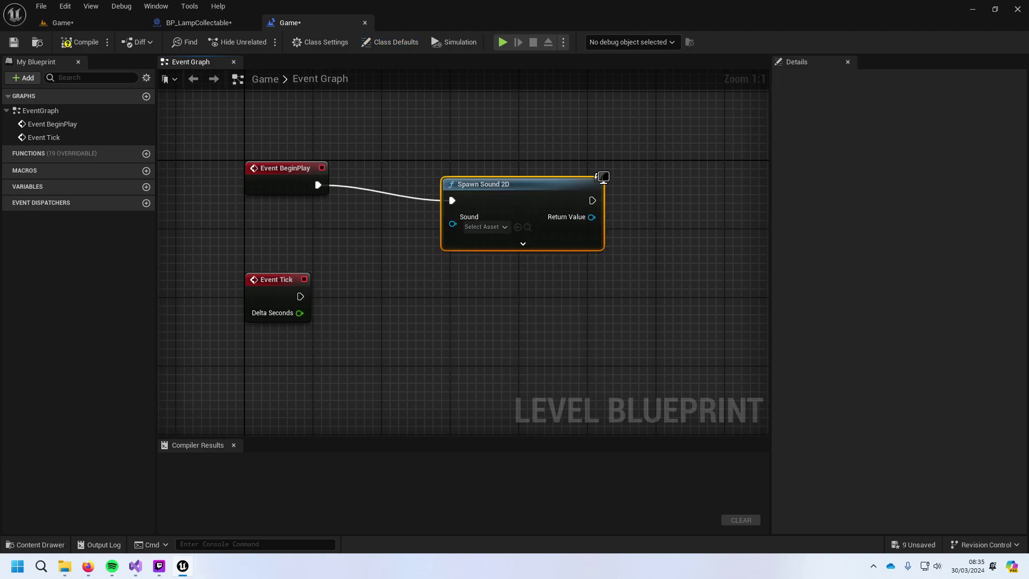
Step: Assign the 512674__drumartist__smooth-686-cm sound wave as the Sound of the Spawn Sound 2D node
right_click_drag(413, 298, 277, 342)
left_click_drag(416, 230, 444, 228)
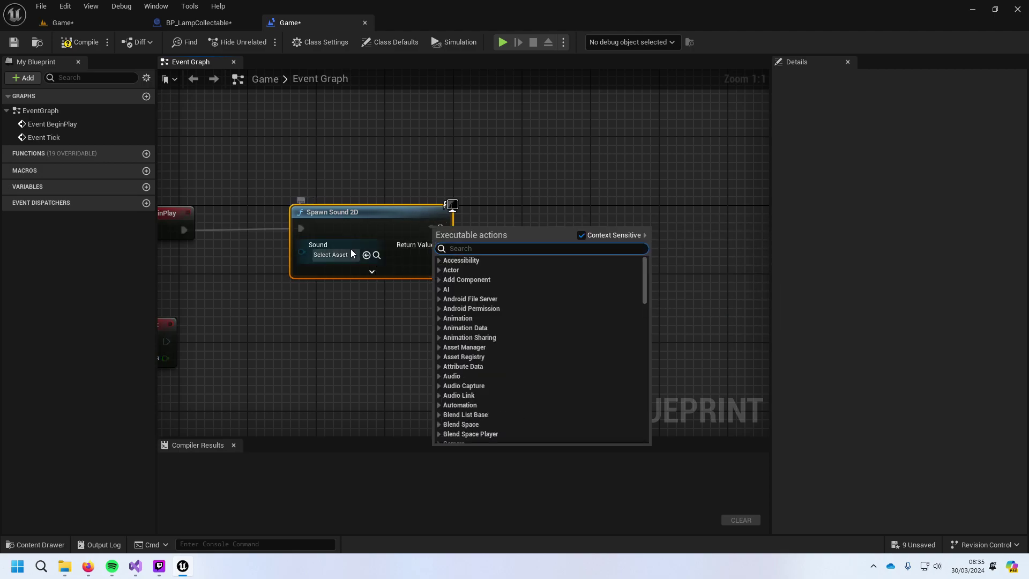
left_click(350, 254)
type("Mu")
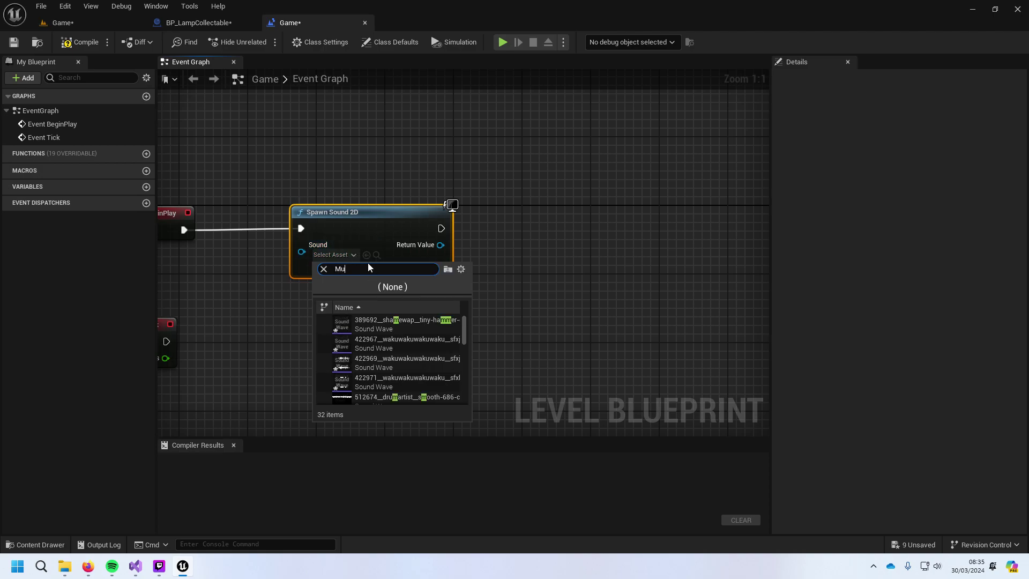
key("BackSpace")
key("BackSpace")
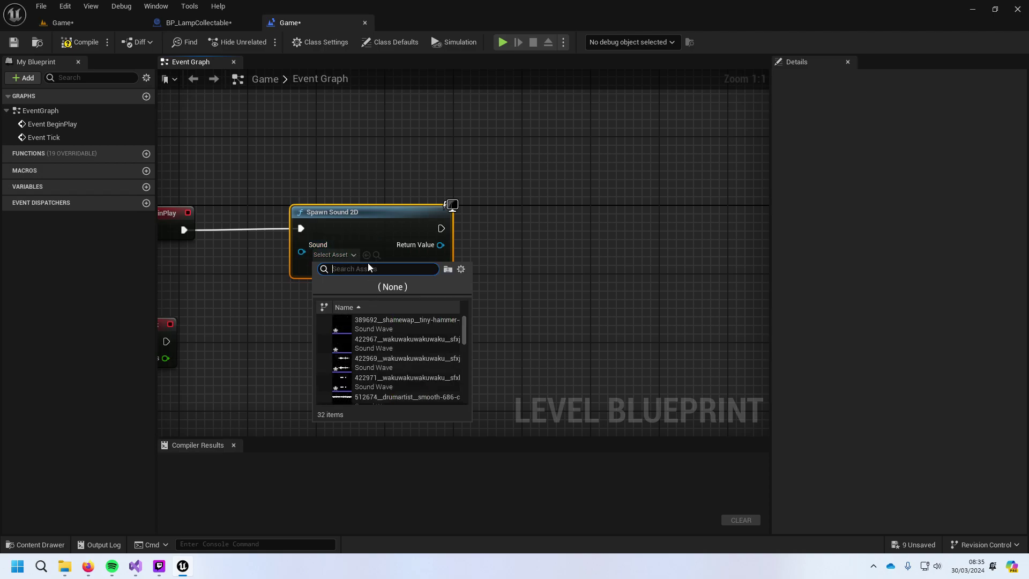
scroll(442, 386, "down", 1)
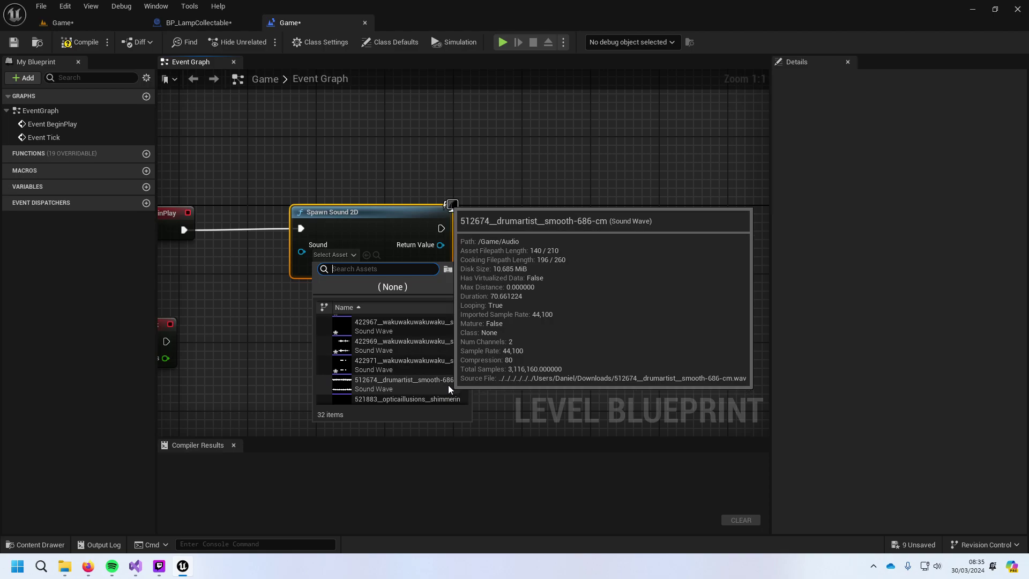
left_click(449, 384)
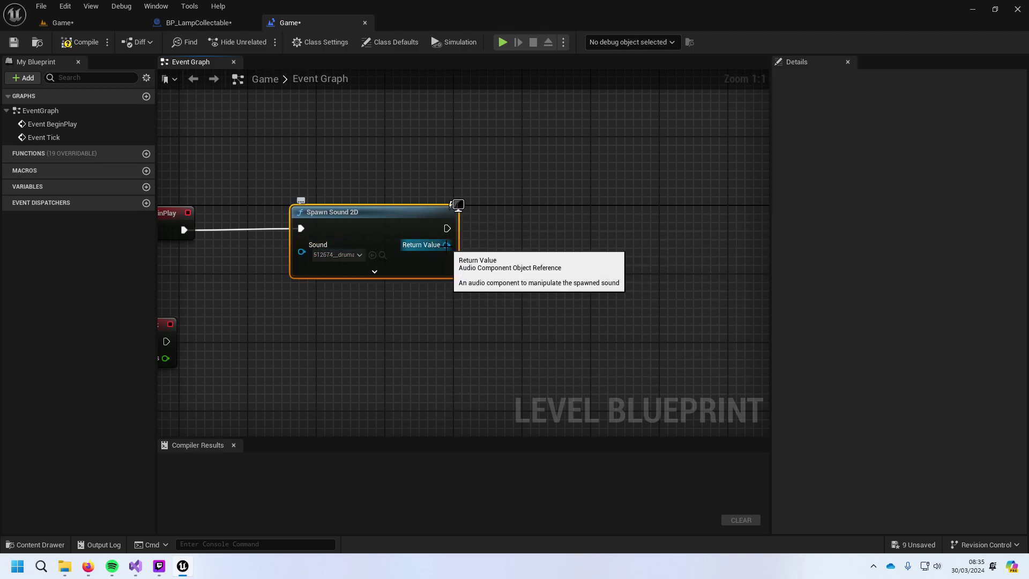
left_click_drag(448, 246, 491, 269)
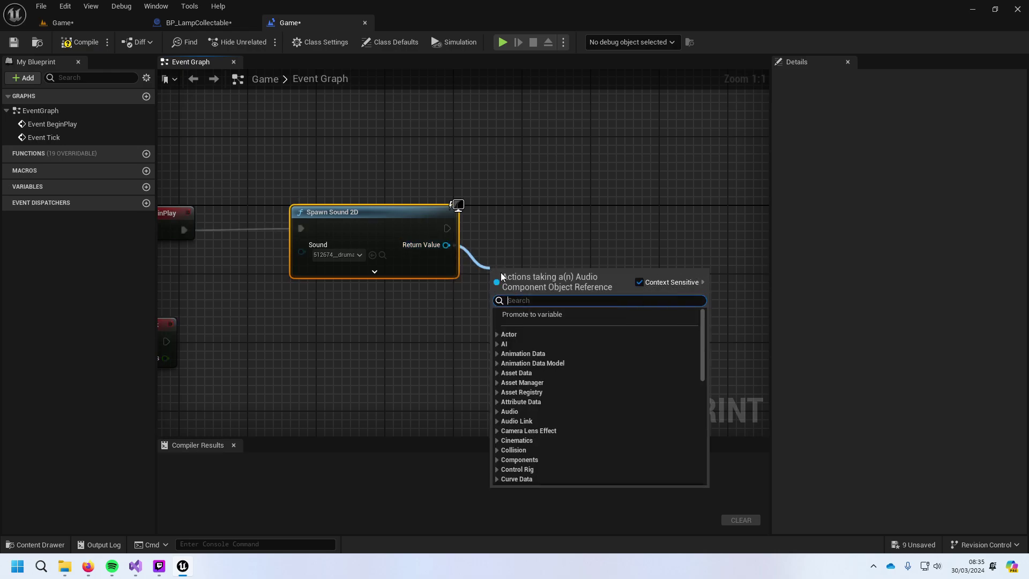
type("sound")
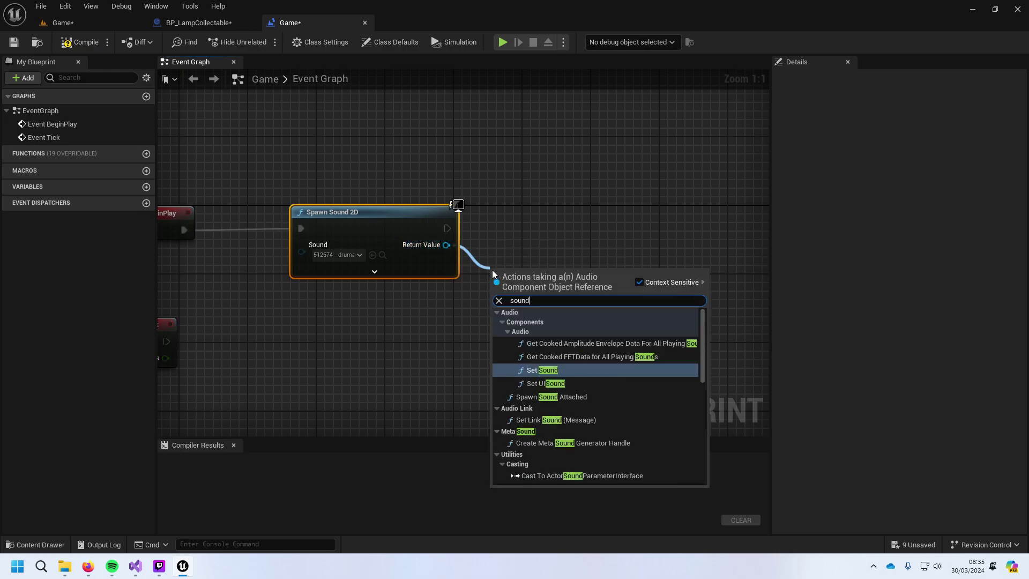
key("Return")
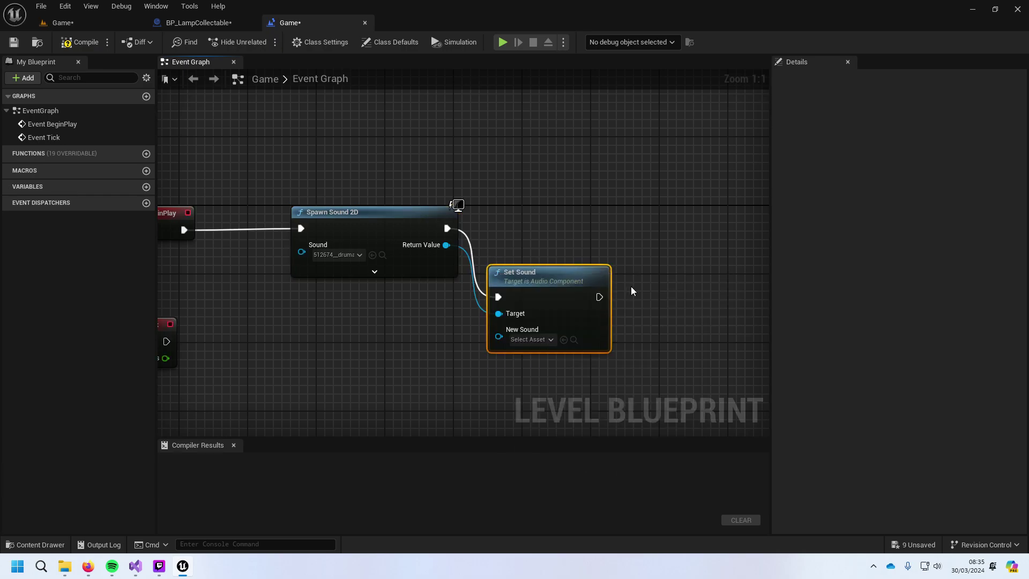
key("Delete")
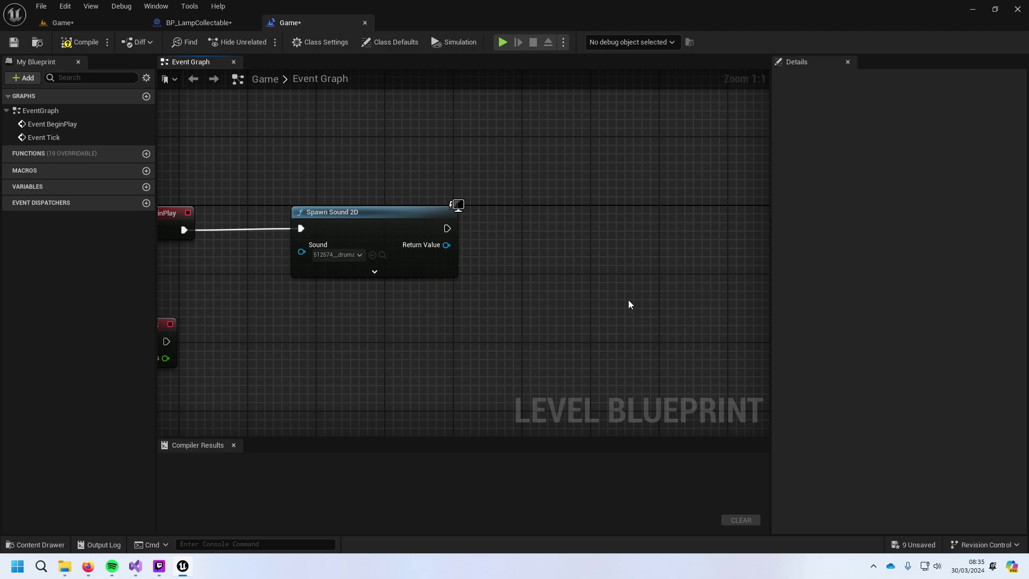
Step: Add a new variable to the level blueprint and search the variable types for Sound
right_click_drag(528, 223, 433, 193)
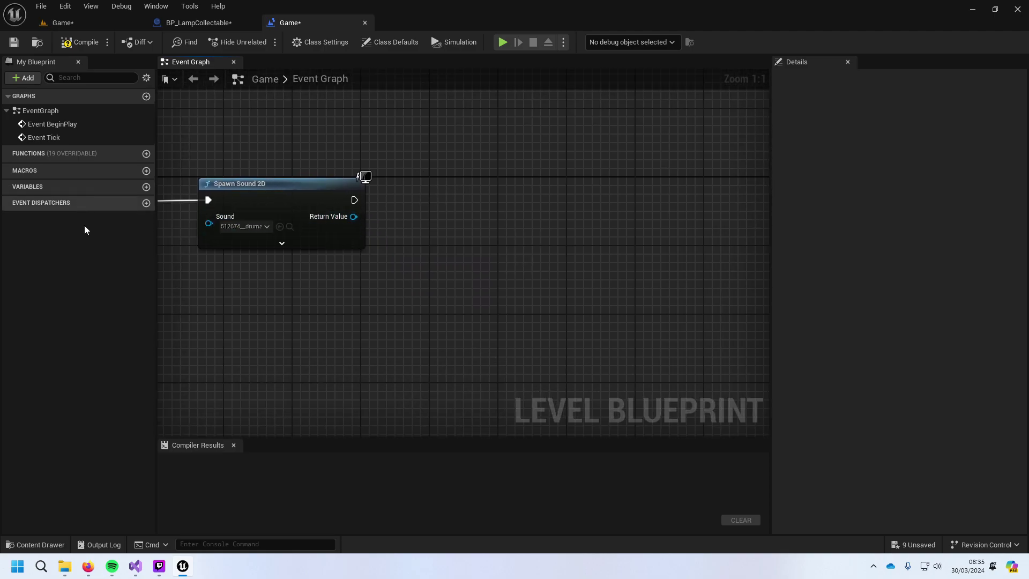
left_click(147, 188)
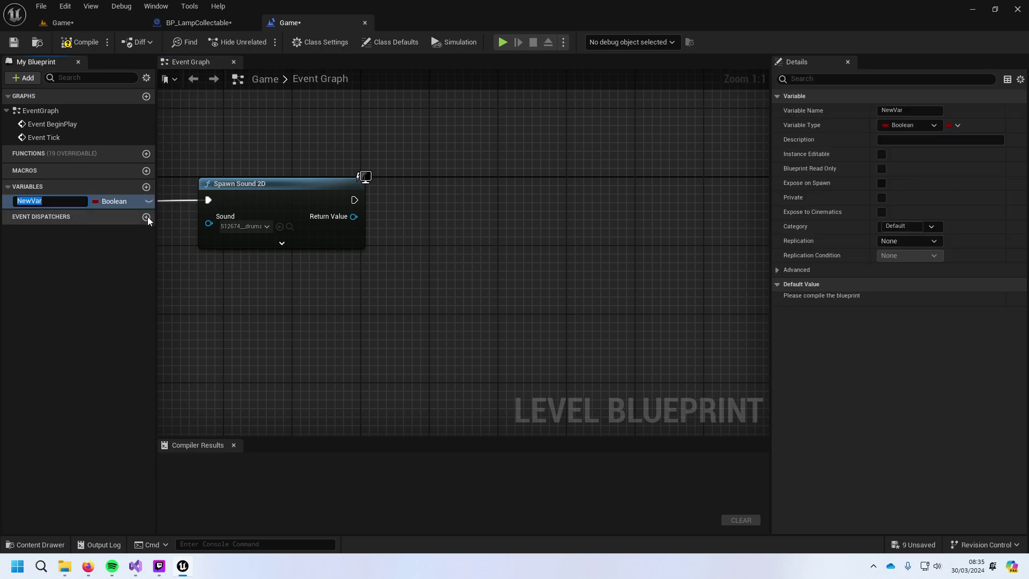
left_click(124, 203)
left_click(125, 203)
type("Sound")
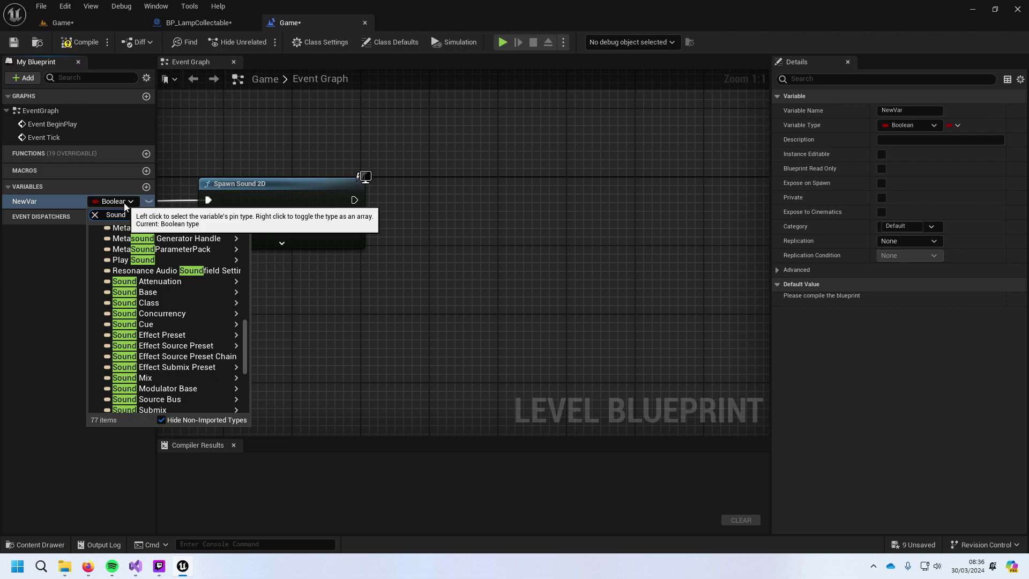
mouse_move(223, 339)
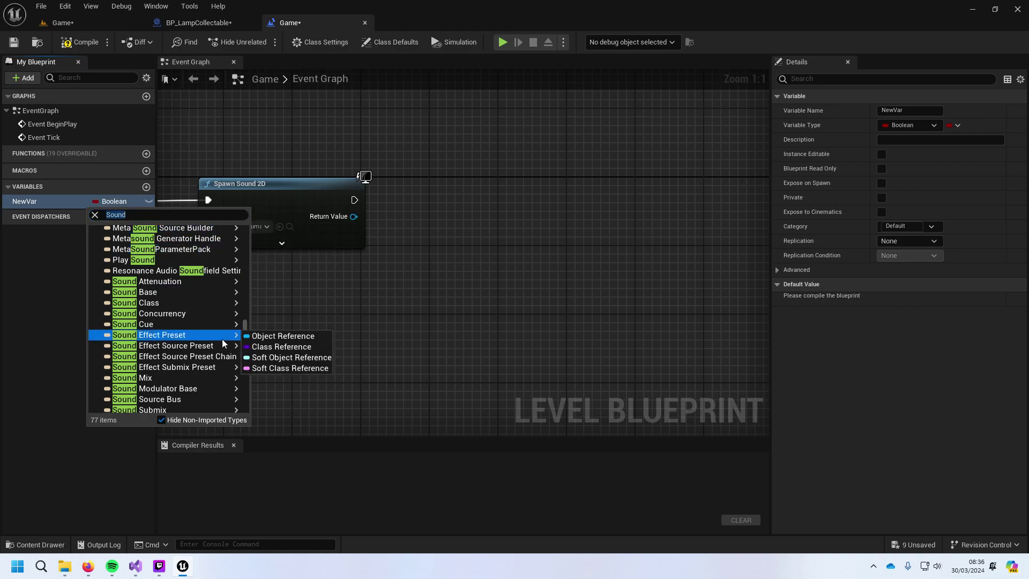
scroll(223, 342, "down", 6)
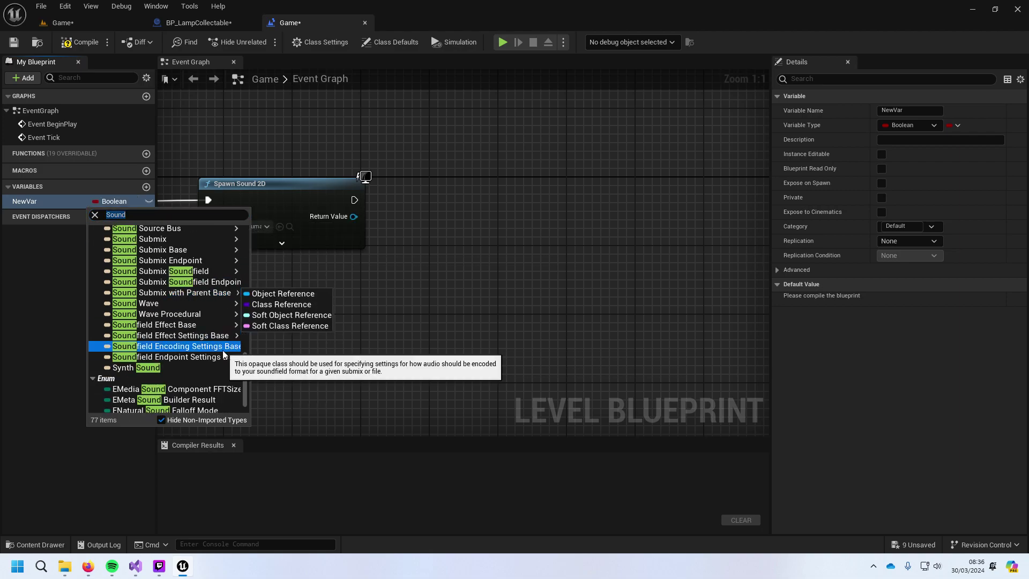
scroll(223, 322, "up", 4)
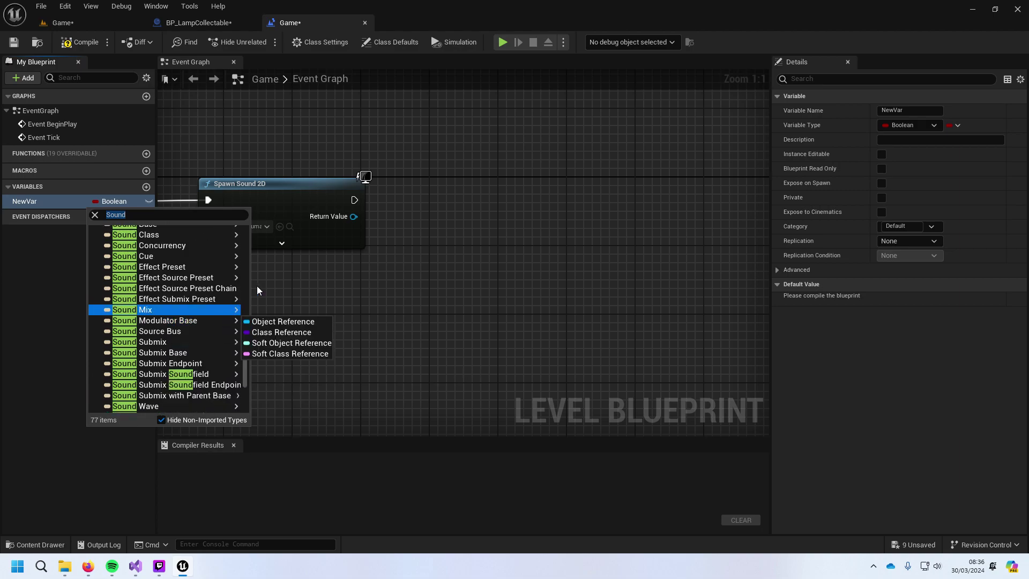
left_click(363, 278)
Step: Promote the Return Value of Spawn Sound 2D to a variable named Music and delete the unused NewVar variable
left_click_drag(354, 217, 432, 249)
type("pro")
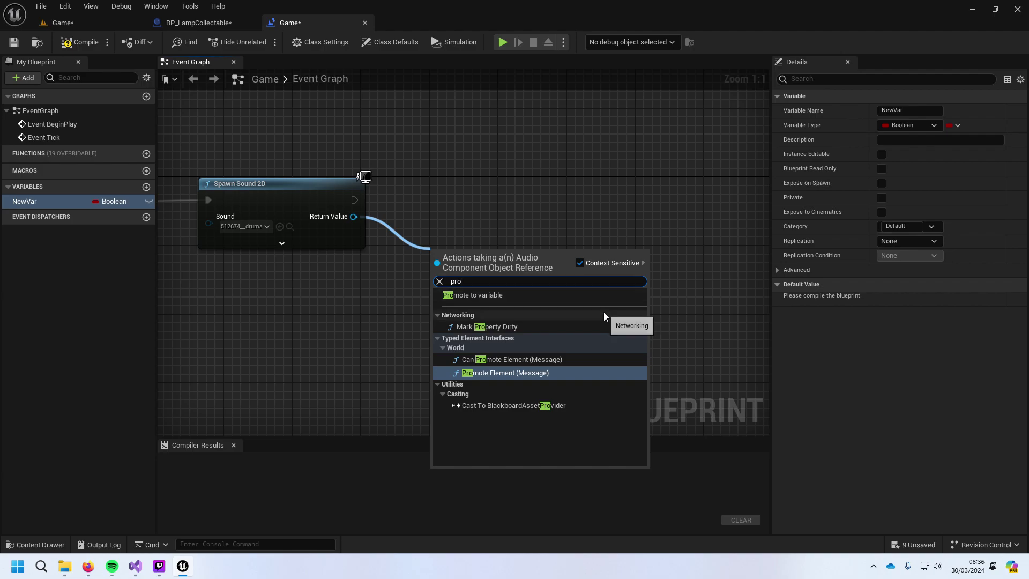
key("BackSpace")
key("BackSpace")
key("BackSpace")
type("var")
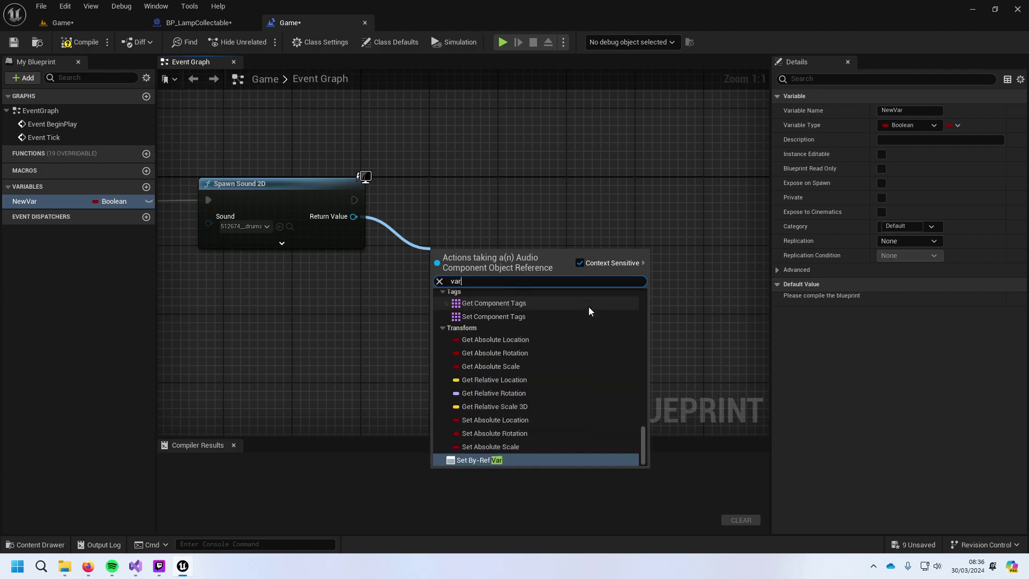
type("ia")
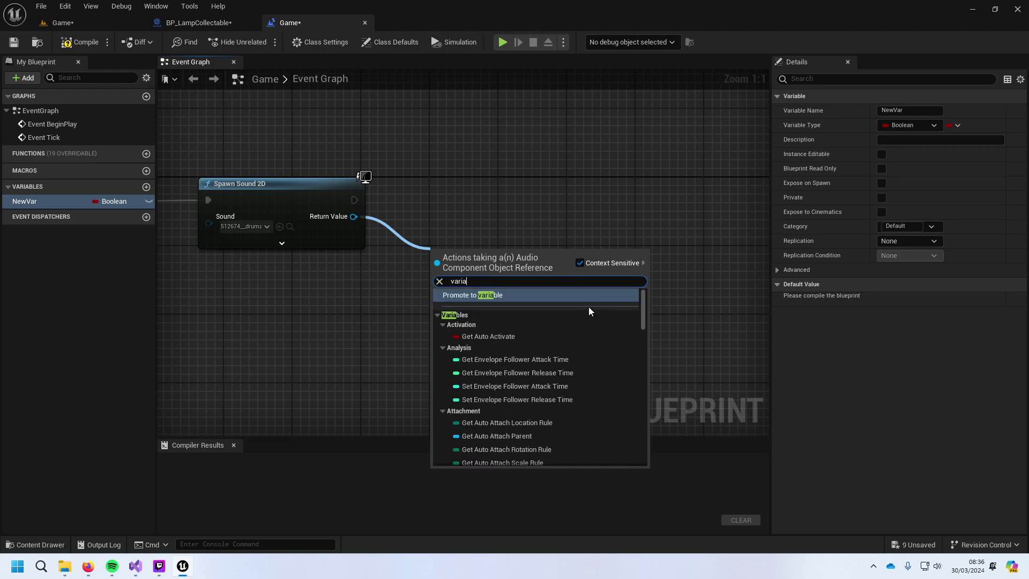
key("Return")
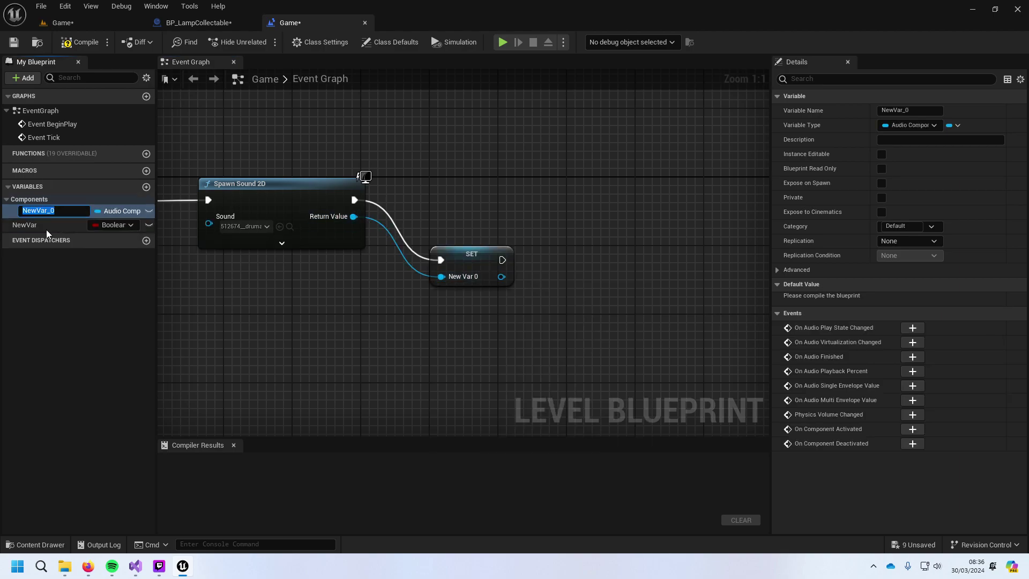
type("Mujsic")
key("Return")
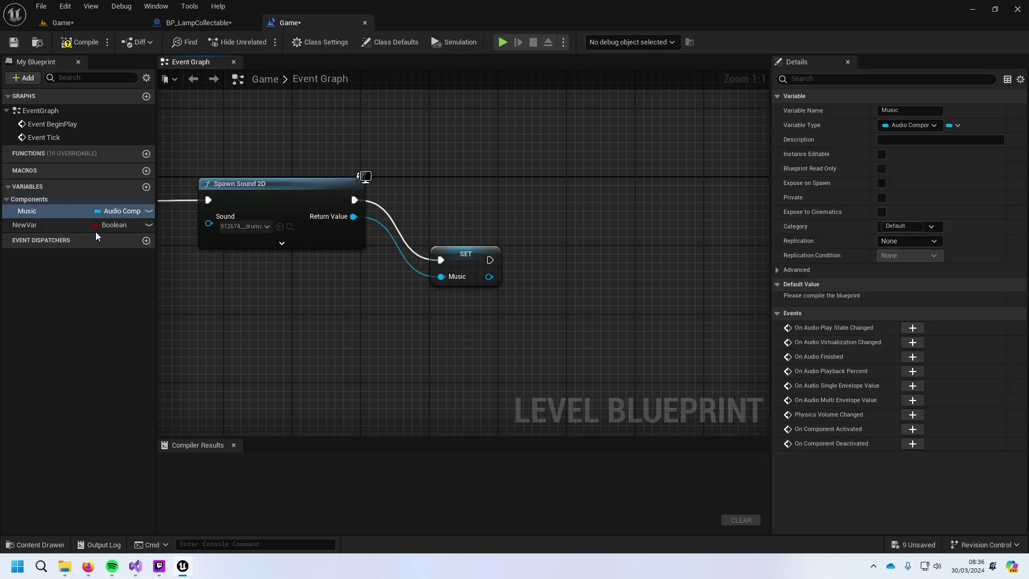
left_click(86, 230)
key("Delete")
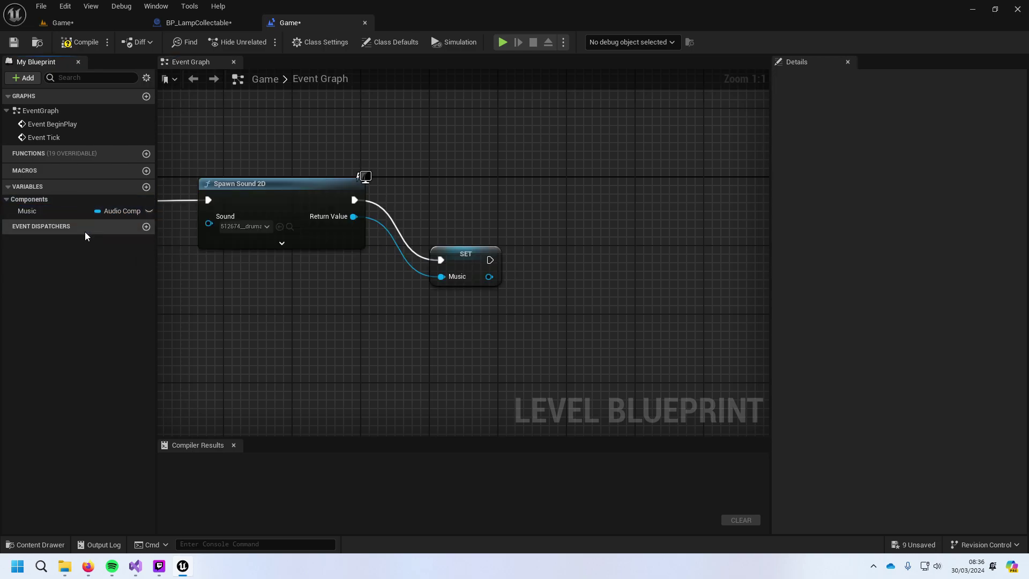
Step: Align the Music SET node level with Spawn Sound 2D, and save and compile the level blueprint
left_click(489, 250)
right_click_drag(391, 283, 636, 231)
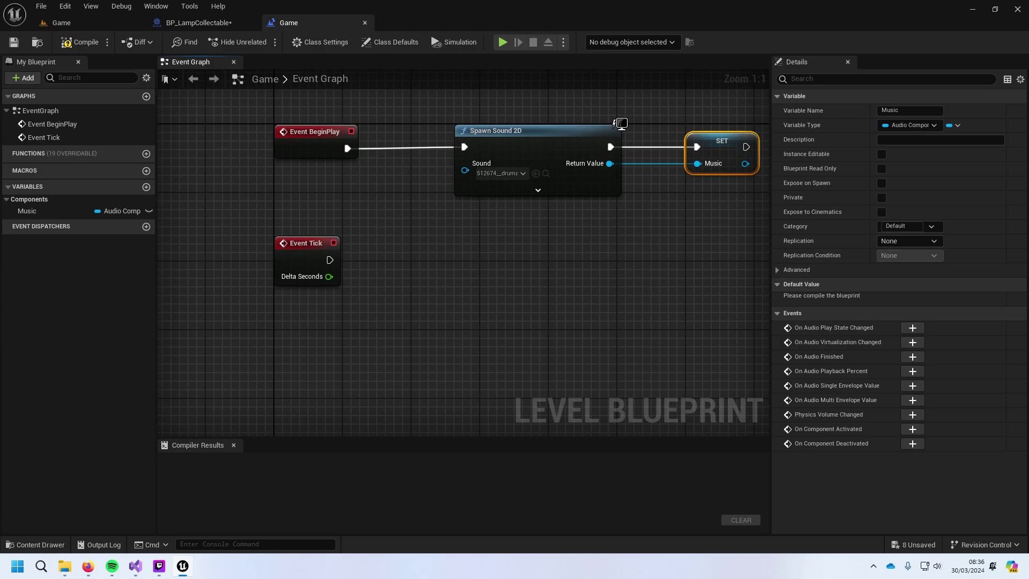
left_click(80, 41)
Step: Play-test the Game level in the editor to hear the background music, and stop the session
left_click(86, 23)
left_click(262, 43)
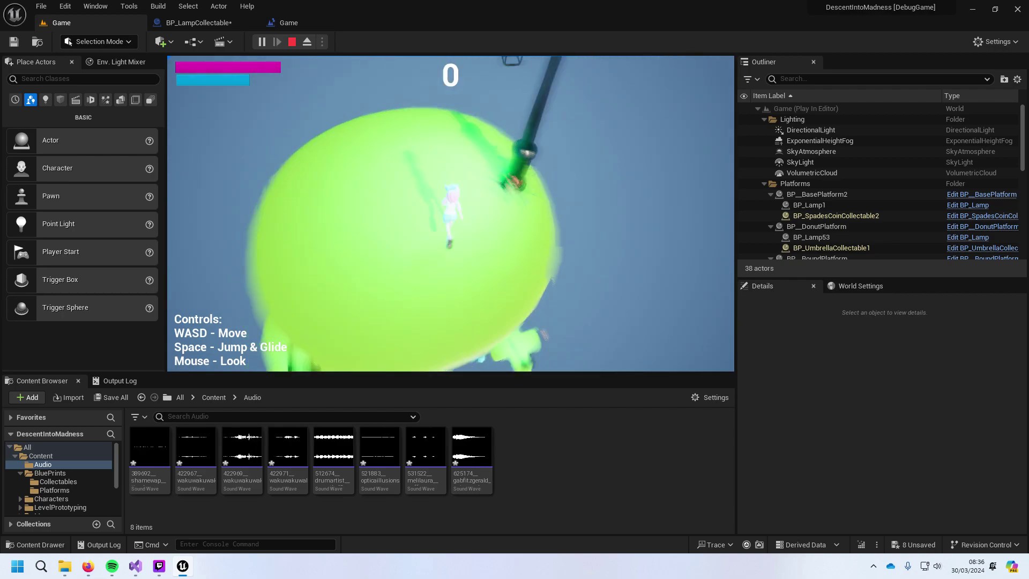
key("Escape")
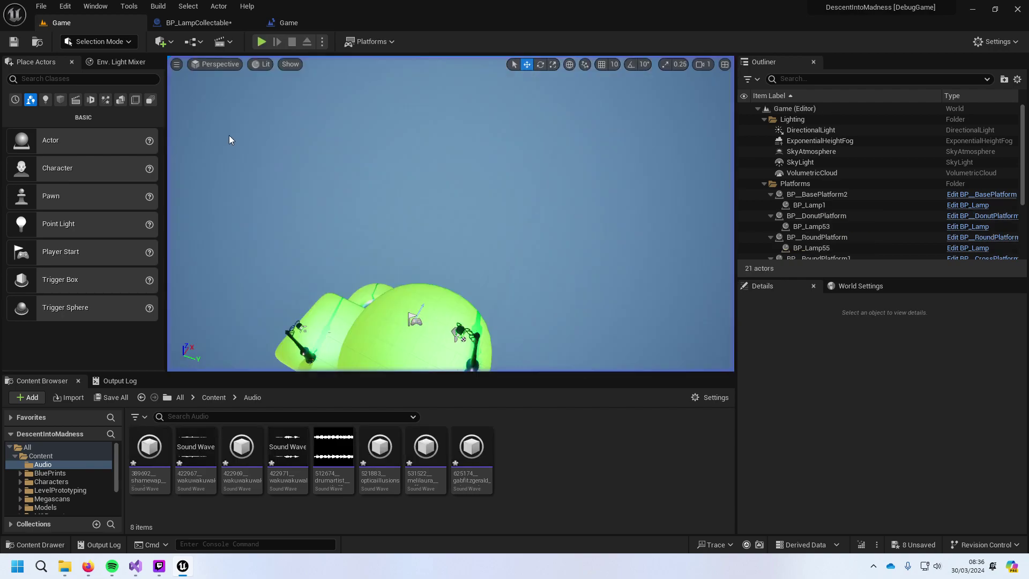
Step: Add a Set Volume Multiplier node from the Music SET node's output in the level blueprint and align it with that node
left_click(288, 23)
right_click_drag(640, 210, 428, 264)
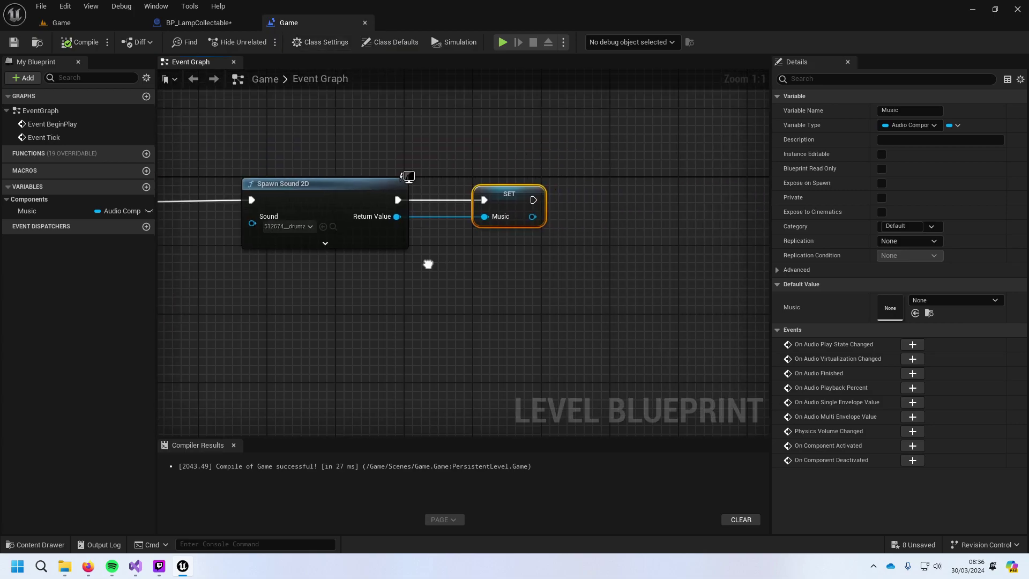
left_click_drag(532, 216, 600, 218)
type("set")
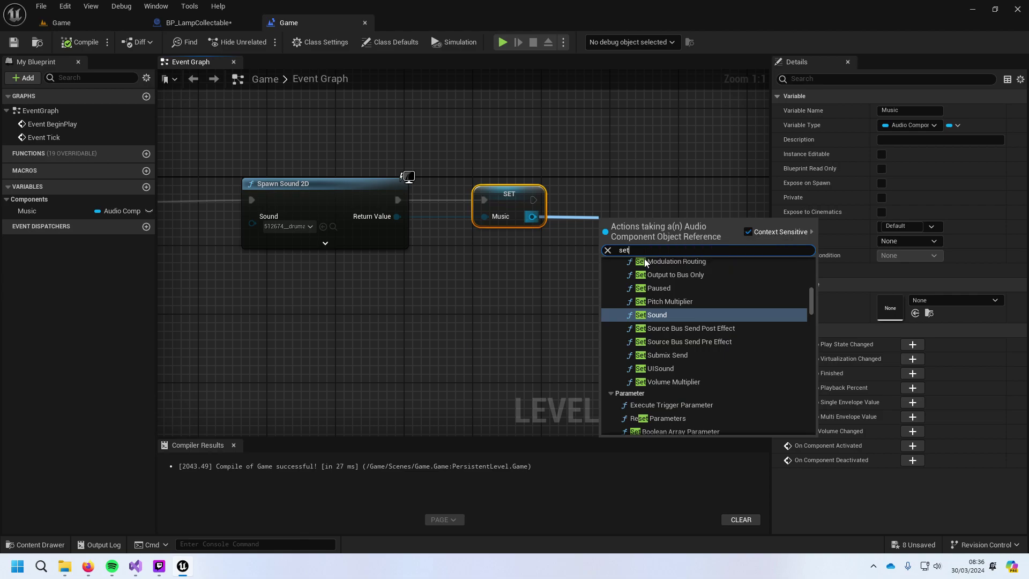
scroll(715, 337, "up", 5)
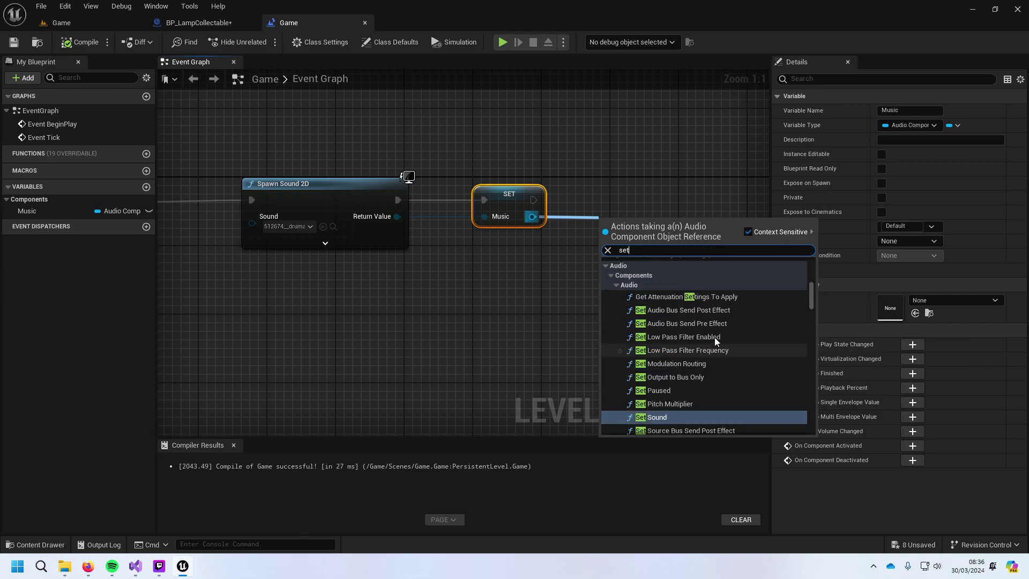
scroll(686, 329, "up", 3)
scroll(688, 334, "down", 5)
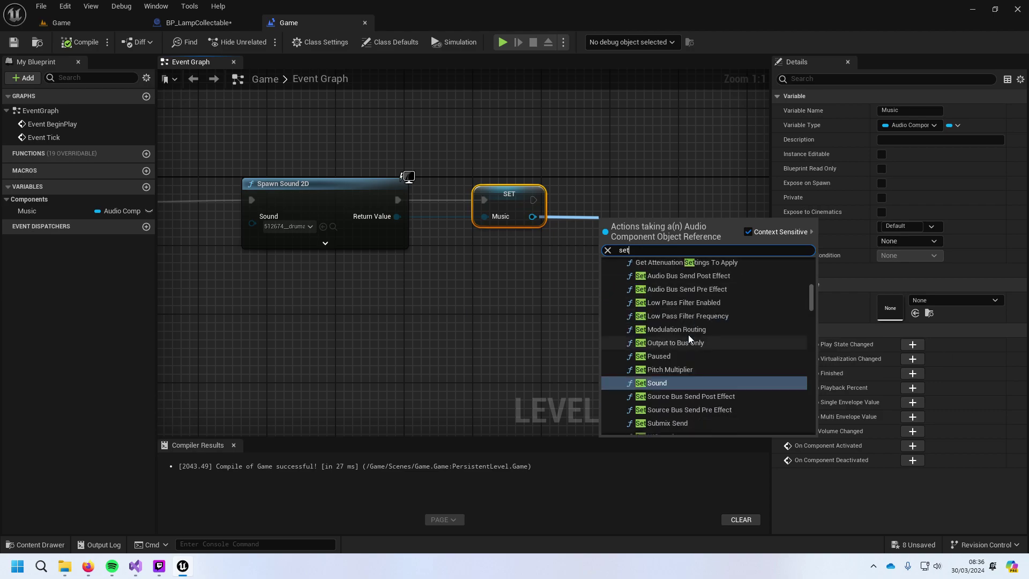
scroll(739, 338, "down", 2)
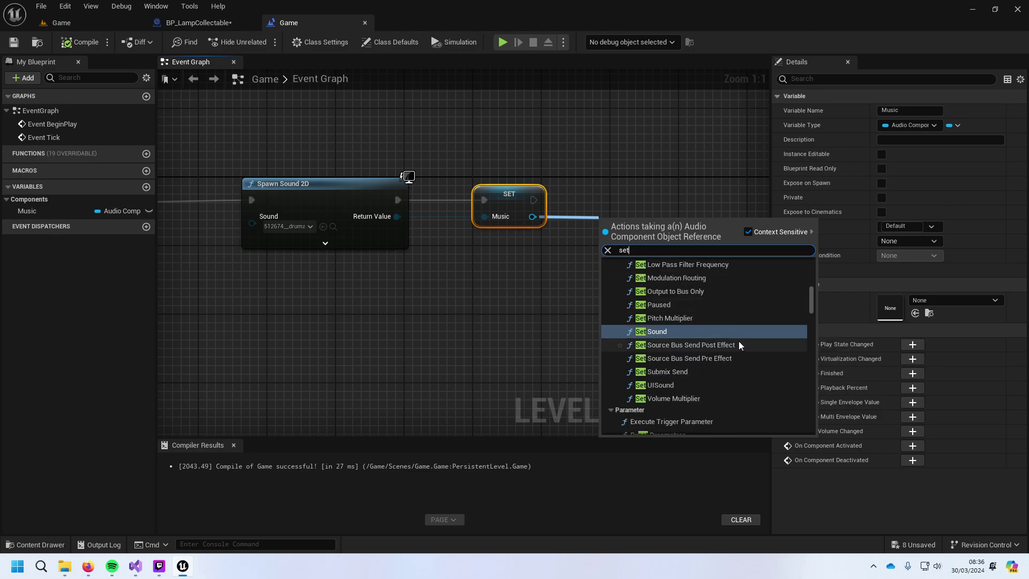
left_click(690, 399)
left_click_drag(664, 219, 665, 177)
Step: Set the New Volume Multiplier to 0.5 and save the level blueprint
left_click(622, 243)
type(".500")
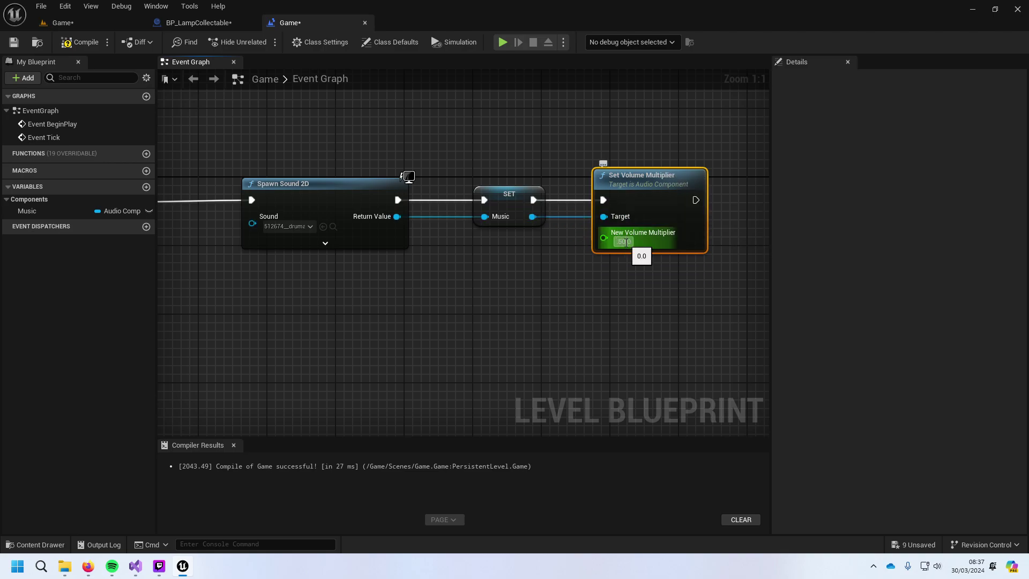
key("Return")
left_click(615, 261)
key("ctrl+s")
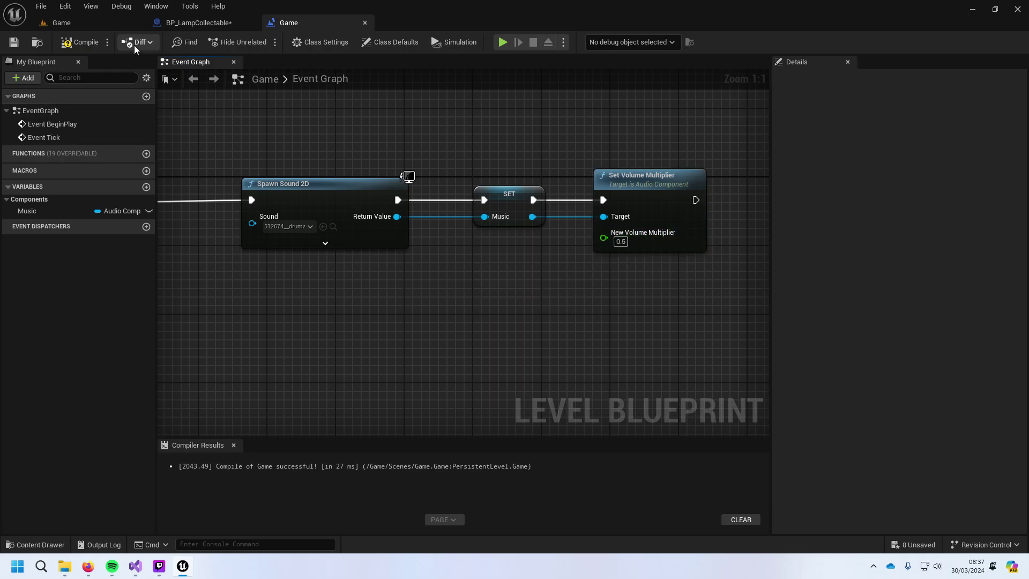
Step: Play-test the Game level, moving and gliding the character to judge the music volume, and stop the session
left_click(166, 24)
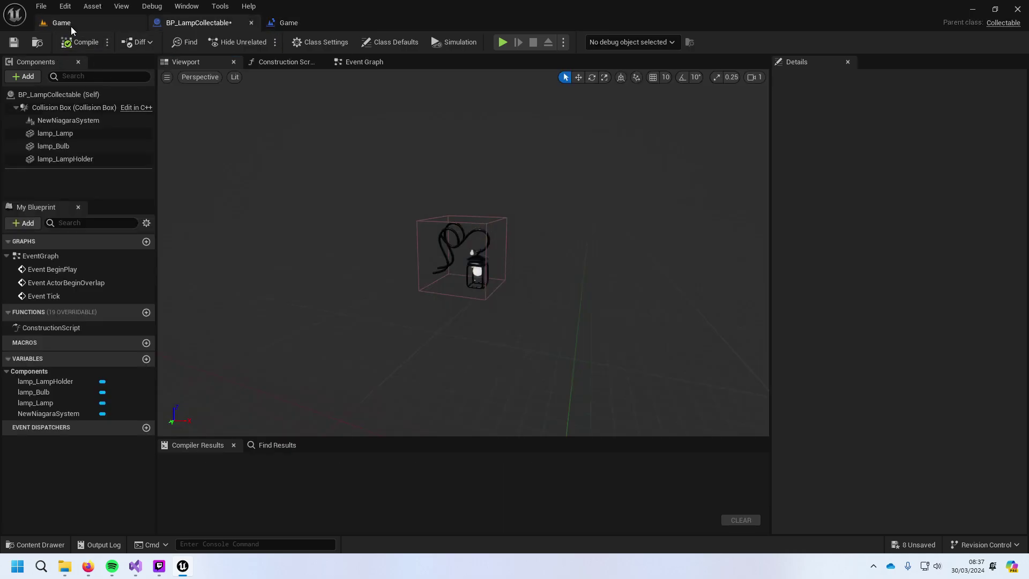
left_click(71, 26)
left_click(261, 42)
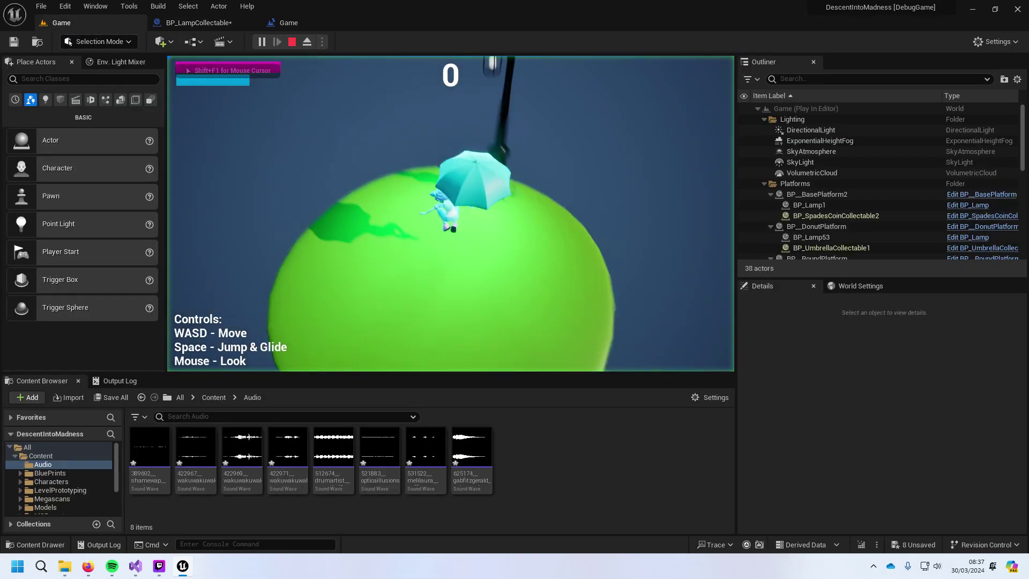
key("w")
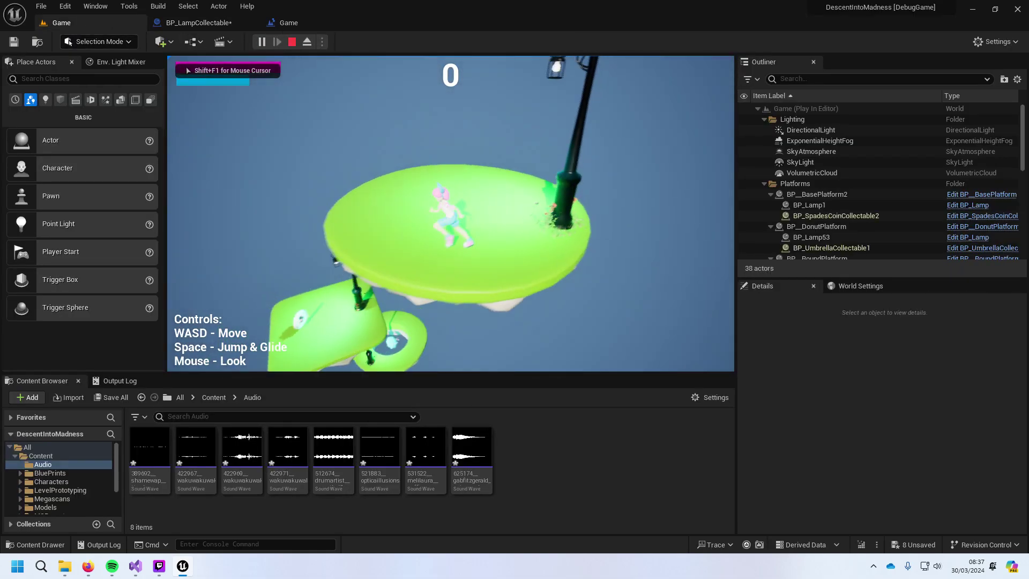
key("space")
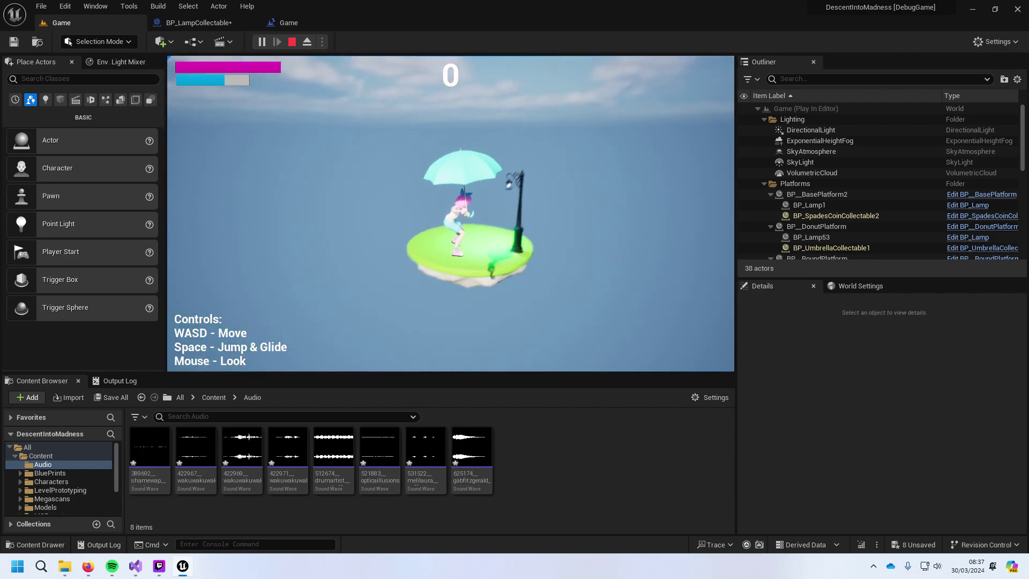
key("Escape")
Step: Set the New Volume Multiplier of the Set Volume Multiplier node to 0.4 and save the level blueprint
left_click(234, 24)
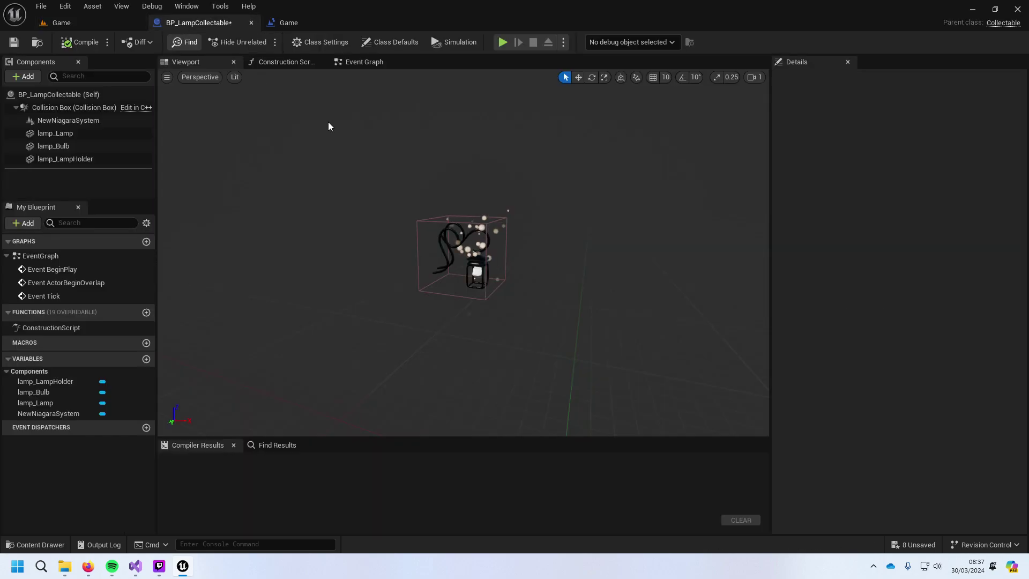
left_click(299, 26)
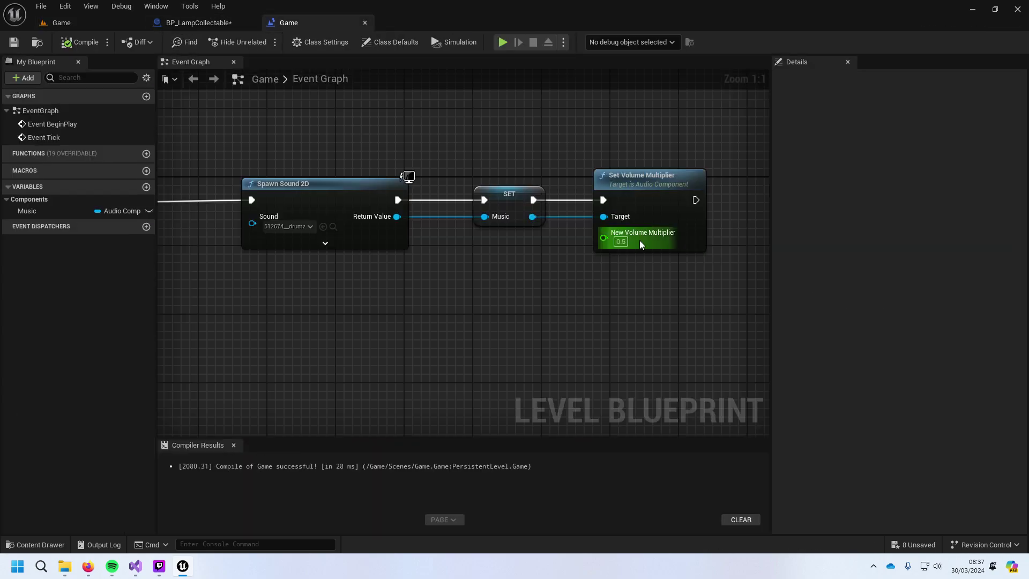
left_click(619, 241)
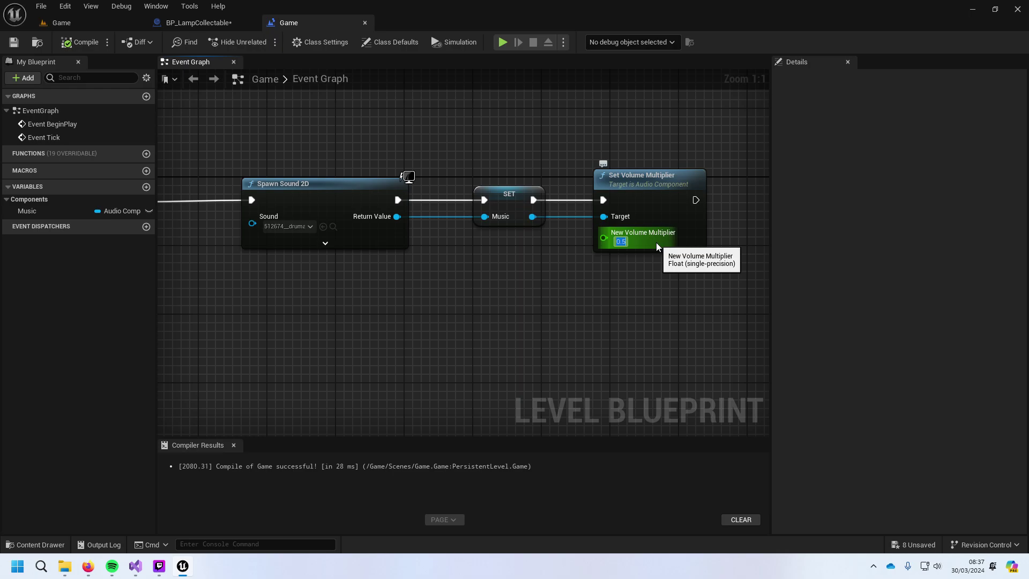
type(".")
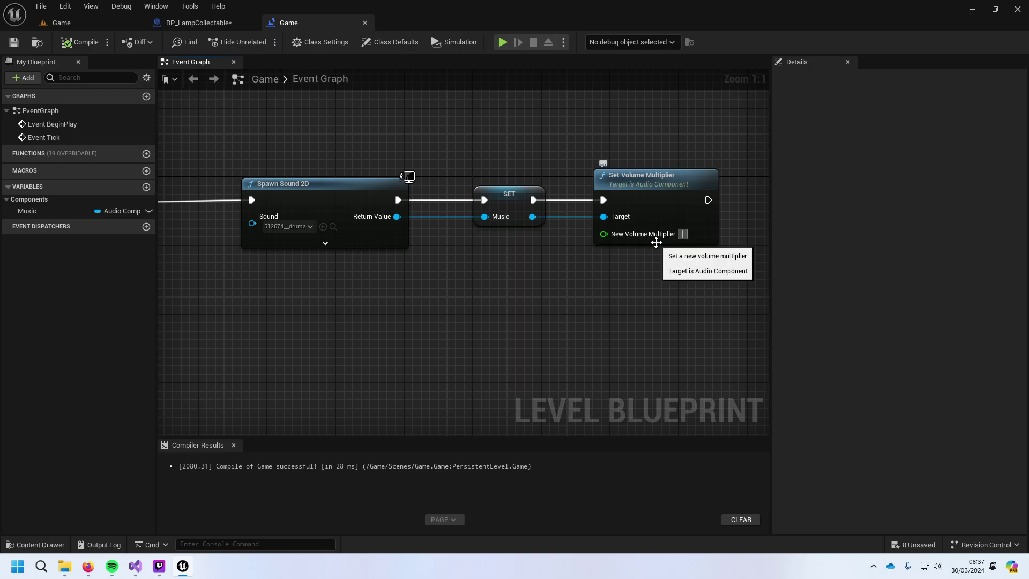
type("4")
left_click(562, 325)
key("ctrl+s")
right_click_drag(614, 369, 645, 333)
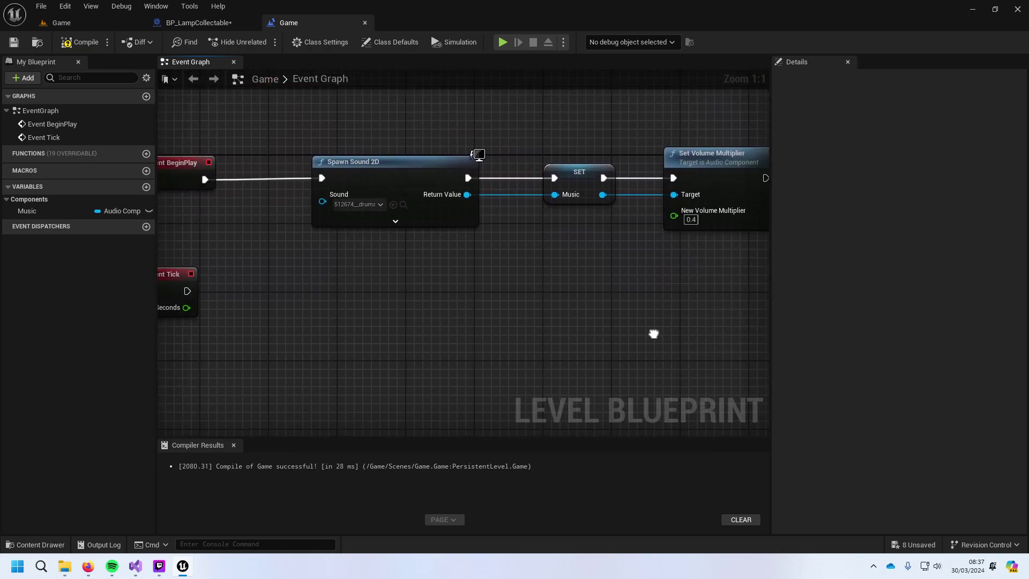
Step: Play-test the Game level through to the game-over menu and quit the session from there
left_click(198, 23)
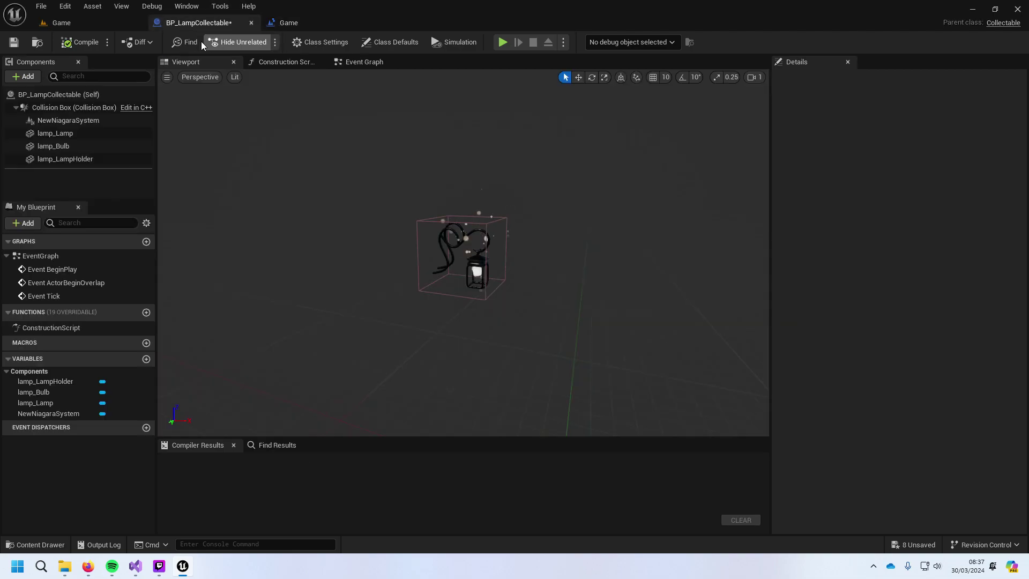
left_click(86, 23)
key("alt+p")
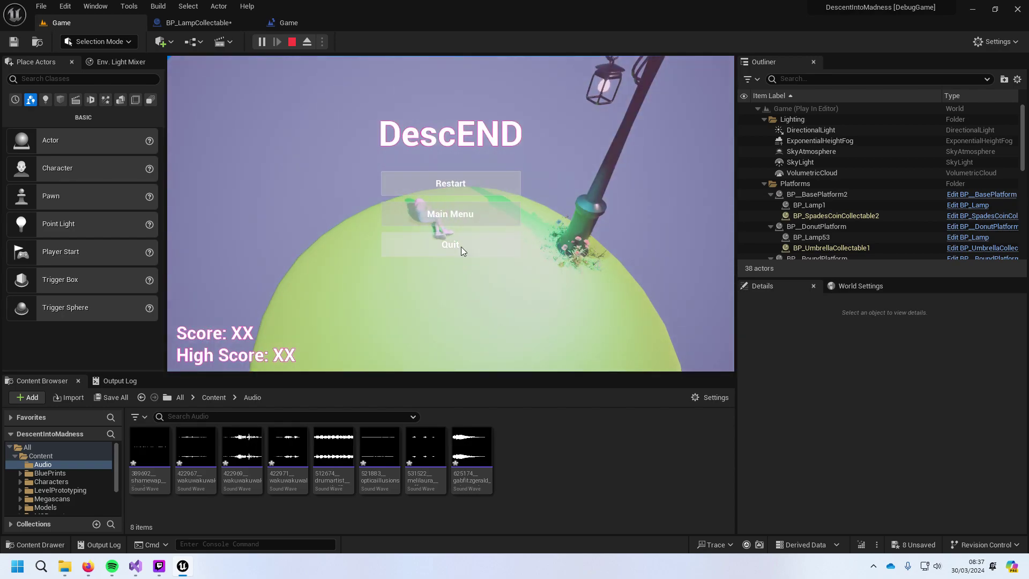
left_click(459, 245)
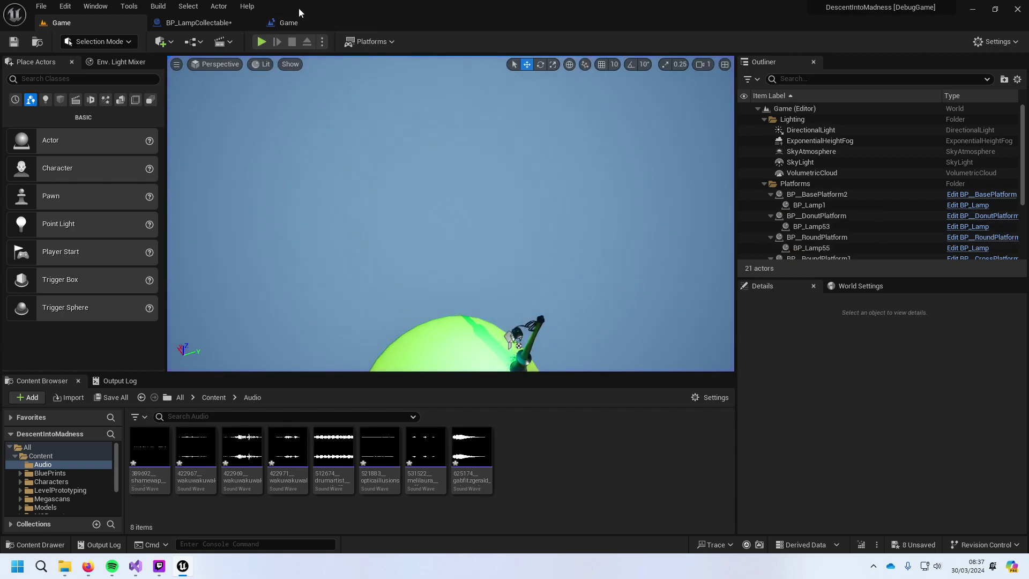
Step: Cut the Spawn Sound 2D, Music SET and Set Volume Multiplier nodes from the level blueprint
left_click(298, 22)
right_click_drag(482, 314, 371, 337)
left_click_drag(691, 379, 234, 128)
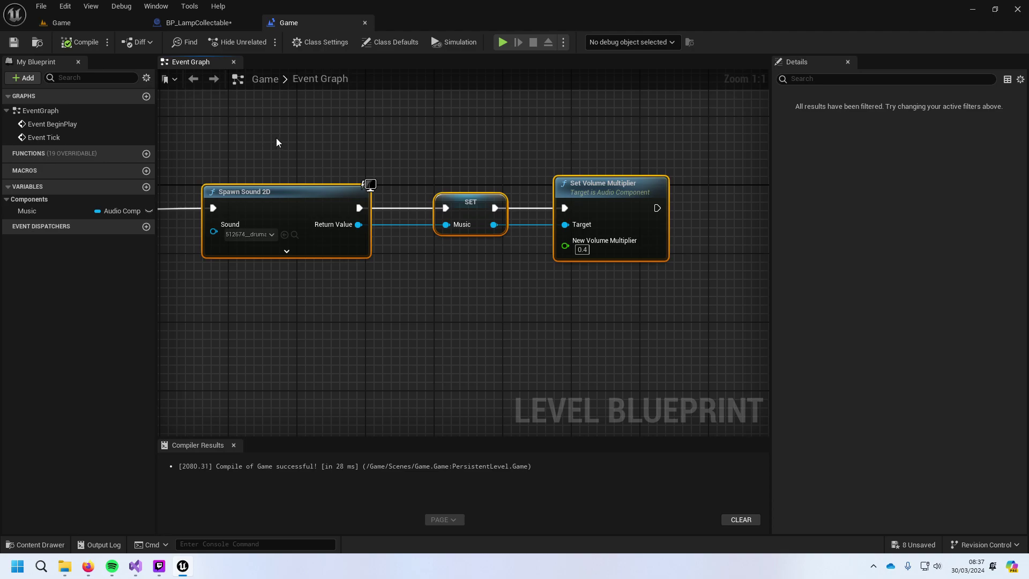
key("ctrl+x")
Step: Run the Game level and open the BP_ThirdPersonCharacter blueprint from the spawned BP_ThirdPersonCharacter0 actor
left_click(166, 26)
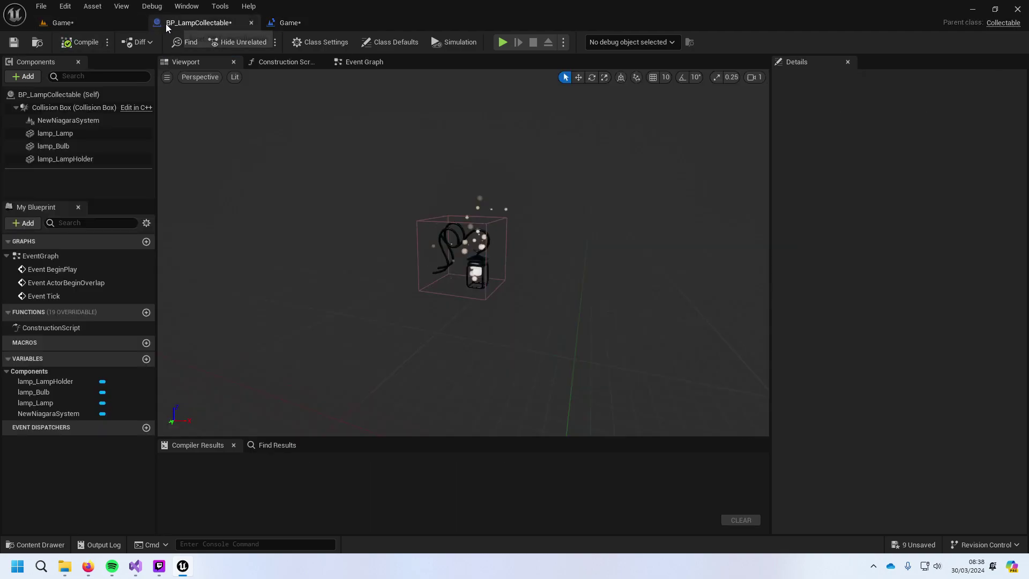
left_click(91, 26)
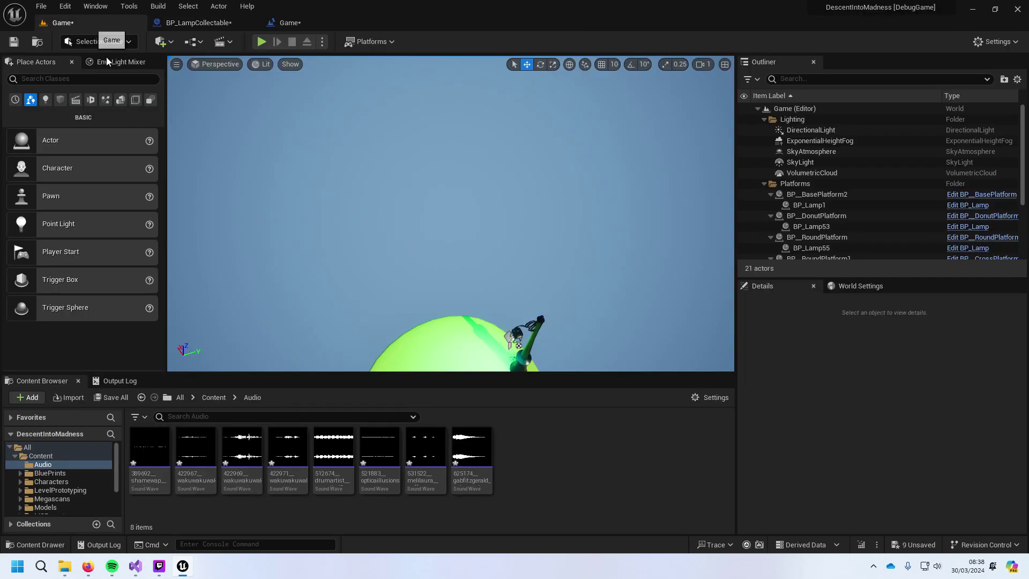
left_click(207, 398)
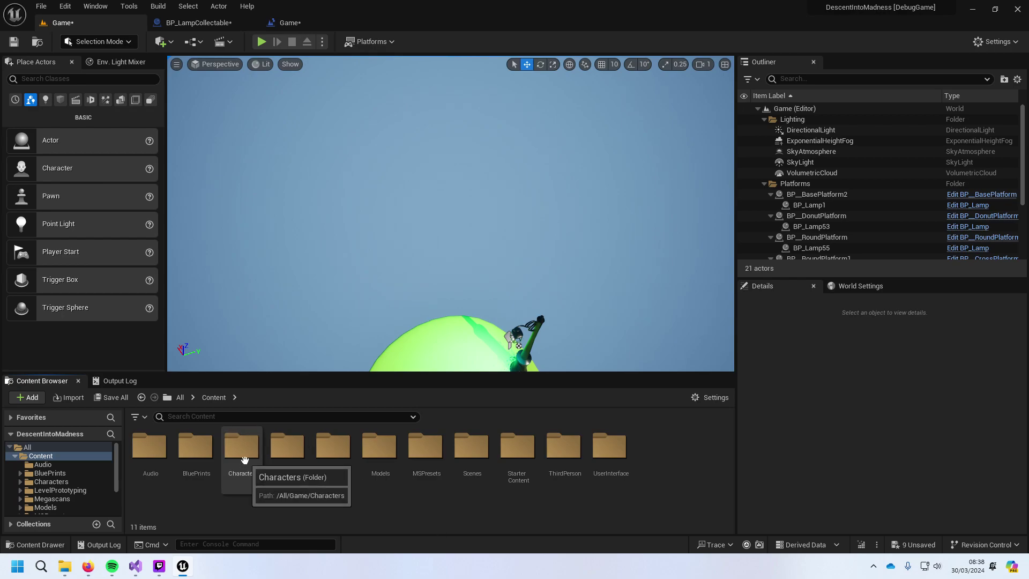
left_click(261, 42)
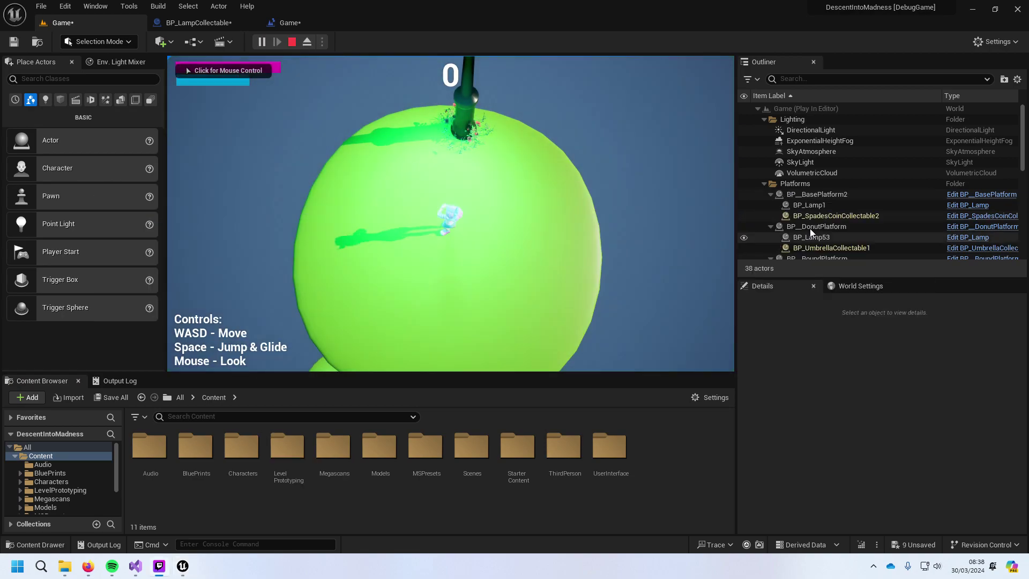
scroll(810, 228, "down", 6)
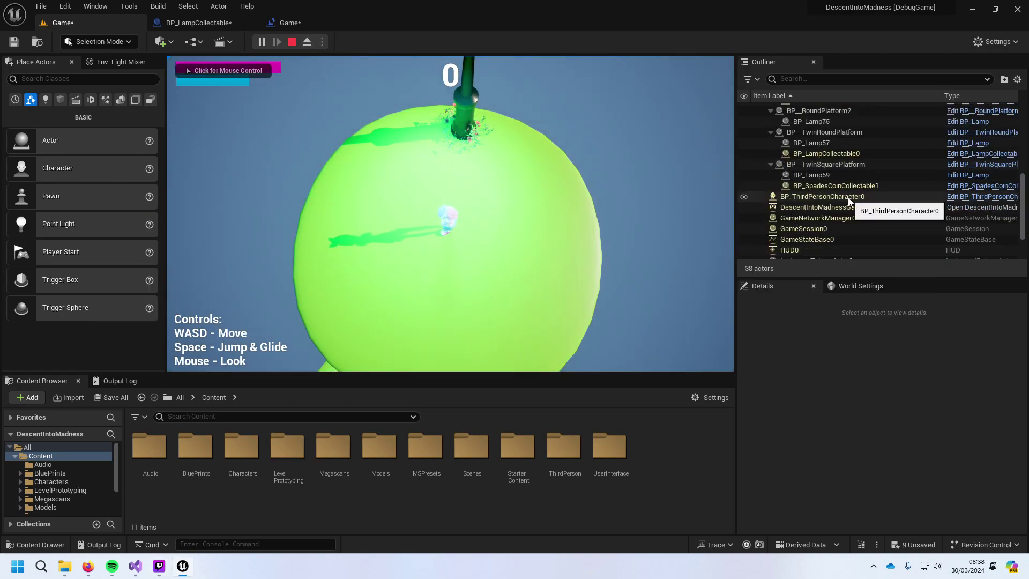
left_click(849, 197)
left_click(982, 196)
Step: Stop the play session and paste the three cut sound nodes beside Set Input Mode Game Only in the character's event graph
right_click_drag(419, 258, 389, 247)
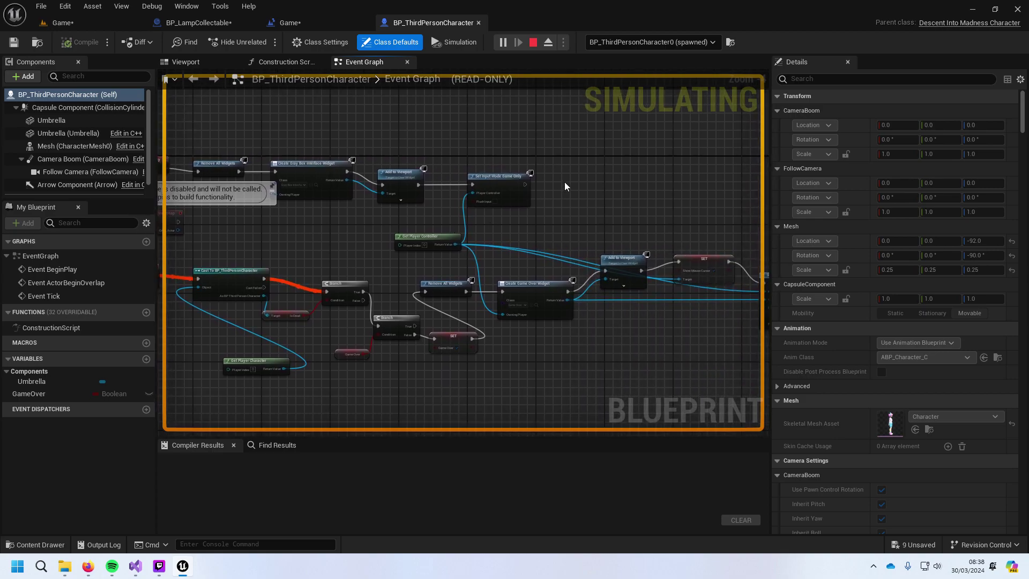
right_click_drag(565, 182, 616, 187)
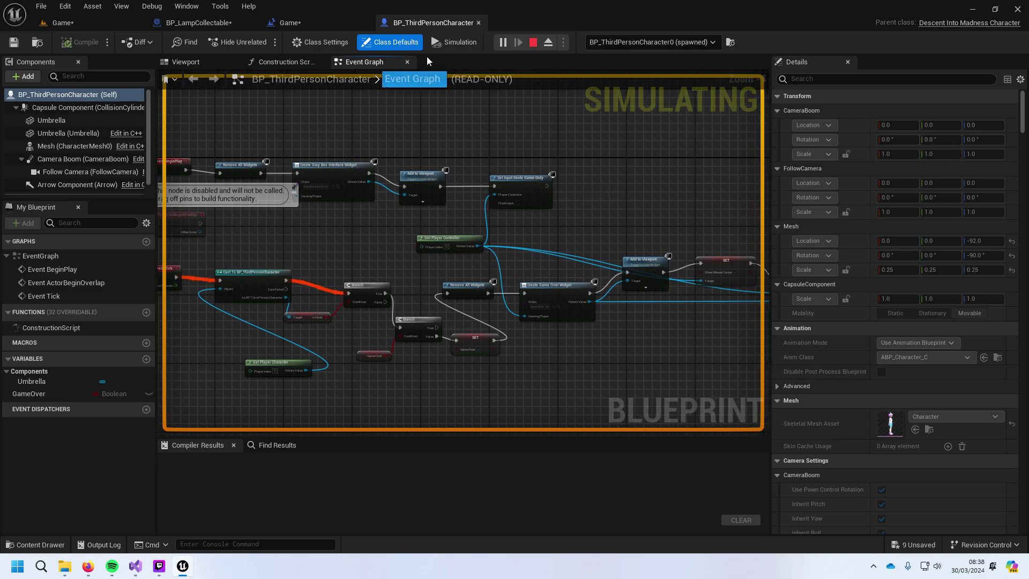
left_click(535, 44)
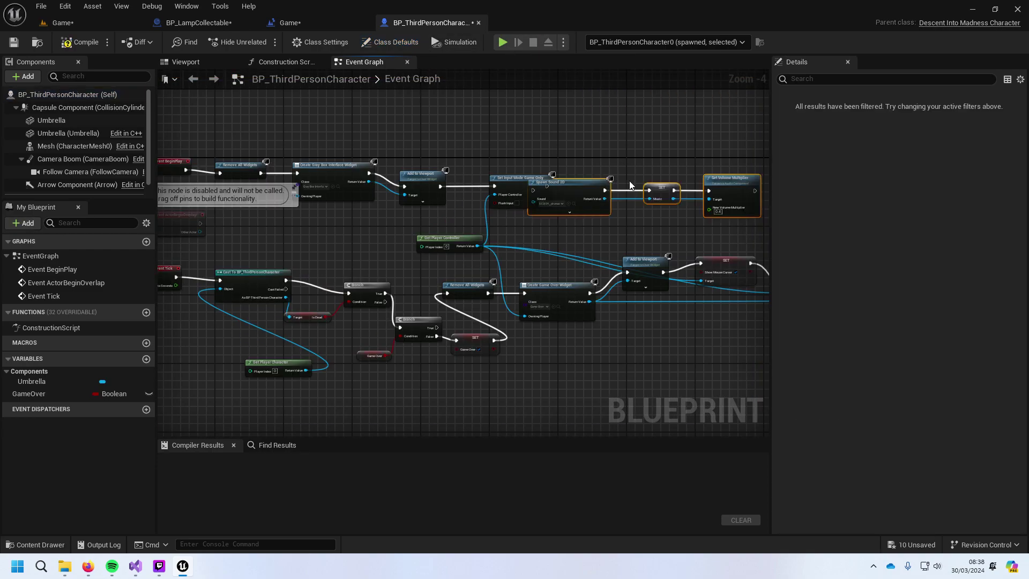
left_click_drag(586, 181, 655, 175)
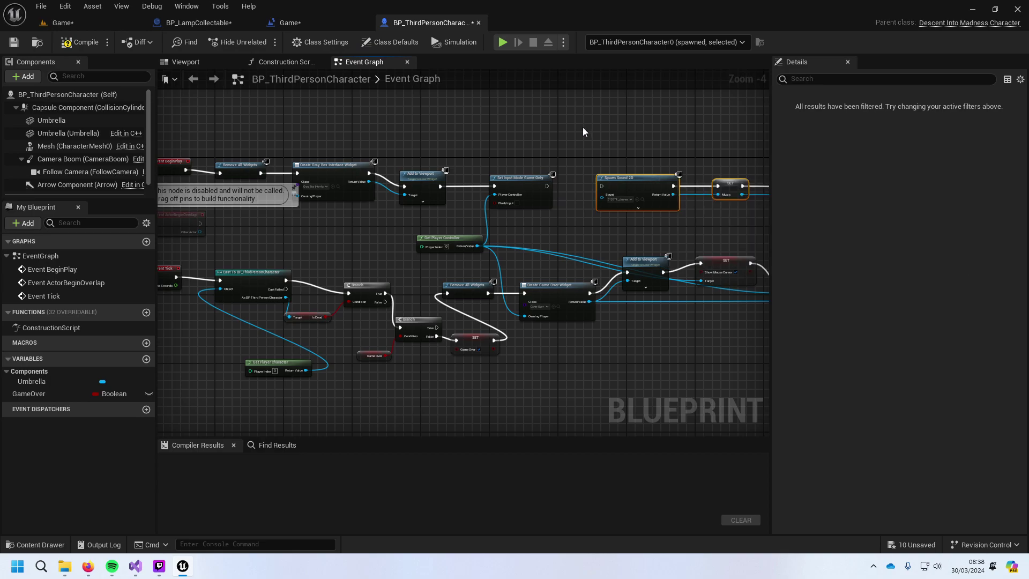
Step: Wrap the BeginPlay nodes from Remove All Widgets to Set Input Mode Game Only in a comment titled "Add In game UI"
right_click_drag(596, 133, 681, 172)
left_click_drag(642, 255, 326, 169)
type("c")
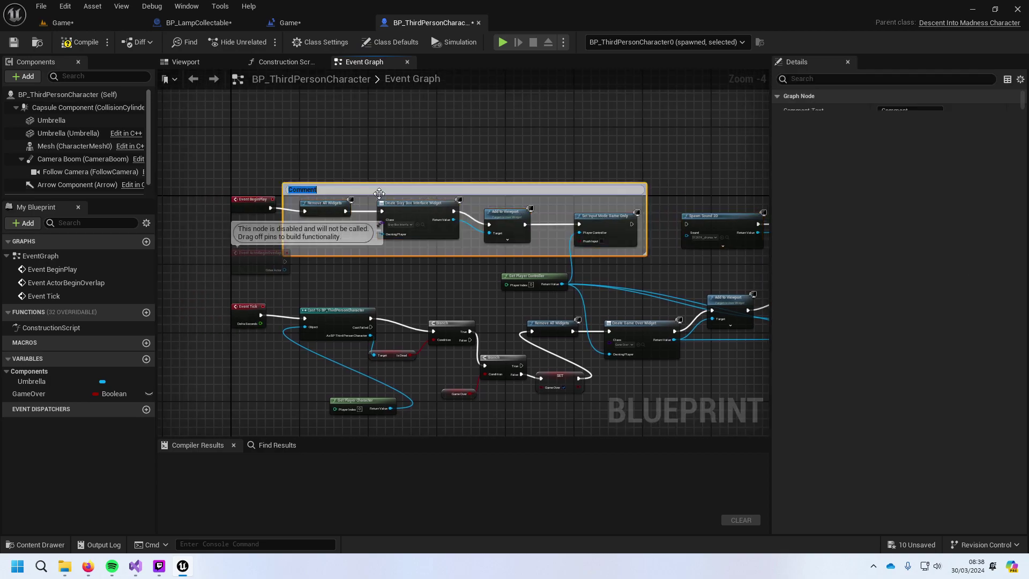
type("Add In game UI")
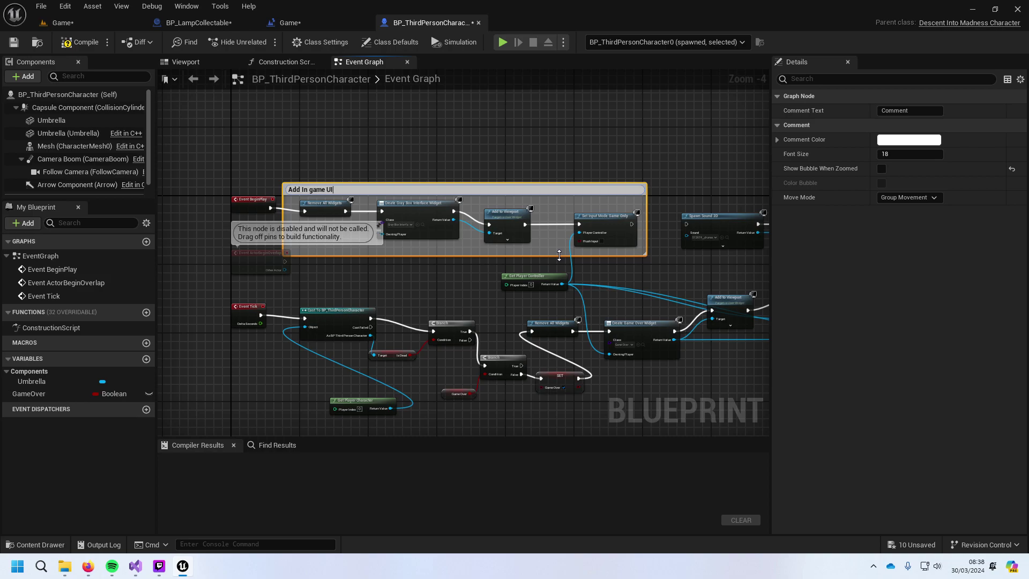
key("Return")
Step: Wrap the Event Tick node chain in a comment titled "Add Game Over UI"
right_click_drag(500, 286, 396, 259)
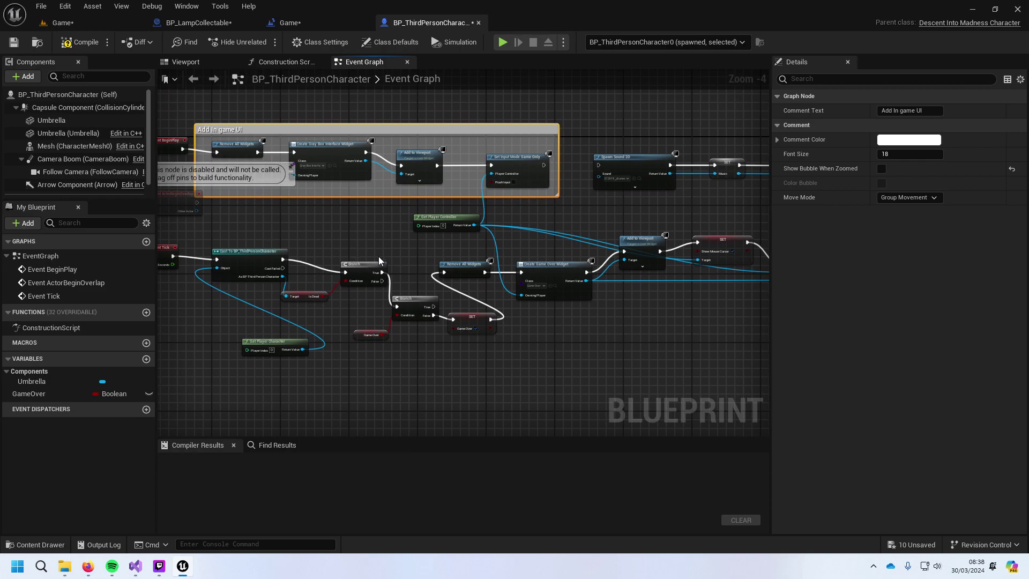
left_click_drag(210, 234, 446, 388)
right_click_drag(445, 389, 901, 300)
right_click_drag(657, 301, 770, 332)
key("c")
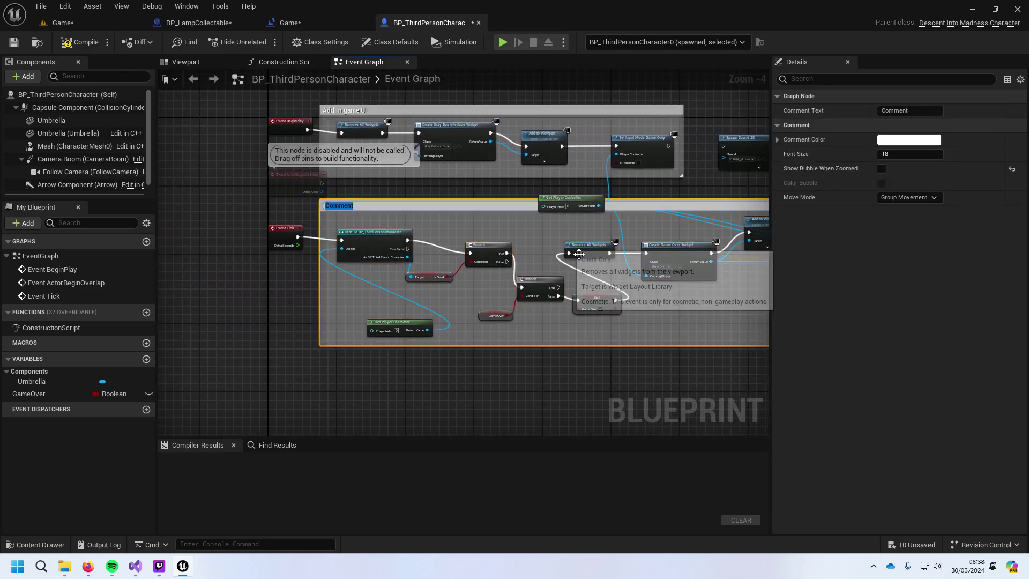
type("Add")
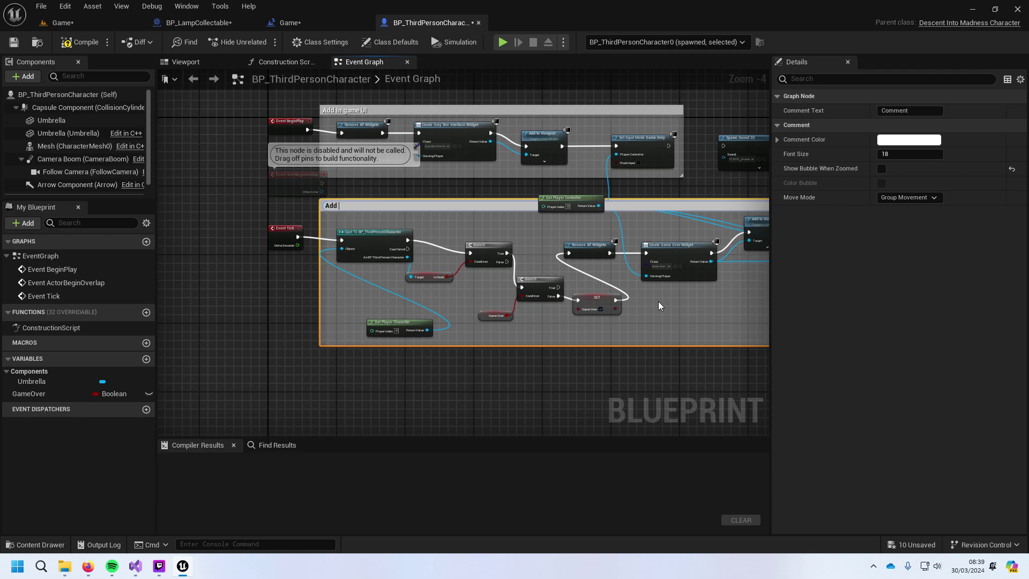
type("Game Over UI")
key("Return")
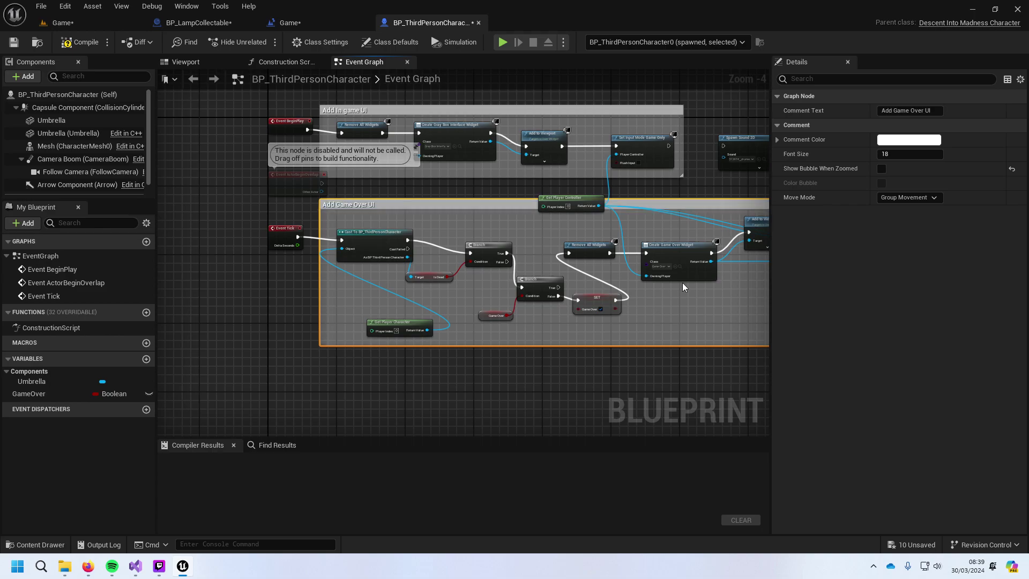
Step: Connect the execution output of Set Input Mode Game Only to Spawn Sound 2D and save the character blueprint
right_click_drag(568, 263, 242, 283)
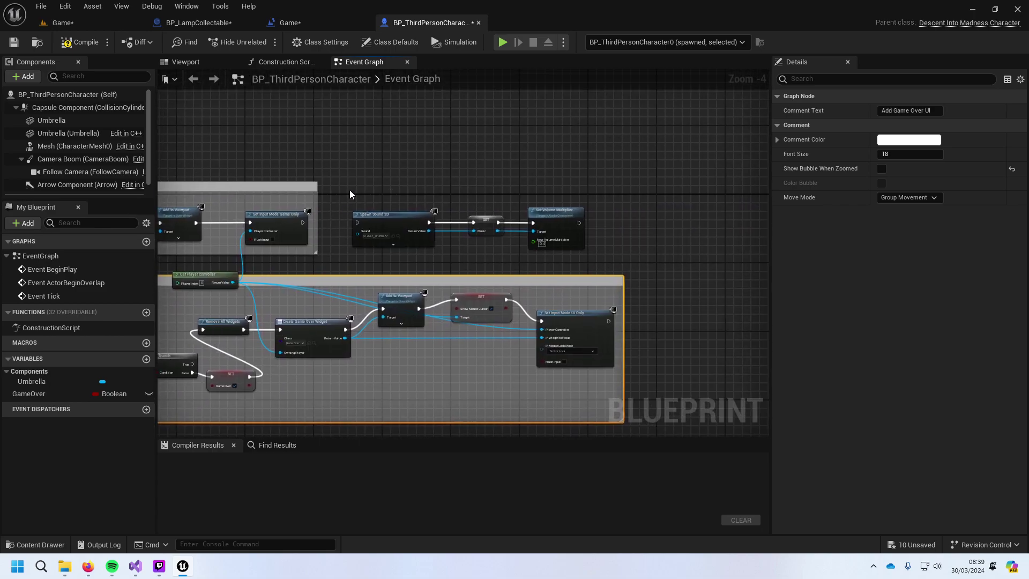
left_click_drag(303, 223, 358, 223)
key("ctrl+s")
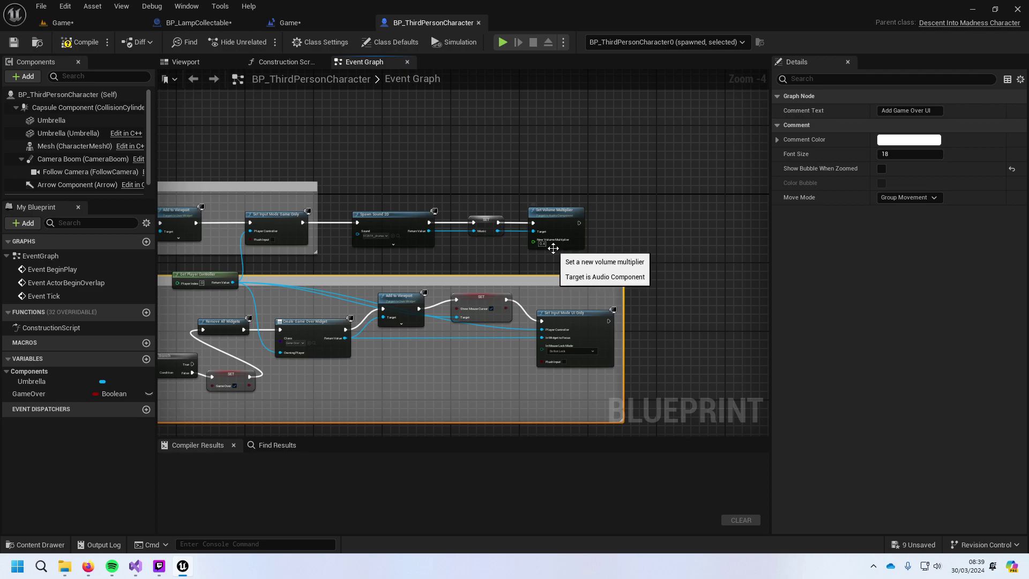
Step: Add a second Set Volume Multiplier node from the Music SET node's output, placed beyond Set Input Mode UI Only
scroll(621, 208, "up", 1)
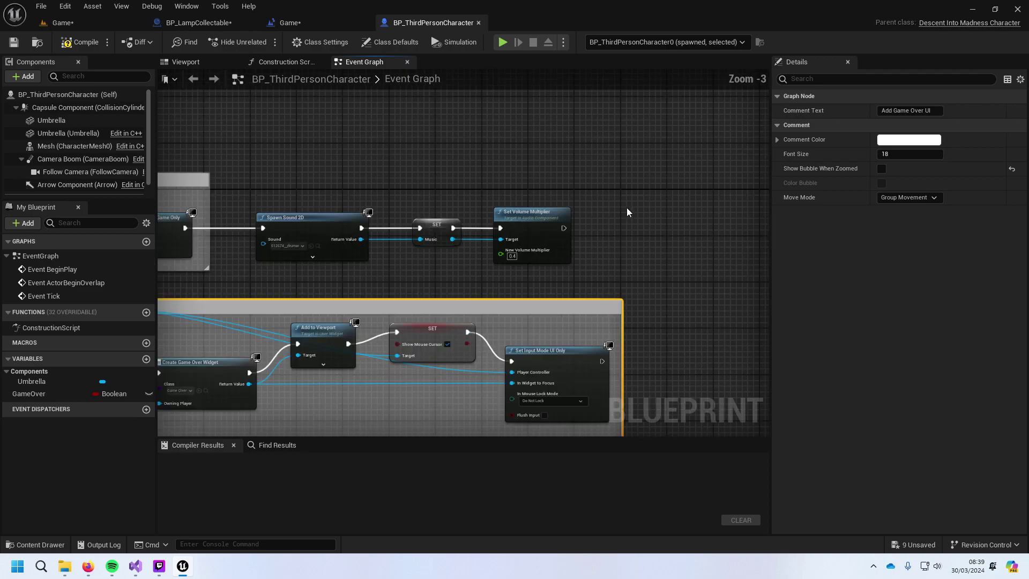
right_click_drag(572, 269, 568, 184)
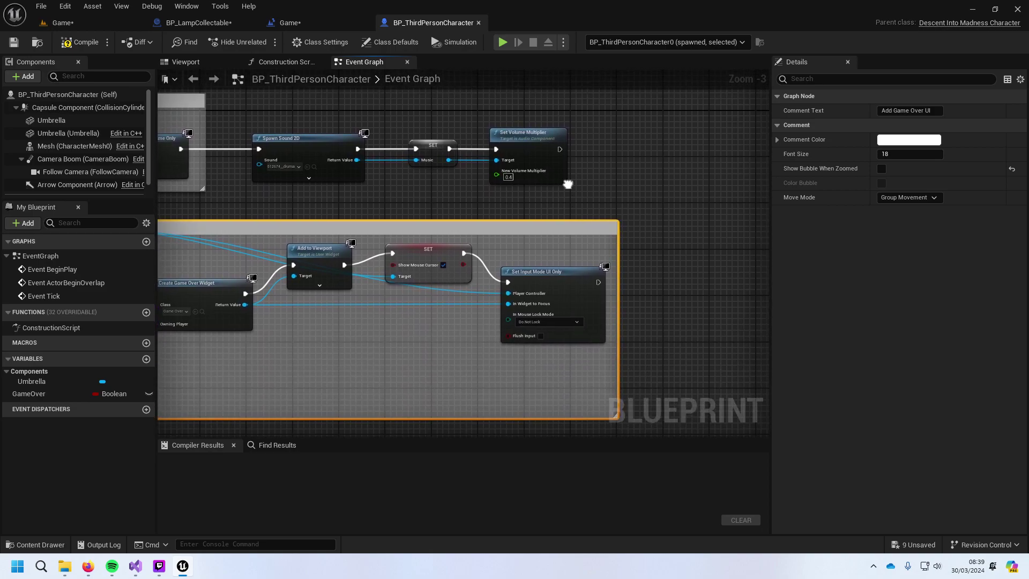
left_click_drag(449, 160, 677, 316)
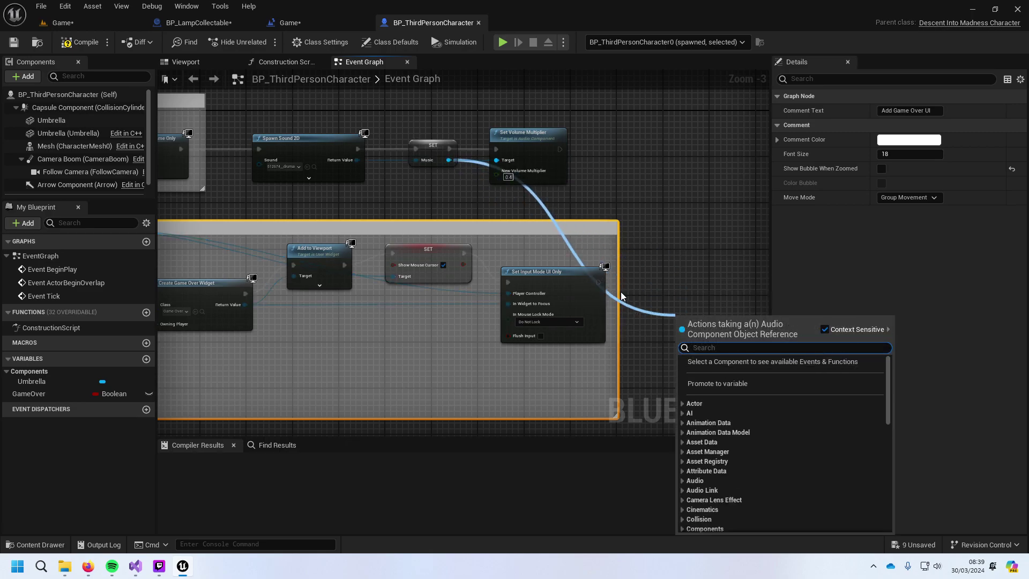
type("set")
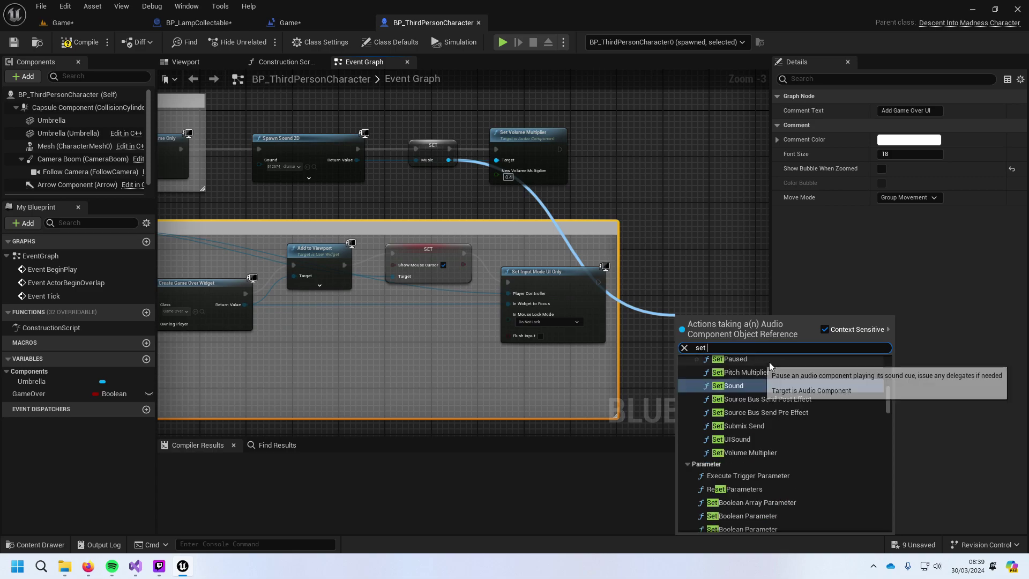
key("BackSpace")
key("BackSpace")
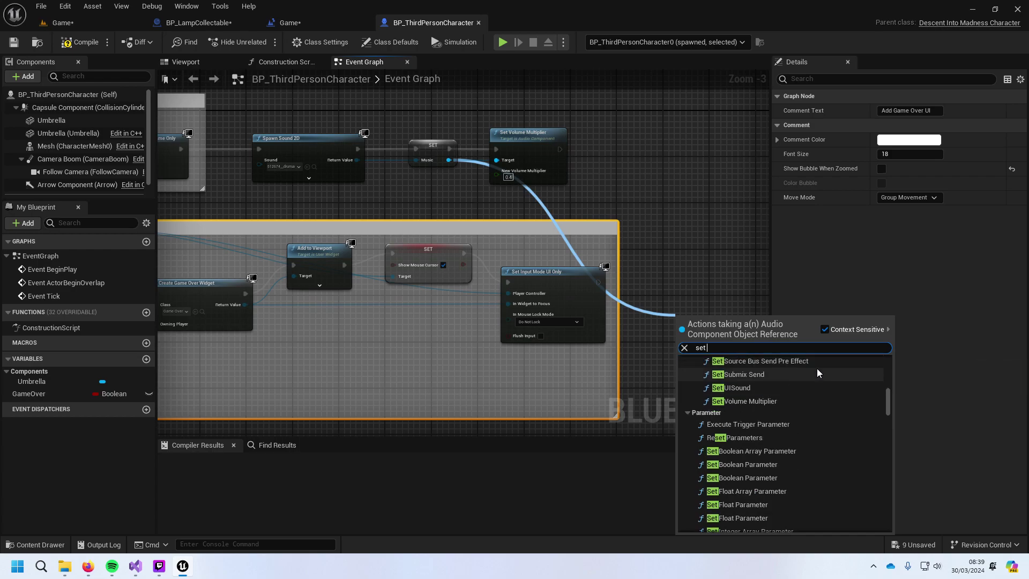
key("BackSpace")
key("BackSpace")
type("muf")
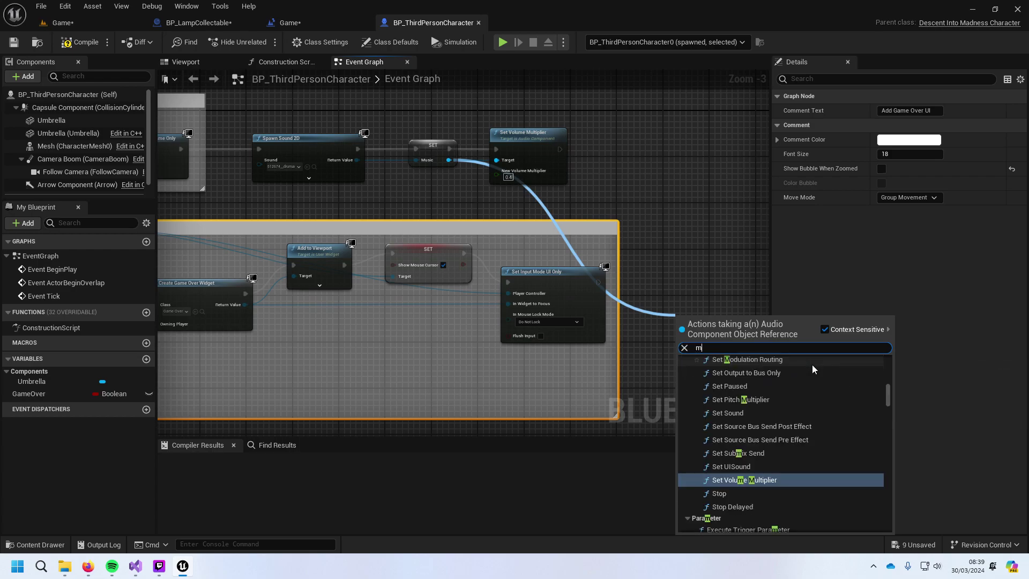
key("BackSpace")
key("BackSpace")
key("BackSpace")
type("se")
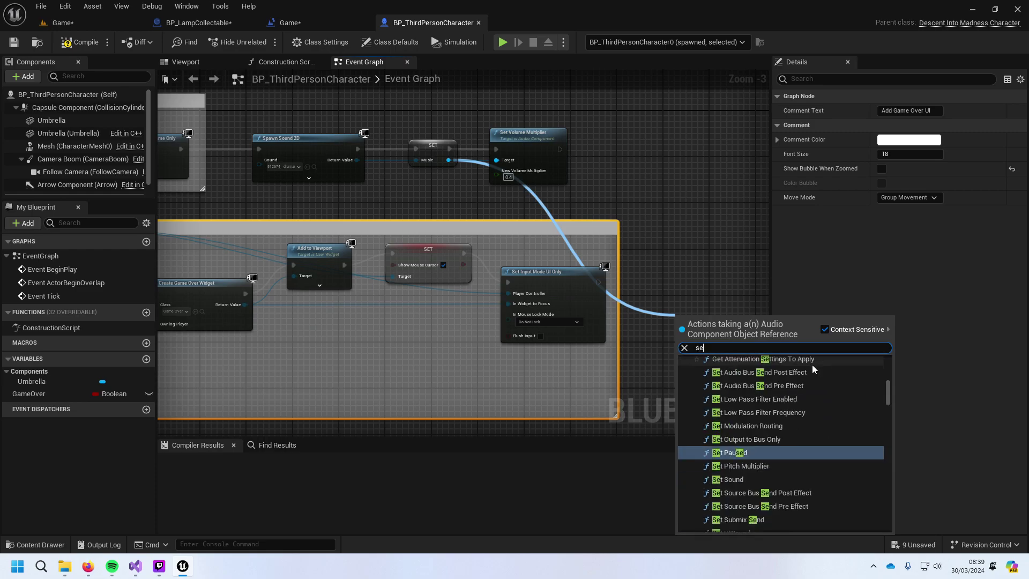
key("Down")
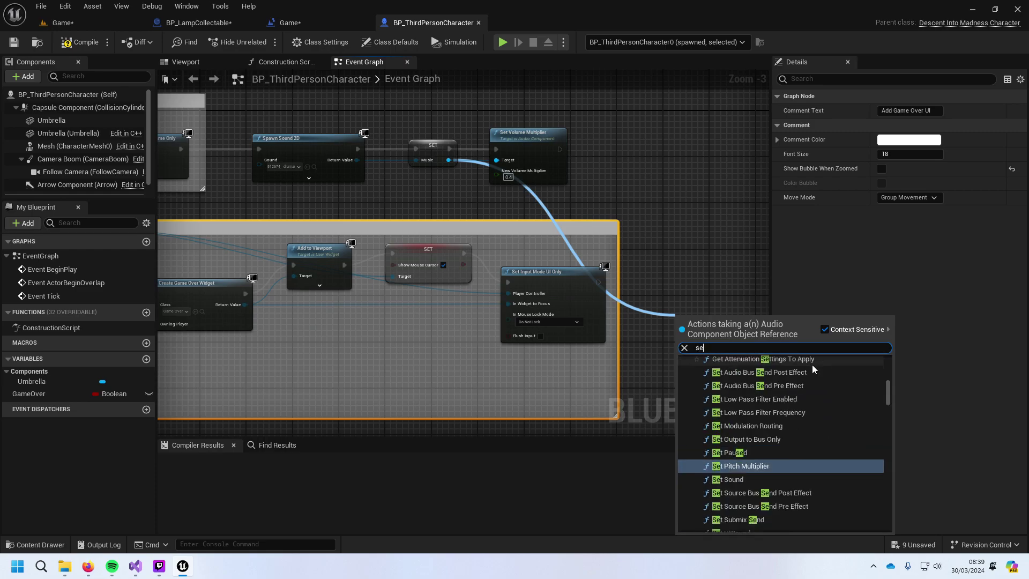
scroll(814, 375, "up", 2)
scroll(841, 391, "down", 5)
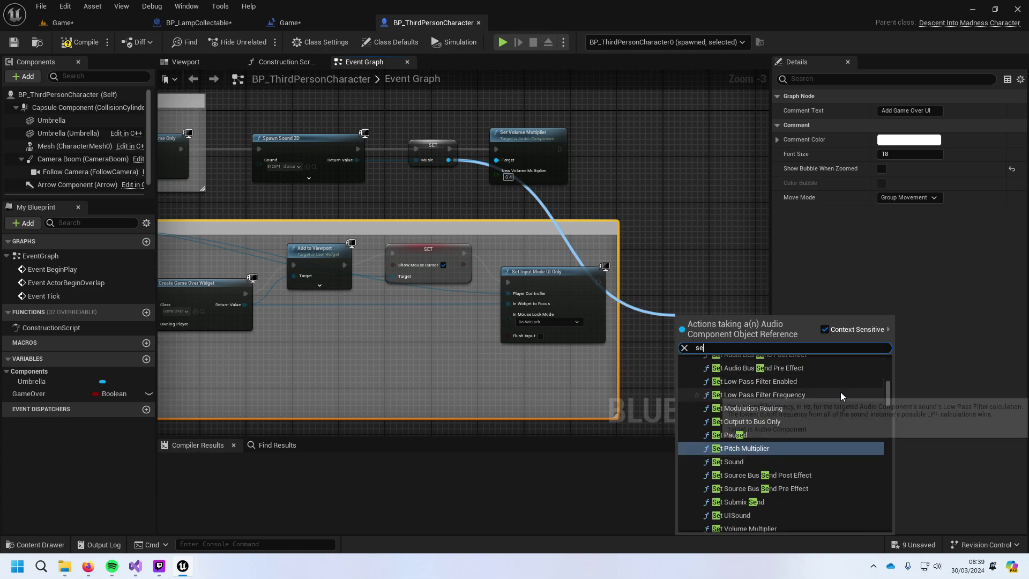
scroll(840, 391, "down", 1)
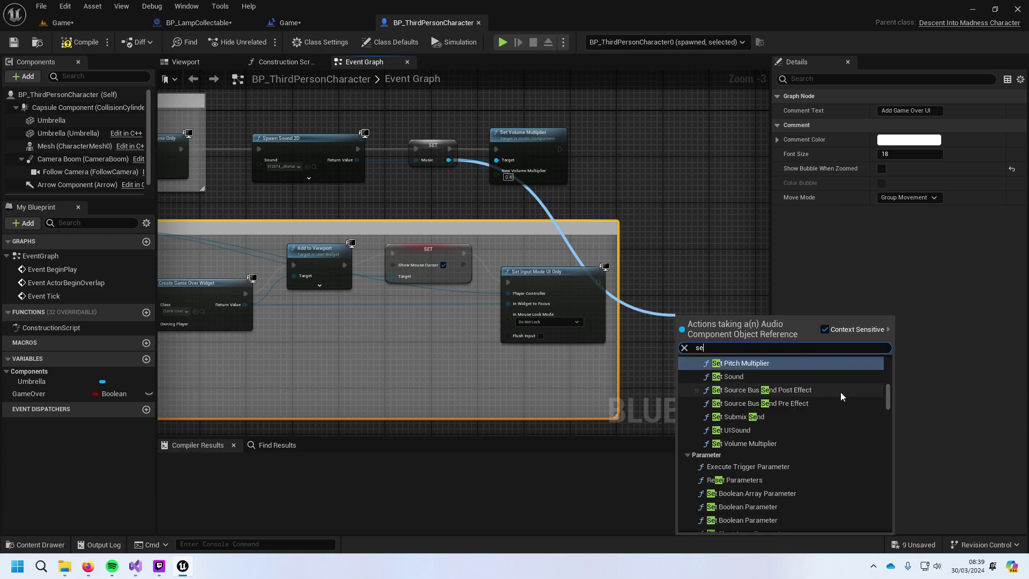
left_click(770, 445)
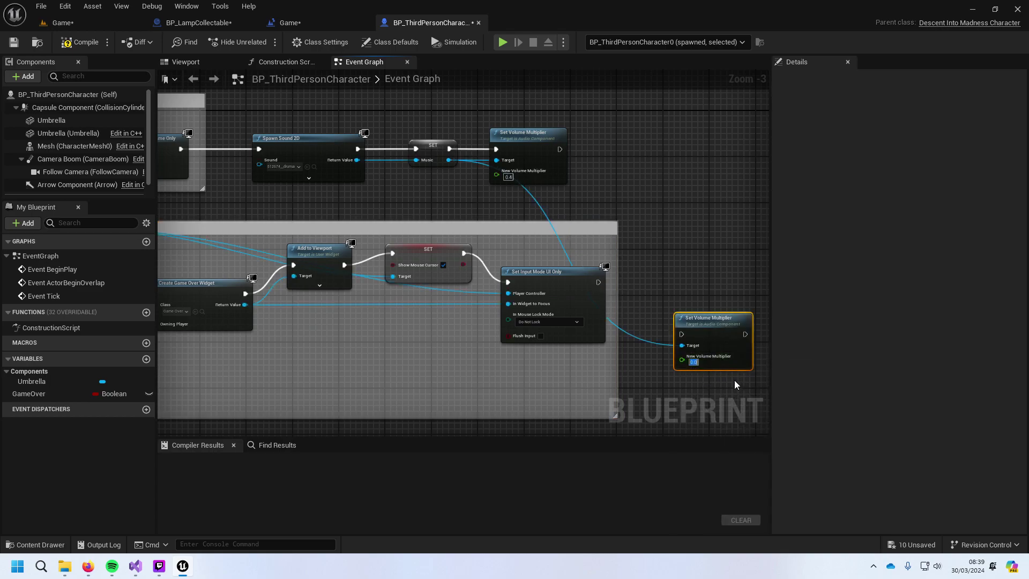
Step: Set the second node's New Volume Multiplier to 0.2, connect it after Set Input Mode UI Only, and save the blueprint
type(".2")
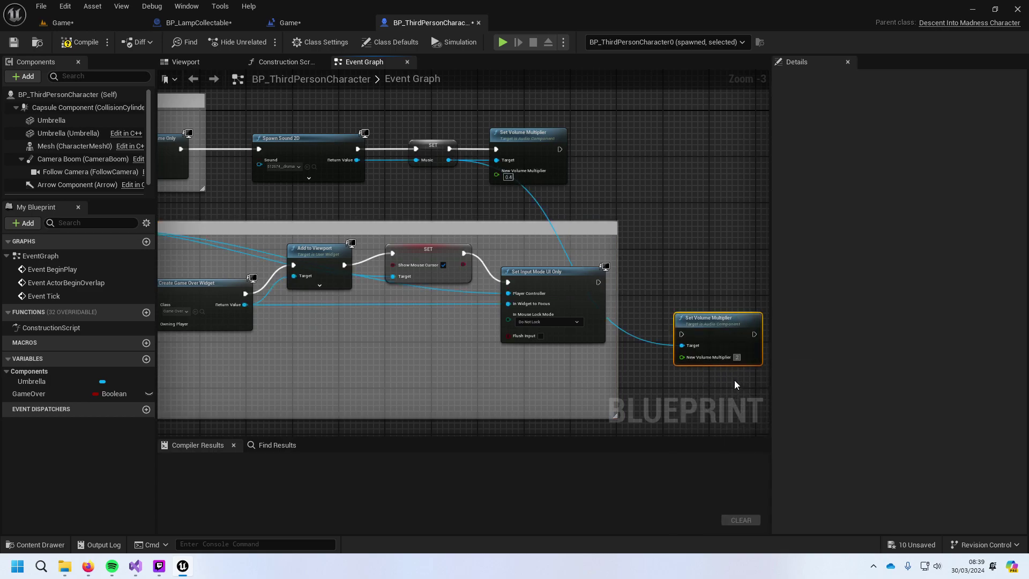
key("Return")
left_click_drag(702, 324, 714, 277)
left_click_drag(598, 282, 693, 287)
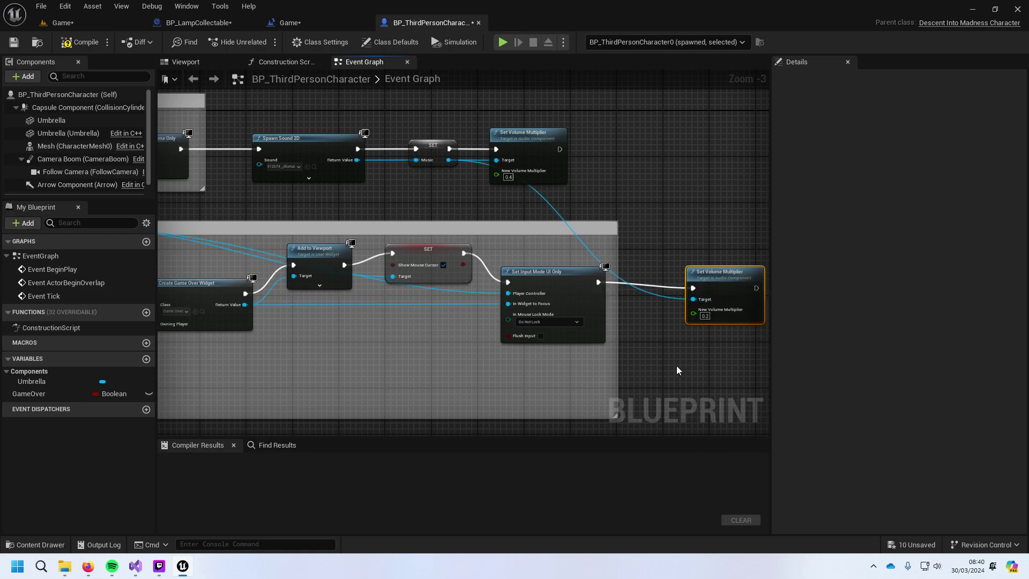
key("ctrl+s")
Step: Wrap the Spawn Sound 2D, Music SET and first Set Volume Multiplier nodes in a comment titled "Add background music"
right_click_drag(531, 242, 648, 274)
left_click_drag(355, 134, 640, 245)
right_click(573, 249)
right_click(506, 236)
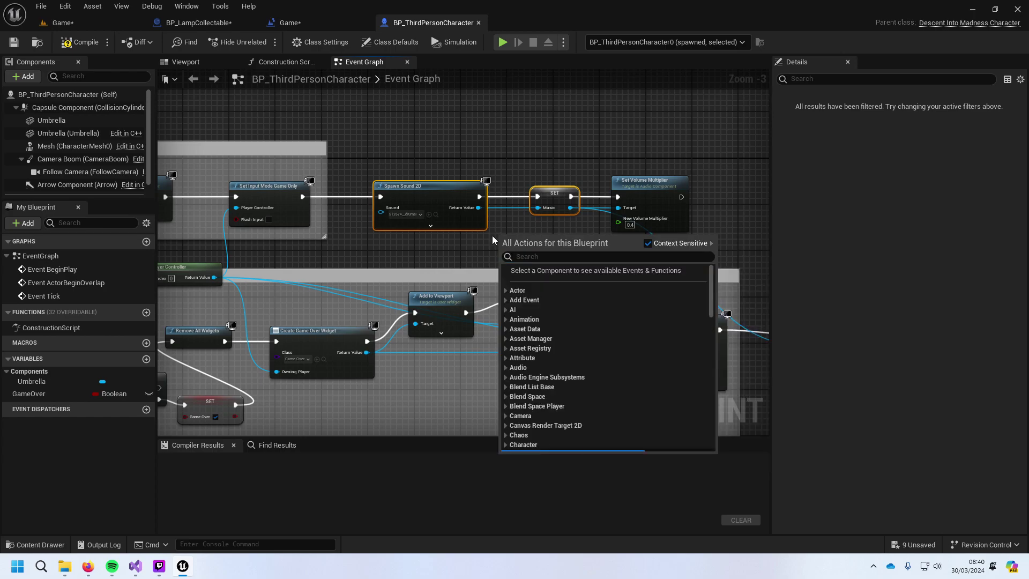
left_click(369, 131)
left_click_drag(369, 131, 725, 247)
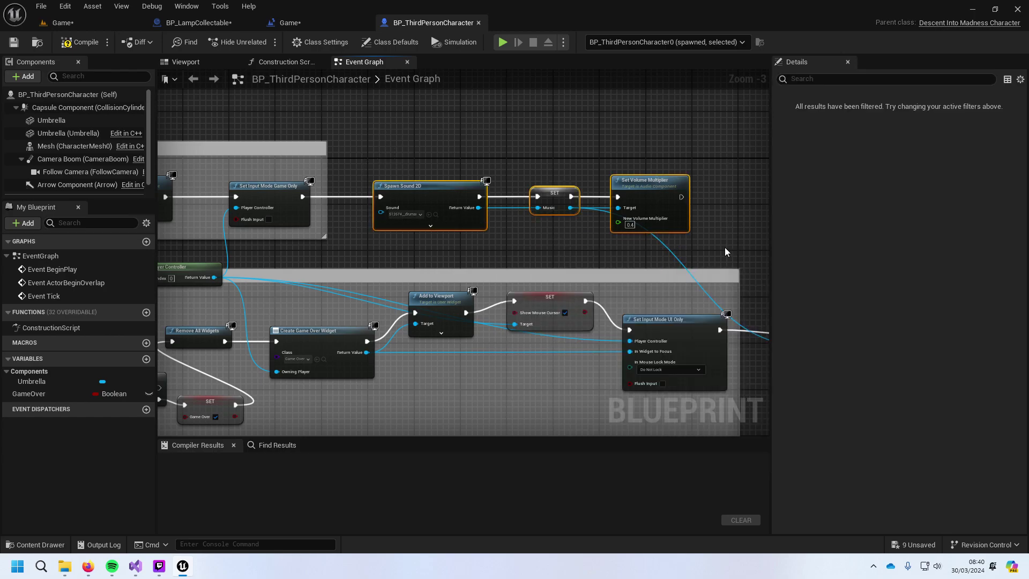
type("c")
type("Ad")
type("d bas")
key("BackSpace")
type("ckground music")
key("Return")
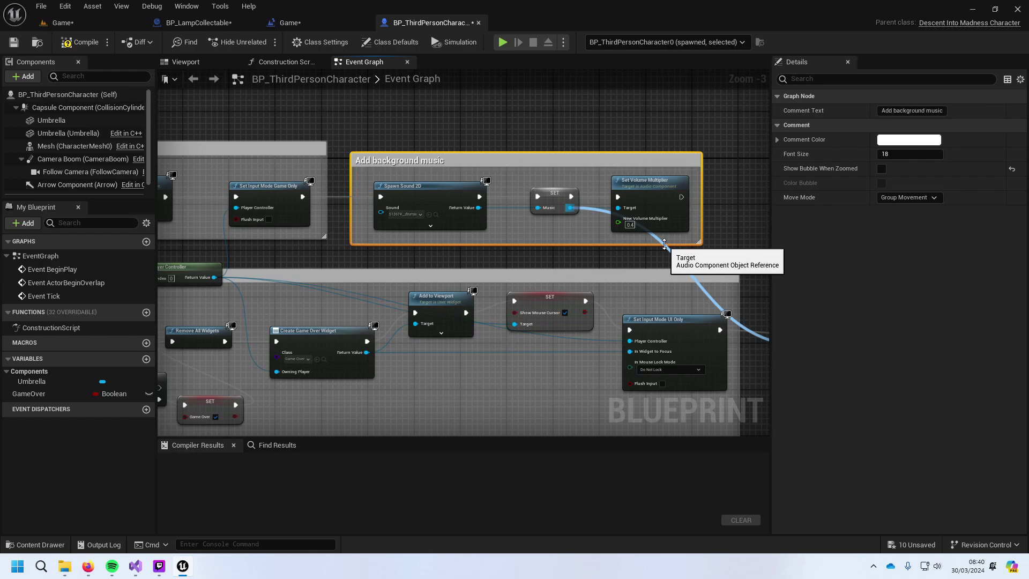
Step: Compile the character blueprint to check the music nodes
scroll(628, 279, "down", 3)
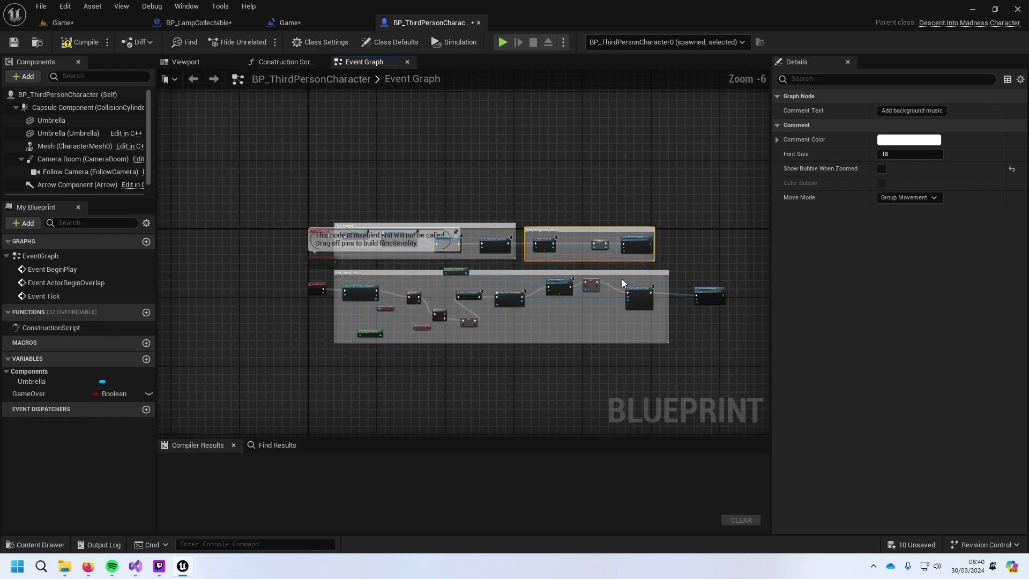
scroll(622, 279, "up", 1)
left_click(75, 43)
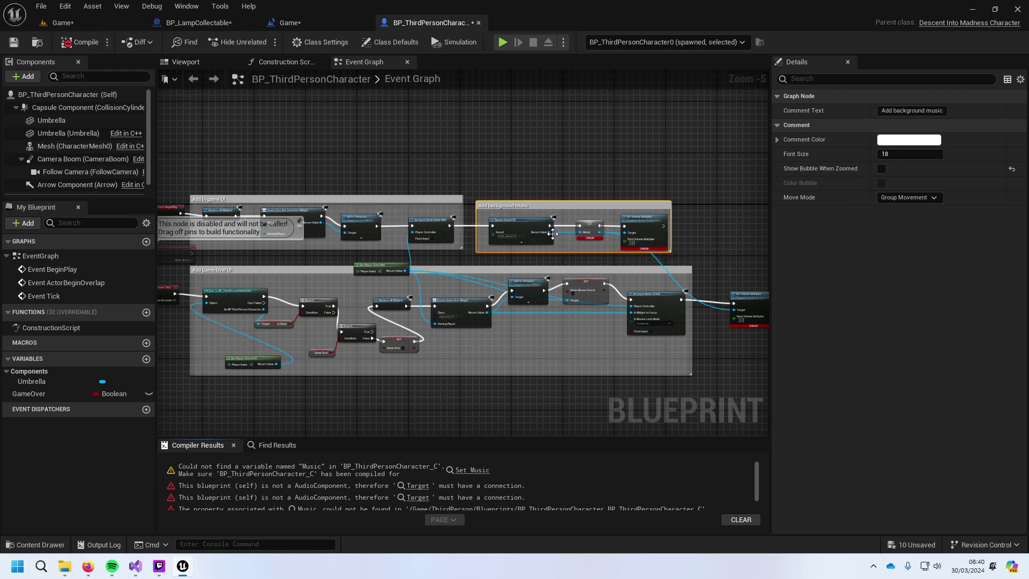
Step: Promote the return value of Spawn Sound 2D to a variable named Music
left_click_drag(549, 234, 563, 239)
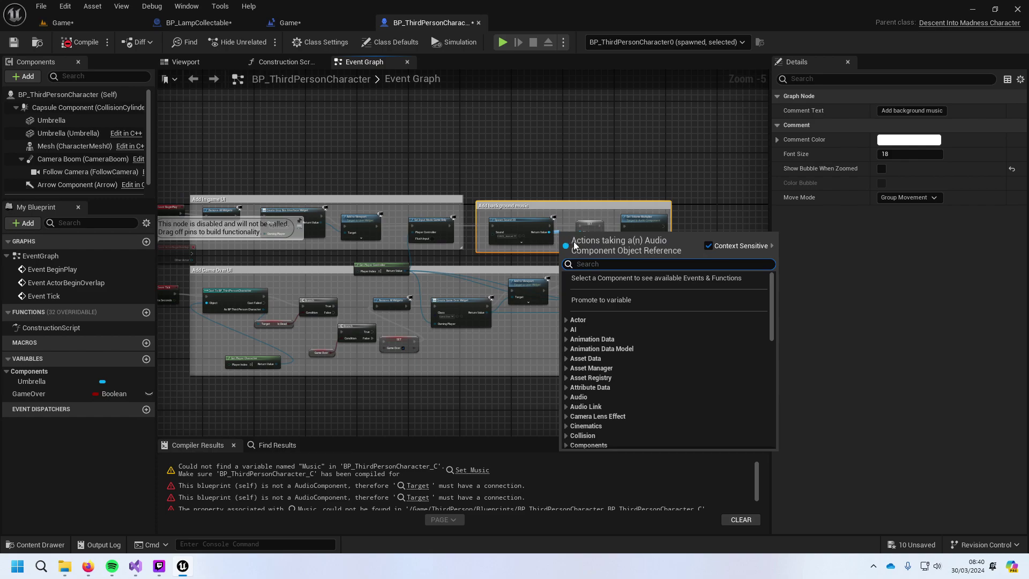
left_click(601, 300)
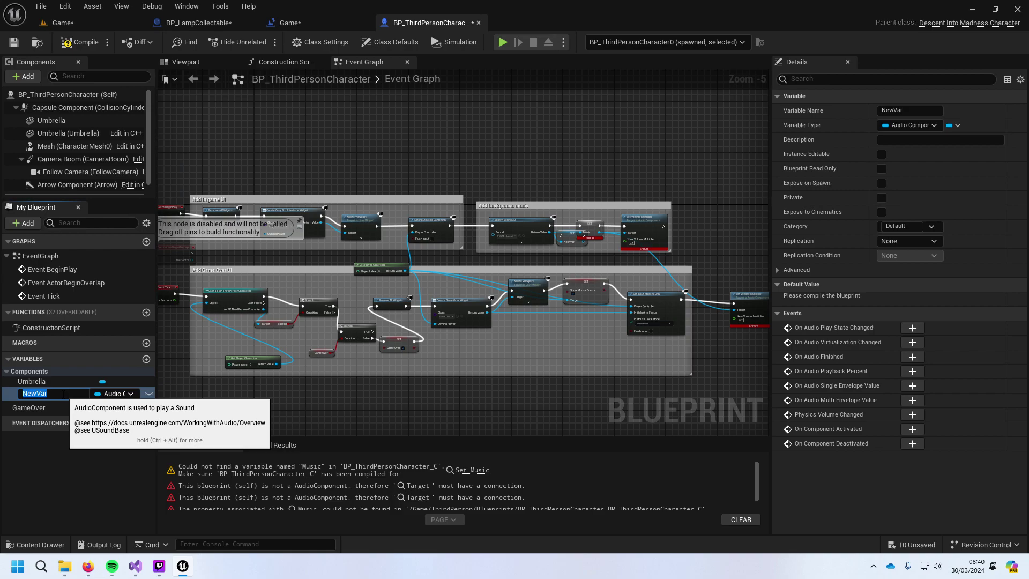
type("Musi")
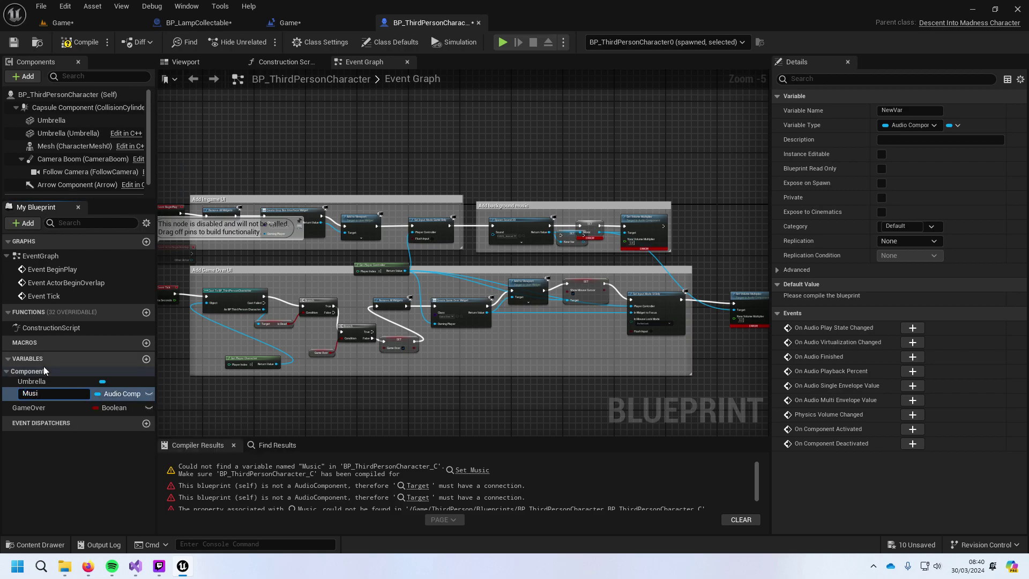
type("c")
key("Return")
Step: Delete the extra SET node overlapping the existing Music SET node and compile the character blueprint
left_click(569, 238)
key("Delete")
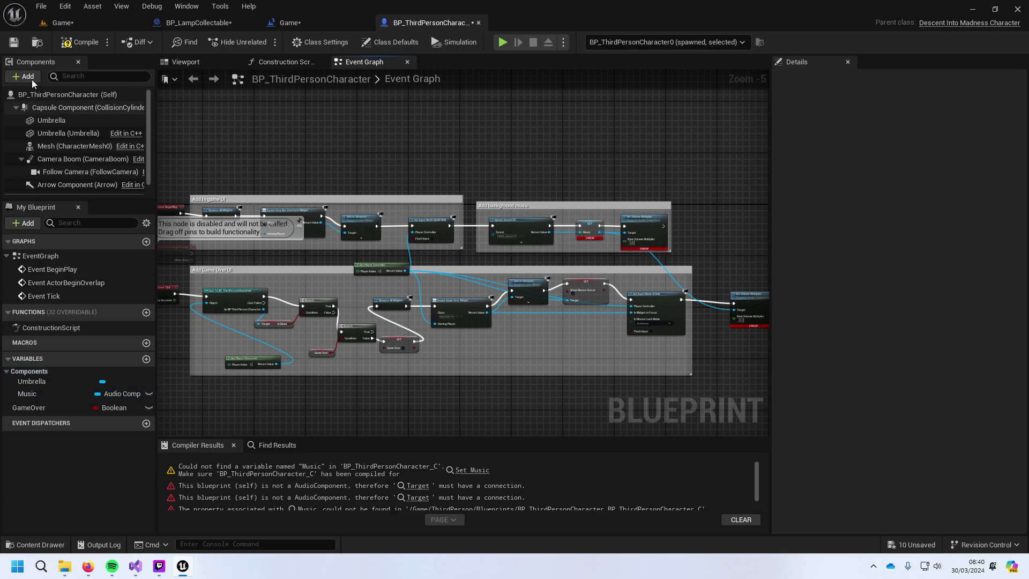
left_click(81, 42)
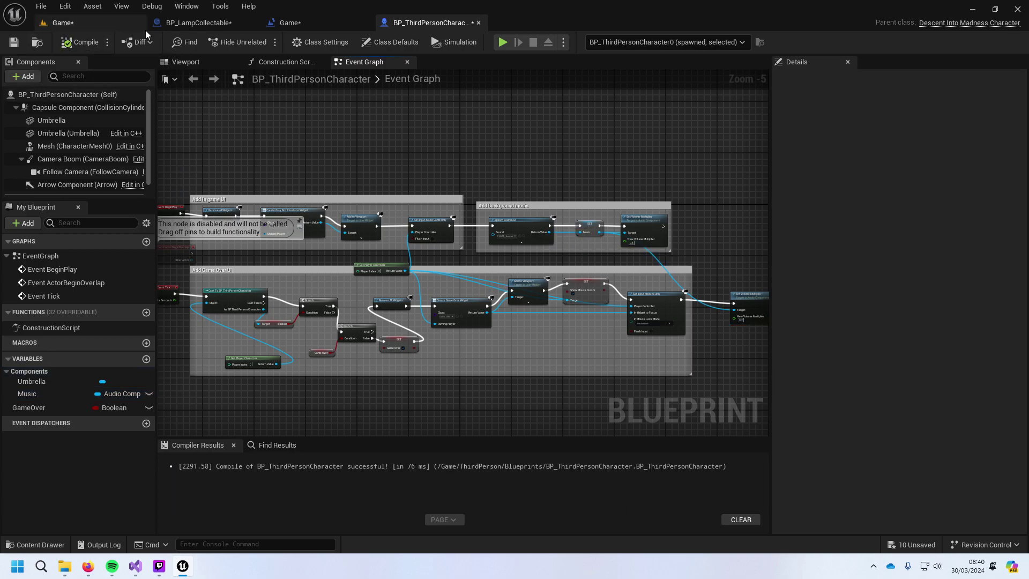
Step: Delete the leftover variable from the Game level blueprint and save it
left_click(289, 23)
left_click(28, 211)
key("Delete")
key("ctrl+s")
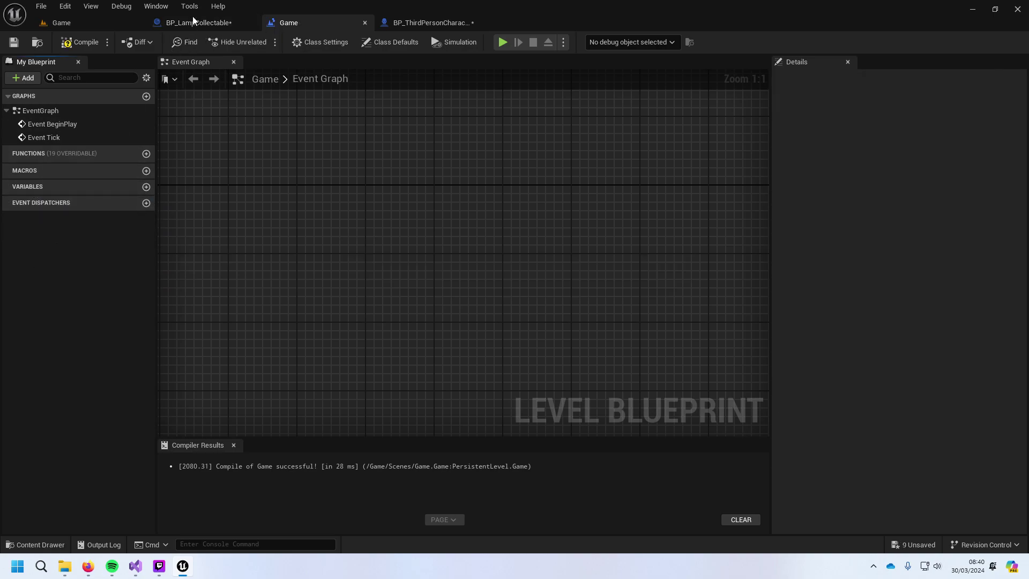
Step: Save the character blueprint and play the Game level to test the music volume on game over
left_click(407, 23)
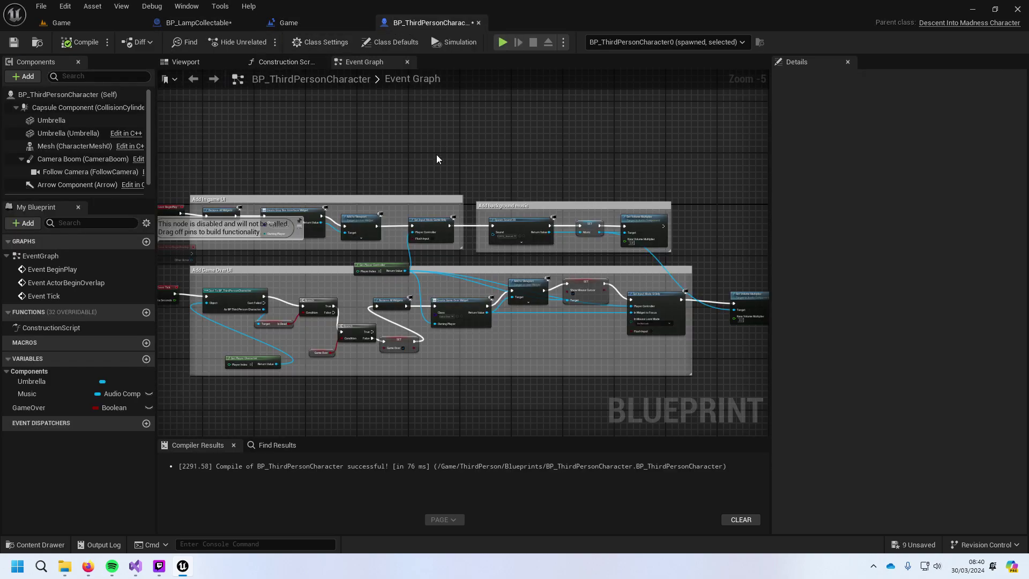
key("ctrl+s")
left_click(81, 23)
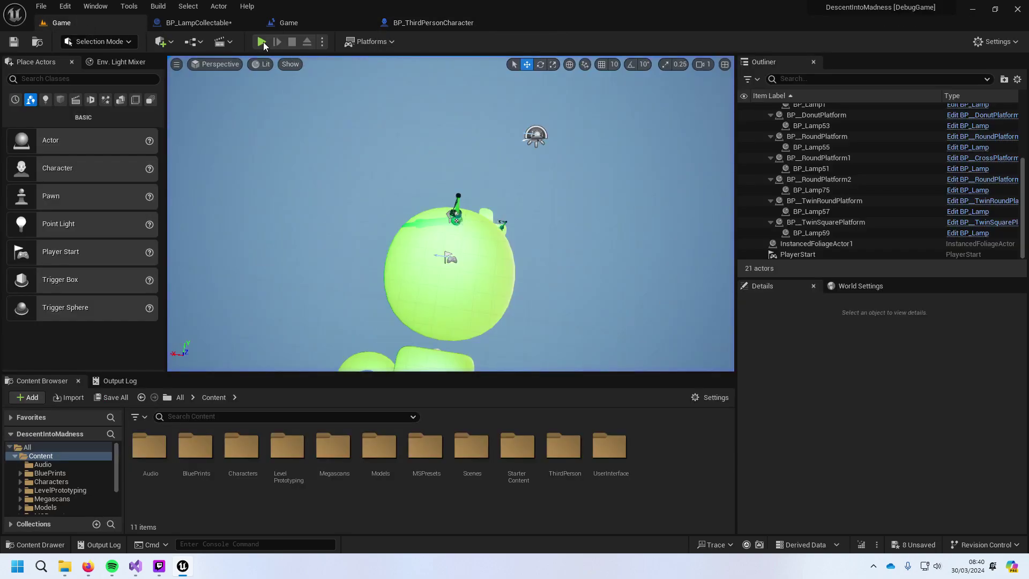
left_click(263, 42)
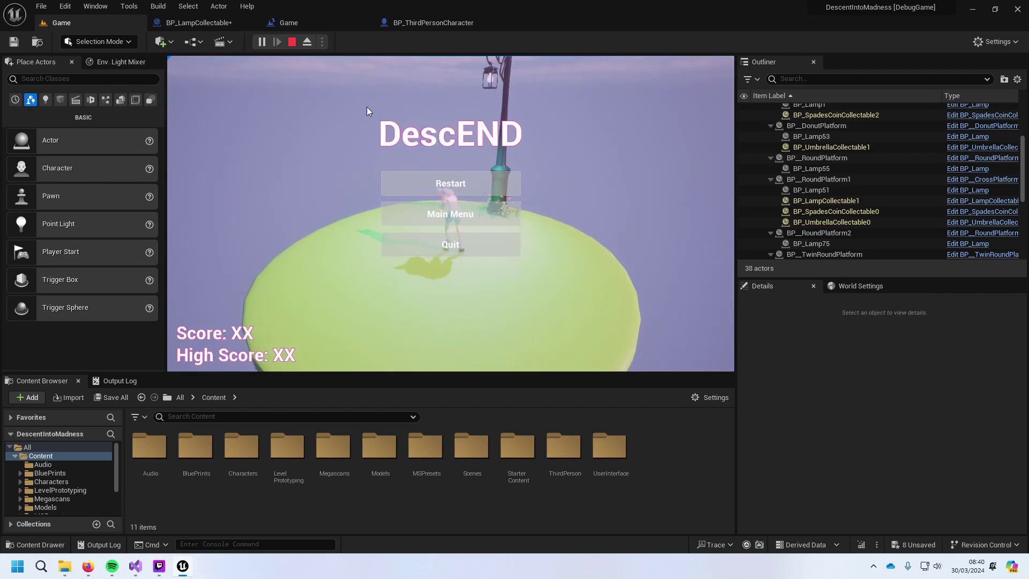
Step: Stop the play session and set New Volume Multiplier to 0.1 on the node after Set Input Mode UI Only
left_click(421, 22)
scroll(359, 239, "up", 3)
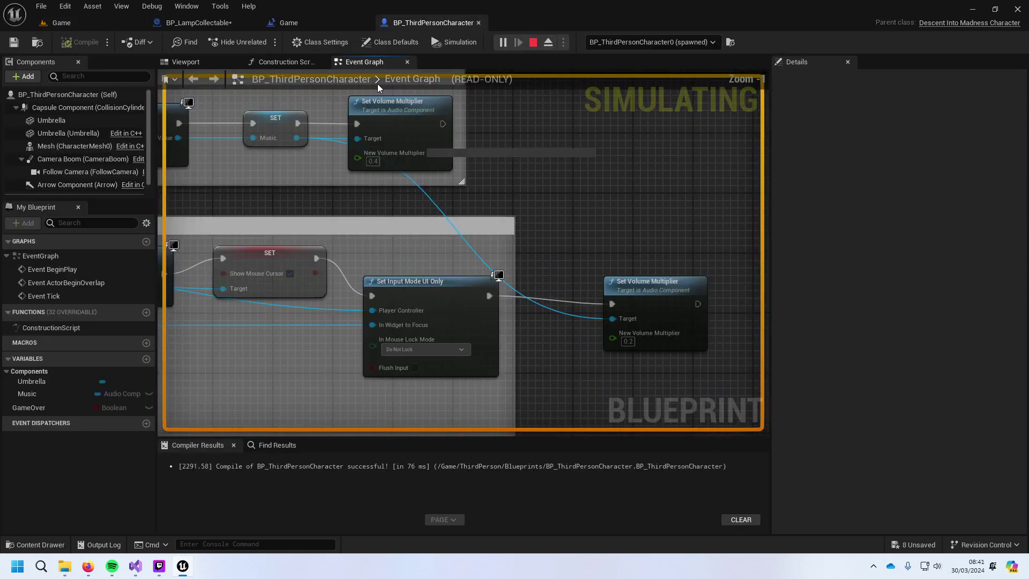
left_click(533, 42)
right_click_drag(604, 339, 444, 258)
scroll(444, 258, "up", 1)
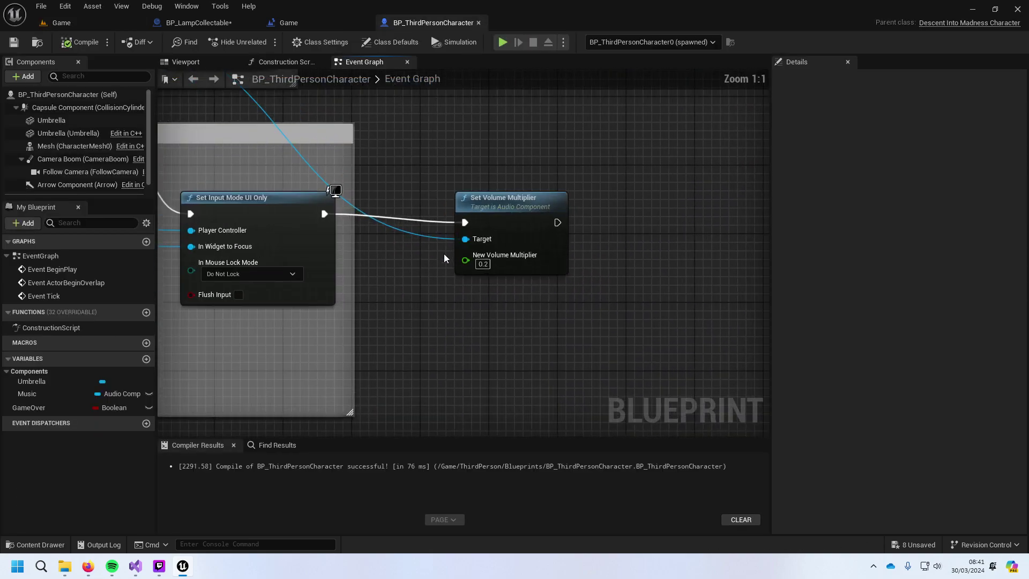
double_click(483, 264)
type("0.1")
key("Return")
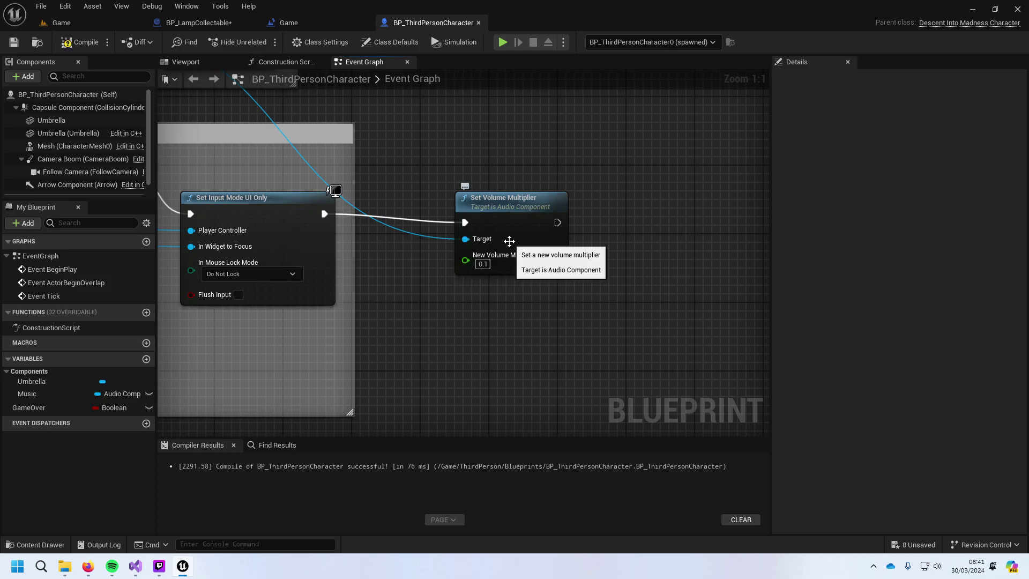
right_click_drag(507, 143, 647, 244)
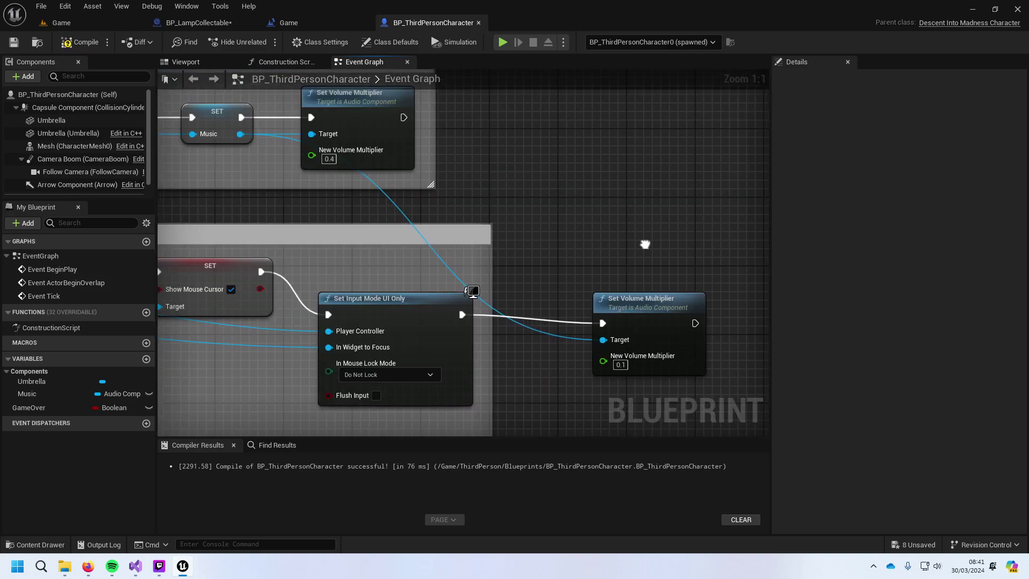
right_click_drag(609, 214, 396, 115)
left_click_drag(484, 225, 556, 224)
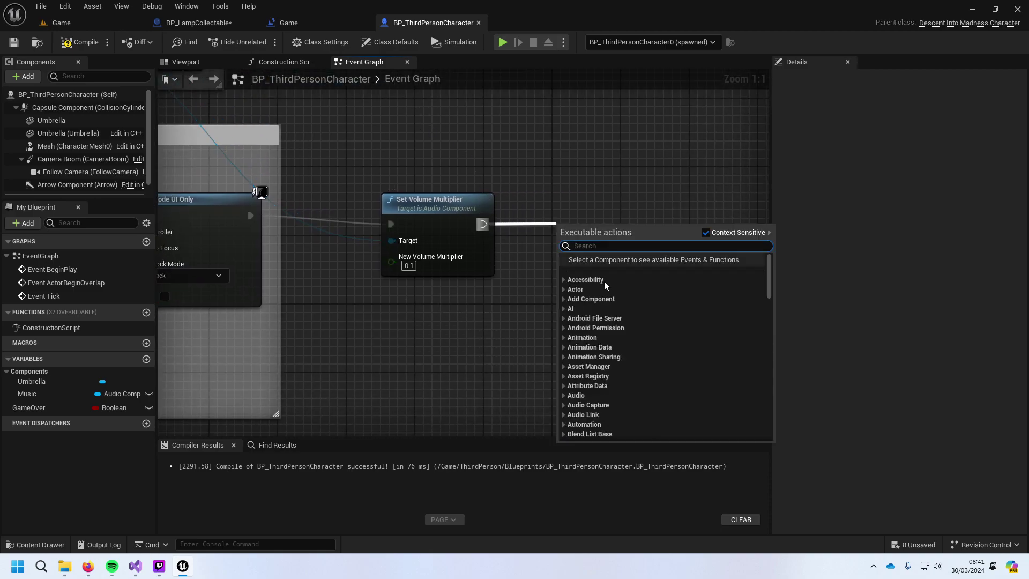
left_click(507, 284)
Step: Search the actions available from the Music SET node's output for "set s" and examine the audio component options
right_click_drag(507, 284, 769, 416)
left_click_drag(290, 165, 700, 307)
type("set se")
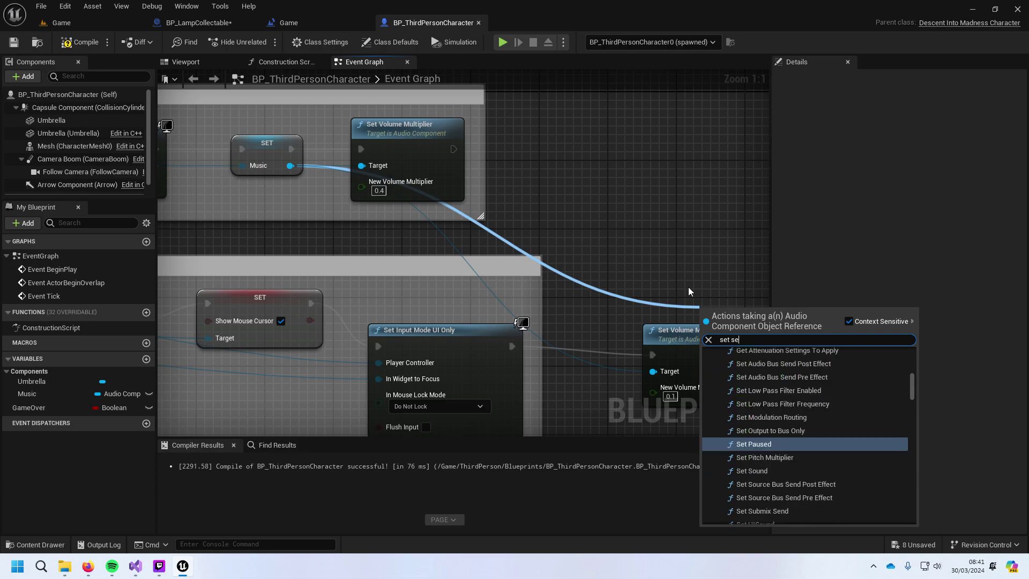
key("BackSpace")
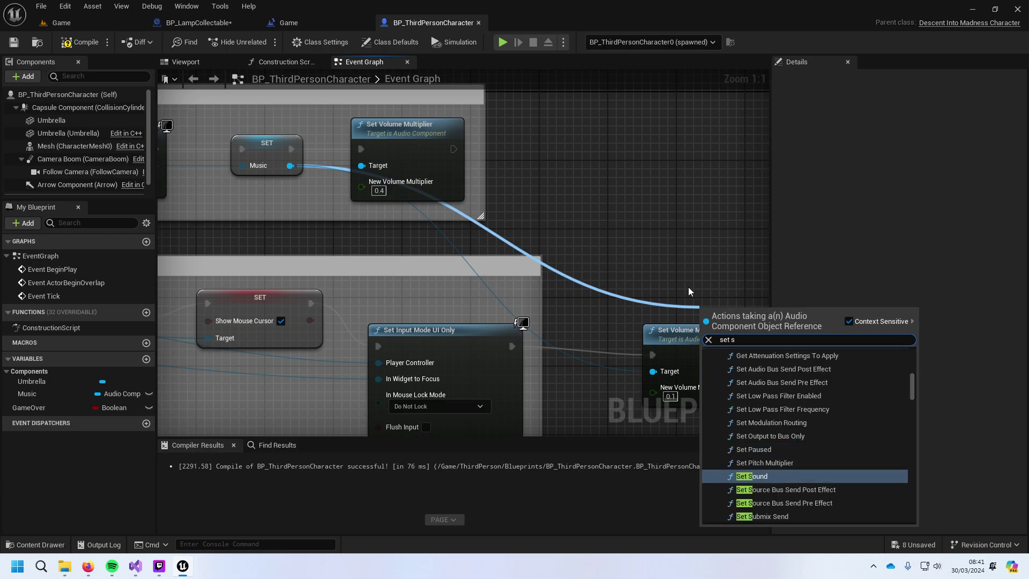
type("p")
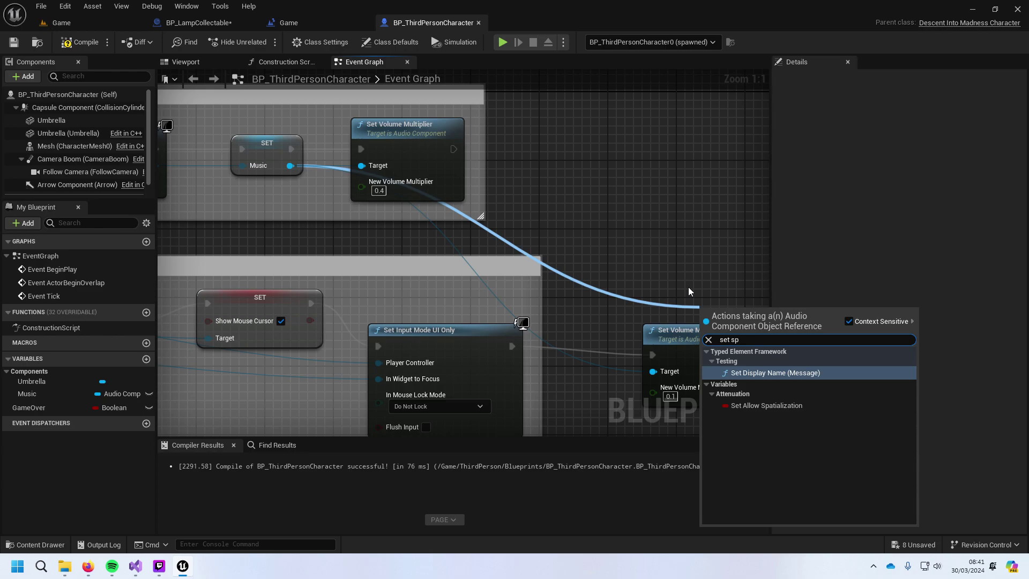
key("BackSpace")
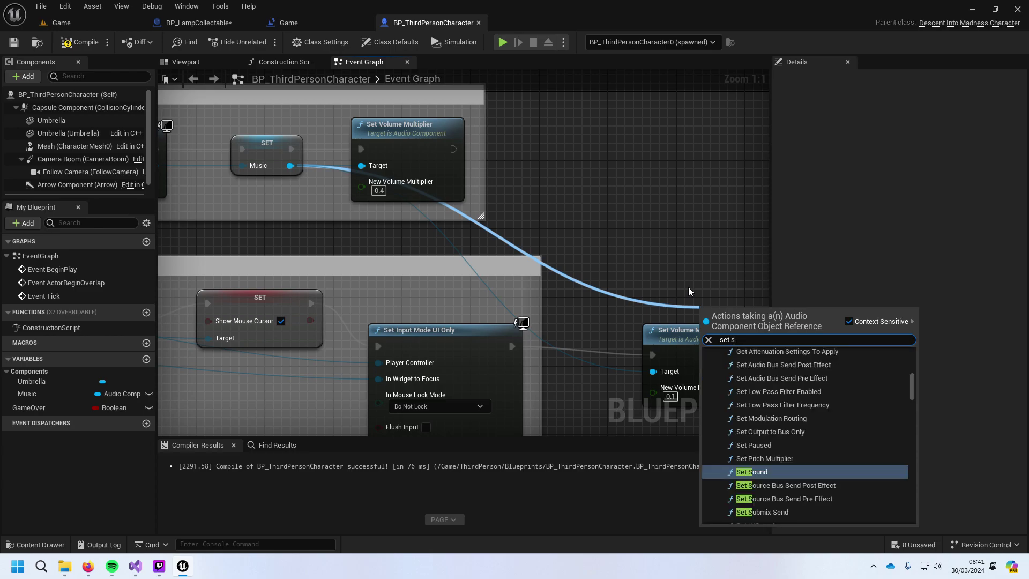
scroll(849, 442, "up", 3)
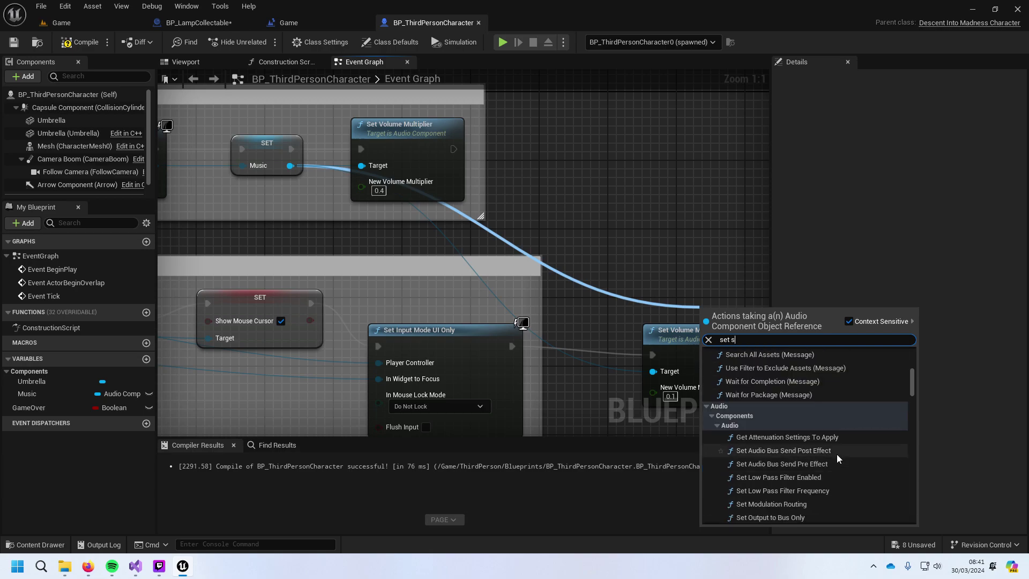
scroll(838, 453, "up", 5)
scroll(839, 452, "up", 10)
scroll(840, 448, "down", 10)
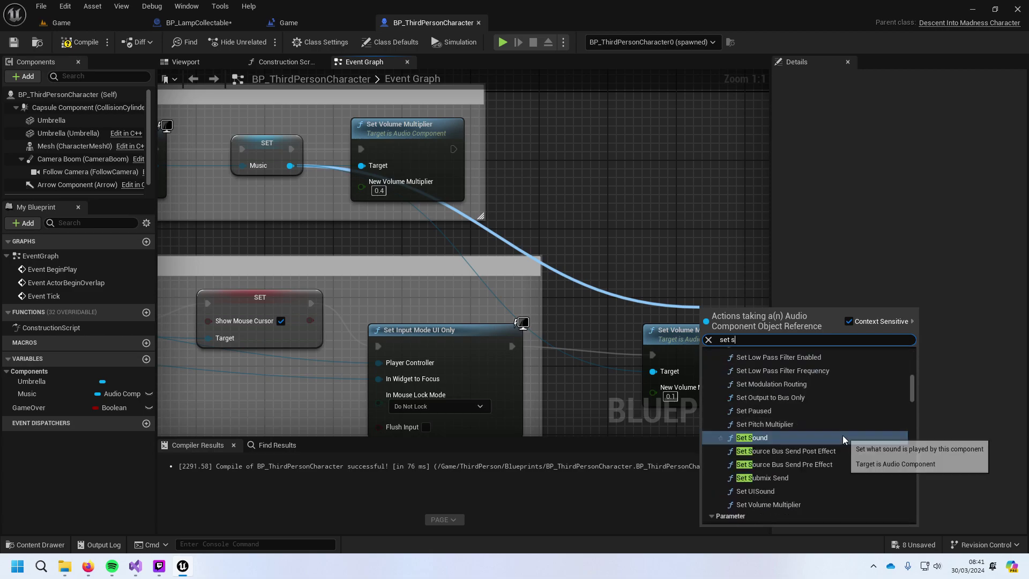
scroll(843, 436, "down", 3)
scroll(842, 435, "down", 5)
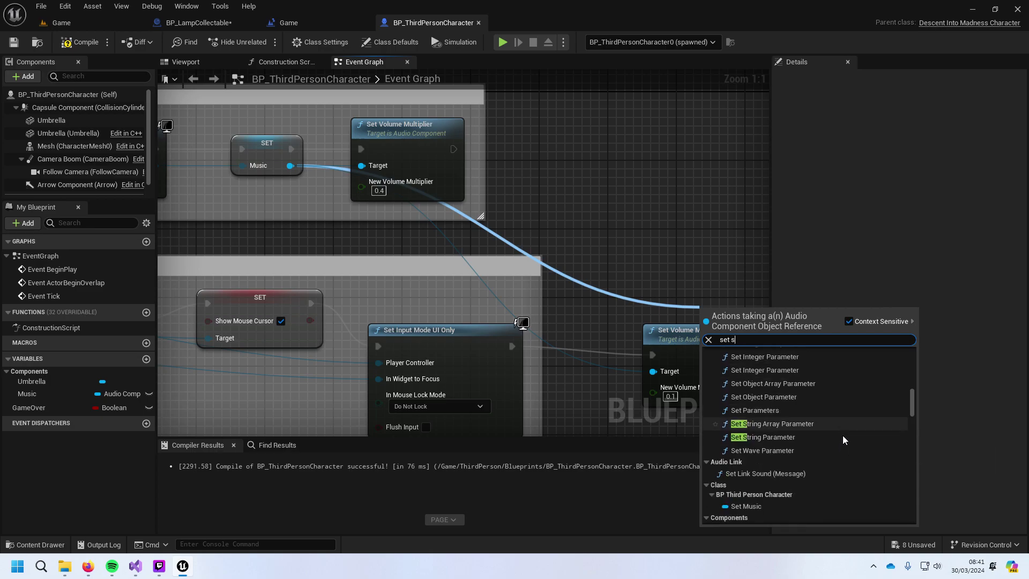
scroll(843, 435, "down", 3)
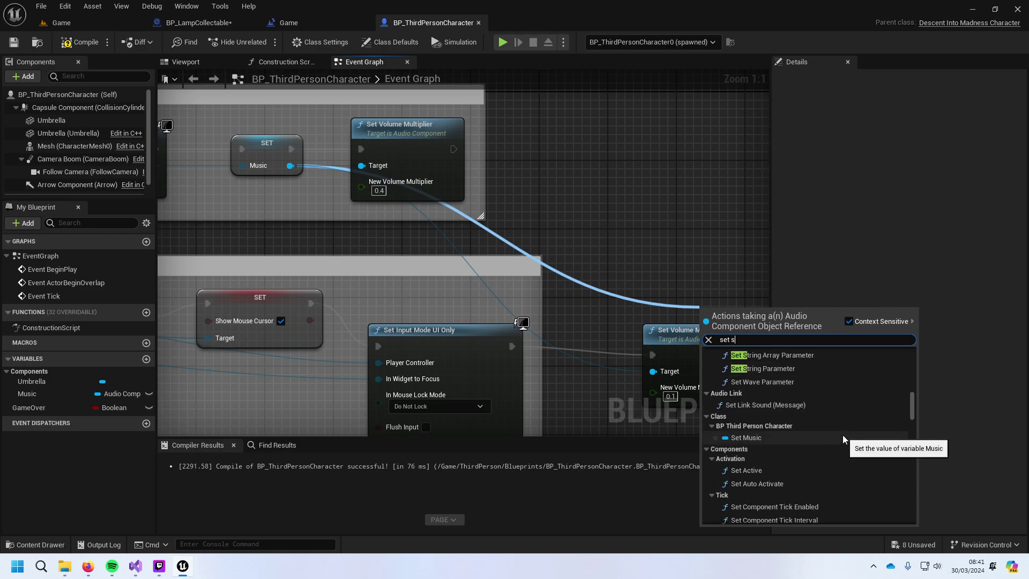
scroll(842, 435, "down", 5)
scroll(865, 391, "down", 10)
scroll(864, 389, "down", 8)
scroll(865, 392, "down", 5)
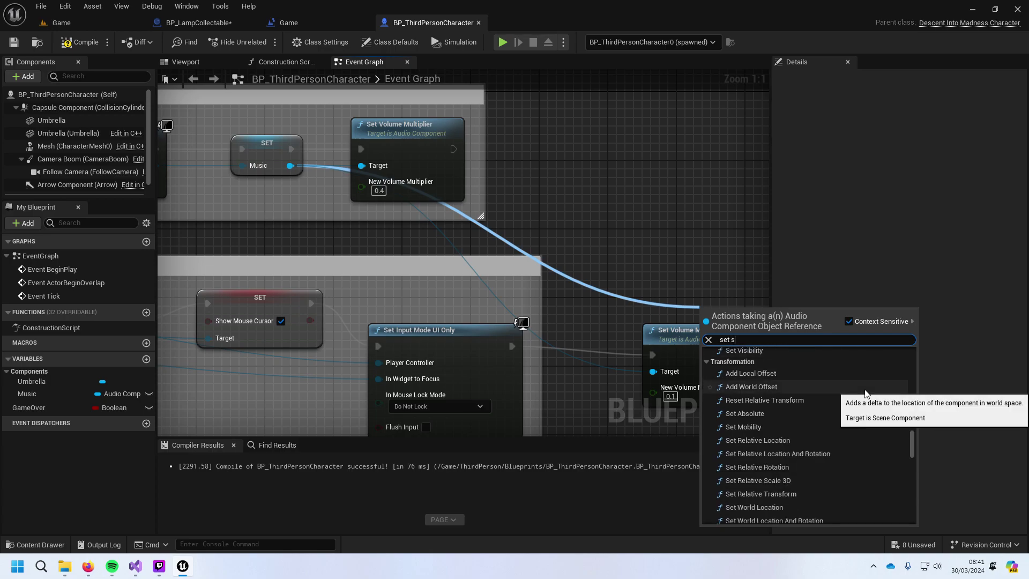
scroll(865, 393, "down", 10)
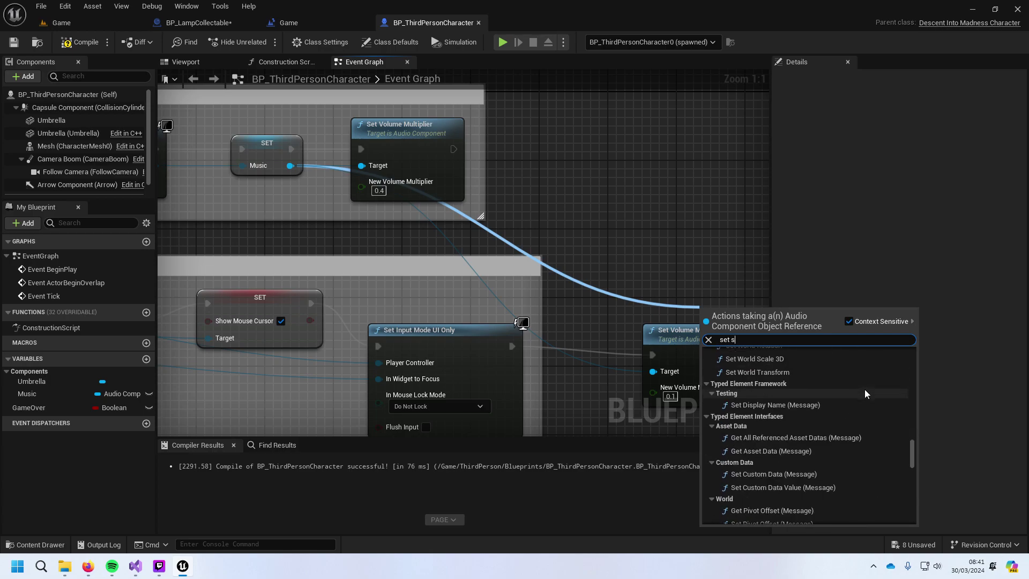
scroll(865, 394, "down", 8)
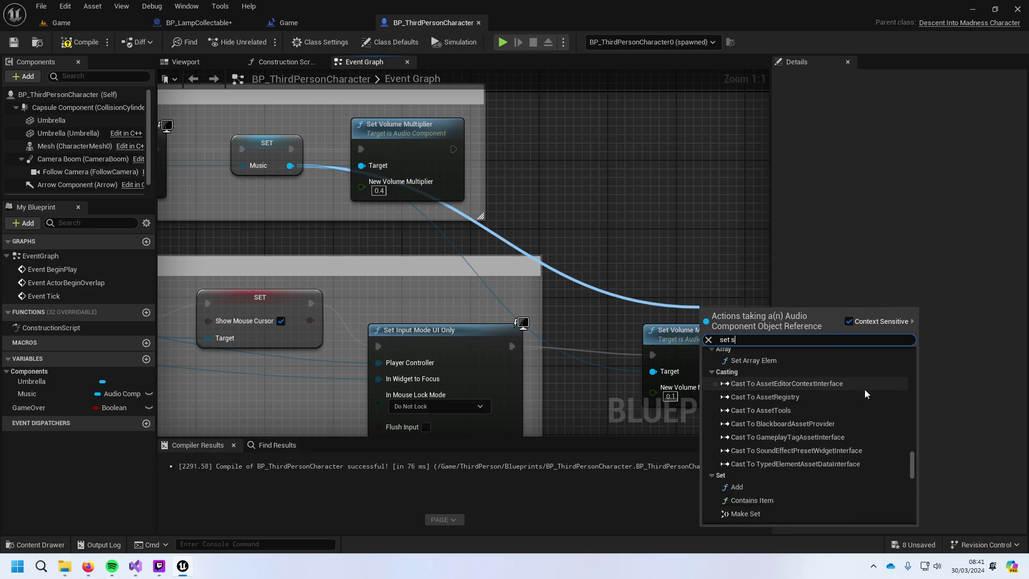
scroll(865, 393, "down", 3)
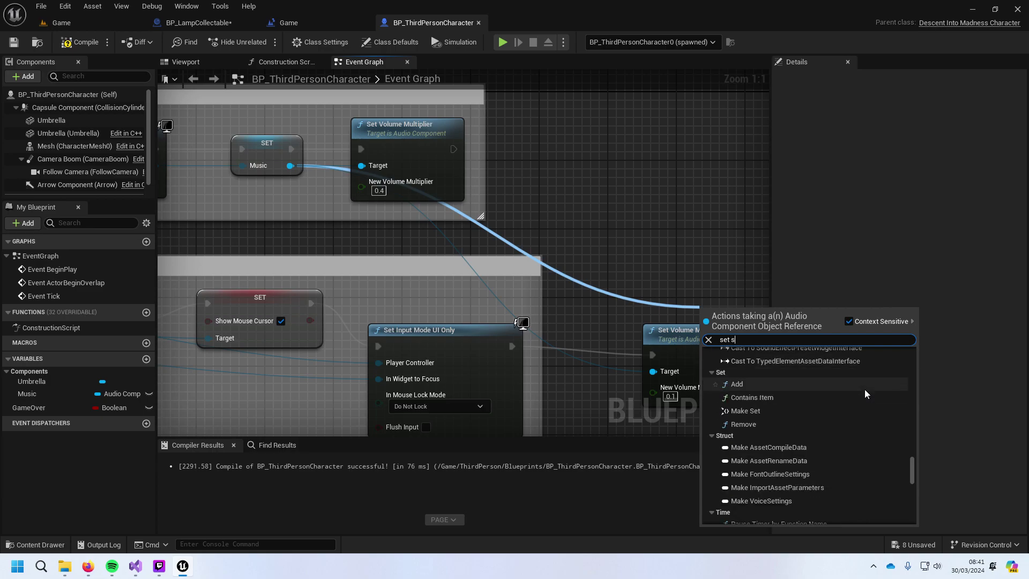
scroll(865, 393, "down", 3)
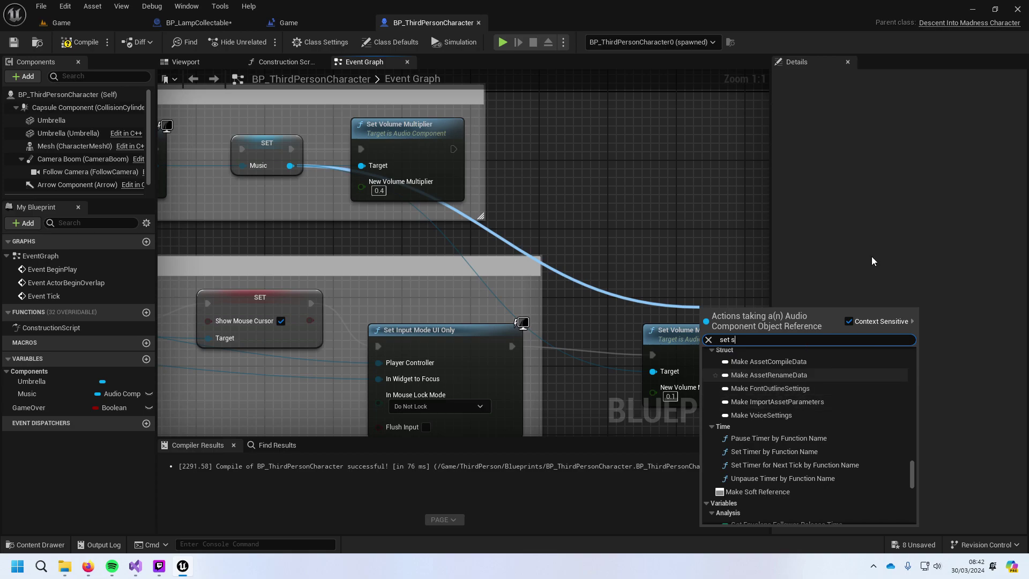
key("Escape")
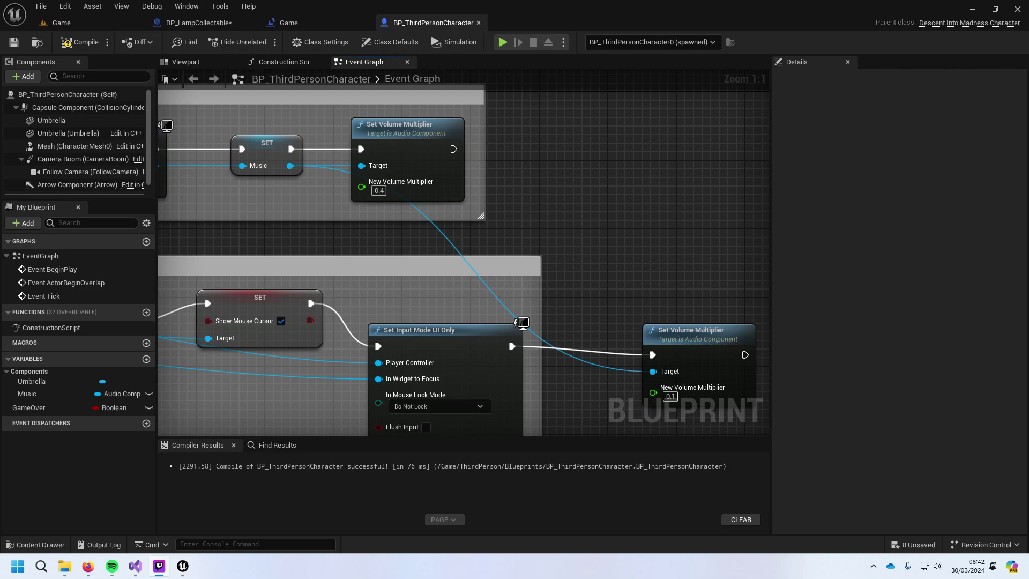
Step: Add a SET Pitch Multiplier node for the audio component after the game-over Set Volume Multiplier node
left_click(88, 566)
right_click_drag(594, 259, 407, 202)
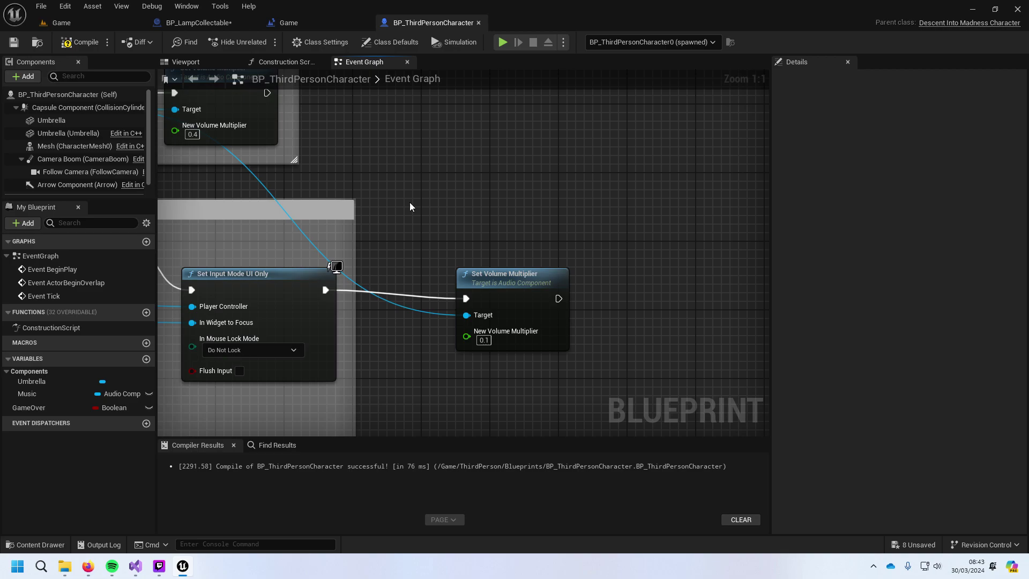
left_click_drag(559, 299, 614, 297)
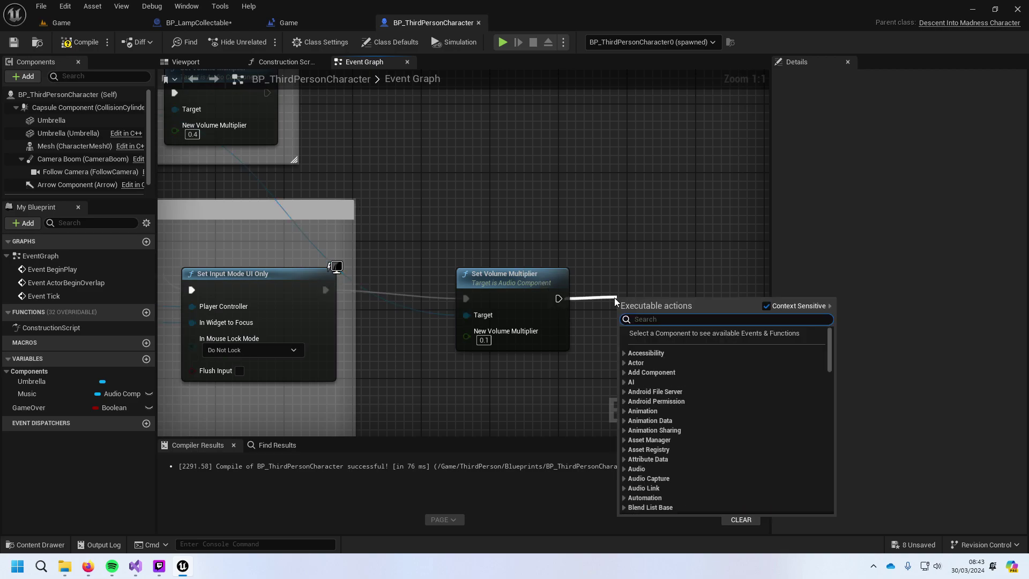
type("set")
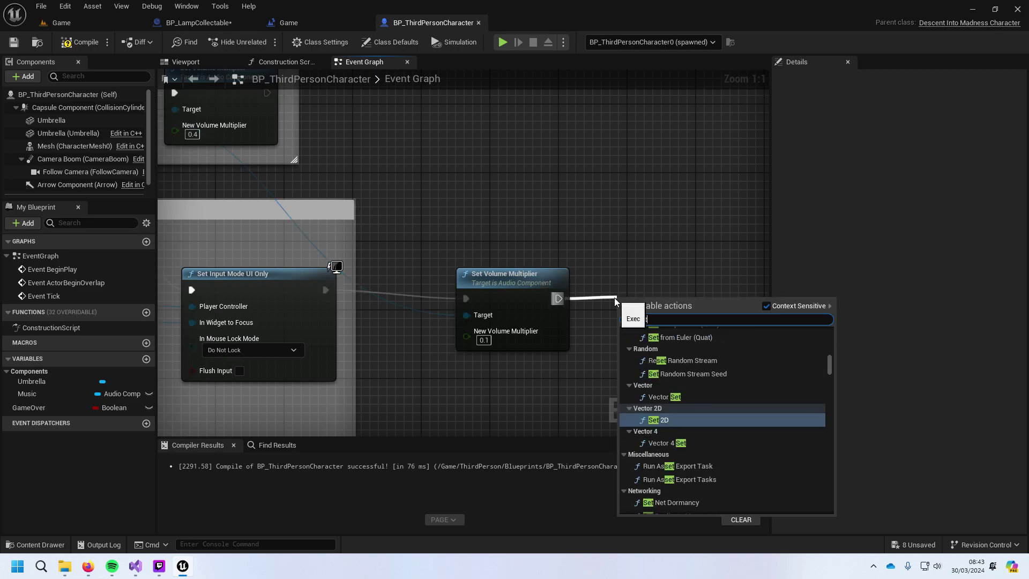
type("pi")
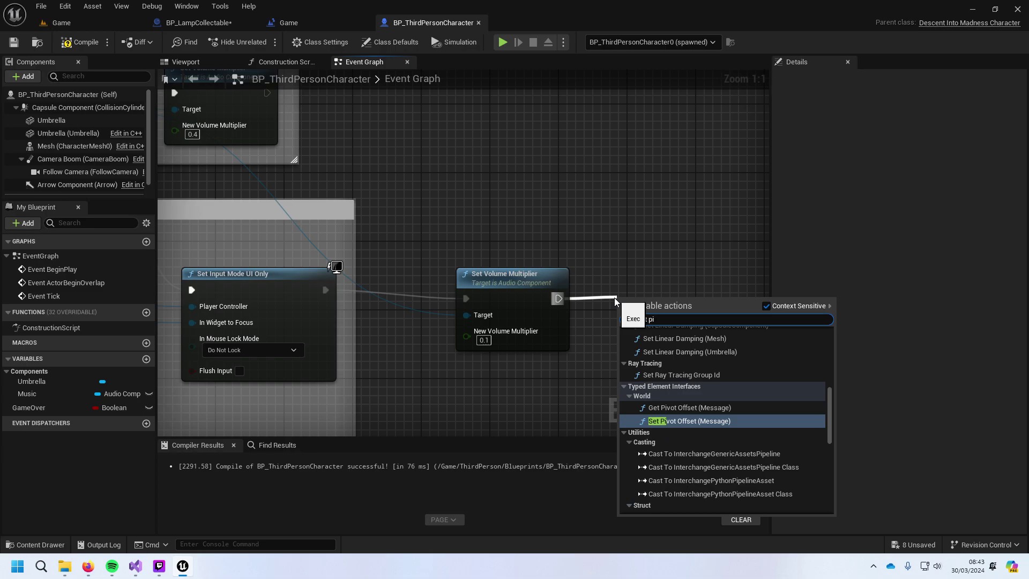
type("t")
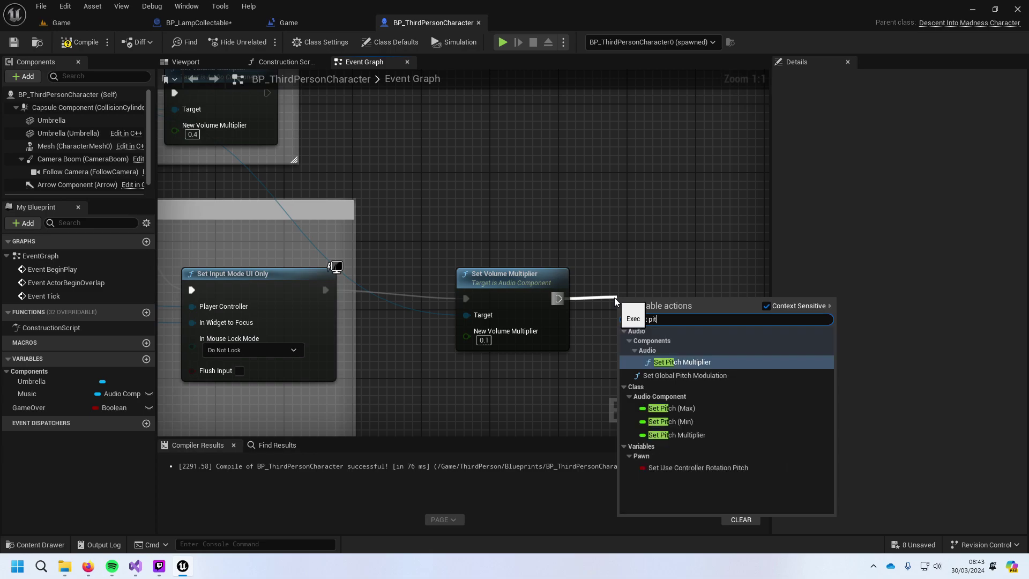
key("Down")
key("Down")
key("Down")
key("Down")
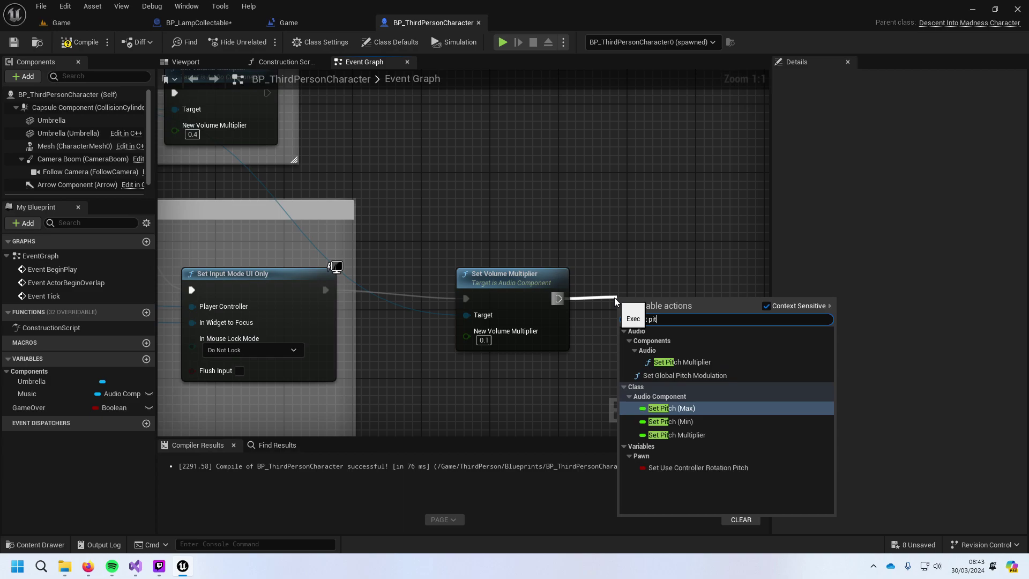
key("Return")
right_click_drag(615, 298, 630, 258)
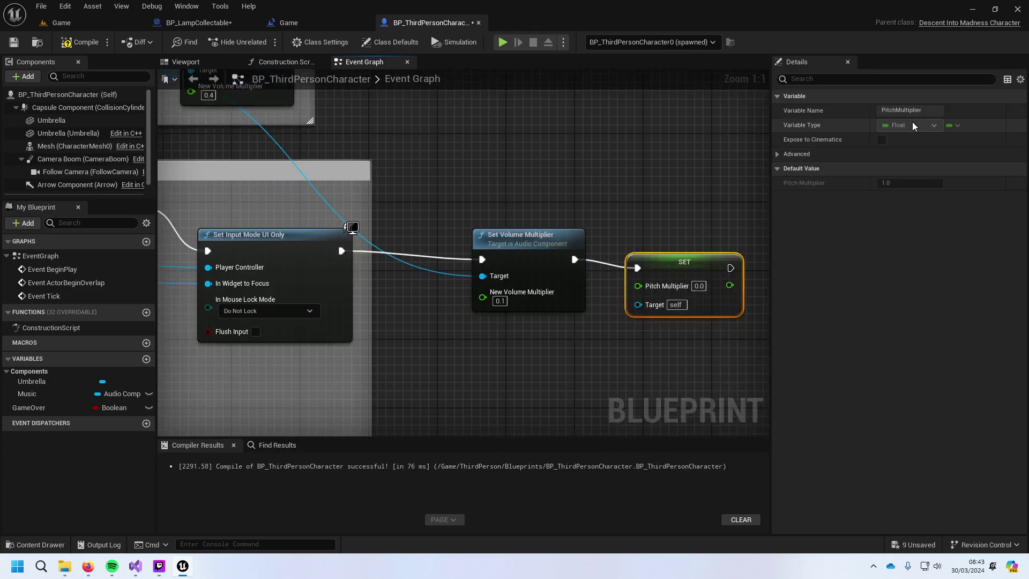
Step: Connect the Music SET node's output to the Target of the Pitch Multiplier SET node
right_click_drag(499, 153, 631, 198)
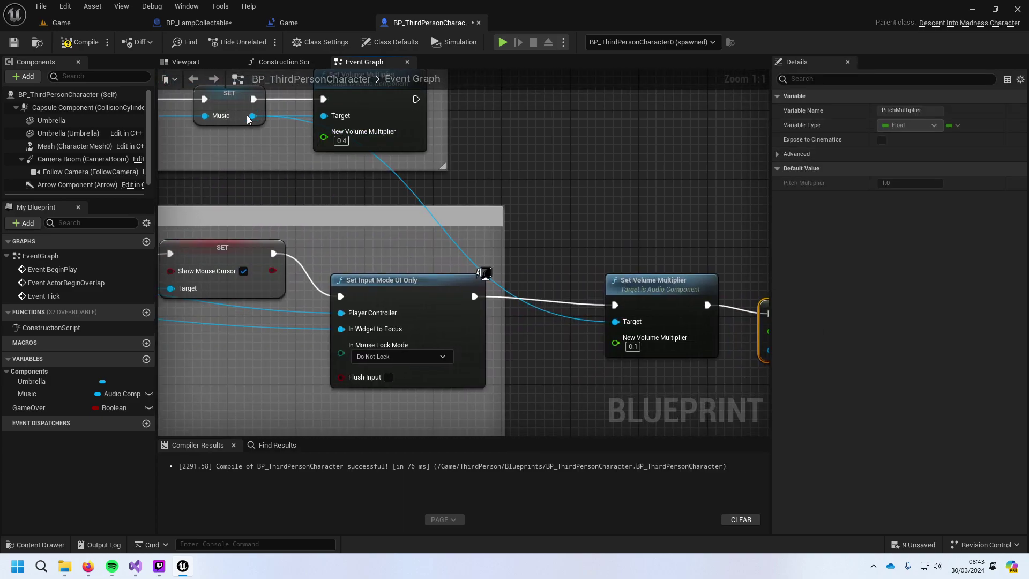
left_click_drag(252, 116, 641, 248)
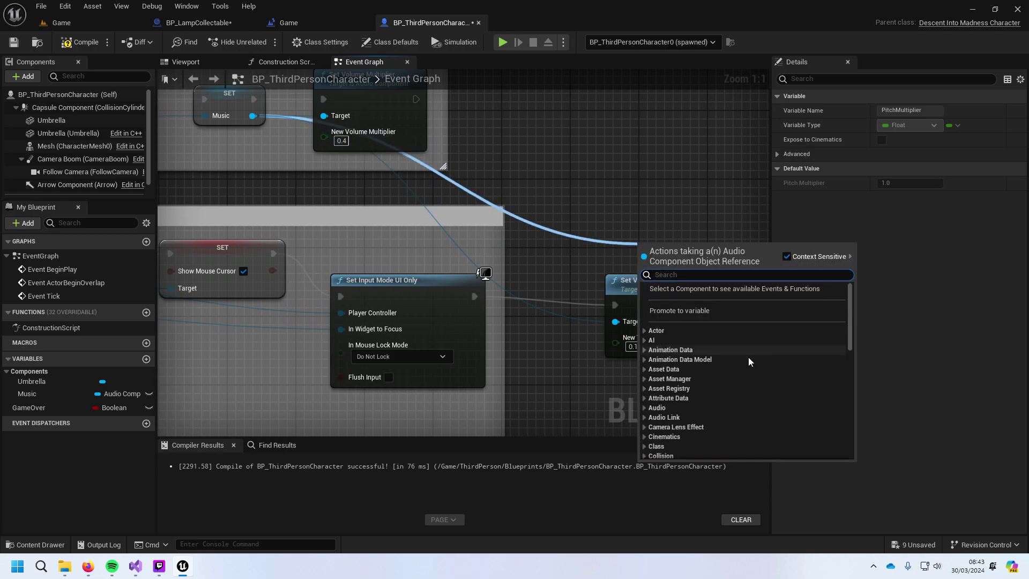
right_click_drag(589, 161, 535, 149)
left_click_drag(199, 103, 716, 337)
Step: Set Pitch Multiplier to 0.85 on the new SET node and save the character blueprint
right_click_drag(717, 252, 536, 252)
left_click(595, 325)
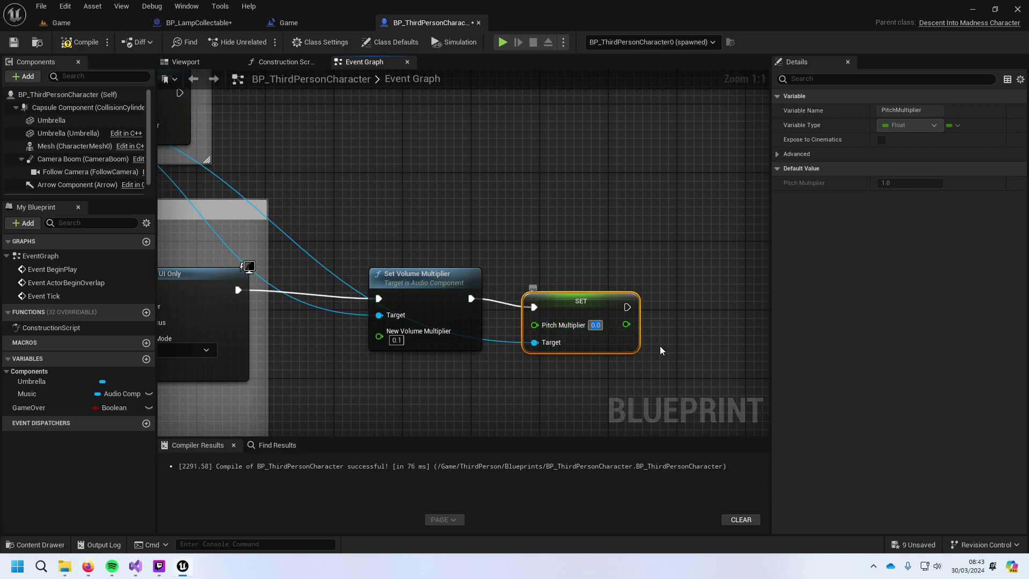
type("-")
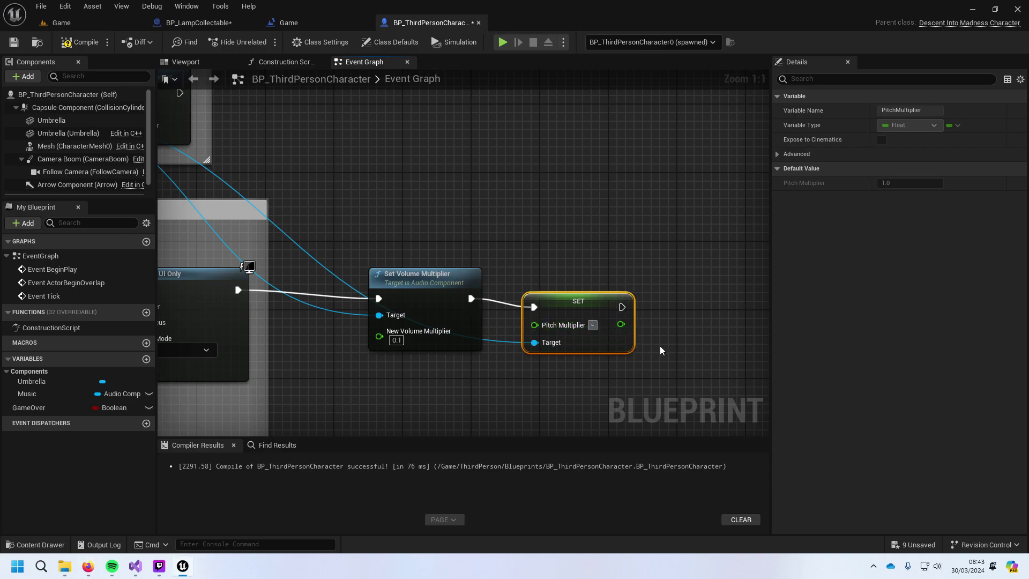
key("BackSpace")
type(".85")
left_click(615, 194)
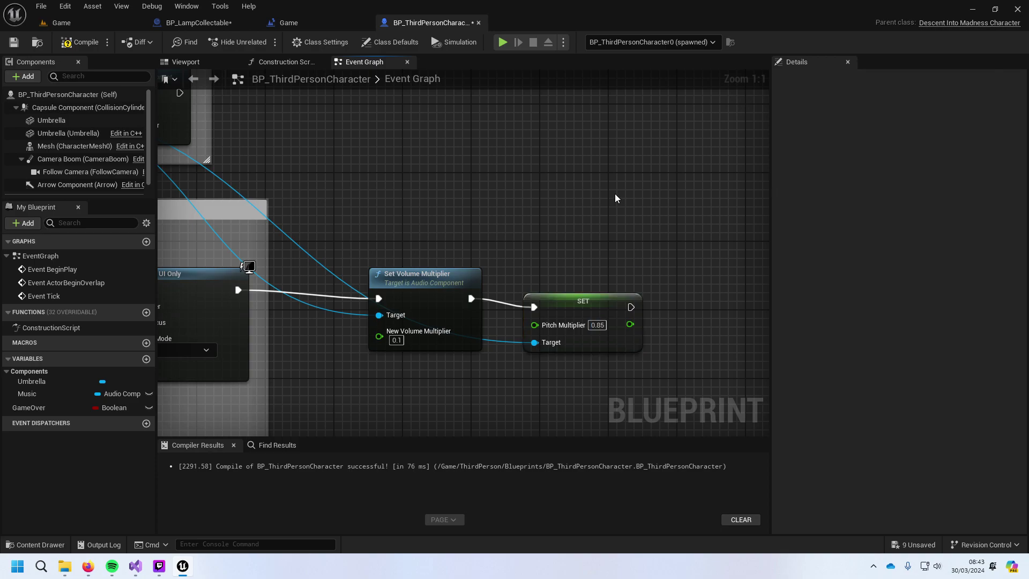
key("ctrl+s")
Step: Align the game-over Set Volume Multiplier and Pitch Multiplier SET nodes side by side, beyond the game-over UI comment box
right_click_drag(571, 230, 584, 209)
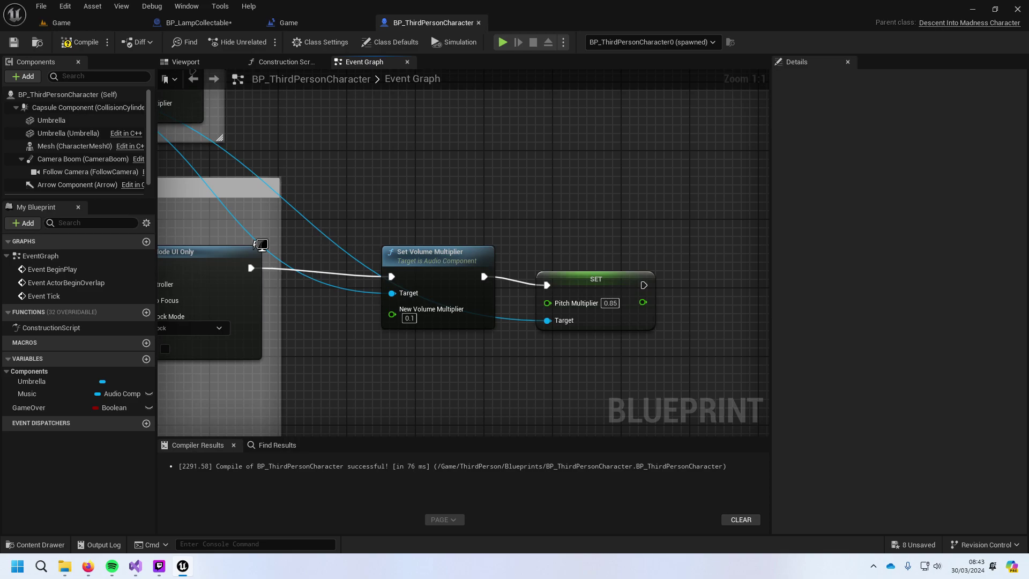
key("alt+Tab")
scroll(589, 222, "down", 3)
right_click_drag(508, 215, 210, 3)
right_click_drag(563, 53, 428, 264)
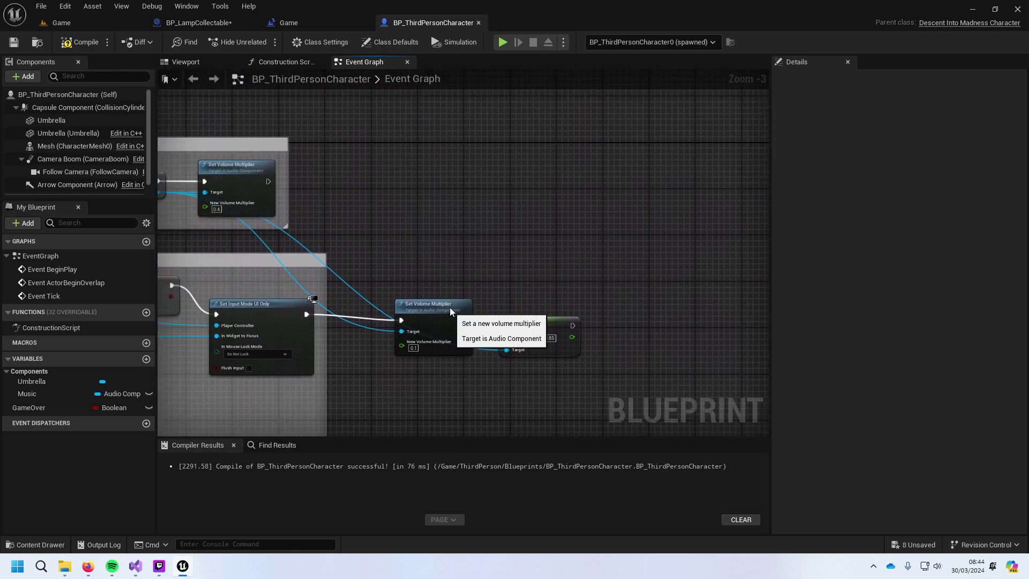
left_click_drag(449, 307, 420, 192)
left_click_drag(540, 330, 518, 204)
left_click_drag(355, 157, 562, 236)
left_click_drag(397, 196, 427, 307)
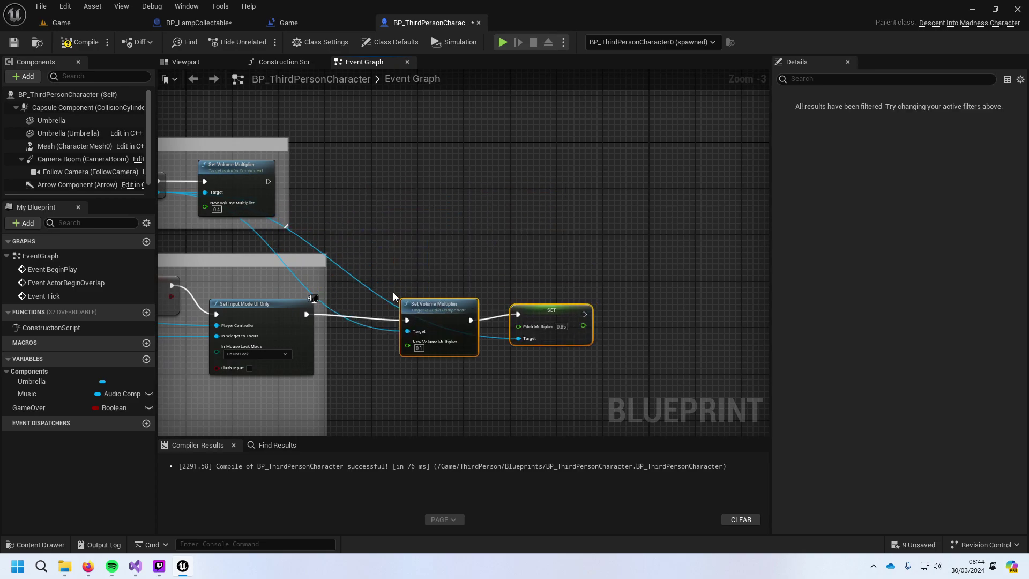
Step: Group the two game-over music nodes in a comment titled "Update music on game over" and save the blueprint
left_click_drag(359, 261, 378, 272)
type("c")
type("Upda")
type("te music ")
type("on game ove")
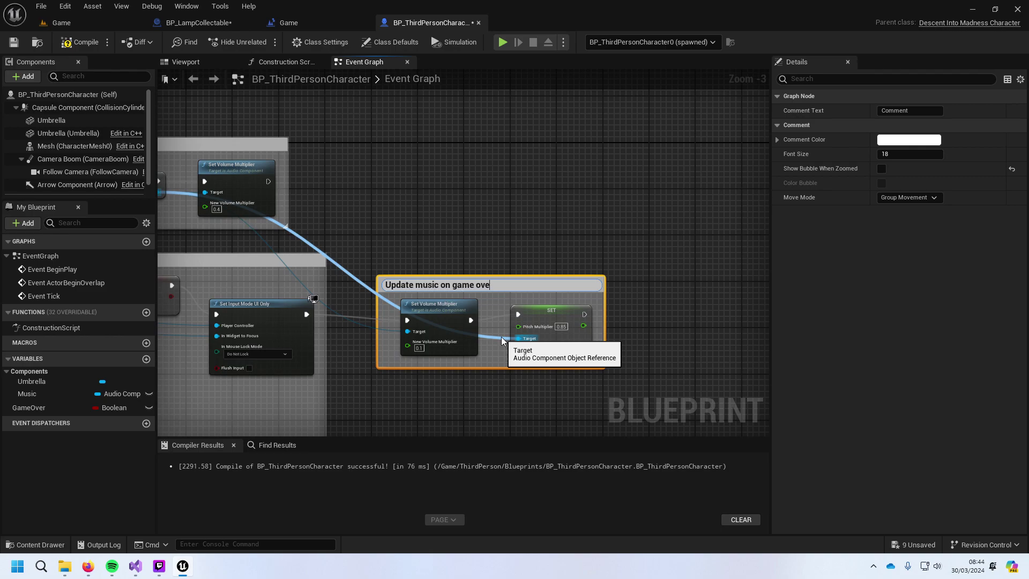
type("r")
key("Return")
left_click(456, 215)
key("ctrl+s")
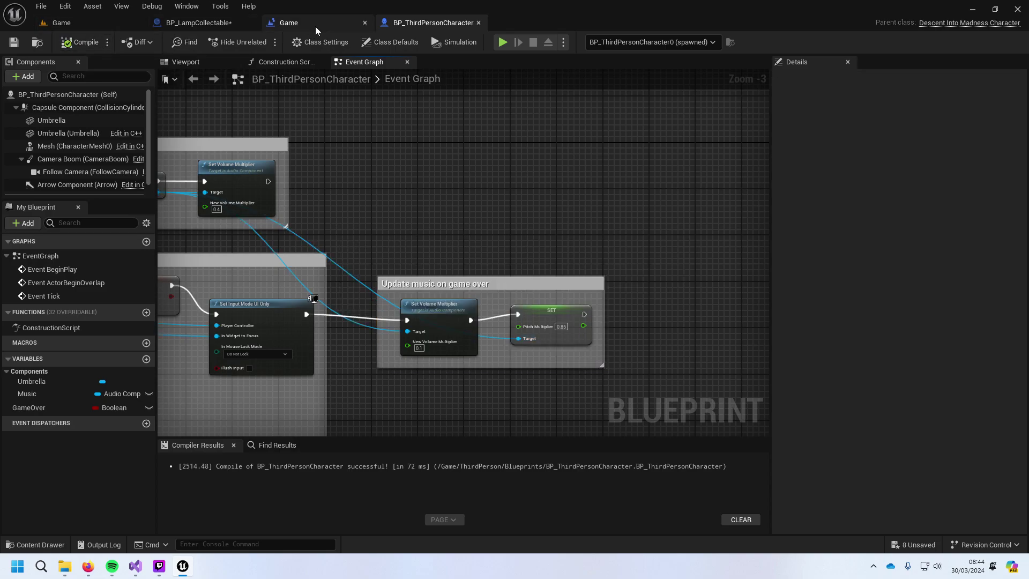
Step: Play the Game level to test the music pitch on game over, and stop the session from the character blueprint
left_click(316, 24)
left_click(177, 23)
left_click(80, 23)
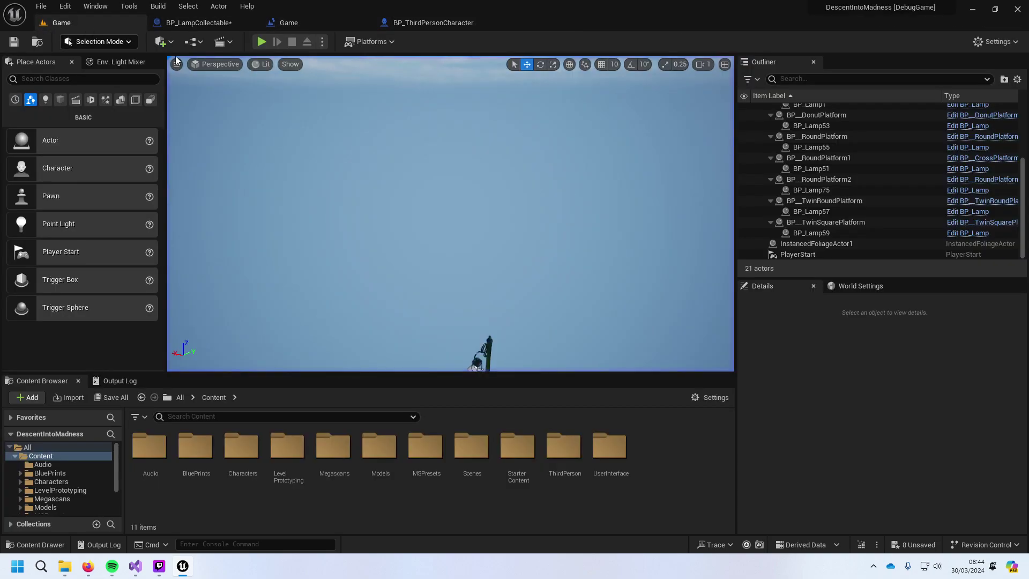
left_click(265, 43)
key("w")
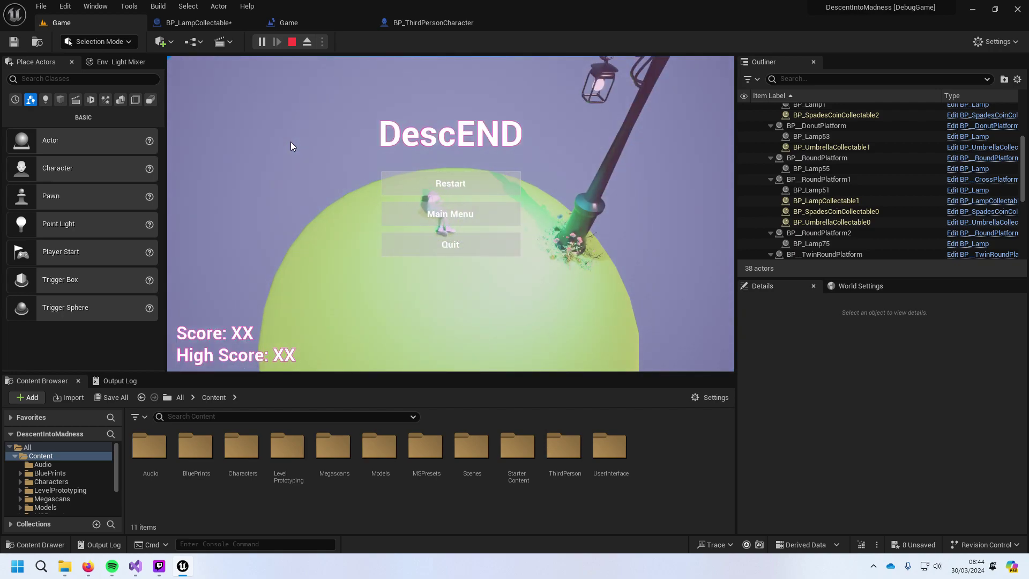
left_click(431, 24)
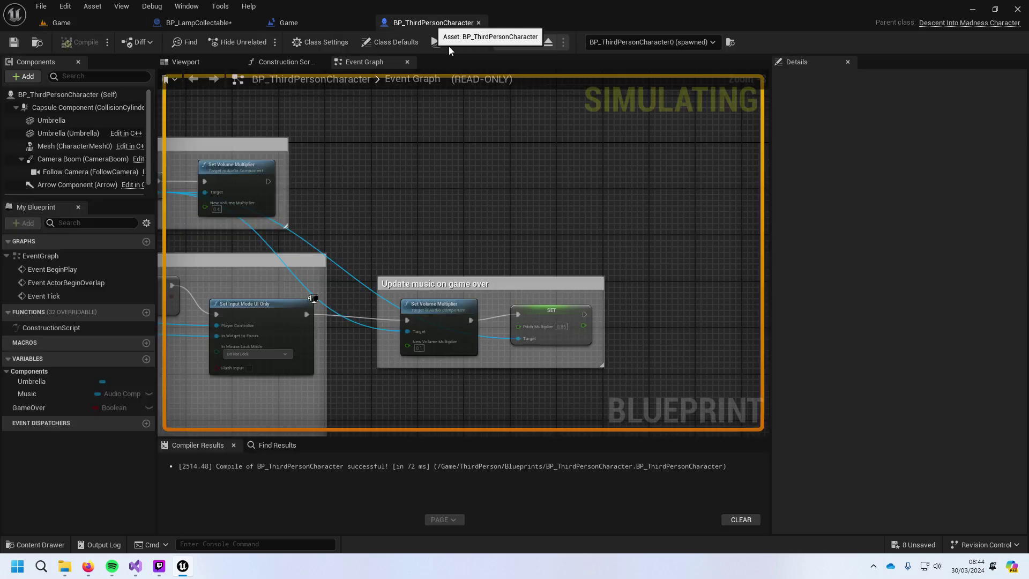
left_click(533, 42)
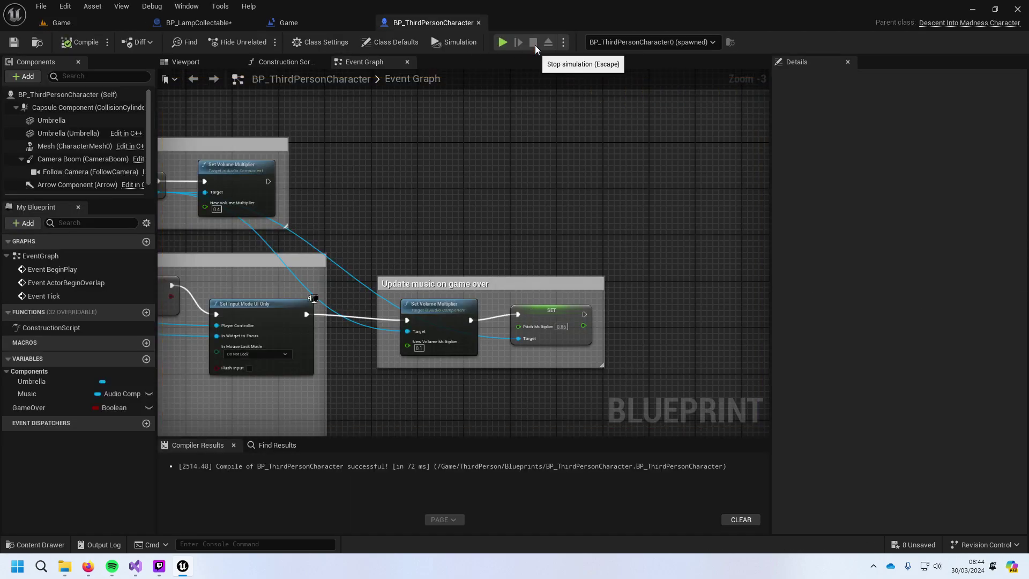
Step: Set Pitch Multiplier to 0.5 on the game-over SET node and save the character blueprint
left_click(562, 326)
type("0.5")
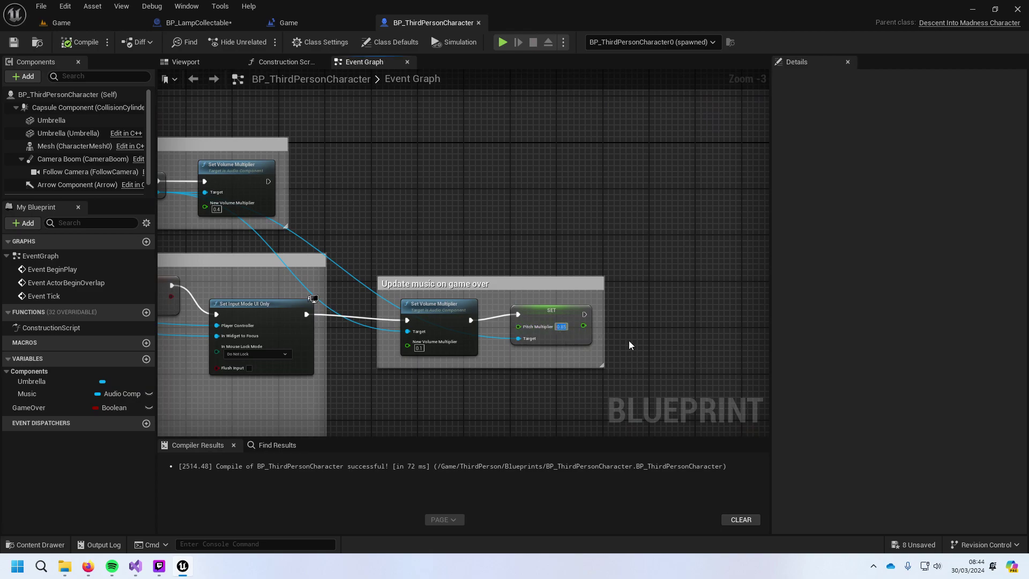
key("ctrl+s")
Step: Play the Game level several times to compare the music during play and on game over, stopping each session
left_click(279, 26)
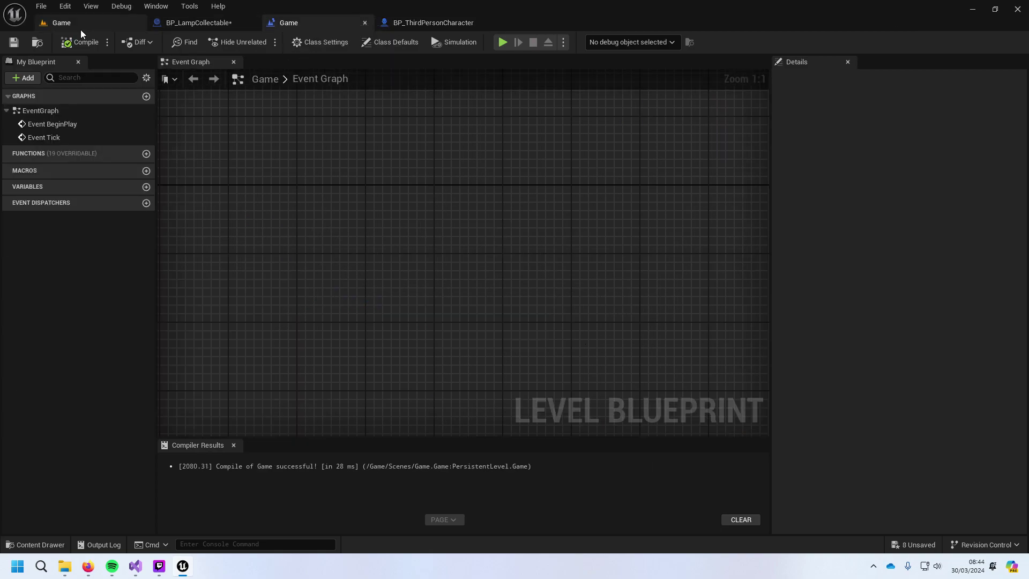
left_click(81, 27)
left_click(263, 41)
key("space")
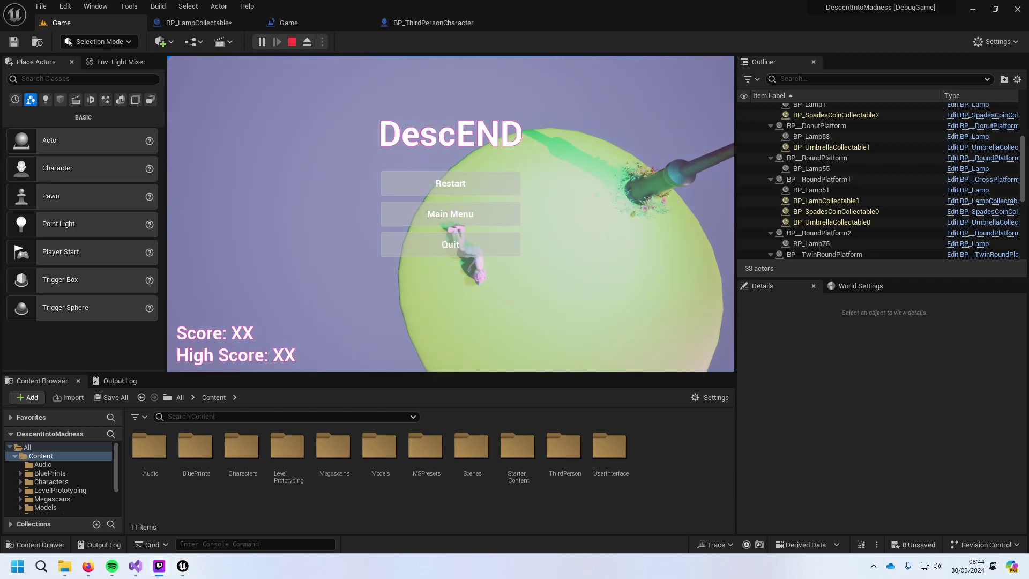
left_click(290, 42)
left_click(269, 40)
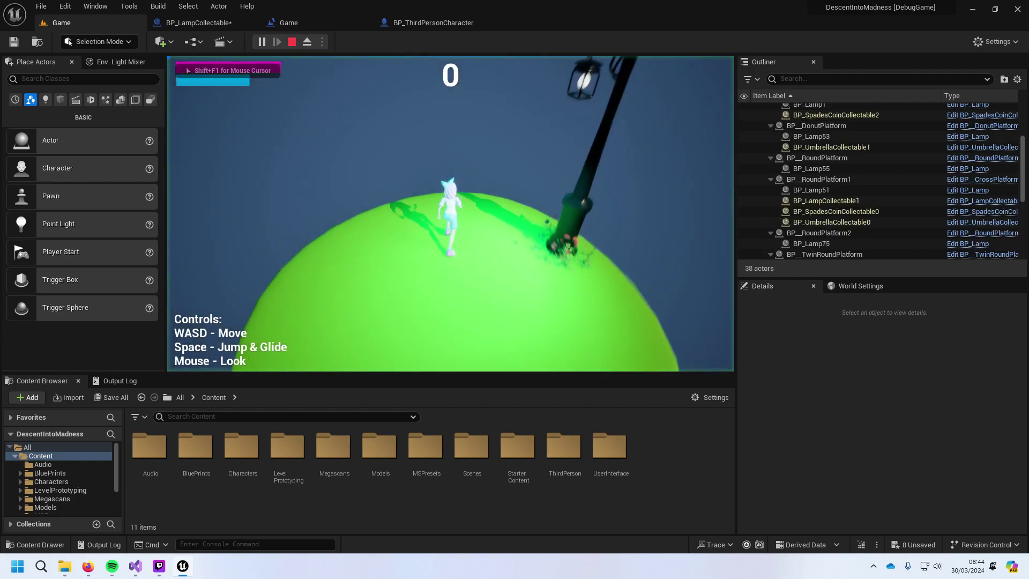
key("w")
key("space")
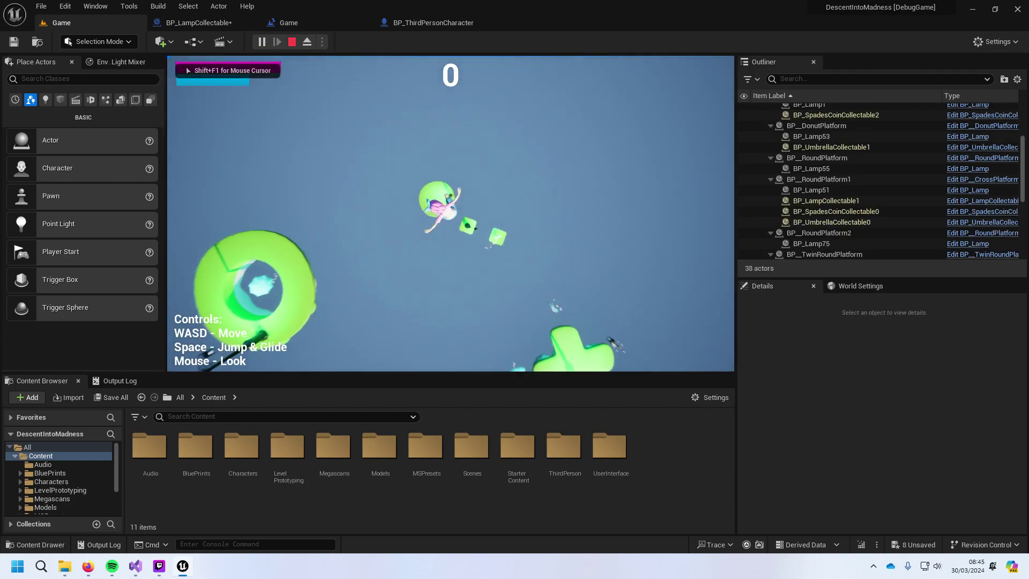
key("Escape")
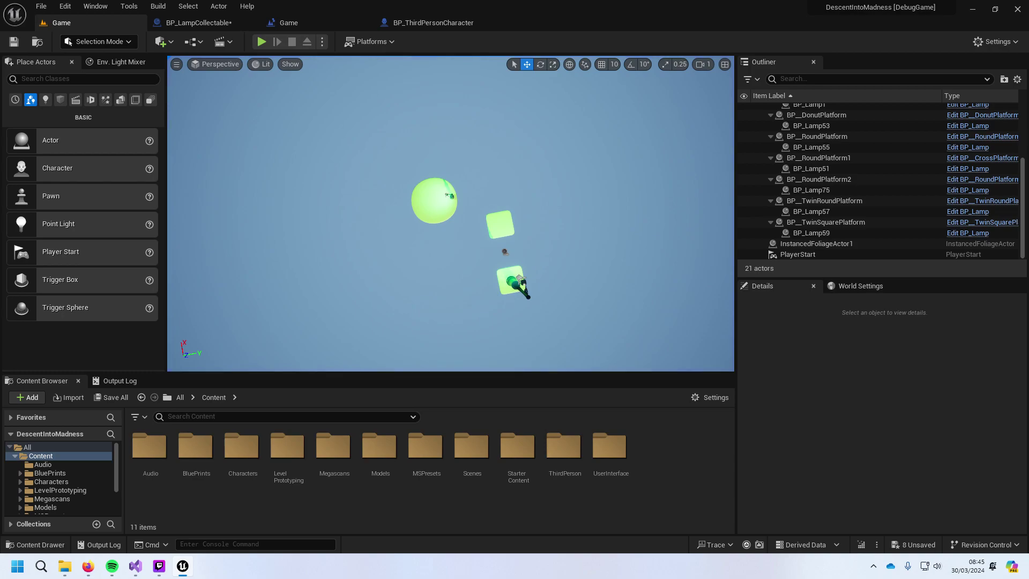
left_click(262, 42)
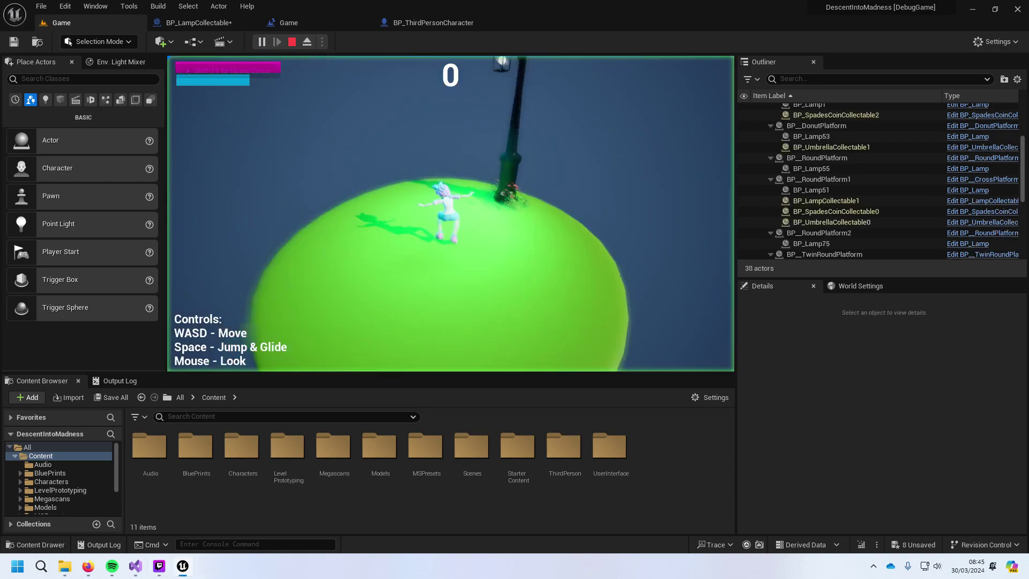
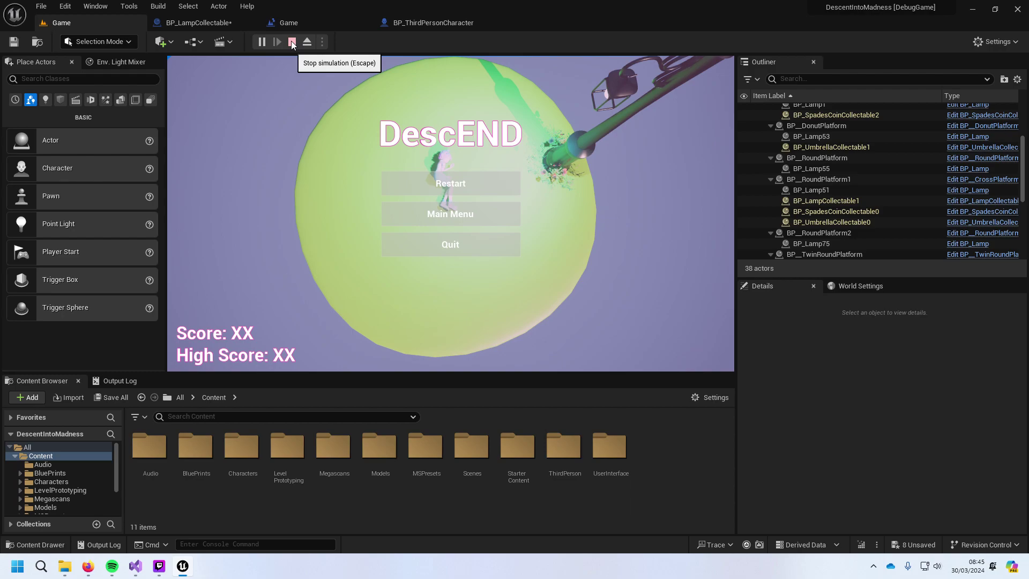
left_click(292, 44)
left_click(266, 44)
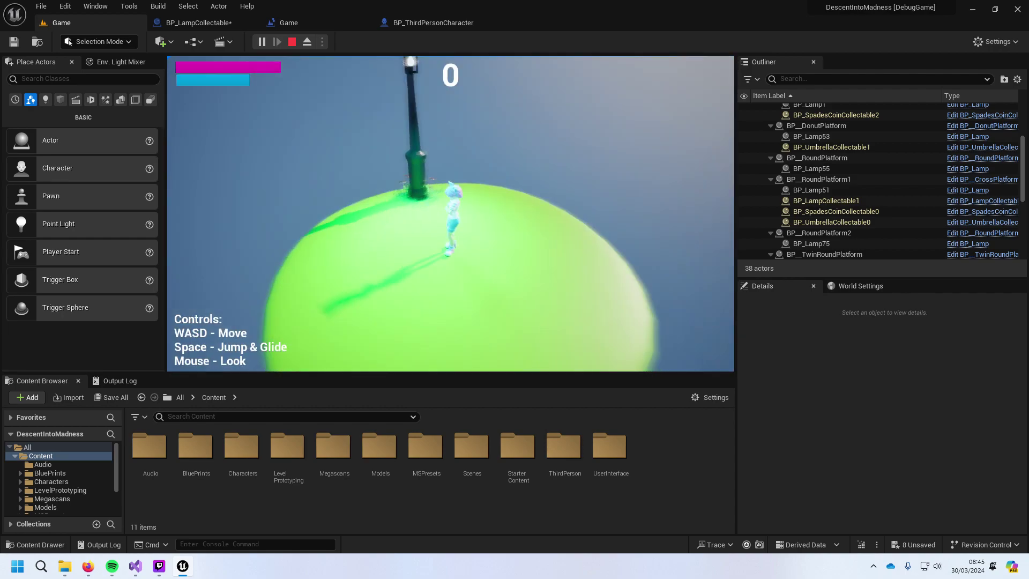
key("Escape")
Step: Return to the third-person character blueprint and bring the Event Tick and Add Game Over UI nodes into view
left_click(433, 22)
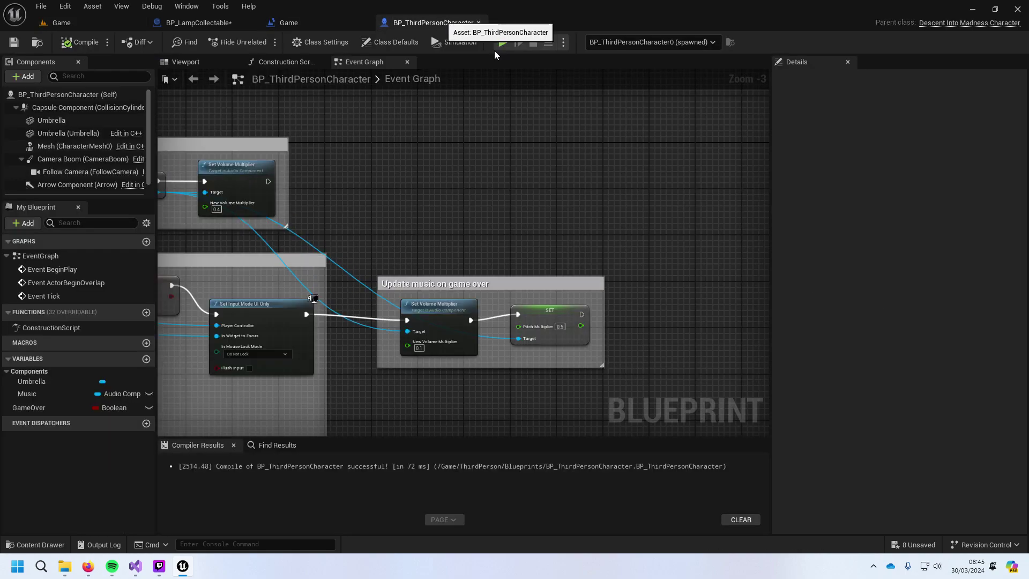
scroll(466, 222, "down", 2)
right_click_drag(270, 176, 351, 151)
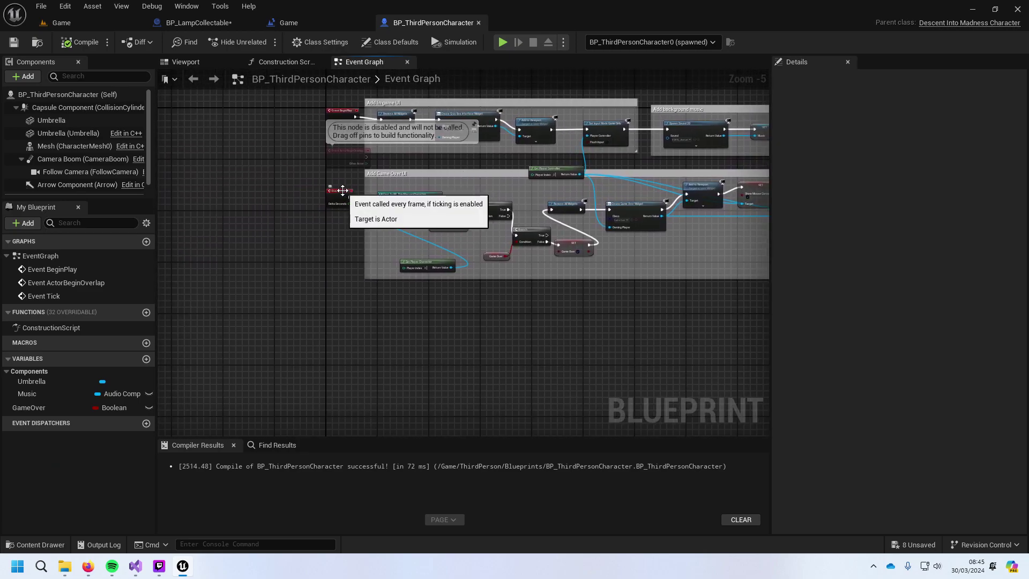
right_click_drag(422, 339, 285, 308)
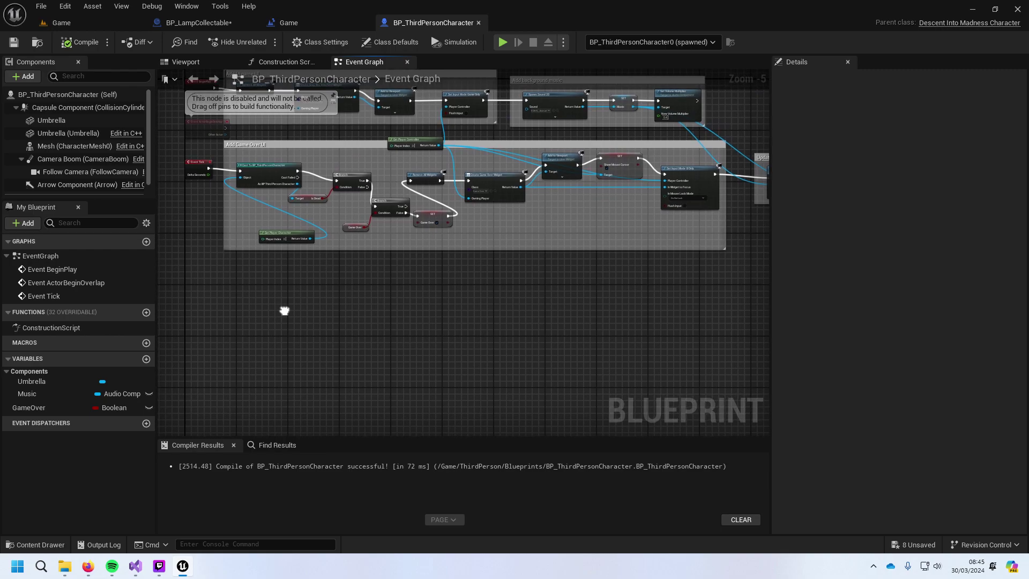
left_click_drag(208, 168, 232, 317)
type("s")
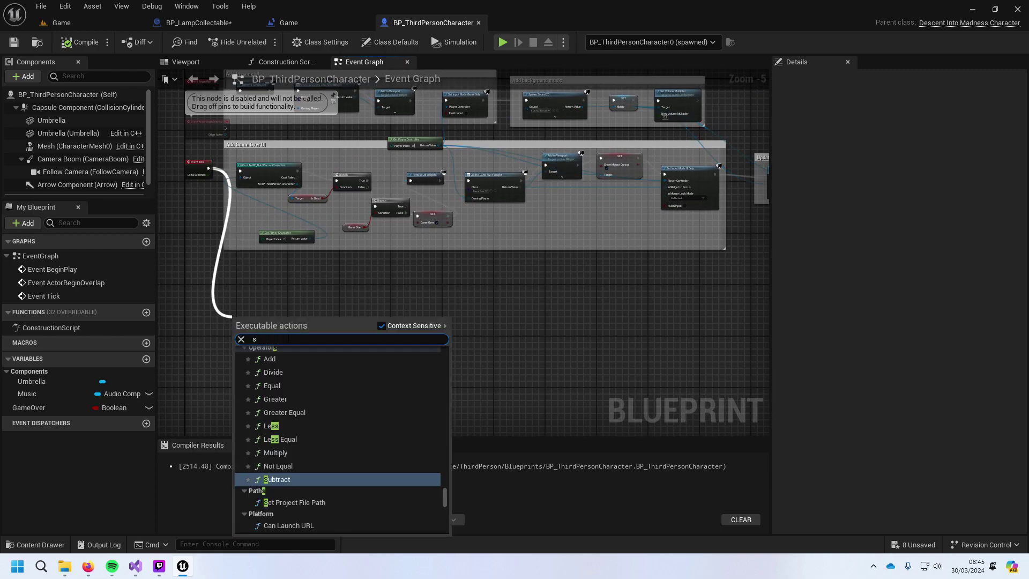
type("et pi")
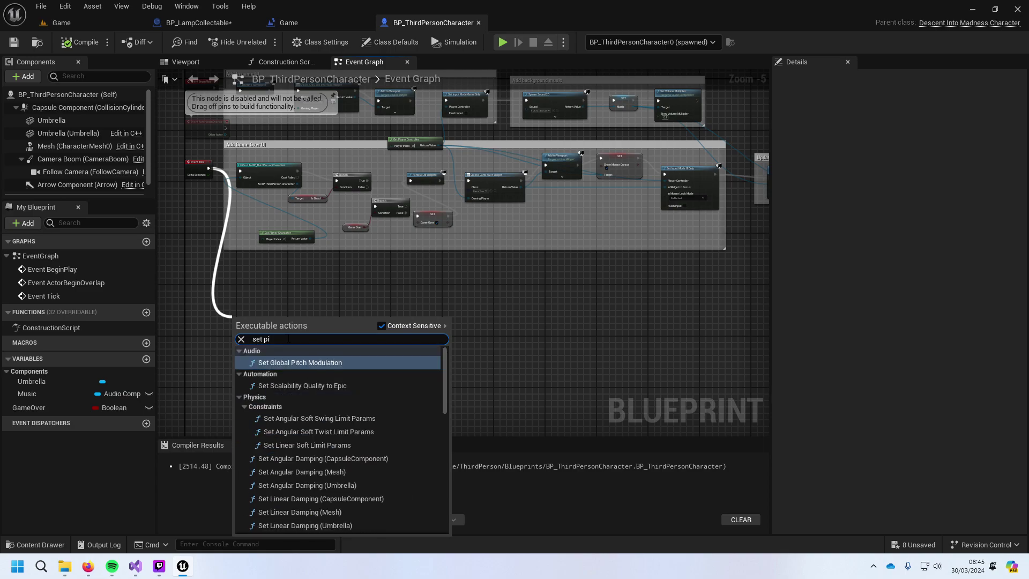
key("BackSpace")
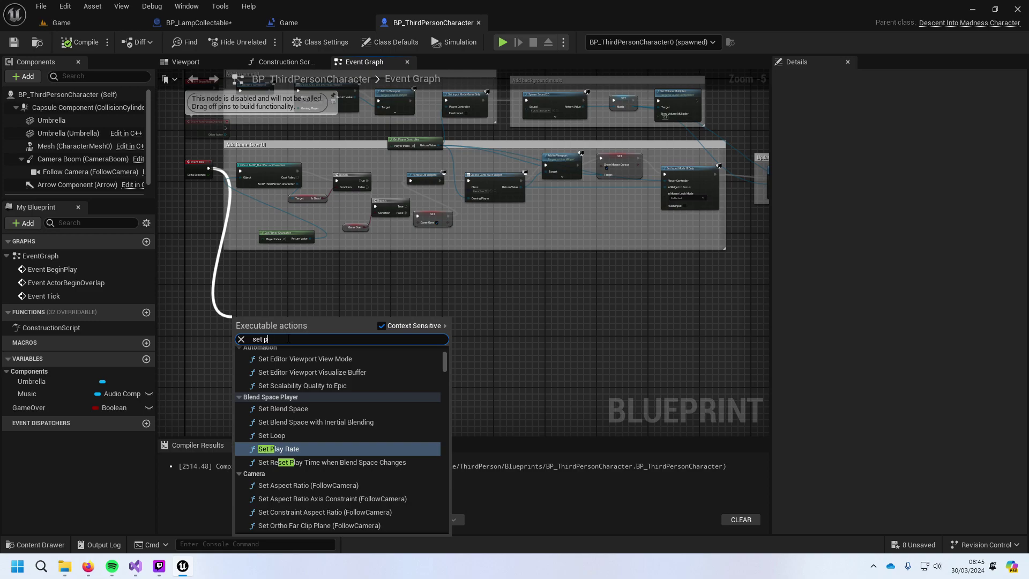
type("i")
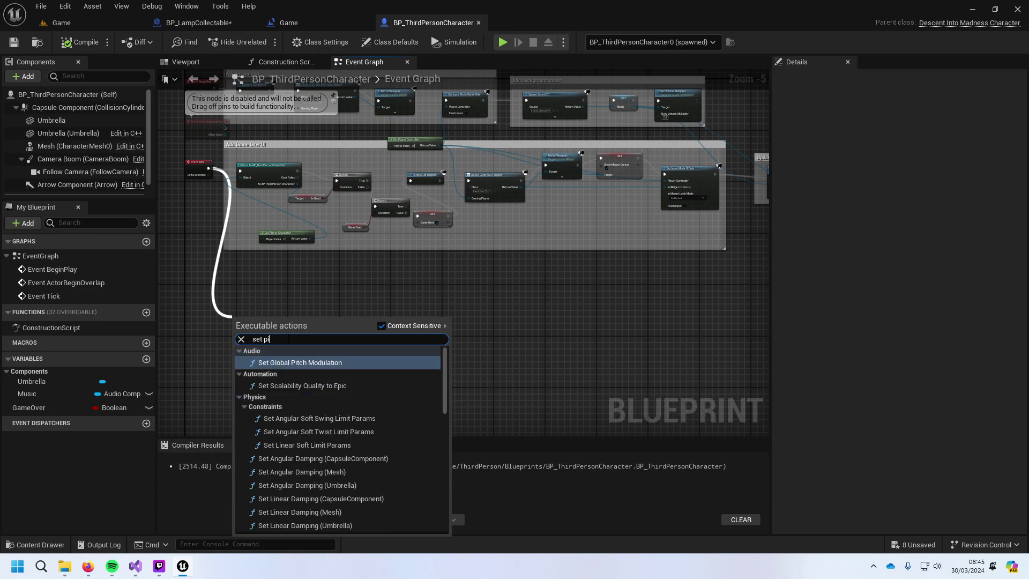
key("BackSpace")
key("BackSpace")
key("BackSpace")
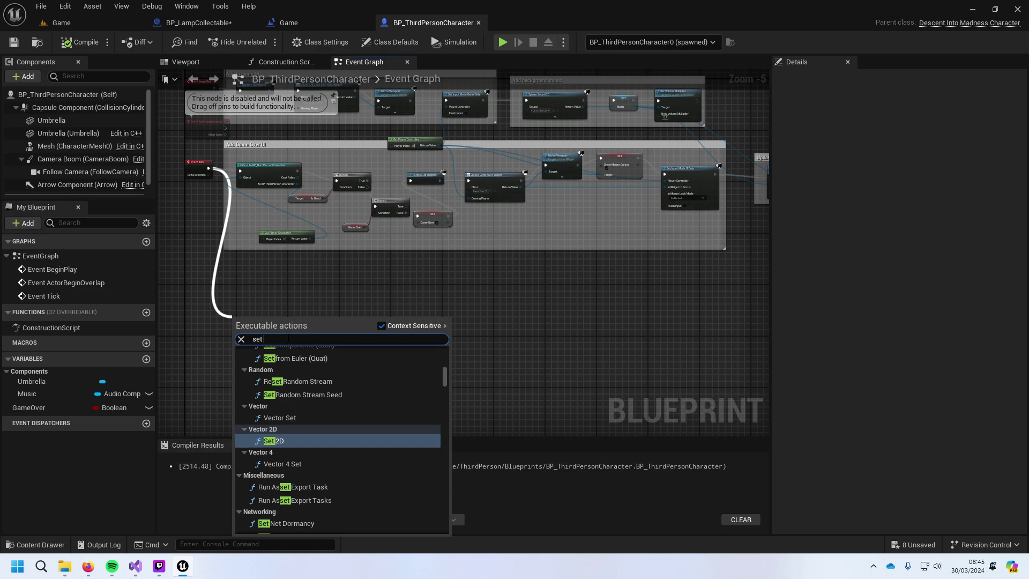
key("BackSpace")
key("BackSpace")
key("BackSpace")
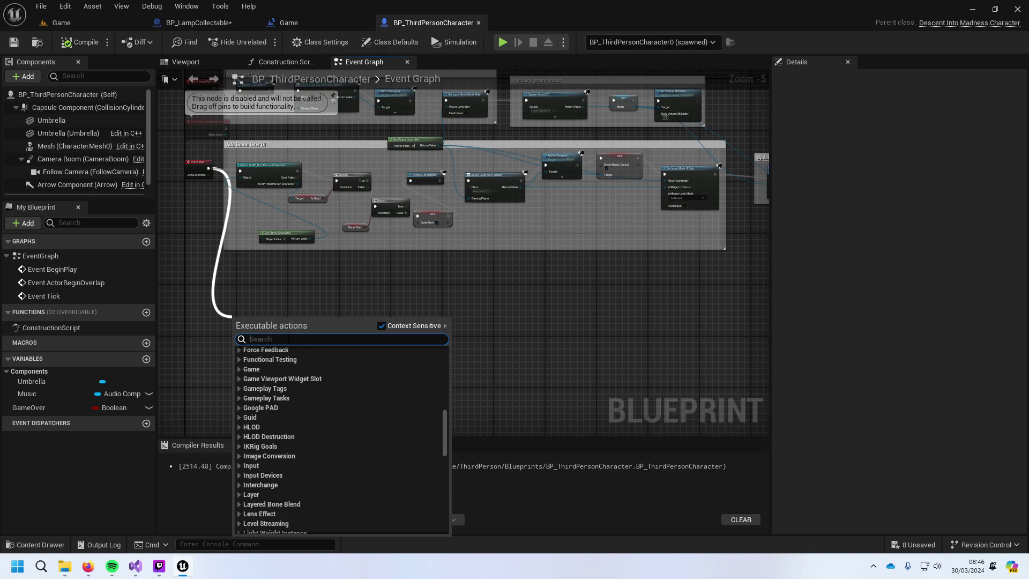
left_click(315, 285)
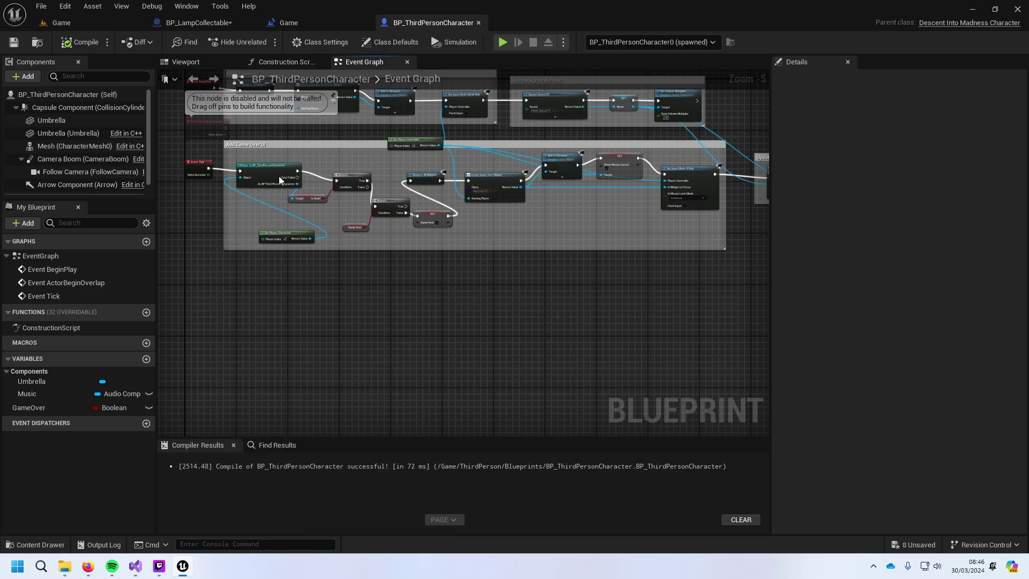
Step: Shrink the Add Game Over UI comment to begin at the first Branch, leaving the cast, Is Dead and Get Player Character nodes outside
left_click_drag(223, 206, 331, 206)
left_click_drag(304, 281, 233, 158)
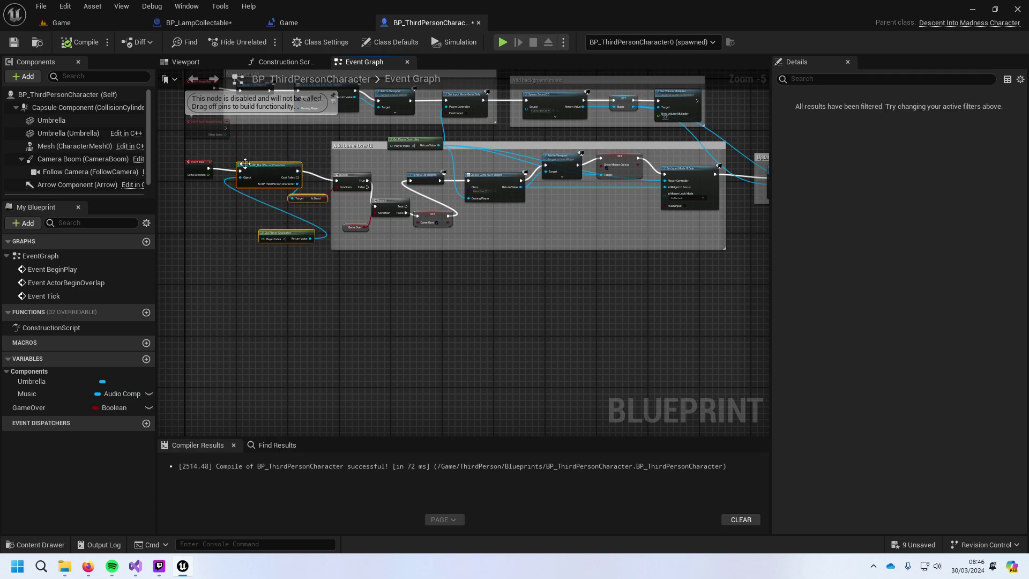
mouse_move(293, 238)
left_mouse_down()
mouse_move(287, 250)
mouse_move(287, 241)
left_mouse_up()
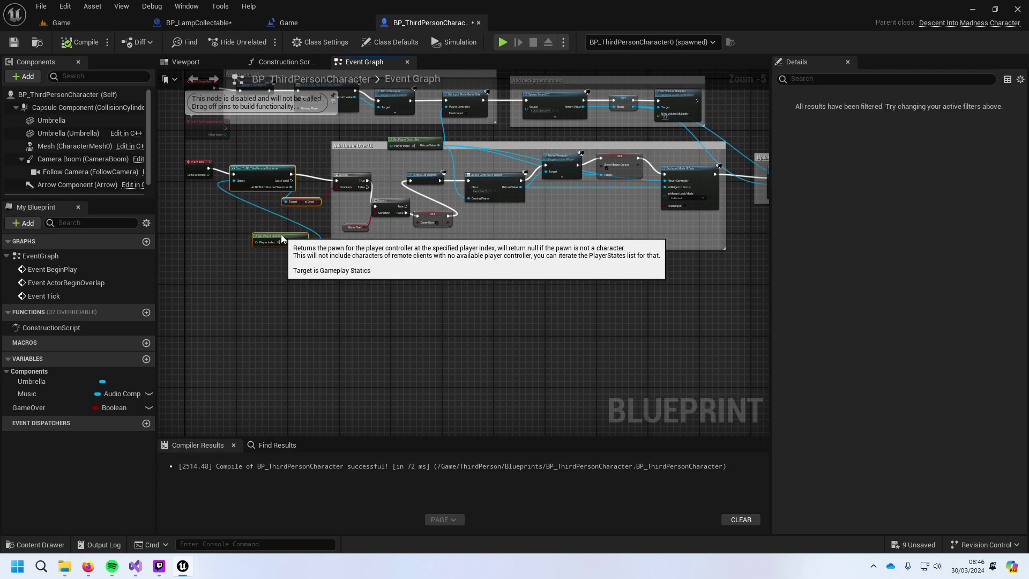
left_click_drag(294, 171, 339, 297)
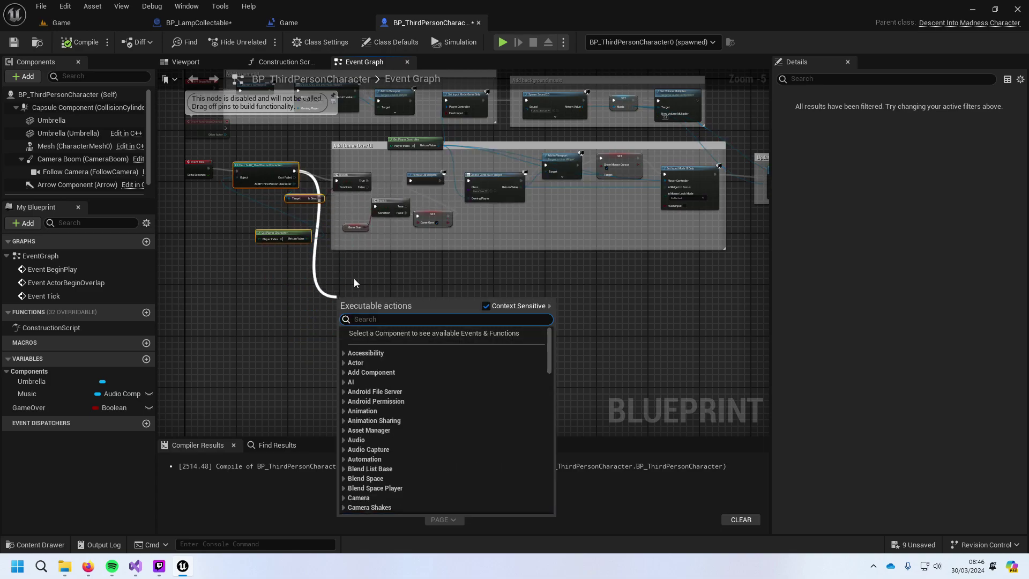
type("sound")
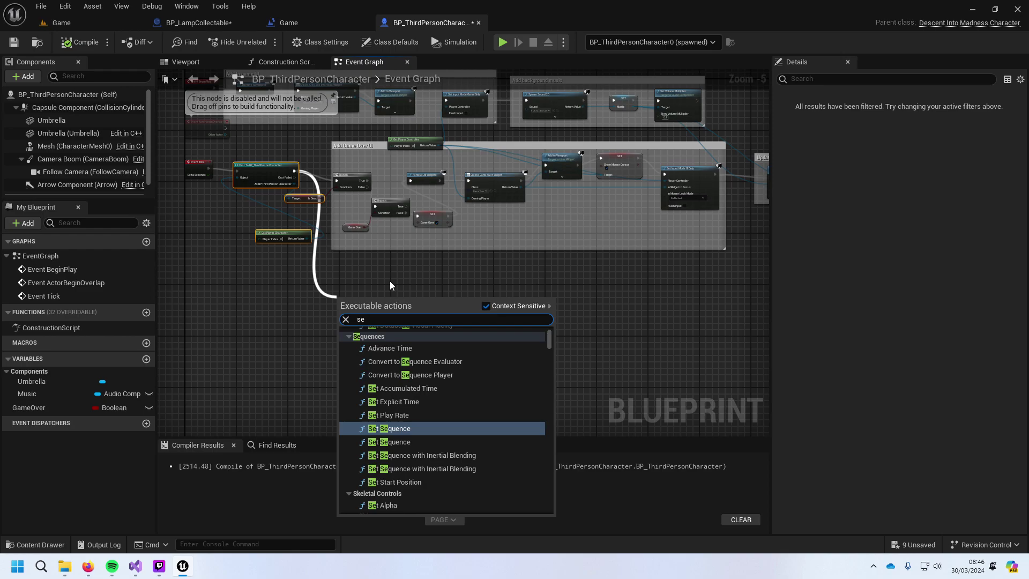
left_click(390, 281)
Step: Place a getter for the Music variable below the Event Tick nodes and add a Set Pitch Multiplier node targeting it
left_click_drag(38, 394, 289, 316)
left_click_drag(294, 184, 349, 273)
left_click(191, 377)
left_click_drag(69, 395, 314, 312)
left_click(260, 338)
type("set")
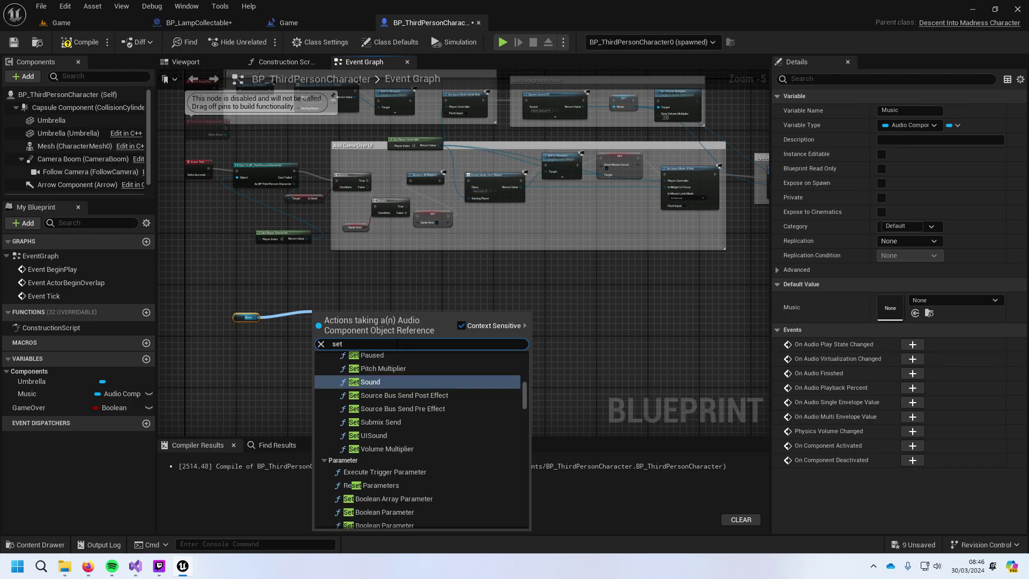
type("P")
key("BackSpace")
type("Pi")
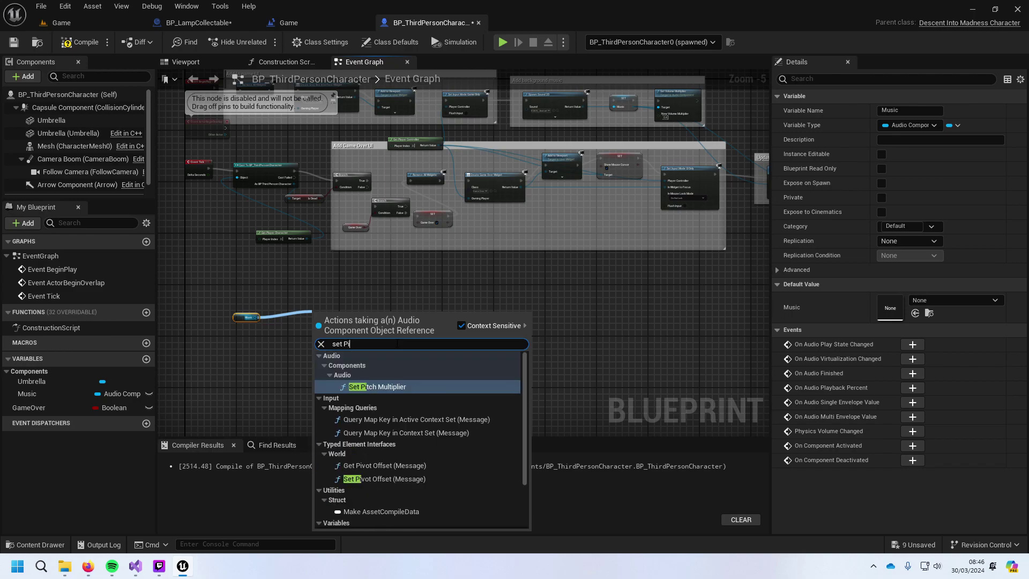
key("Return")
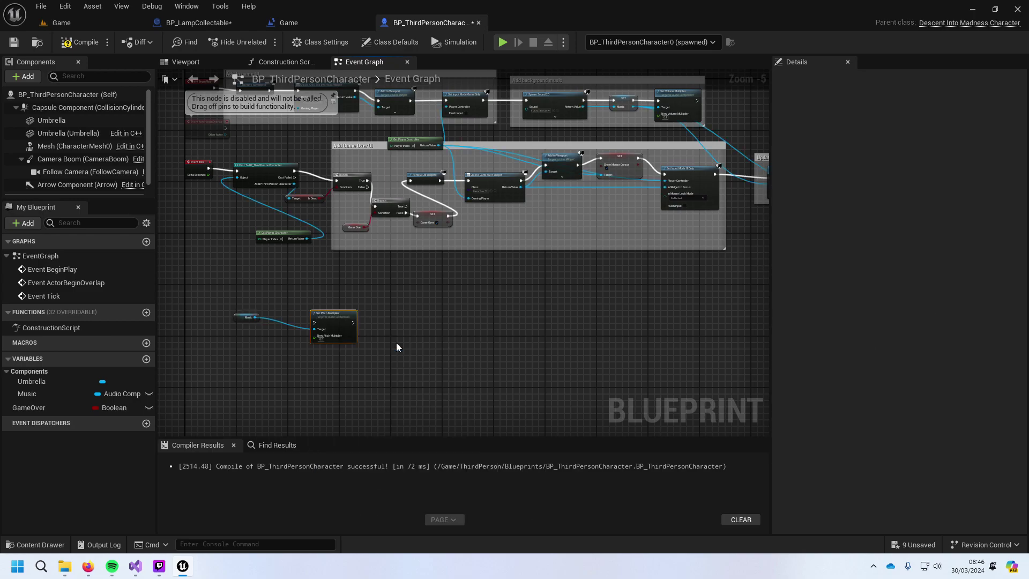
Step: Try routing execution from the cast node through Set Pitch Multiplier and back to the first Branch
left_click_drag(294, 173, 314, 323)
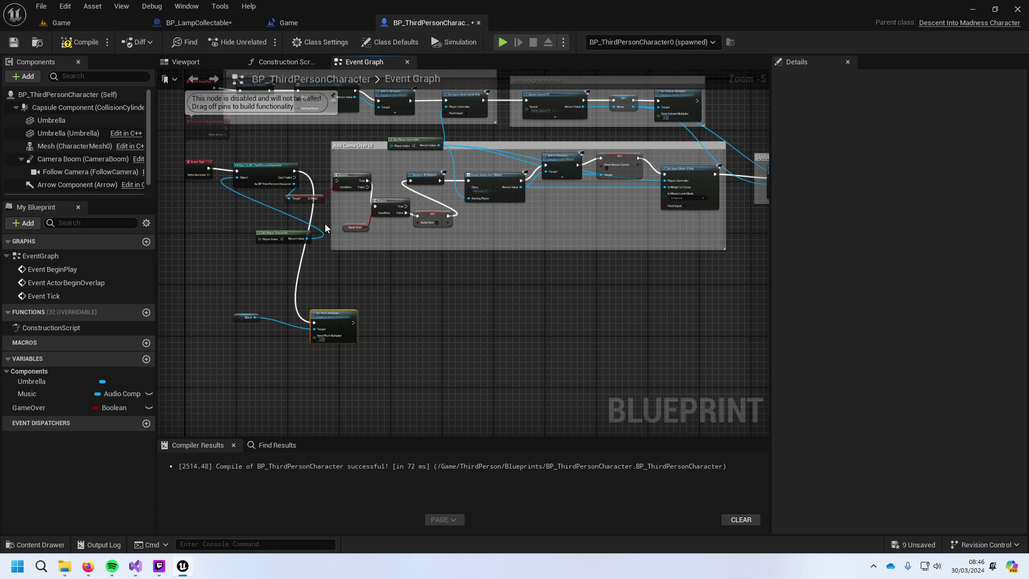
left_click_drag(294, 172, 340, 179)
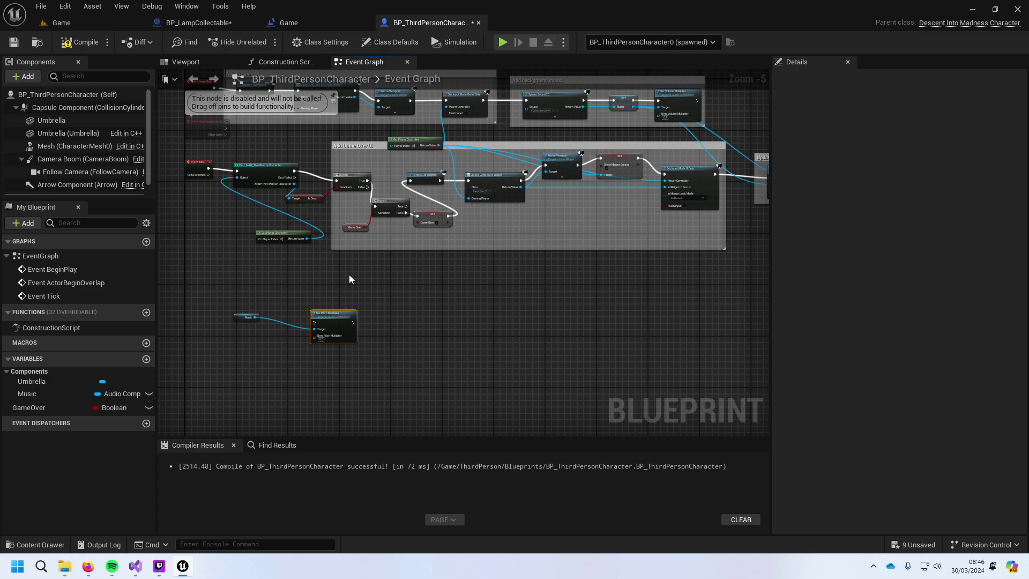
scroll(349, 277, "up", 1)
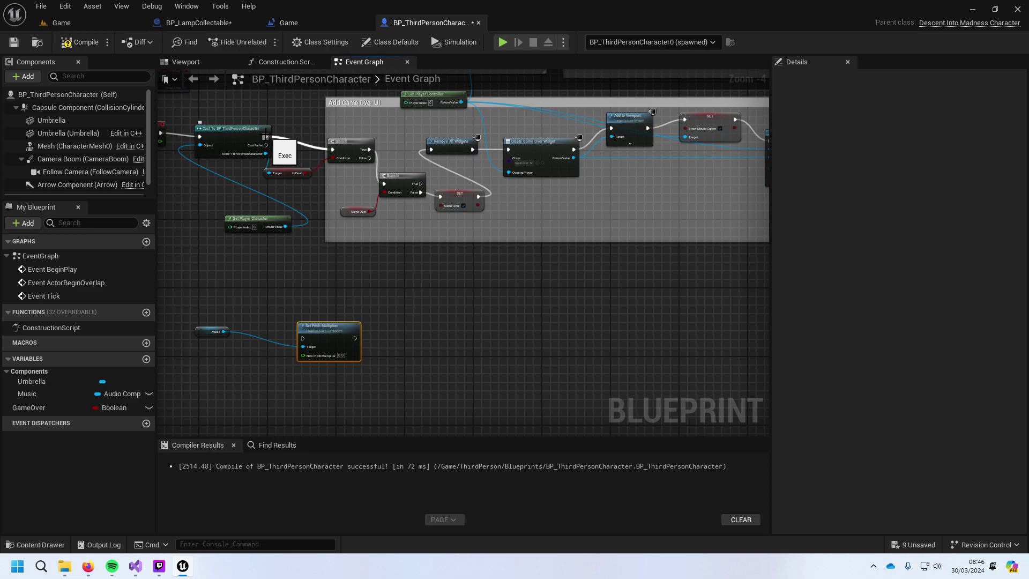
scroll(394, 301, "down", 1)
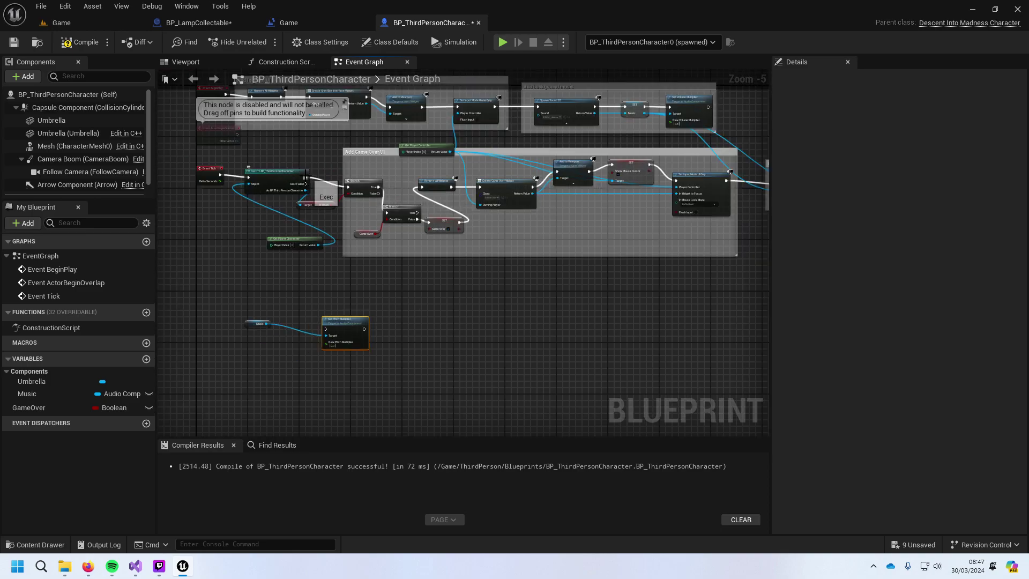
left_click_drag(306, 178, 349, 188)
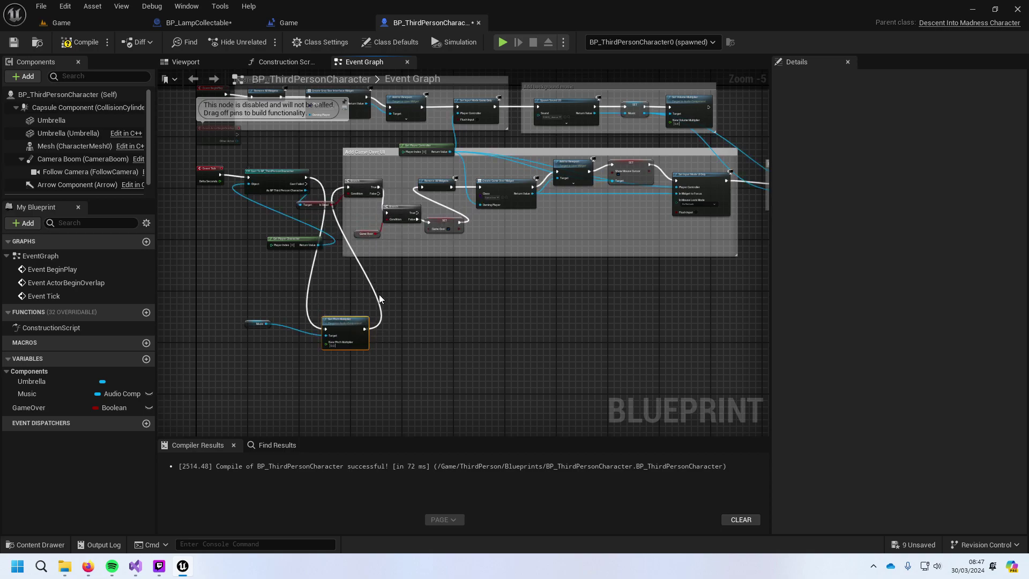
left_click_drag(332, 269, 269, 172)
left_click(403, 336)
right_click_drag(403, 337, 439, 291)
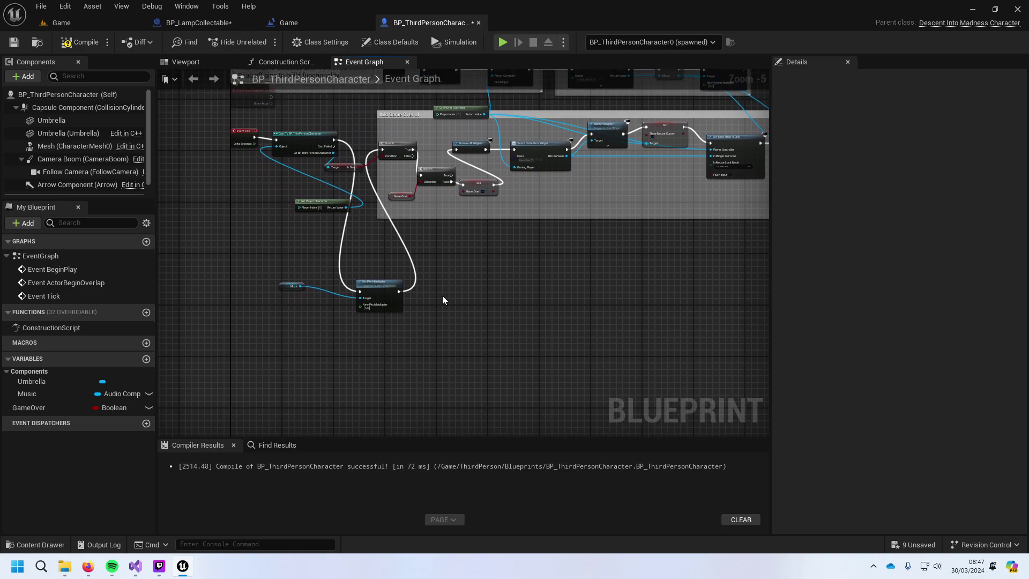
Step: Undo the rerouting through Set Pitch Multiplier and the shift of the cast nodes
key("ctrl+z")
key("ctrl+z")
key("ctrl+z")
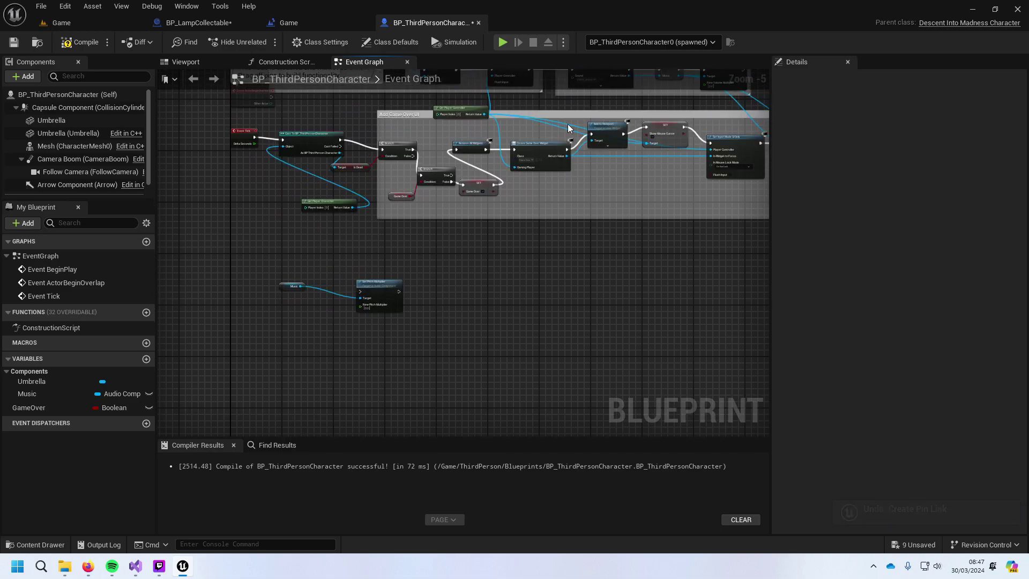
left_click_drag(341, 140, 375, 280)
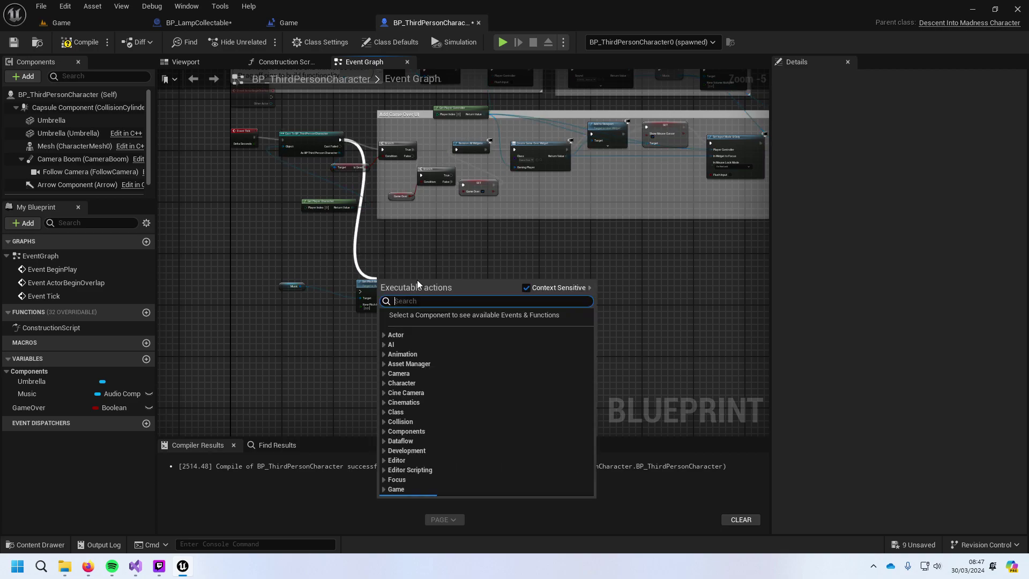
type("GO pa")
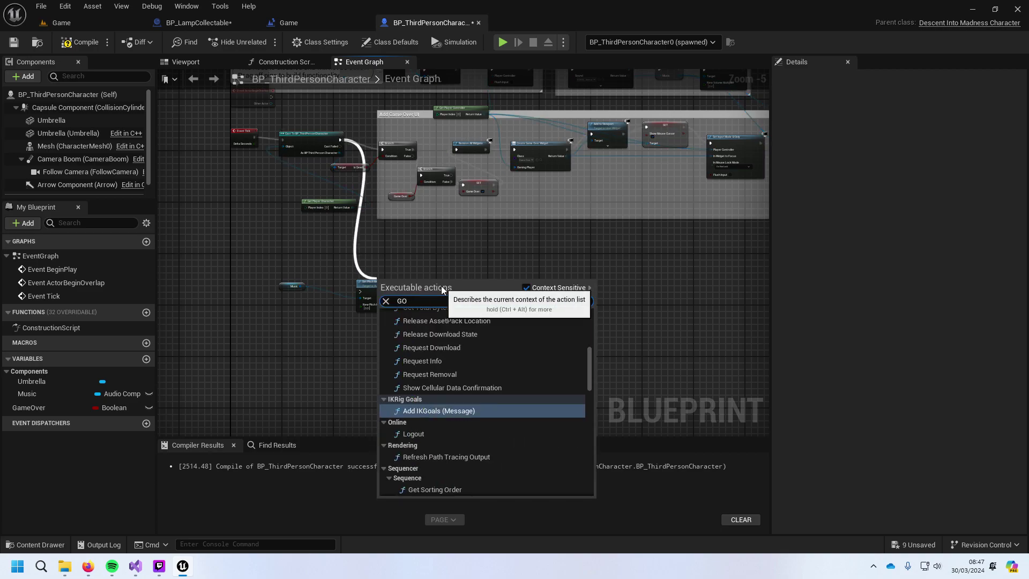
key("BackSpace")
key("BackSpace")
key("BackSpace")
key("BackSpace")
key("BackSpace")
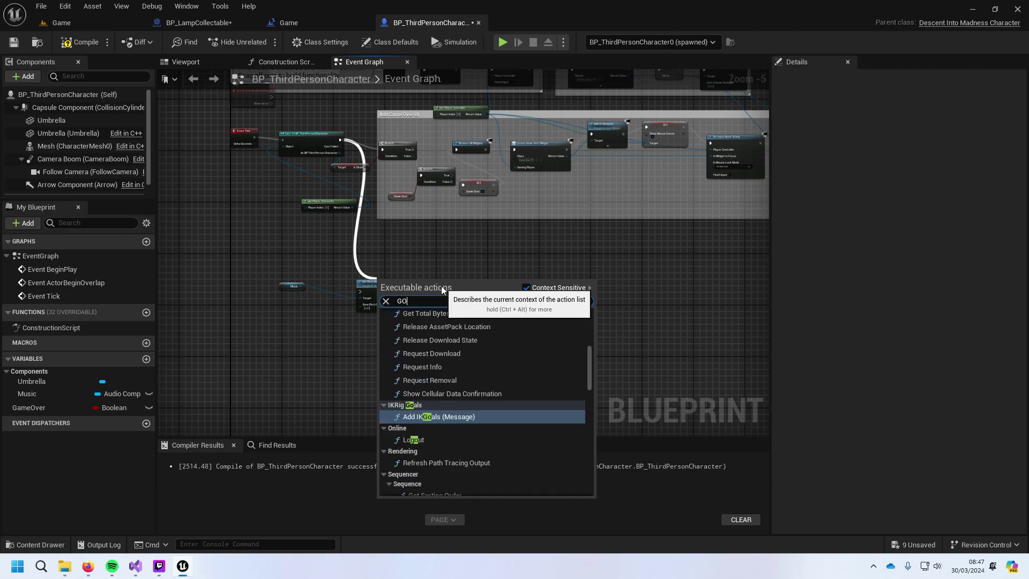
type("pa")
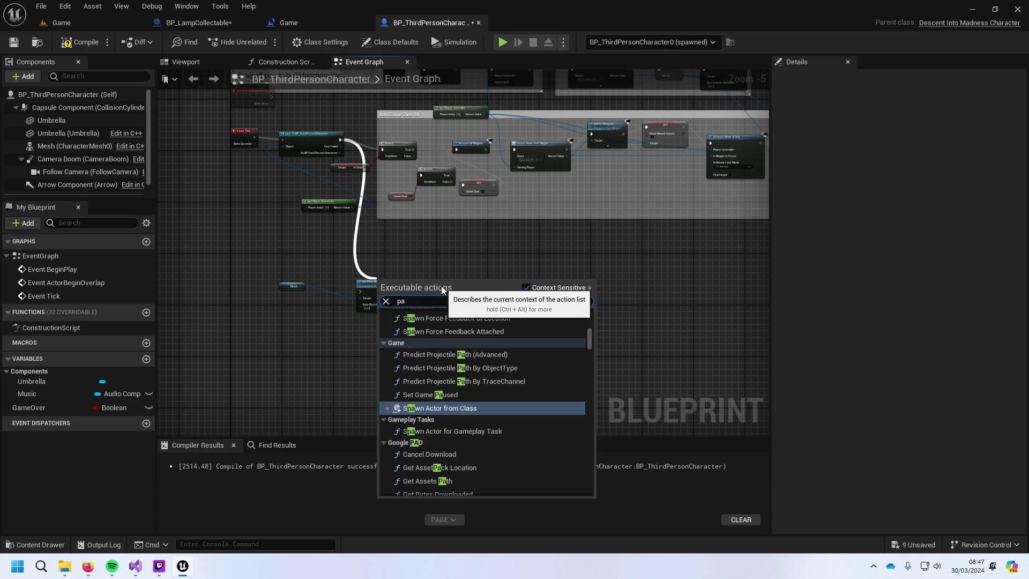
type("rall")
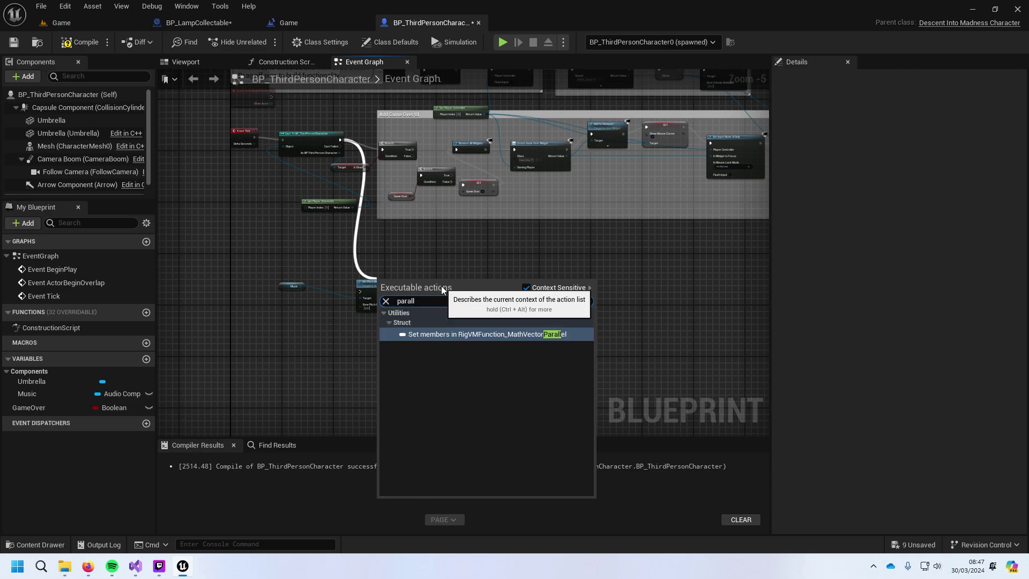
key("BackSpace")
key("BackSpace")
key("BackSpace")
key("BackSpace")
key("BackSpace")
key("BackSpace")
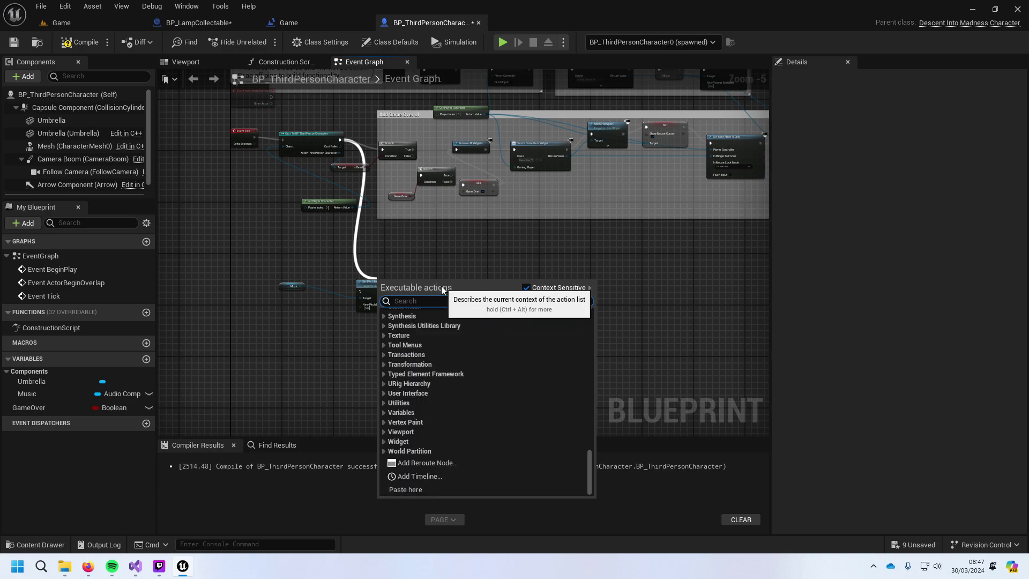
key("Escape")
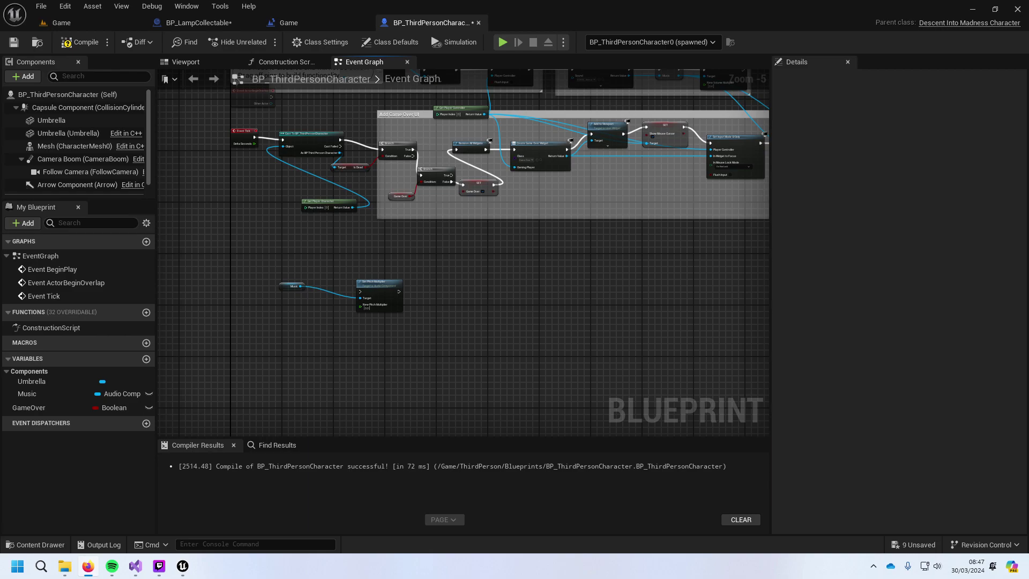
Step: Insert a Sequence node between the cast node and the first Branch, and connect its Then 1 output to Set Pitch Multiplier
left_click_drag(340, 140, 327, 266)
type("seq")
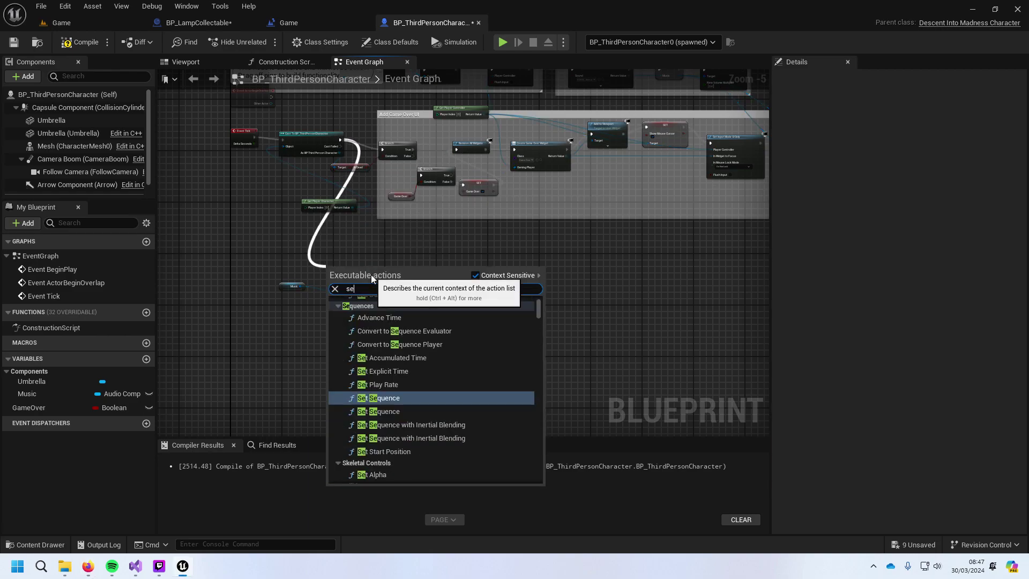
key("Return")
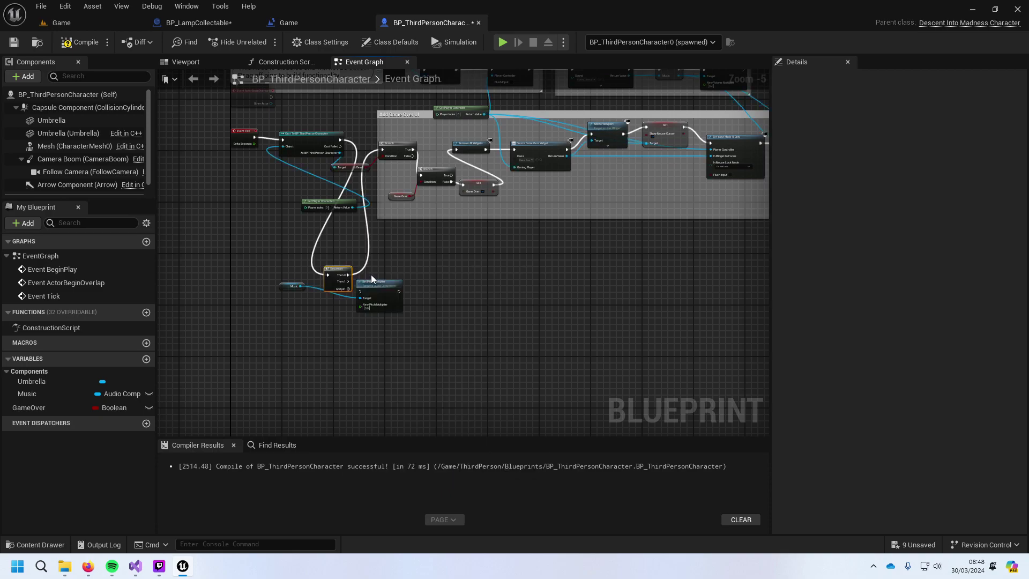
scroll(370, 274, "up", 3)
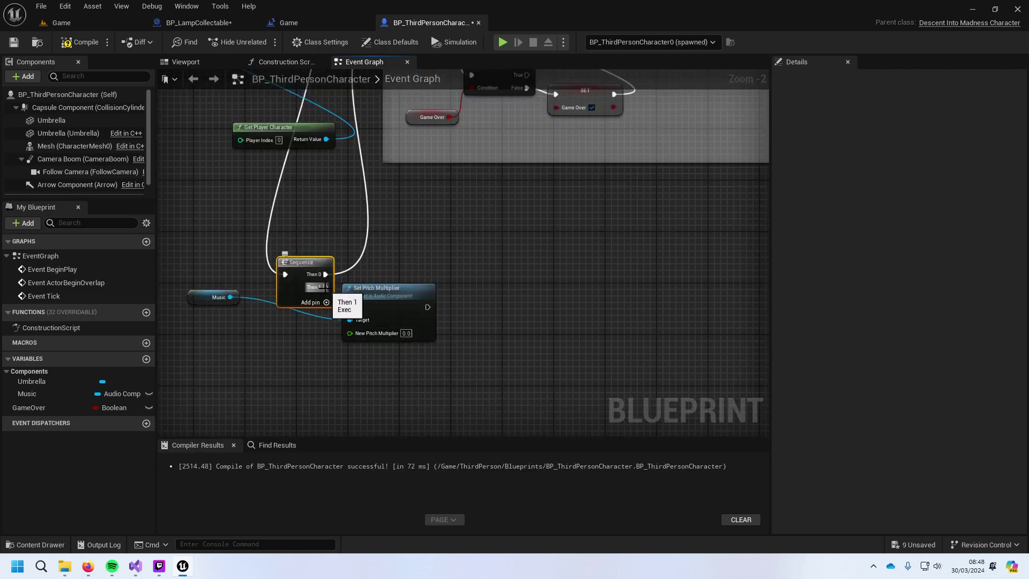
left_click_drag(313, 256, 349, 307)
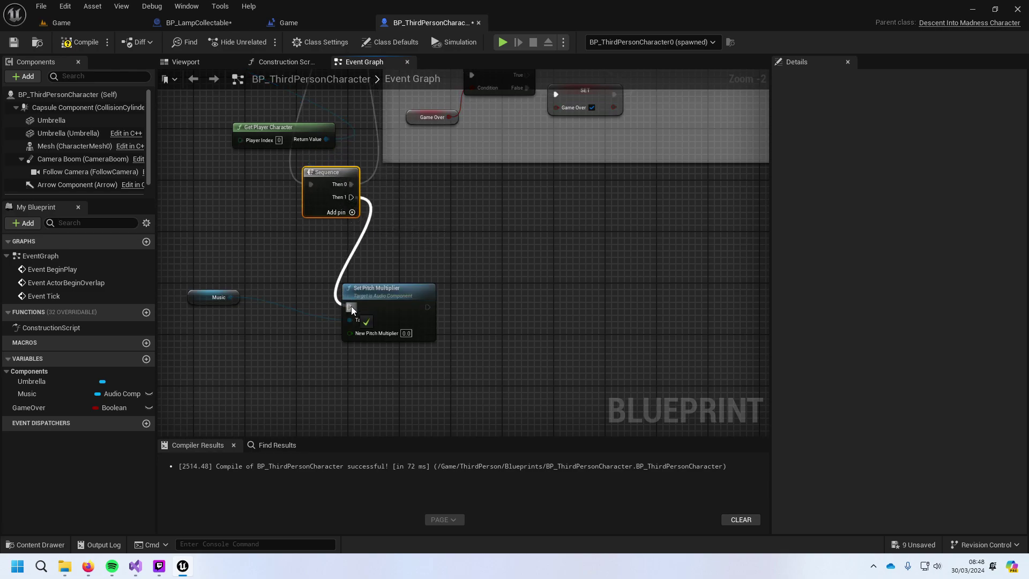
Step: Move the Music getter and the Set Pitch Multiplier node up beside the Sequence node
left_click_drag(346, 356, 230, 292)
left_click_drag(368, 290, 542, 245)
right_click_drag(580, 273, 447, 265)
left_click_drag(469, 253, 566, 256)
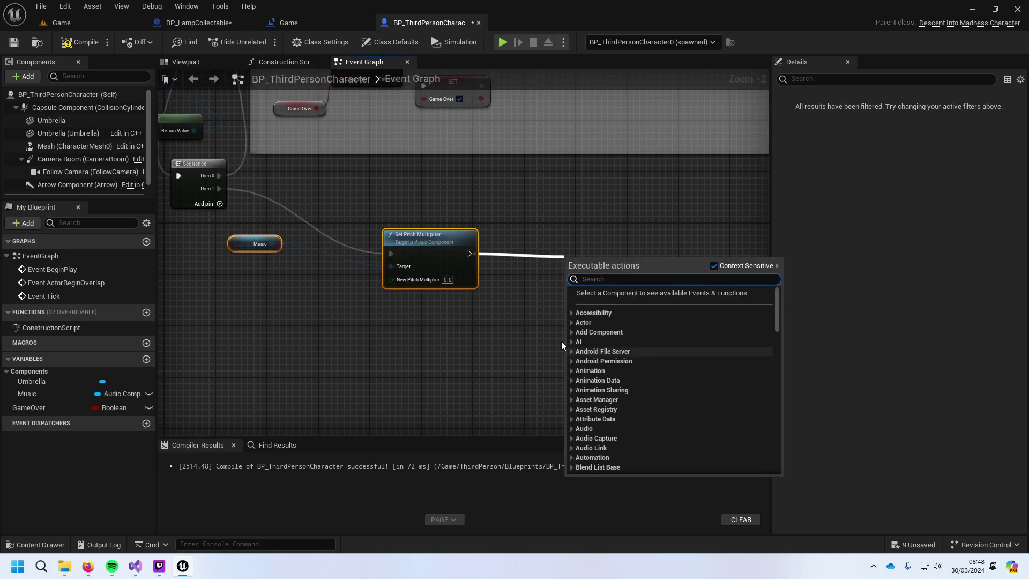
scroll(470, 327, "down", 1)
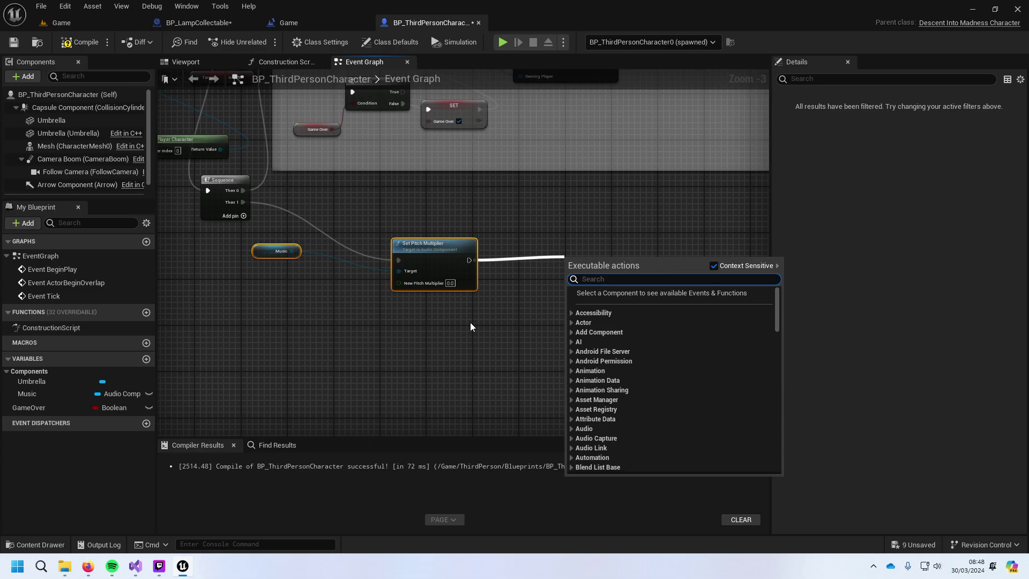
left_click(458, 327)
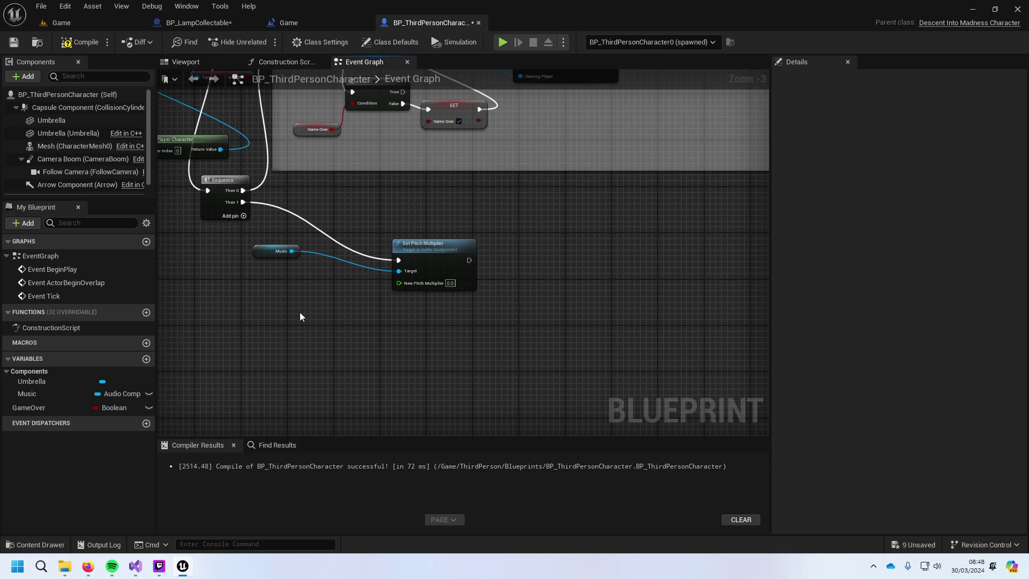
Step: Look through the Character and Game State variables available from the cast node's As BP Third Person Character output
right_click_drag(300, 313, 391, 407)
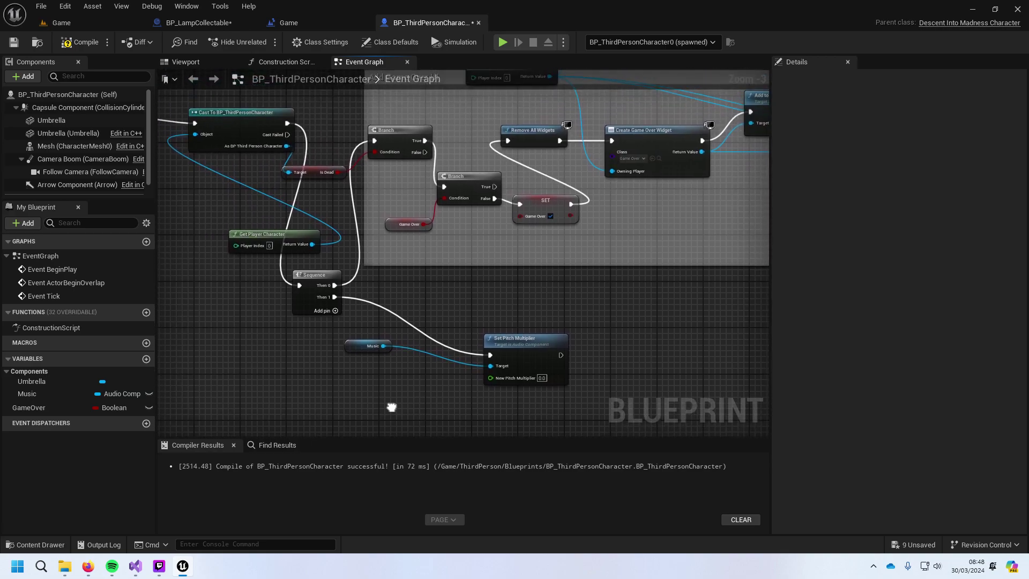
left_click_drag(286, 146, 593, 348)
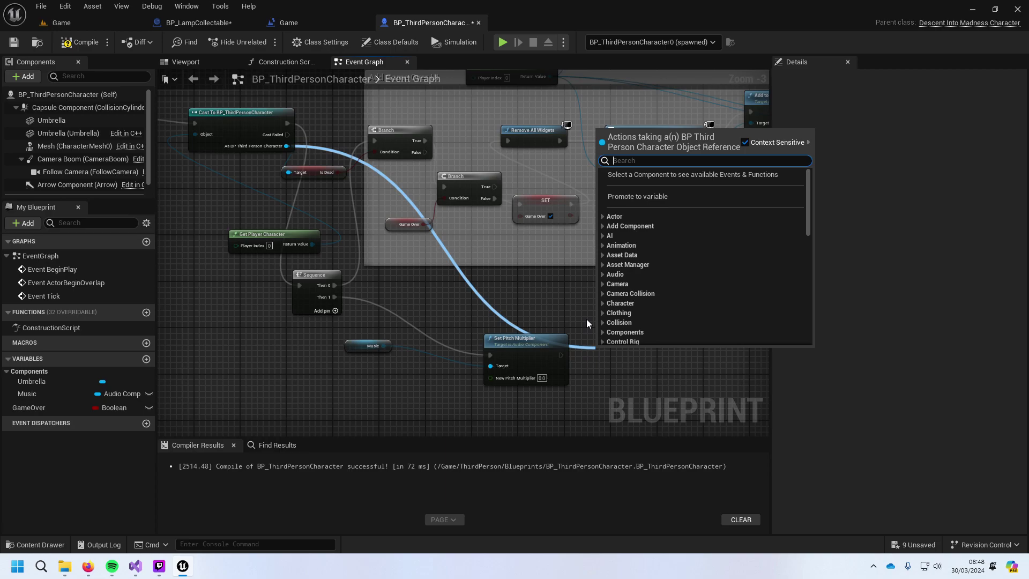
scroll(587, 320, "down", 10)
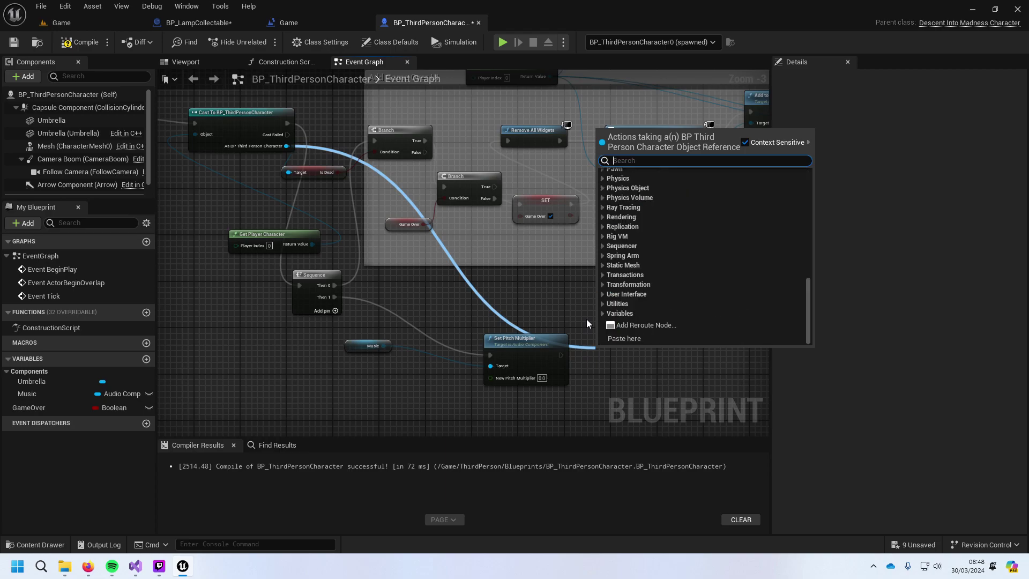
left_click(602, 313)
scroll(642, 275, "down", 2)
scroll(643, 279, "down", 4)
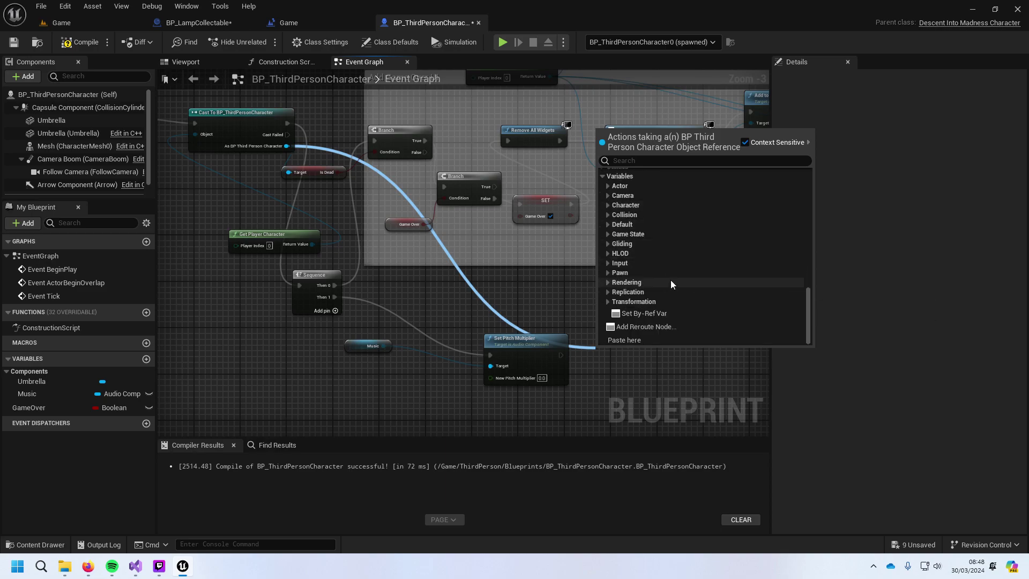
left_click(608, 207)
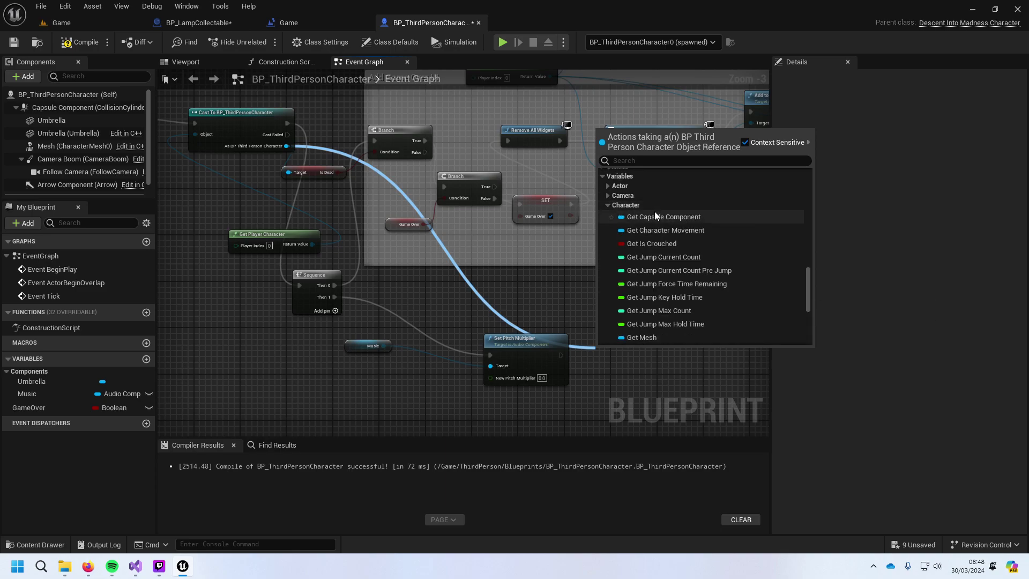
scroll(697, 219, "down", 4)
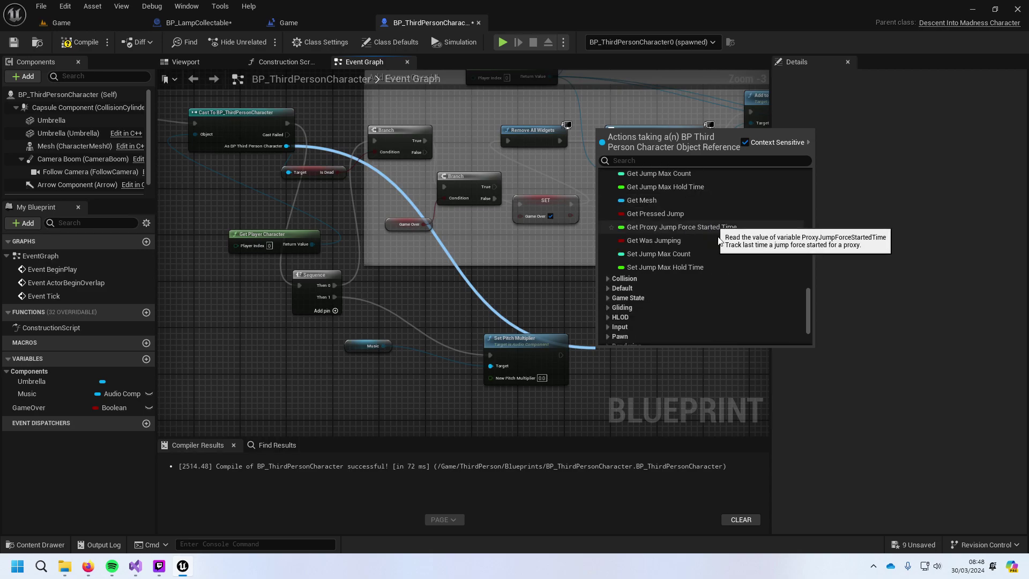
scroll(699, 275, "down", 2)
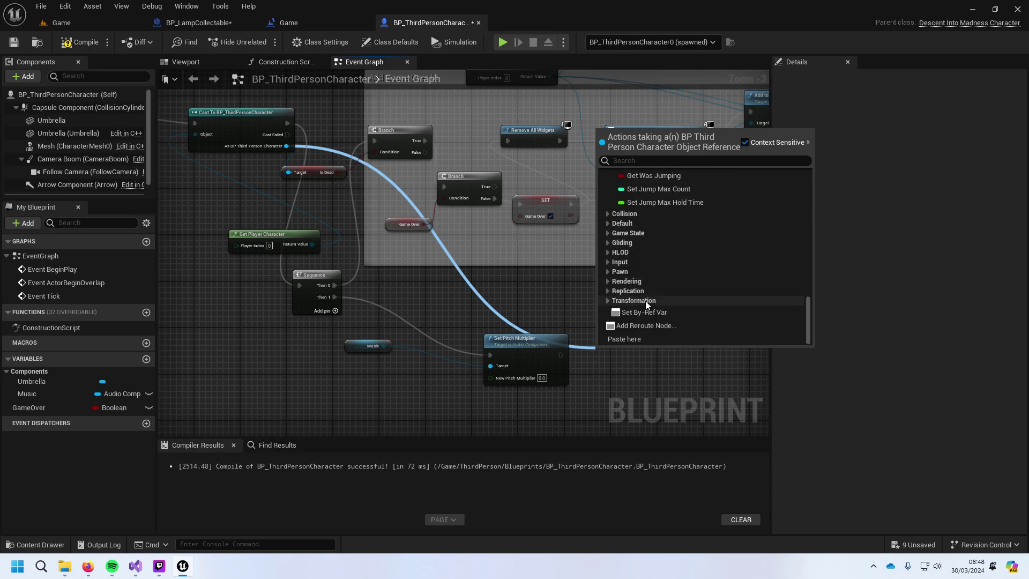
left_click(609, 232)
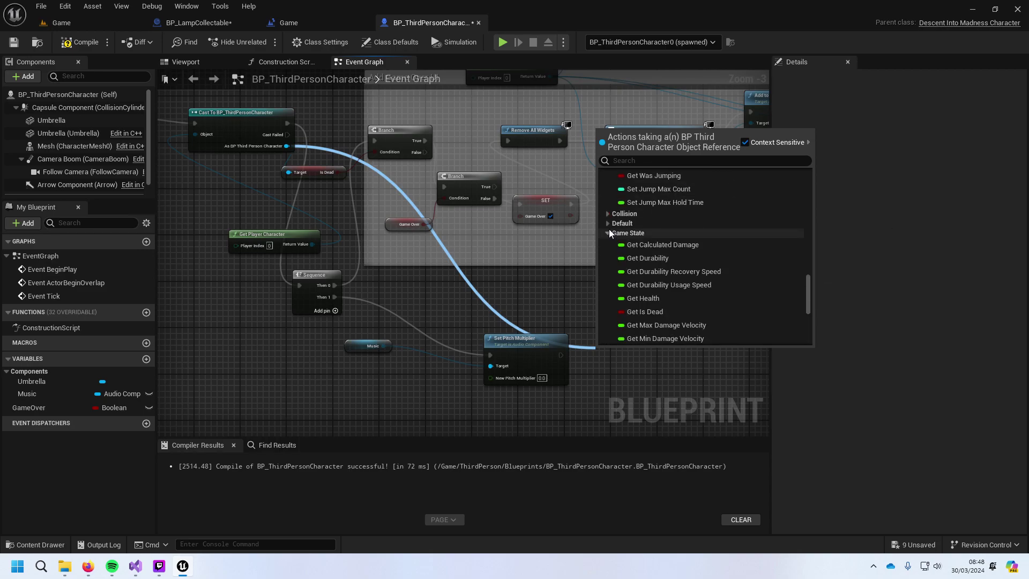
scroll(609, 230, "down", 3)
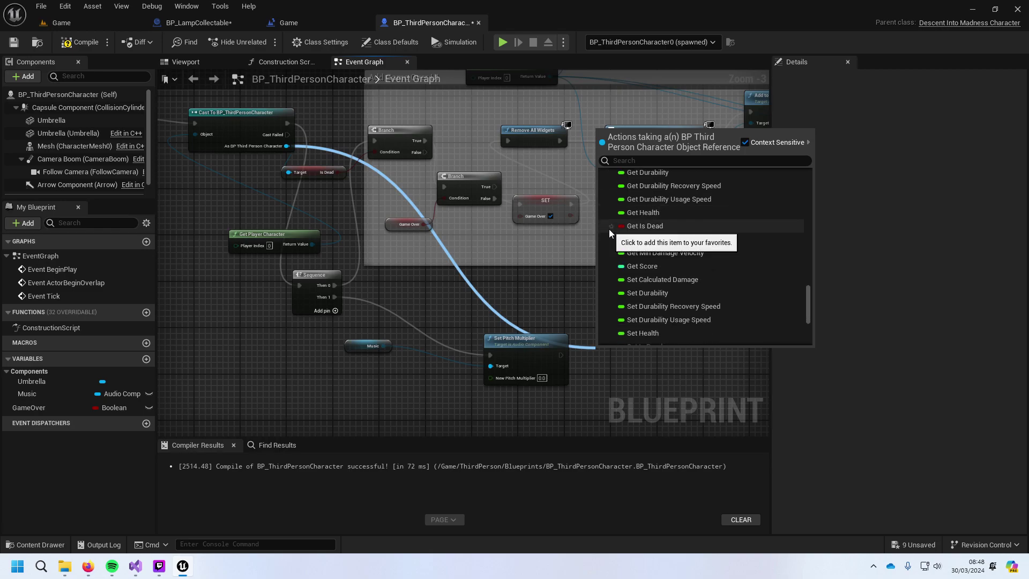
scroll(611, 230, "down", 2)
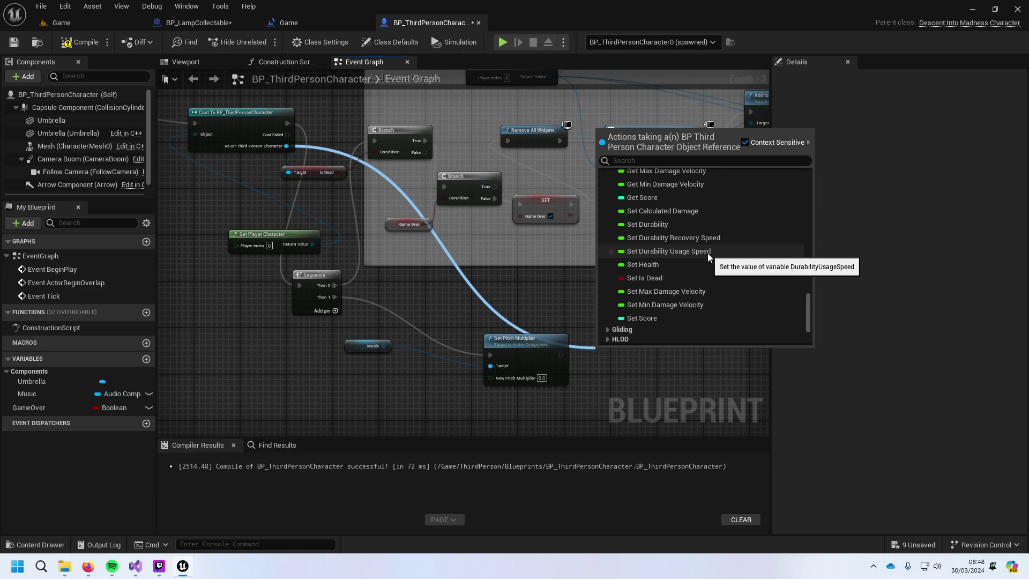
scroll(708, 253, "up", 2)
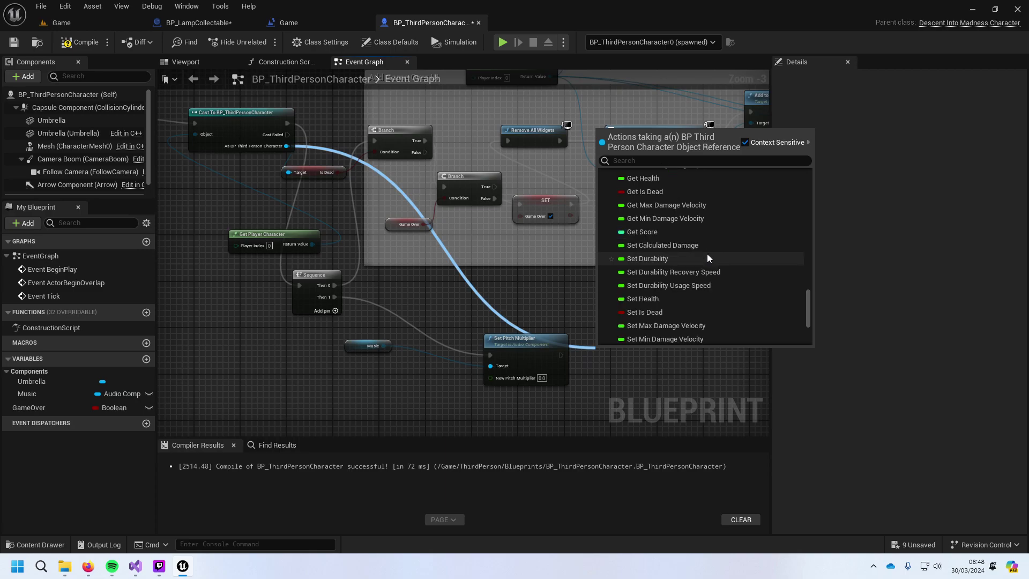
scroll(704, 255, "up", 2)
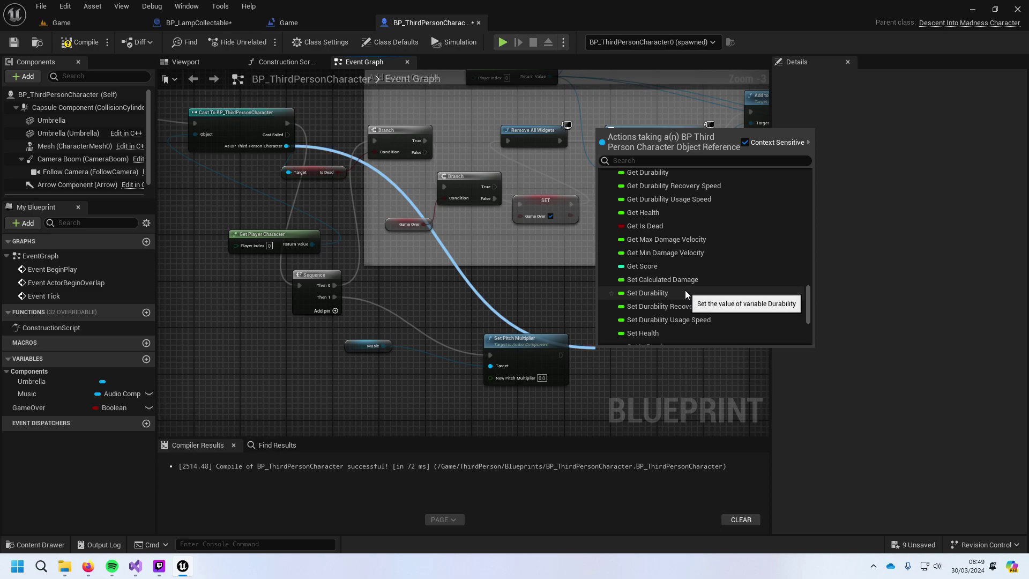
Step: Add a Get Calculated Damage node from the cast output, connect it to New Pitch Multiplier, and save the blueprint
left_click(667, 160)
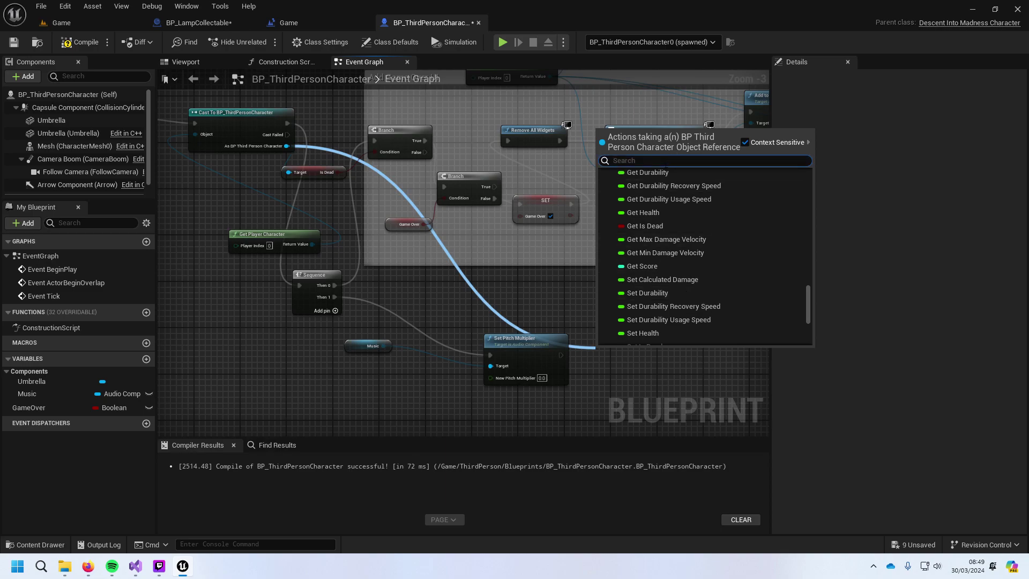
type("Calc")
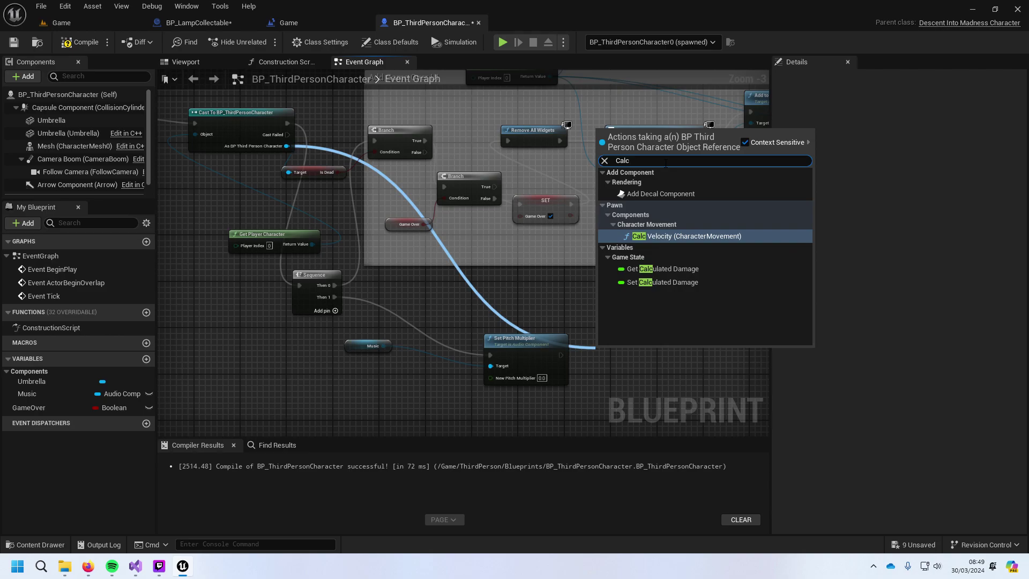
left_click(662, 269)
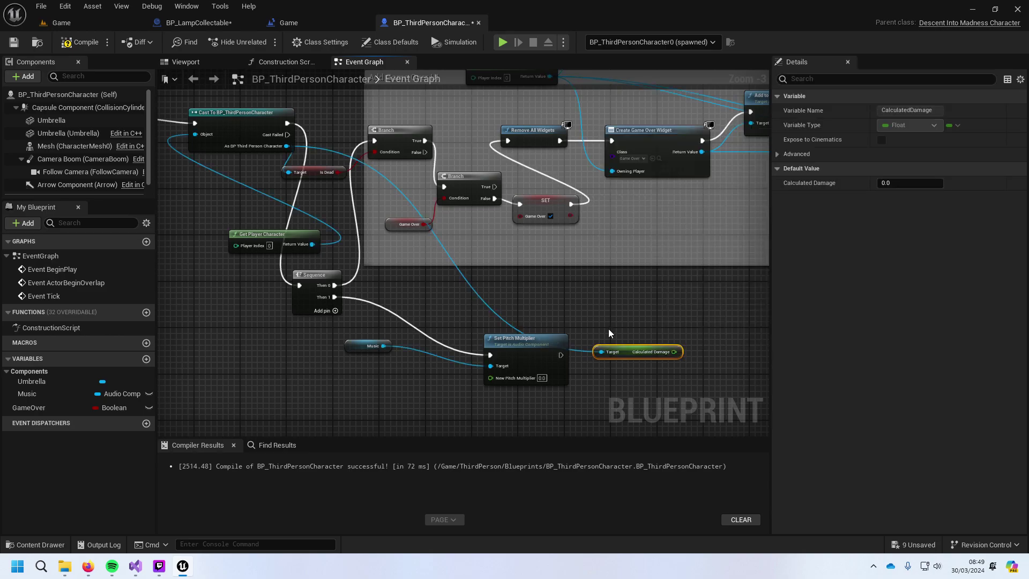
left_click_drag(641, 347, 491, 378)
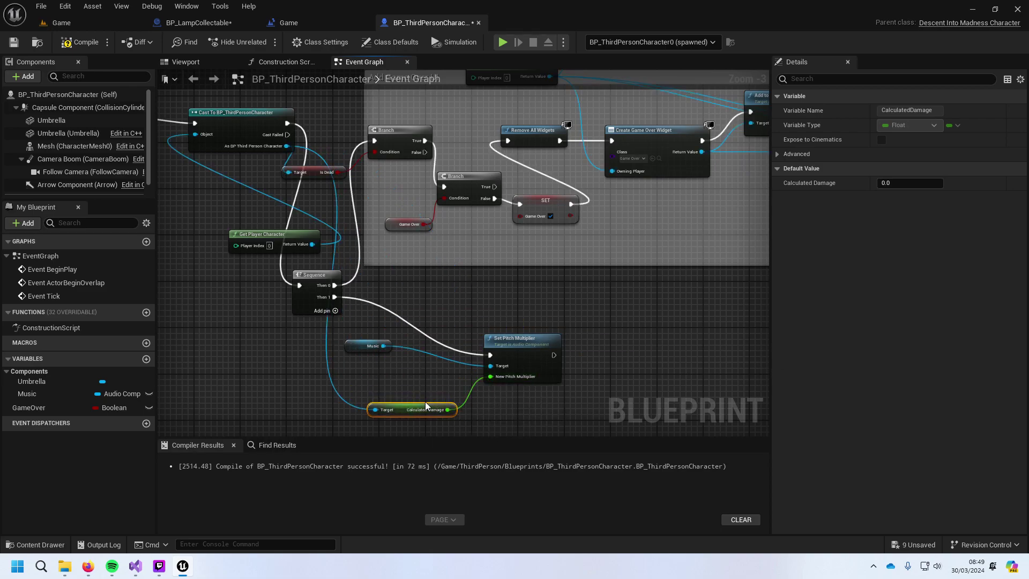
key("ctrl+s")
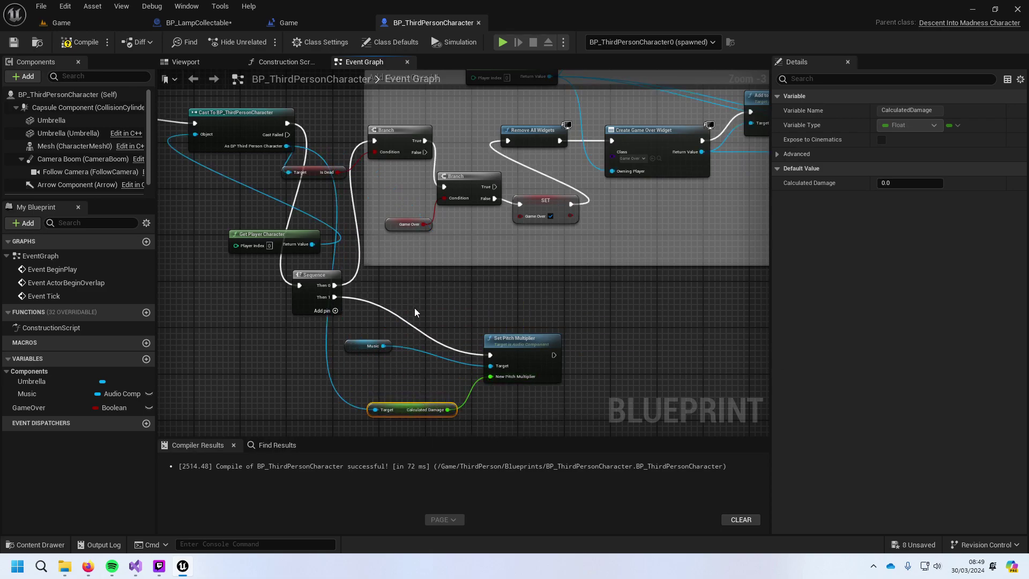
Step: Playtest the Game level until game over to check the damage-driven music pitch, then quit the game
left_click(212, 24)
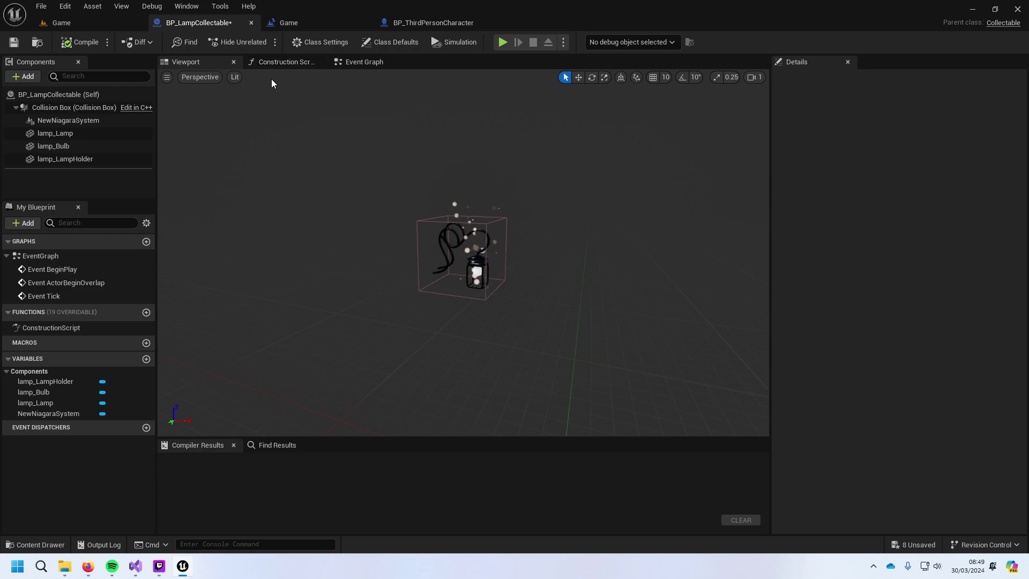
left_click(108, 22)
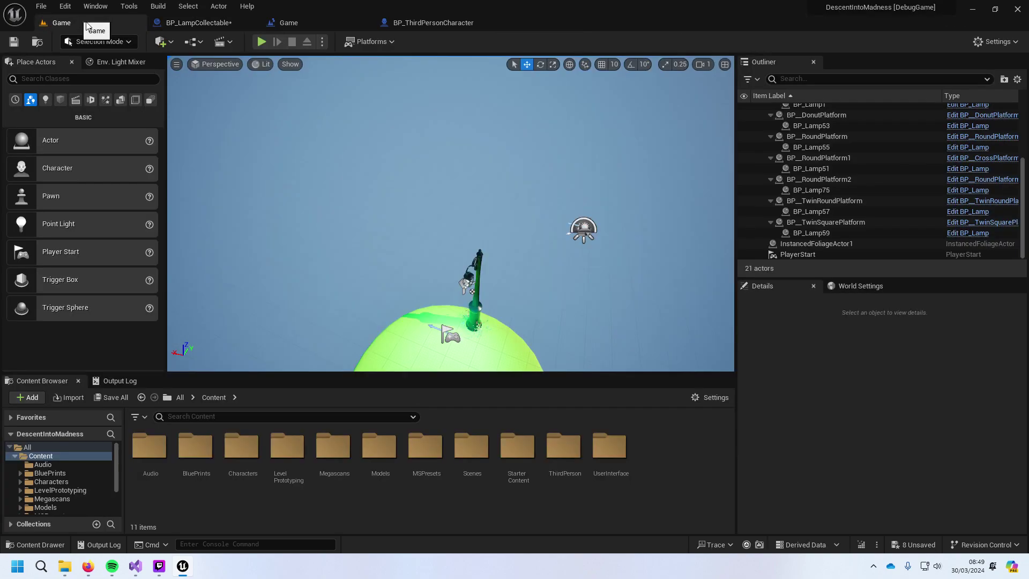
left_click(264, 42)
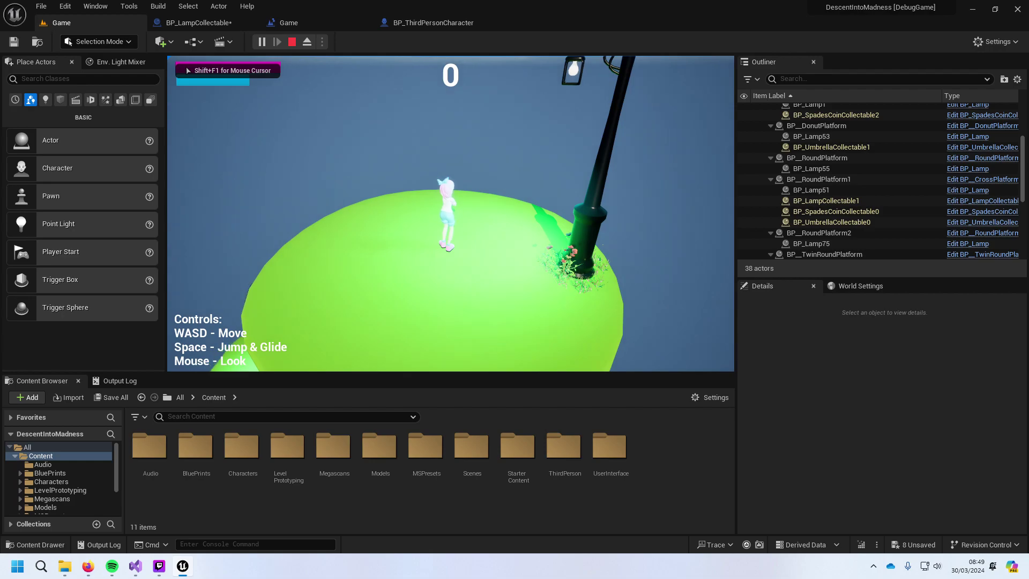
key("w")
key("space")
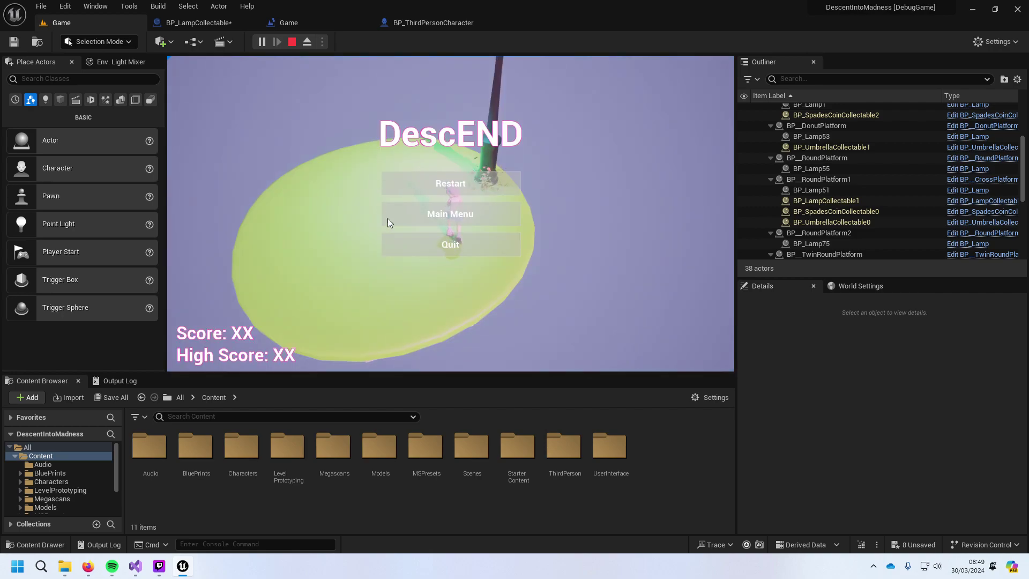
left_click(433, 249)
Step: In BP_ThirdPersonCharacter, add 1.0 to Calculated Damage with an Add node, feed the sum into New Pitch Multiplier, and save
left_click(433, 23)
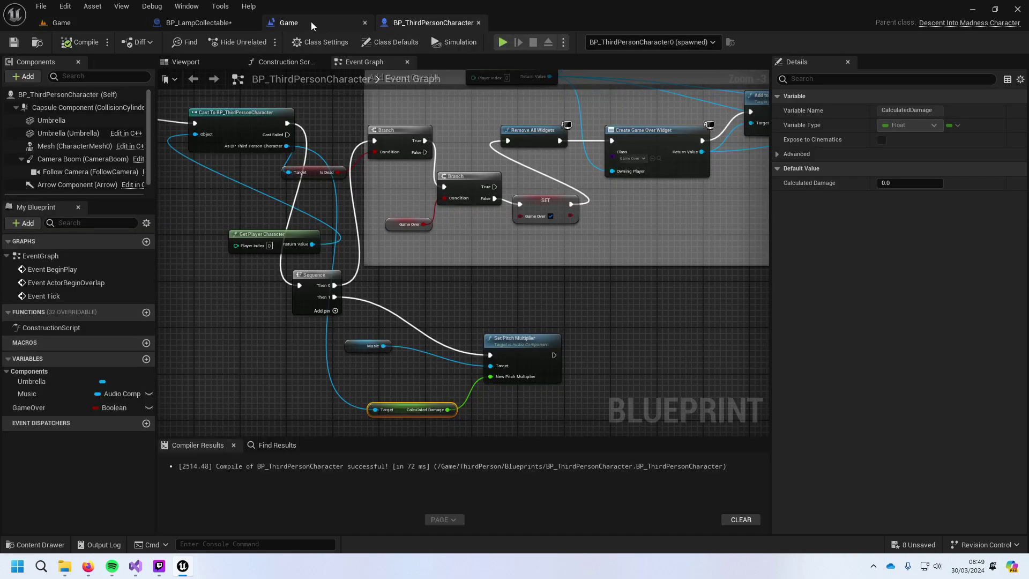
right_click_drag(511, 327, 527, 168)
left_click_drag(461, 252, 488, 304)
type("add")
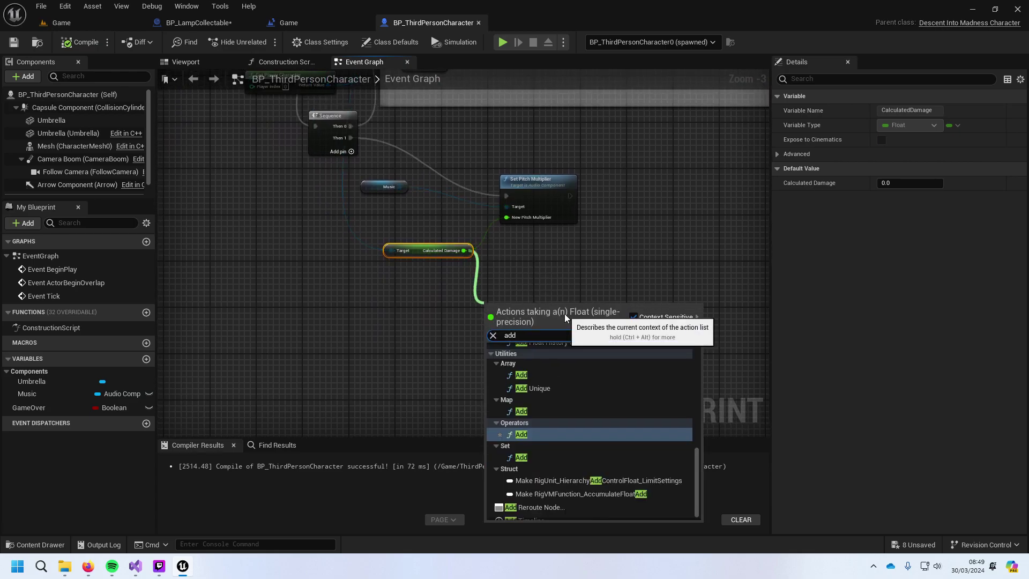
left_click(591, 436)
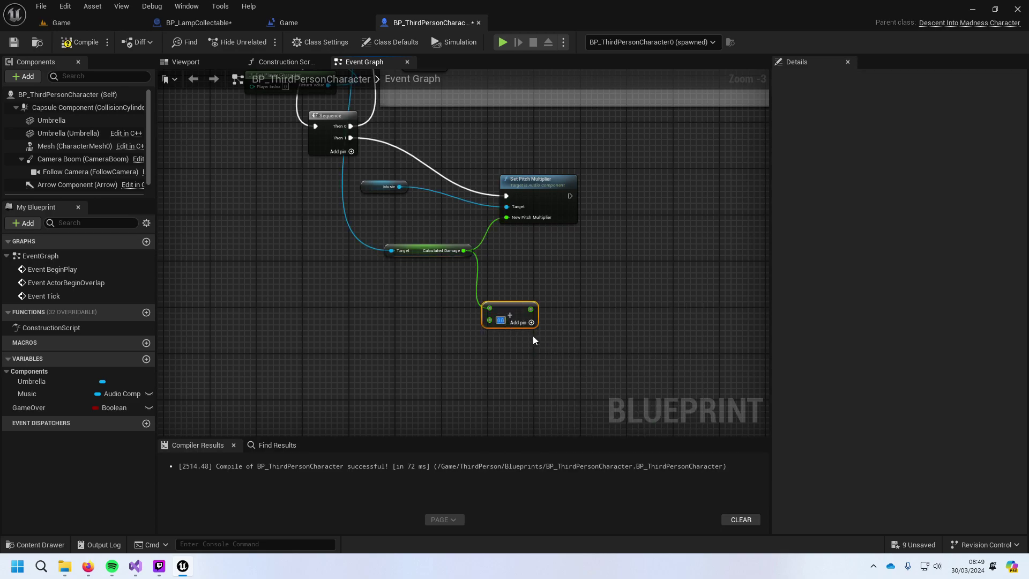
key("Tab")
left_click_drag(530, 309, 506, 217)
left_click(557, 368)
key("ctrl+s")
left_click(511, 315)
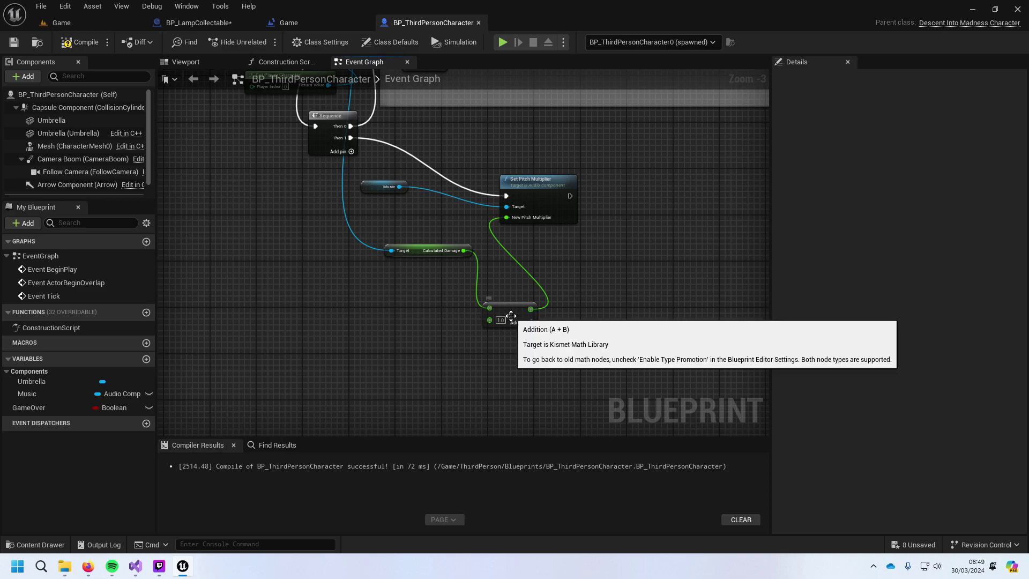
left_click(485, 341)
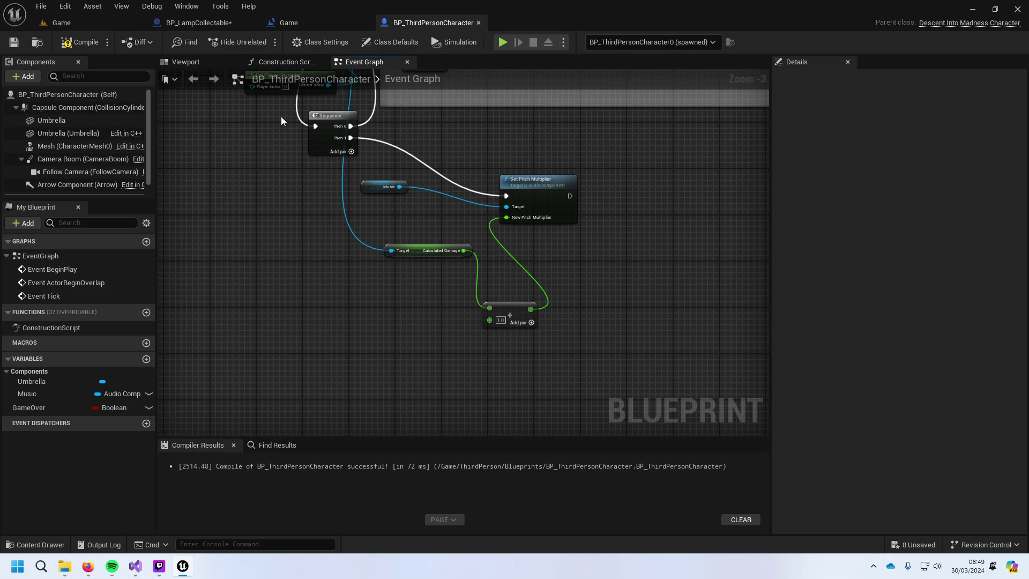
Step: Playtest the Game level twice to check the offset music pitch, quitting each run, and return to the character blueprint
left_click(177, 24)
left_click(79, 26)
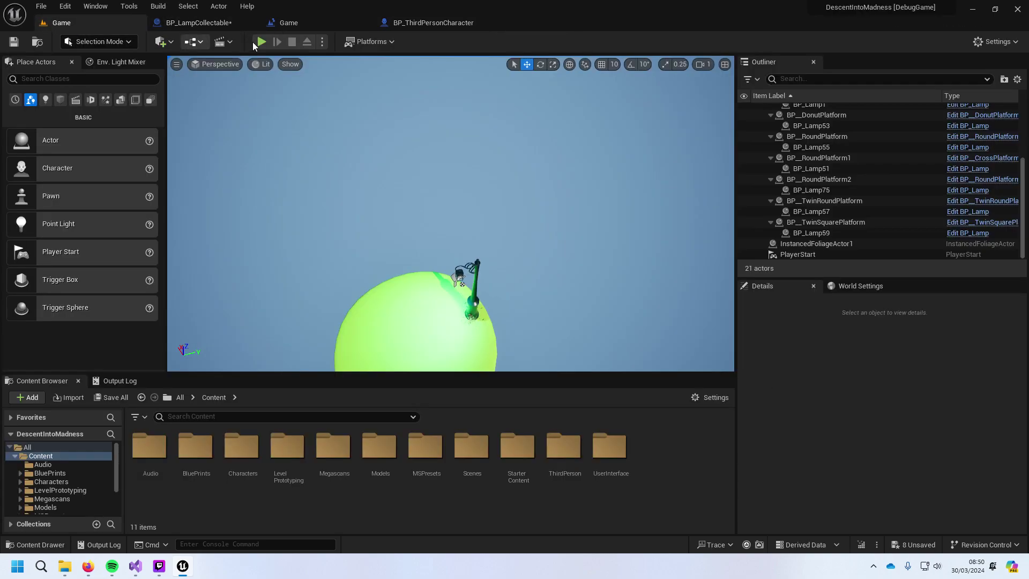
left_click(262, 43)
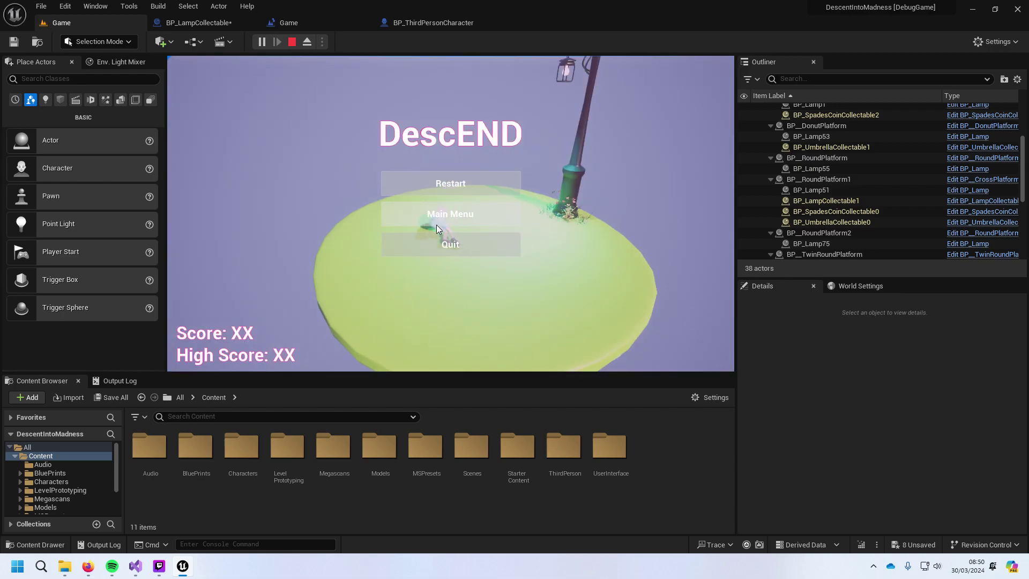
left_click(385, 215)
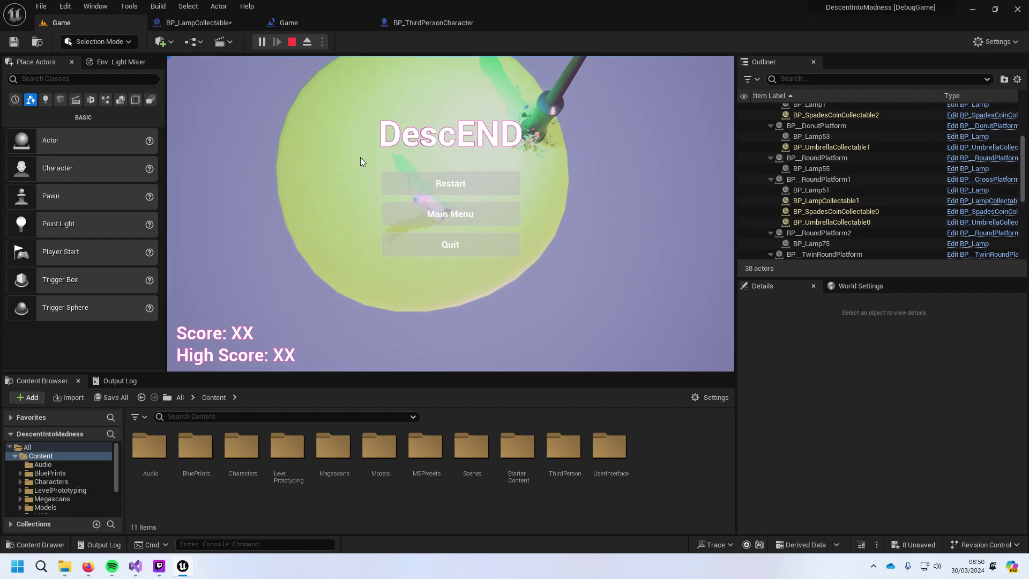
left_click(445, 242)
left_click(260, 41)
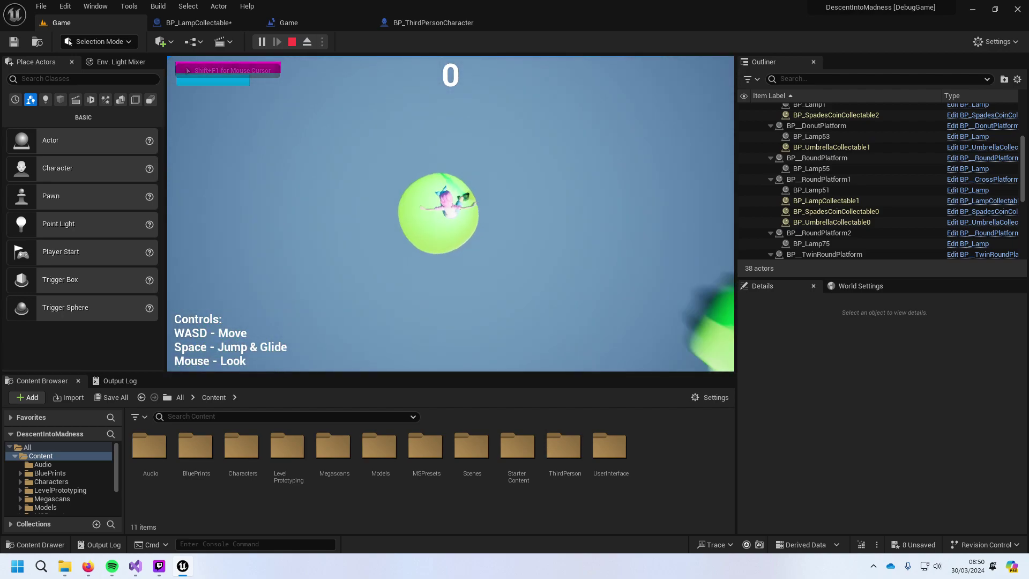
left_click(465, 250)
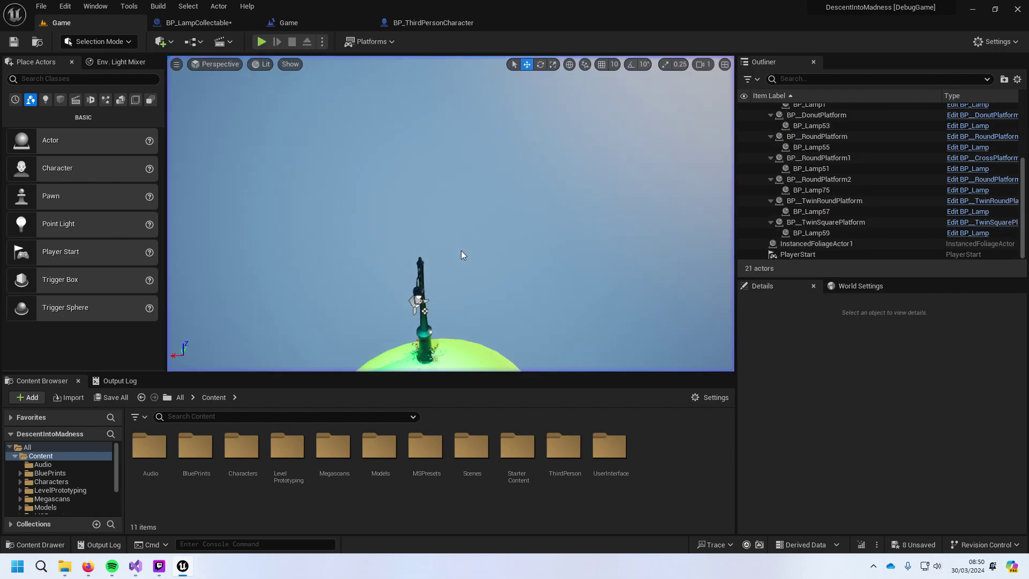
left_click(427, 22)
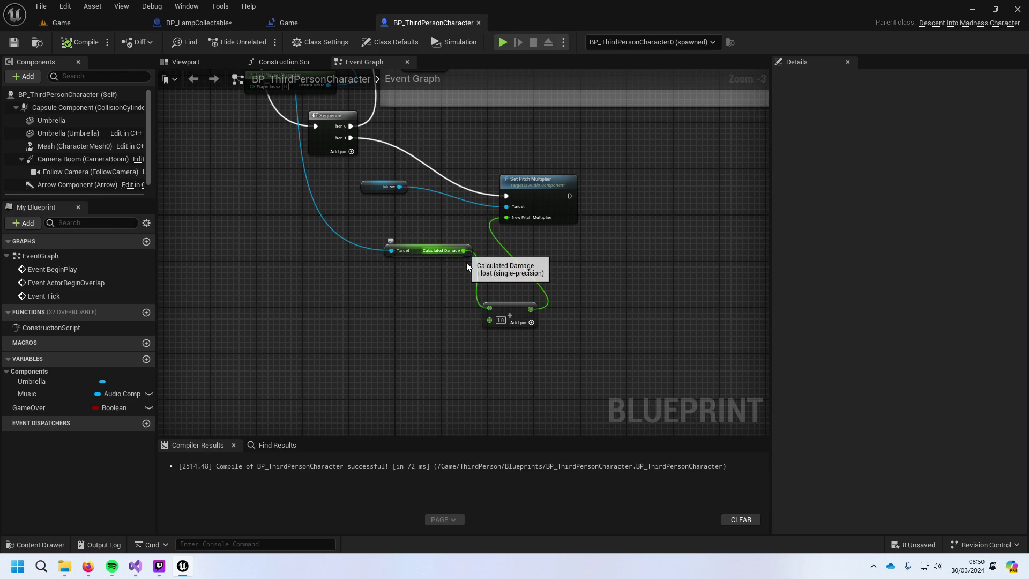
left_click_drag(463, 250, 469, 349)
type("min")
key("Return")
left_click(472, 354)
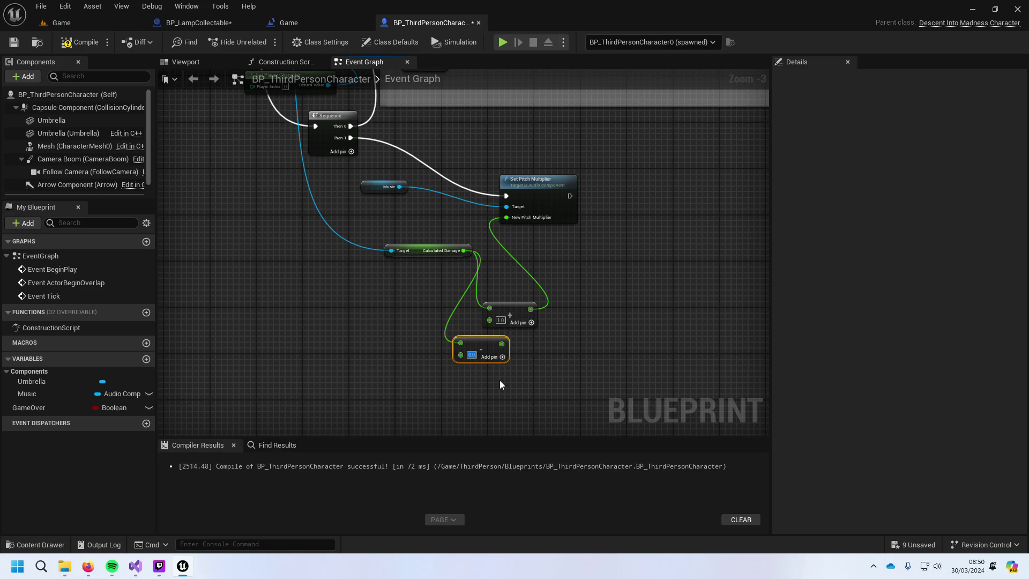
left_click(515, 386)
key("Delete")
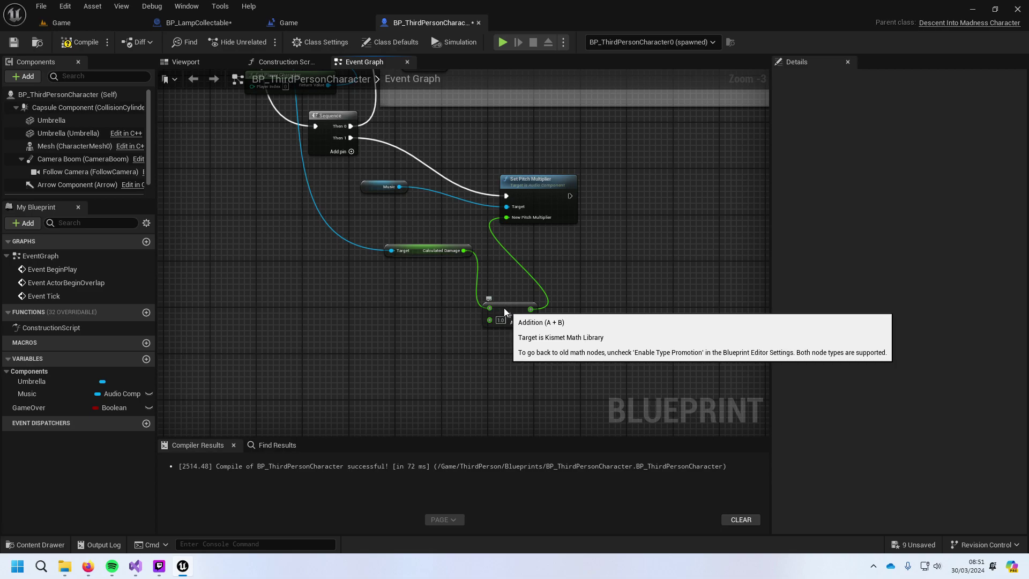
left_click_drag(506, 312, 489, 296)
Step: Search the blueprint's available actions for "float" and look through the math and utility nodes offered
right_click(485, 334)
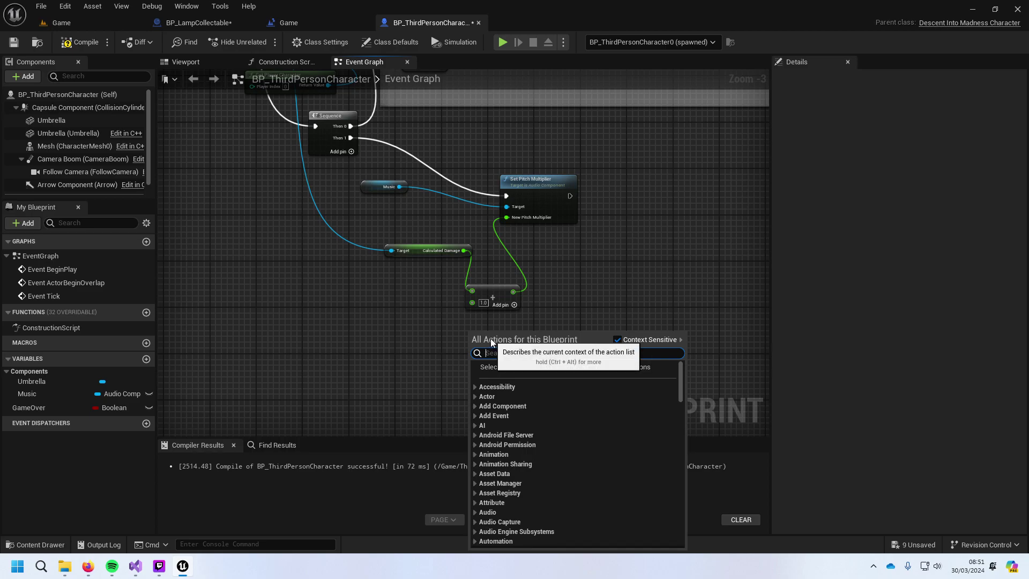
type("floa")
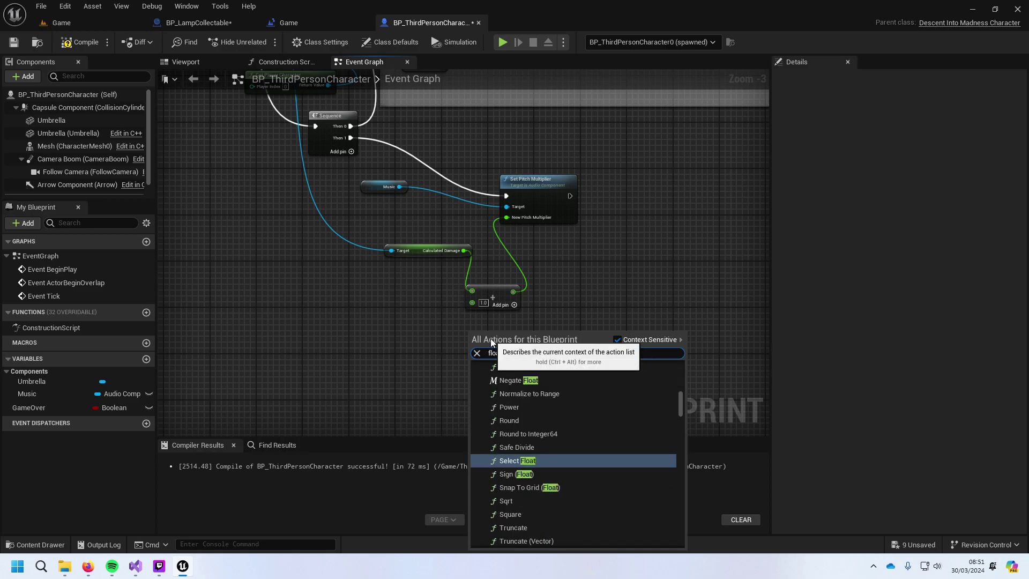
type("t")
scroll(675, 445, "down", 3)
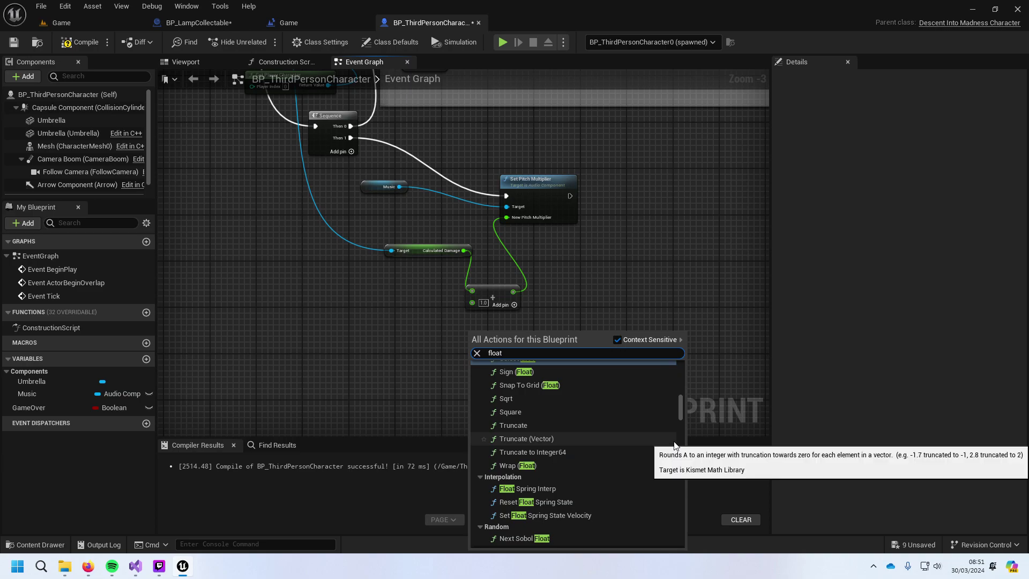
scroll(675, 445, "up", 7)
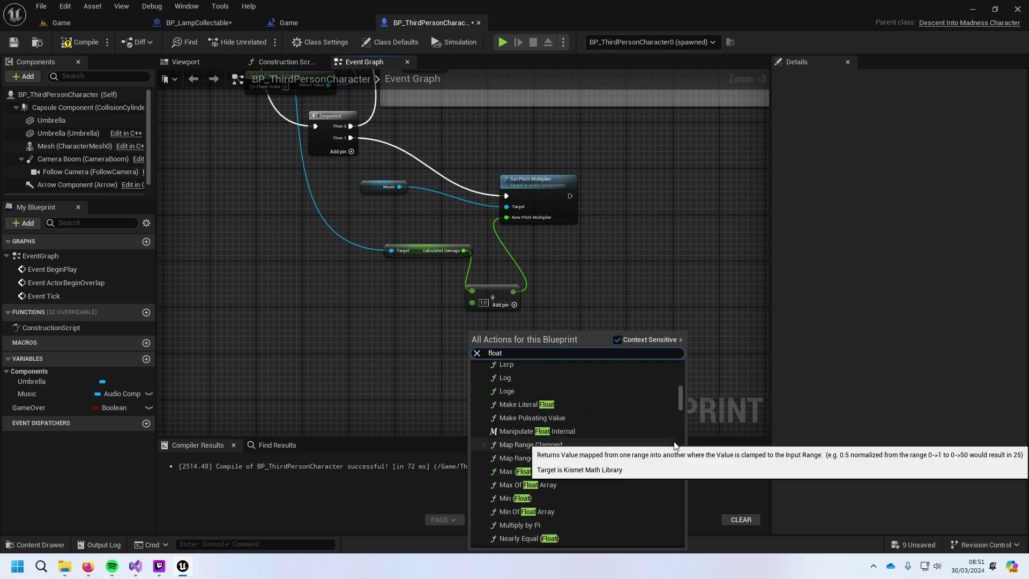
scroll(674, 445, "up", 8)
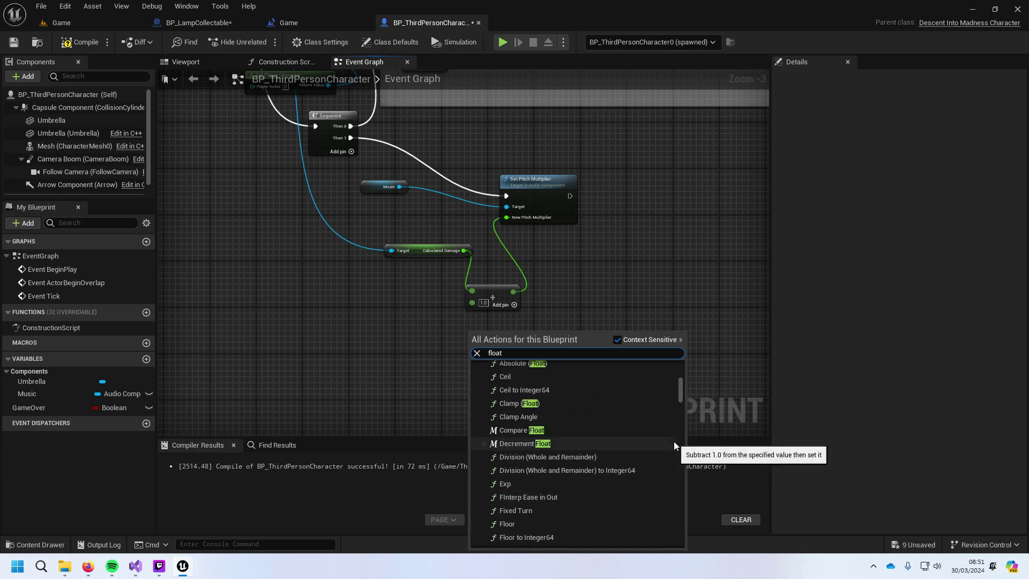
scroll(673, 442, "up", 6)
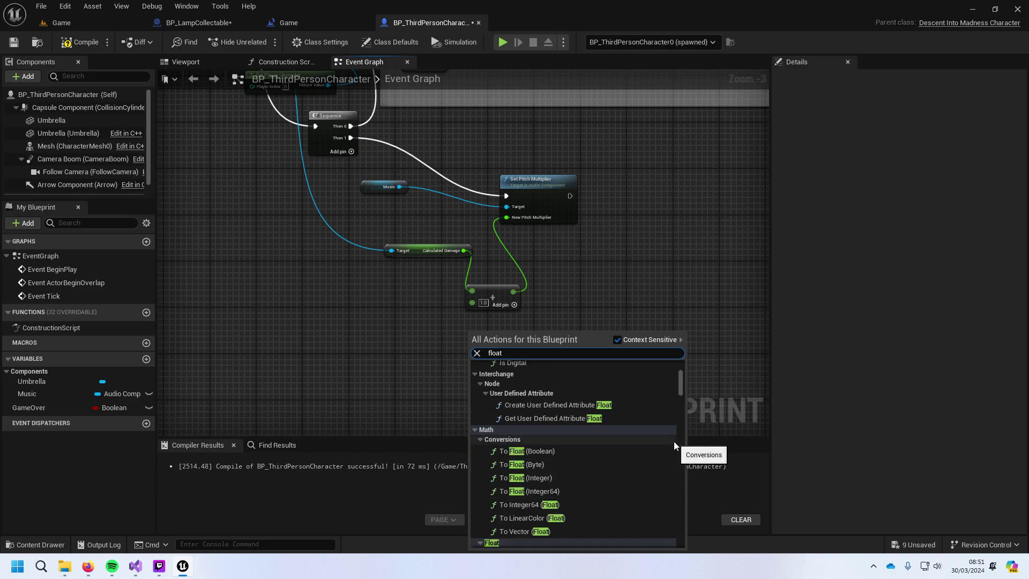
scroll(673, 441, "down", 15)
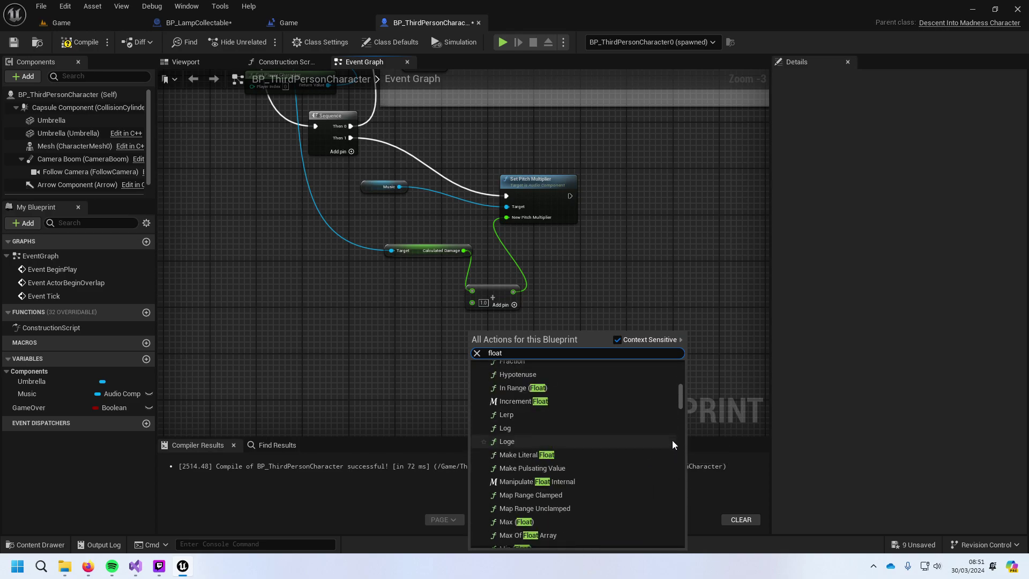
scroll(670, 440, "down", 6)
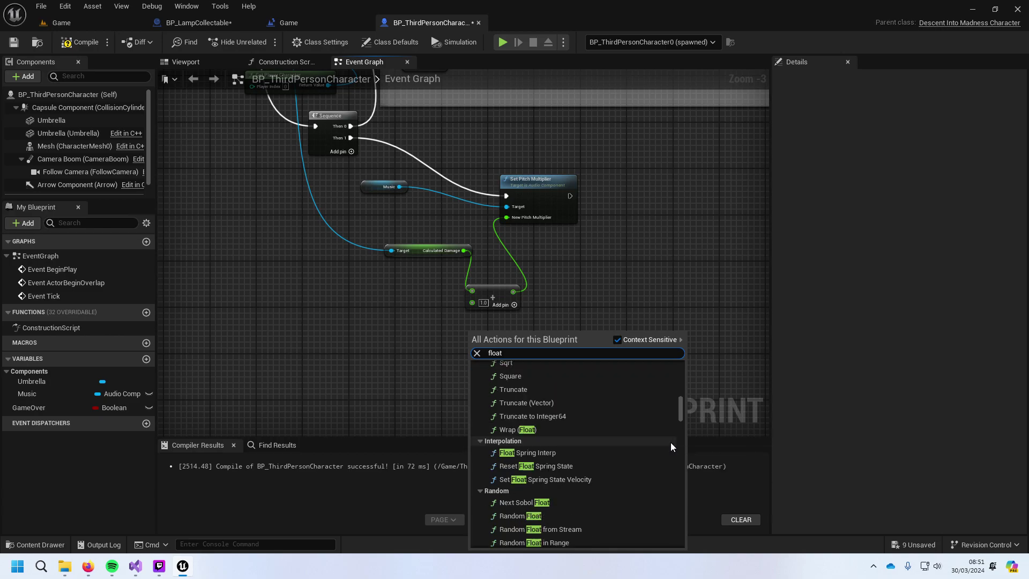
scroll(670, 442, "down", 5)
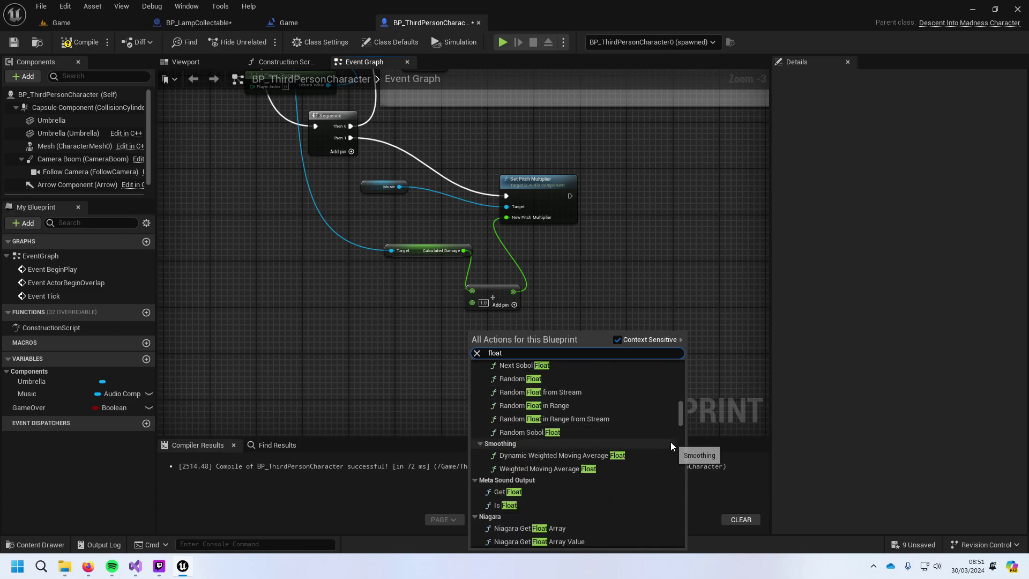
scroll(670, 444, "down", 8)
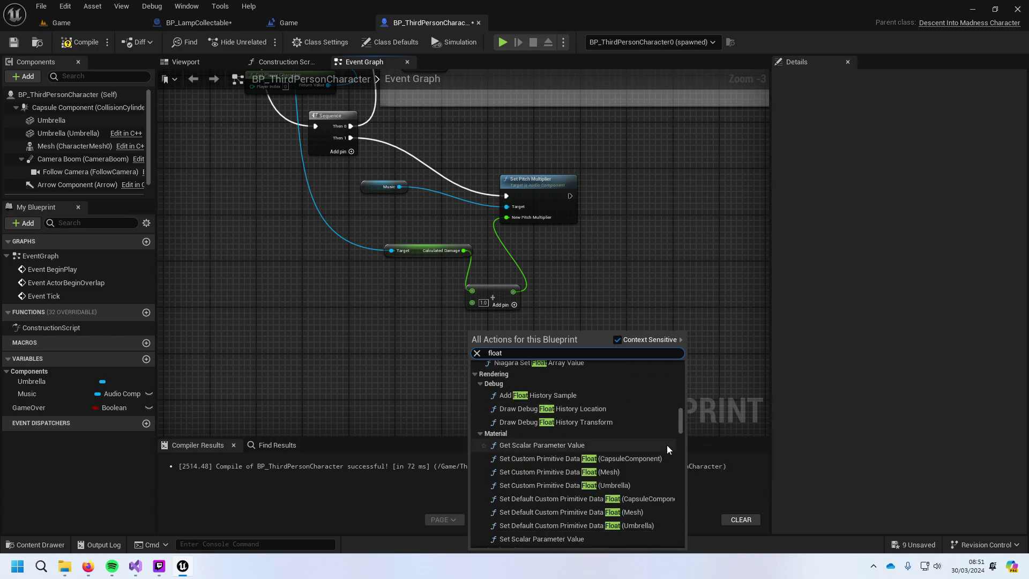
scroll(667, 447, "down", 8)
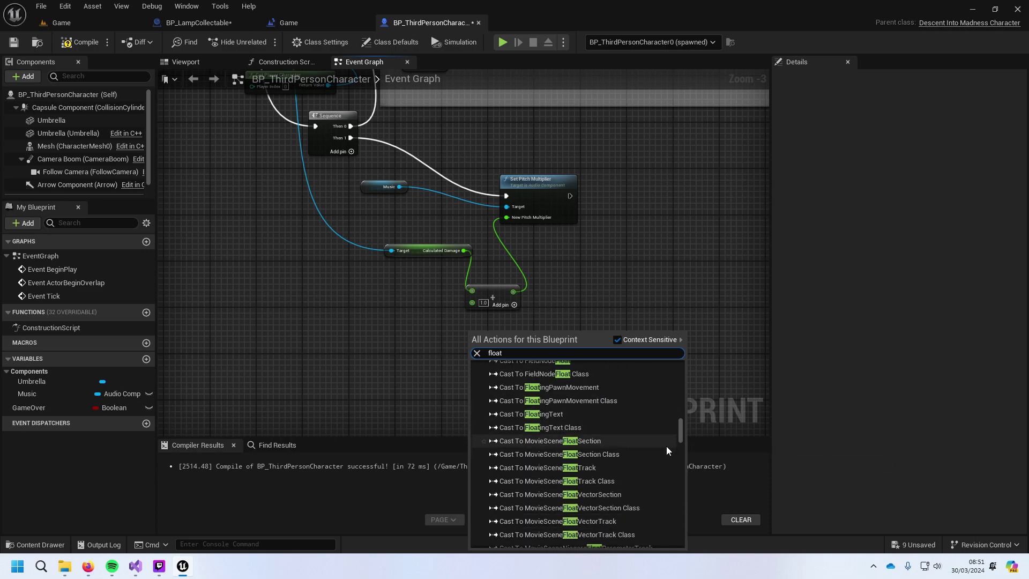
scroll(664, 449, "down", 8)
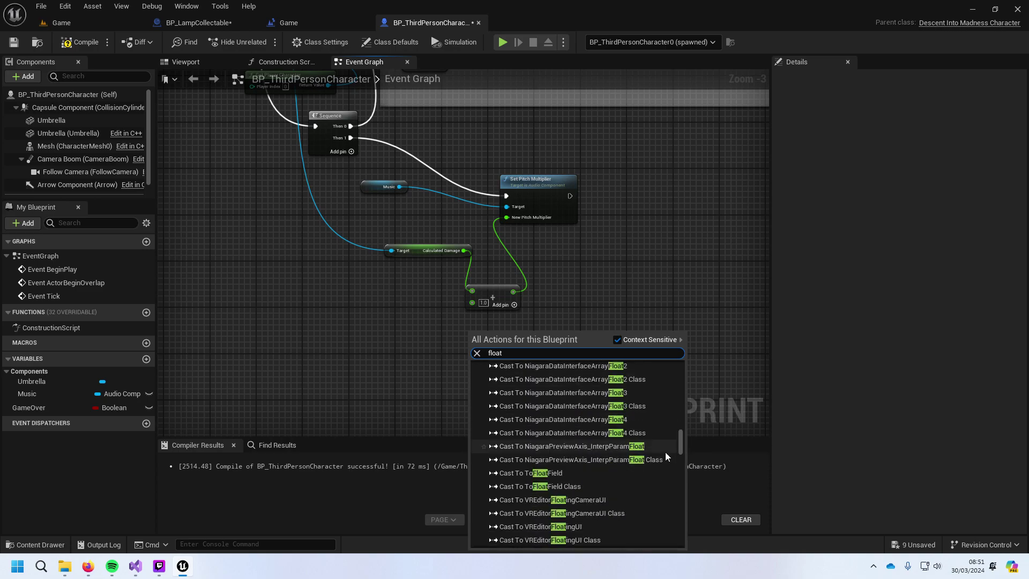
scroll(660, 456, "down", 8)
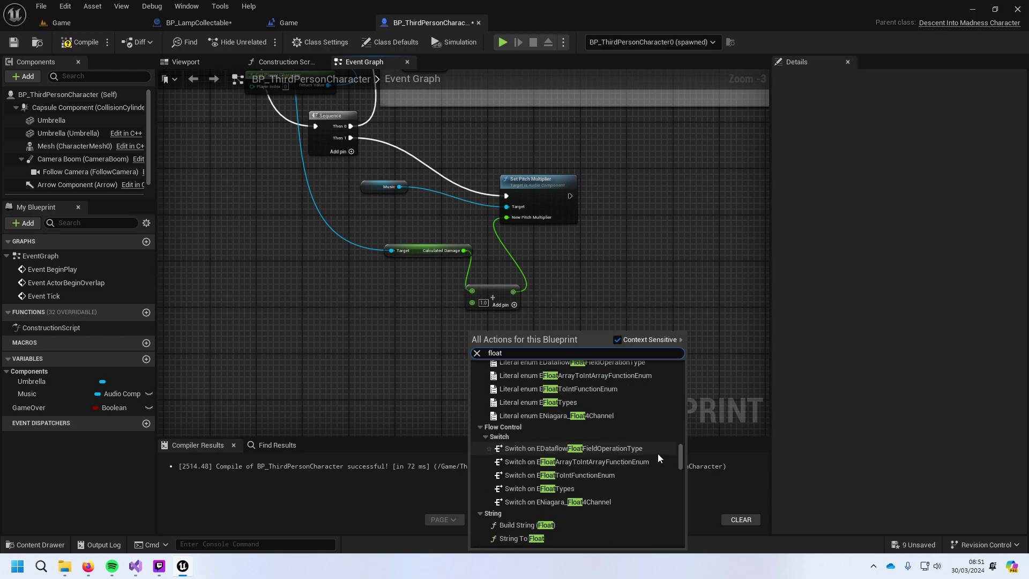
scroll(656, 453, "down", 3)
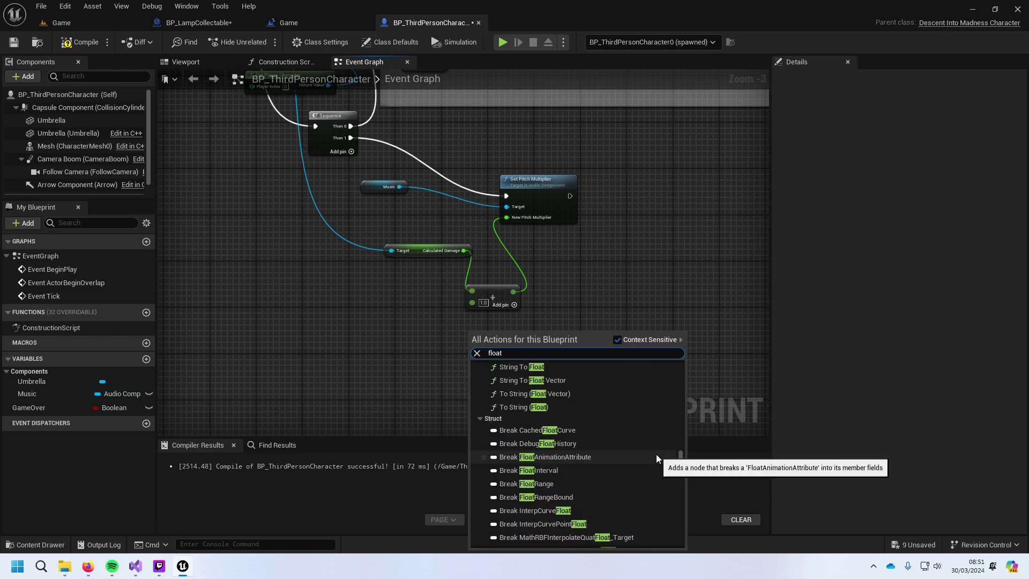
scroll(616, 453, "up", 3)
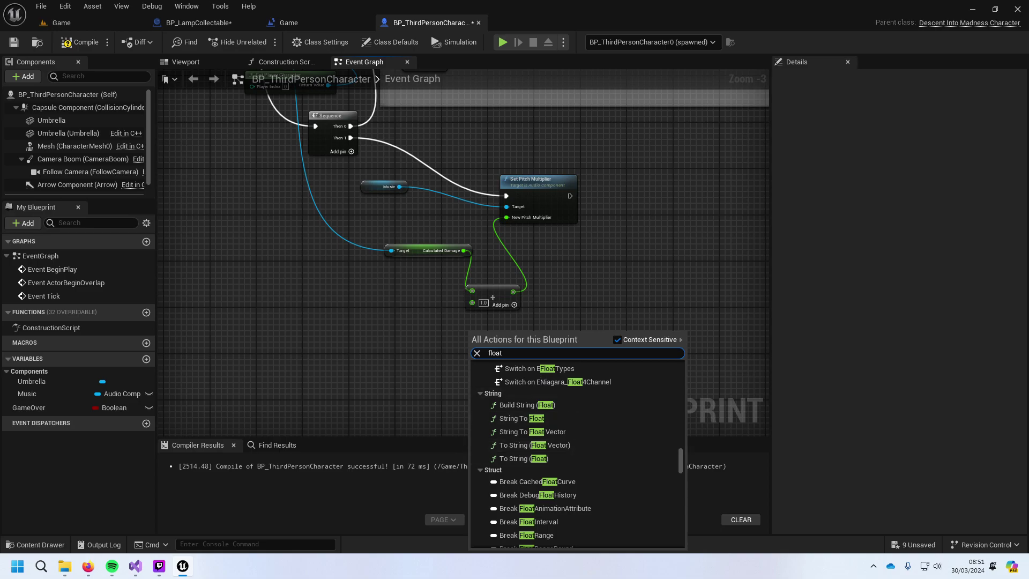
key("Escape")
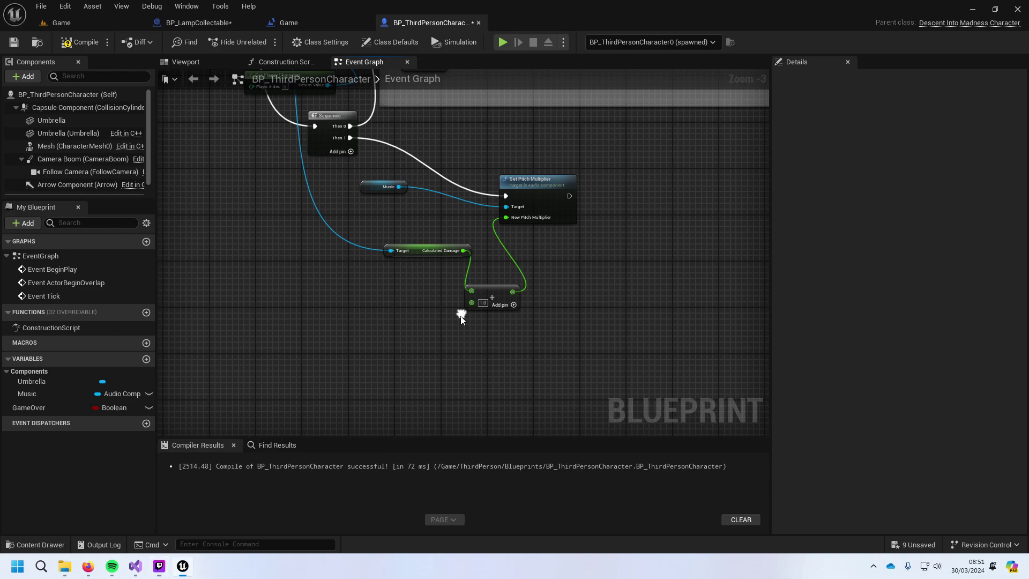
Step: Add a Subtract node that computes 1.0 minus Calculated Damage and connect its output to New Pitch Multiplier
right_click(476, 342)
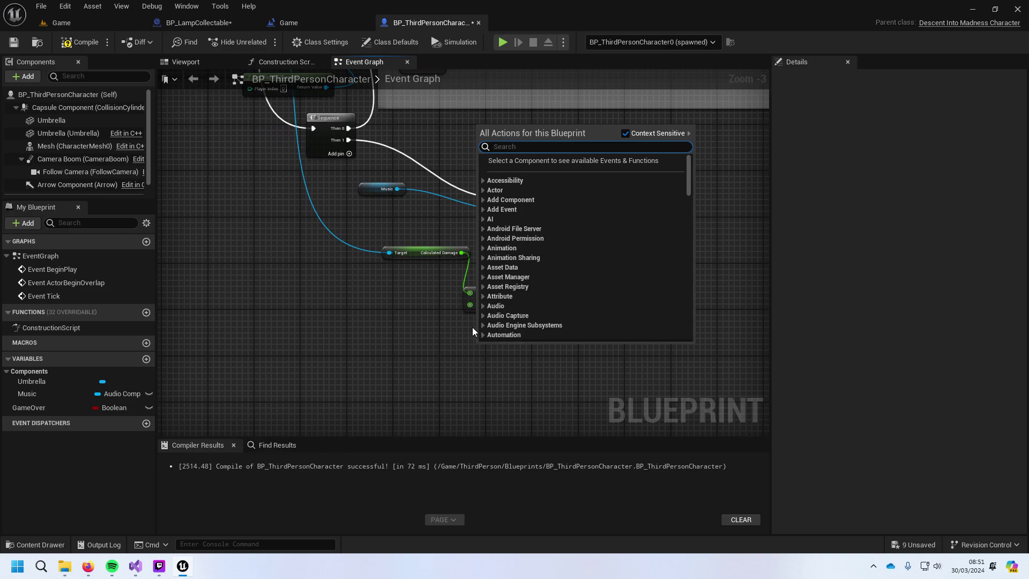
type("pitch")
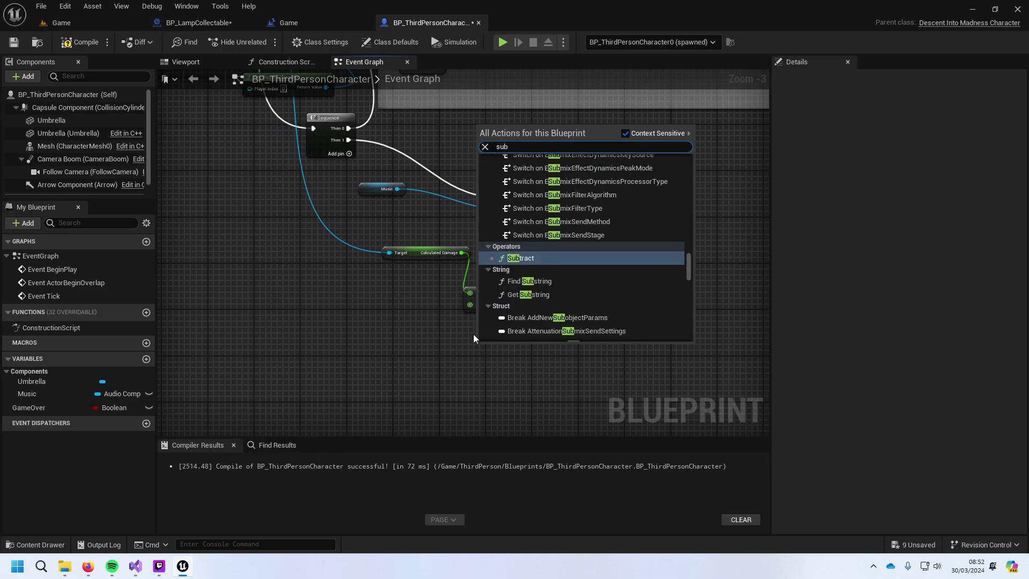
key("Return")
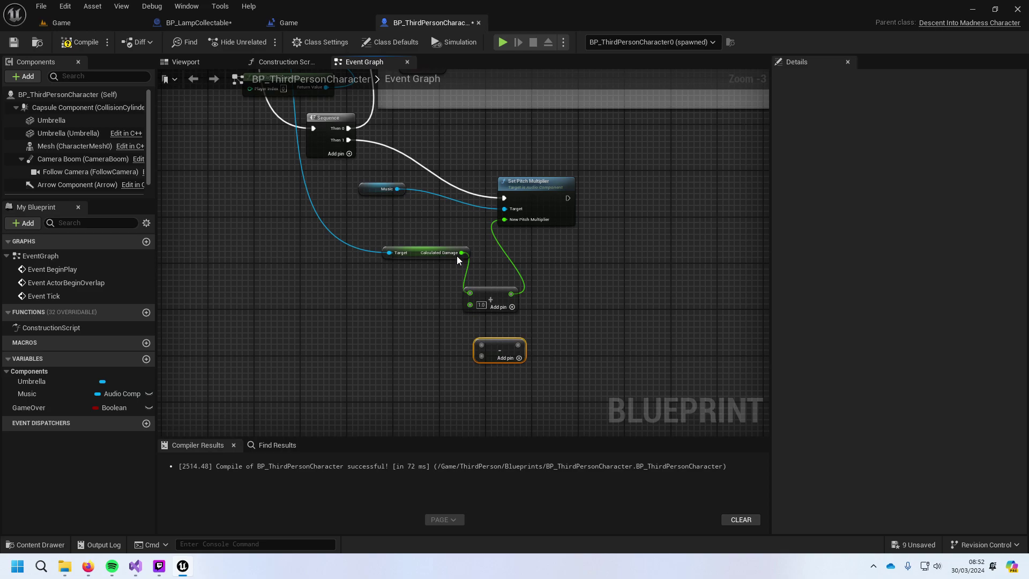
left_click_drag(461, 253, 482, 358)
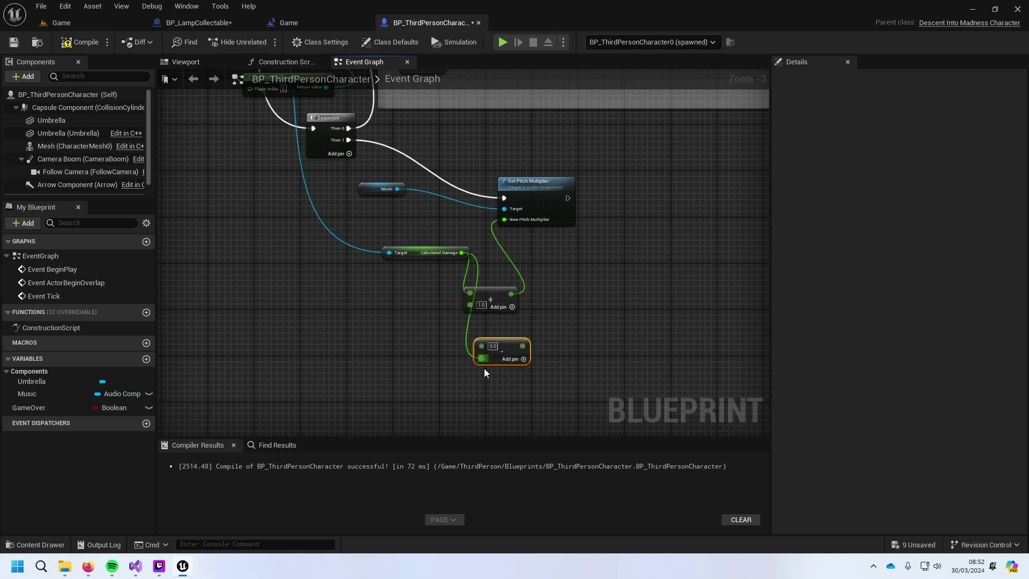
type("1")
key("Return")
left_click_drag(522, 346, 504, 219)
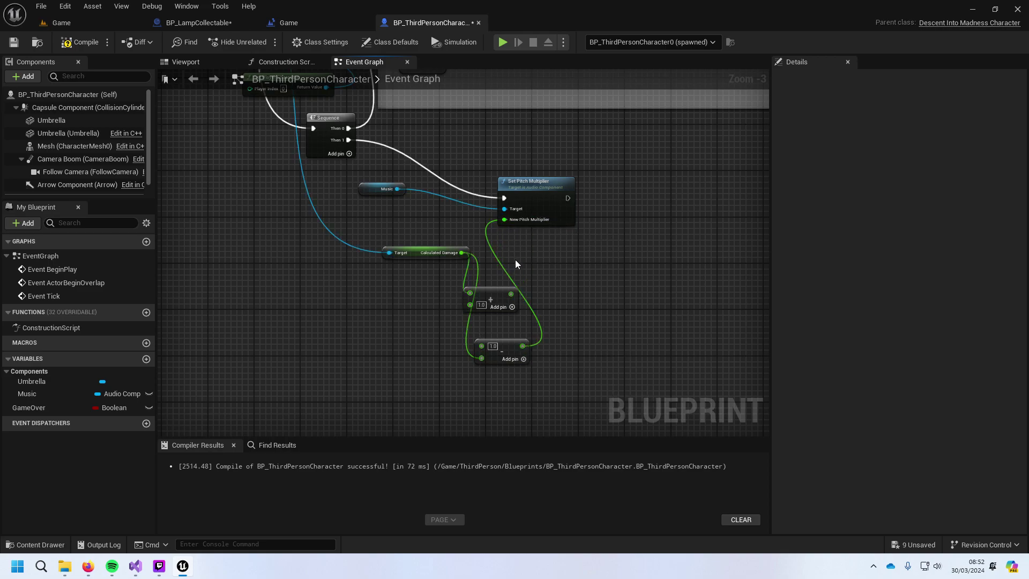
Step: Delete the unused Add node, move the Subtract node up beside Calculated Damage, and save the blueprint
left_click(493, 304)
key("Delete")
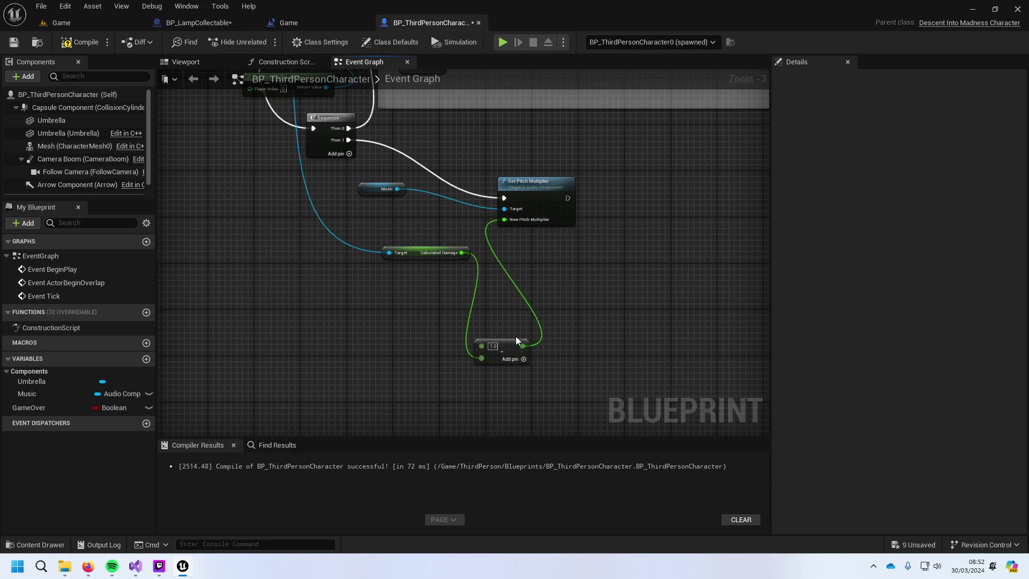
left_click_drag(507, 341, 497, 267)
key("ctrl+s")
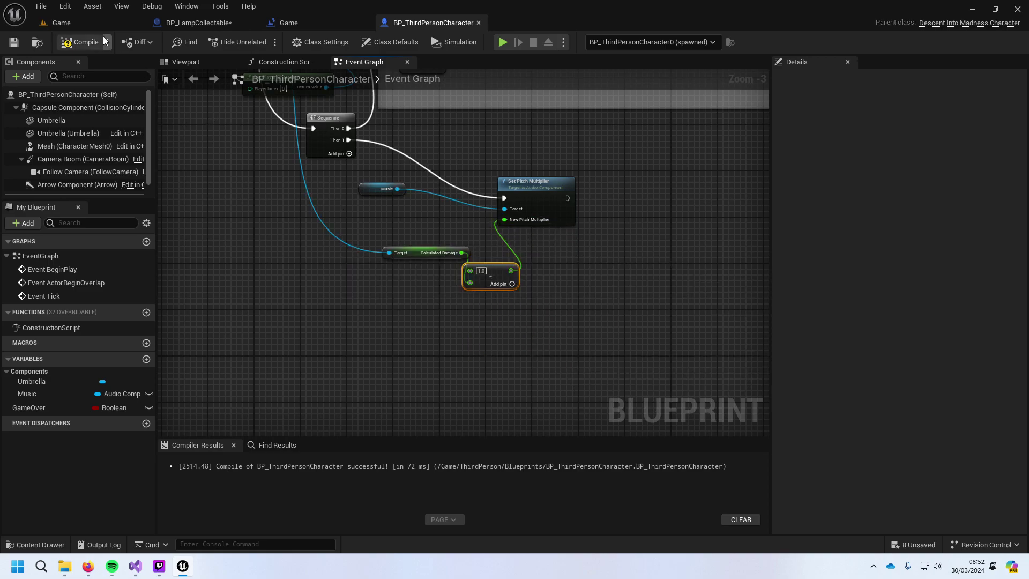
Step: Playtest the Game level with jumps and glides to check the inverted music pitch, stop the run, and return to BP_ThirdPersonCharacter
left_click(167, 24)
left_click(134, 23)
left_click(258, 47)
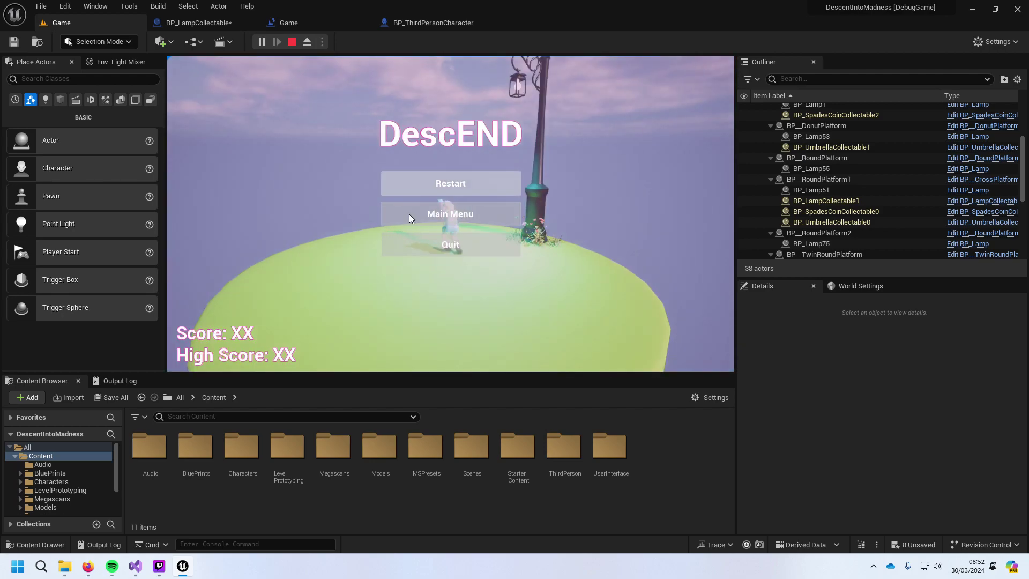
left_click(425, 246)
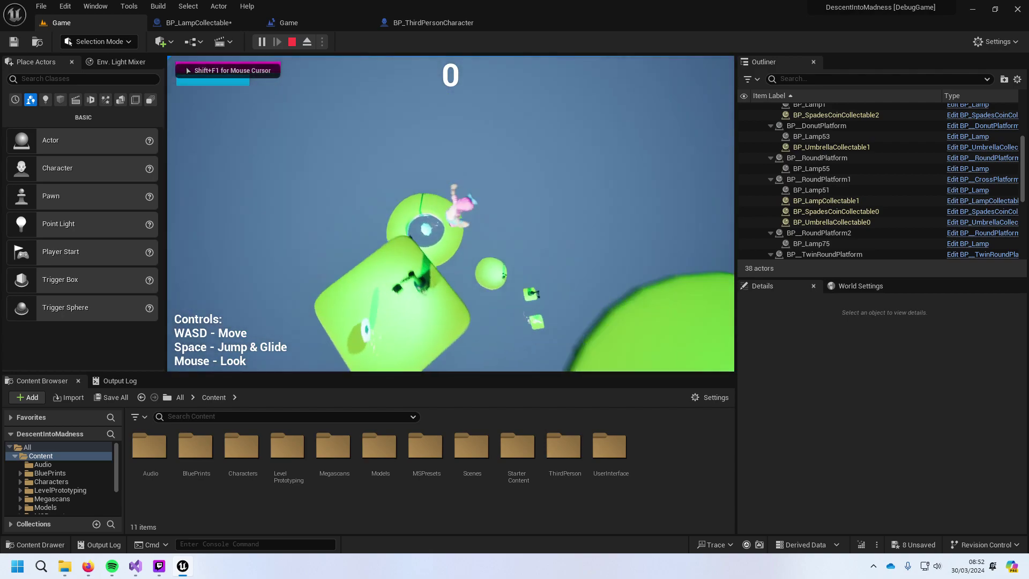
key("space")
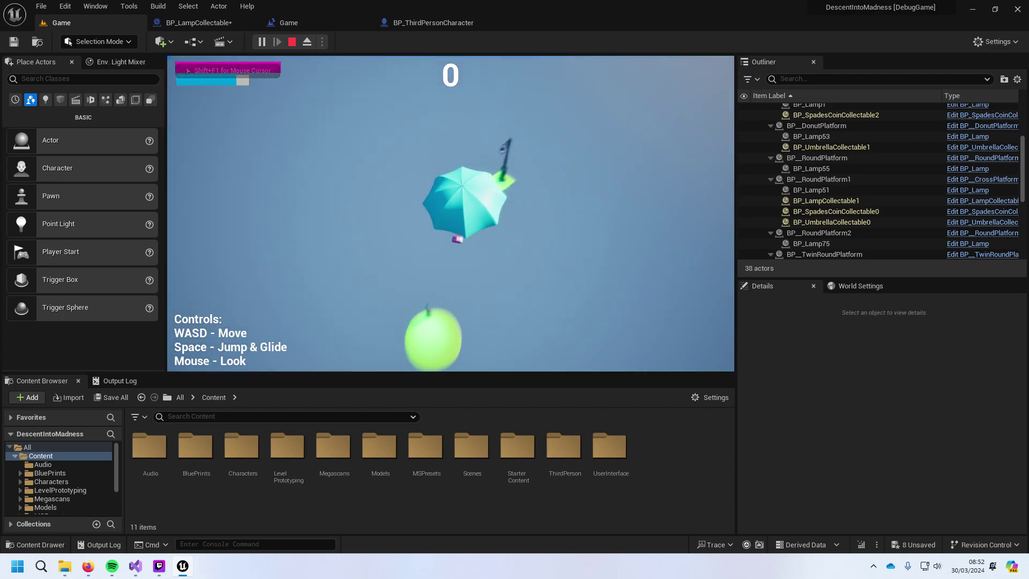
key("space")
key("space")
key("space")
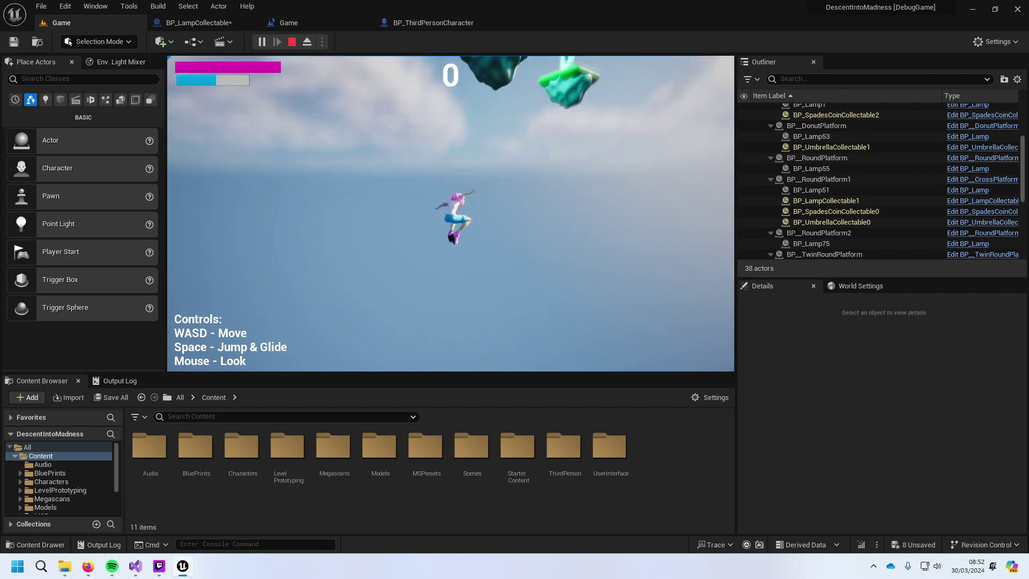
key("Escape")
left_click(319, 18)
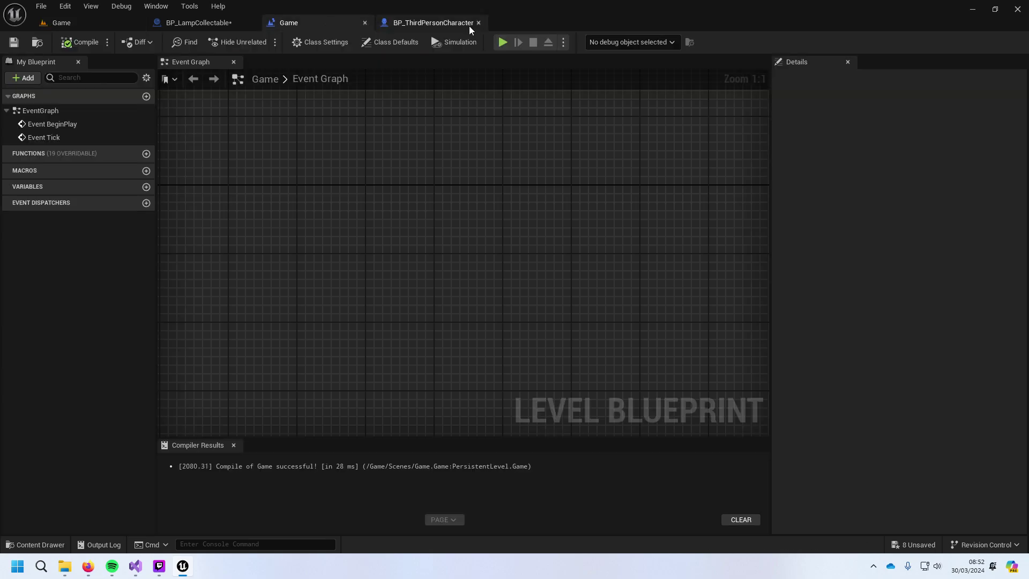
left_click(469, 24)
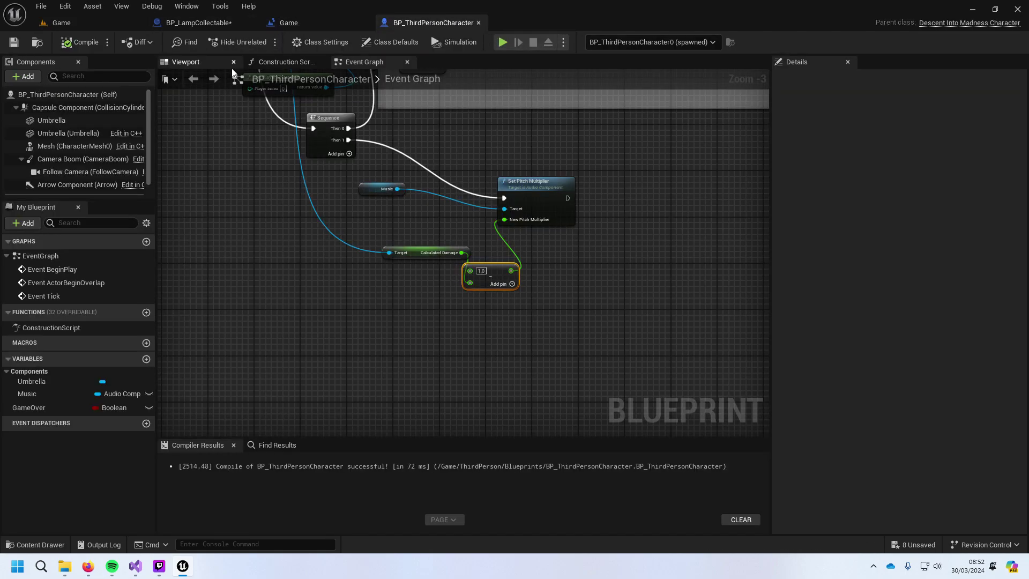
Step: Divide Calculated Damage by 2.0 with a Divide node, feed the result into the Subtract node's second input, and save
left_click_drag(415, 250, 432, 305)
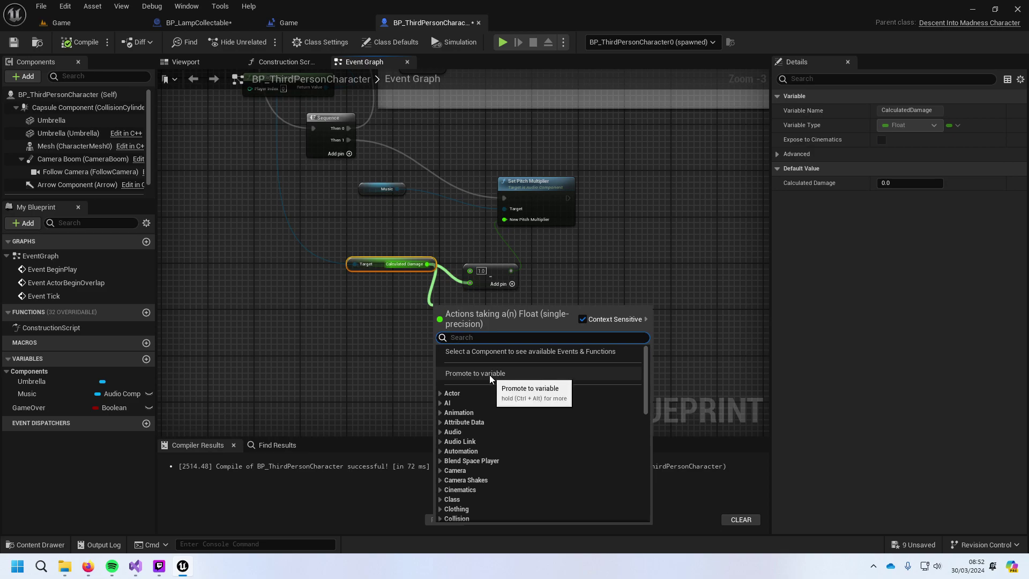
type("di")
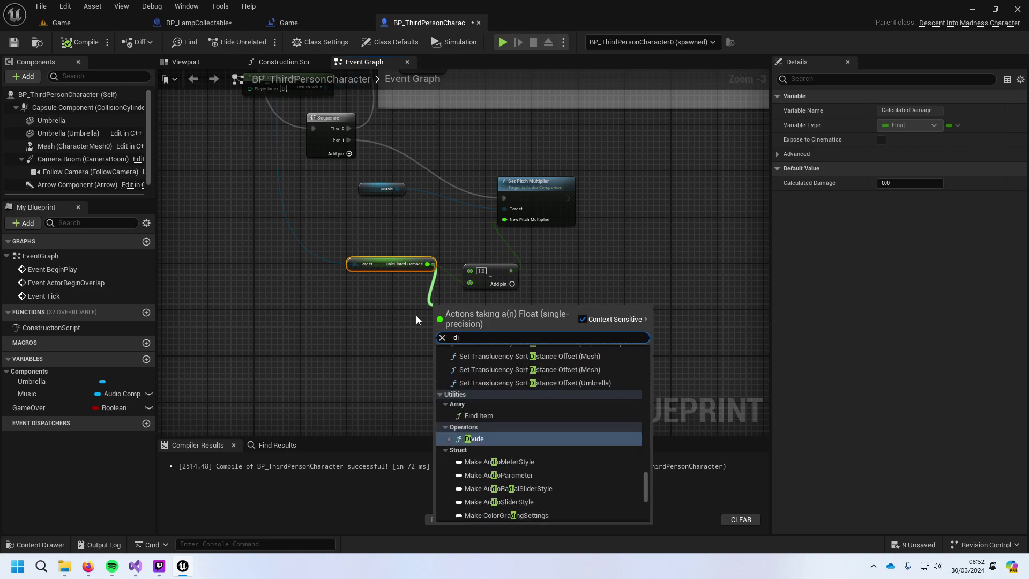
key("Return")
left_click(446, 323)
type("2.0")
left_click(487, 323)
left_click_drag(476, 311, 470, 283)
key("ctrl+s")
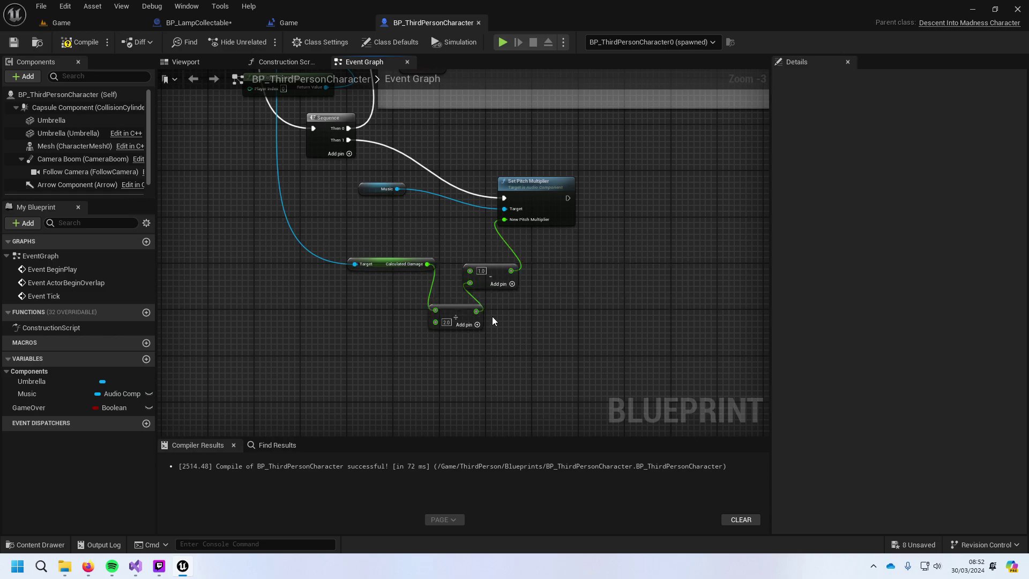
Step: Playtest the Game level with a jump and glide to check the music pitch using the halved damage, and stop the run
left_click(210, 21)
left_click(128, 23)
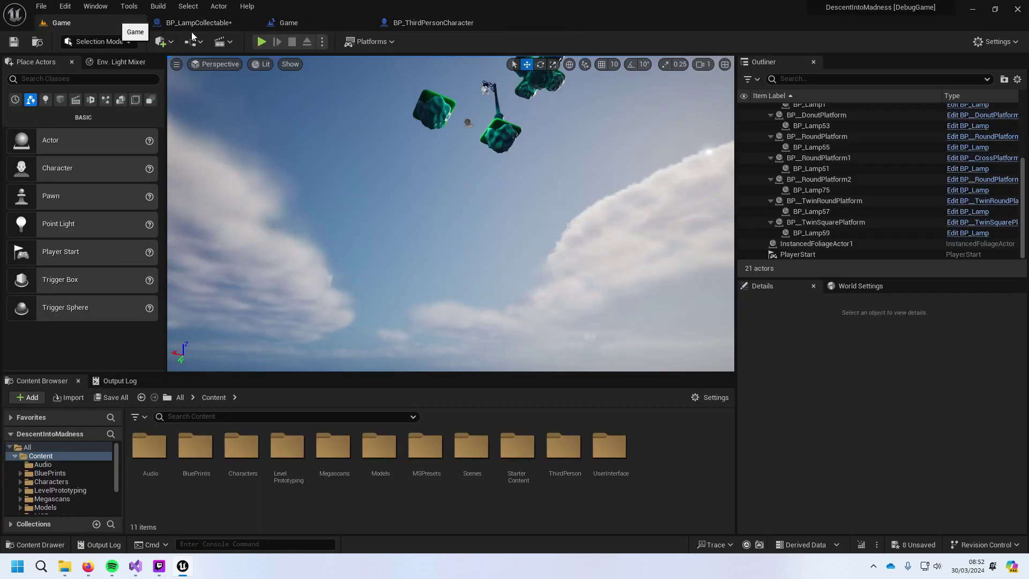
left_click(261, 41)
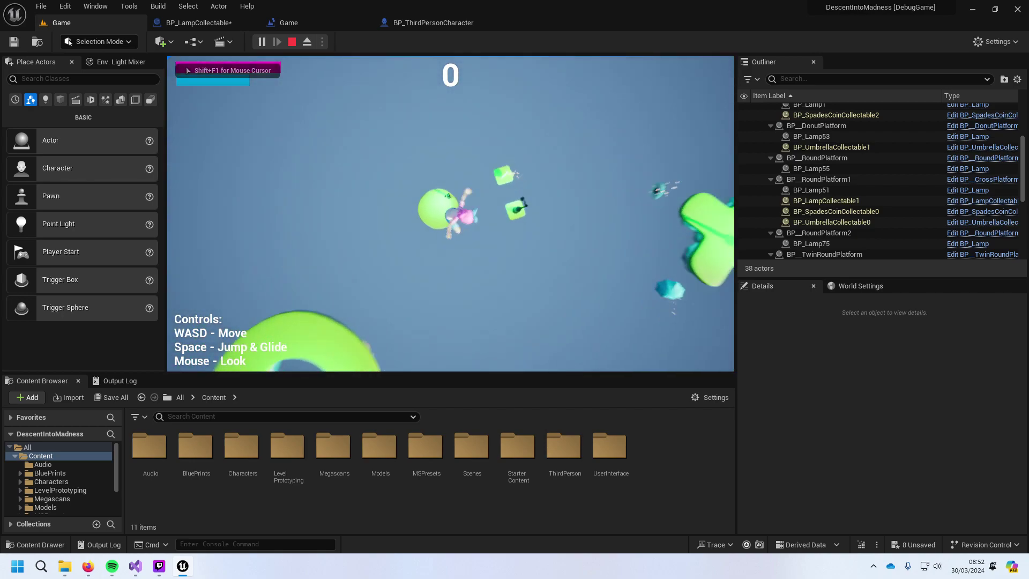
key("space")
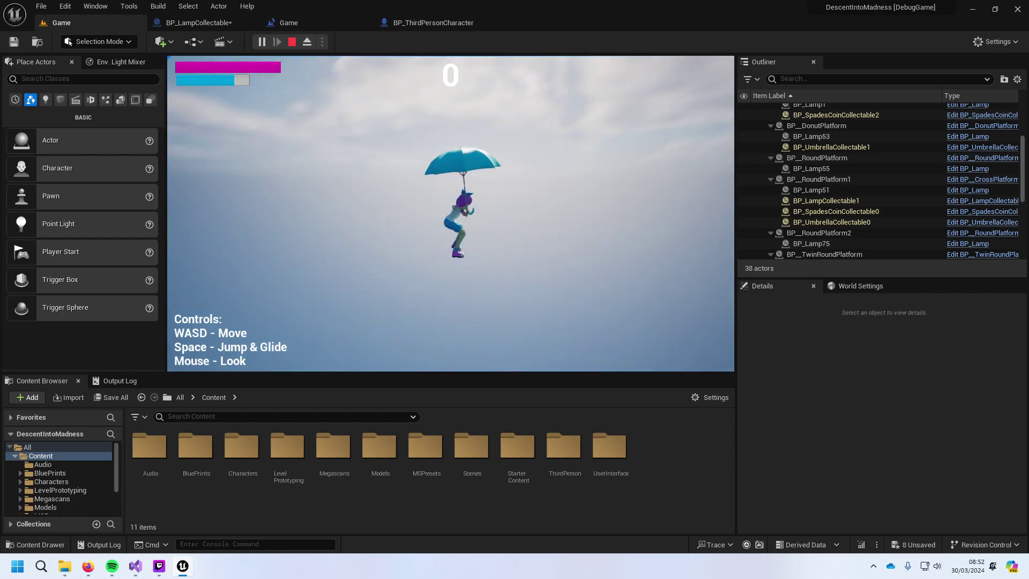
key("Escape")
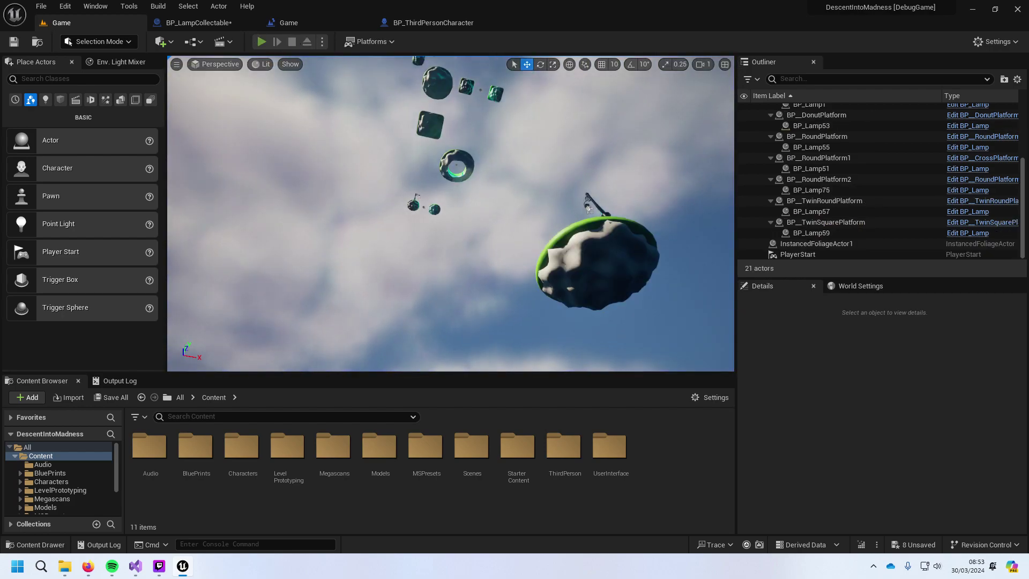
Step: Run the Game level again, drop onto a lower platform to take fall damage, listen to the pitch change, and end the run
left_click(261, 42)
key("space")
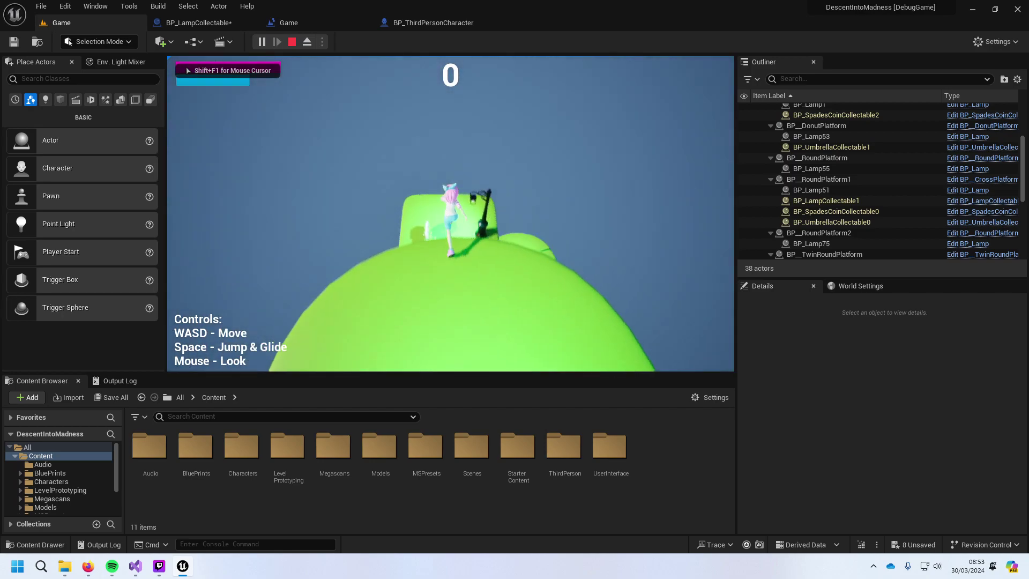
key("w")
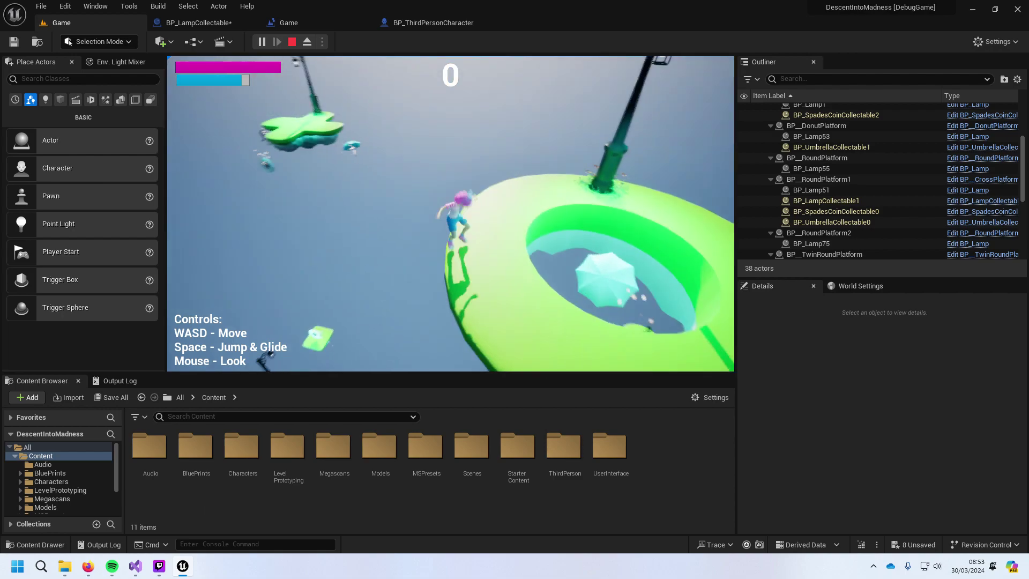
key("space")
key("w")
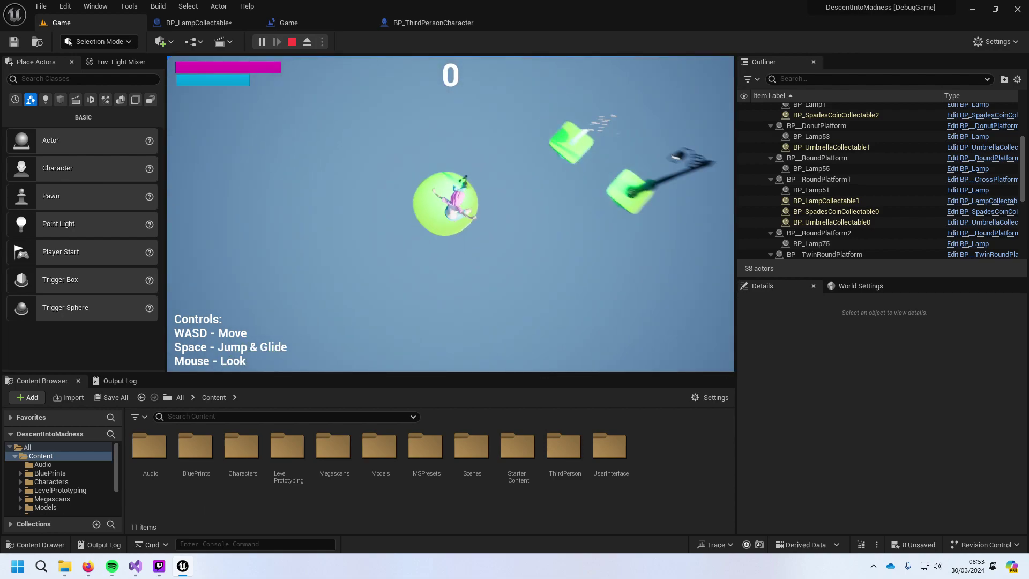
key("w")
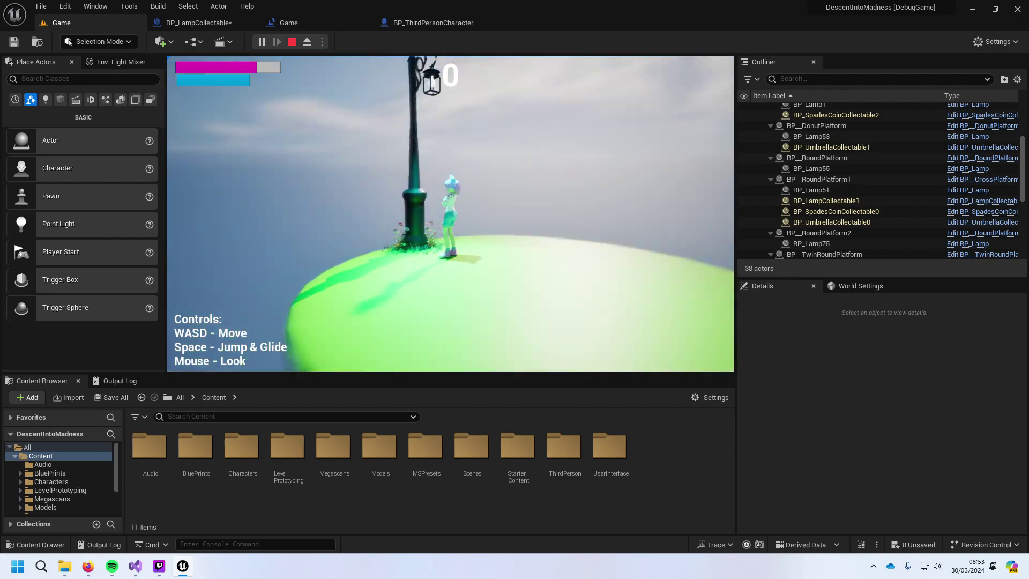
key("w")
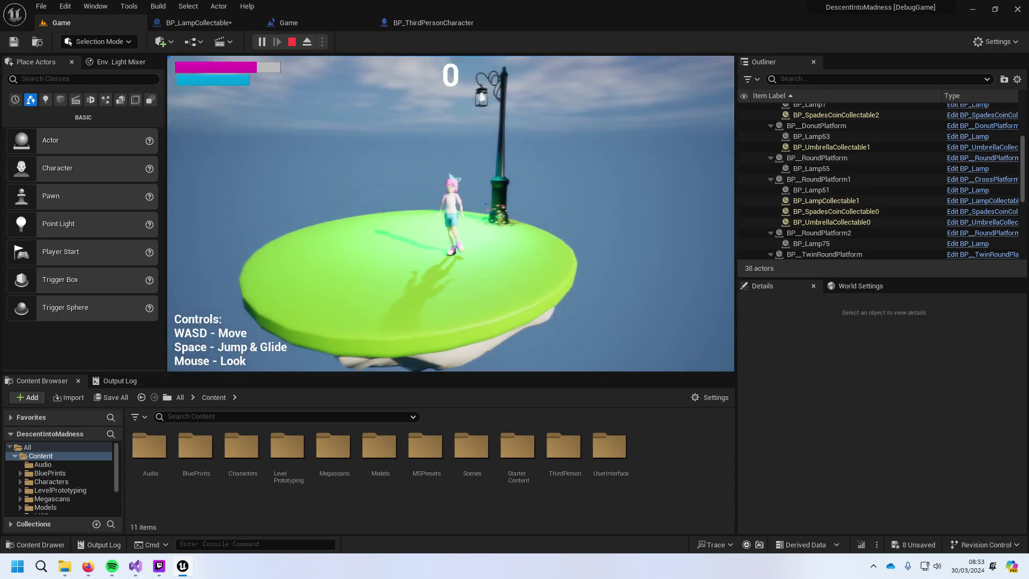
key("w")
key("w")
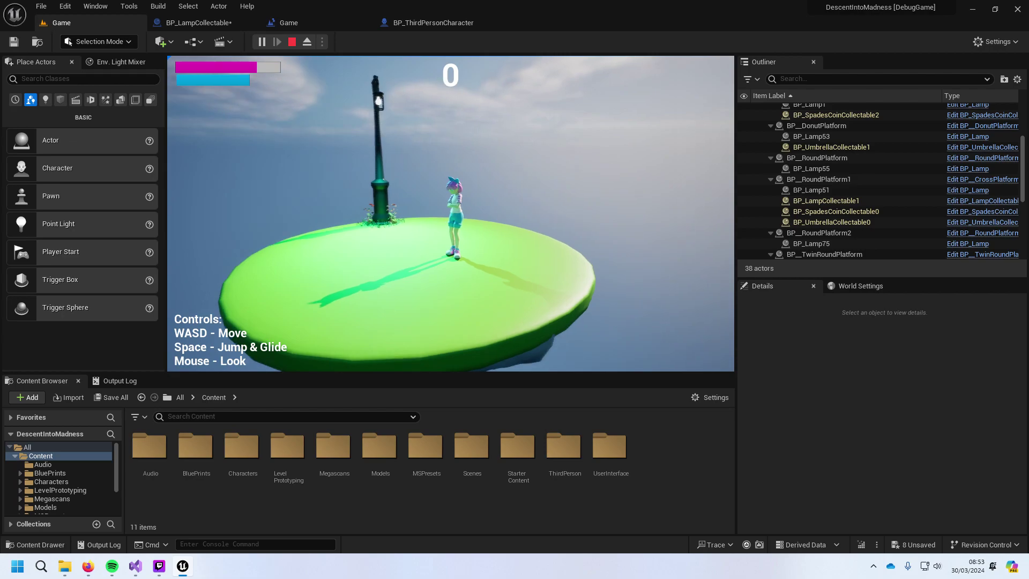
key("w")
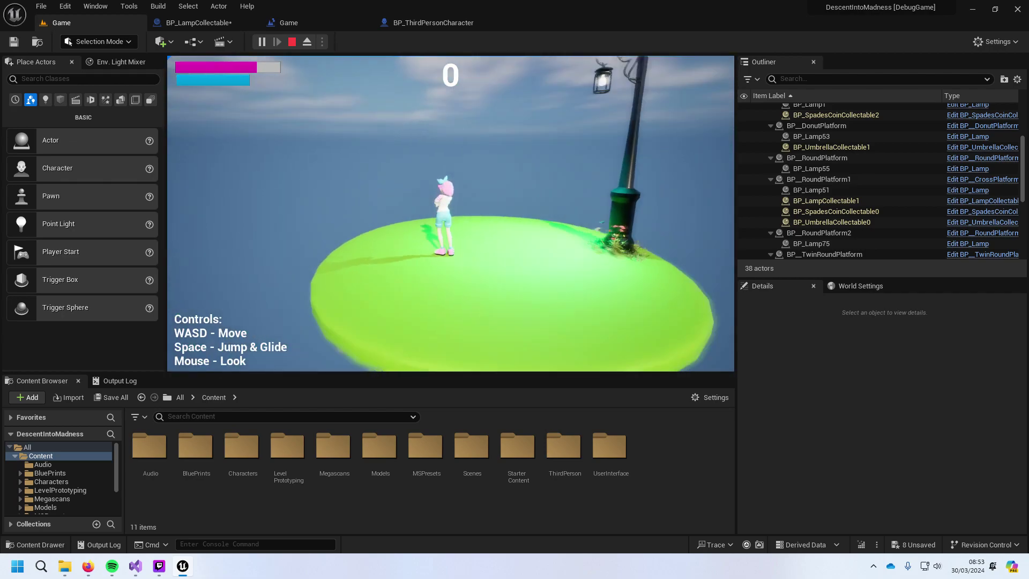
key("space")
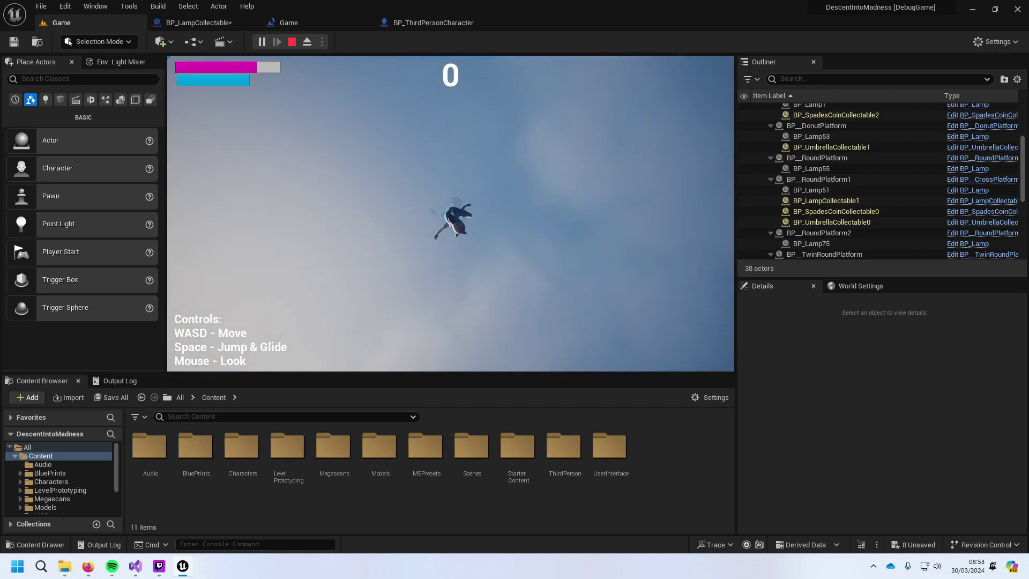
key("Escape")
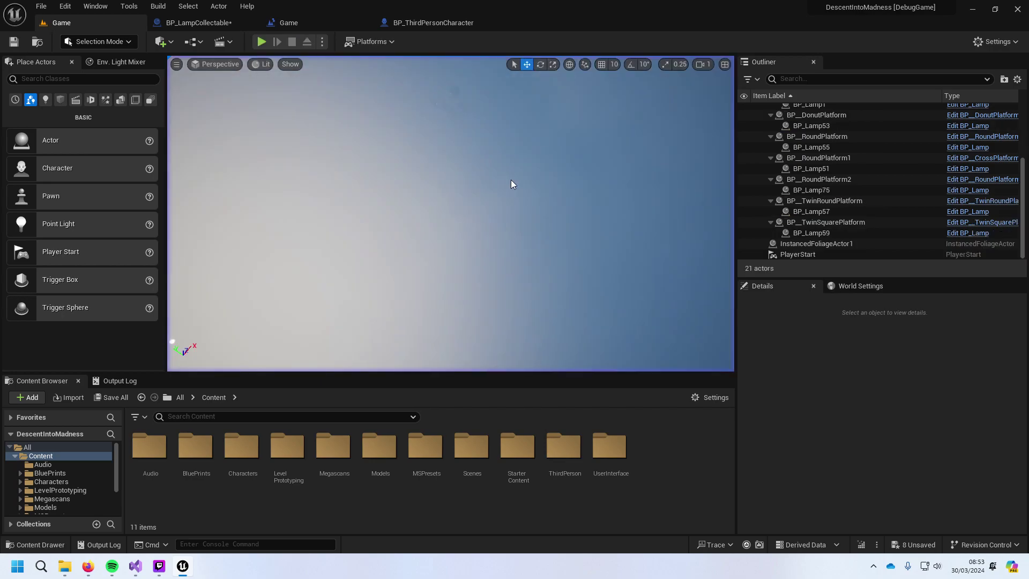
Step: In BP_ThirdPersonCharacter's event graph, set the Divide node's divisor for Calculated Damage to 2.5
left_click(214, 23)
left_click(324, 27)
left_click(433, 23)
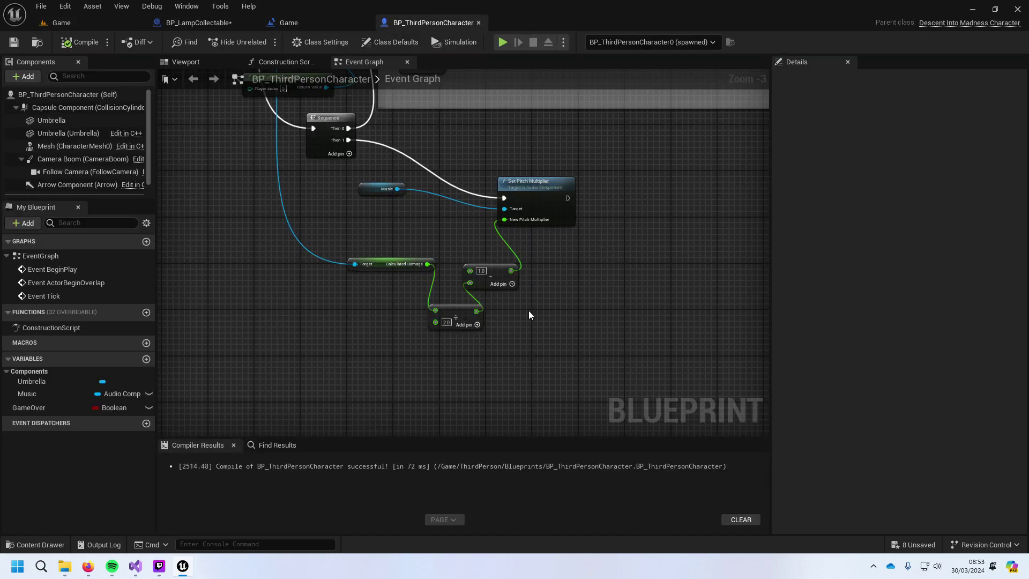
left_click(446, 322)
type("2.5")
key("Return")
Step: Playtest the Game level with falls and umbrella glides to check the music pitch with the 2.5 divisor, and stop the run
left_click(105, 21)
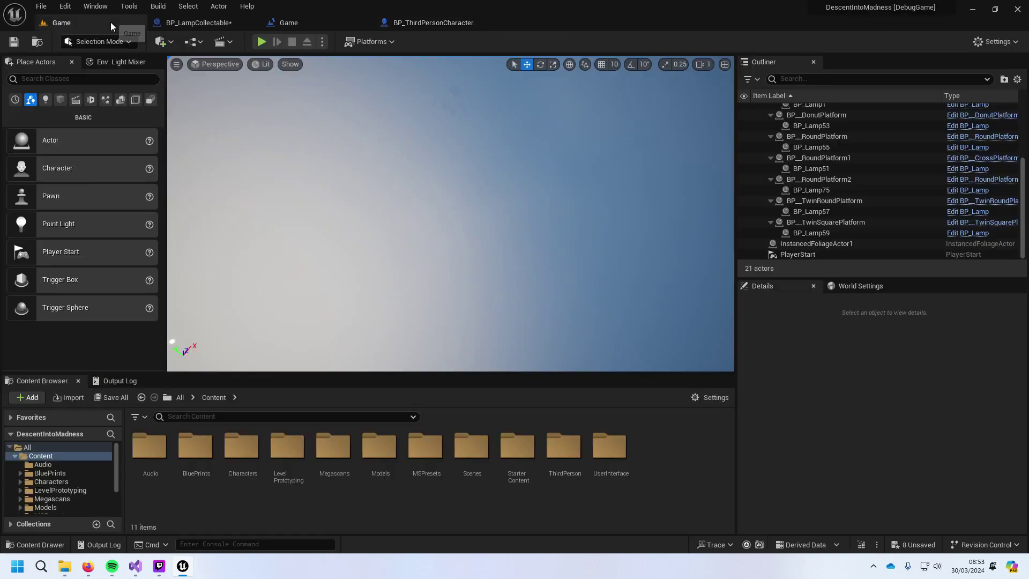
left_click(263, 41)
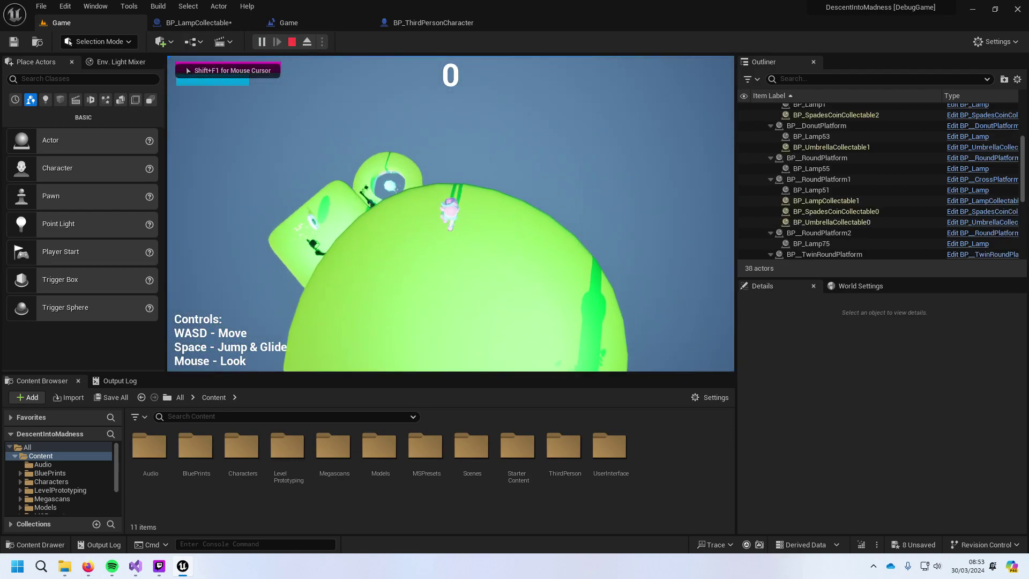
key("space")
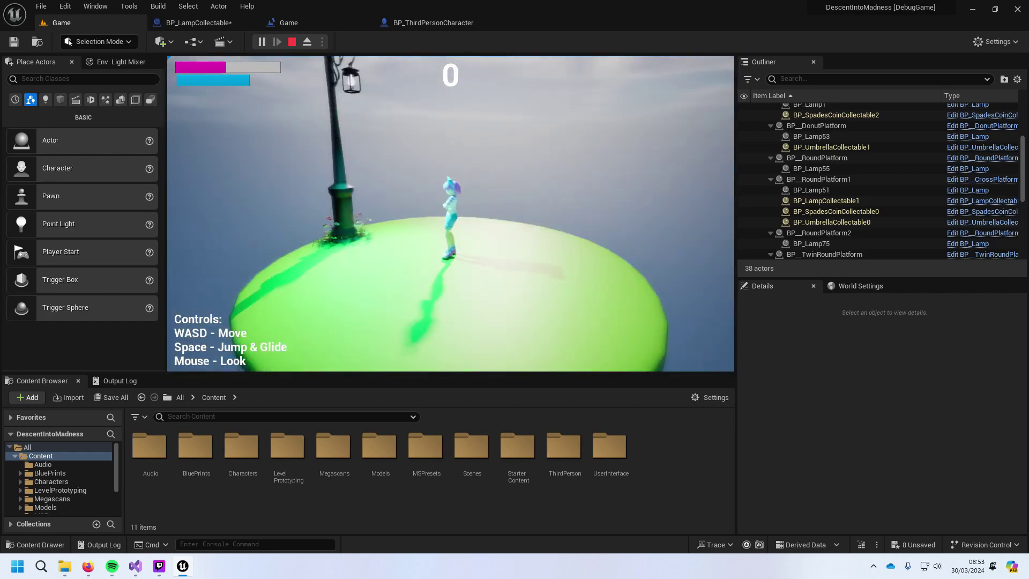
key("space")
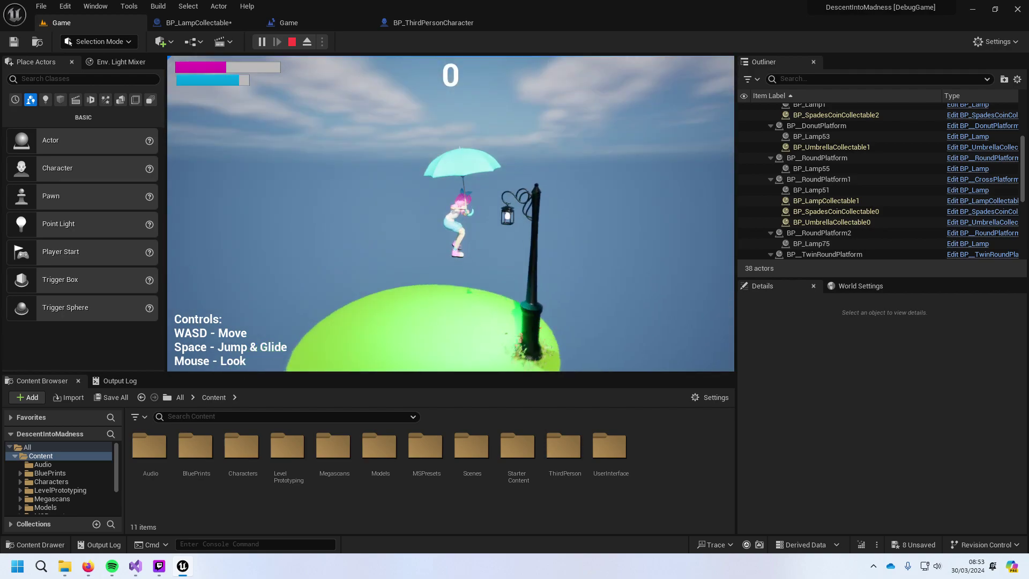
key("w")
key("w")
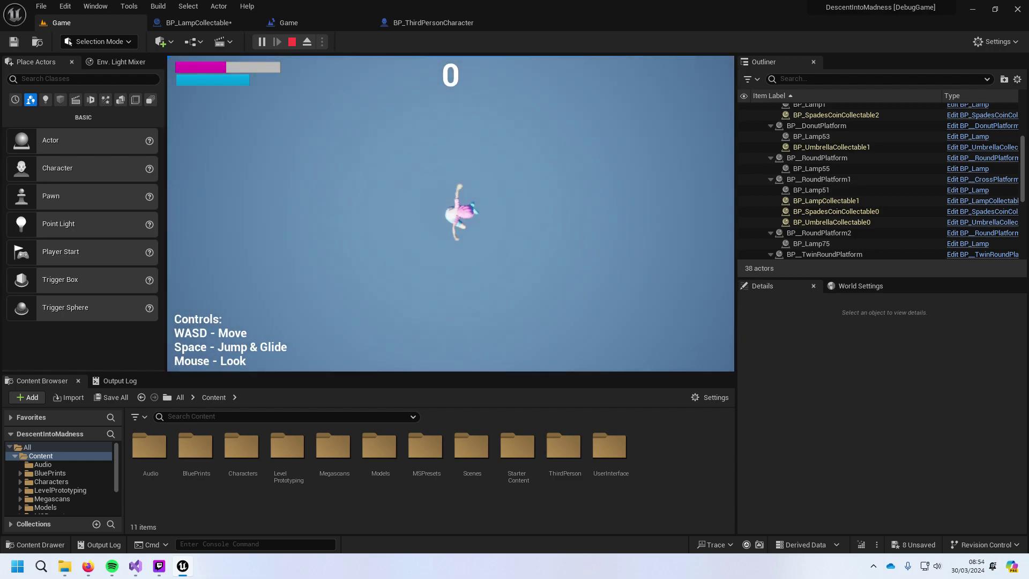
key("Escape")
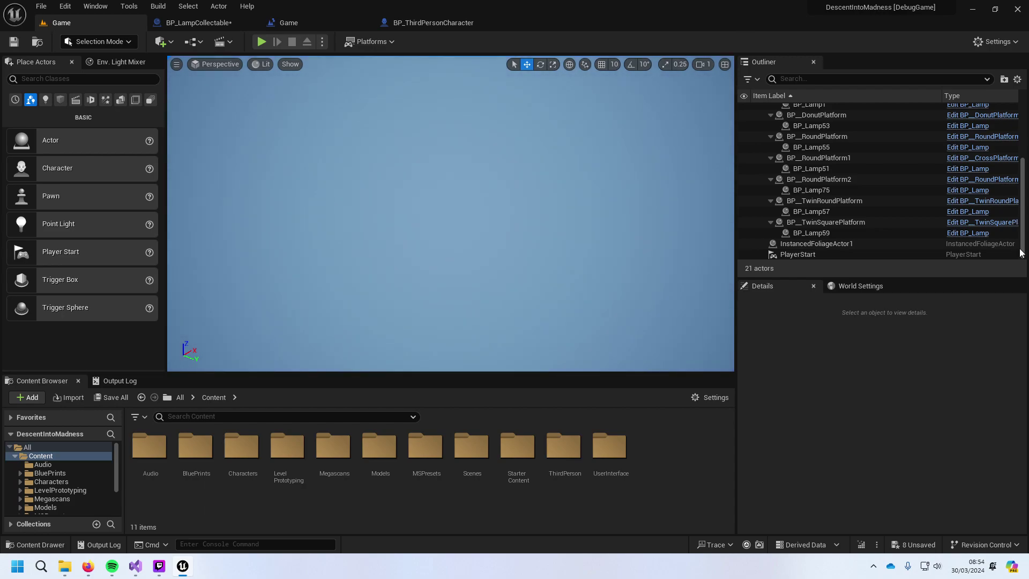
Step: Start one more playtest of the Game level to recheck the in-game audio, and stop the run
key("alt+Tab")
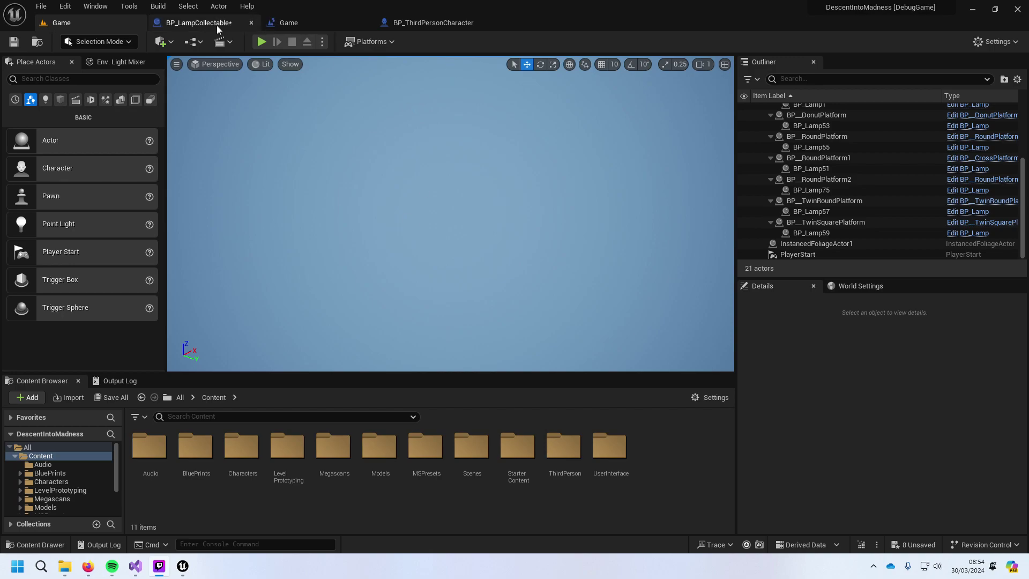
left_click(259, 42)
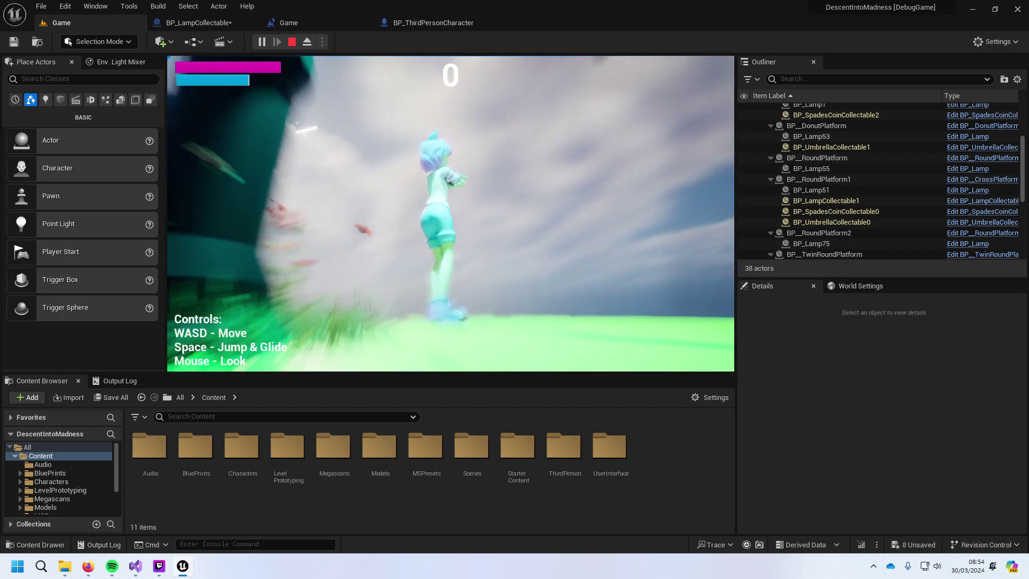
key("Escape")
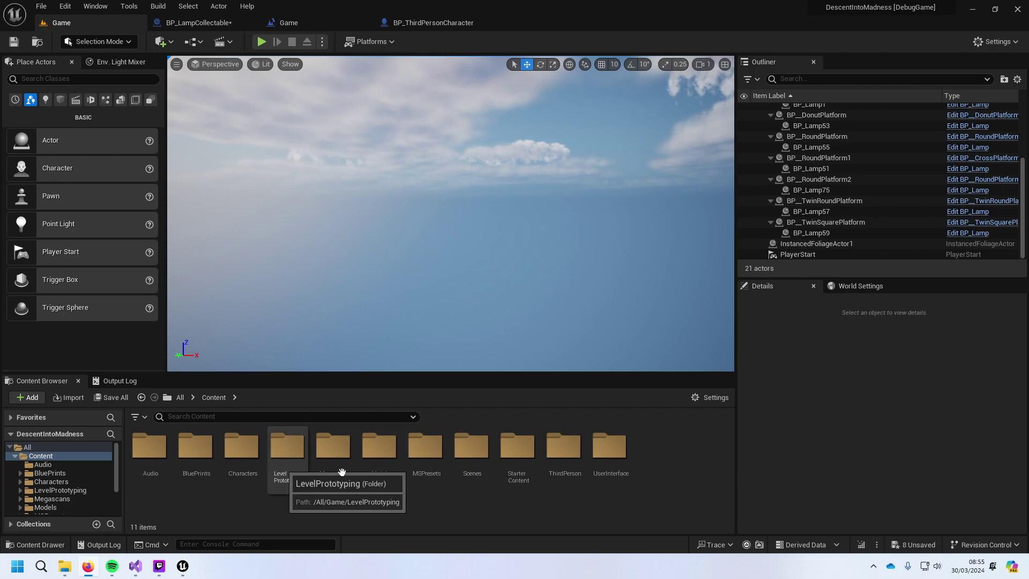
Step: In the Audio folder, preview the 521883__opticaillusions shimmering-object sound wave, enable Looping on it, and review its remaining settings
left_click(155, 446)
double_click(157, 447)
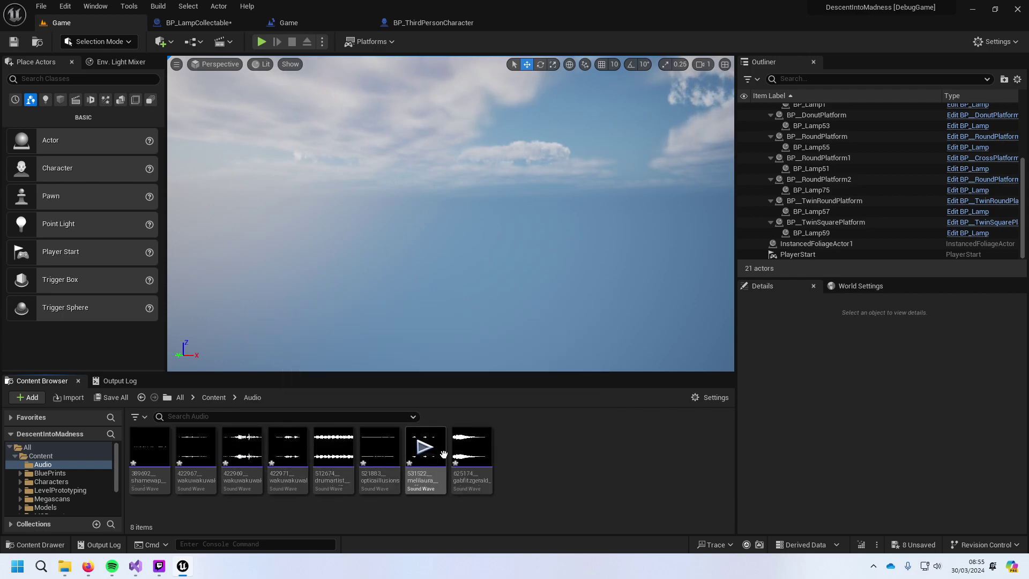
left_click(377, 451)
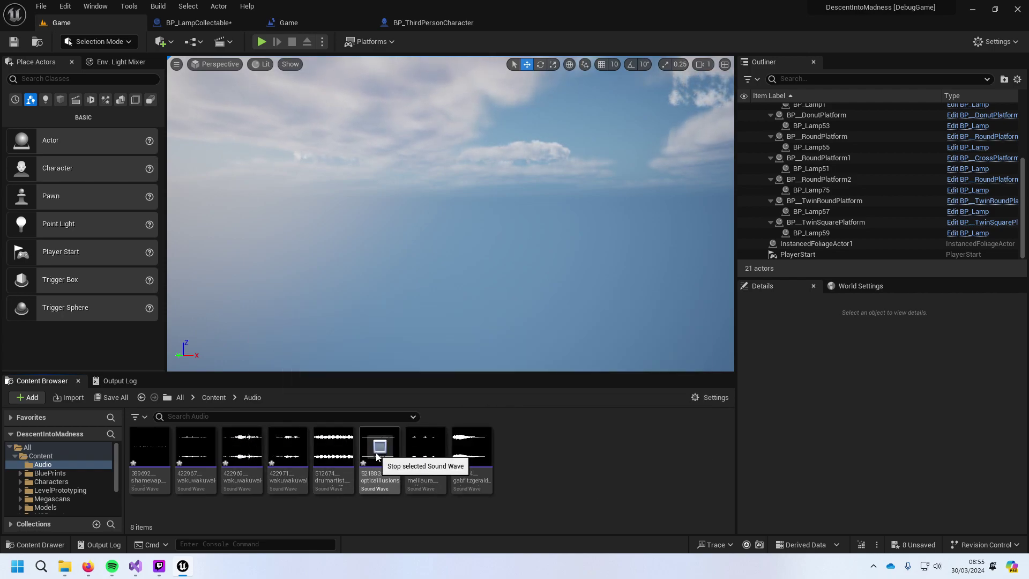
double_click(380, 450)
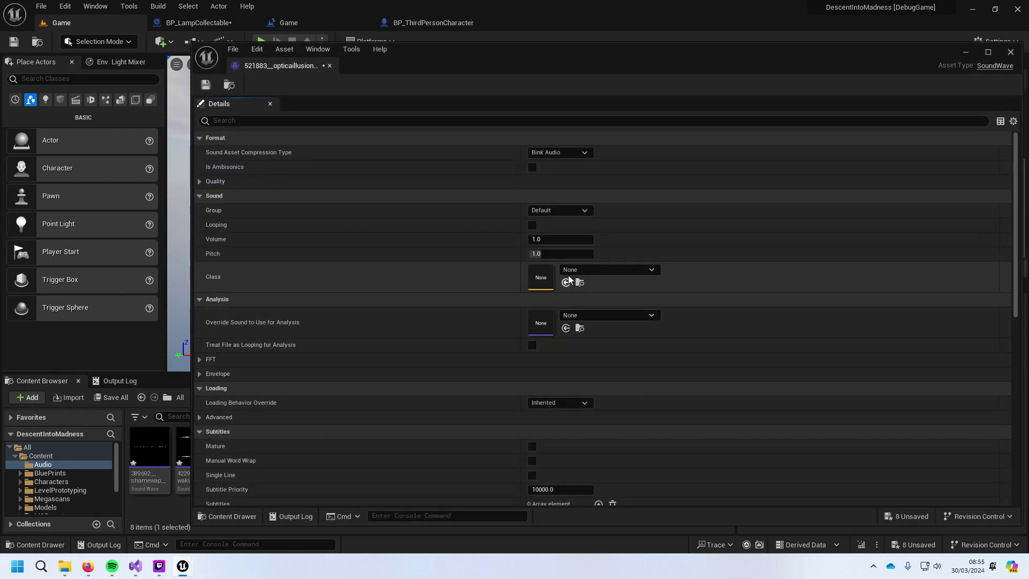
left_click(533, 225)
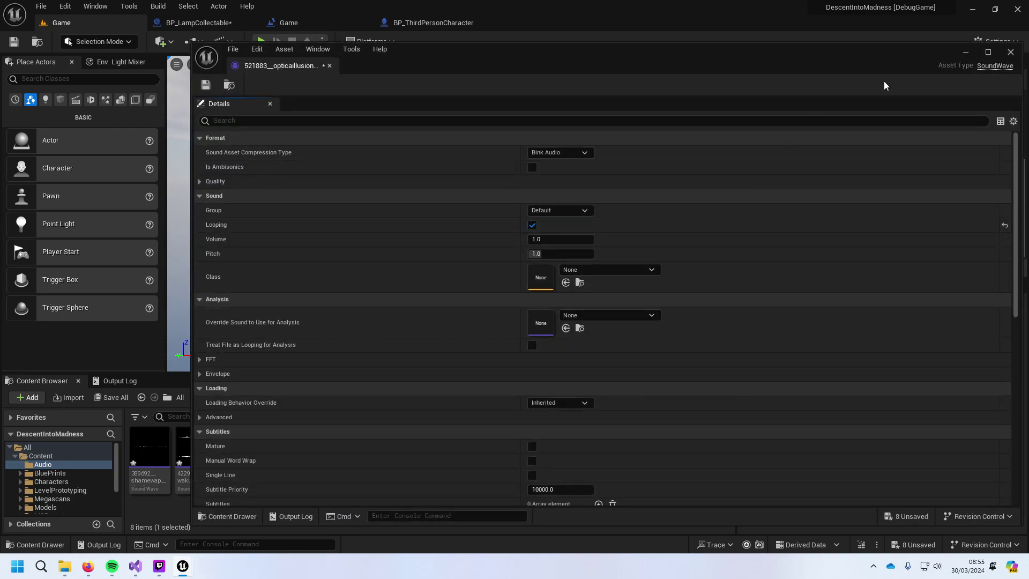
left_click(1011, 51)
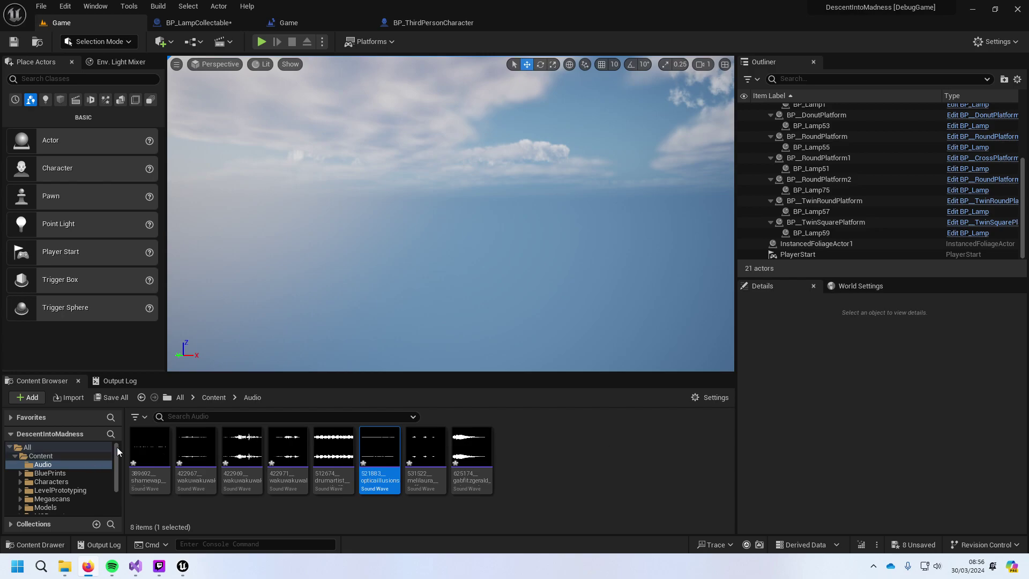
double_click(378, 477)
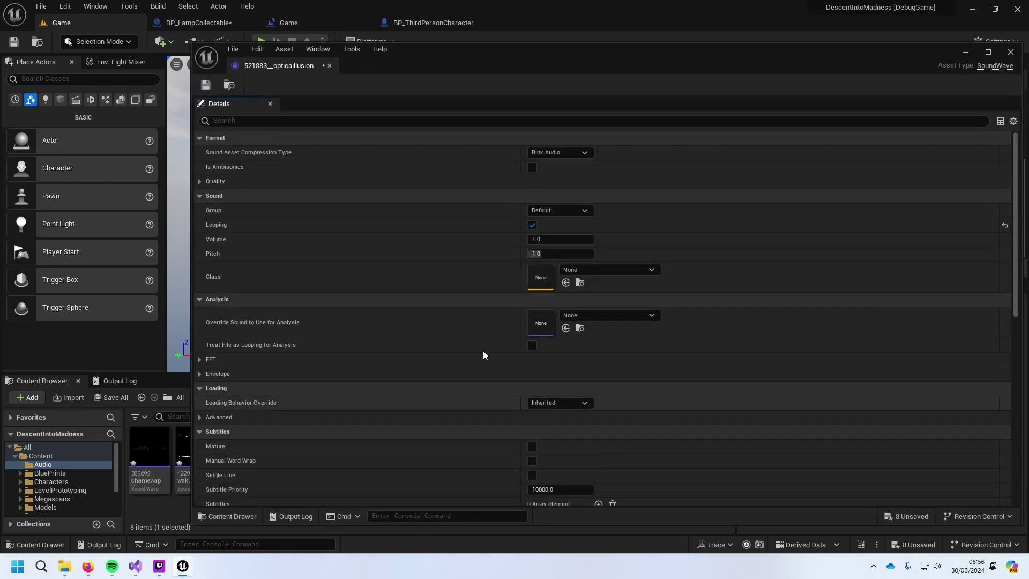
scroll(581, 357, "down", 5)
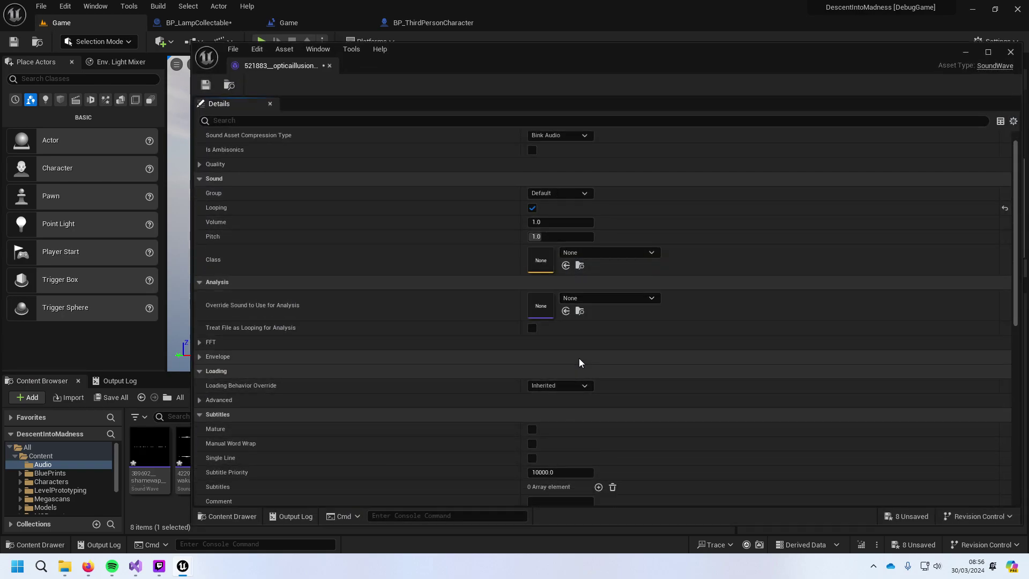
scroll(588, 362, "down", 6)
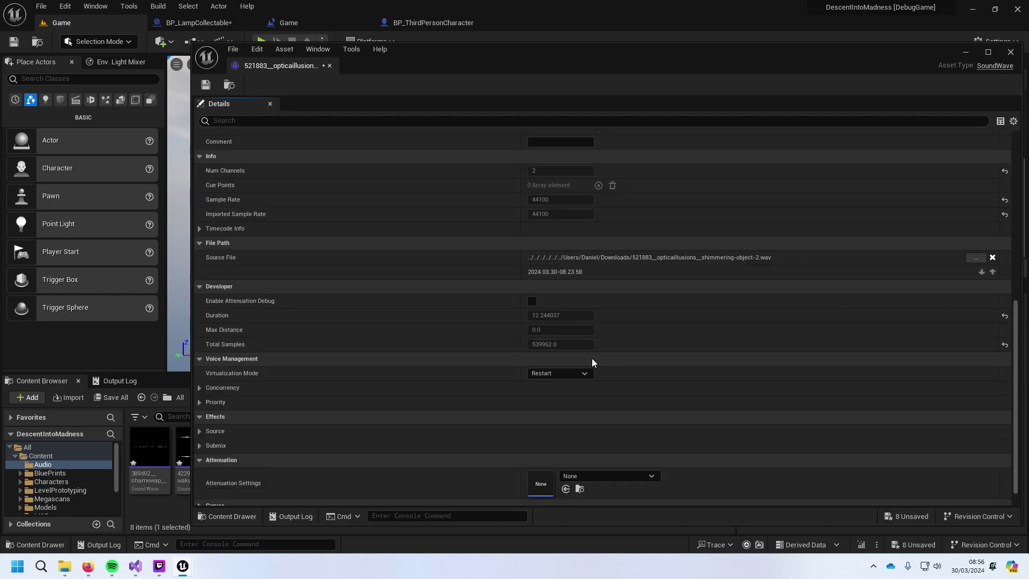
scroll(597, 360, "up", 11)
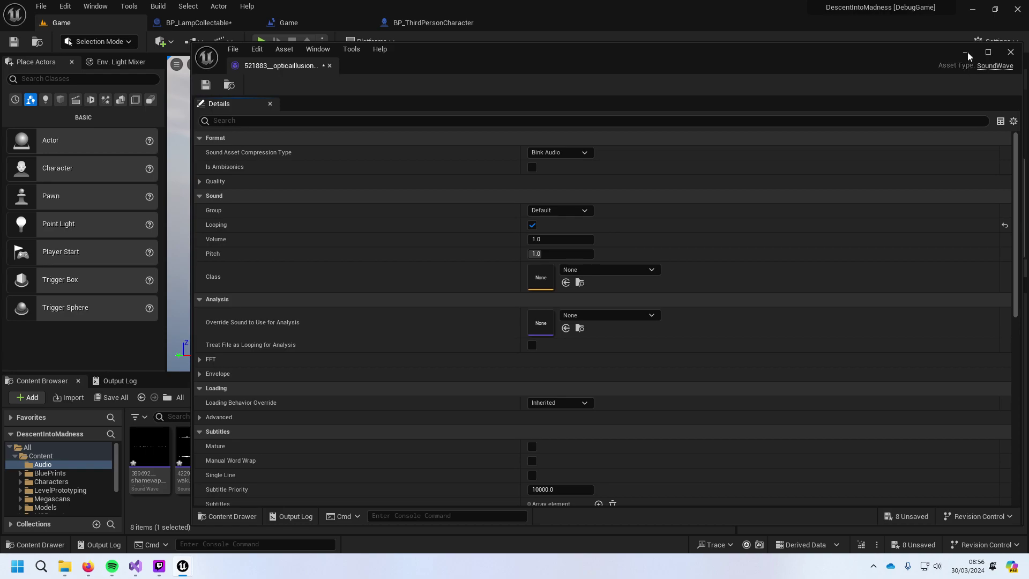
left_click(1009, 52)
Step: Add the 521883__opticaillusions shimmering-object sound wave to BP_LampCollectable as an audio component under the Collision Box
left_click(204, 22)
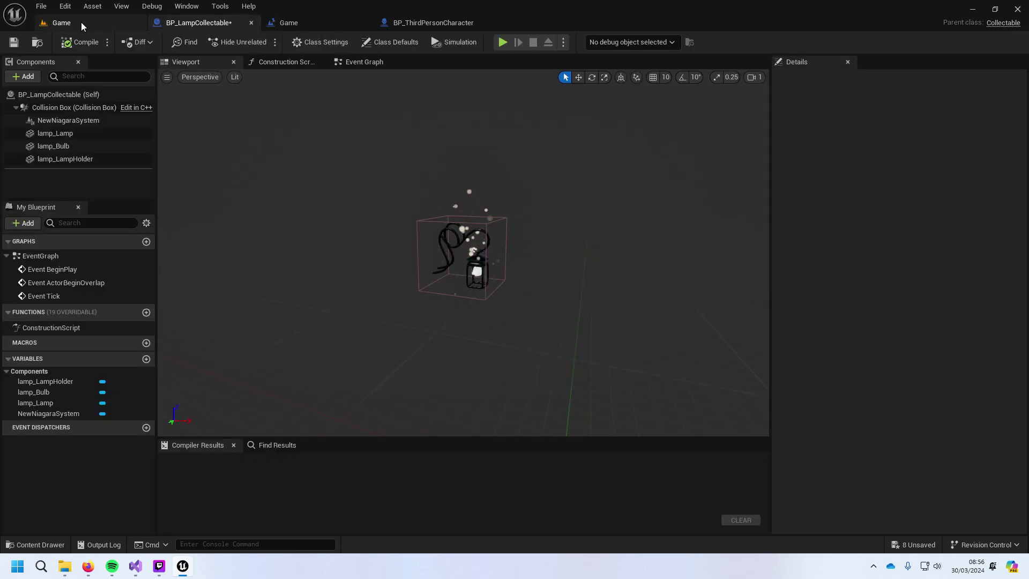
left_click(83, 21)
mouse_move(376, 447)
left_click_drag(391, 477, 482, 244)
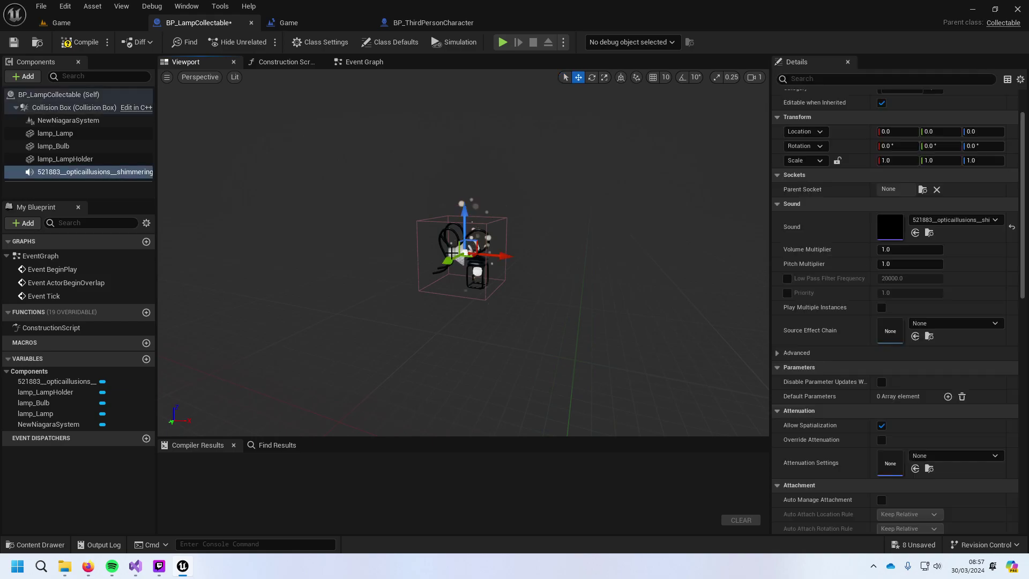
scroll(984, 336, "up", 3)
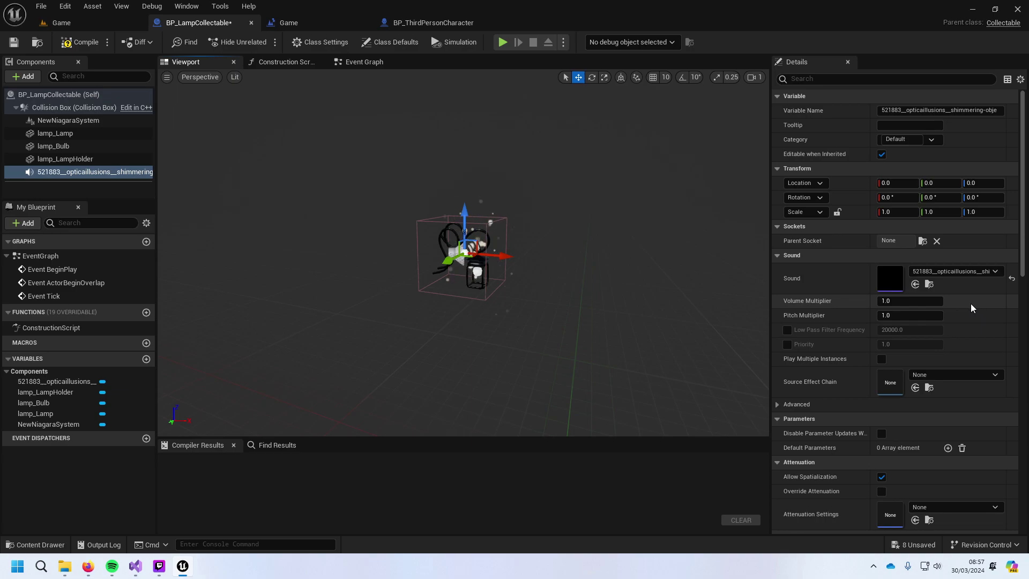
Step: Look through the shimmering sound component's settings in BP_LampCollectable and enable Override Attenuation on it
scroll(964, 313, "down", 10)
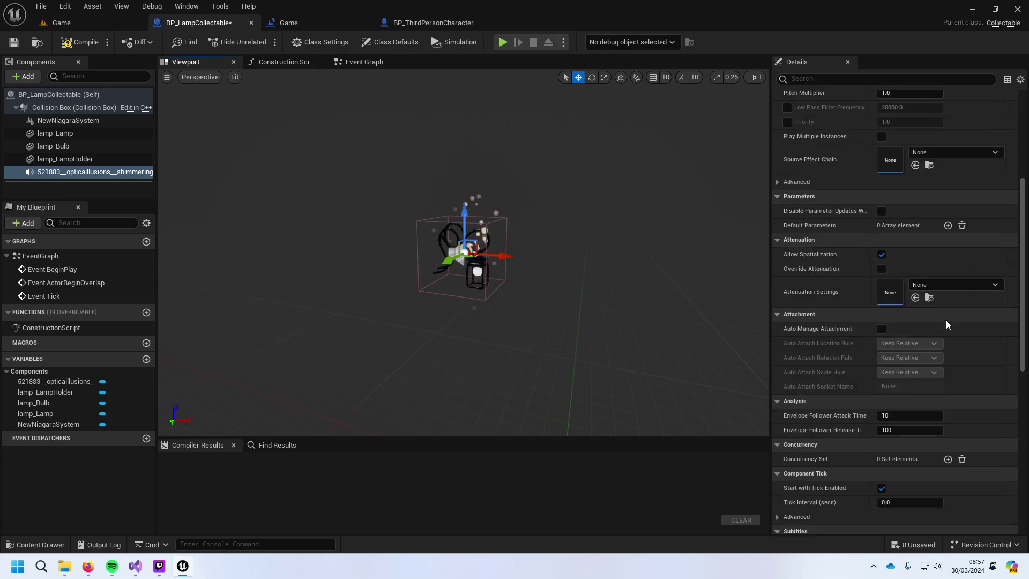
scroll(945, 329, "down", 15)
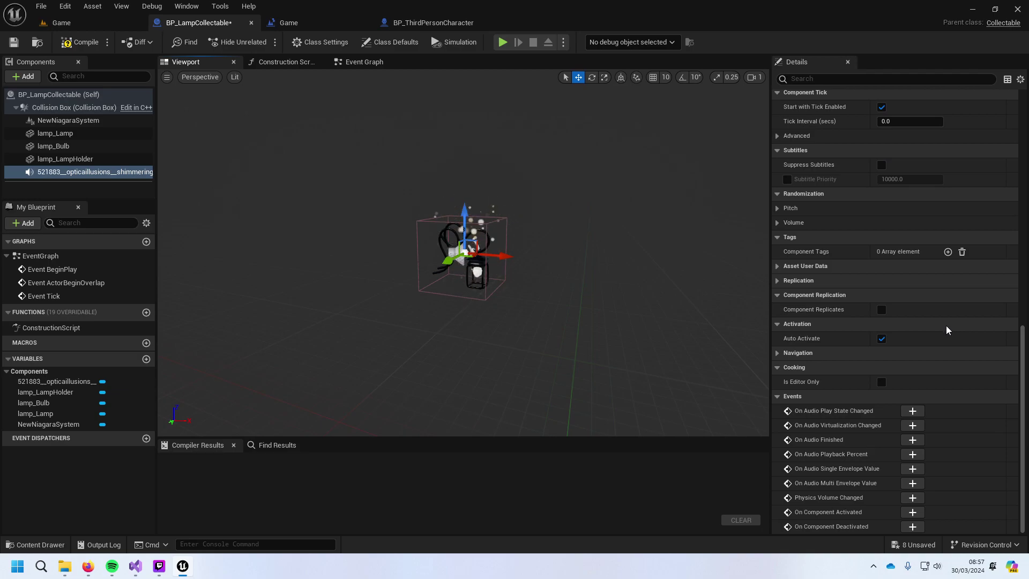
scroll(946, 326, "up", 14)
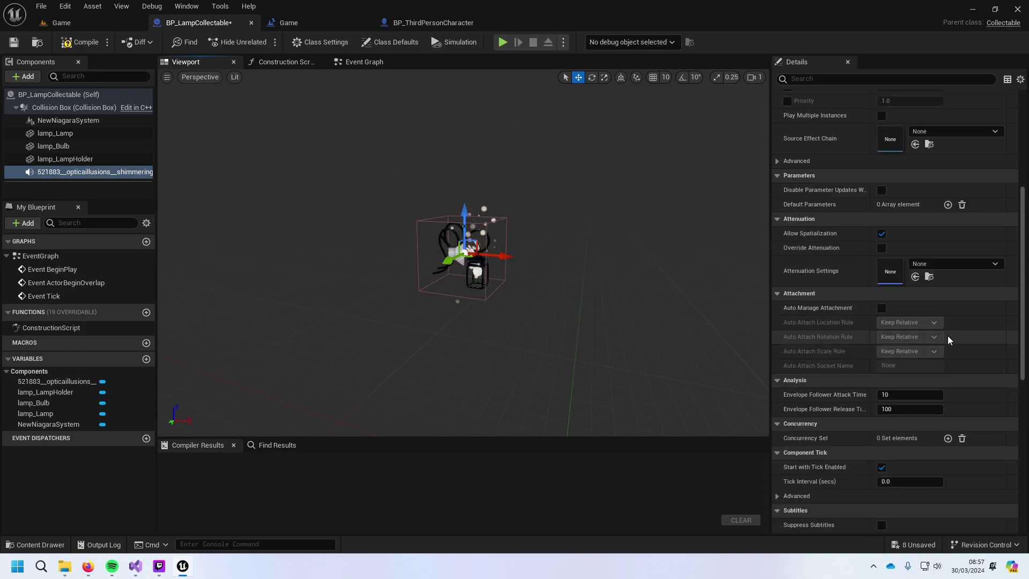
left_click(944, 264)
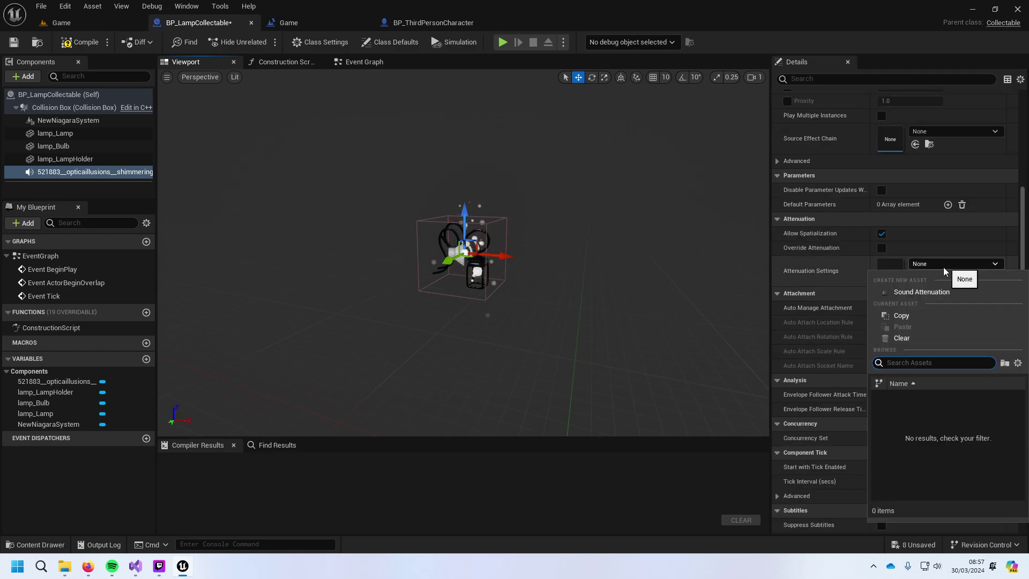
left_click(879, 267)
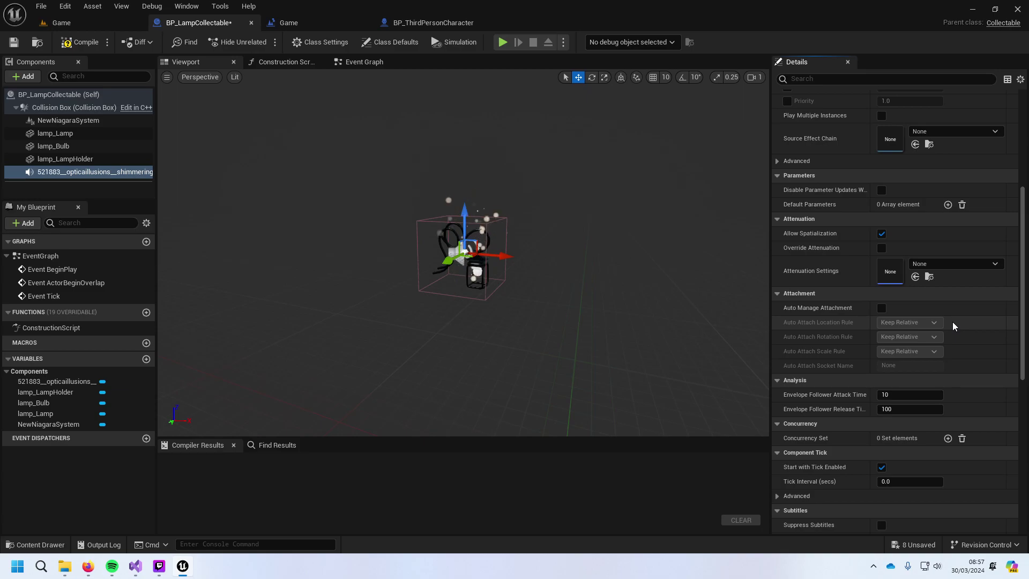
left_click(881, 248)
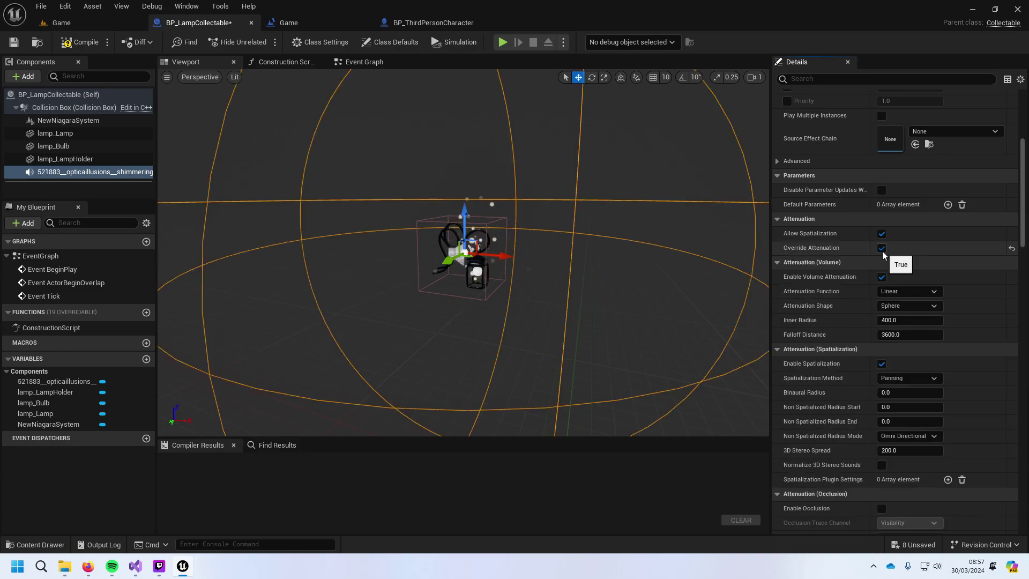
left_click(882, 249)
left_click(881, 249)
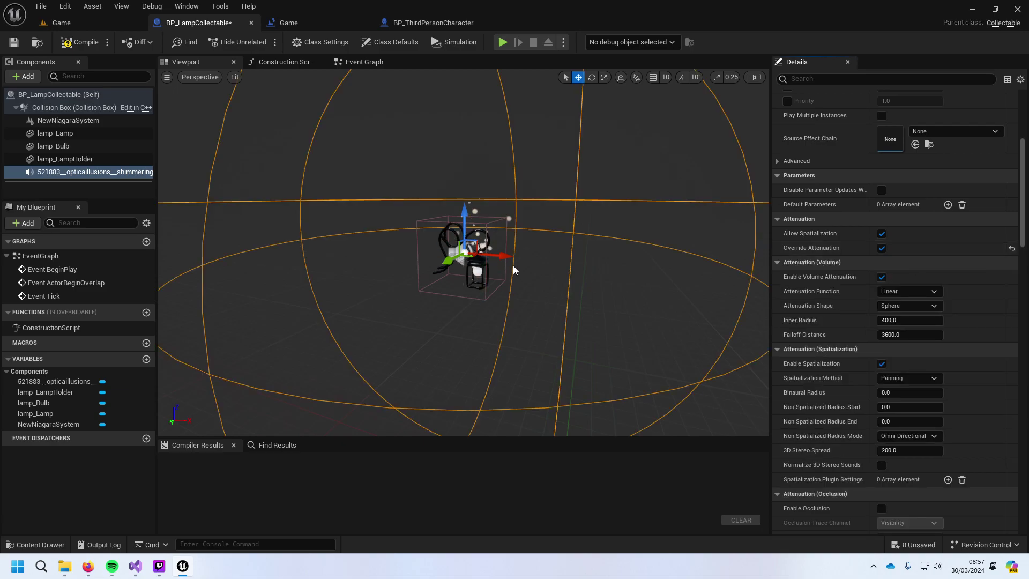
Step: Set the shimmering sound's attenuation Inner Radius to 100 and its Falloff Distance to 400
scroll(514, 267, "down", 5)
scroll(555, 277, "down", 3)
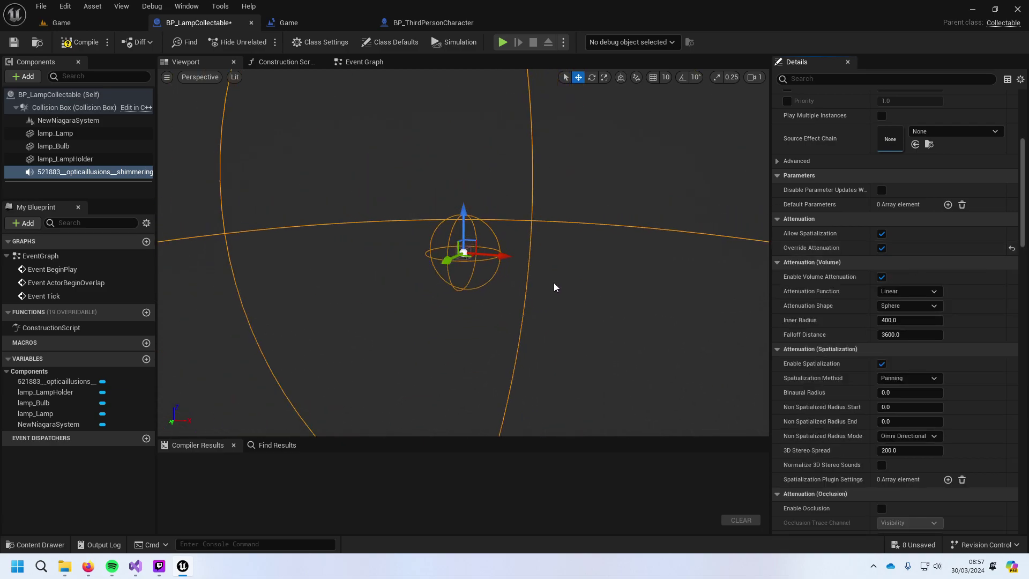
left_click(910, 320)
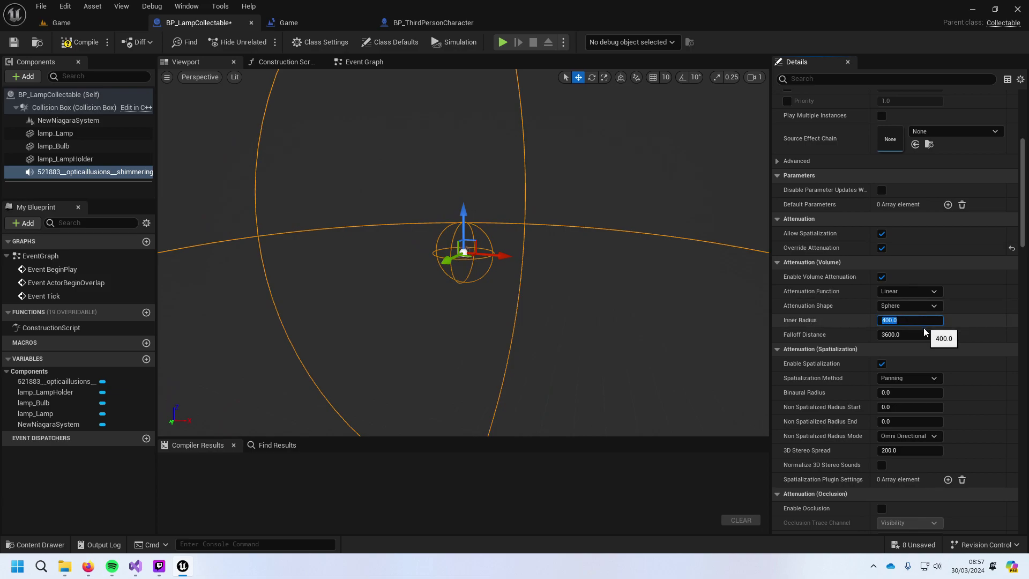
key("Return")
left_click(923, 335)
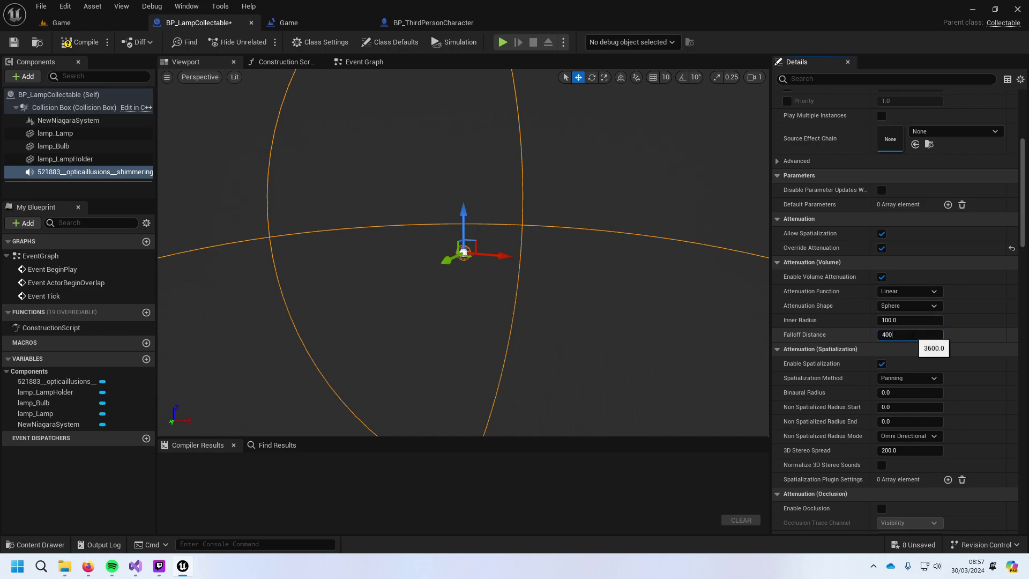
type("400")
key("Return")
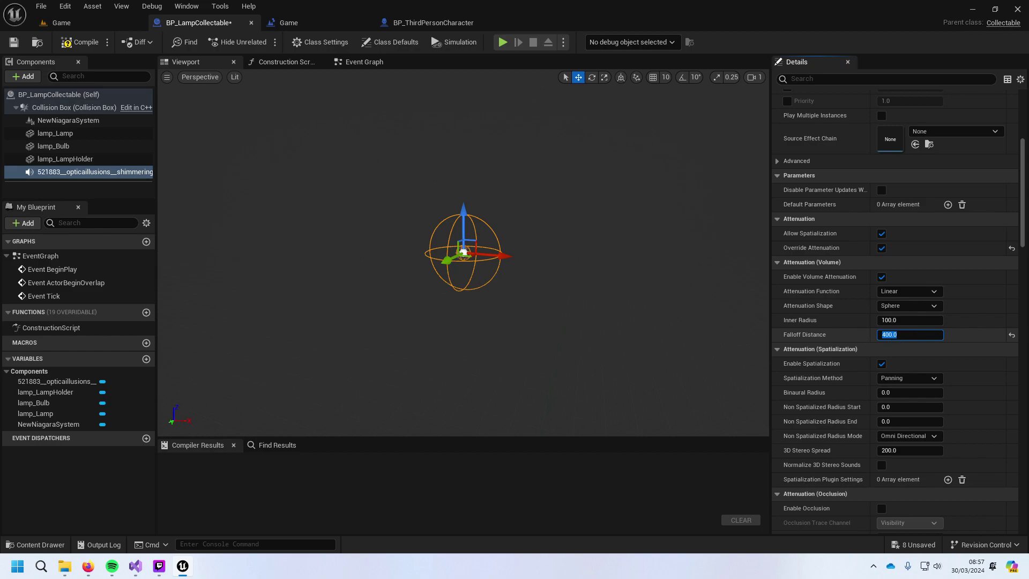
Step: Set the shimmering sound's Falloff Distance to 500 and Inner Radius to 150, raise the radius to 200, and save BP_LampCollectable
type("500")
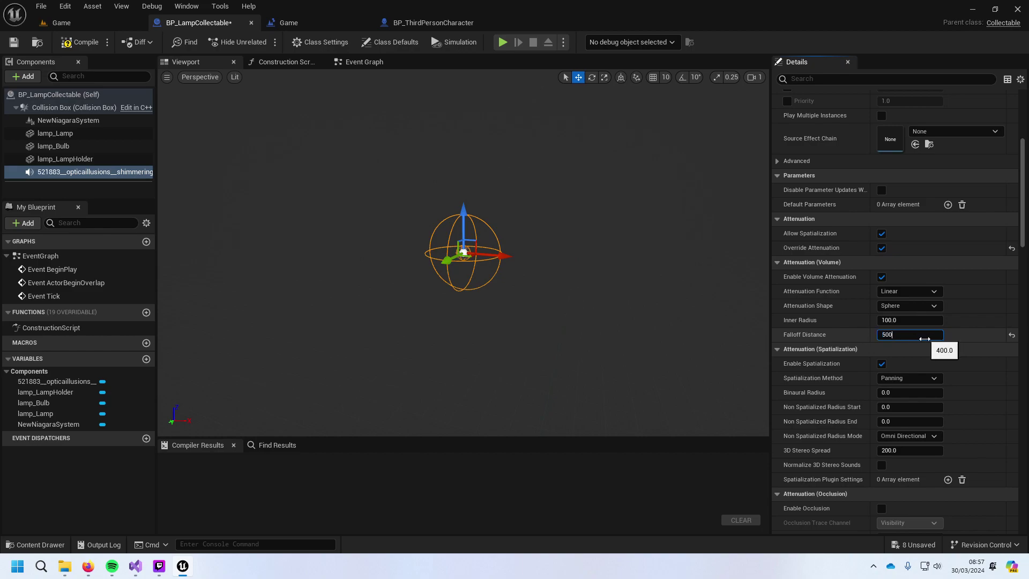
key("Return")
left_click(889, 319)
type("150")
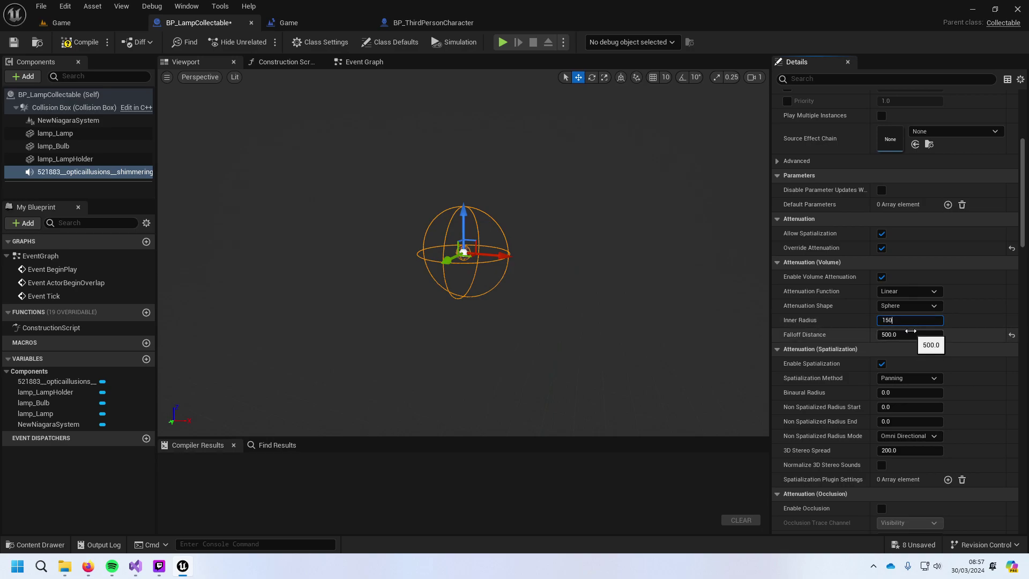
key("Return")
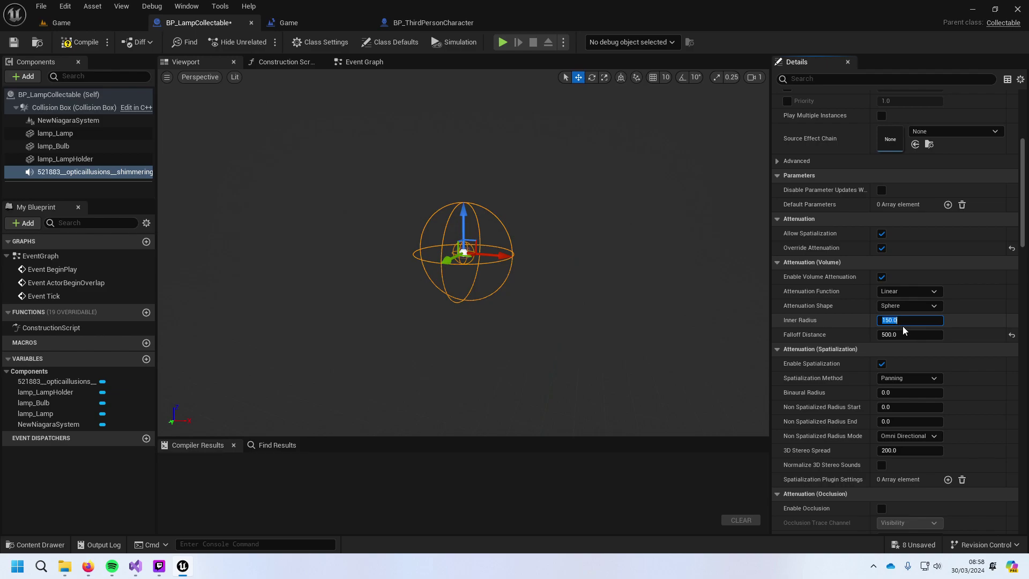
key("Return")
left_click(559, 285)
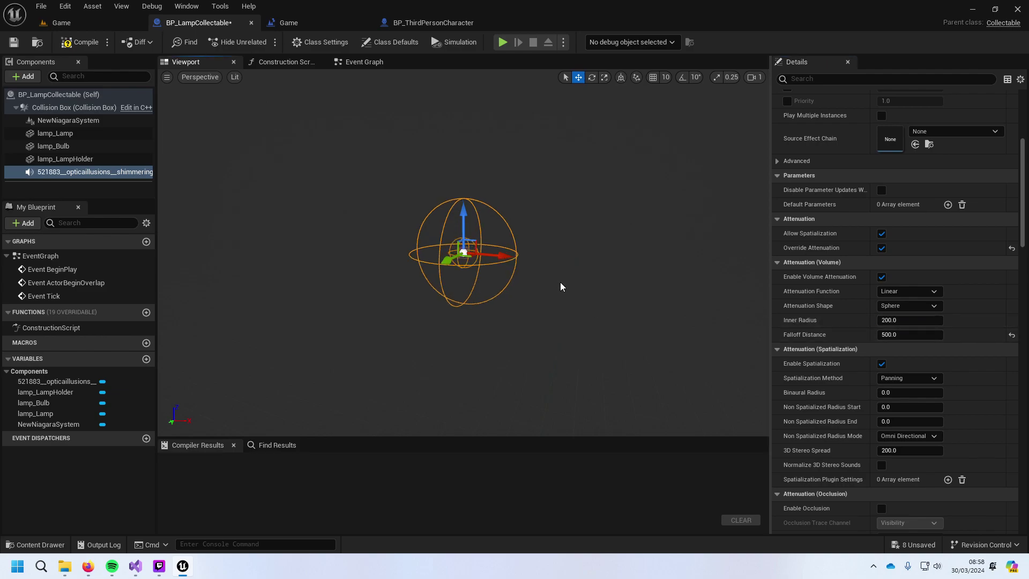
key("ctrl+s")
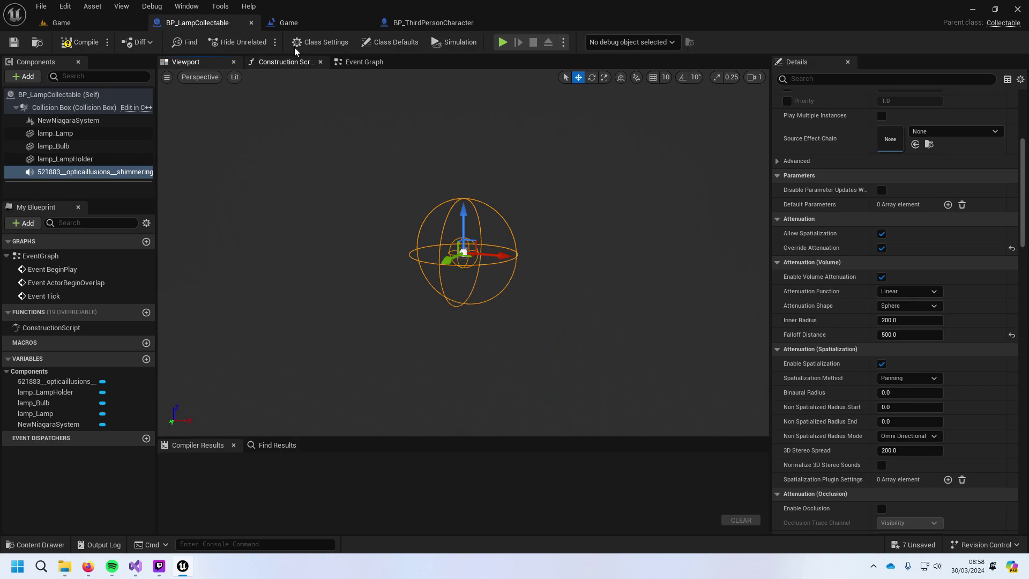
Step: Playtest the Game level with jumps and glides to listen for the lamp collectable's shimmer, and stop the run
left_click(116, 22)
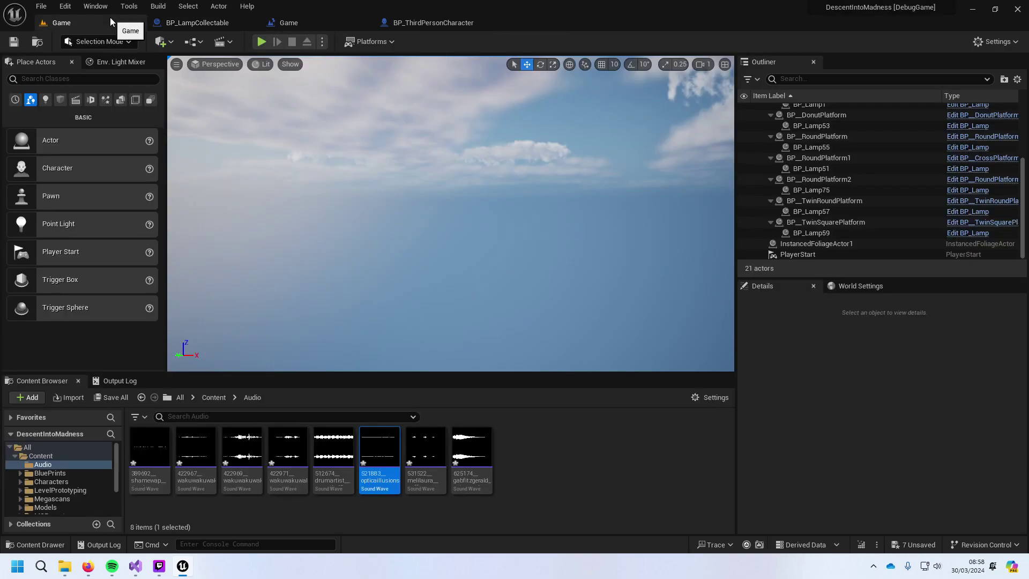
left_click(262, 42)
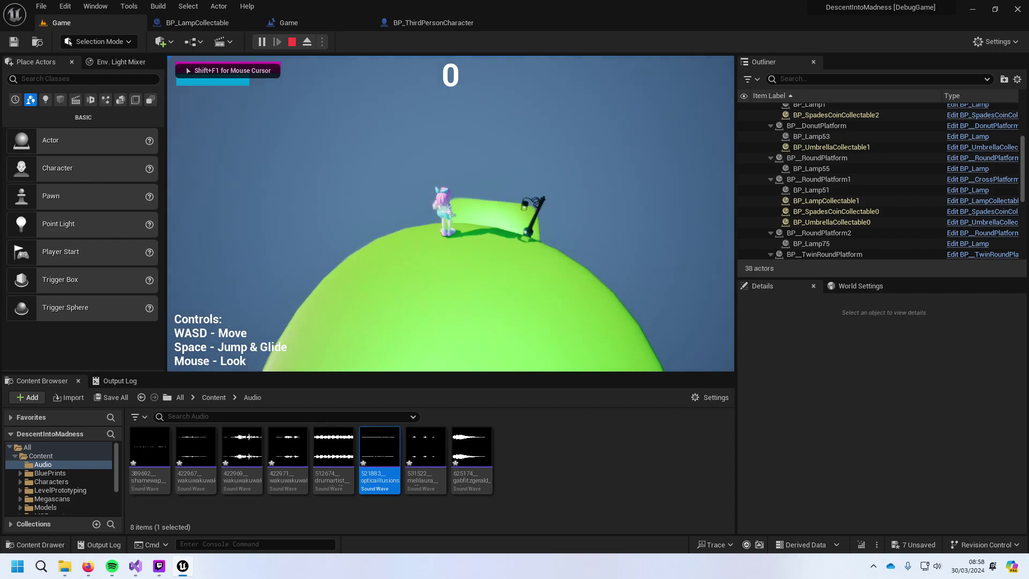
key("w")
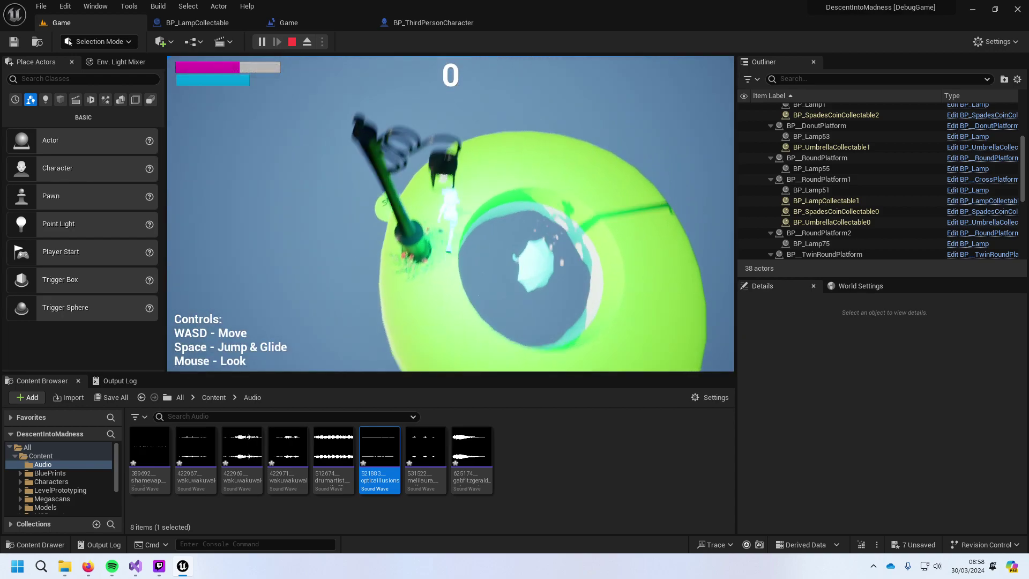
key("space")
key("space")
key("shift+F1")
Step: Set the shimmering sound's Falloff Distance to 1000 and Inner Radius to 300 in BP_LampCollectable, and save the blueprint
left_click(198, 23)
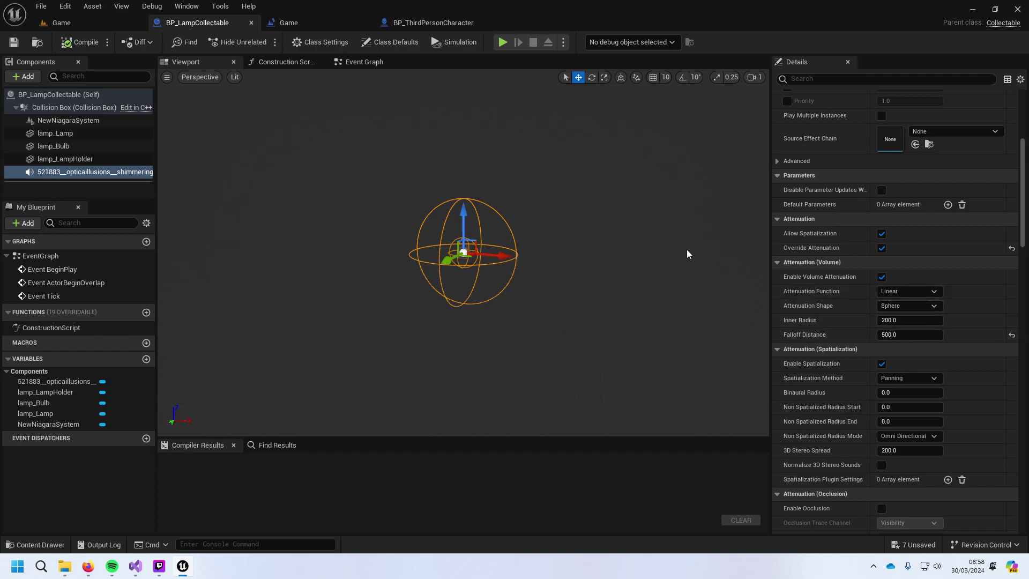
left_click(102, 24)
left_click(179, 24)
left_click(897, 334)
type("1000")
key("Return")
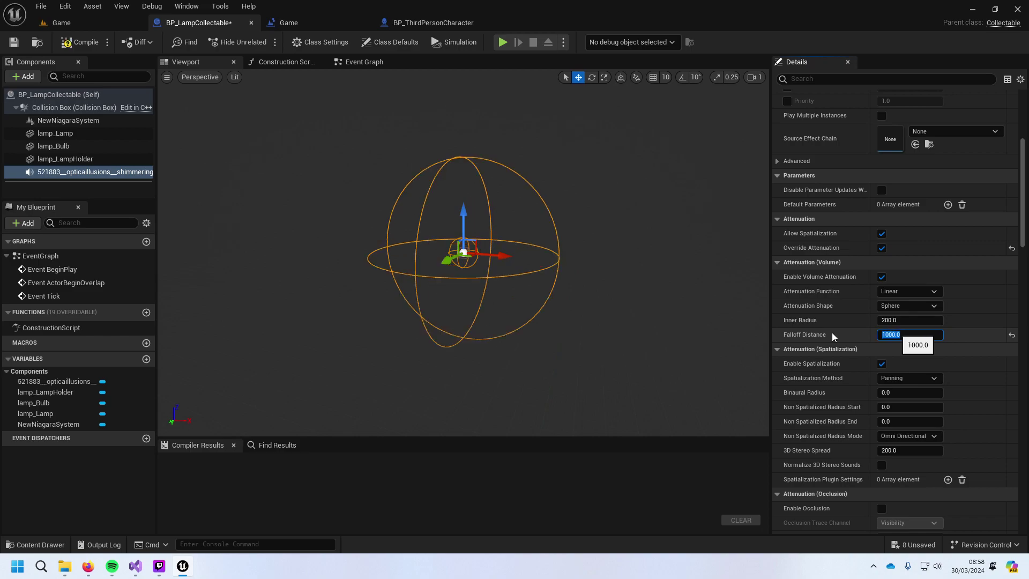
left_click(903, 320)
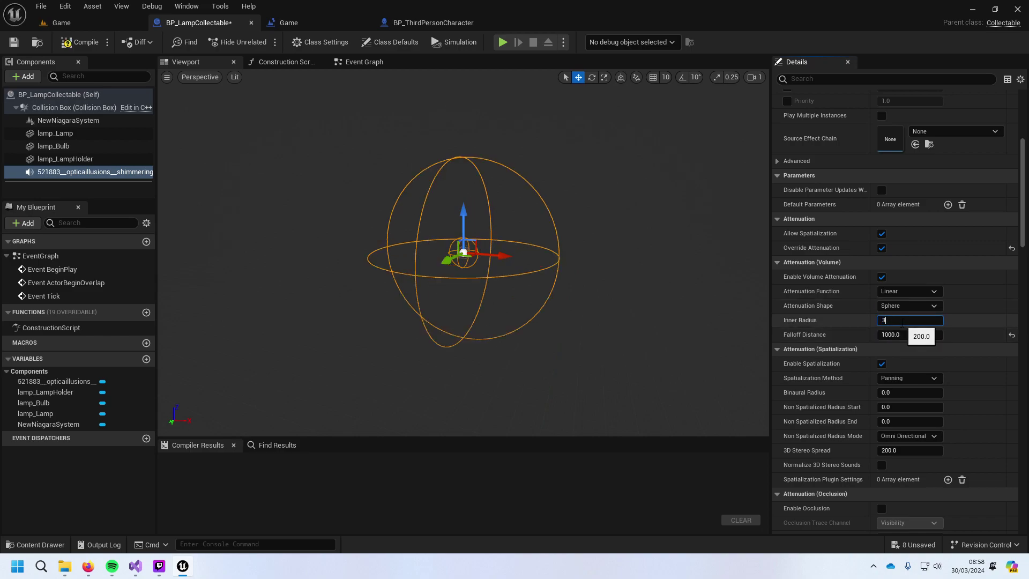
key("Return")
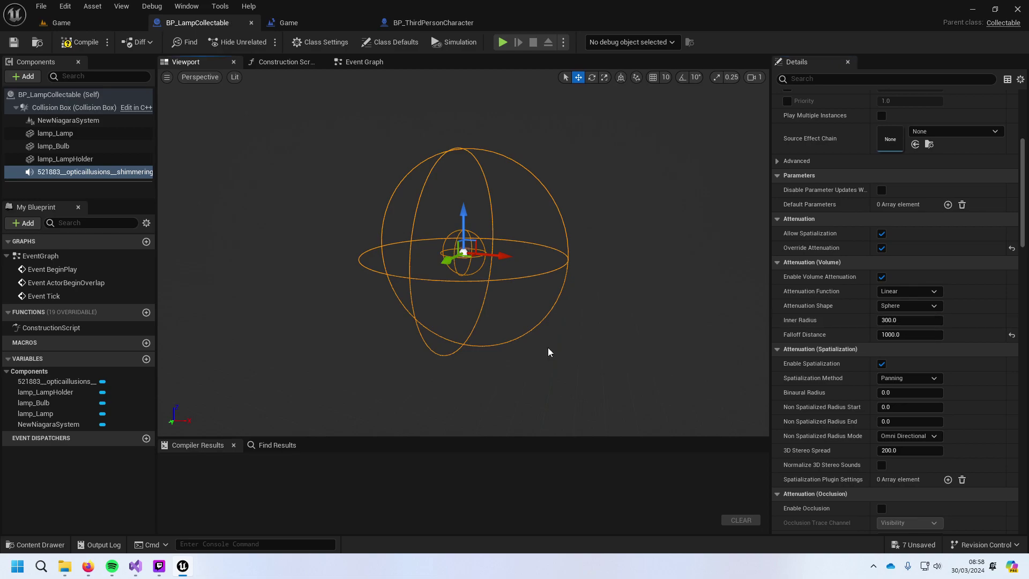
Step: Playtest the Game level beside the lamp collectable to check the shimmer's wider attenuation range, and stop the run
left_click(92, 21)
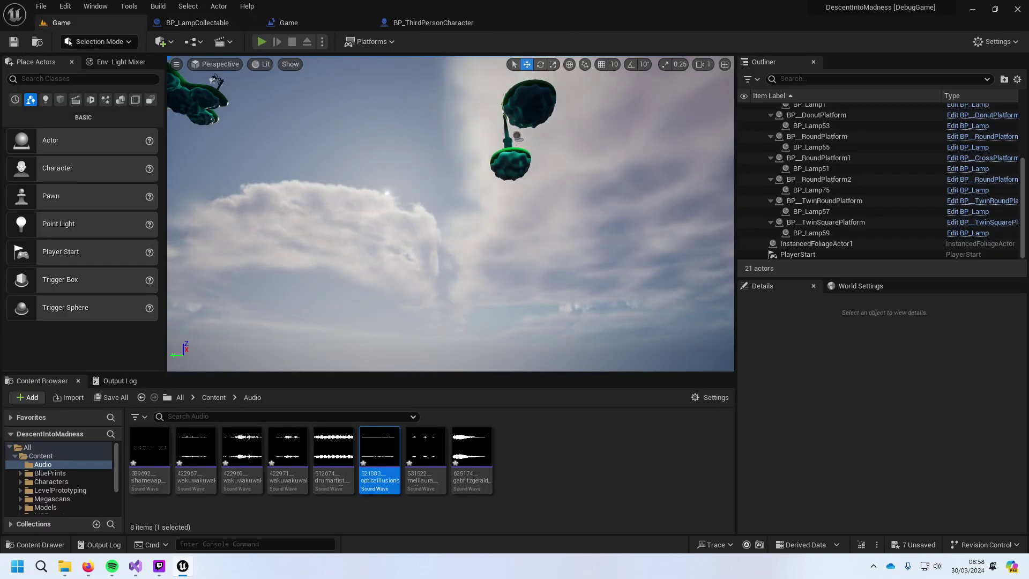
key("alt+p")
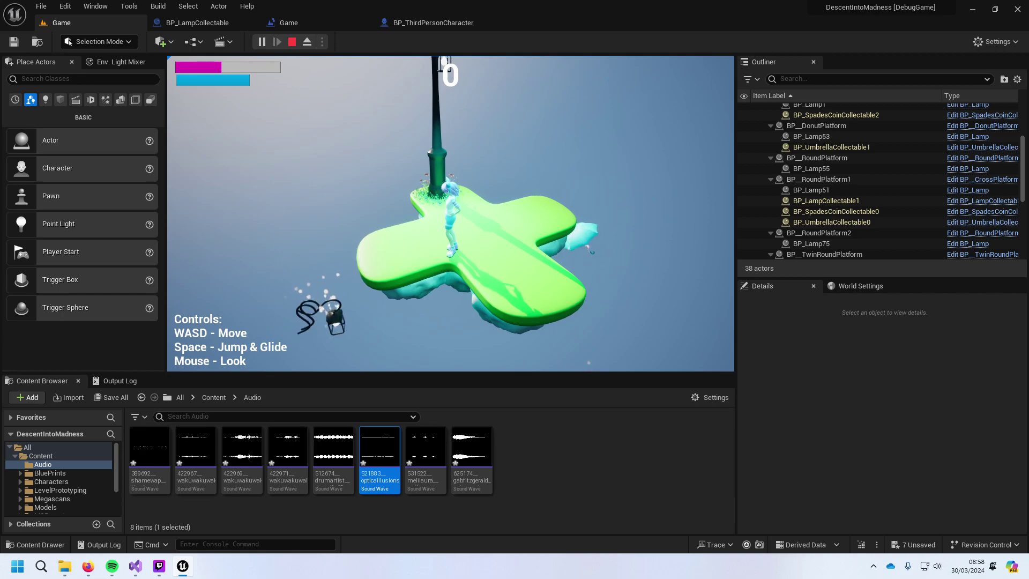
key("Escape")
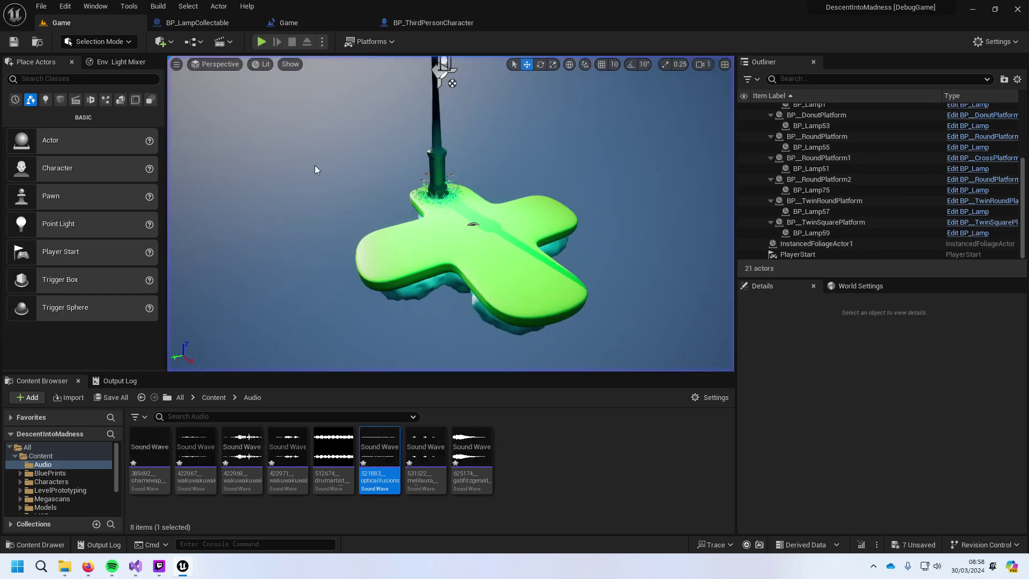
Step: Set the shimmering sound component's Volume Multiplier to 2 in BP_LampCollectable and save the blueprint
left_click(197, 22)
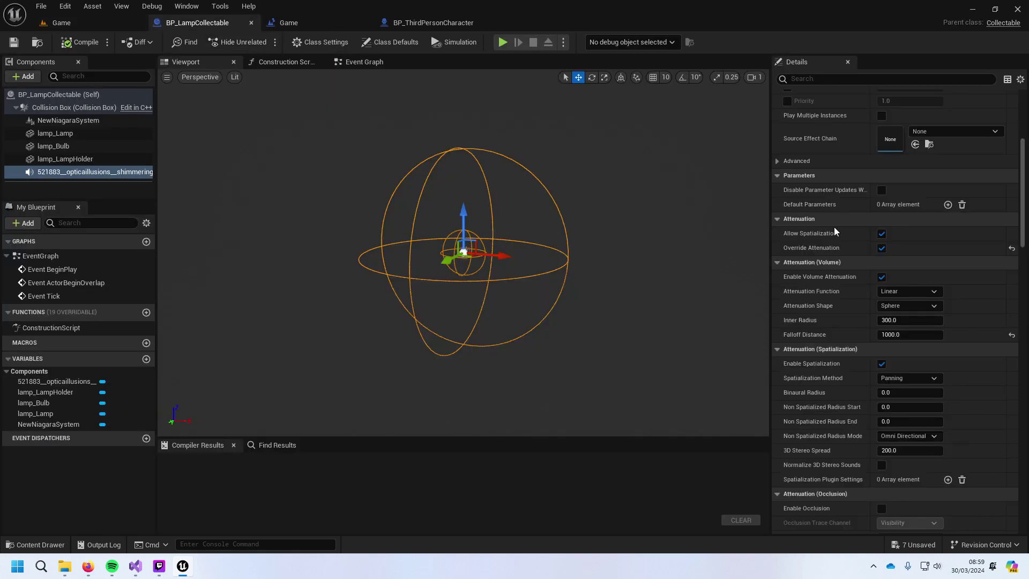
scroll(917, 321, "up", 5)
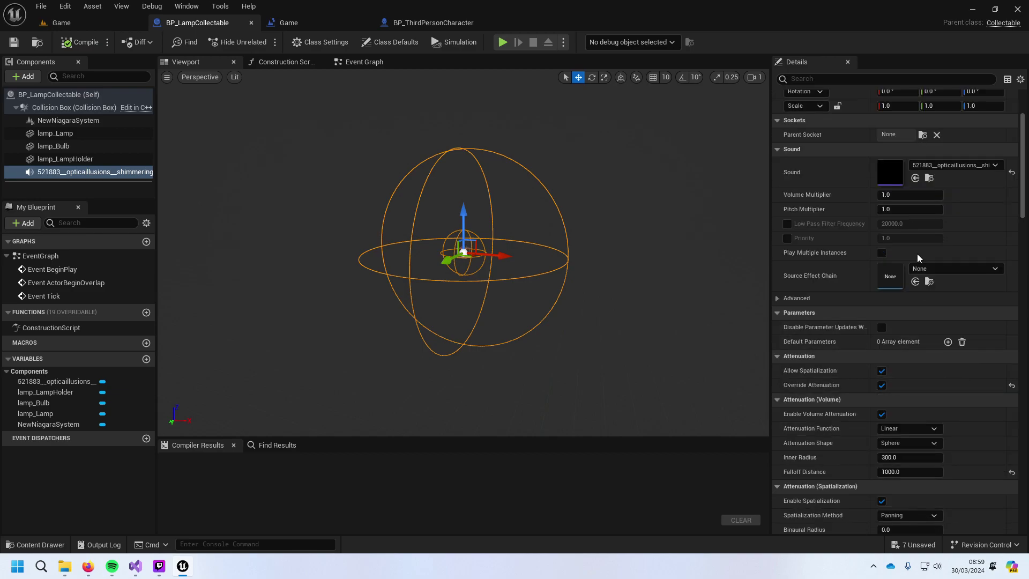
left_click(904, 197)
type("2")
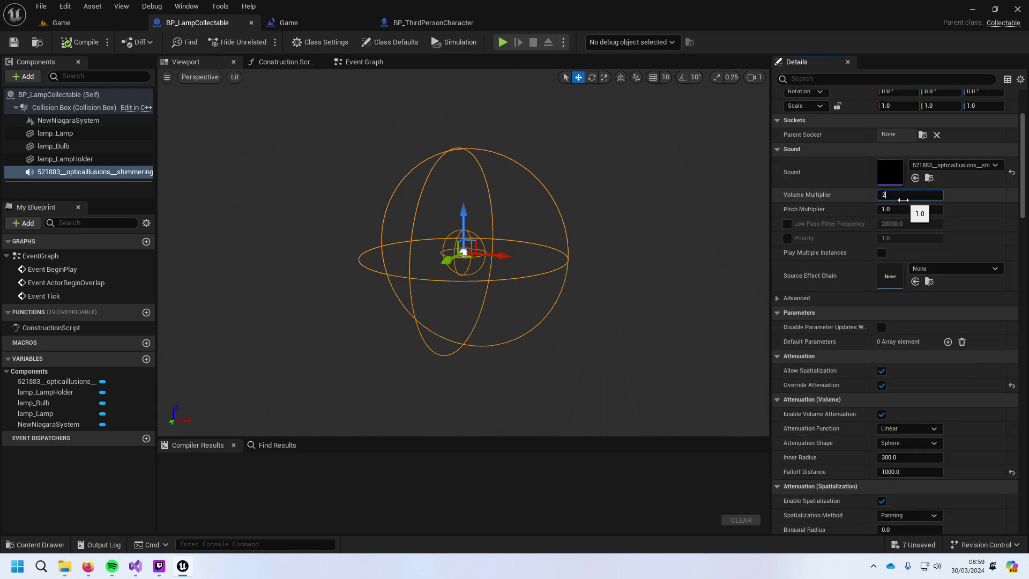
key("ctrl+s")
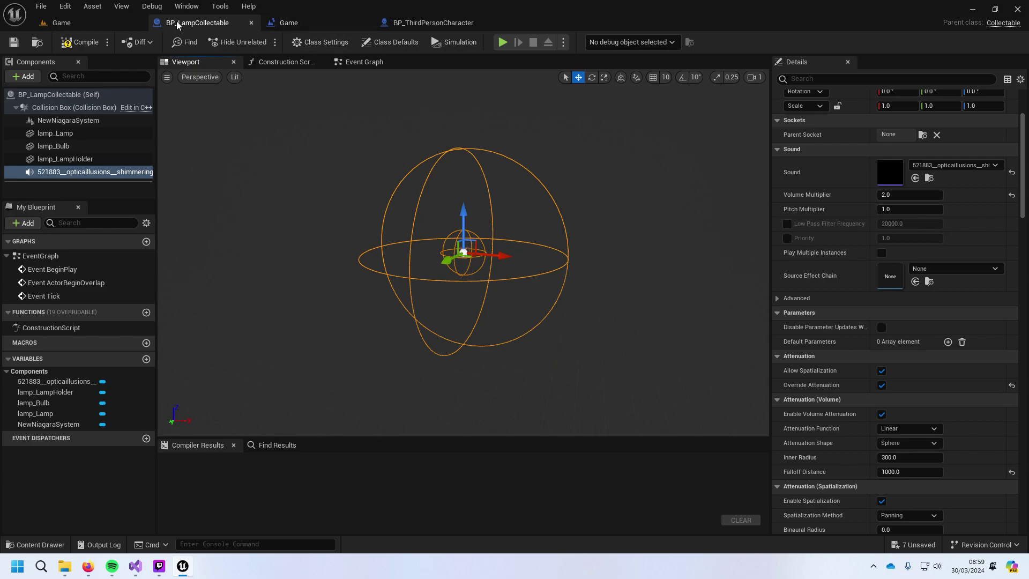
Step: Playtest the Game level, moving the character onto the lamp collectable to judge the shimmer's louder volume, and stop the run
key("alt+Tab")
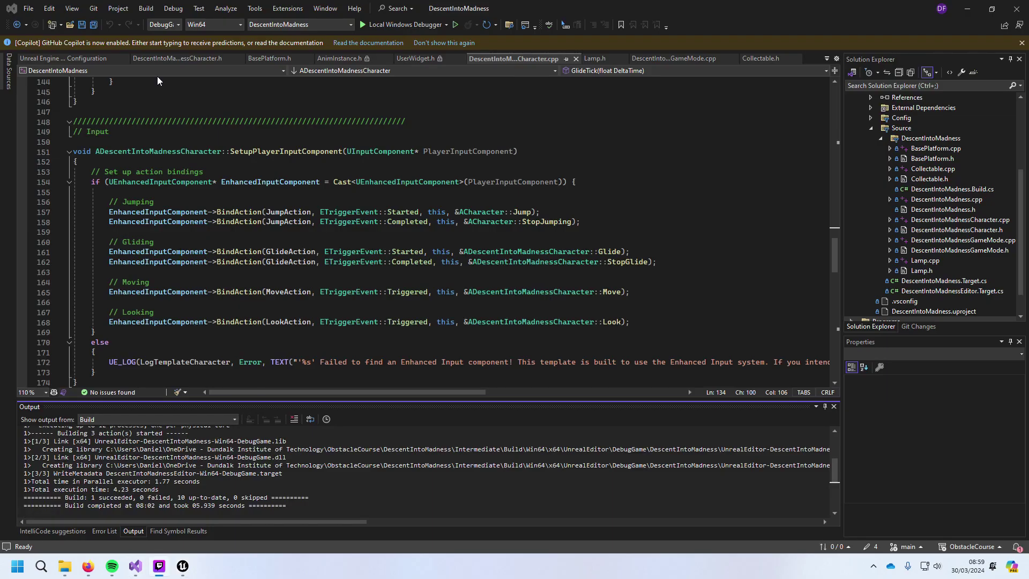
key("alt+Tab")
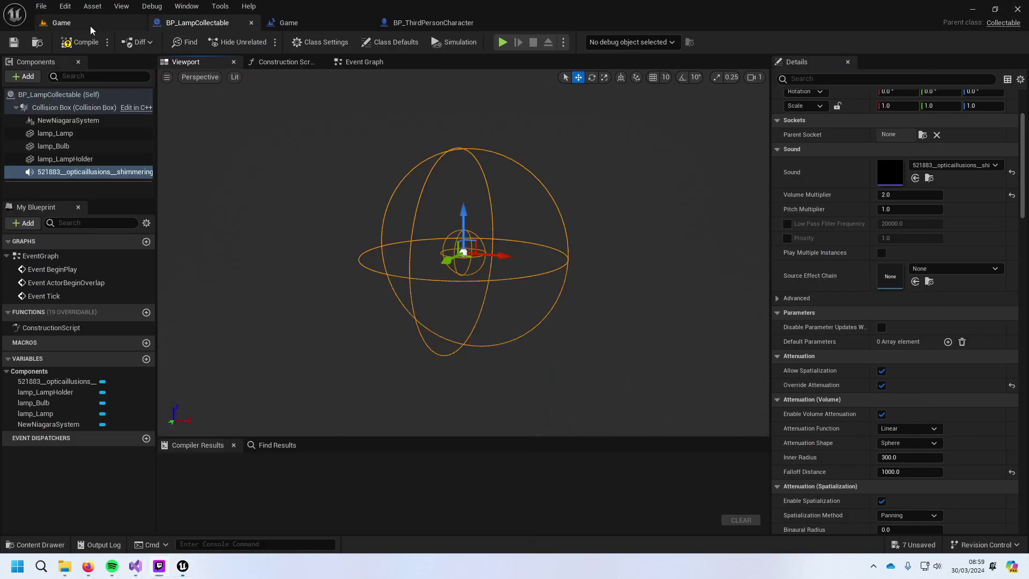
left_click(90, 26)
left_click(256, 40)
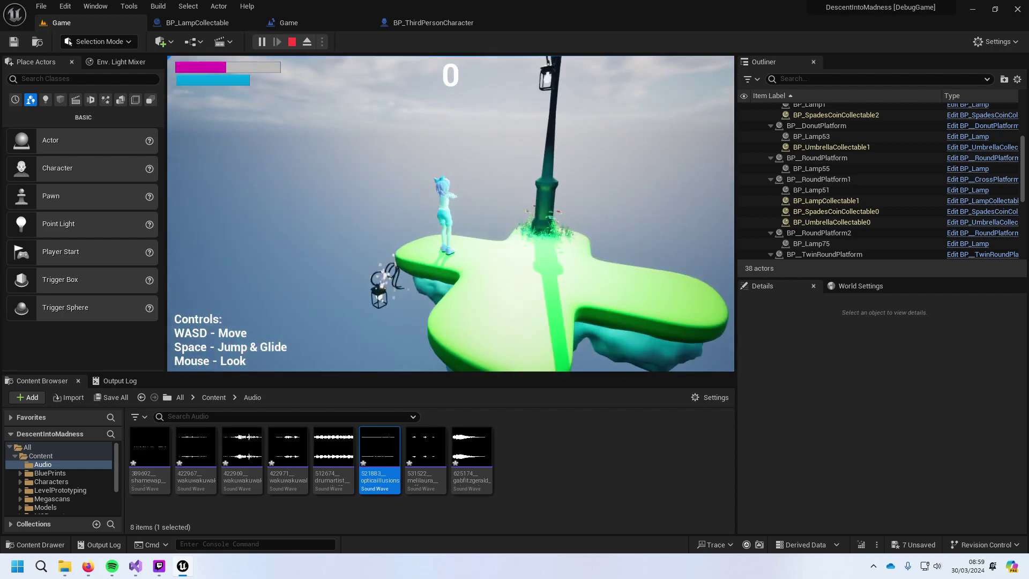
key("w")
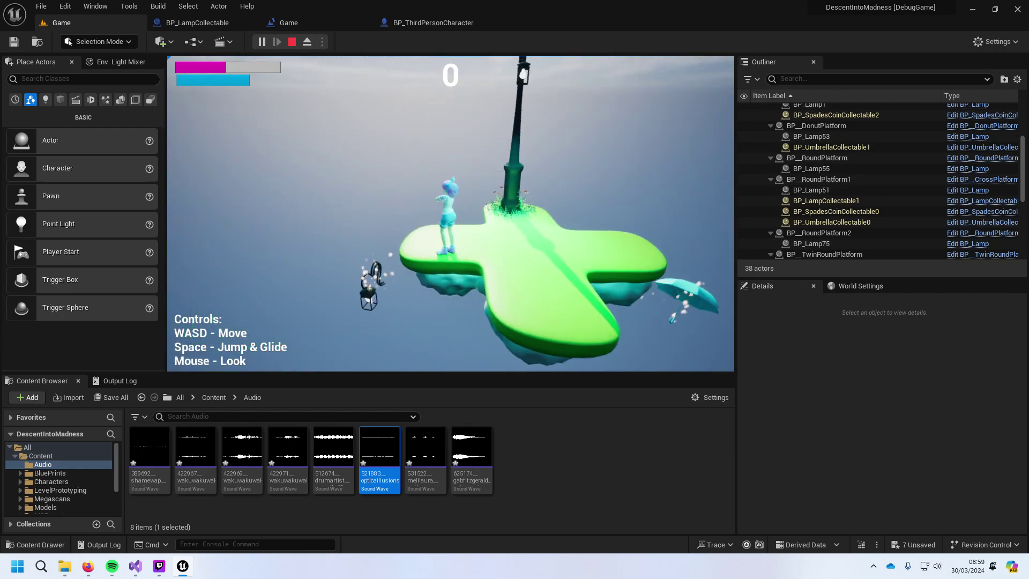
key("w")
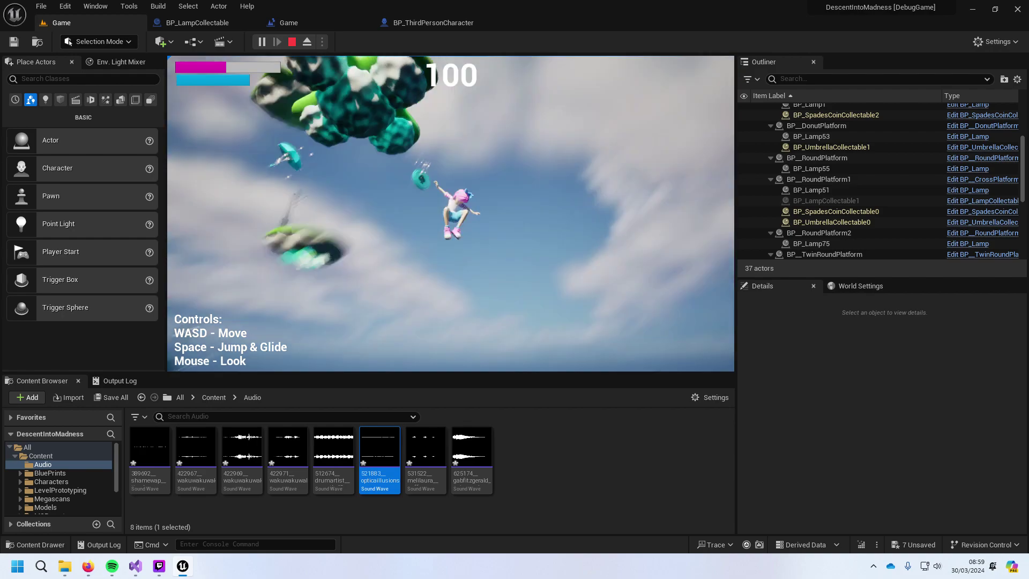
key("Escape")
Step: Set the shimmering sound's Inner Radius to 400 in BP_LampCollectable, save the blueprint, and keep its Attenuation Function on Linear
left_click(206, 23)
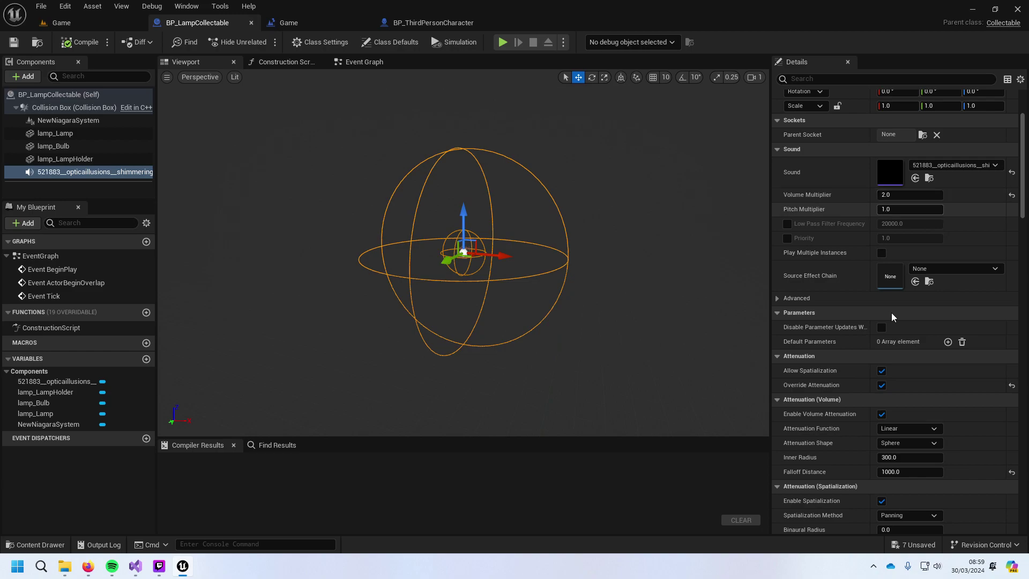
left_click(893, 457)
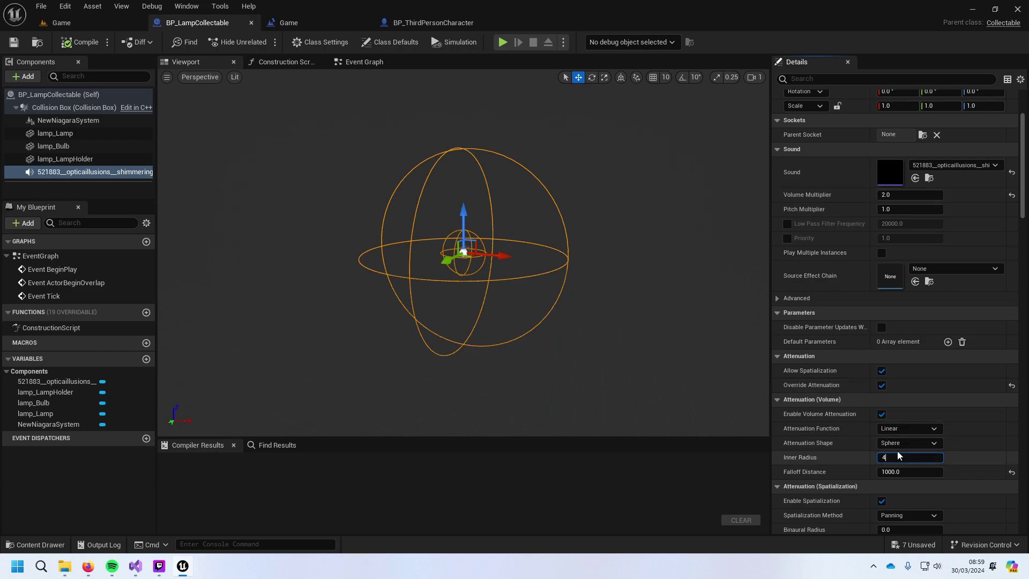
key("Return")
key("ctrl+s")
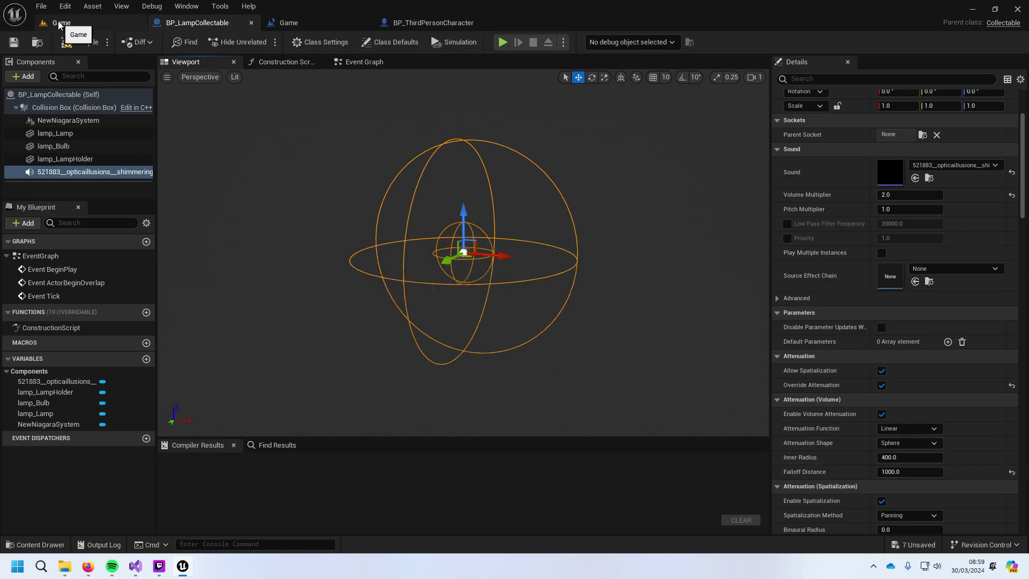
left_click(911, 428)
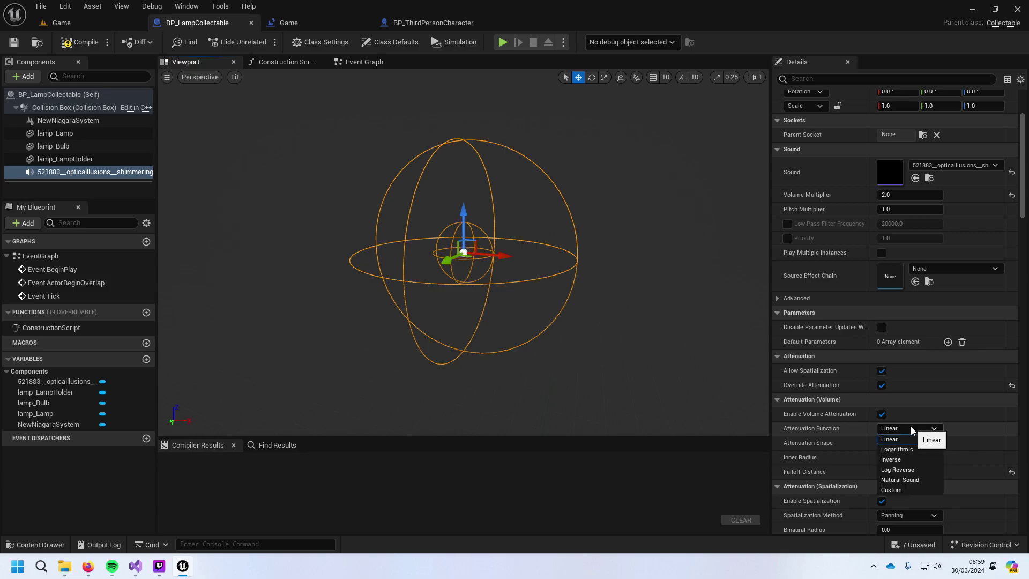
left_click(905, 439)
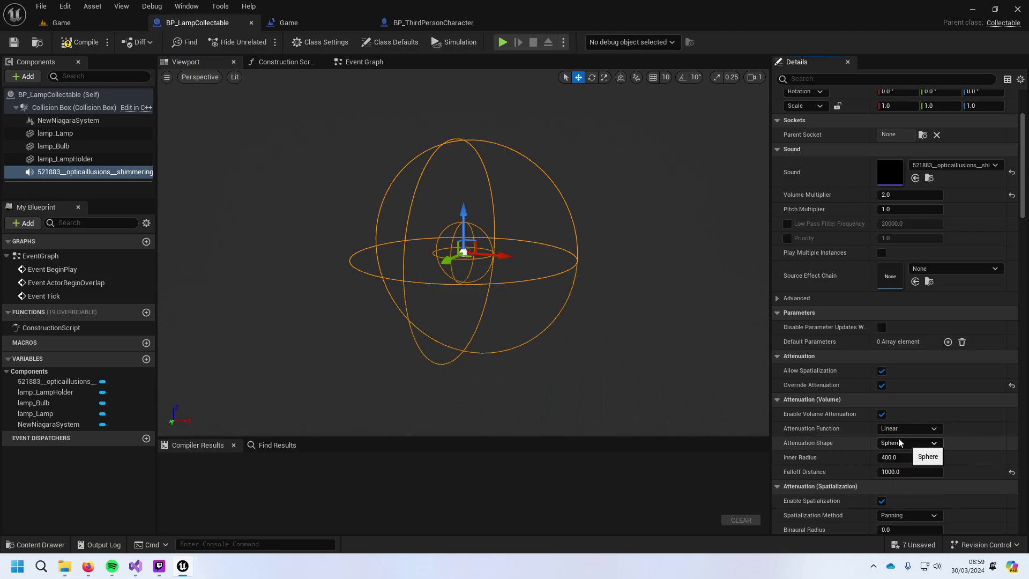
Step: Playtest the Game level with a jump to the lamp collectable to check the shimmer's enlarged inner radius, and stop the run
left_click(108, 25)
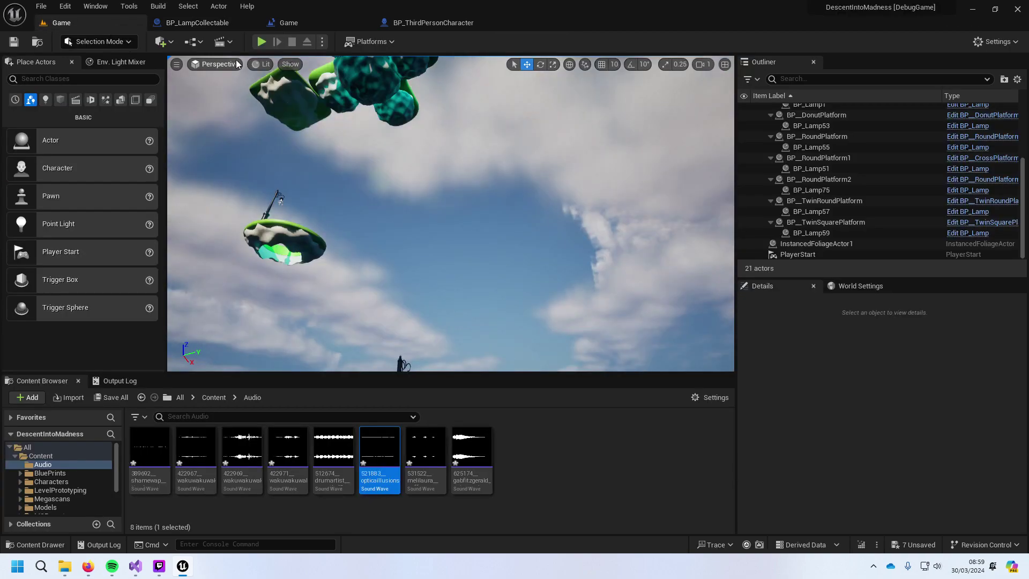
left_click(262, 41)
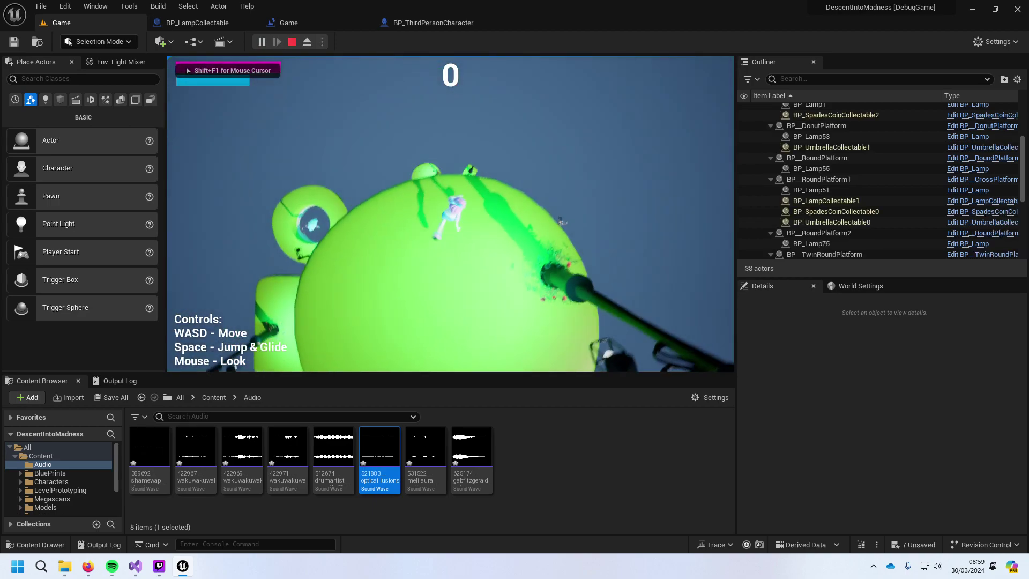
key("space")
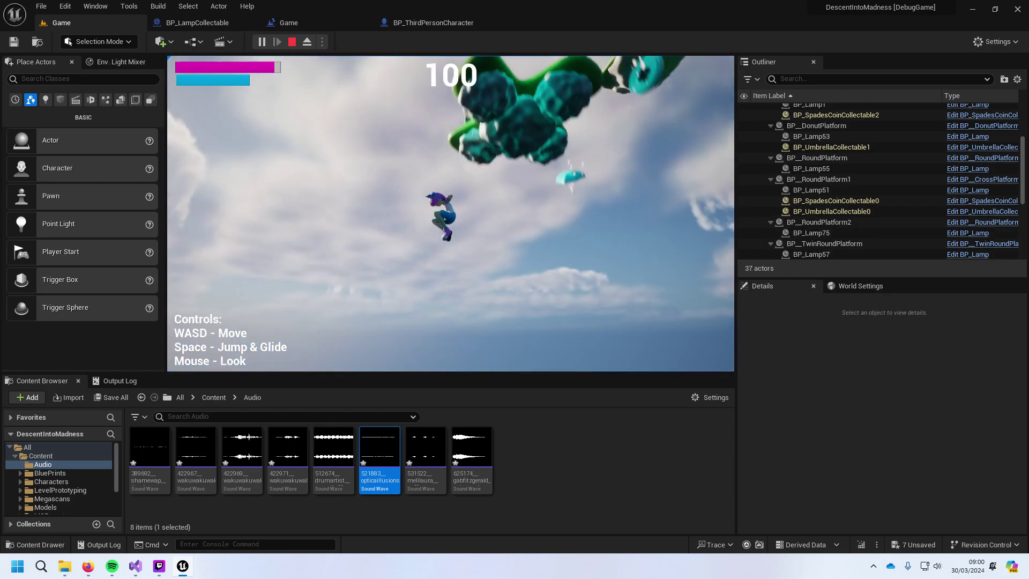
key("Escape")
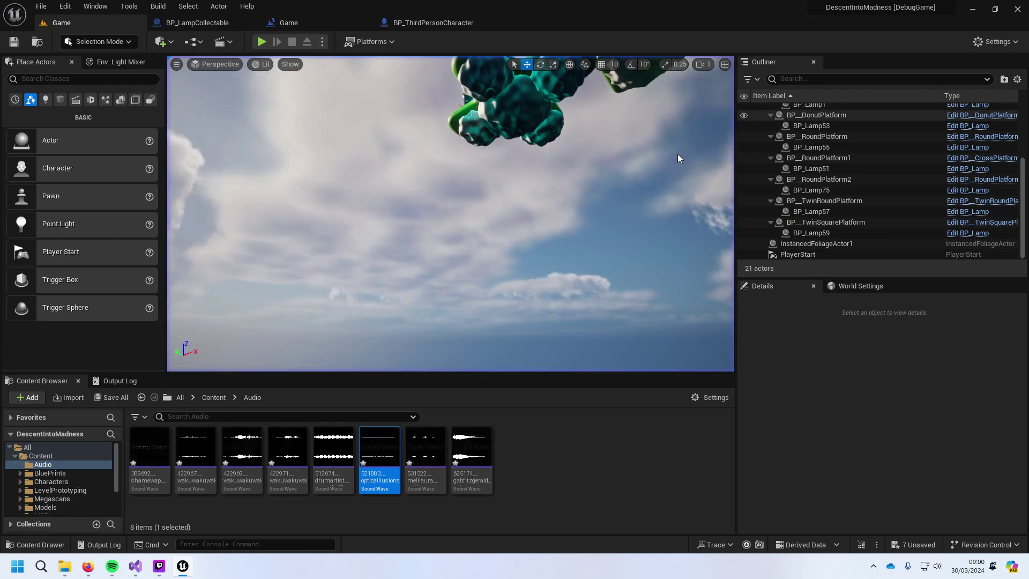
Step: Set the shimmering sound component's Pitch Multiplier to 0.8 in BP_LampCollectable
left_click(204, 22)
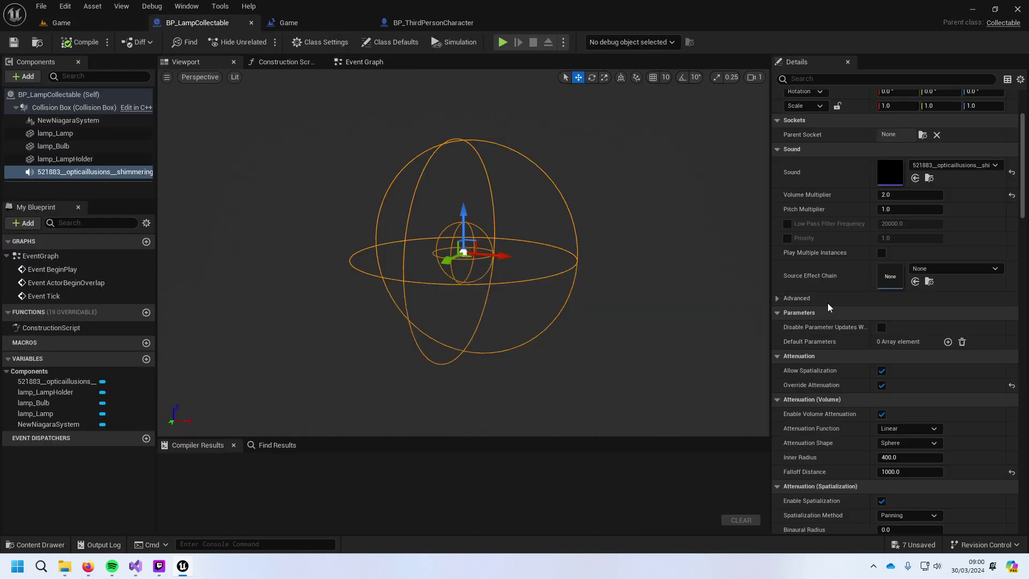
left_click(905, 209)
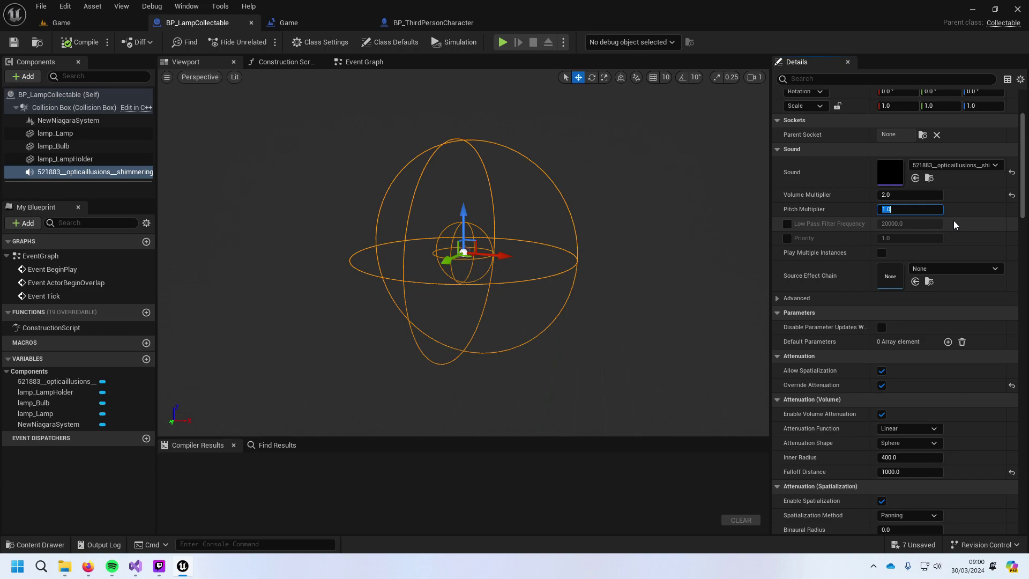
type(".8")
key("Return")
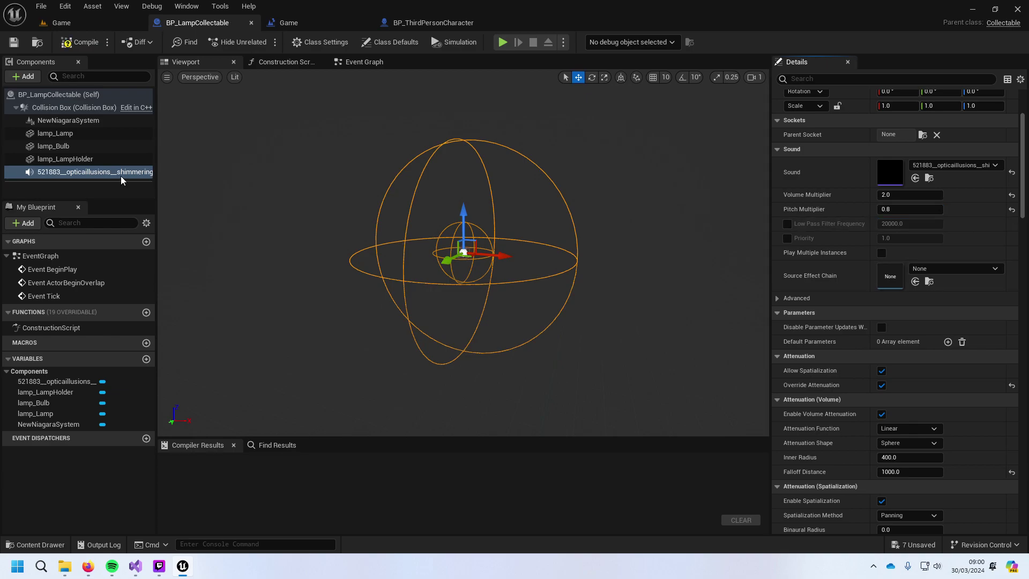
Step: Return to the Game level and browse up from the Audio folder to the Content folder
left_click(102, 21)
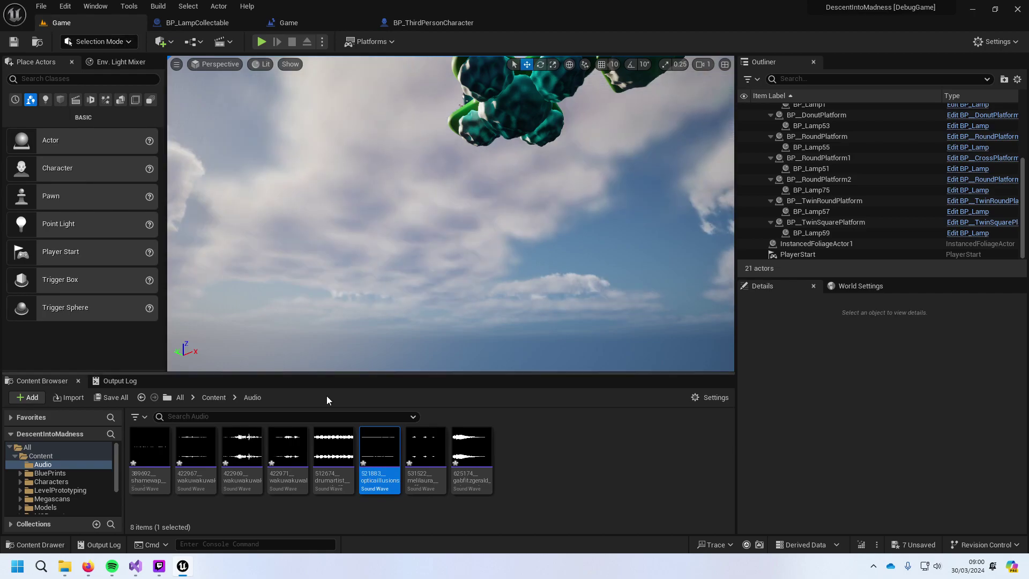
left_click(212, 397)
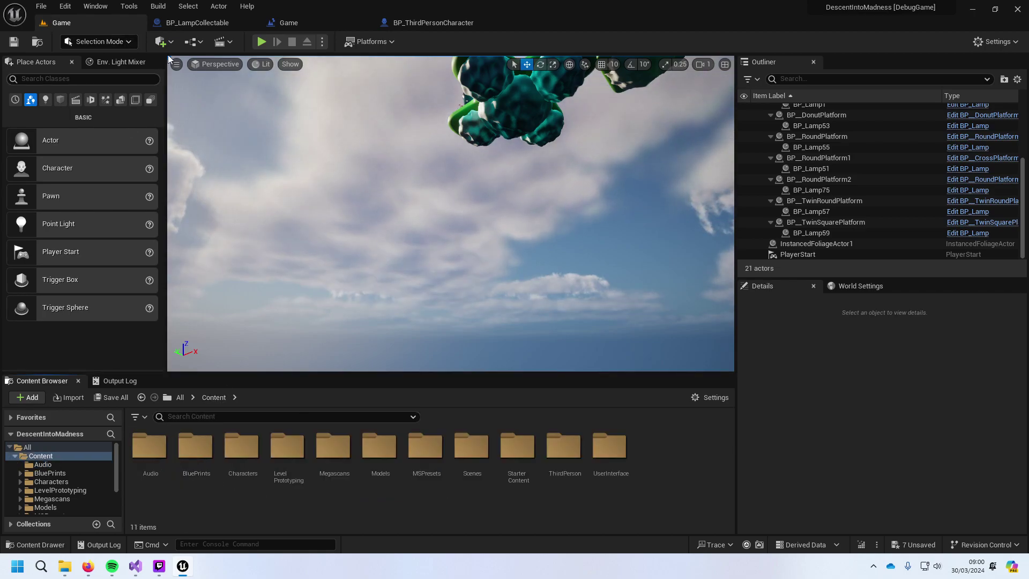
Step: Open the BP_SpadesCoinCollectable blueprint from the BluePrints/Collectables folder
left_click(179, 22)
left_click(81, 24)
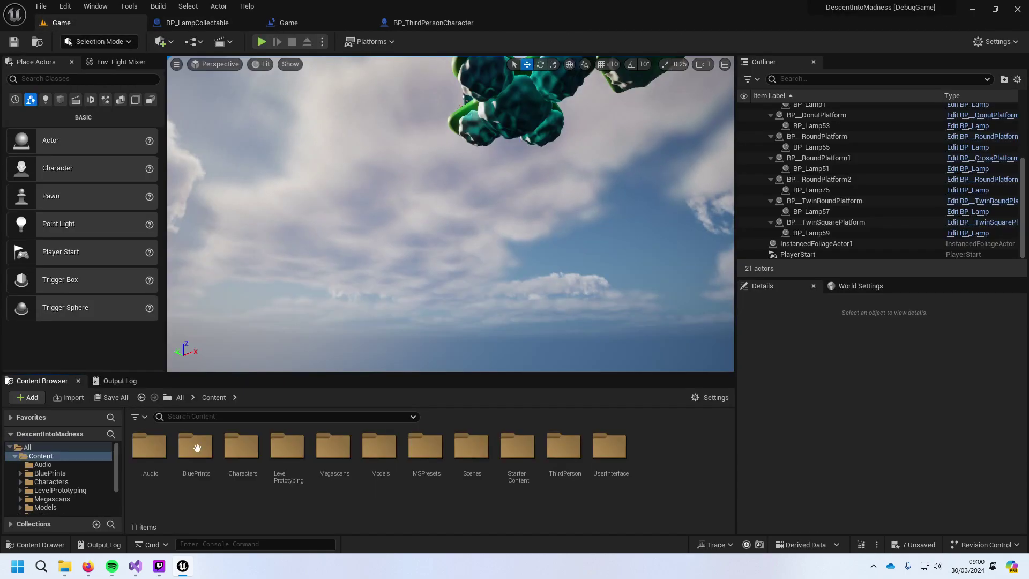
left_click(145, 466)
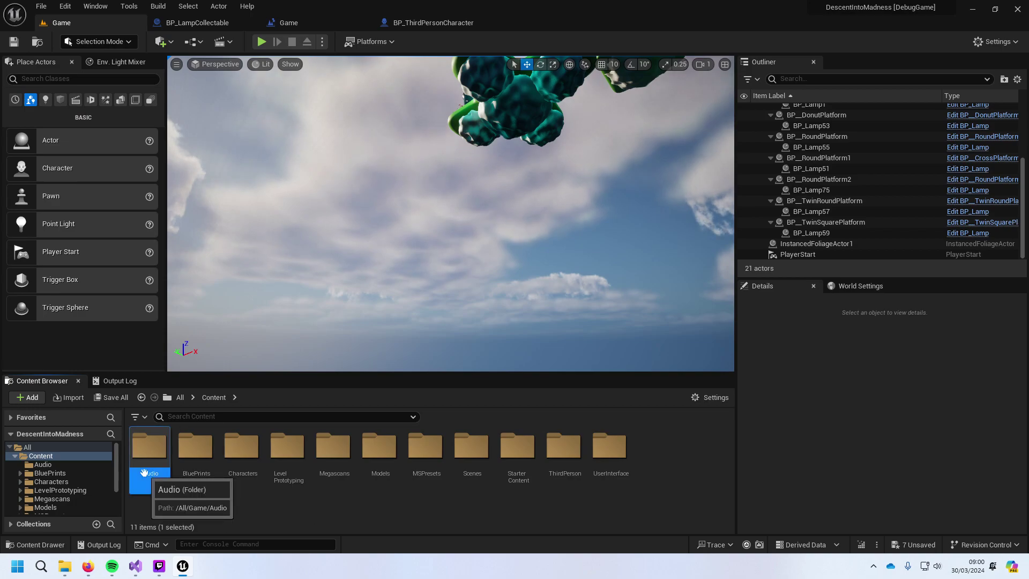
double_click(185, 465)
double_click(149, 447)
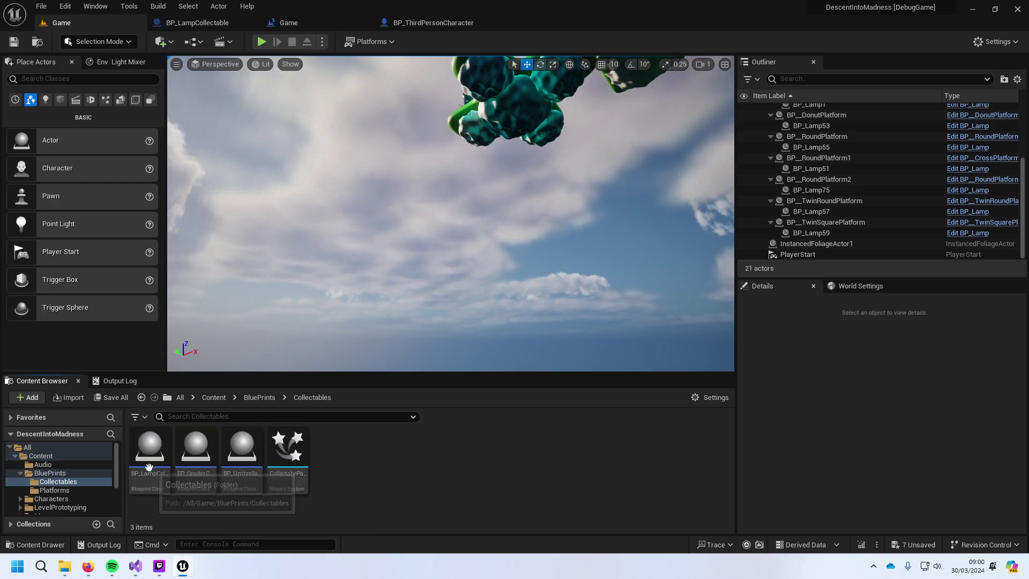
left_click(195, 450)
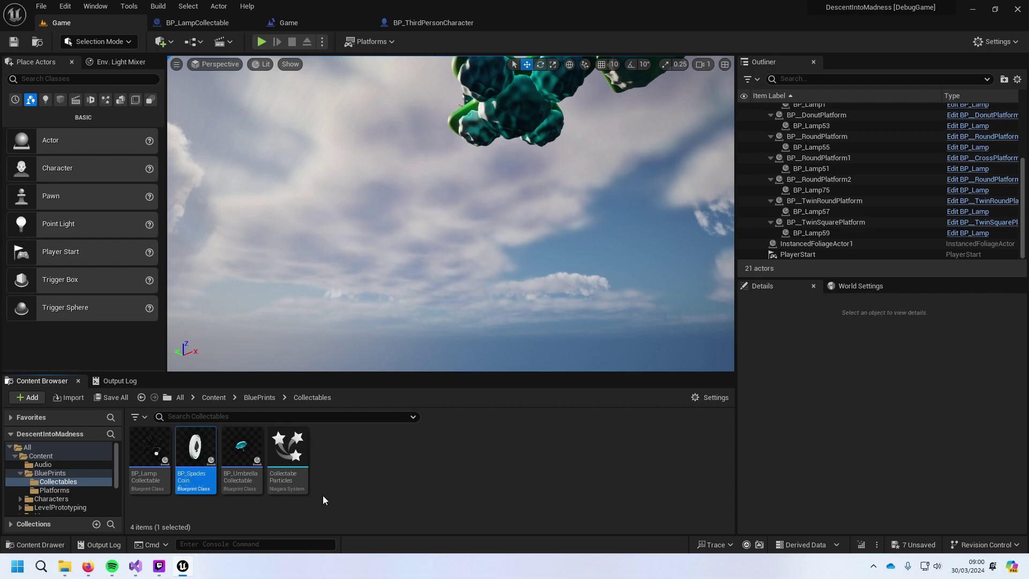
double_click(185, 446)
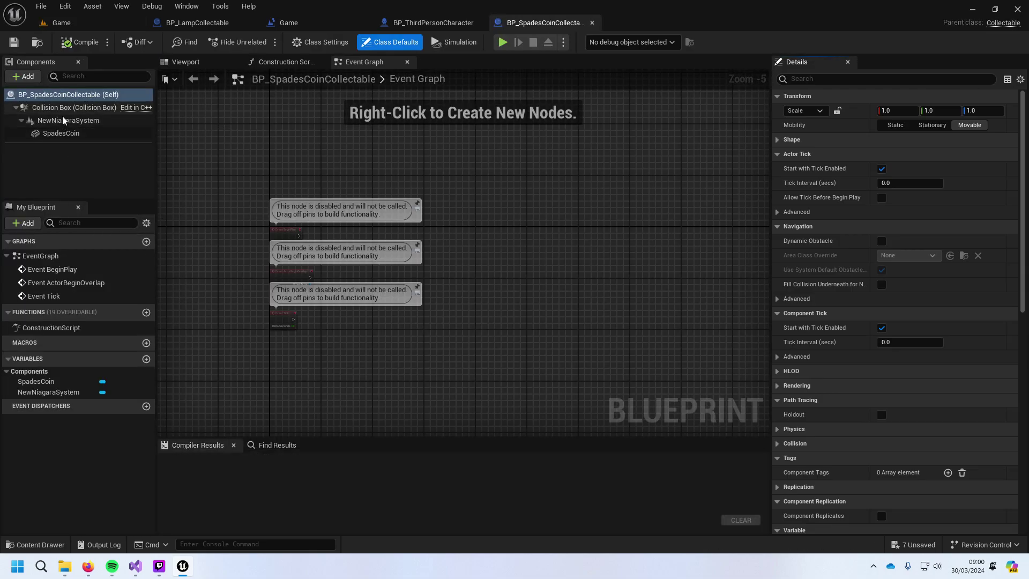
Step: Paste the copied shimmering audio component into the spades coin blueprint and show its attenuation range in the viewport
left_click(68, 96)
key("ctrl+v")
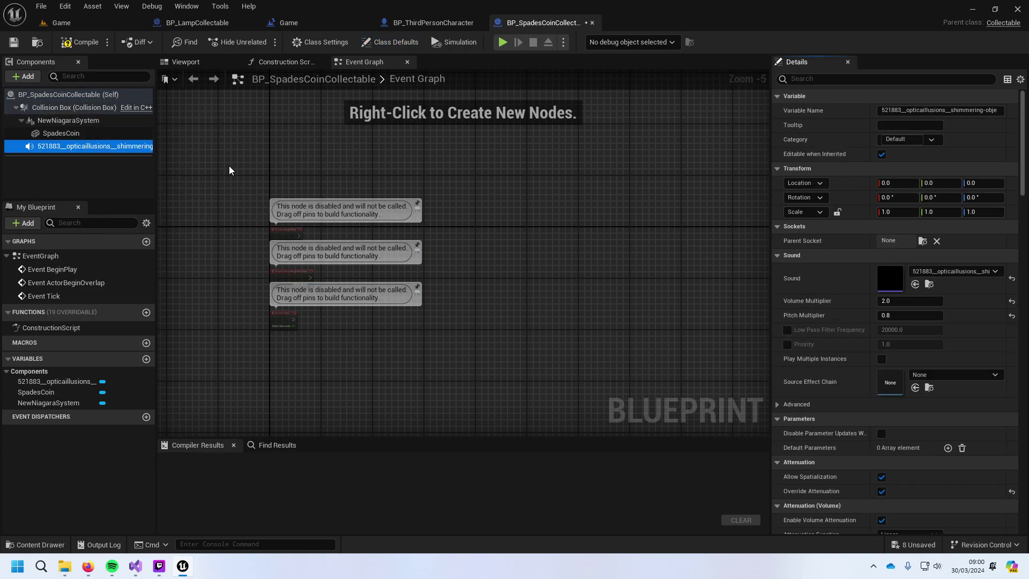
left_click(185, 62)
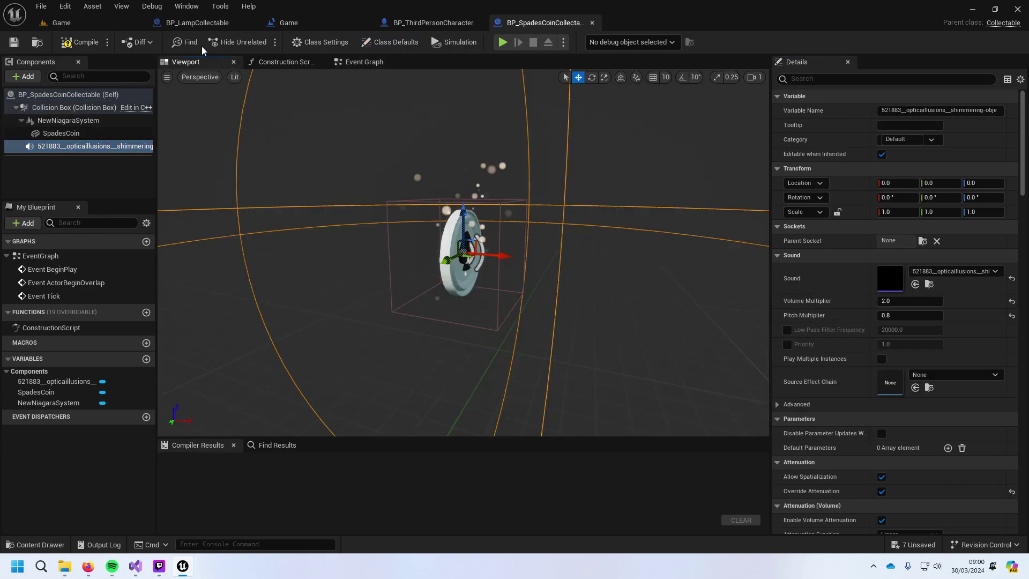
scroll(378, 224, "down", 2)
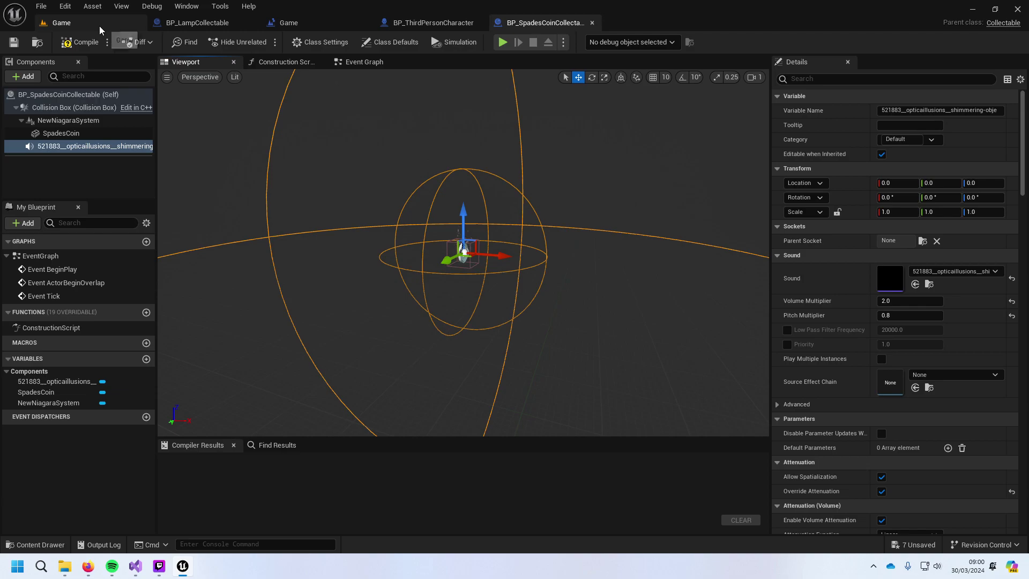
Step: Open BP_UmbrellaCollectable from the Collectables folder and paste the shimmering audio component under its Collision Box
left_click(181, 24)
left_click(83, 23)
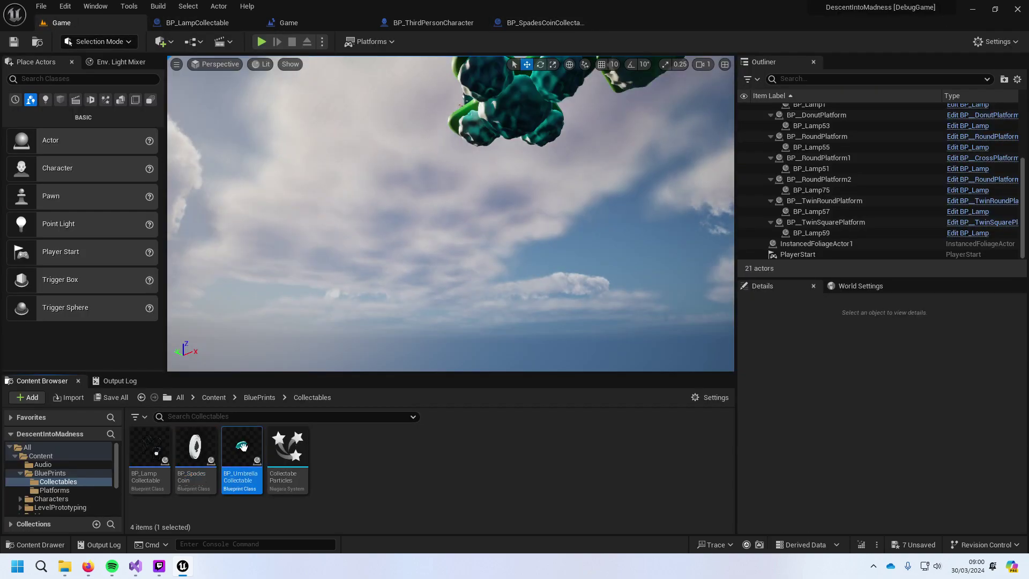
double_click(242, 449)
left_click(81, 108)
key("ctrl+v")
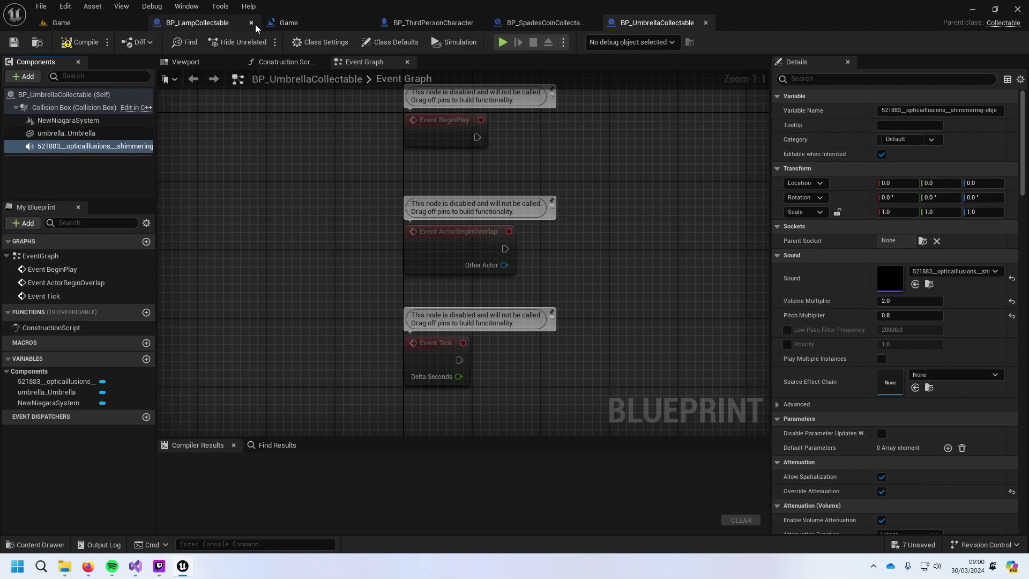
Step: Play-test the Game level to hear the sounds on the collectables, and end the session
left_click(88, 22)
left_click(265, 46)
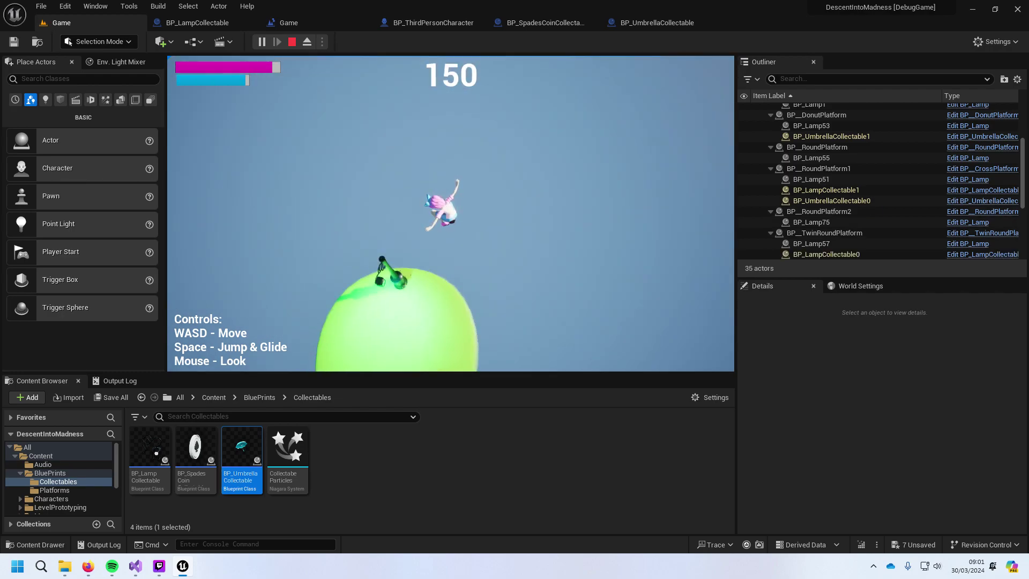
key("Escape")
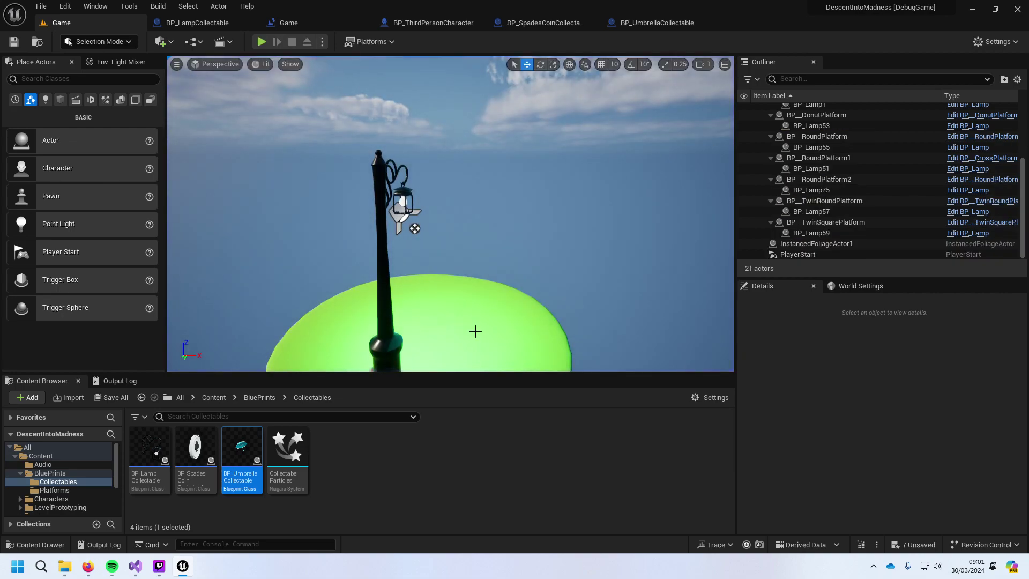
Step: Set the Falloff Distance of the shimmering sound in BP_SpadesCoinCollectable to 800 and close the blueprint
double_click(248, 445)
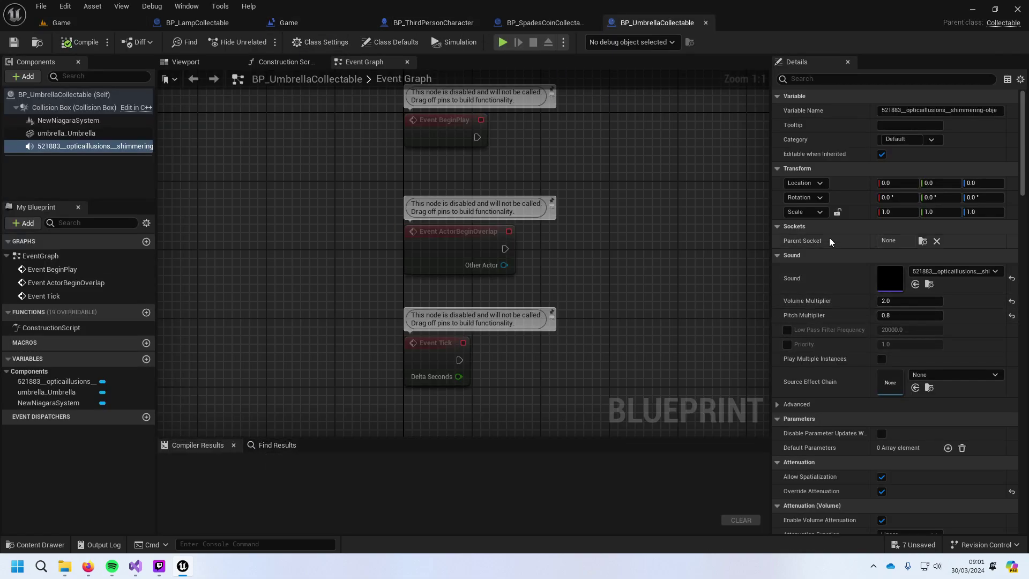
left_click(519, 24)
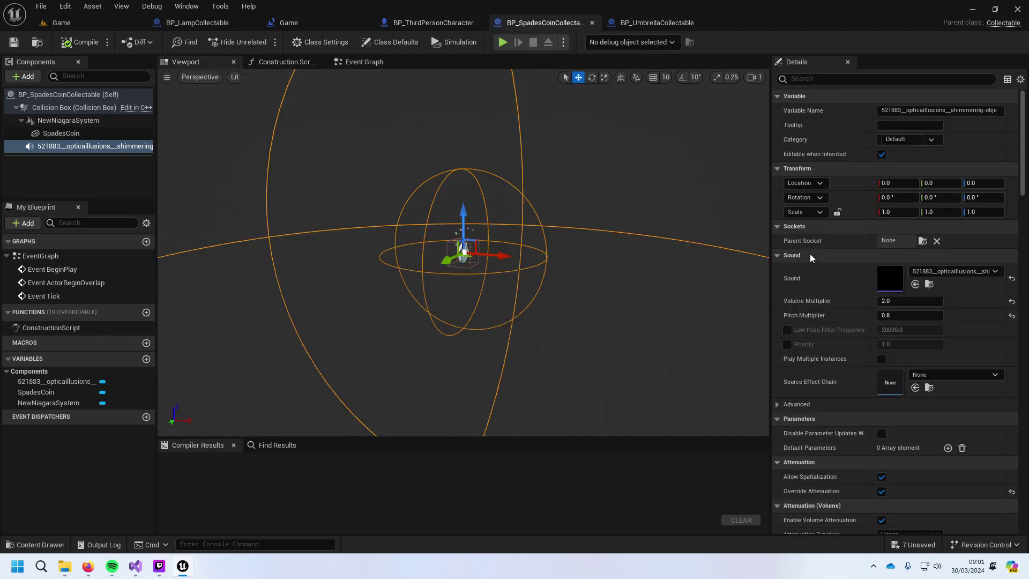
scroll(916, 369, "down", 5)
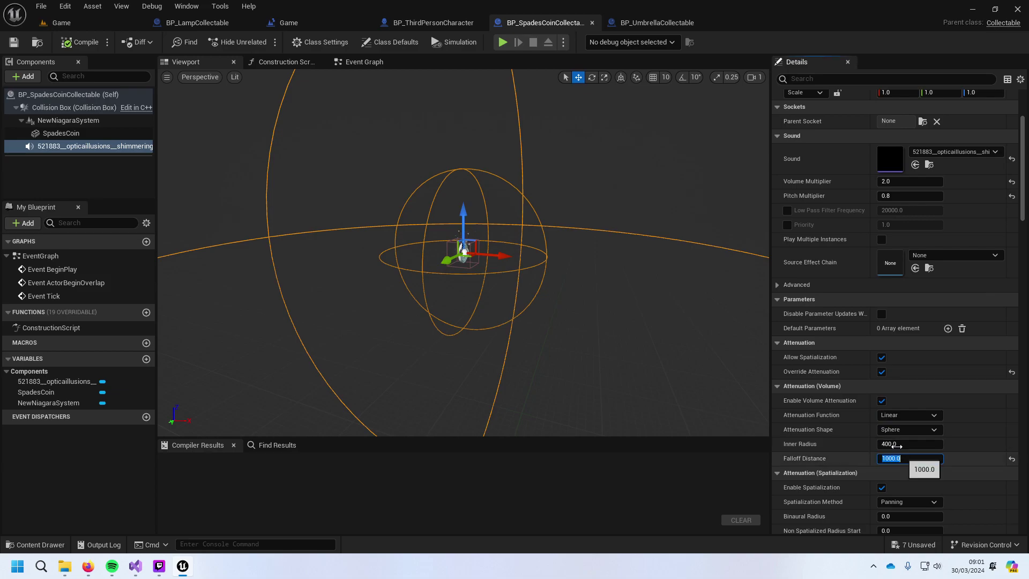
key("Return")
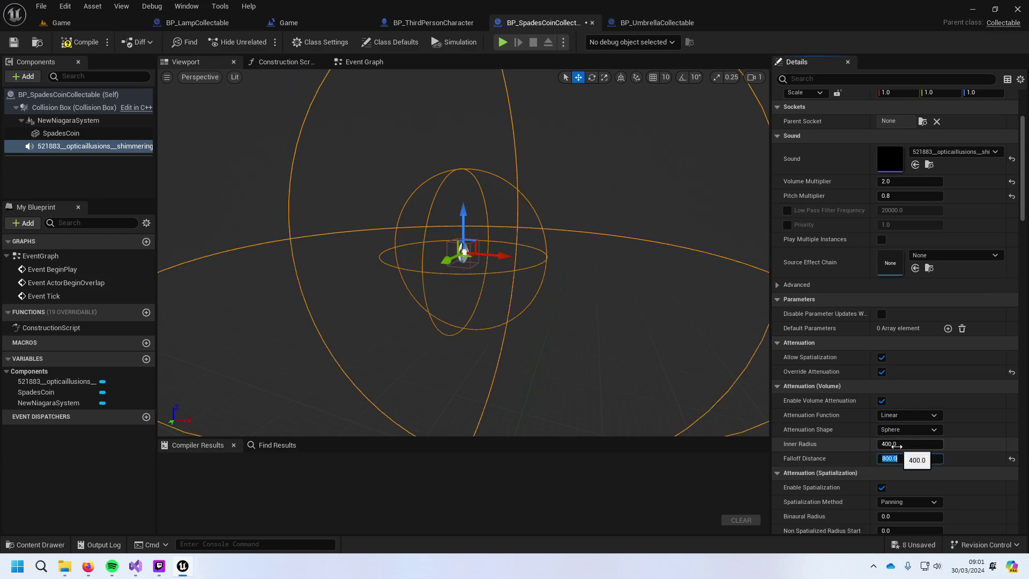
left_click(907, 456)
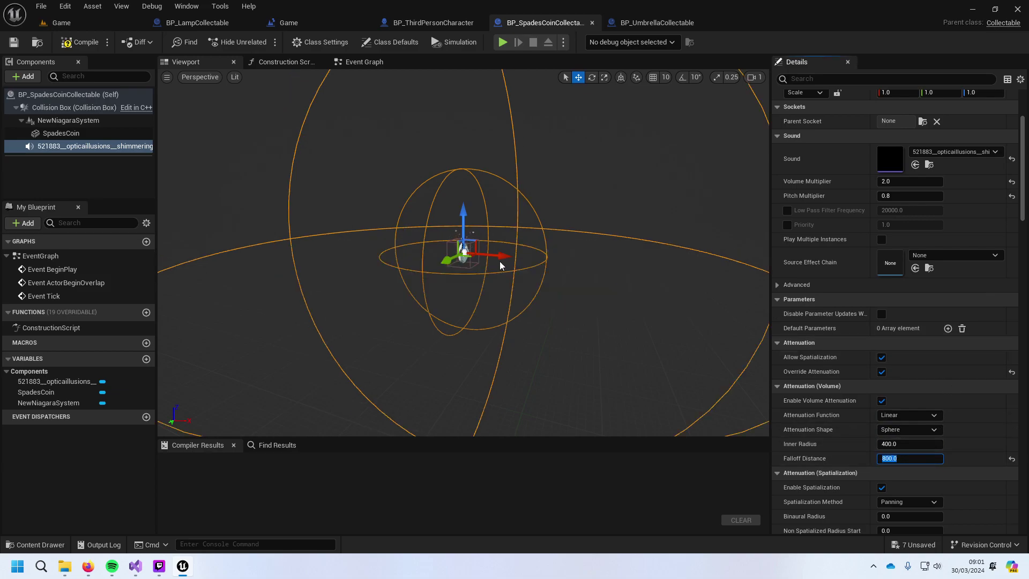
left_click(592, 23)
Step: Change the Falloff Distance of the shimmering sound in BP_UmbrellaCollectable and save the blueprint
left_click(532, 21)
scroll(915, 485, "down", 4)
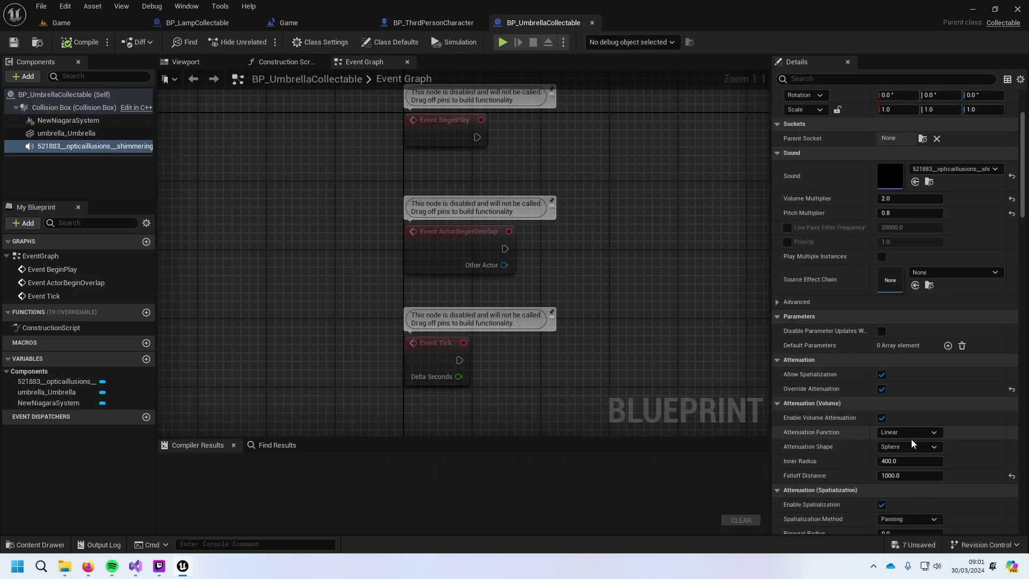
left_click(896, 475)
left_click(328, 161)
key("ctrl+s")
Step: Set the Falloff Distance of the shimmering sound in BP_LampCollectable to 800
left_click(419, 21)
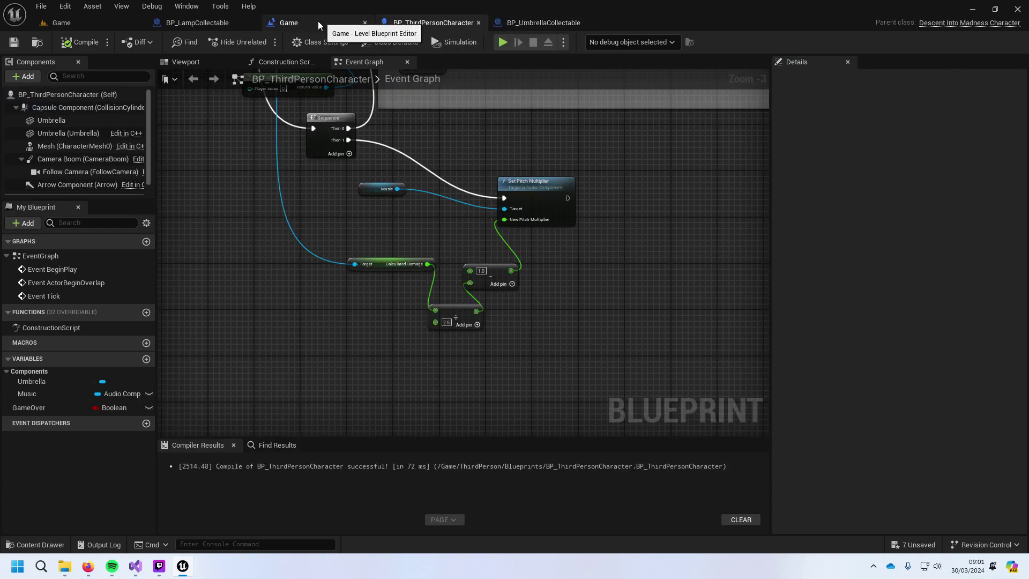
left_click(317, 21)
left_click(225, 24)
left_click(907, 472)
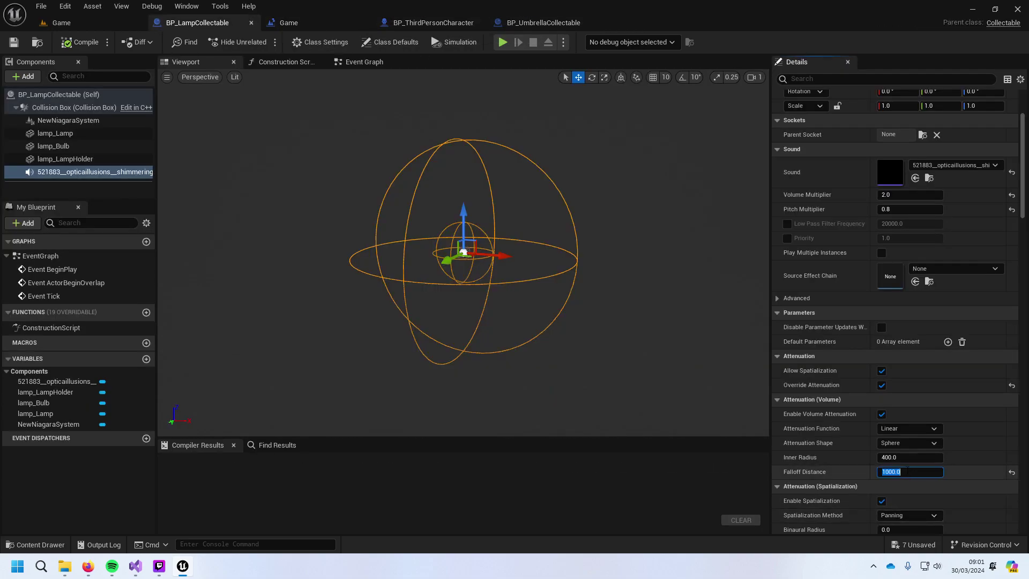
key("Return")
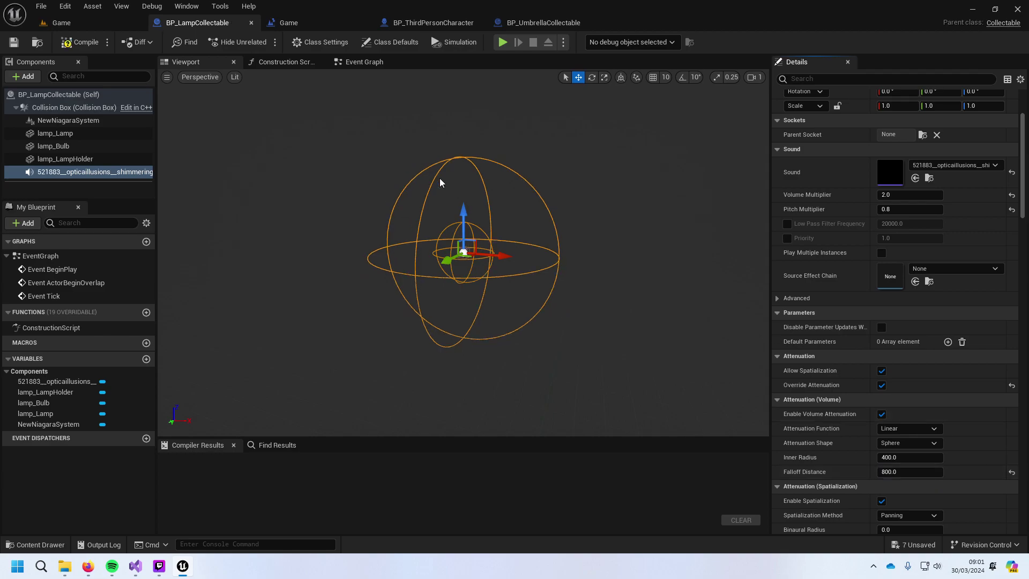
Step: Close the lamp, level, third-person character and umbrella blueprint editors, leaving only the Game level open
left_click(251, 22)
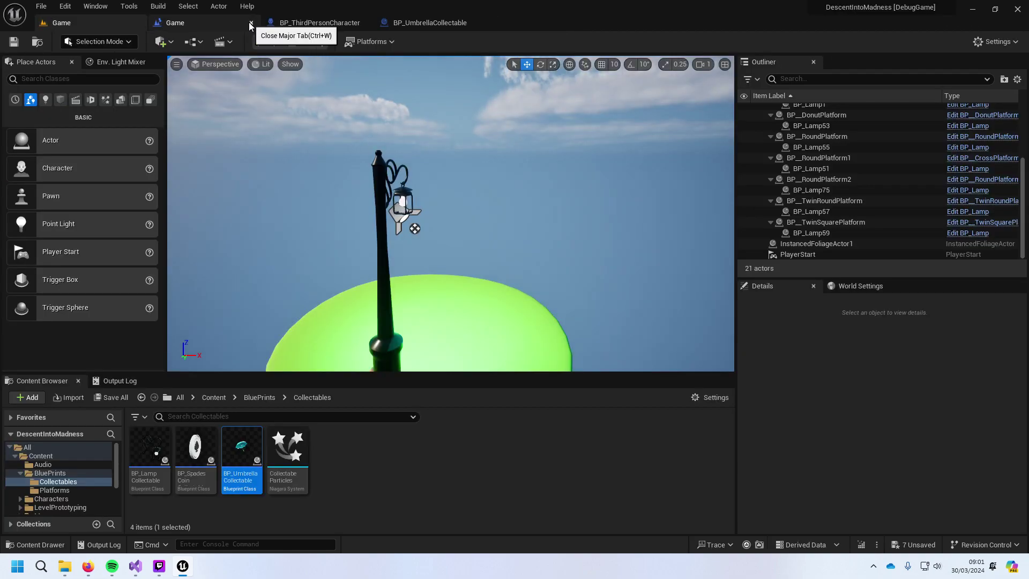
left_click(251, 22)
left_click(251, 23)
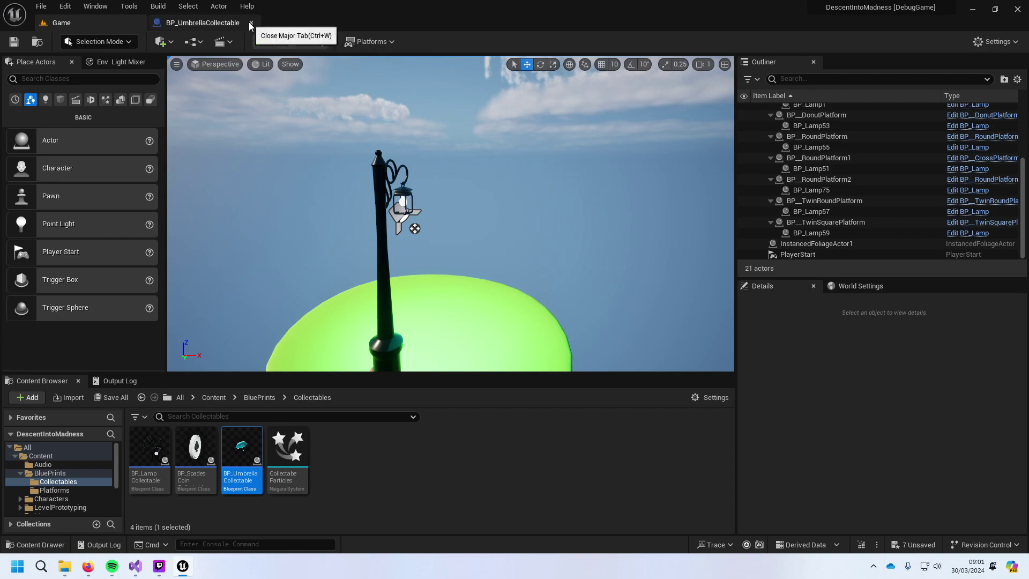
left_click(252, 23)
Step: Play-test the level by collecting the spades coin on the first platform, and end the session
left_click(261, 41)
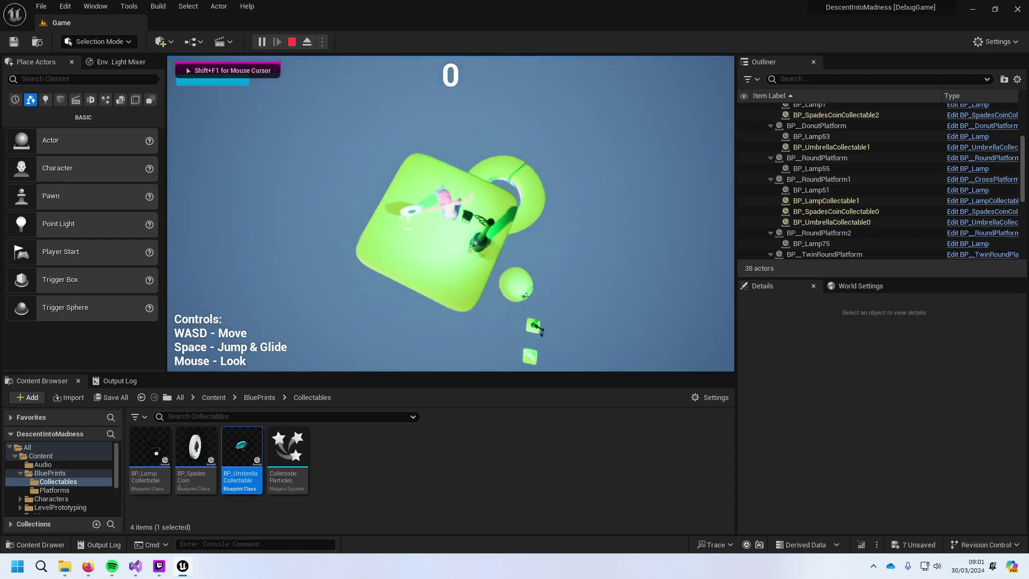
key("a")
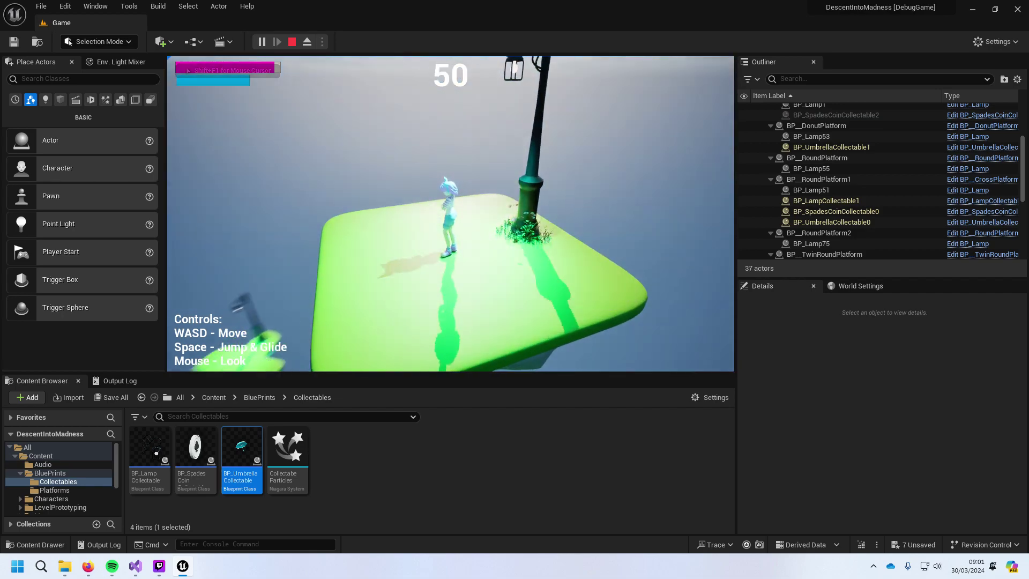
key("Escape")
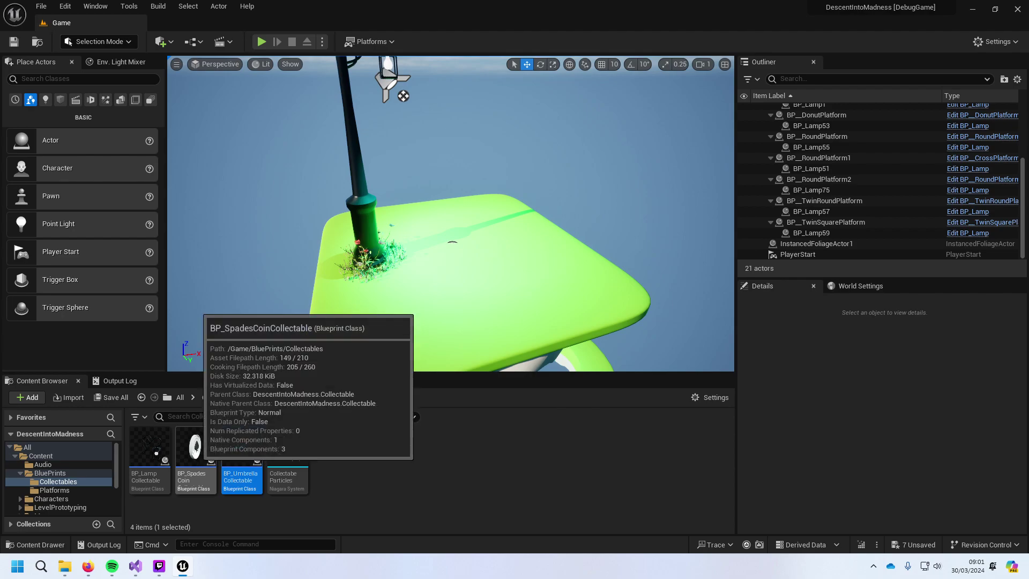
Step: Switch to Visual Studio, open Collectable.cpp and set the first value of the collision box extent vector to 50
left_click(196, 461)
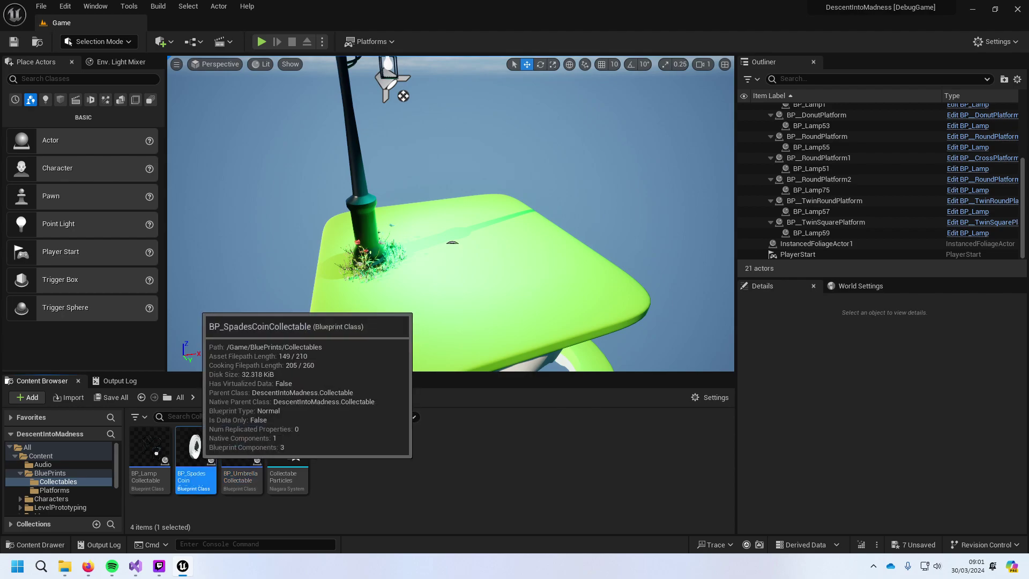
left_click(135, 566)
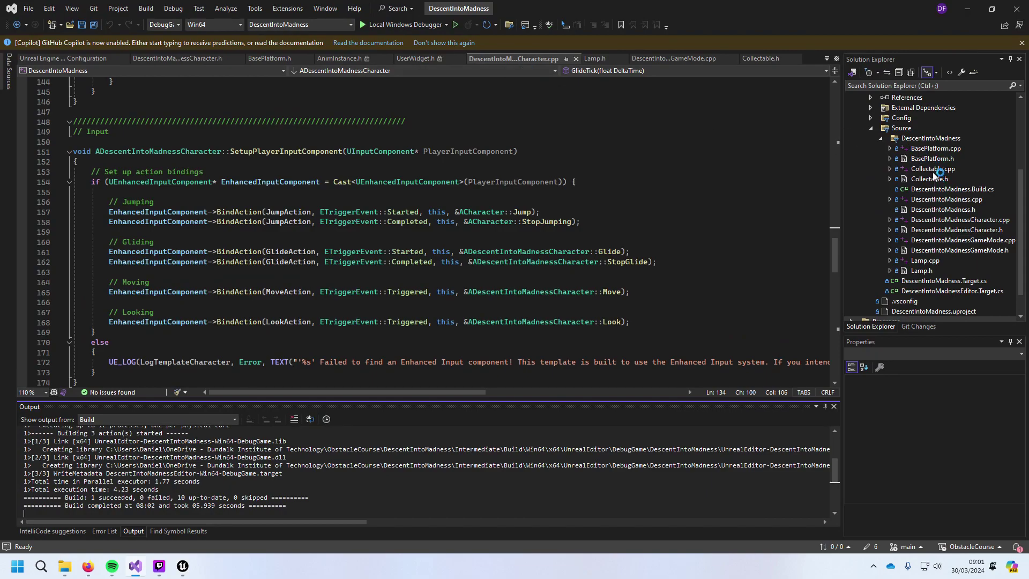
double_click(933, 169)
left_click(250, 231)
type("50, 60, 60));")
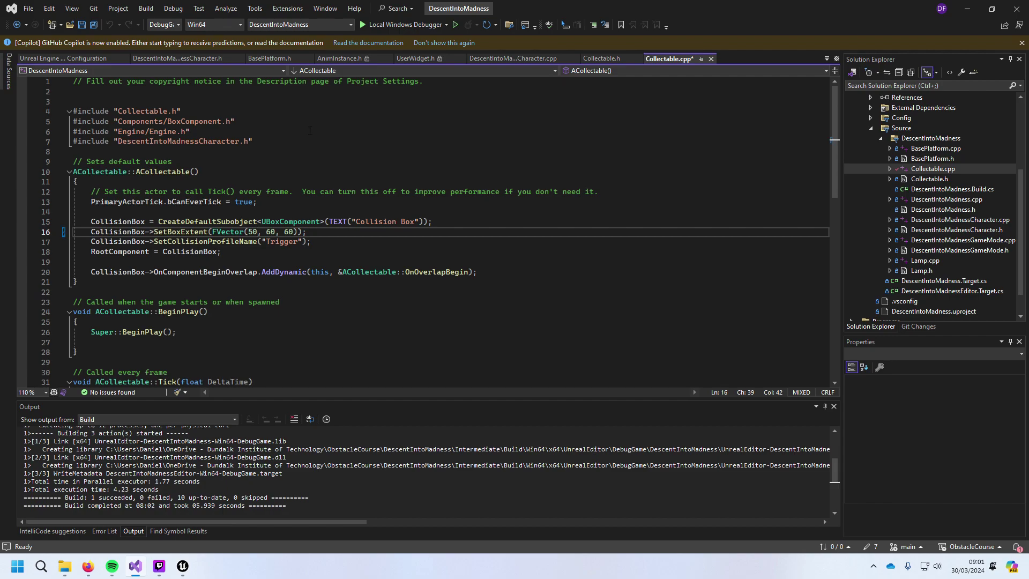
Step: Change the second and third values of the FVector in the collision box's SetBoxExtent call
key("Right")
key("Right")
key("shift+Right")
key("shift+Right")
type("5")
key("Right")
key("Right")
key("shift+Right")
key("shift+Right")
type("0")
Step: Return to Unreal Editor and recompile the C++ changes with Live Coding
key("alt+Tab")
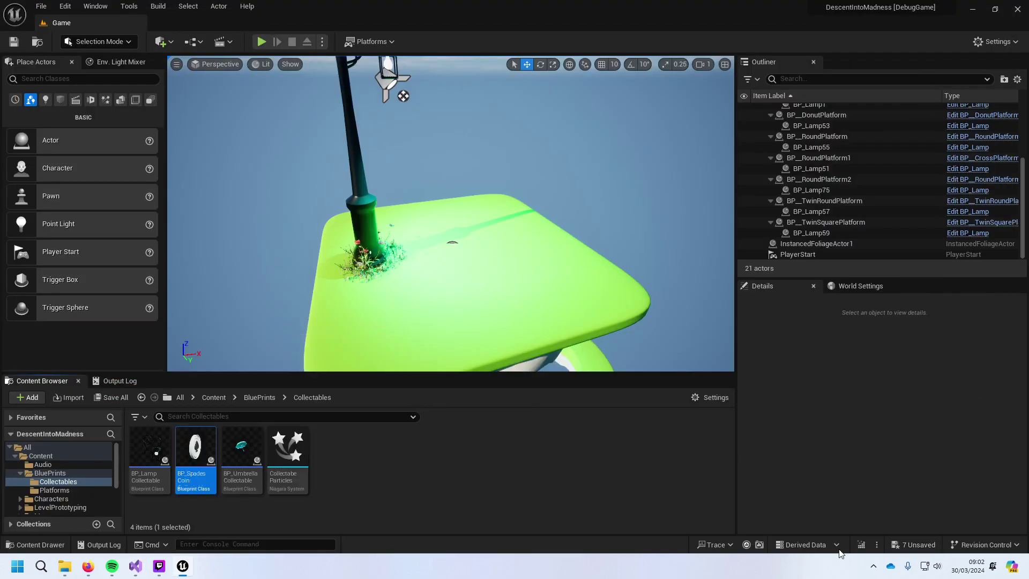
key("ctrl+alt+F11")
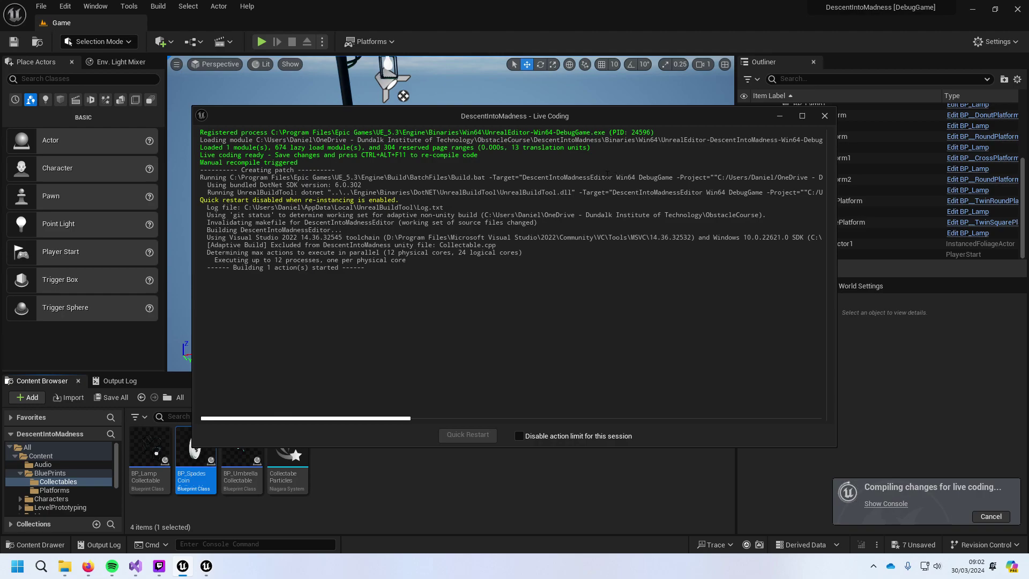
left_click_drag(606, 177, 576, 177)
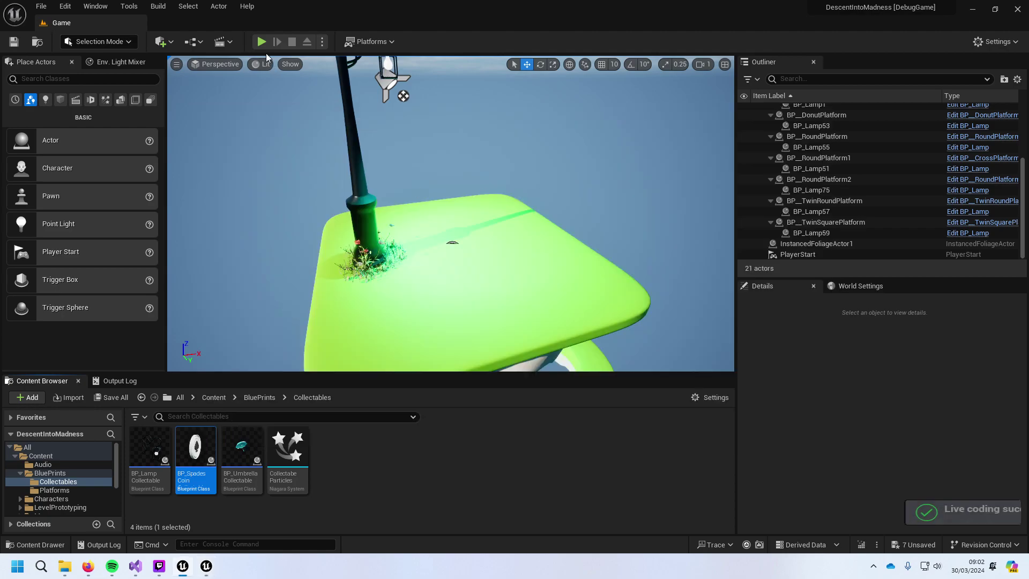
Step: Play-test the level by collecting the spades coin and an umbrella collectable, glide down to a round platform, and end the session
key("alt+p")
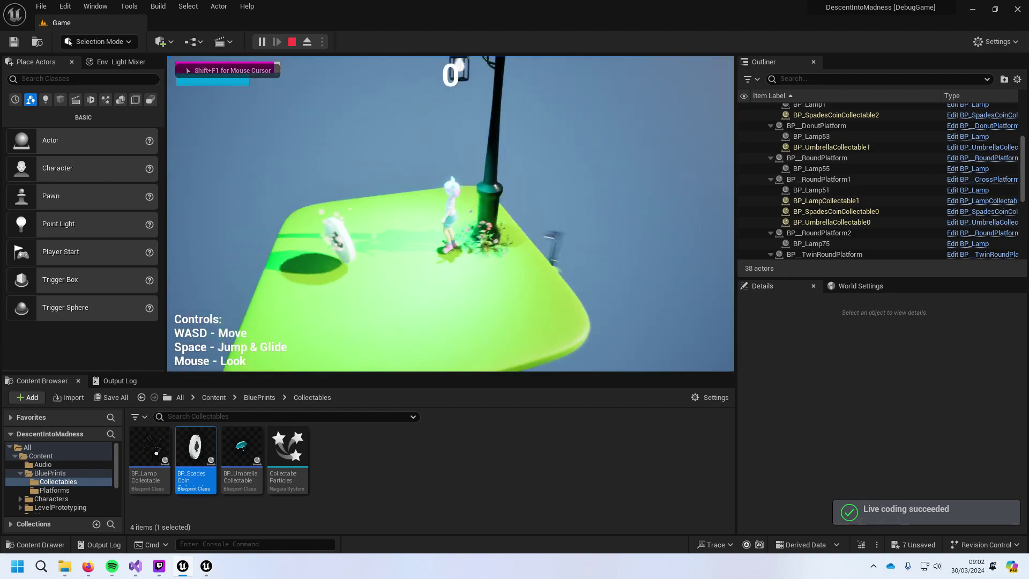
key("w")
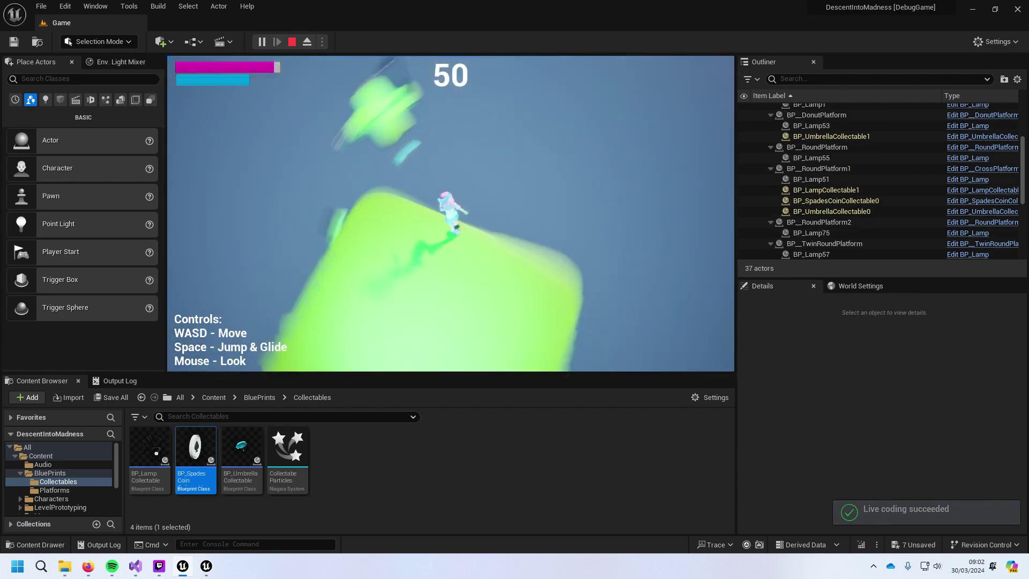
key("space")
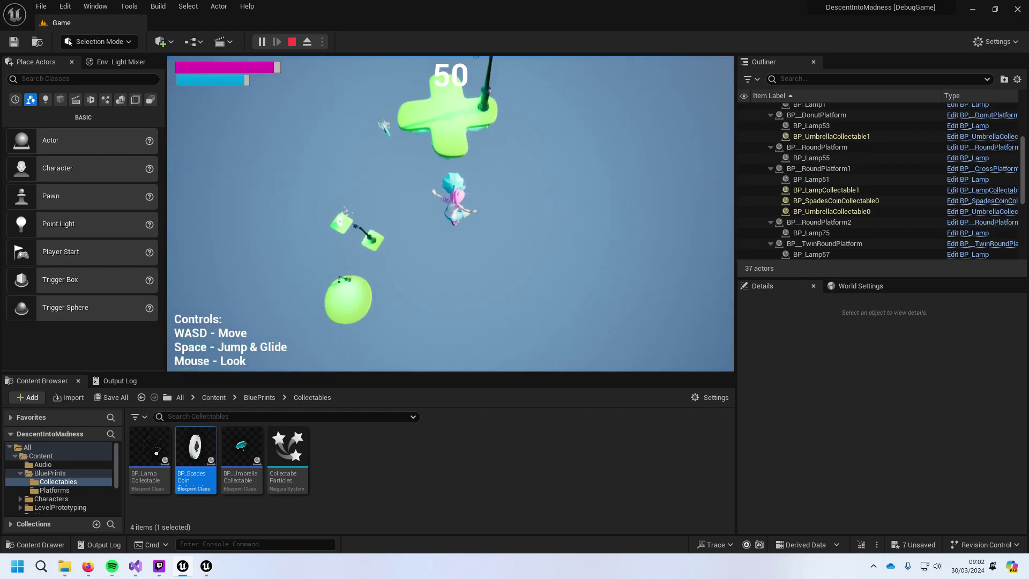
key("w")
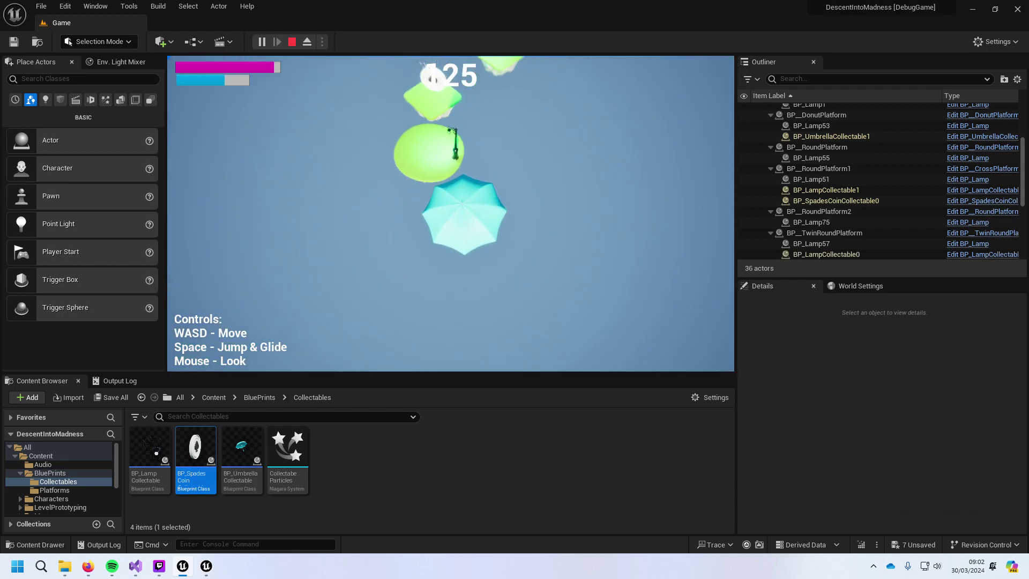
key("w")
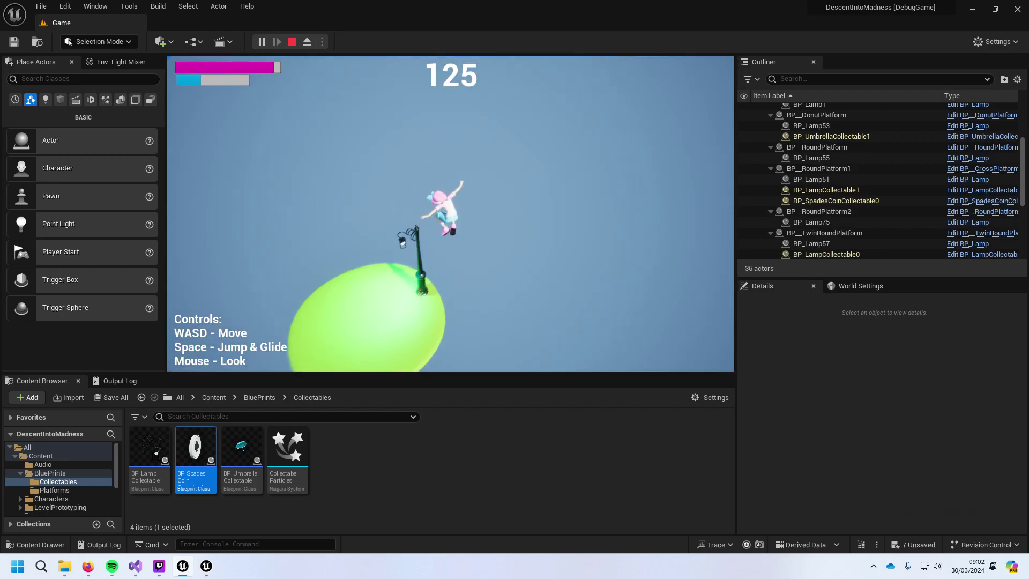
key("w")
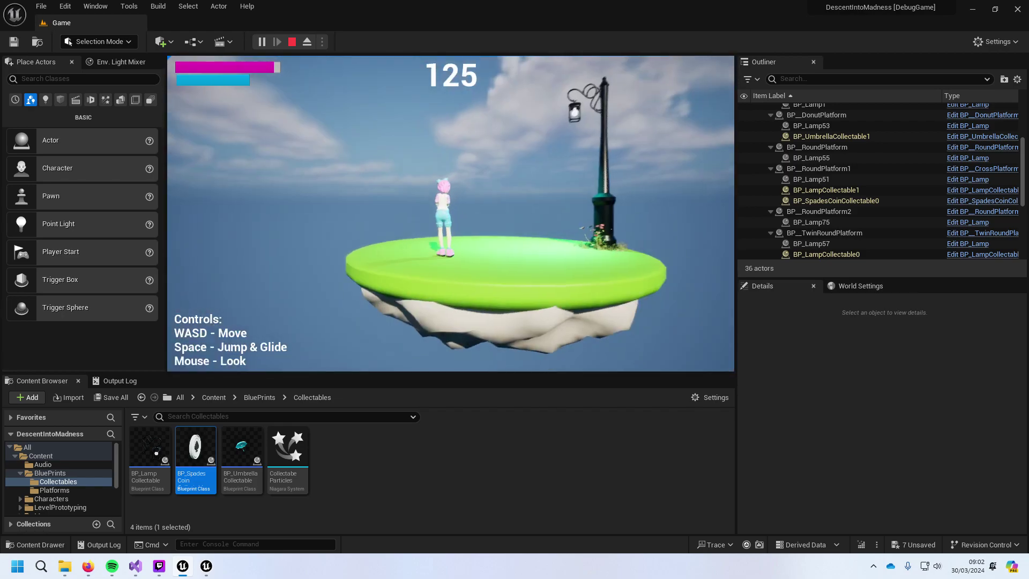
key("Escape")
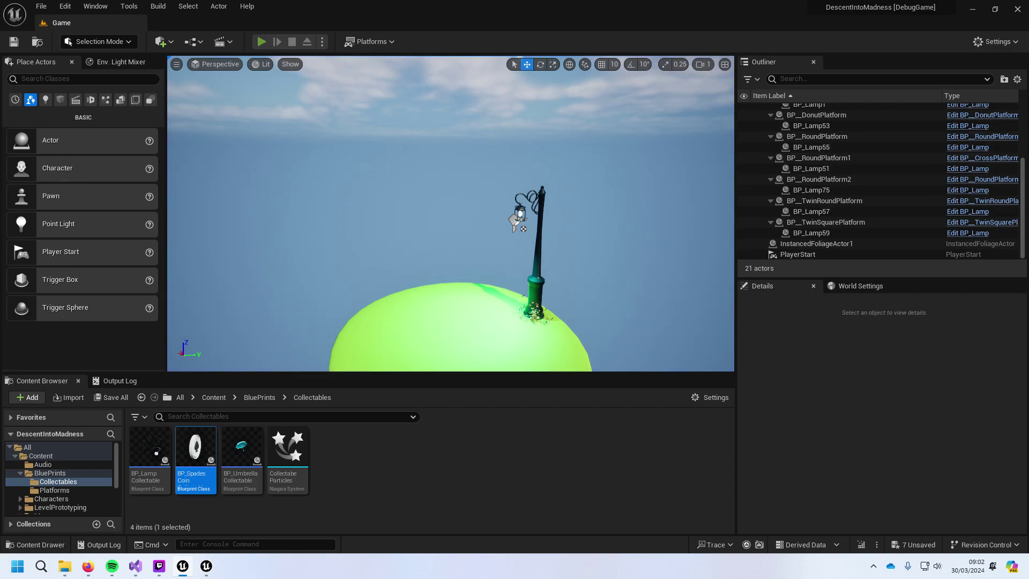
Step: Run another play-test, gliding down towards a round platform with the umbrella open, and stop it
key("alt+p")
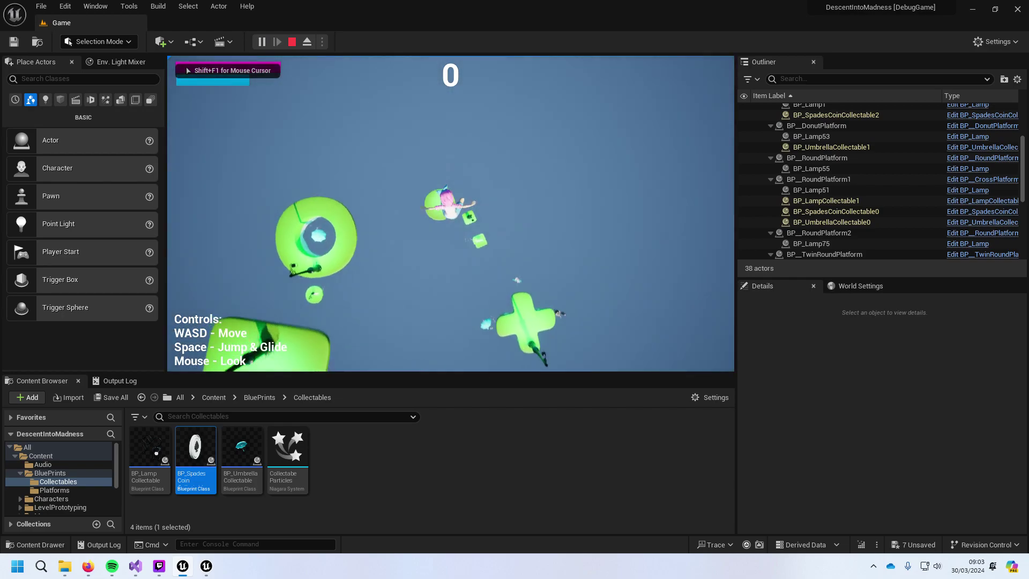
key("space")
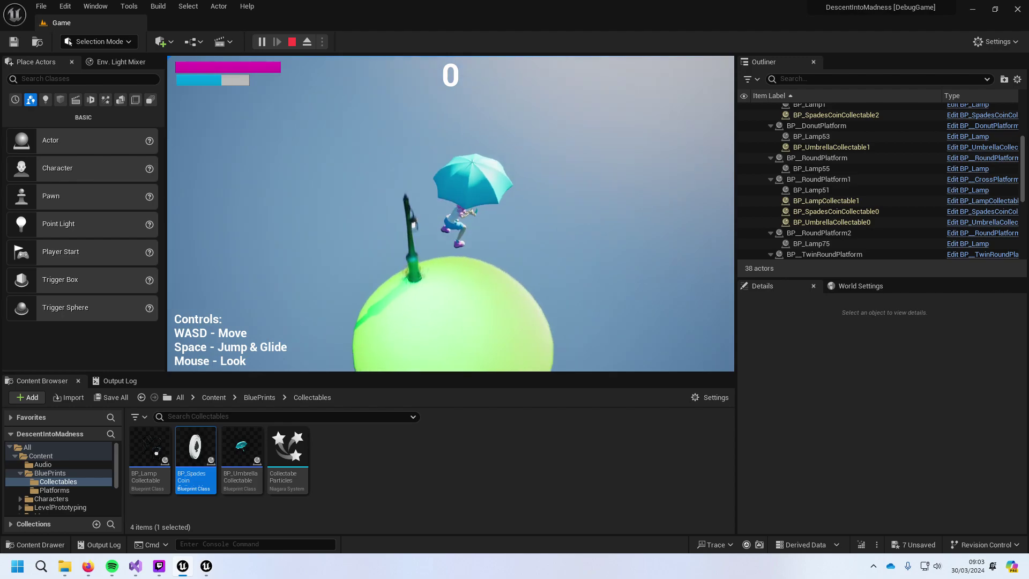
key("Escape")
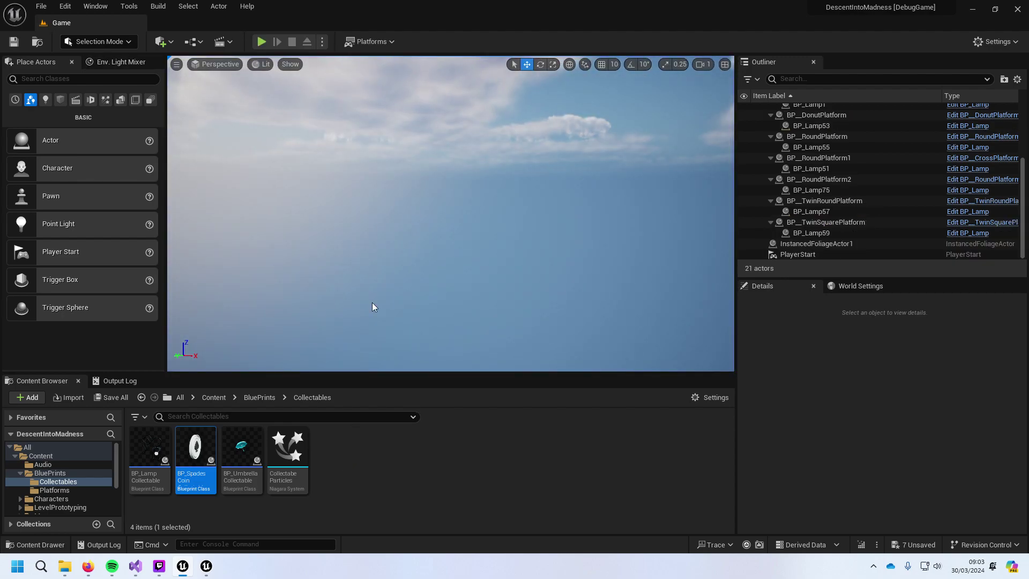
Step: Go from the Collectables folder up to the project's Content folder and open its Audio folder
scroll(799, 213, "up", 5)
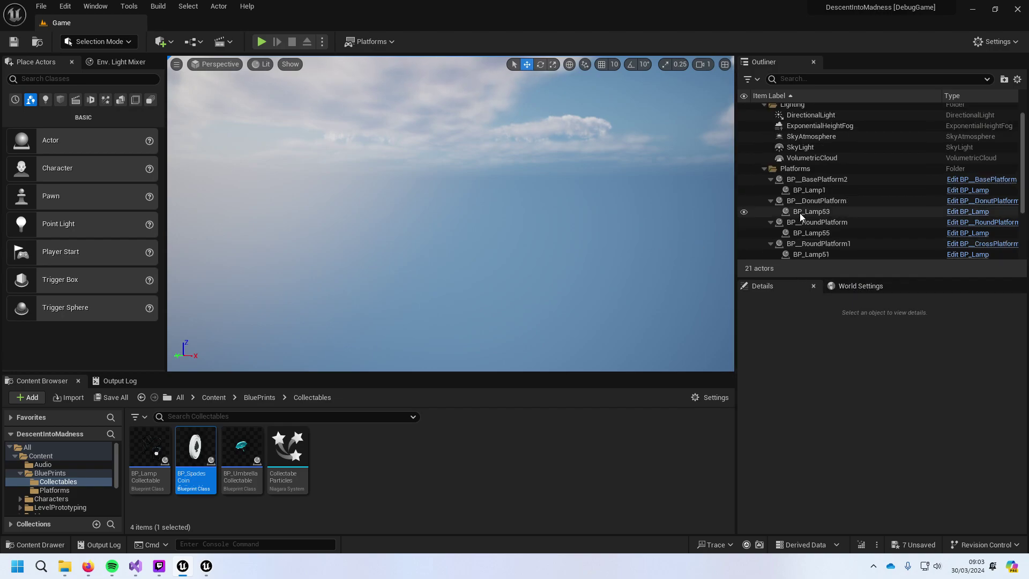
scroll(799, 213, "down", 5)
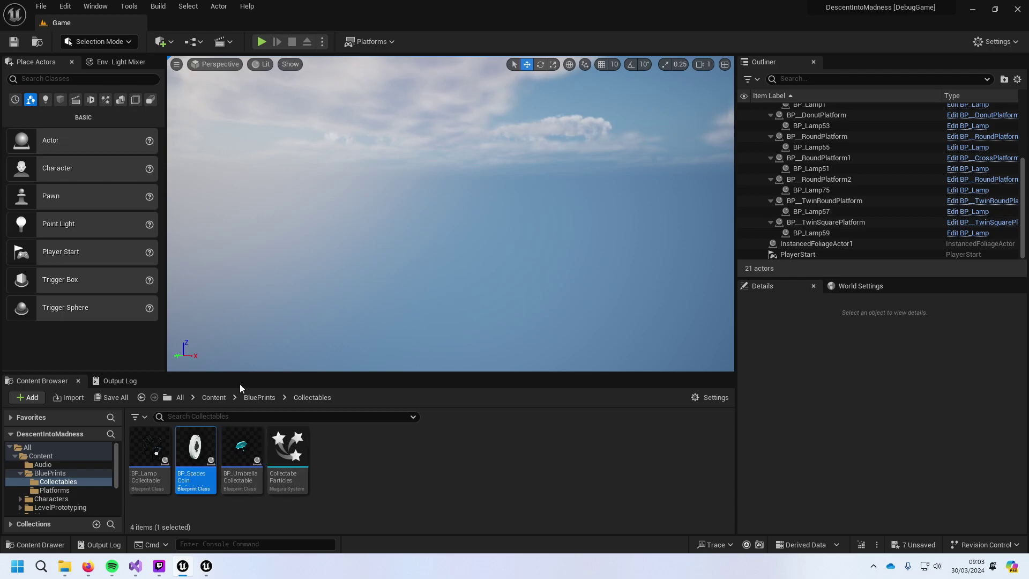
left_click(261, 397)
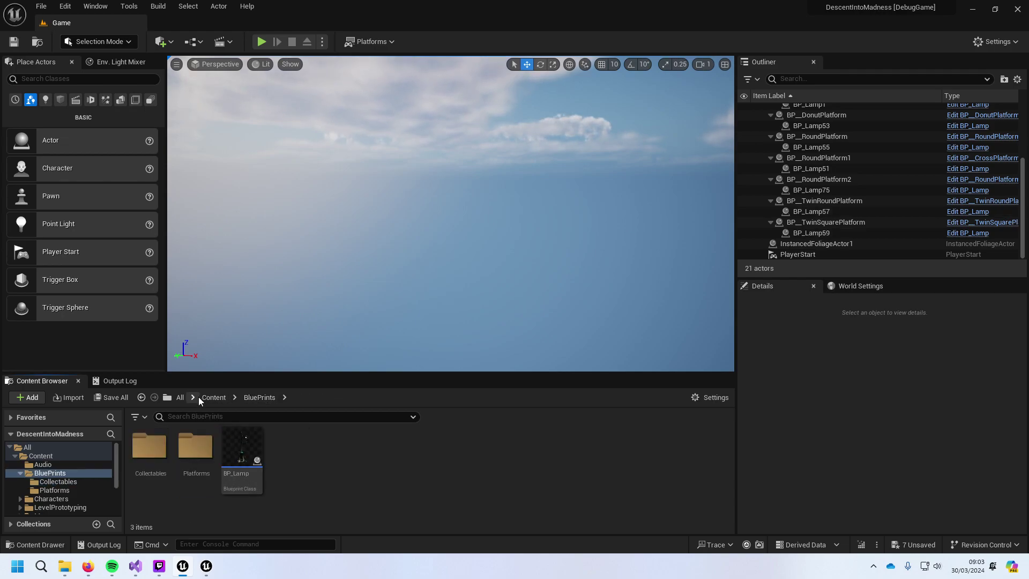
left_click(214, 398)
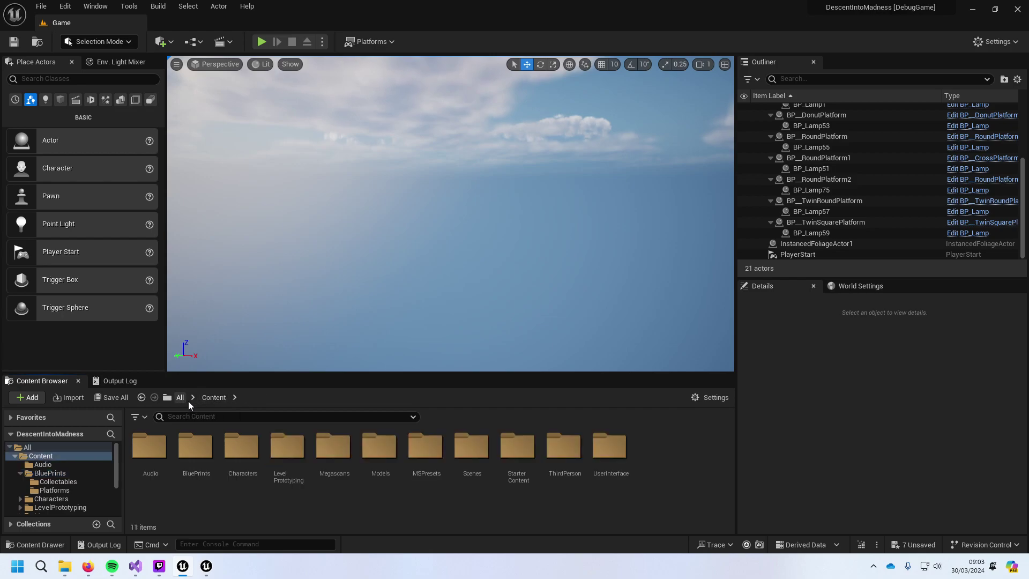
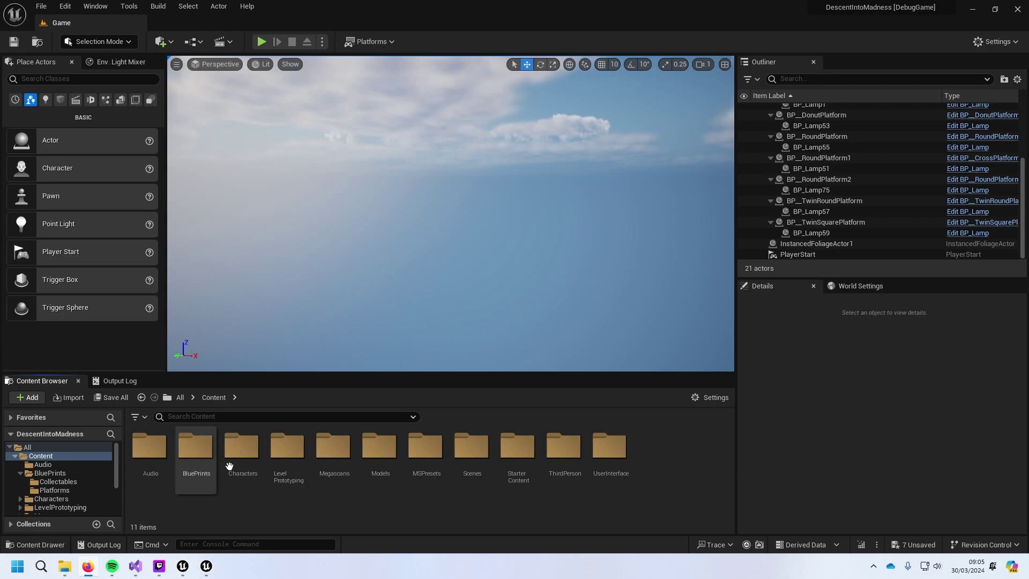
double_click(151, 460)
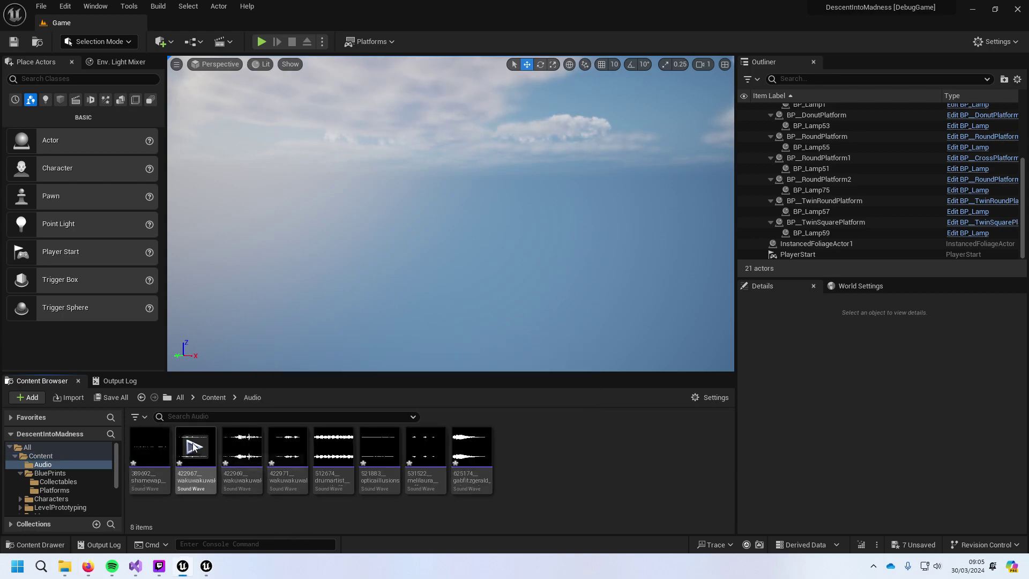
Step: Audition the imported sound waves in the Audio folder, starting with 389692__shamewap__tiny-hammer-on-stone
mouse_move(225, 449)
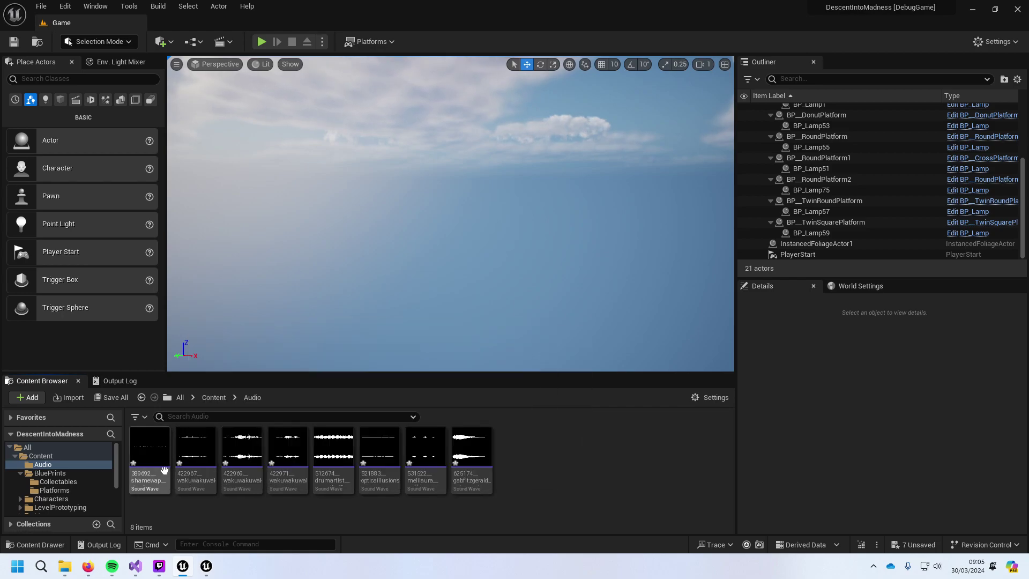
mouse_move(165, 471)
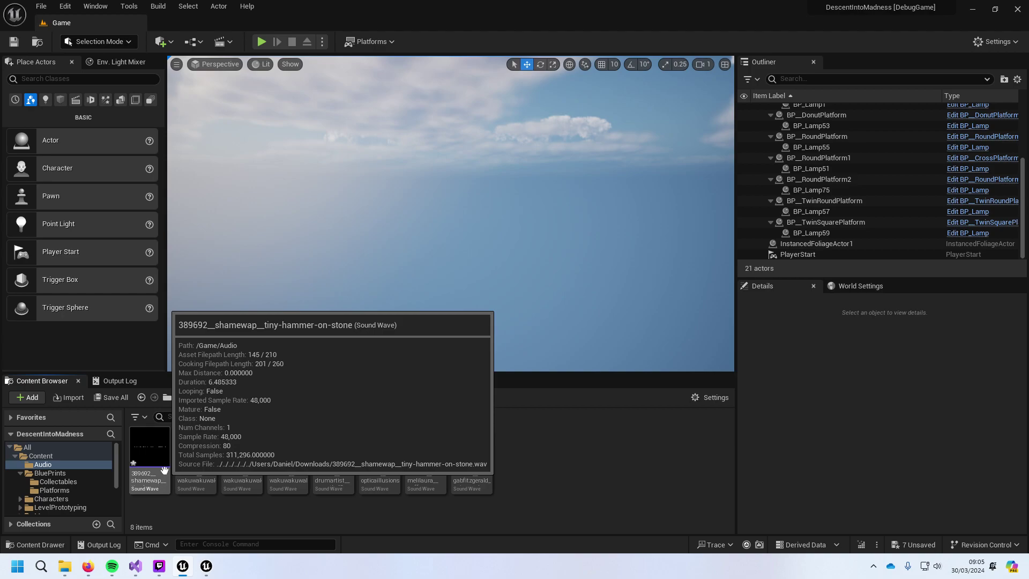
left_click(150, 450)
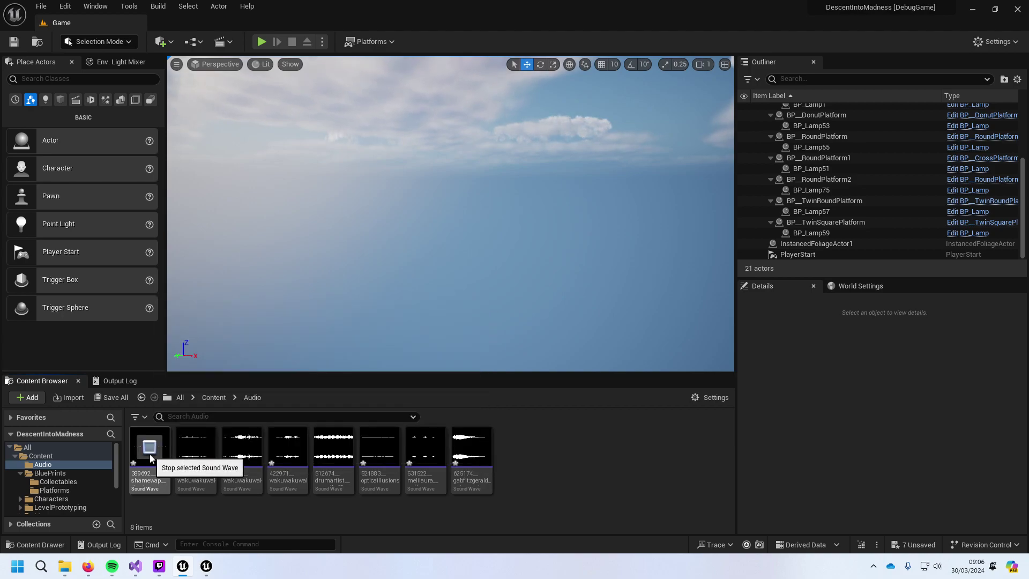
left_click(150, 449)
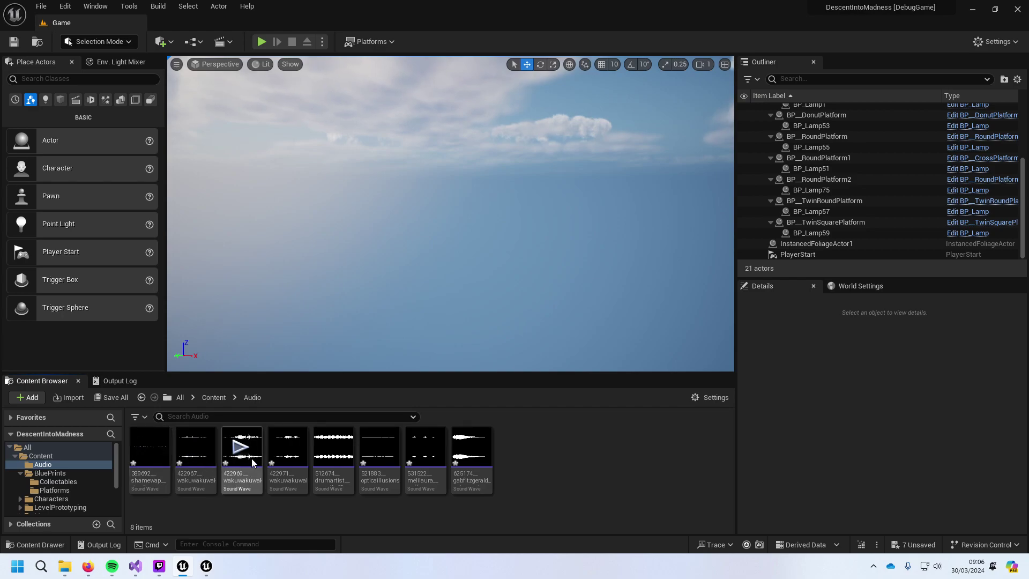
left_click(291, 453)
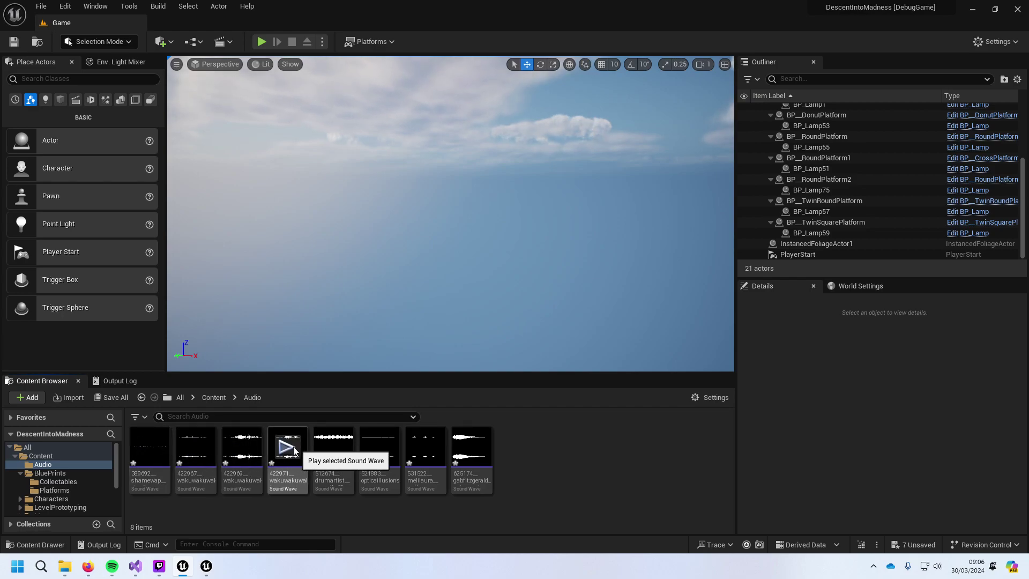
left_click(342, 452)
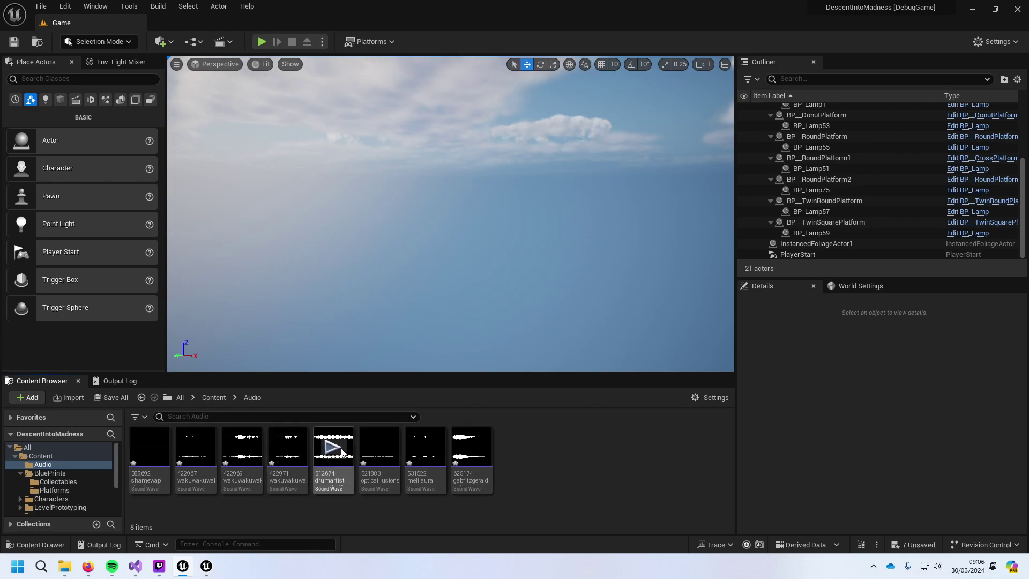
left_click(382, 453)
left_click(416, 448)
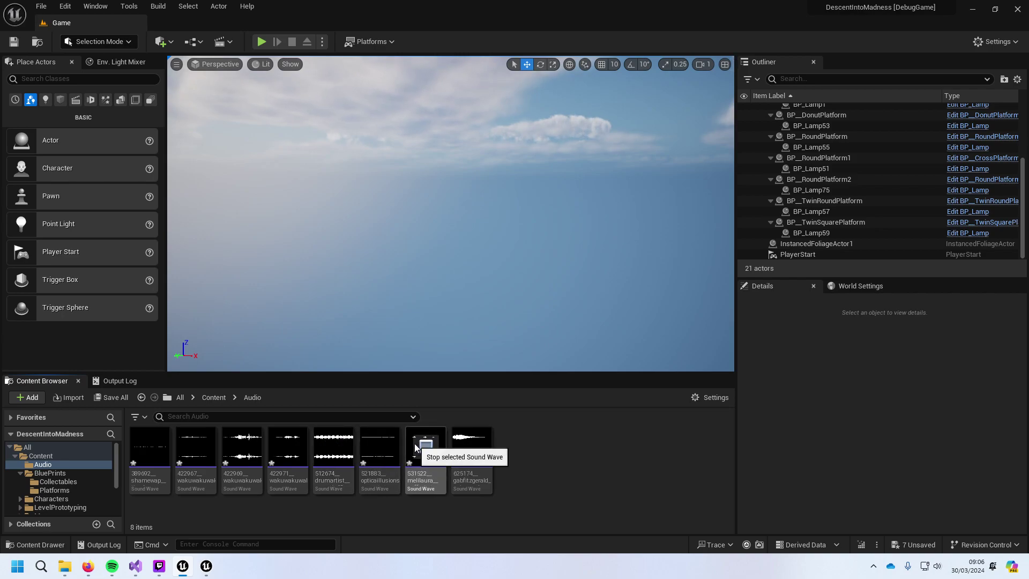
left_click(462, 451)
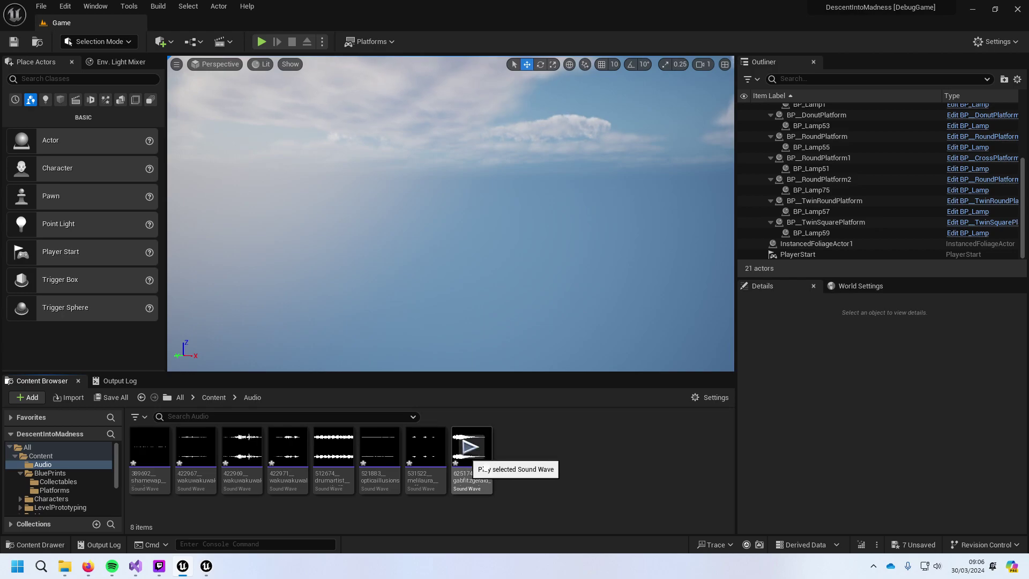
left_click(544, 449)
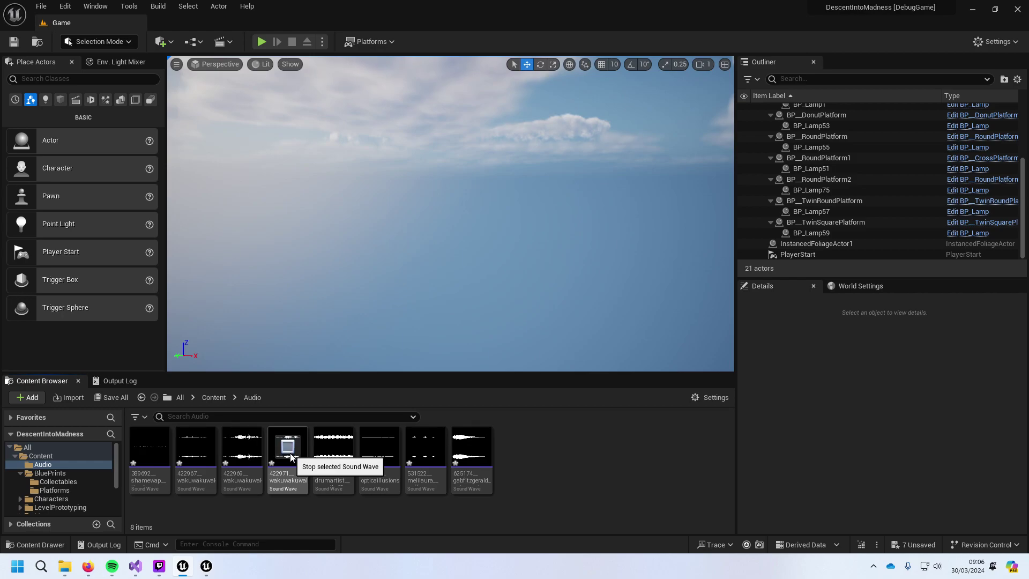
Step: Delete the 389692__shamewap__tiny-hammer-on-stone sound wave from the Audio folder
left_click(150, 461)
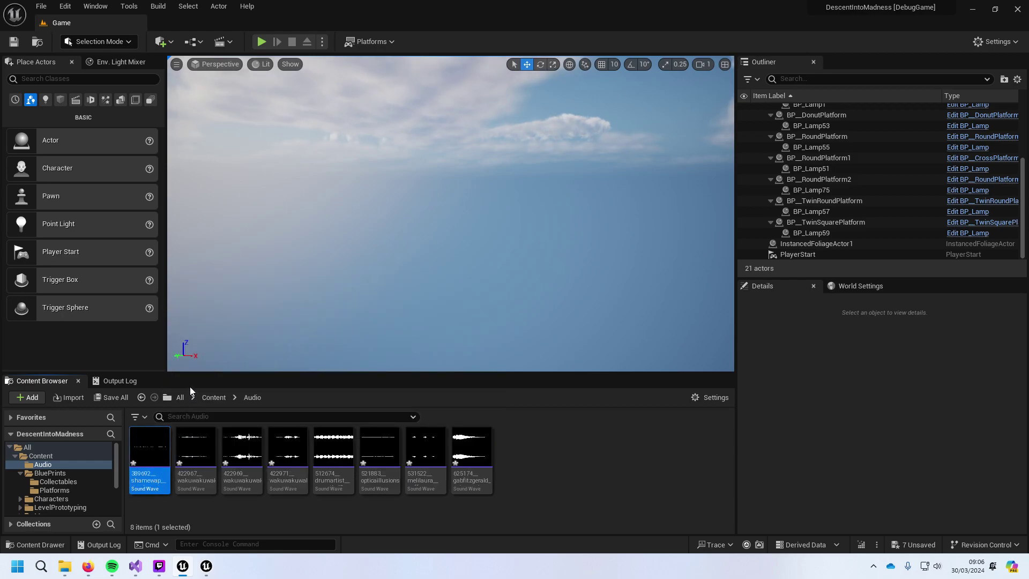
key("Delete")
left_click(488, 457)
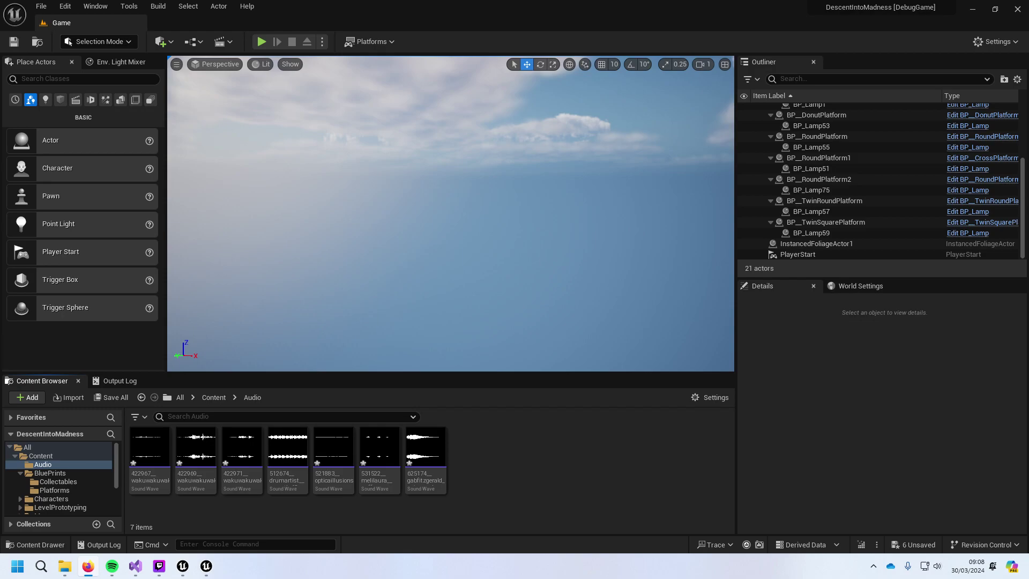
Step: Create a new folder named Footsteps inside the Audio folder
right_click(534, 464)
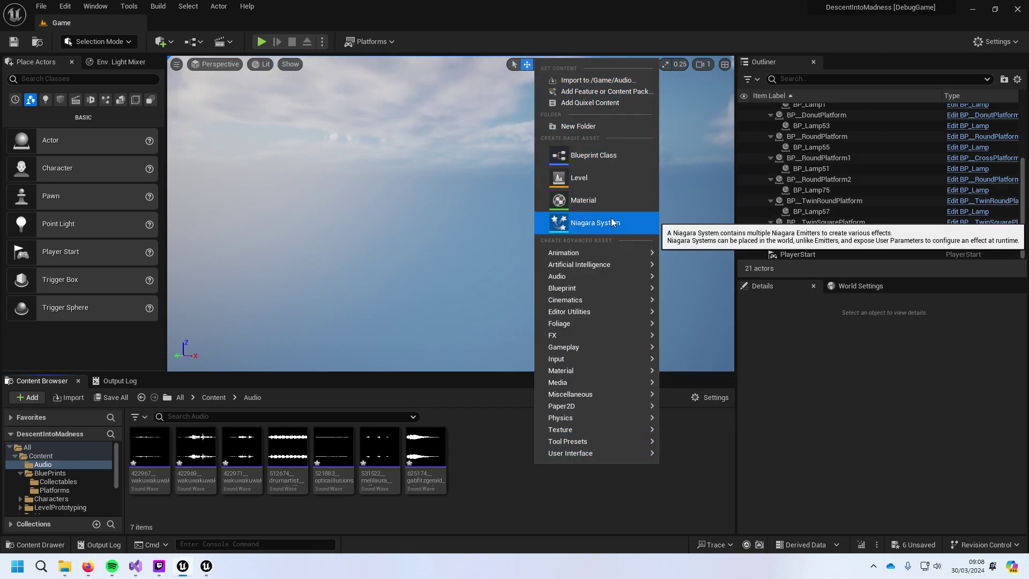
left_click(578, 126)
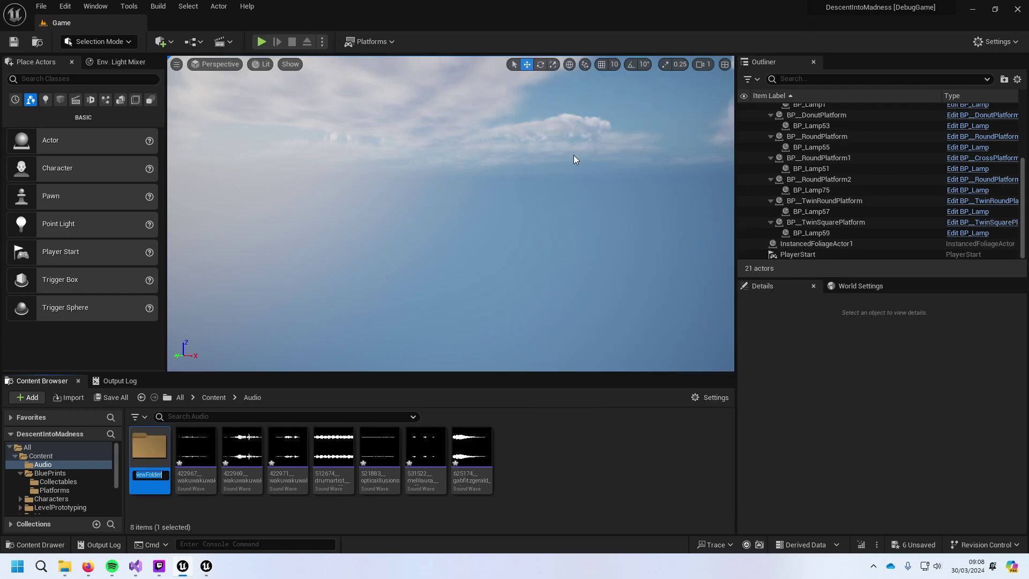
type("Footsteps")
key("Return")
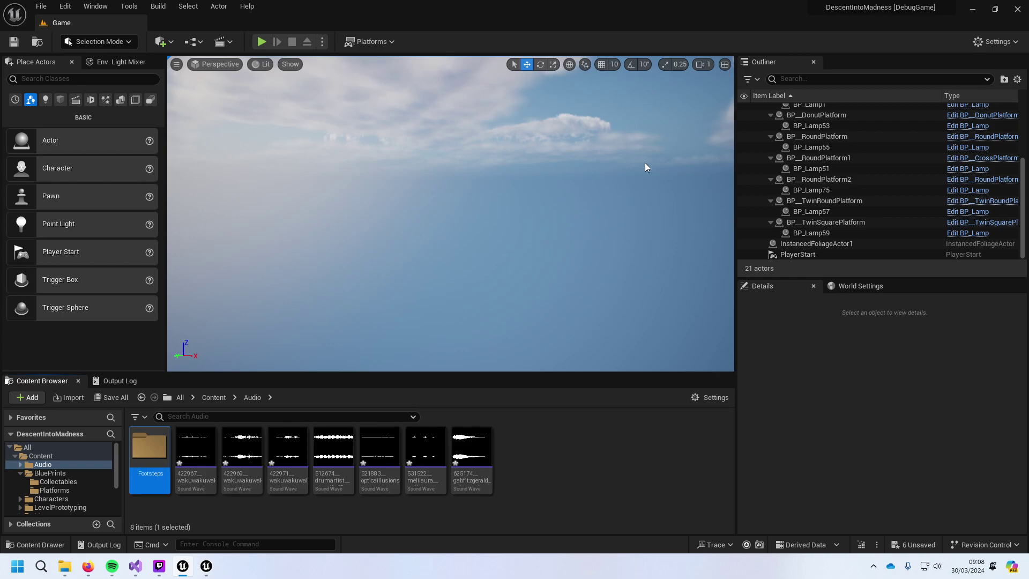
Step: Get the footstep sounds through Firefox and bring the four sfxrunground sound waves into the Footsteps folder
left_click(88, 566)
double_click(149, 452)
left_click(404, 471)
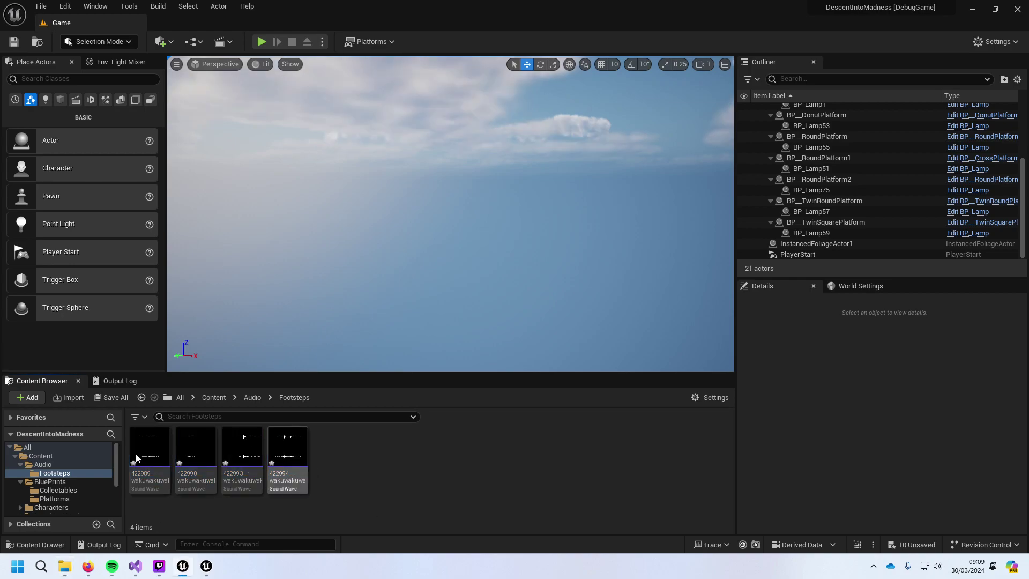
Step: Create a single sound cue named Footsteps from all four sfxrunground sound waves
left_click(288, 467)
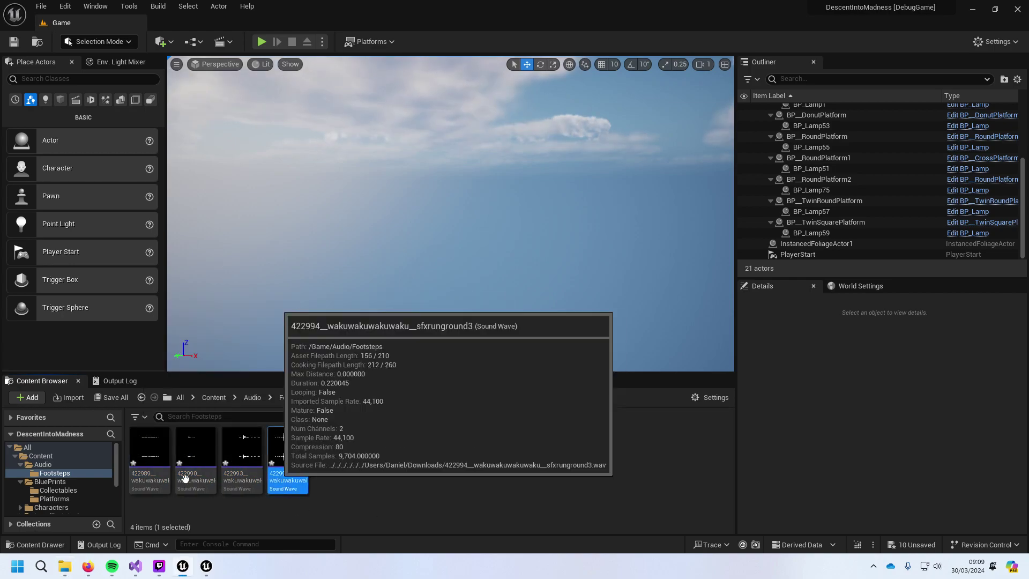
left_click(150, 463, "shift")
right_click(171, 465)
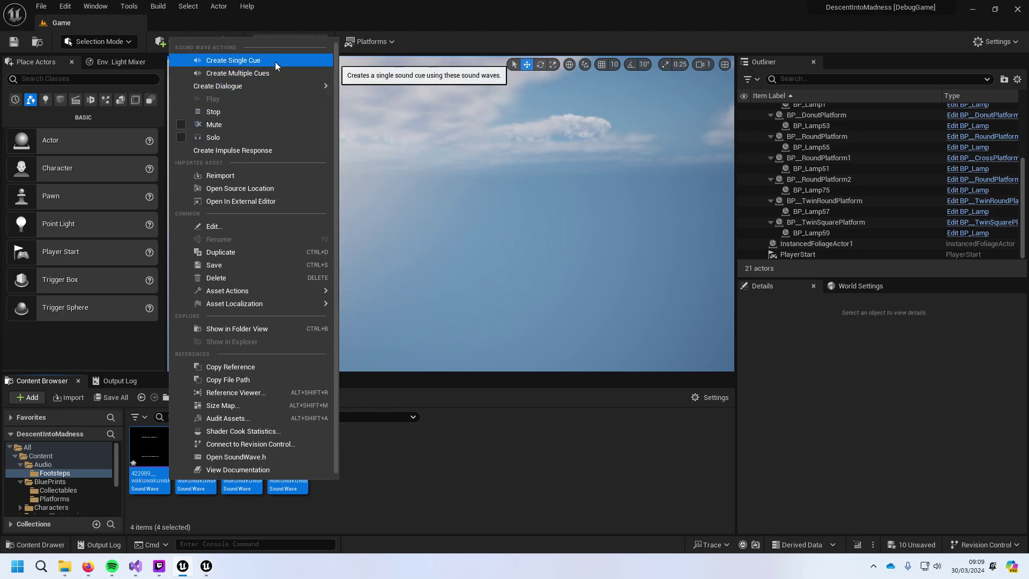
left_click(275, 62)
type("Footsteps")
key("Return")
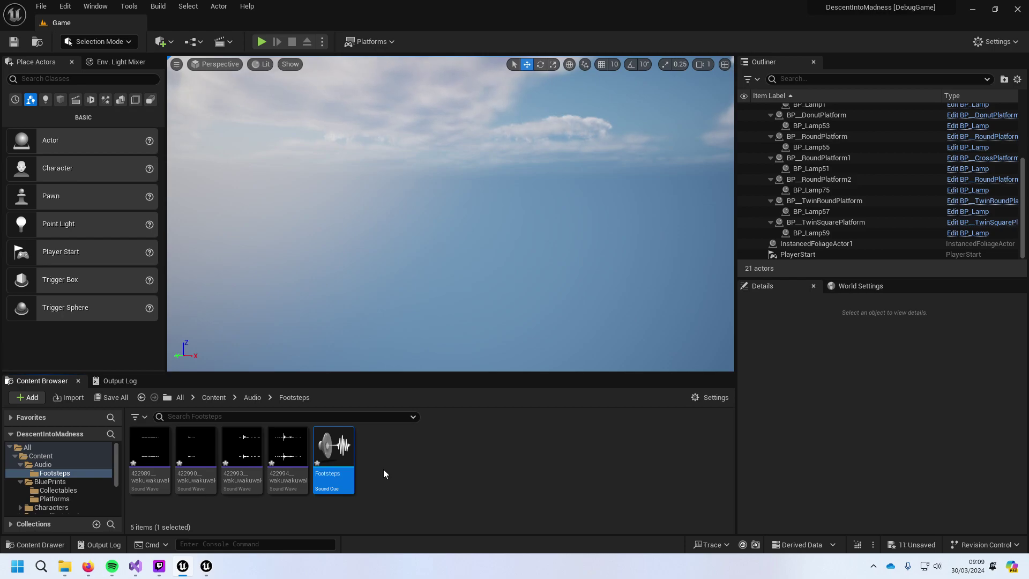
Step: Open the Footsteps sound cue to examine its node graph, and switch to Firefox
double_click(318, 464)
right_click_drag(724, 383, 644, 349)
left_click(88, 566)
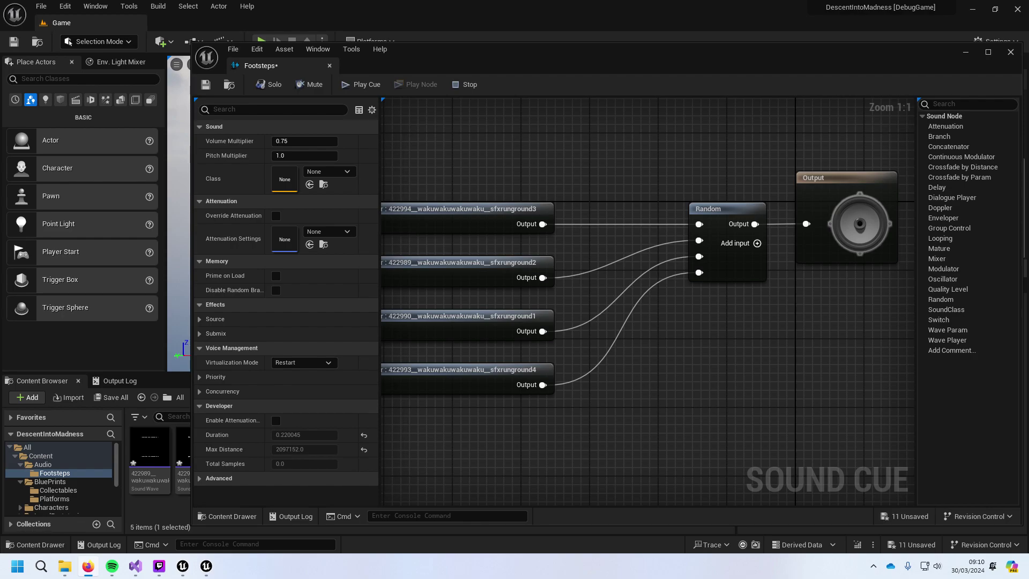
Step: Close the Footsteps sound cue editor and return to the level editor
left_click(1010, 55)
left_click(1010, 55)
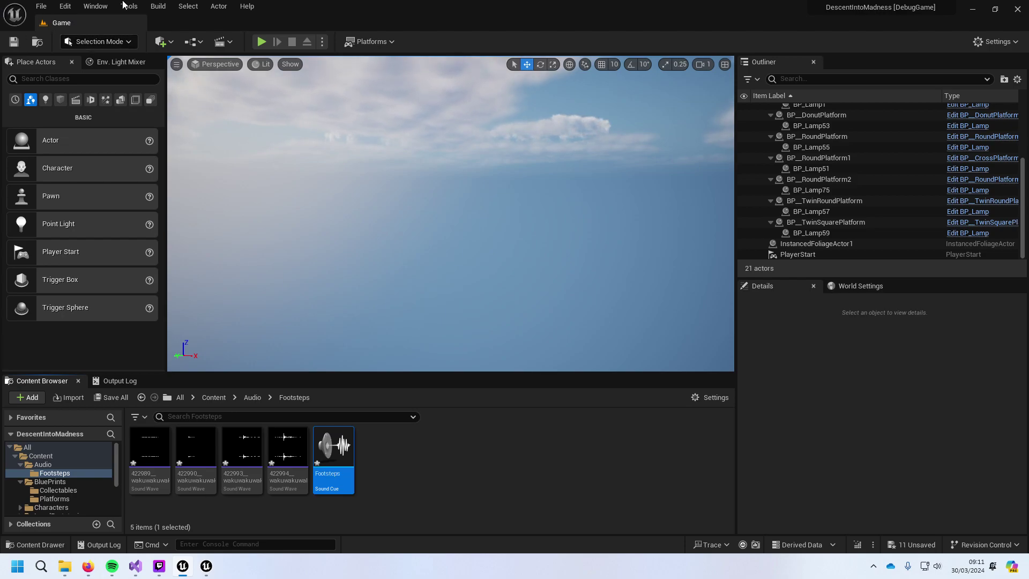
scroll(812, 210, "up", 5)
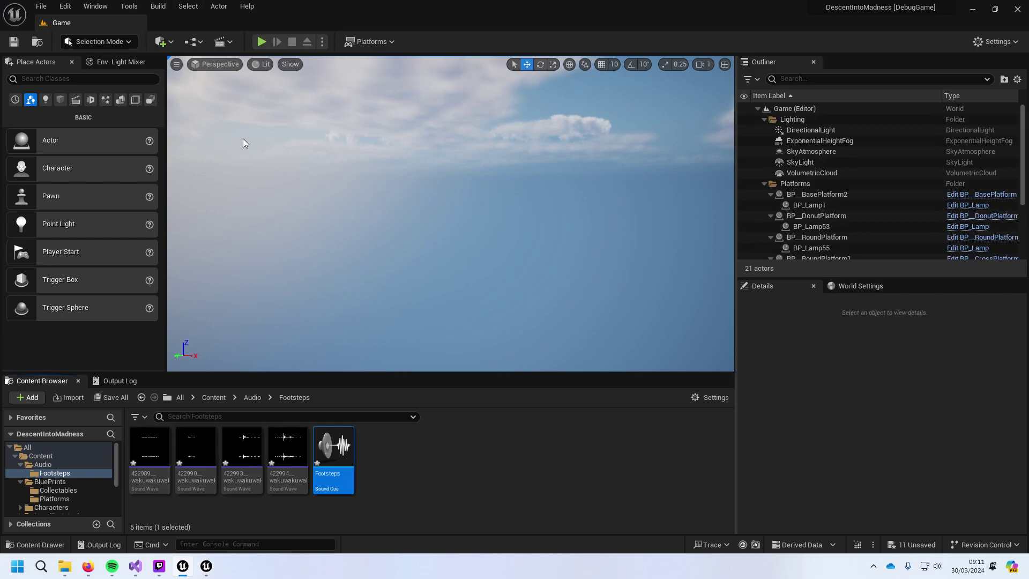
scroll(806, 224, "down", 2)
scroll(807, 224, "down", 4)
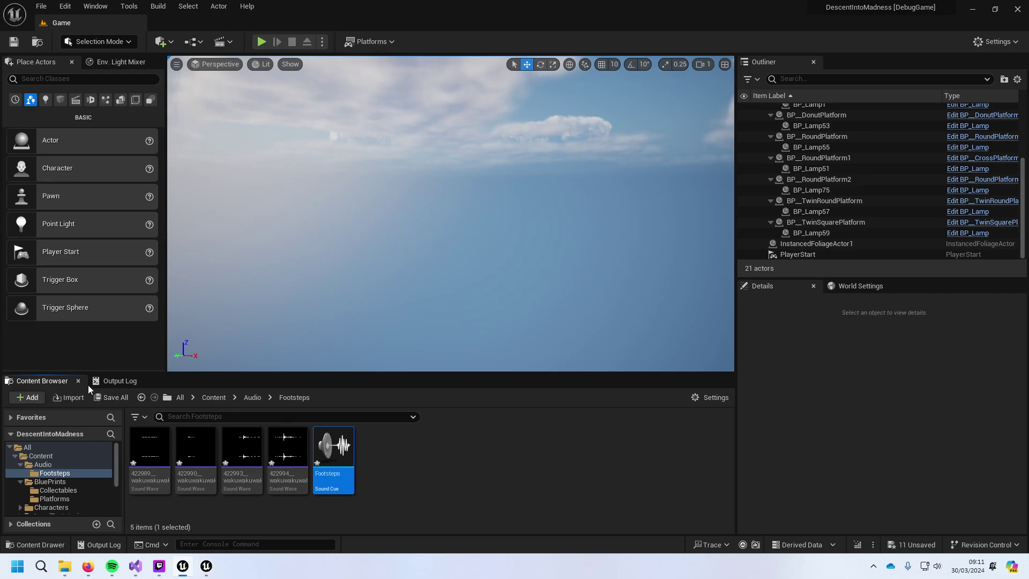
Step: Go up to the Content folder and look through the Models and Characters folders for the character's animations
left_click(253, 397)
left_click(213, 397)
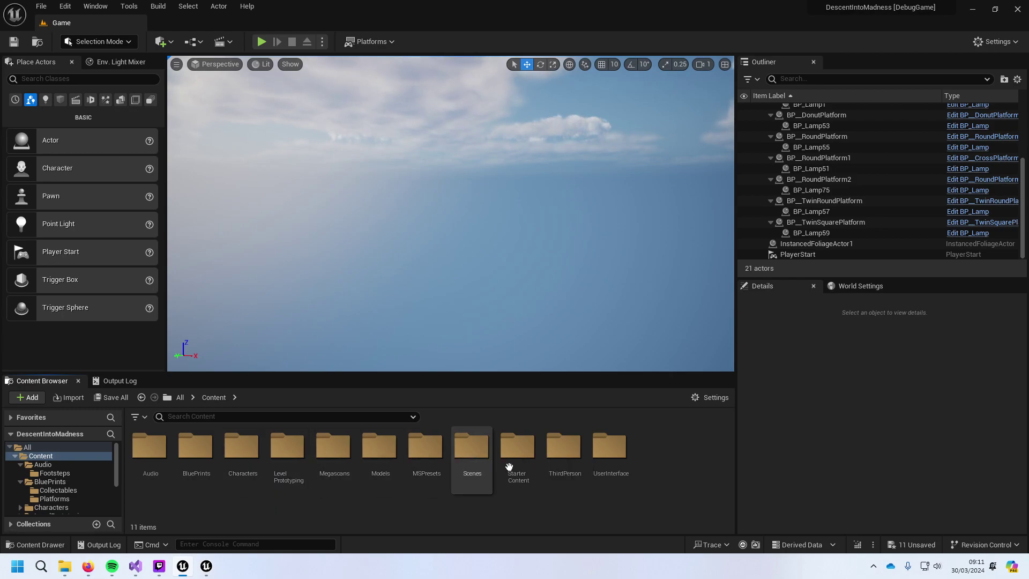
left_click(550, 456)
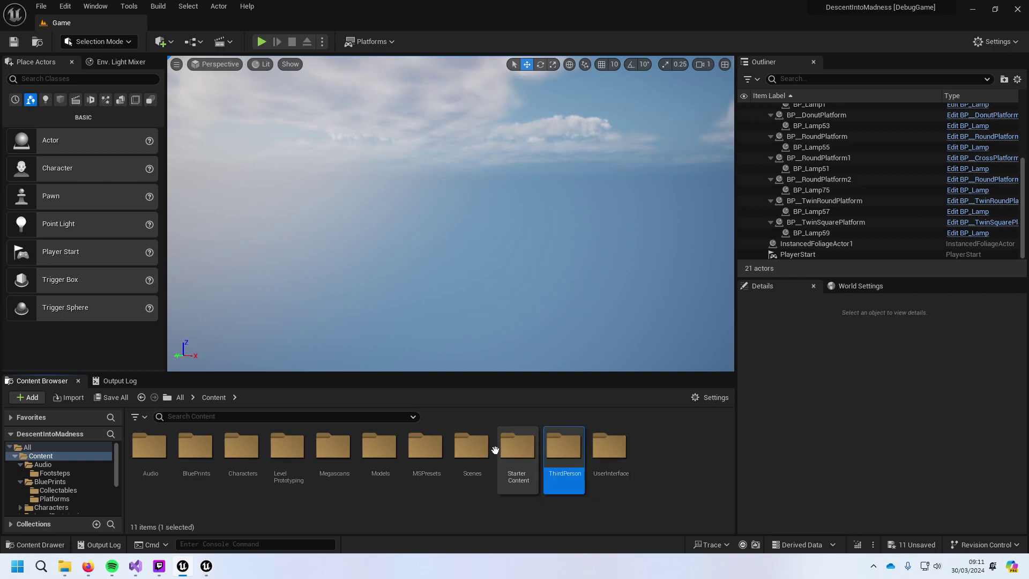
double_click(373, 453)
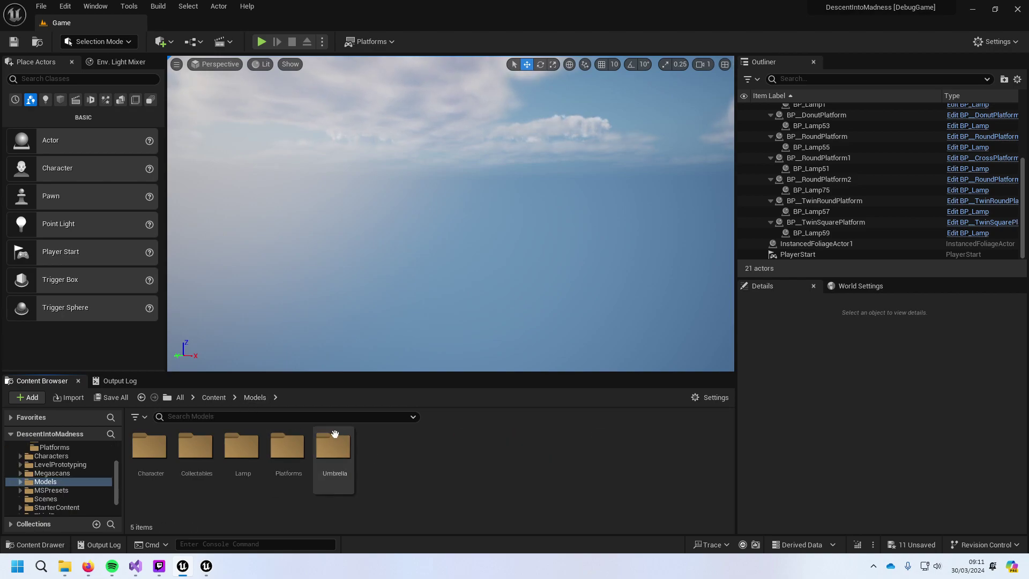
left_click(214, 397)
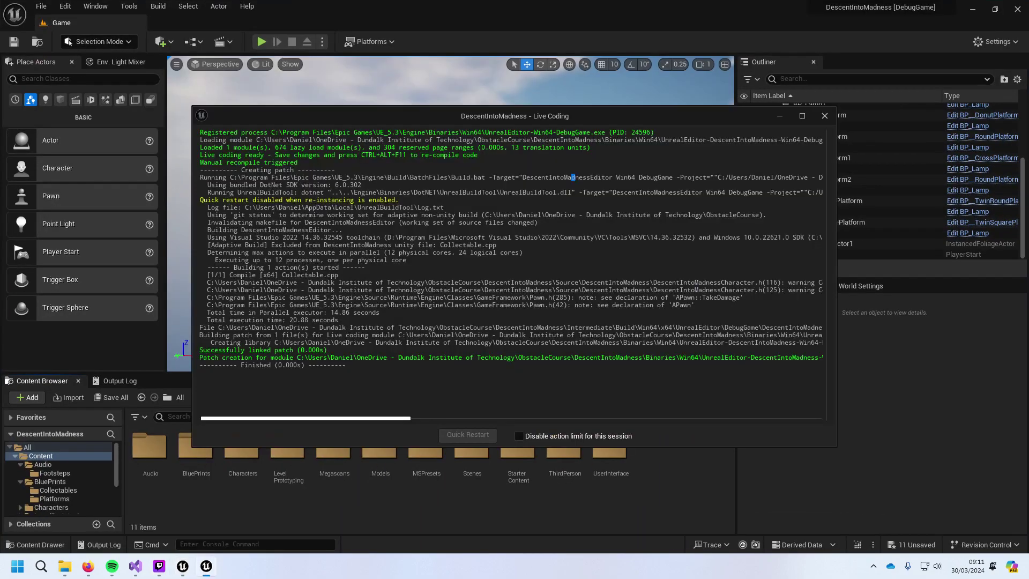
left_click(884, 494)
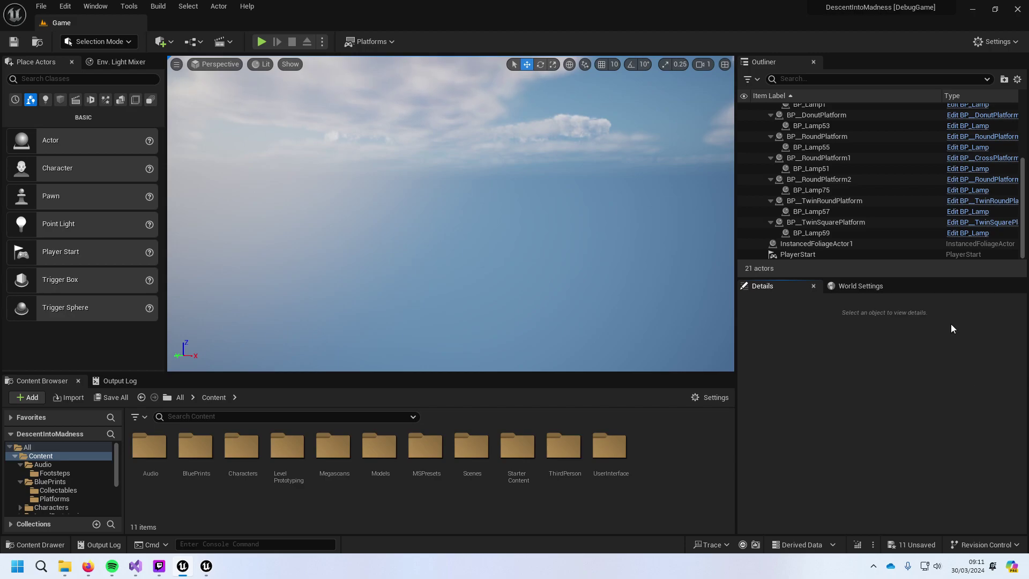
double_click(259, 475)
left_click(234, 398)
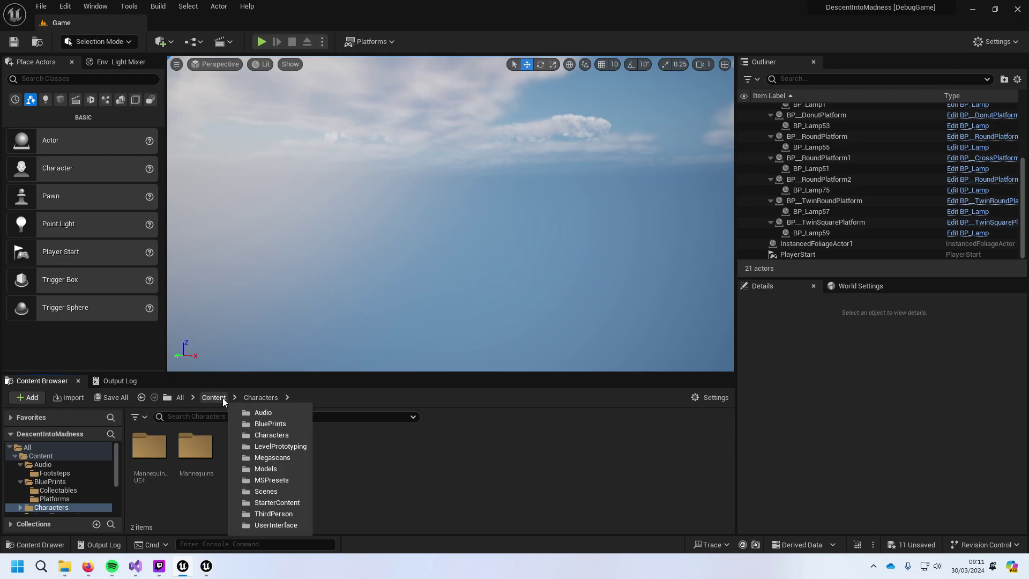
left_click(221, 398)
Step: Open the Walking animation sequence from the Character folder inside Models
double_click(395, 457)
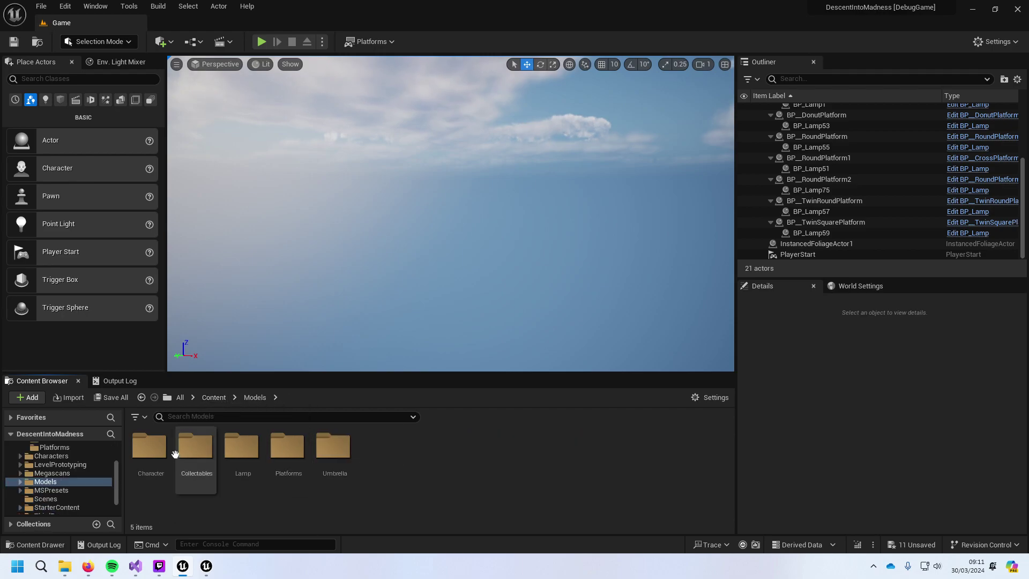
double_click(152, 449)
scroll(581, 488, "down", 1)
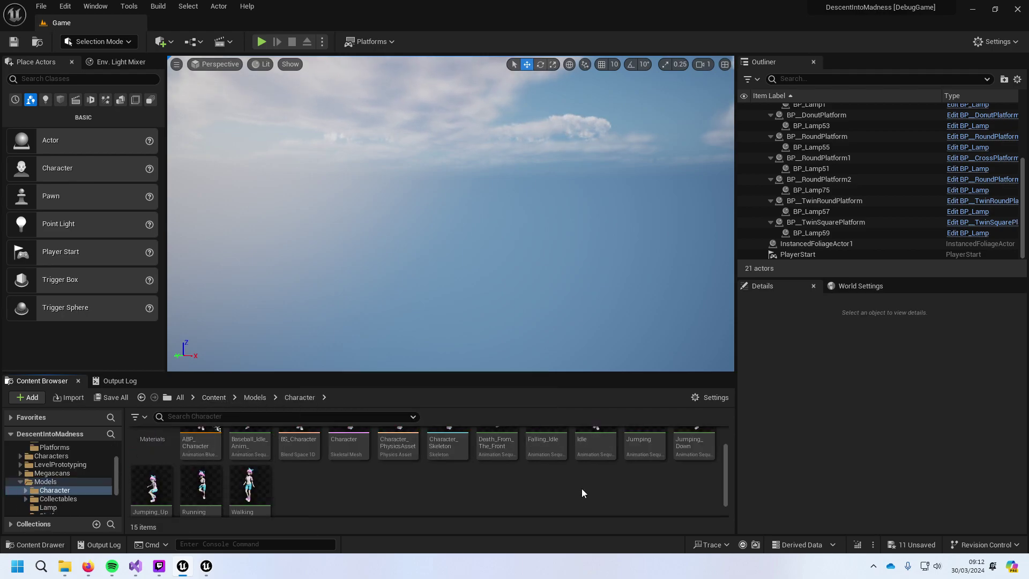
scroll(581, 488, "up", 1)
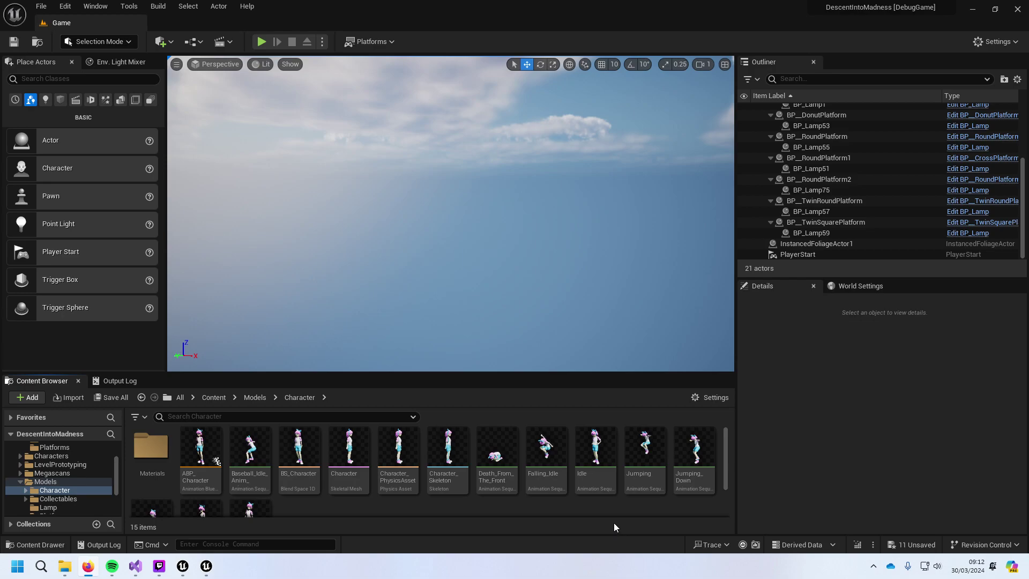
mouse_move(694, 498)
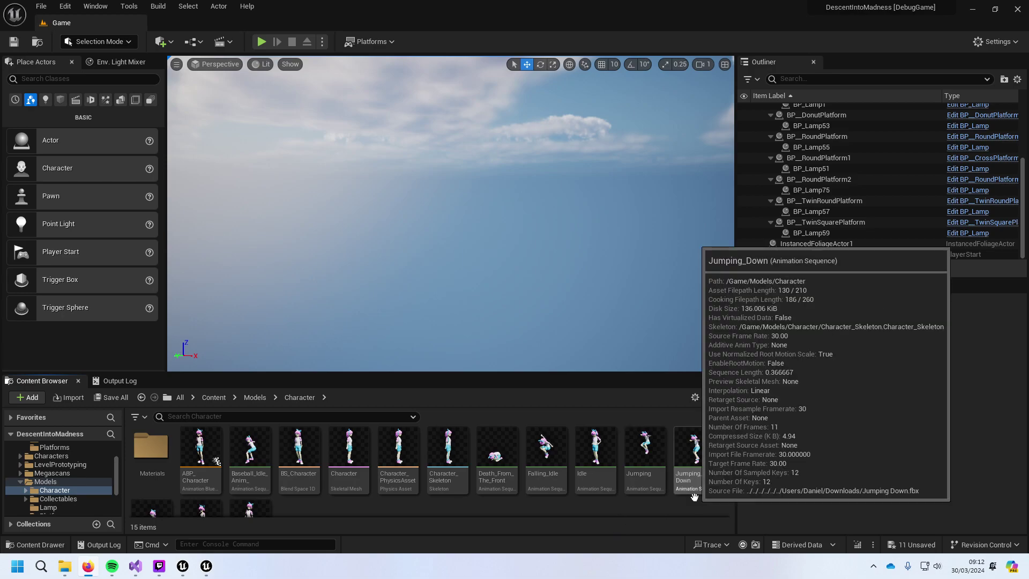
scroll(622, 510, "down", 1)
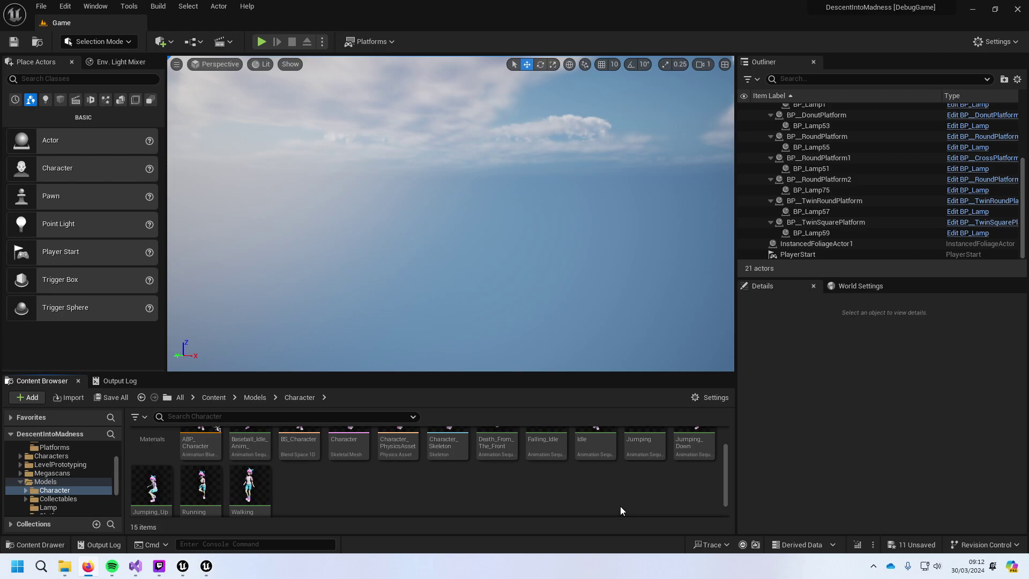
scroll(620, 509, "up", 1)
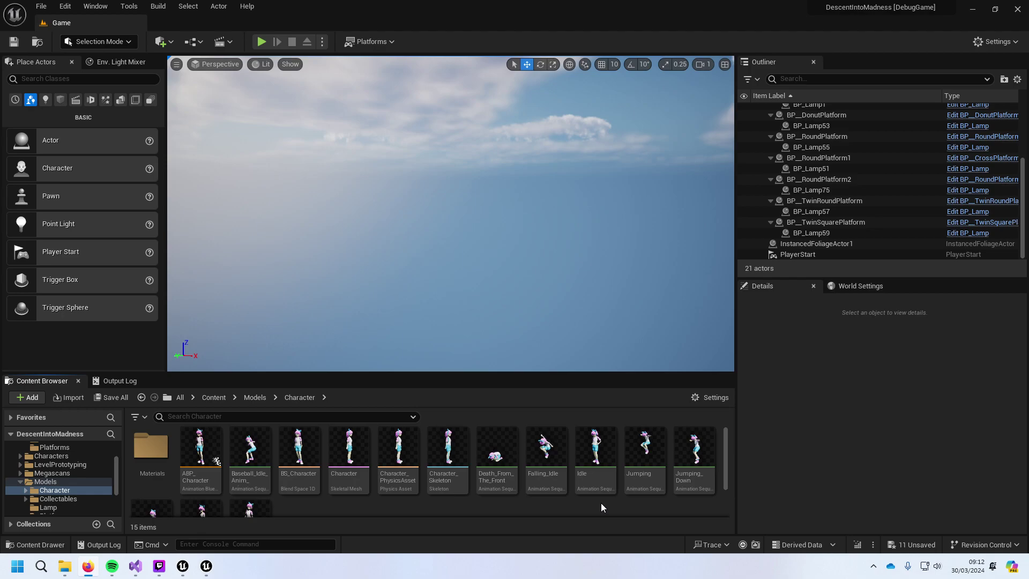
scroll(601, 506, "down", 1)
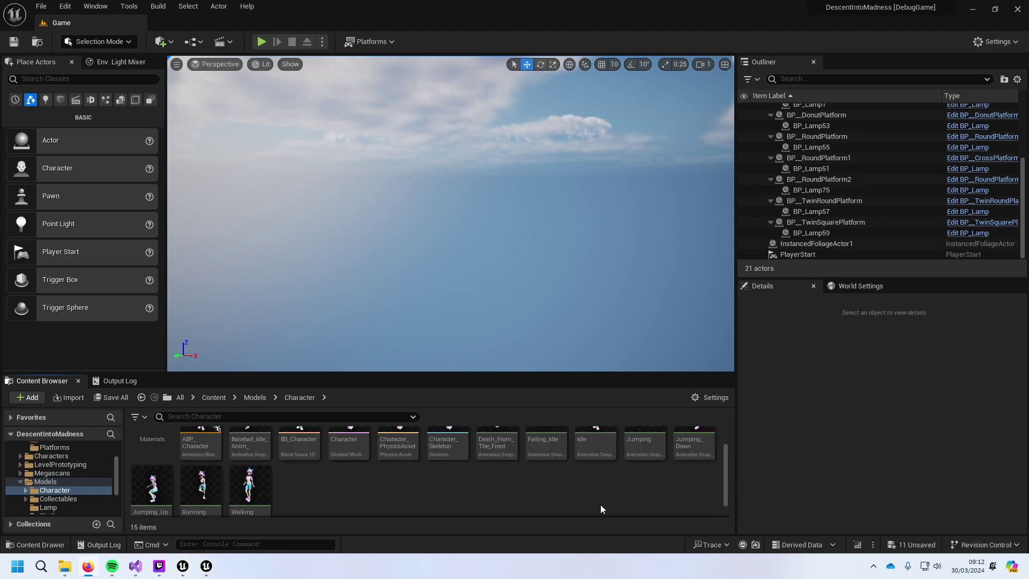
double_click(244, 468)
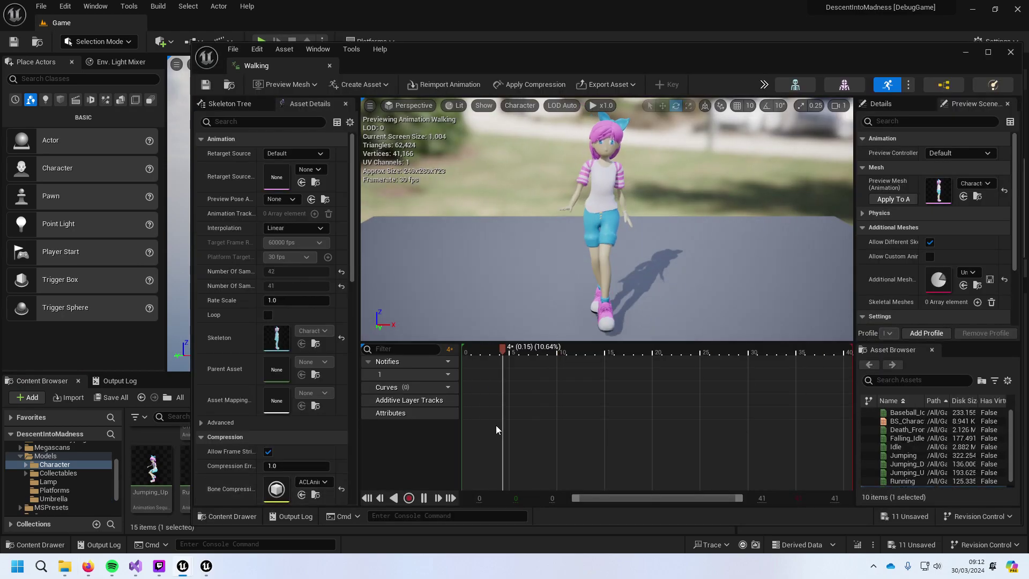
Step: Pause the Walking animation preview and scrub the timeline to about frame 10, where the leading foot lands
left_click(409, 498)
left_click(595, 394)
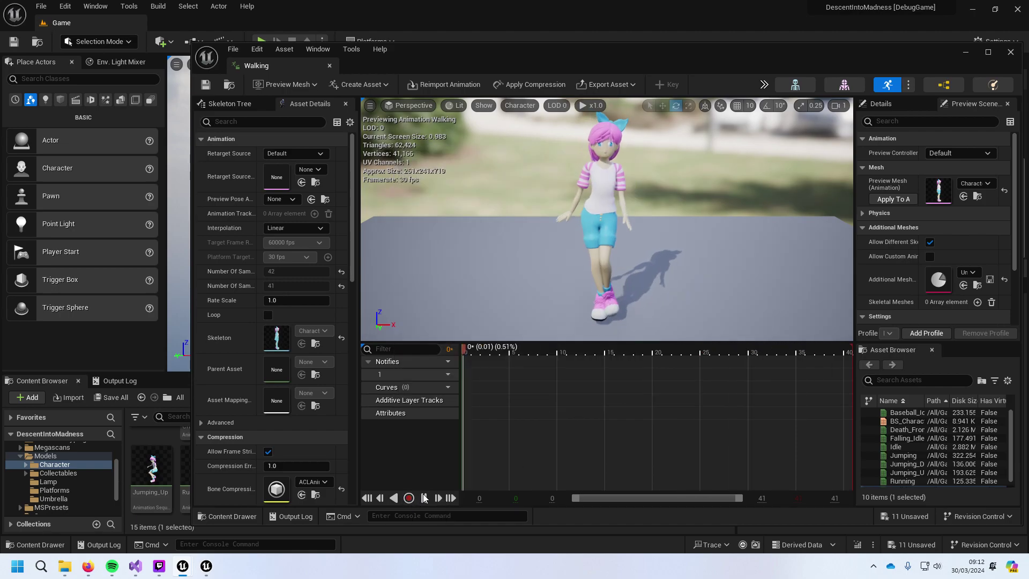
left_click(424, 498)
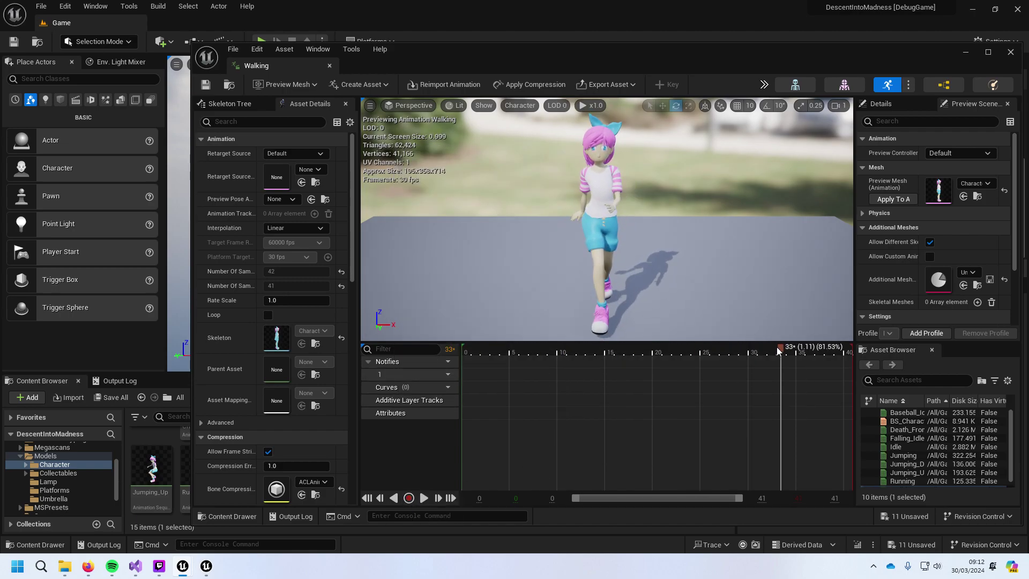
left_click_drag(777, 346, 459, 359)
left_click_drag(565, 246, 591, 254)
left_click_drag(464, 352, 557, 356)
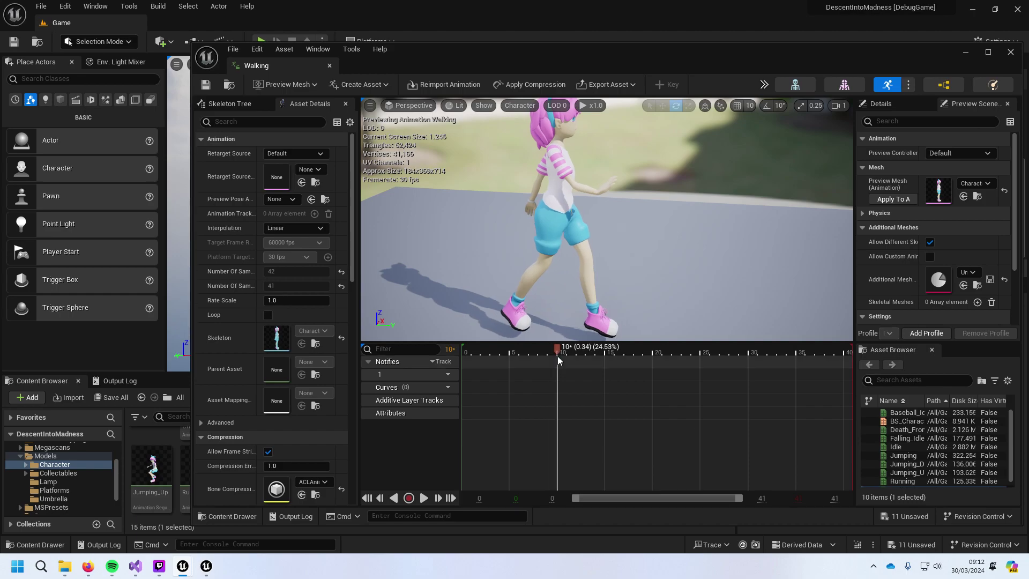
right_click(557, 356)
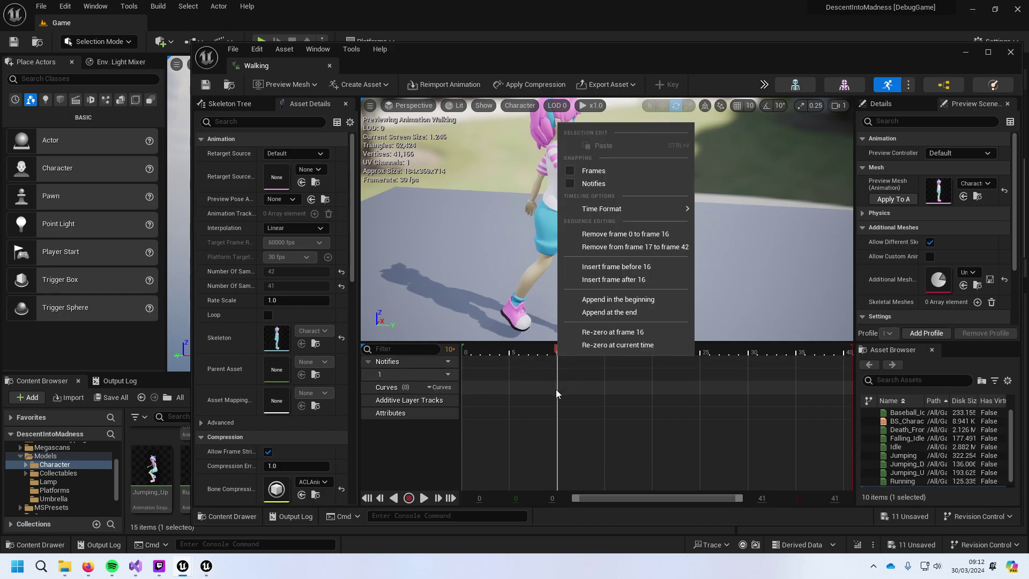
right_click(561, 427)
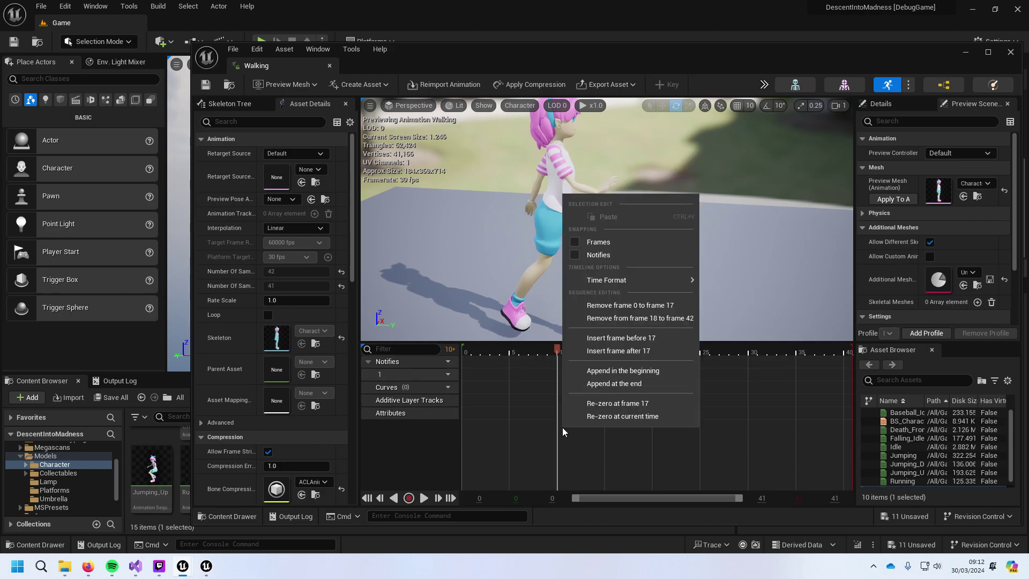
key("alt+Tab")
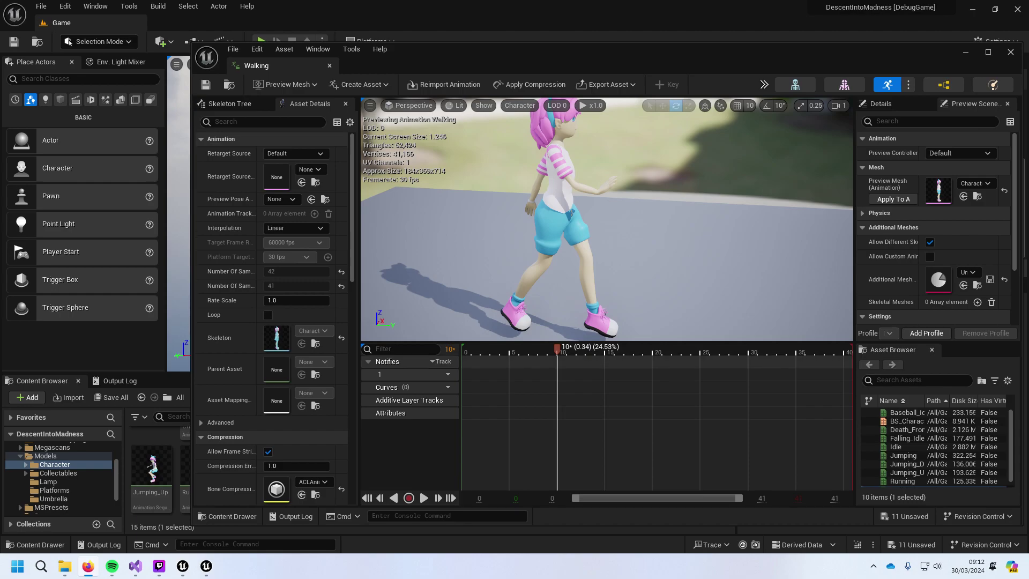
Step: Scrub the Walking animation from its start to the first footfall at about 0.33 seconds
left_click(468, 354)
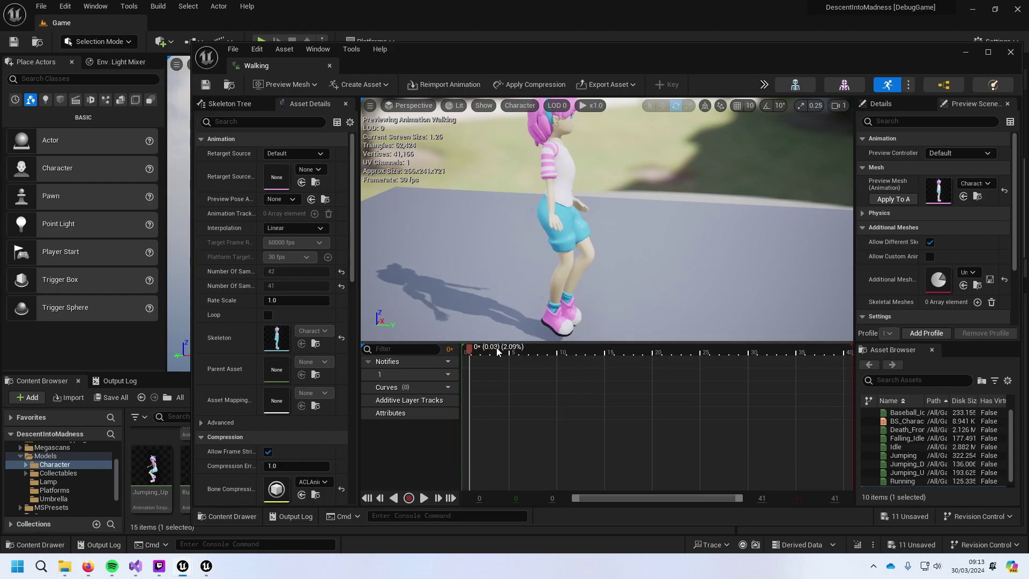
left_click_drag(533, 353, 555, 352)
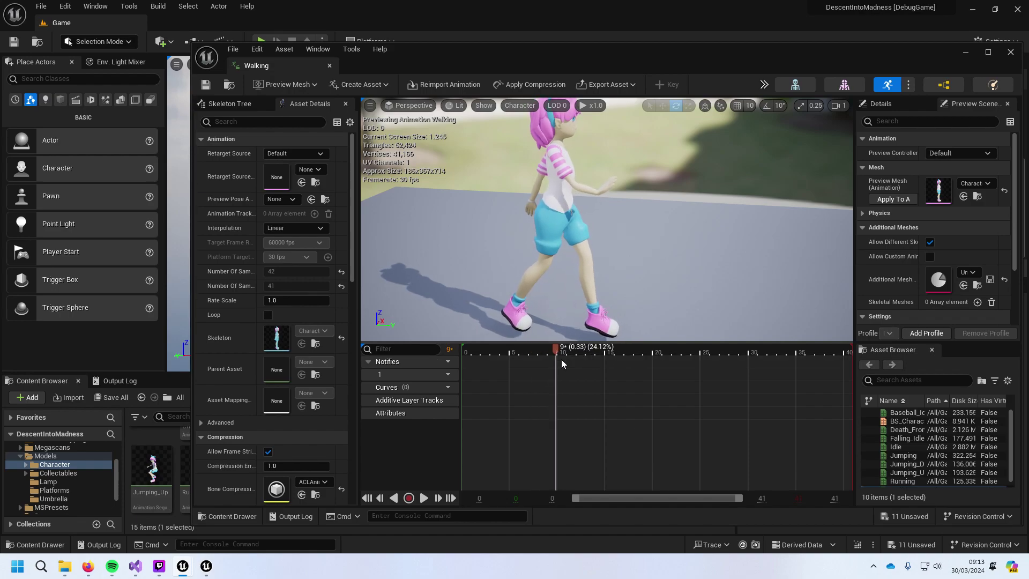
left_click(439, 375)
left_click(419, 378)
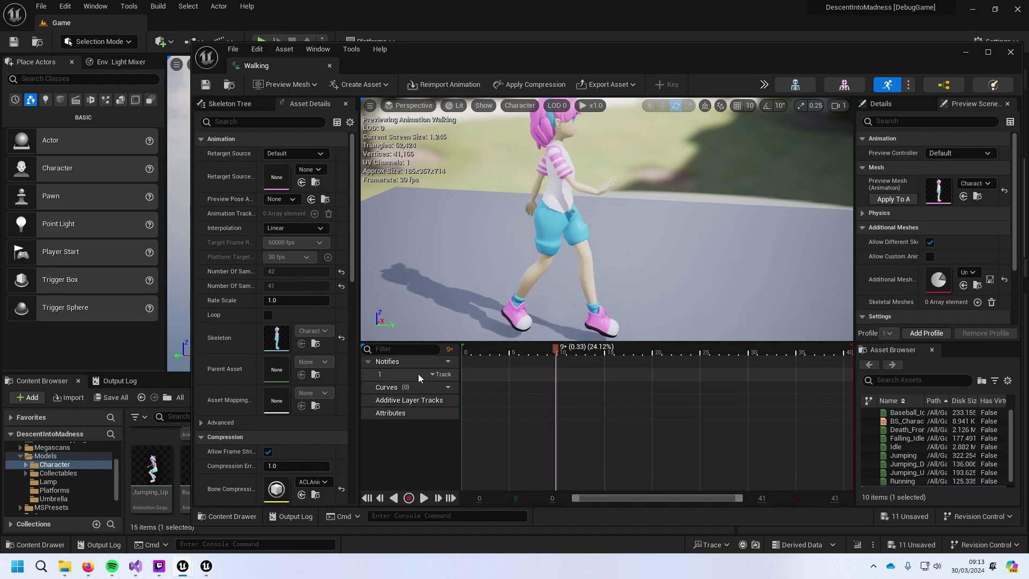
left_click(448, 375)
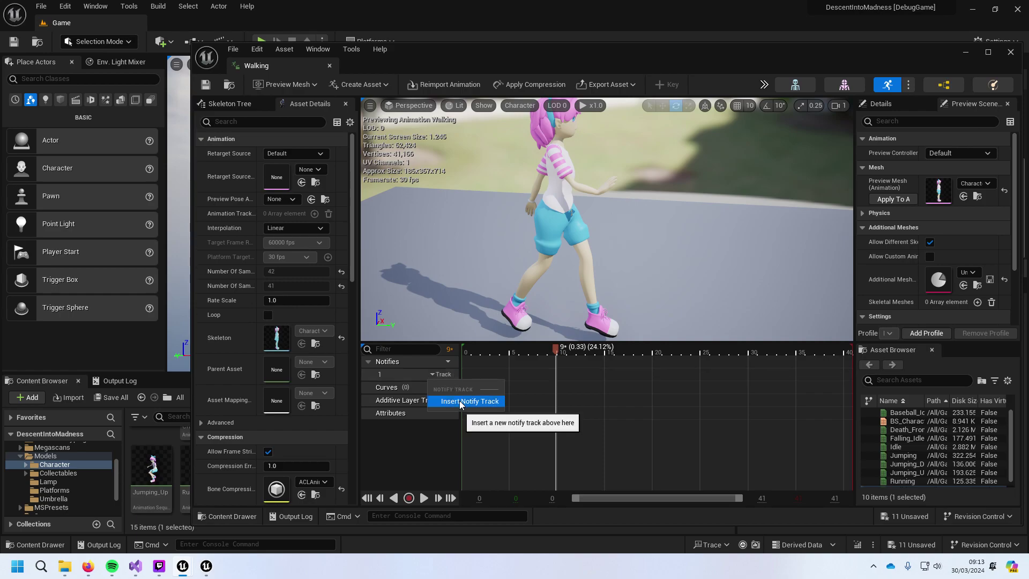
left_click(443, 374)
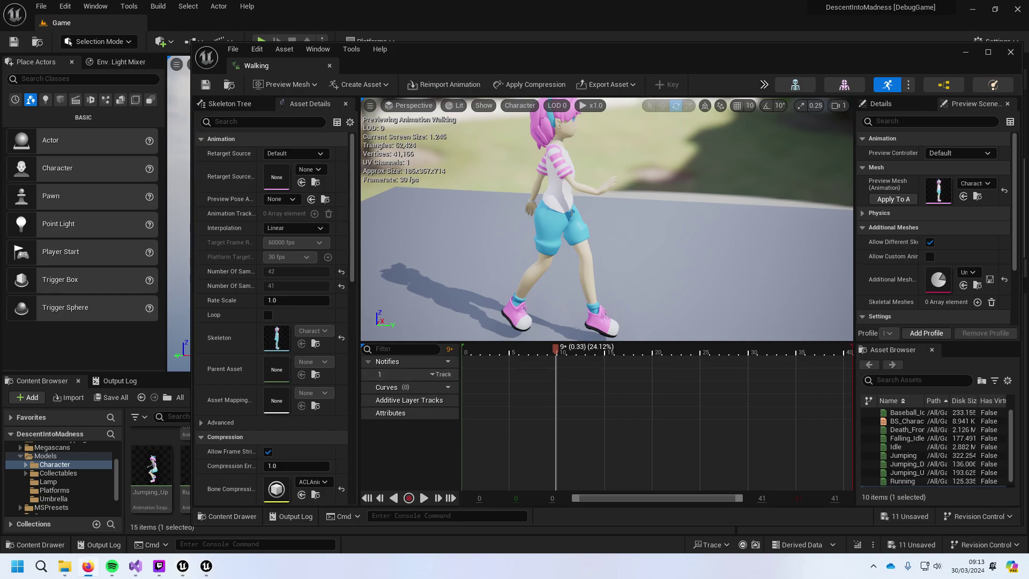
Step: Add a Play Sound notify on notify track 1 at the current time of the Walking animation
right_click(556, 373)
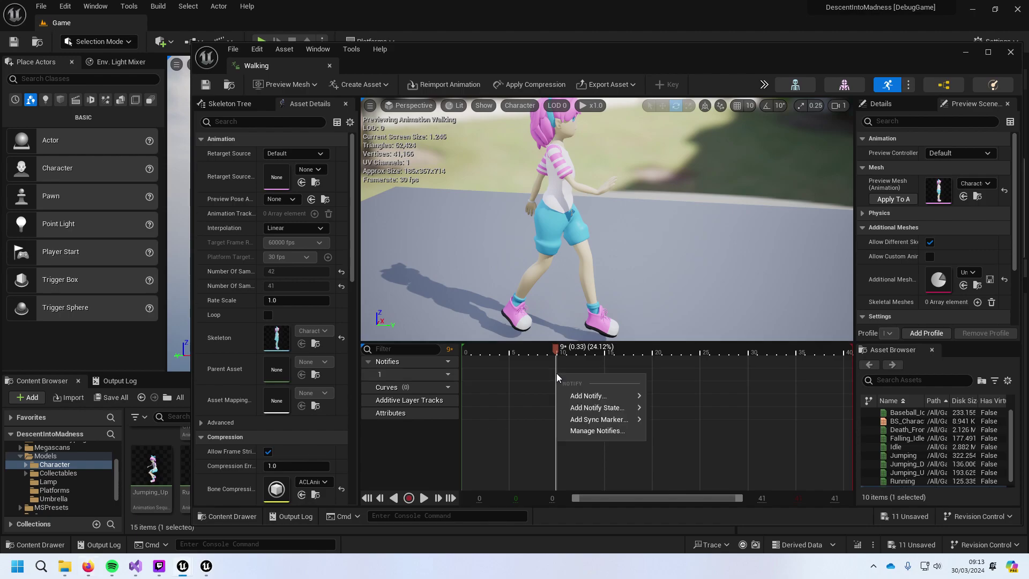
mouse_move(584, 395)
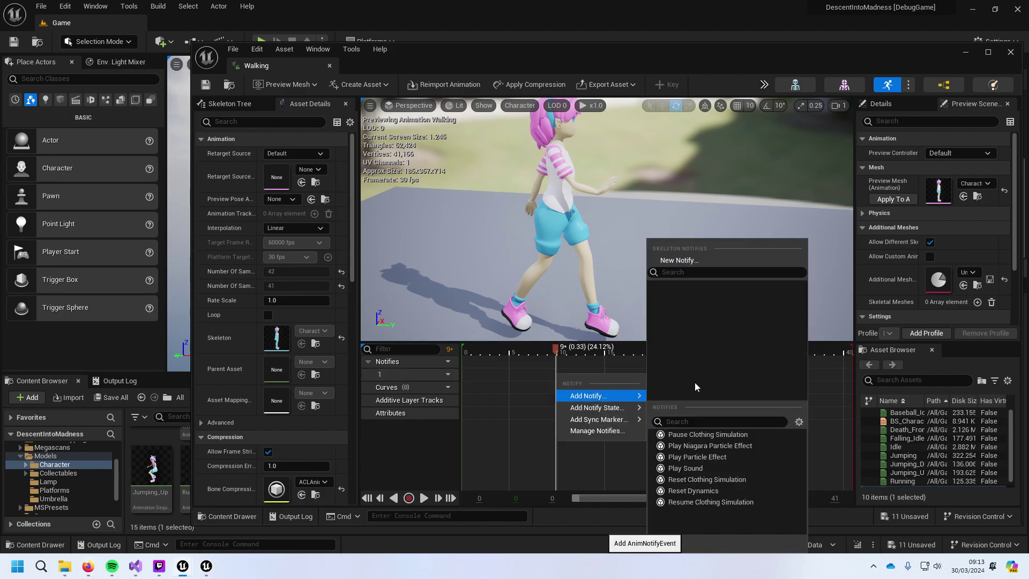
left_click(719, 470)
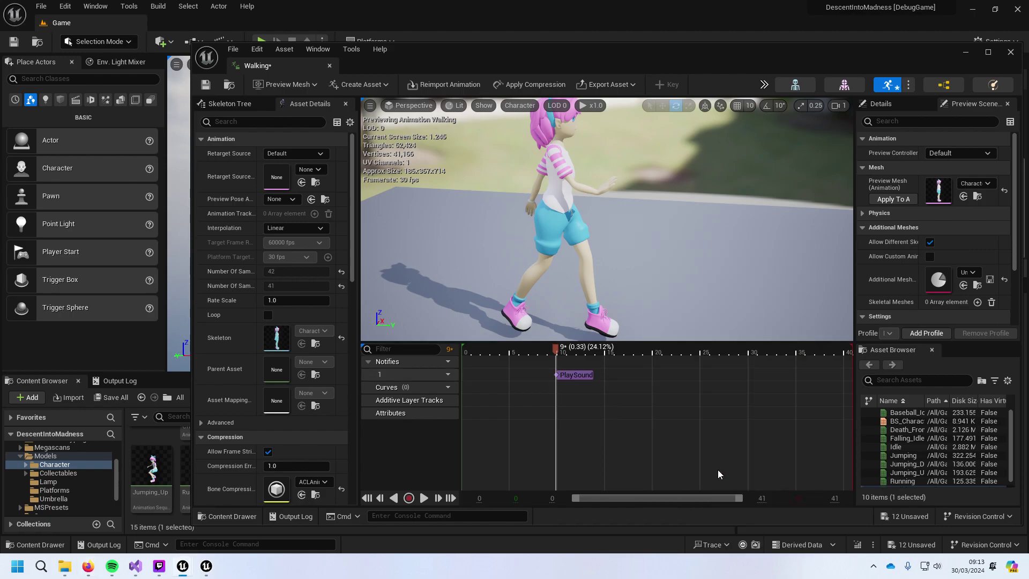
Step: Select the Play Sound notify at frame 10 of the Walking animation and show its details
left_click(578, 375)
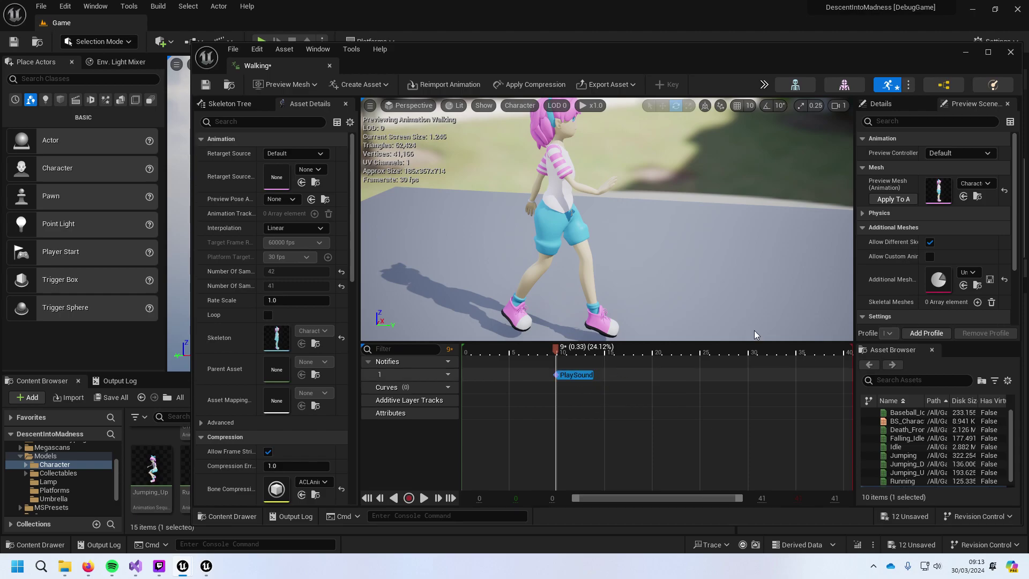
scroll(891, 268, "down", 3)
right_click(591, 376)
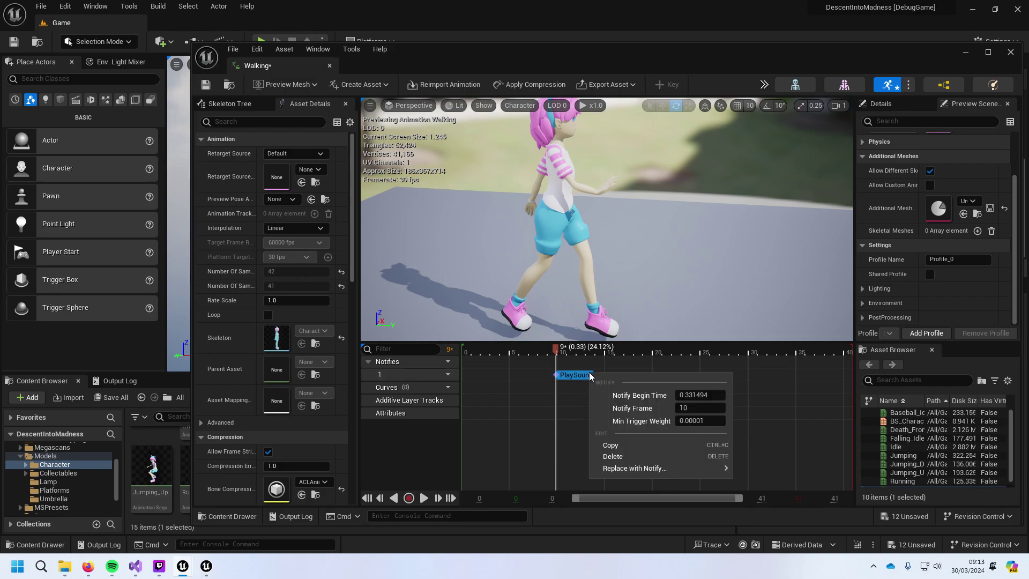
left_click(571, 377)
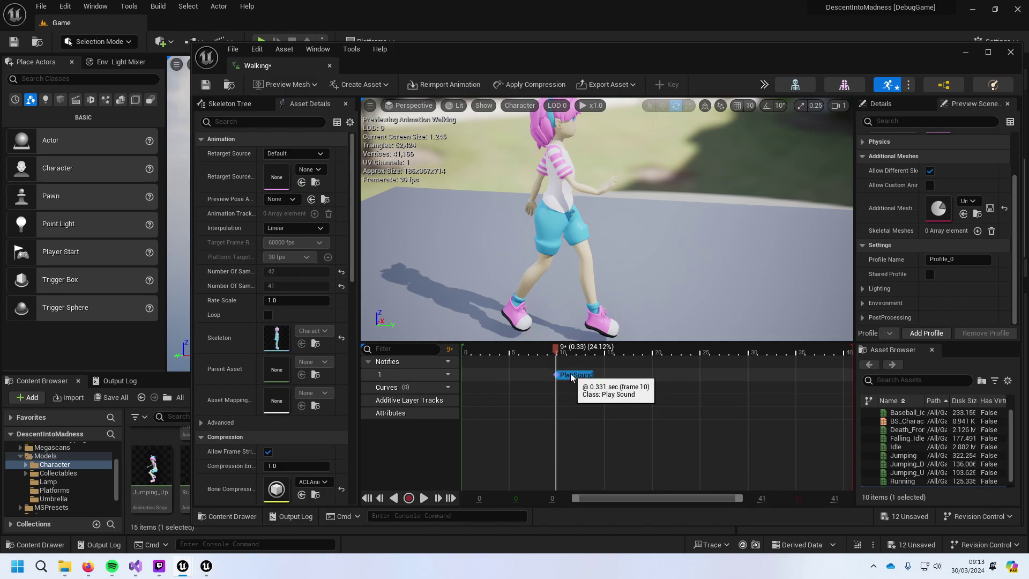
scroll(976, 312, "up", 3)
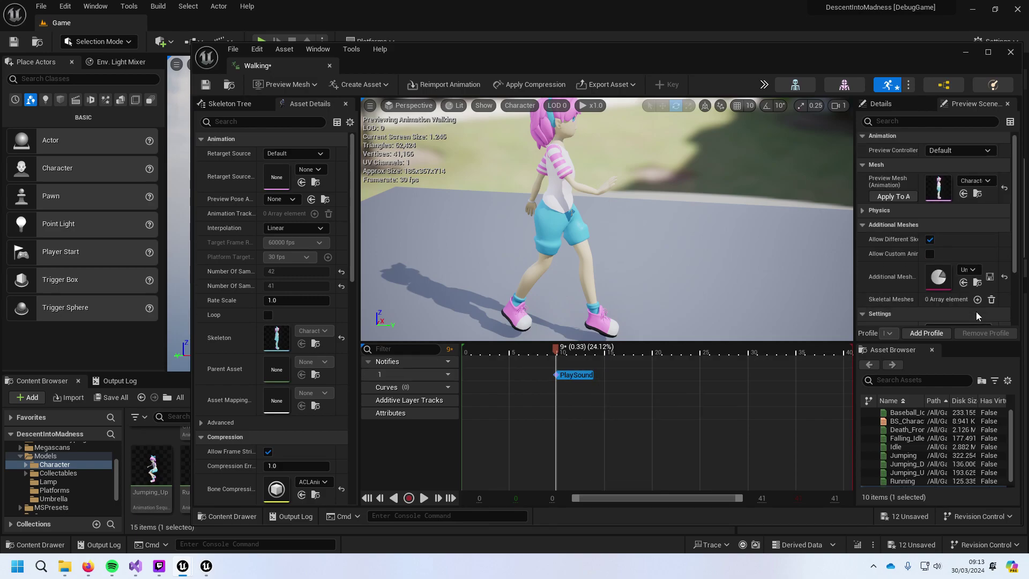
left_click(873, 104)
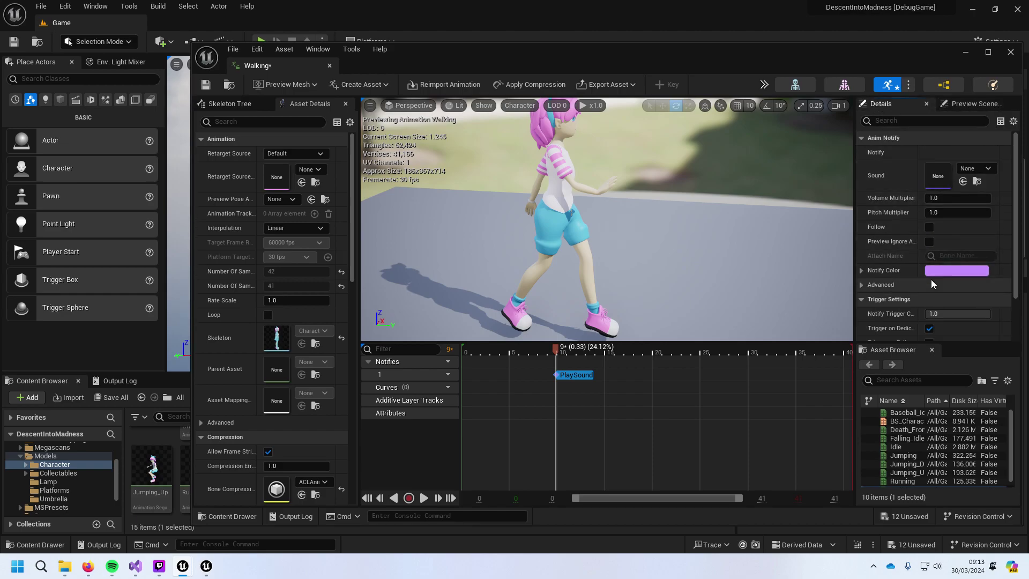
left_click(971, 168)
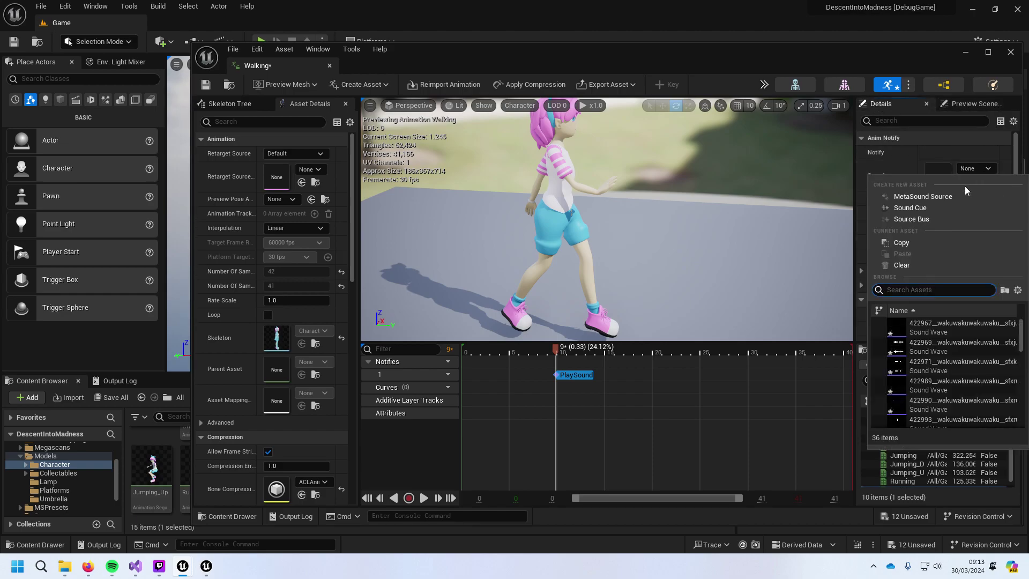
left_click(959, 169)
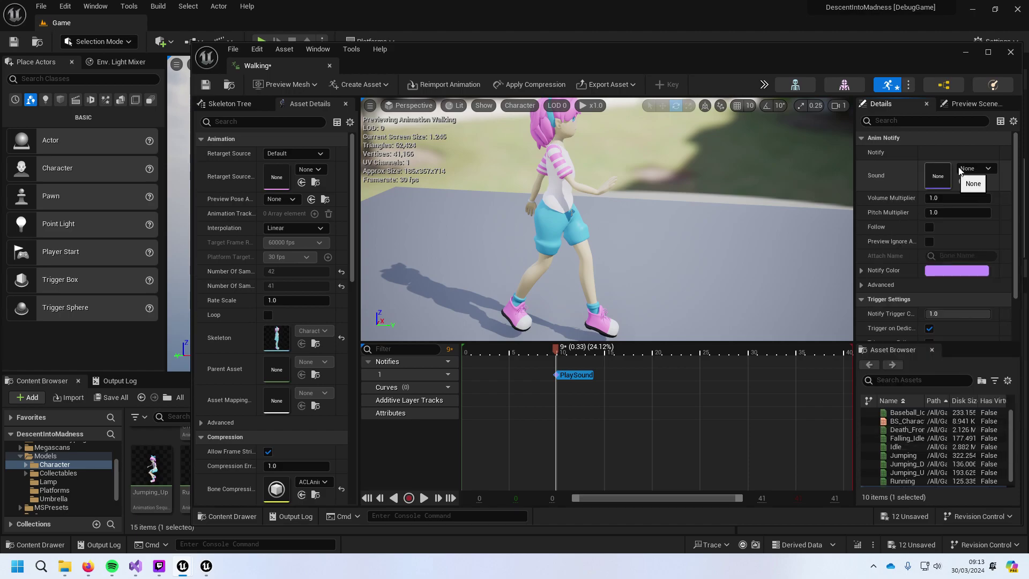
left_click(960, 169)
left_click(960, 169)
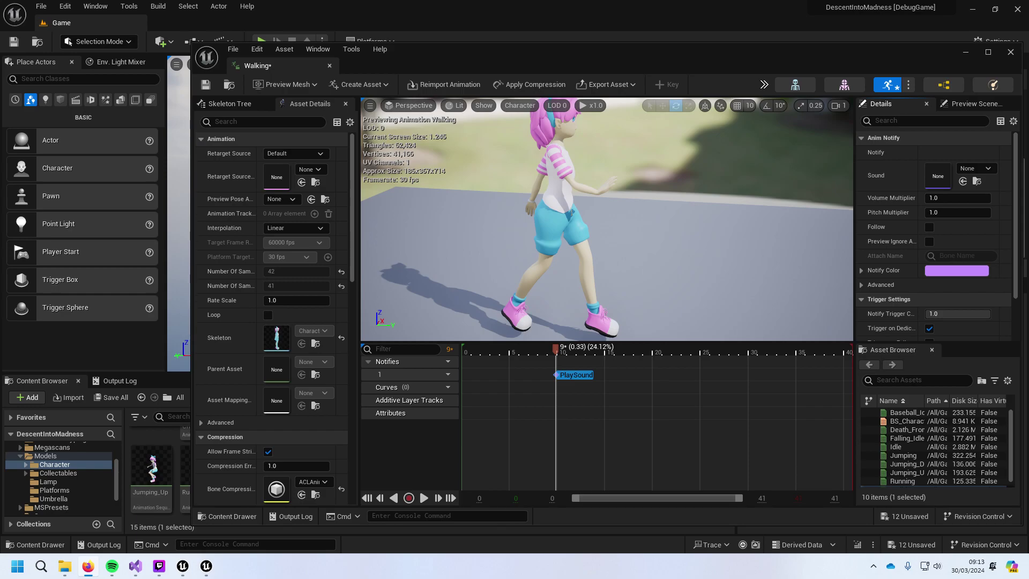
left_click(715, 349)
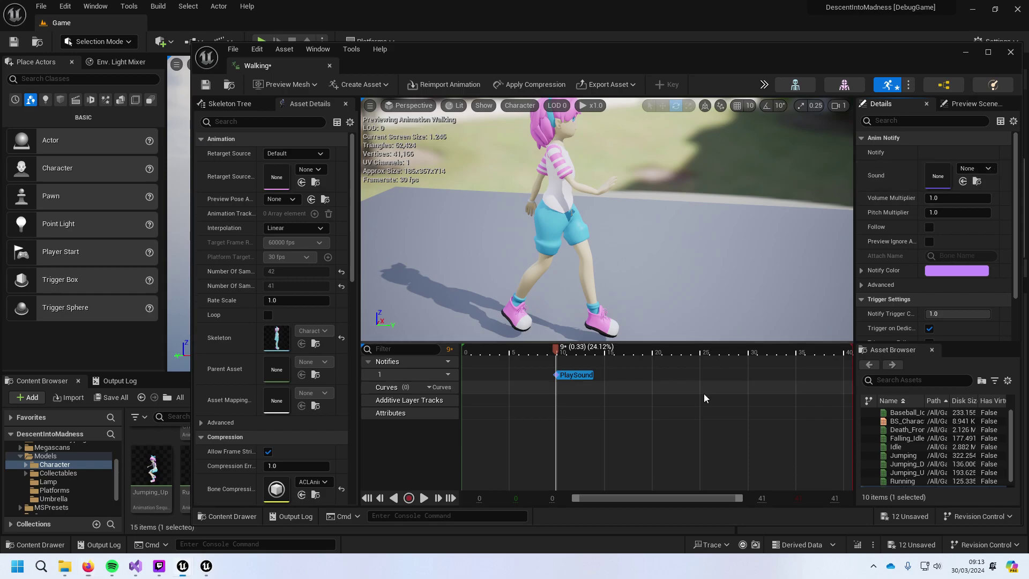
left_click(585, 375)
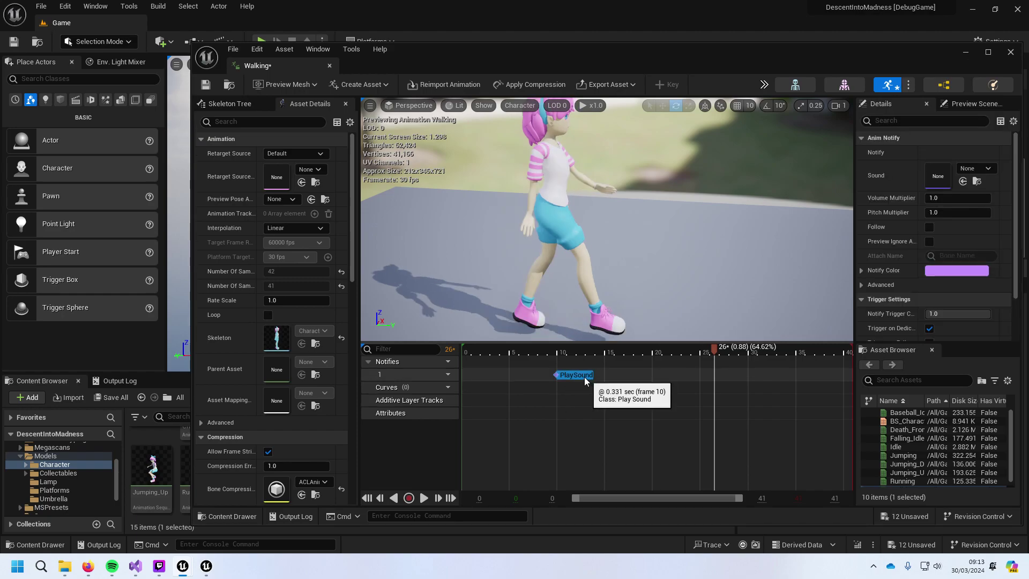
left_click(972, 171)
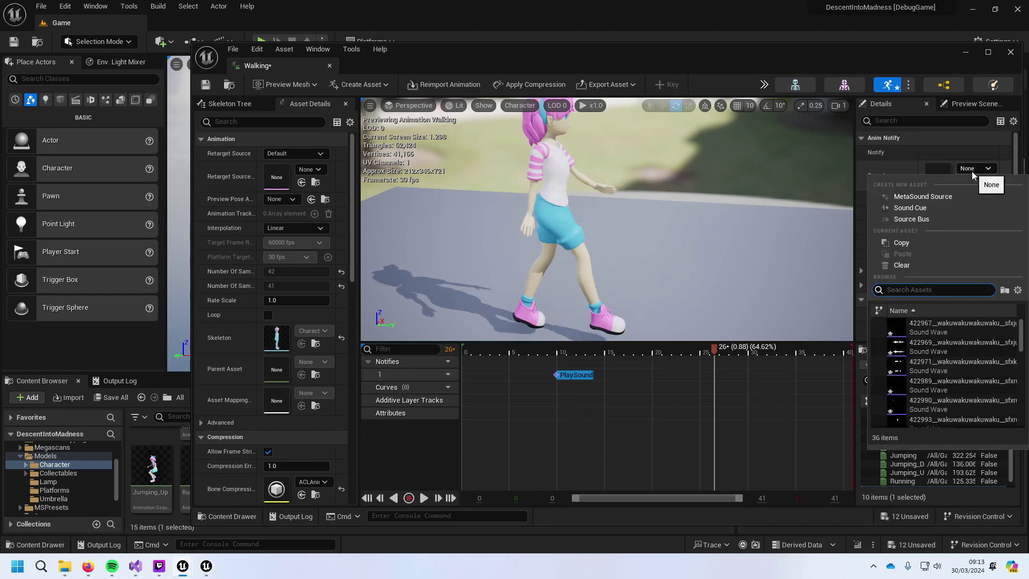
left_click(967, 205)
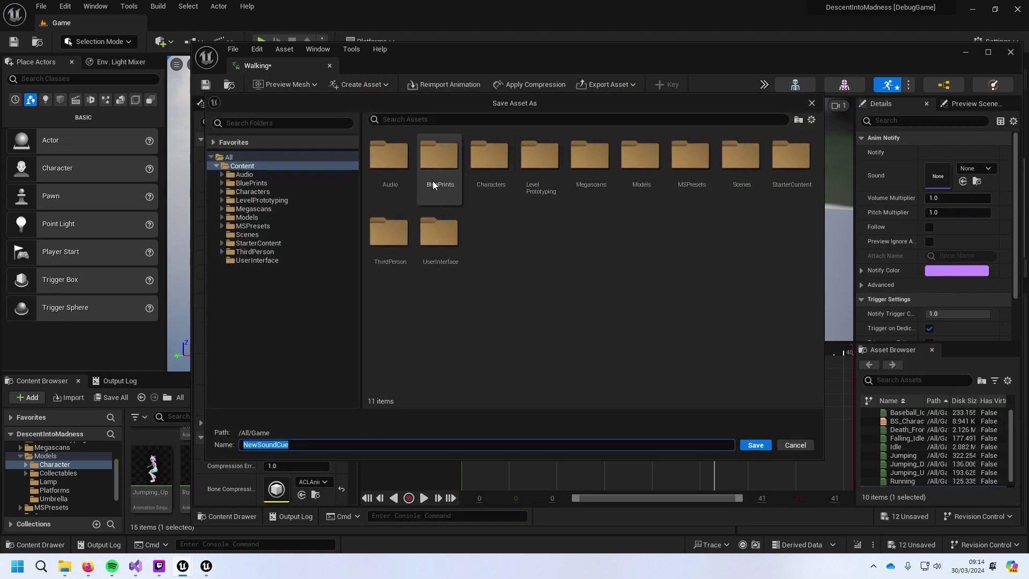
double_click(384, 159)
double_click(408, 167)
left_click(405, 165)
left_click(747, 446)
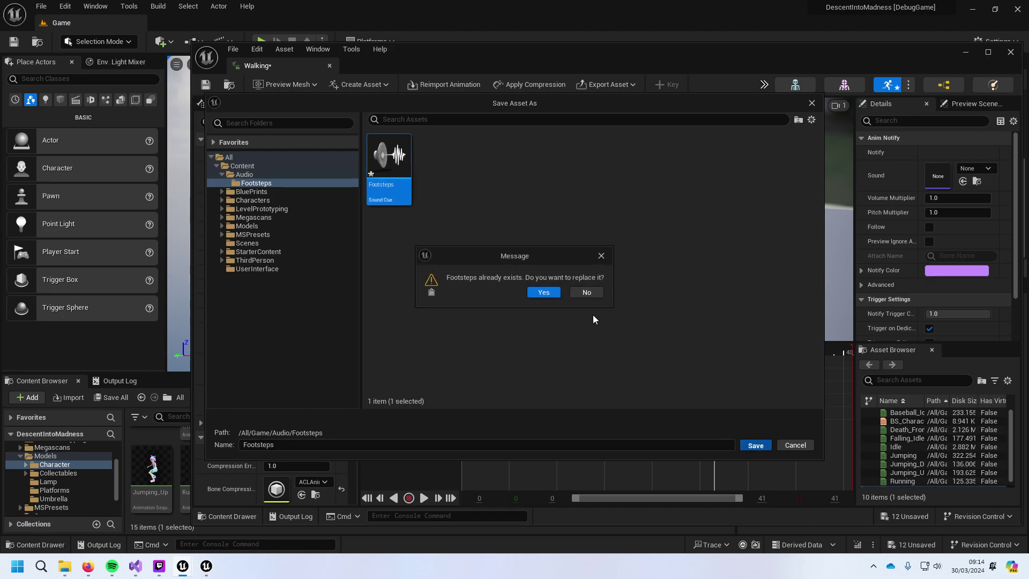
left_click(584, 292)
left_click(809, 104)
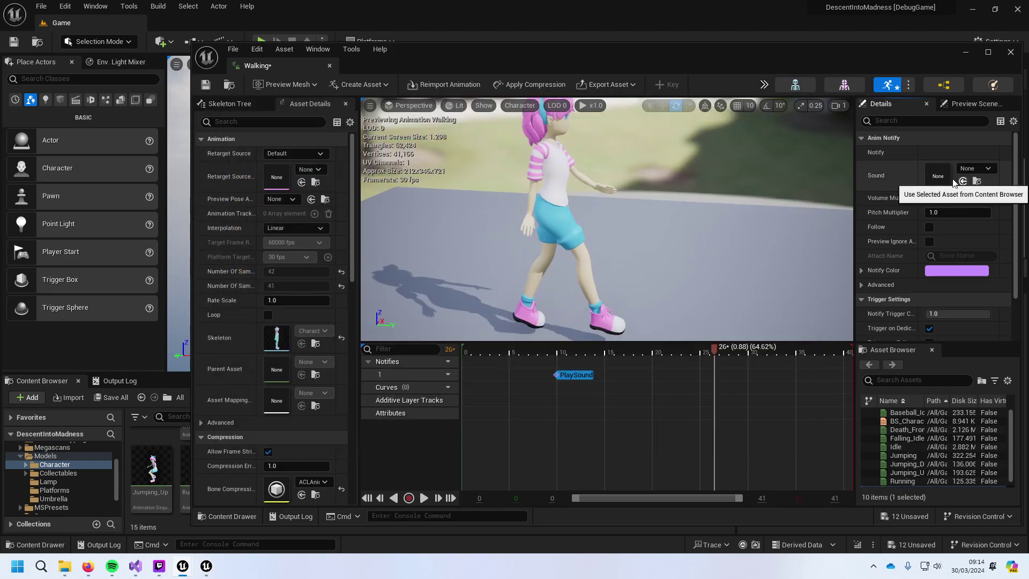
Step: Assign the existing Footsteps sound cue as the sound of the selected Play Sound notify
left_click(966, 168)
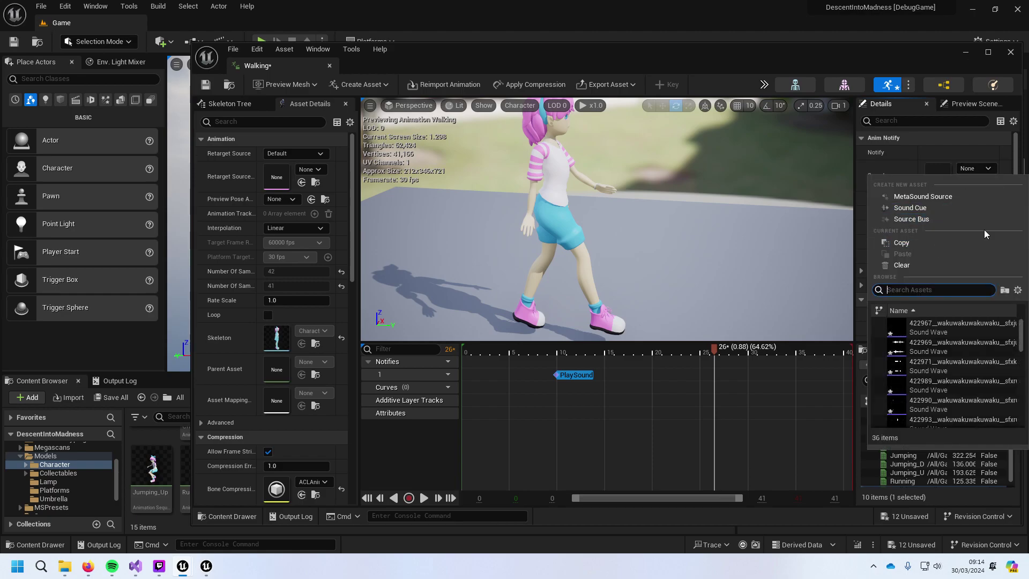
mouse_move(970, 327)
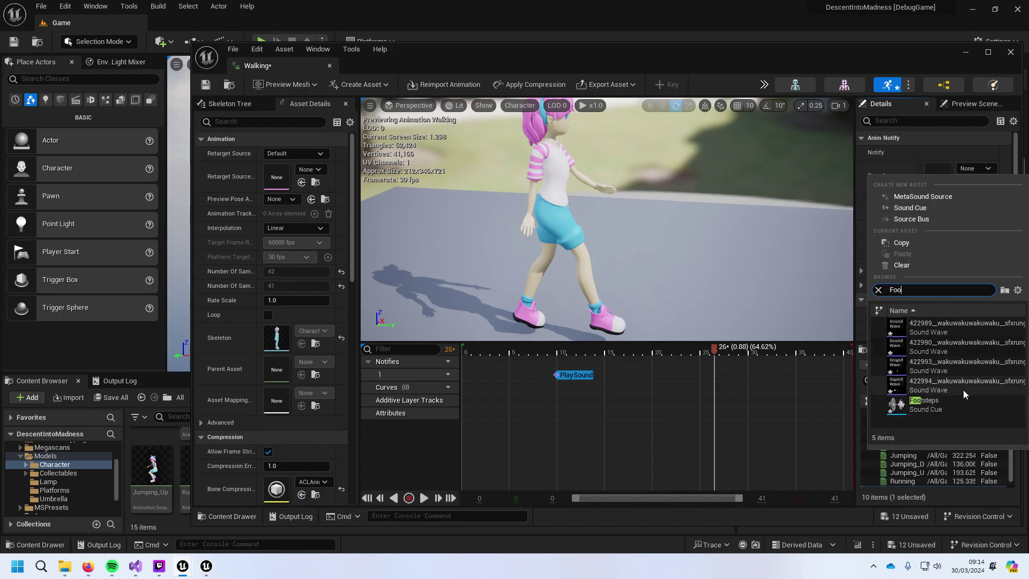
left_click(964, 391)
Step: Scrub the Walking animation to the second footfall at about 1.00 seconds and place a copy of the Footsteps notify there
left_click_drag(717, 354, 590, 369)
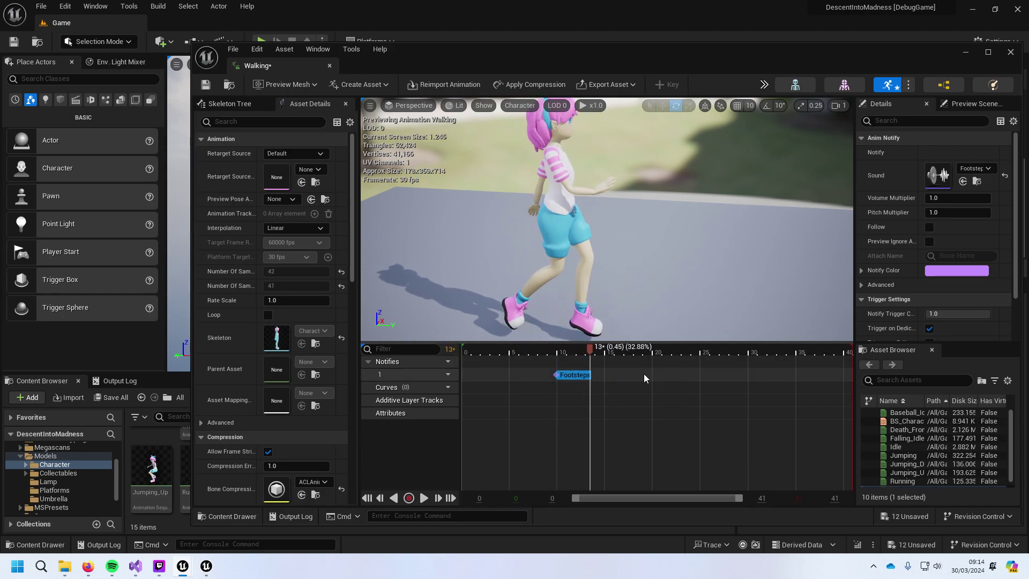
left_click_drag(591, 350, 747, 362)
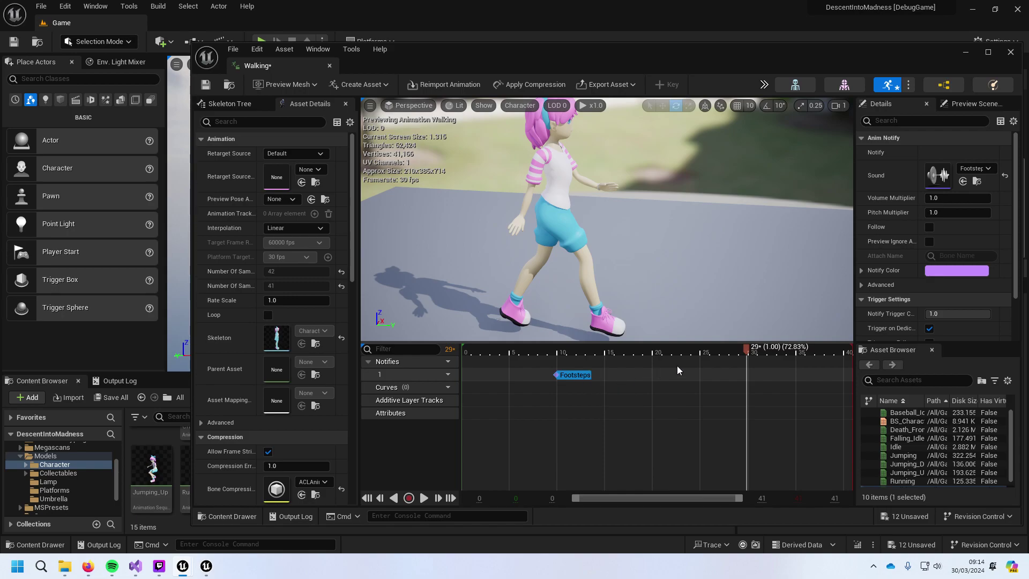
key("ctrl+v")
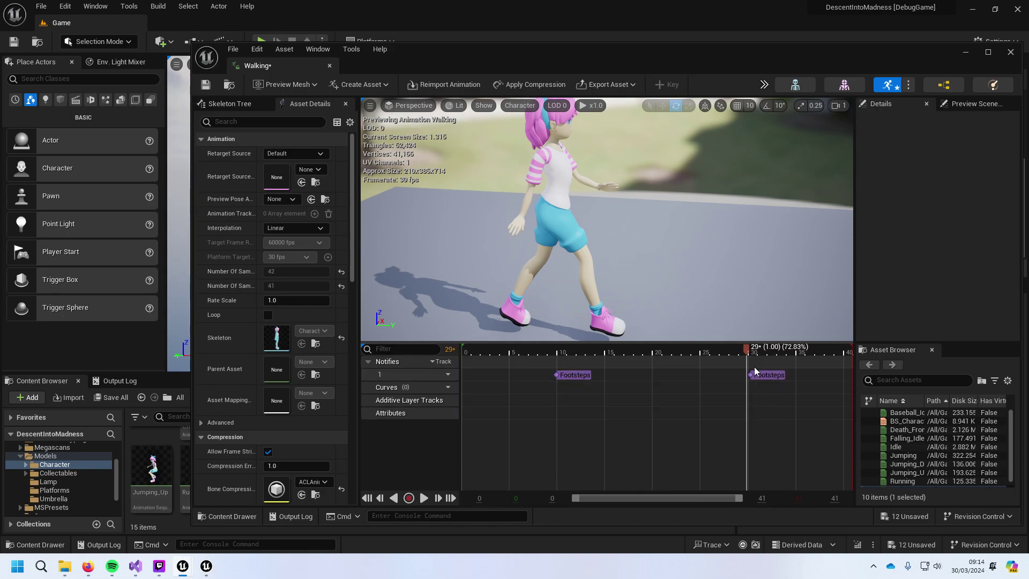
mouse_move(759, 375)
left_mouse_down()
mouse_move(728, 374)
mouse_move(742, 353)
mouse_move(701, 354)
mouse_move(769, 353)
mouse_move(763, 378)
left_mouse_up()
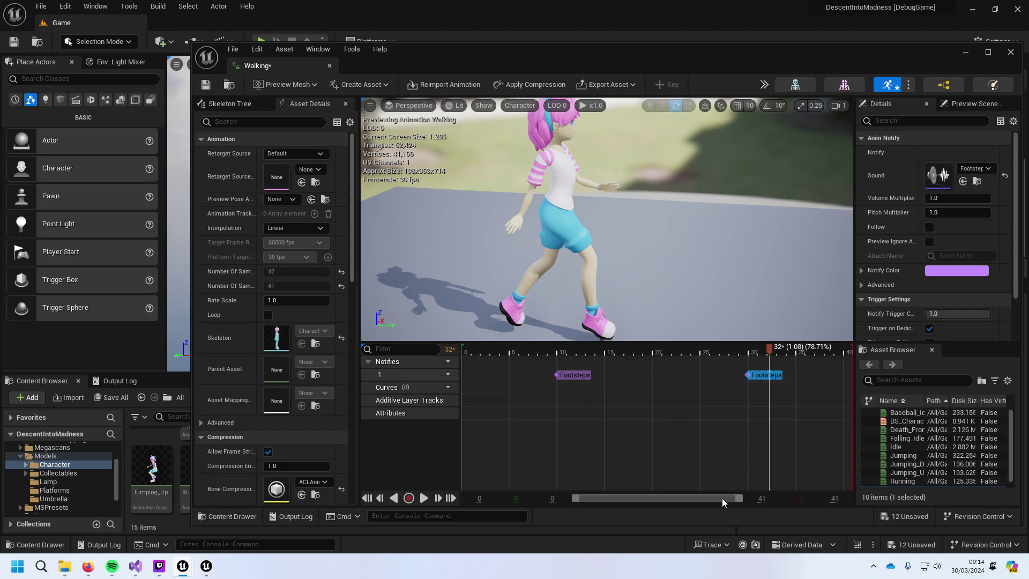
Step: Play back the Walking animation to check the timing of both Footsteps notifies, and save the animation
left_click_drag(776, 354, 918, 389)
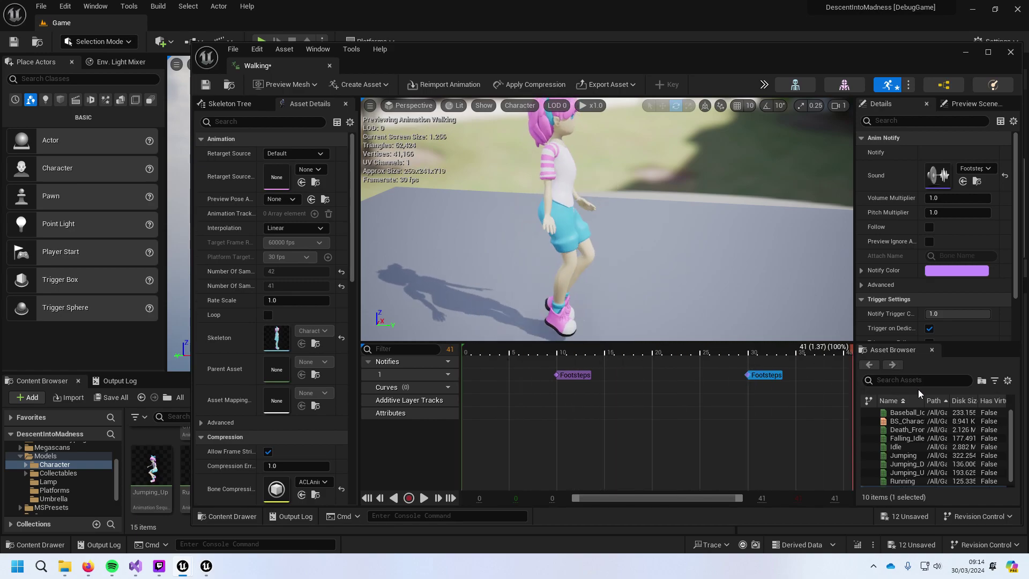
left_click(425, 499)
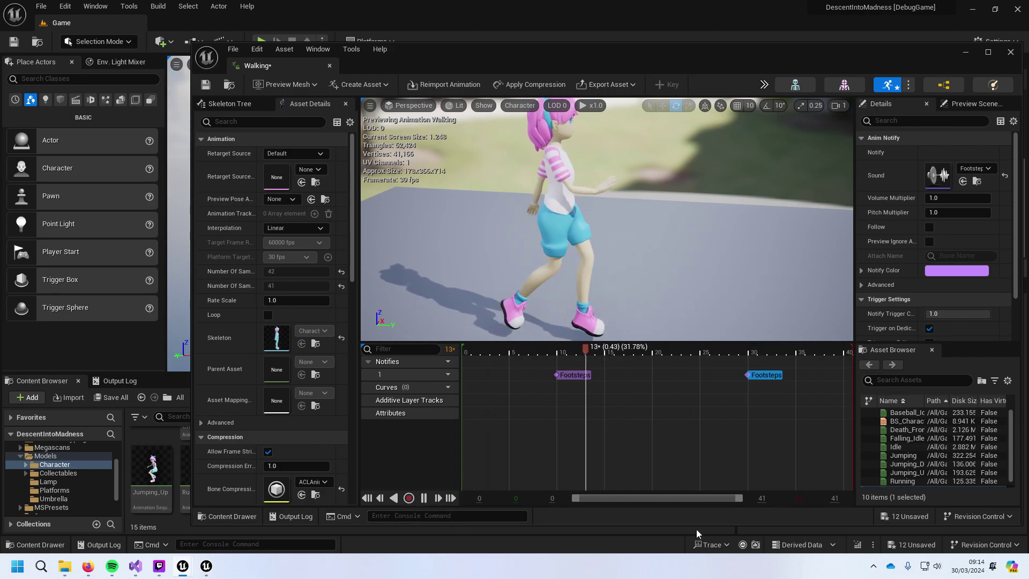
left_click(437, 499)
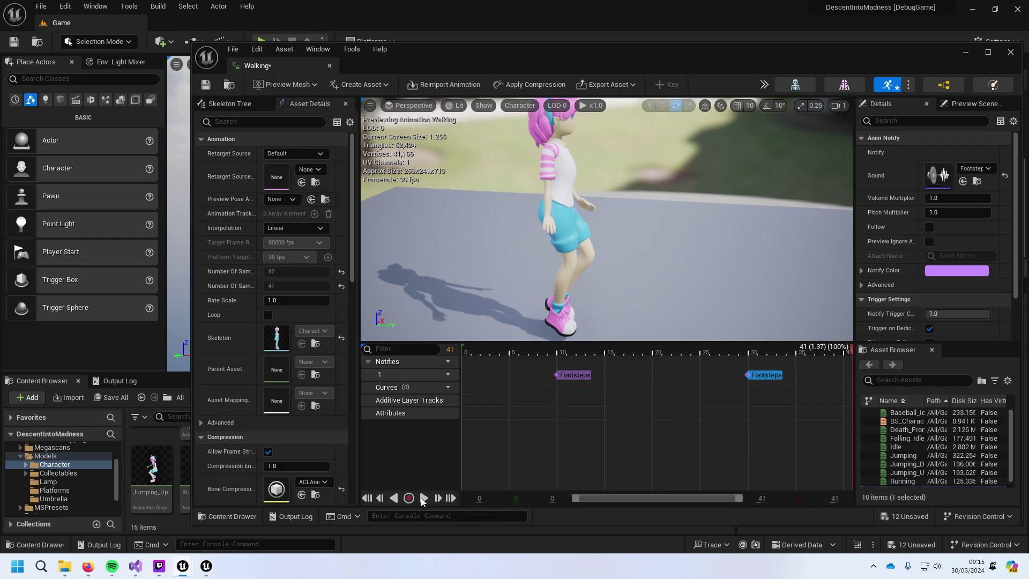
left_click(424, 499)
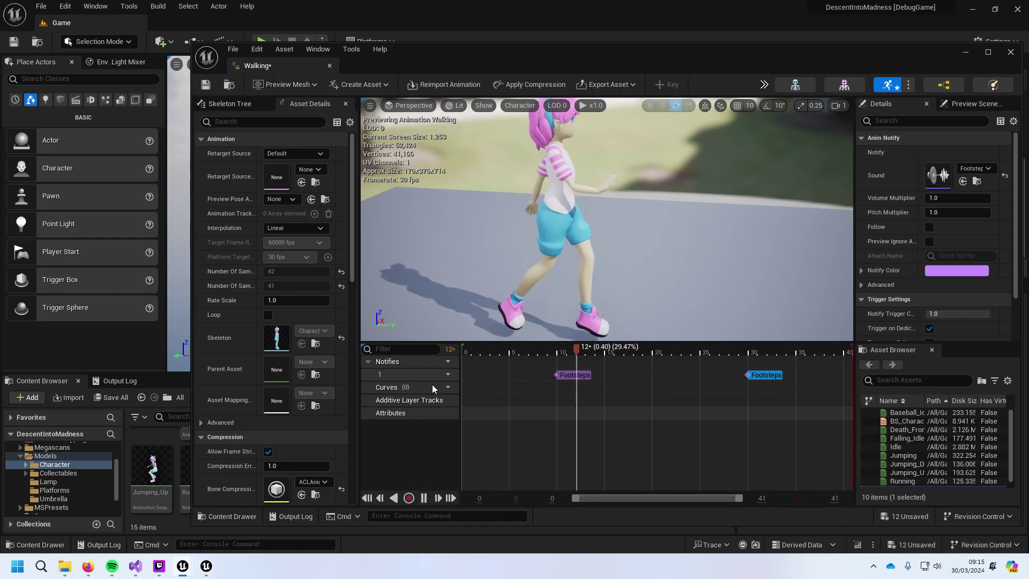
key("ctrl+s")
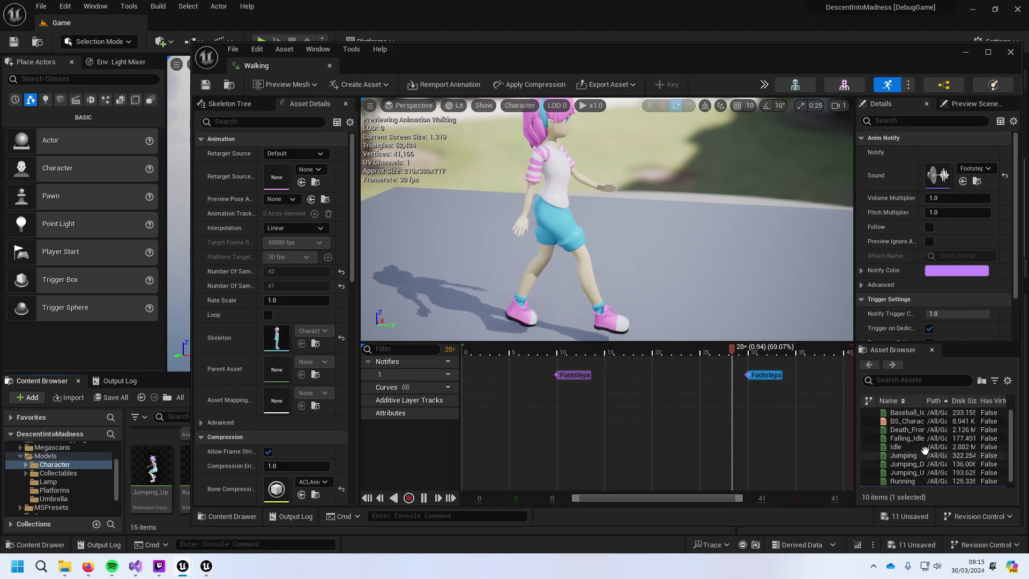
Step: Open the Running animation, pause its preview and scrub to the first footfall at about 0.13 seconds
left_click(914, 479)
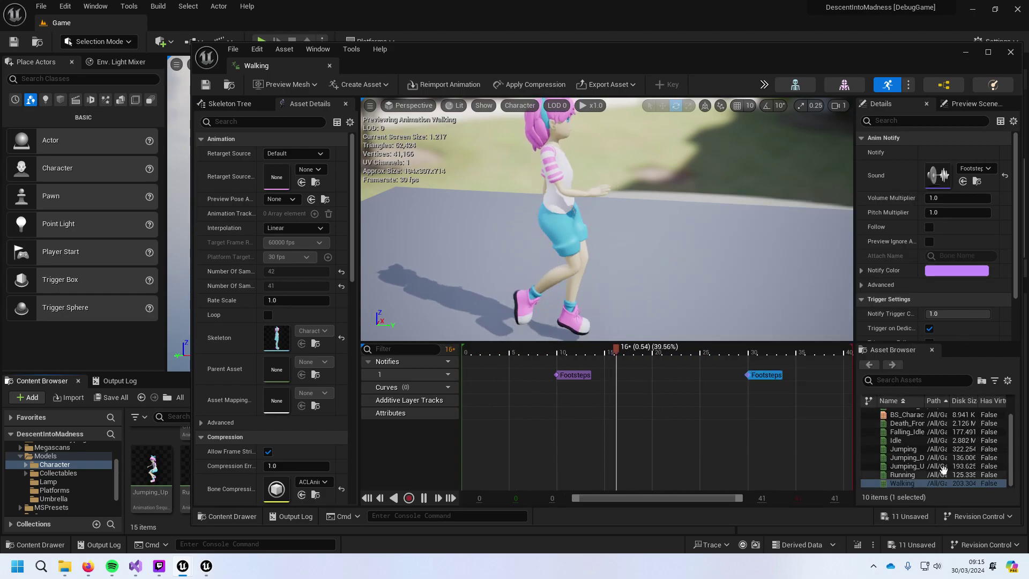
double_click(915, 475)
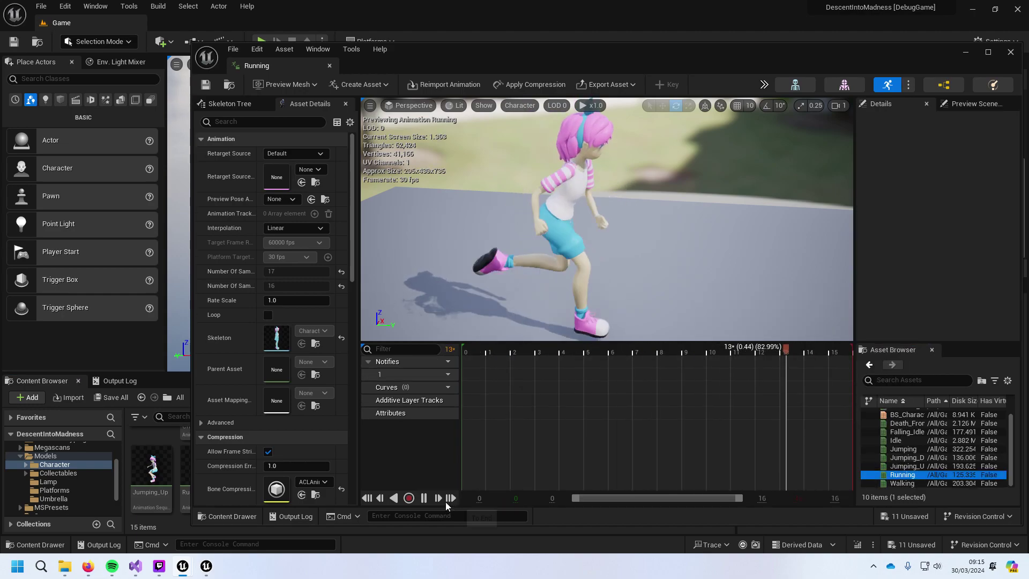
left_click(423, 498)
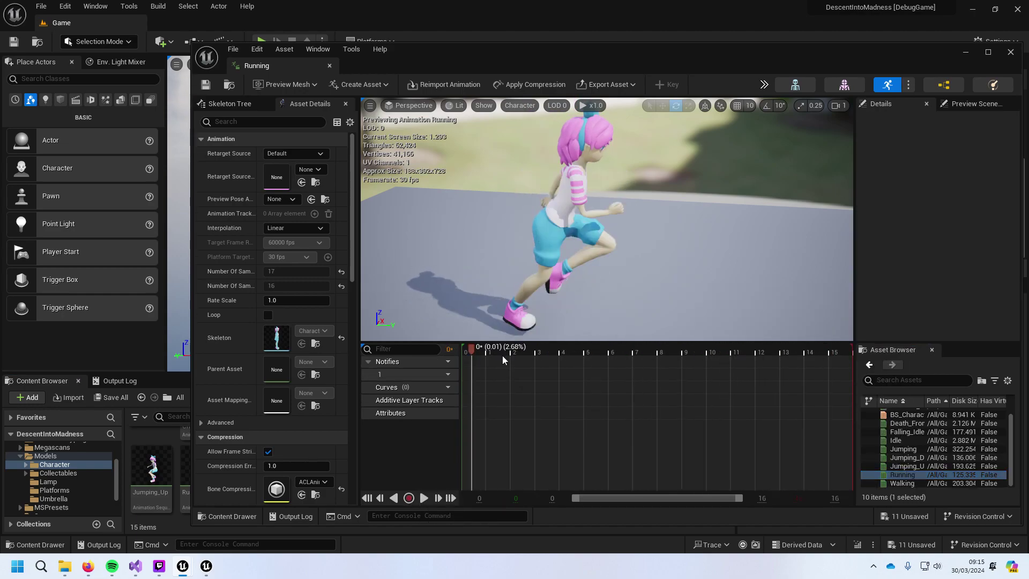
left_click_drag(470, 349, 559, 374)
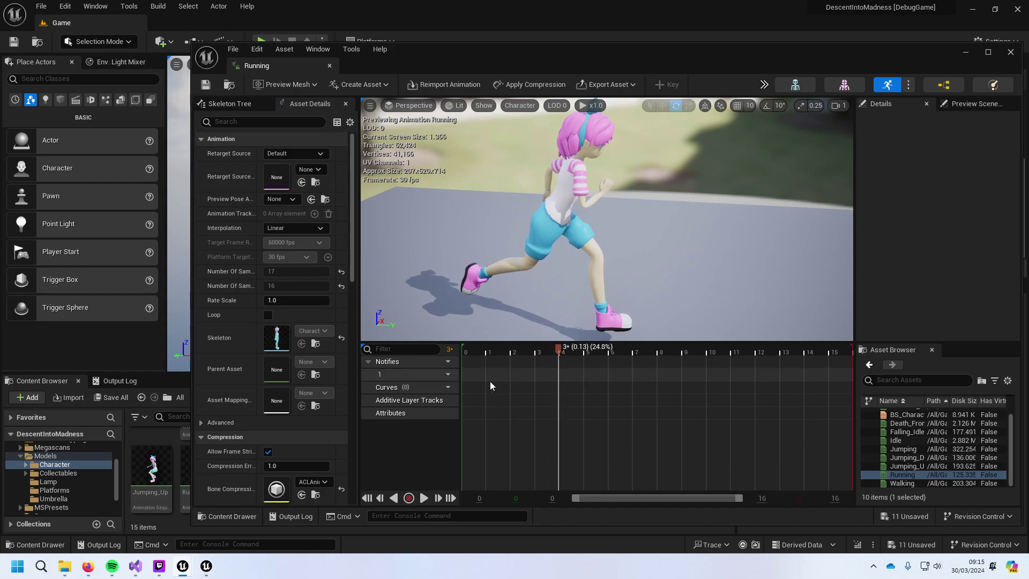
Step: Add a Play Sound notify on notify track 1 at the current time of the Running animation
right_click(561, 374)
mouse_move(603, 397)
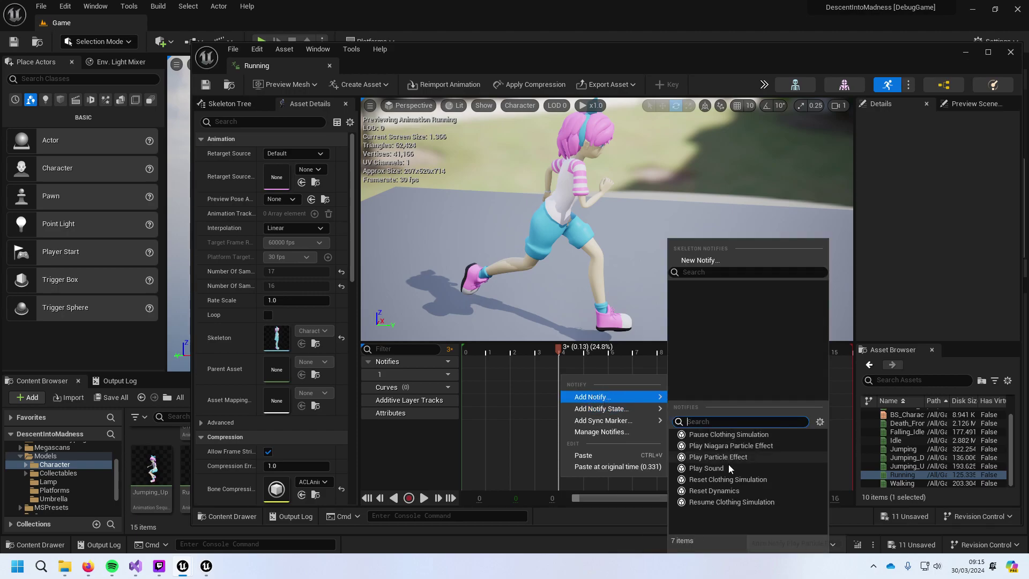
left_click(713, 467)
Step: Set the sound of the Running animation's new notify to the Footsteps sound cue
left_click(584, 374)
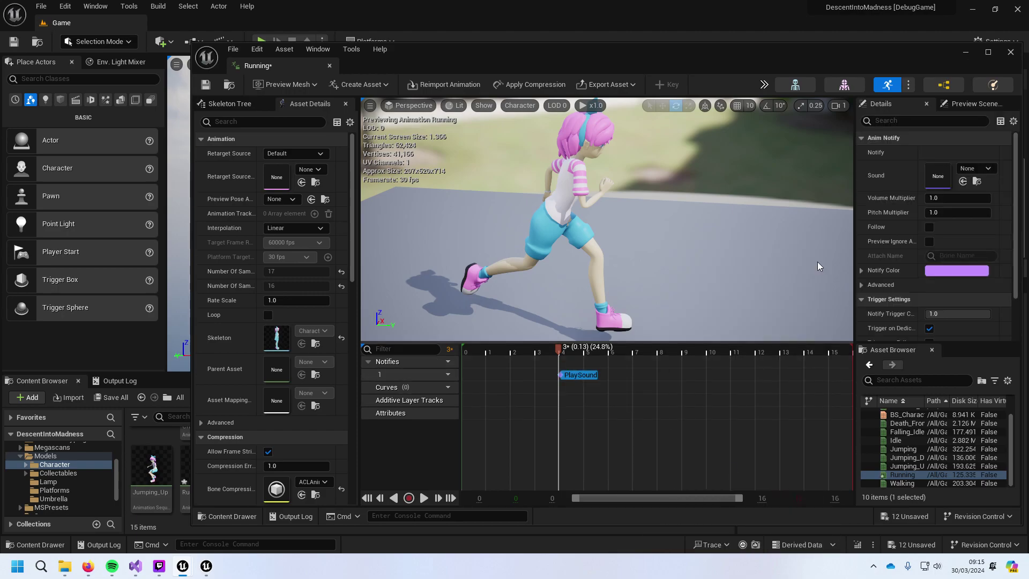
left_click(978, 171)
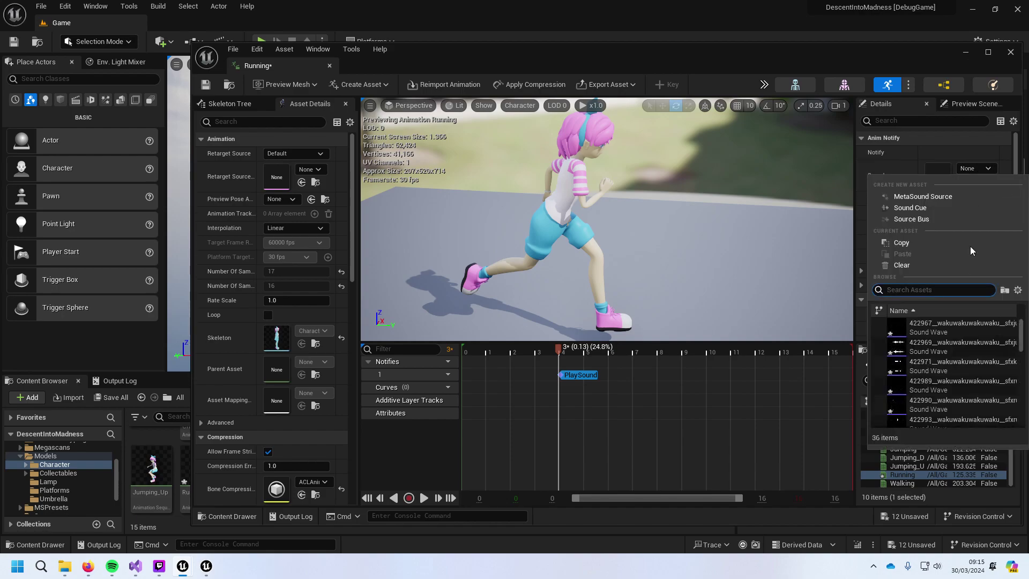
type("F")
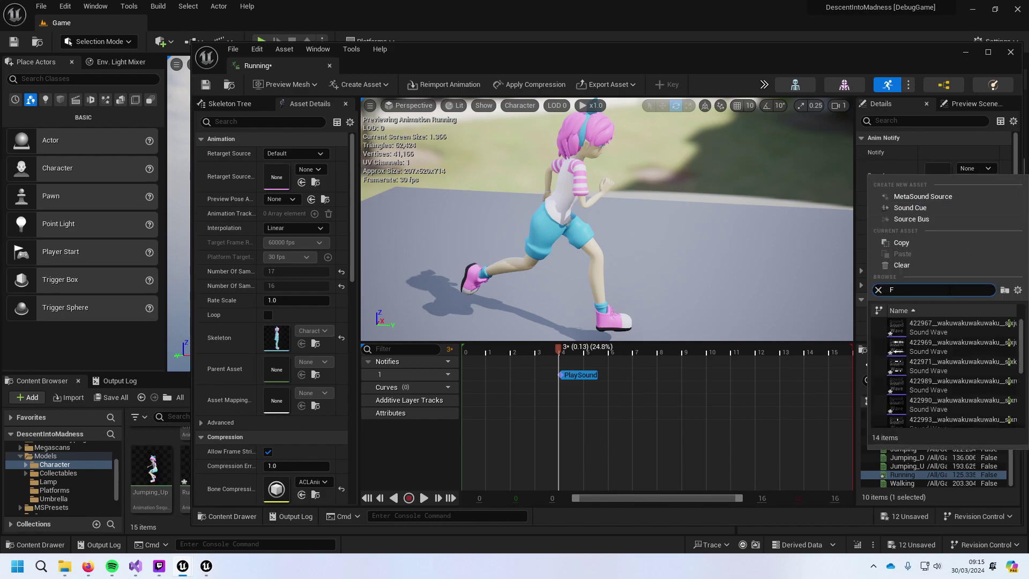
type("oo")
left_click(949, 402)
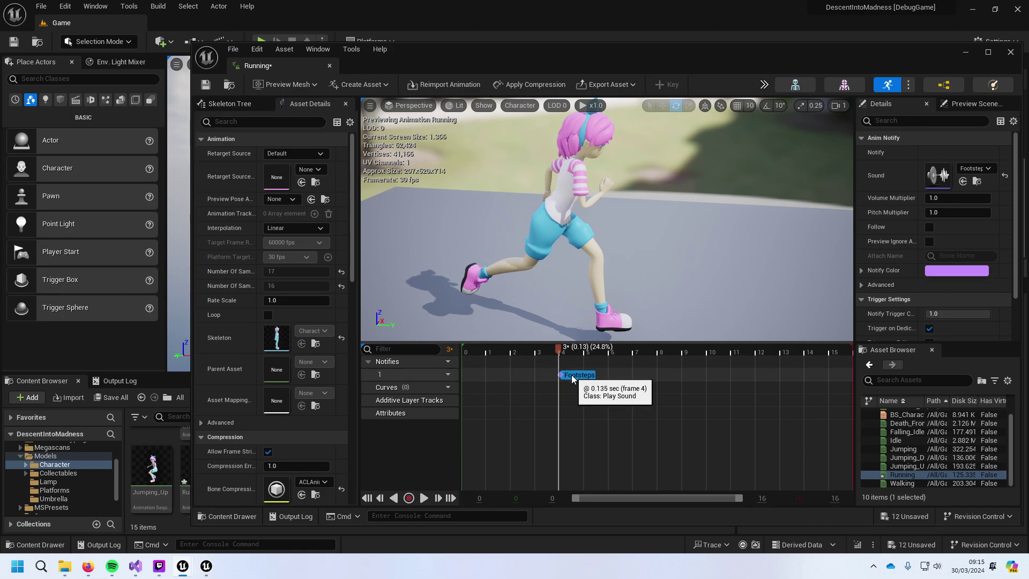
Step: Paste a copy of the Footsteps notify on the Running animation's track at the second footfall, at about 0.40 seconds (frame 12)
left_click_drag(568, 352, 755, 365)
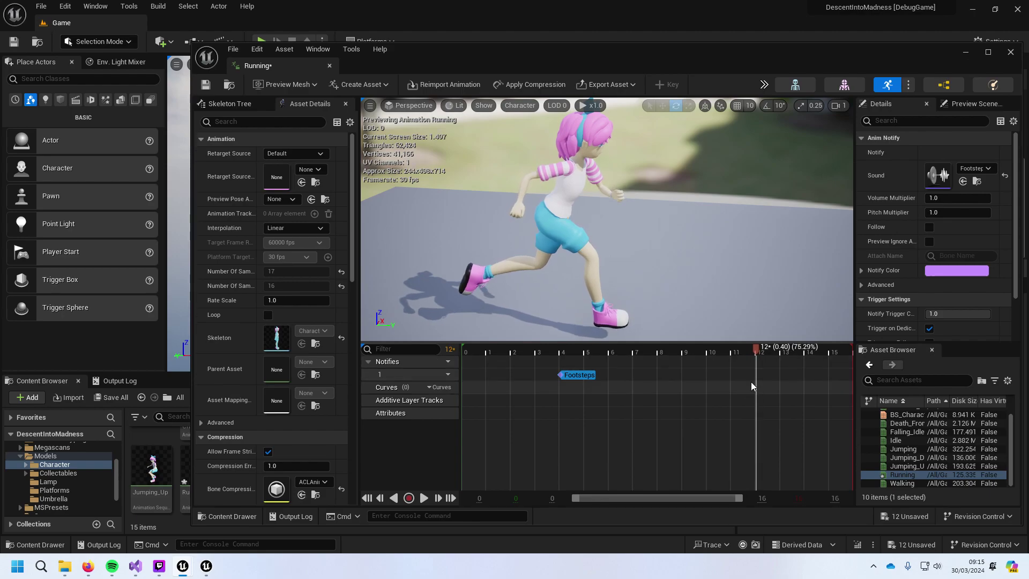
key("ctrl+v")
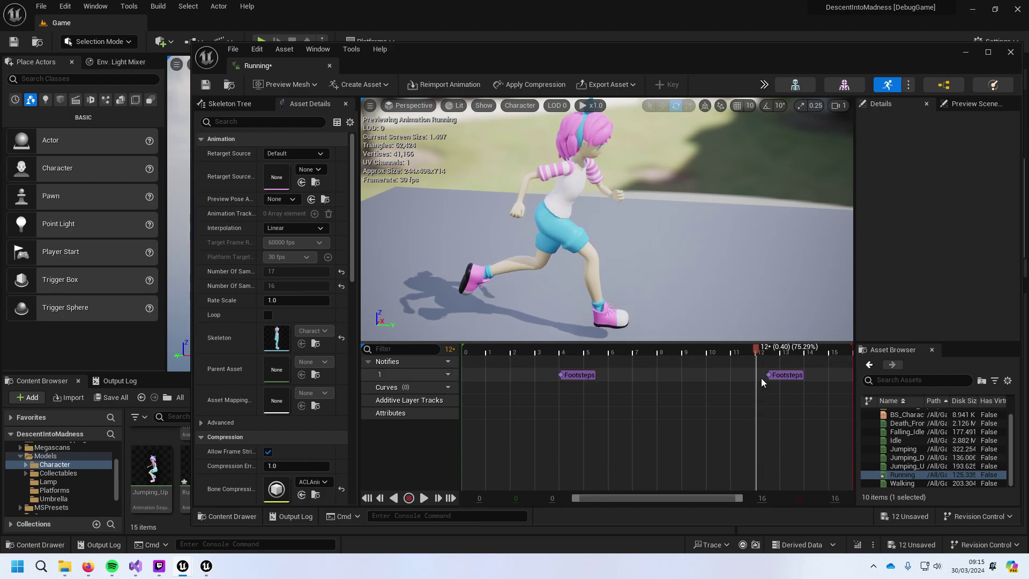
left_click_drag(771, 374, 852, 362)
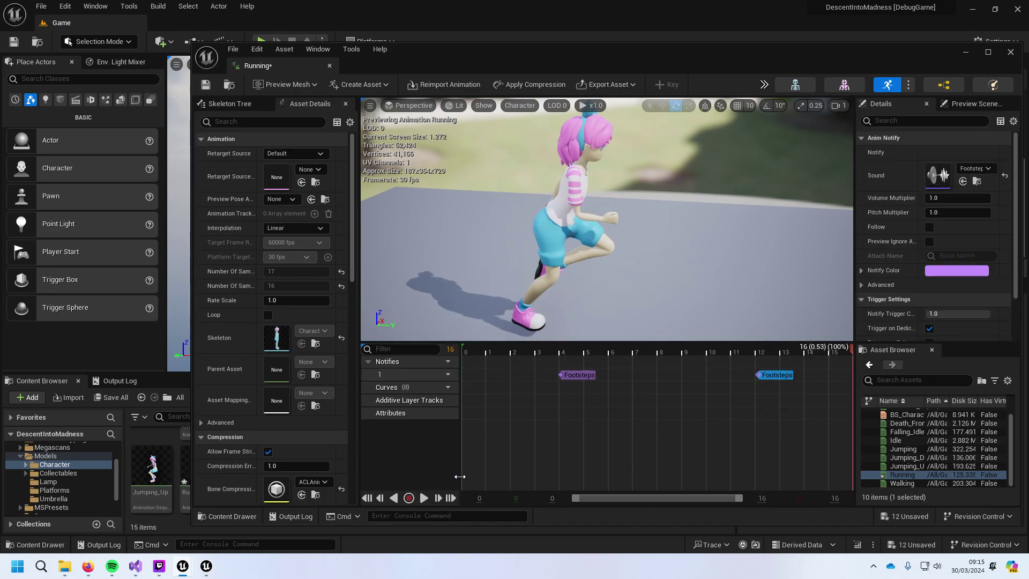
Step: Play back the Running animation to check both Footsteps notifies, save the animation and close its editor
left_click(423, 498)
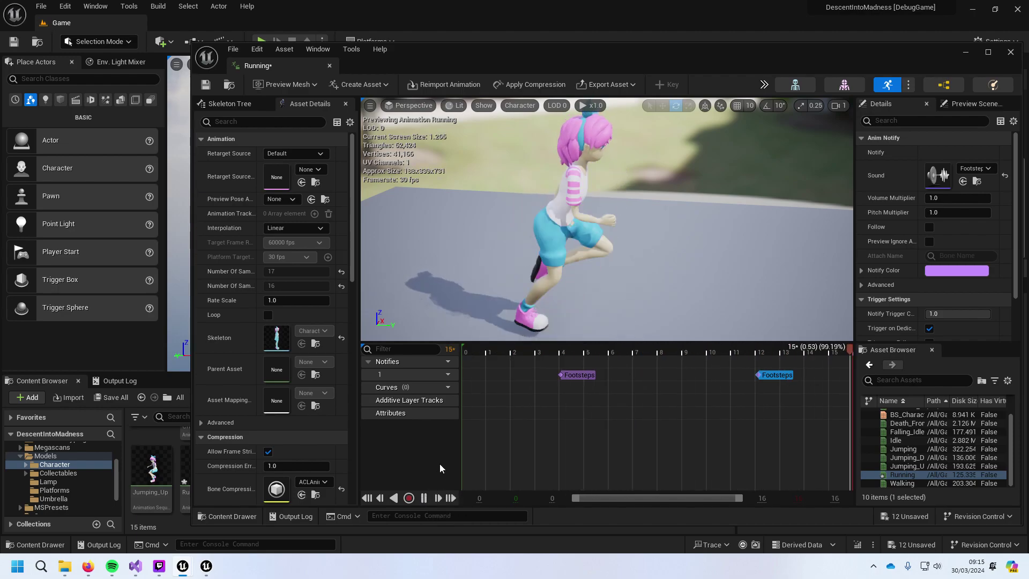
key("ctrl+s")
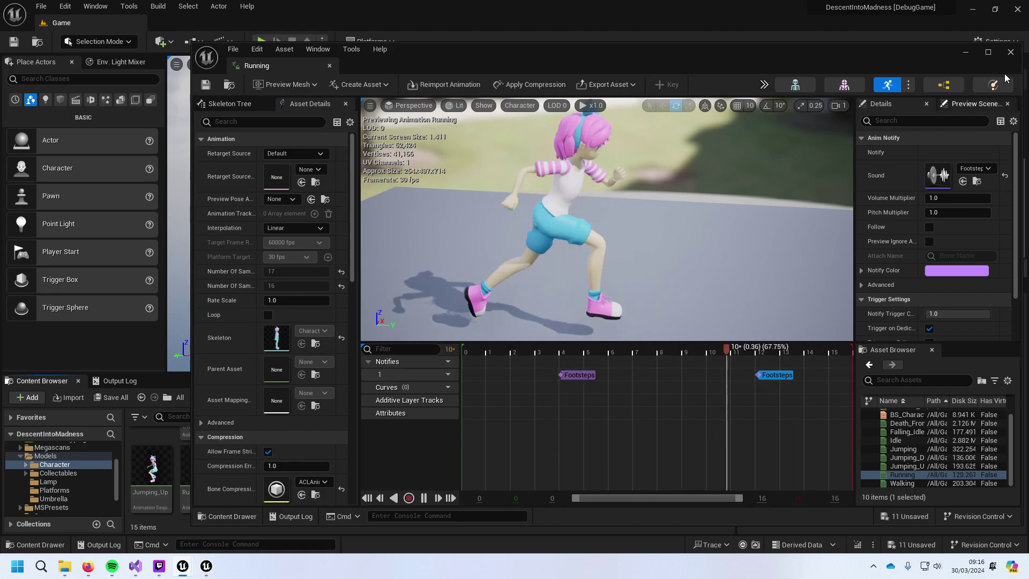
left_click(1010, 52)
Step: Play-test the level, running and jumping between platforms to hear the footsteps, and quit from the end screen
left_click(264, 41)
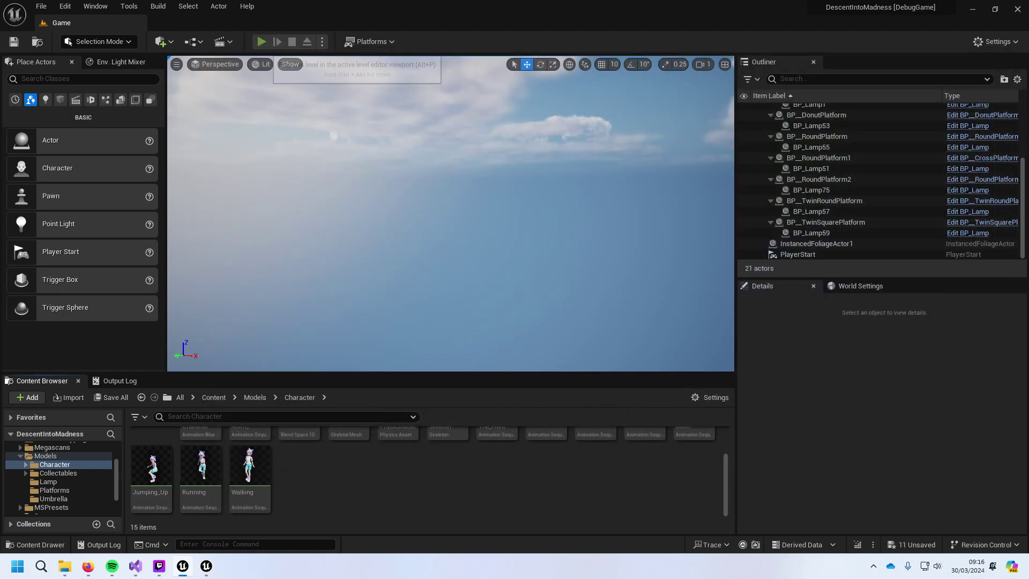
key("w")
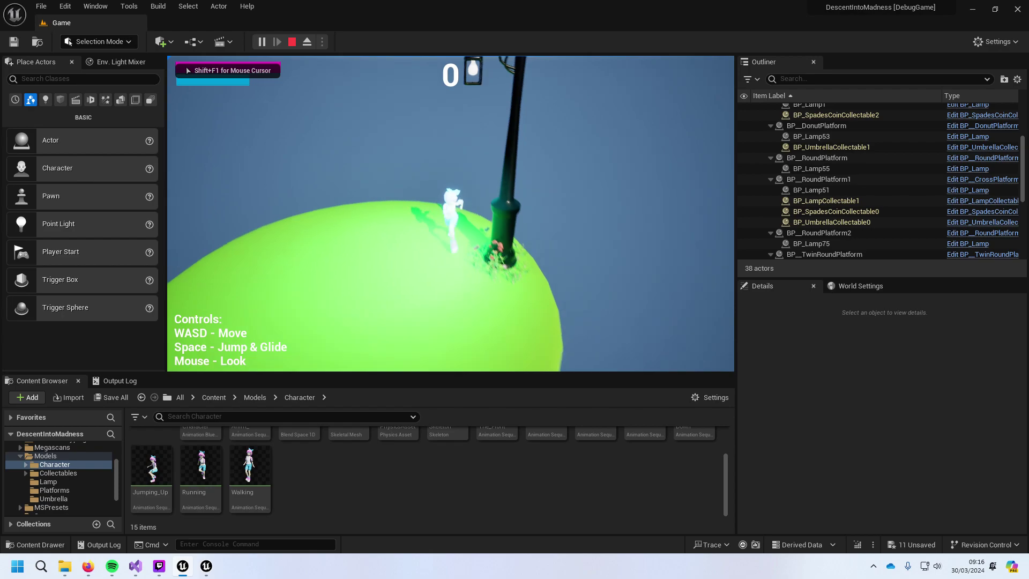
key("w")
key("space")
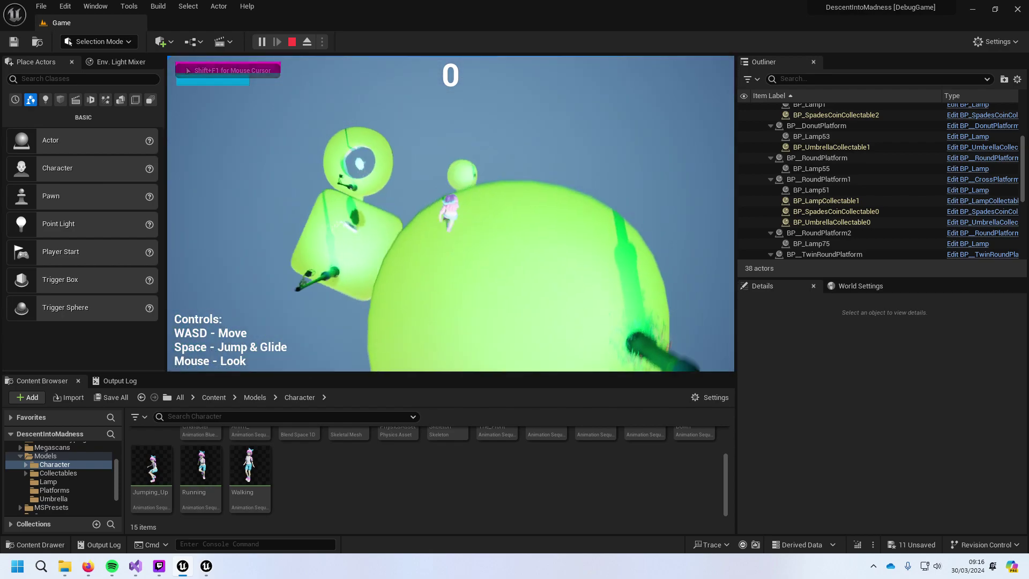
key("w")
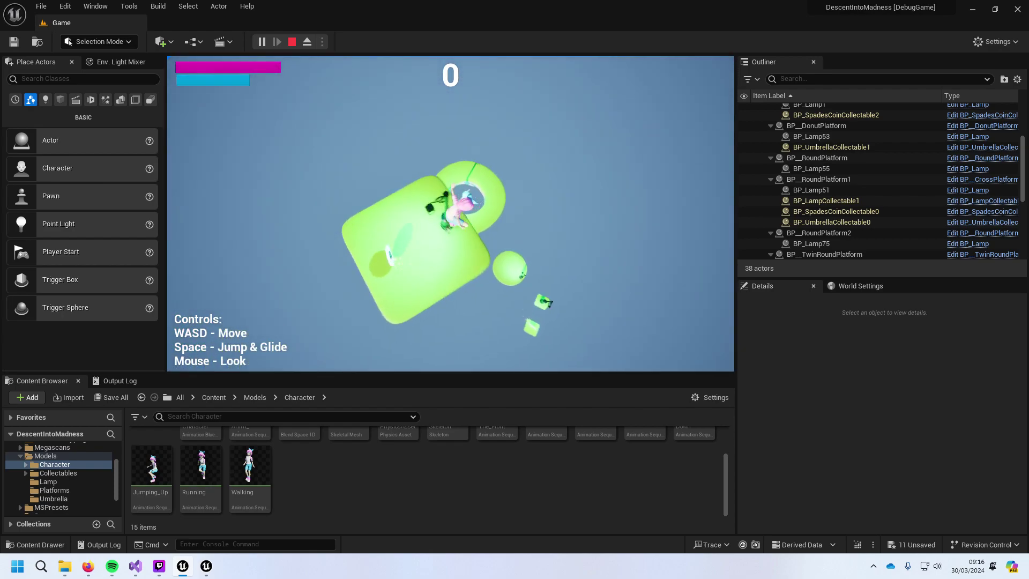
key("space")
key("w")
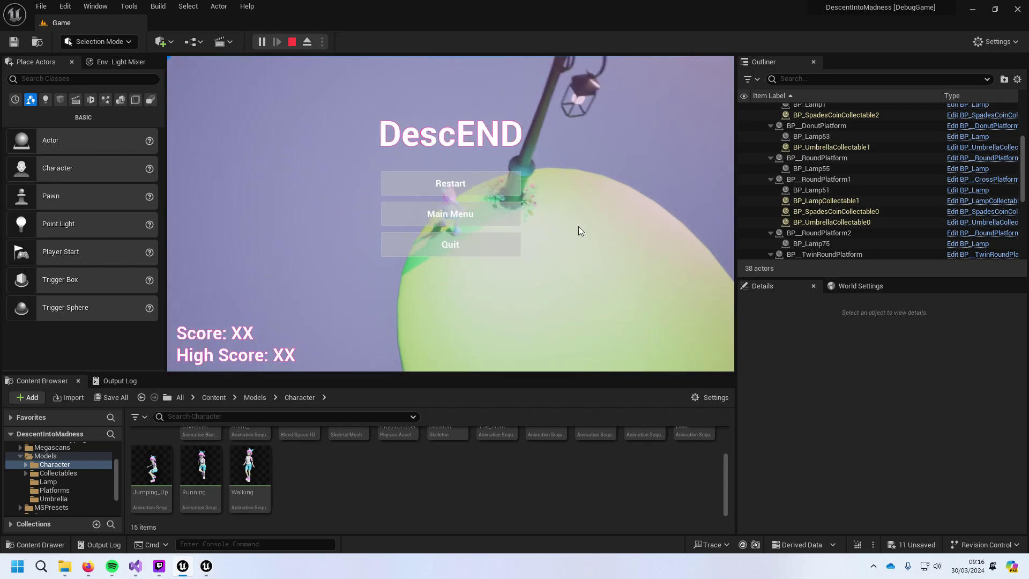
left_click(474, 246)
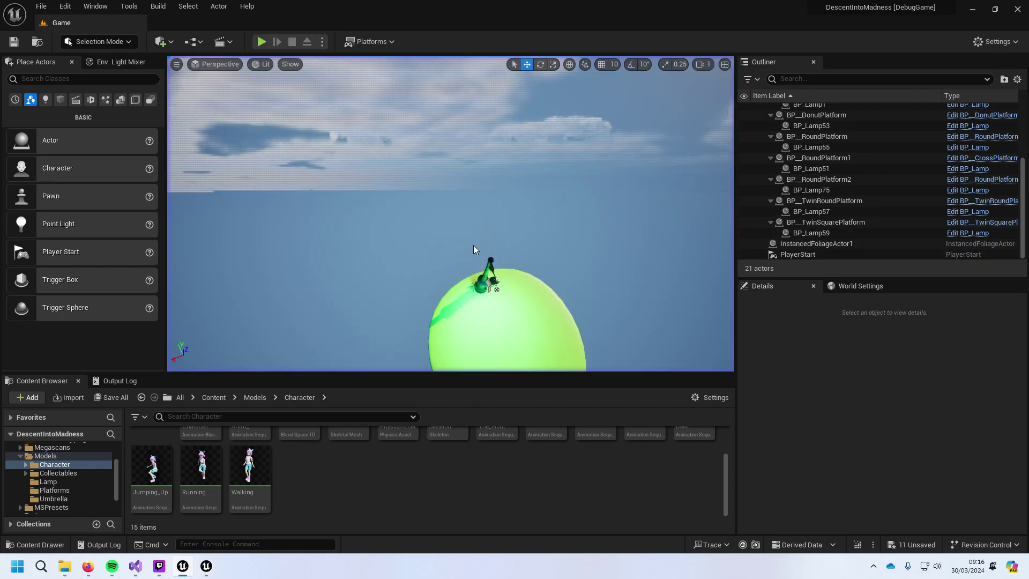
Step: Play-test again, gliding down to the cross-shaped platform and running across it to listen to the footsteps, and end the session
left_click(259, 45)
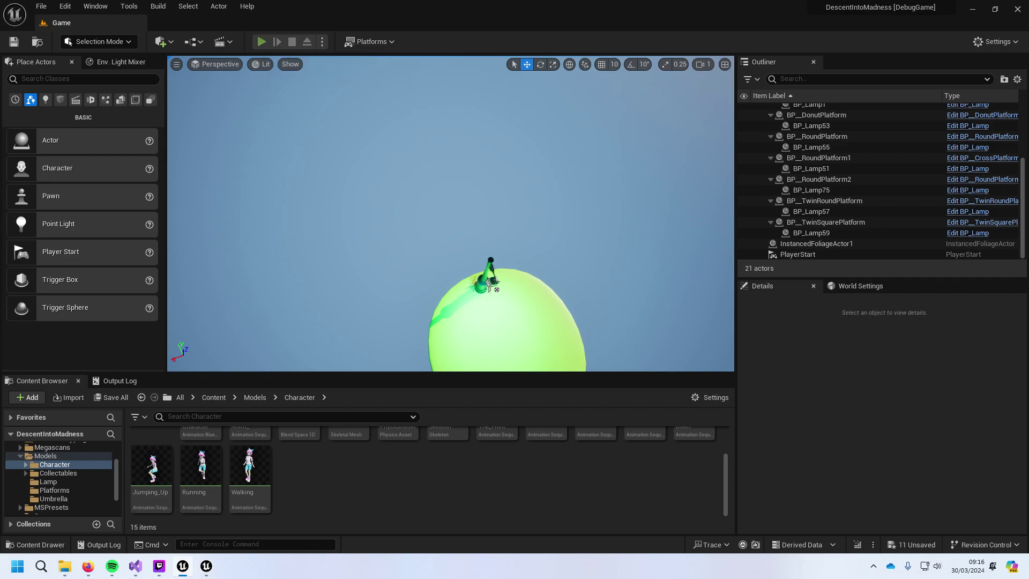
key("space")
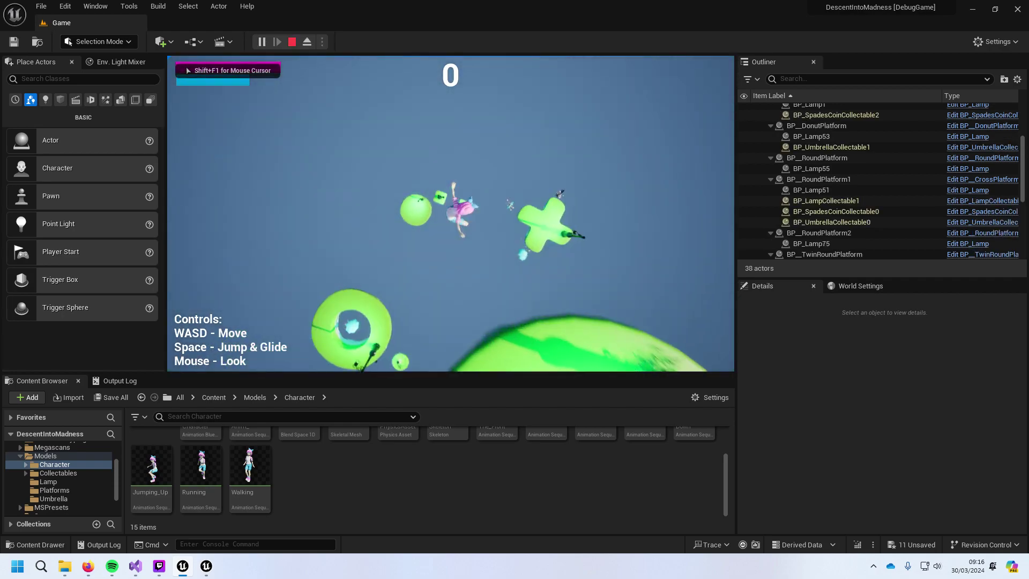
key("w")
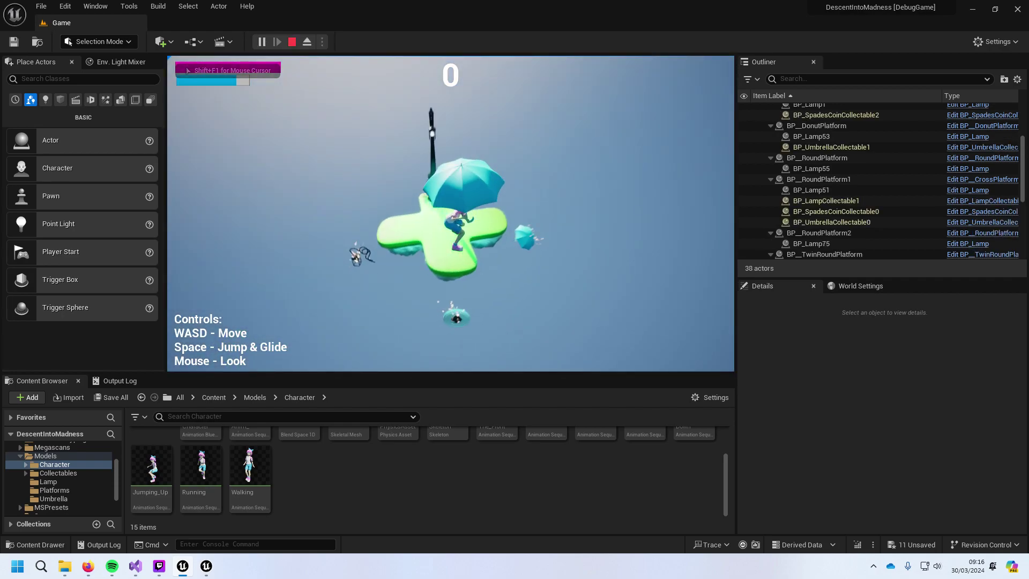
key("w")
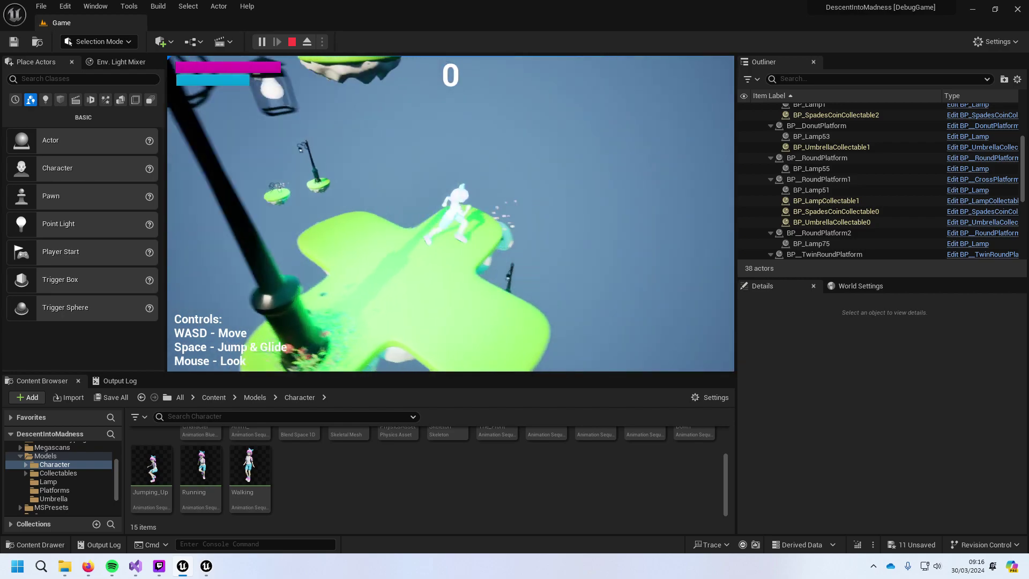
key("space")
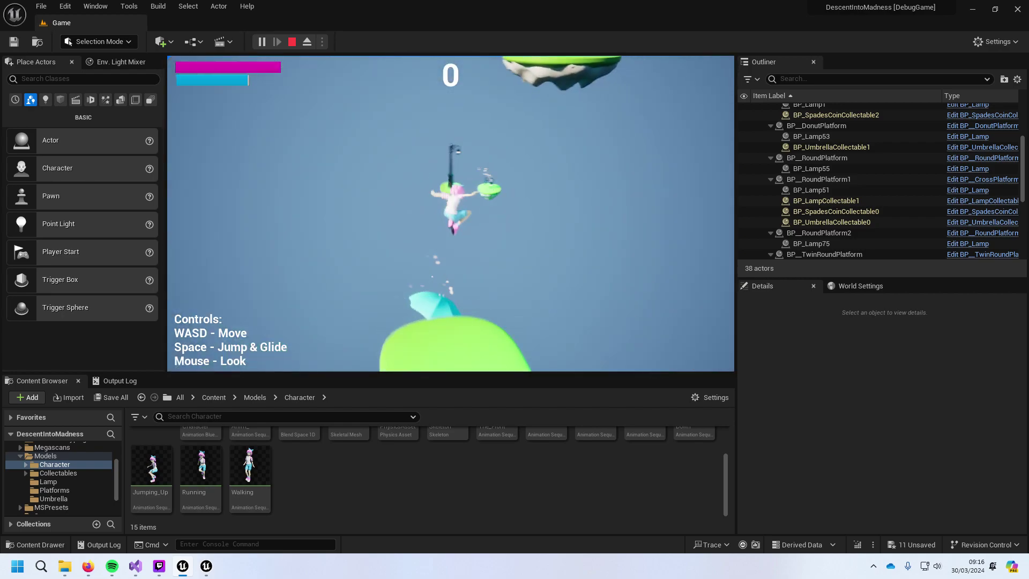
key("Escape")
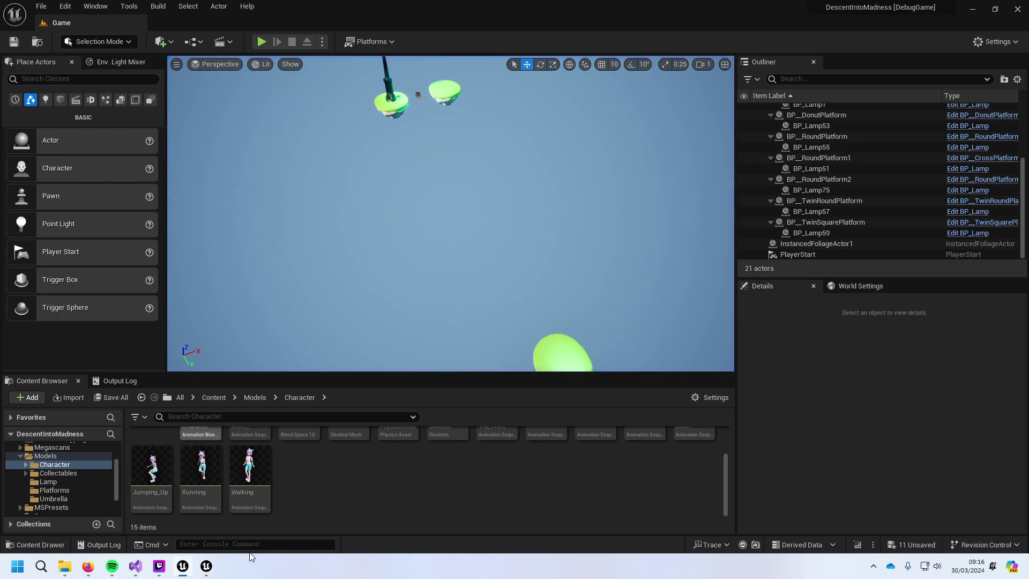
Step: Open the Footsteps sound cue from the project's Content/Audio/Footsteps folder
scroll(216, 460, "up", 2)
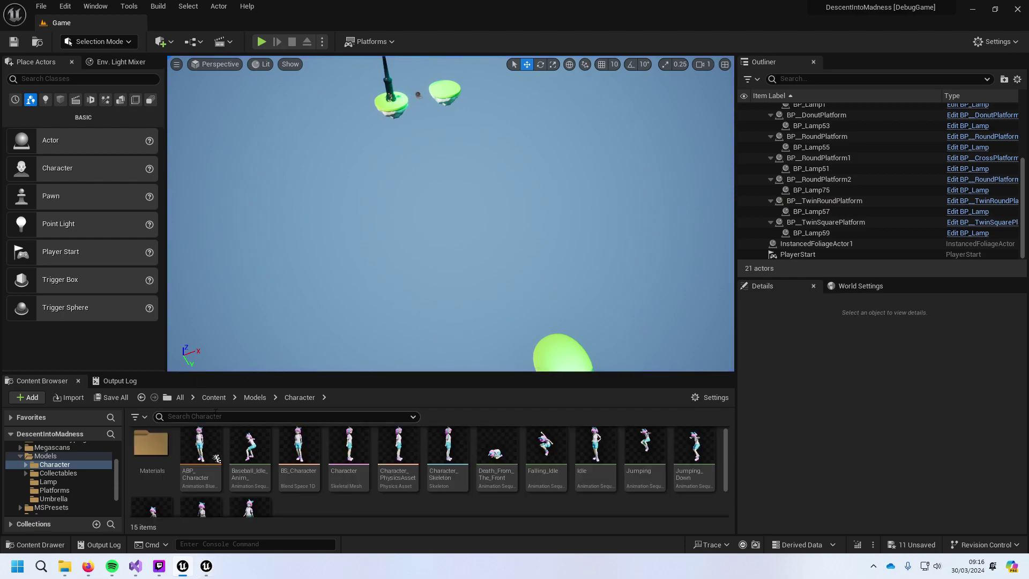
left_click(250, 398)
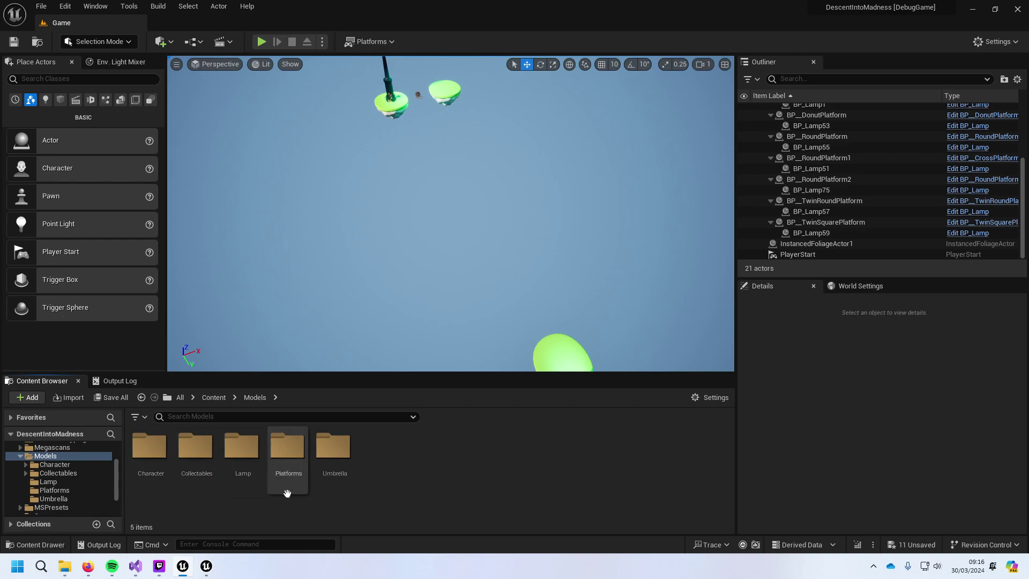
left_click(212, 398)
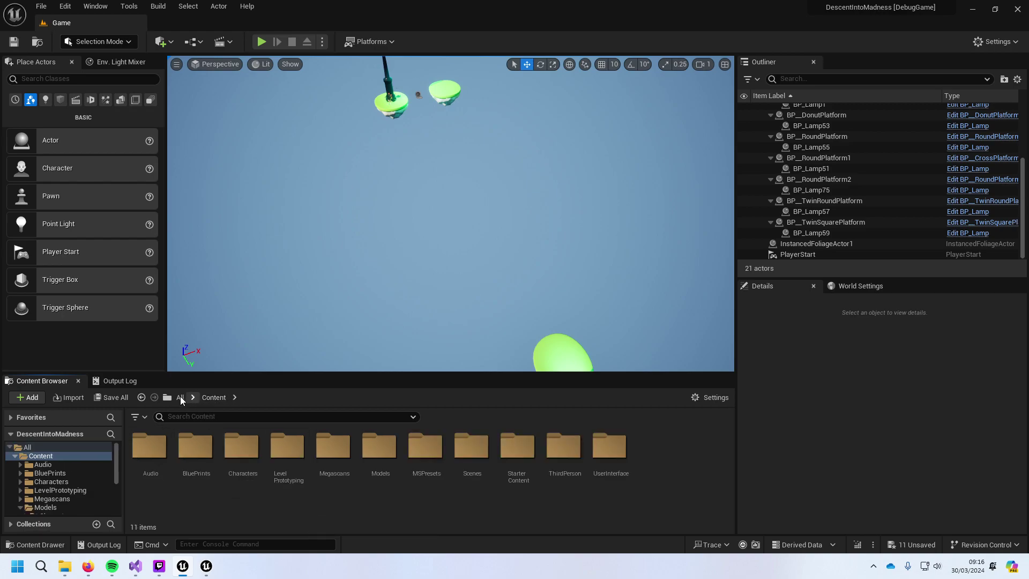
left_click(180, 397)
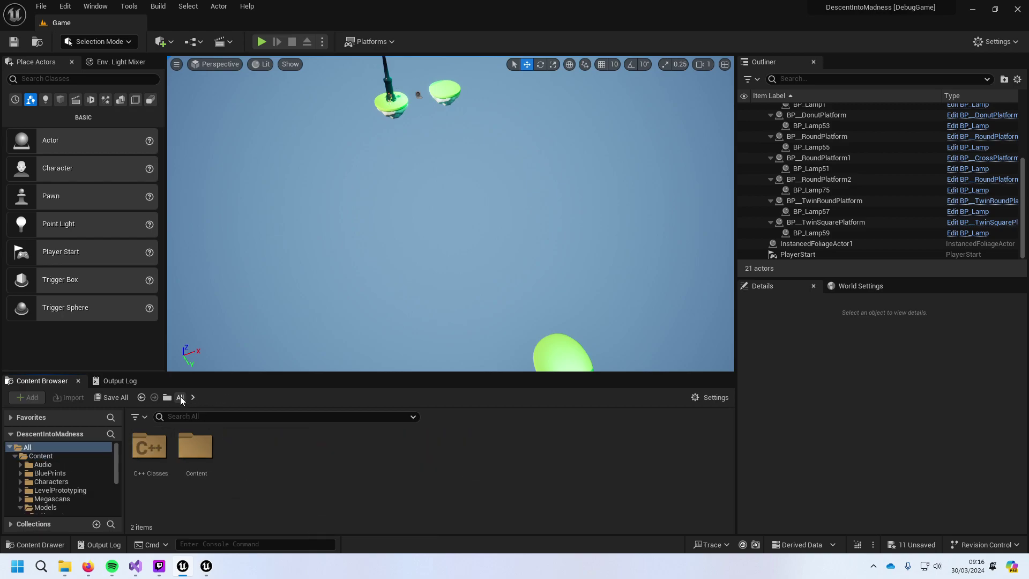
left_click(198, 461)
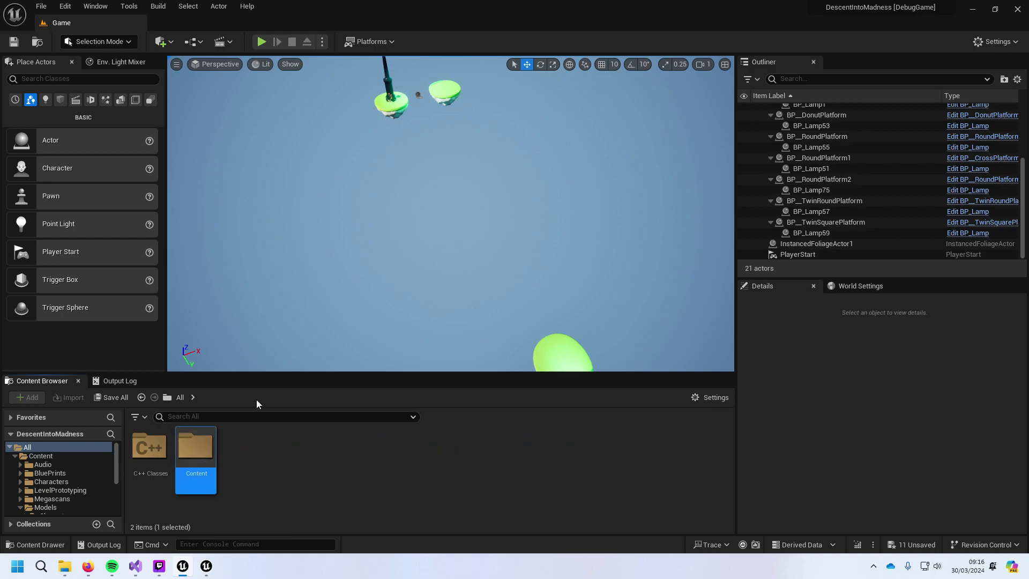
double_click(181, 448)
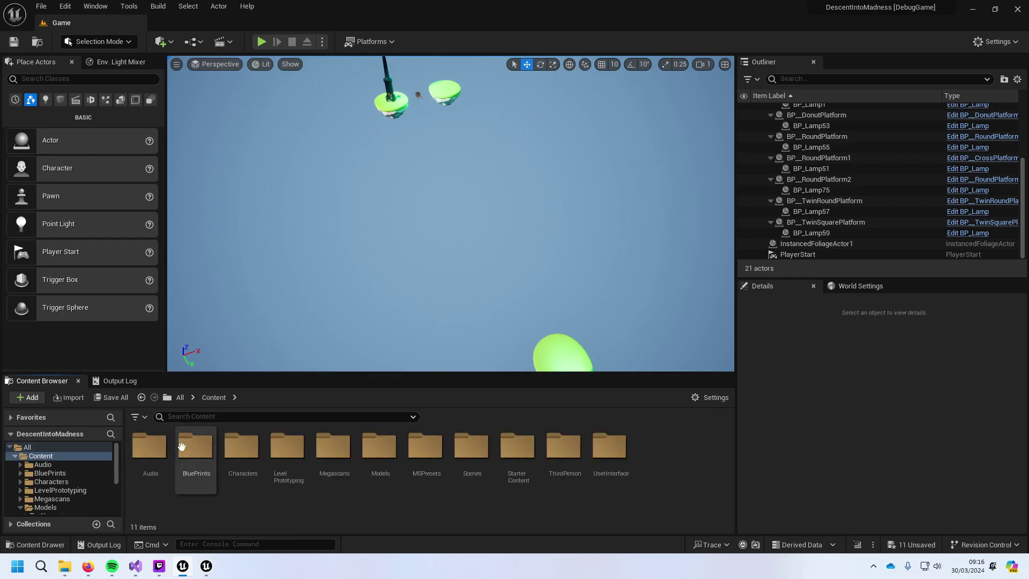
double_click(151, 449)
left_click(155, 451)
double_click(155, 452)
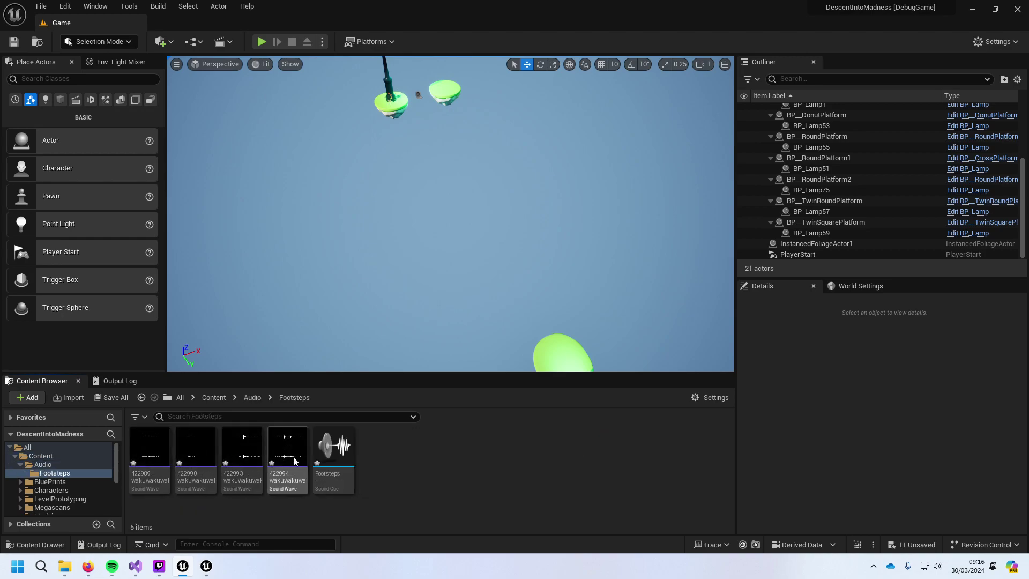
double_click(339, 466)
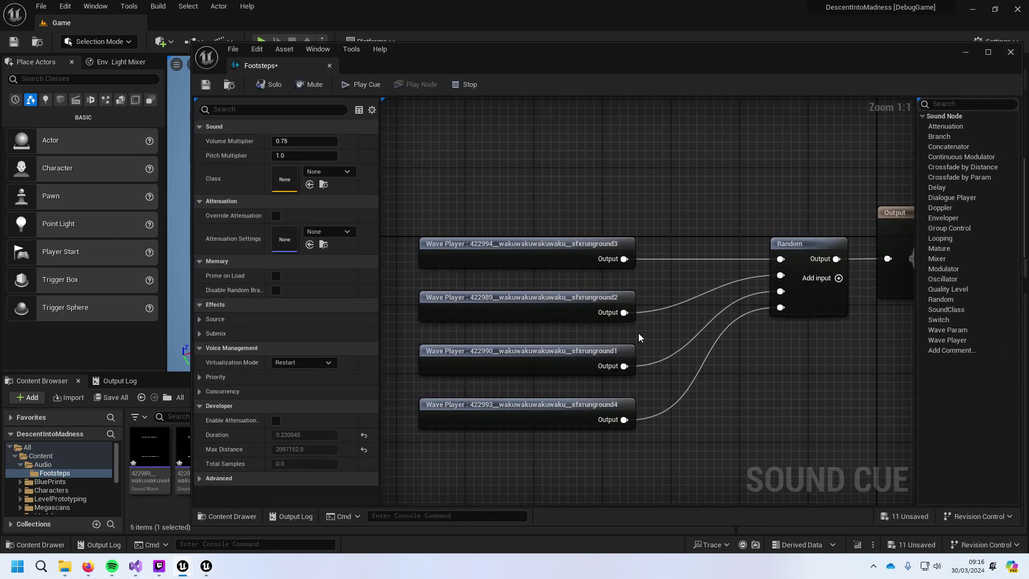
Step: Set the Footsteps cue's pitch multiplier to 1.5 and preview the sound
left_click(334, 157)
type("1.5")
key("Return")
left_click(351, 88)
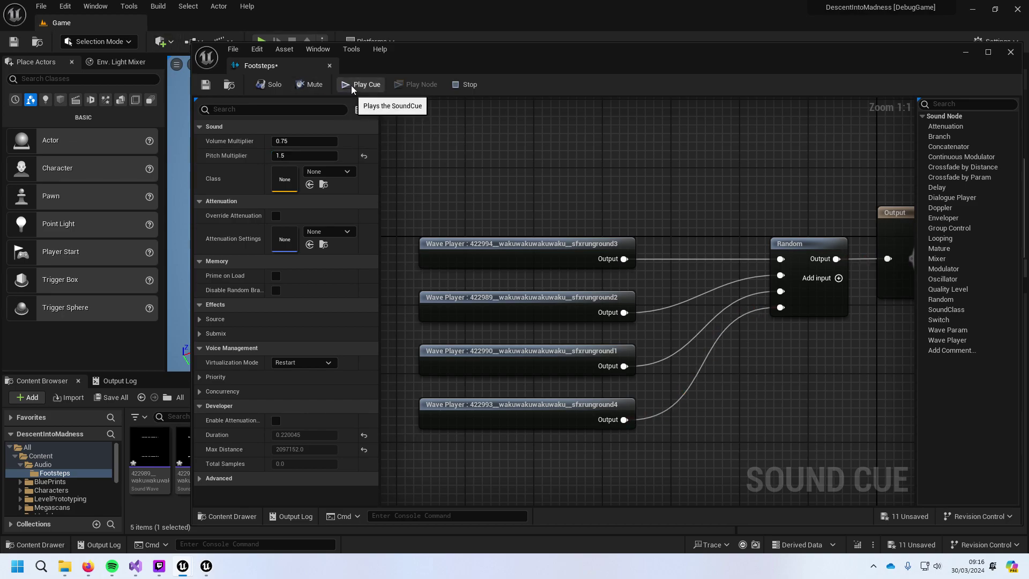
Step: Set the Footsteps cue's volume multiplier to 0.58 and preview the cue repeatedly to hear its random variations
left_click(304, 142)
key("BackSpace")
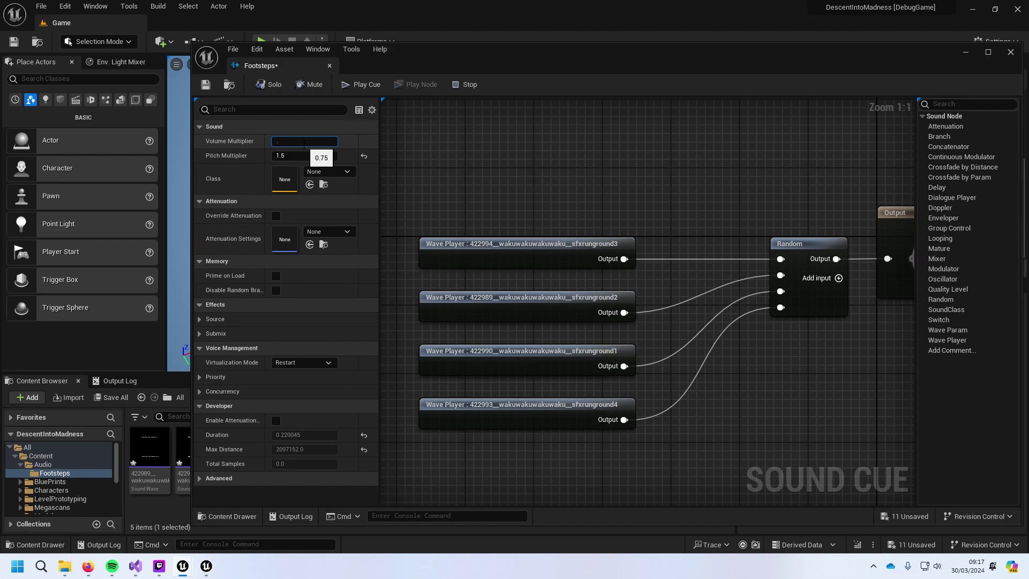
type(".58")
key("Return")
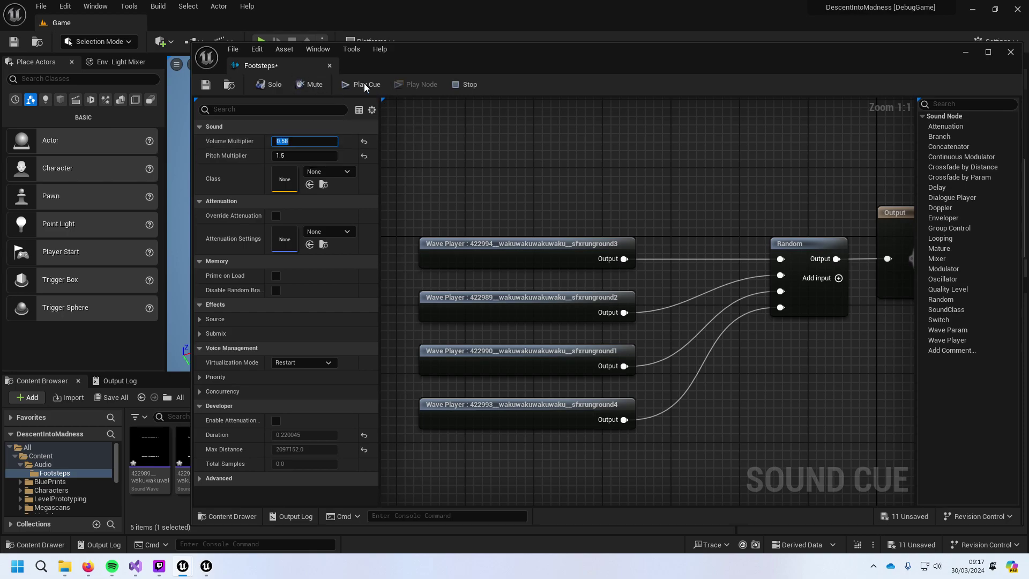
left_click(358, 83)
left_click(357, 84)
left_click(358, 84)
left_click(358, 84)
left_click(358, 83)
left_click(357, 84)
left_click(357, 84)
left_click(358, 84)
left_click(358, 84)
left_click(358, 84)
left_click(357, 84)
left_click(358, 84)
left_click(358, 83)
left_click(358, 84)
right_click_drag(734, 371, 617, 364)
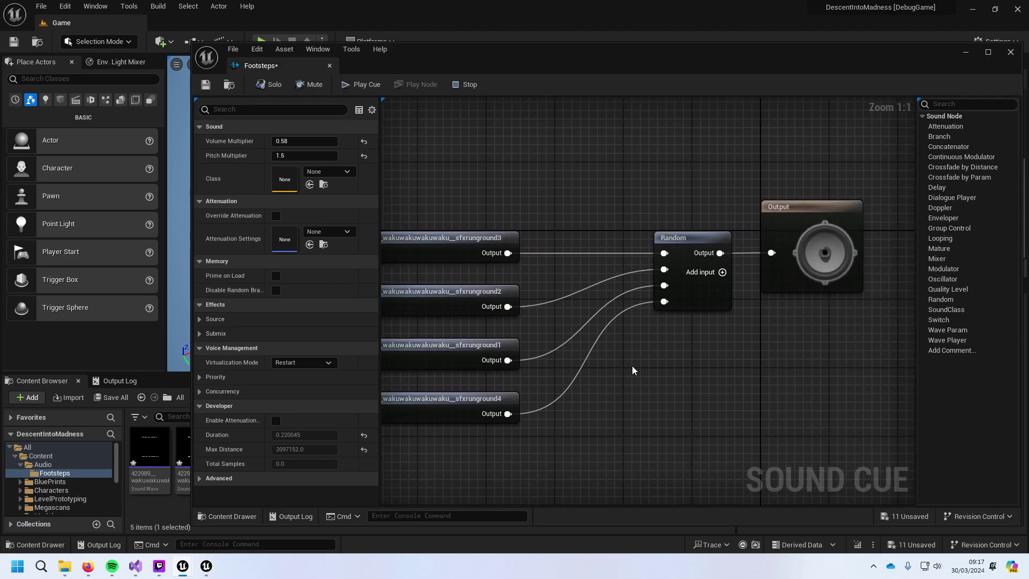
right_click(632, 366)
type("rand")
key("Return")
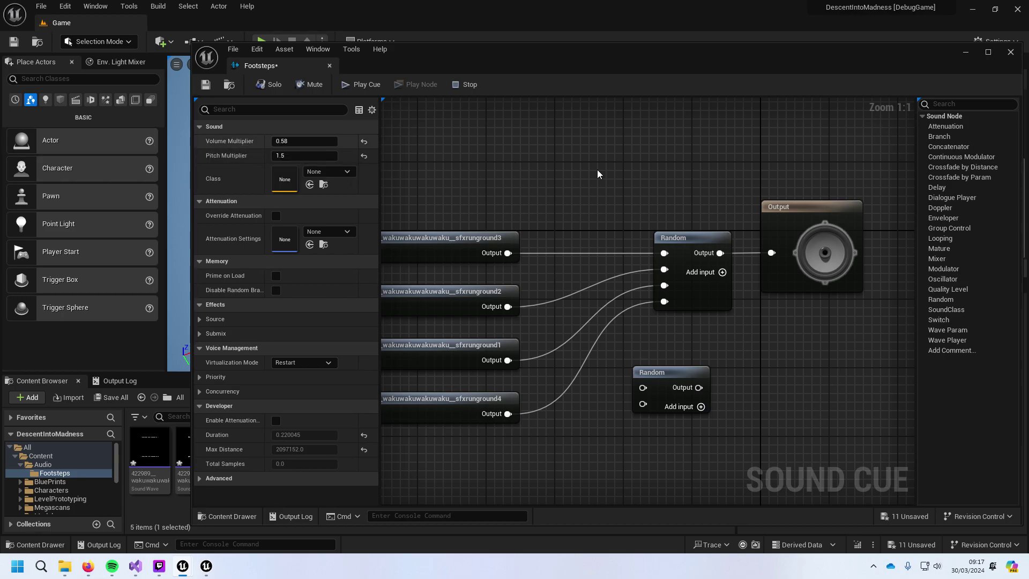
left_click(688, 388)
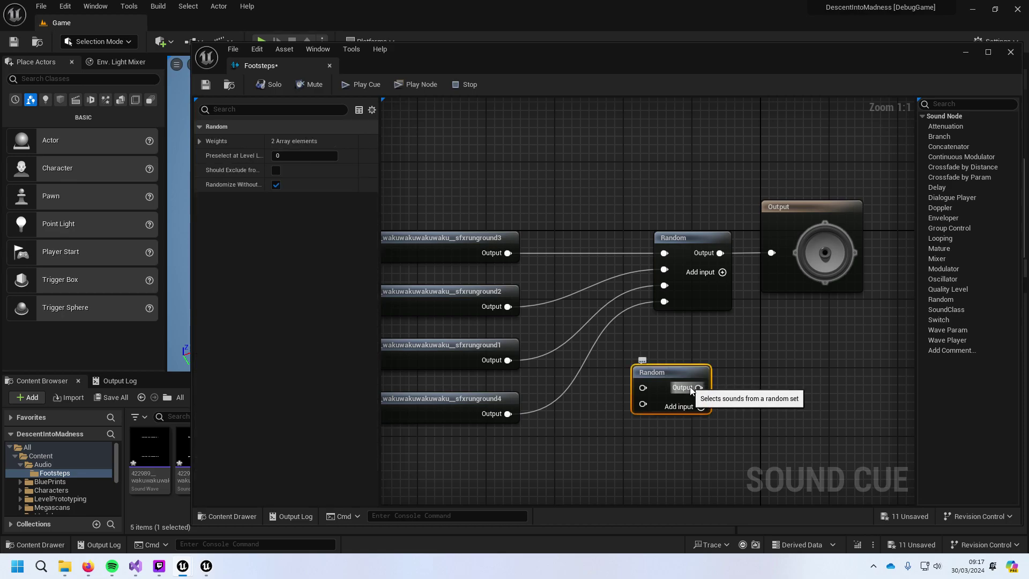
key("Delete")
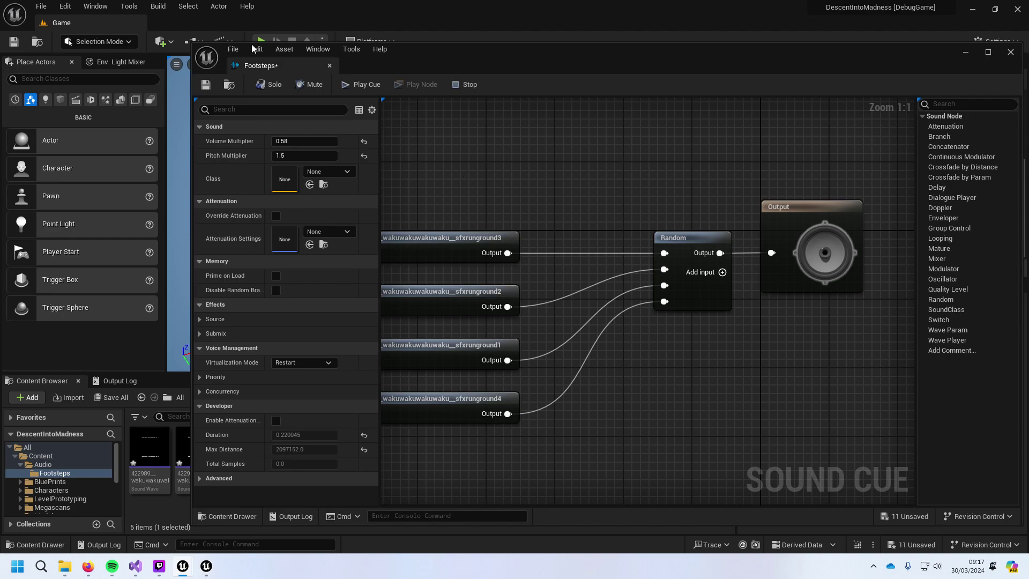
Step: Preview the Footsteps cue several more times, save it and close its editor
left_click(360, 85)
left_click(360, 85)
left_click(361, 86)
left_click(361, 86)
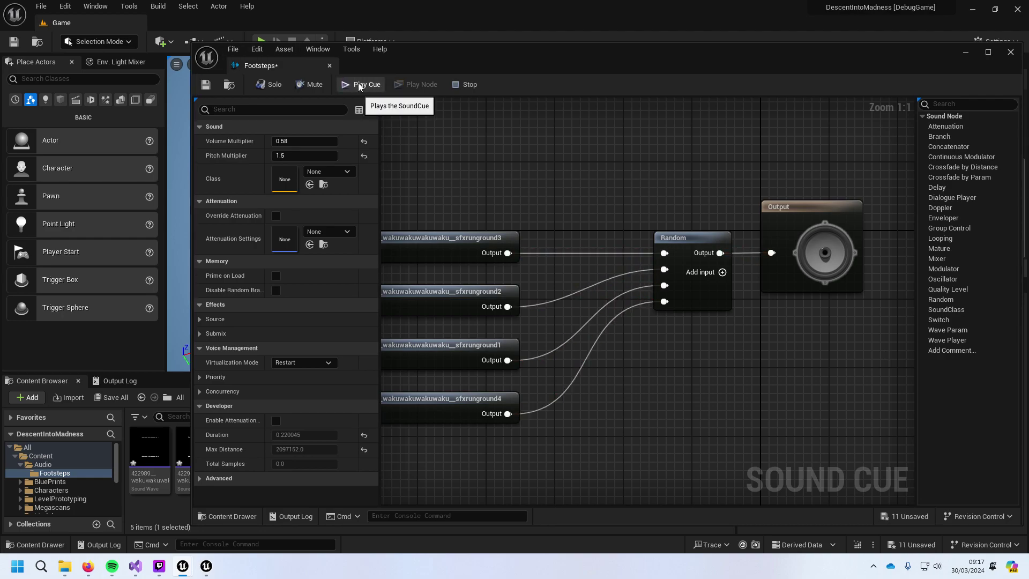
left_click(1011, 52)
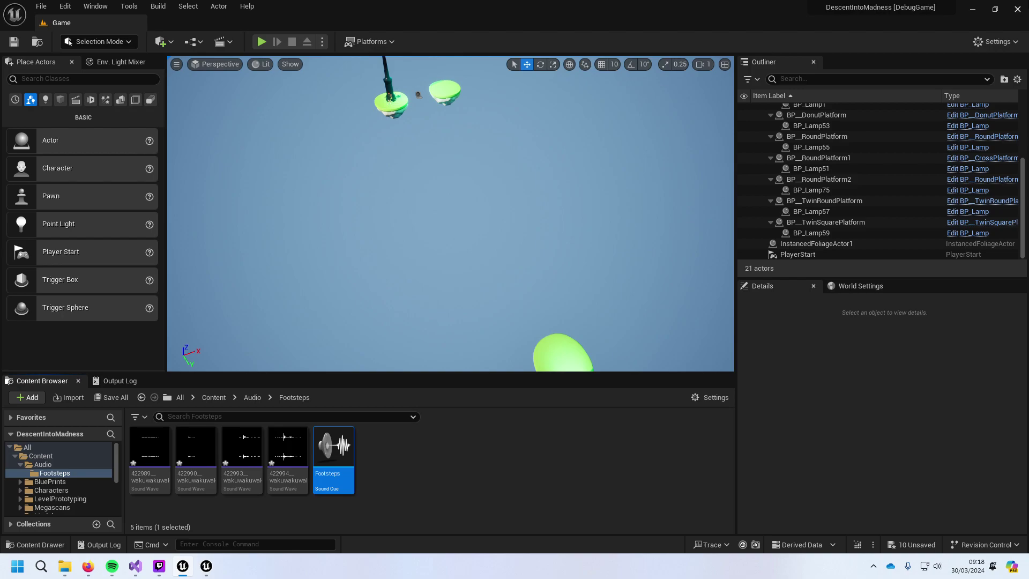
Step: Preview the sound waves in the Content/Audio folder, starting with 422967
left_click(251, 397)
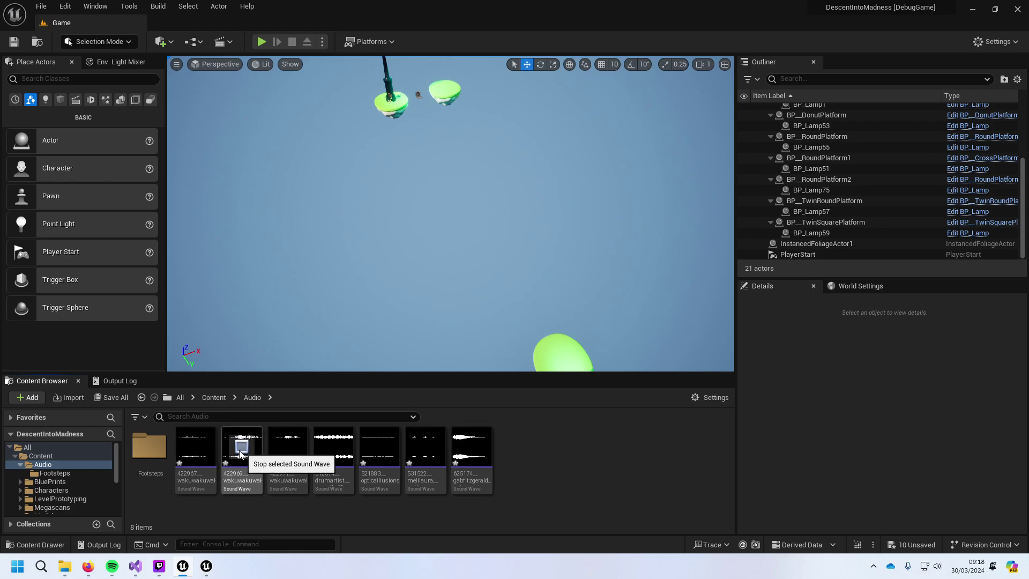
left_click(193, 454)
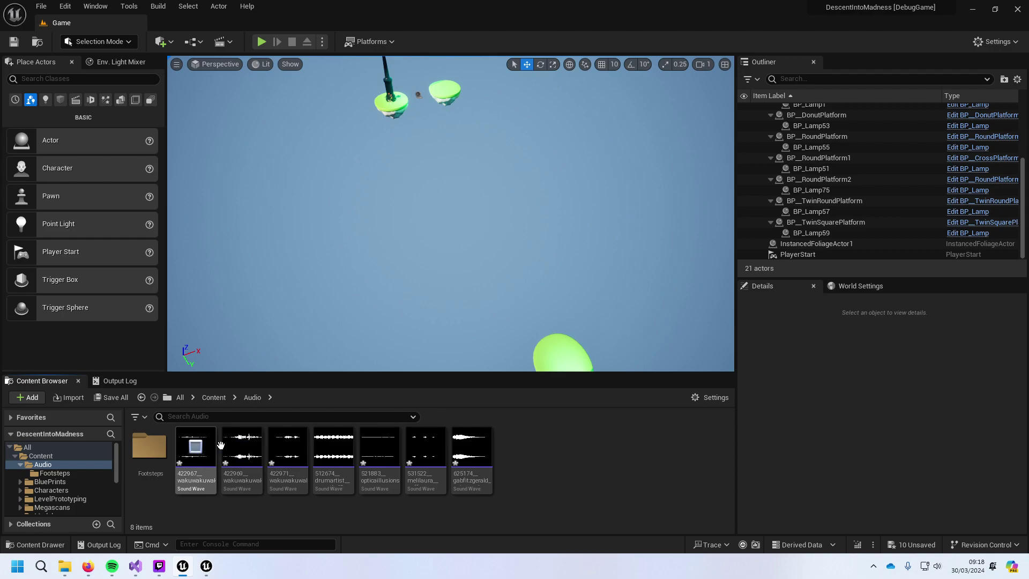
mouse_move(258, 410)
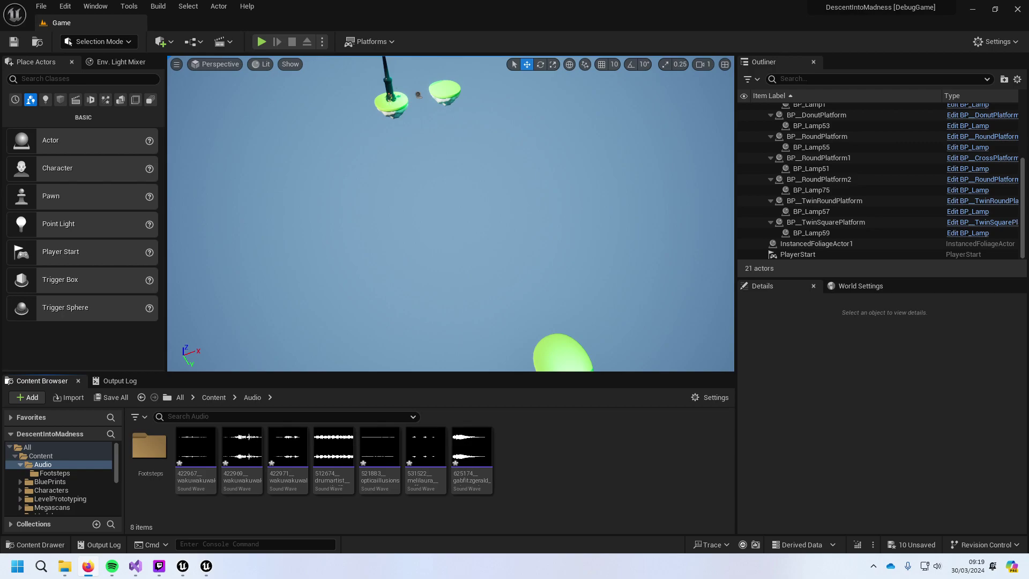
Step: Import the sound waves 422985, 422986, 422991 and 422992 into the Content/Audio/Footsteps folder
key("super+e")
left_click(153, 435)
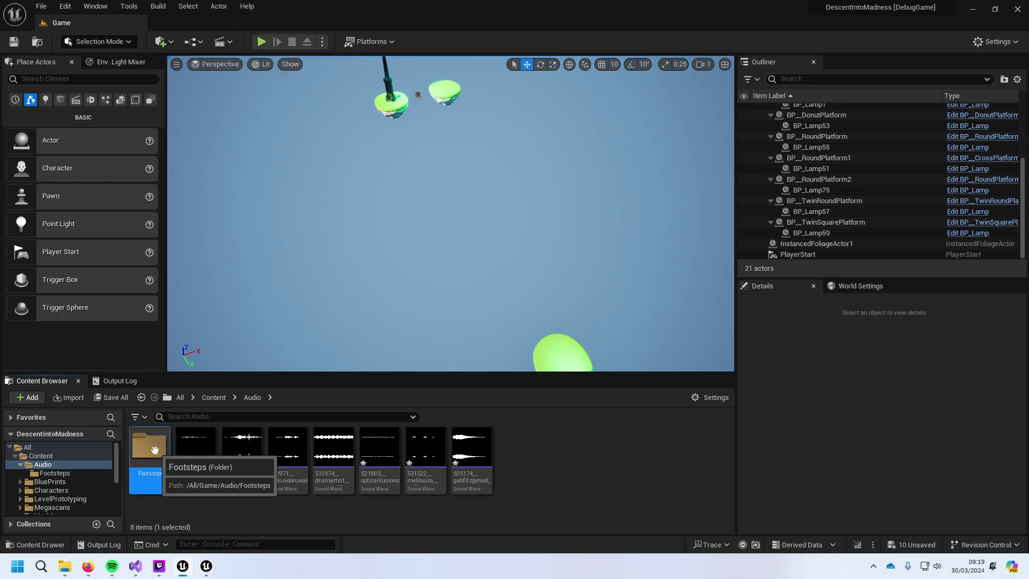
double_click(154, 435)
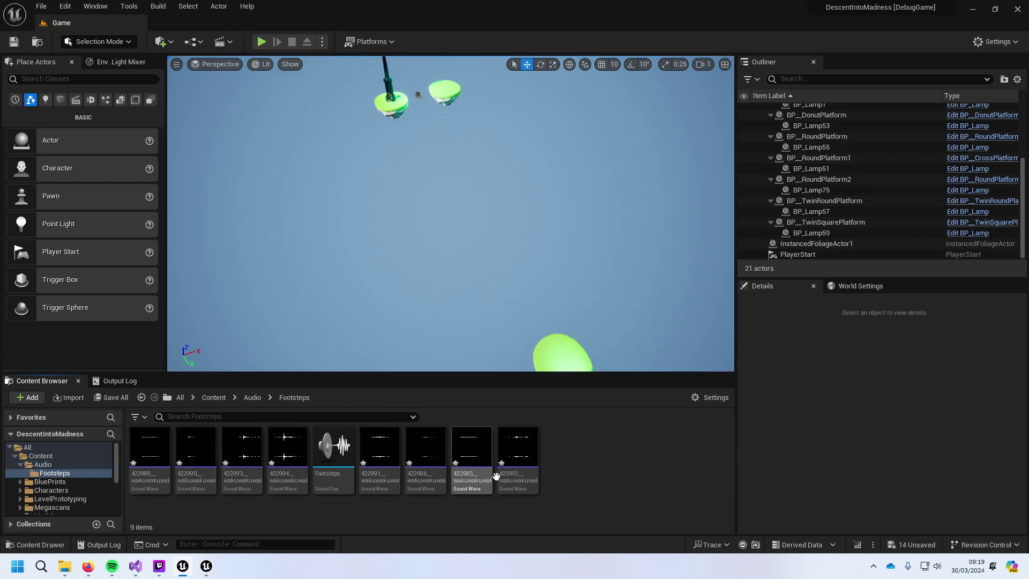
Step: Open the Footsteps sound cue, try to add the four newly imported sound waves to it, and undo the last changes
left_click(517, 459)
left_click(379, 460, "shift")
left_click_drag(414, 477, 330, 475)
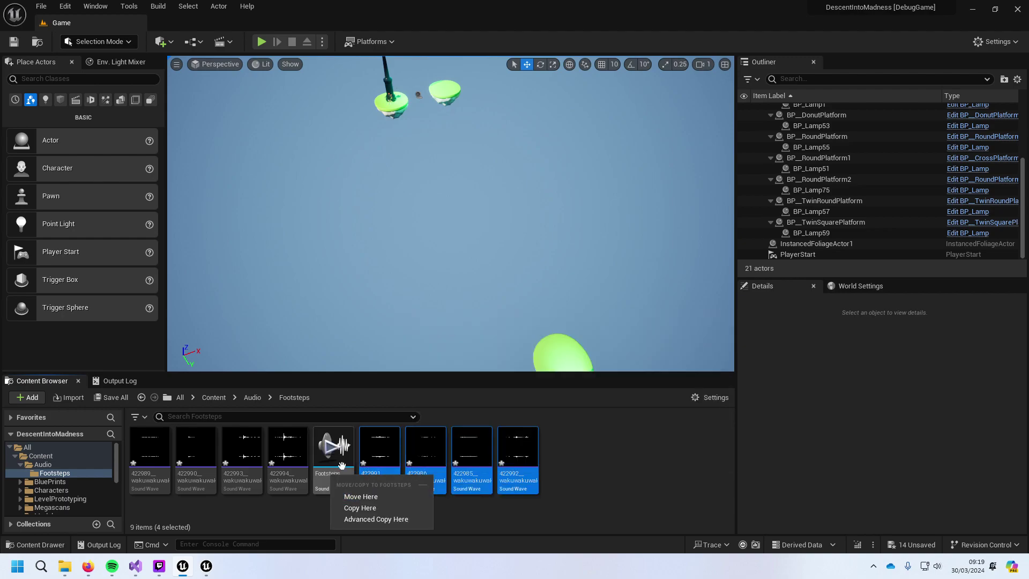
left_click(552, 466)
double_click(348, 475)
left_click_drag(588, 84, 1028, 32)
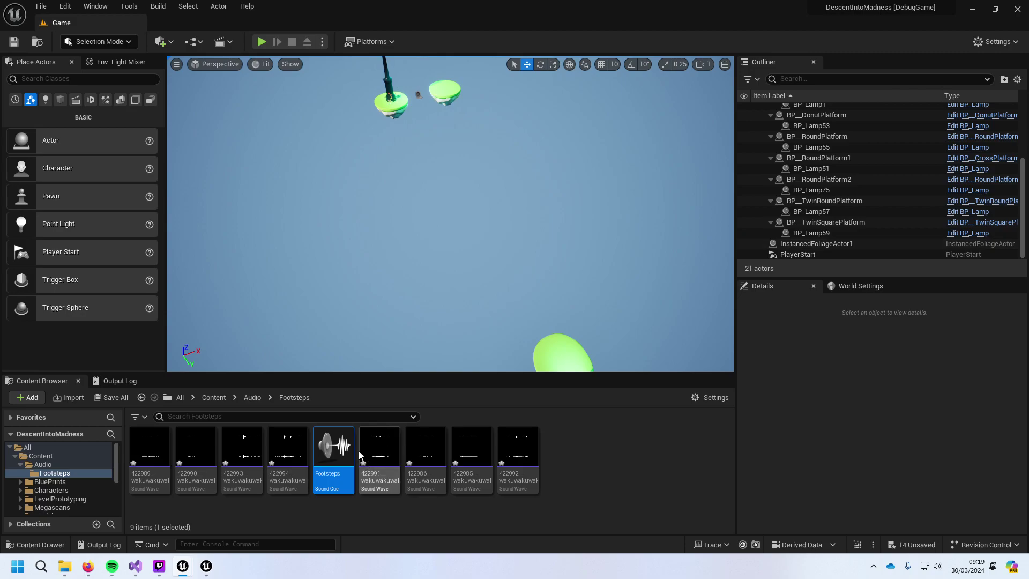
left_click(382, 486)
left_click(515, 481, "shift")
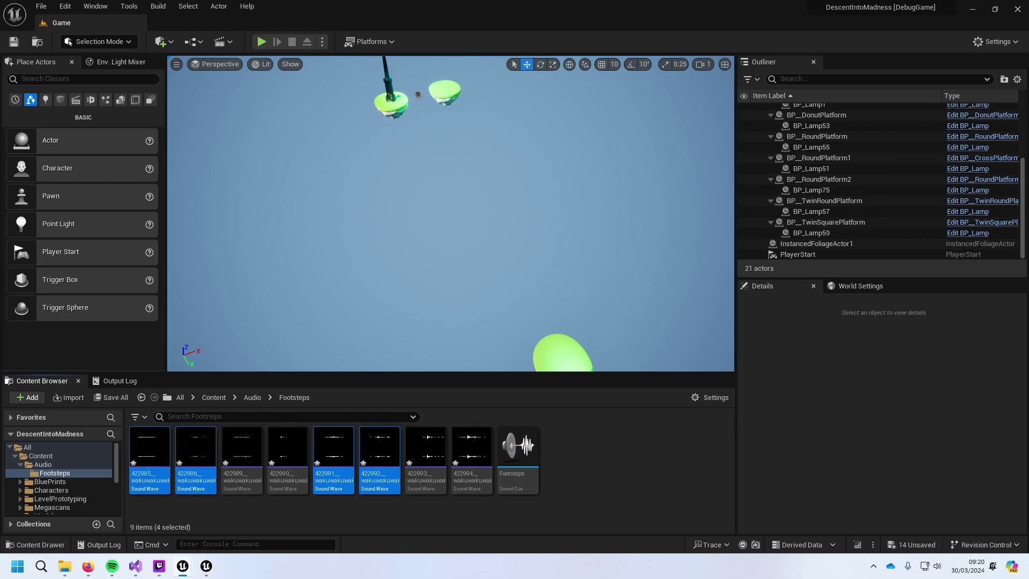
key("ctrl+z")
key("ctrl+z")
Step: Playtest the level briefly to hear the character's footsteps
mouse_move(518, 446)
left_click(261, 41)
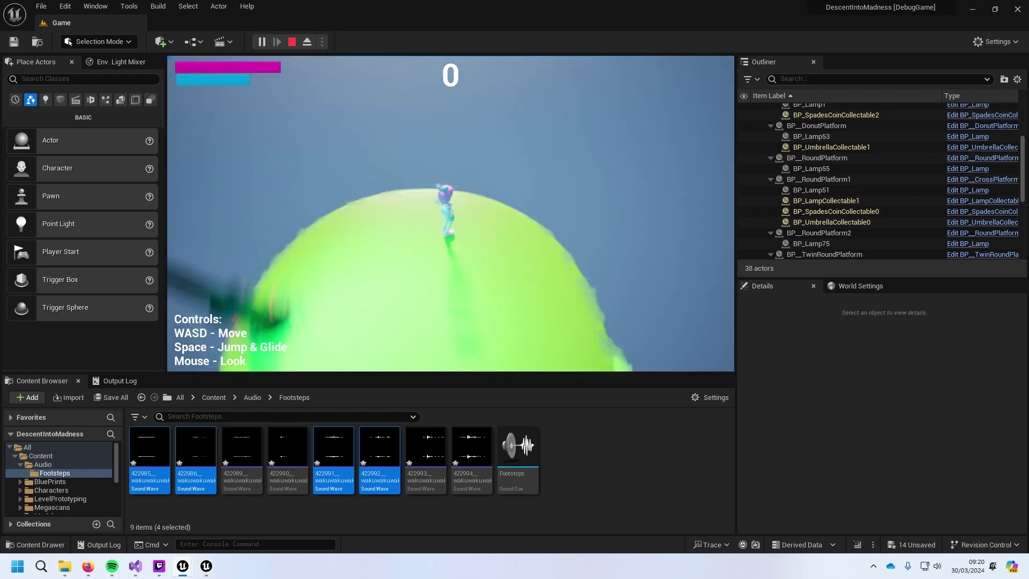
key("Escape")
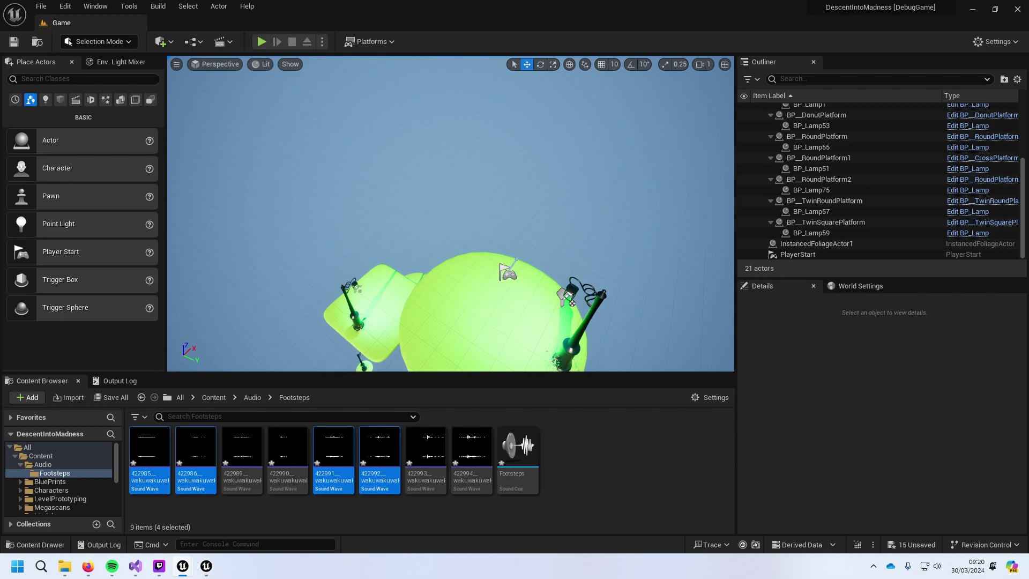
Step: Undo the last edits and delete the sound waves 422985, 422986, 422991 and 422992 from the Footsteps folder
key("ctrl+z")
key("ctrl+z")
key("Delete")
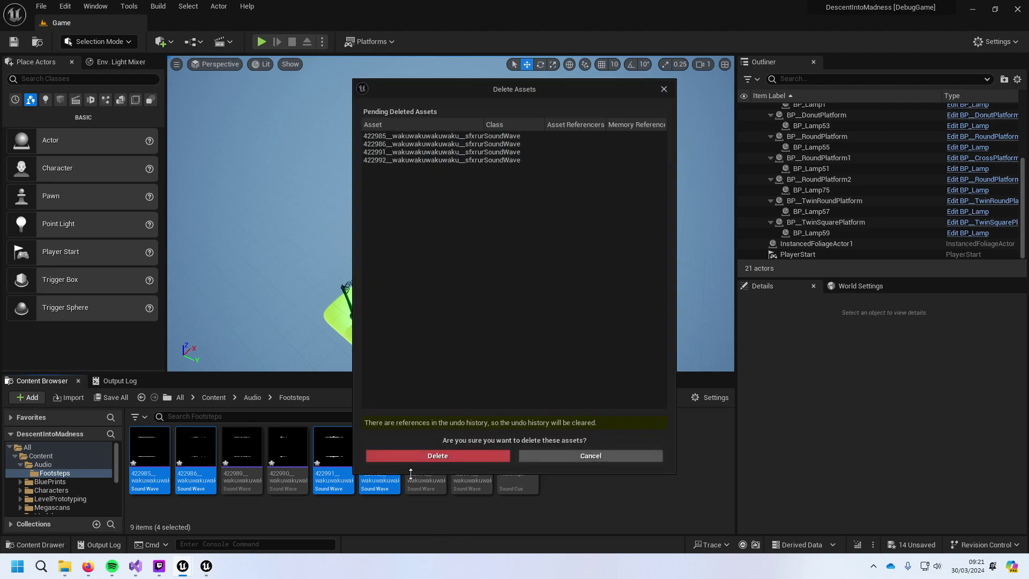
left_click(416, 456)
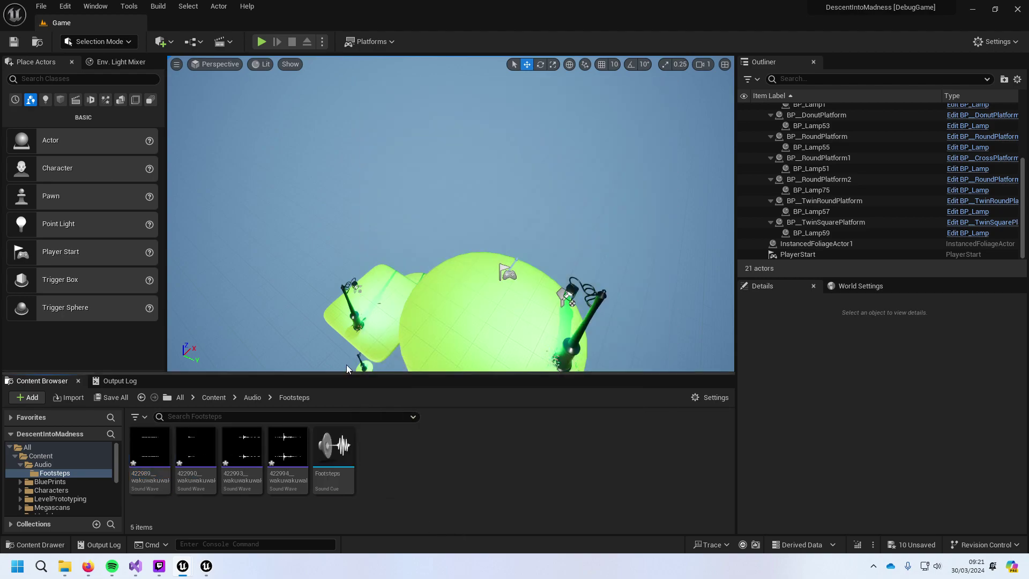
Step: Playtest the level again, moving the character around the starting platform to check the footsteps, and stop the session
left_click(261, 42)
key("w")
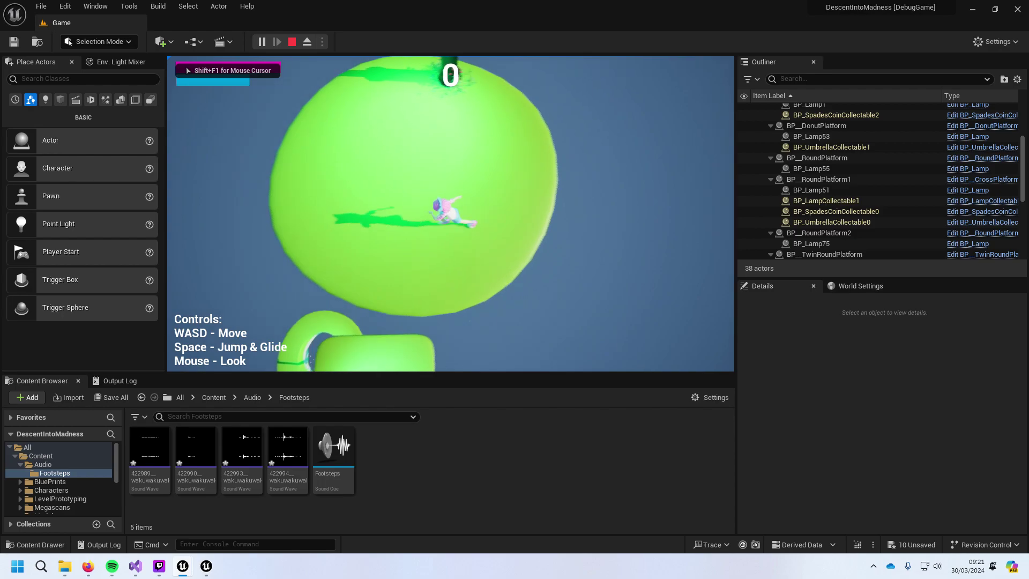
key("Escape")
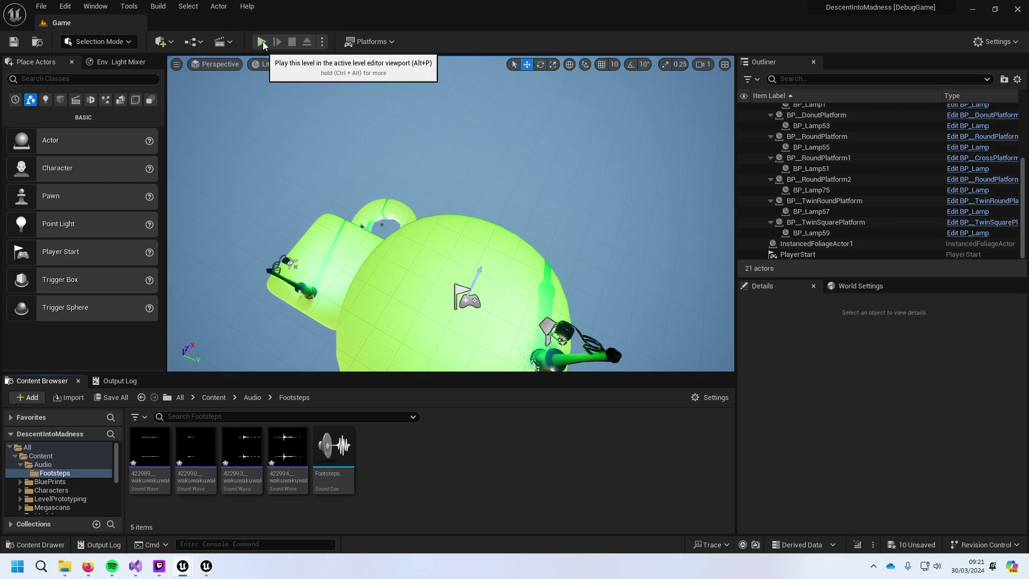
Step: Browse to the Content/Models/Character folder and open the Jumping_Down animation sequence
left_click(234, 397)
left_click(215, 398)
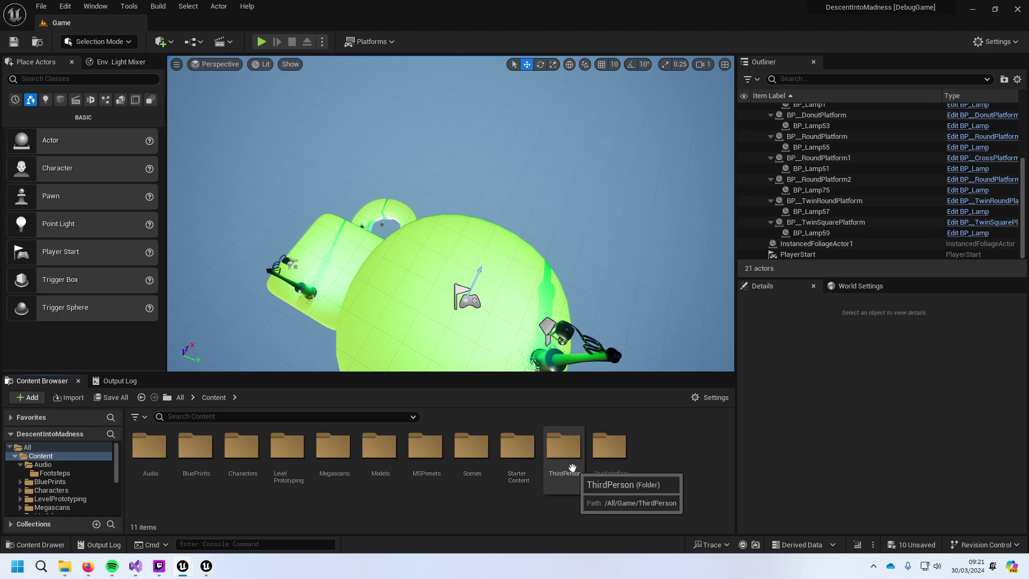
double_click(379, 448)
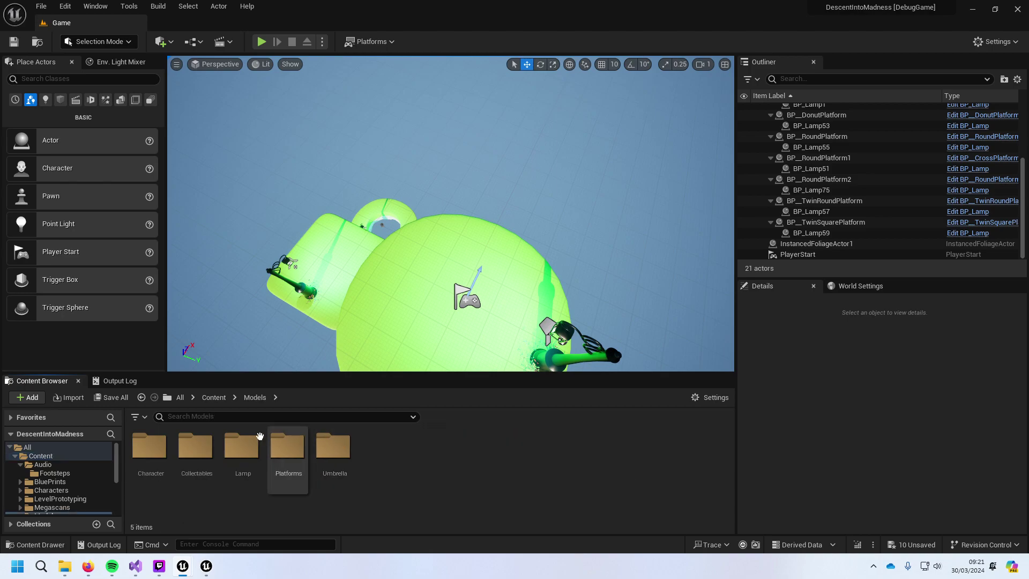
double_click(149, 447)
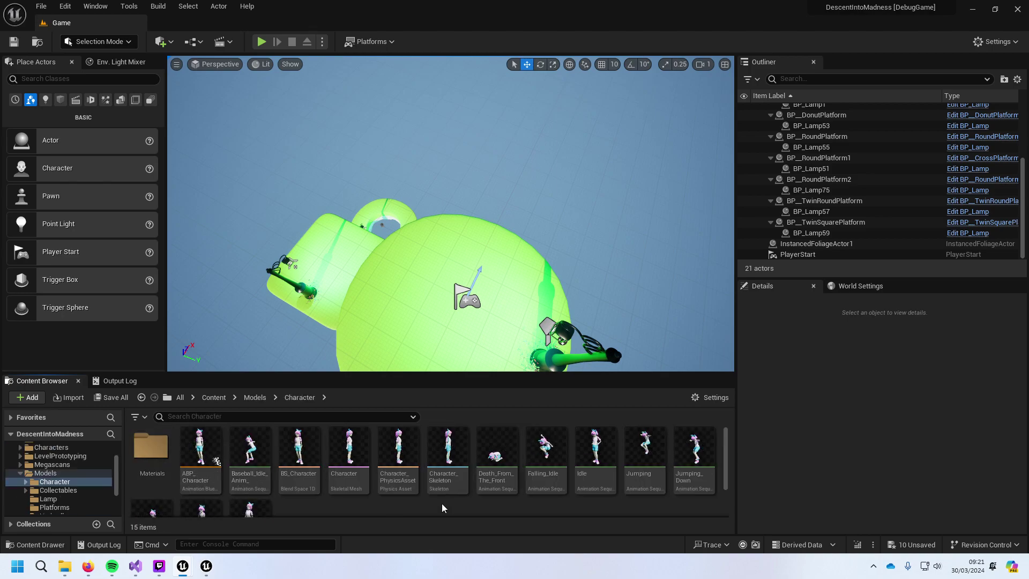
scroll(437, 510, "down", 2)
scroll(438, 516, "up", 2)
mouse_move(691, 467)
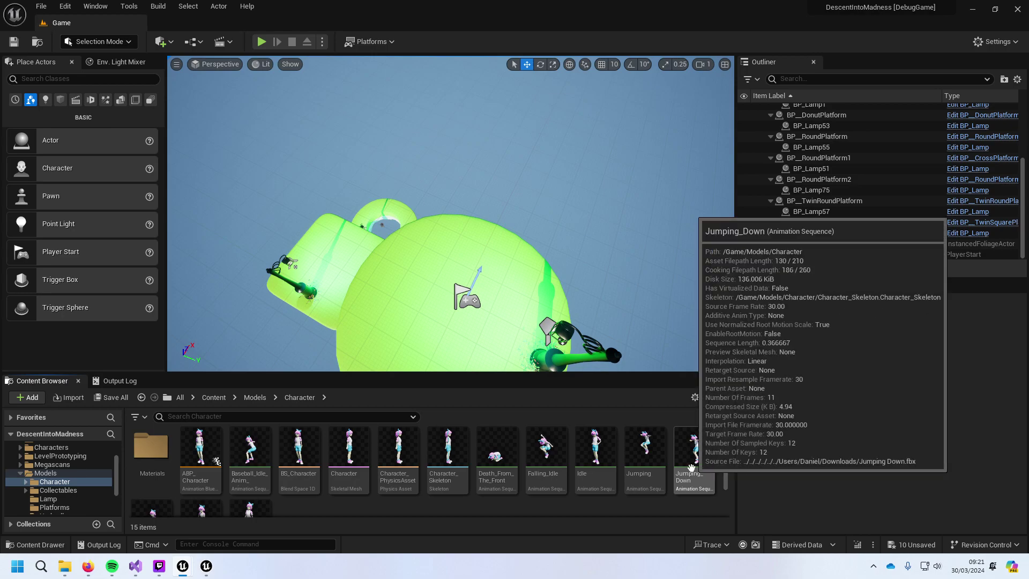
left_click(691, 467)
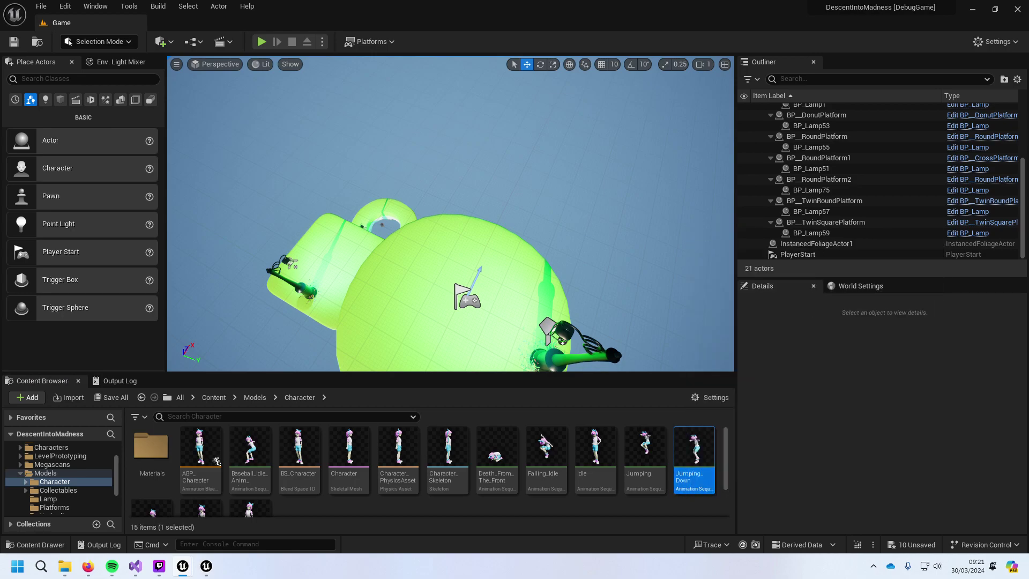
double_click(692, 468)
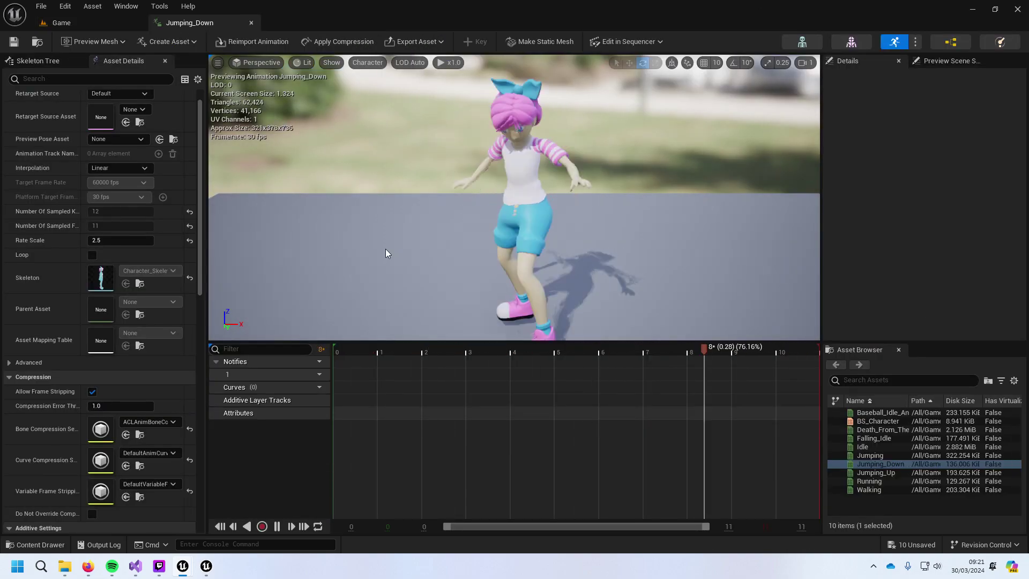
Step: Return to the Character folder and open the Jumping_Up animation sequence
left_click(100, 24)
scroll(338, 494, "down", 1)
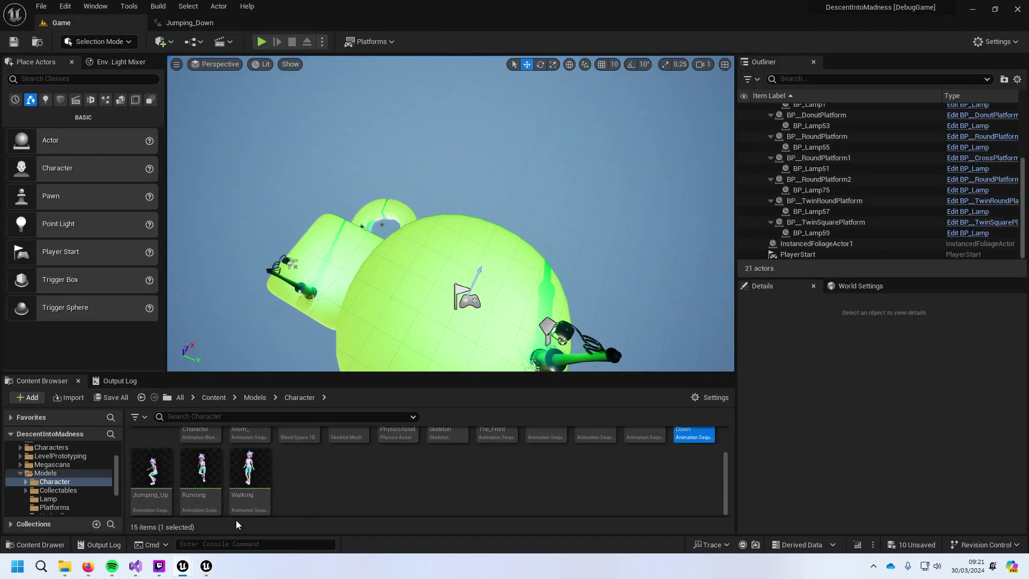
mouse_move(256, 480)
left_click_drag(151, 469, 203, 456)
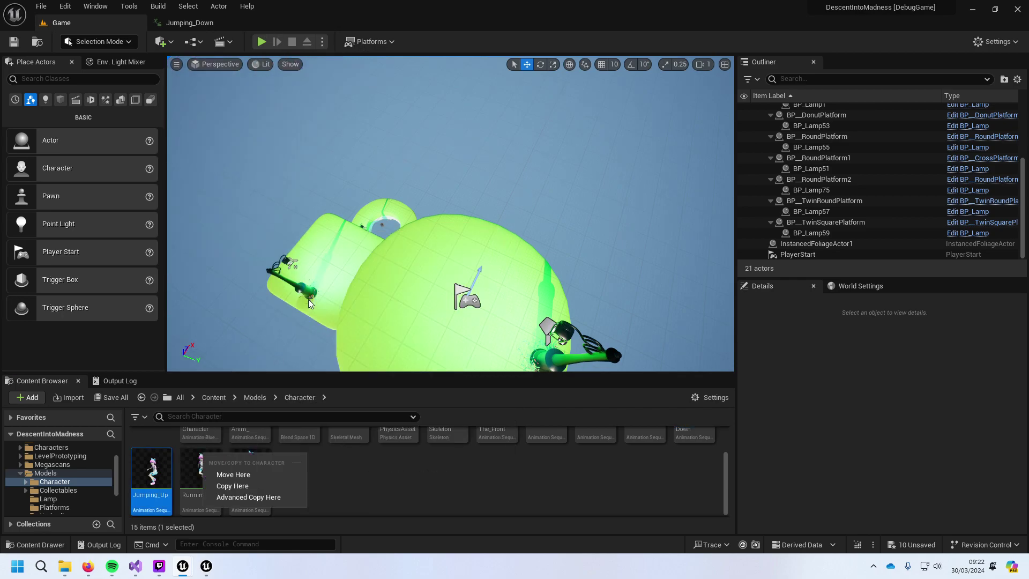
scroll(279, 298, "down", 3)
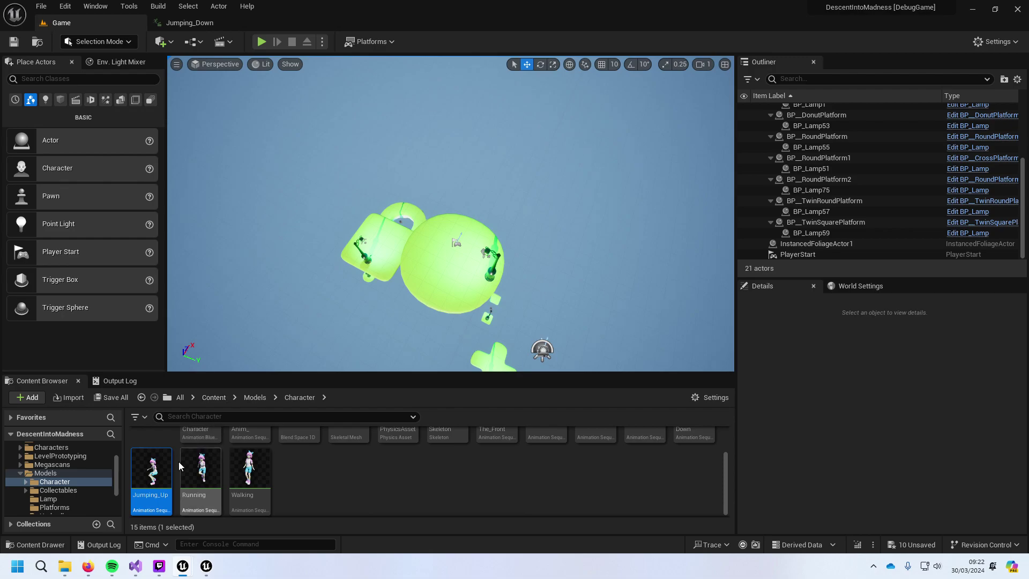
double_click(151, 469)
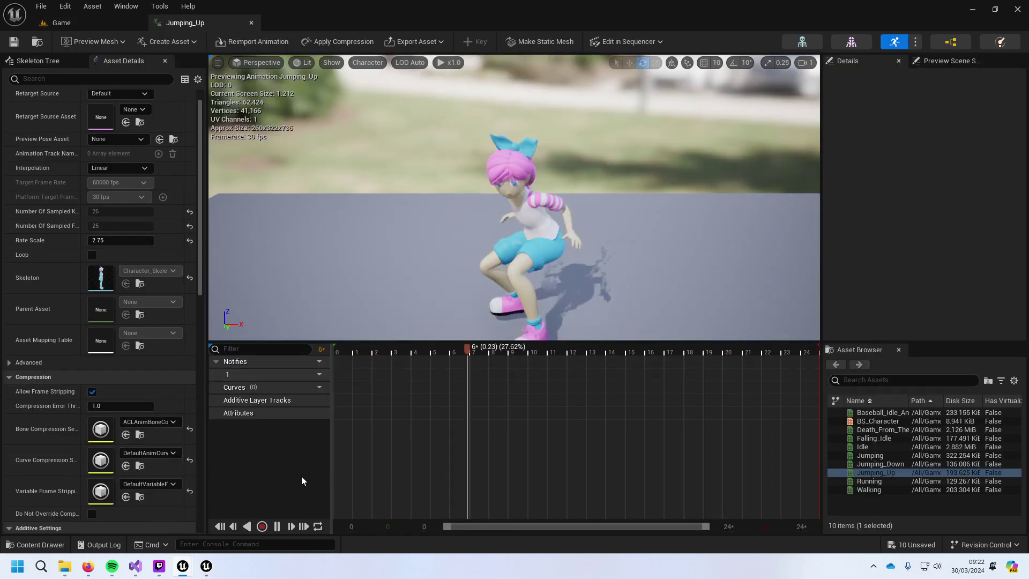
Step: Pause the Jumping_Up animation and add a Play Sound notify at frame 0 of notify track 1
left_click(278, 527)
right_click(354, 408)
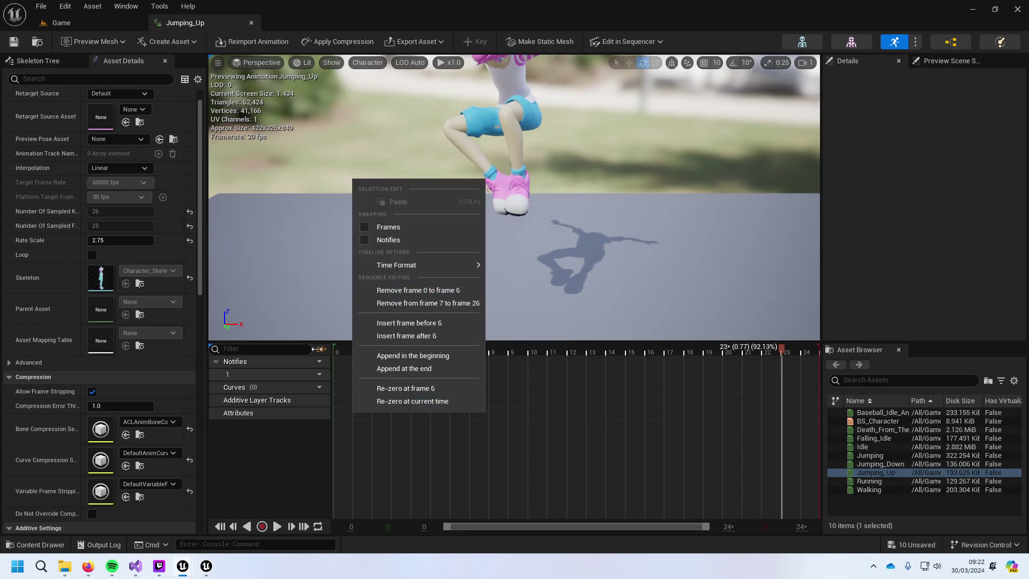
left_click(291, 376)
right_click(361, 374)
mouse_move(408, 393)
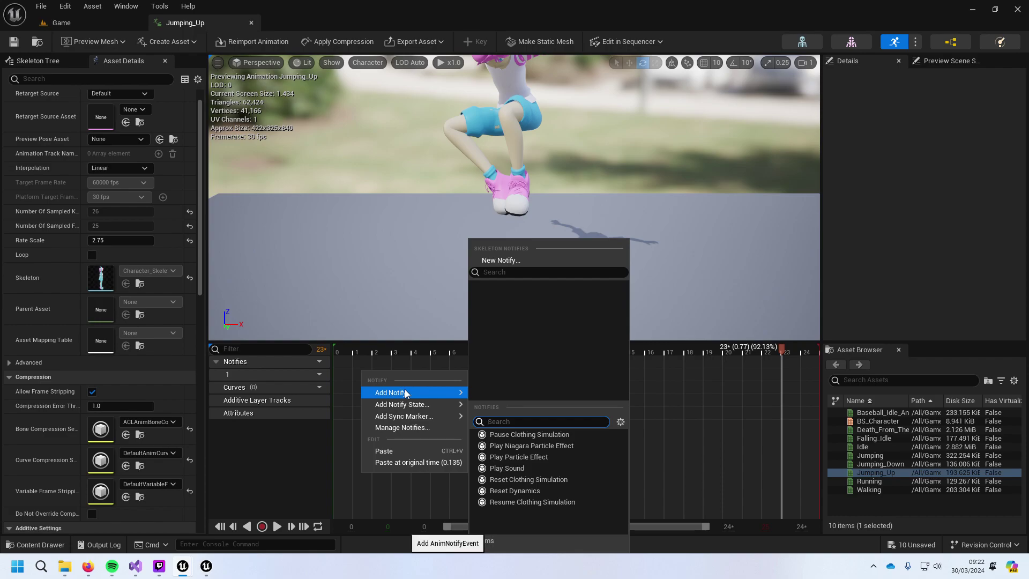
left_click(557, 470)
left_click_drag(379, 377, 353, 378)
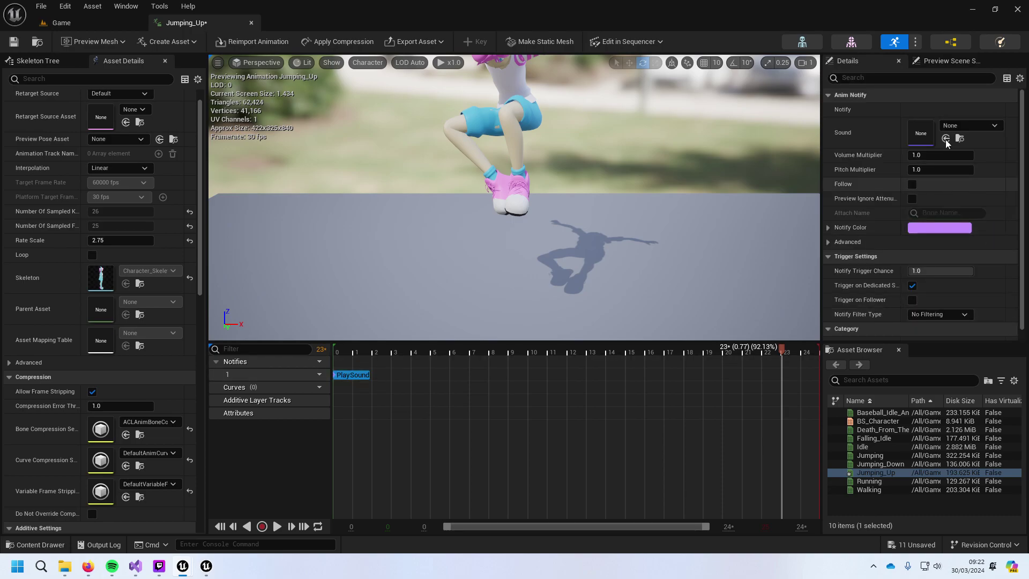
Step: Preview candidate sounds for the Play Sound notify and assign the 422969 sfxjumplandinggrass sound wave to it
left_click(971, 125)
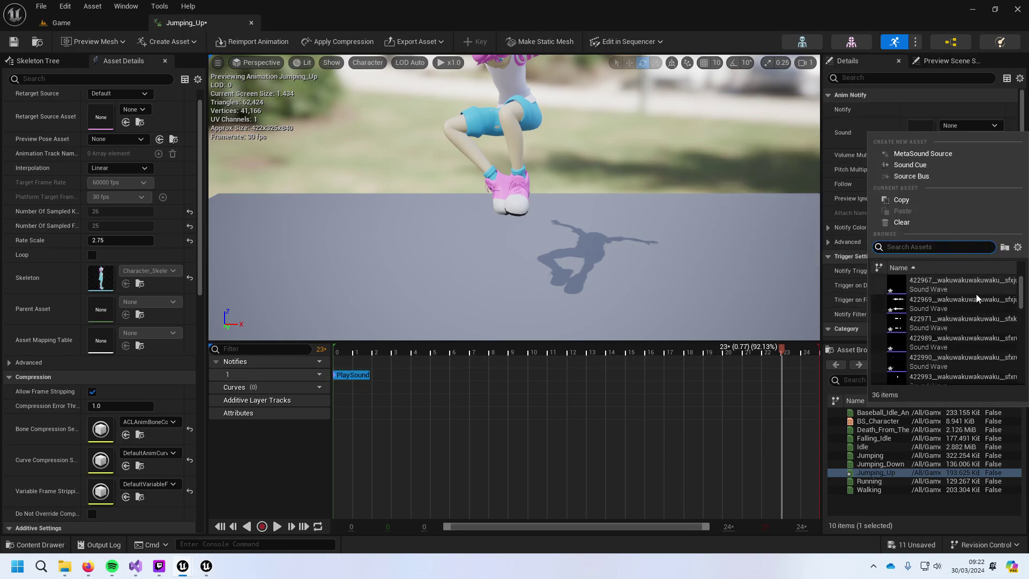
mouse_move(900, 288)
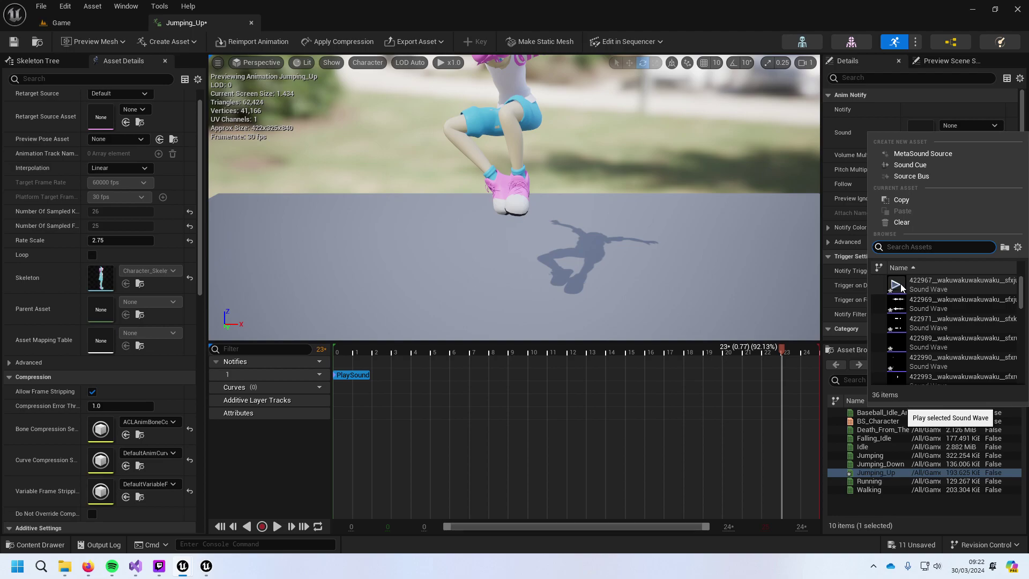
scroll(900, 290, "down", 5)
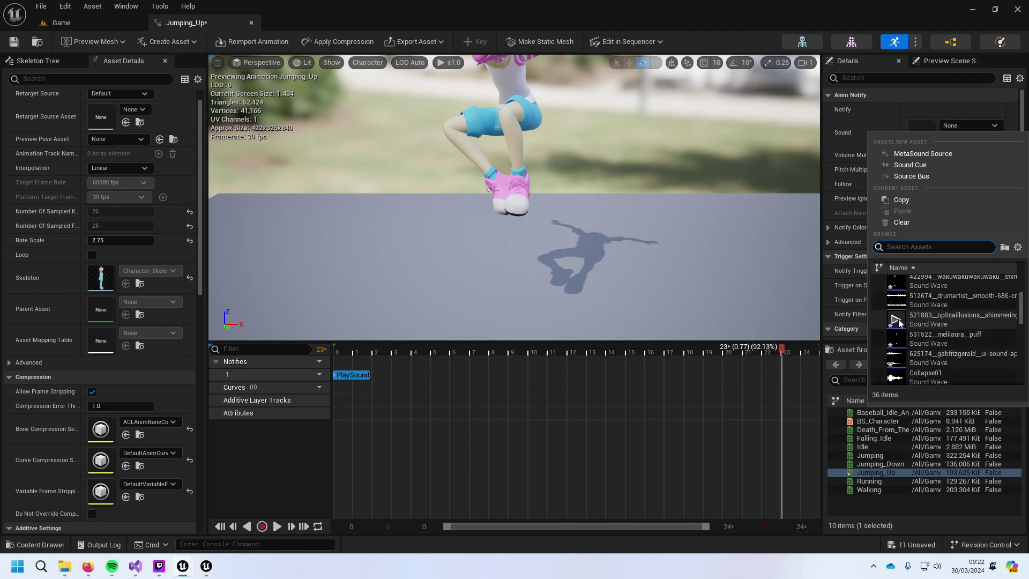
scroll(896, 321, "up", 3)
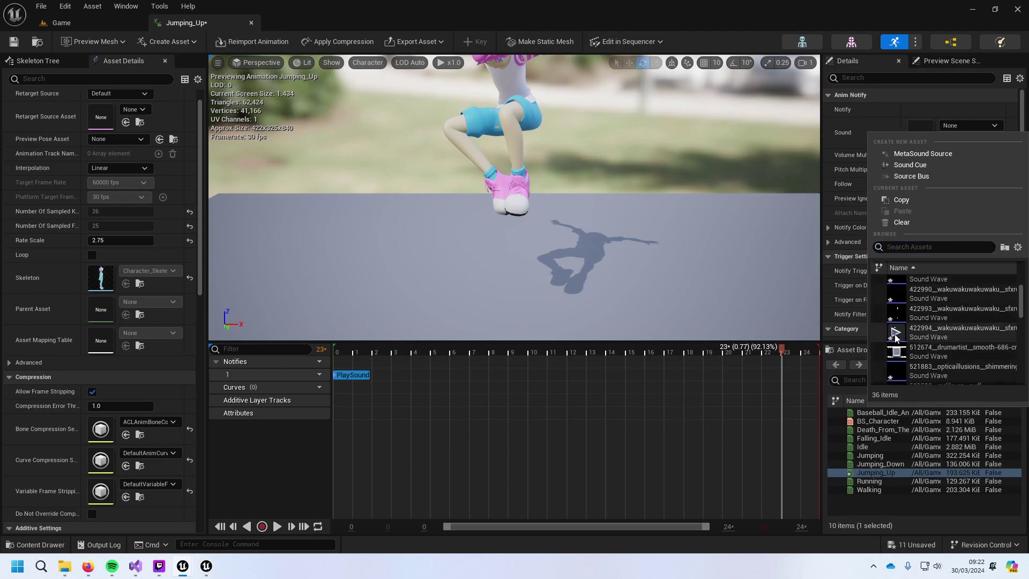
scroll(899, 316, "up", 1)
scroll(898, 311, "up", 3)
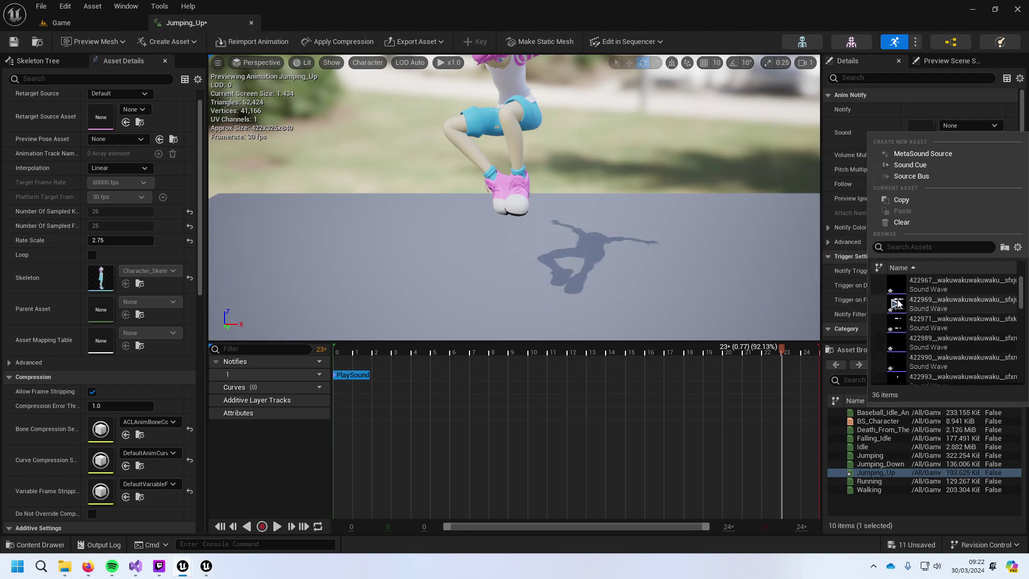
left_click(898, 292)
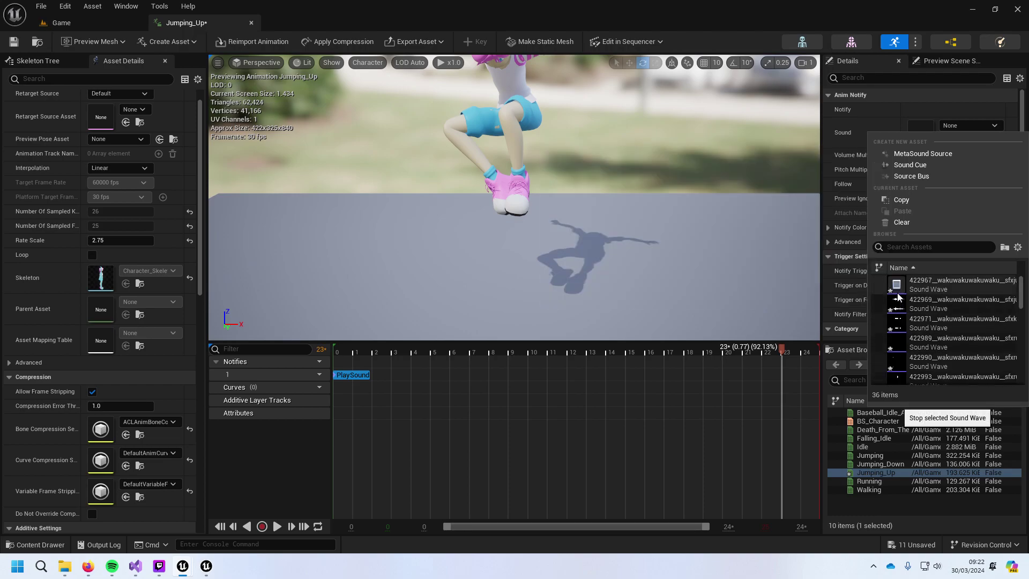
left_click(898, 294)
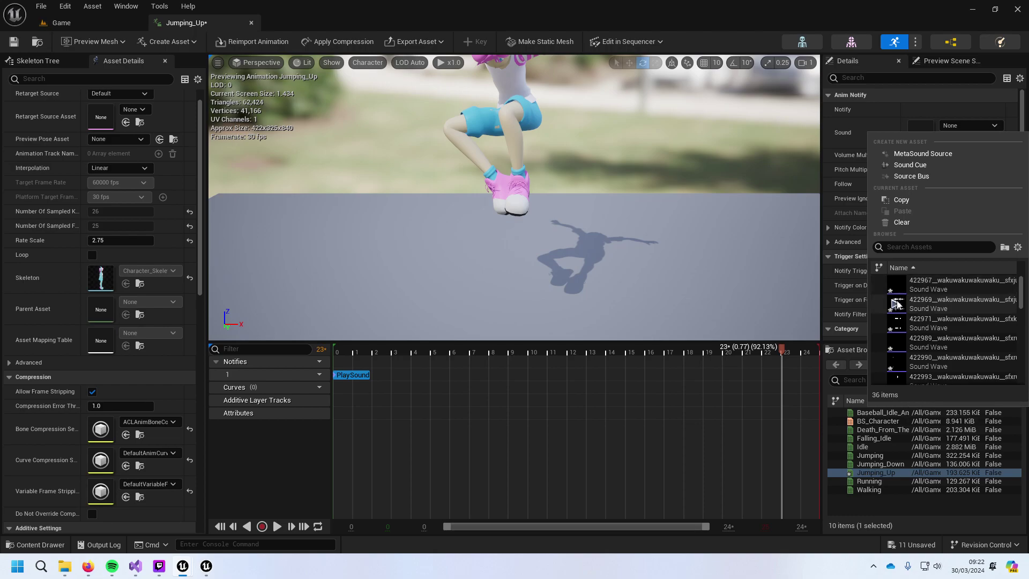
left_click(944, 304)
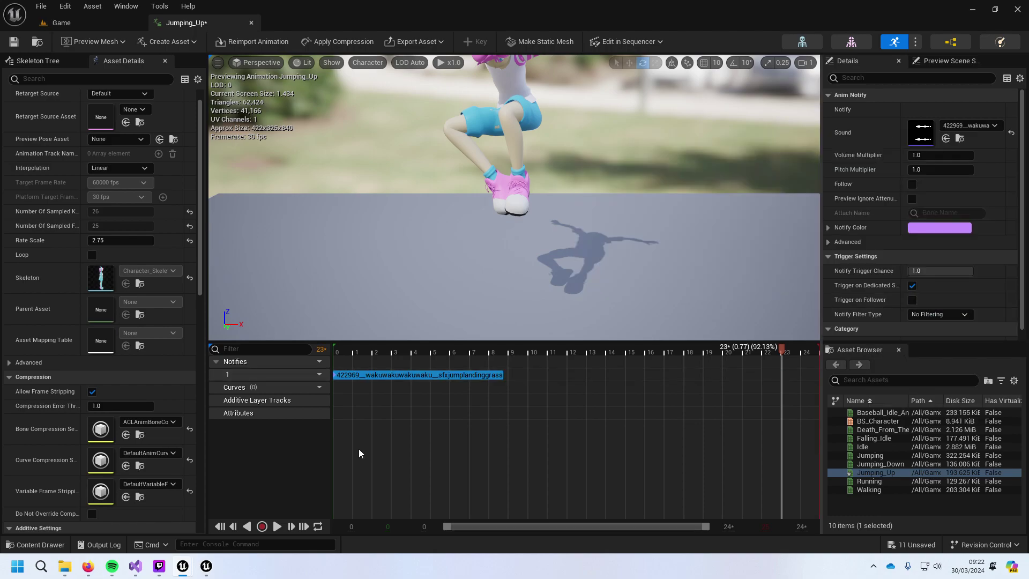
Step: Play back the Jumping_Up animation to check its jump sound, and save the sequence
left_click(277, 526)
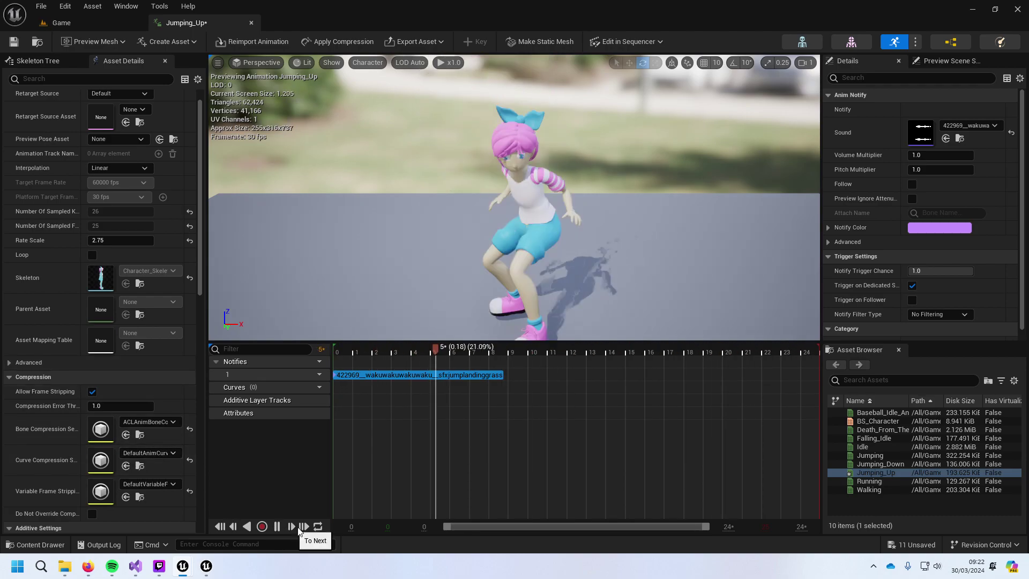
left_click(291, 527)
key("ctrl+s")
Step: Return to the Game level's Character folder and open the Jumping_Down animation sequence
left_click(66, 7)
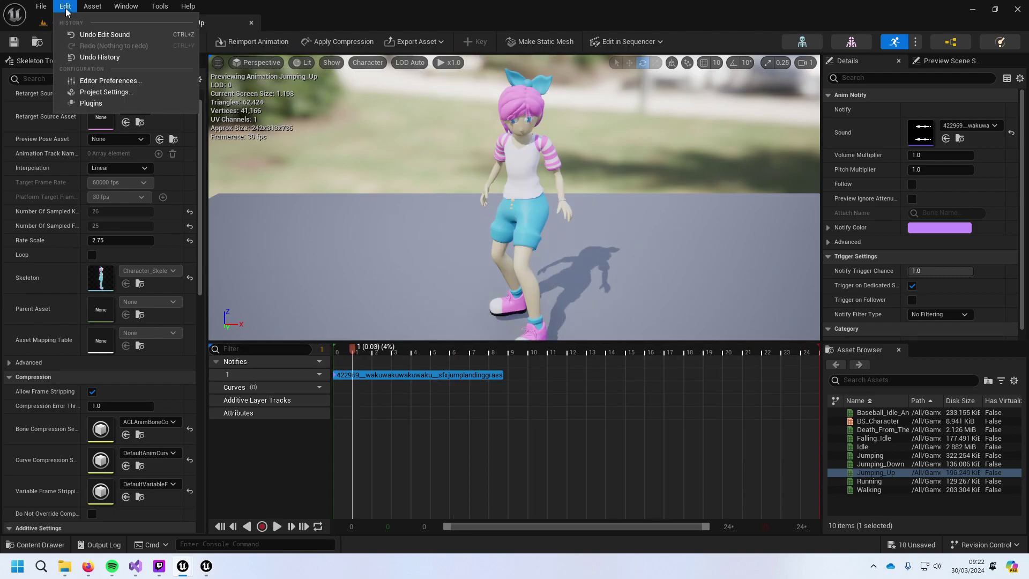
left_click(132, 22)
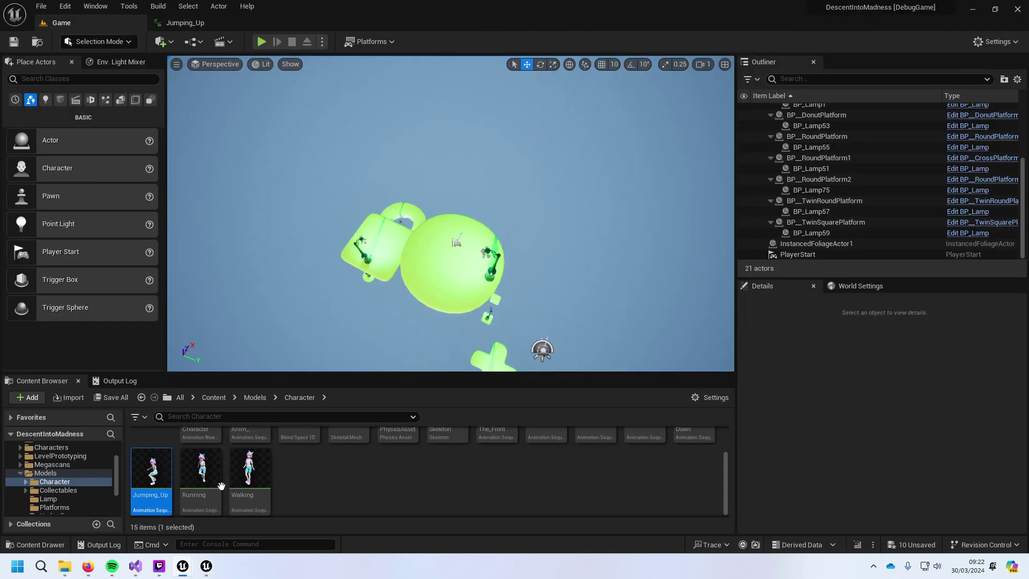
scroll(618, 474, "up", 2)
double_click(694, 472)
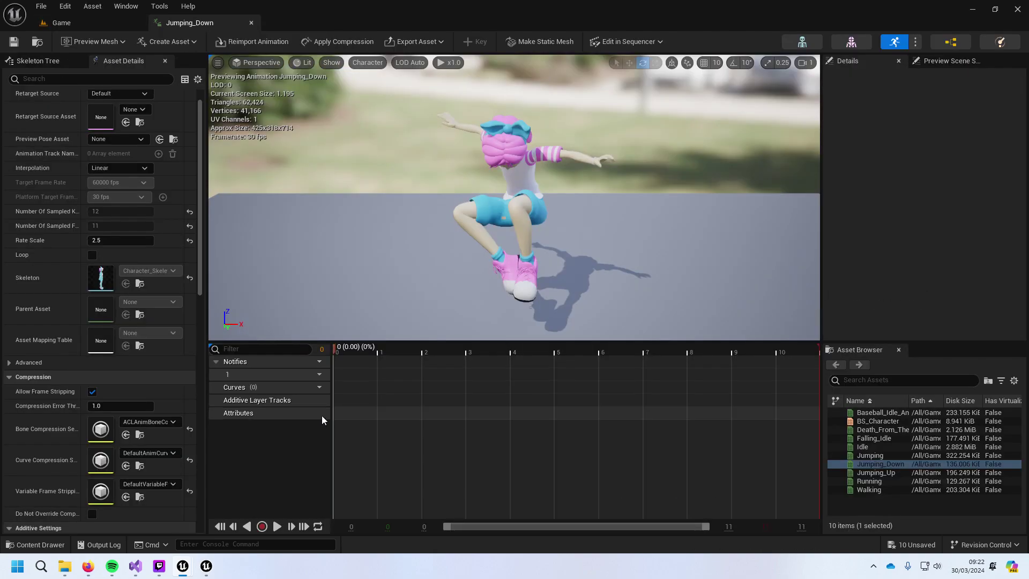
Step: Add a Play Sound notify to track 1 of Jumping_Down and move it to frame 0
right_click(339, 374)
mouse_move(369, 397)
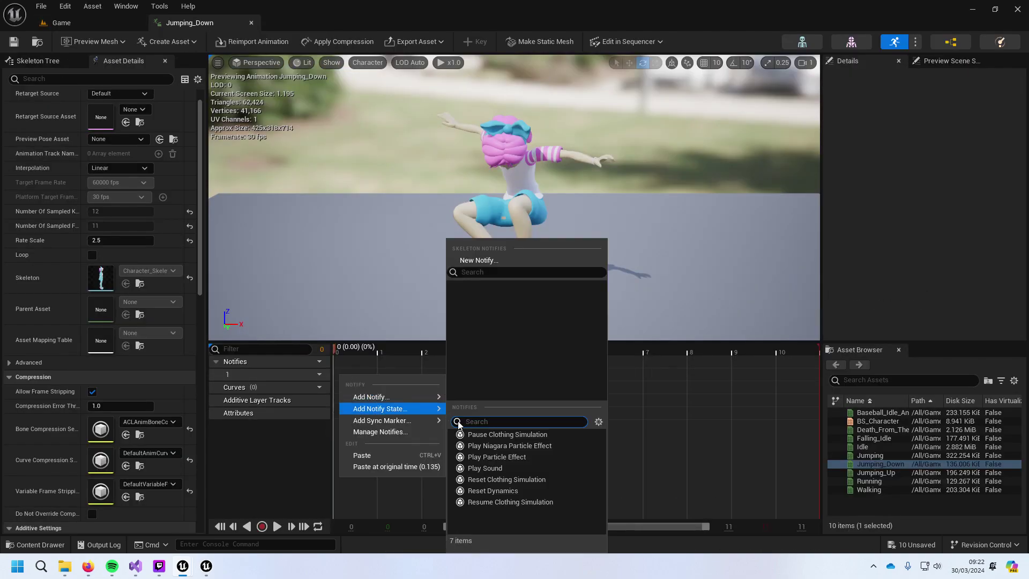
left_click(485, 468)
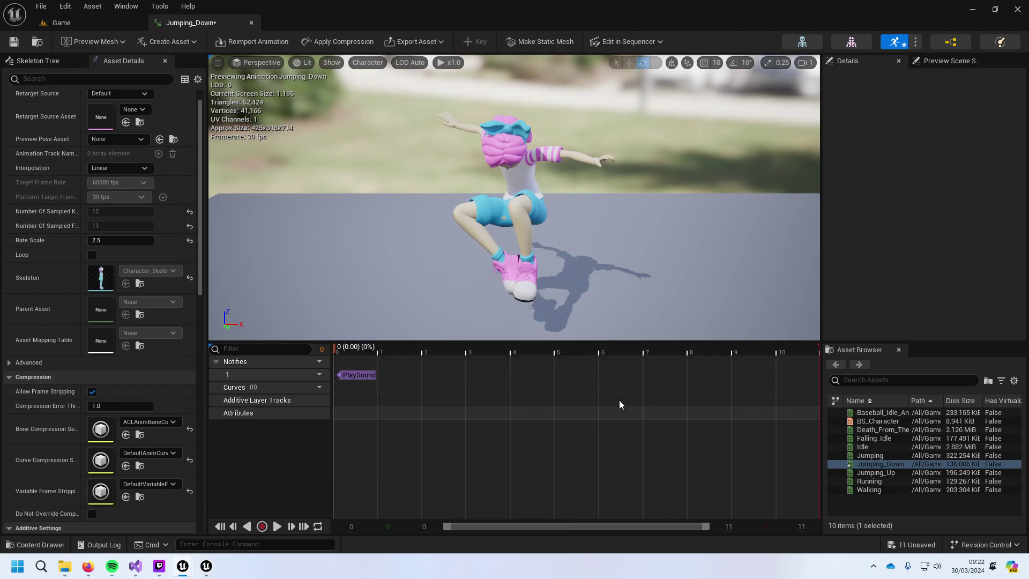
left_click_drag(355, 375, 338, 374)
left_click(343, 355)
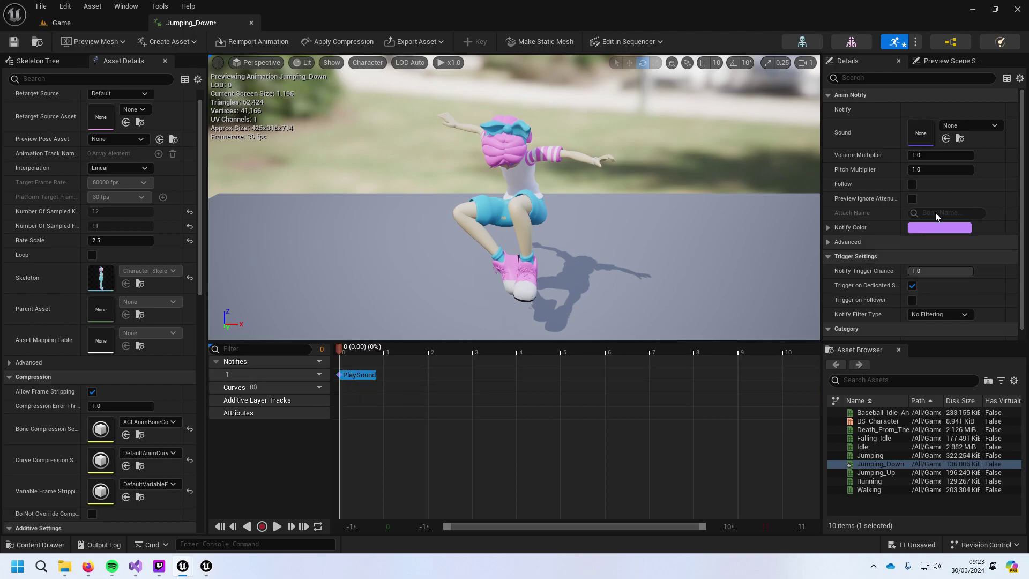
Step: Assign the 422967 sfxjumpliftoffgrass sound wave to the Play Sound notify, and save Jumping_Down after playing it back
left_click(958, 140)
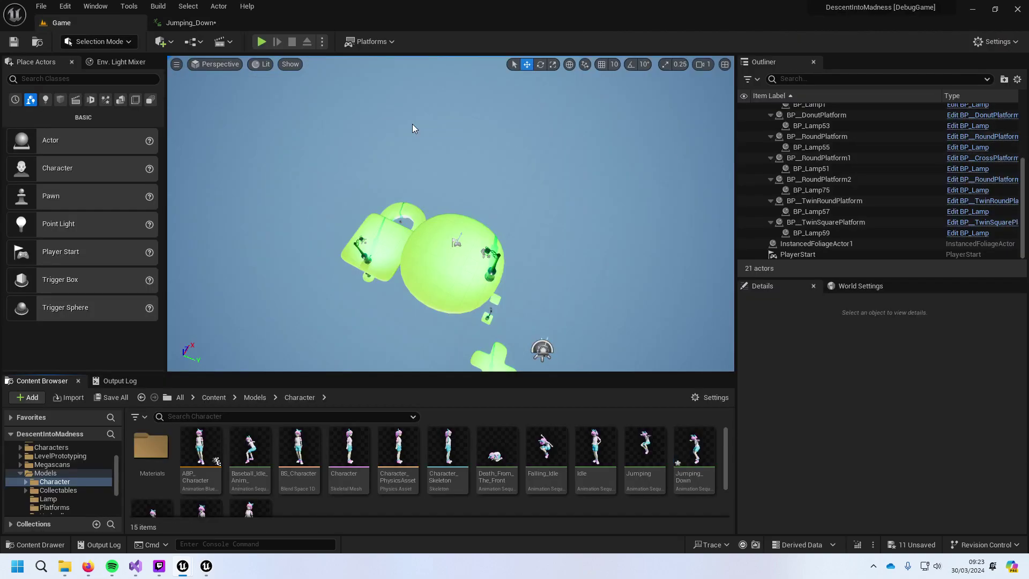
left_click(225, 24)
left_click(957, 128)
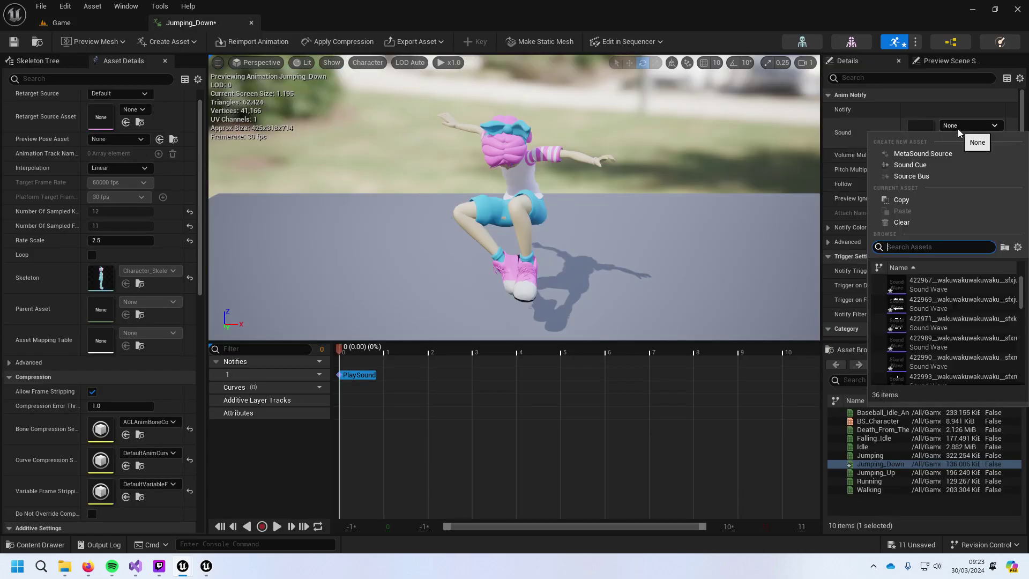
left_click(898, 288)
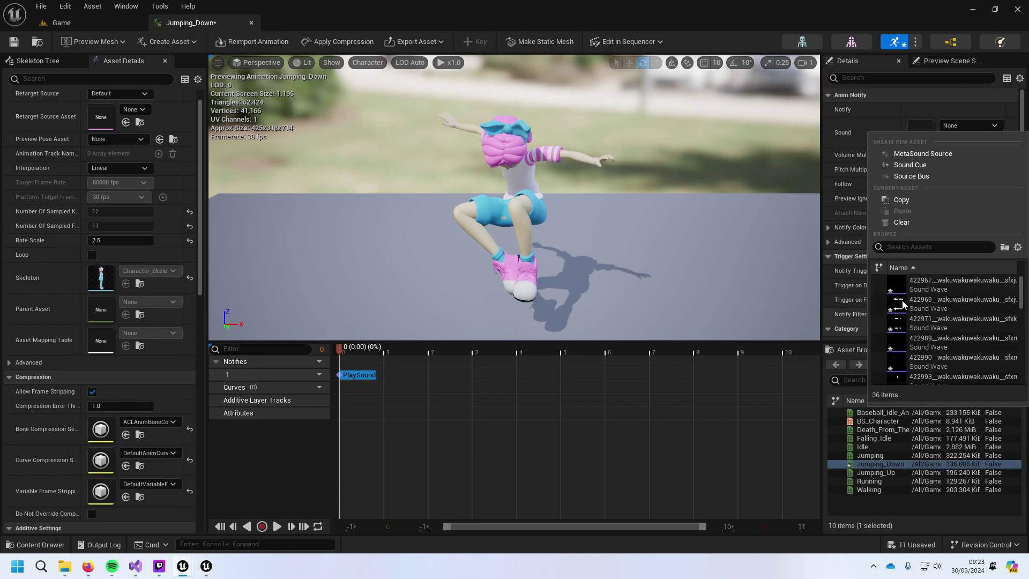
left_click(920, 288)
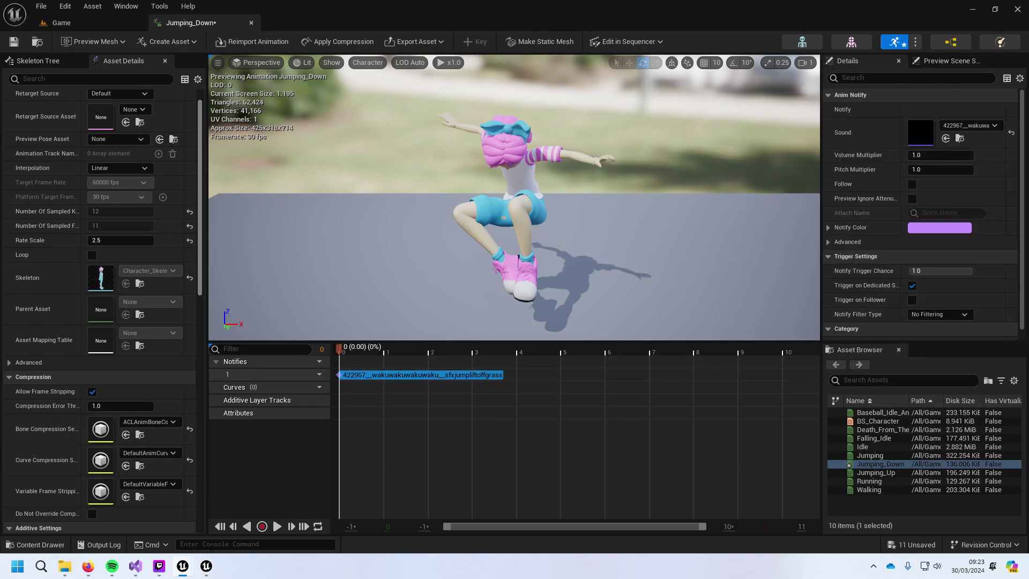
left_click(278, 528)
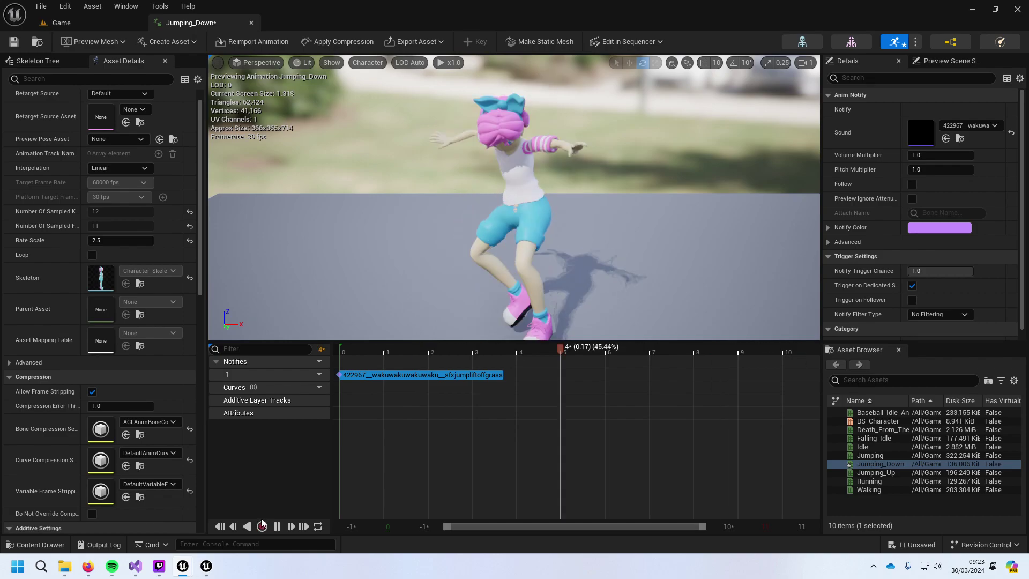
left_click(278, 527)
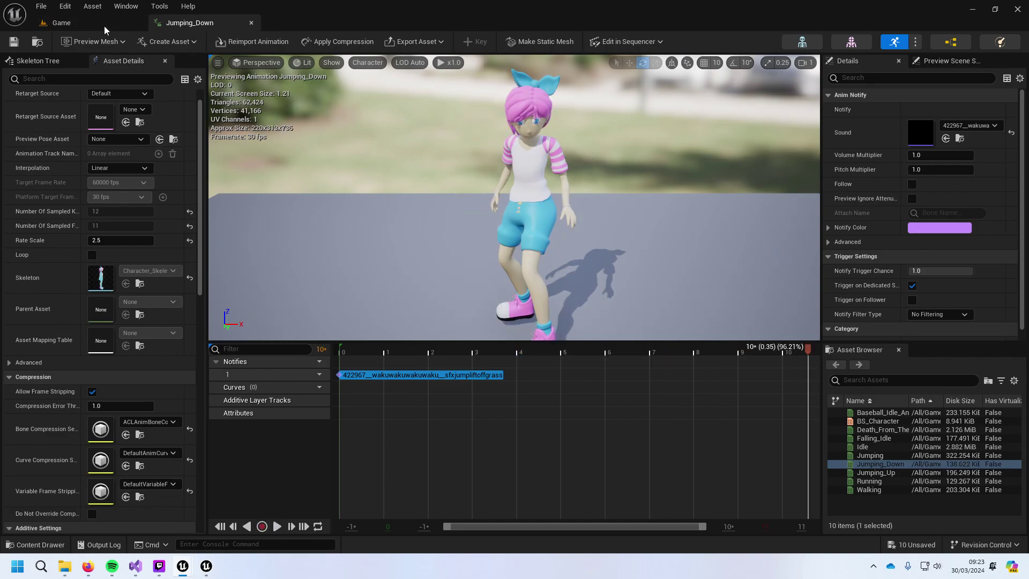
Step: Play-test the Game level by running, jumping and gliding between platforms to check the jump sounds, and end the session
left_click(104, 26)
left_click(261, 42)
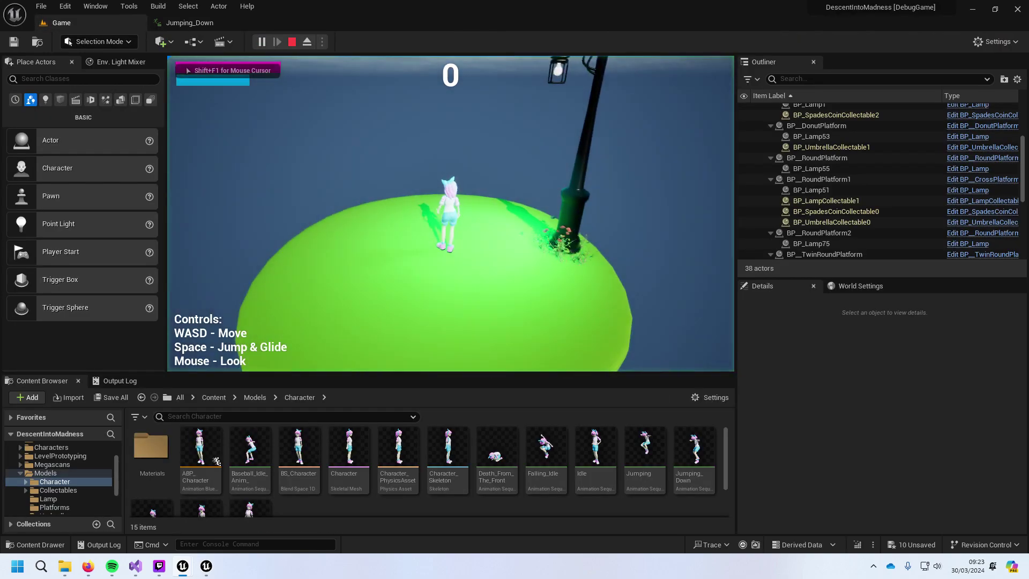
key("w")
key("space")
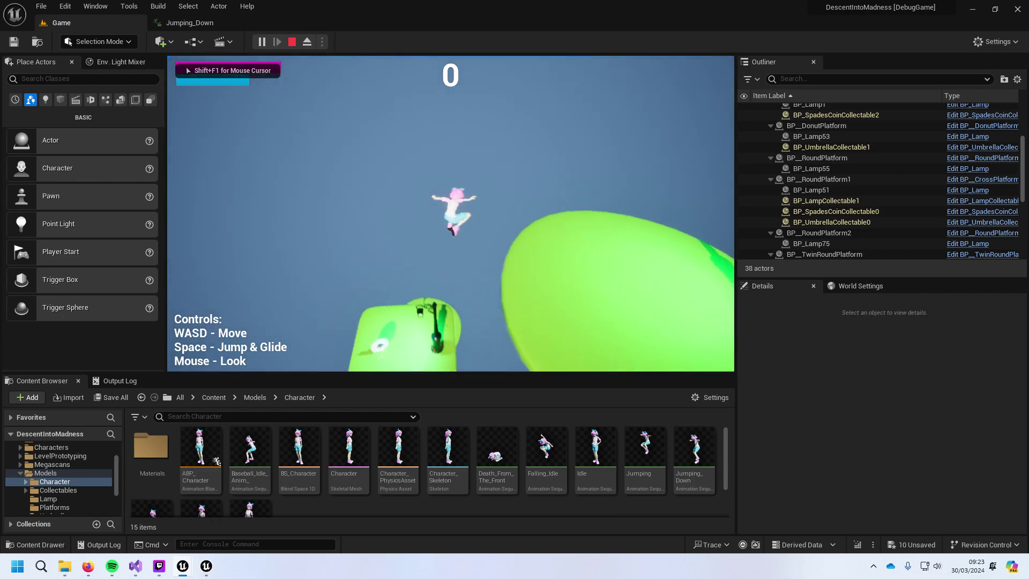
key("w")
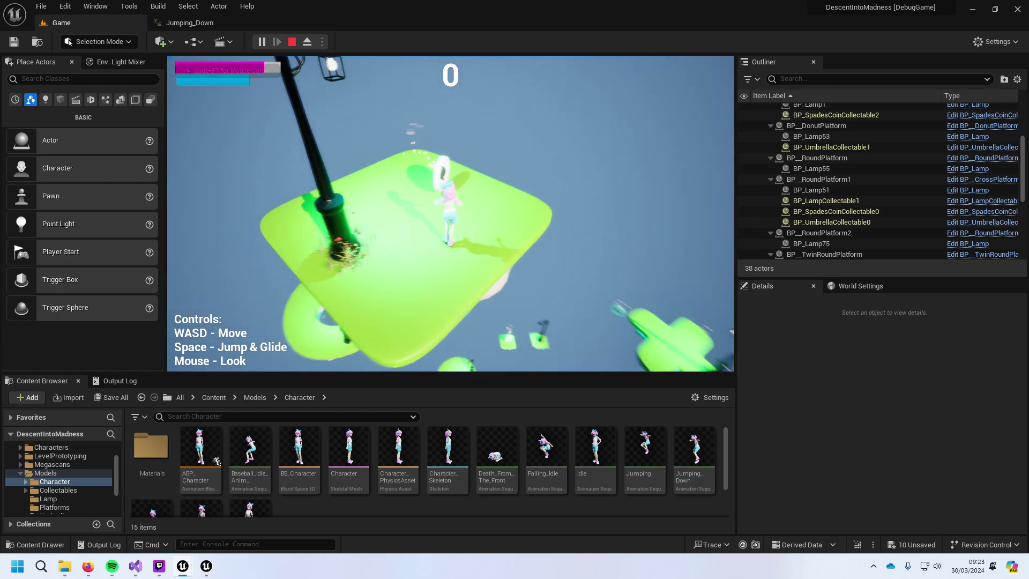
key("space")
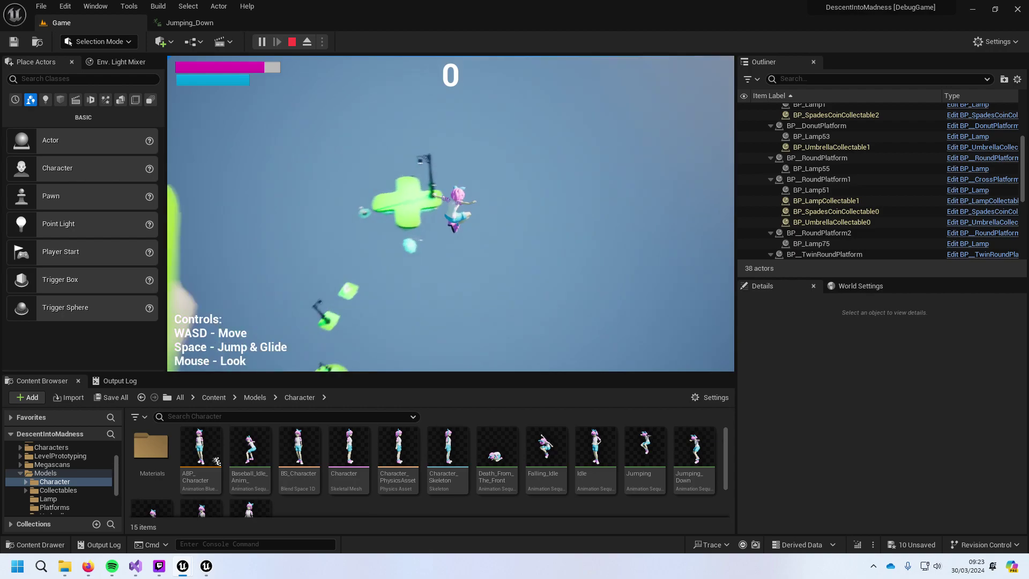
key("w")
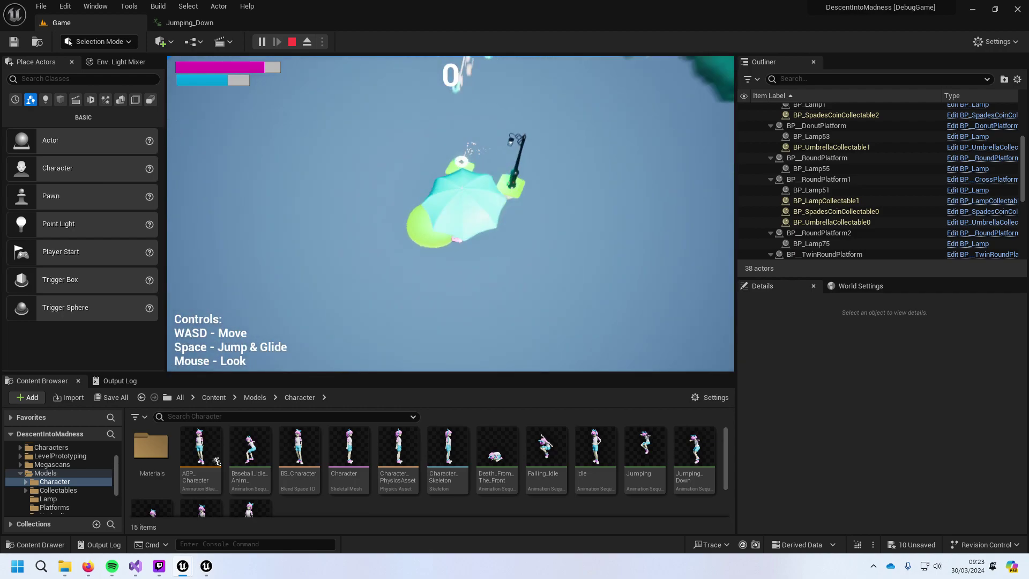
key("space")
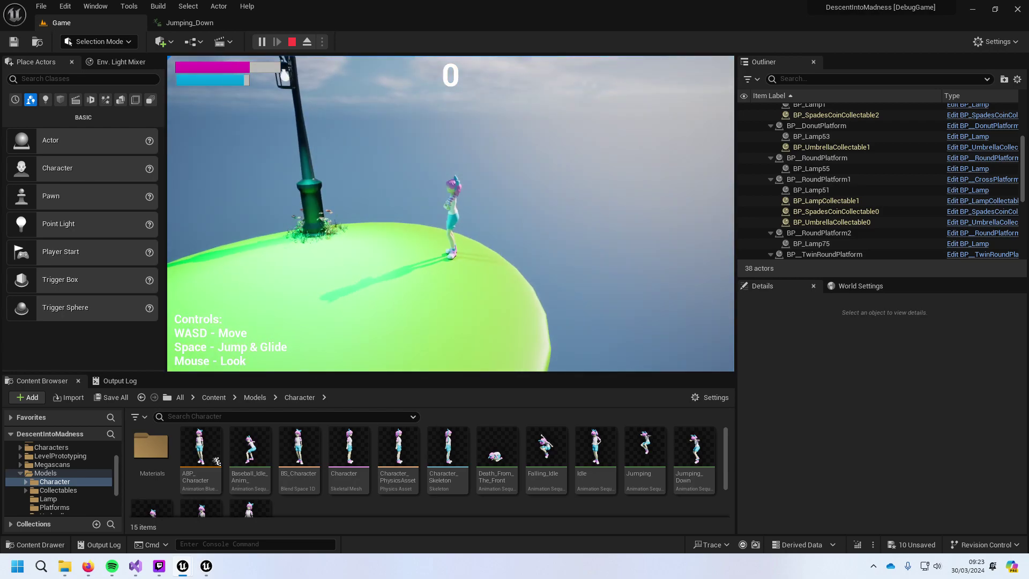
key("Escape")
Step: Run another play test, jumping repeatedly down the platforms to listen to the take-off and landing sounds, and stop it
key("alt+p")
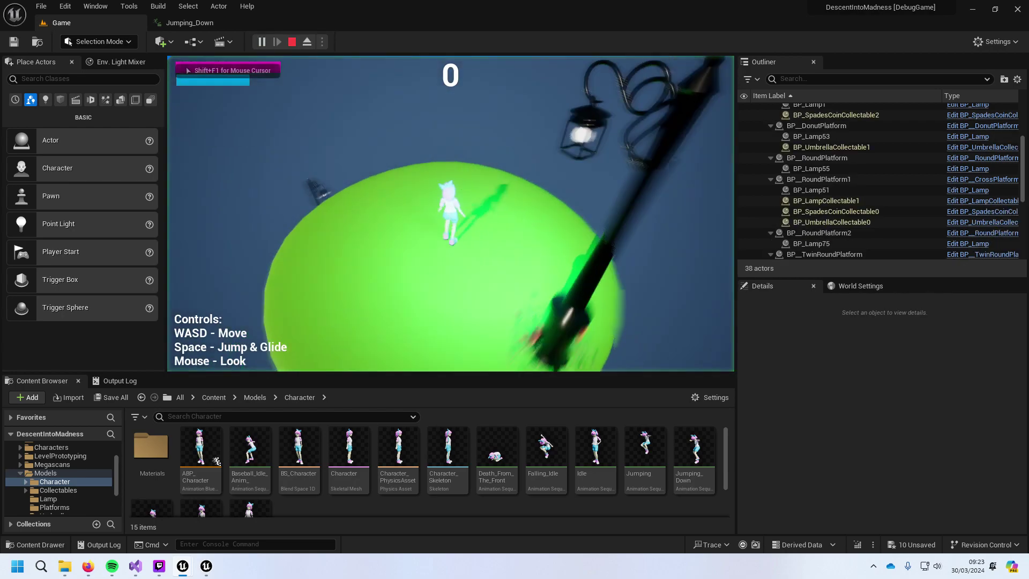
key("space")
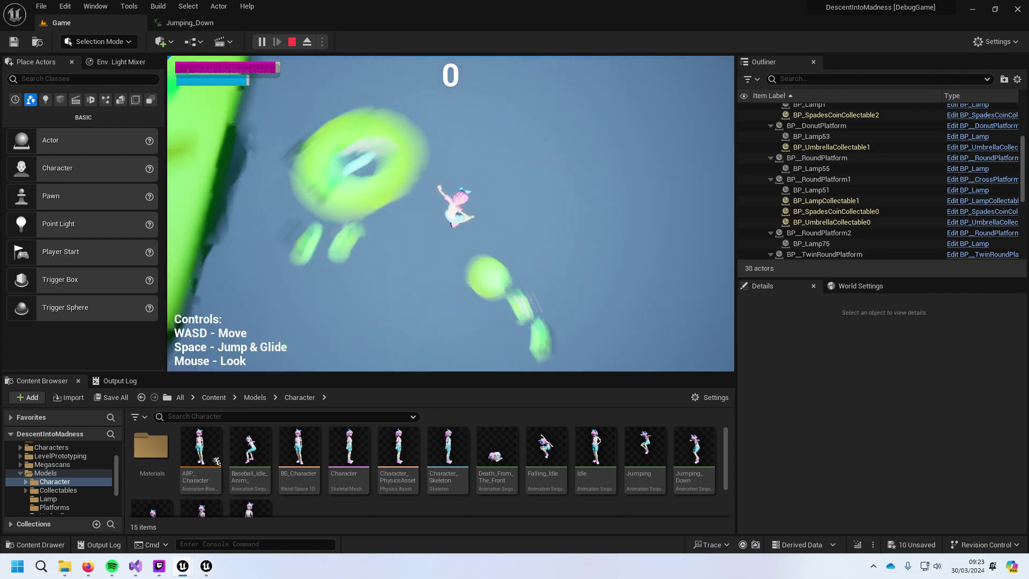
key("space")
key("space")
key("space")
key("space")
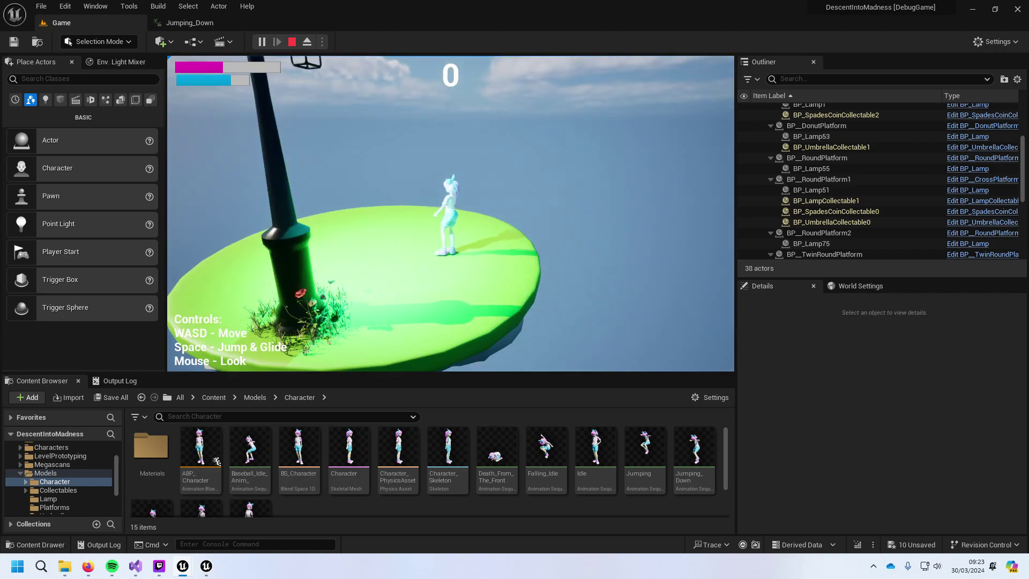
key("Escape")
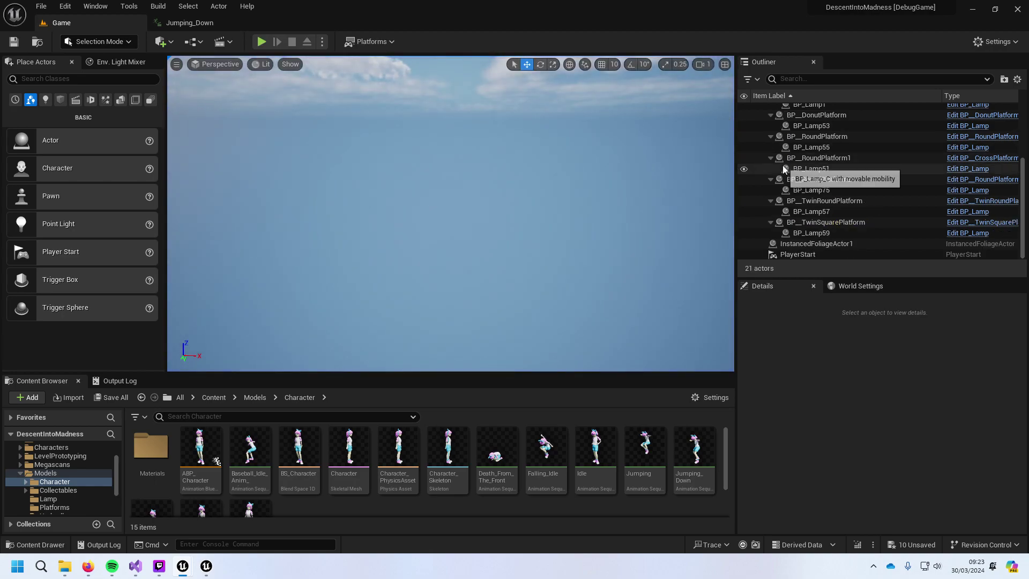
Step: Play-test jumping on the first round platform until the DescEND screen, and quit the game from there
left_click(261, 41)
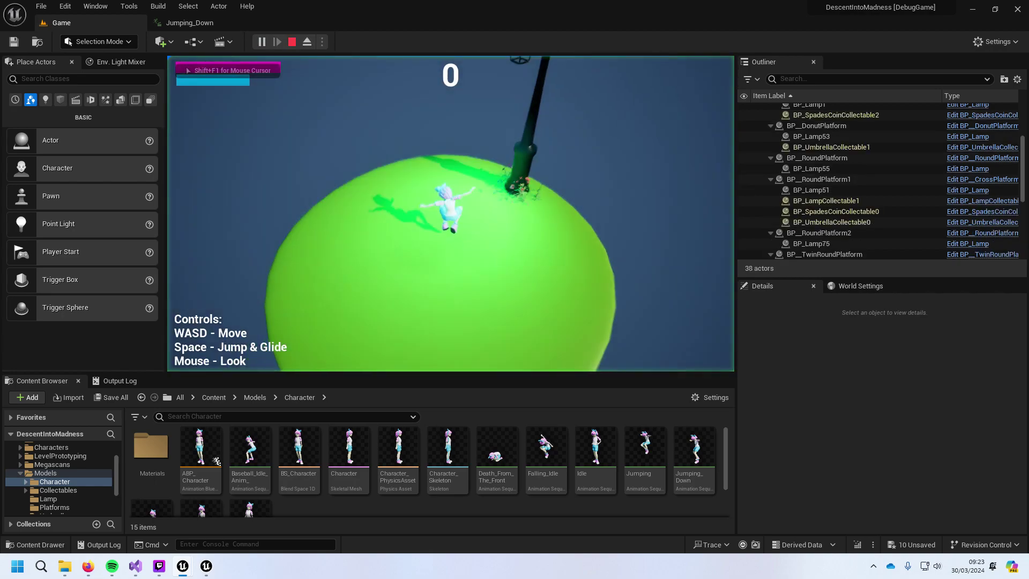
key("space")
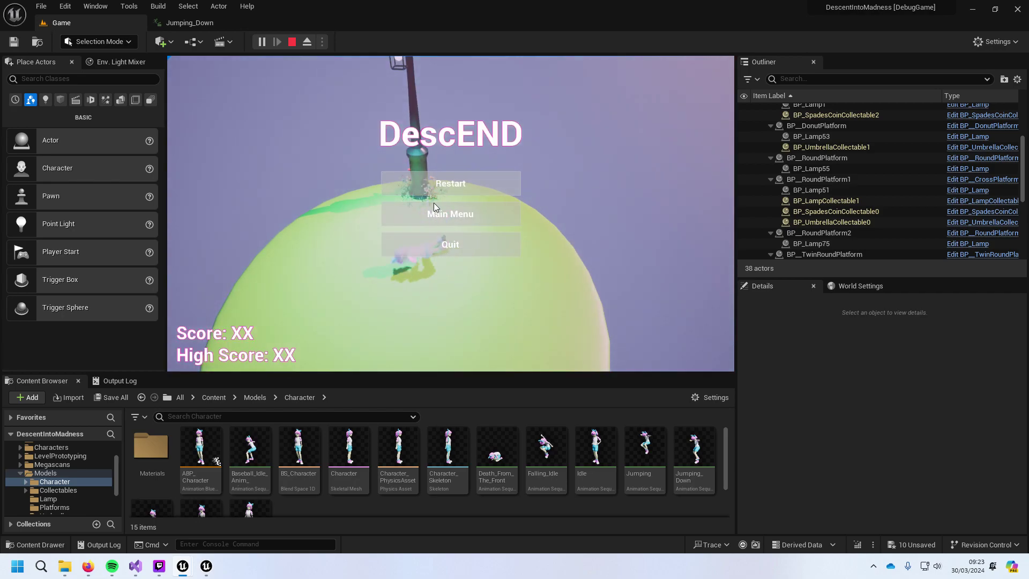
left_click(428, 246)
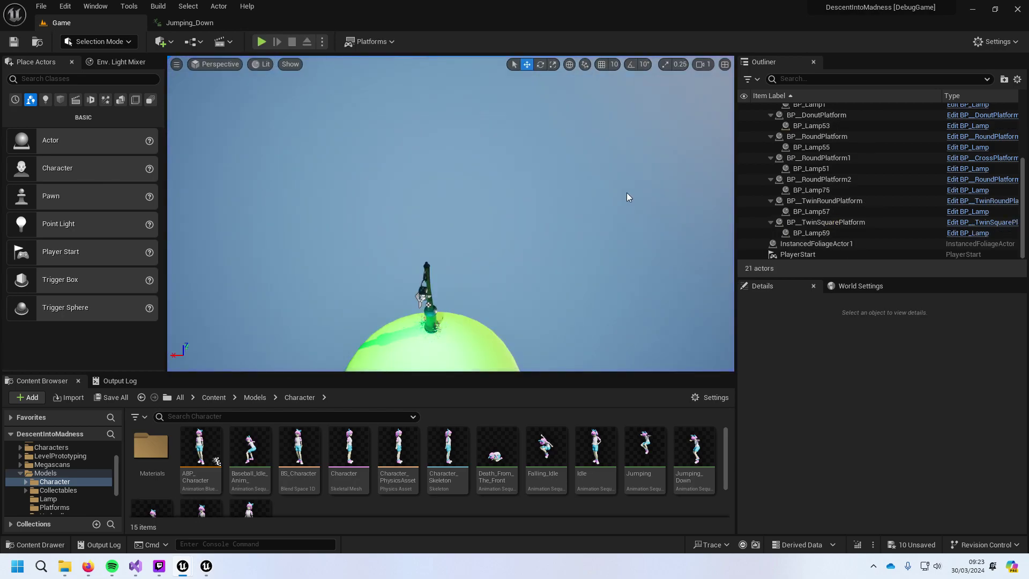
Step: Open the Death_From_The_Front animation sequence and switch to the Freesound "girl death" search results in Firefox
double_click(493, 472)
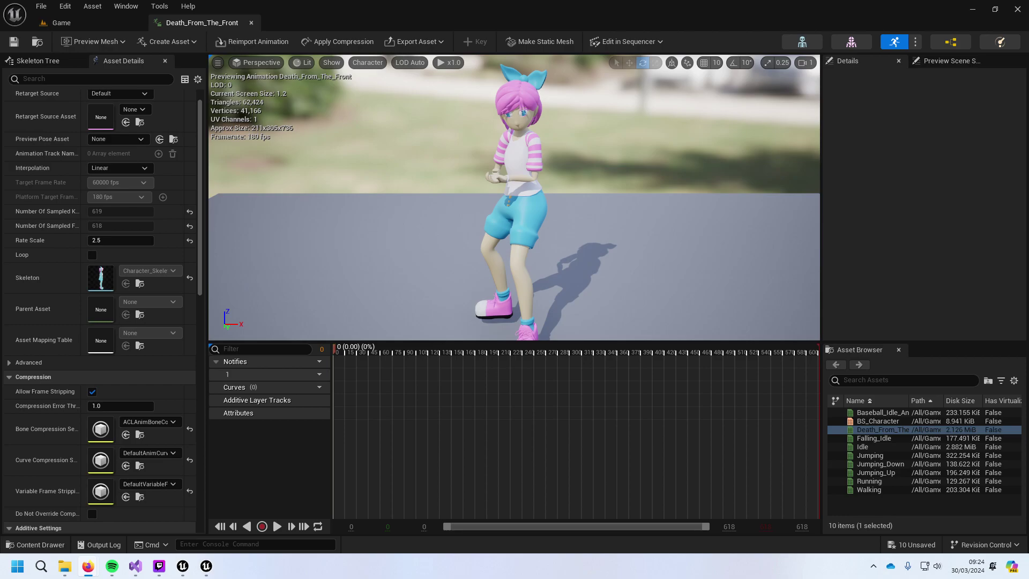
key("alt+Tab")
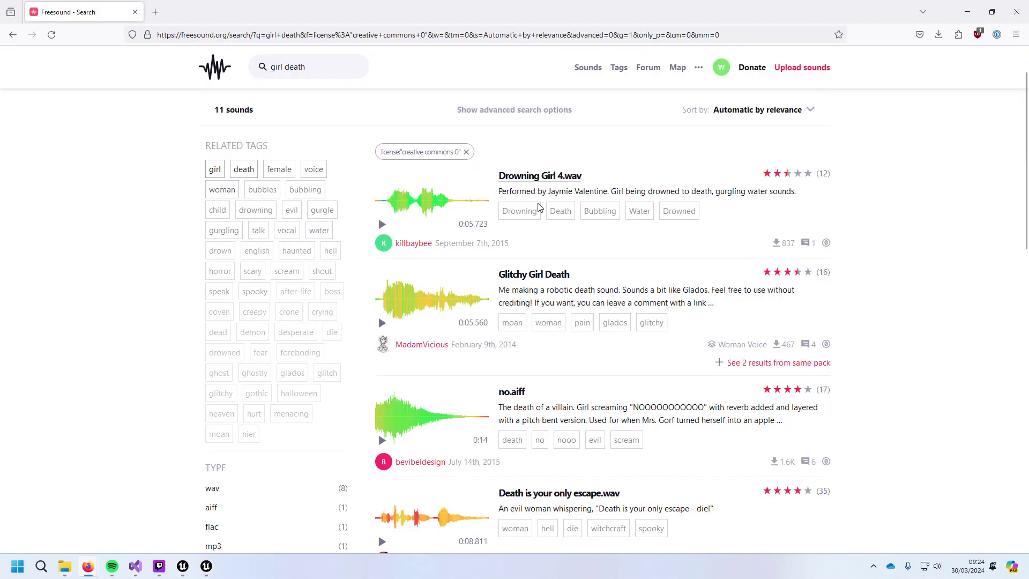
Step: Listen to the Glitchy Girl Death, Drowning Girl 4, no.aiff, Death is your only escape and Drowning Girl 3 previews
mouse_move(395, 325)
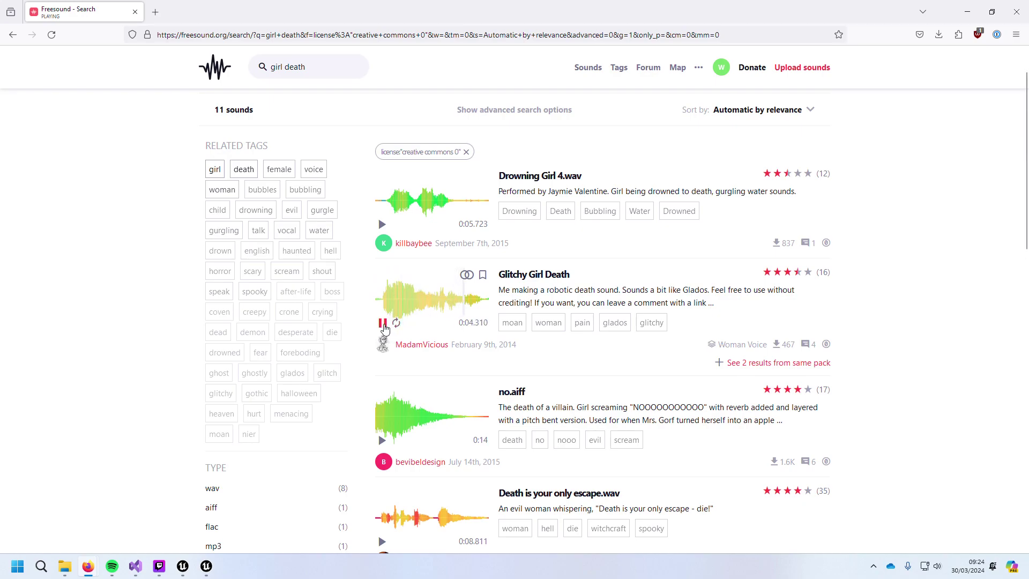
left_click(384, 227)
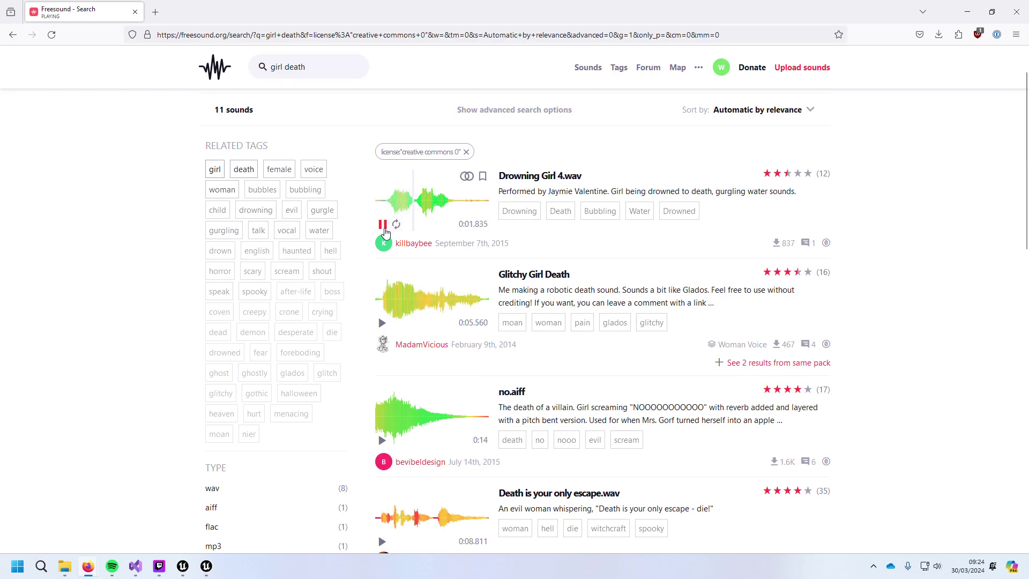
left_click(381, 443)
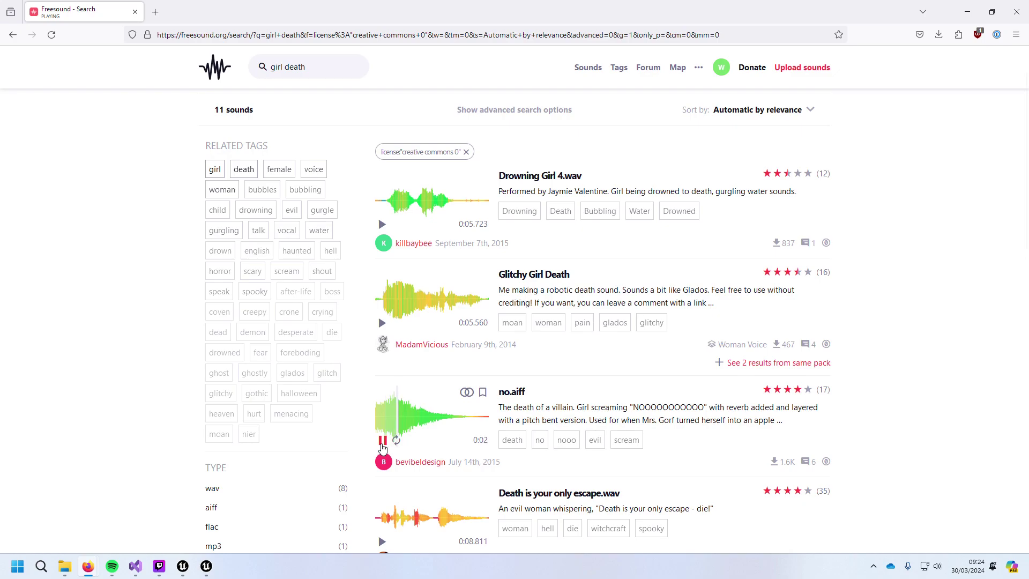
left_click(382, 443)
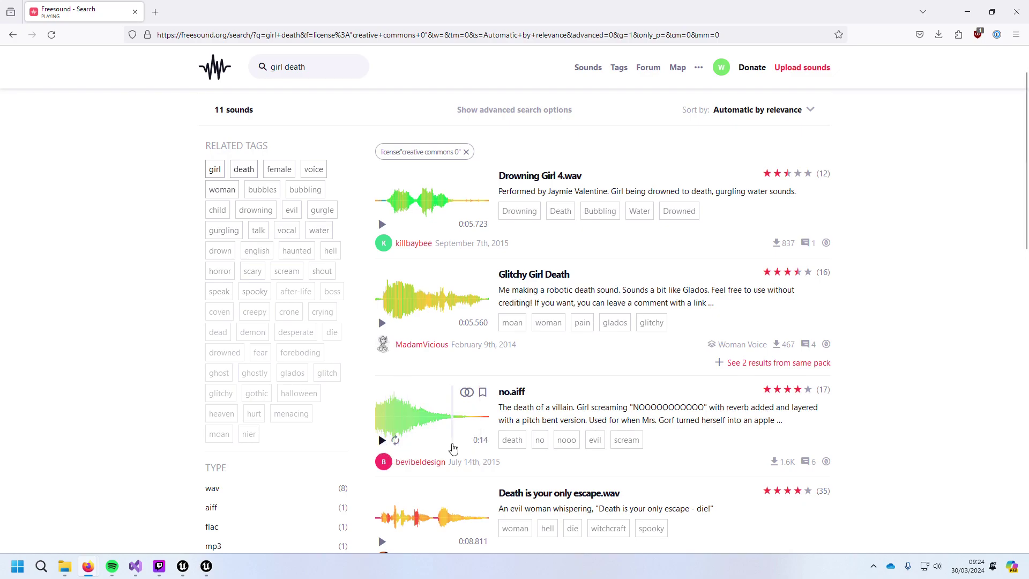
scroll(386, 375, "down", 3)
left_click(382, 378)
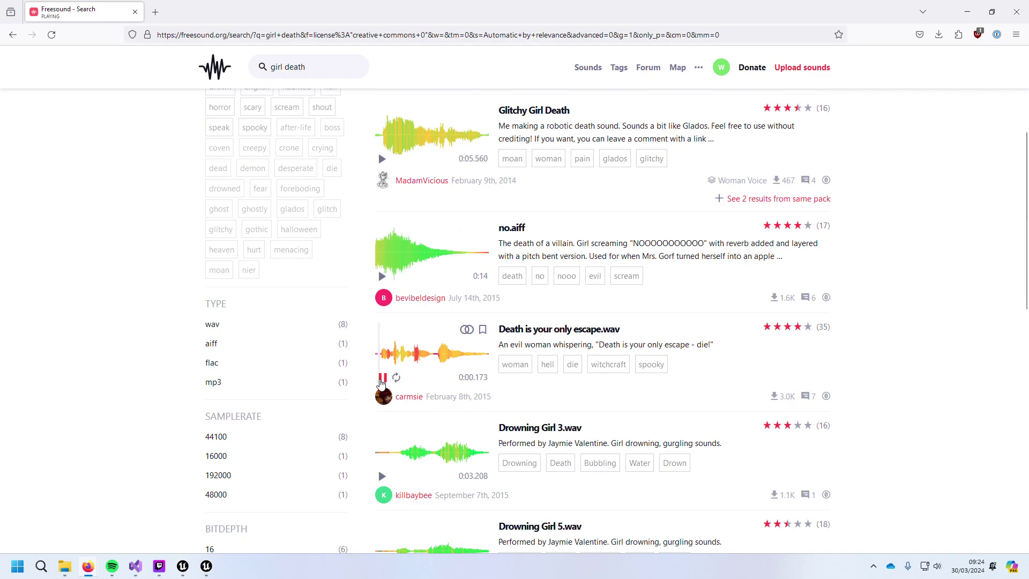
left_click(383, 476)
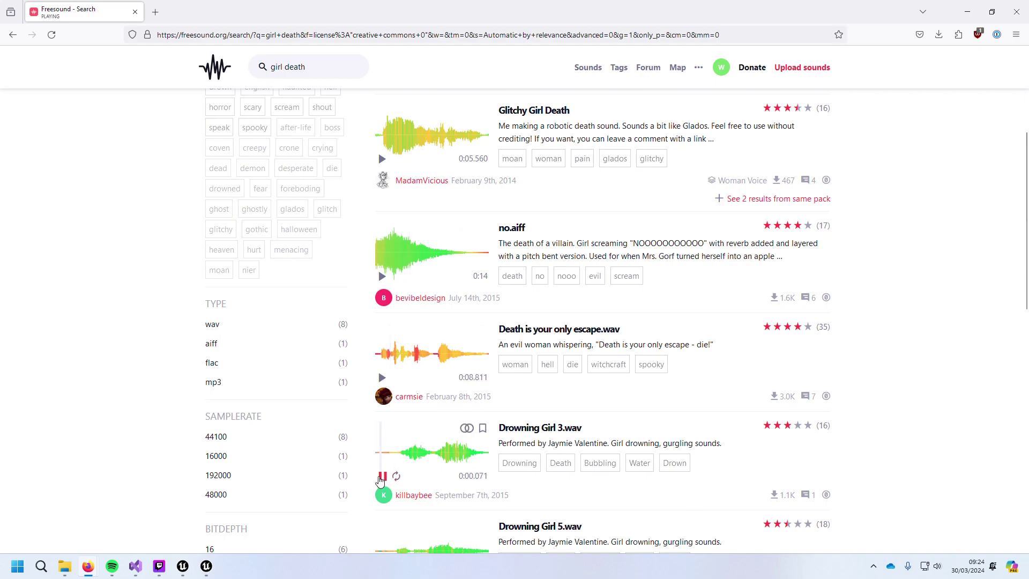
Step: Listen to the Zisa, Pain to Death groan at the end of the results and replay the Glitchy Girl Death preview
scroll(381, 477, "down", 6)
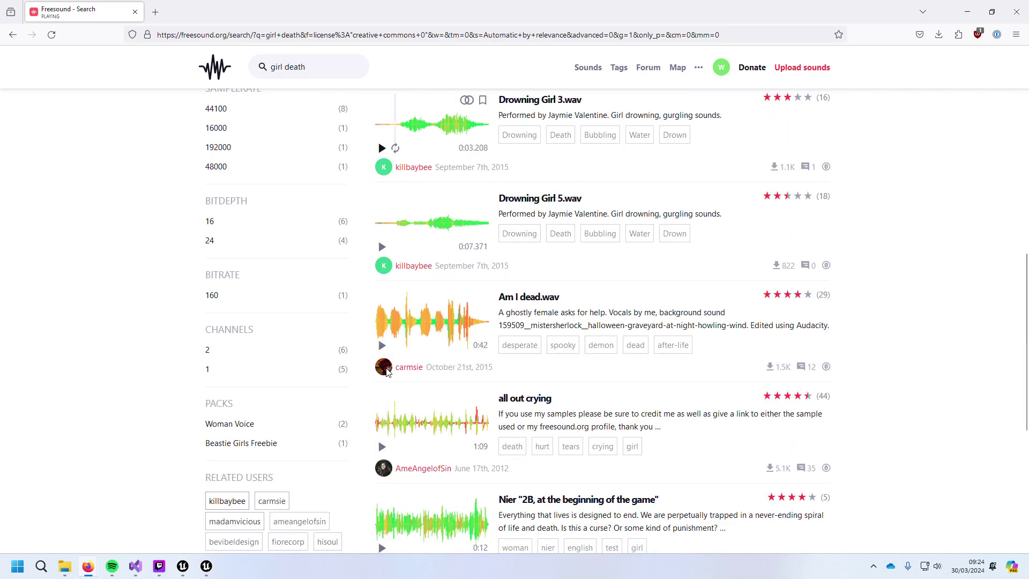
scroll(392, 383, "down", 3)
left_click(382, 377)
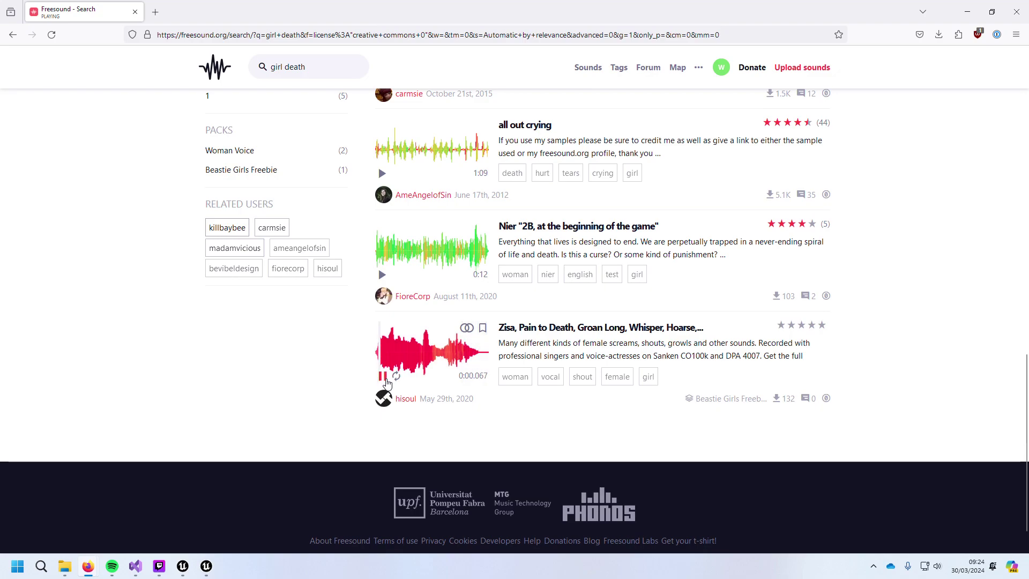
left_click(384, 378)
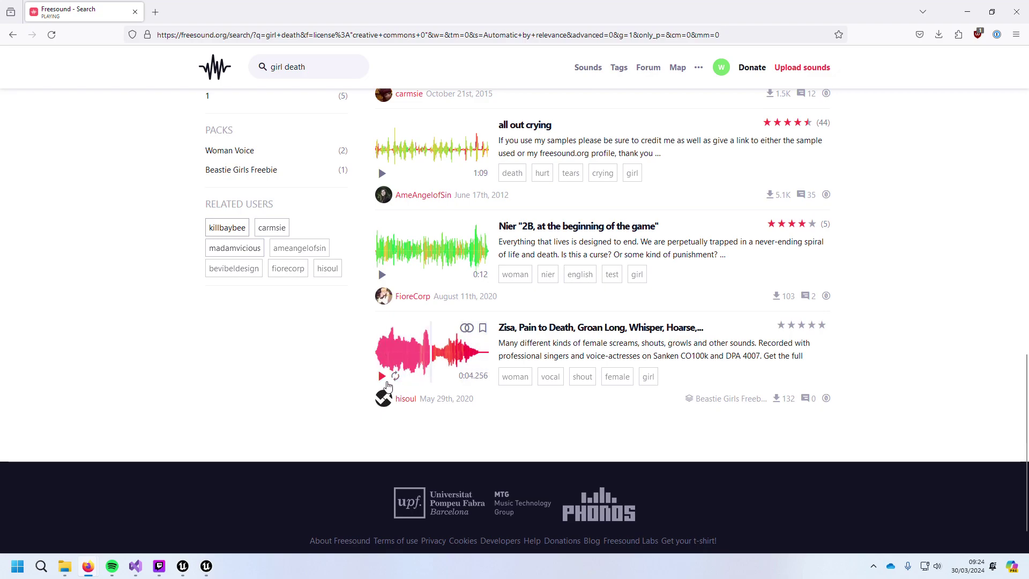
scroll(424, 435, "up", 1)
scroll(427, 439, "up", 10)
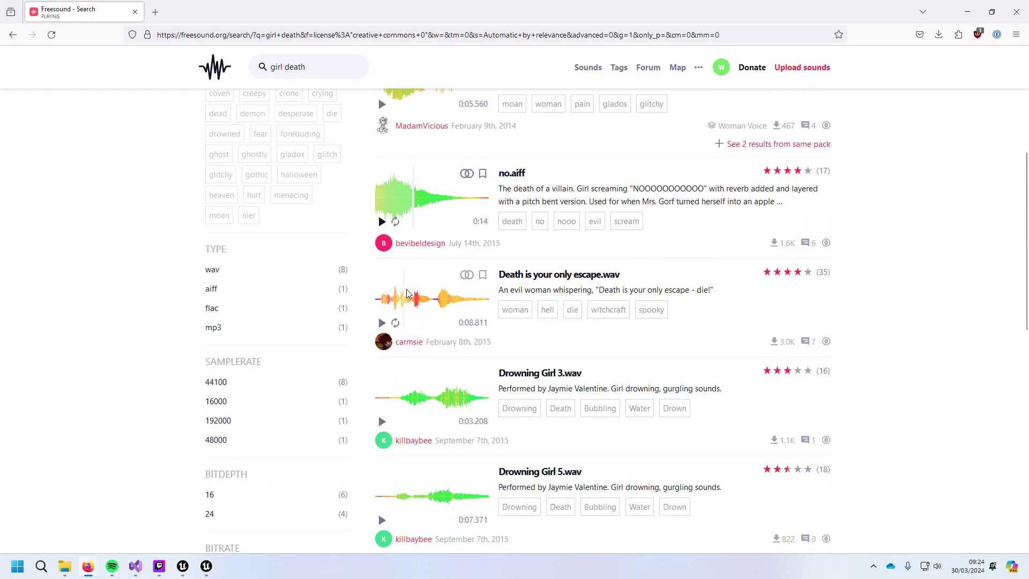
scroll(408, 292, "up", 3)
left_click(382, 268)
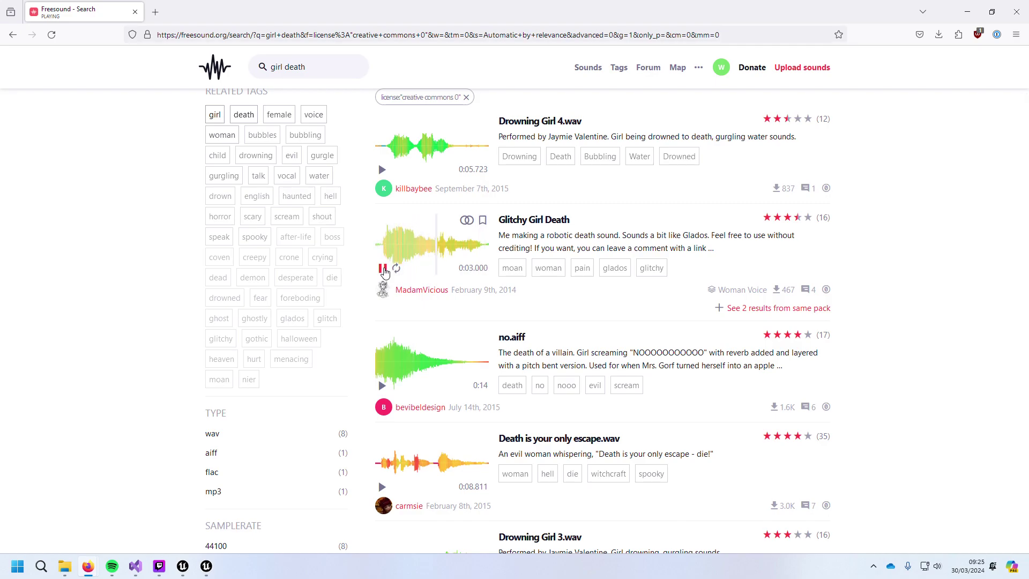
Step: Open the Glitchy Girl Death sound page and download the wav file
left_click(534, 219)
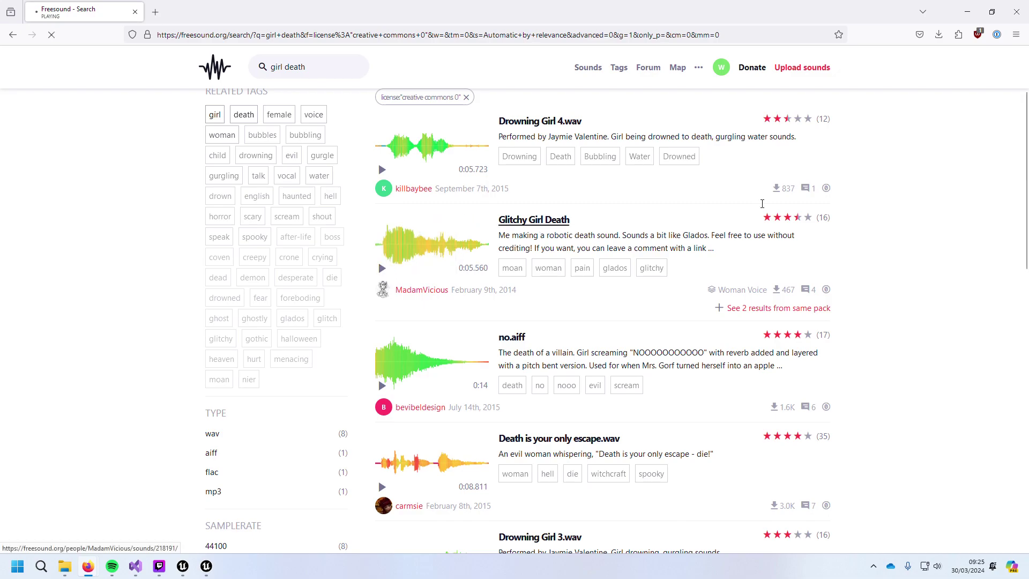
left_click(764, 311)
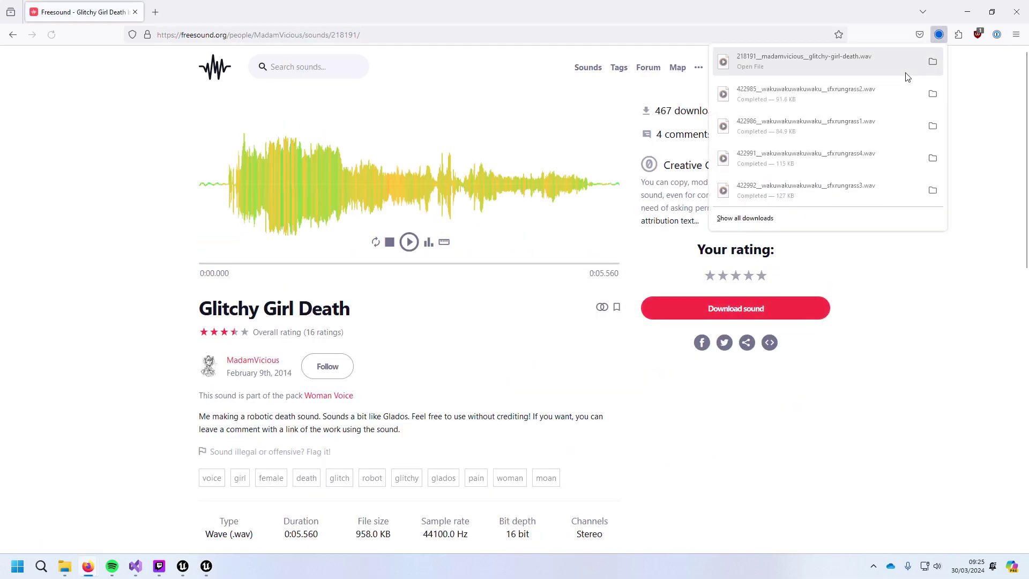
left_click(955, 24)
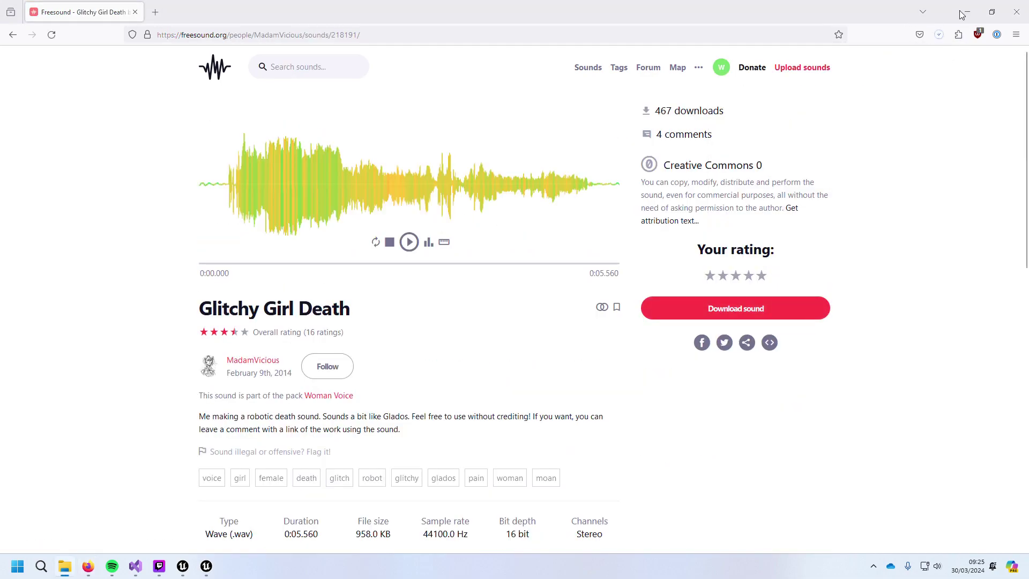
Step: Switch back to Unreal Editor and import the downloaded glitchy-girl-death wav into the Content > Audio folder
left_click(968, 11)
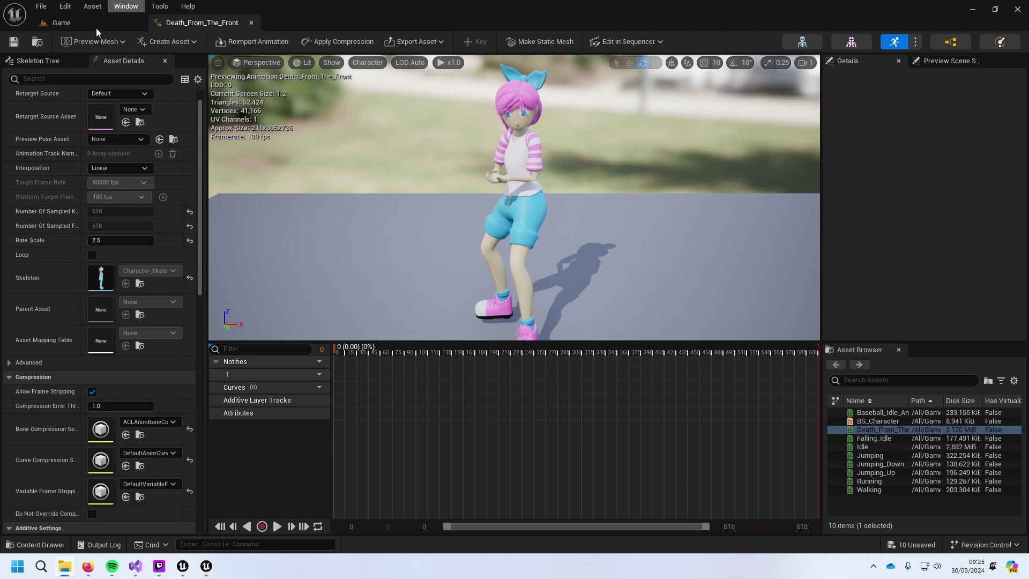
left_click(60, 23)
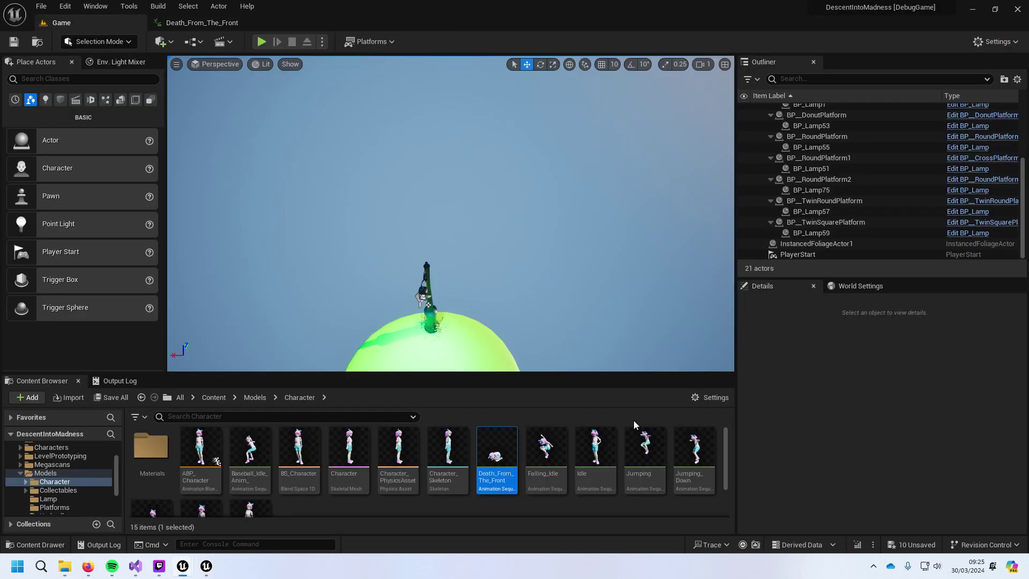
left_click(252, 398)
left_click(212, 397)
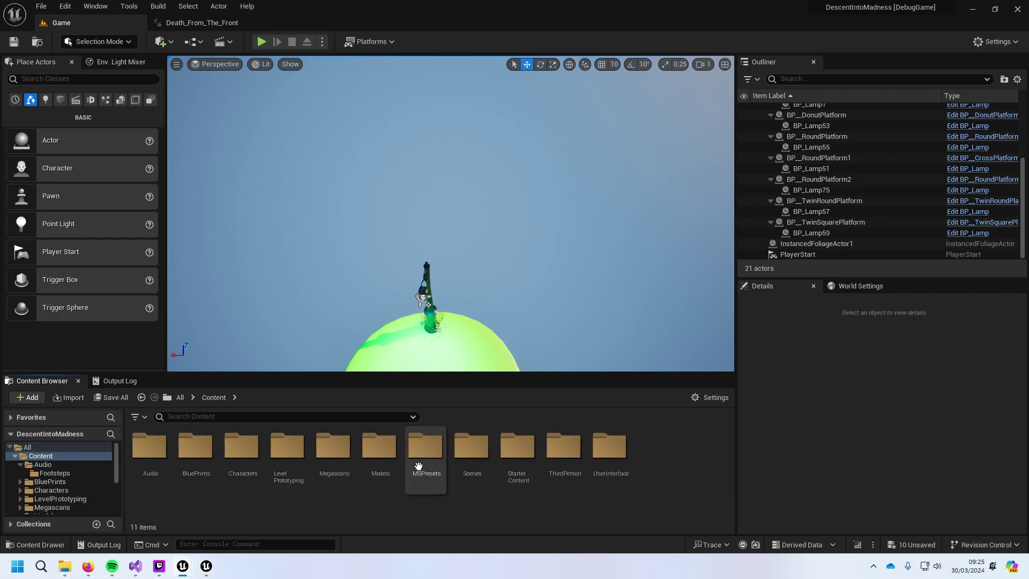
double_click(160, 455)
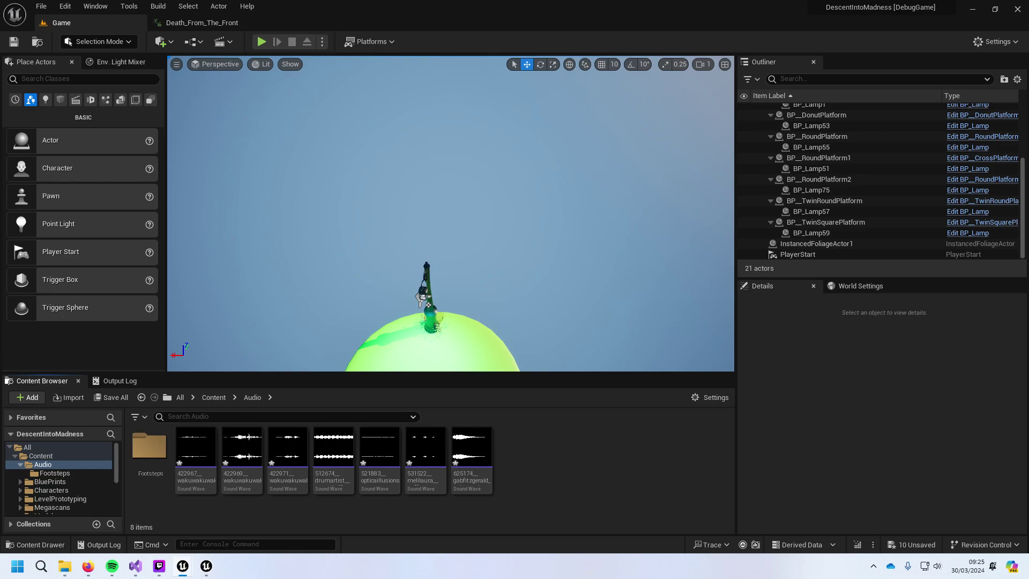
left_click_drag(571, 493, 571, 492)
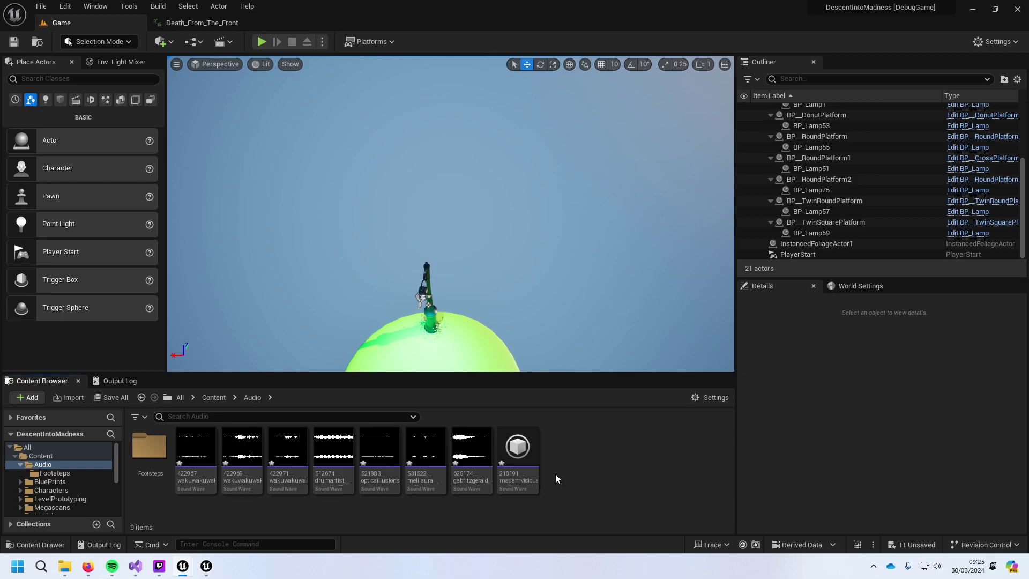
Step: Open and close the imported glitchy-girl-death sound wave, and preview its playback in the Audio folder
left_click(530, 470)
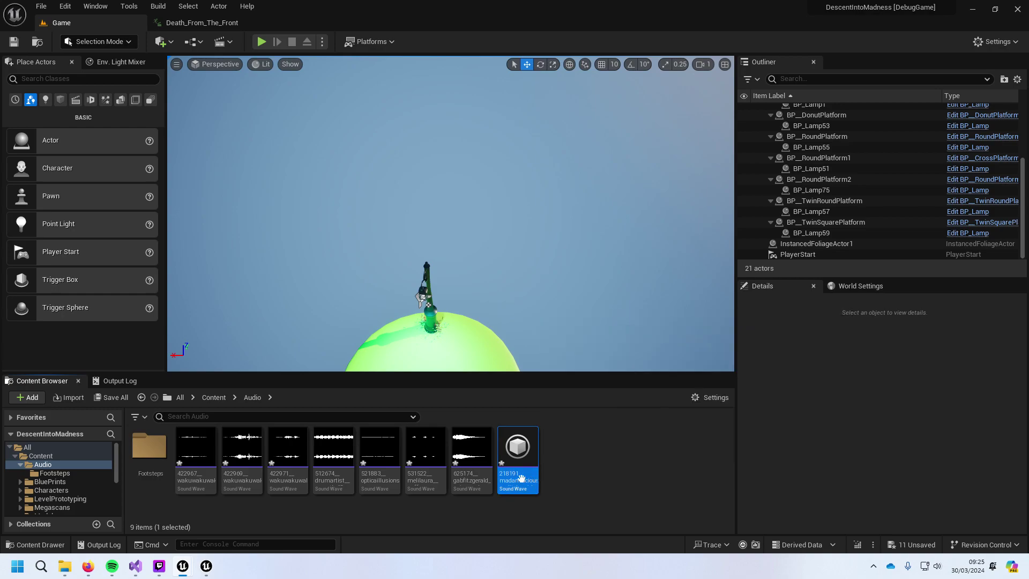
double_click(521, 479)
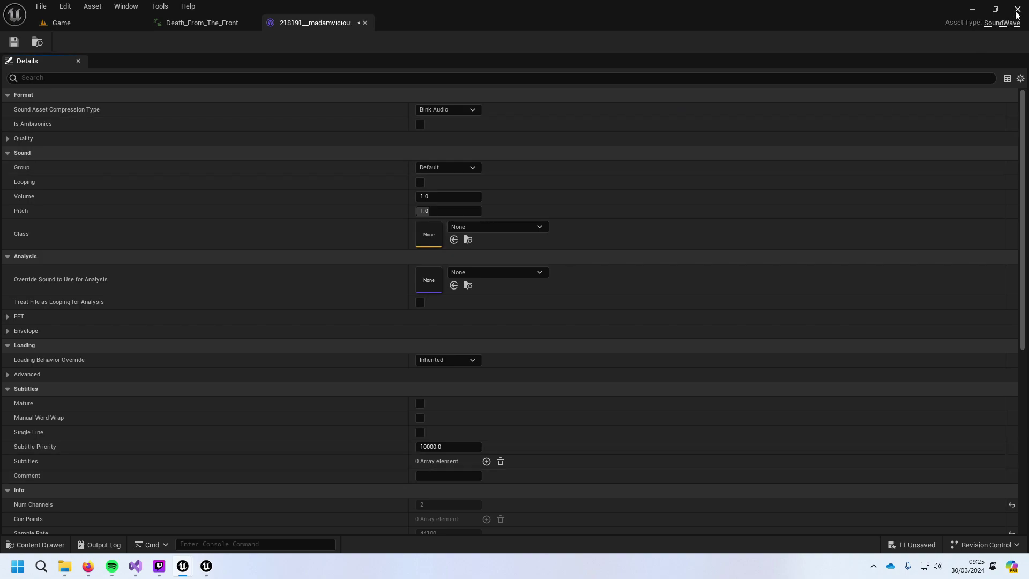
left_click(365, 23)
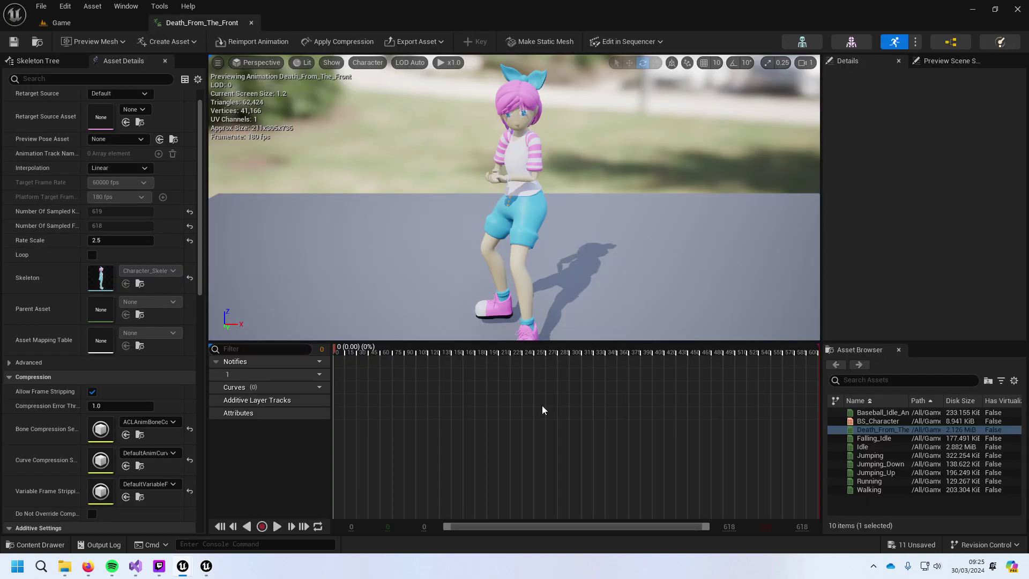
key("ctrl+Tab")
left_click(520, 455)
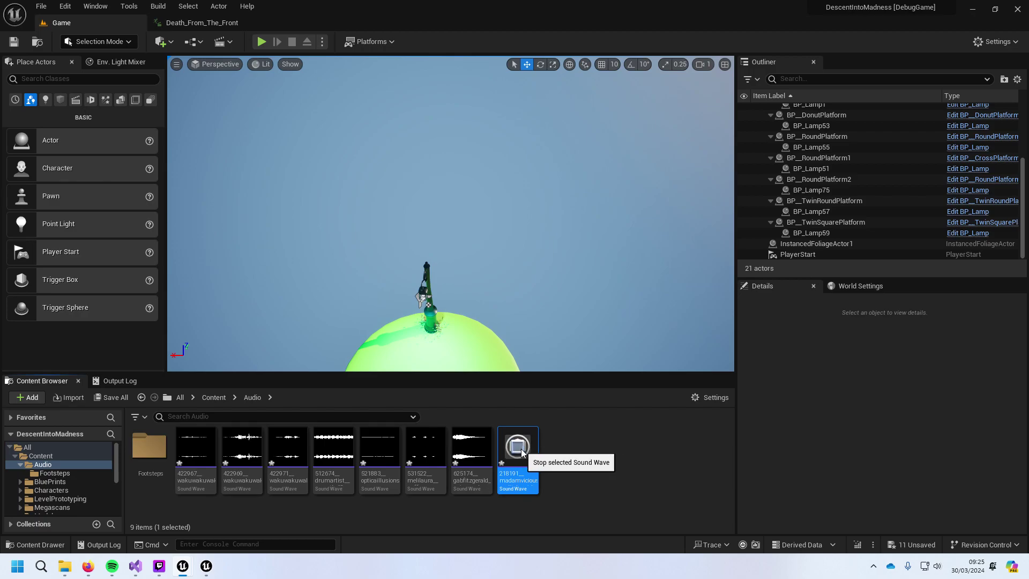
left_click(523, 453)
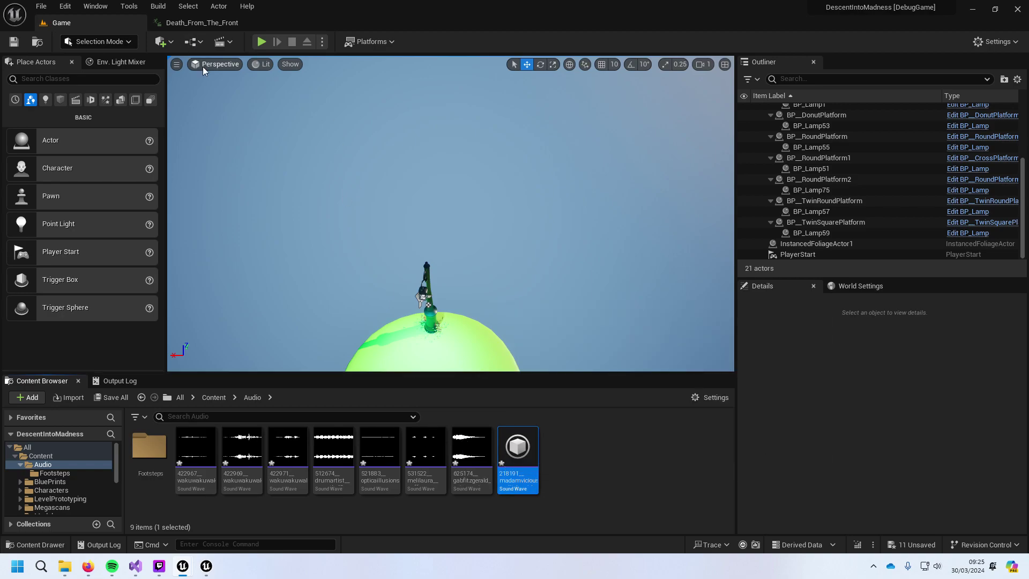
Step: Add a Play Sound notify with the glitchy-girl-death sound to the Death_From_The_Front animation and move it to frame 0
left_click(191, 26)
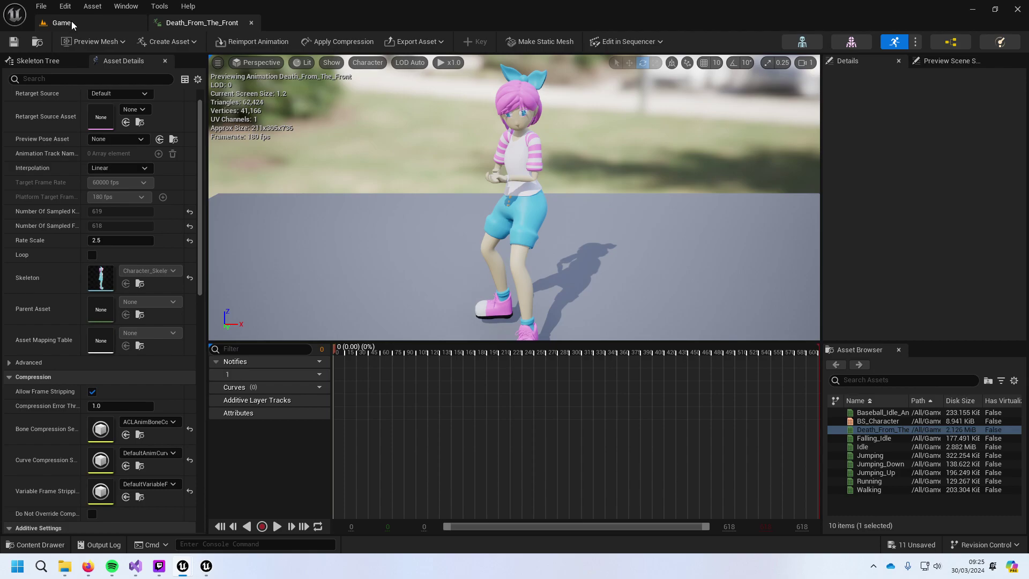
right_click(389, 373)
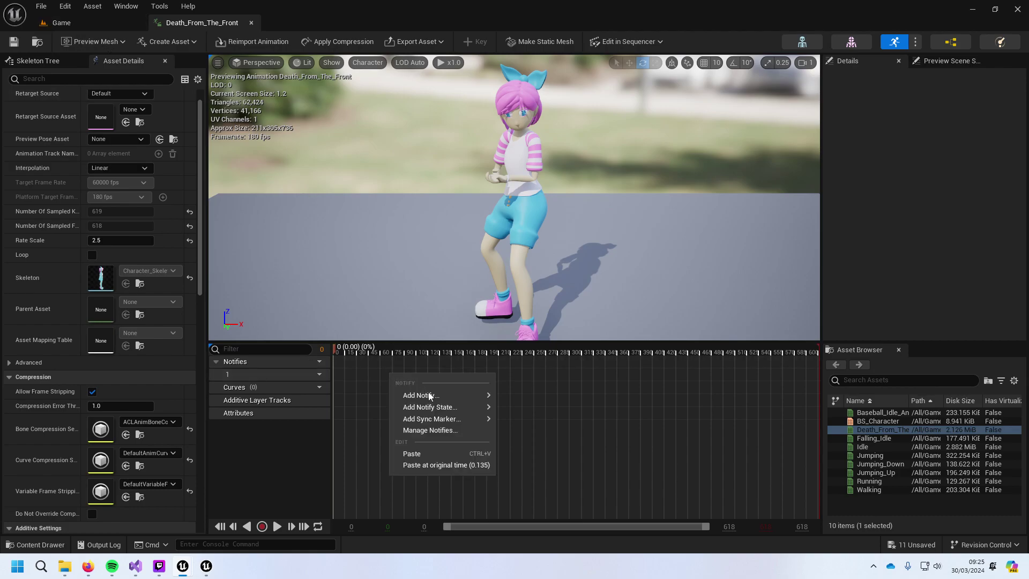
mouse_move(429, 395)
left_click(517, 466)
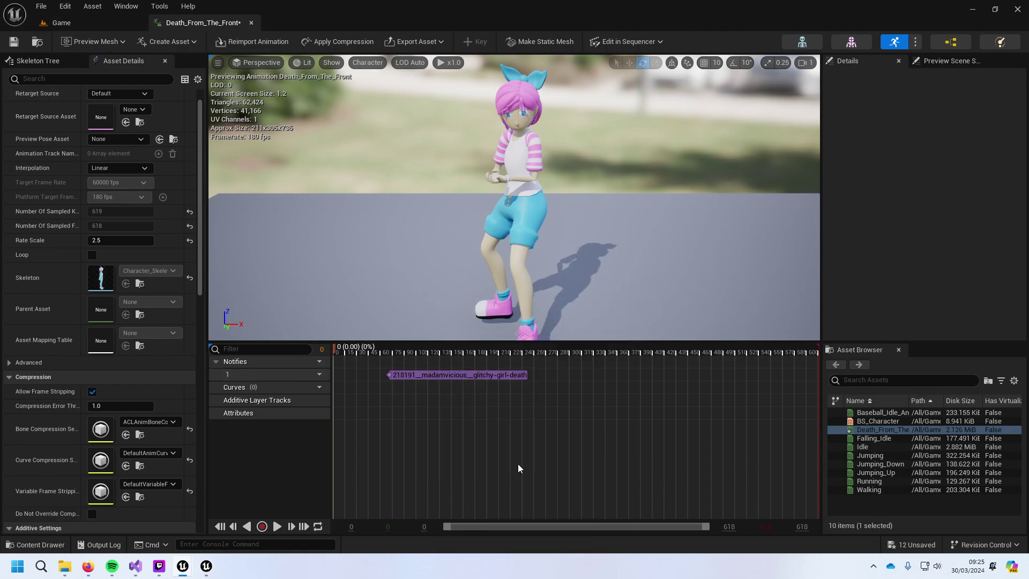
left_click_drag(472, 370, 387, 368)
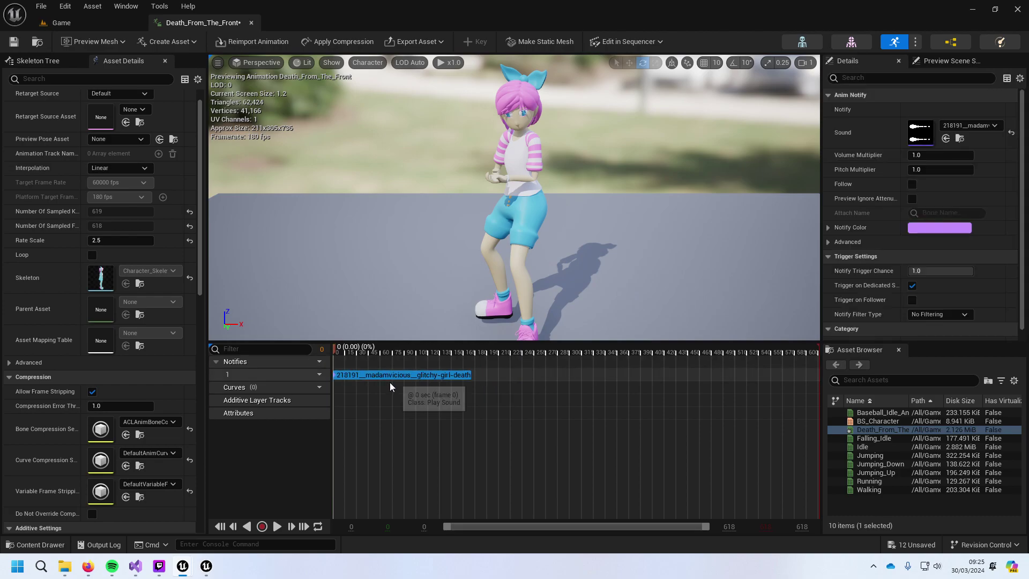
Step: Set the death sound notify's Volume Multiplier to 0.4 and its Pitch Multiplier to 1.5
left_click(938, 155)
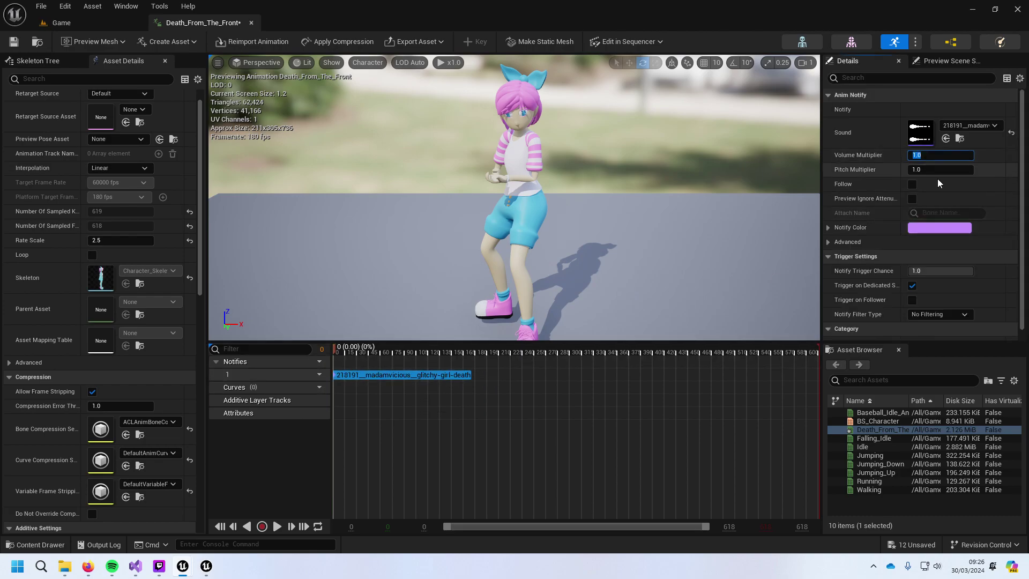
type(".")
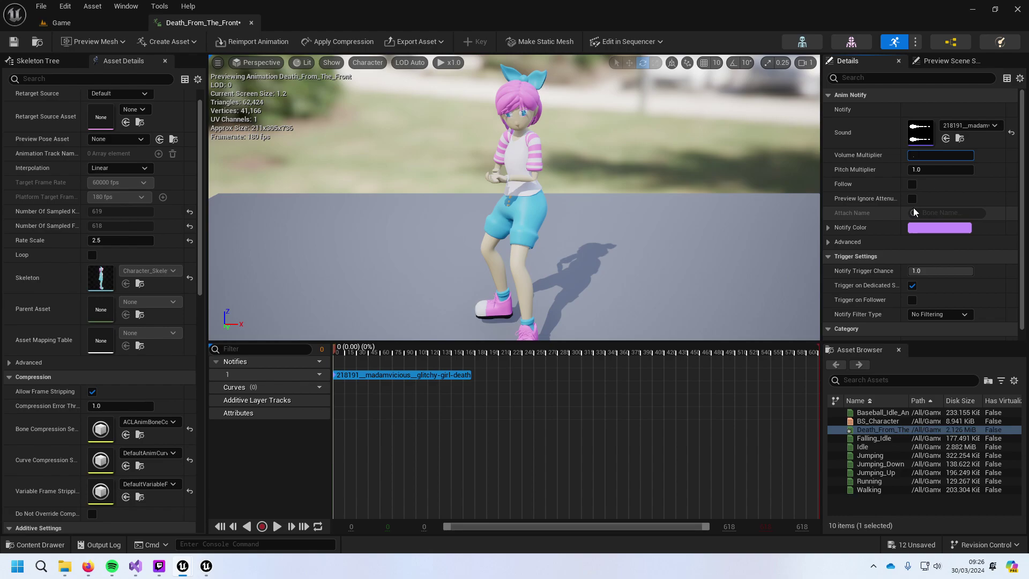
type("4")
key("Return")
left_click(929, 170)
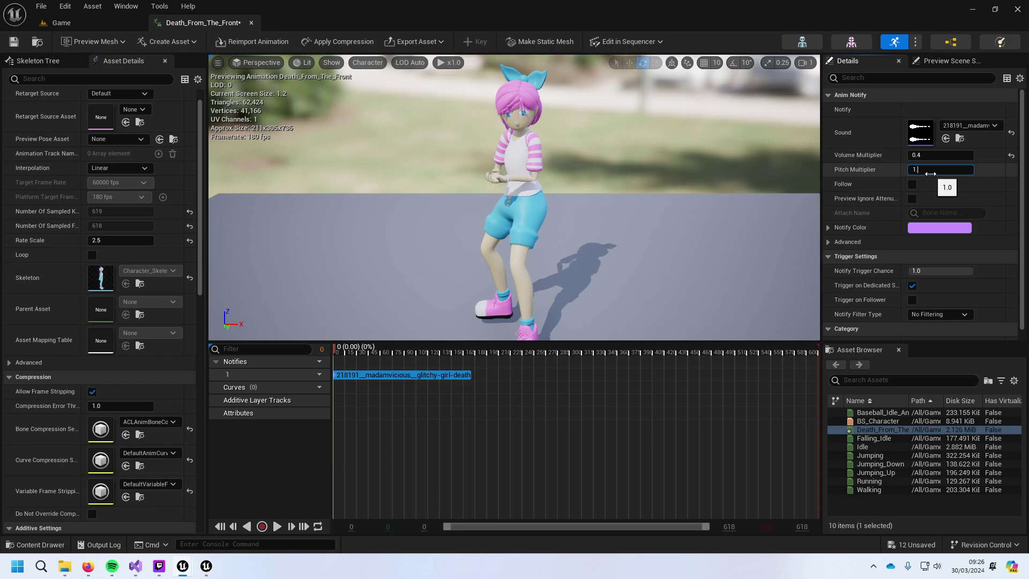
key("Return")
scroll(931, 173, "down", 1)
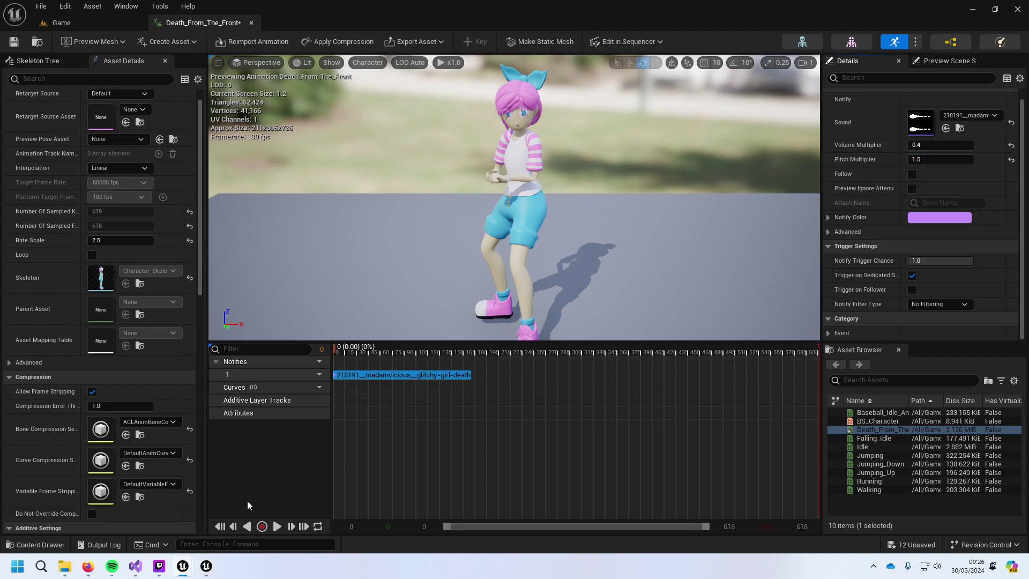
Step: Play the Death_From_The_Front animation to check the death sound against the fall, pause it, and select the sound notify
left_click(274, 526)
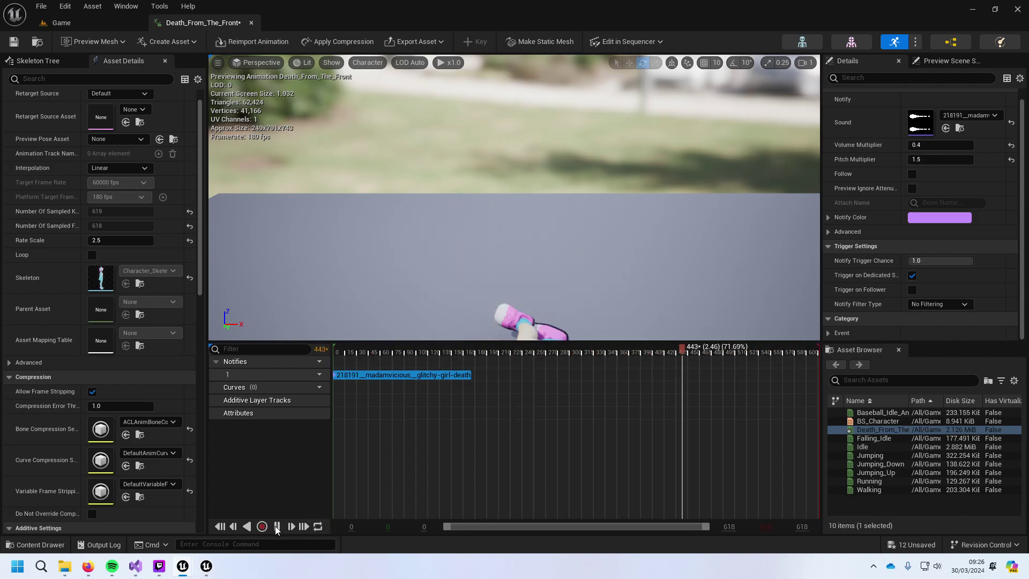
left_click(277, 527)
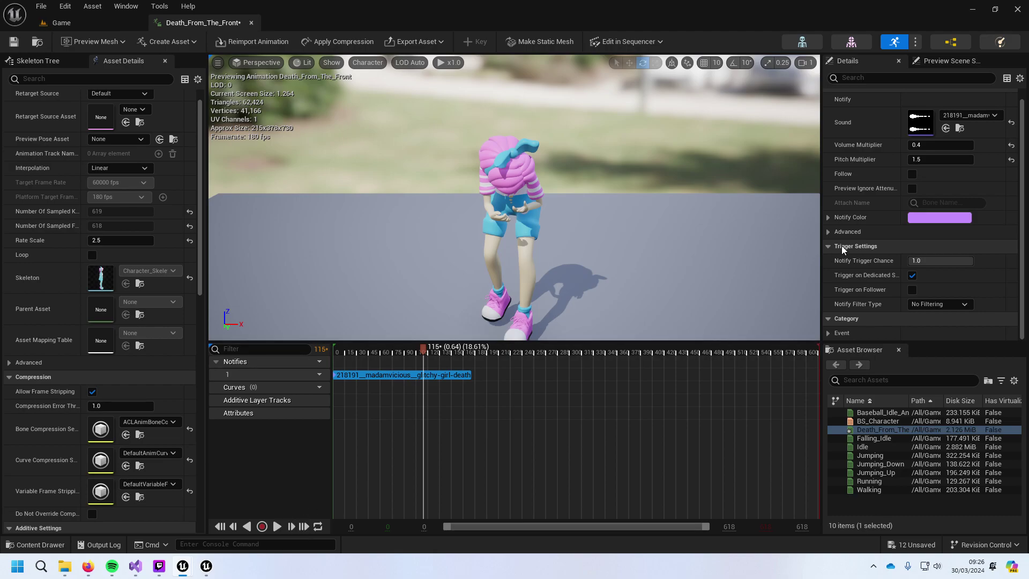
left_click(463, 376)
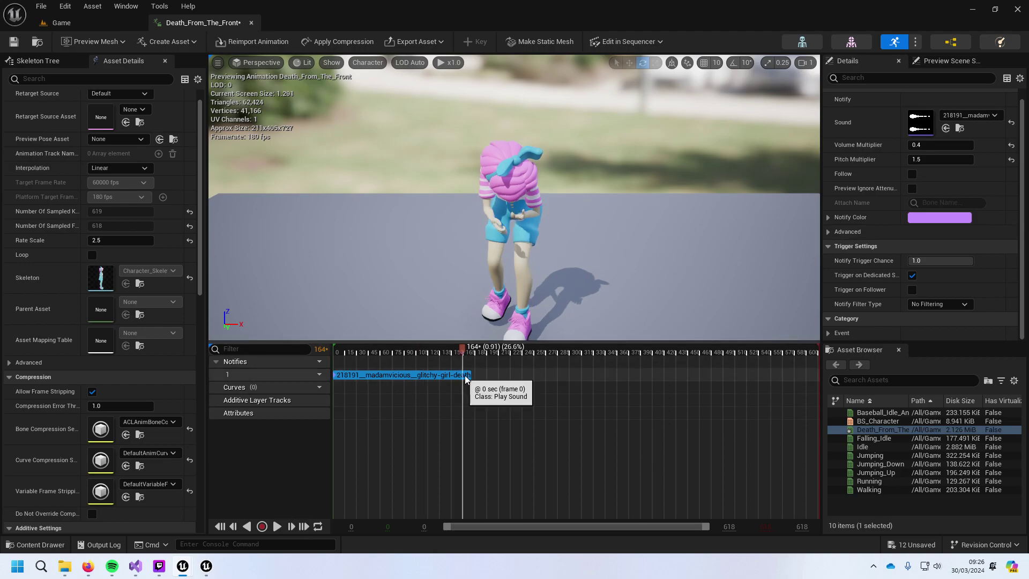
Step: Return the playhead to frame 0 and set the death sound notify's Pitch Multiplier to 1.2 and Volume Multiplier to 0.35
left_click_drag(468, 379, 326, 372)
left_click(403, 360)
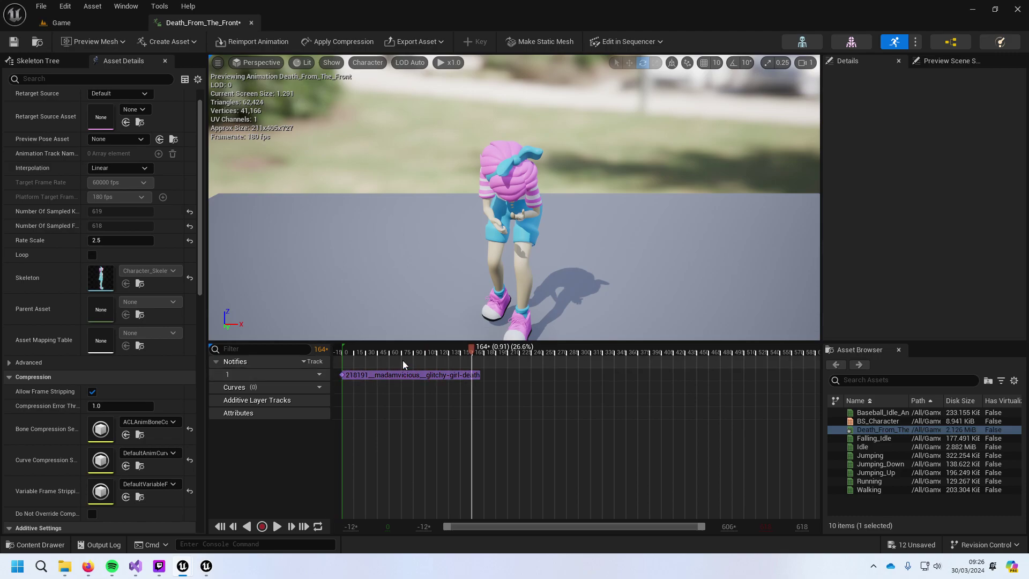
left_click_drag(425, 351, 342, 352)
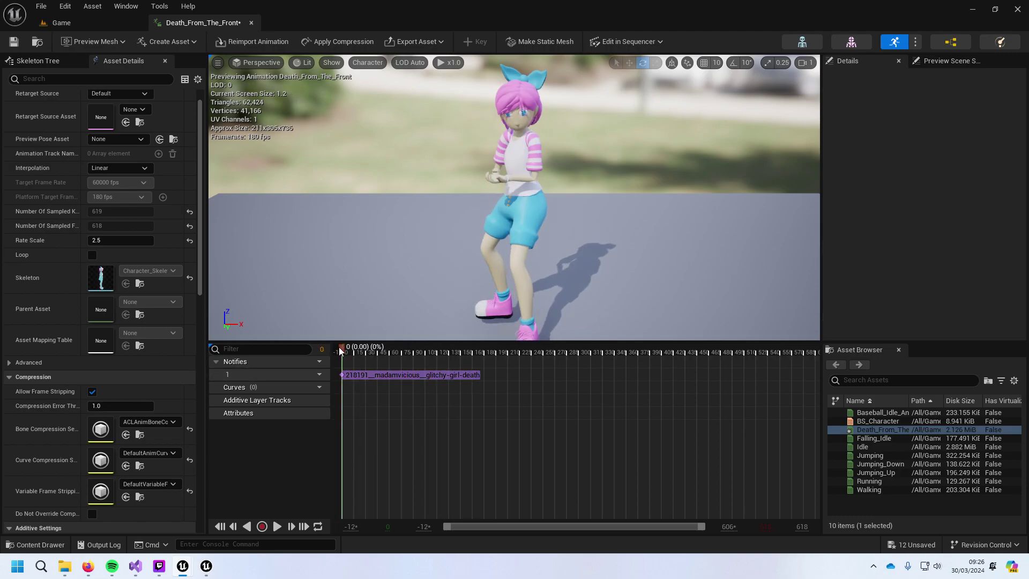
left_click(382, 375)
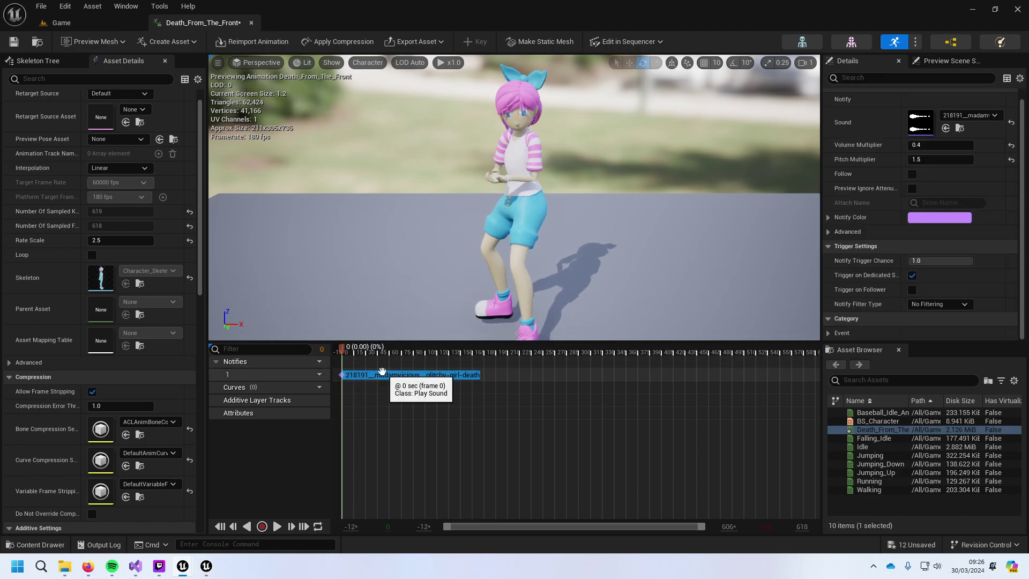
left_click(936, 159)
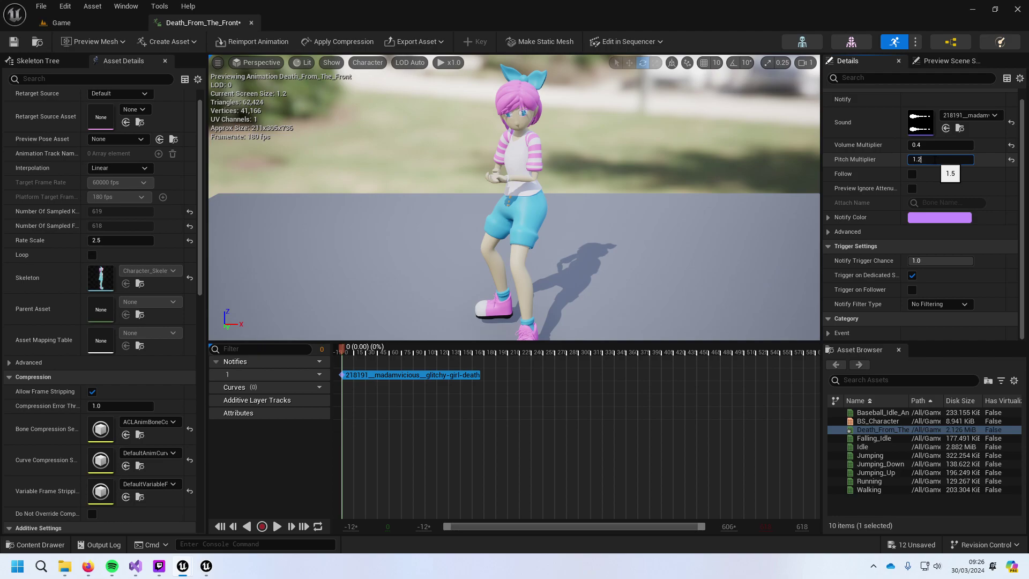
left_click(931, 145)
type("0.35")
key("Return")
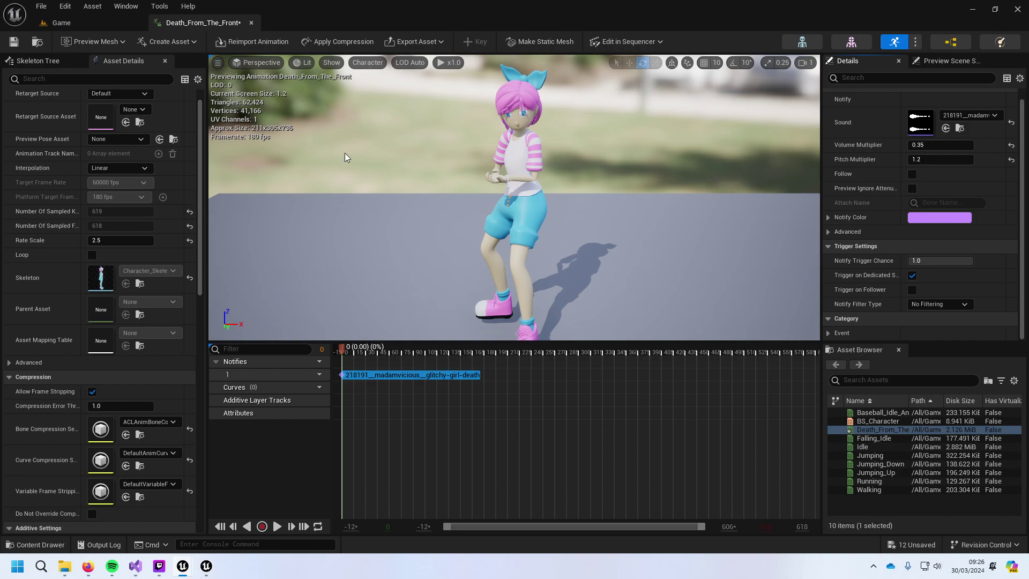
Step: Return to the Game level and play-test it through the character's death to hear the adjusted death sound
left_click(96, 22)
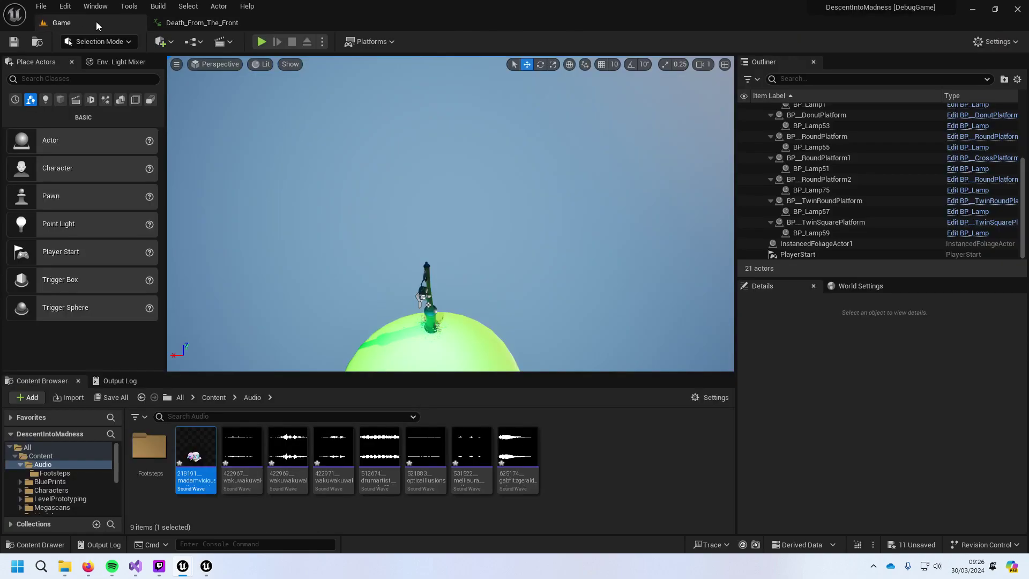
left_click(262, 42)
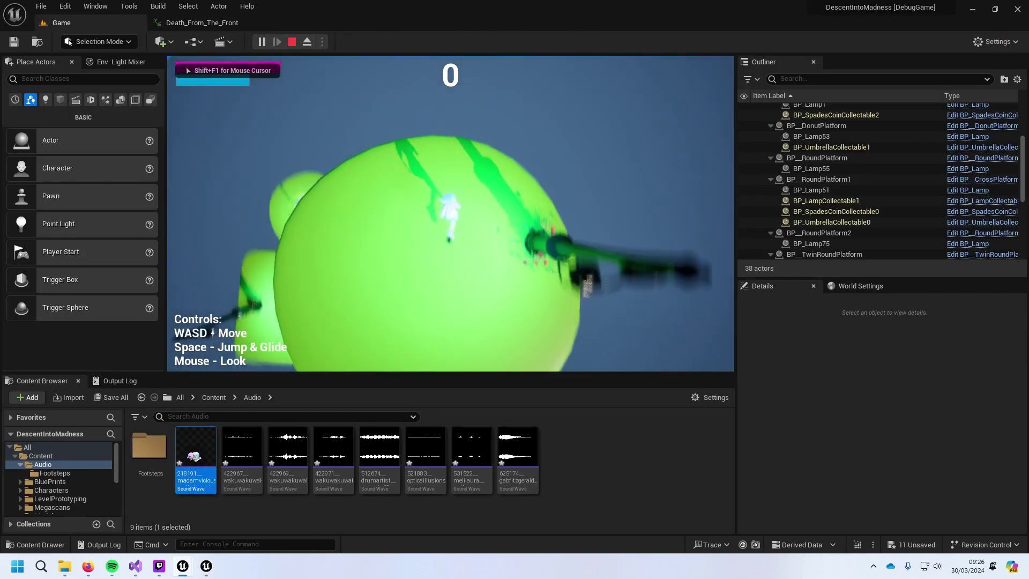
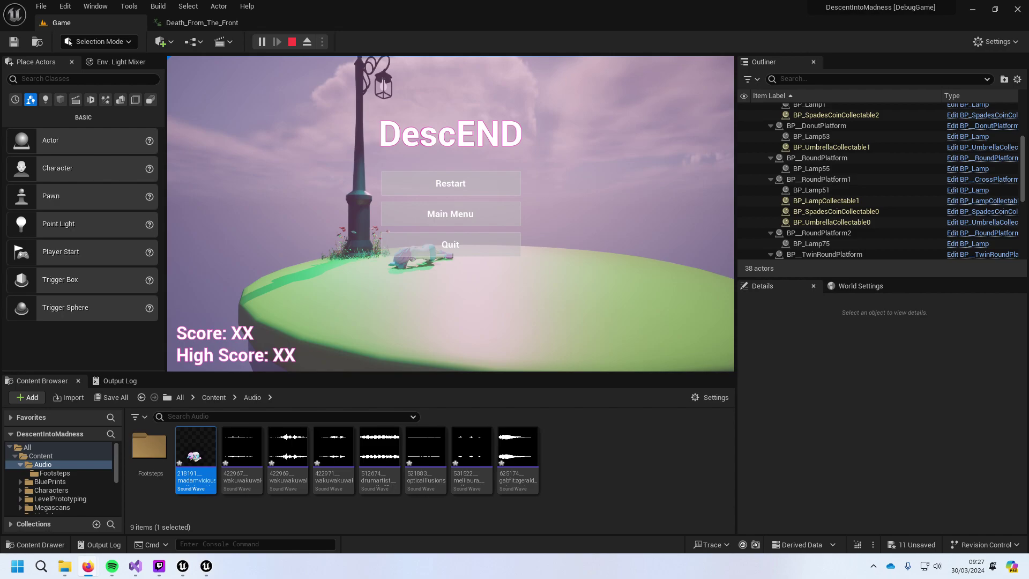
Step: Switch to Firefox, go back to the Freesound results for girl death, preview no.aiff and look through the other sounds
left_click(305, 487)
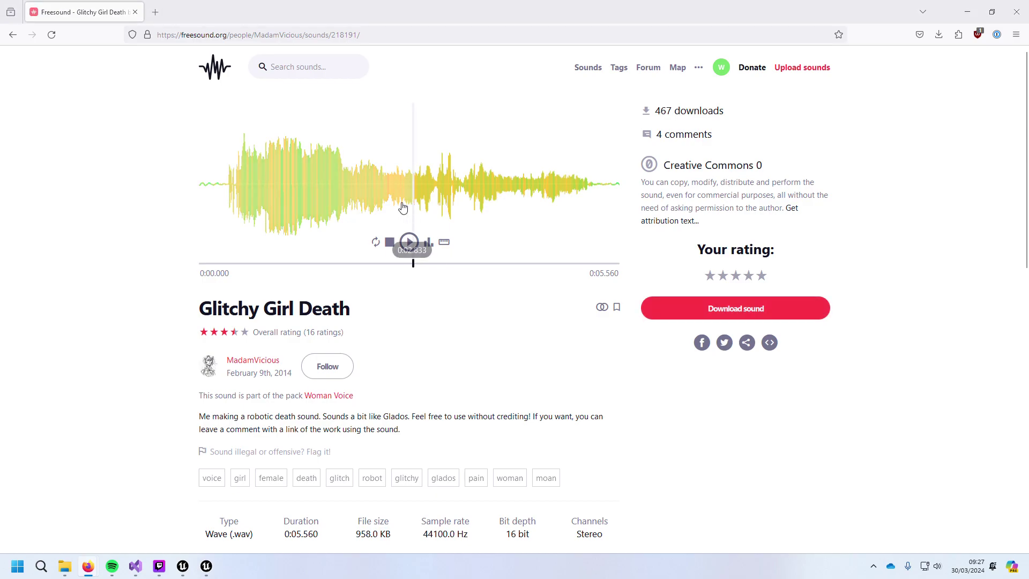
left_click(13, 34)
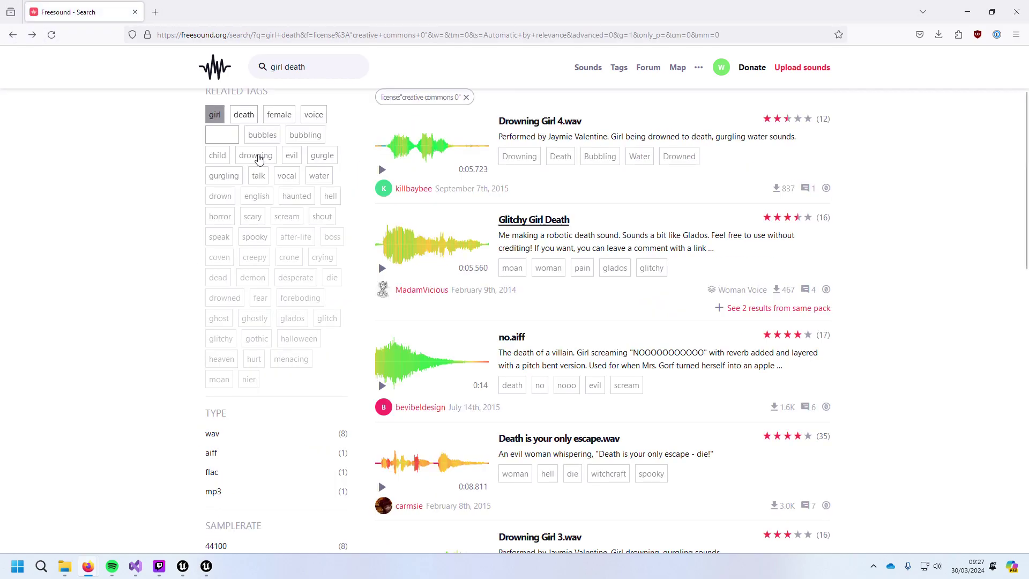
left_click(383, 387)
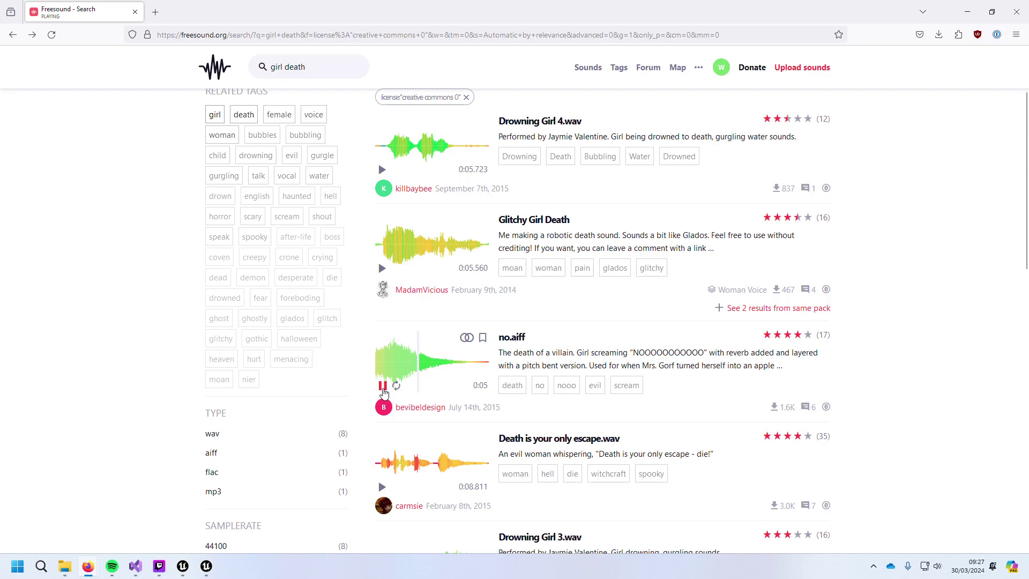
scroll(383, 436, "up", 2)
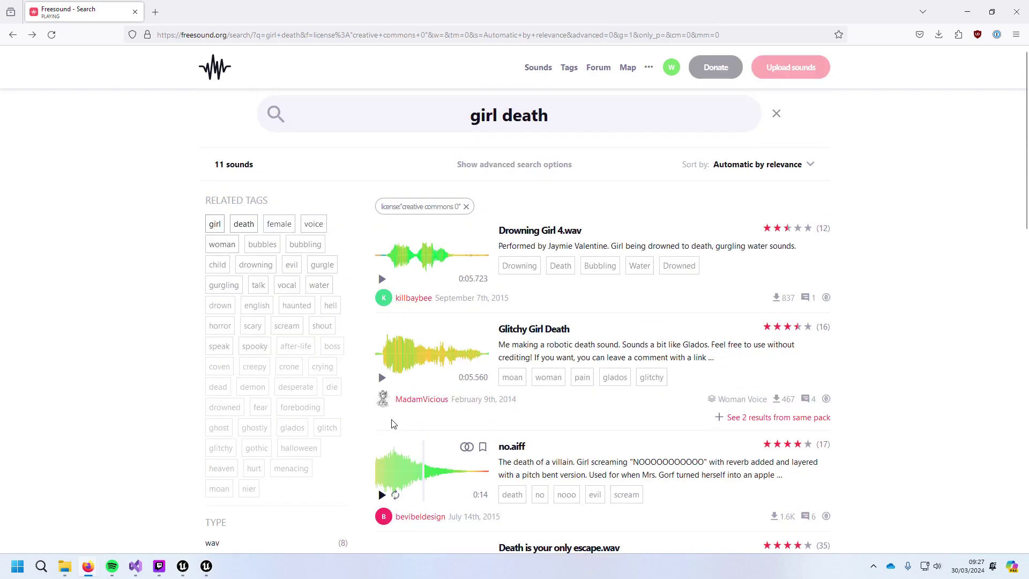
scroll(390, 419, "down", 15)
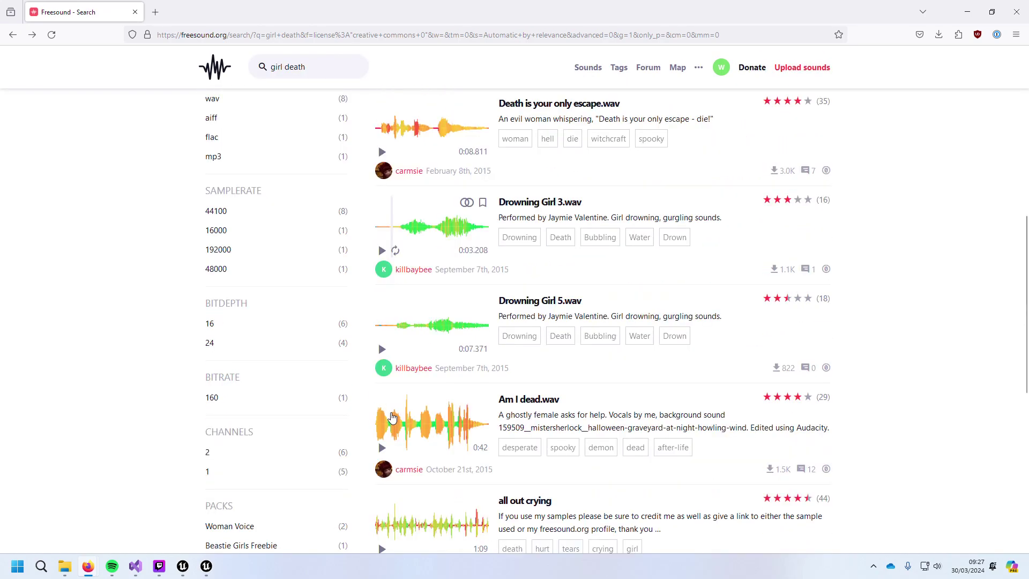
scroll(391, 418, "up", 15)
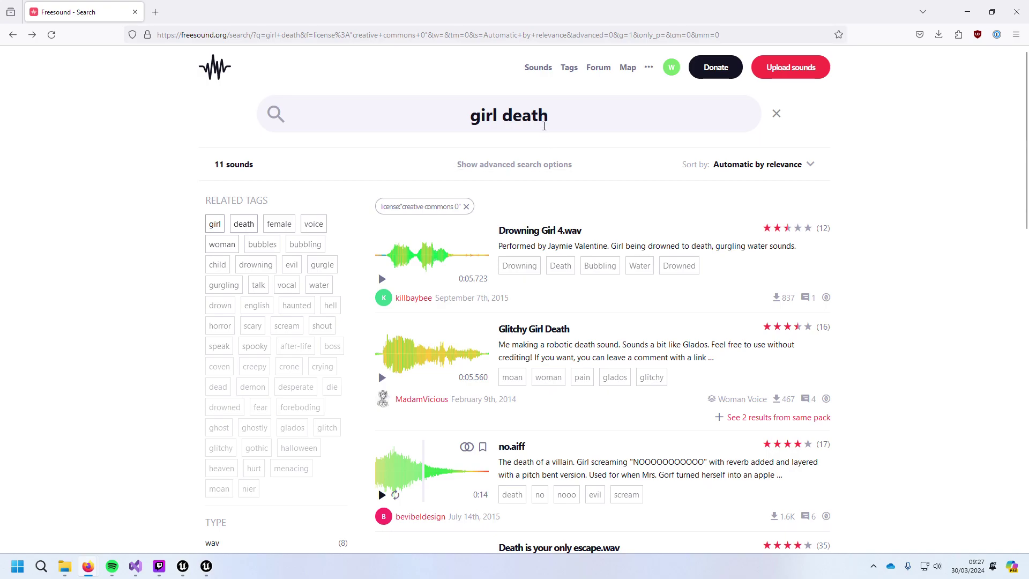
Step: Search Freesound for "girl die", briefly preview executed by guillotine.wav and look through the remaining results
double_click(510, 114)
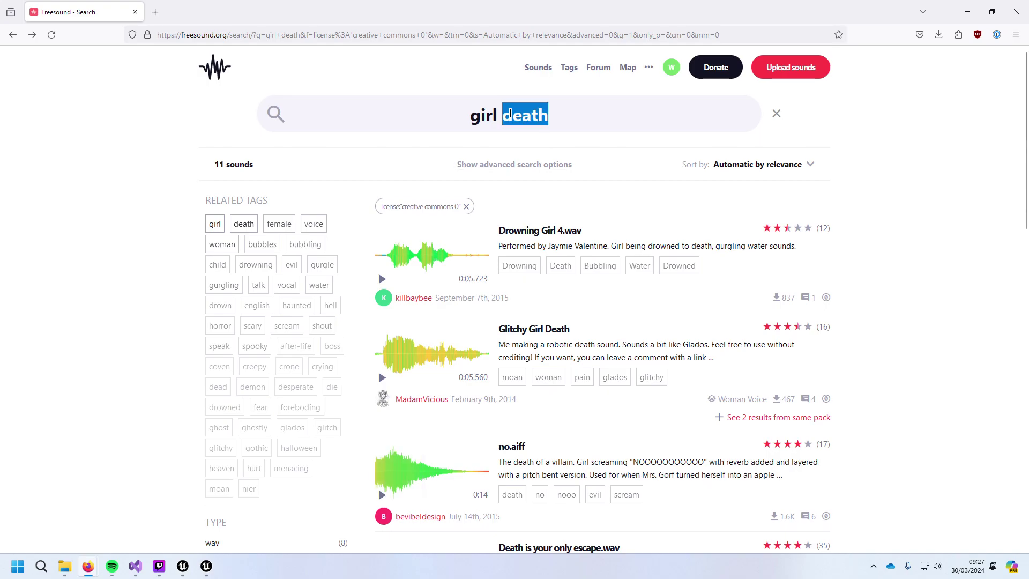
type("die")
key("Return")
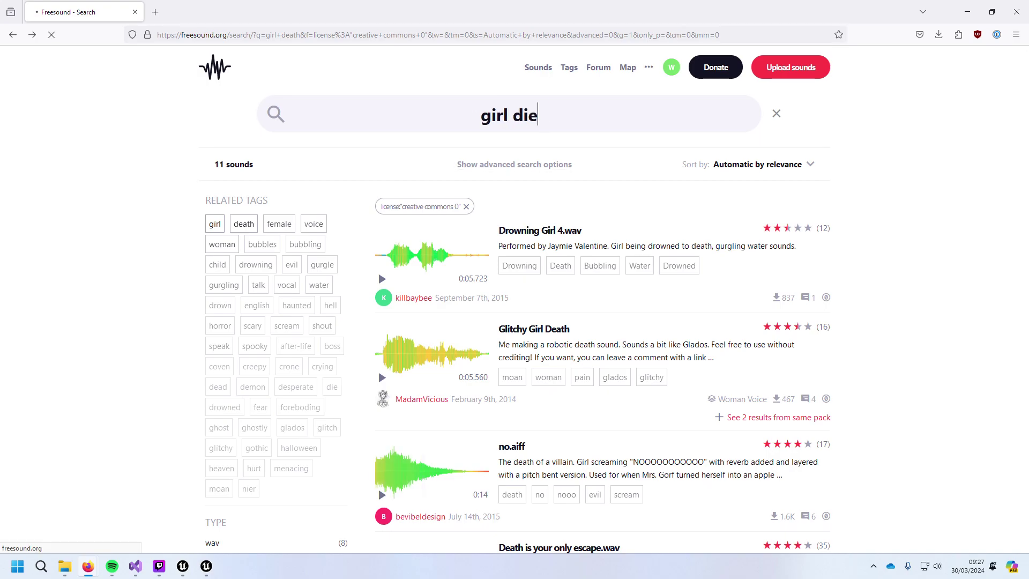
scroll(707, 277, "down", 1)
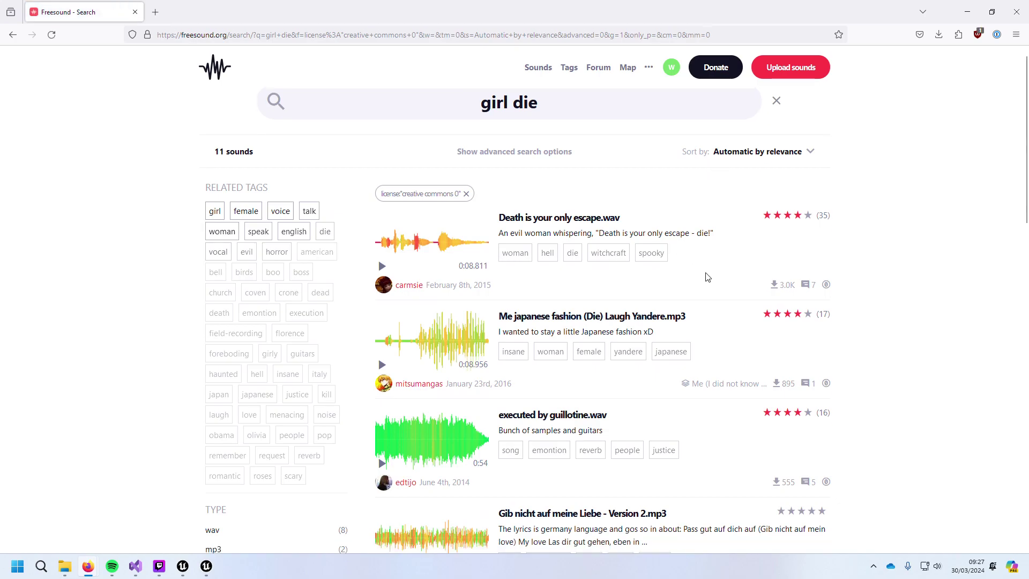
scroll(707, 277, "down", 1)
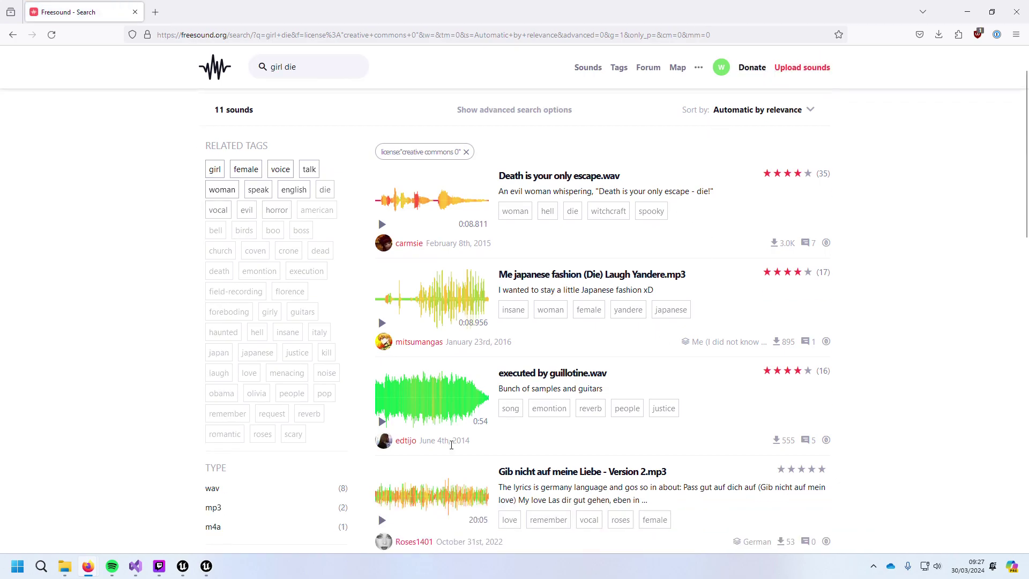
left_click(381, 423)
left_click(382, 422)
scroll(382, 429, "down", 5)
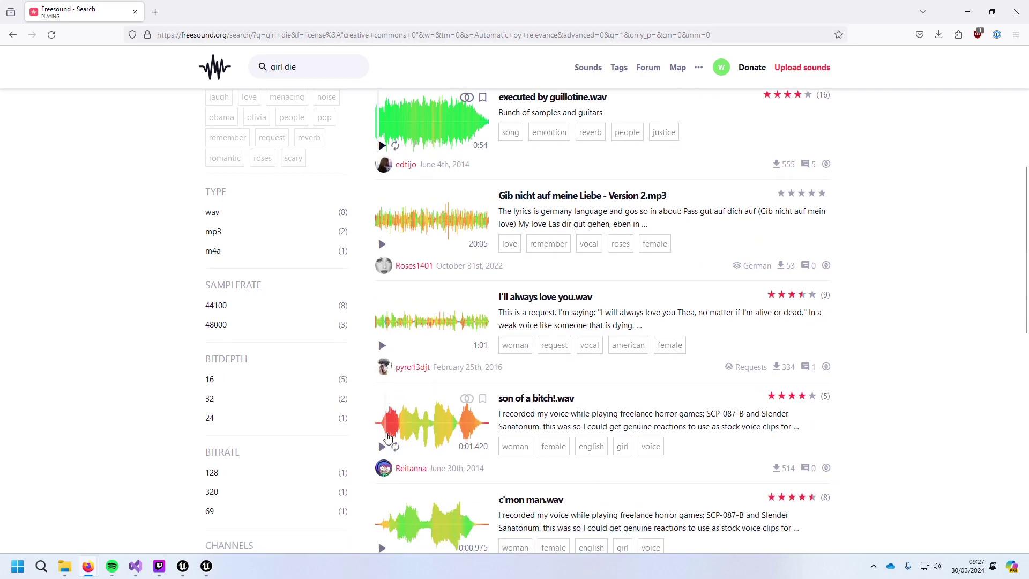
scroll(385, 432, "down", 7)
scroll(387, 432, "up", 7)
scroll(428, 379, "up", 6)
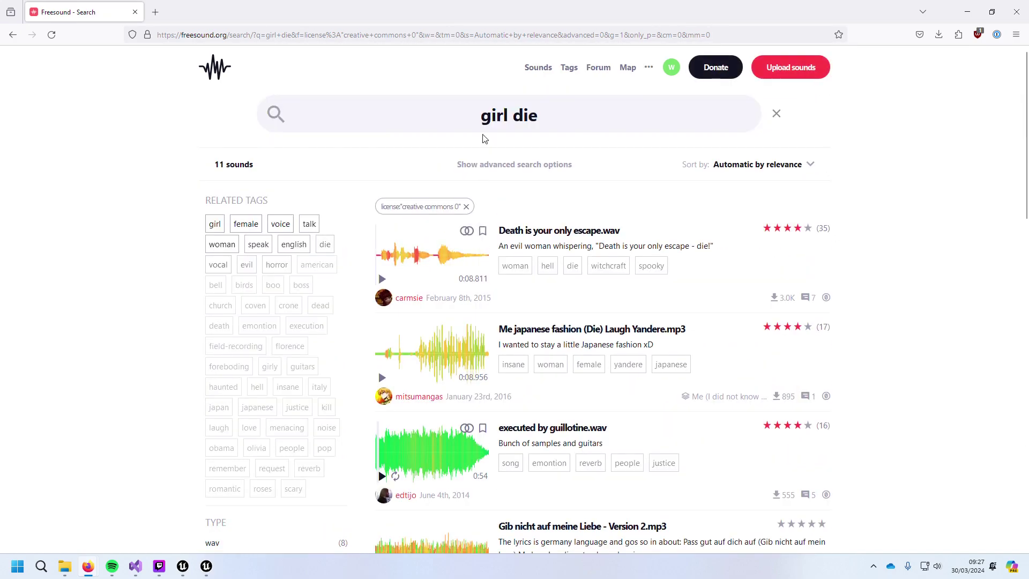
Step: Search Freesound for "game over" and preview the 8-bit Game Over Sound/Tune
left_click_drag(532, 115, 303, 109)
type("game over")
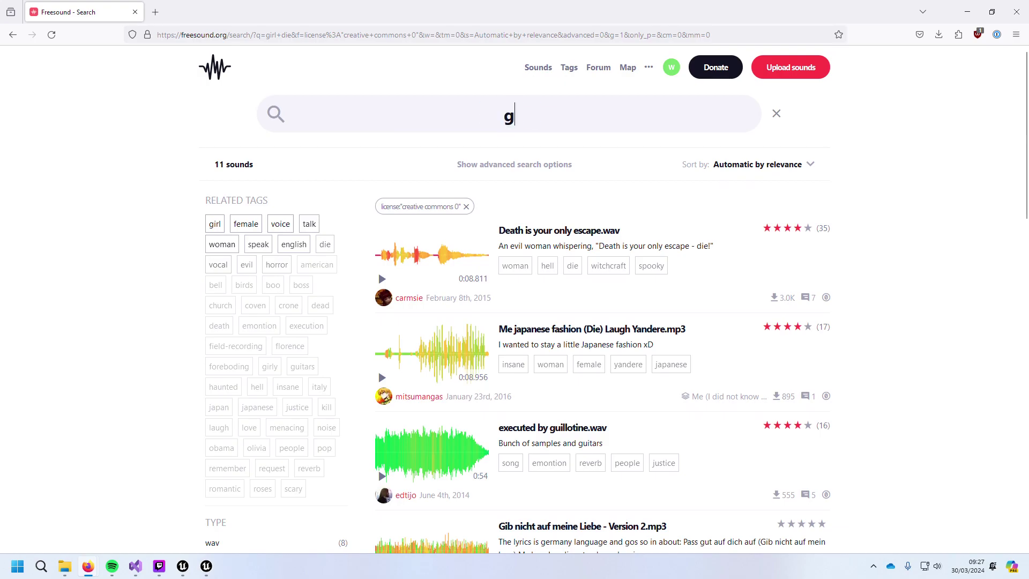
key("Return")
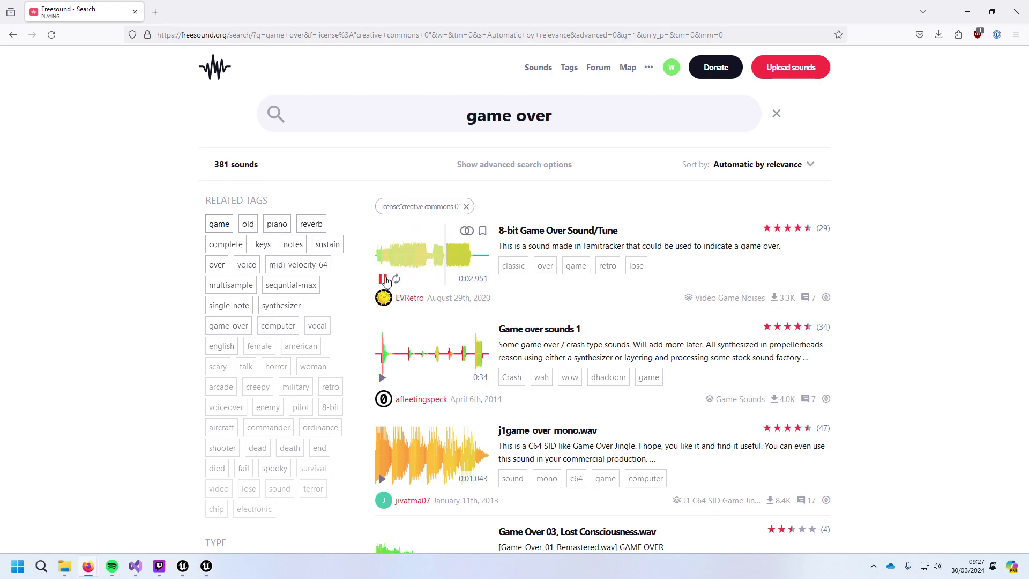
Step: Preview j1game_over_mono.wav and several Game Over voice clips, including Lost Consciousness, Terminal, Voices and 01 Remastered, on the first results page
scroll(386, 280, "down", 3)
left_click(381, 316)
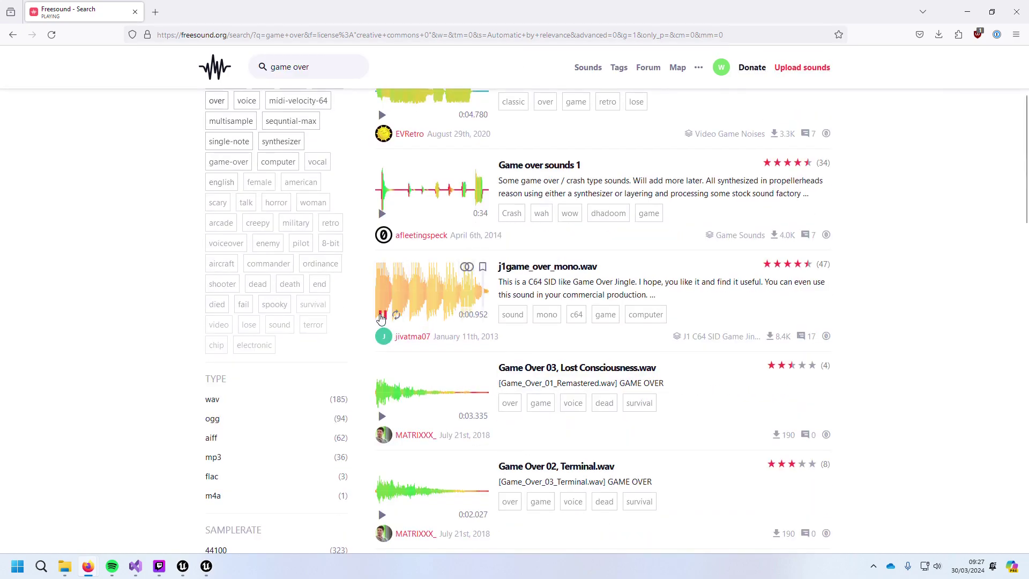
left_click(382, 416)
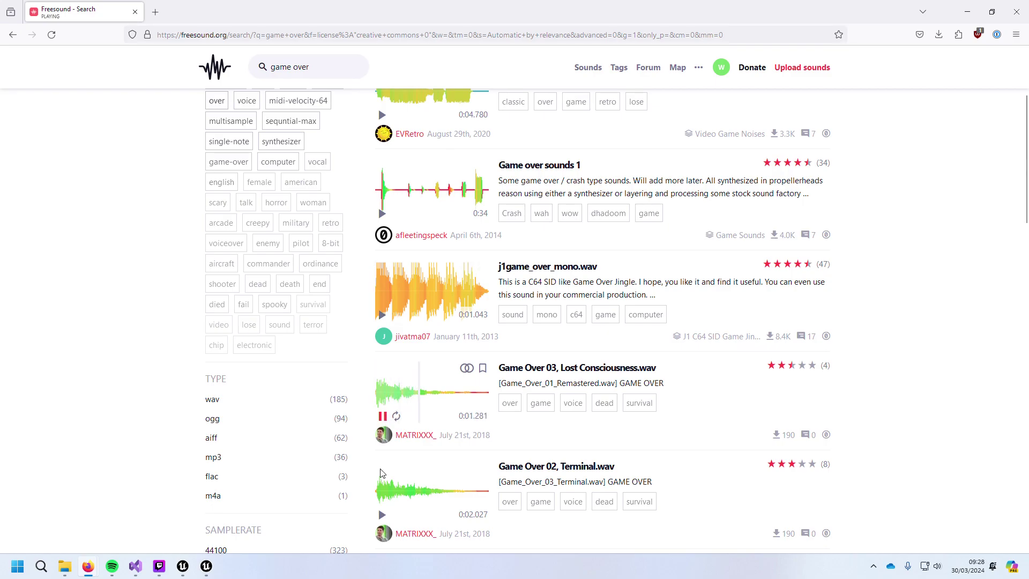
left_click(382, 514)
scroll(395, 515, "down", 5)
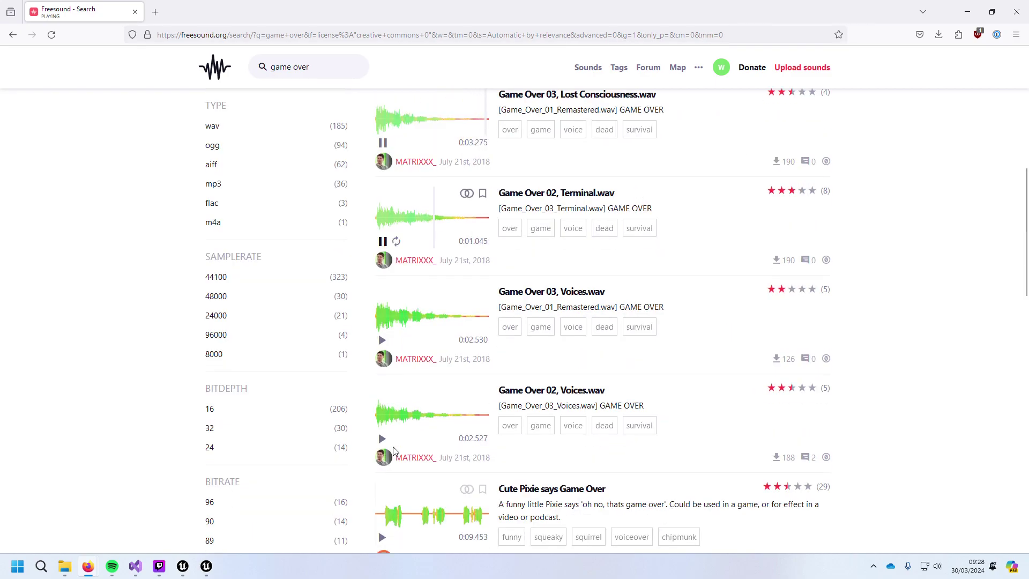
left_click(382, 439)
scroll(378, 471, "down", 3)
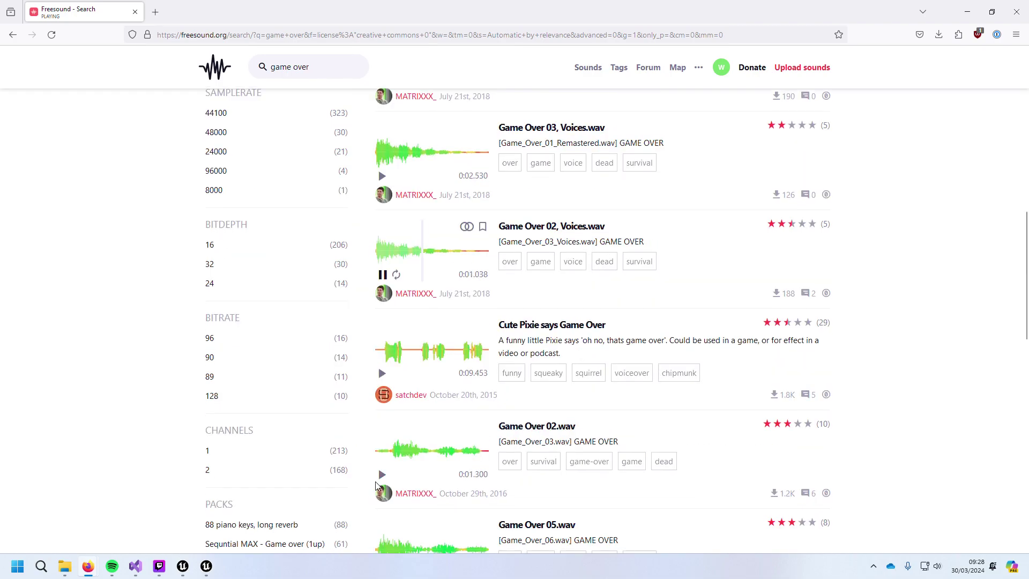
left_click(382, 475)
scroll(384, 479, "down", 4)
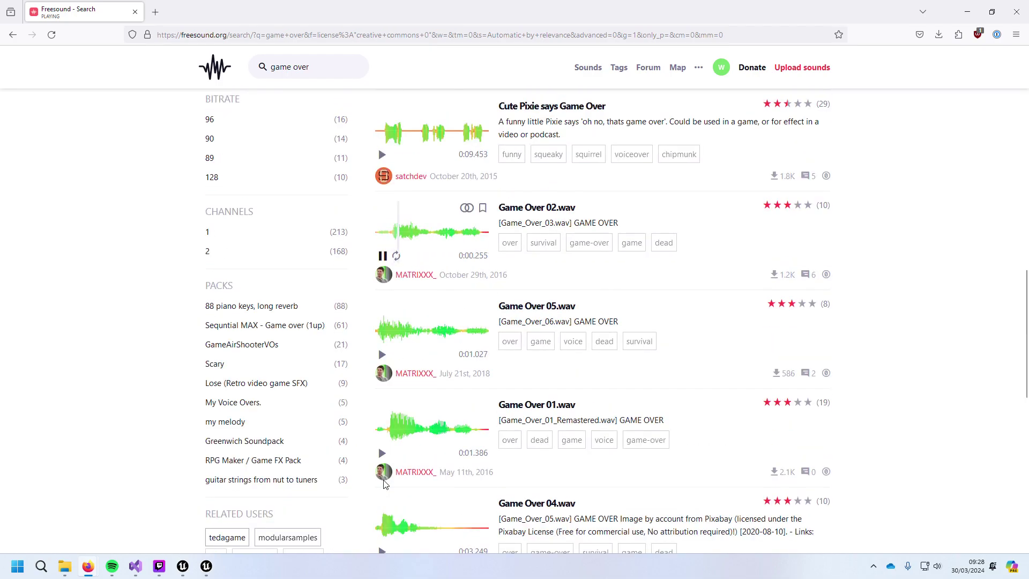
scroll(384, 479, "down", 4)
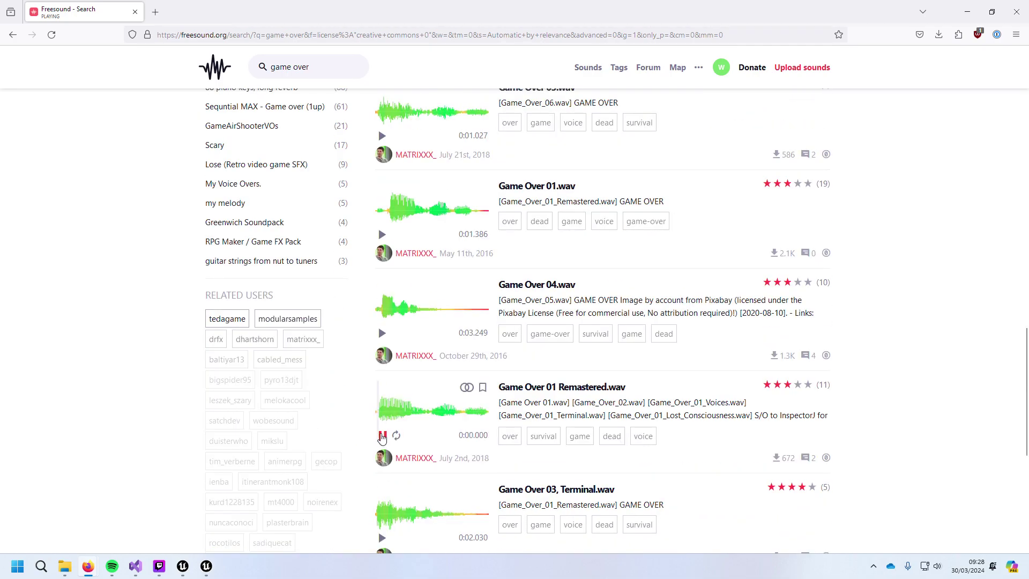
scroll(429, 472, "down", 3)
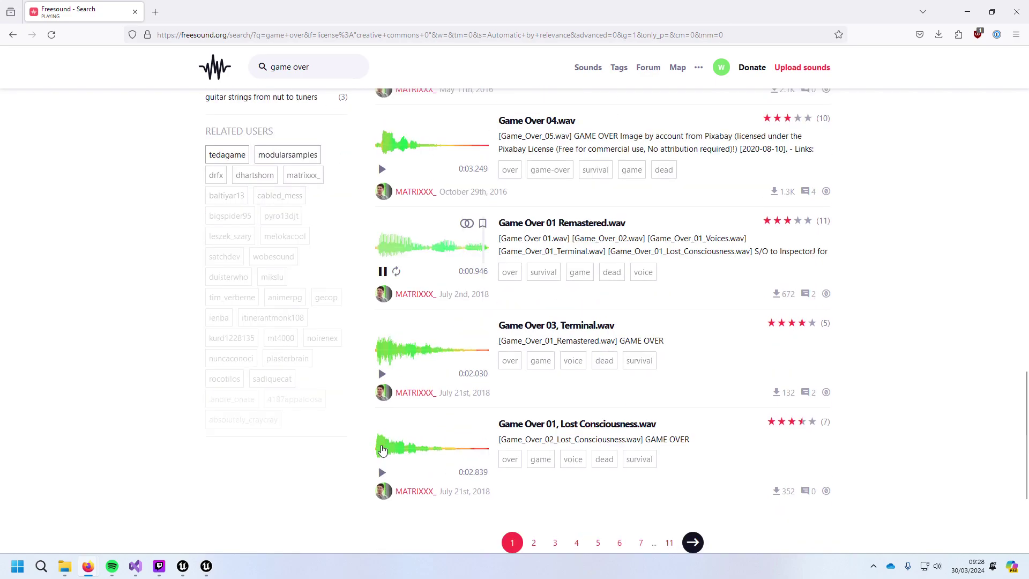
Step: Open page 2 of the game over results and preview Game Over 03.wav, game over and Game Over.wav
left_click(534, 542)
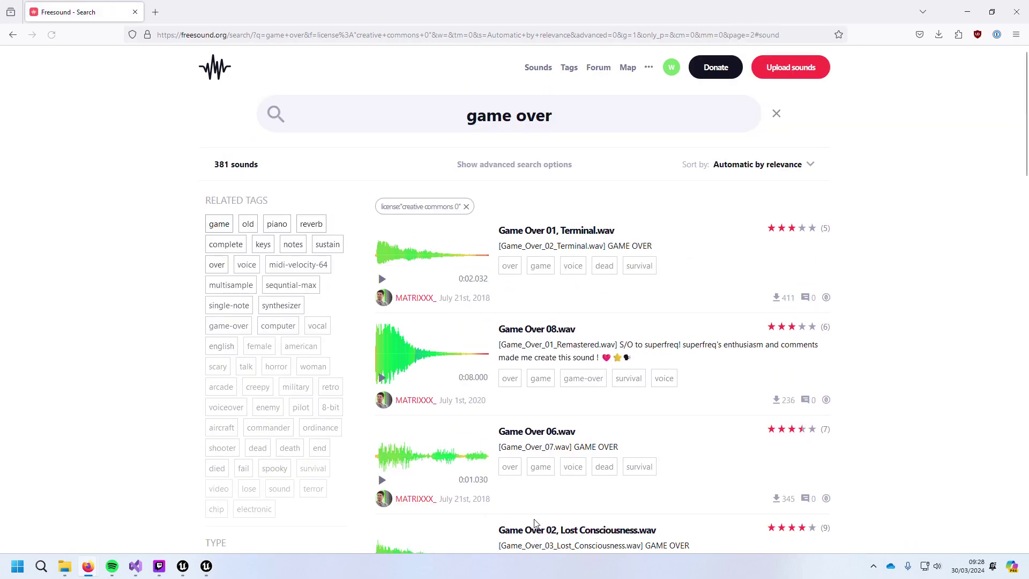
scroll(533, 523, "down", 8)
scroll(492, 462, "down", 7)
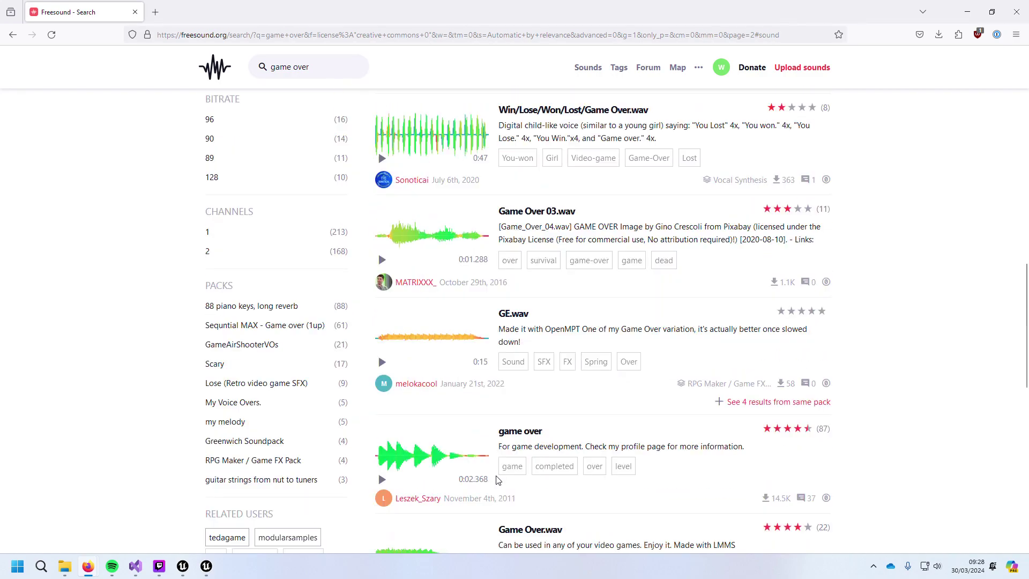
left_click(382, 259)
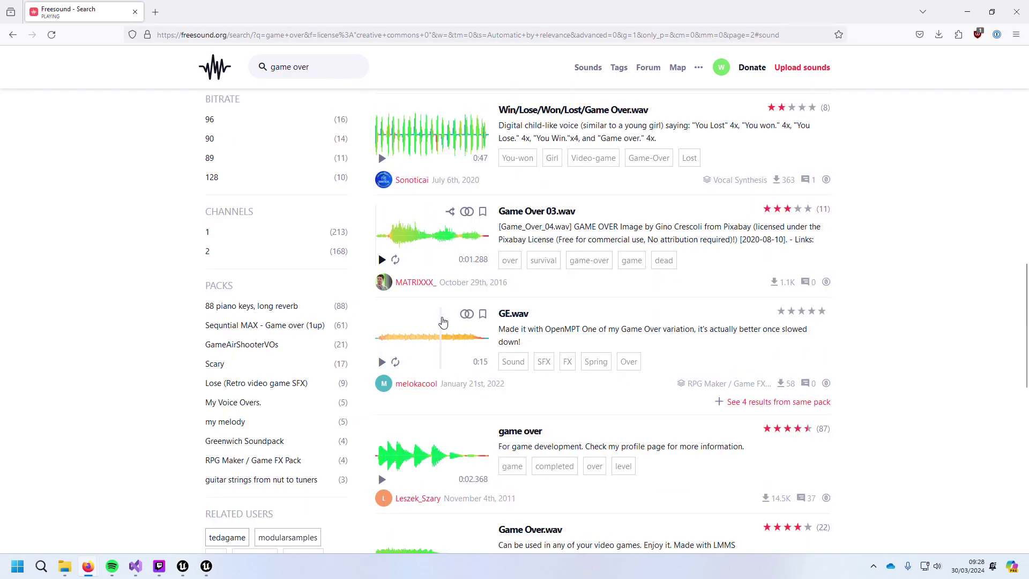
scroll(442, 320, "down", 4)
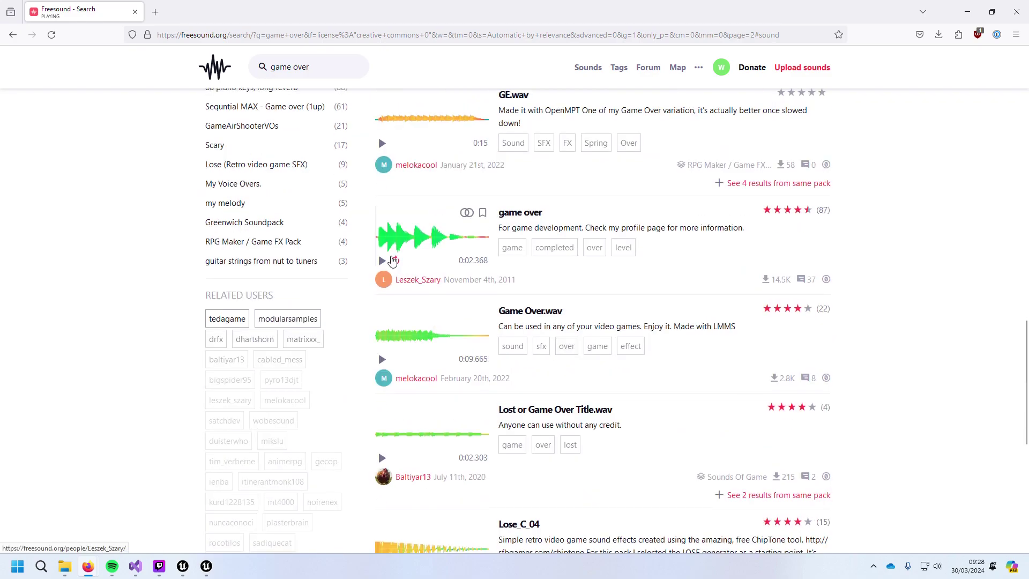
left_click(383, 260)
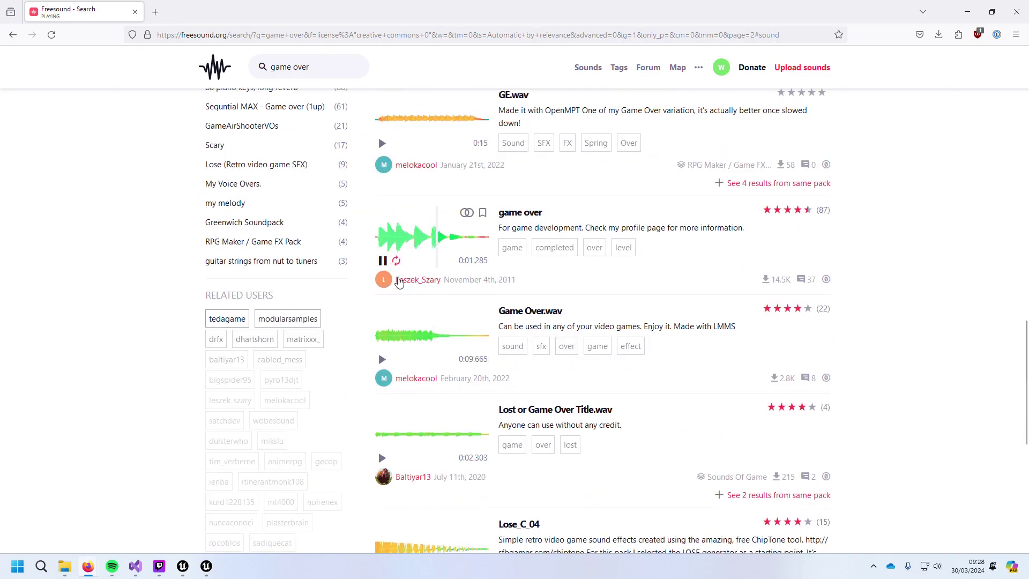
left_click(381, 360)
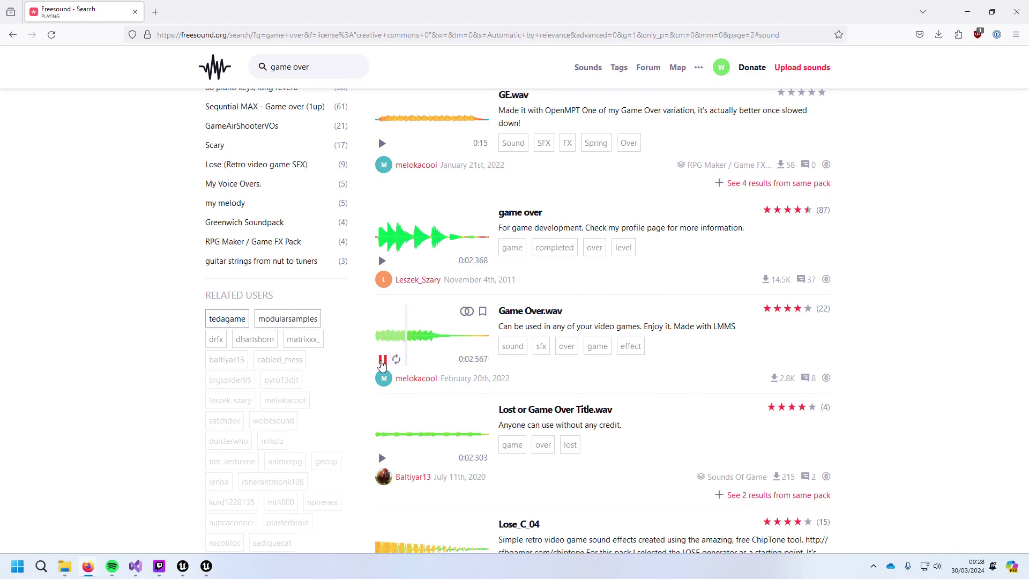
Step: Preview game over, game fail and Lose_C_04 on page 2 of the game over results
left_click(383, 262)
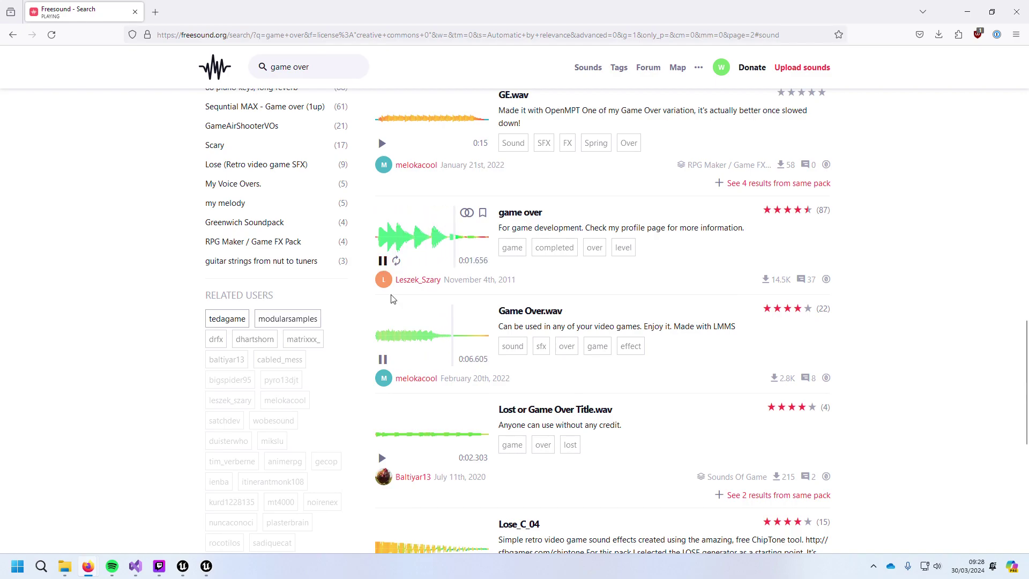
scroll(413, 347, "down", 3)
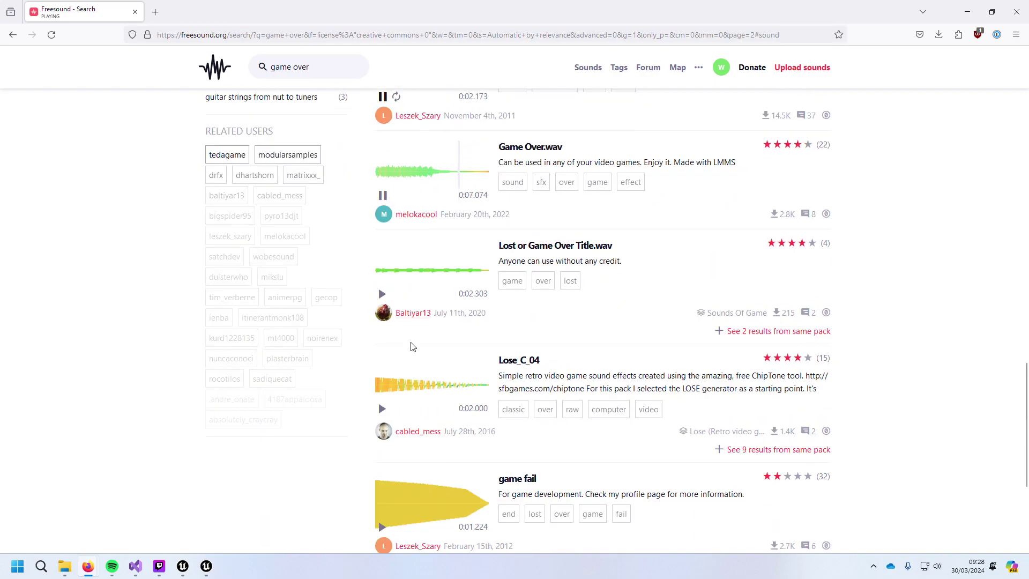
left_click(382, 527)
left_click(382, 408)
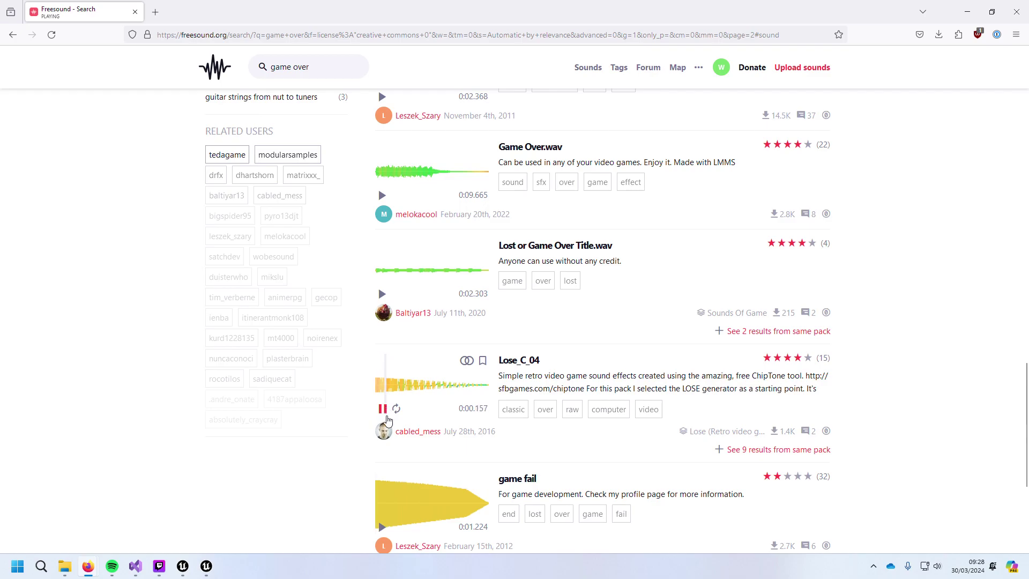
scroll(384, 490, "down", 3)
Step: Open page 3 of the results and preview game over.mp3, Game Over.mp3, Game over.wav and "Game Over" Evil
left_click(566, 433)
left_click(389, 281)
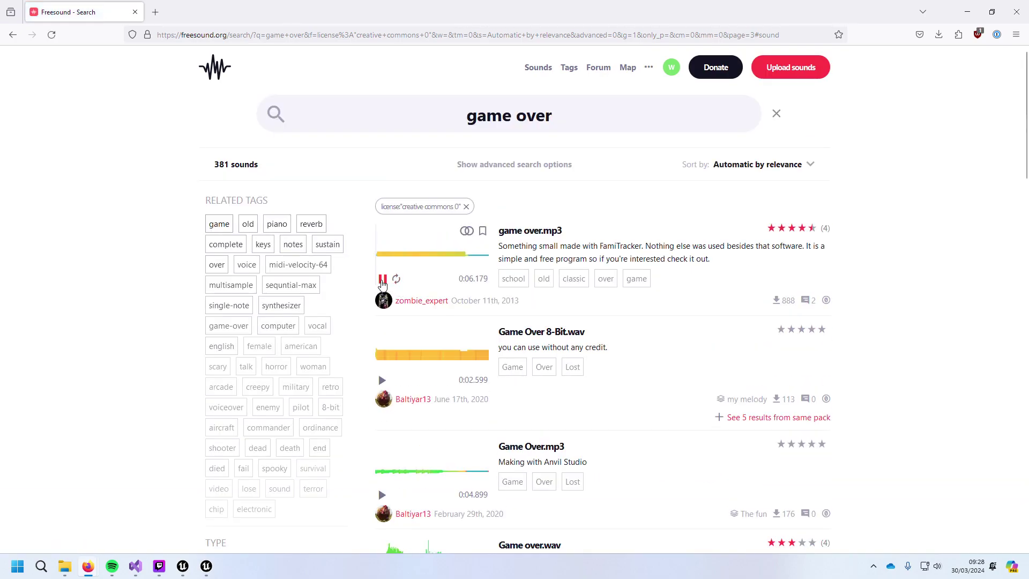
left_click(382, 494)
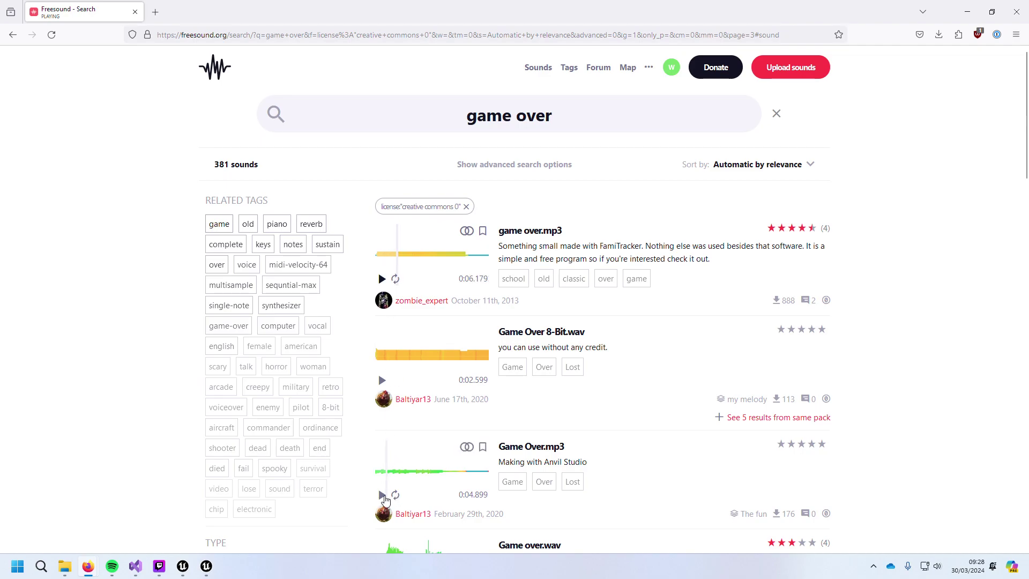
scroll(385, 500, "down", 2)
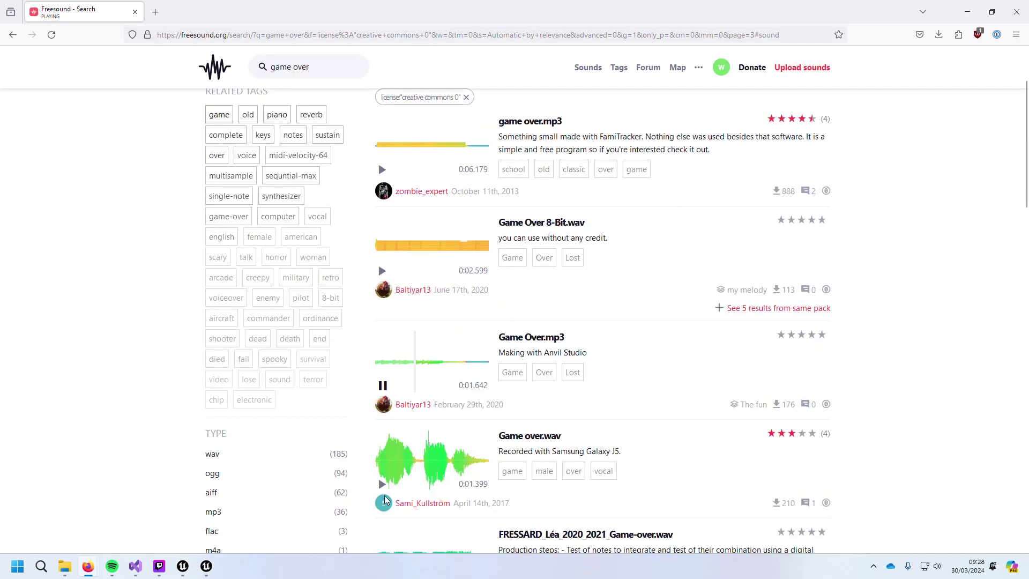
left_click(382, 484)
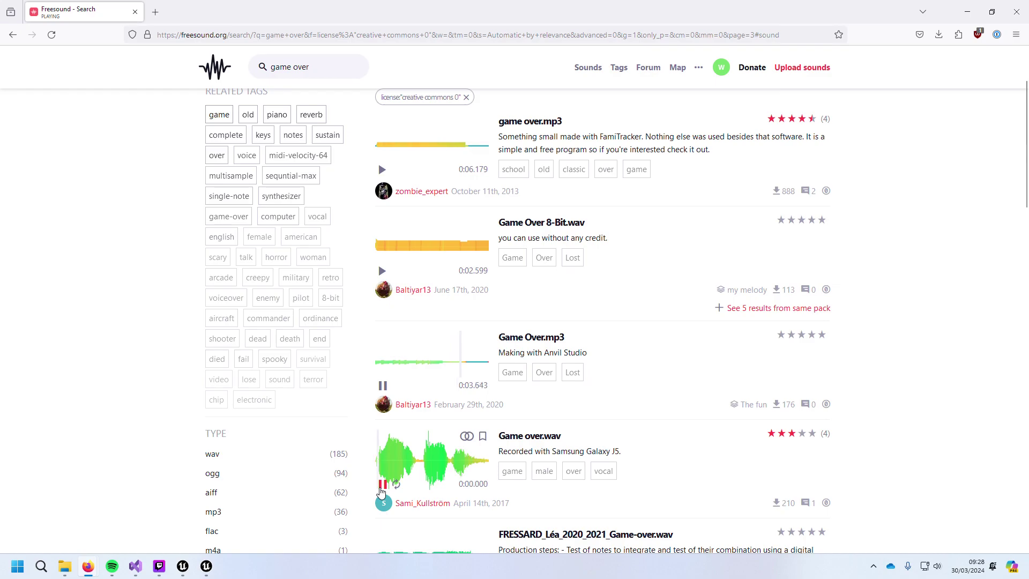
scroll(382, 489, "down", 4)
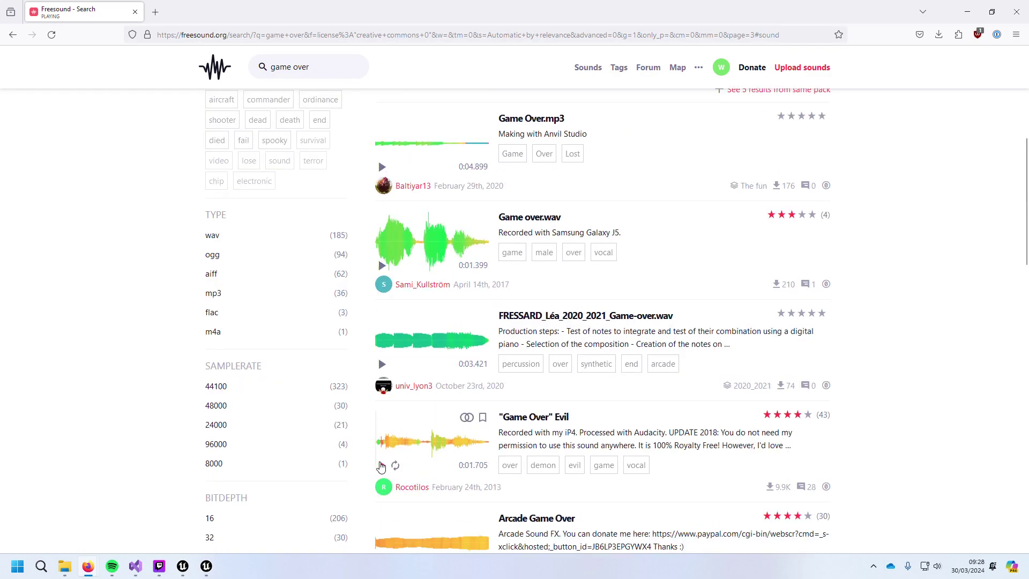
left_click(381, 466)
Step: Preview the level completed, Arcade Game Over and failure sounds further down page 3
scroll(381, 467, "down", 5)
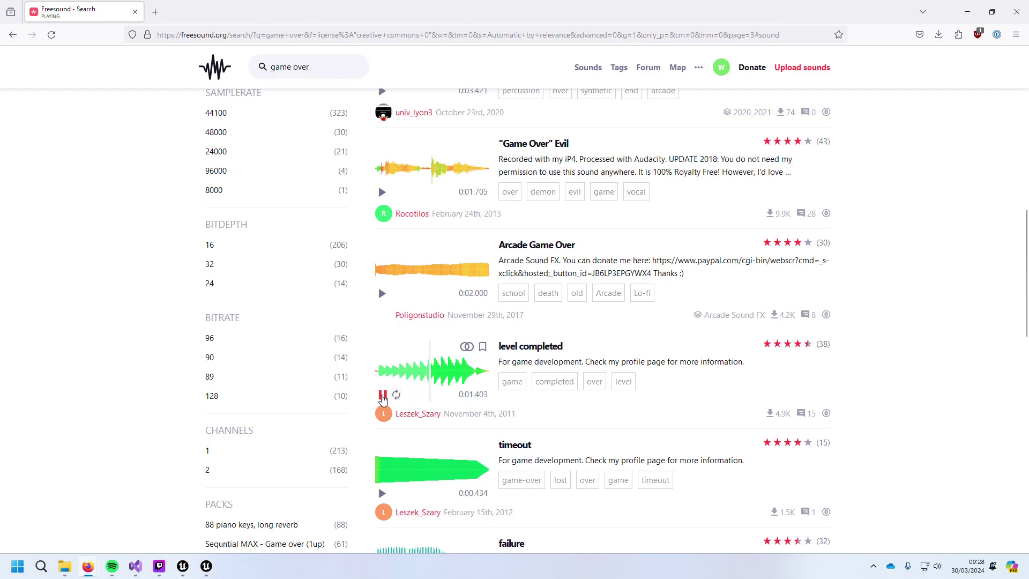
scroll(388, 395, "down", 3)
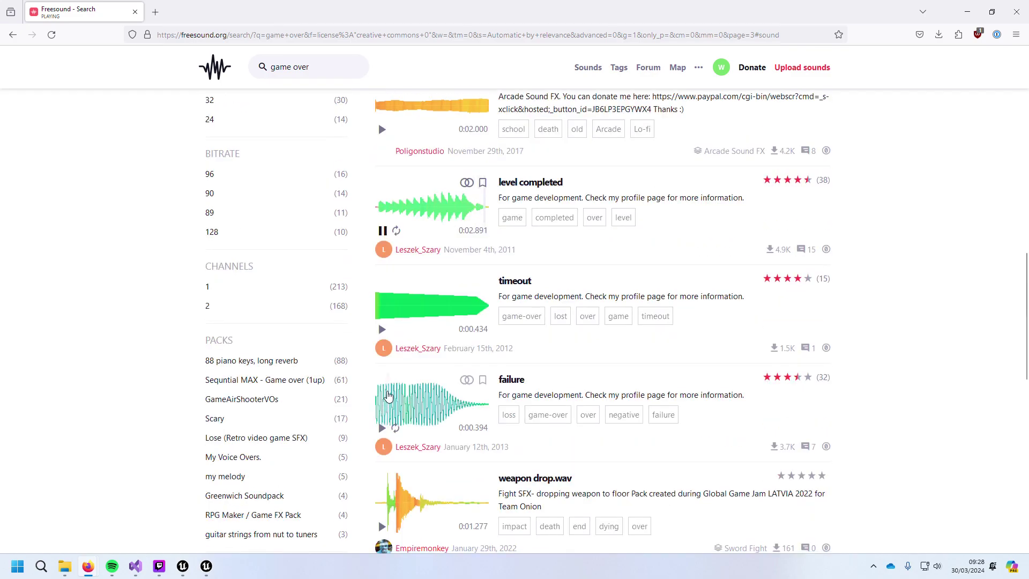
left_click(382, 132)
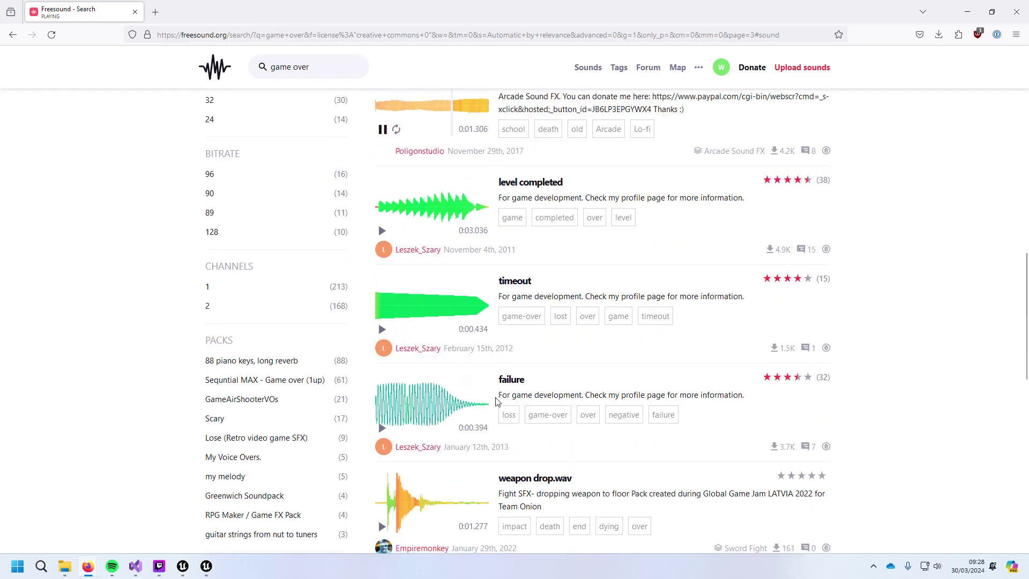
left_click(386, 429)
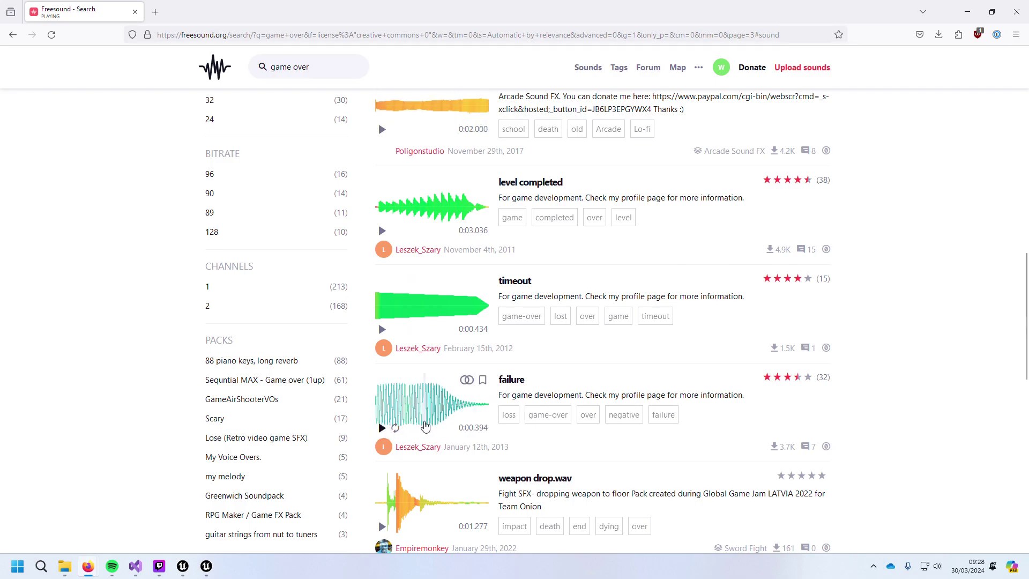
Step: Preview Level Failed.aif and Fail sound among the last results on page 3
scroll(513, 337, "up", 4)
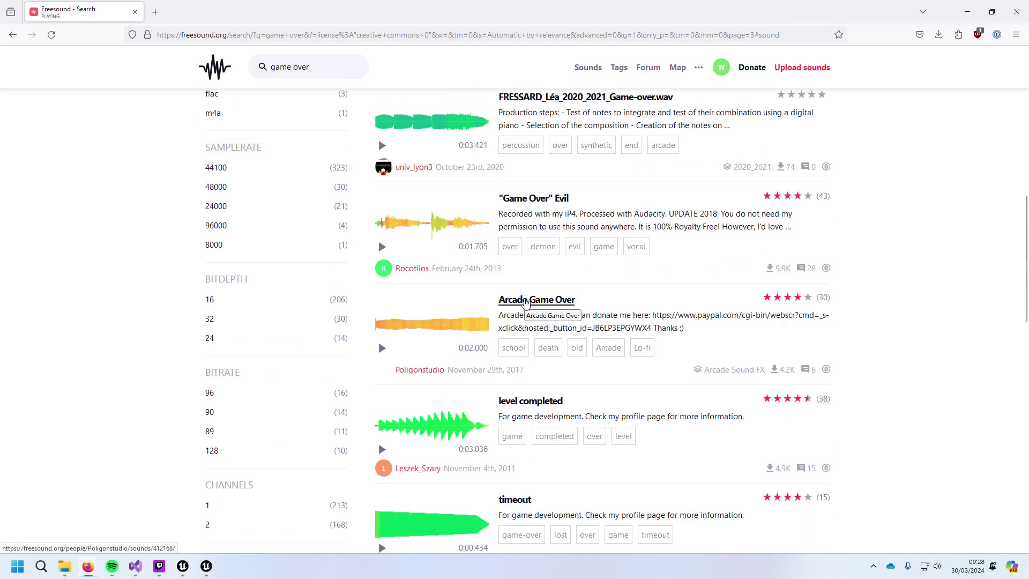
scroll(483, 326, "down", 6)
scroll(469, 375, "down", 2)
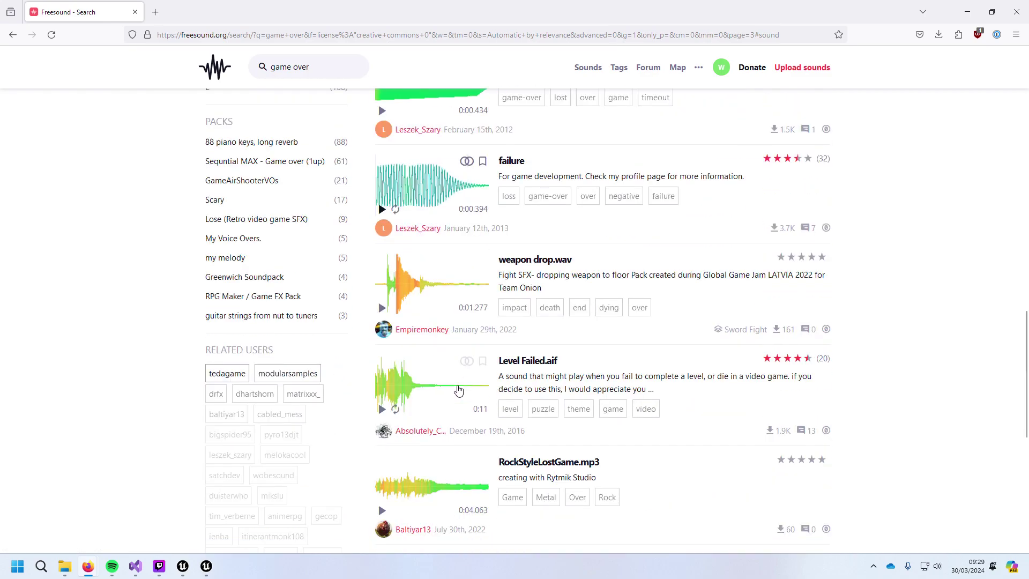
left_click(381, 411)
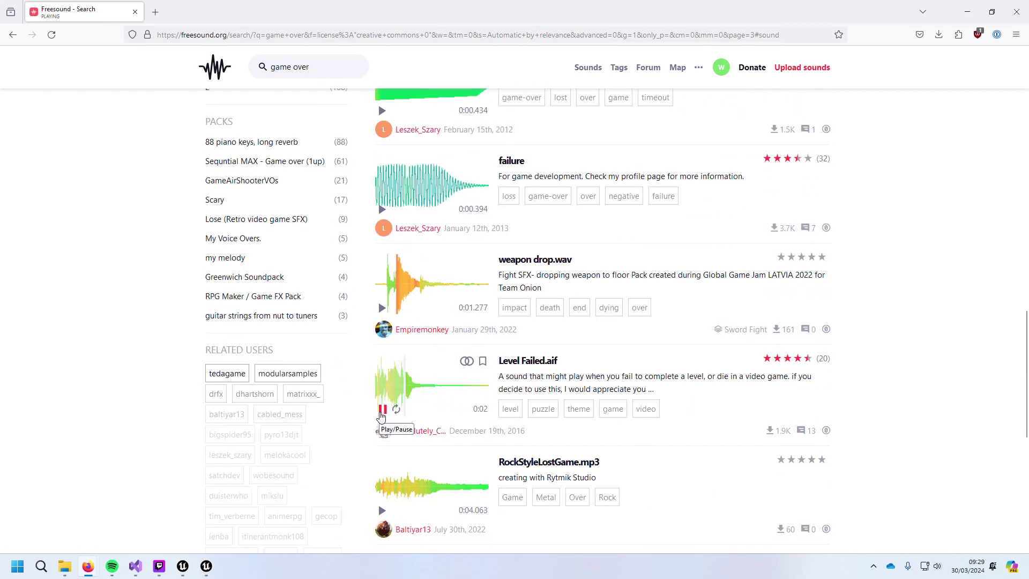
scroll(381, 416, "down", 6)
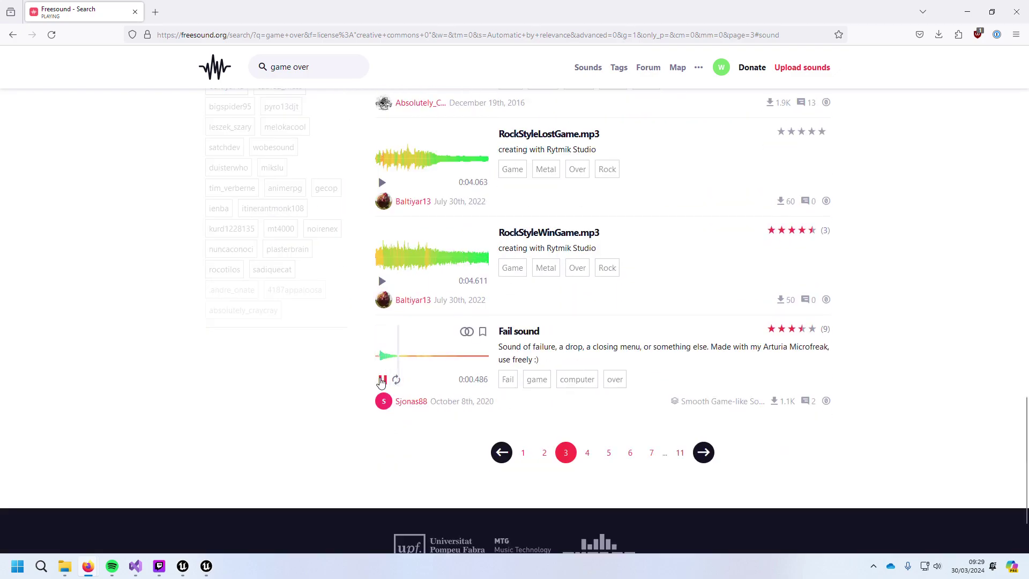
Step: Replay Arcade Game Over, open its sound page and download it
scroll(394, 365, "up", 15)
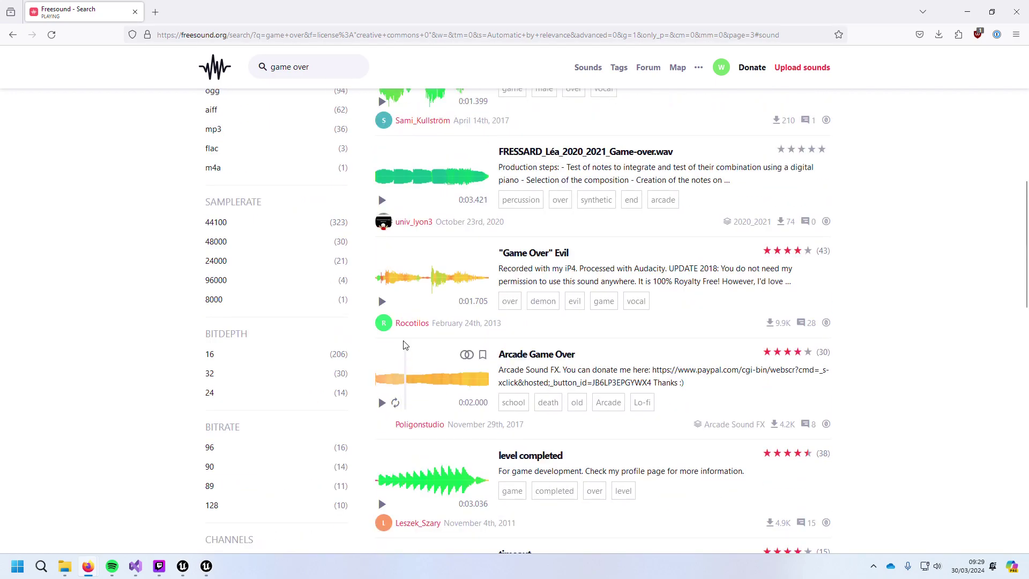
left_click(382, 403)
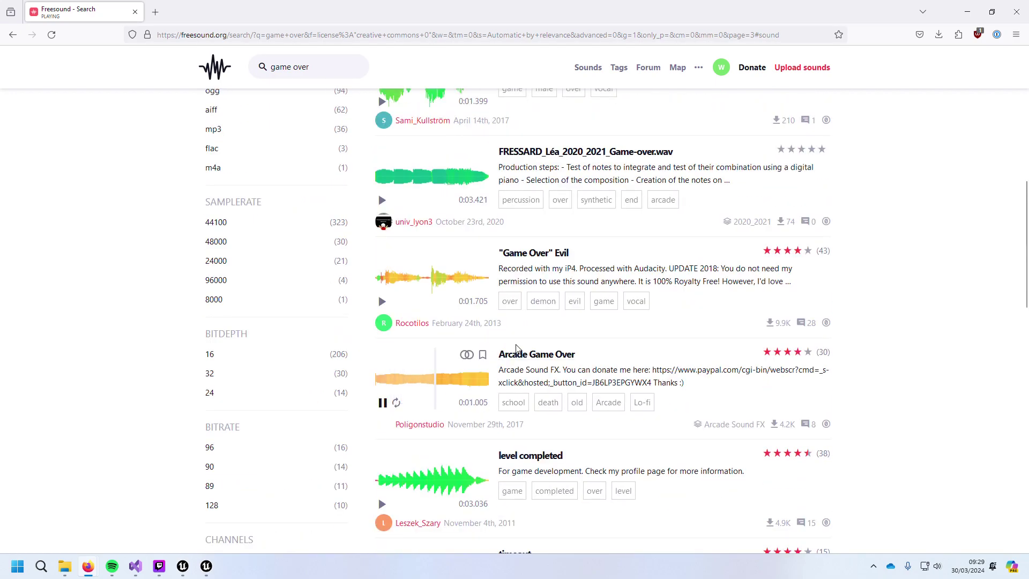
left_click(528, 354)
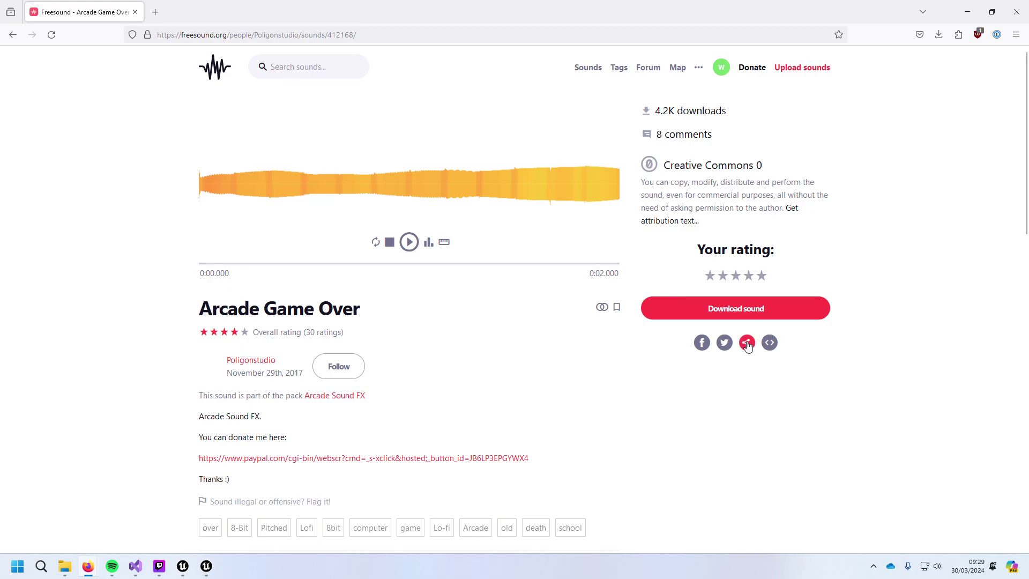
left_click(720, 311)
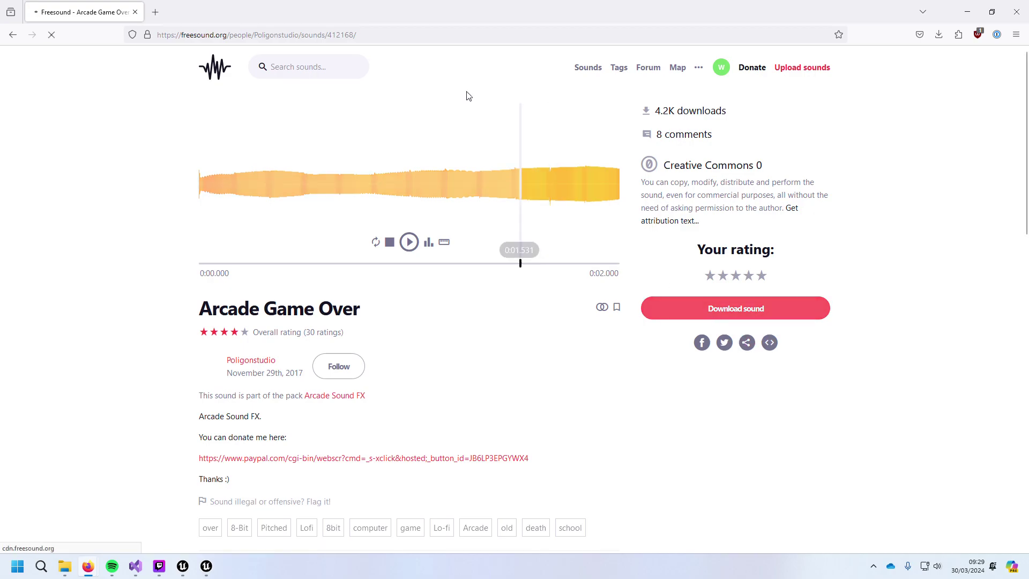
Step: Import the downloaded Arcade Game Over file into Unreal's Audio folder, using the selected glitchy-girl-death sound wave as template
left_click_drag(658, 15, 1028, 98)
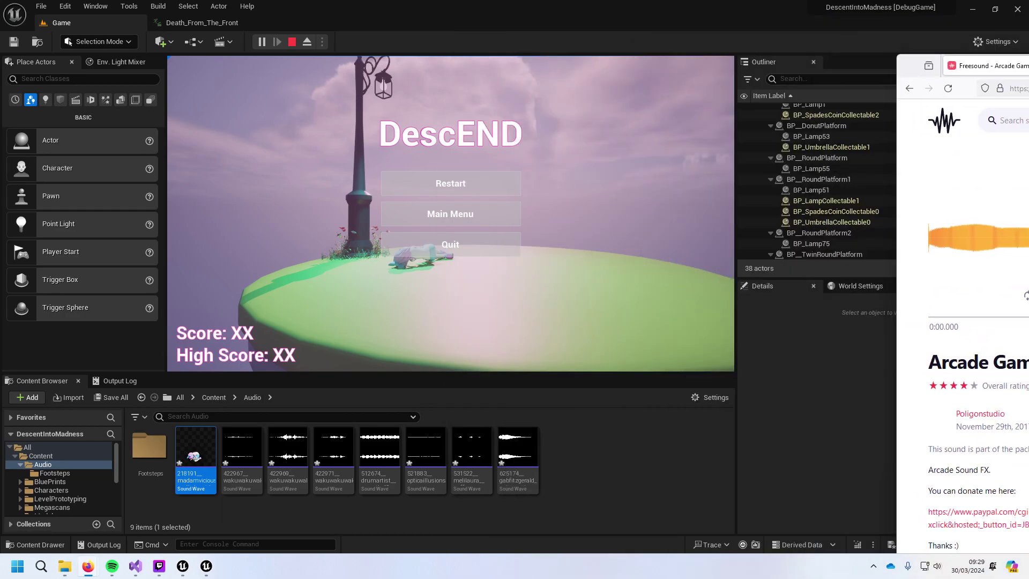
left_click_drag(612, 468, 612, 468)
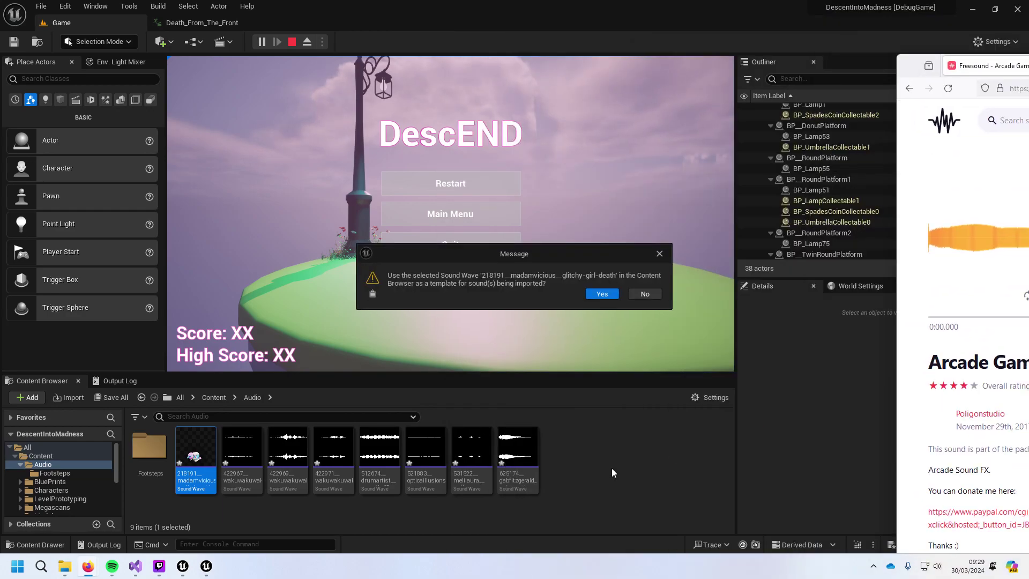
left_click(597, 295)
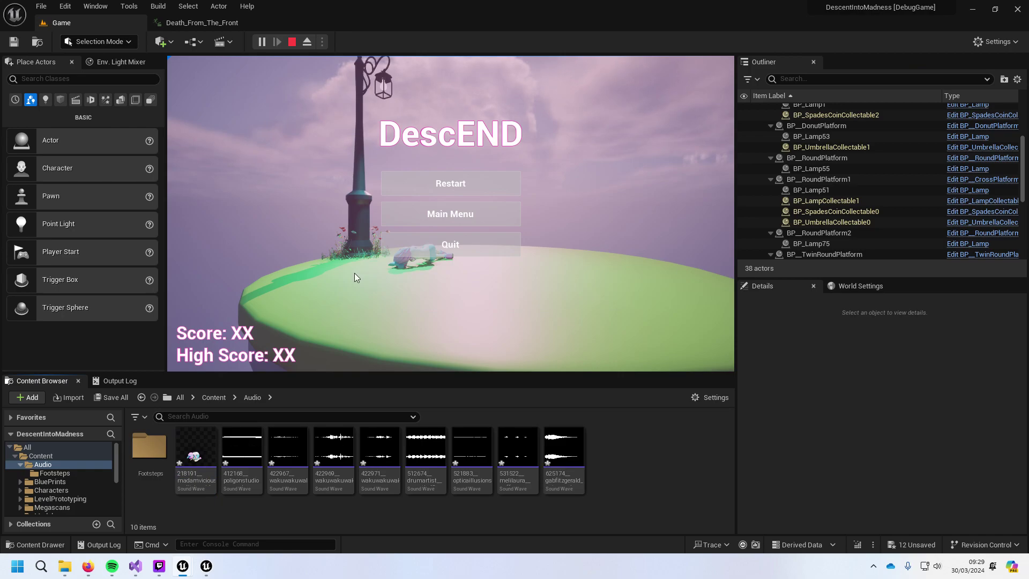
Step: Stop the game session and play through the Death_From_The_Front animation to check its current death sound
left_click(290, 42)
left_click(204, 22)
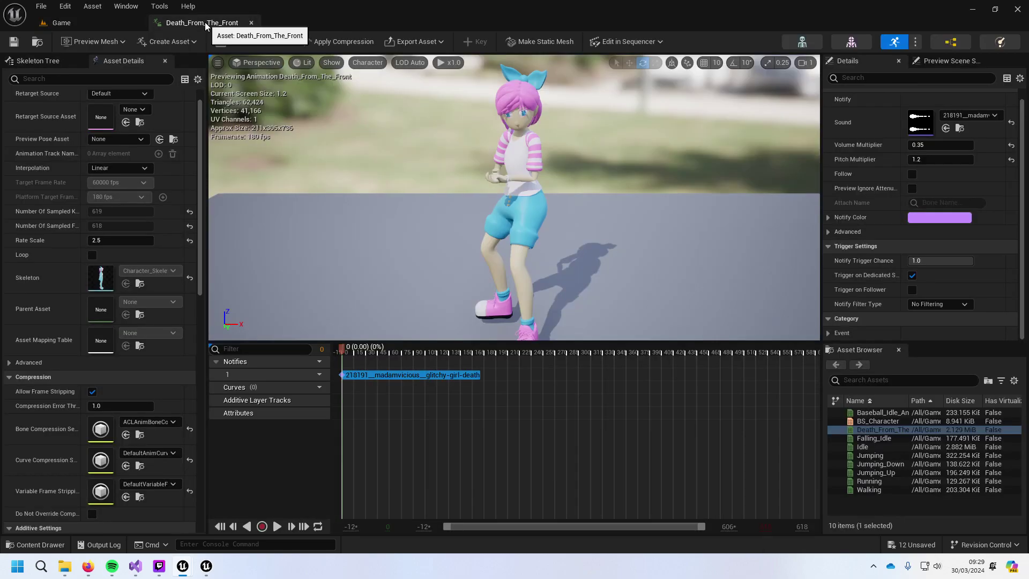
left_click(375, 388)
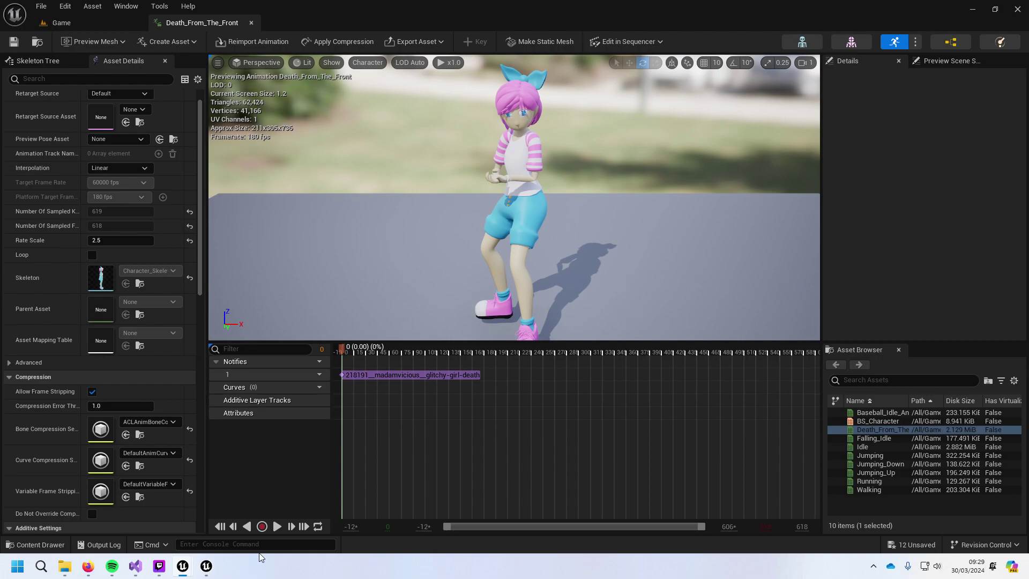
left_click(277, 526)
left_click(278, 526)
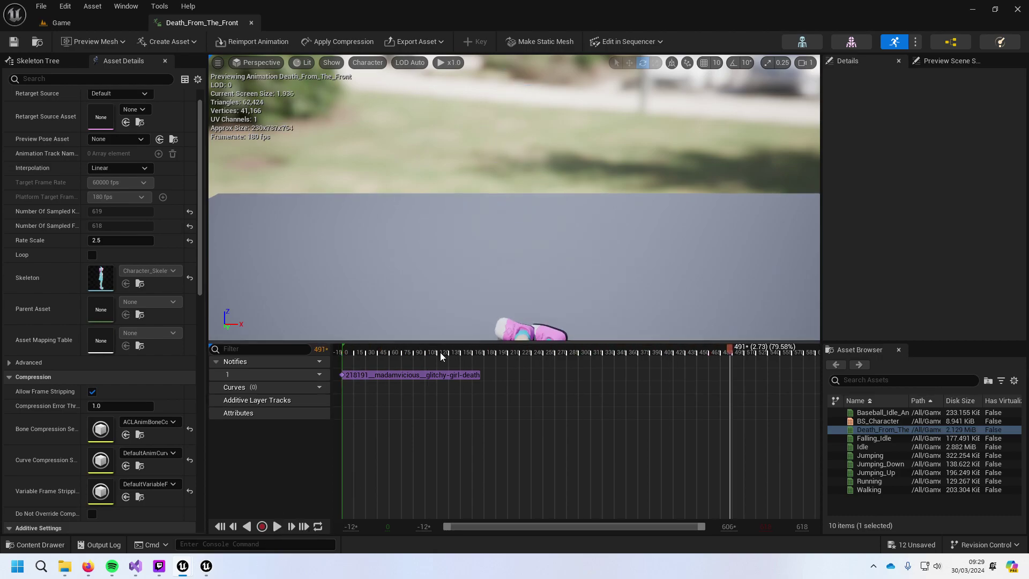
left_click(428, 352)
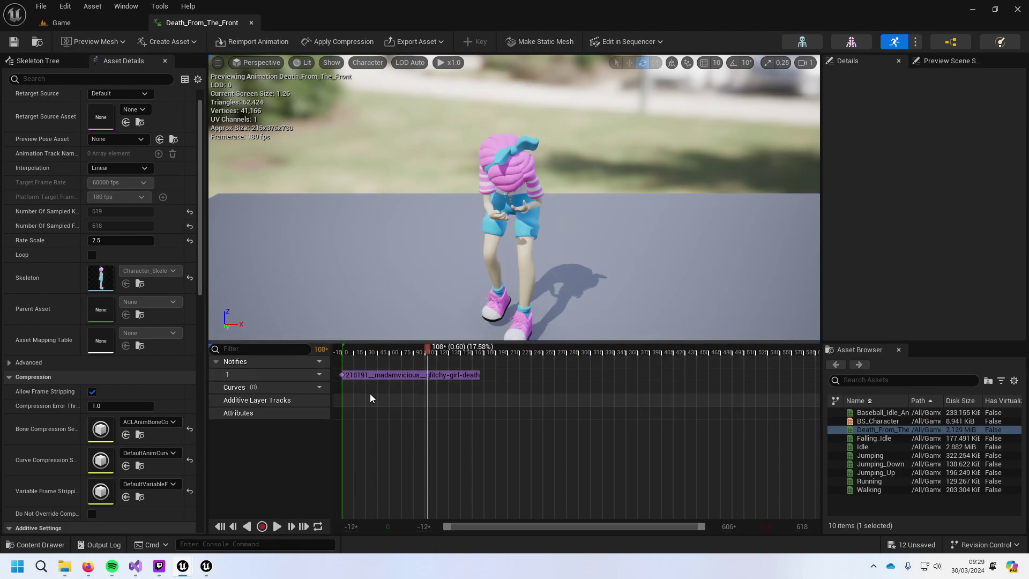
Step: Delete the glitchy-girl-death sound notify from the Death_From_The_Front animation
left_click(395, 377)
left_click(396, 375)
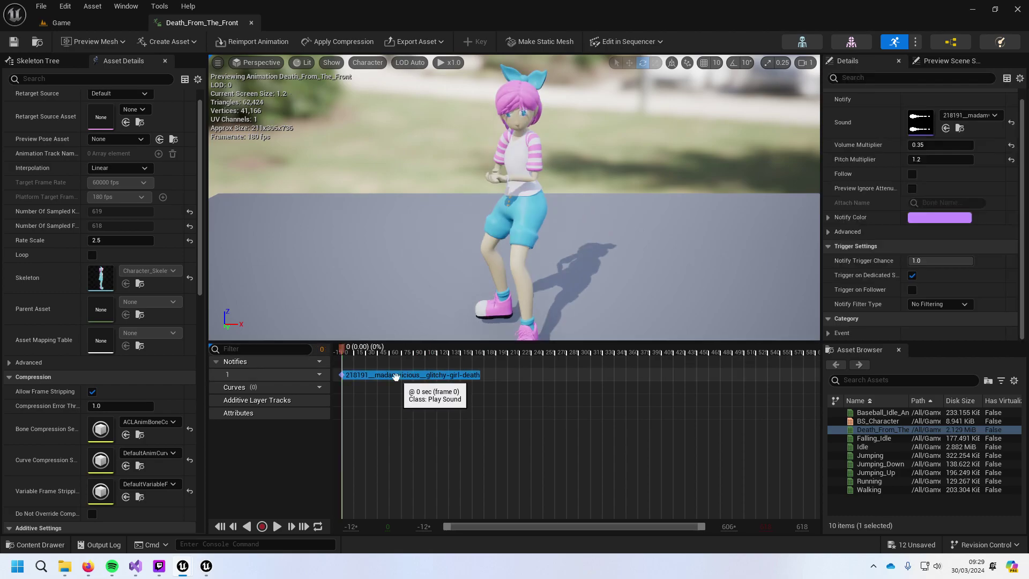
key("Delete")
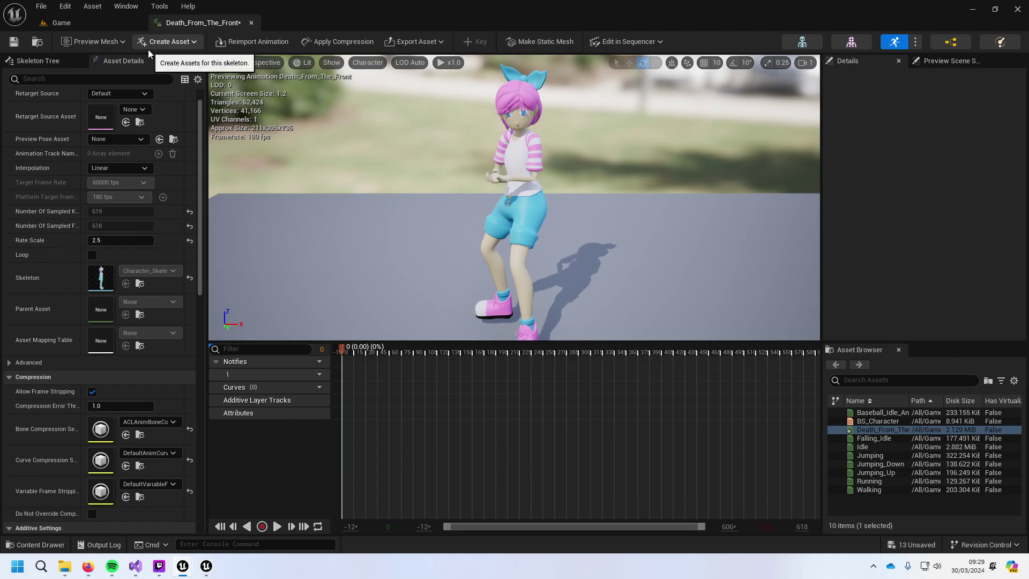
Step: Return to the Game level and preview the Audio folder's sound waves, including the imported Arcade Game Over sound
left_click(91, 22)
left_click(198, 467)
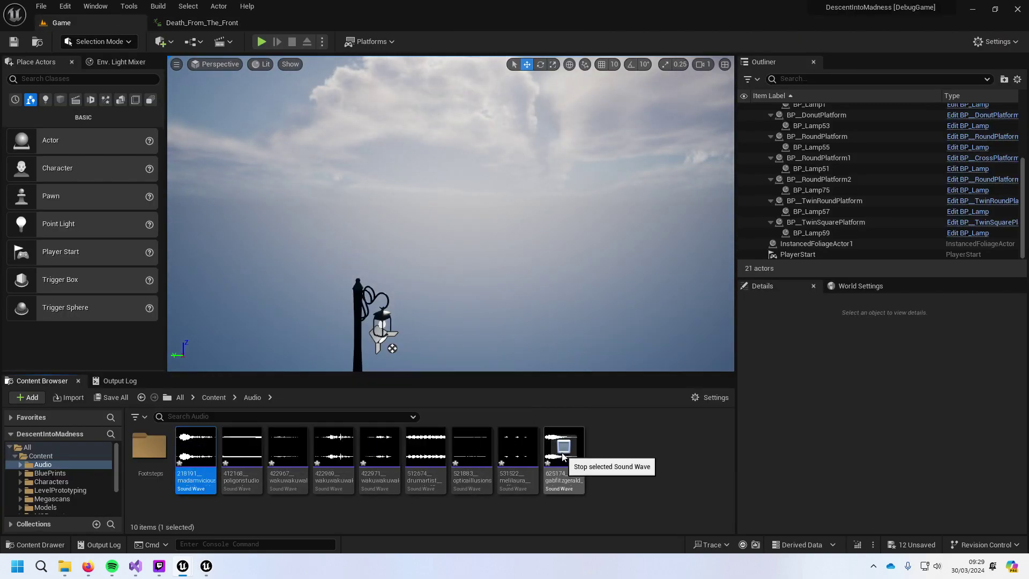
left_click(518, 446)
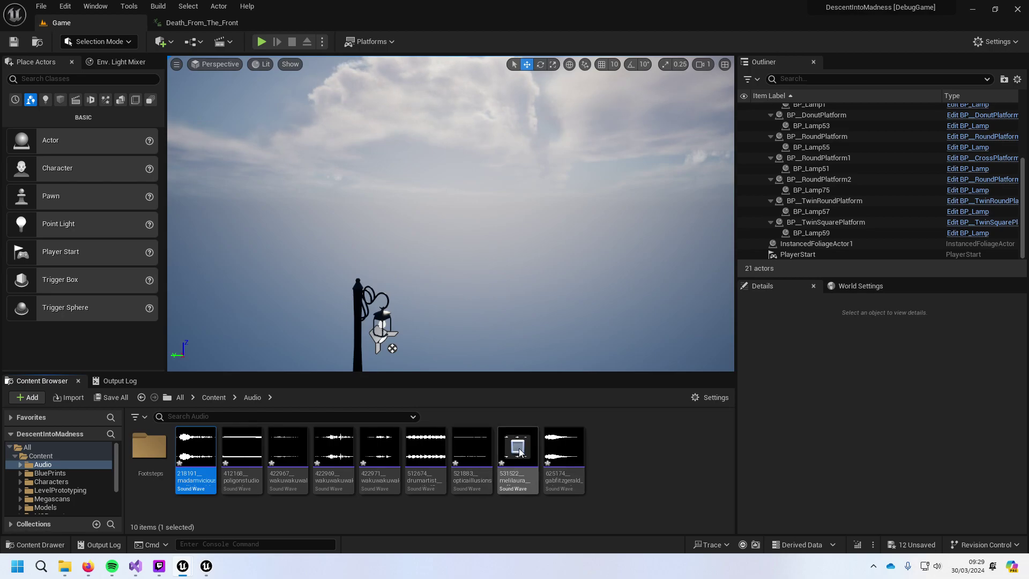
left_click(471, 447)
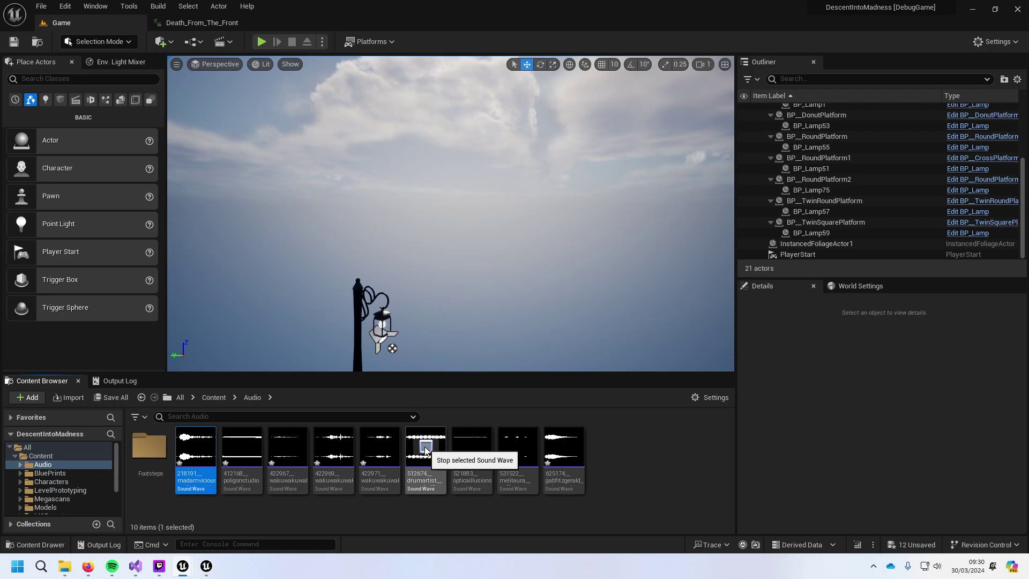
left_click(333, 446)
left_click(241, 447)
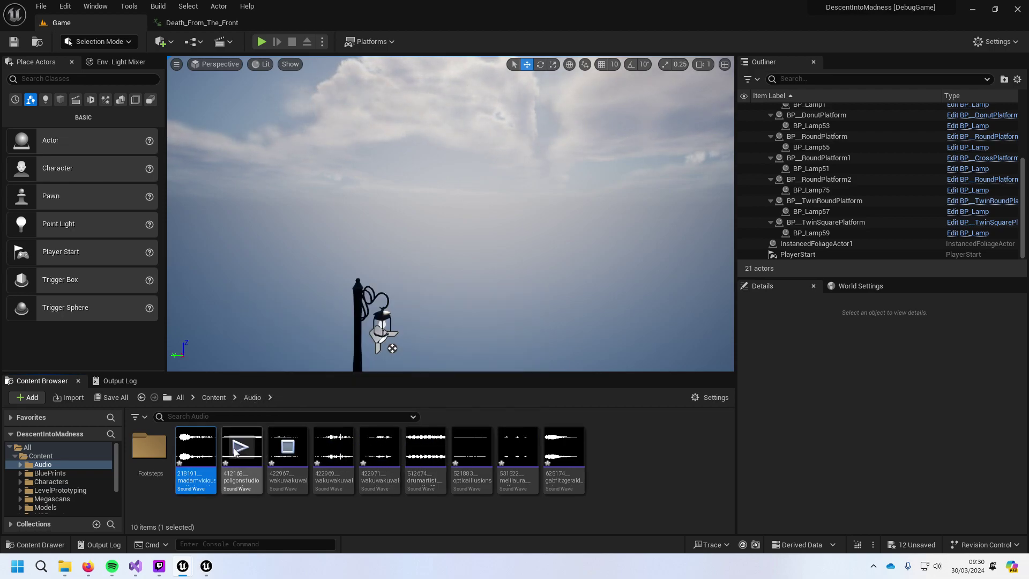
left_click(242, 449)
Step: Add a Play Sound notify with the Arcade Game Over sound wave at frame 0 of the Death_From_The_Front animation
left_click_drag(241, 453, 378, 394)
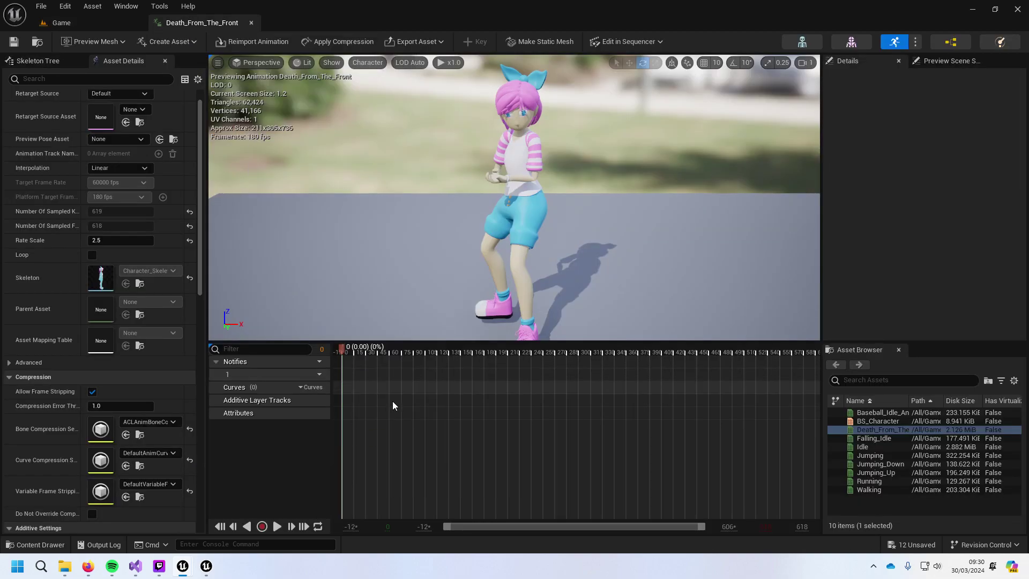
right_click(350, 363)
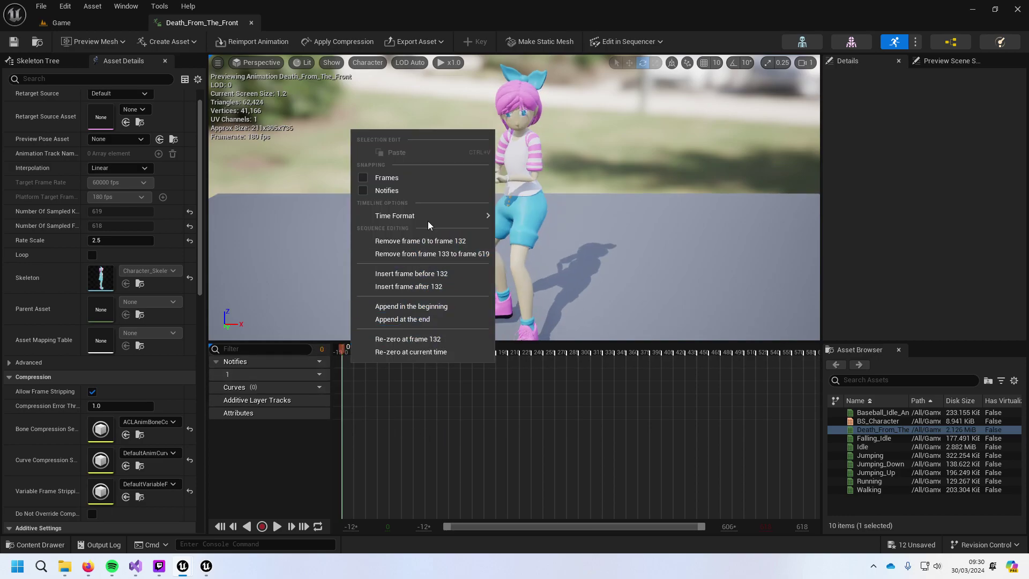
left_click(356, 385)
right_click(340, 377)
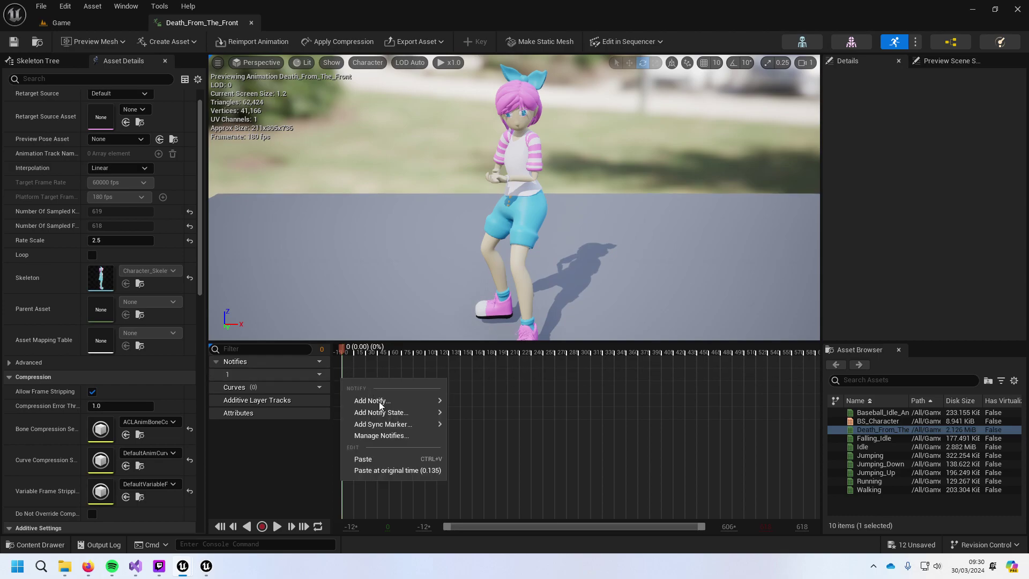
mouse_move(384, 401)
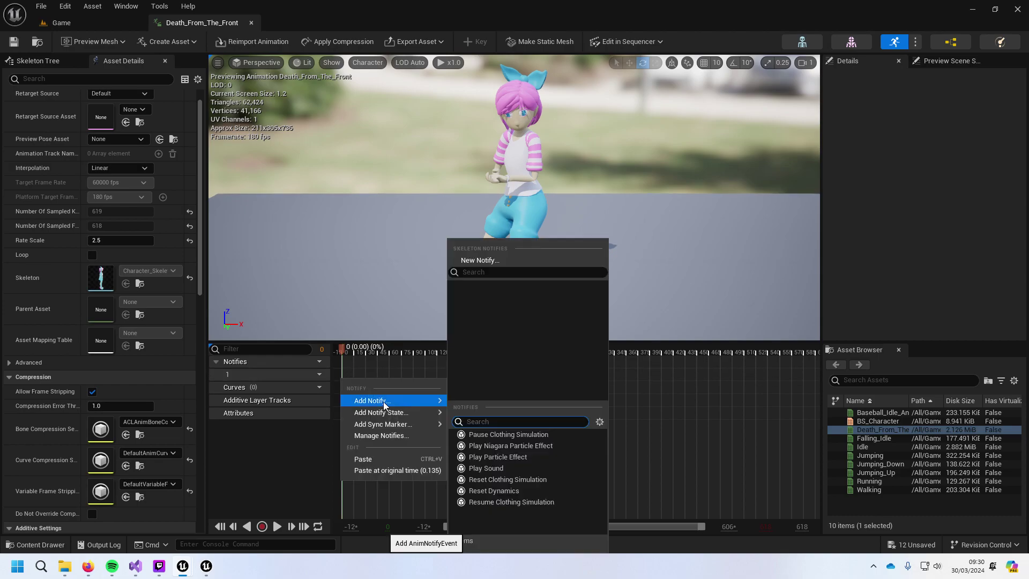
left_click(492, 468)
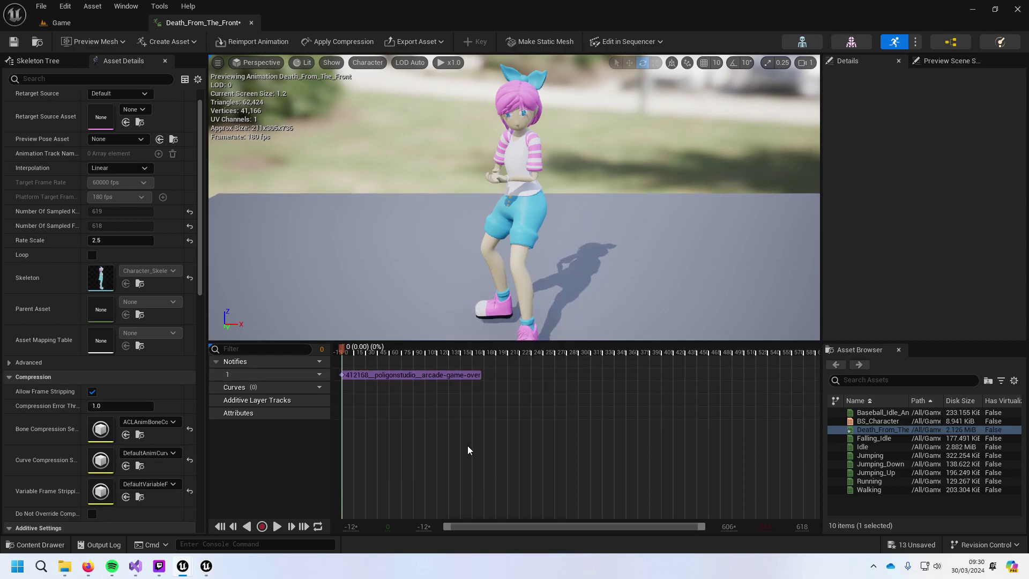
Step: Play the animation to hear the Arcade Game Over notify, set its Volume Multiplier to 0.5, and replay it
left_click(277, 527)
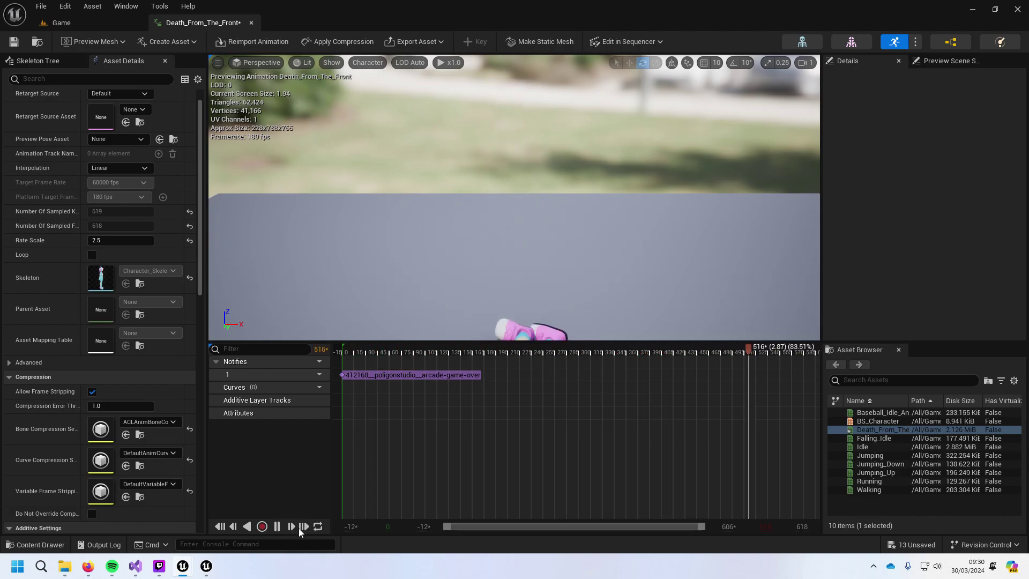
left_click(277, 526)
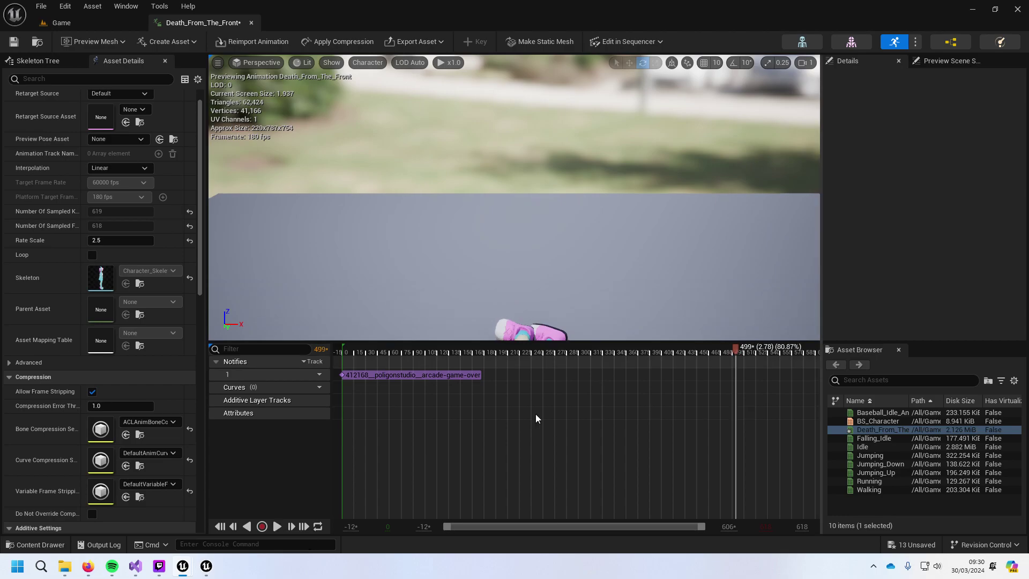
left_click(474, 375)
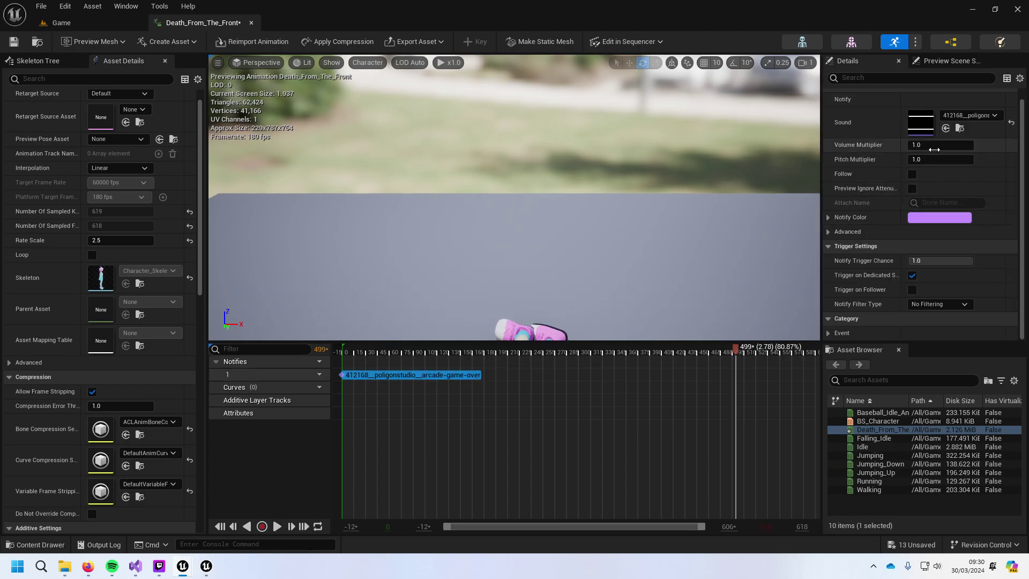
type("0.5")
key("Return")
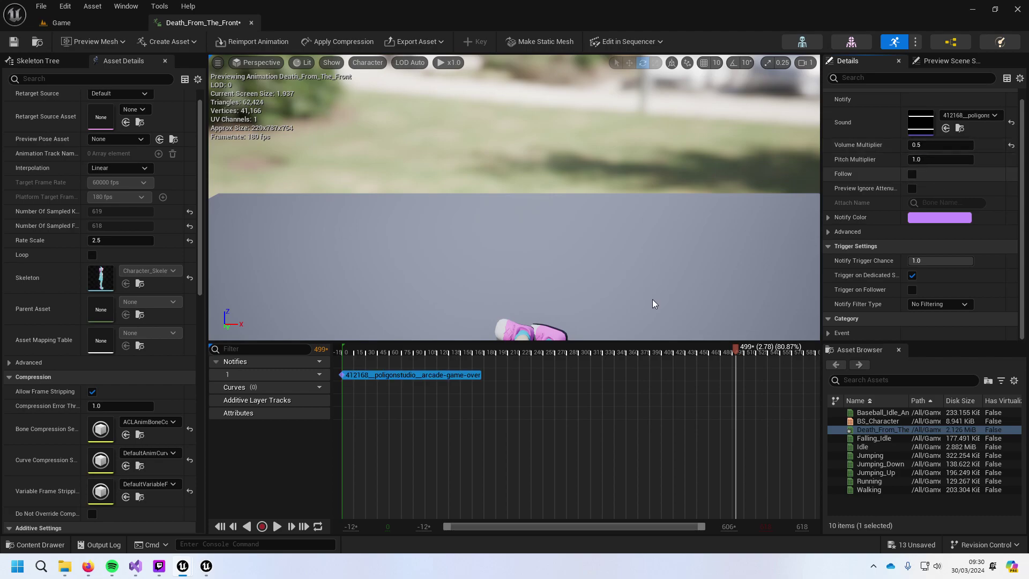
left_click(278, 527)
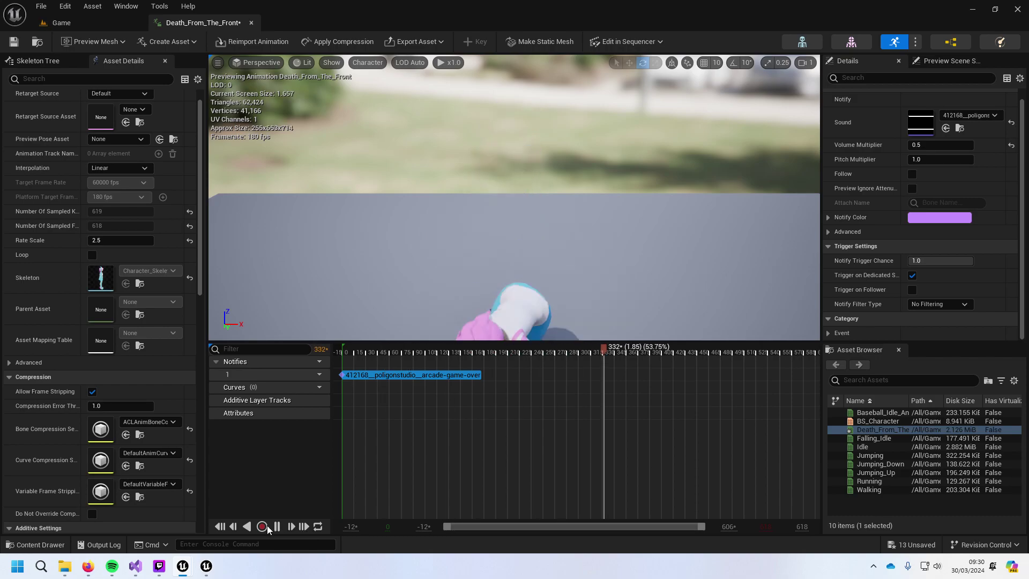
left_click(278, 526)
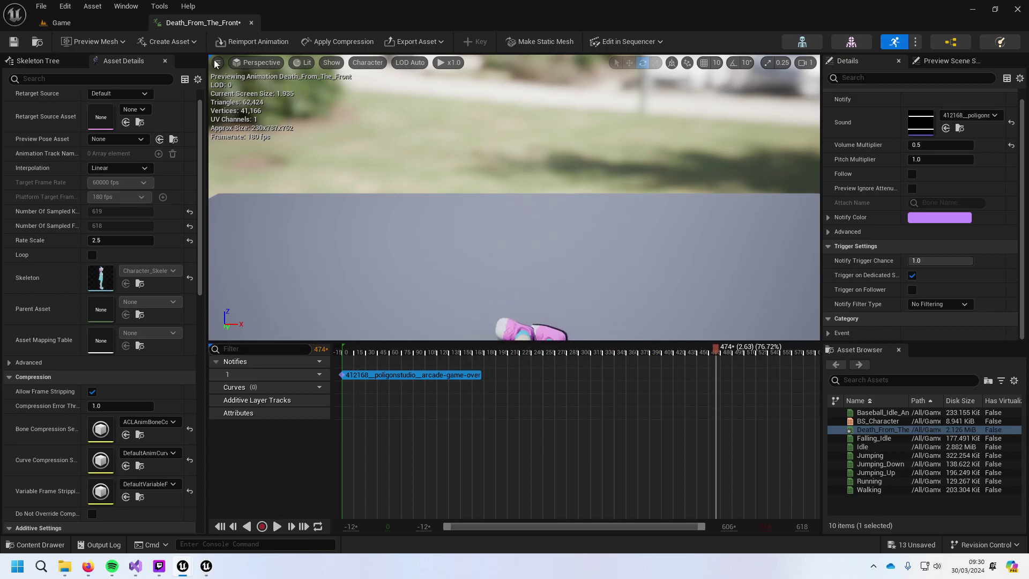
Step: Save the Death_From_The_Front animation and play the Game level to hear the character's death sound
left_click(114, 24)
left_click(224, 25)
left_click(102, 24)
key("alt+p")
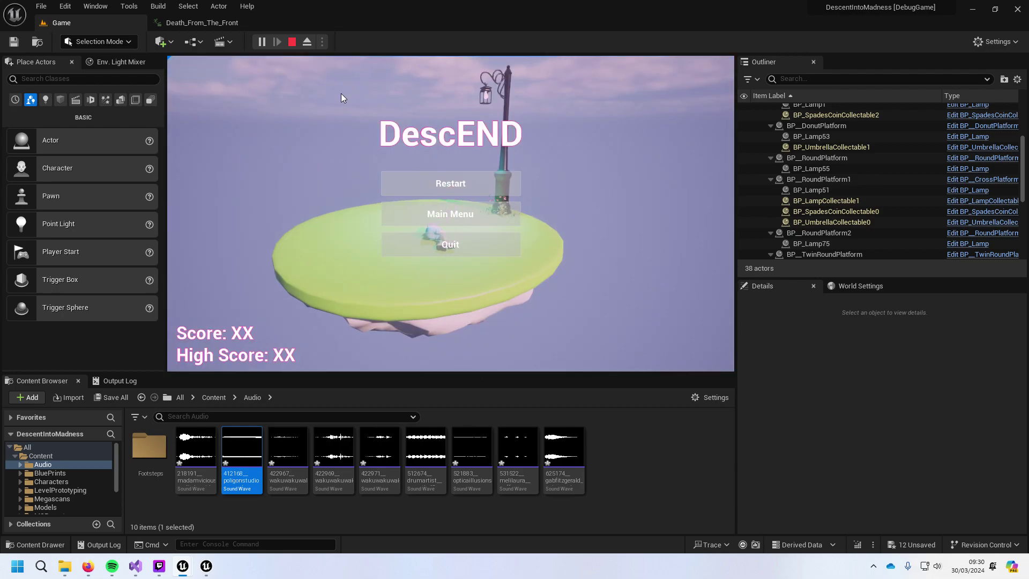
Step: Set the Arcade Game Over notify's Volume Multiplier to 0.2 and rerun the Game level to check the death sound
left_click(195, 22)
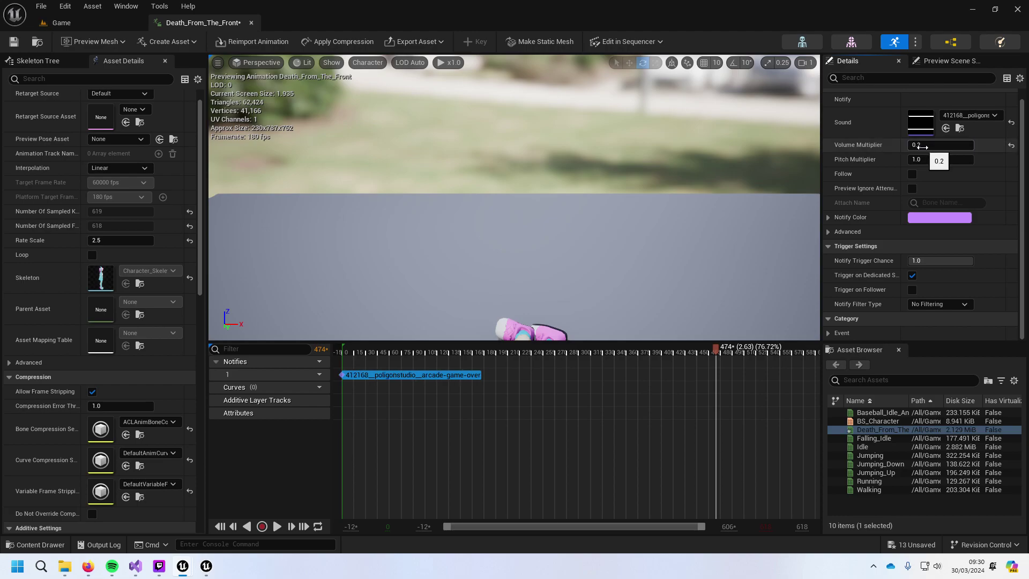
left_click(81, 26)
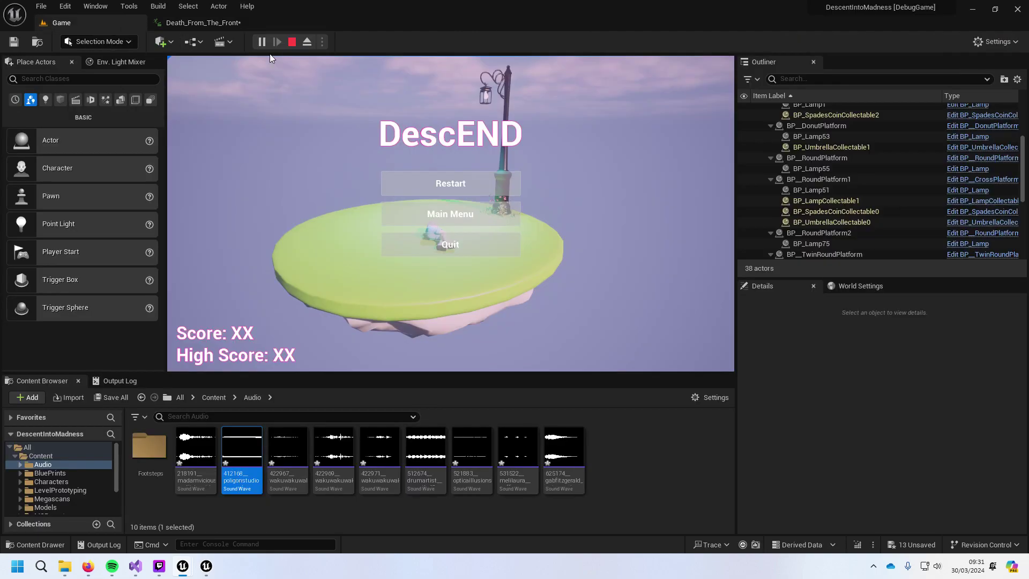
left_click(291, 42)
left_click(255, 43)
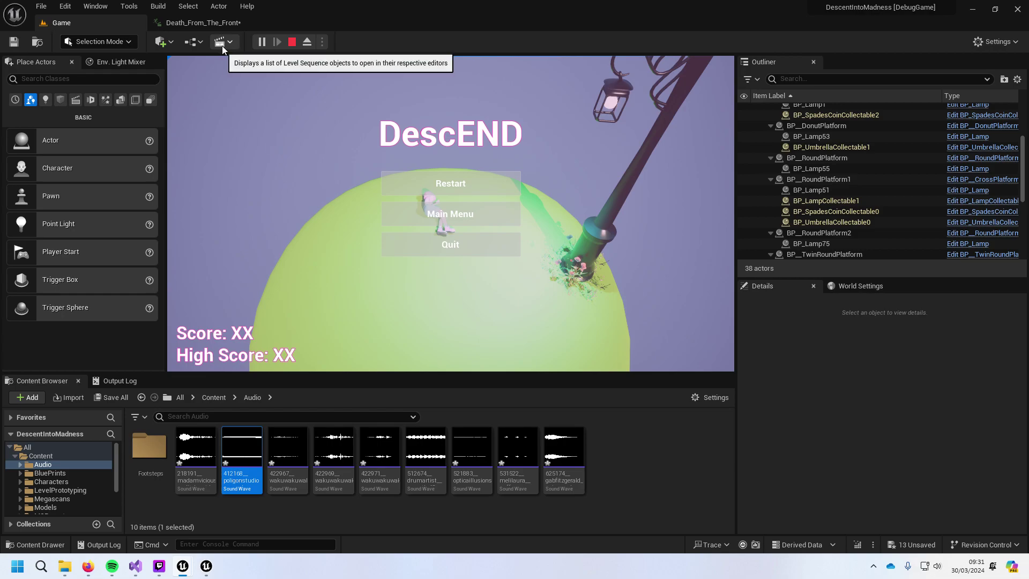
left_click(262, 41)
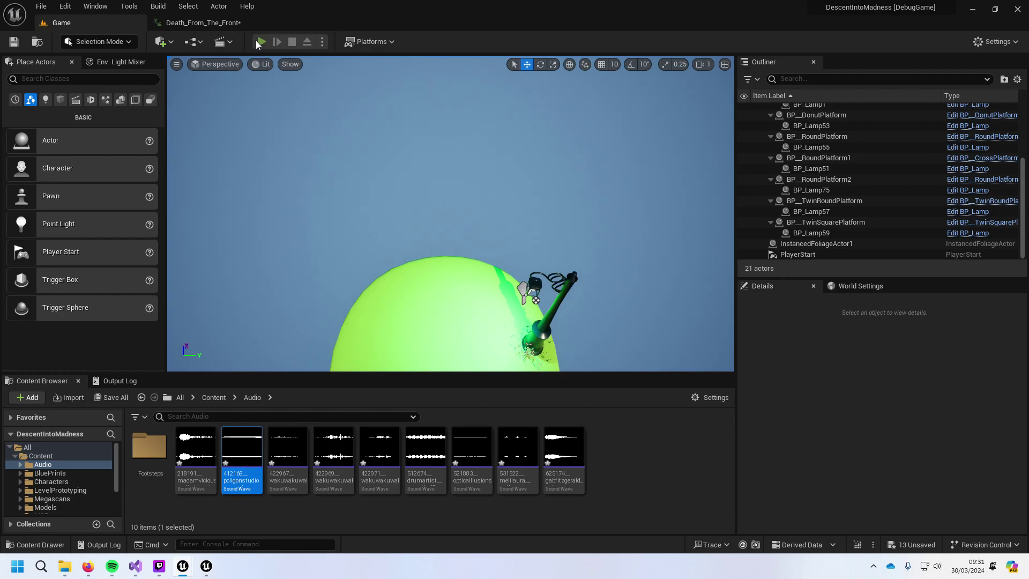
left_click(260, 41)
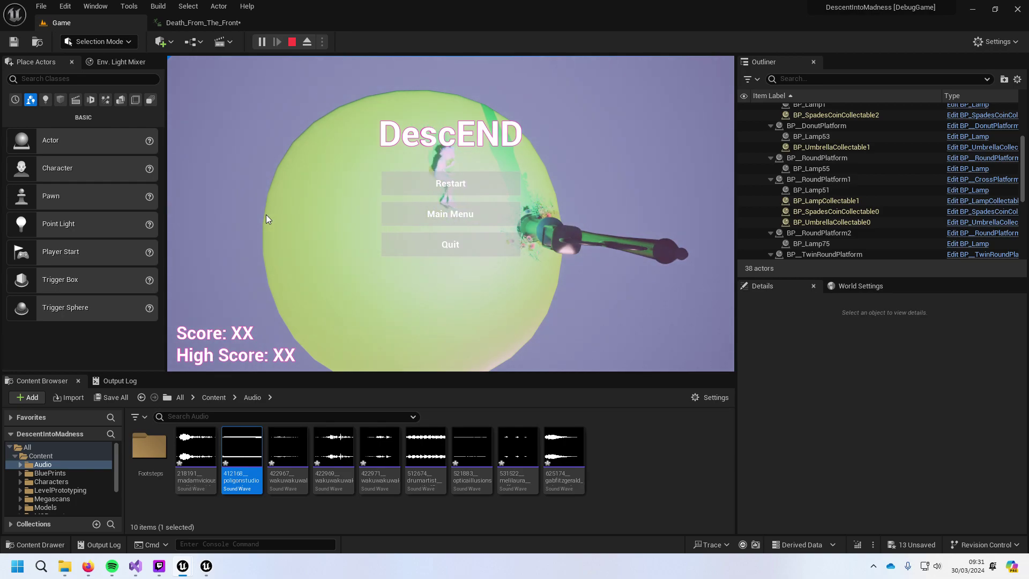
left_click(290, 42)
left_click(262, 42)
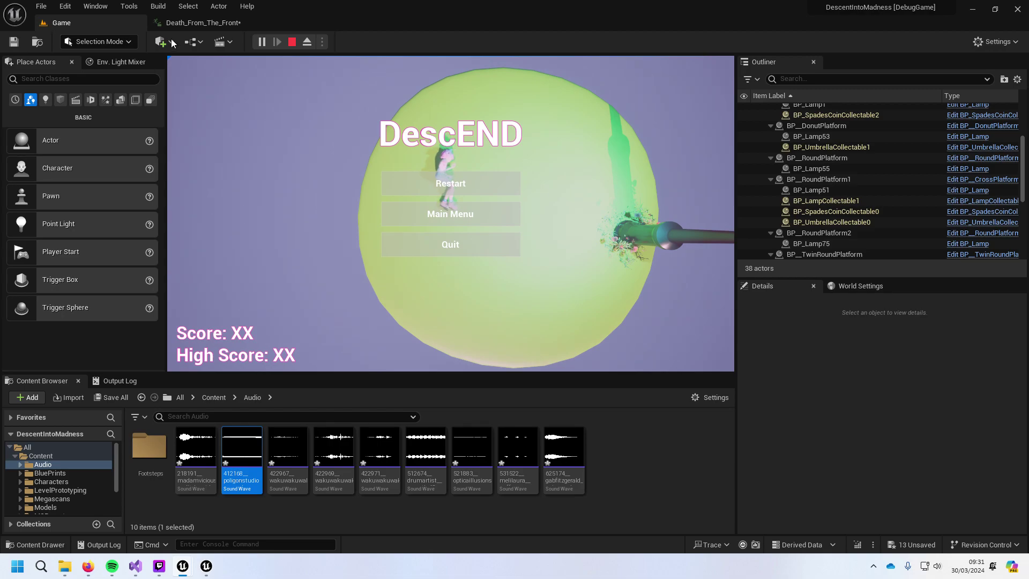
Step: Rewind the Death_From_The_Front animation to frame 0 and delete its Arcade Game Over sound notify
left_click(204, 23)
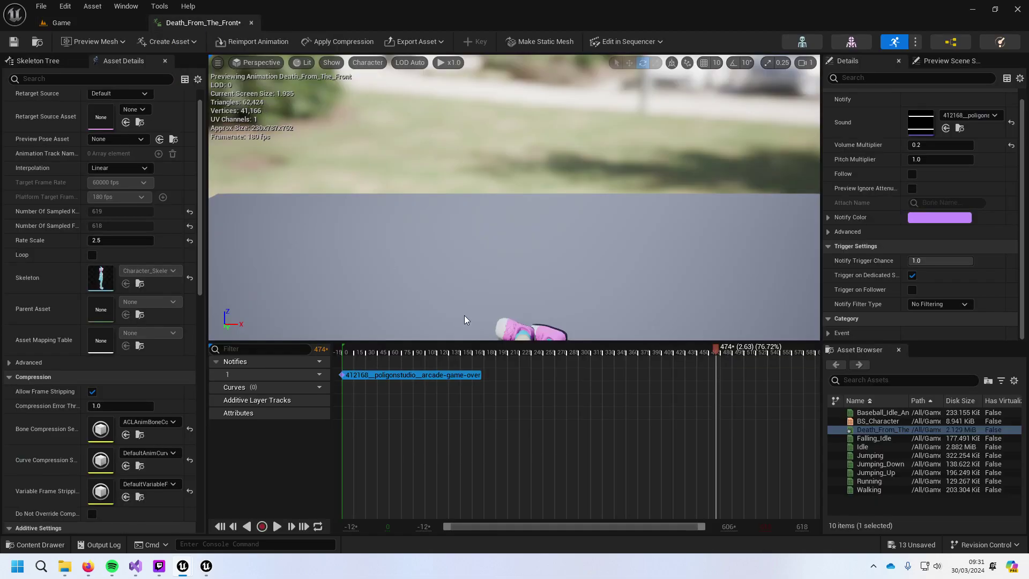
right_click(416, 376)
left_click(388, 385)
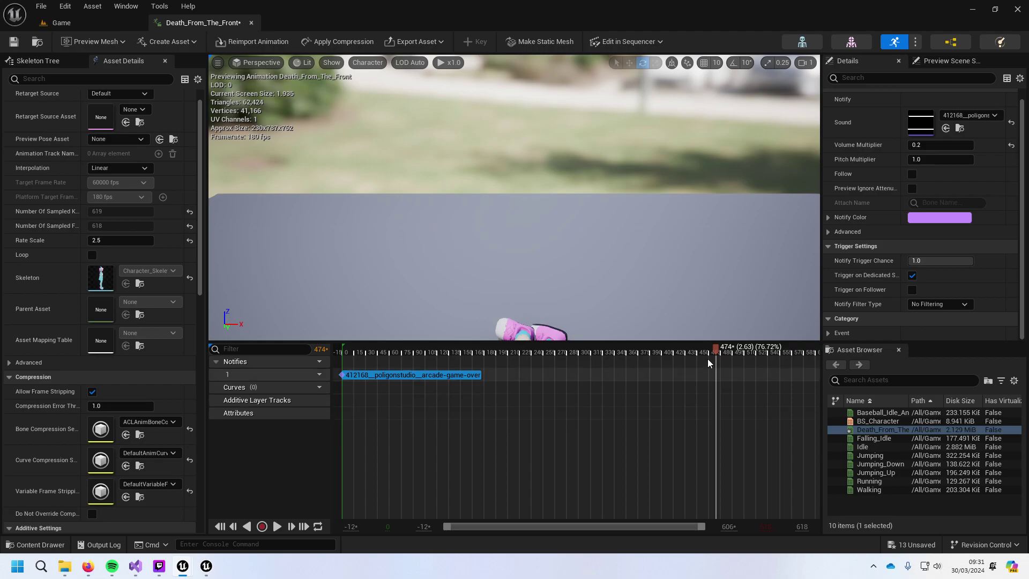
left_click_drag(717, 347, 312, 372)
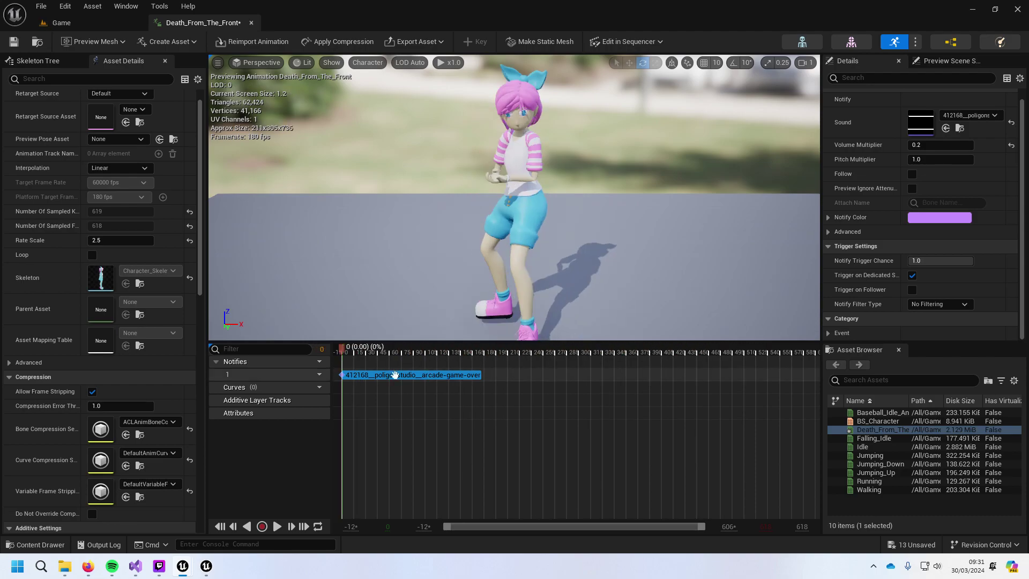
key("Delete")
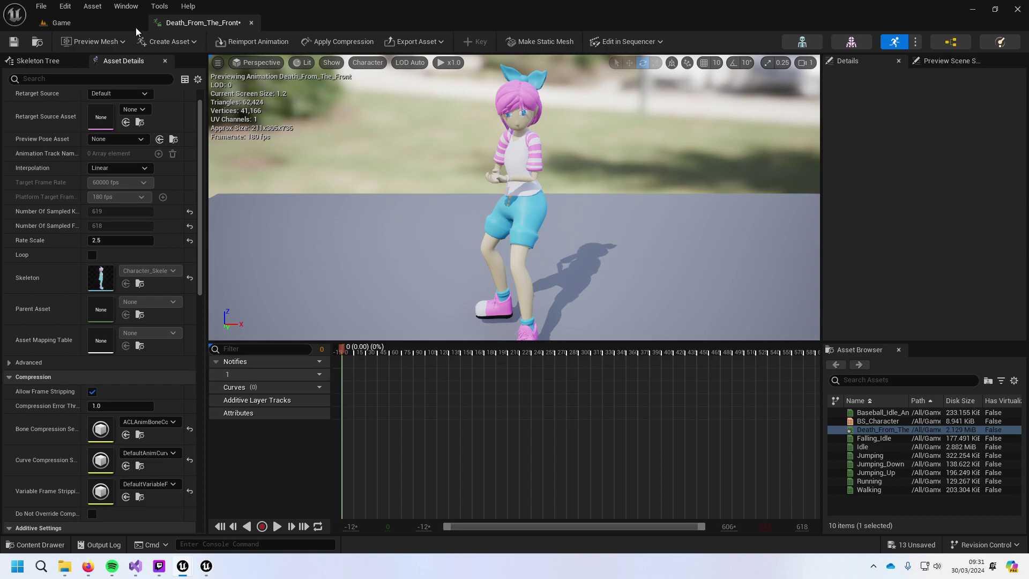
Step: Save the Death_From_The_Front animation, return to the Game level and end the running play session
key("ctrl+s")
left_click(113, 22)
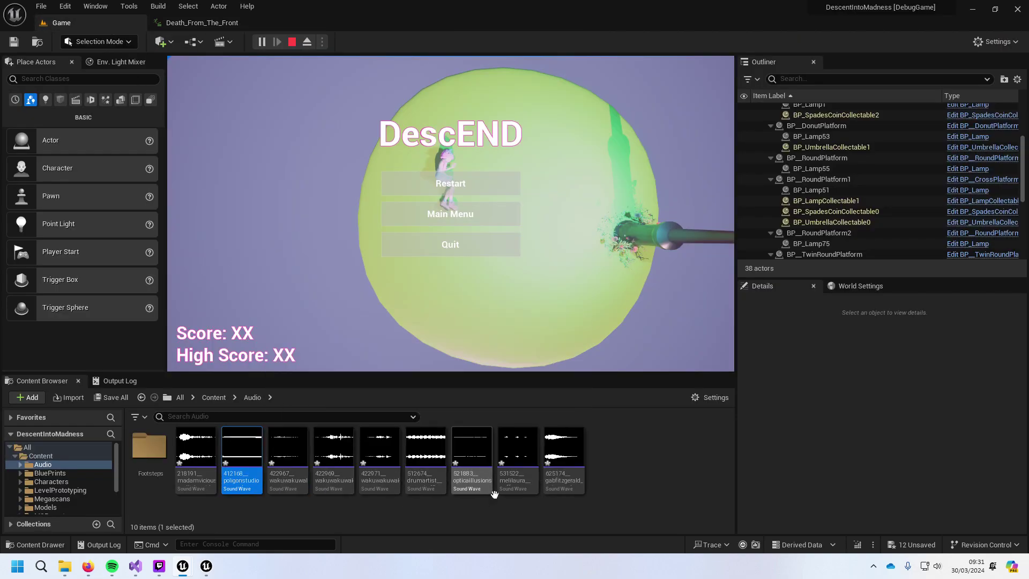
left_click(563, 452)
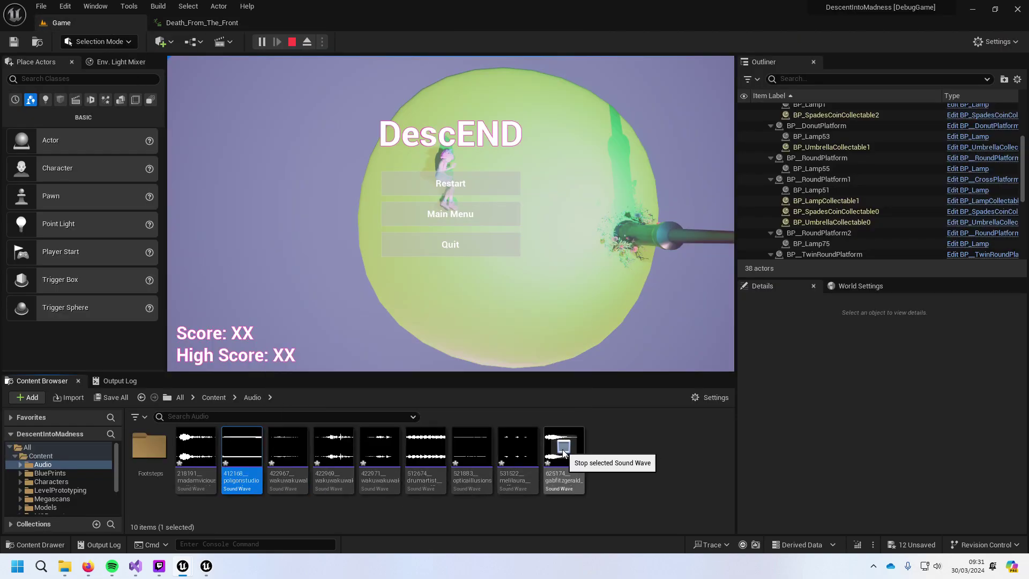
left_click(292, 42)
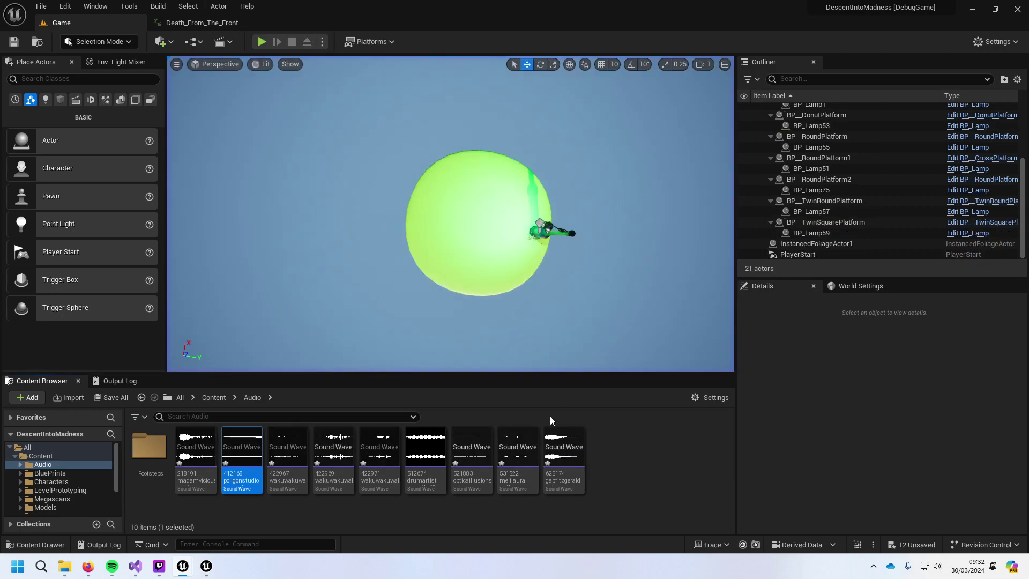
Step: Audition several sound waves in the Audio folder, including 531522, 521883 and 422967
left_click(514, 451)
left_click(470, 445)
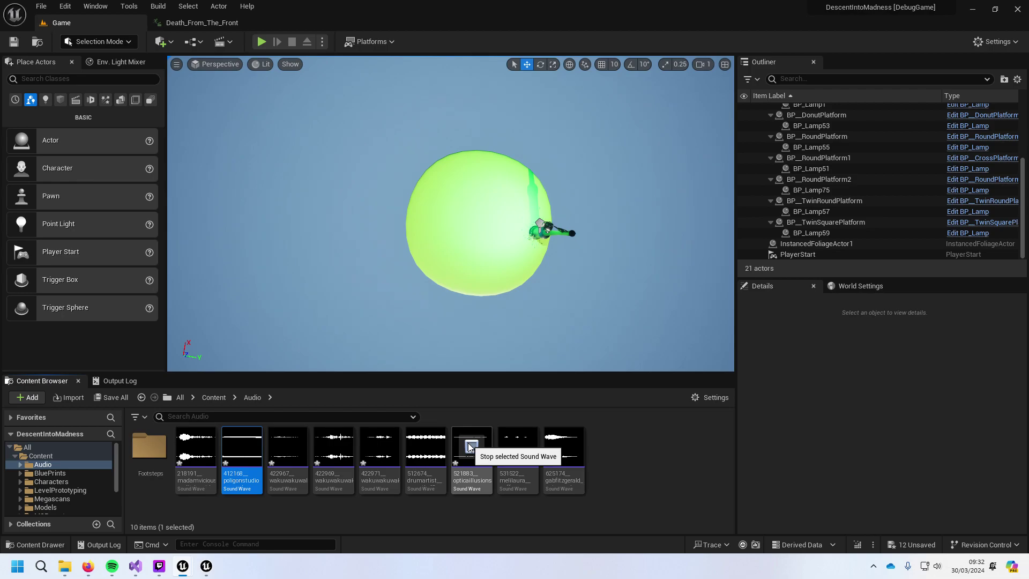
left_click(371, 444)
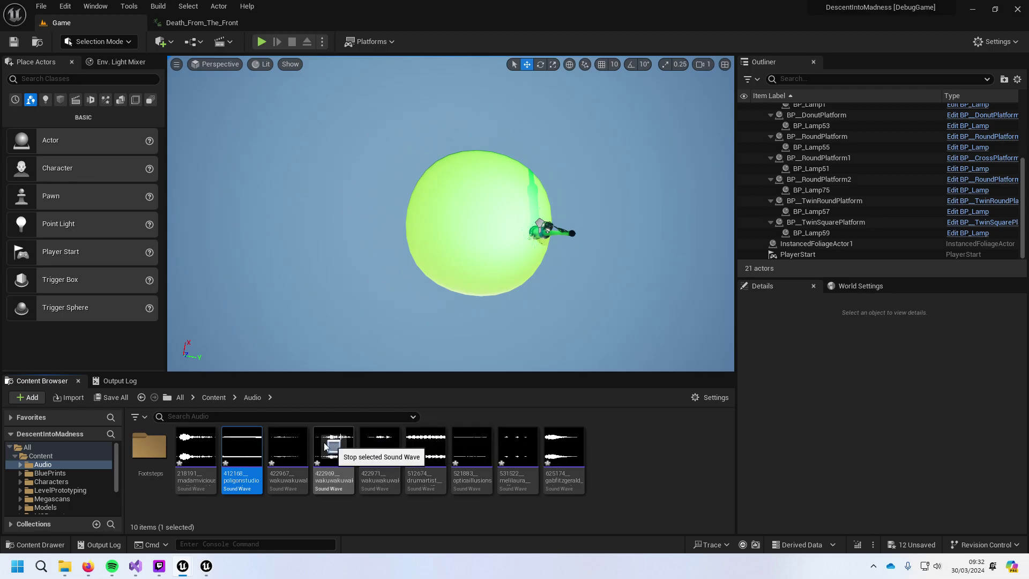
left_click(287, 446)
Step: Force delete the 412168 arcade-game sound wave from the Audio folder
left_click(241, 446)
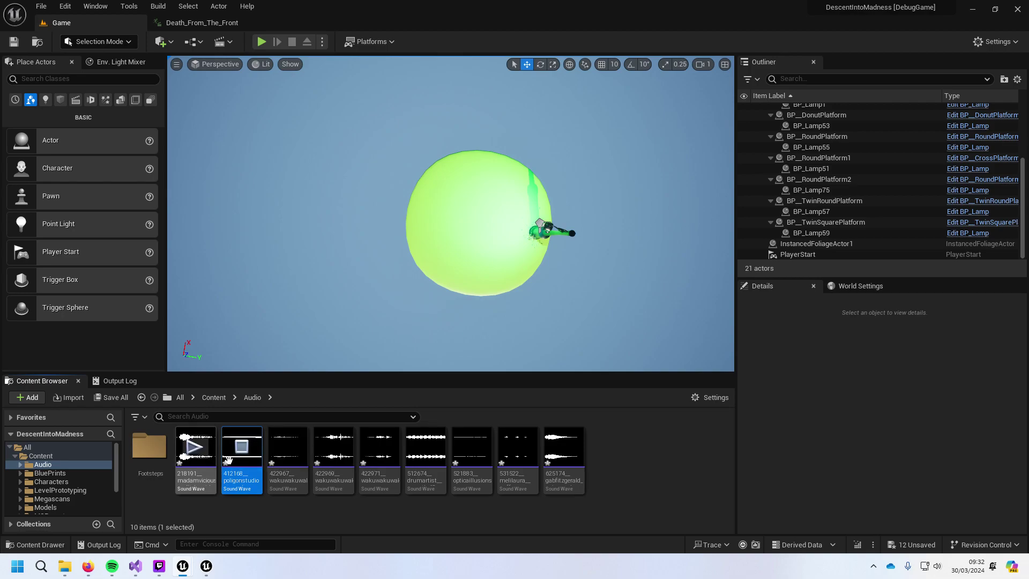
key("Delete")
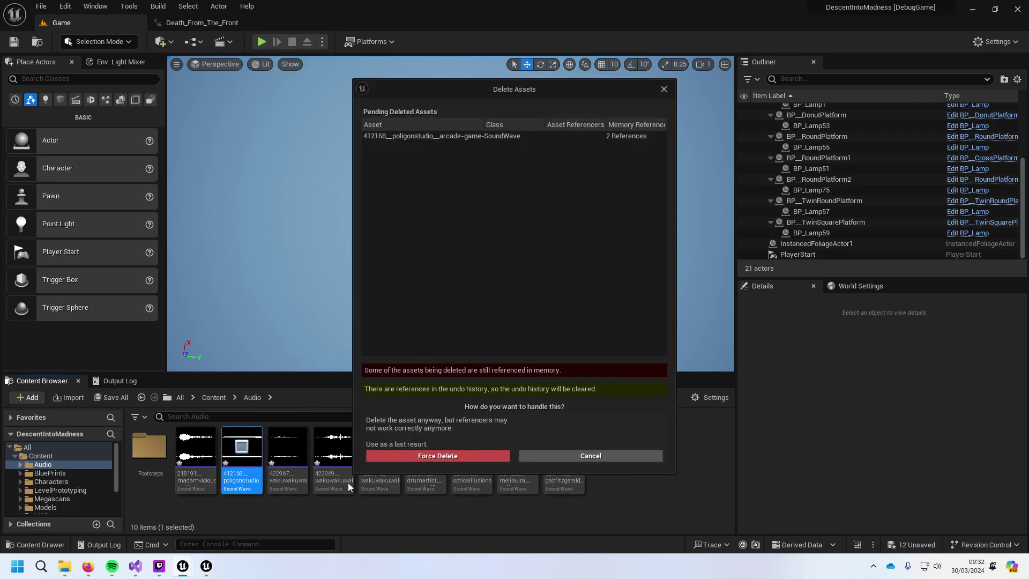
left_click(402, 456)
Step: Audition the 218191 glitchy-girl-death sound wave and force delete it from the Audio folder
left_click(197, 447)
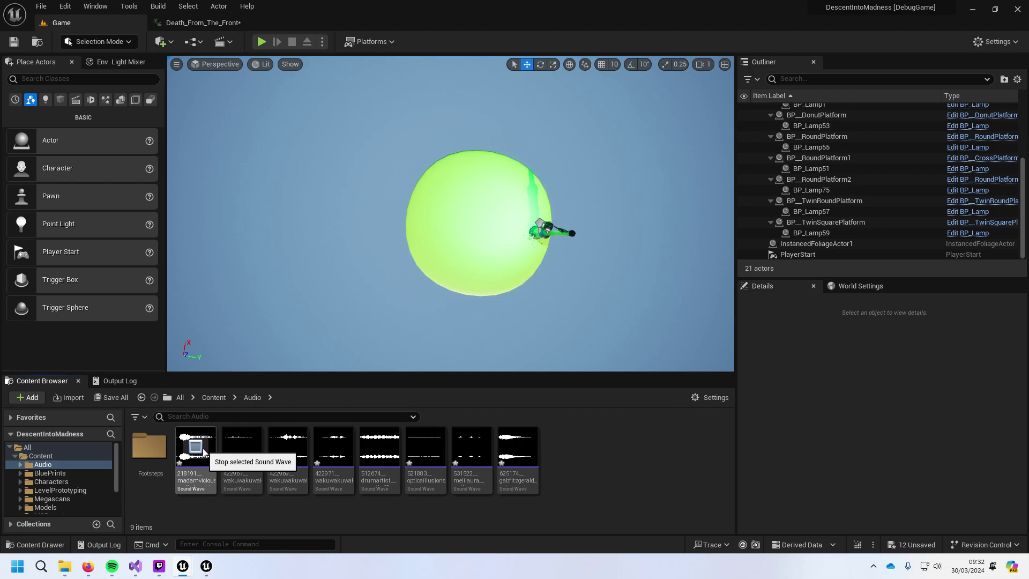
left_click(189, 480)
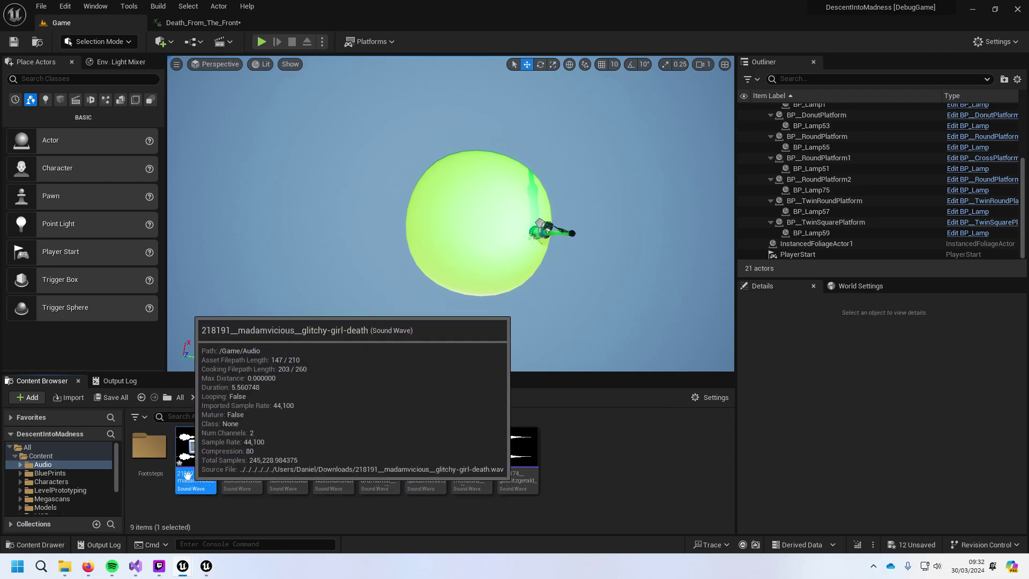
key("Delete")
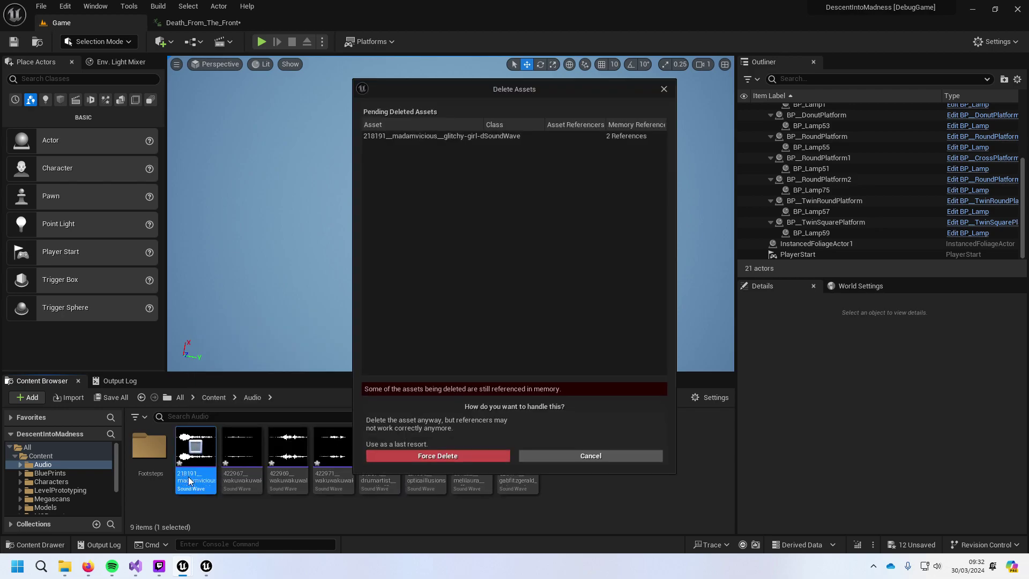
left_click(389, 456)
Step: Audition the 422969, 521883, 531522 and 625174 sound waves in the Audio folder
left_click(241, 446)
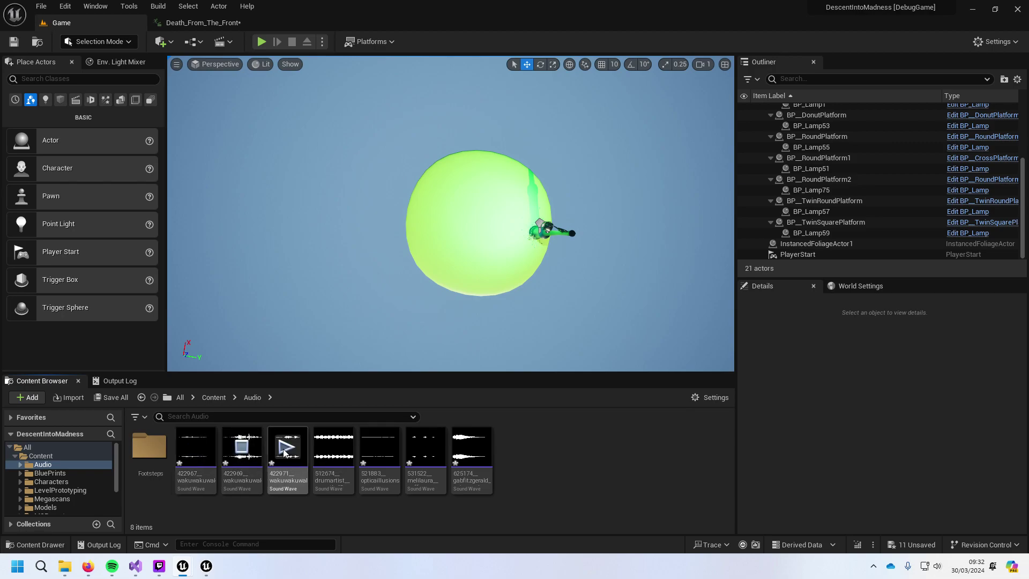
left_click(379, 446)
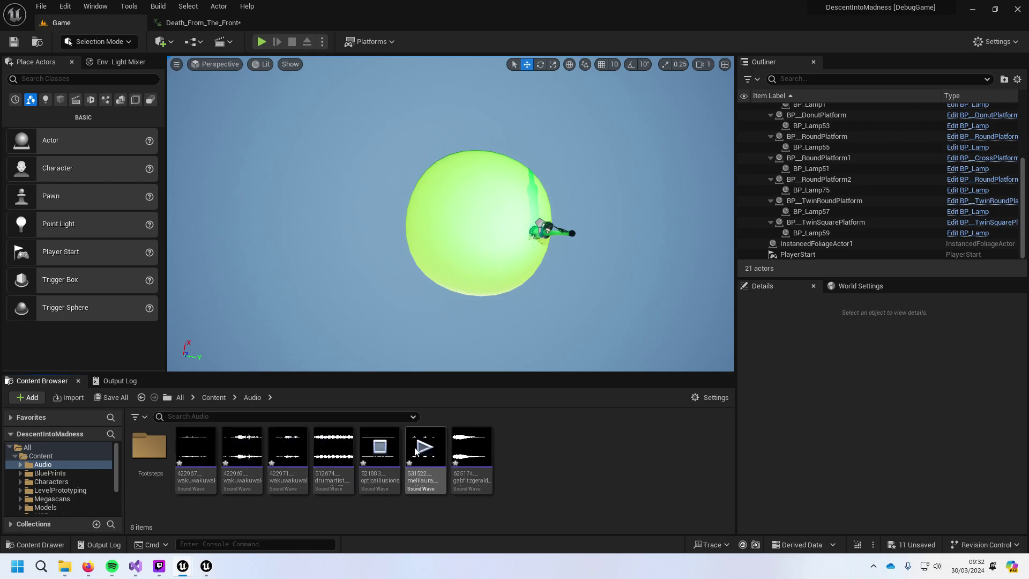
left_click(424, 447)
left_click(472, 447)
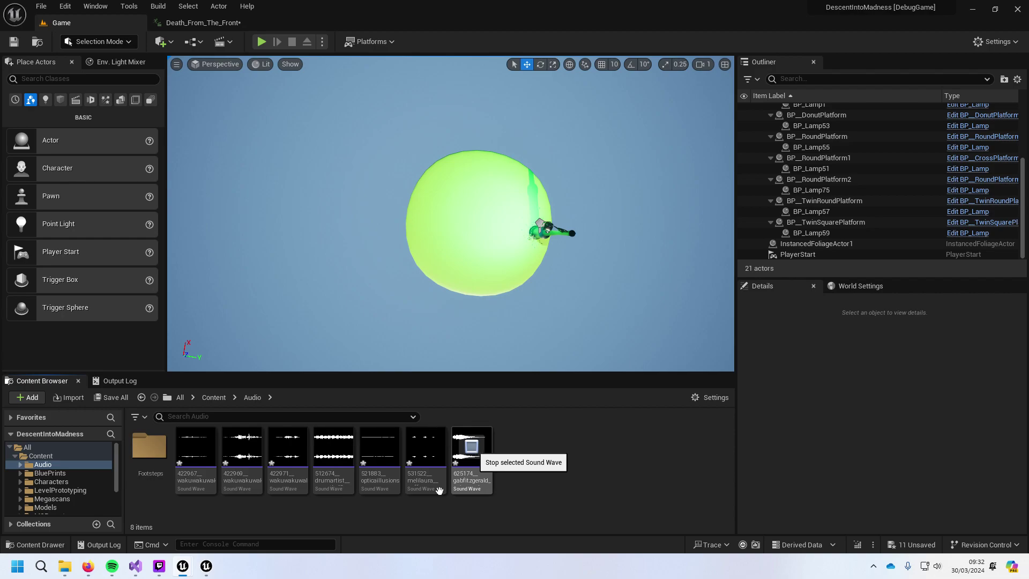
Step: Check the Footsteps Sound Cue in the Footsteps folder, and return to the Audio folder to audition the 422969 sound wave
left_click(142, 450)
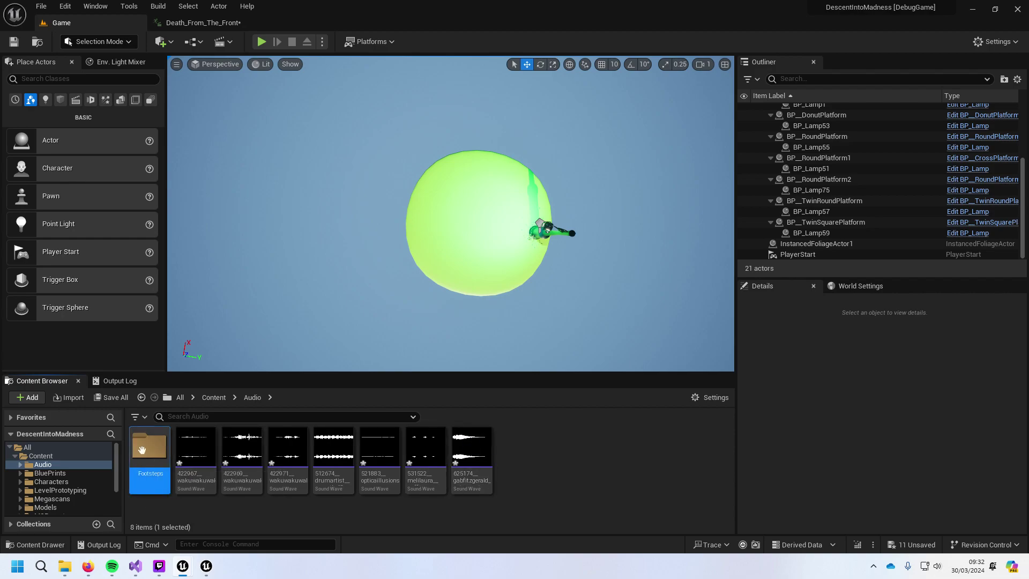
double_click(142, 449)
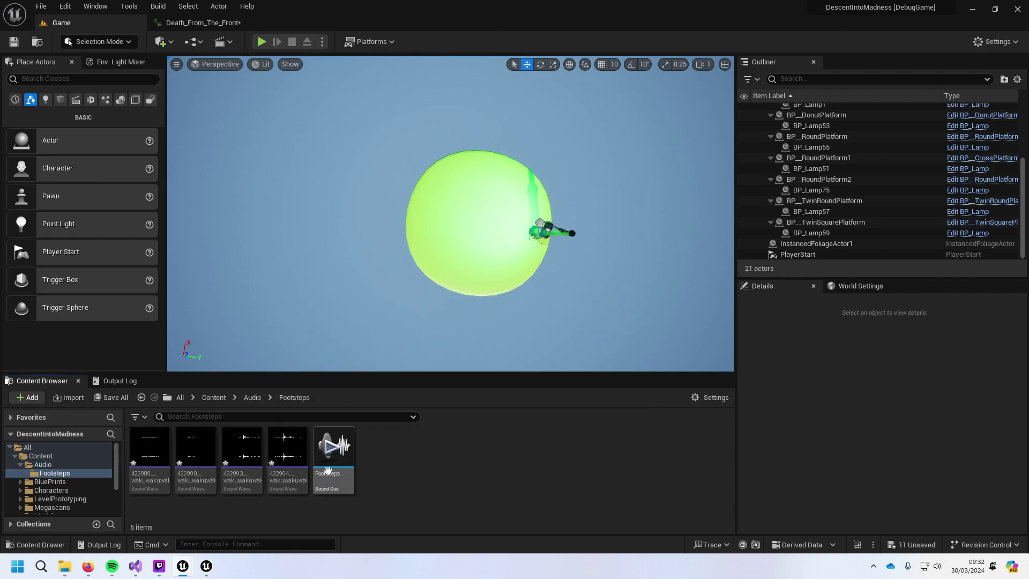
left_click(336, 482)
double_click(336, 482)
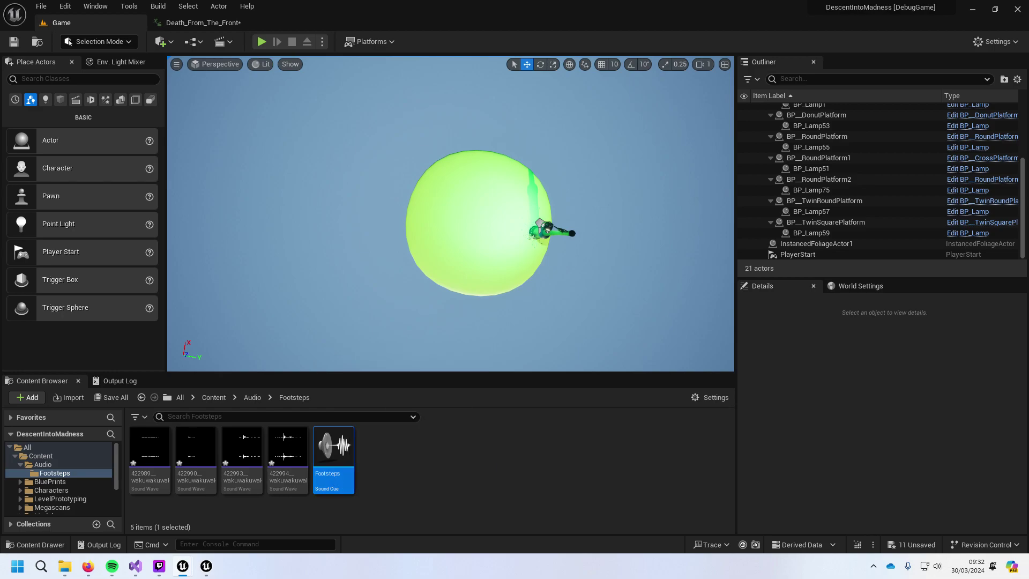
left_click(252, 397)
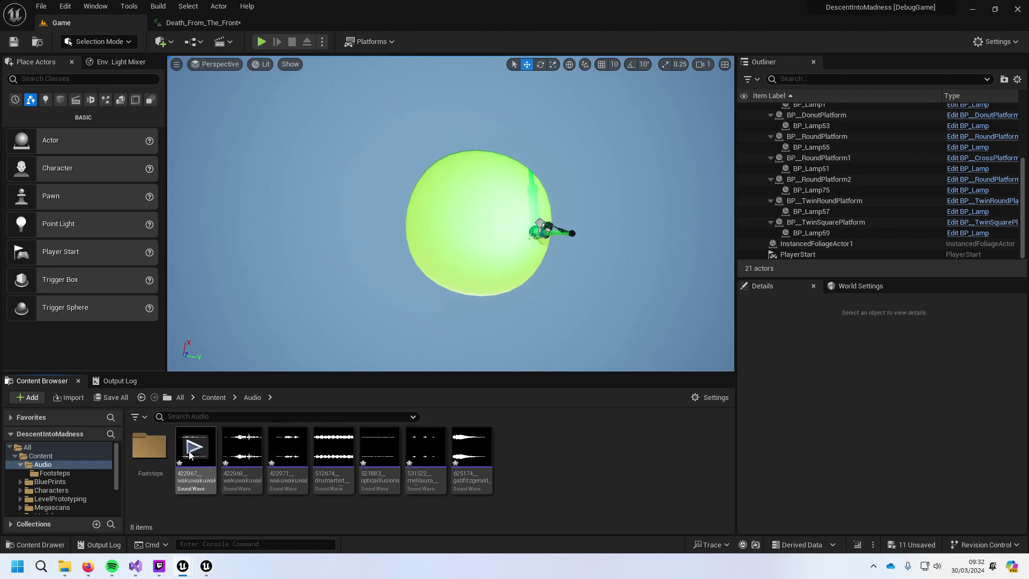
left_click(237, 454)
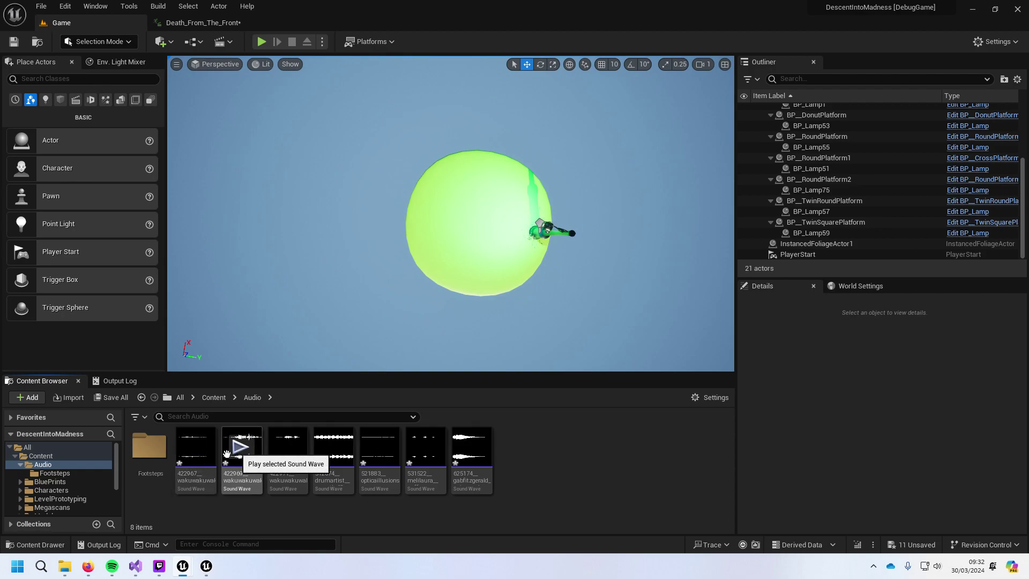
Step: Using the 422967 sfxjumpliftoffgrass sound wave, add a Play Sound notify at frame 0 of the Death_From_The_Front animation
left_click(193, 475)
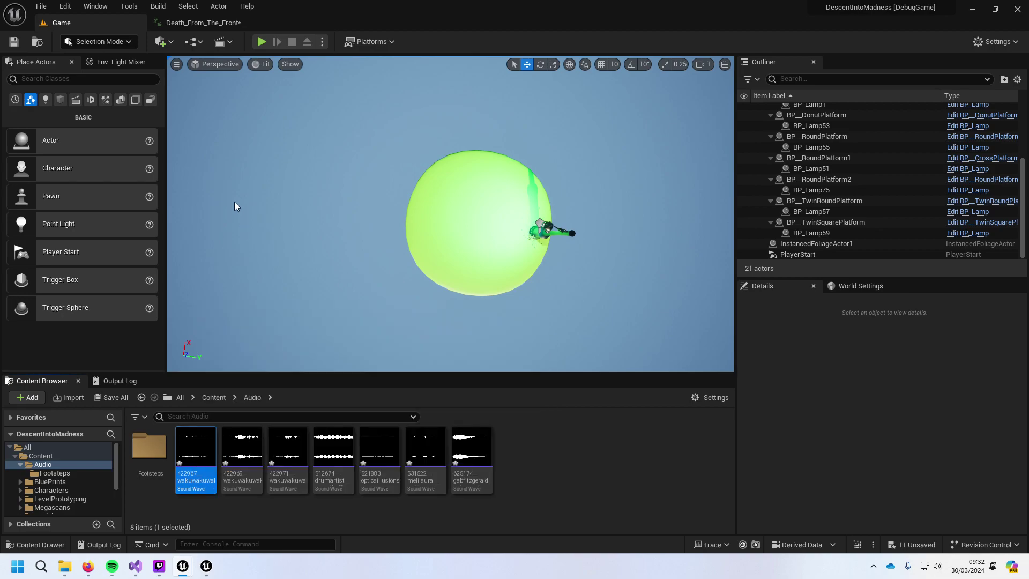
left_click(203, 26)
right_click(340, 398)
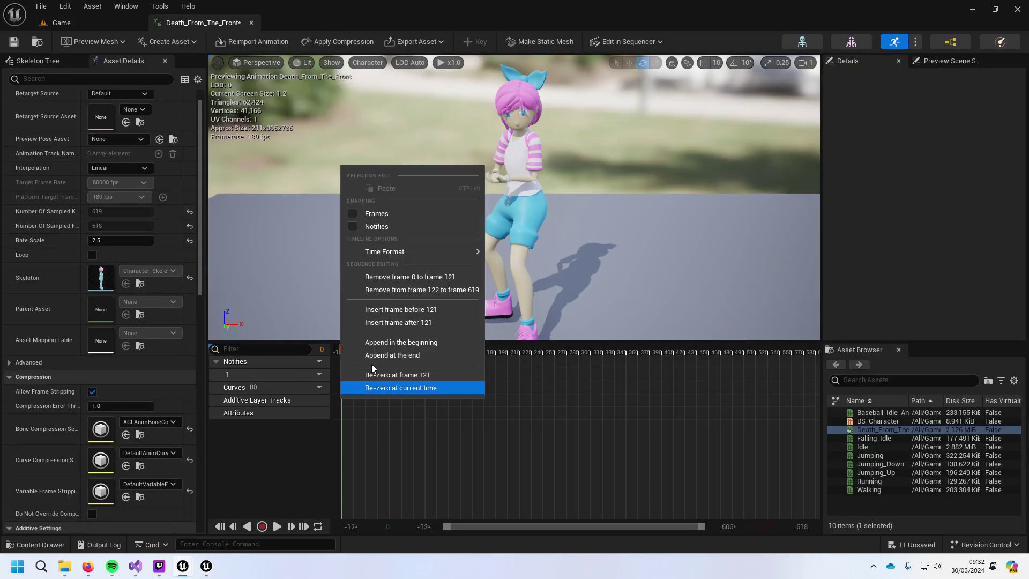
left_click(349, 386)
right_click(345, 367)
right_click(345, 374)
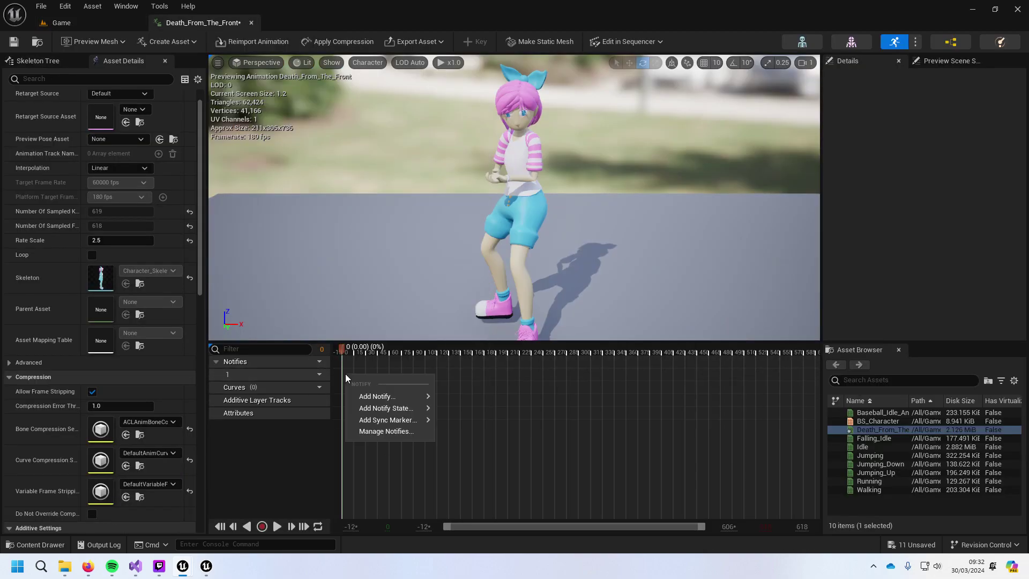
mouse_move(376, 394)
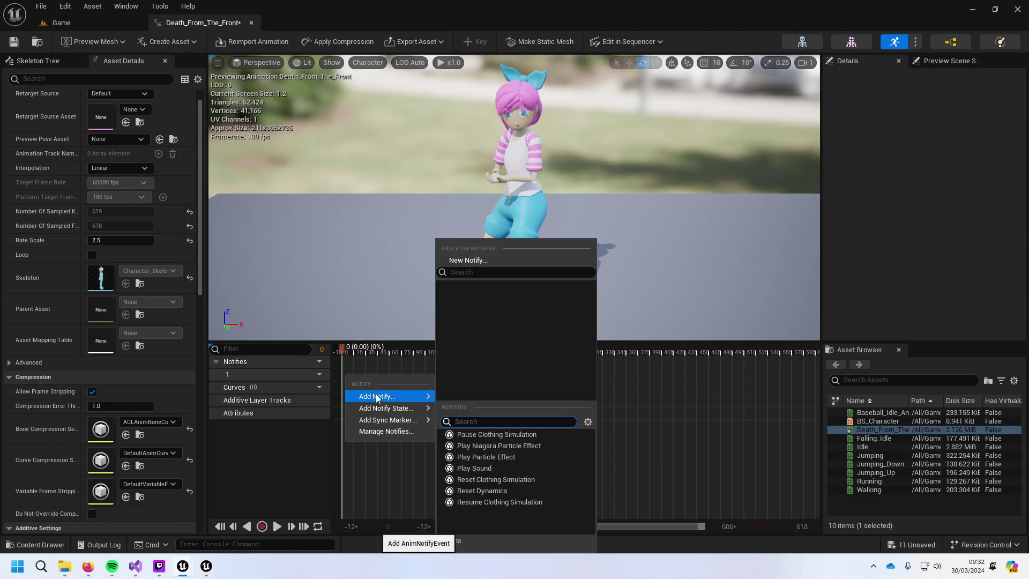
left_click(486, 469)
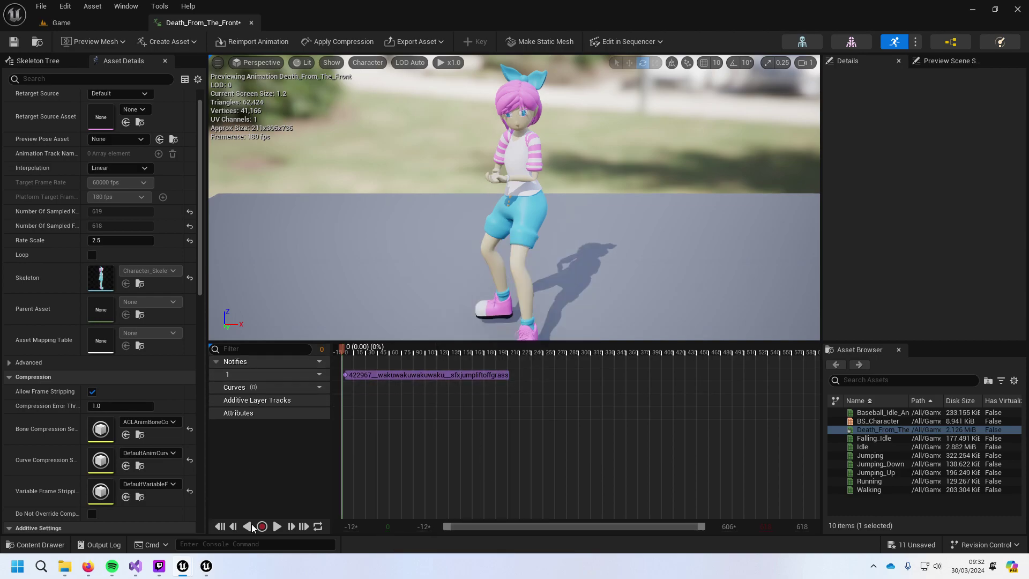
Step: Play the death animation to check the timing of its sound notify
left_click(276, 527)
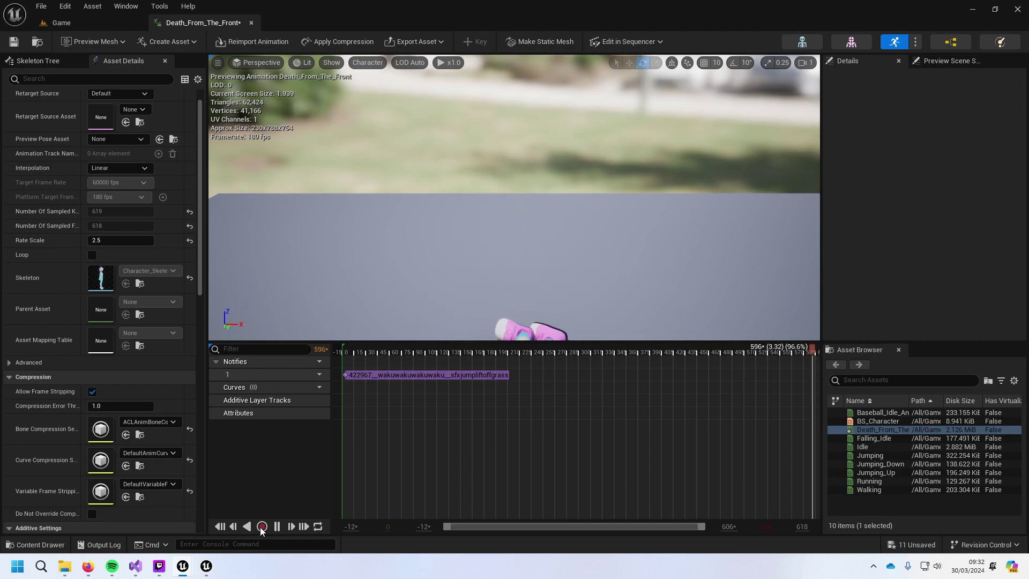
left_click(274, 528)
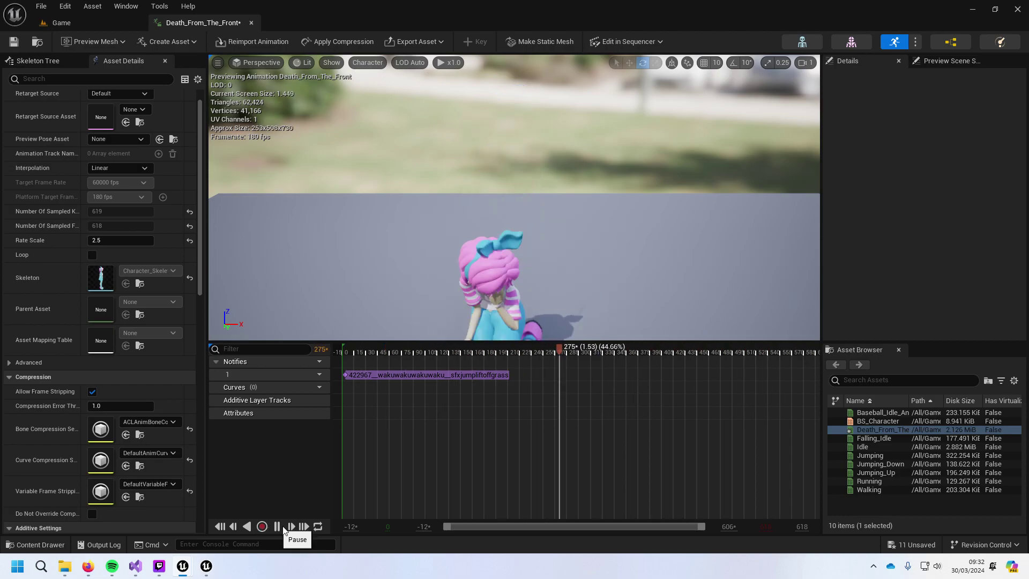
left_click(277, 527)
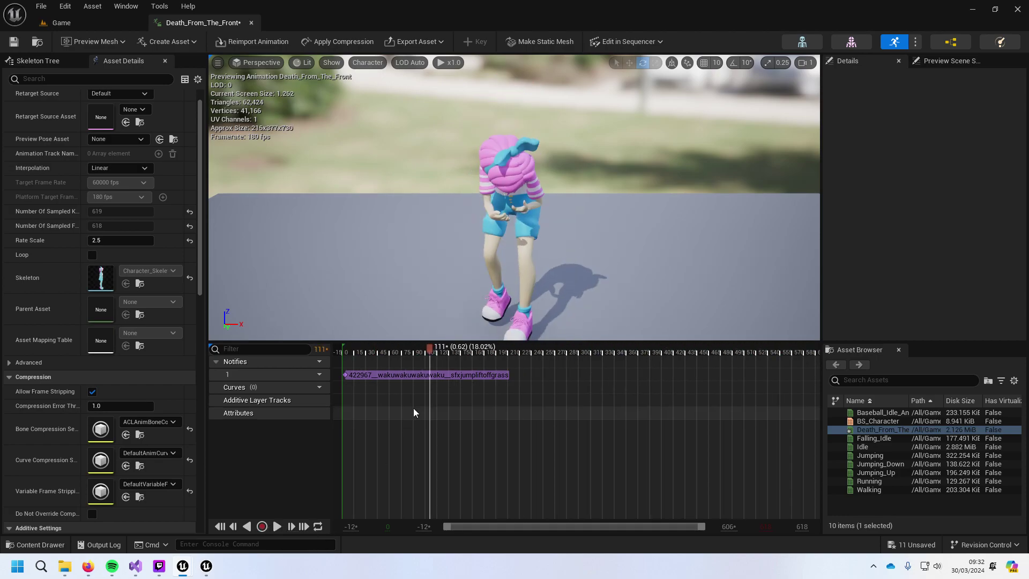
Step: Copy the 422967 sound notify and paste the duplicate at about frame 358 on the same notify track
left_click(469, 375)
left_click_drag(429, 352, 625, 379)
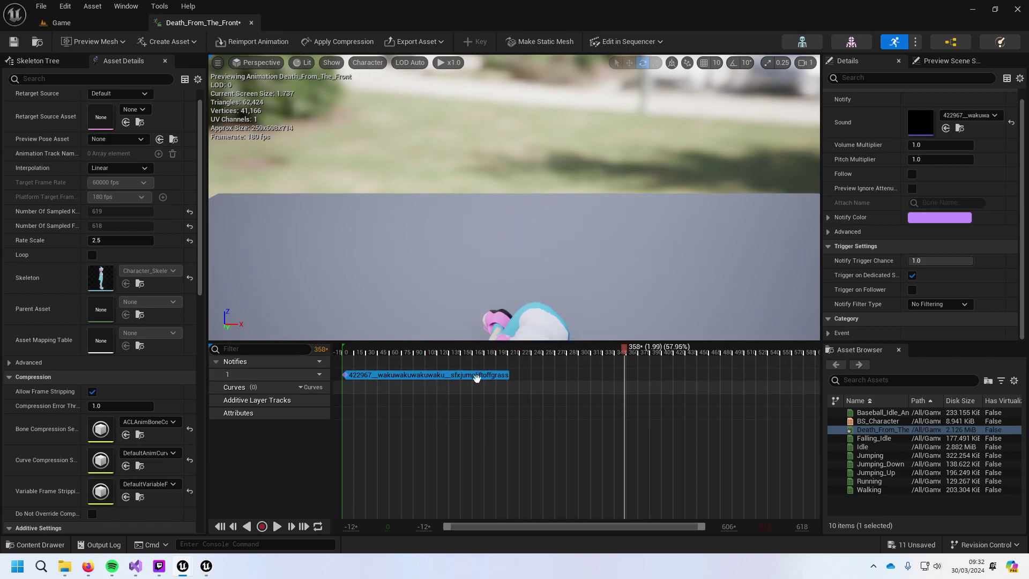
left_click(625, 378)
key("ctrl+v")
left_click(628, 377)
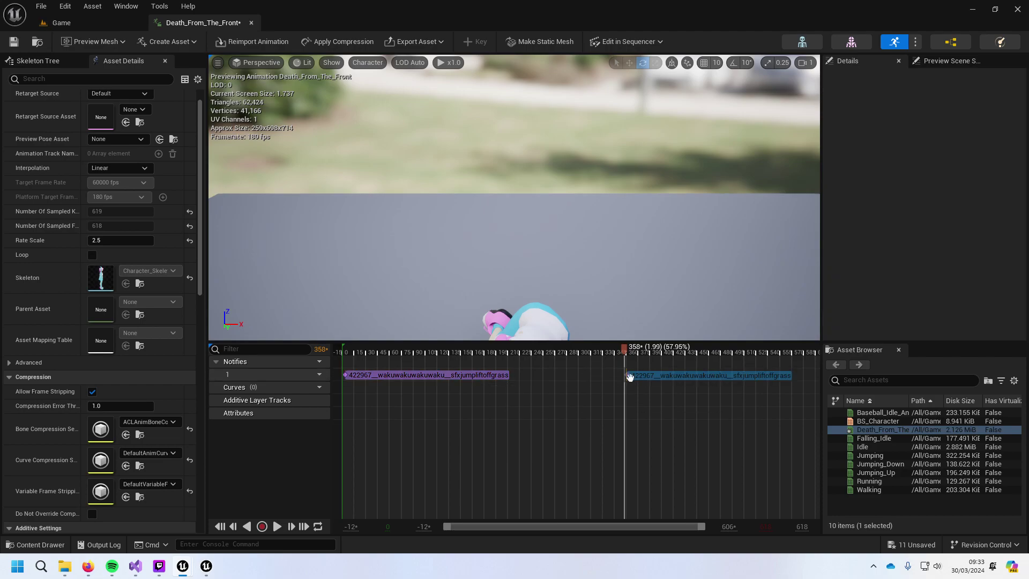
Step: Rewind the death animation to frame 0 and play it with both sound notifies
left_click_drag(622, 353, 325, 373)
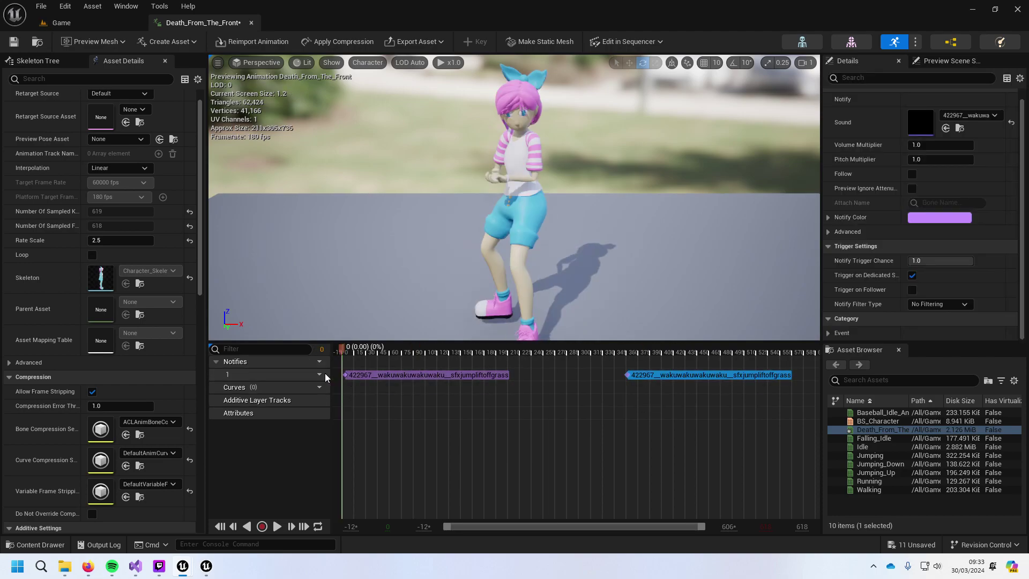
left_click(277, 527)
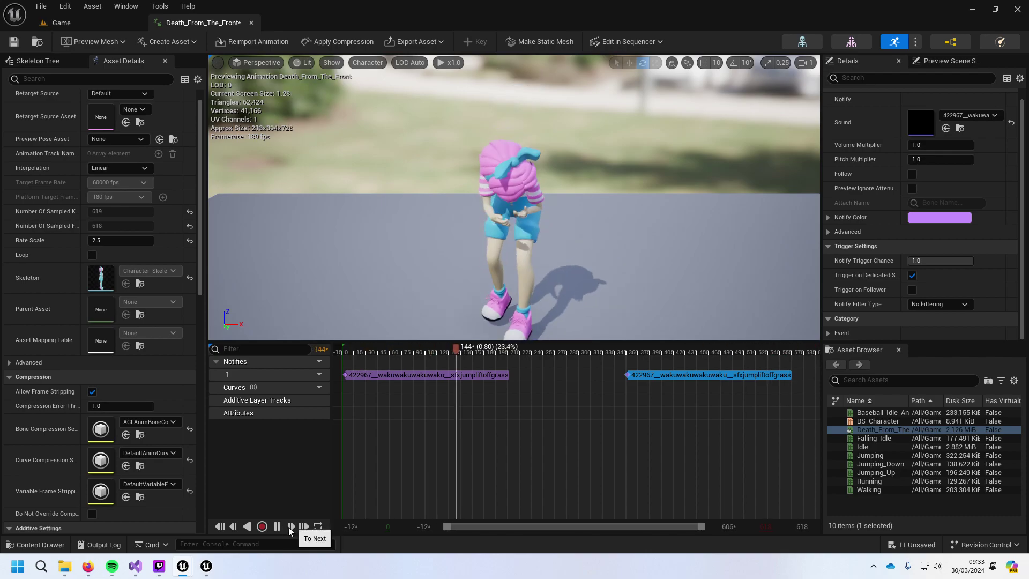
key("space")
Step: Try playing the animation without the sound notify at frame 0, and undo that notify's deletion
left_click(403, 375)
key("Delete")
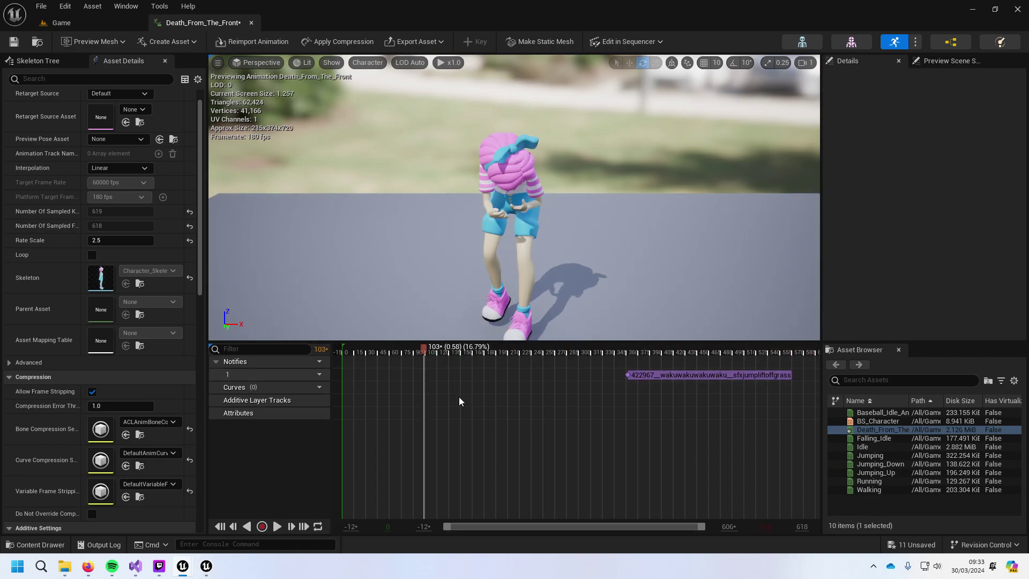
left_click_drag(424, 353, 342, 353)
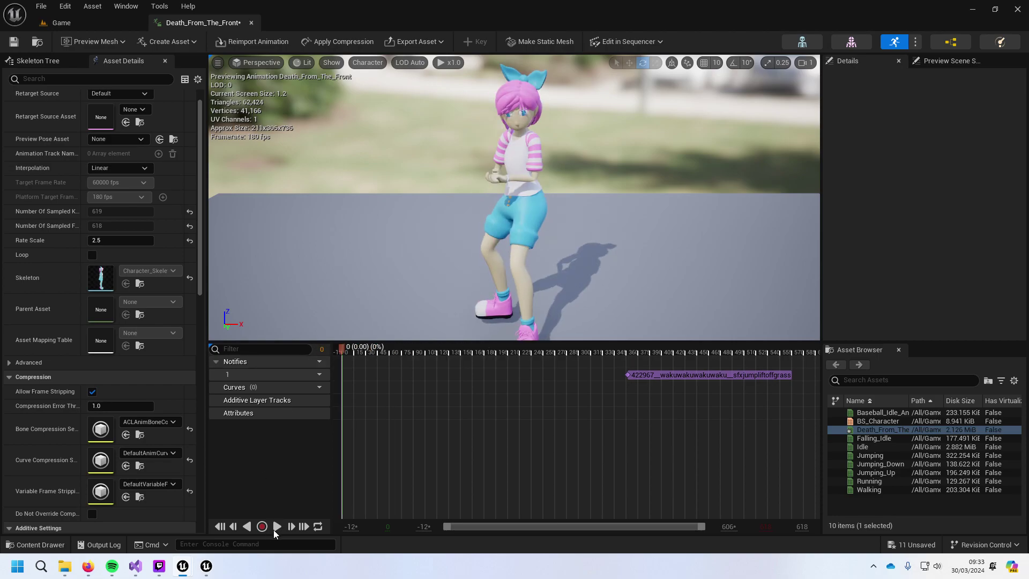
left_click(273, 530)
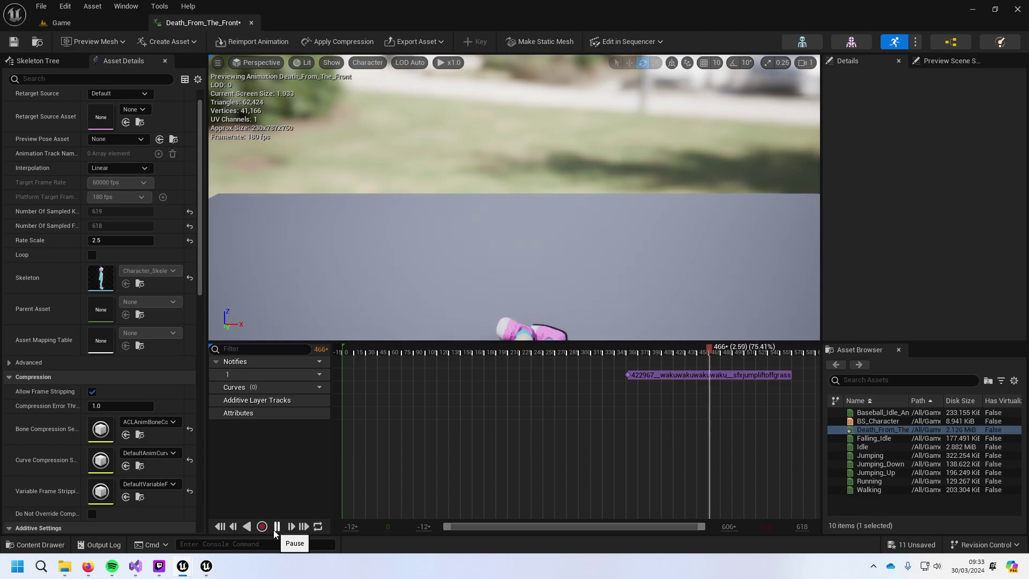
key("space")
left_click_drag(746, 348, 417, 349)
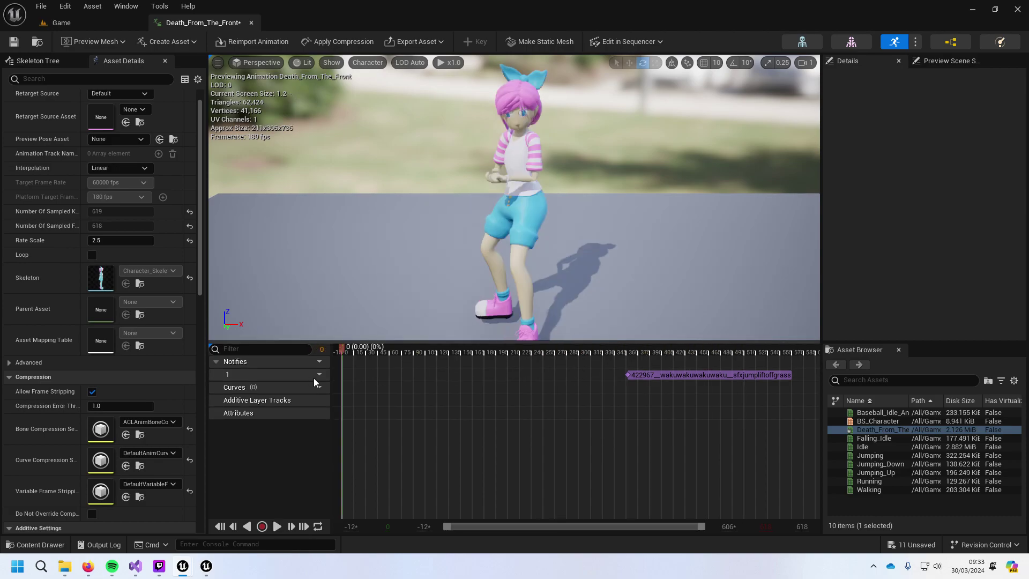
key("ctrl+z")
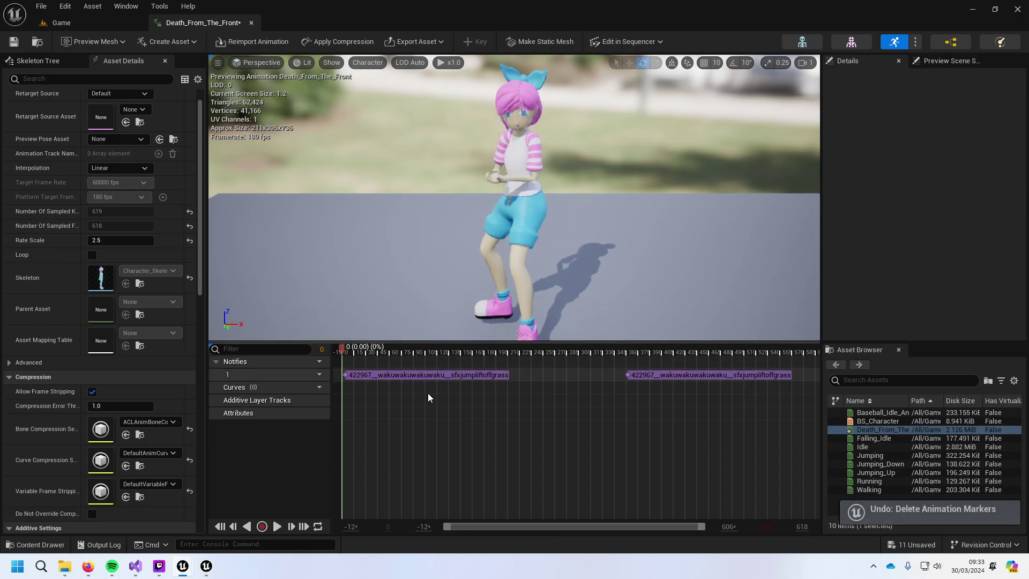
Step: Play the death animation with both sound notifies and save the animation asset
left_click(276, 526)
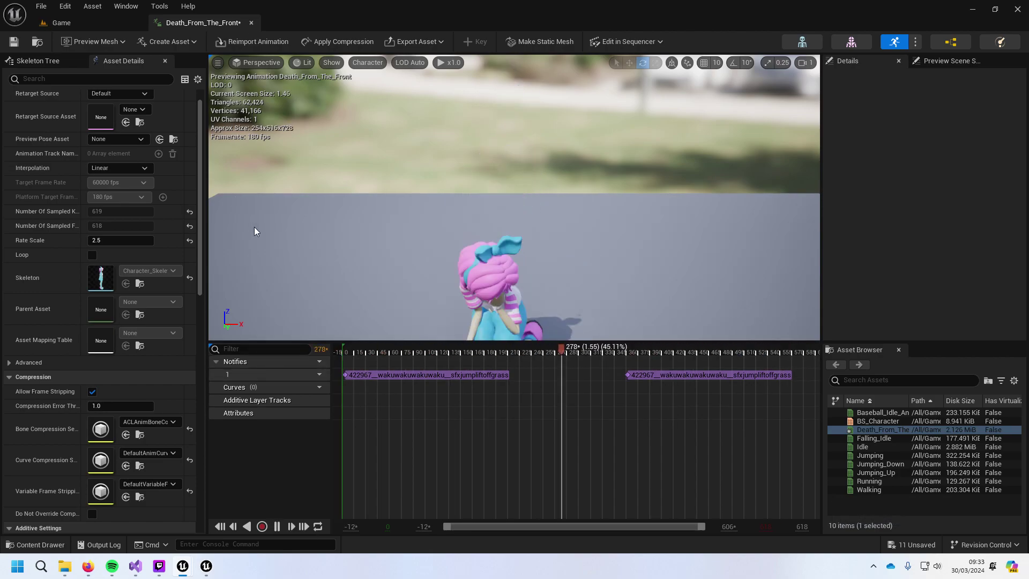
key("ctrl+s")
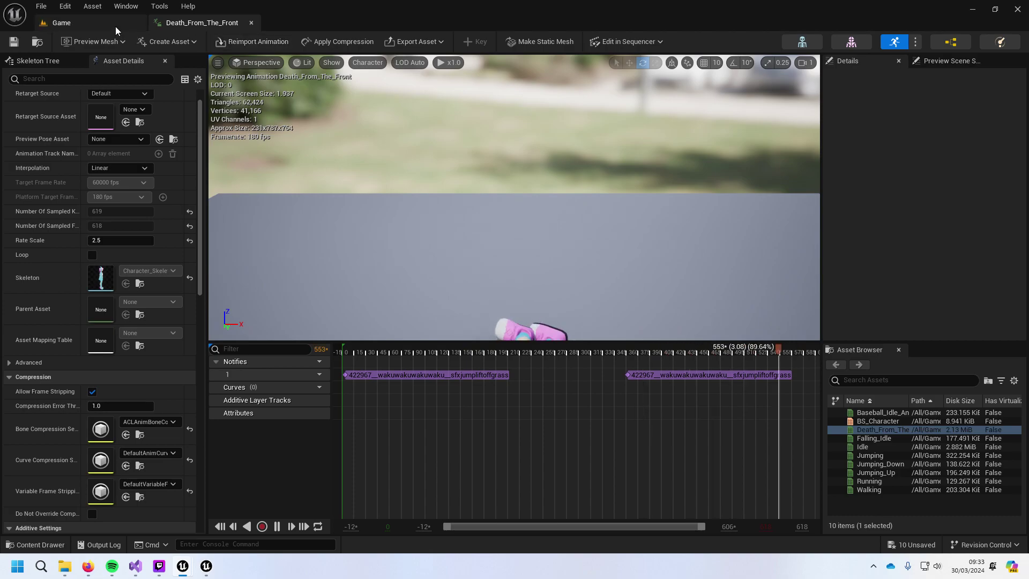
Step: Return to the Game level and play-test it to hear the death animation's sounds
left_click(115, 27)
left_click(261, 43)
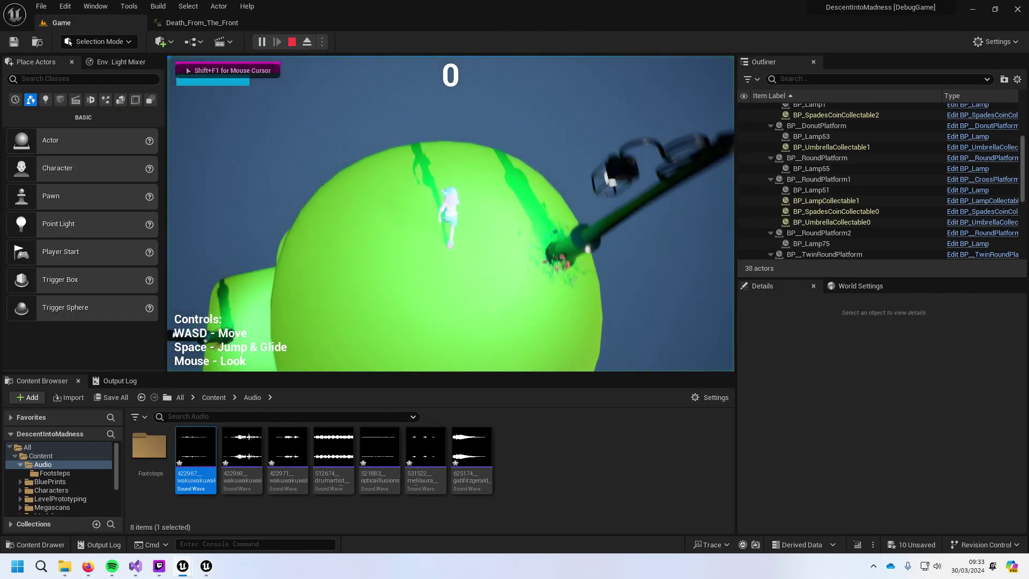
key("w")
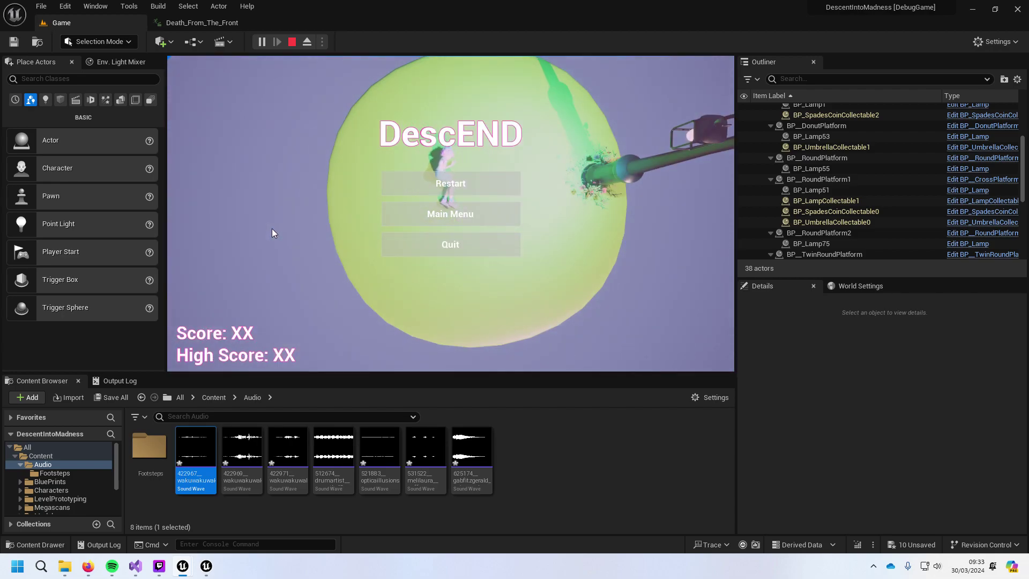
Step: Delete the sound notify at frame 0 from the Death_From_The_Front animation and close its editor
left_click(183, 22)
left_click(444, 375)
key("Delete")
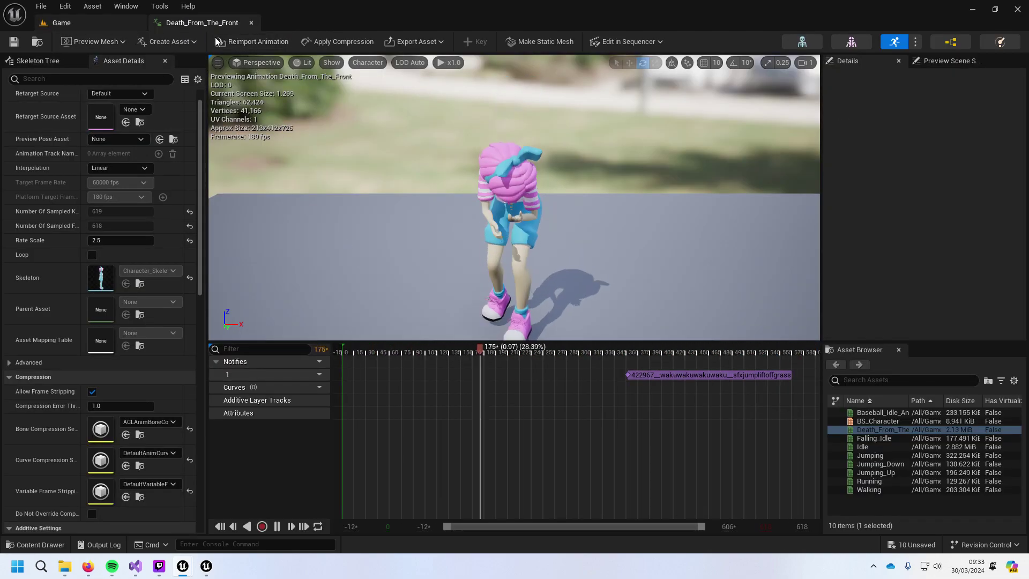
left_click(251, 23)
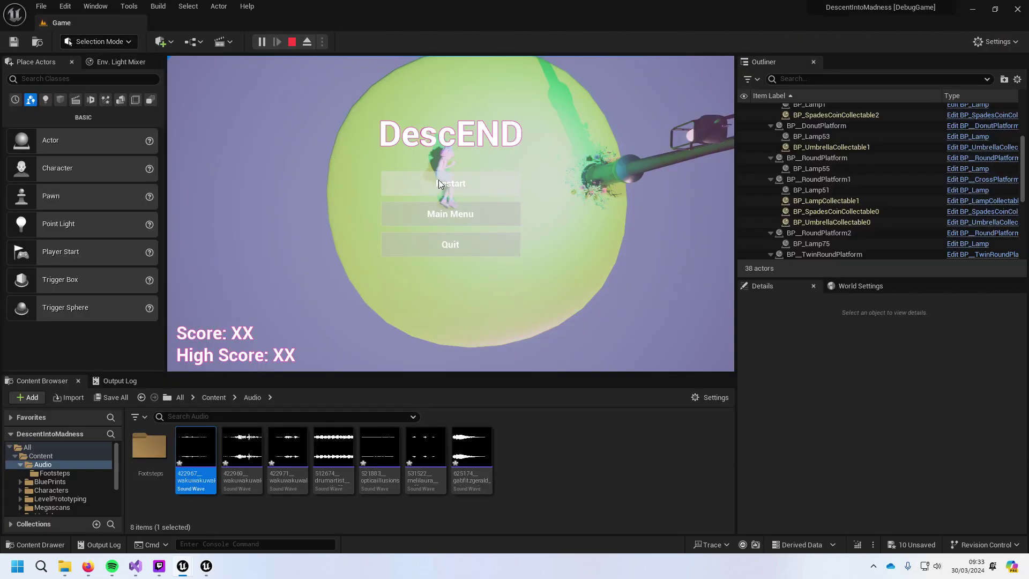
Step: Quit the running game, play it again to test the death sound, and restart from the DescEND screen
left_click(434, 245)
left_click(262, 41)
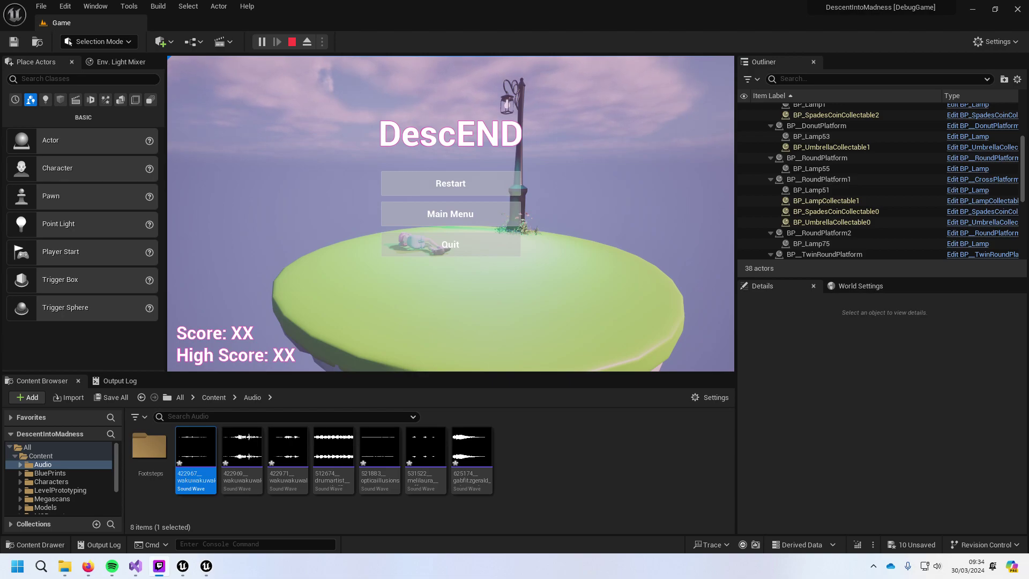
left_click(421, 184)
Step: Play-test running, jumping, gliding and collecting items across the platforms, and end the play session
key("w")
key("space")
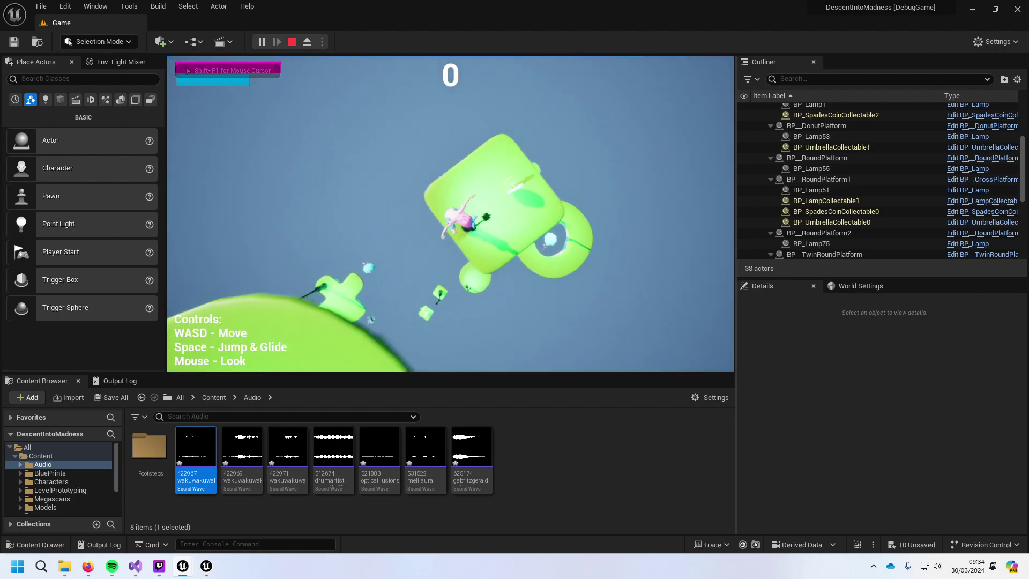
key("w")
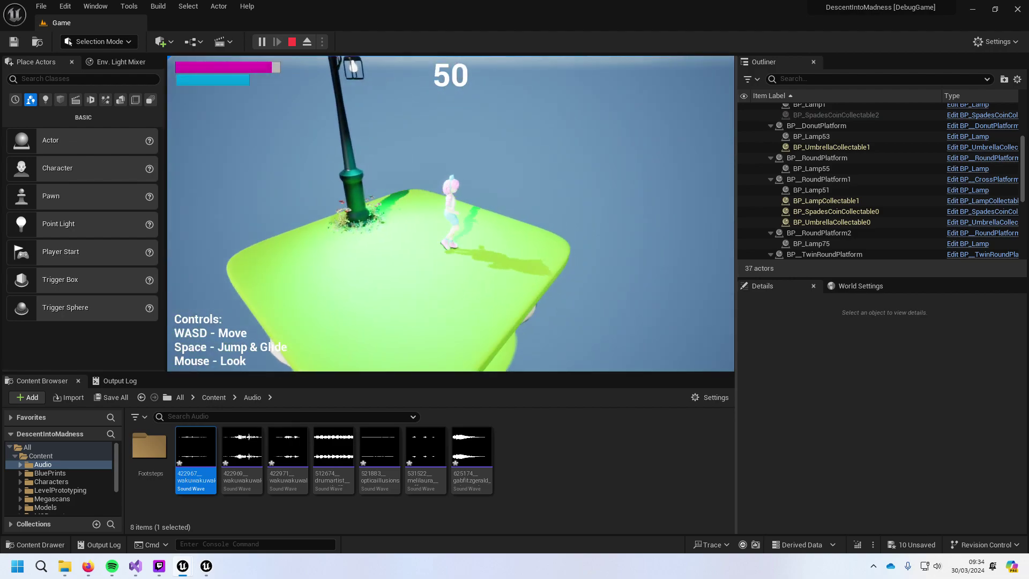
key("w")
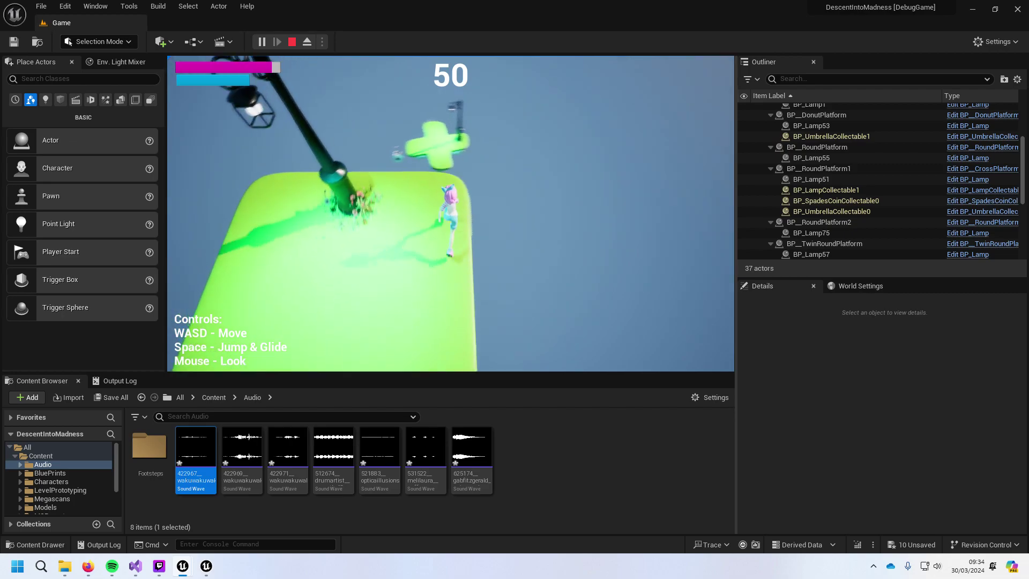
key("w")
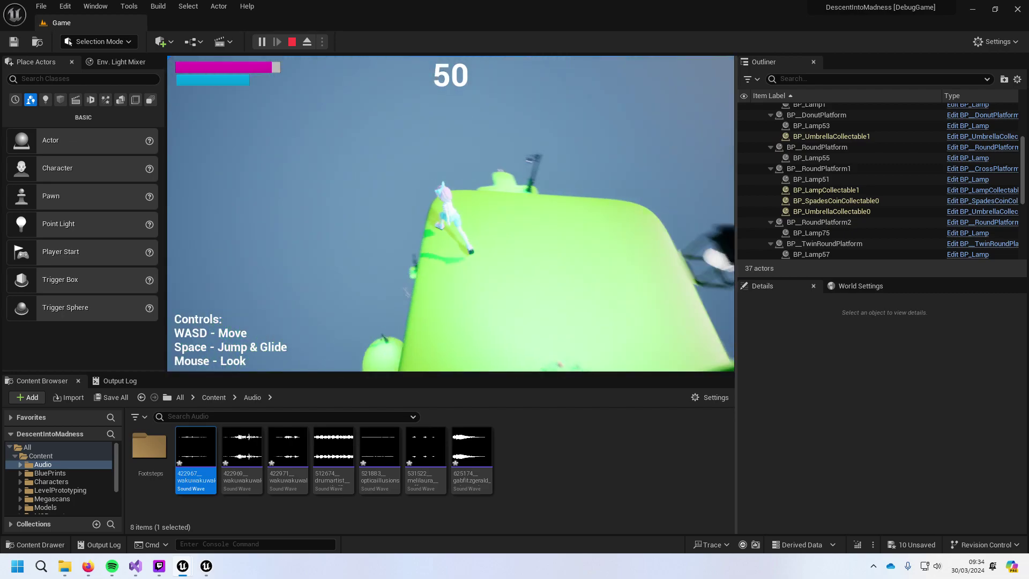
key("space")
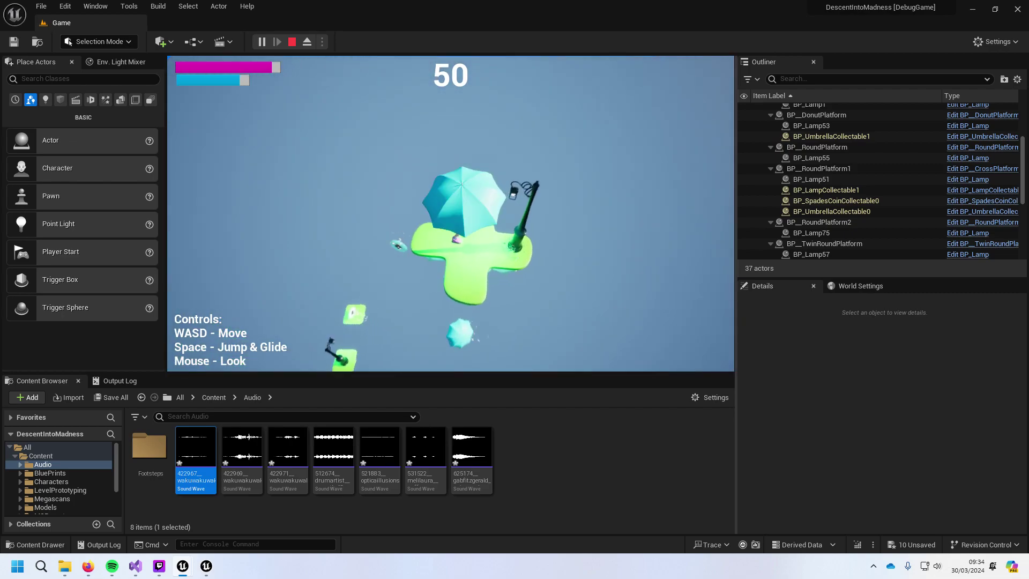
key("w")
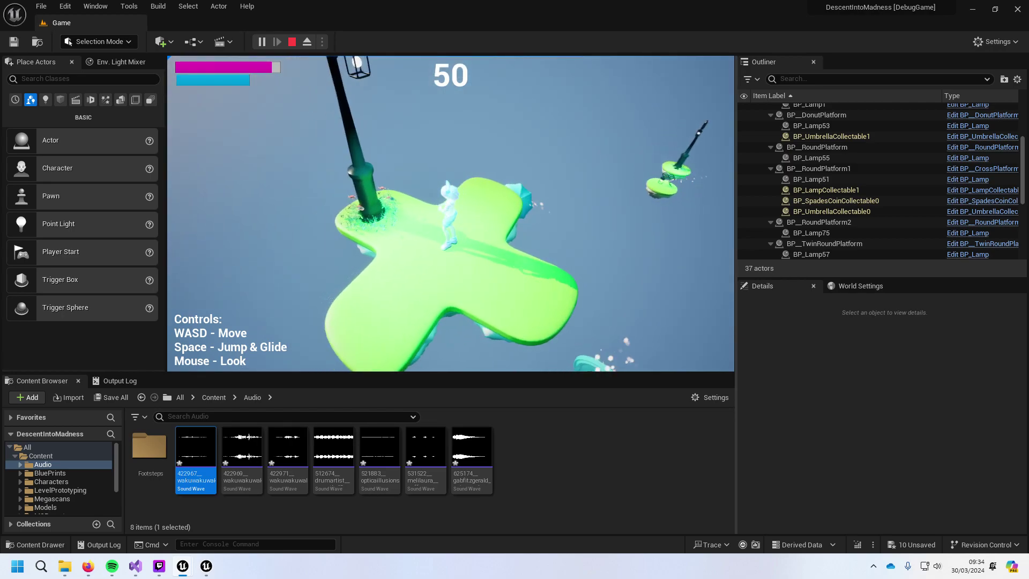
key("space")
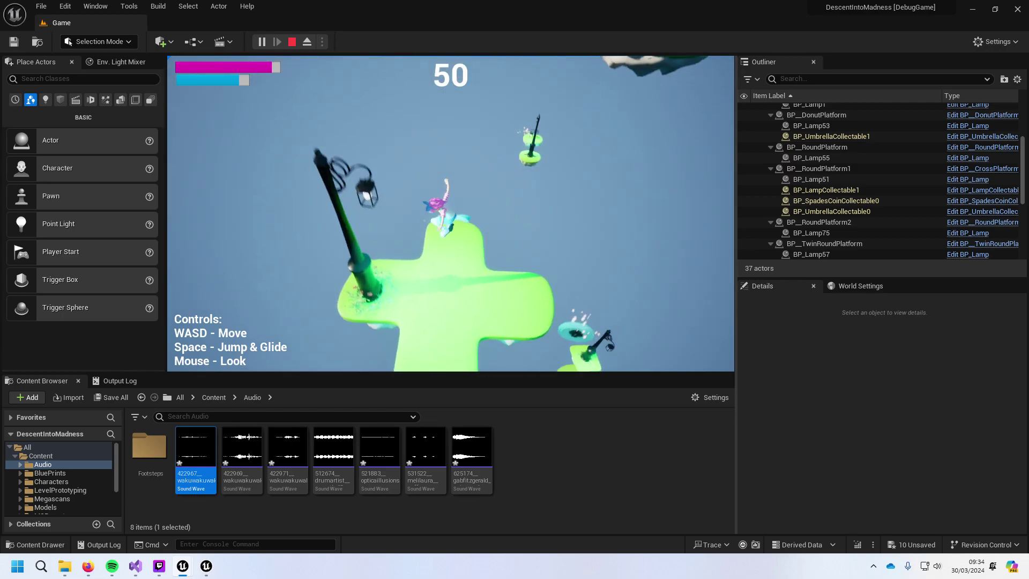
key("w")
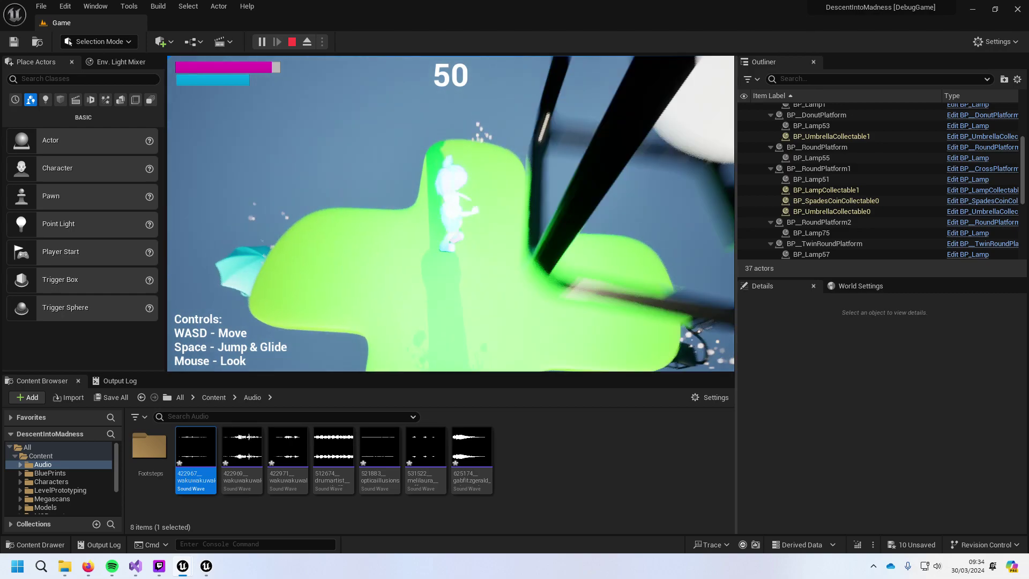
key("w")
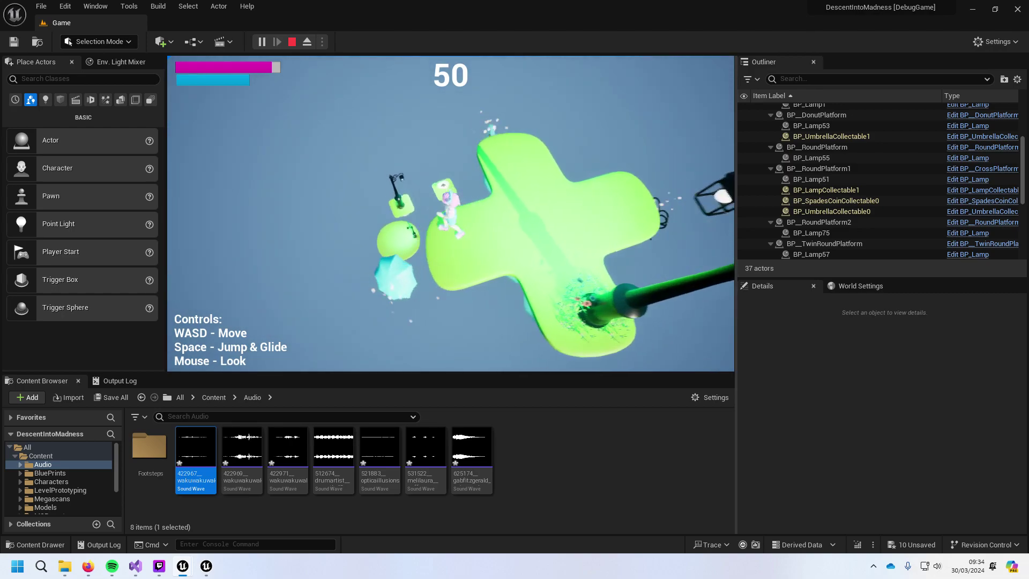
key("w")
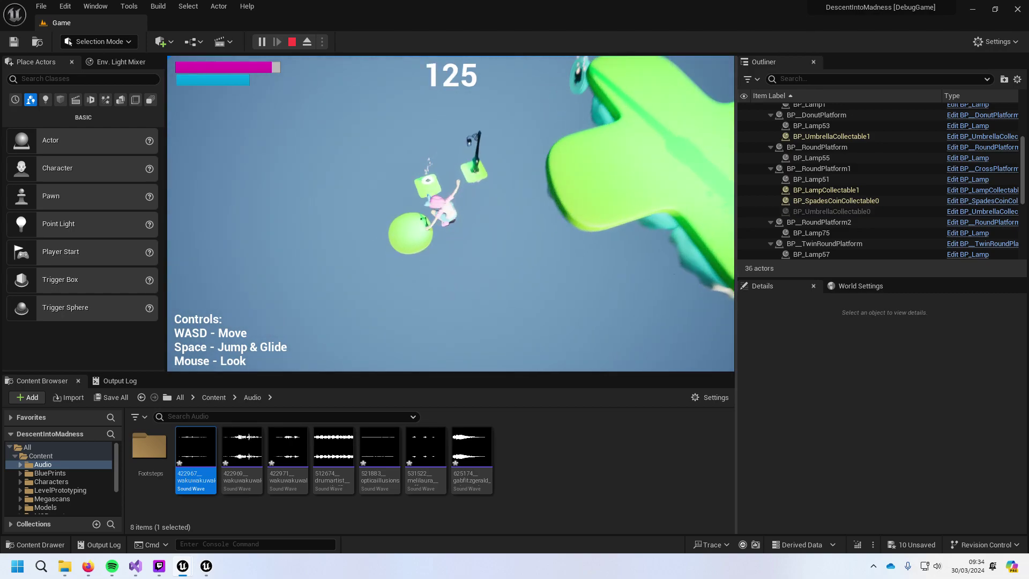
key("space")
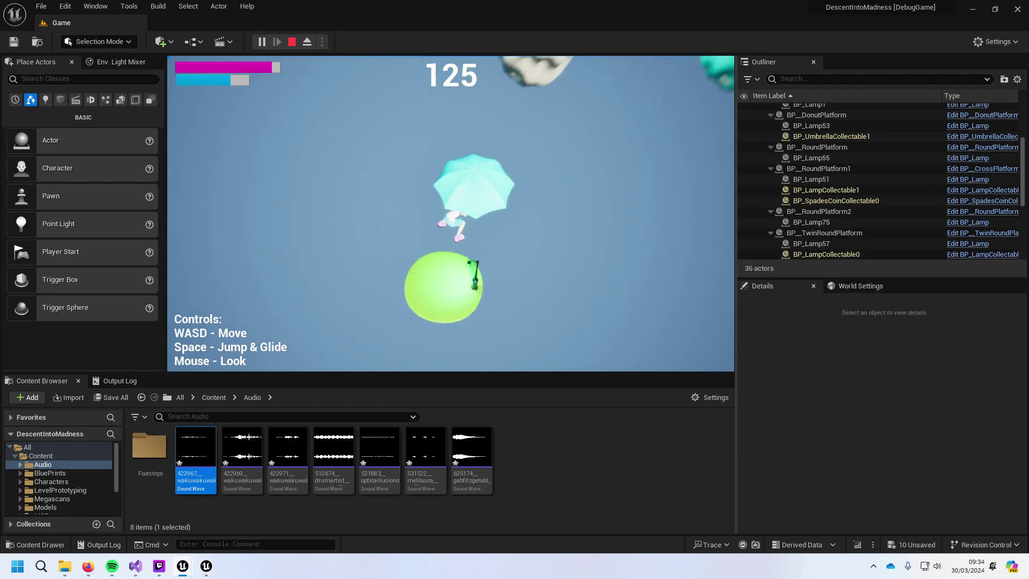
key("Escape")
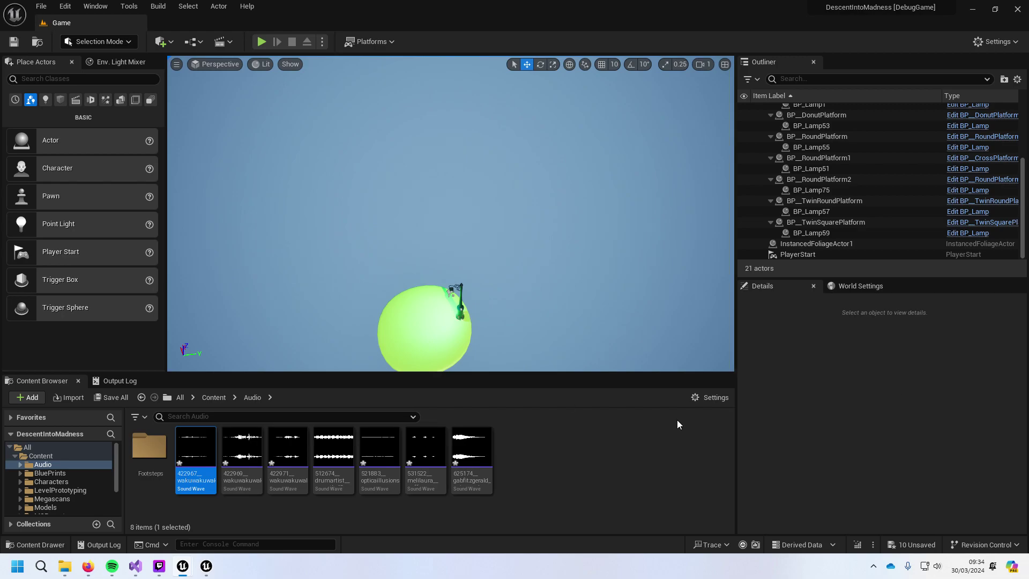
Step: Show the project's top-level Content folder
left_click(88, 566)
left_click(179, 399)
double_click(195, 446)
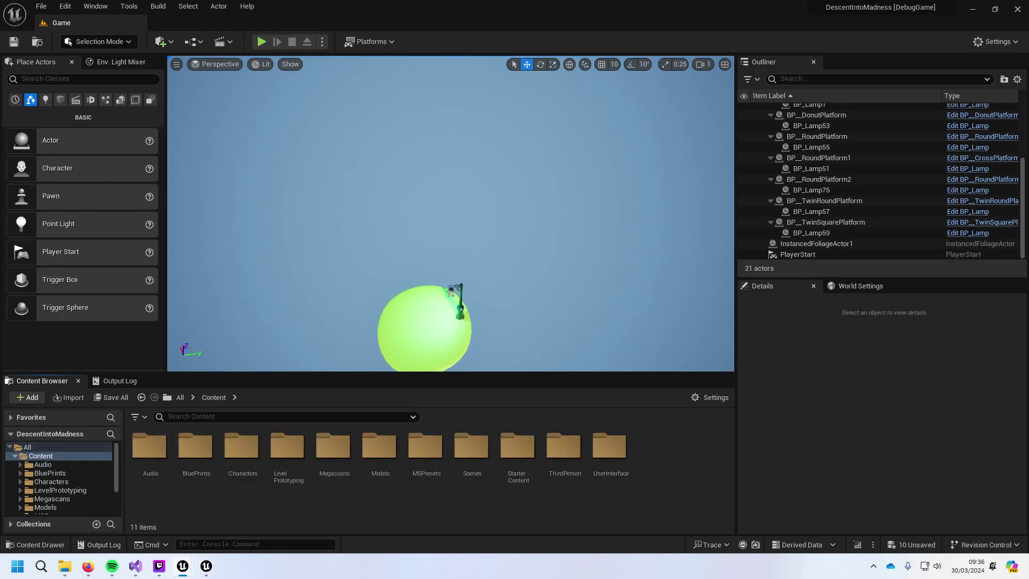
Step: Switch to Visual Studio and add the comment //Play Sound below the score update in OnOverlapBegin of Collectable.cpp
left_click(88, 566)
left_click(159, 566)
left_click(136, 566)
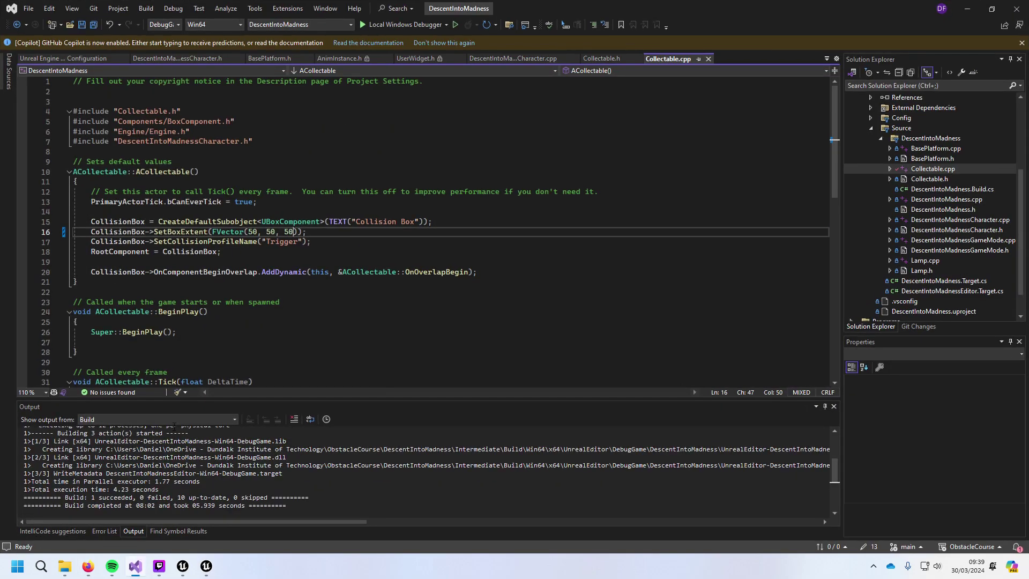
left_click(283, 242)
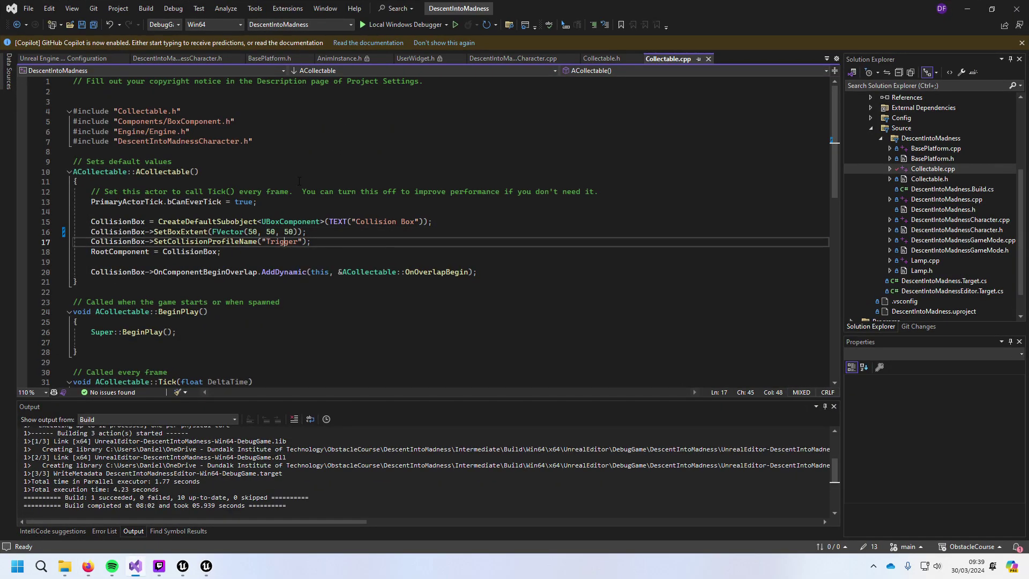
scroll(435, 143, "down", 4)
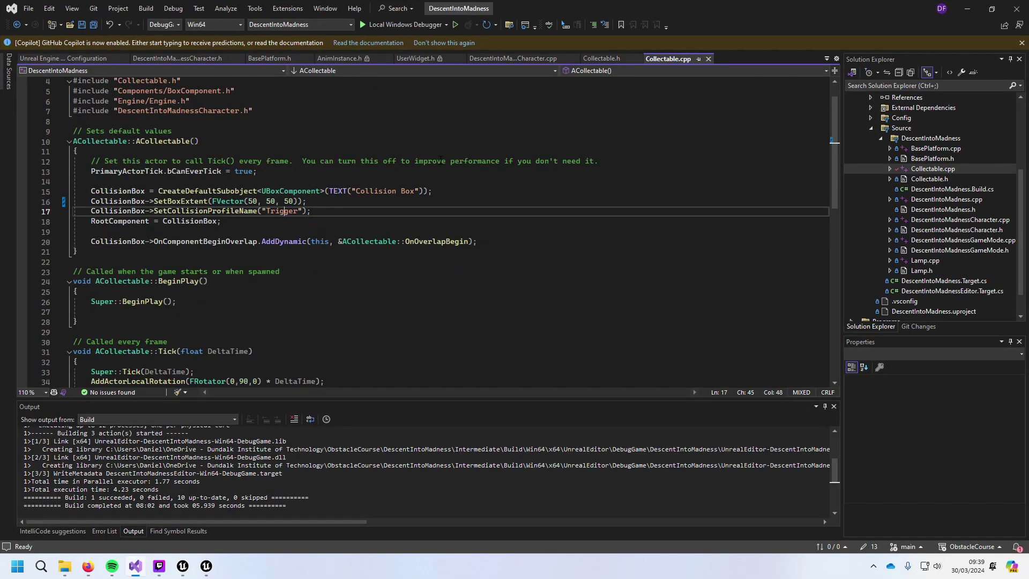
scroll(447, 173, "down", 5)
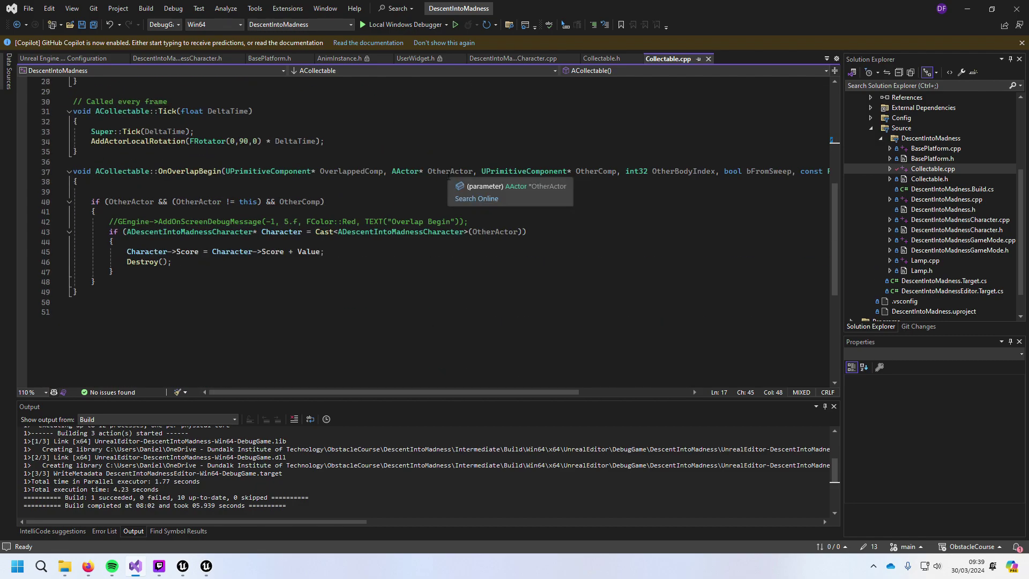
left_click(403, 249)
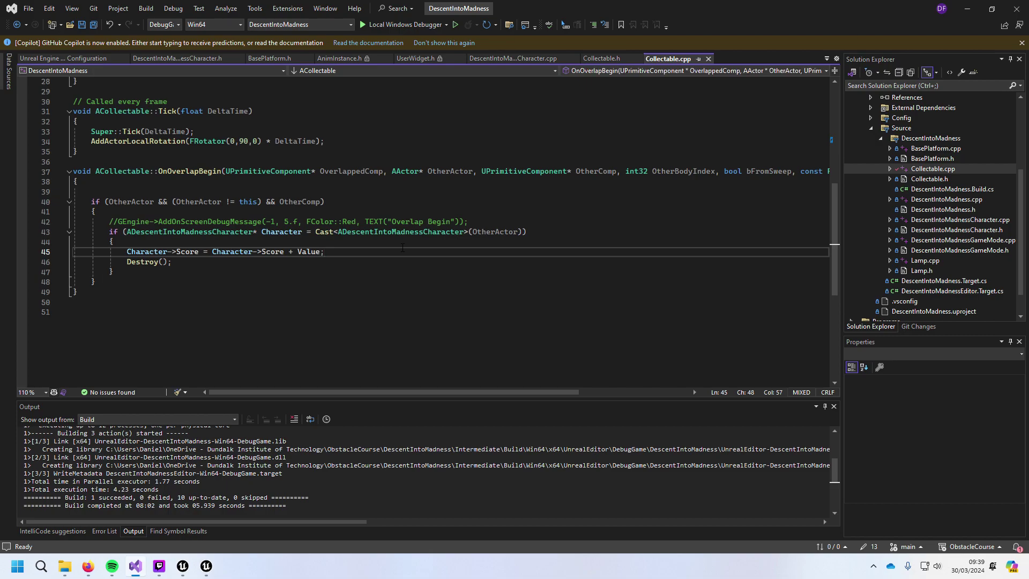
key("Return")
type("//Play S")
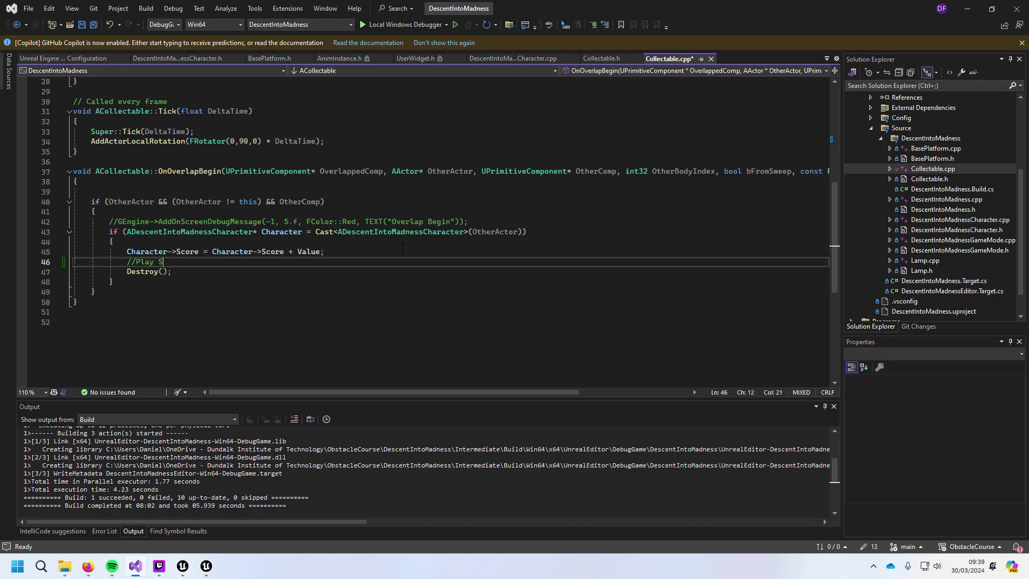
type("ound")
Step: Begin a new statement with U on the line below the //Play Sound comment
key("alt+Tab")
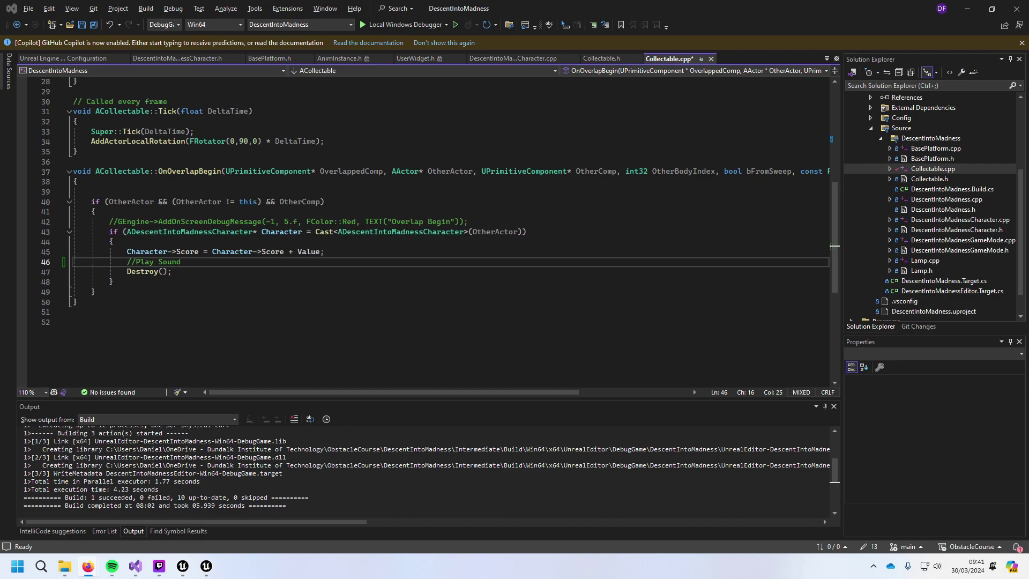
left_click(186, 262)
key("Return")
type("U")
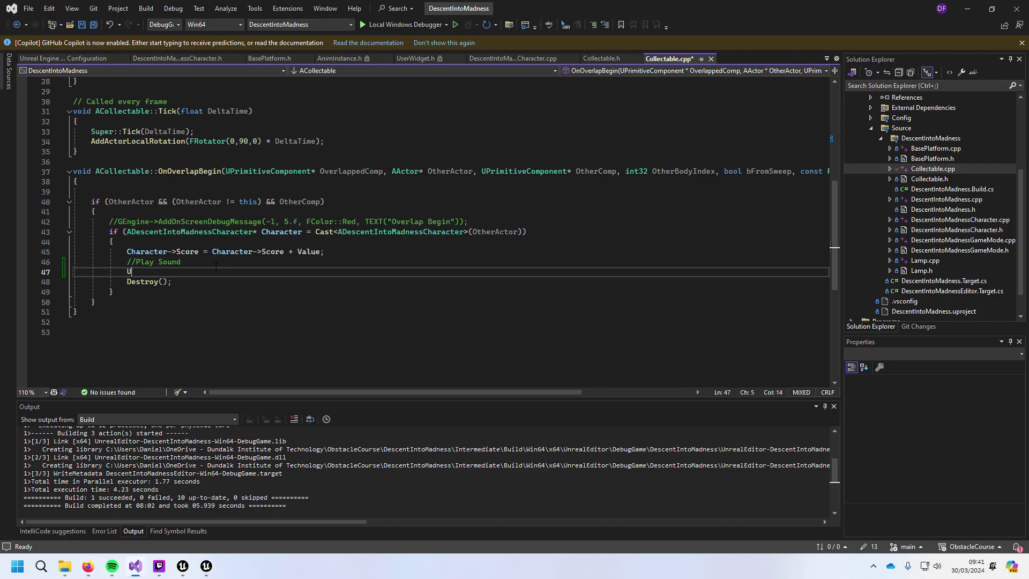
type("Pla")
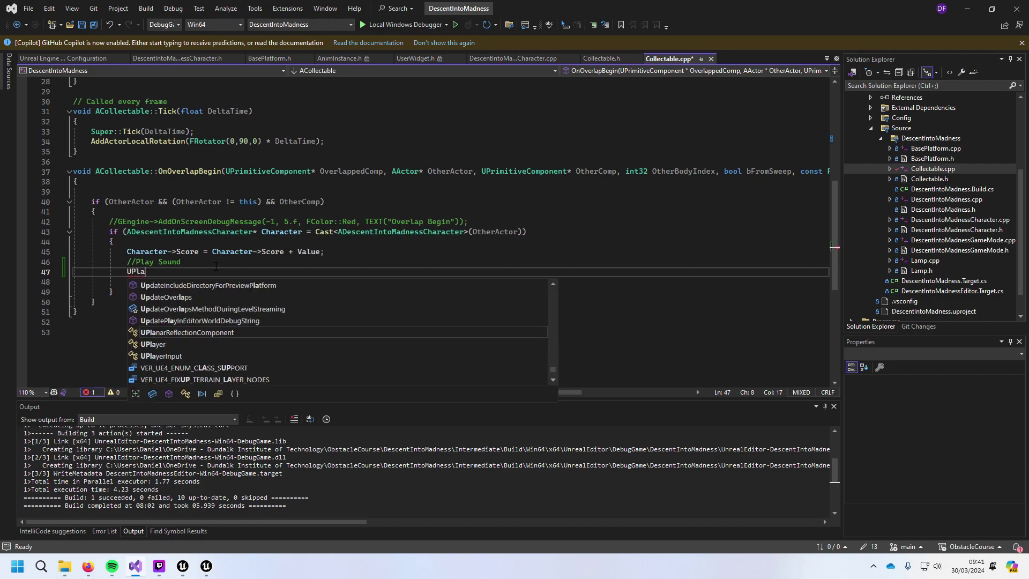
type("yS")
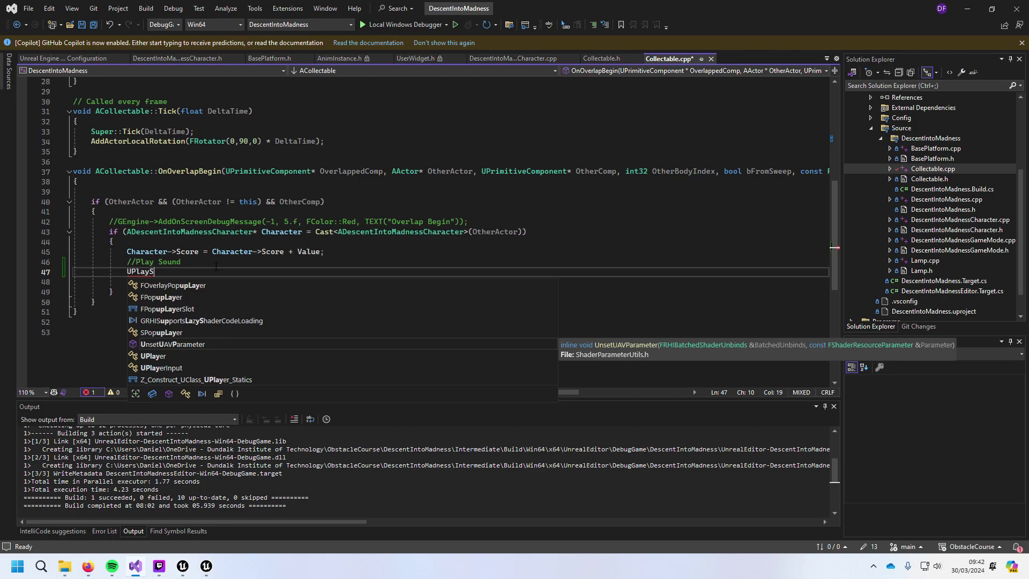
key("BackSpace")
key("BackSpace")
key("BackSpace")
key("BackSpace")
key("BackSpace")
Step: Complete the statement below the //Play Sound comment as UGameplayStatics::PlaySound2D(this, CollectSound);
type("Gamep")
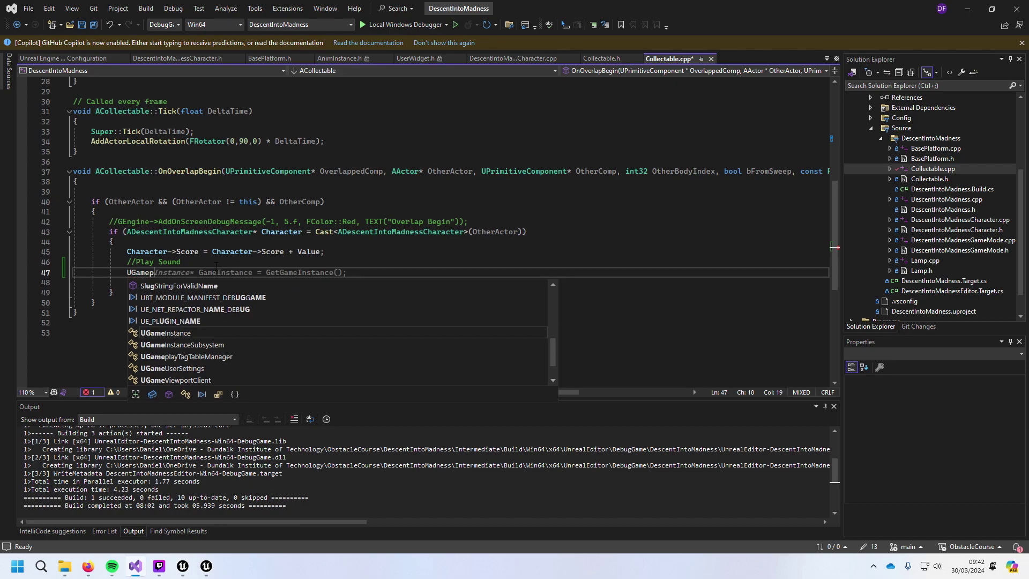
type("lay")
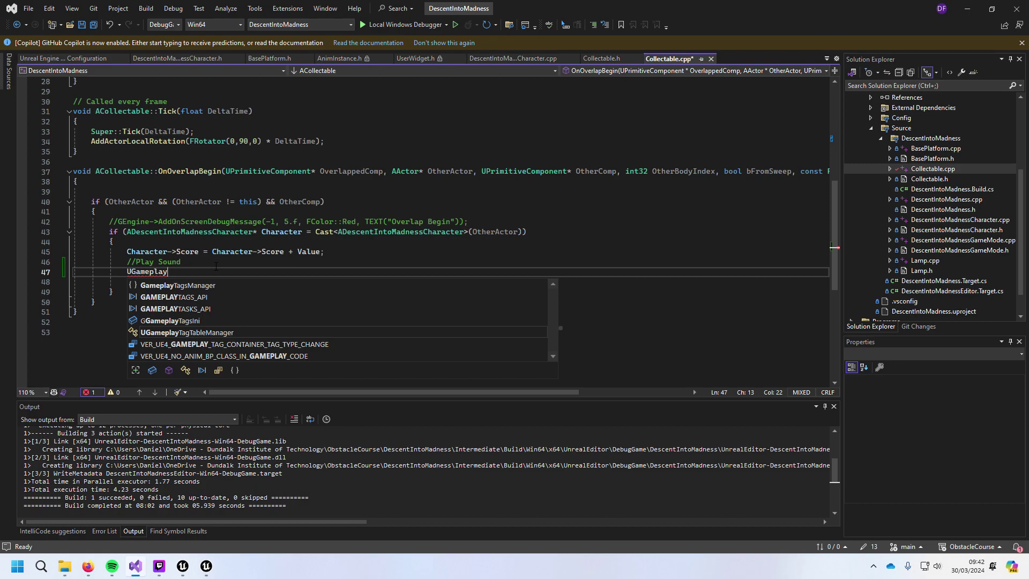
type("S")
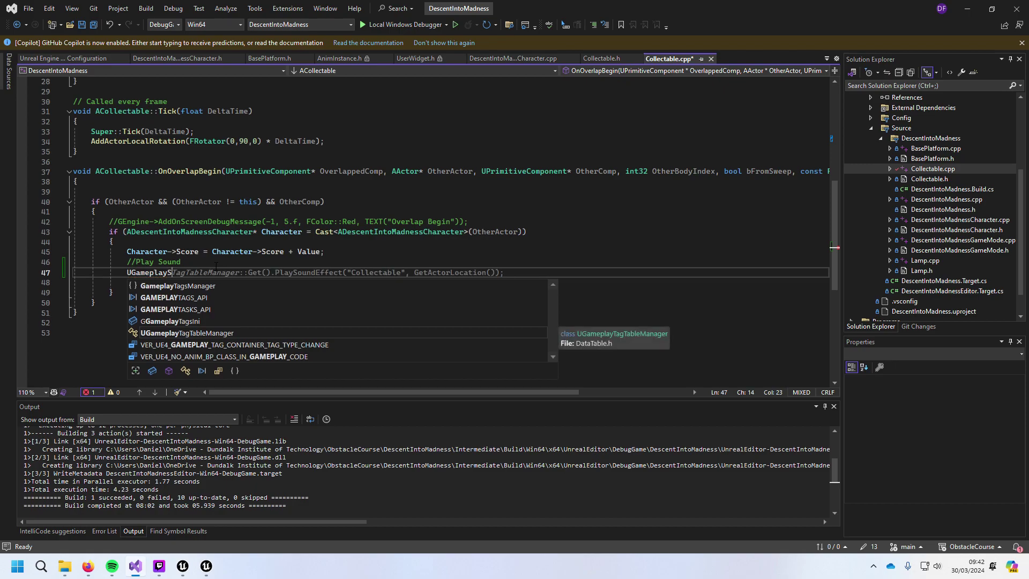
type("ta")
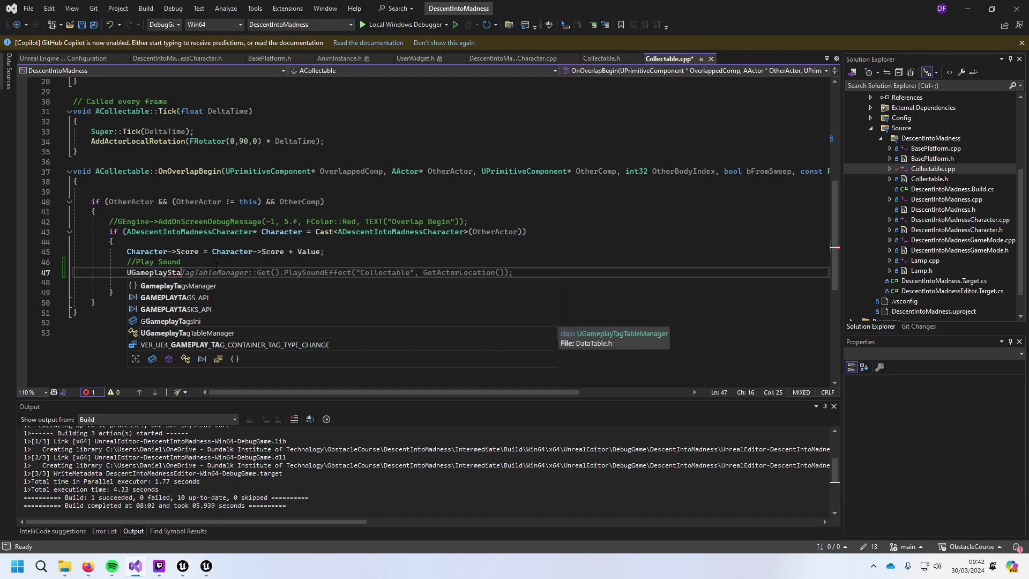
type("tic")
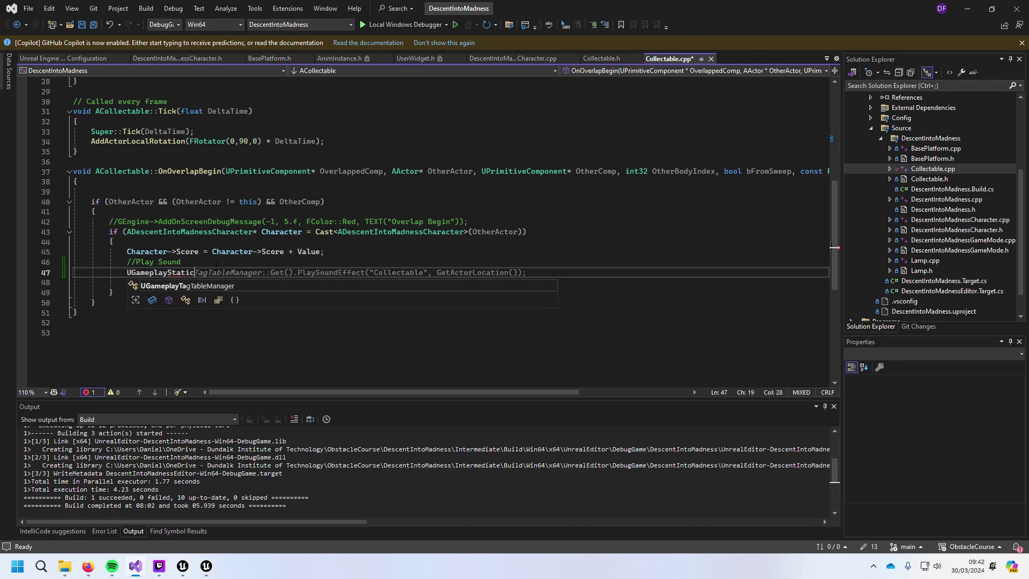
type("s::")
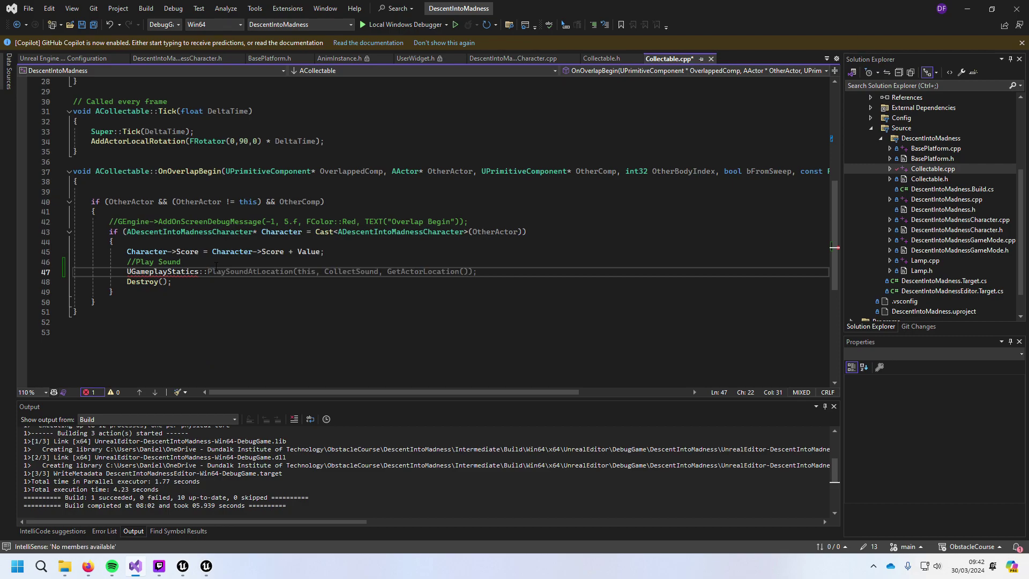
type("PlaySound2")
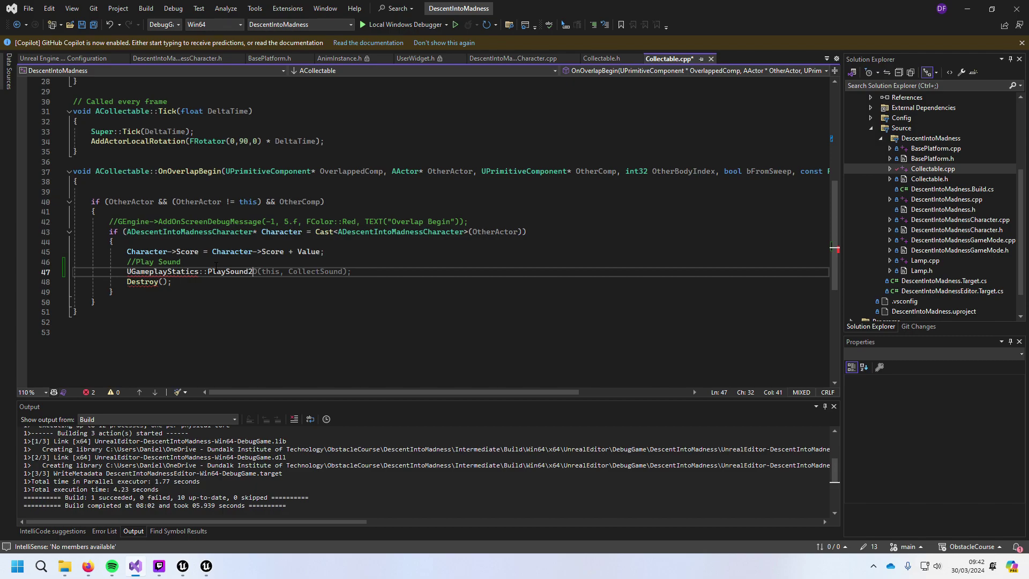
key("Tab")
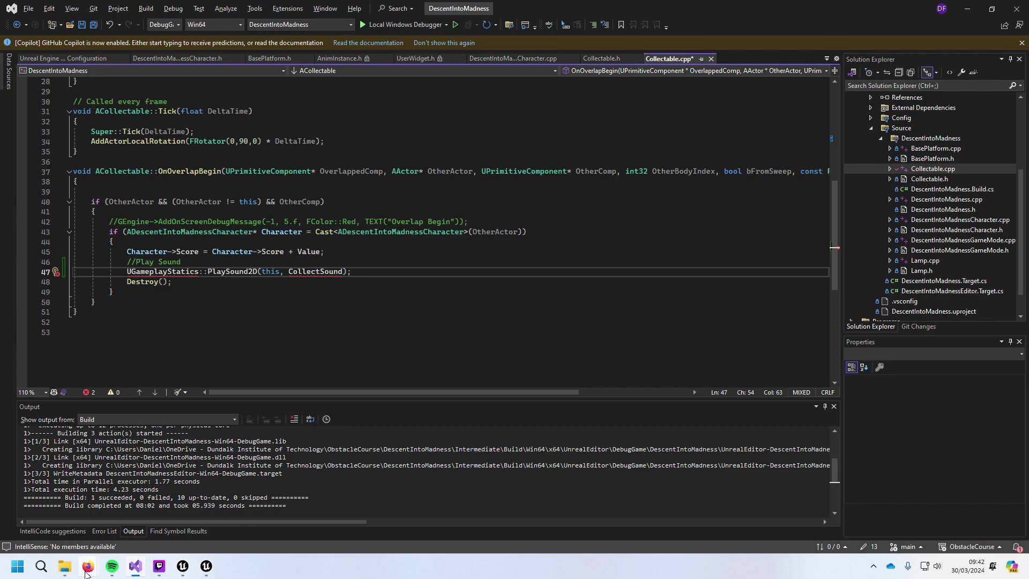
mouse_move(89, 572)
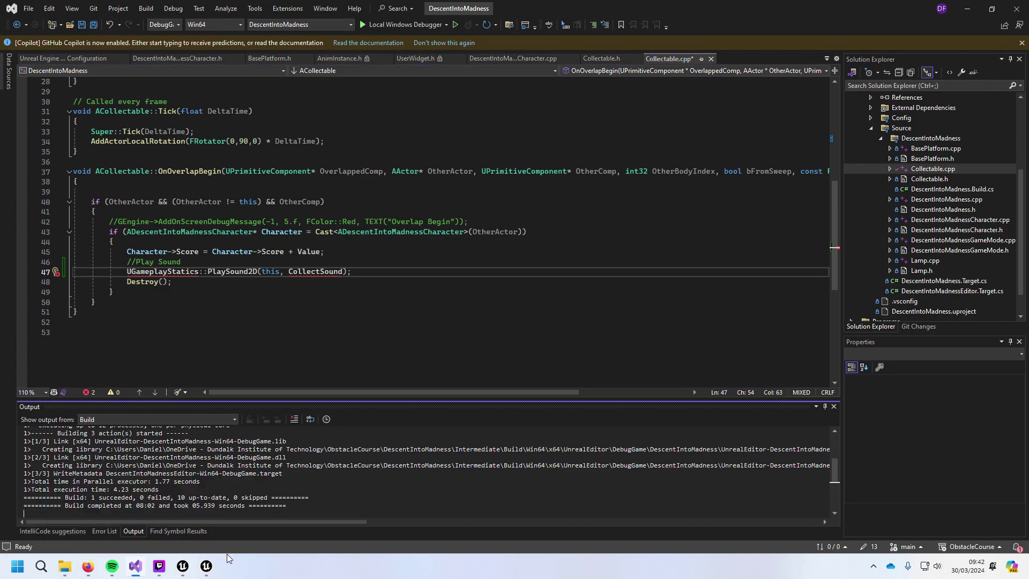
left_click(207, 567)
mouse_move(183, 568)
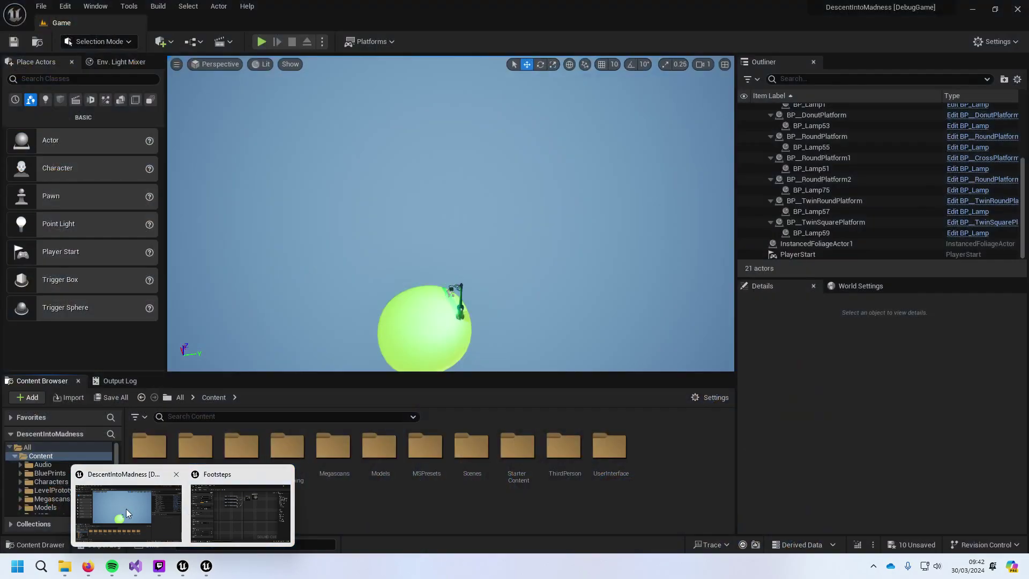
left_click(126, 510)
left_click_drag(521, 11, 675, 8)
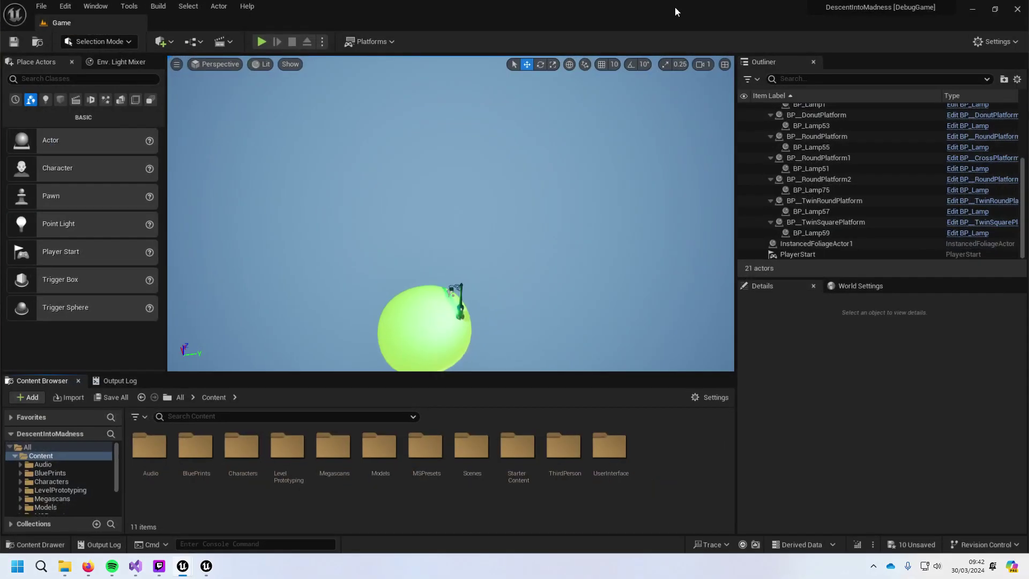
left_click(972, 8)
Step: Start an if statement on a new line between the //Play Sound comment and the PlaySound2D call
left_click(220, 261)
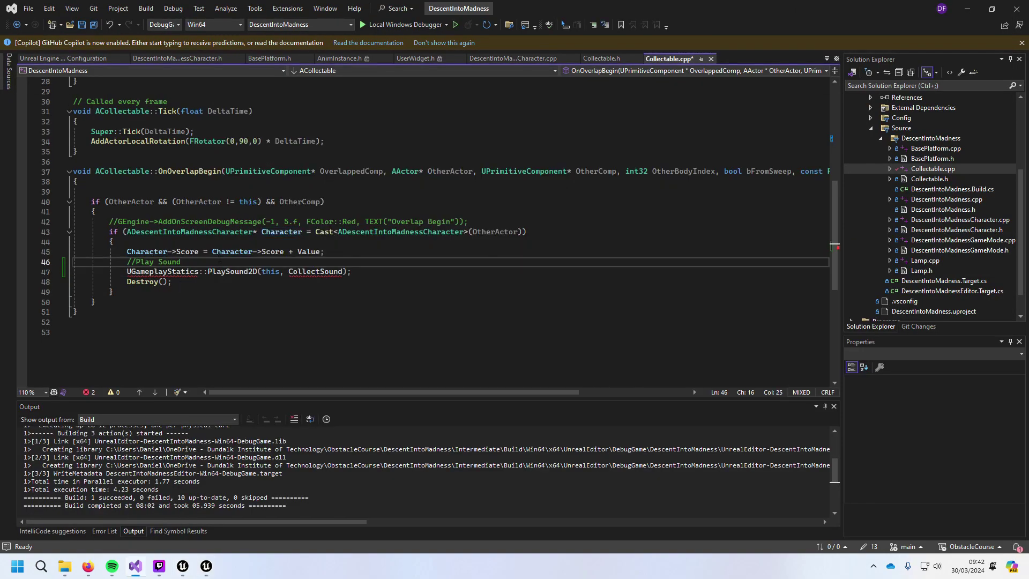
key("Return")
type("if (")
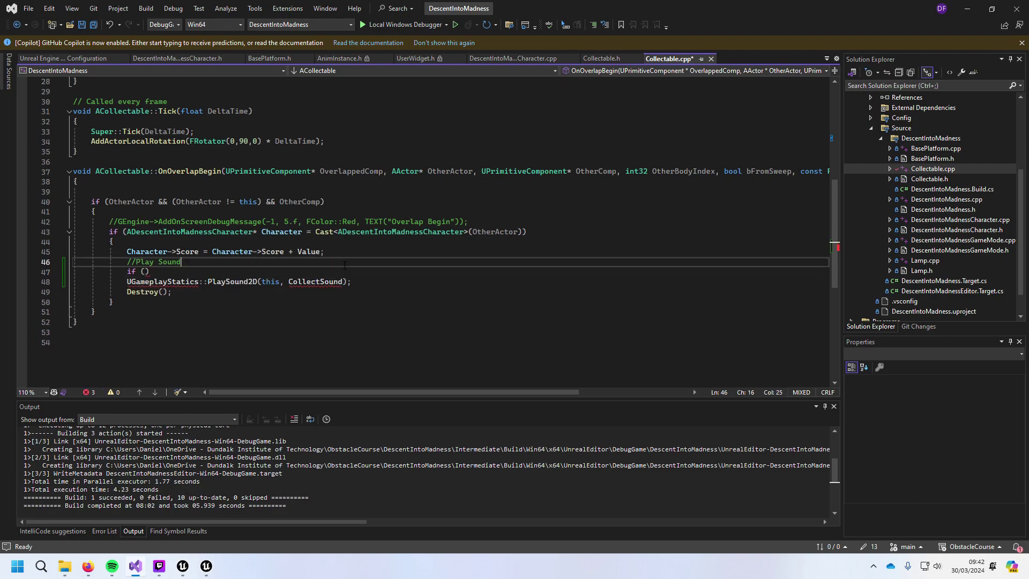
left_click(218, 270)
key("Left")
type("C")
key("Escape")
key("BackSpace")
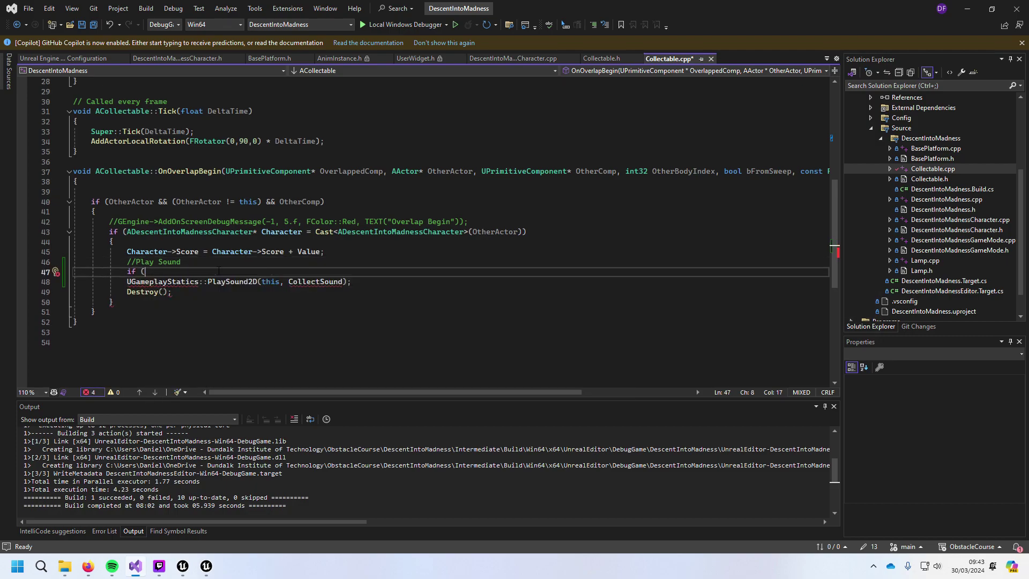
type("C")
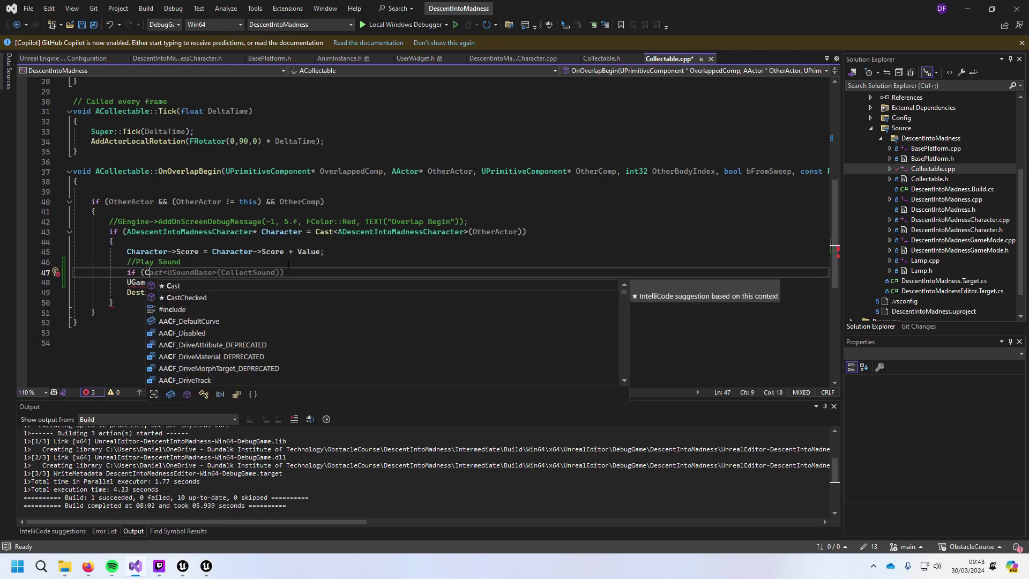
key("Escape")
double_click(314, 282)
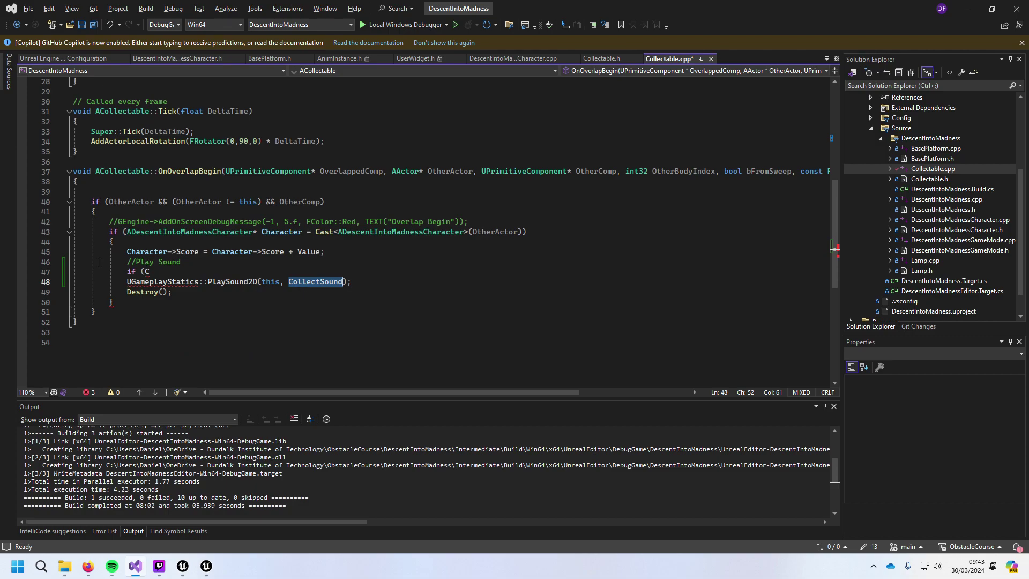
left_click(169, 272)
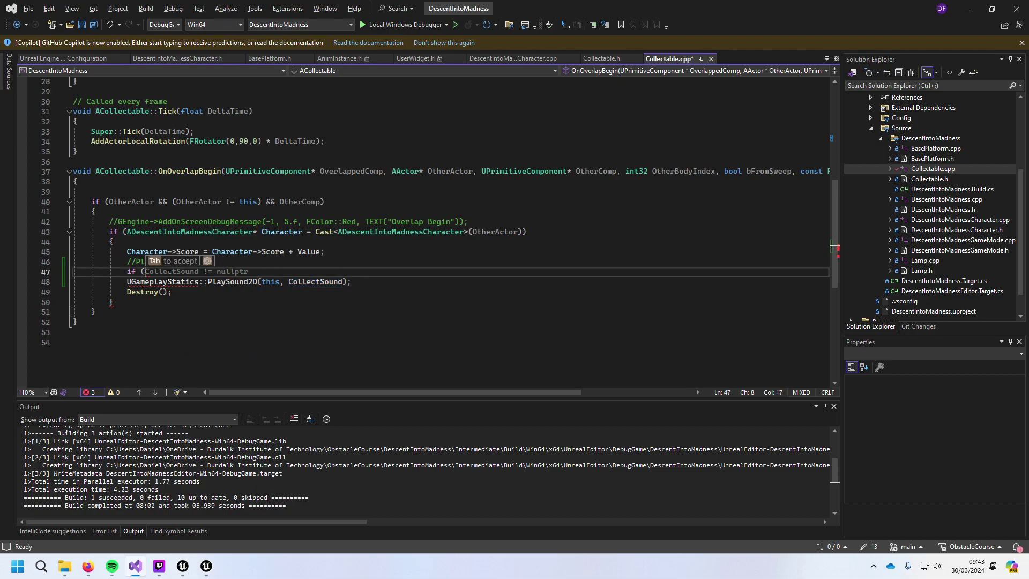
key("ctrl+v")
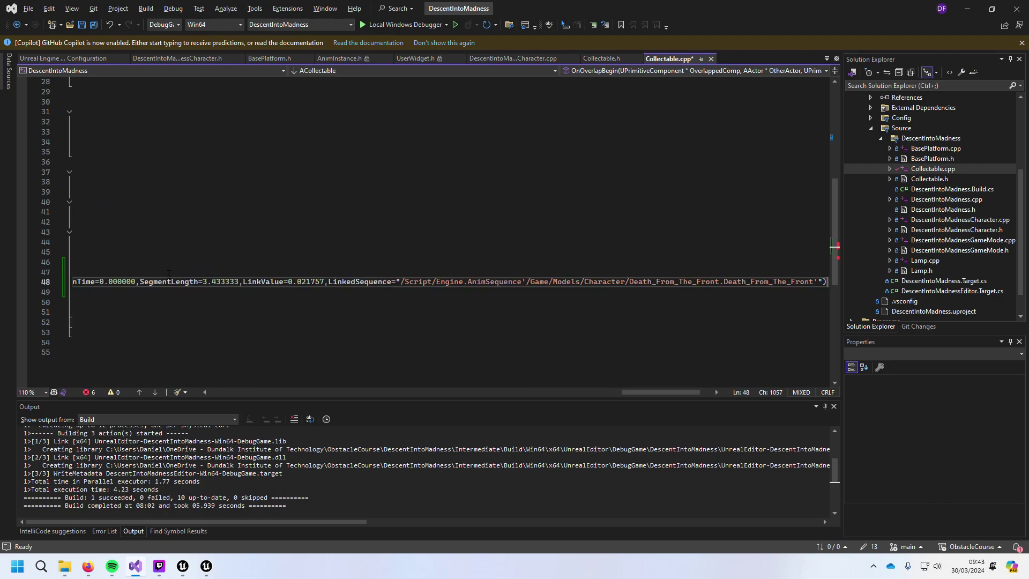
key("ctrl+z")
type("Collec")
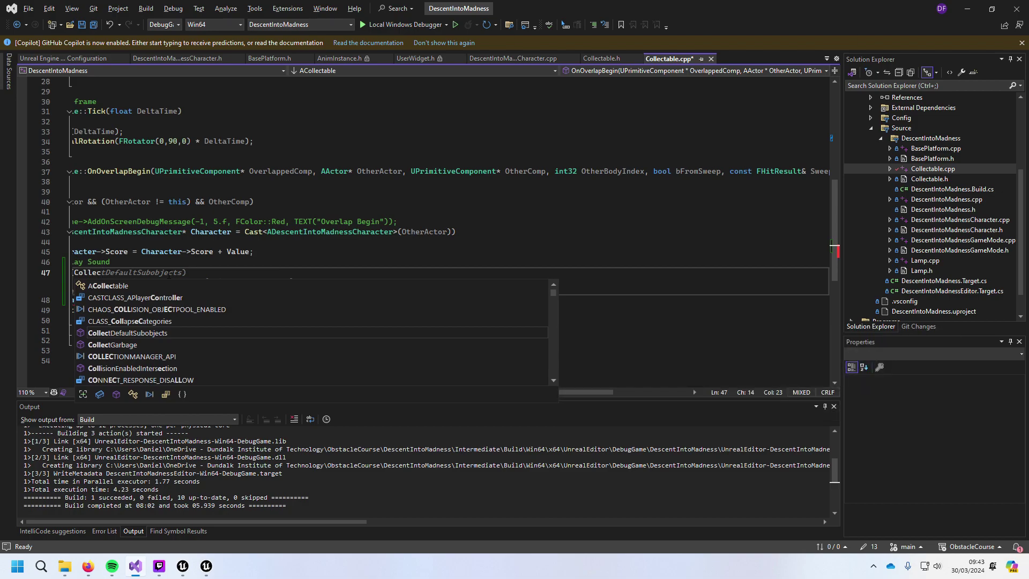
type("tedD")
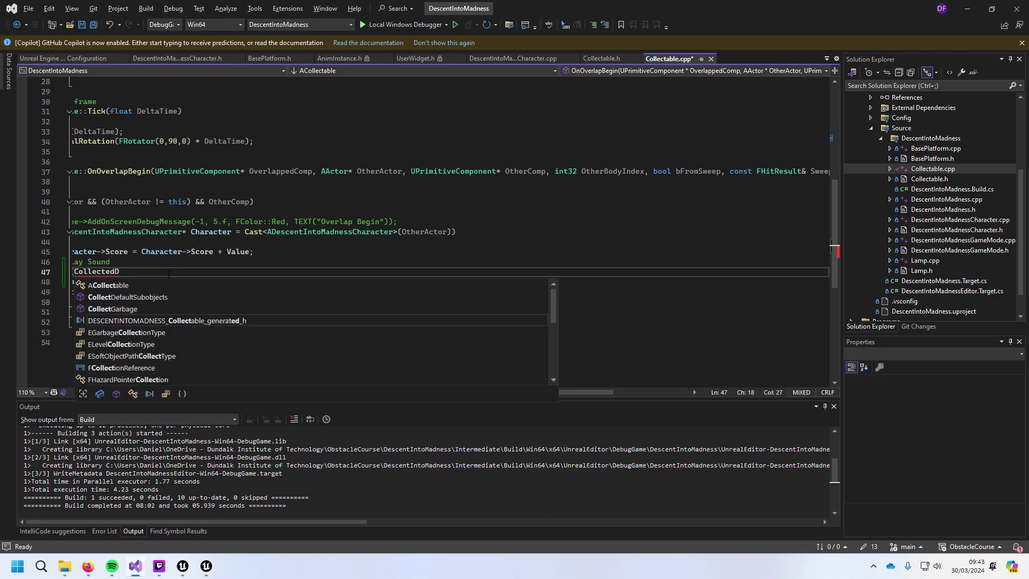
type("o")
key("Escape")
key("Up")
key("shift+Home")
key("shift+Home")
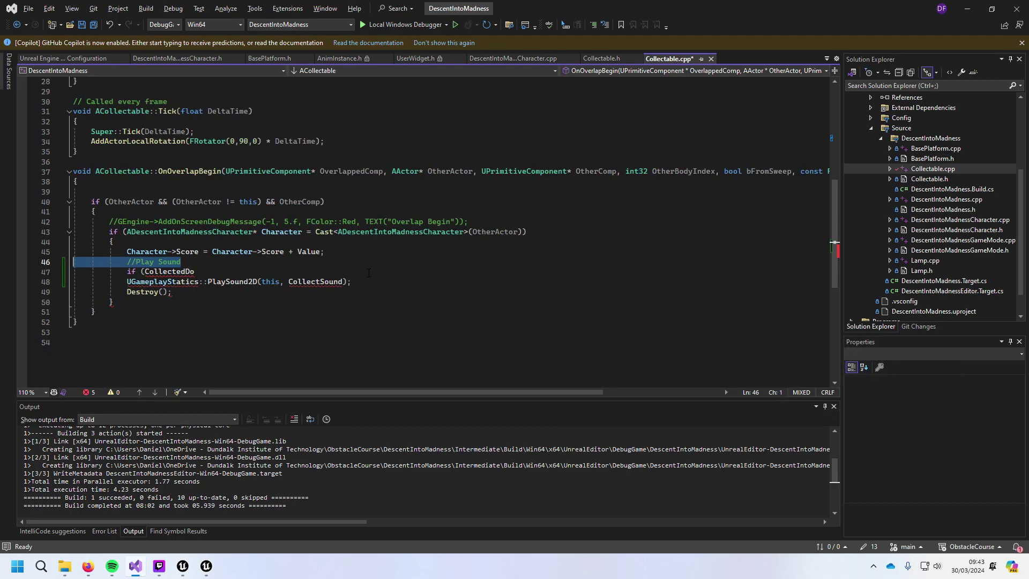
Step: Copy CollectSound from the PlaySound2D call into the if condition, then close the condition and open the block with a brace
double_click(320, 281)
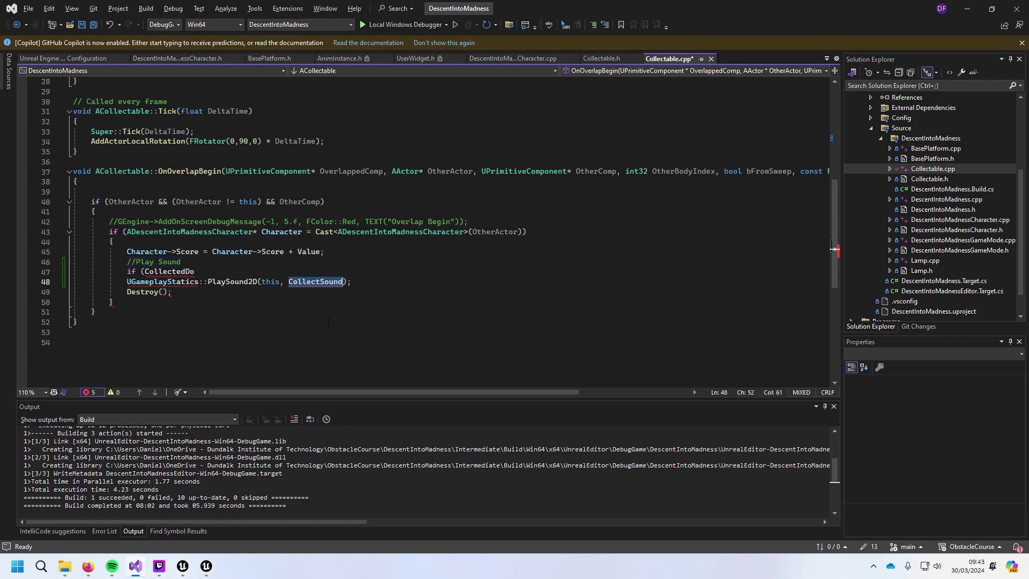
key("ctrl+c")
key("Up")
key("ctrl+shift+Left")
key("ctrl+v")
type(") {")
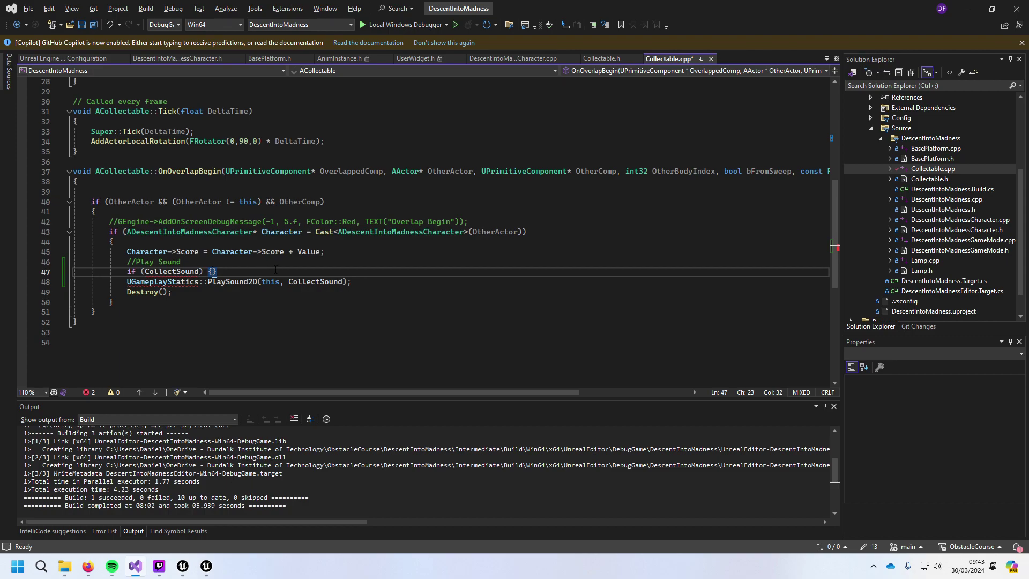
Step: Enclose the PlaySound2D call in the if block with a closing brace on the line below, and save Collectable.cpp
key("Delete")
left_click(387, 283)
key("Return")
type("}")
key("ctrl+s")
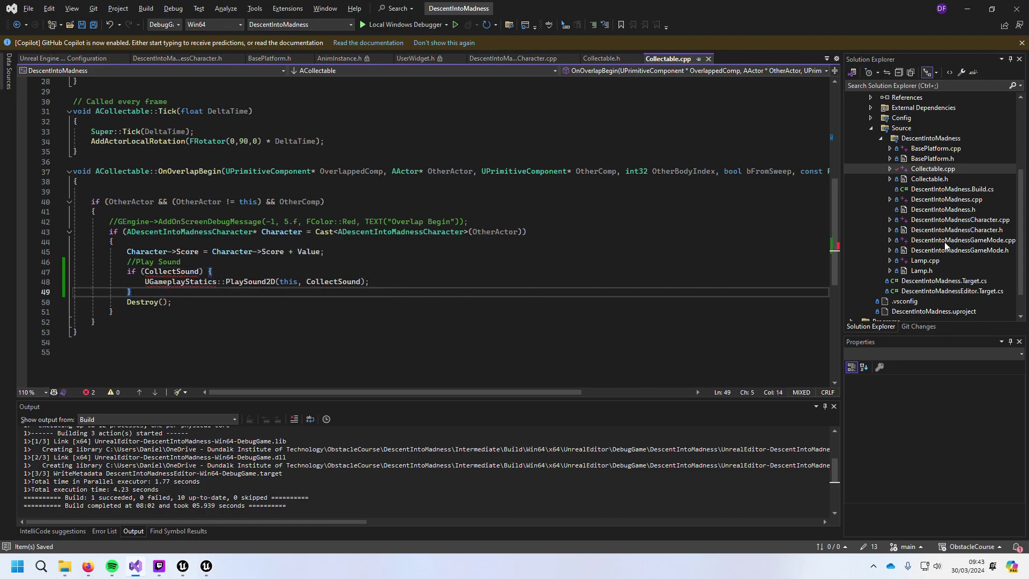
Step: Add the header include that UGameplayStatics needs below the Engine/Engine.h include in Collectable.cpp, and save the file
key("alt+Tab")
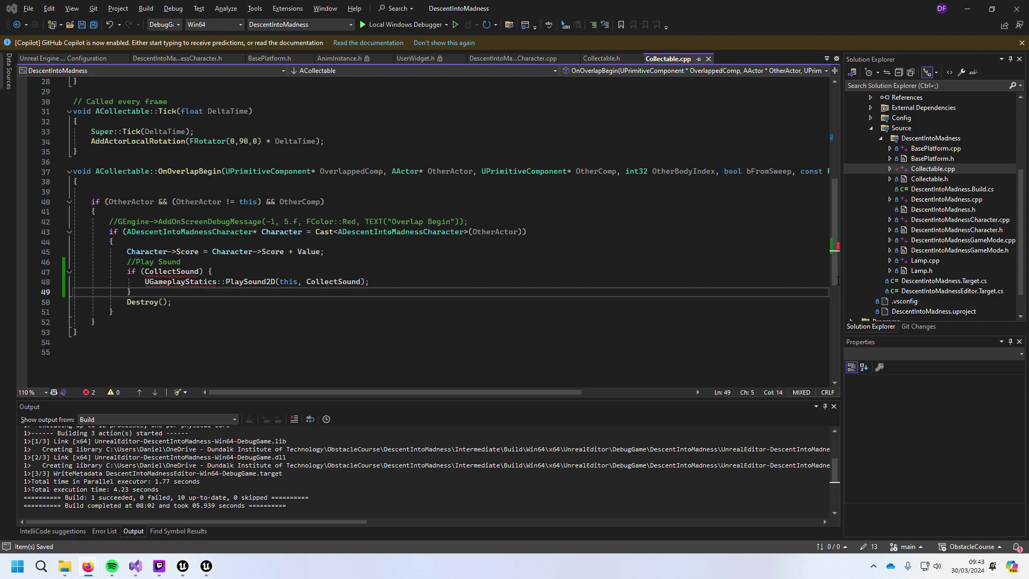
left_click(217, 282)
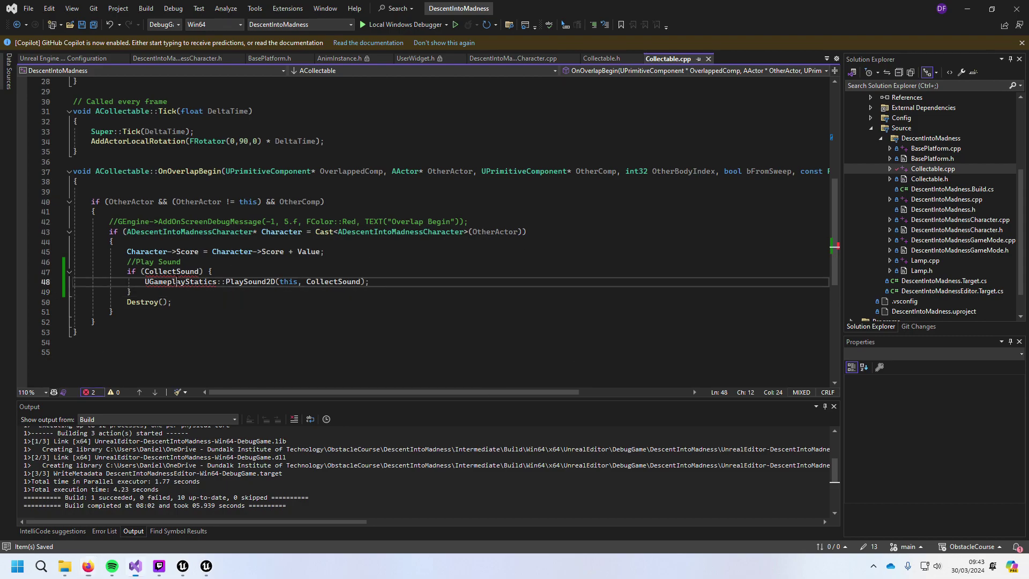
mouse_move(86, 570)
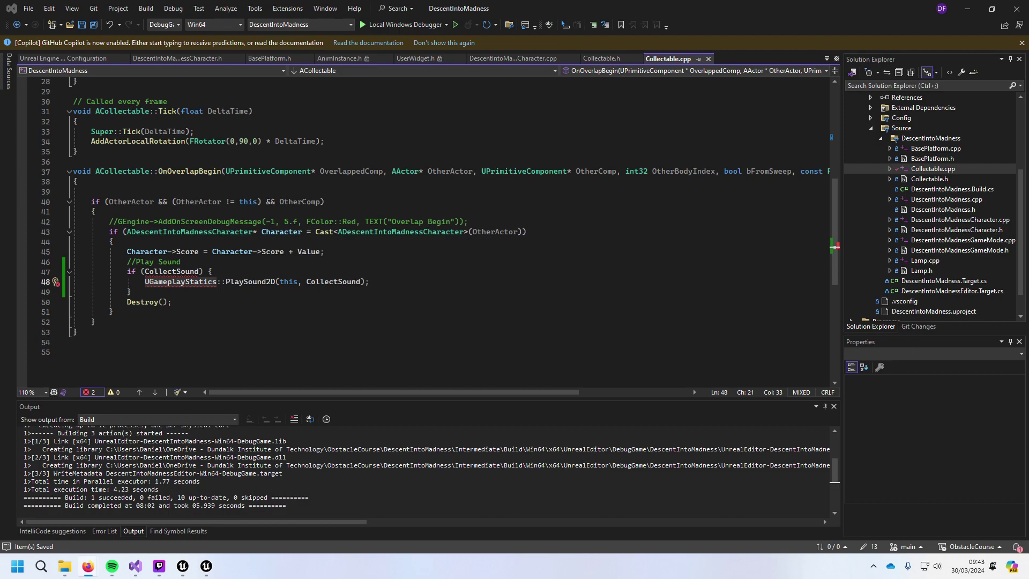
scroll(411, 288, "up", 9)
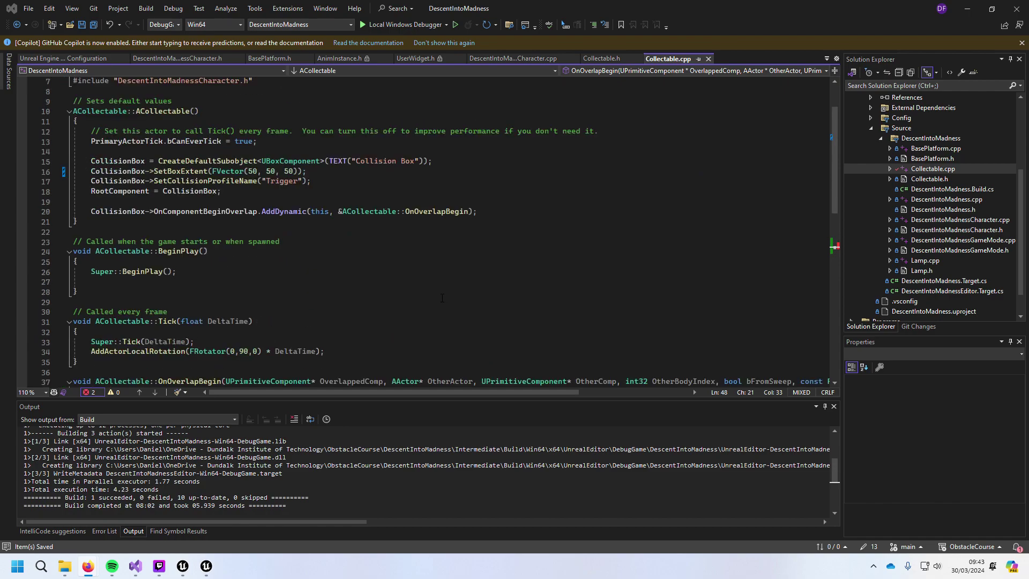
left_click(261, 135)
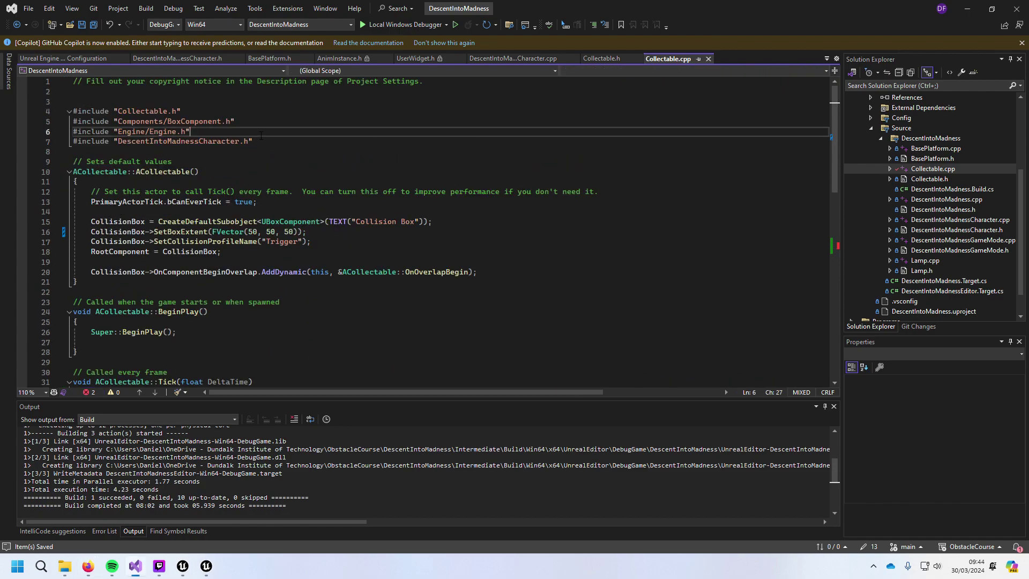
key("Return")
type("3")
key("BackSpace")
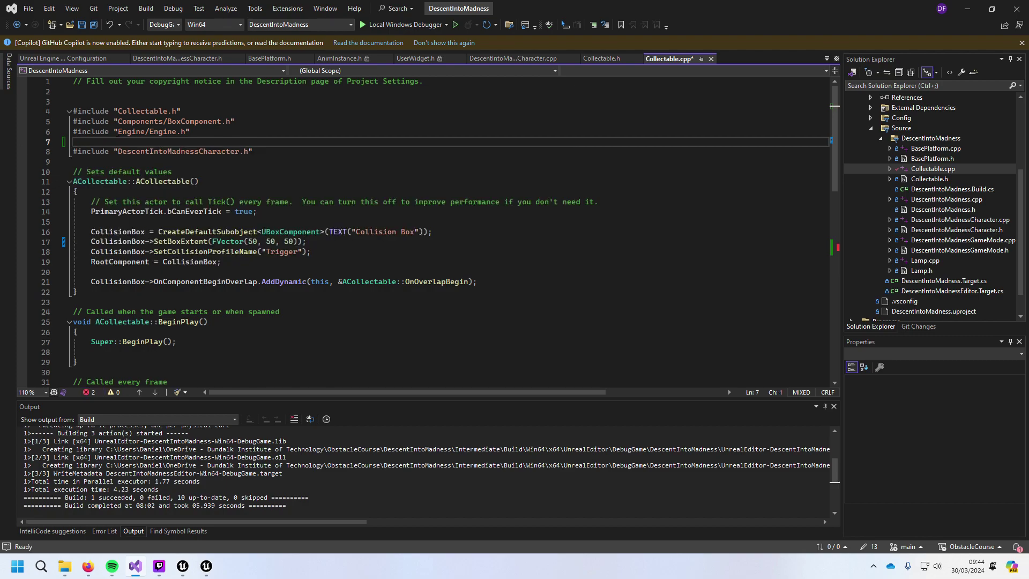
key("ctrl+Right")
key("Tab")
key("Down")
key("Down")
key("Down")
key("ctrl+s")
Step: Open the definition of UGameplayStatics from the PlaySound2D call in OnOverlapBegin
scroll(243, 220, "down", 7)
scroll(243, 220, "down", 8)
scroll(243, 220, "up", 3)
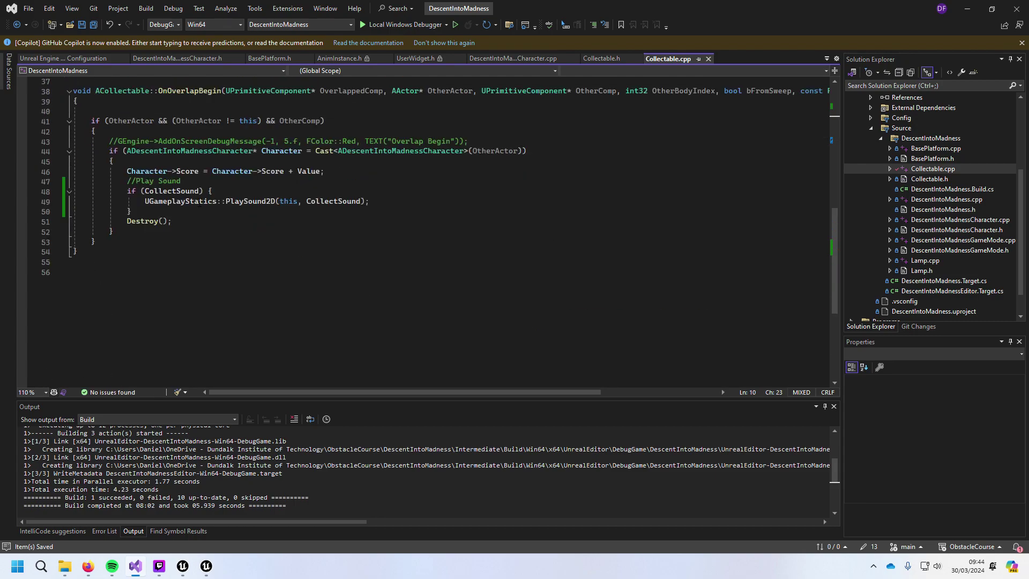
double_click(195, 203)
key("F12")
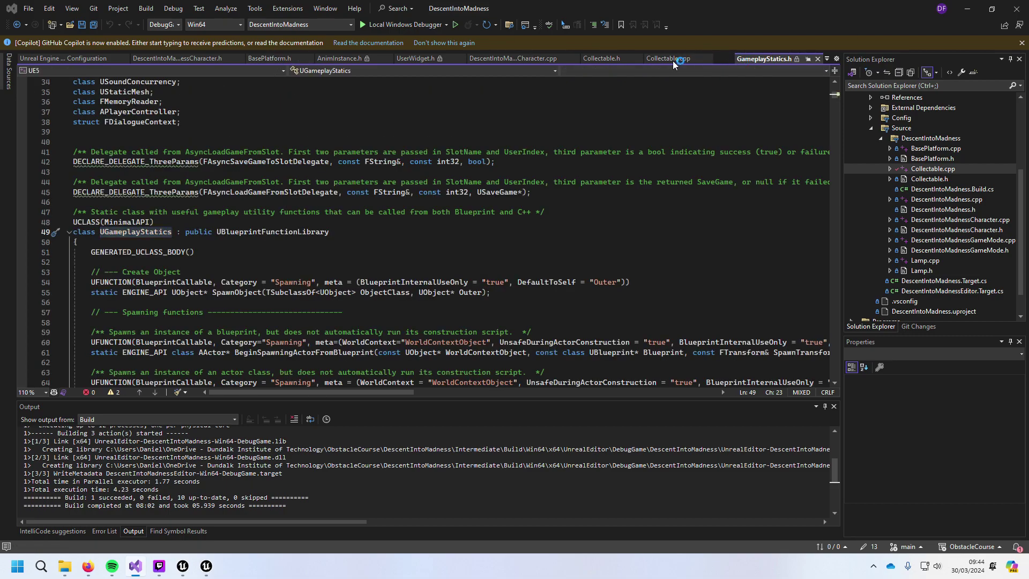
key("ctrl+s")
Step: Look through the open source and header files and return to Collectable.cpp
left_click(502, 11)
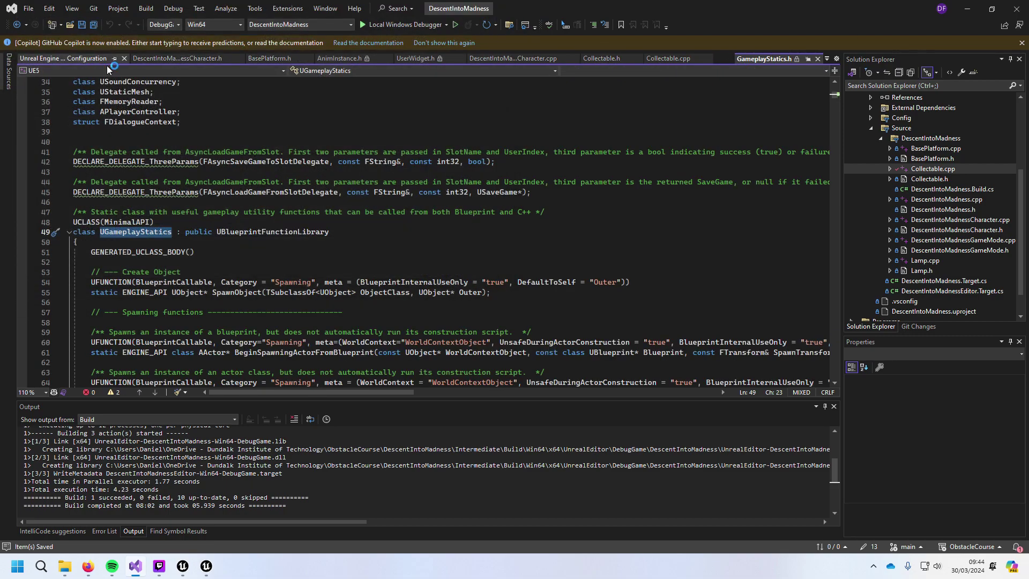
left_click(167, 60)
left_click(268, 59)
left_click(338, 59)
left_click(413, 59)
left_click(510, 59)
left_click(602, 59)
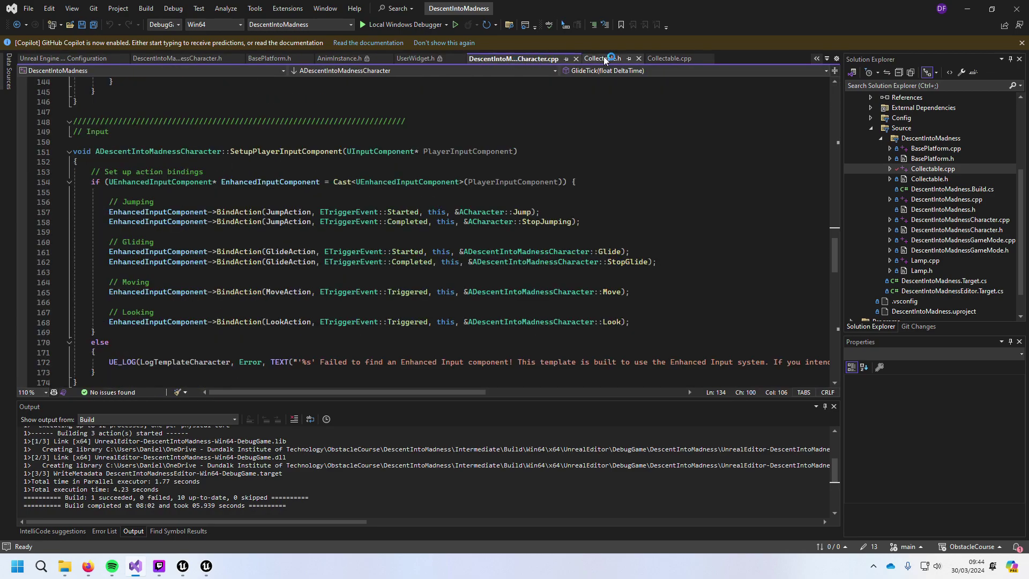
left_click(670, 59)
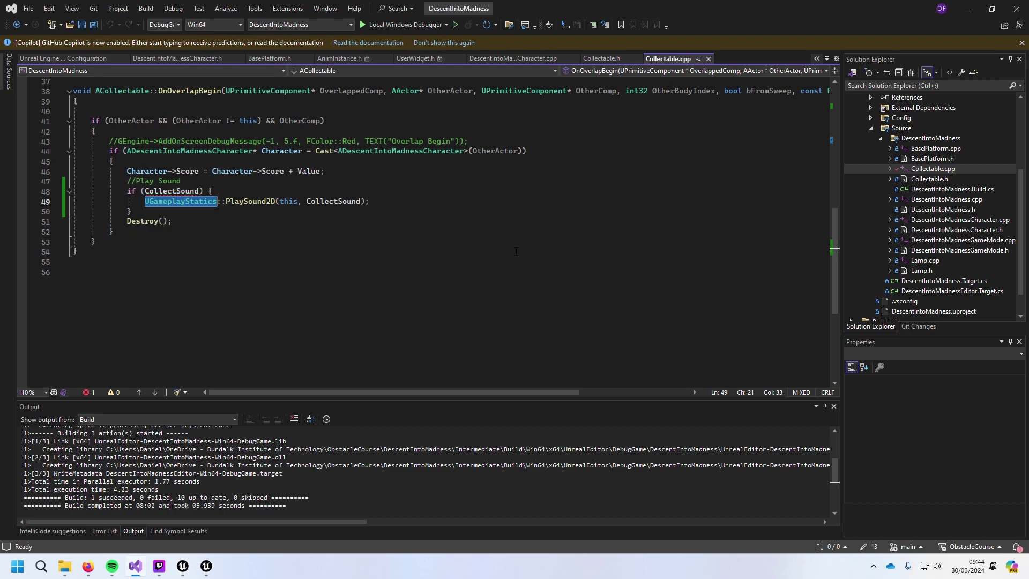
left_click(322, 185)
left_click(393, 175)
key("Return")
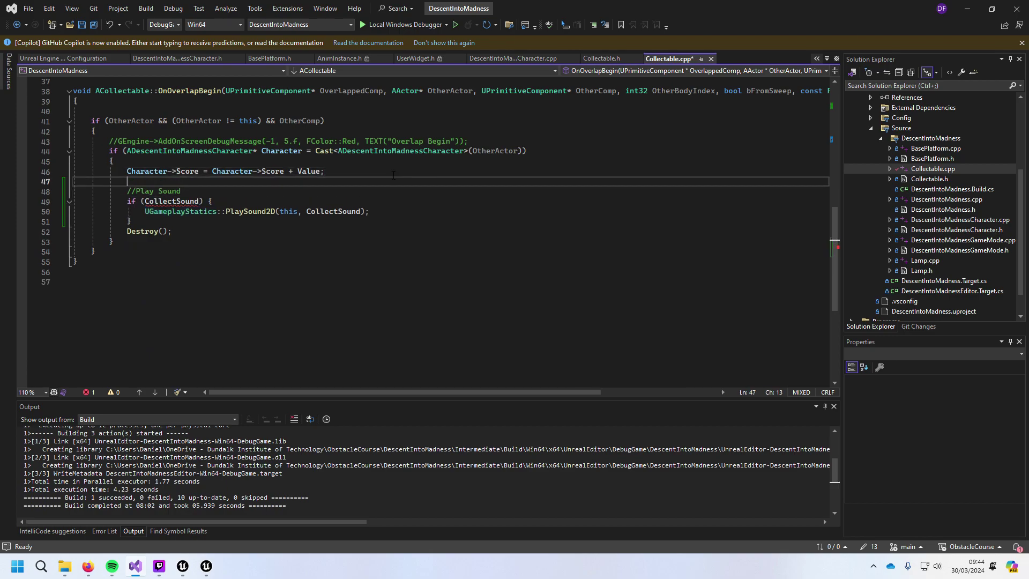
key("BackSpace")
key("BackSpace")
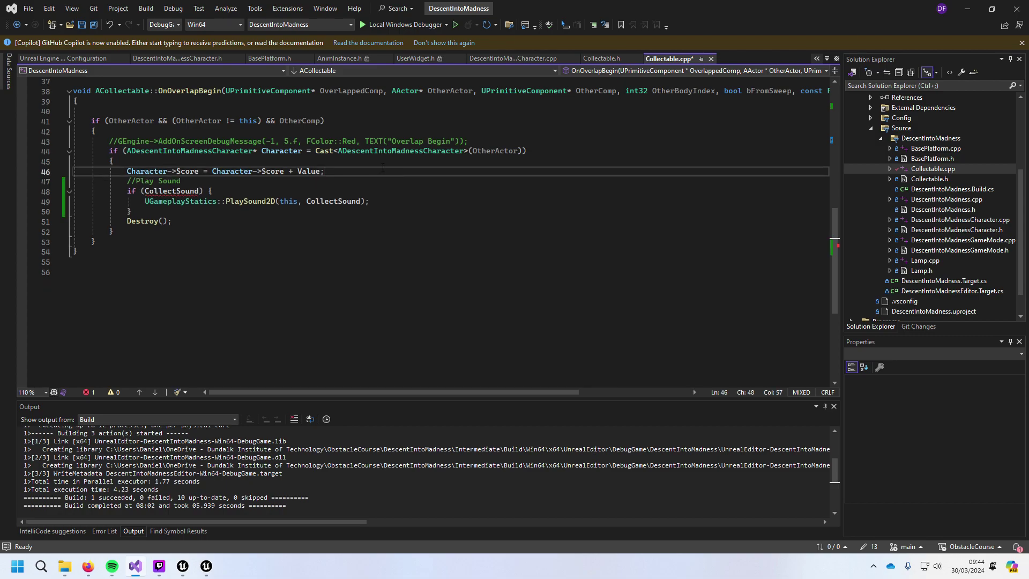
Step: Check the includes and constructor in Collectable.cpp and save the file
scroll(242, 282, "up", 2)
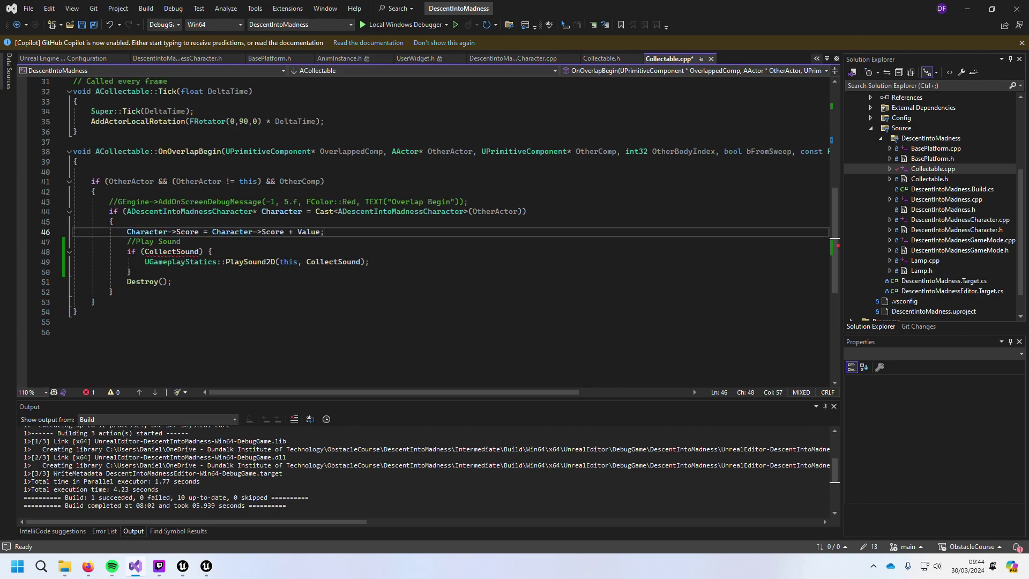
key("alt+Tab")
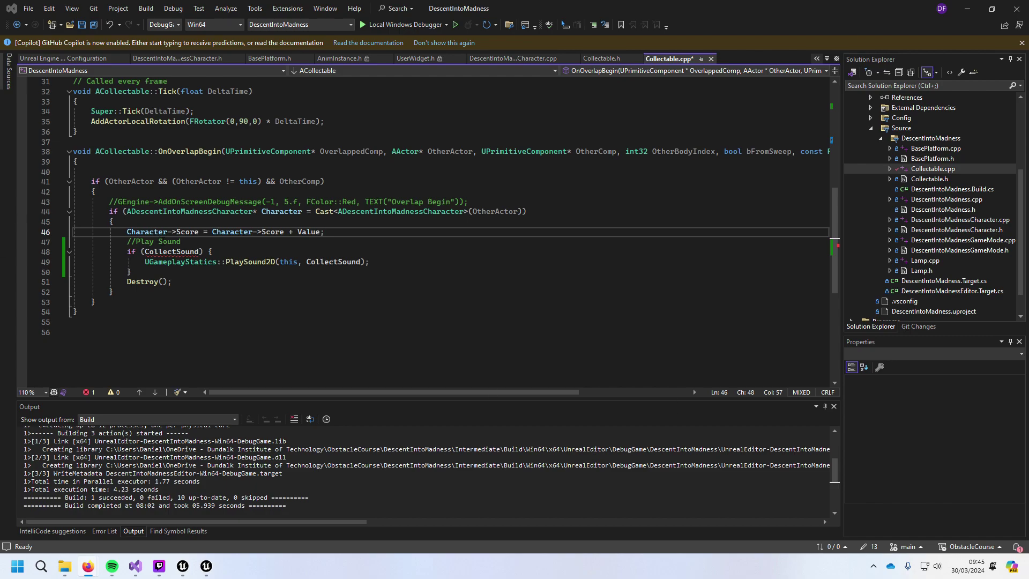
scroll(269, 251, "up", 10)
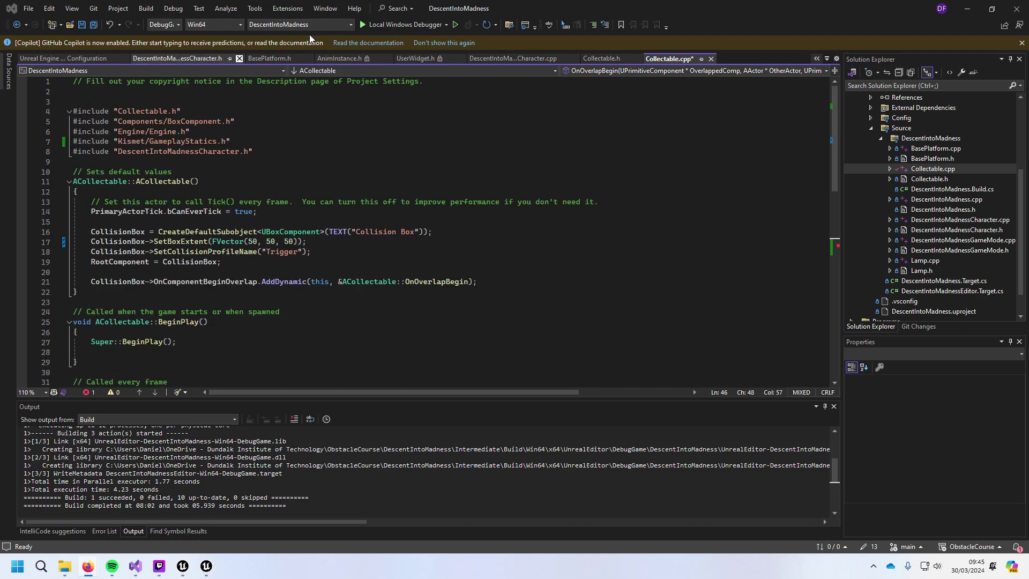
left_click(638, 231)
key("ctrl+s")
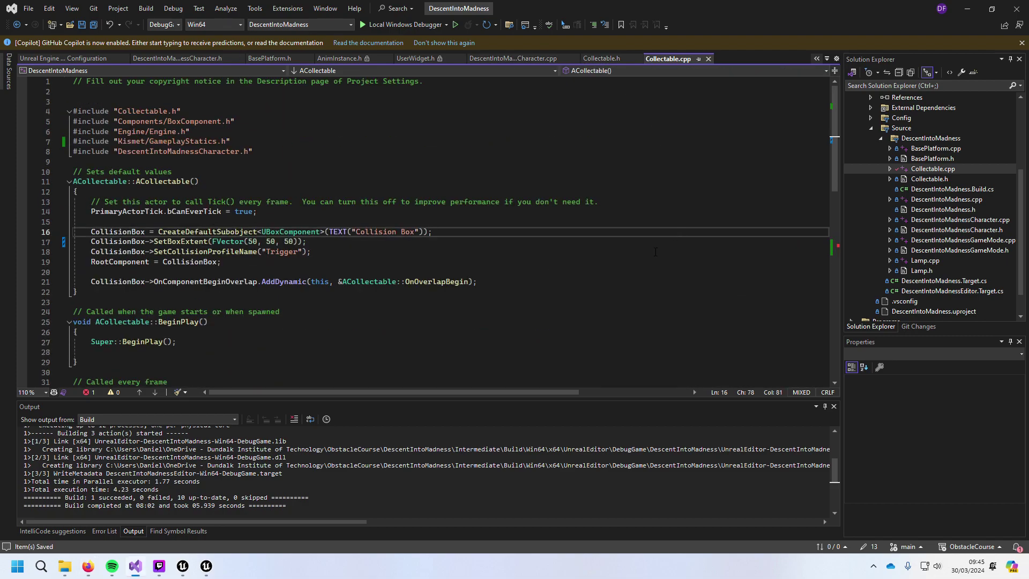
Step: Duplicate the private Value property in Collectable.h, including its UPROPERTY line, directly below the original
scroll(648, 282, "down", 7)
scroll(650, 173, "up", 4)
left_click(604, 58)
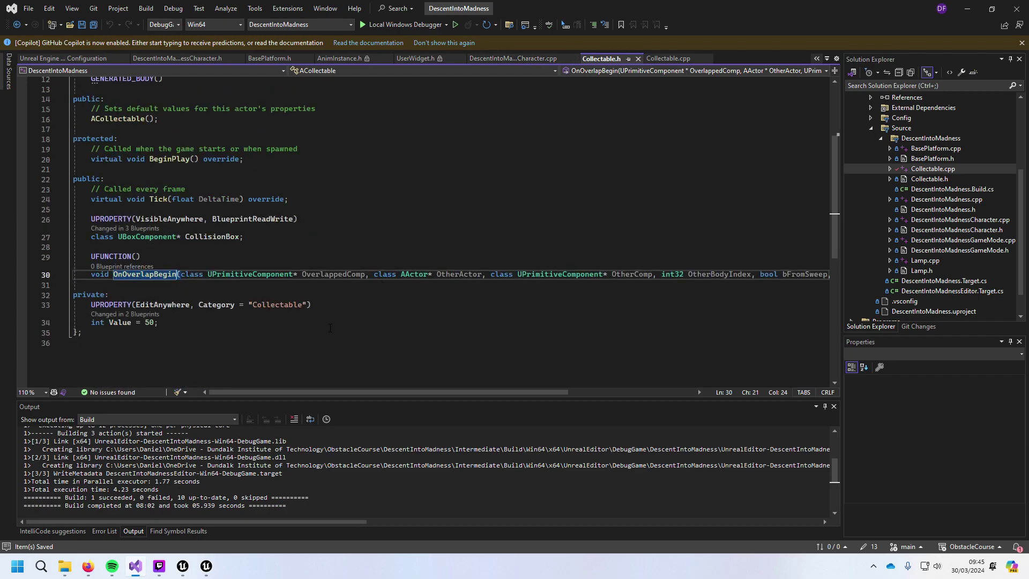
scroll(265, 325, "up", 4)
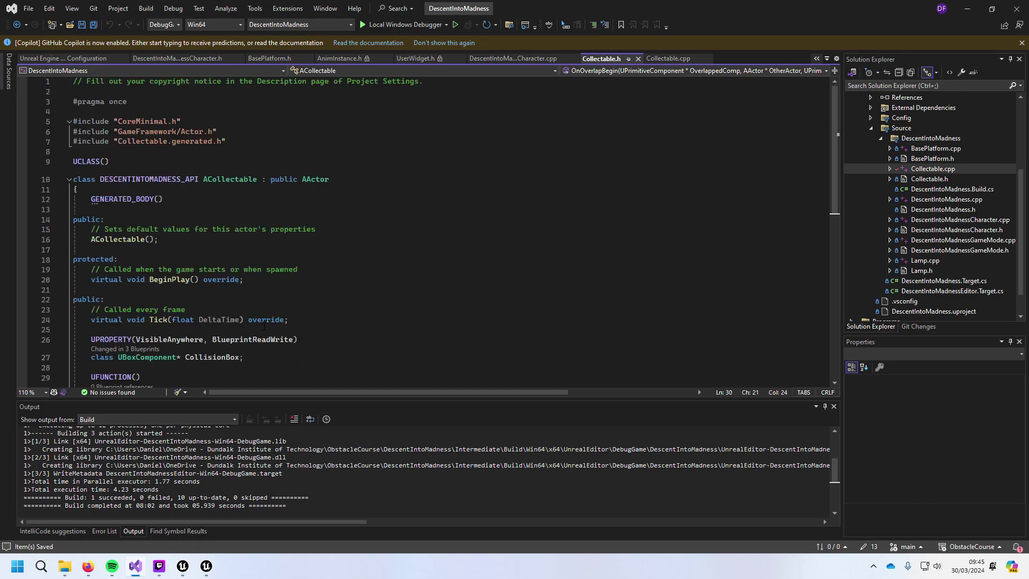
scroll(146, 371, "down", 3)
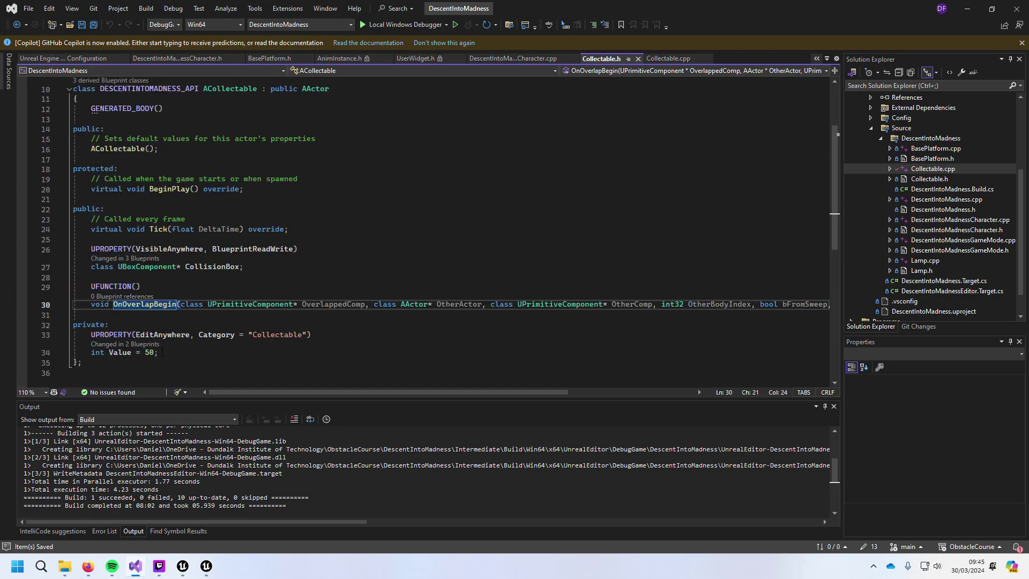
left_click_drag(163, 352, 91, 335)
left_click(186, 353)
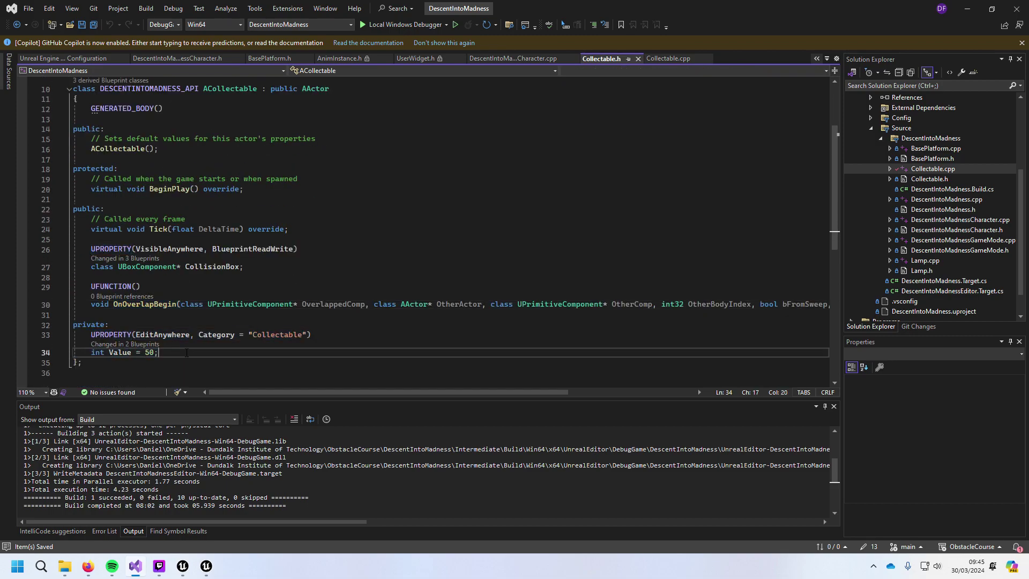
key("Return")
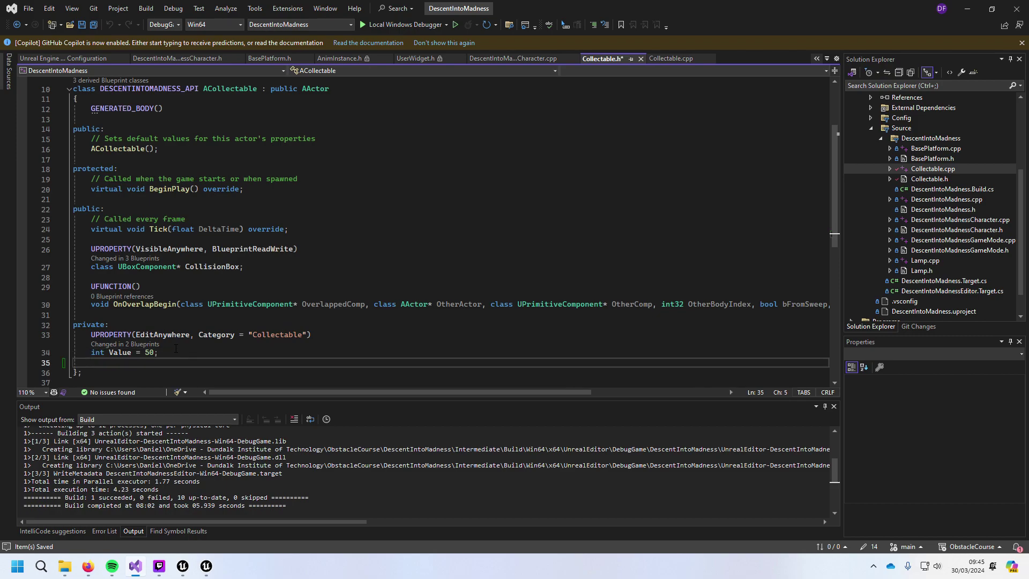
key("ctrl+v")
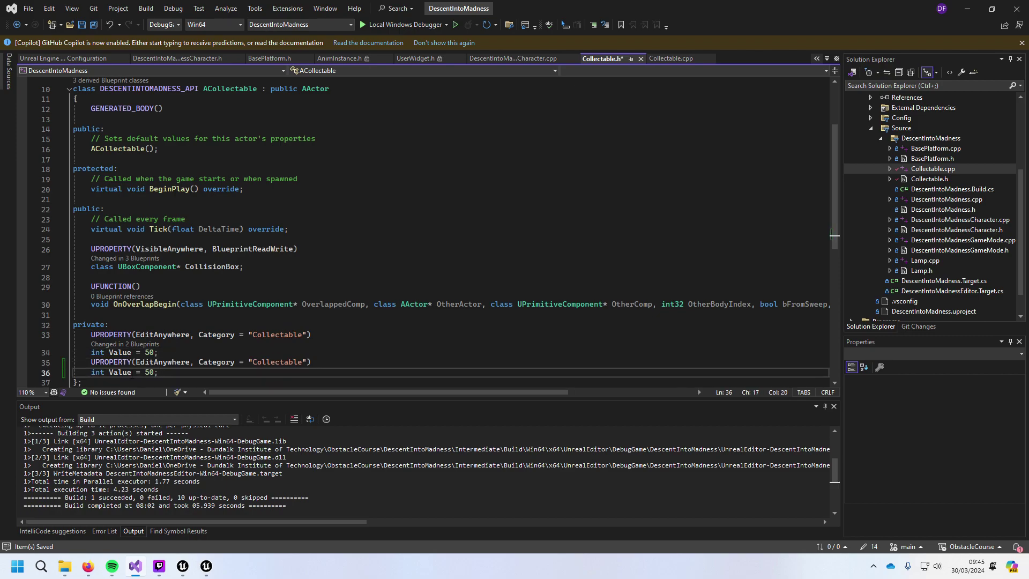
Step: Rename the duplicated property in Collectable.h to CollectSound, matching the name used in OnOverlapBegin in Collectable.cpp
left_click(652, 60)
scroll(283, 244, "down", 5)
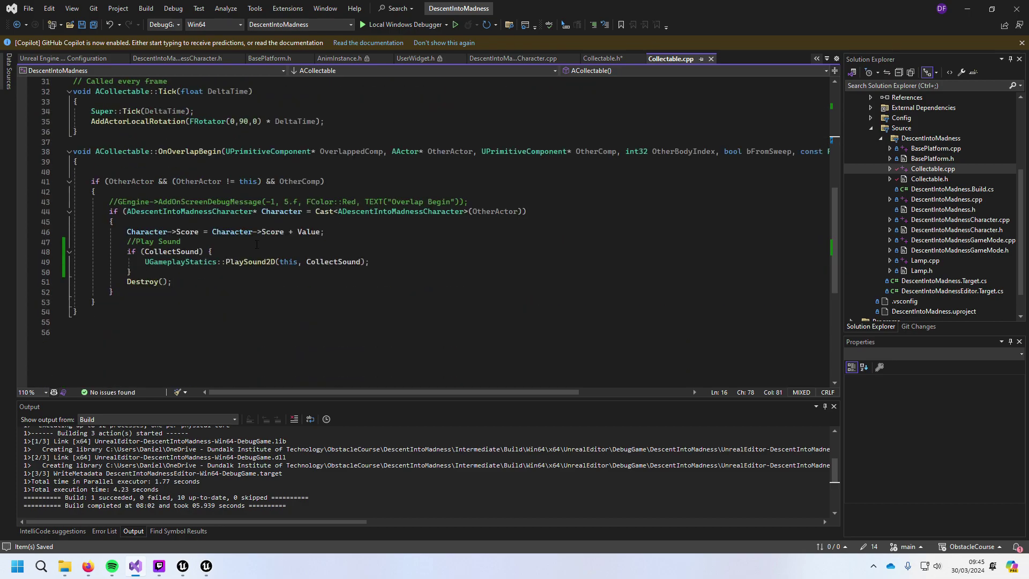
left_click(199, 251)
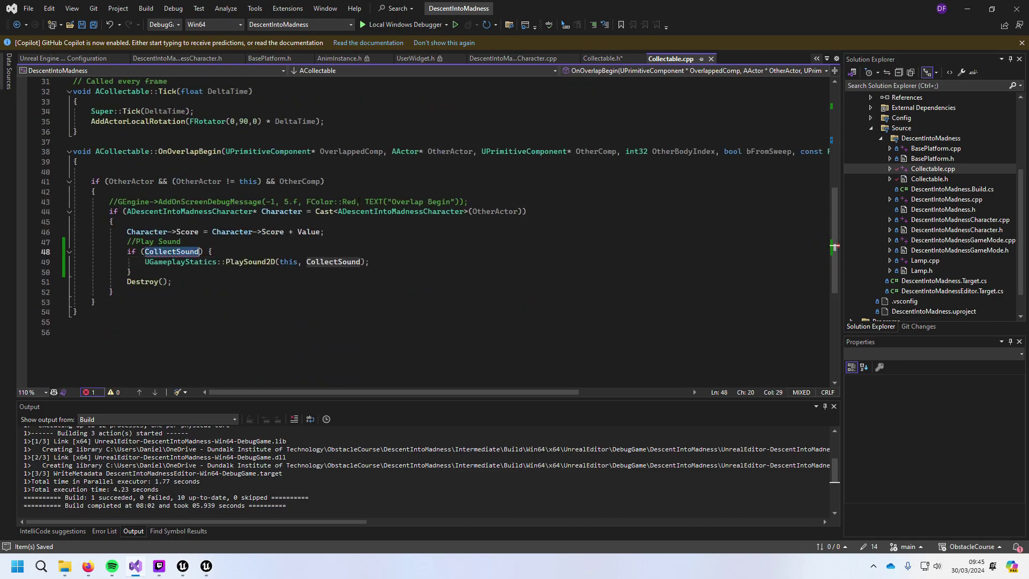
left_click(618, 63)
scroll(115, 288, "down", 3)
left_click(116, 286)
double_click(115, 287)
type("CollectSound")
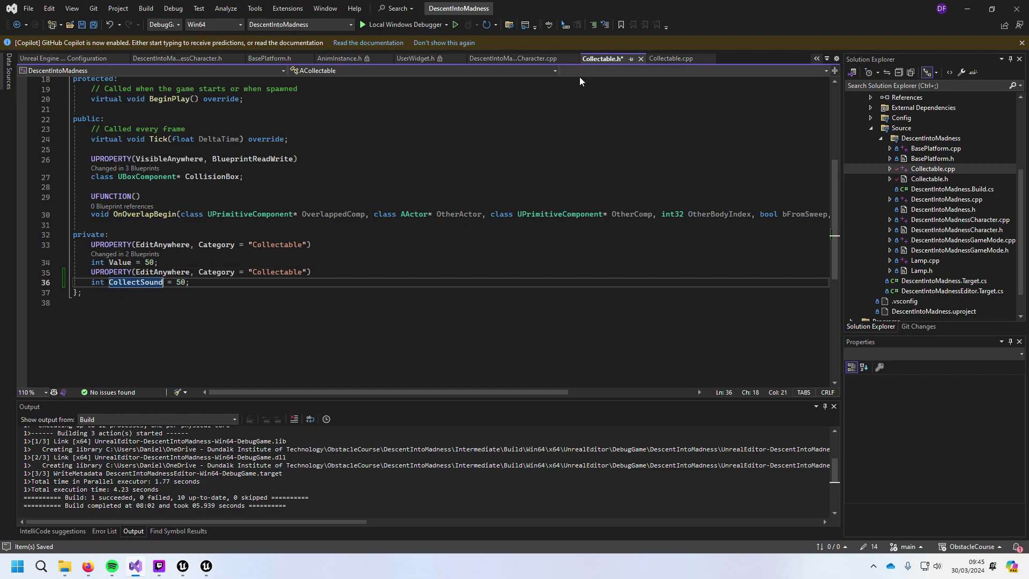
Step: Inspect the error on CollectSound in Collectable.cpp and open the PlaySound2D definition to check its sound parameter type
left_click(670, 58)
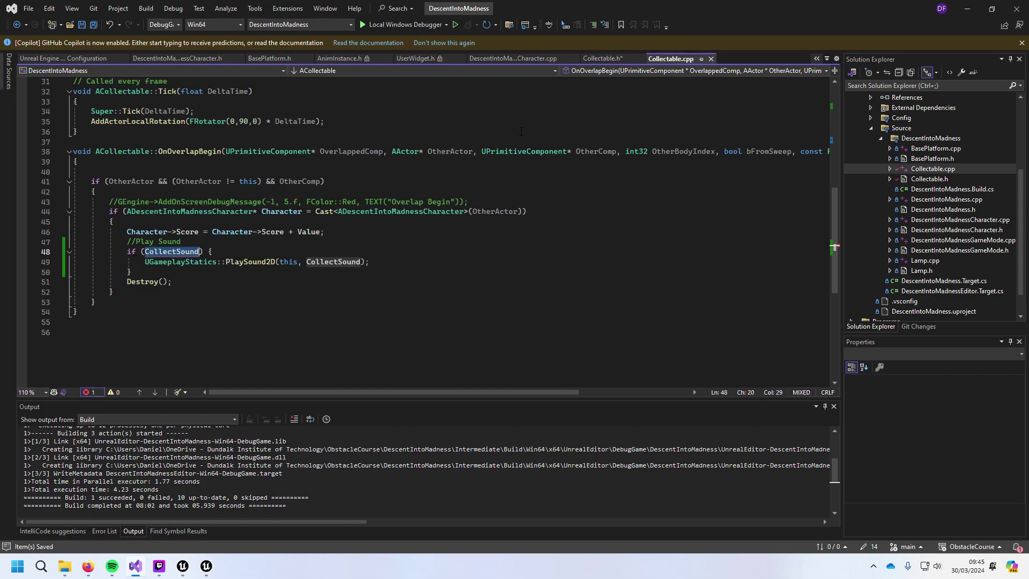
scroll(306, 286, "up", 1)
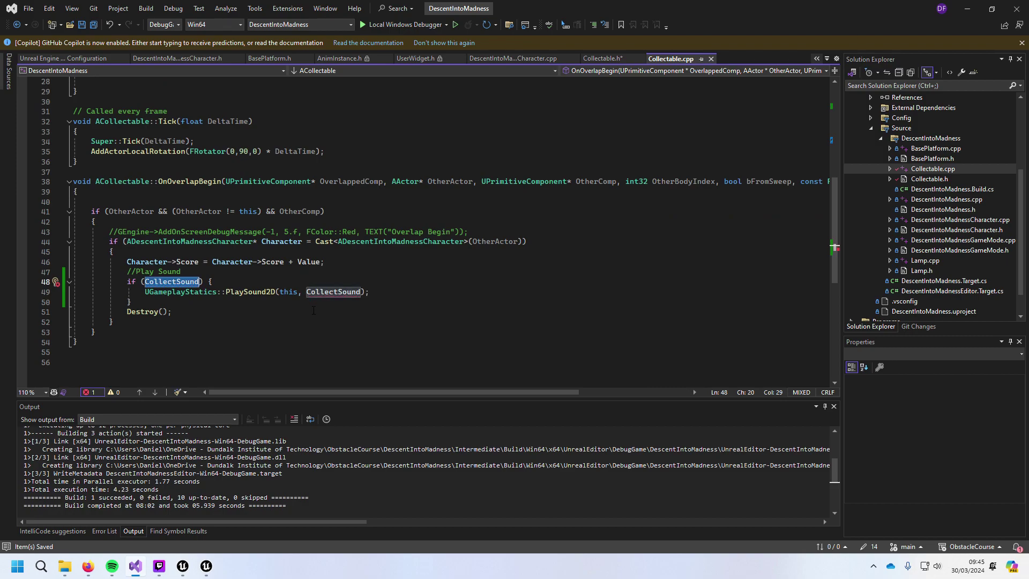
mouse_move(325, 295)
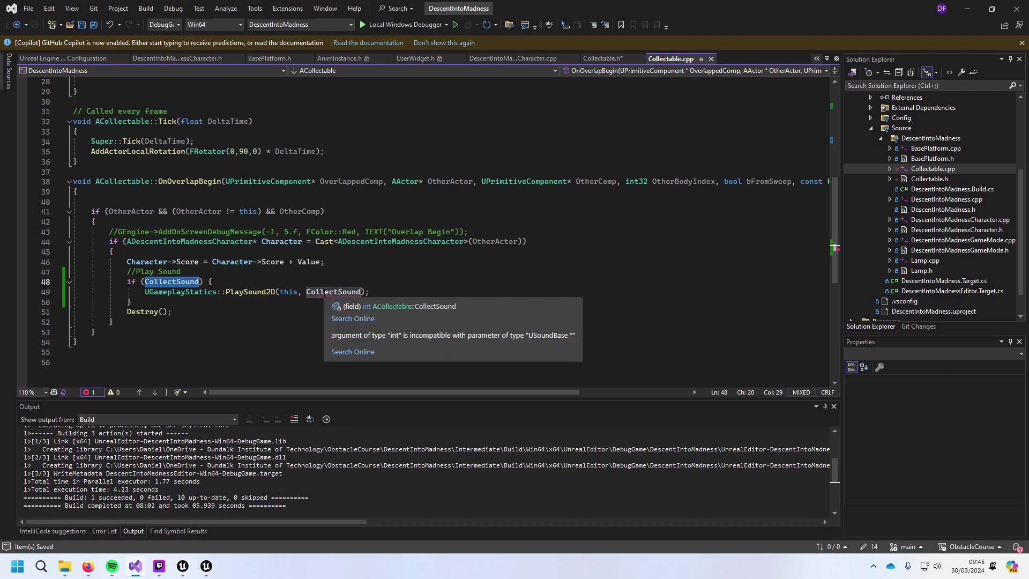
left_click(238, 292)
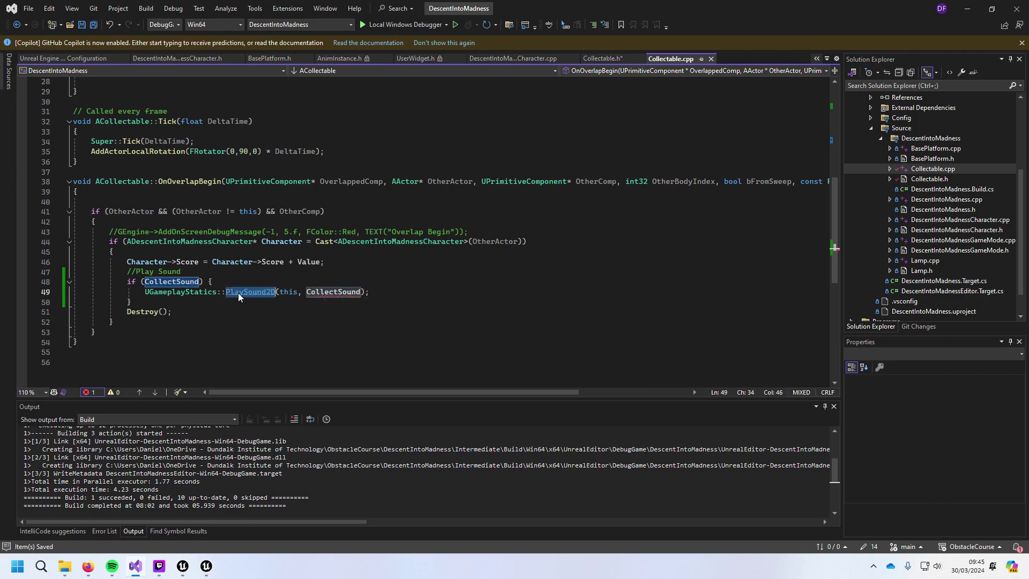
key("F12")
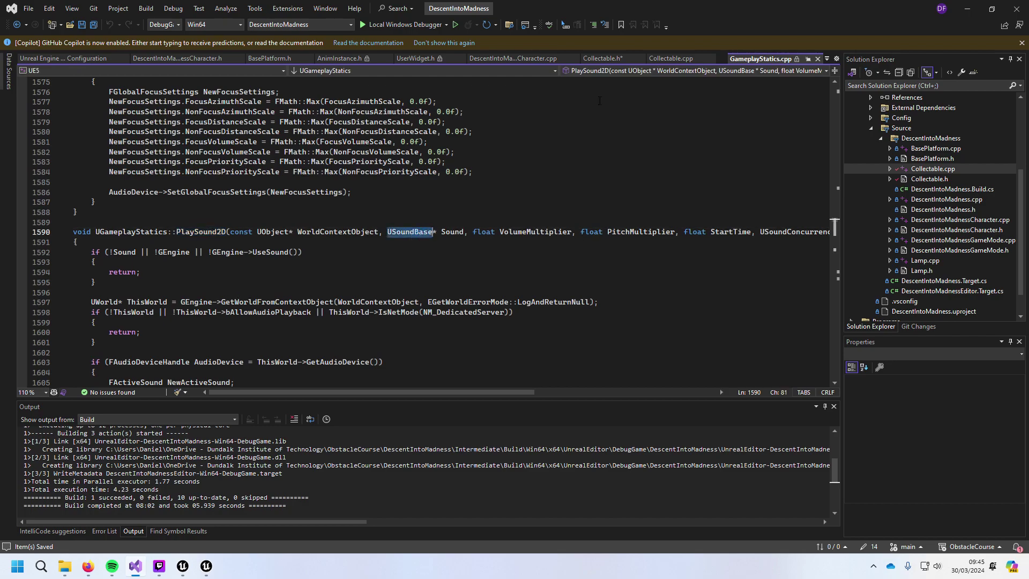
Step: Change the type of CollectSound in Collectable.h to USoundBase and save the file
left_click(671, 58)
left_click(603, 58)
double_click(97, 283)
type("USoundBase CollectSound = 50;")
key("ctrl+s")
Step: Copy the Kismet/GameplayStatics.h include in Collectable.cpp and delete its line there
left_click(668, 58)
scroll(429, 215, "up", 10)
left_click_drag(231, 141, 50, 141)
key("ctrl+c")
key("BackSpace")
key("BackSpace")
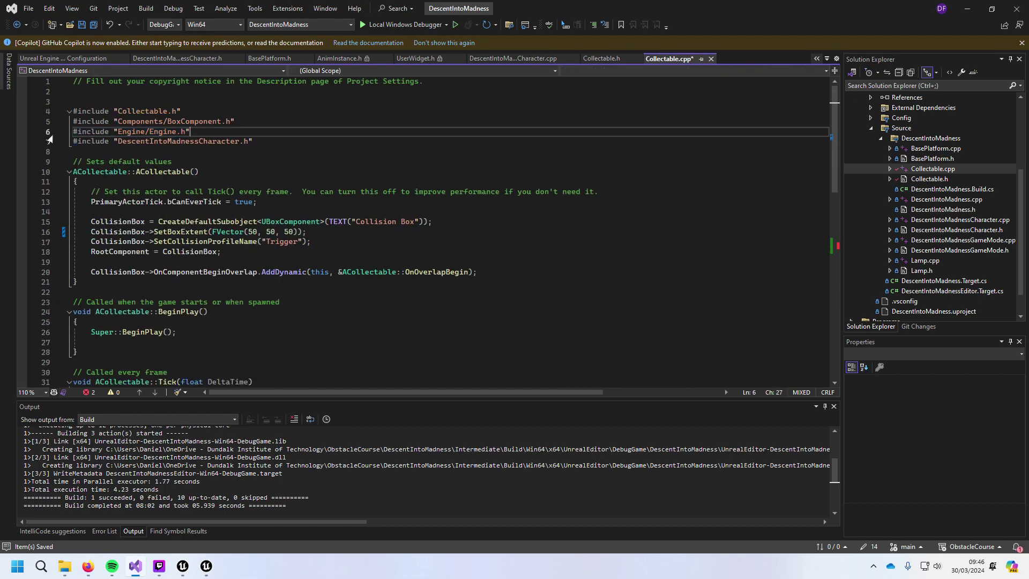
Step: Paste the Kismet/GameplayStatics.h include below GameFramework/Actor.h in Collectable.h and save the header
left_click(602, 57)
scroll(541, 202, "up", 6)
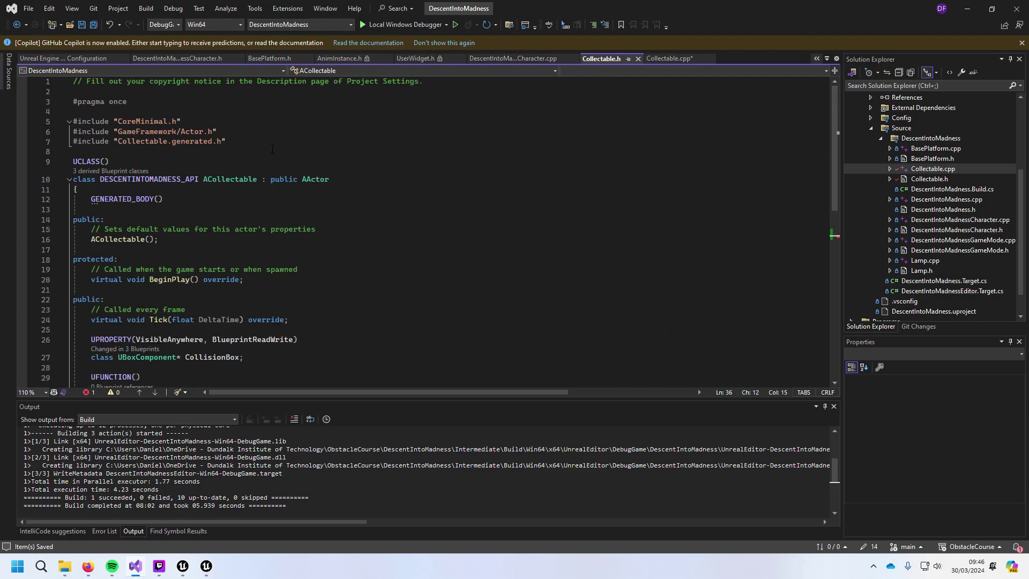
left_click(254, 134)
key("Return")
key("ctrl+v")
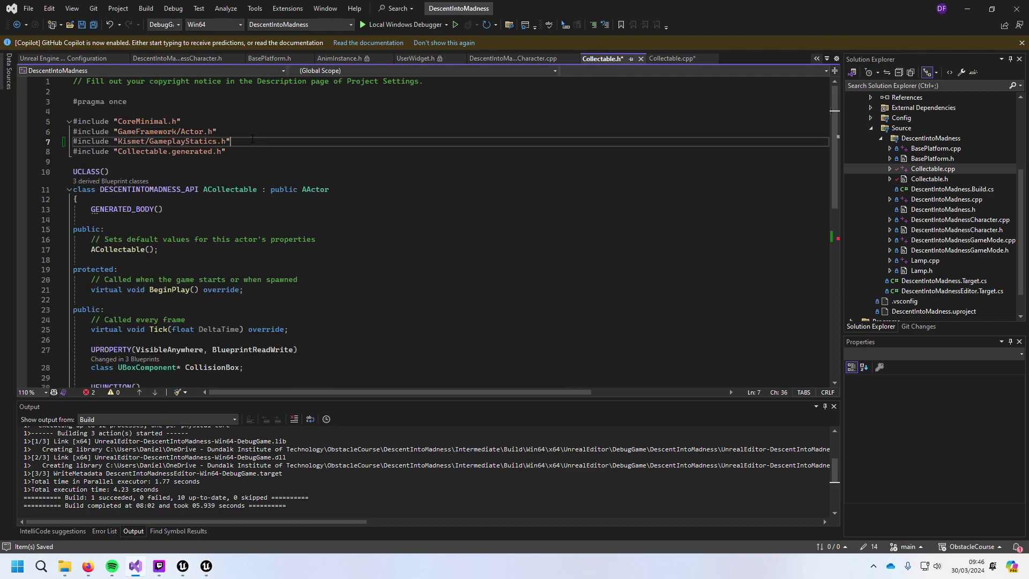
key("ctrl+s")
Step: Remove the "= 50" initial value from the CollectSound declaration and save Collectable.h
scroll(379, 235, "down", 10)
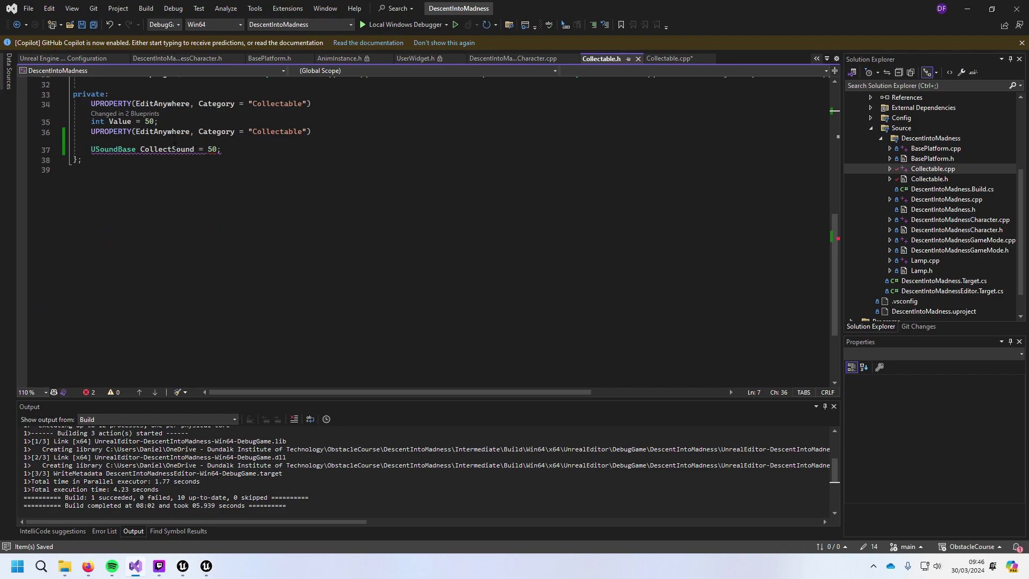
mouse_move(173, 150)
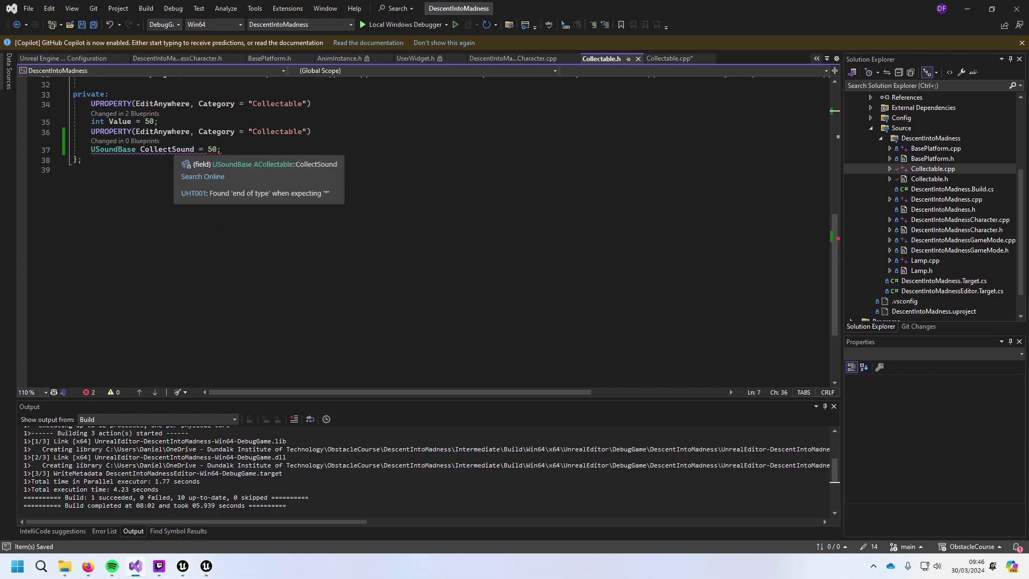
left_click(214, 149)
key("Delete")
key("BackSpace")
key("BackSpace")
key("BackSpace")
key("BackSpace")
key("End")
key("ctrl+s")
Step: Switch to the Unreal Editor and recompile the DescentIntoMadness code with Live Coding
scroll(334, 289, "up", 5)
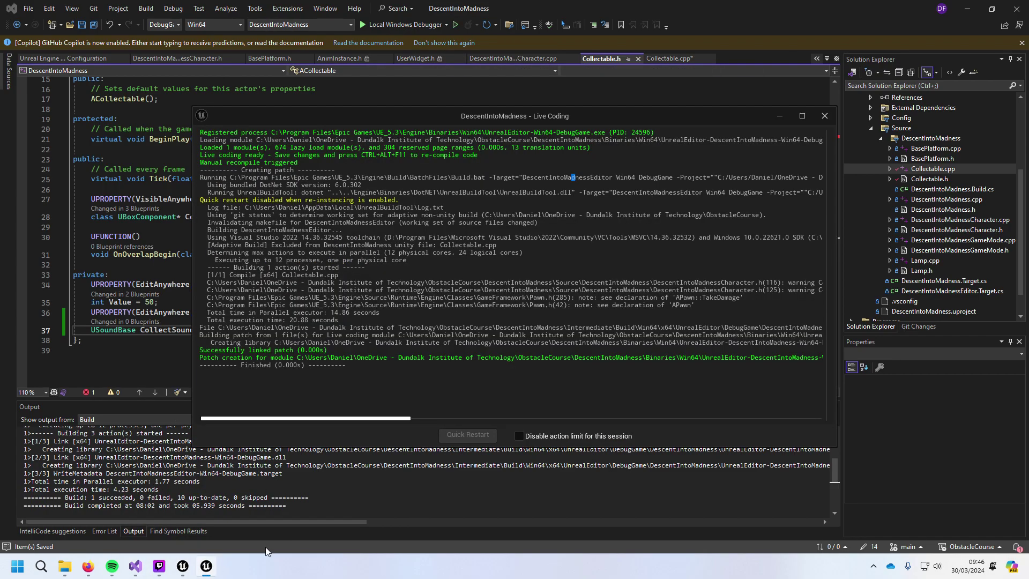
left_click(184, 566)
mouse_move(206, 565)
left_click(252, 507)
left_click(347, 517)
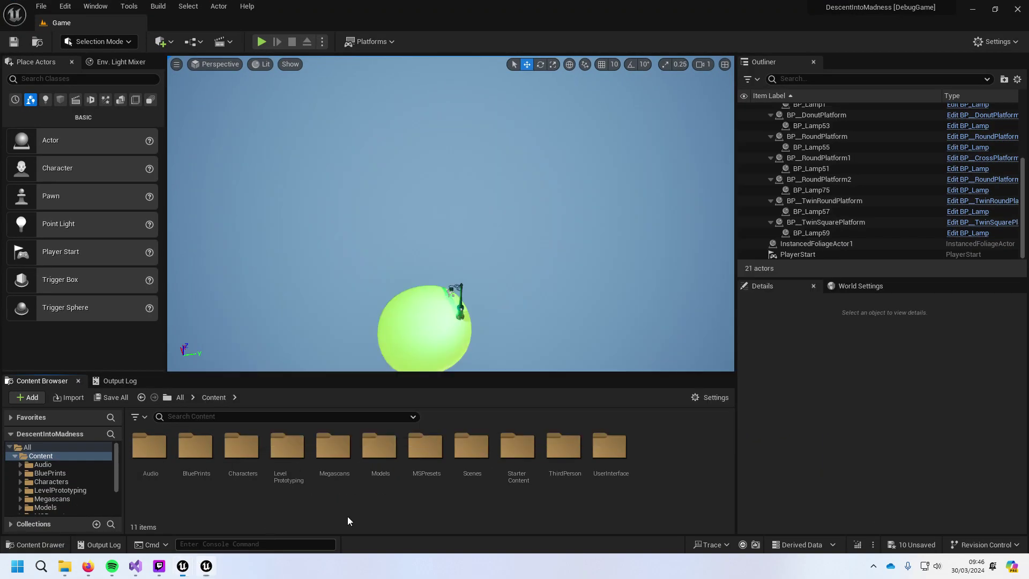
left_click(857, 545)
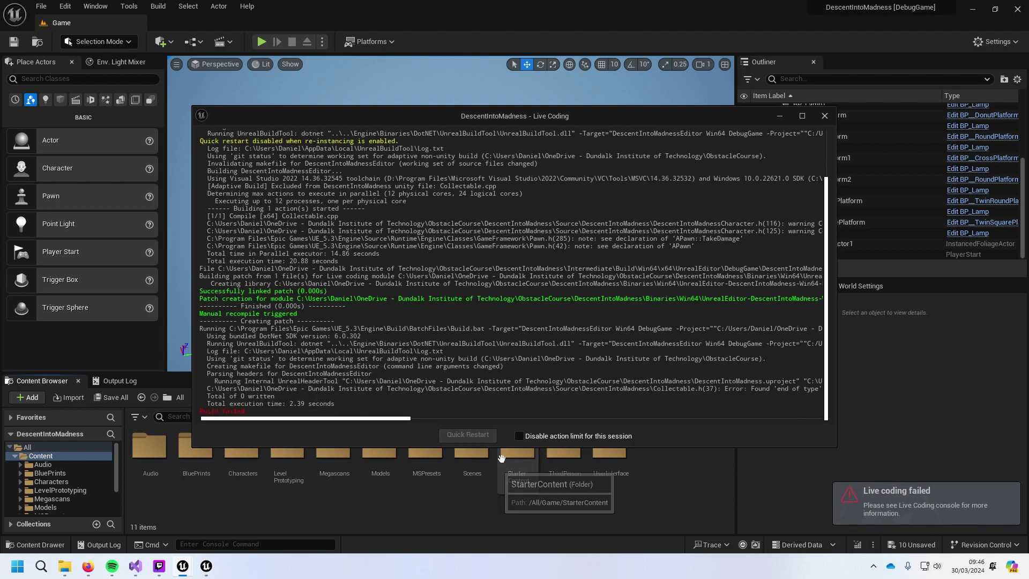
Step: Read the full compile output for Collectable.h in the Live Coding console
left_click_drag(395, 419, 433, 424)
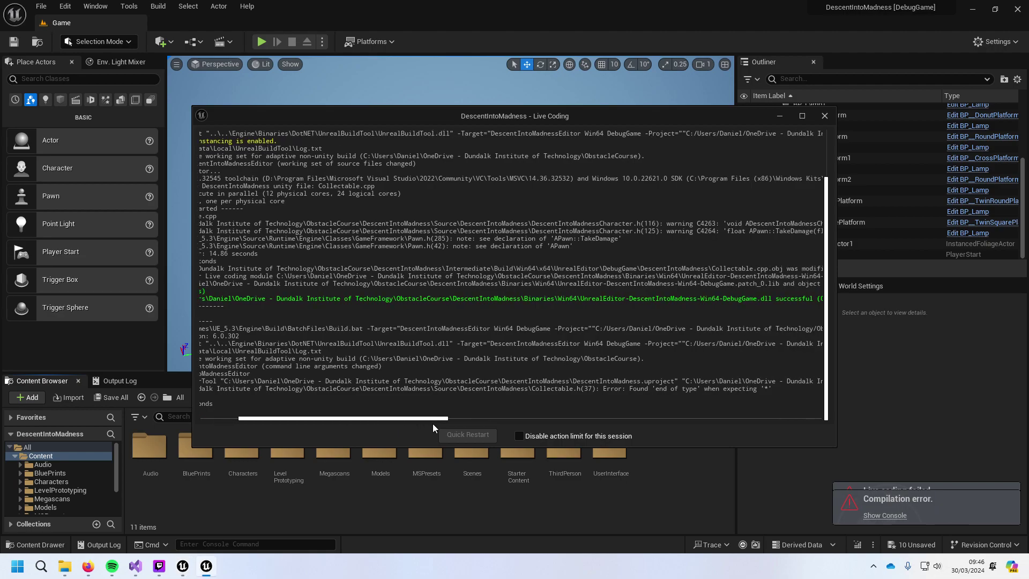
left_click_drag(433, 423, 241, 466)
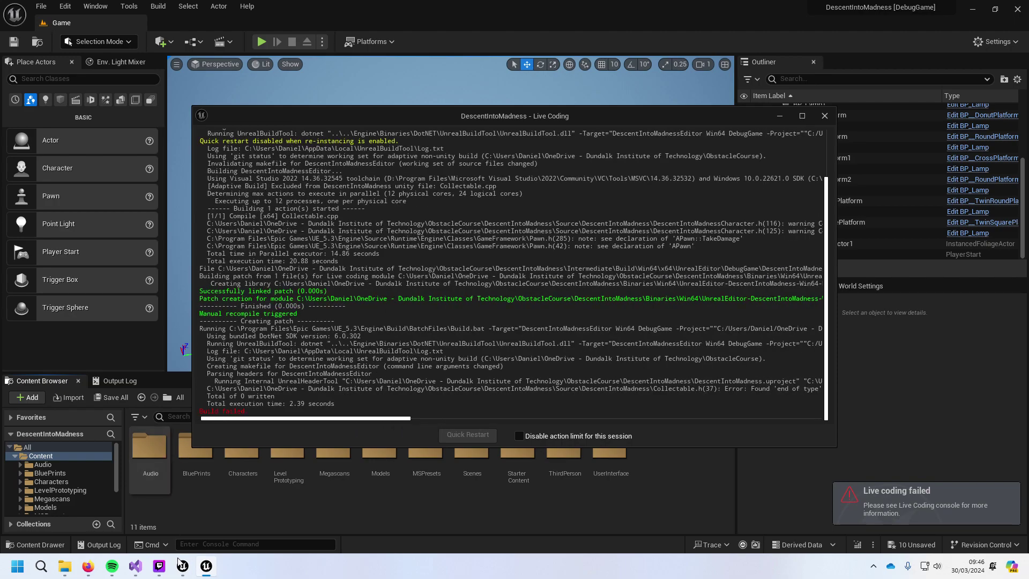
mouse_move(183, 566)
left_click(139, 517)
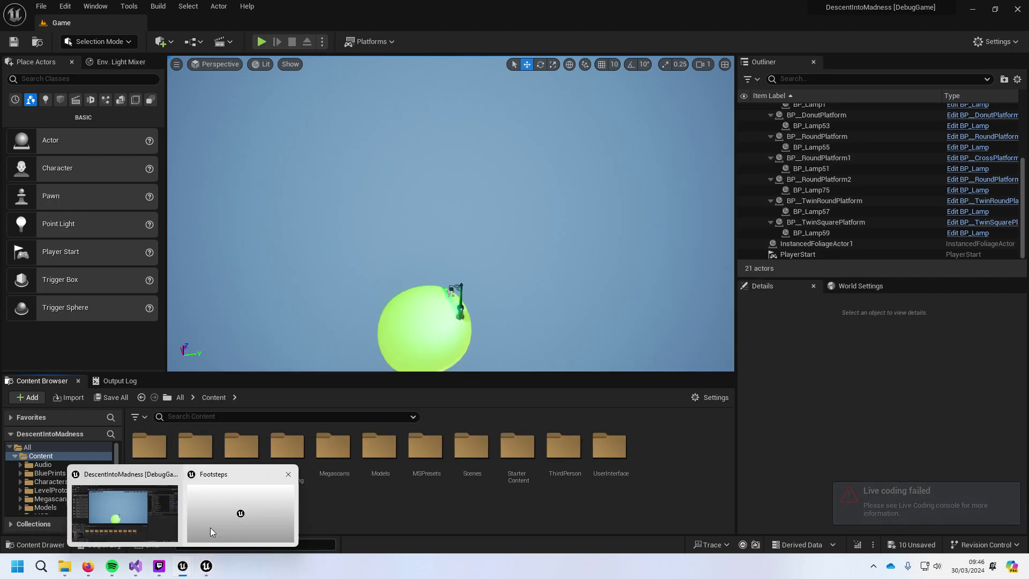
left_click(197, 505)
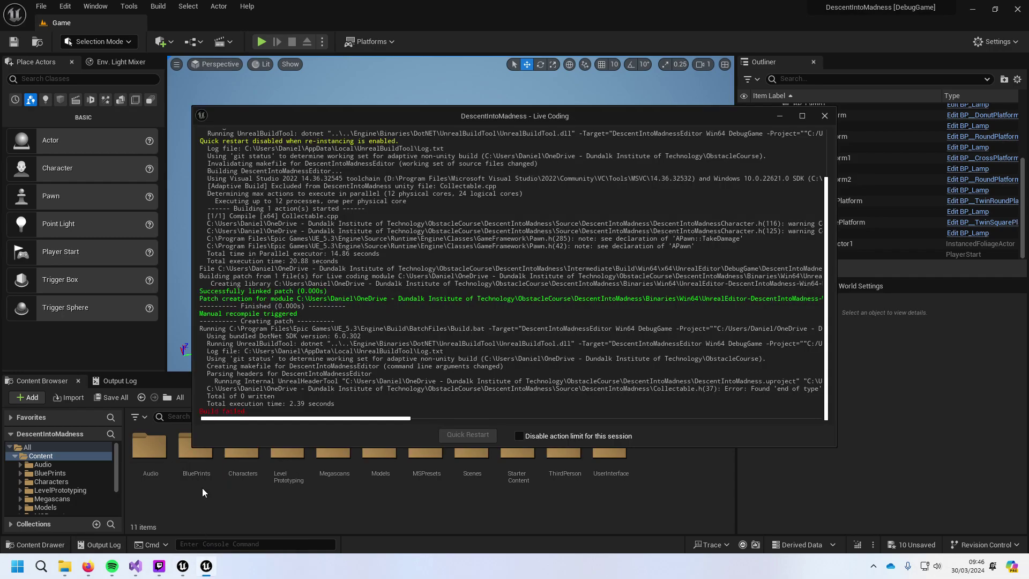
Step: Return to Visual Studio, make CollectSound a USoundBase* pointer in Collectable.h, and save the header
left_click(141, 567)
left_click(137, 329)
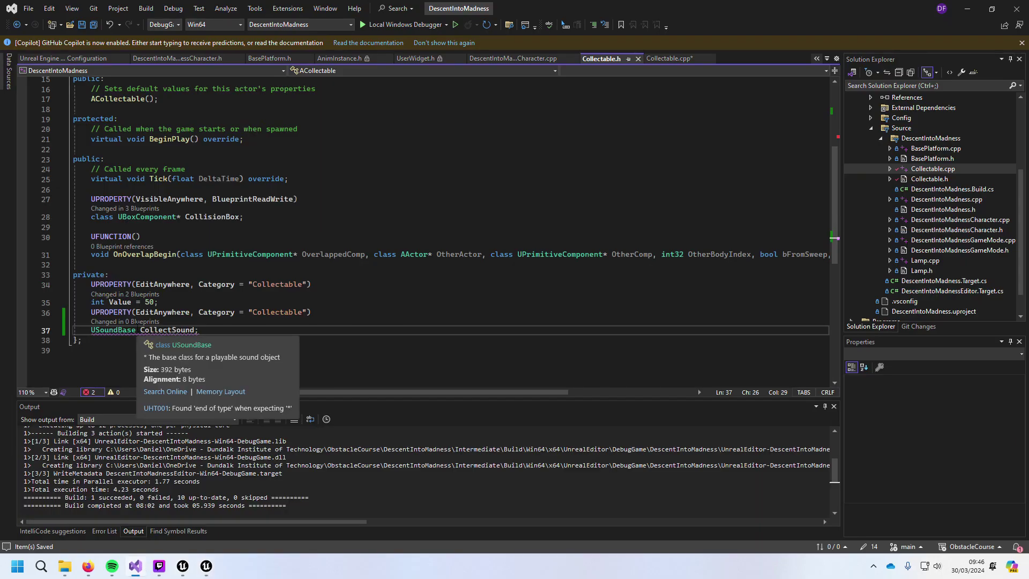
type("*")
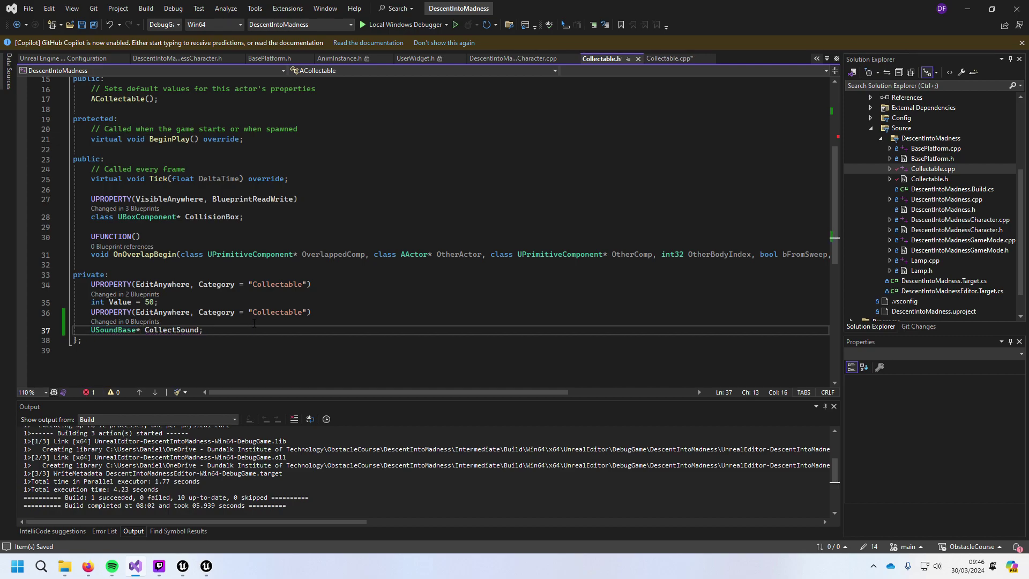
mouse_move(207, 568)
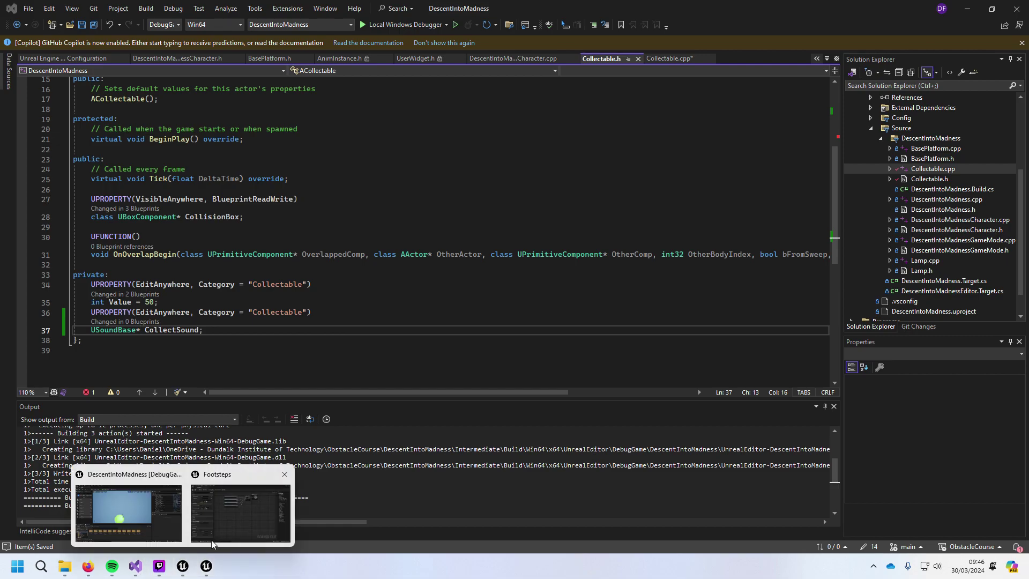
Step: Switch to the Unreal Editor, recompile the code with Live Coding, and run a brief play test of the level
left_click(129, 512)
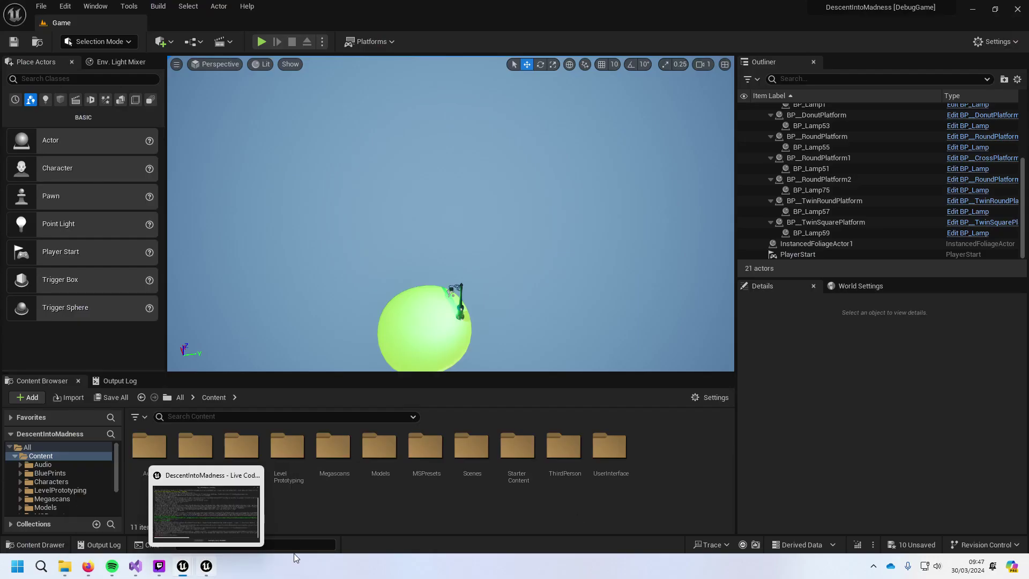
left_click(858, 545)
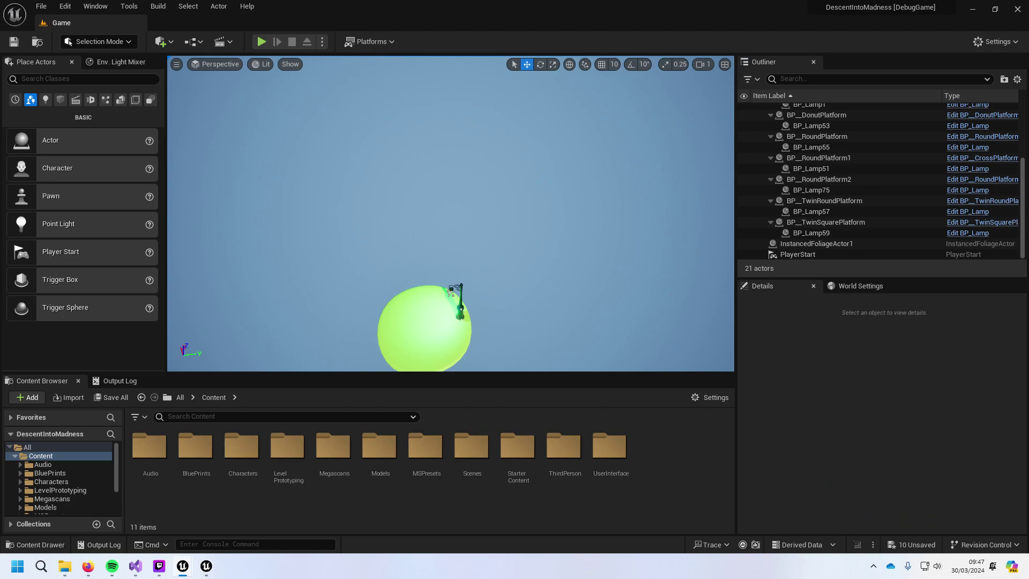
left_click(88, 566)
left_click(259, 42)
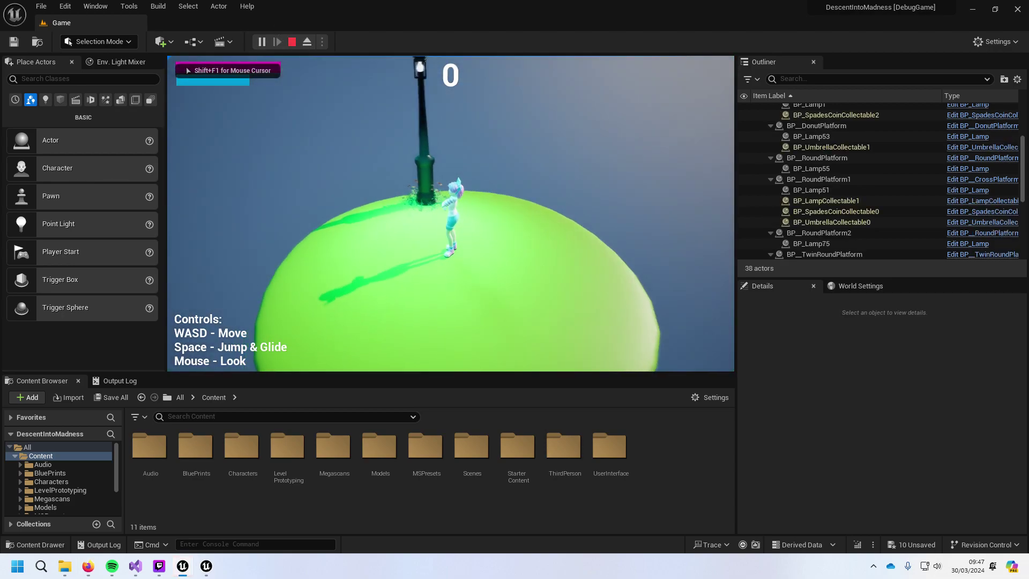
key("Escape")
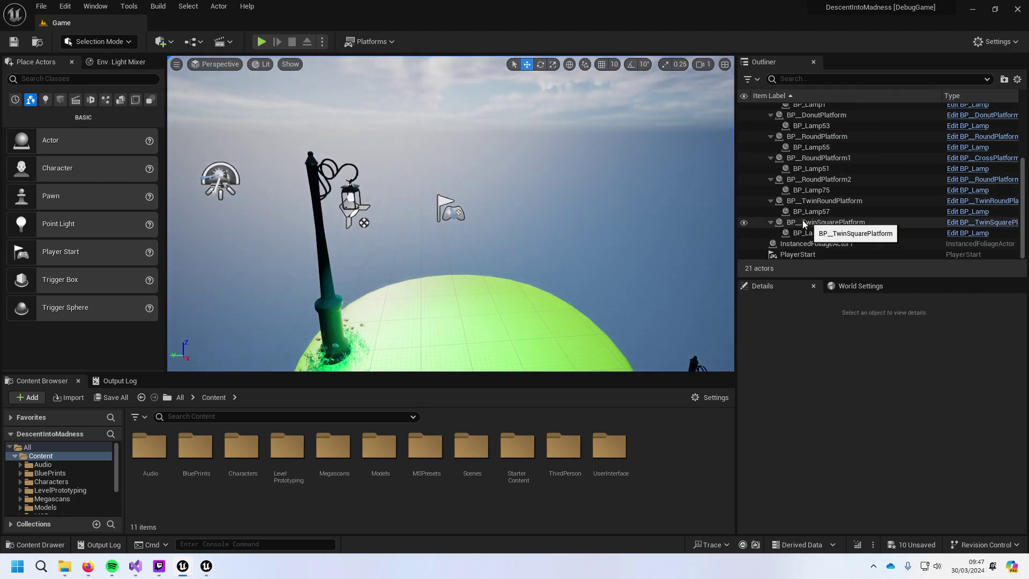
Step: Run the level and examine the details and components of the BP_UmbrellaCollectable1 actor for the Collect Sound property
left_click(261, 41)
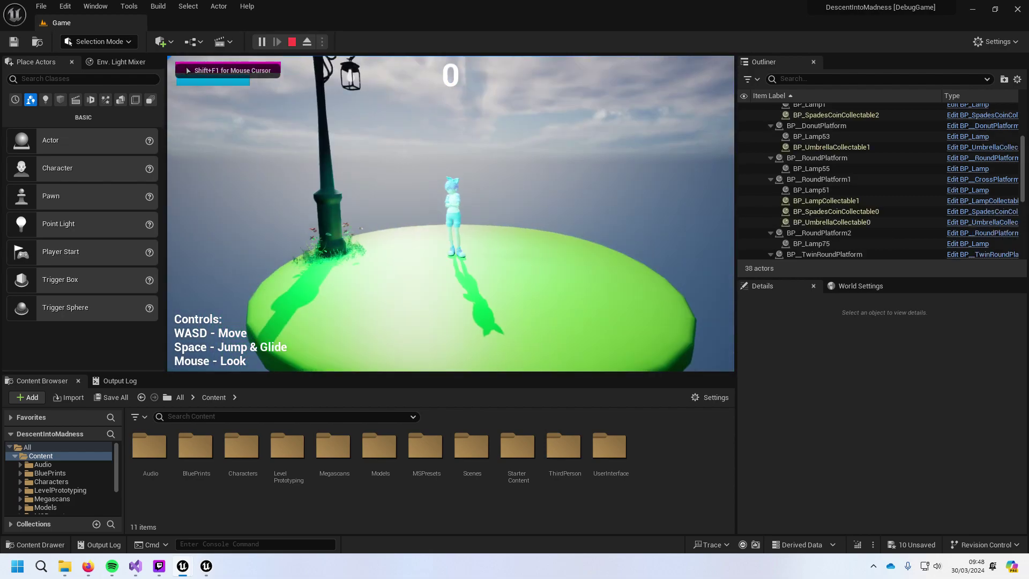
key("shift+F1")
left_click(824, 147)
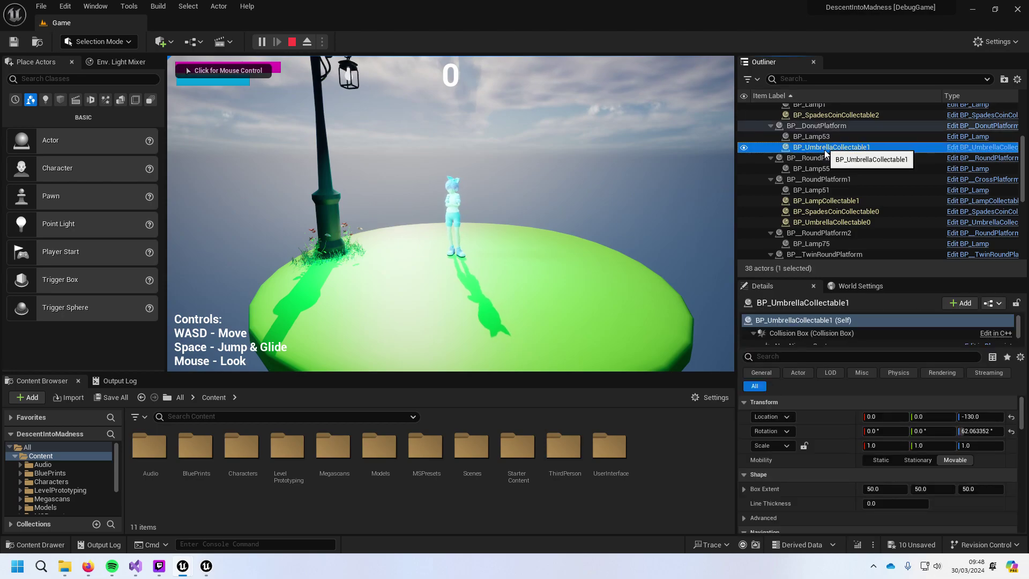
scroll(845, 433, "down", 10)
scroll(850, 438, "down", 10)
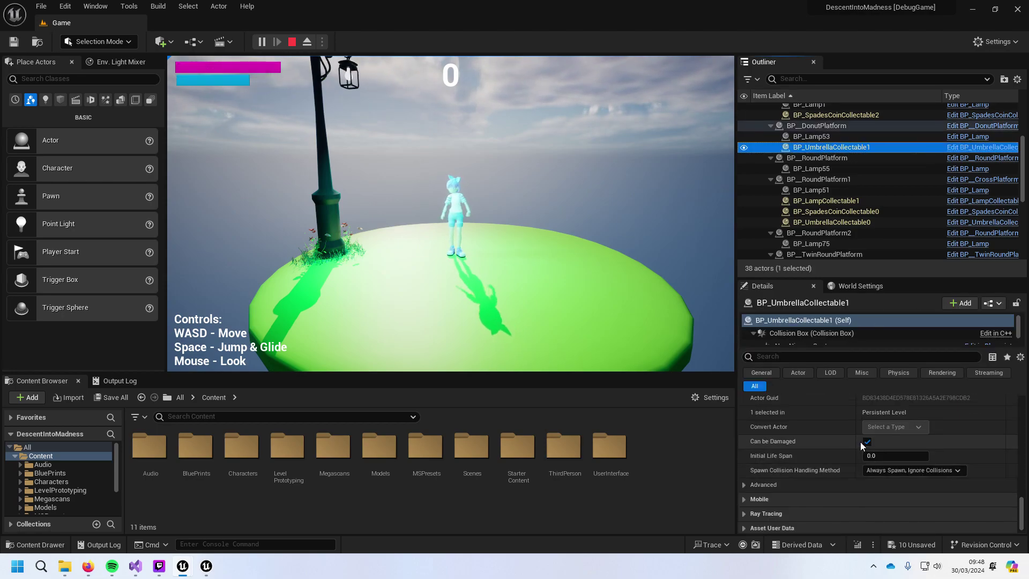
scroll(858, 446, "up", 5)
scroll(863, 446, "up", 10)
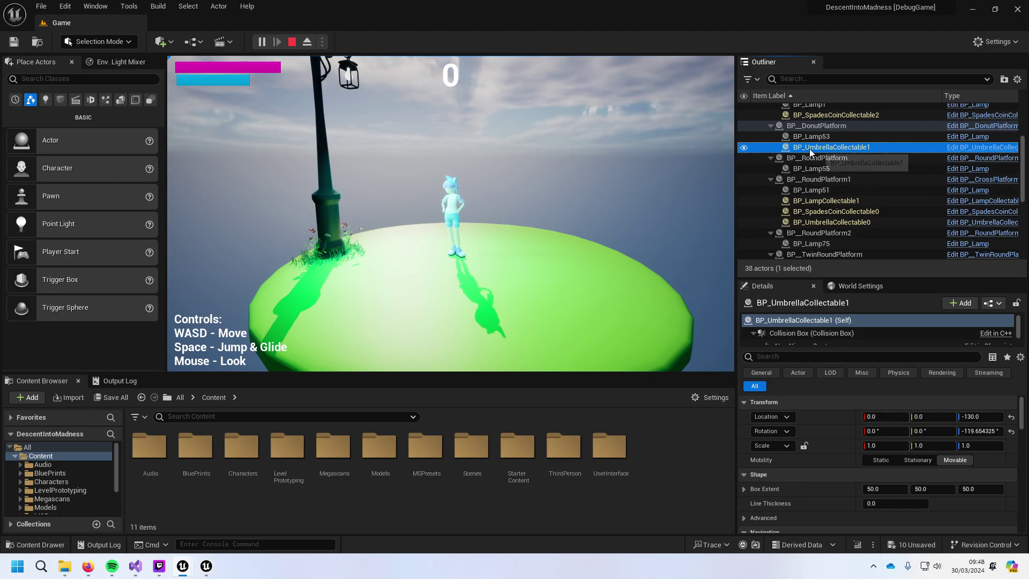
left_click(762, 373)
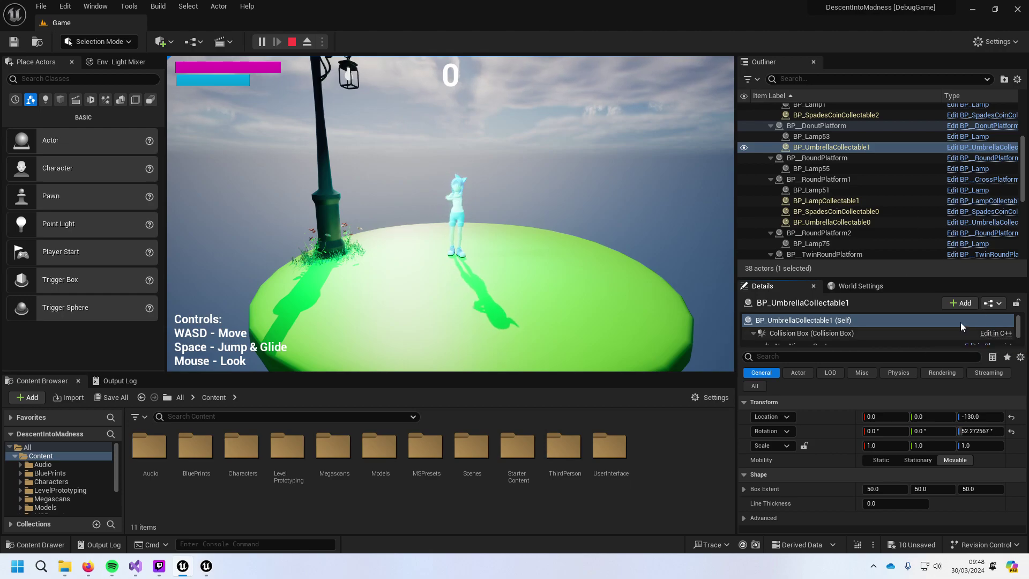
scroll(956, 330, "down", 3)
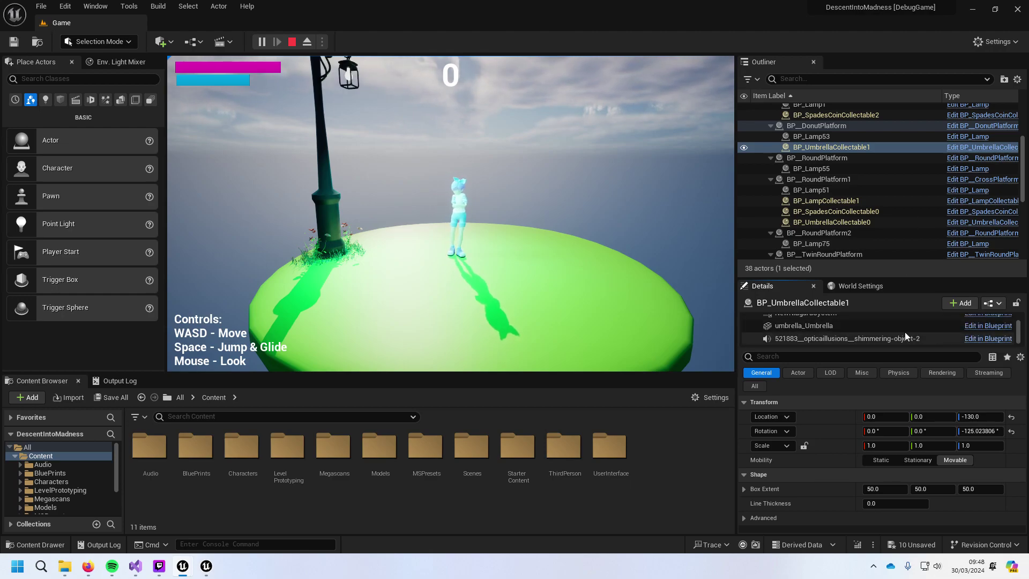
scroll(908, 336, "up", 3)
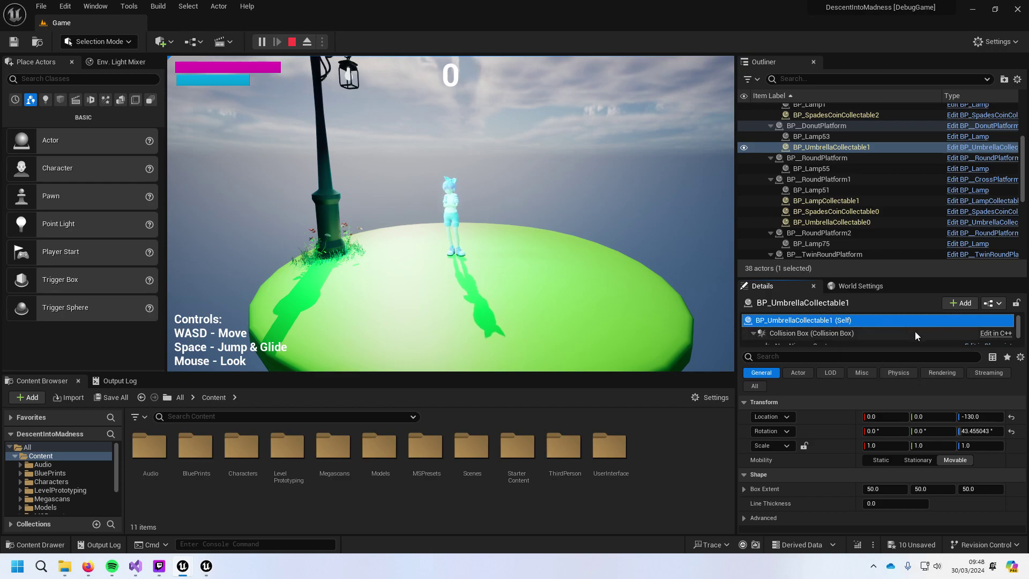
scroll(943, 329, "down", 3)
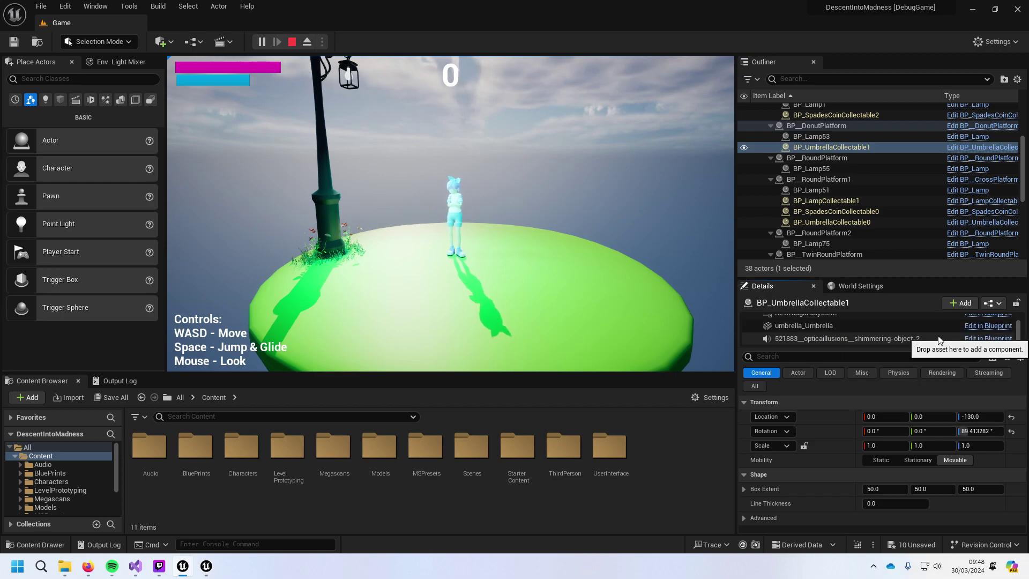
Step: Open the BP_UmbrellaCollectable blueprint, find Collect Sound in its class defaults, and stop the simulation
left_click(987, 326)
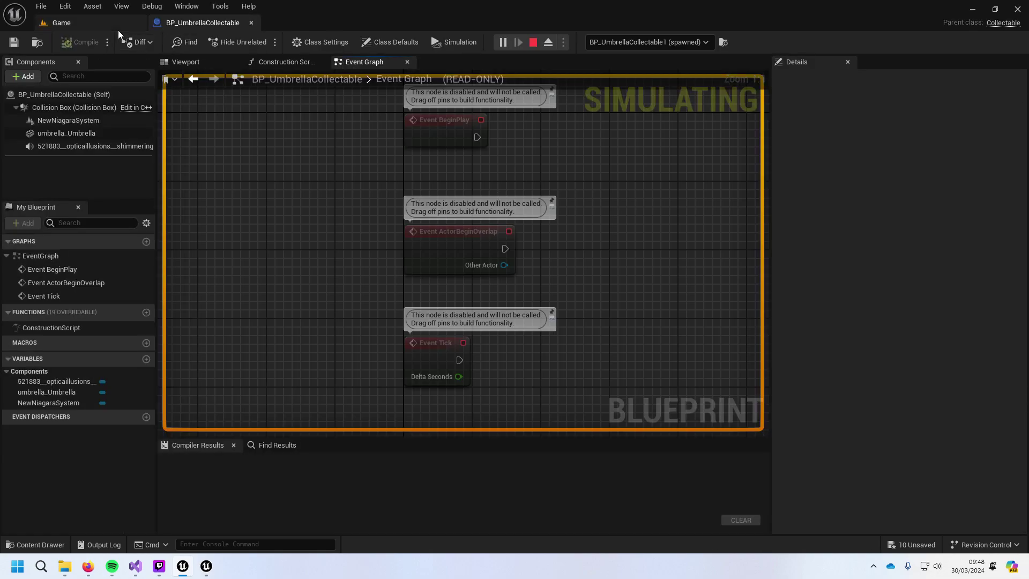
left_click(53, 96)
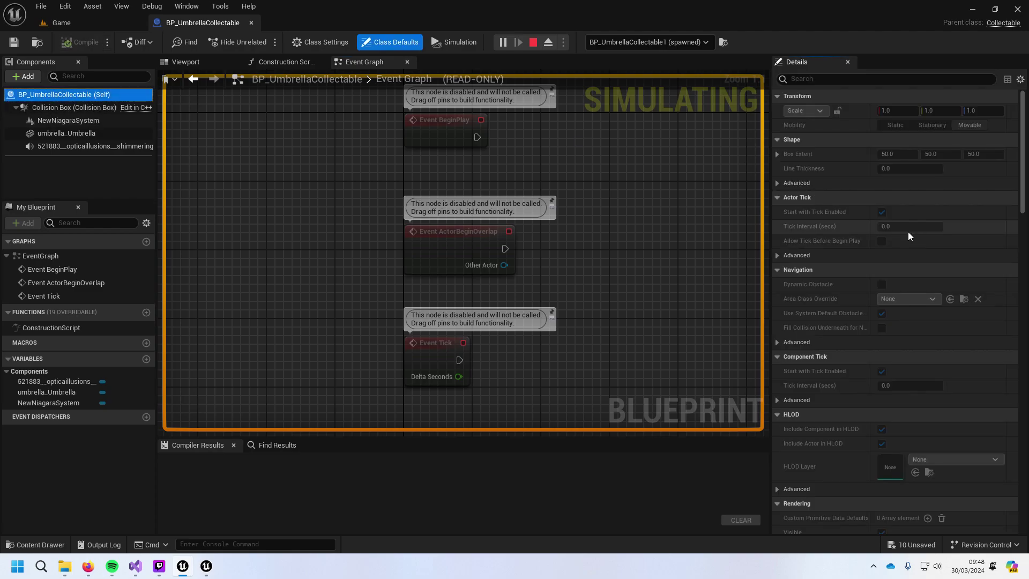
scroll(911, 224, "down", 3)
scroll(909, 242, "down", 8)
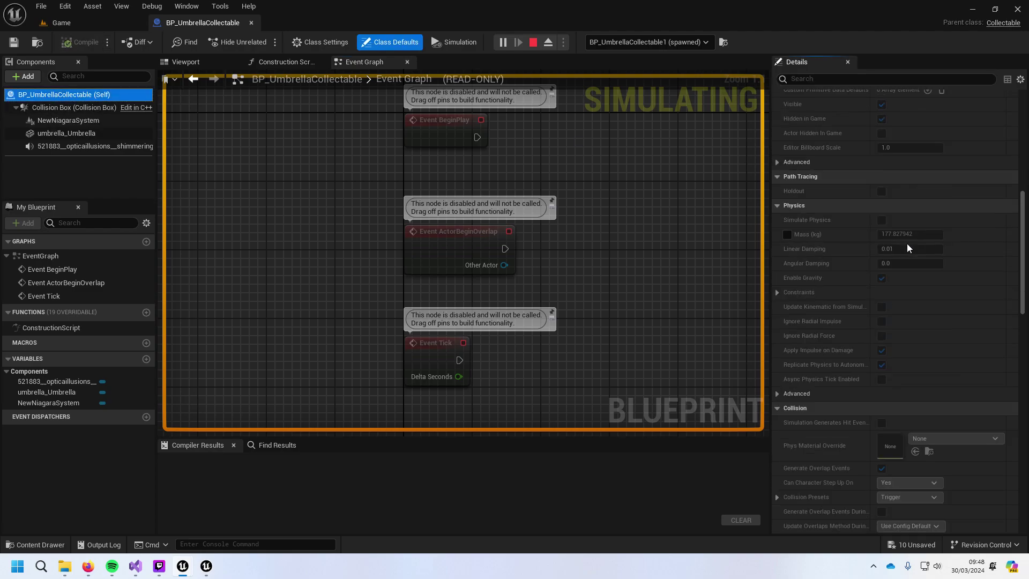
scroll(906, 246, "down", 8)
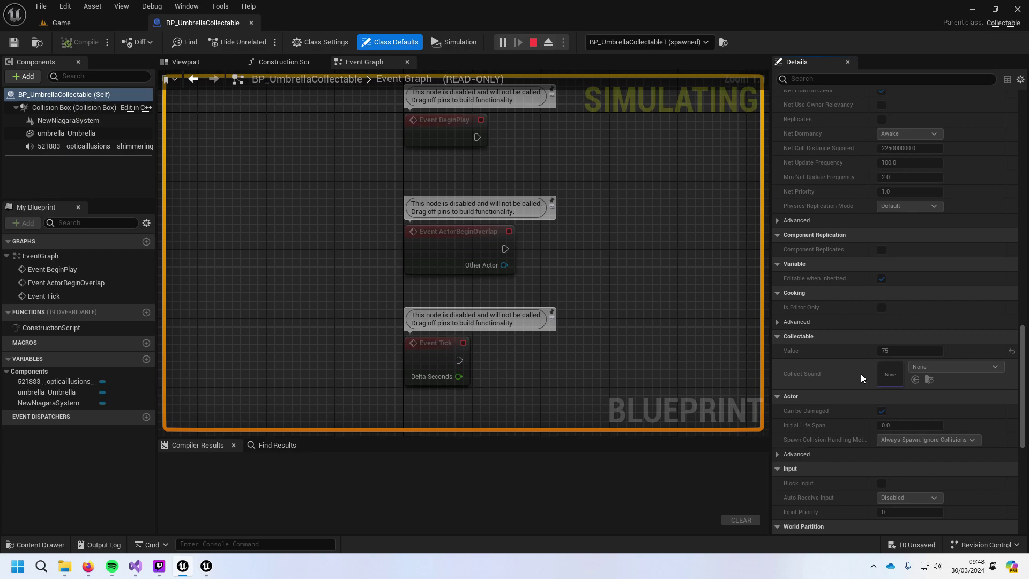
left_click(534, 42)
scroll(900, 278, "down", 1)
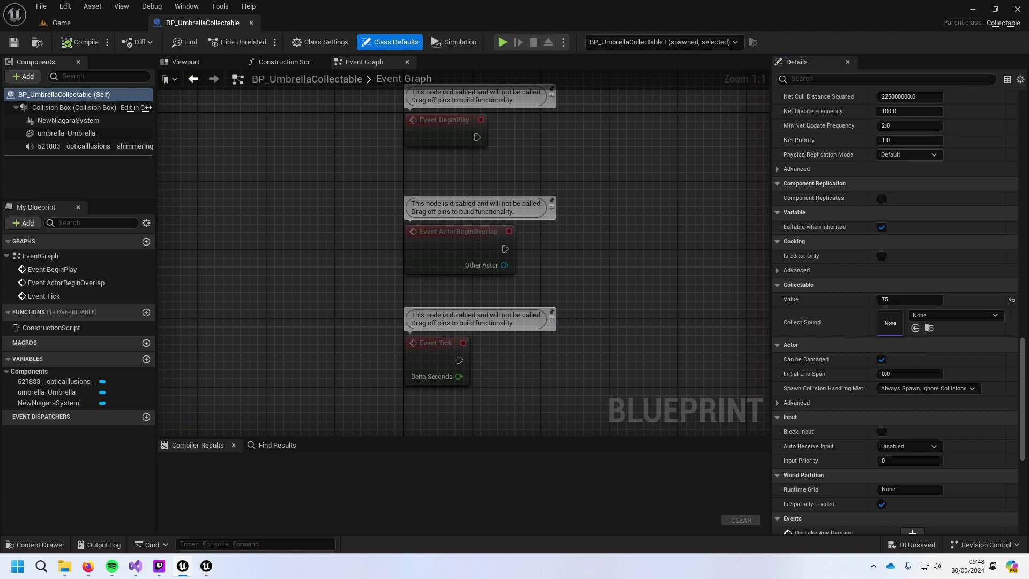
left_click(88, 566)
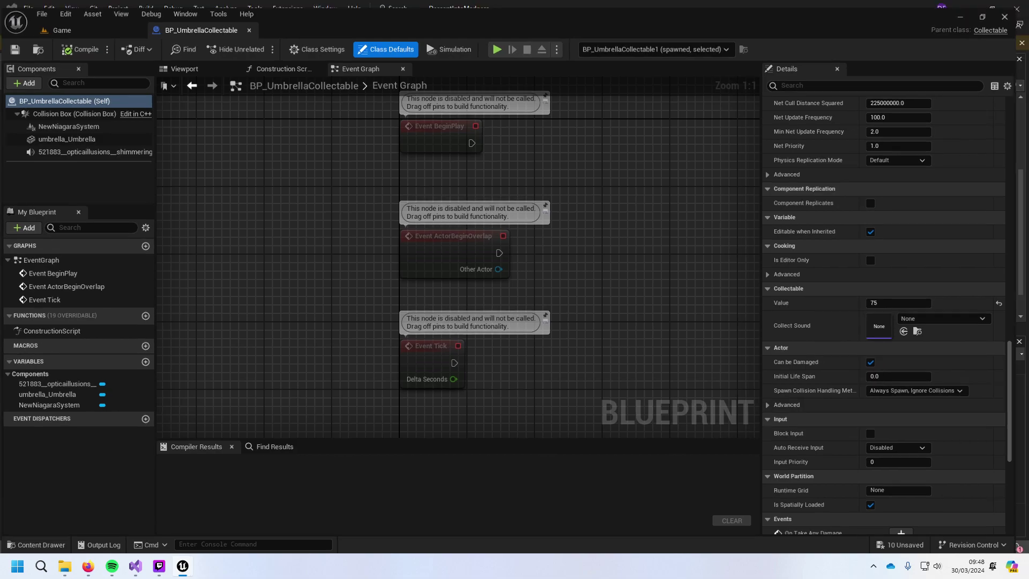
key("alt+Tab")
key("alt+Tab")
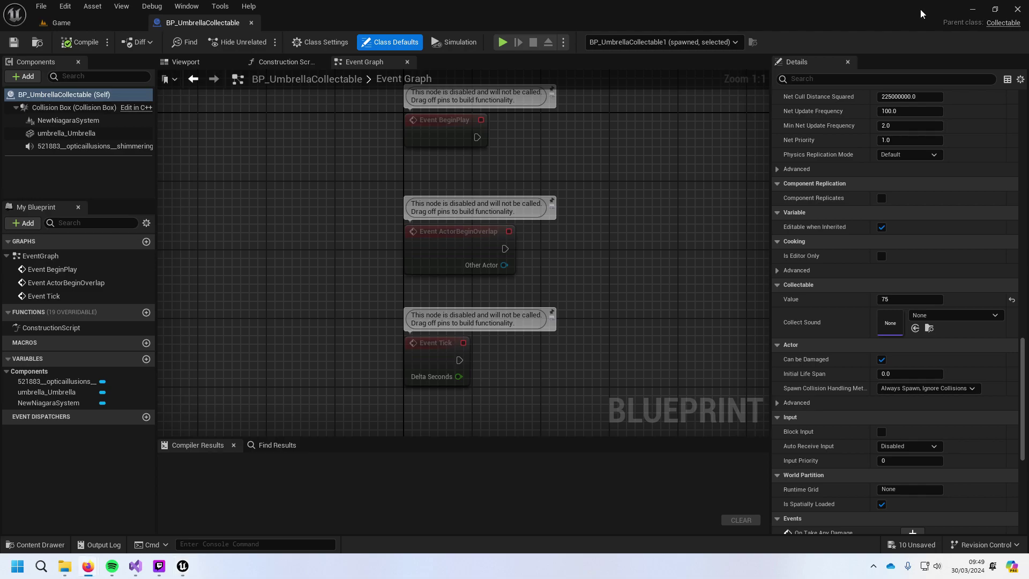
Step: Return to the Game level and open the project's Audio content folder
left_click(62, 22)
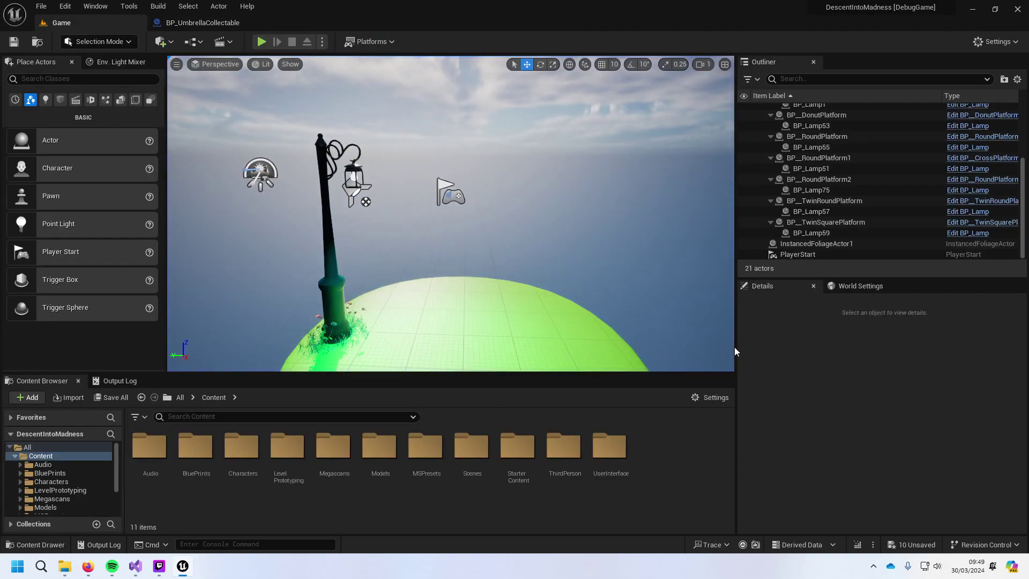
scroll(418, 305, "down", 10)
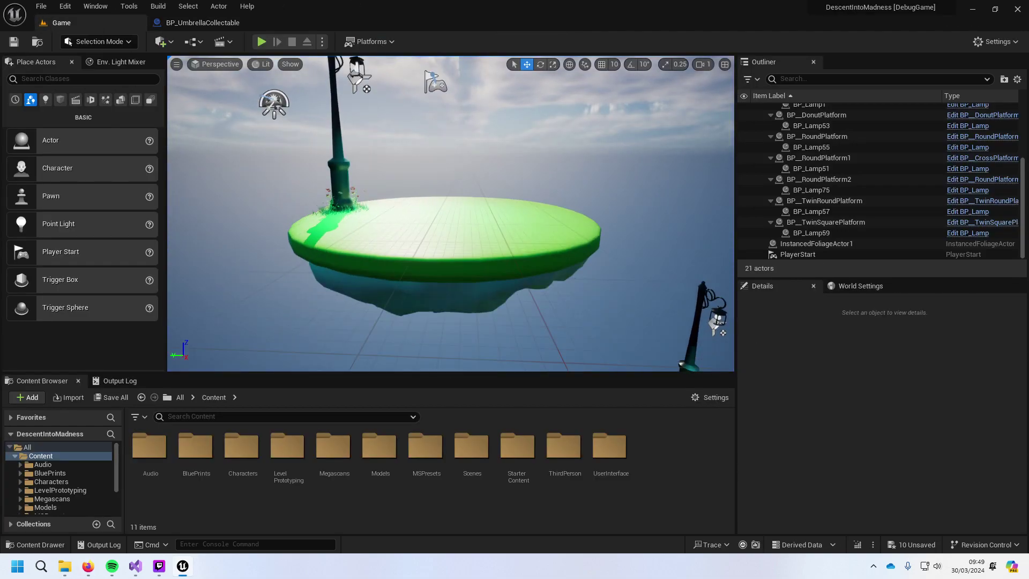
left_click(285, 460)
left_click(243, 453)
left_click(196, 453)
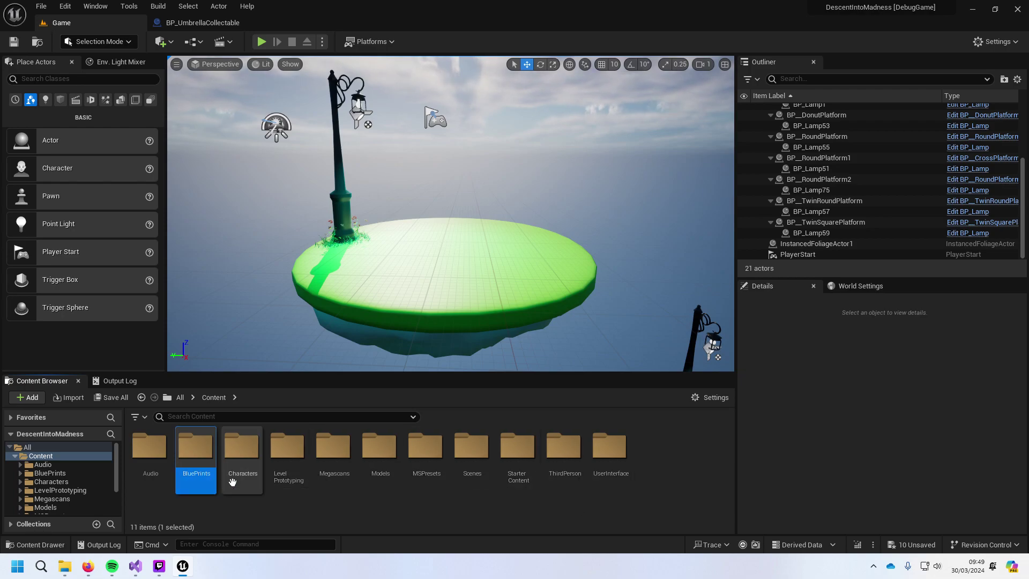
double_click(152, 456)
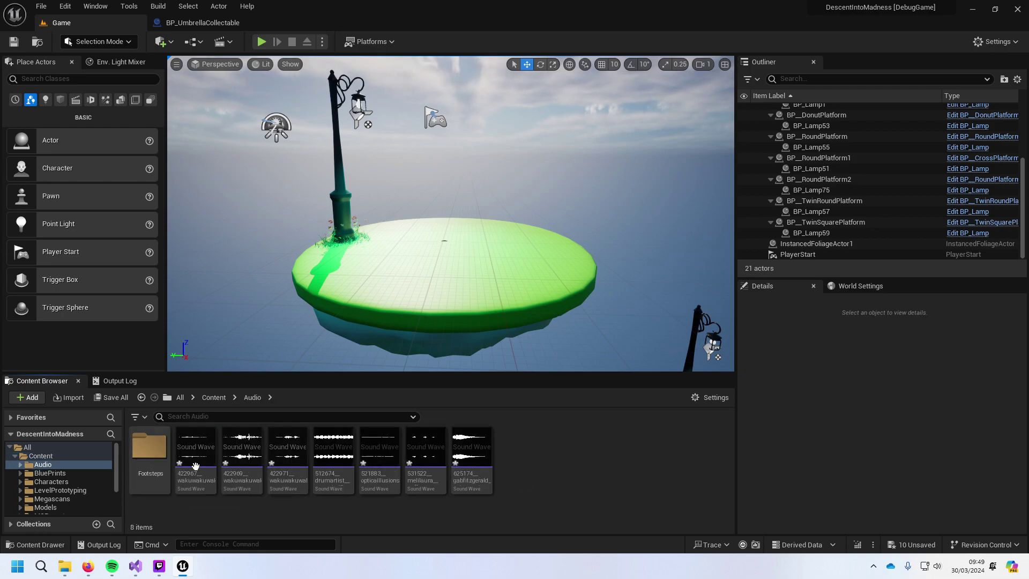
Step: Create a sound cue from the 625174 sound wave and name it SC_Collectable
right_click(478, 473)
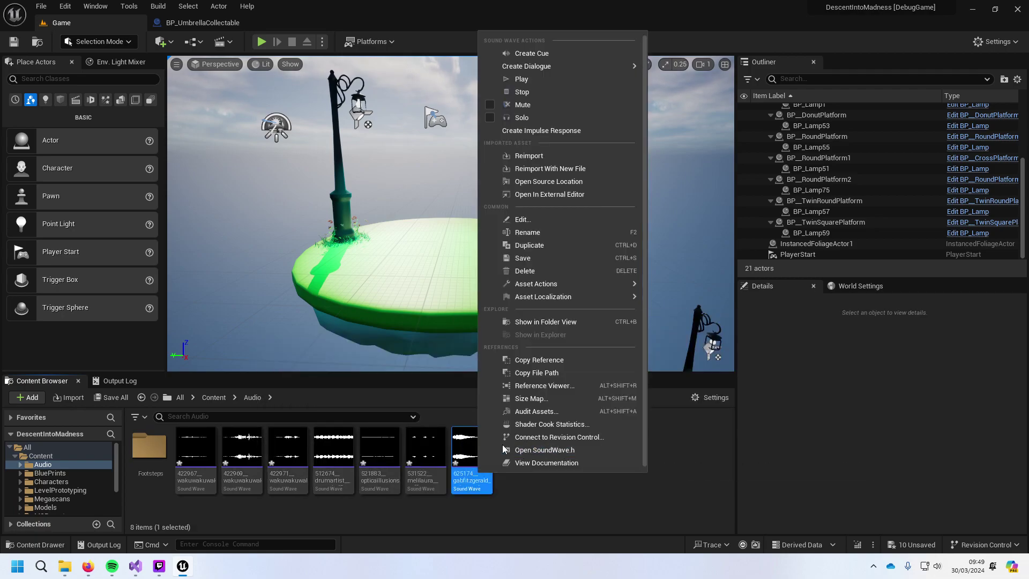
left_click(577, 53)
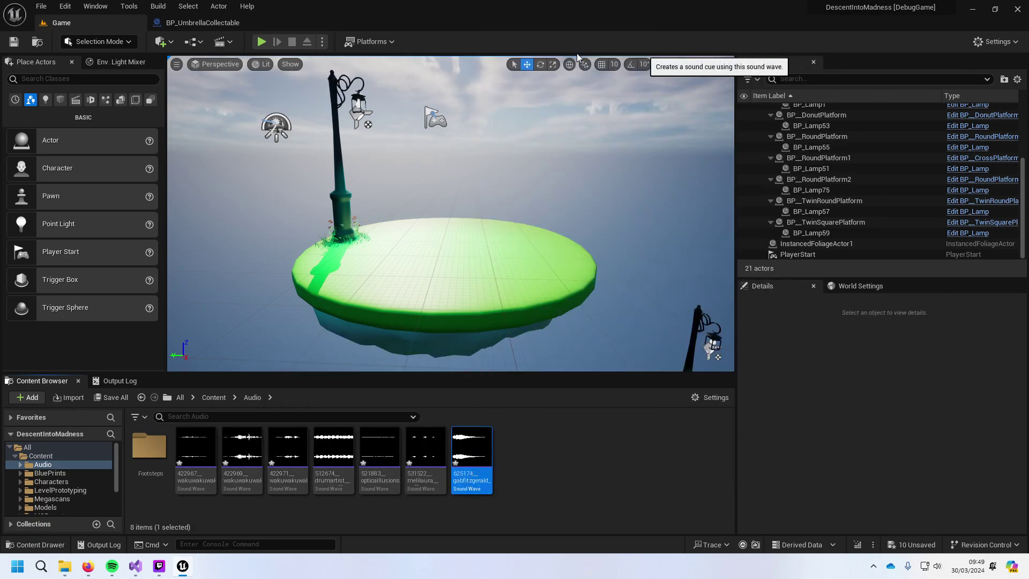
type("Co")
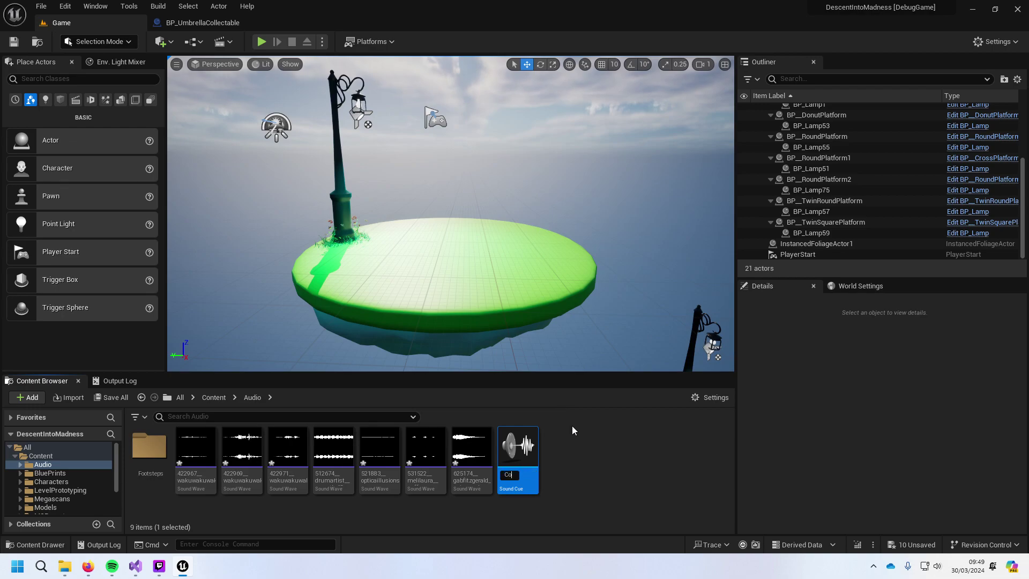
type("llectable")
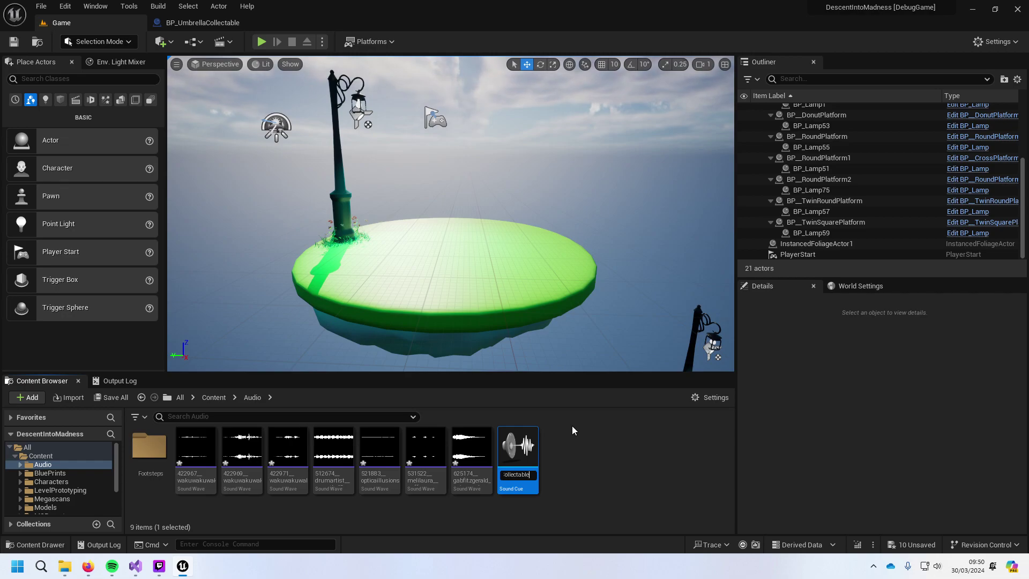
key("Home")
type("SC_")
key("Return")
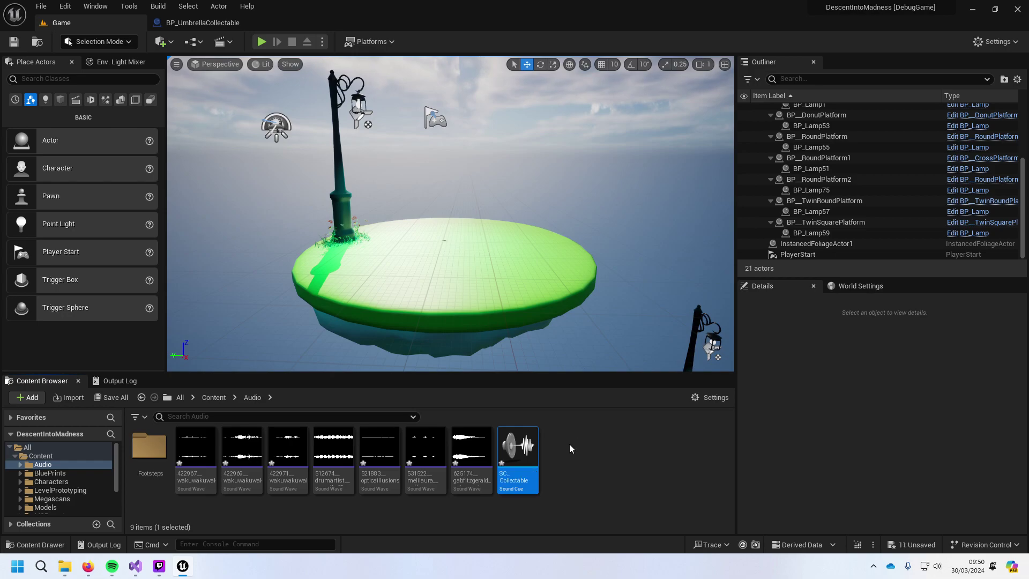
Step: Copy the asset reference of the SC_Collectable sound cue
left_click(518, 449)
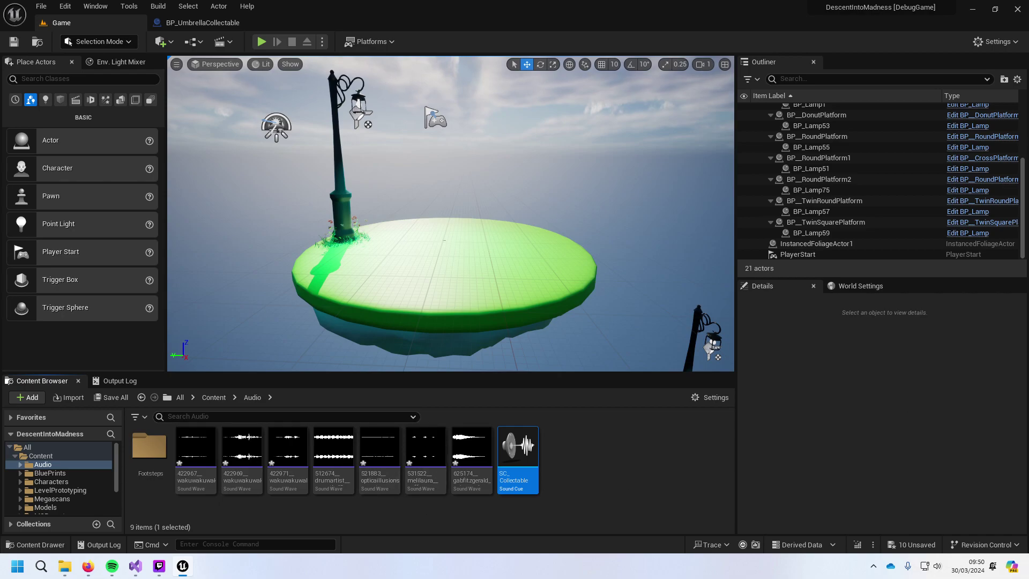
key("alt+Tab")
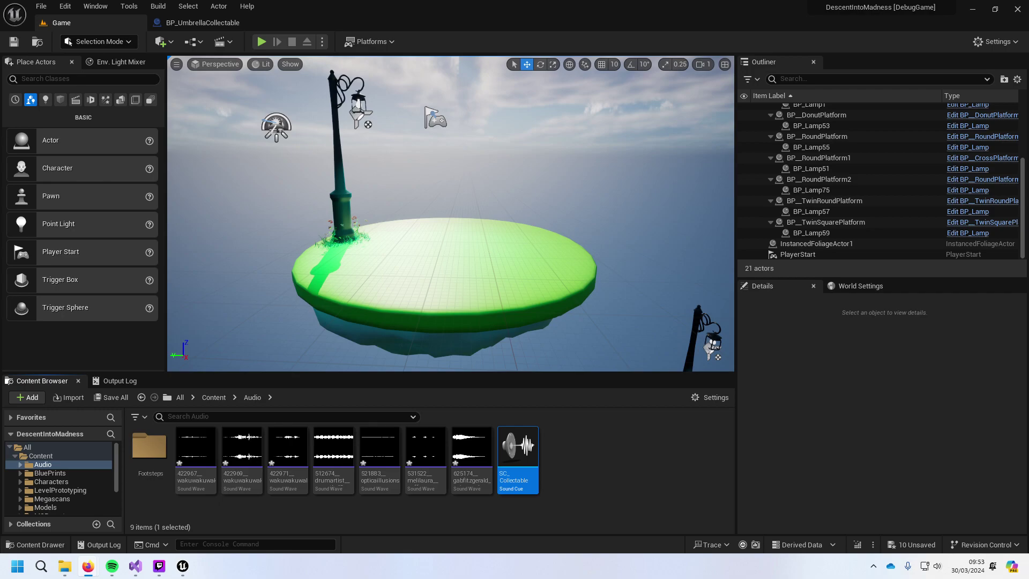
right_click(507, 481)
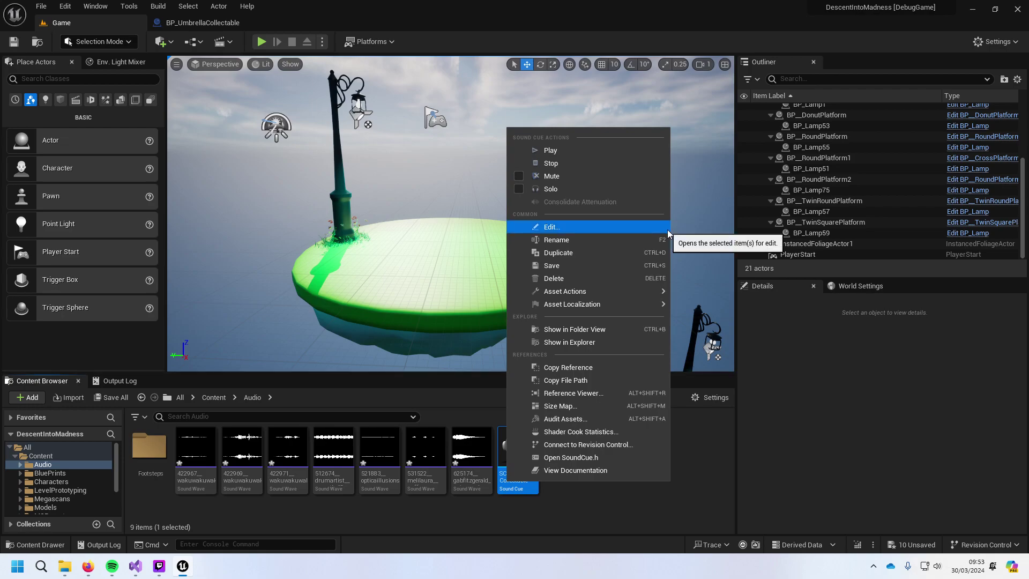
left_click(636, 368)
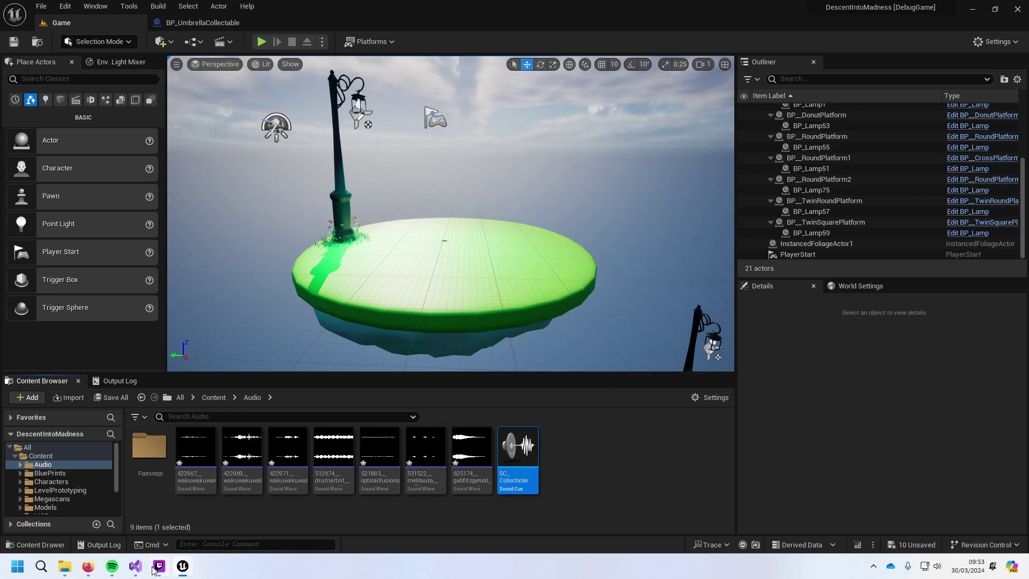
Step: In Visual Studio, add a line to BeginPlay in Collectable.cpp assigning CollectSound from the suggested LoadObject<USoundBase>(NULL, TEXT(...)) call
left_click(135, 566)
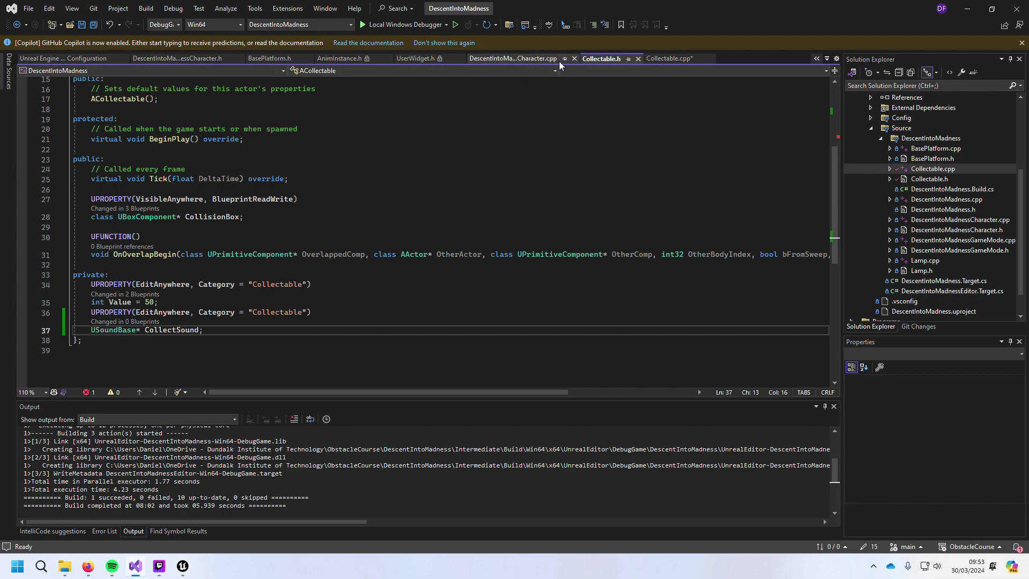
left_click(670, 59)
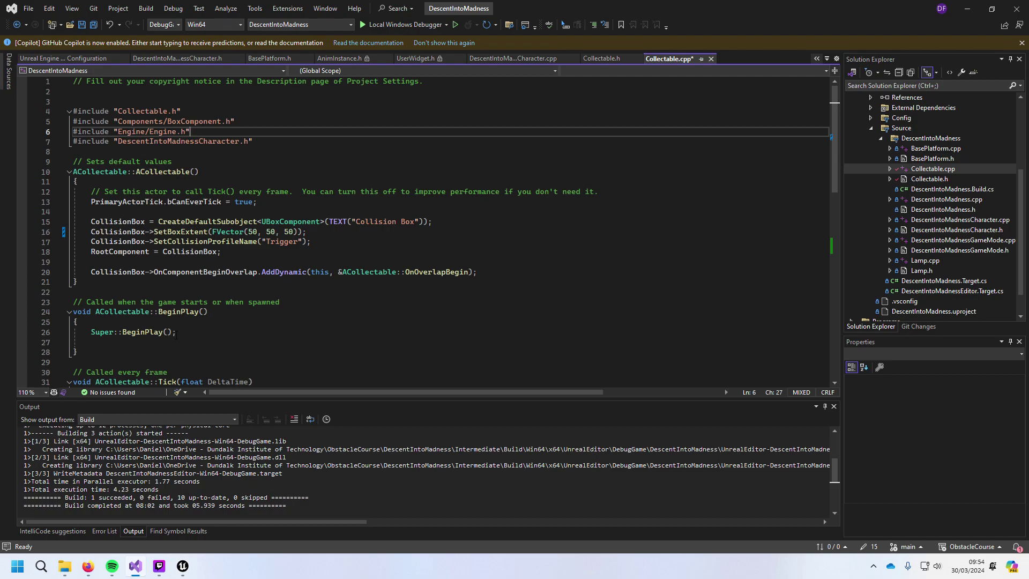
left_click(172, 342)
type("Coll")
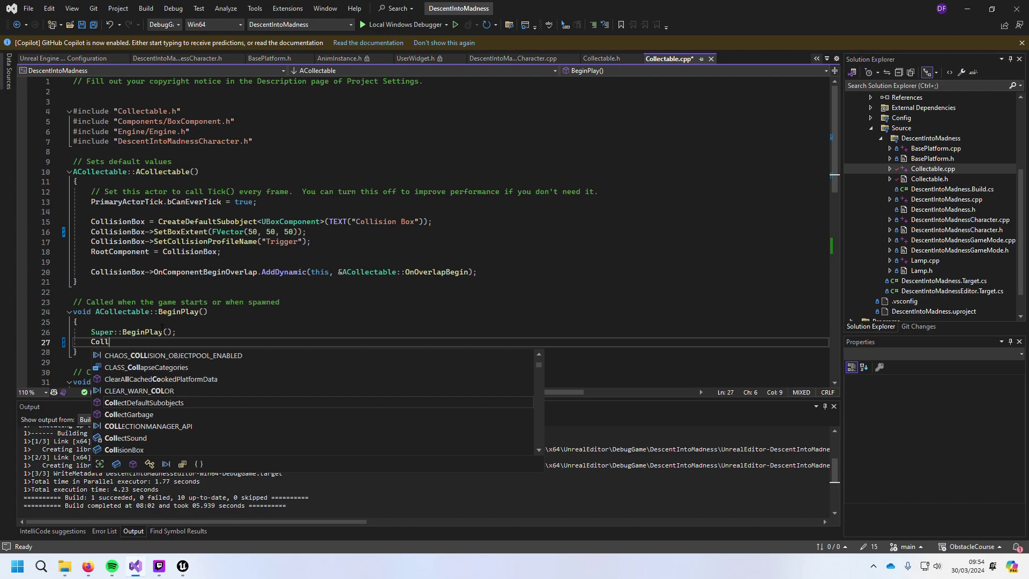
type("ect")
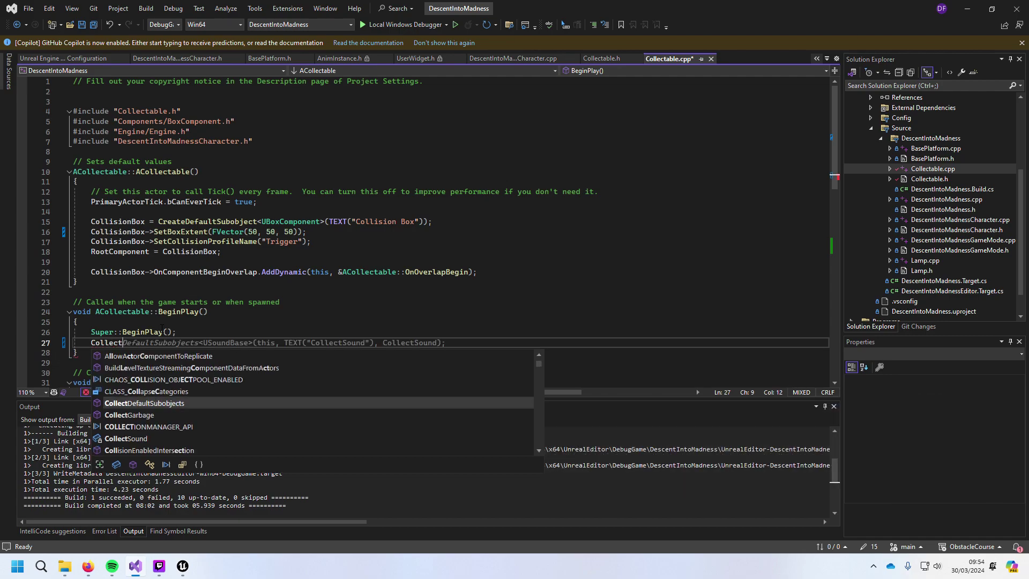
key("Down")
key("Down")
key("Down")
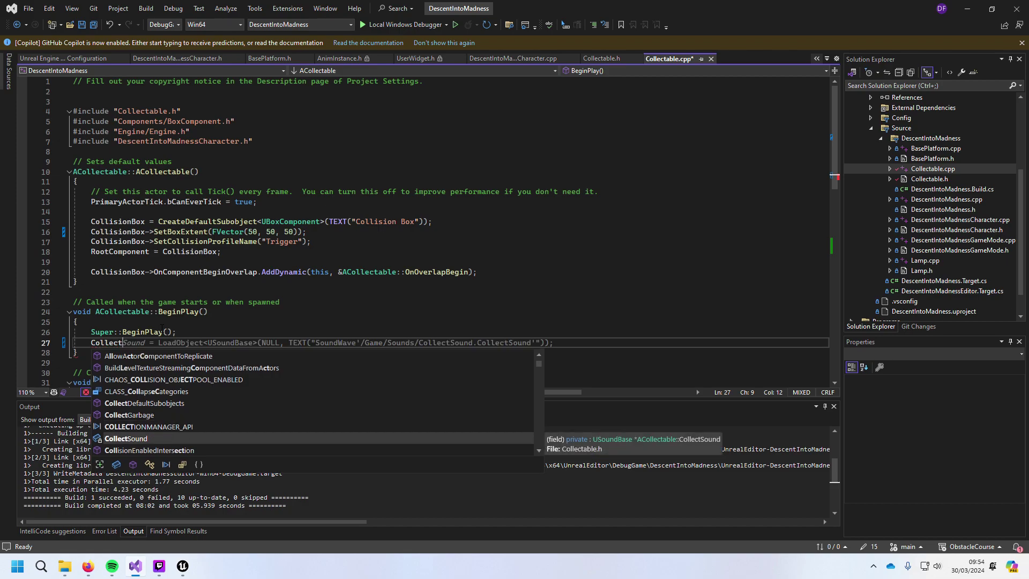
key("Tab")
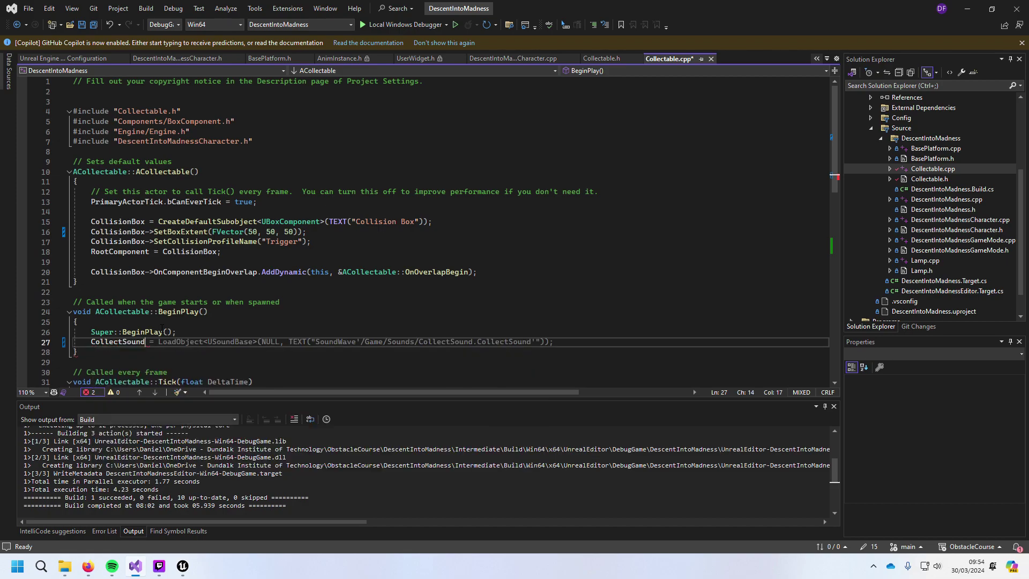
key("Tab")
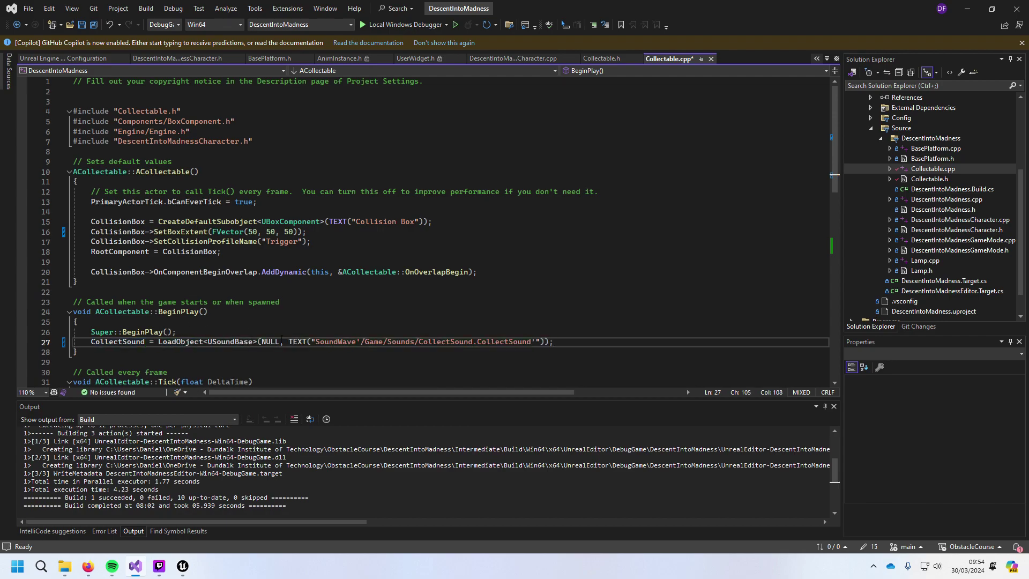
Step: Replace the LoadObject path with the copied reference, trim it to /Game/Audio/SC_Collectable.SC_Collectable, and save Collectable.cpp
mouse_move(277, 338)
mouse_move(328, 342)
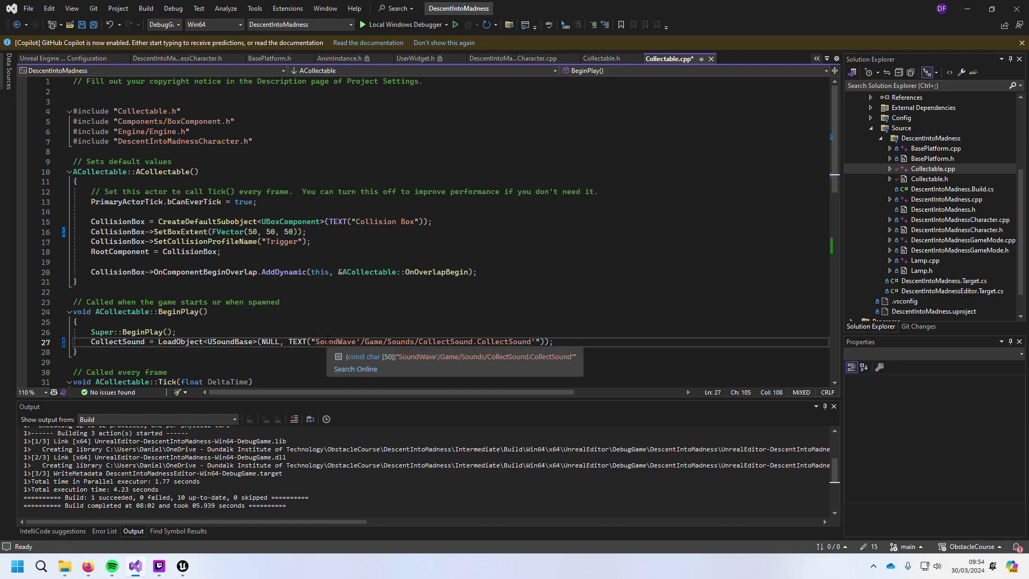
left_click_drag(316, 341, 517, 343)
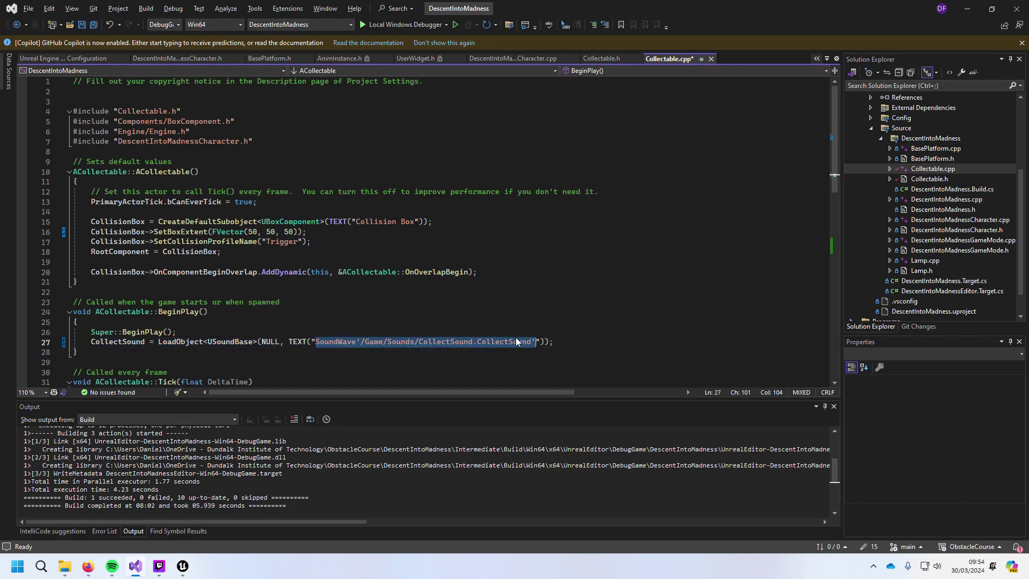
key("ctrl+v")
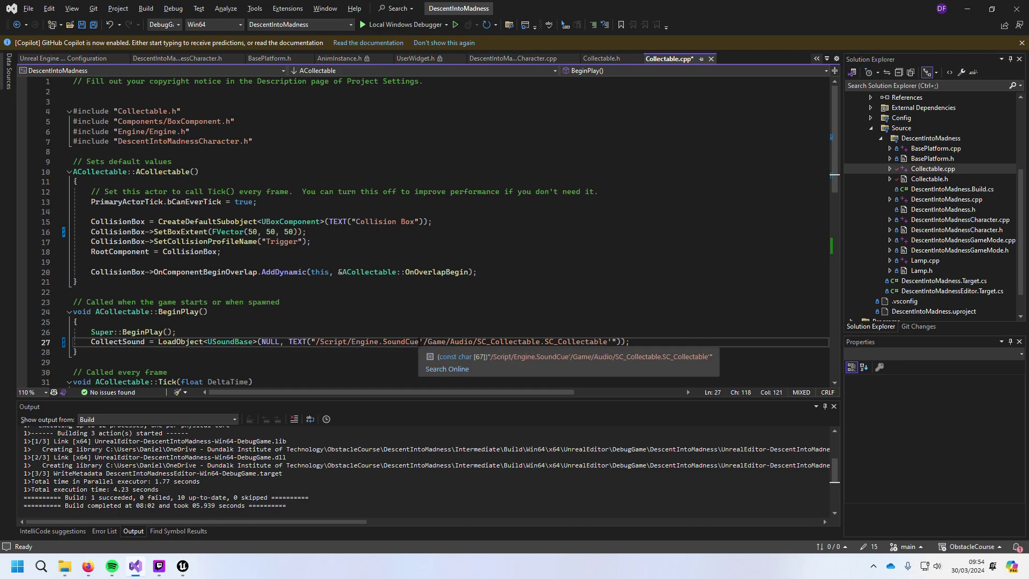
left_click_drag(425, 343, 317, 344)
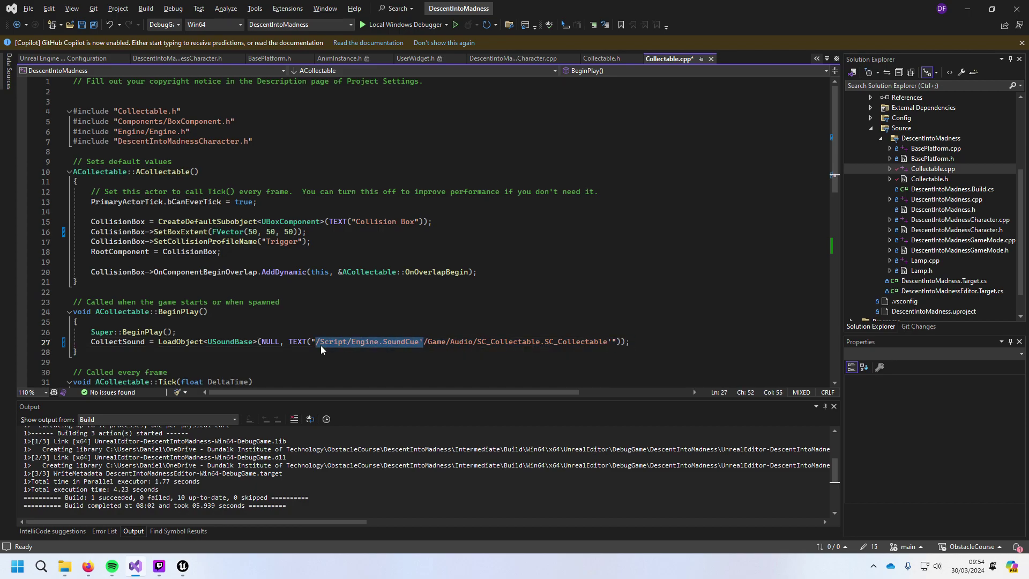
key("BackSpace")
left_click(504, 343)
key("BackSpace")
left_click(498, 291)
key("ctrl+s")
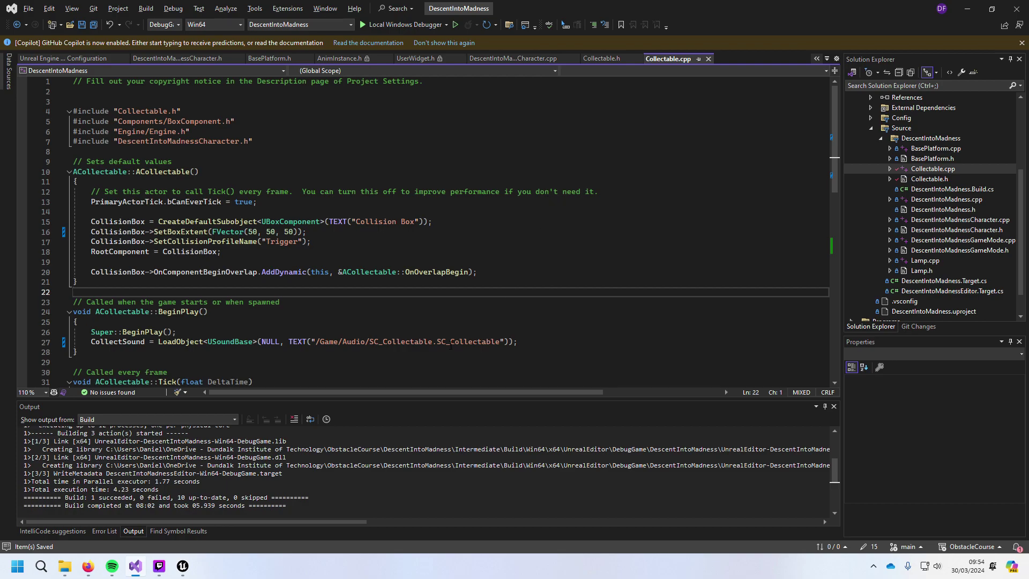
Step: Switch to Unreal Editor, recompile the code with Live Coding, close its log window and end the brief play session
left_click(183, 565)
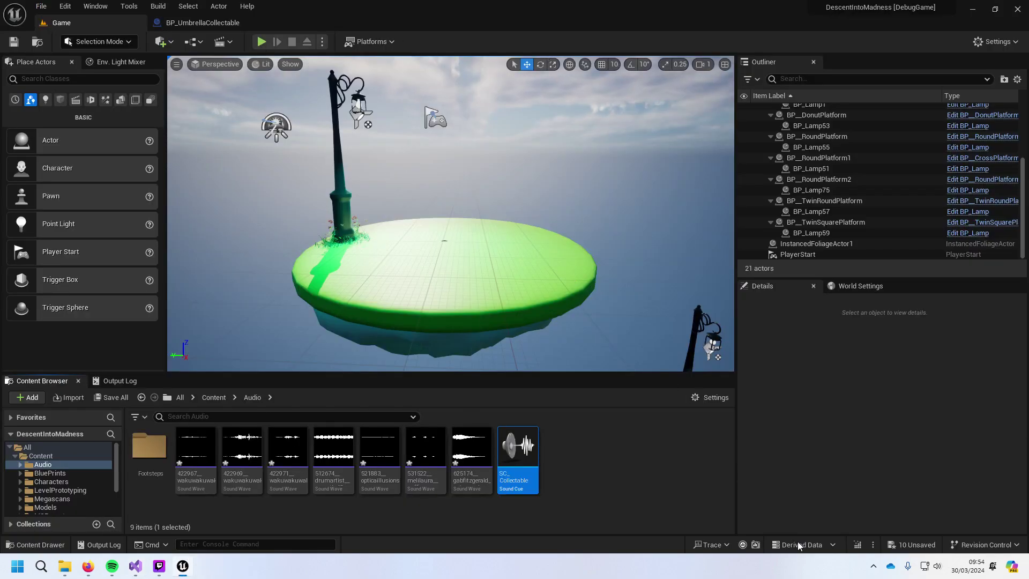
left_click(855, 545)
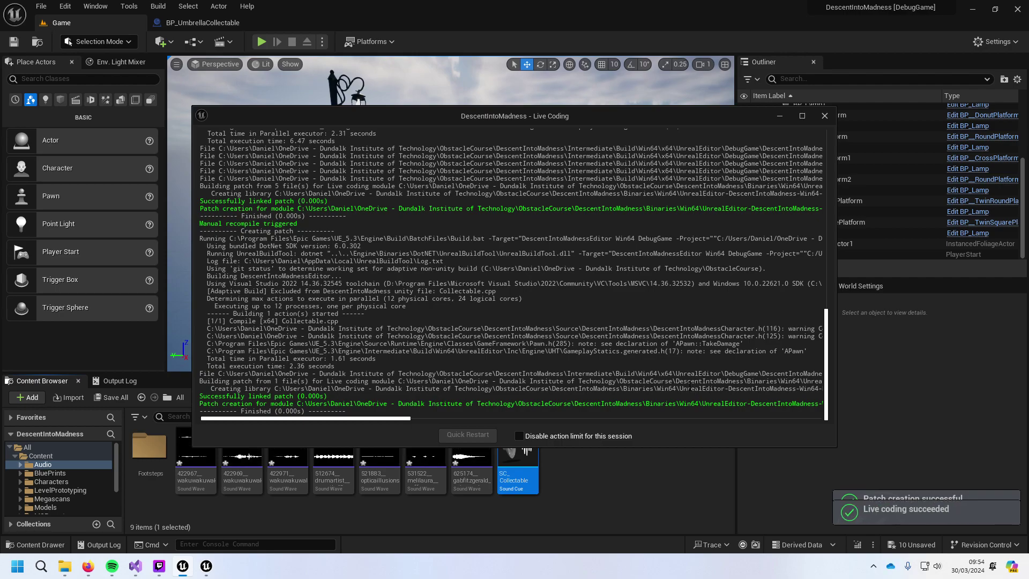
left_click(695, 505)
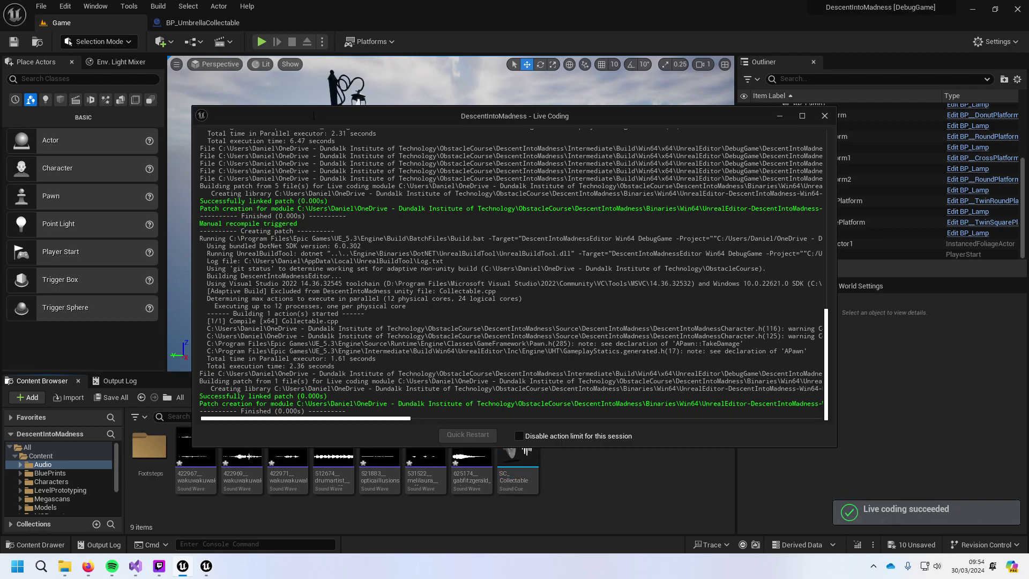
left_click(260, 42)
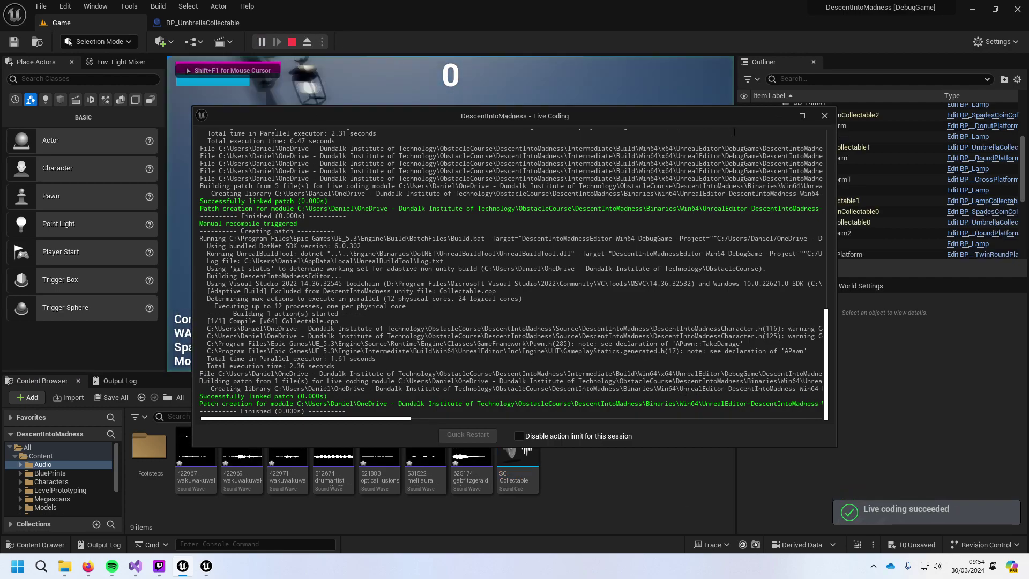
left_click(825, 115)
key("Escape")
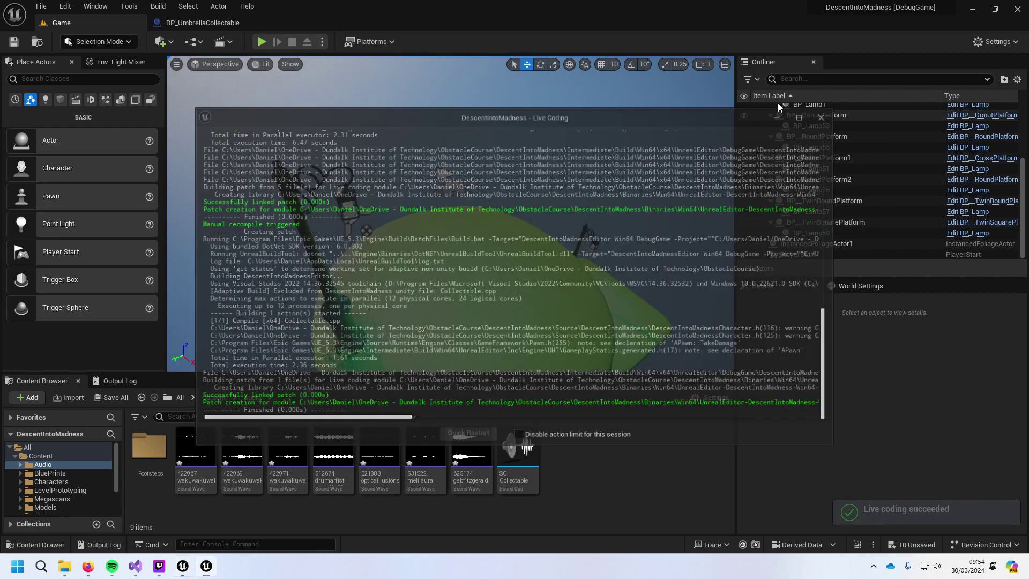
Step: Play-test the level by picking up a collectable and gliding with the umbrella, and restart the play session
left_click(262, 41)
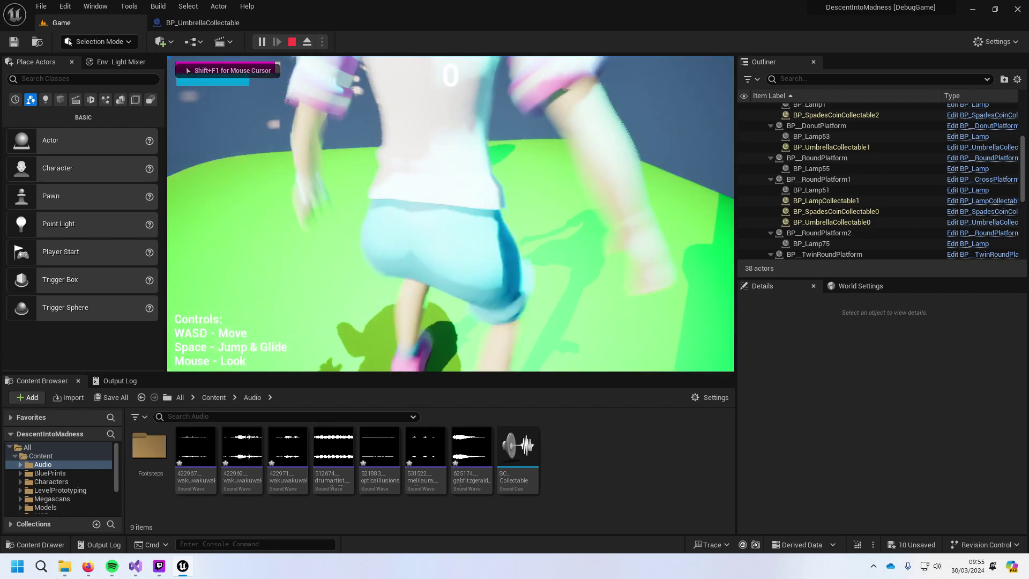
key("w")
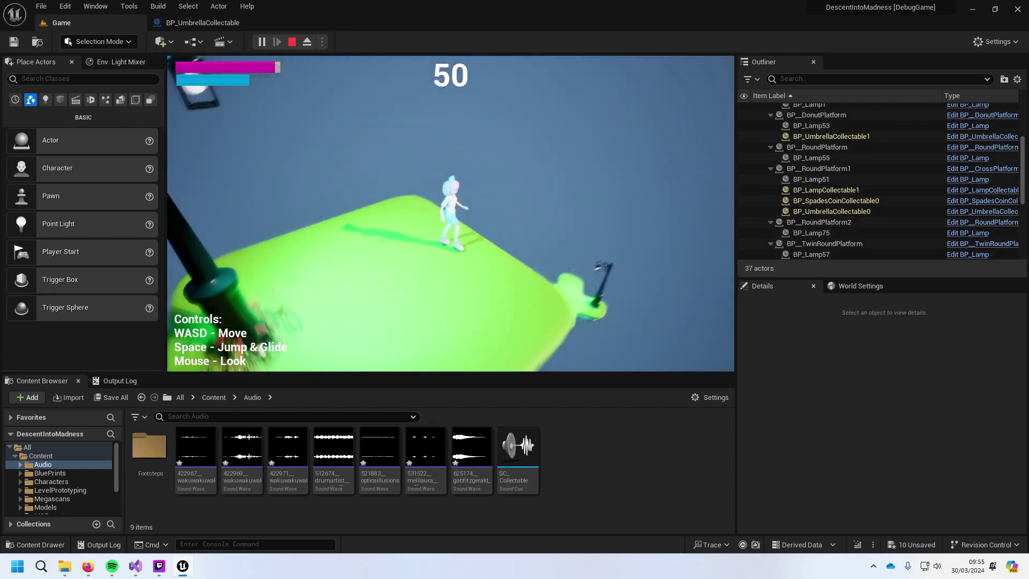
key("space")
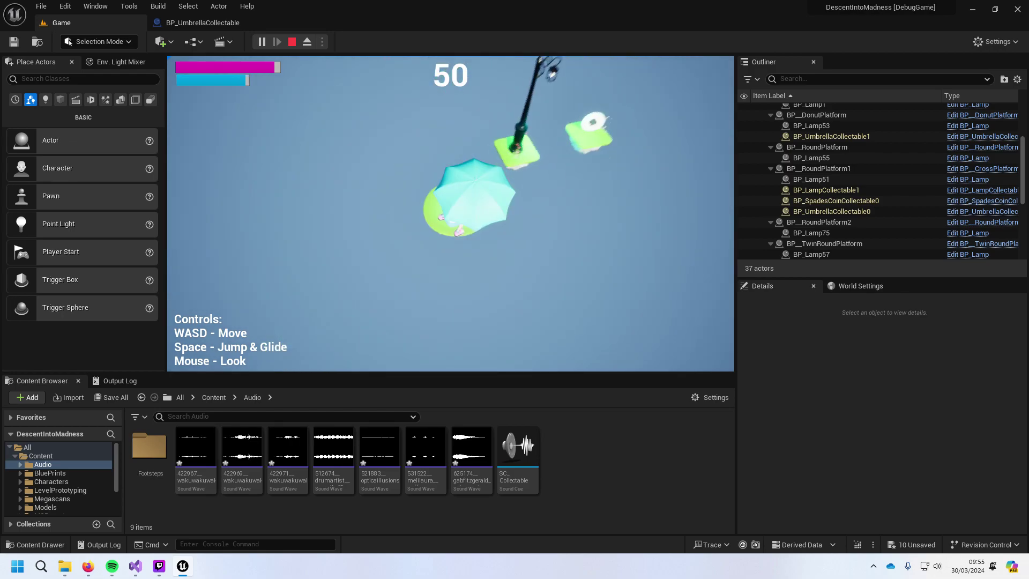
key("space")
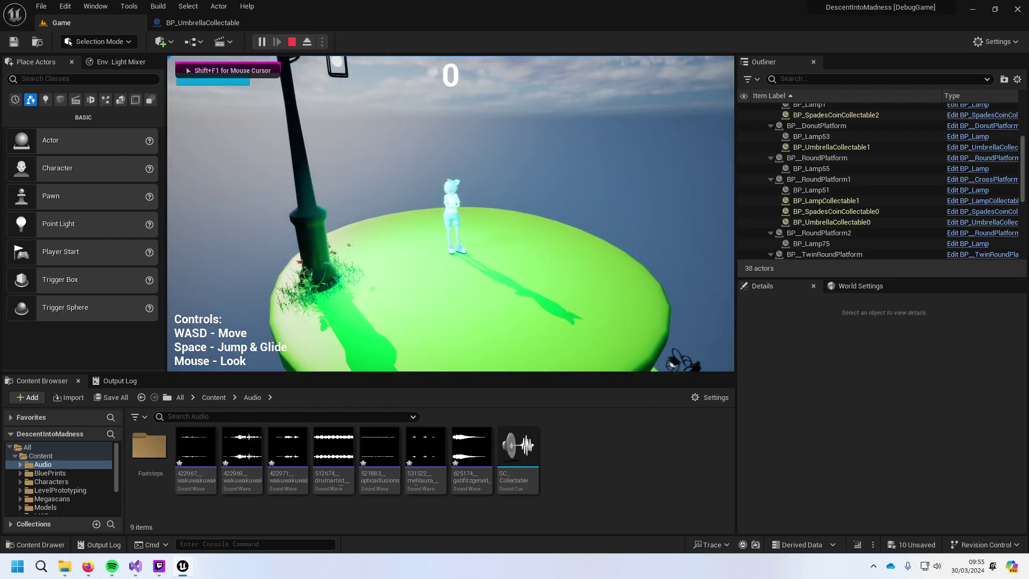
key("space")
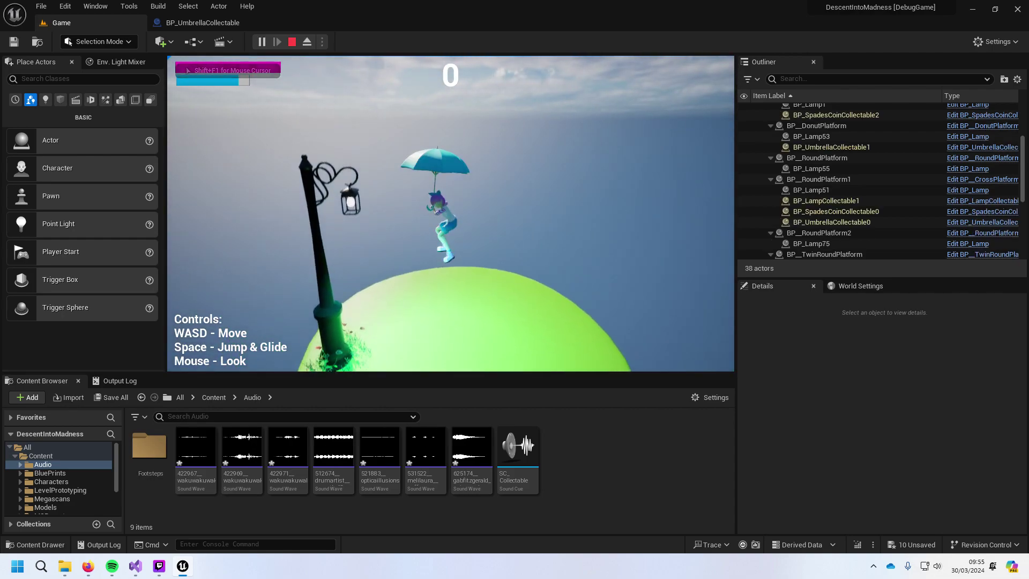
key("Escape")
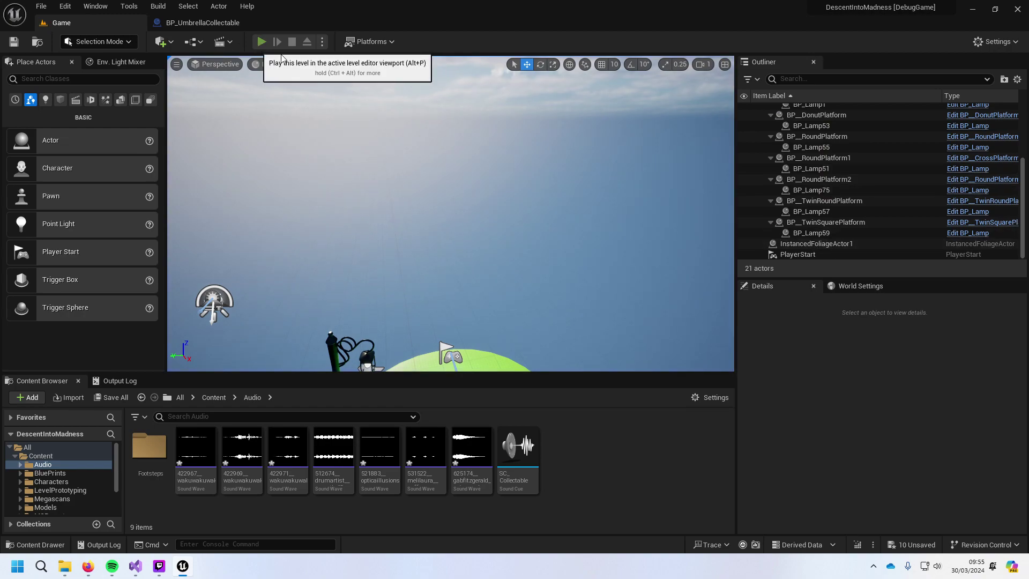
left_click(259, 45)
key("alt+Tab")
scroll(937, 275, "down", 1)
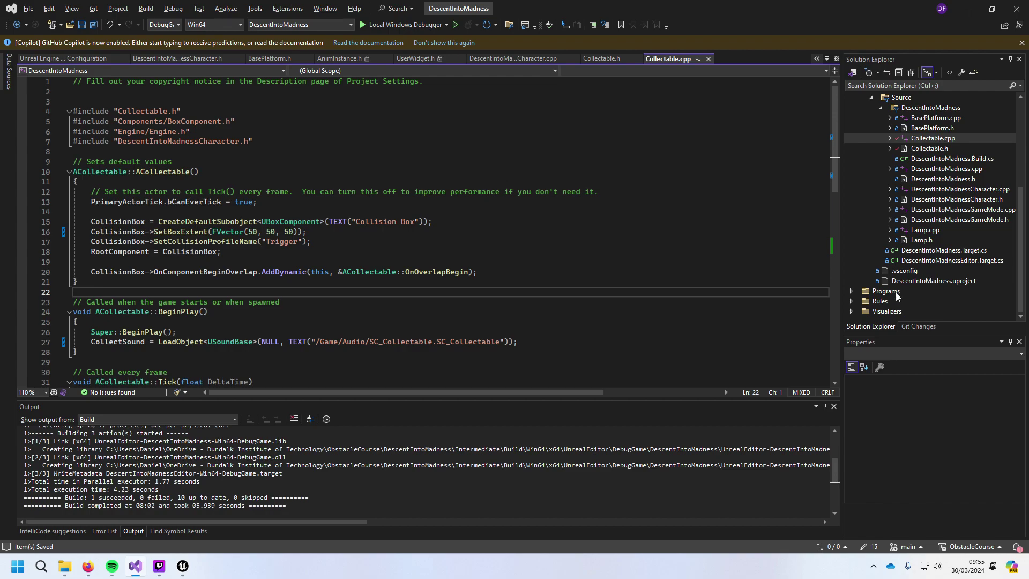
left_click(917, 281)
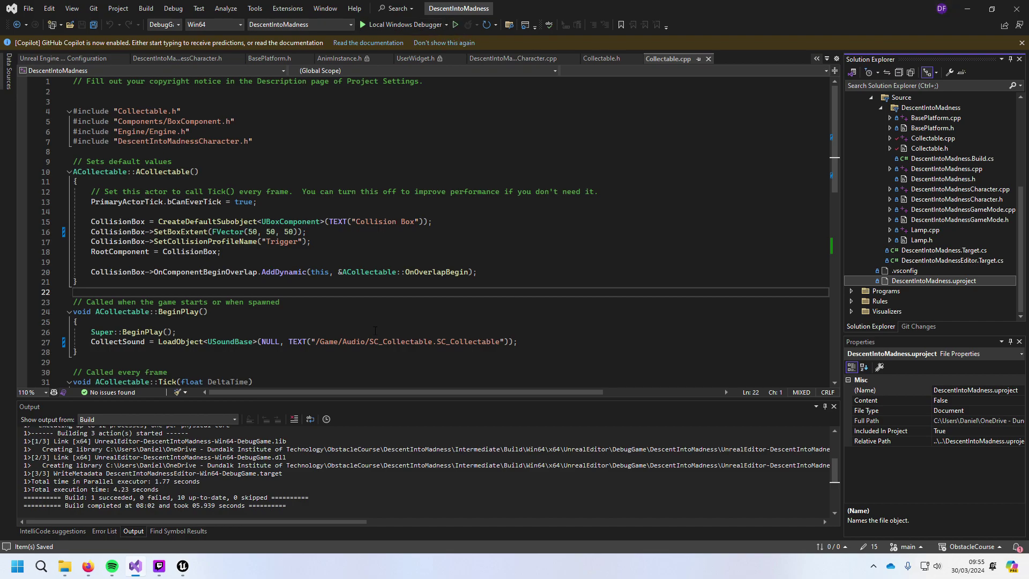
left_click(183, 566)
Step: Open the blueprint of the spawned BP_ThirdPersonCharacter, show its Umbrella component in the viewport, and stop the simulation
scroll(869, 242, "down", 5)
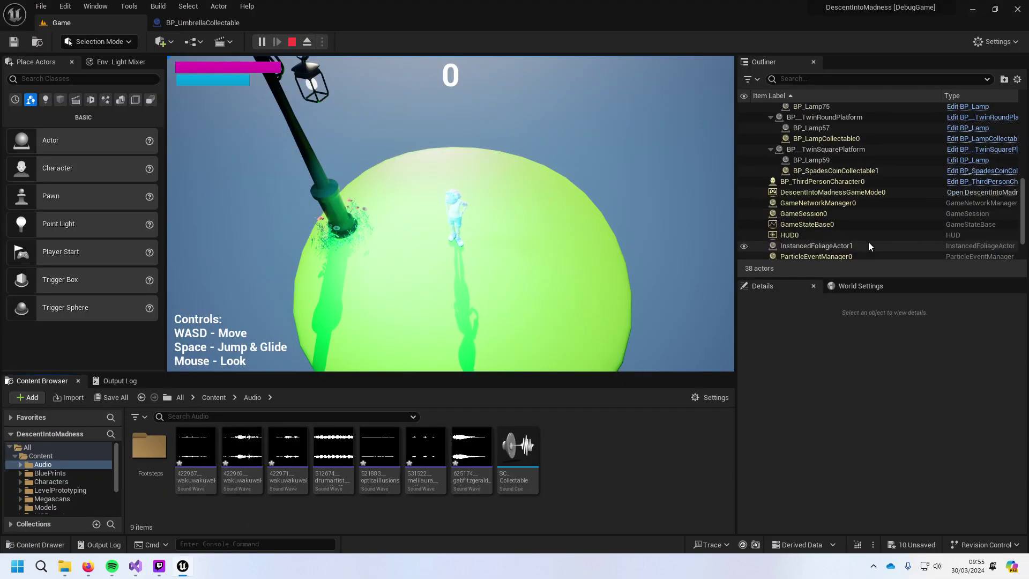
left_click(853, 137)
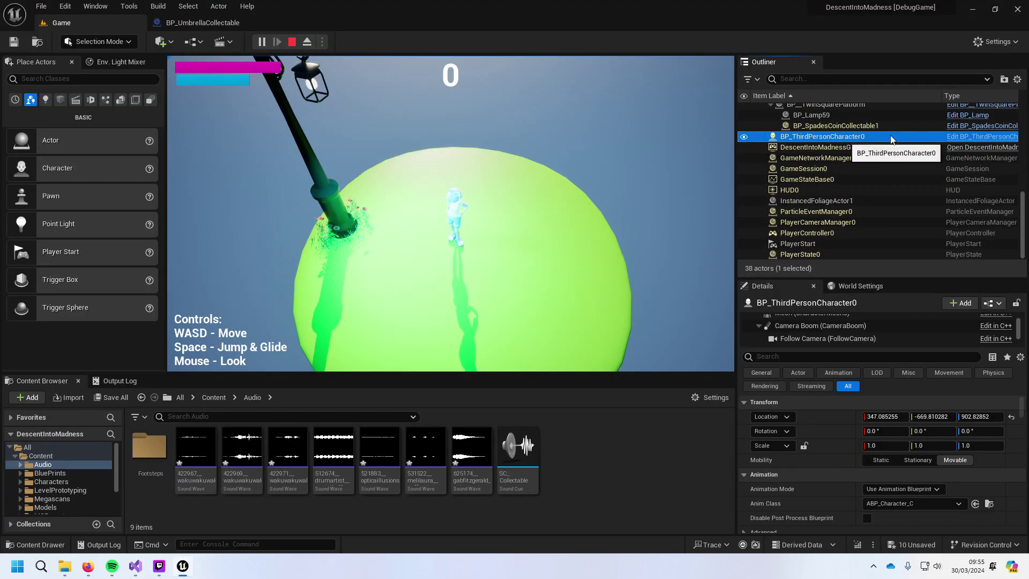
left_click(954, 137)
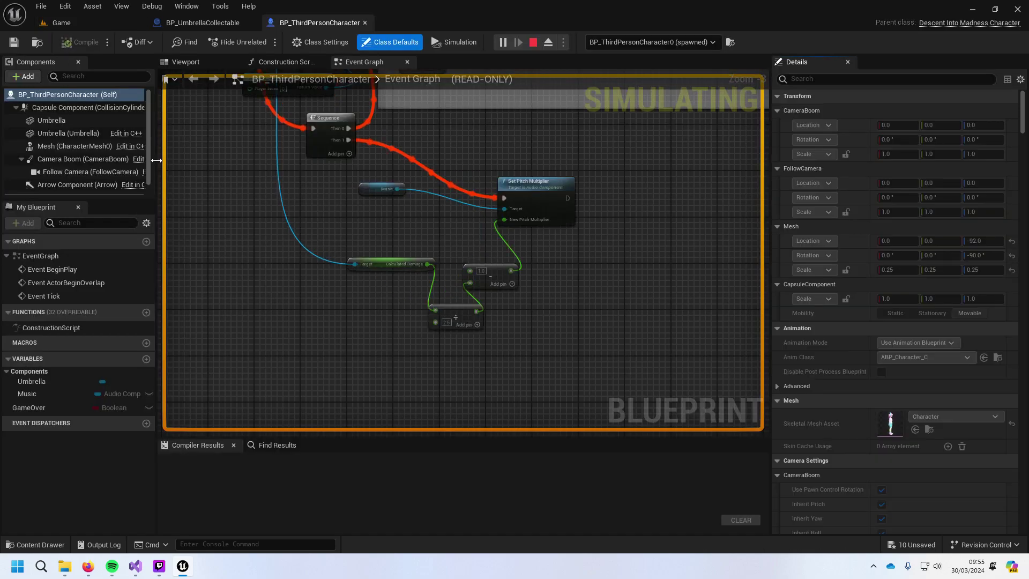
left_click(70, 121)
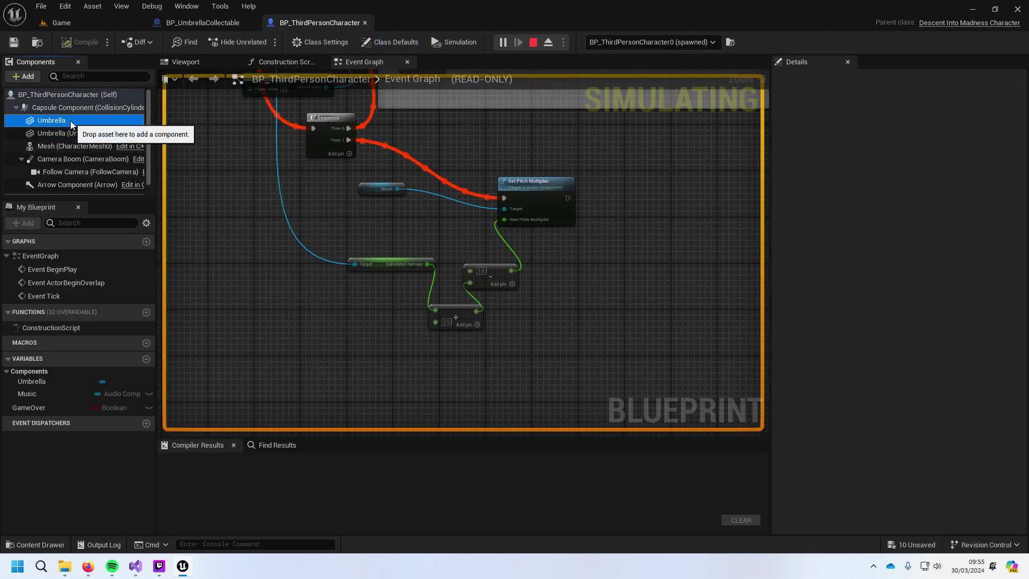
scroll(873, 320, "down", 5)
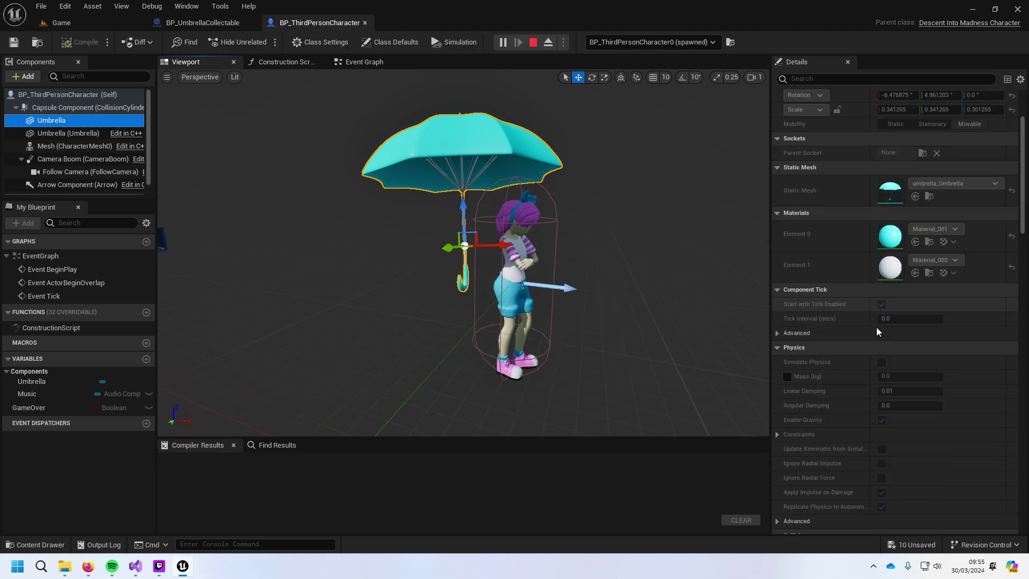
left_click(533, 42)
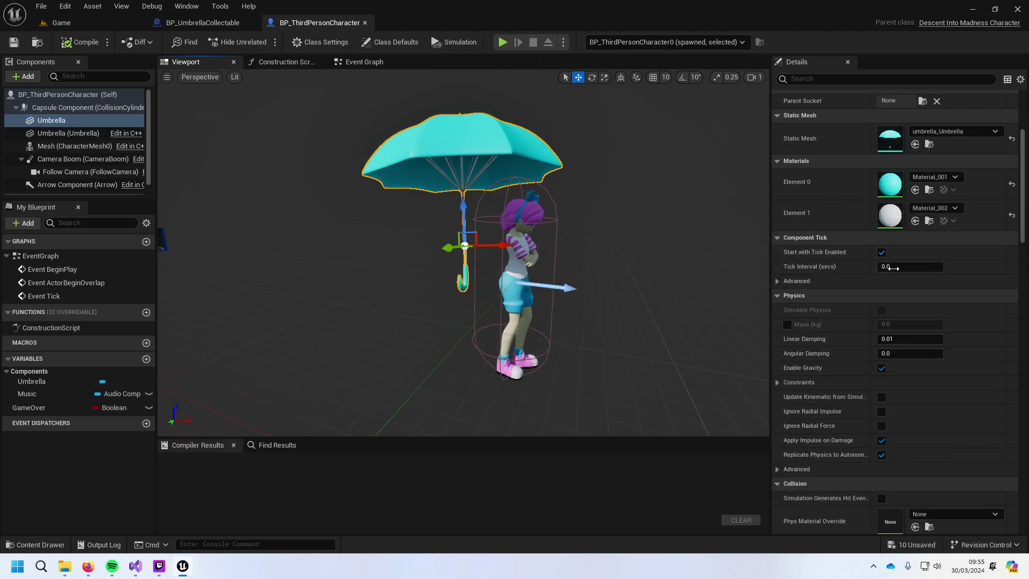
Step: Filter the Umbrella component's details for "visi" and turn off its Visible option to hide the extra umbrella
scroll(901, 273, "up", 5)
scroll(902, 277, "down", 4)
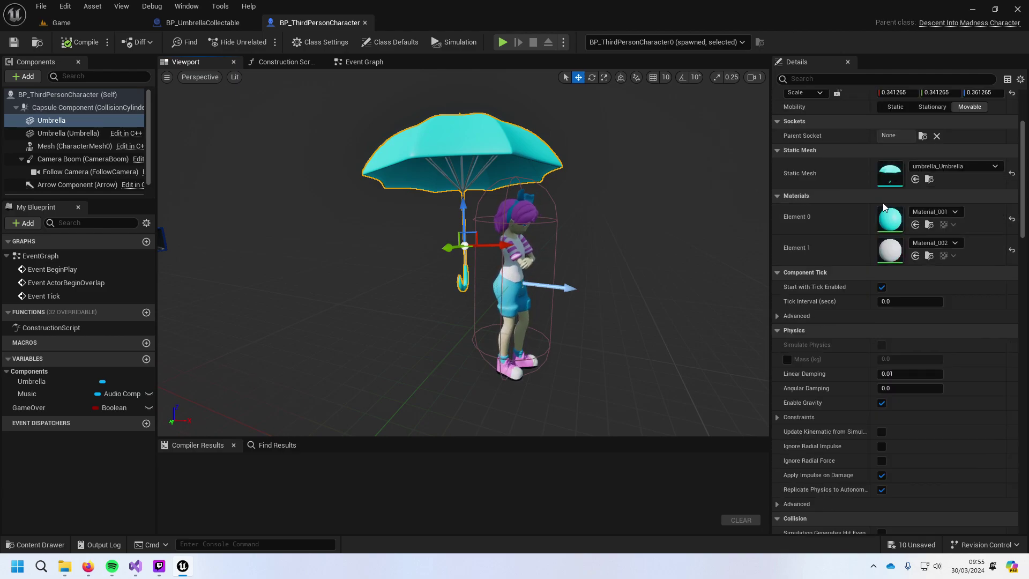
type("visi")
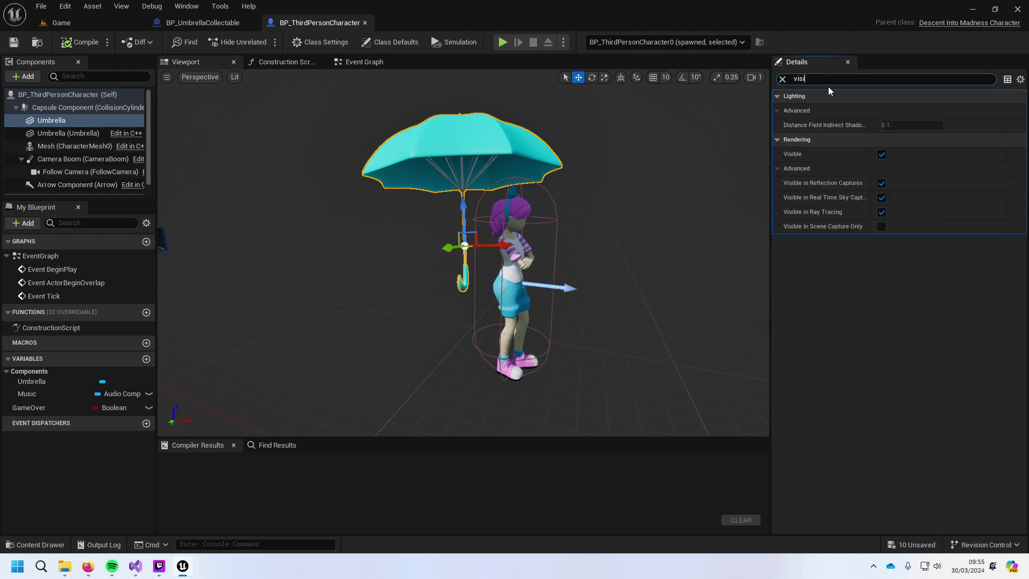
left_click(882, 154)
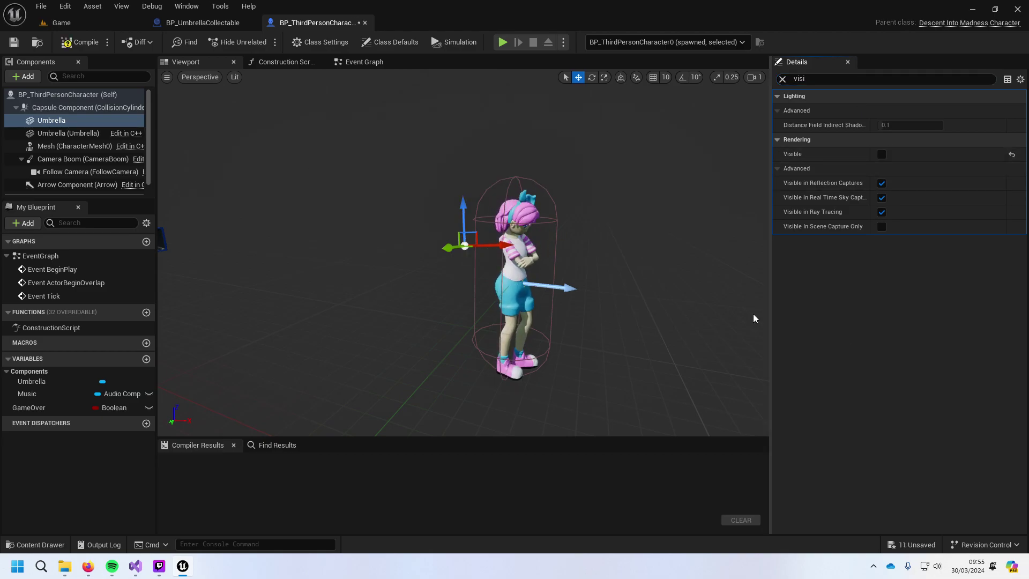
Step: Save the BP_ThirdPersonCharacter blueprint in place, without making a copy, and return to the Game level
key("ctrl+alt+s")
key("End")
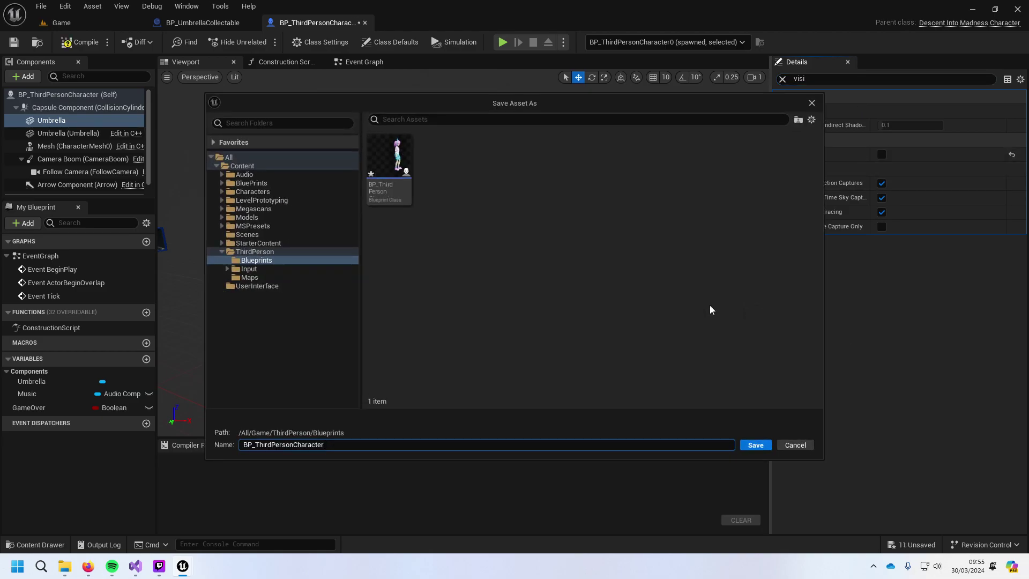
left_click(794, 445)
left_click(515, 252)
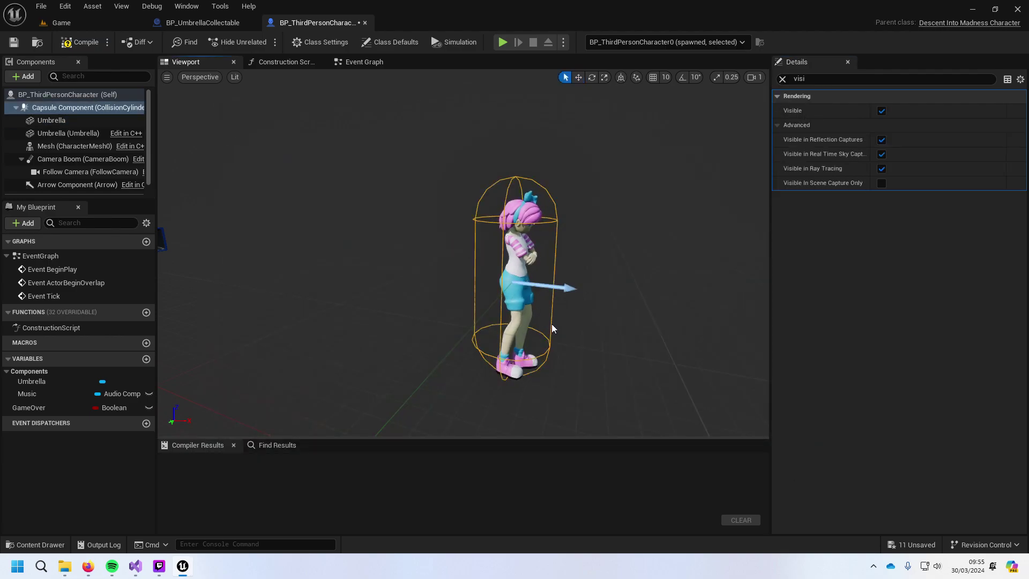
left_click(116, 26)
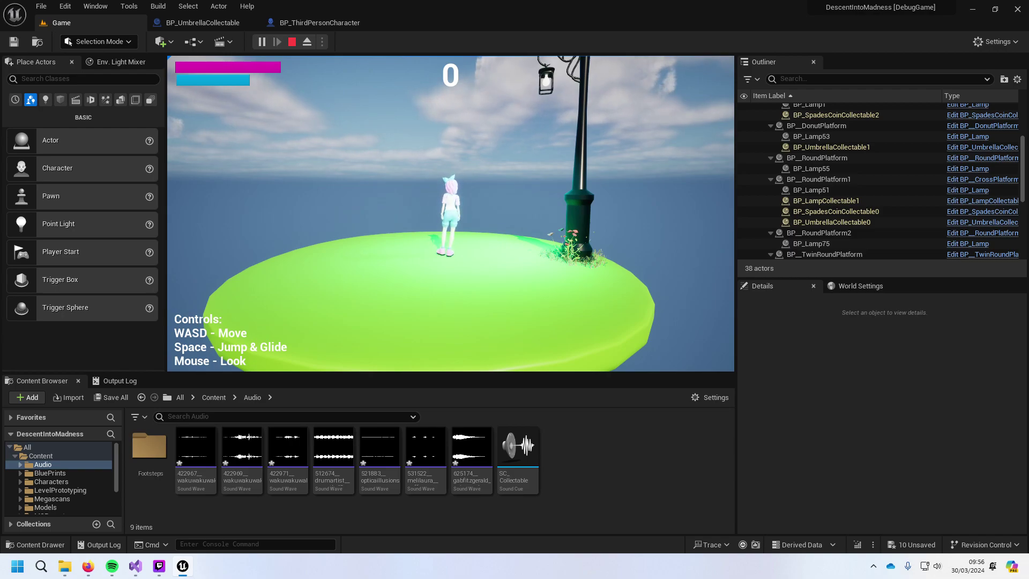
Step: Restart the play session, glide with the umbrella down to the donut platform, collect its umbrella pickup, and stop playing
key("Escape")
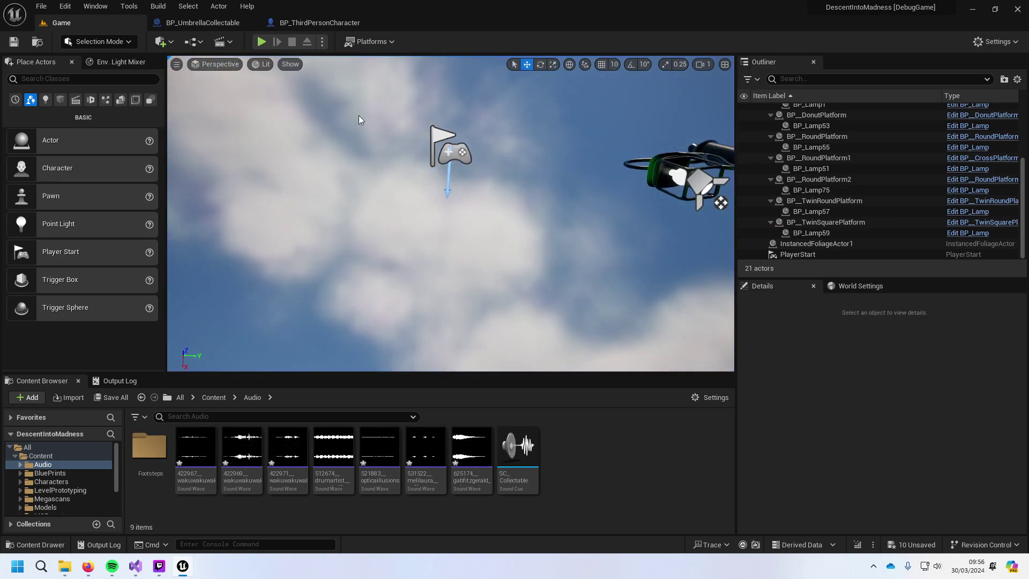
left_click(261, 43)
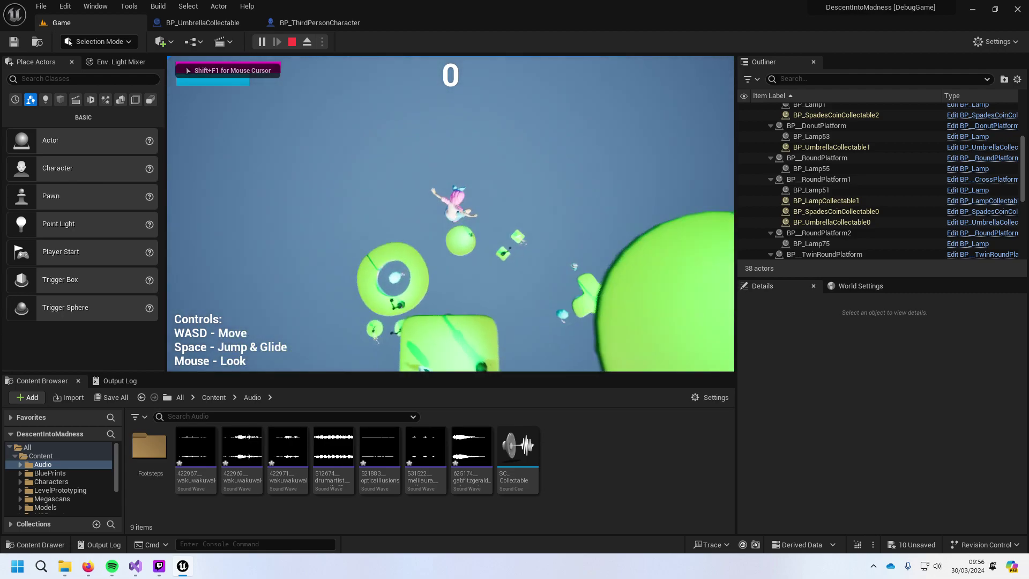
key("space")
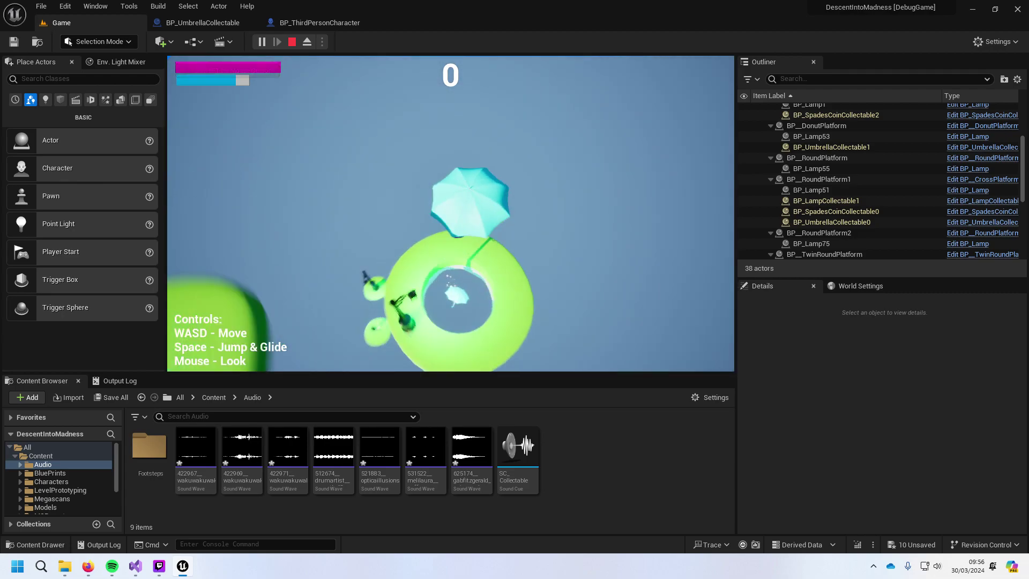
key("w")
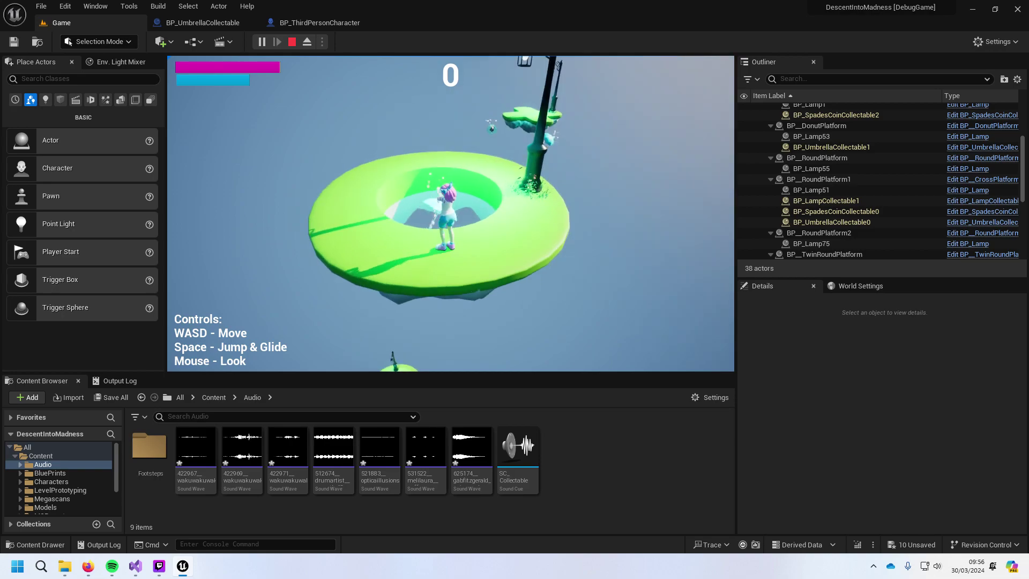
key("space")
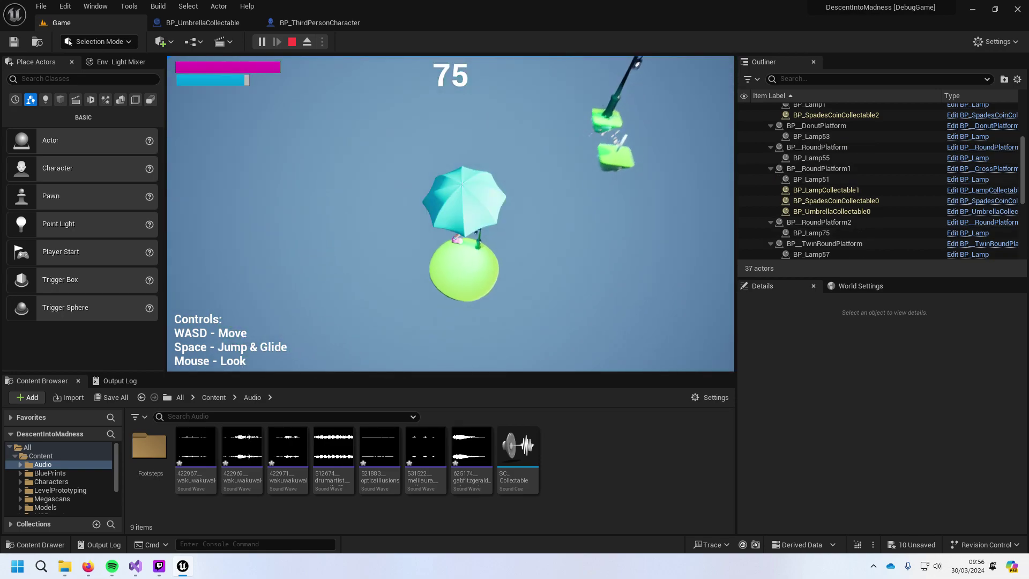
key("space")
key("Escape")
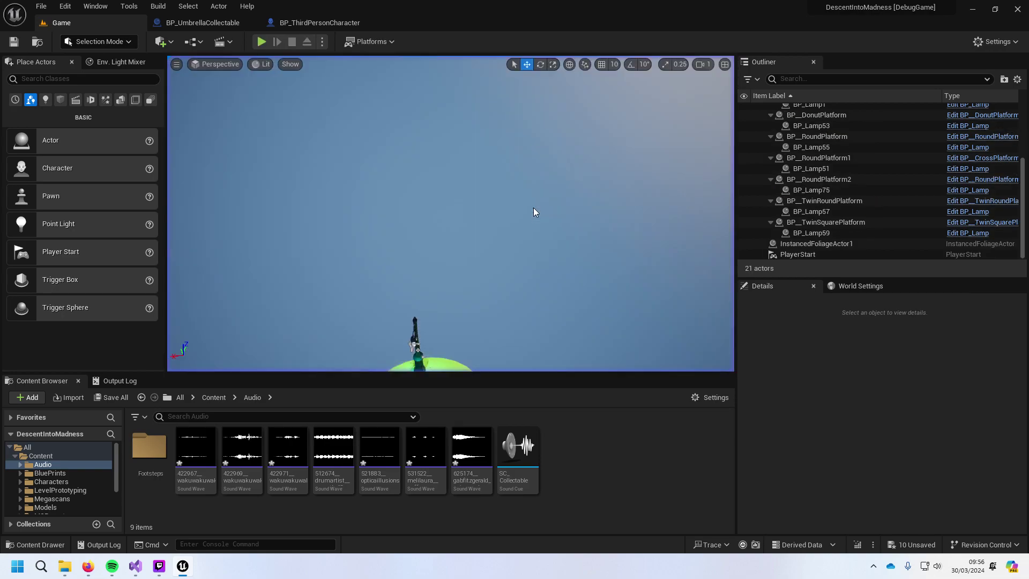
Step: Play the level again, drop to the square platform, collect its spades coin, glide onward with the umbrella, and stop playing
left_click(159, 566)
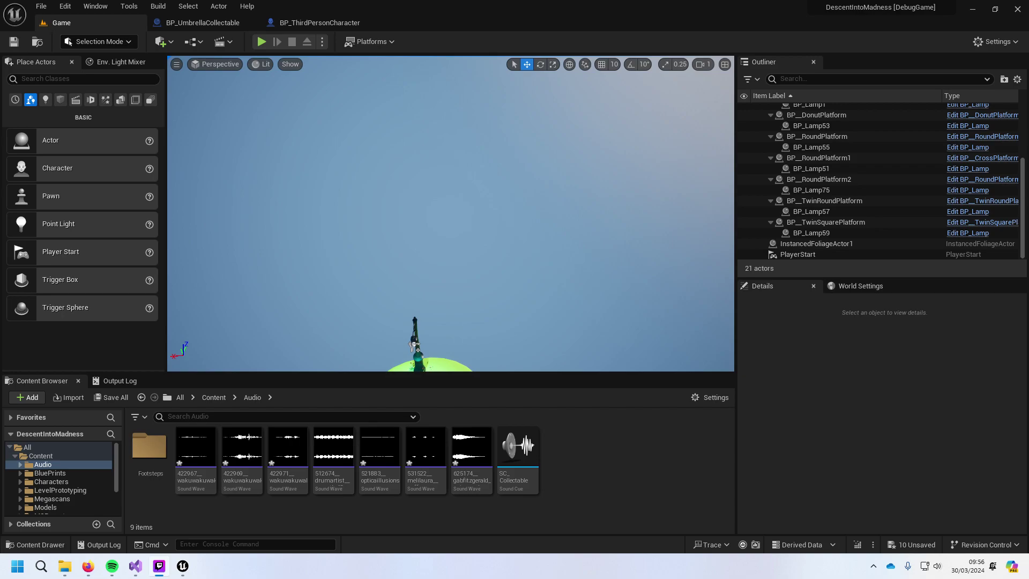
left_click(258, 45)
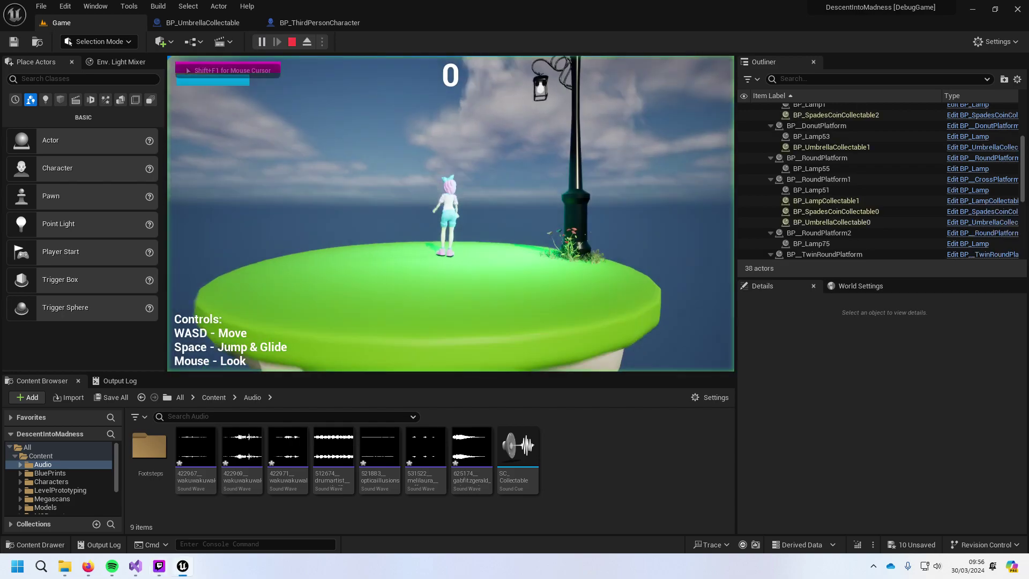
key("a")
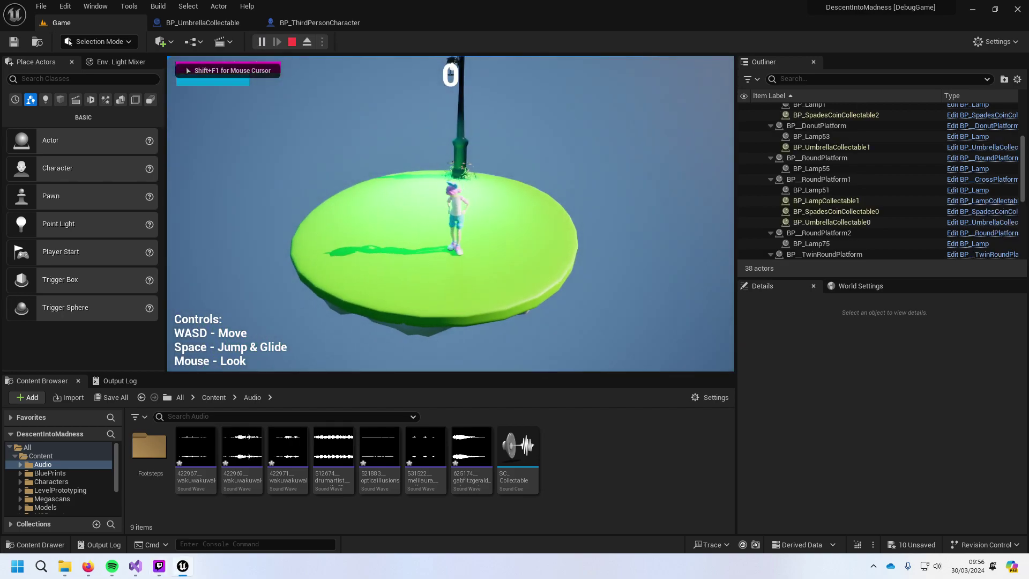
key("space")
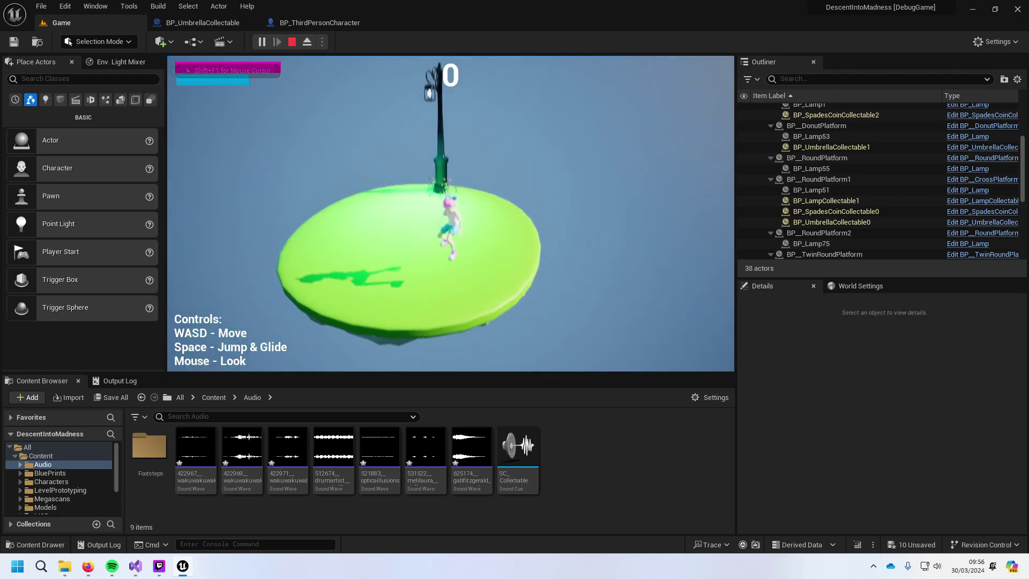
key("w")
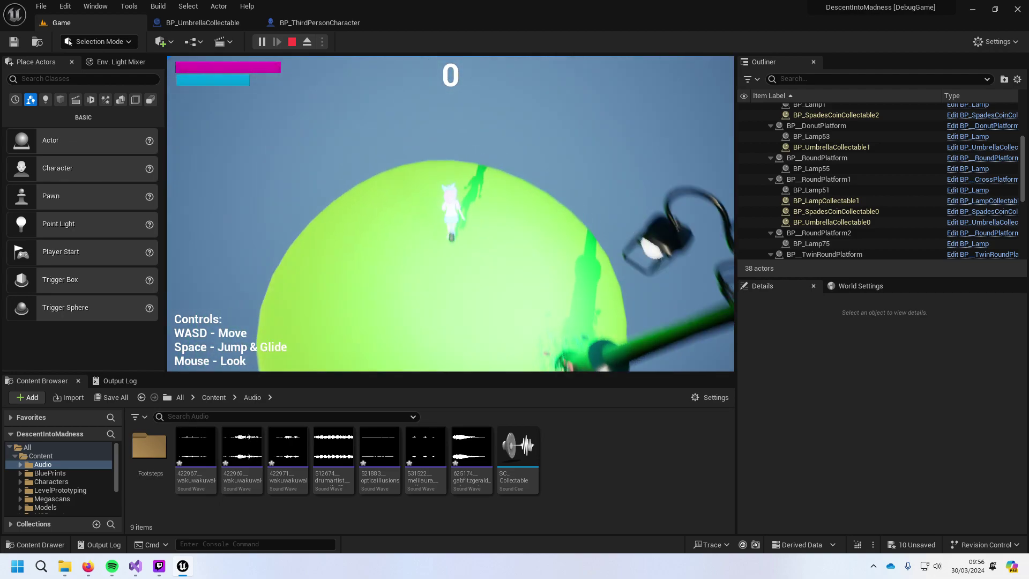
key("w")
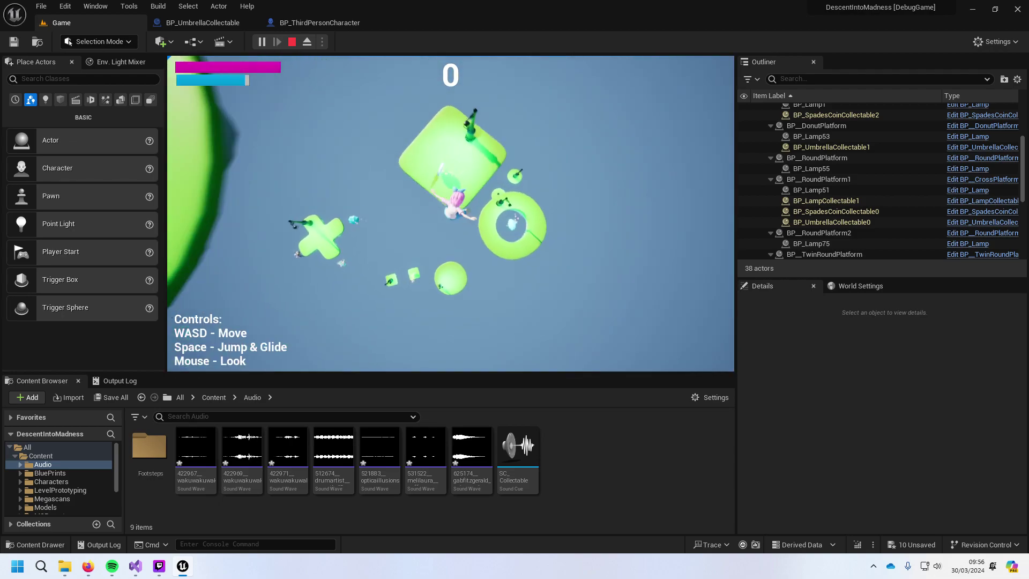
key("w")
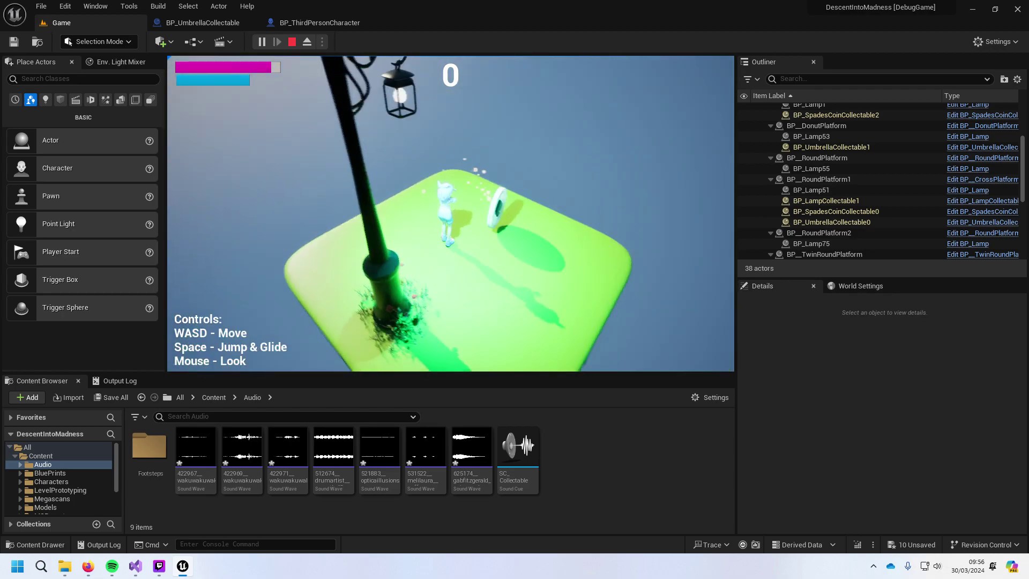
key("w")
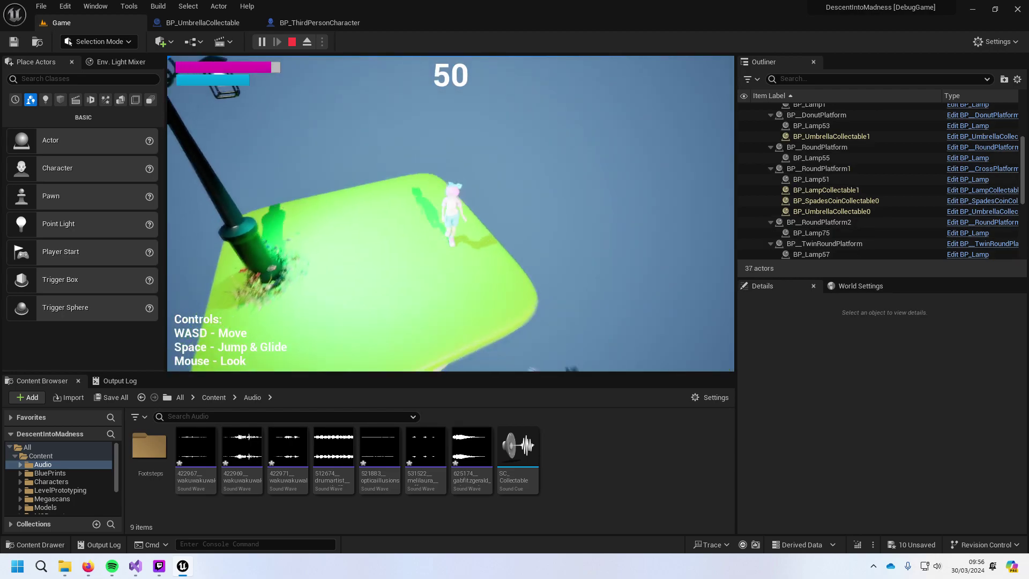
key("space")
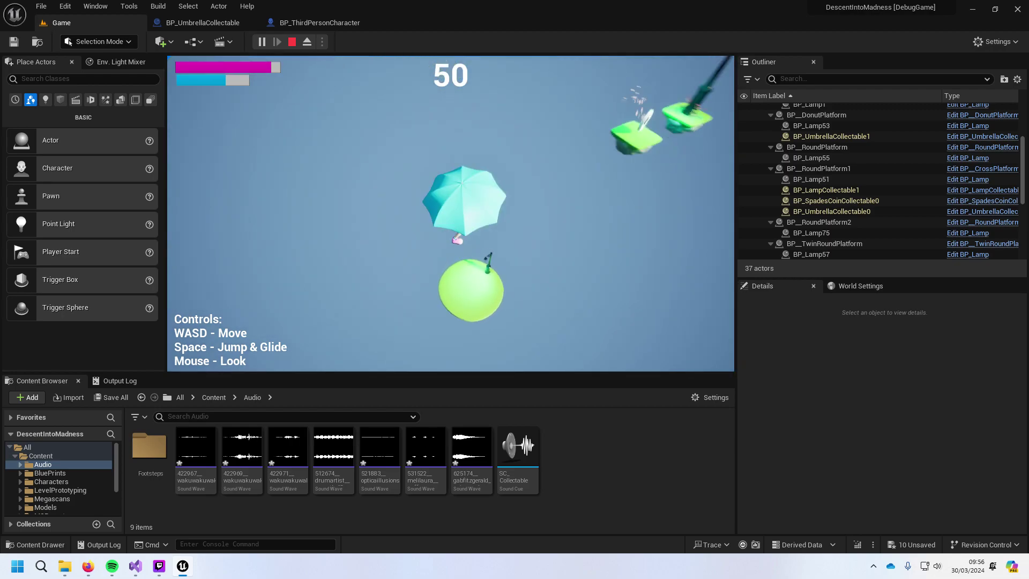
key("Escape")
Step: Run three more play sessions of the level, quitting the first from the DescEND screen and stopping the other two
left_click(261, 42)
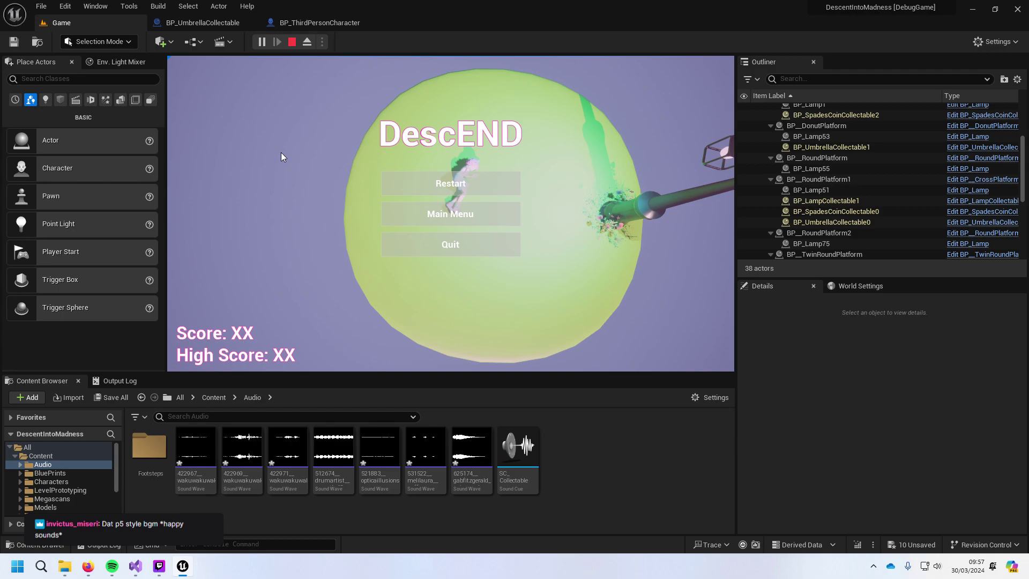
left_click(494, 245)
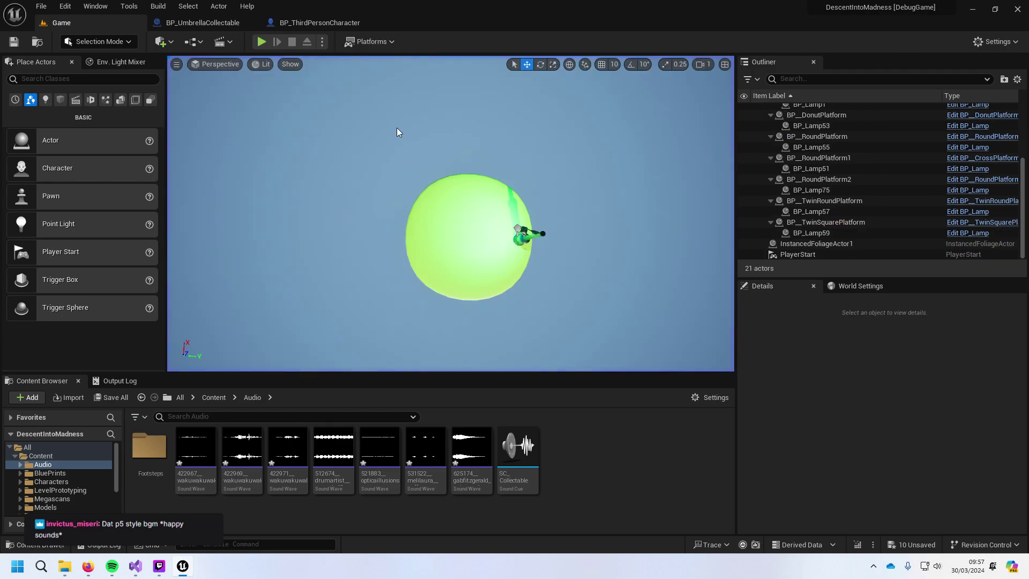
left_click(262, 41)
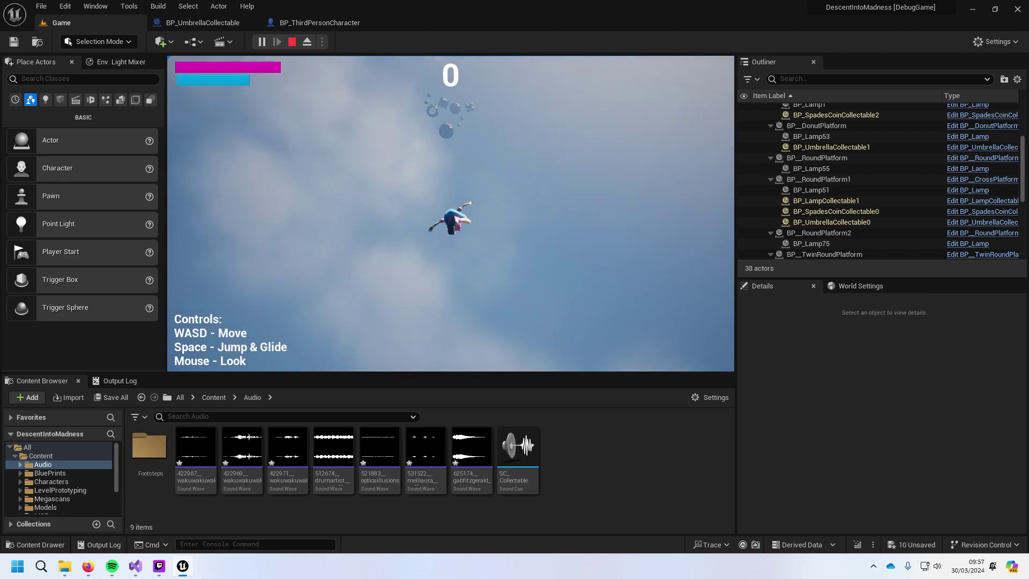
key("Escape")
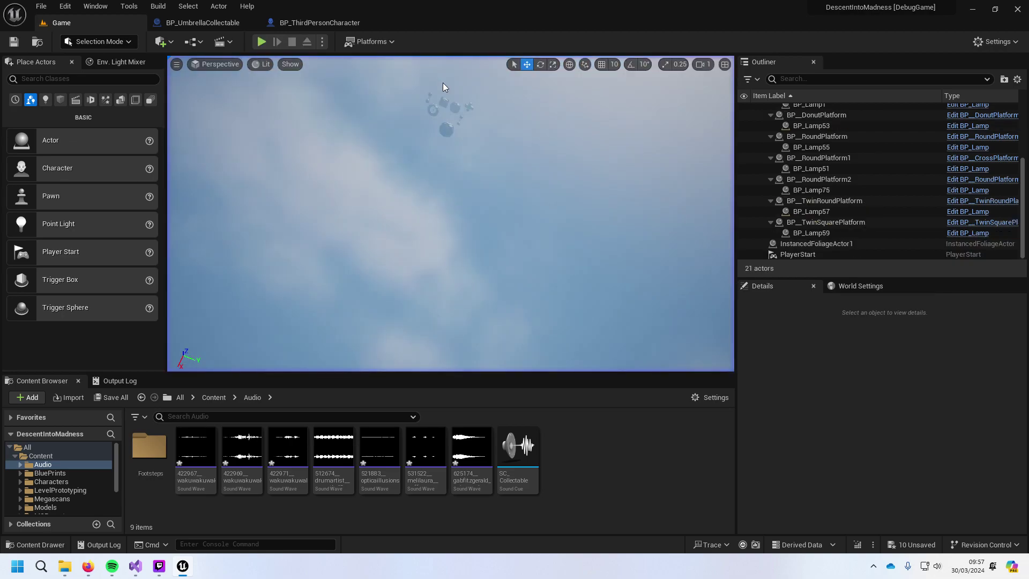
left_click(264, 41)
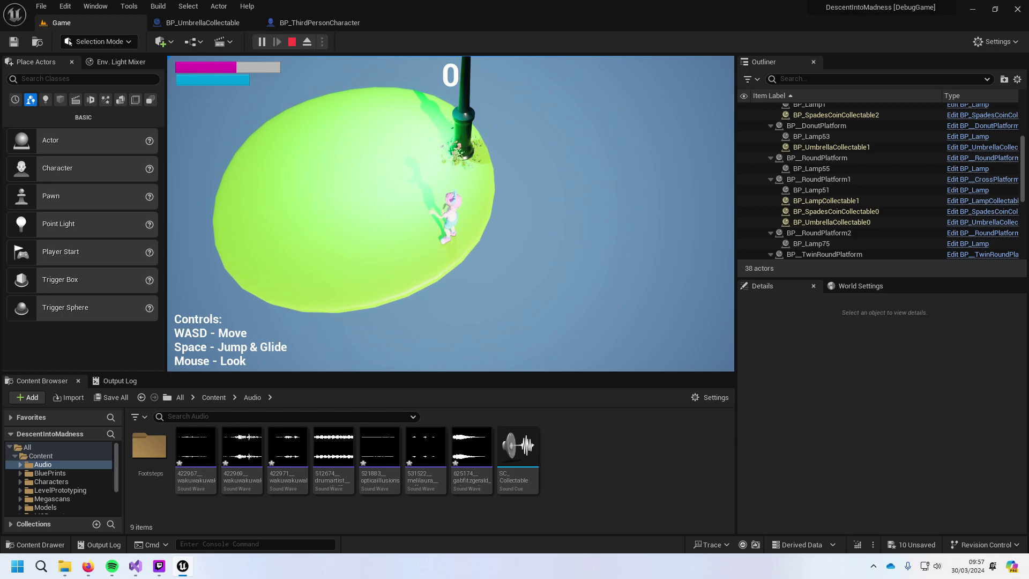
key("Escape")
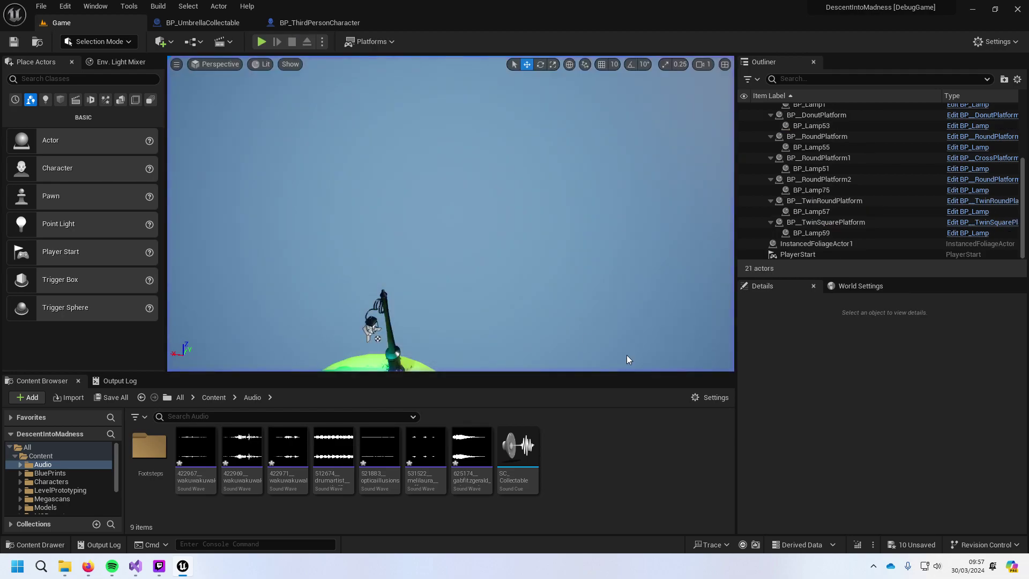
Step: Preview the sound waves in the Audio folder, including 512674, 521883, 531522 and 625174, and stop the playback
right_click_drag(480, 210, 481, 225)
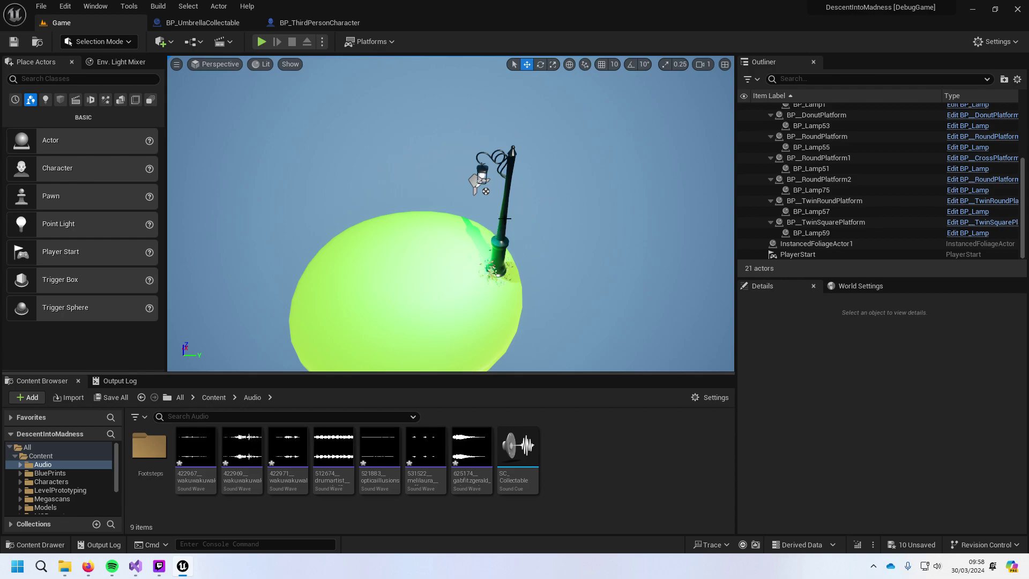
mouse_move(220, 450)
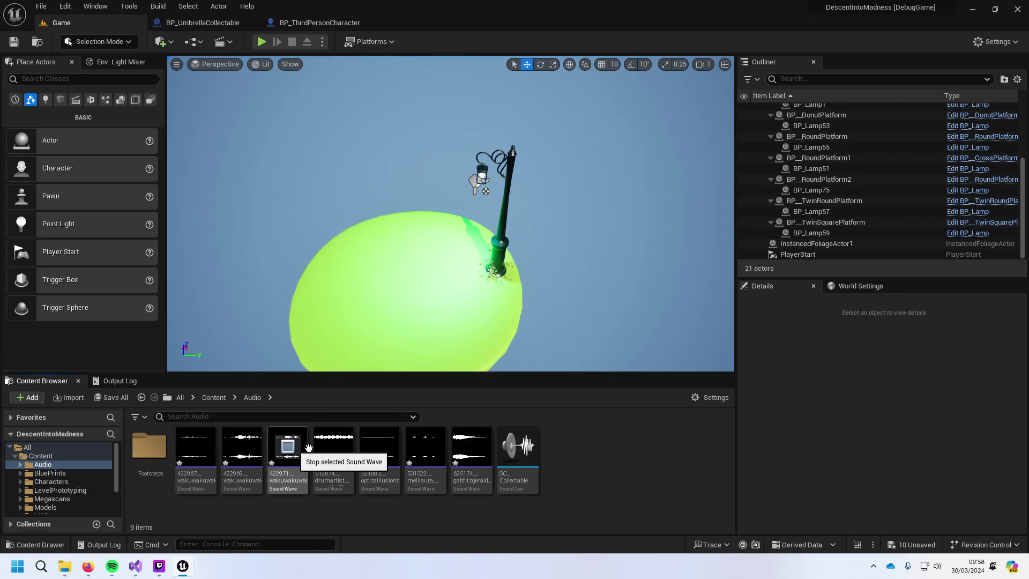
left_click(333, 448)
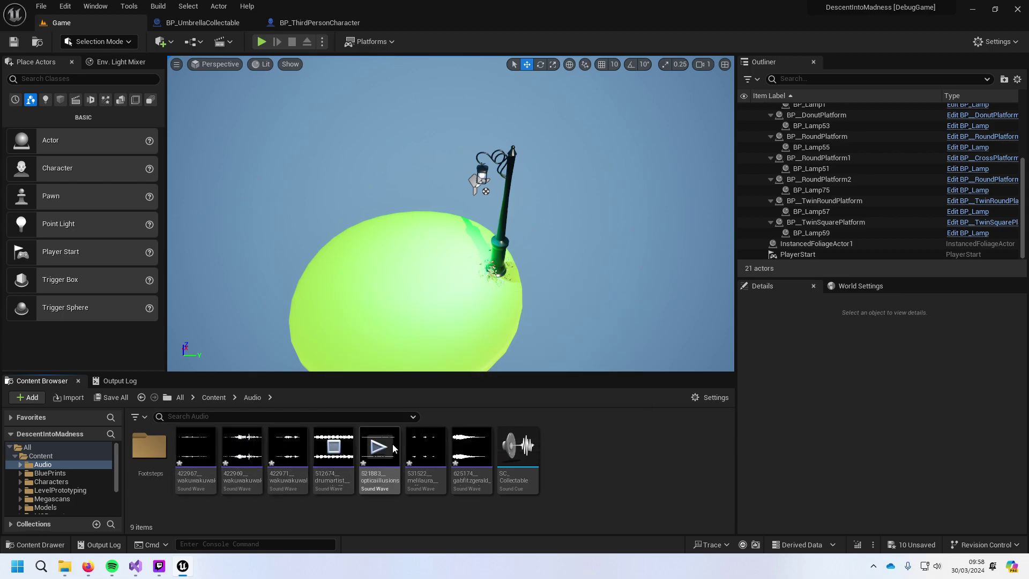
left_click(379, 446)
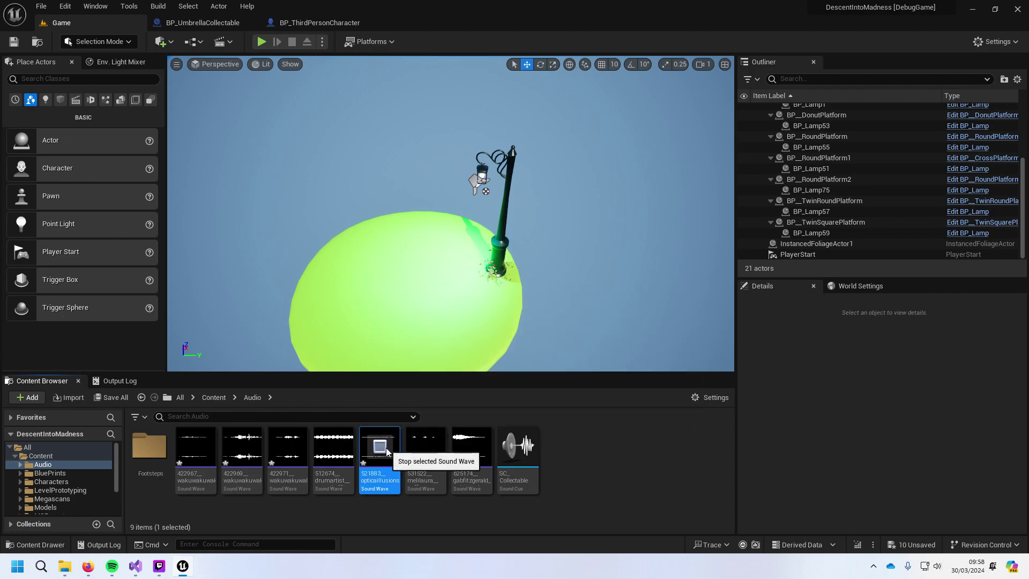
left_click(423, 450)
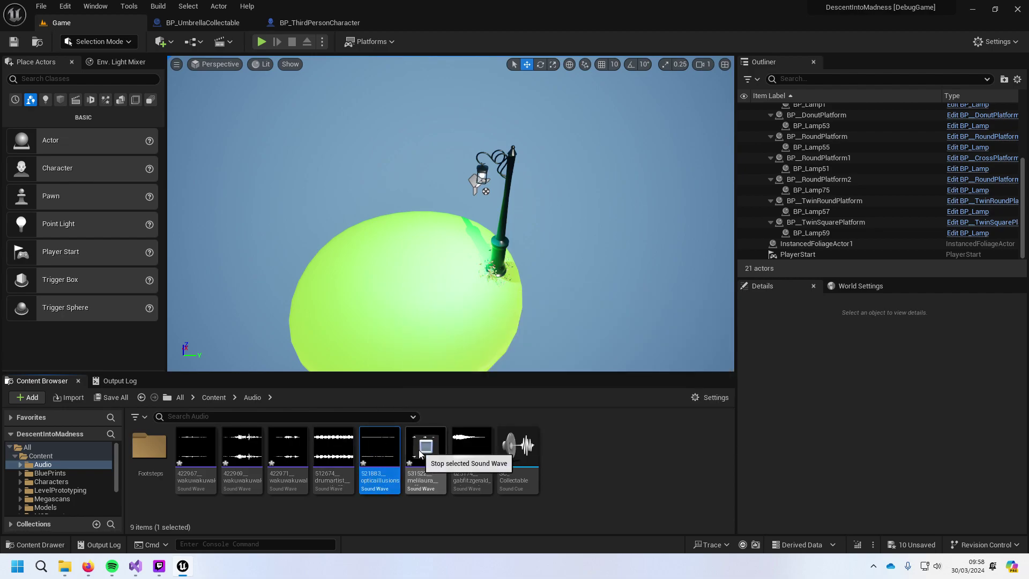
left_click(466, 450)
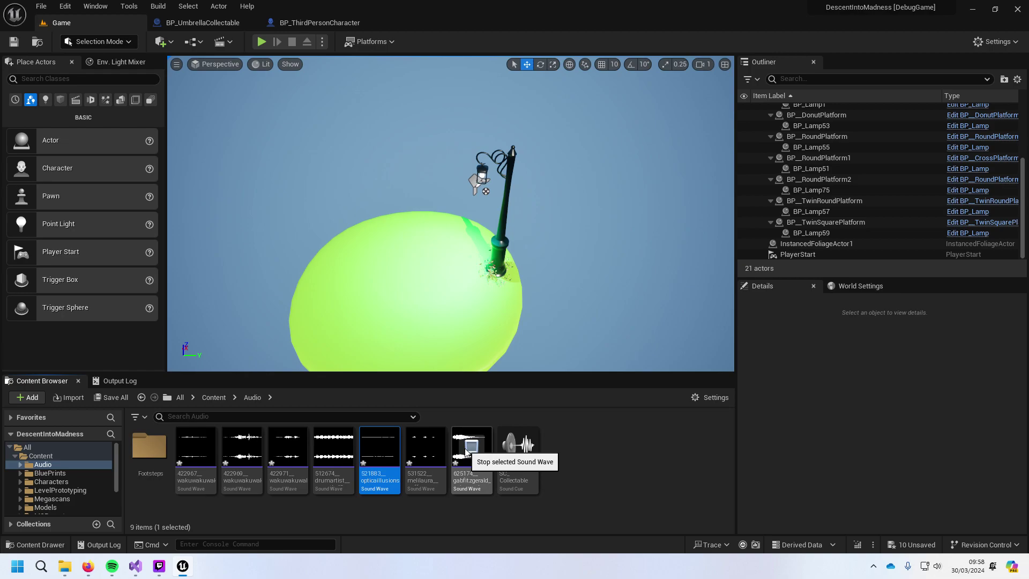
left_click(417, 449)
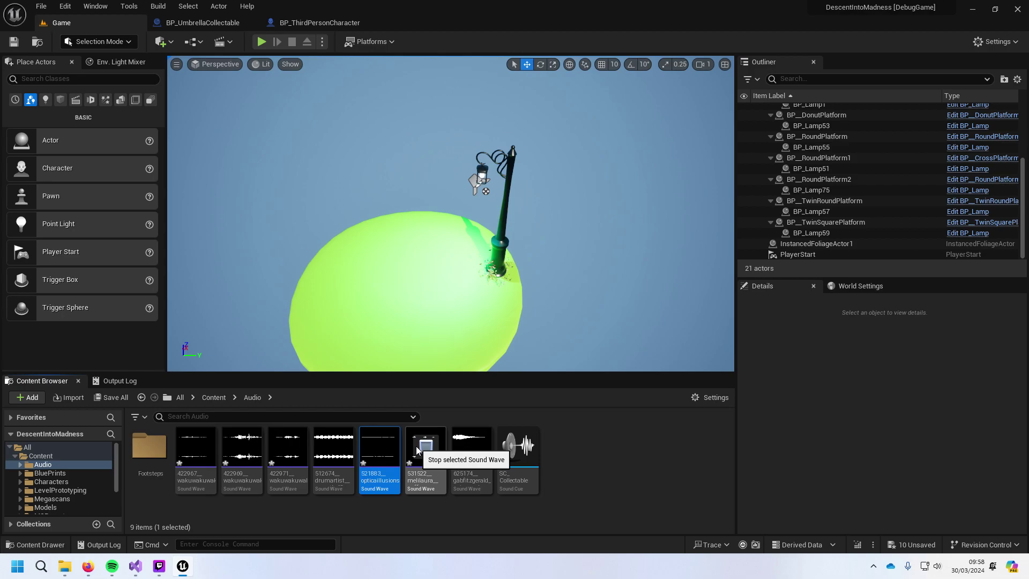
left_click(417, 450)
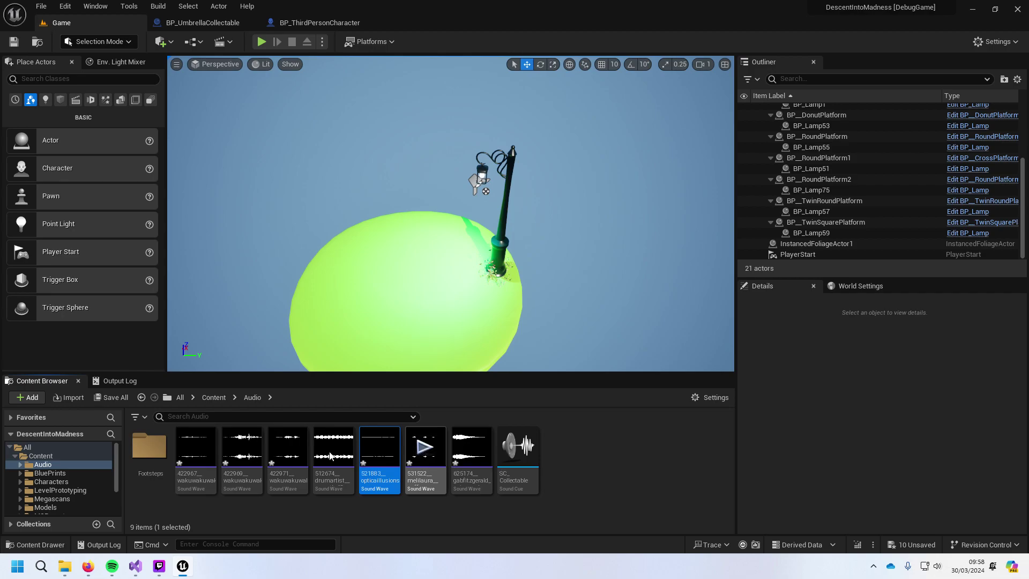
Step: Preview the 422967, 422969 and 422971 sound waves in the Audio folder
left_click(201, 453)
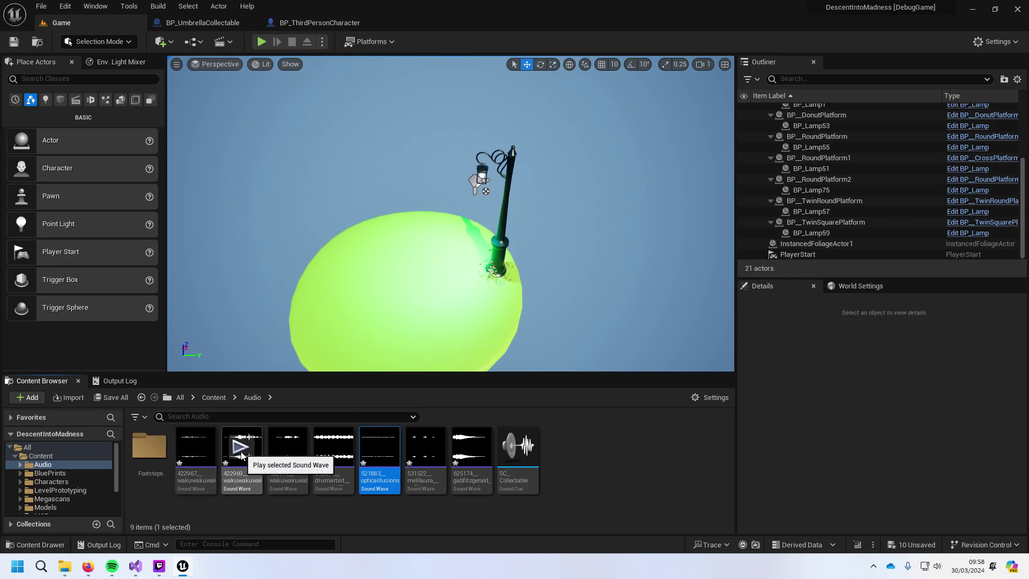
left_click(288, 450)
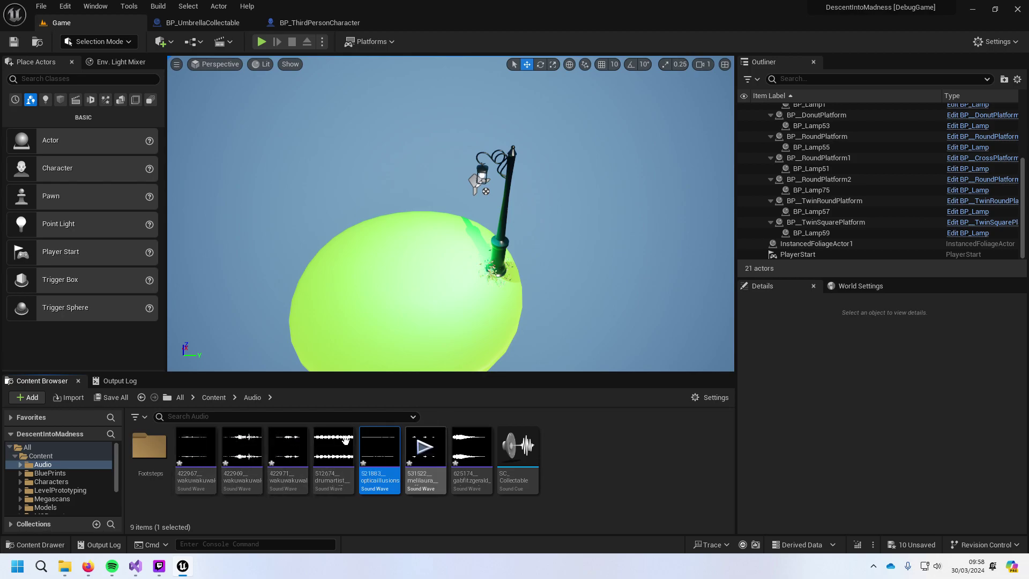
left_click(296, 452)
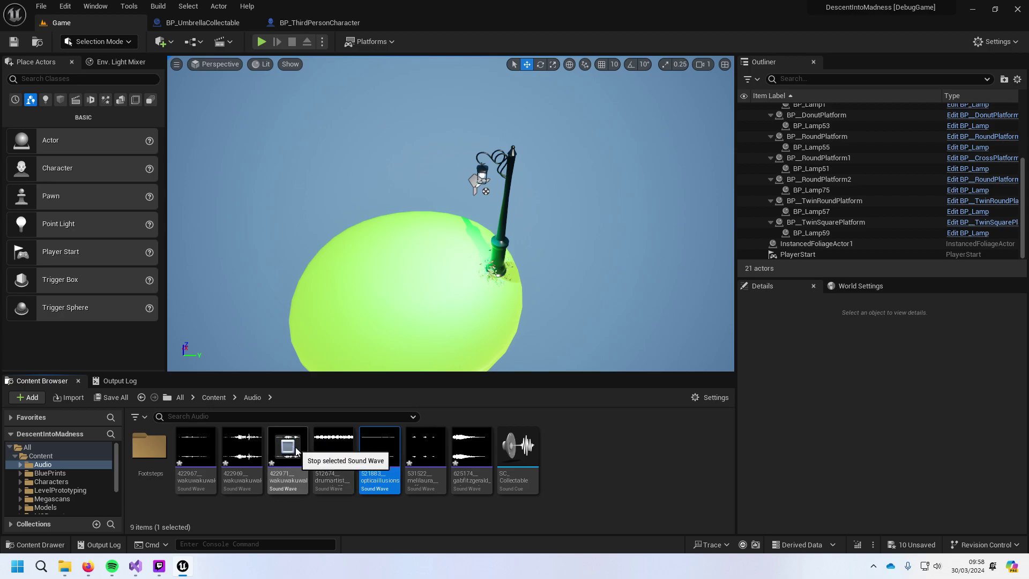
left_click(296, 452)
left_click(296, 452)
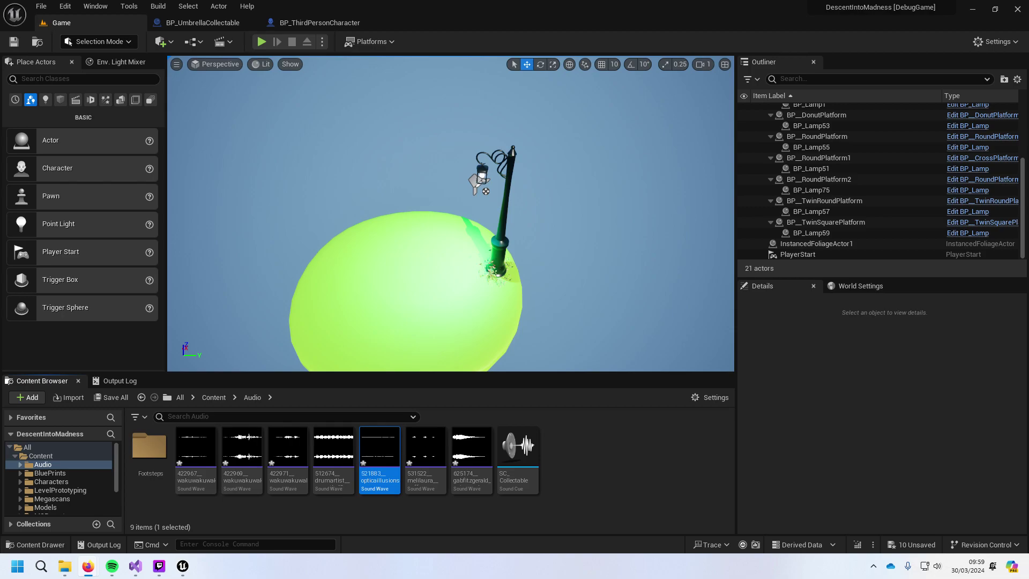
Step: Switch to the Freesound umbrella search in Firefox and preview the small umbrella open/close/handle sound and umbrella_1.wav
key("alt+Tab")
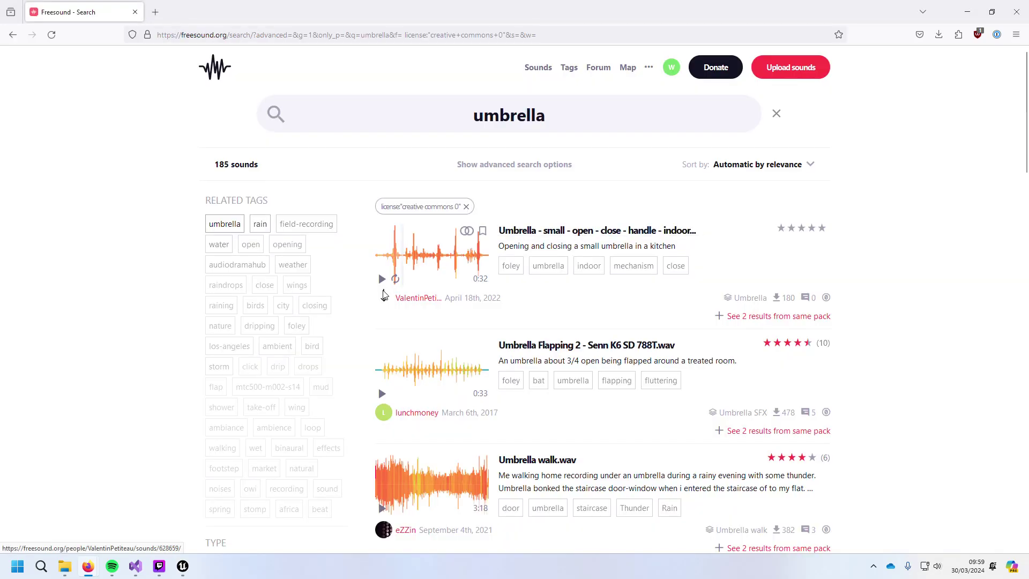
left_click(382, 279)
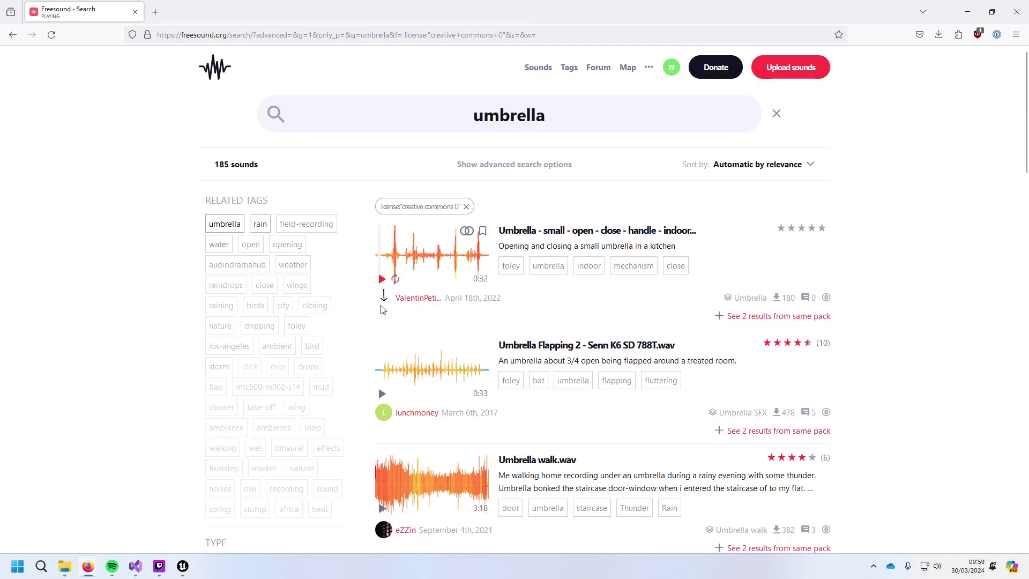
scroll(382, 309, "down", 2)
left_click(382, 517)
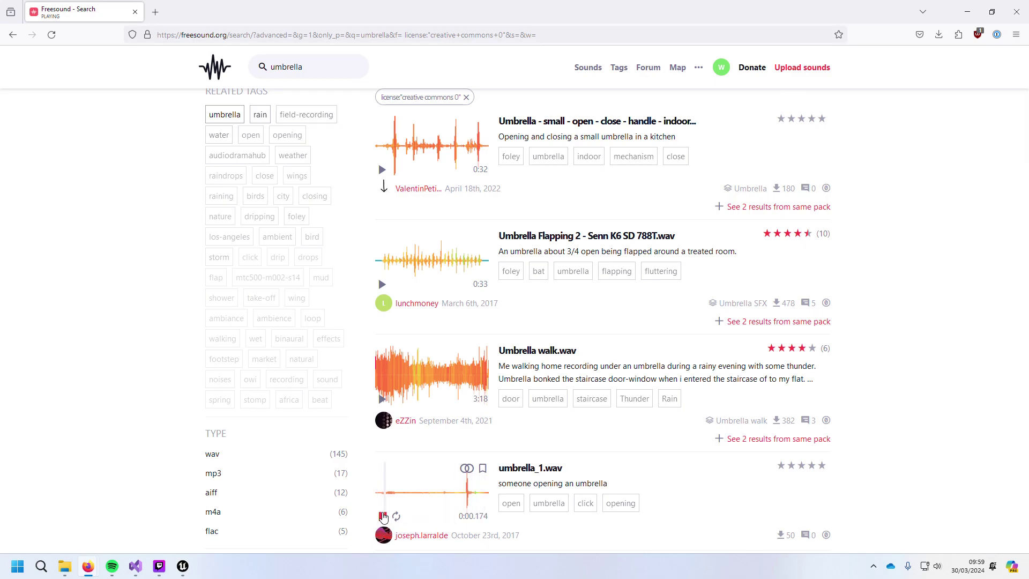
Step: Preview more umbrella results, including Opening umbrella (bar), Umbrella Hit, Umbrella.wav and opening the umbrella.wav
scroll(383, 516, "down", 3)
scroll(391, 354, "down", 6)
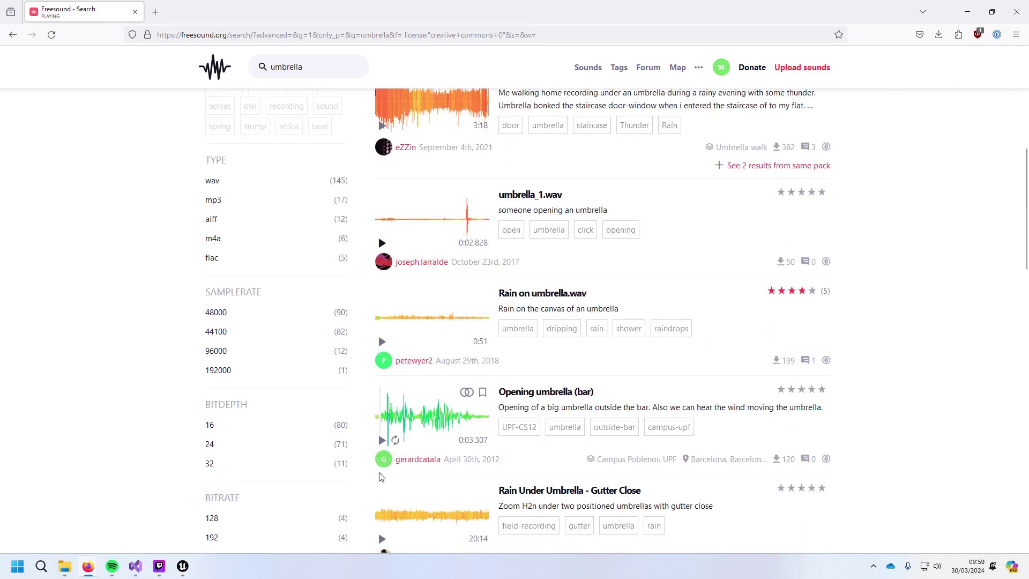
left_click(383, 222)
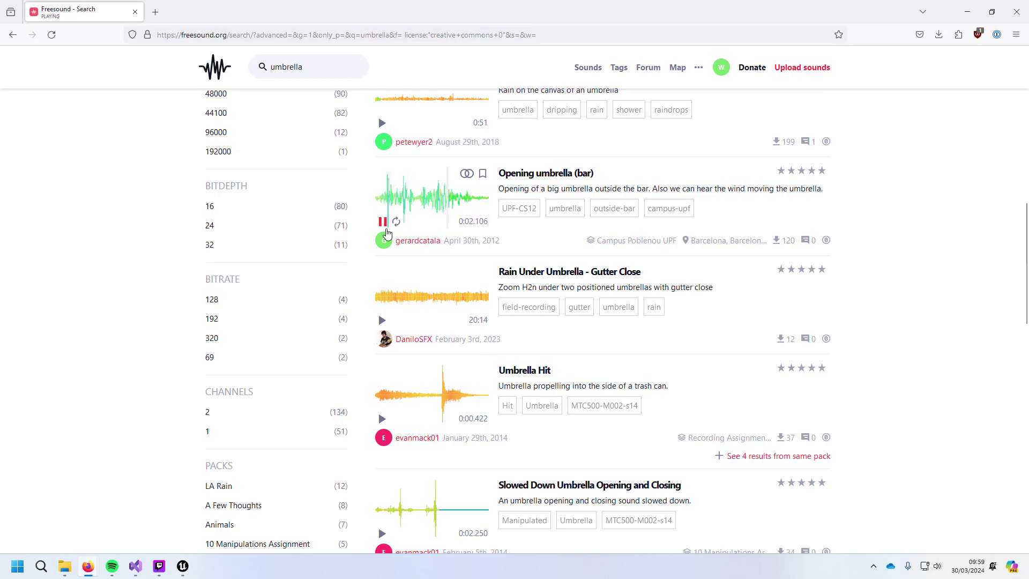
left_click(383, 222)
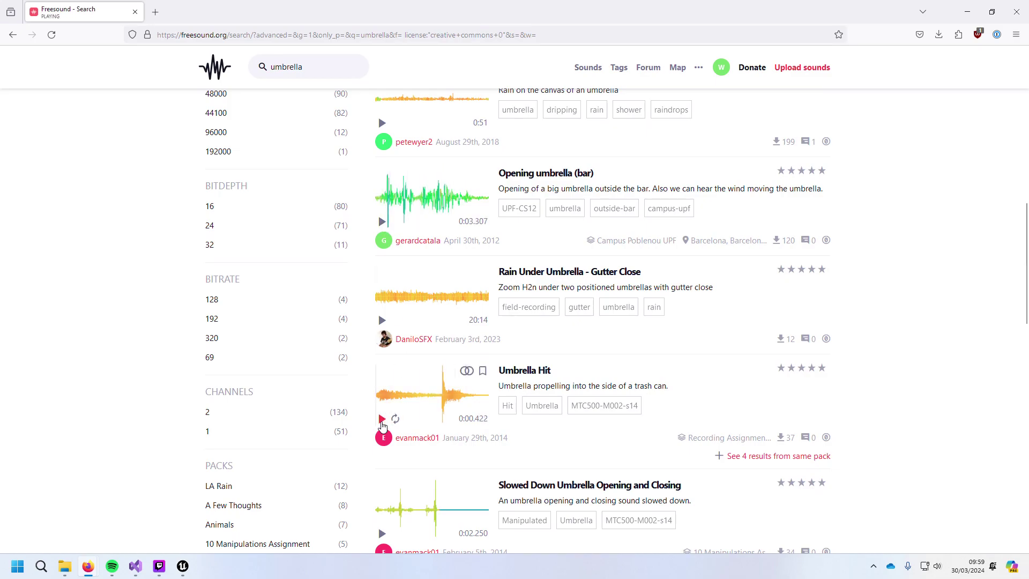
scroll(382, 423, "down", 10)
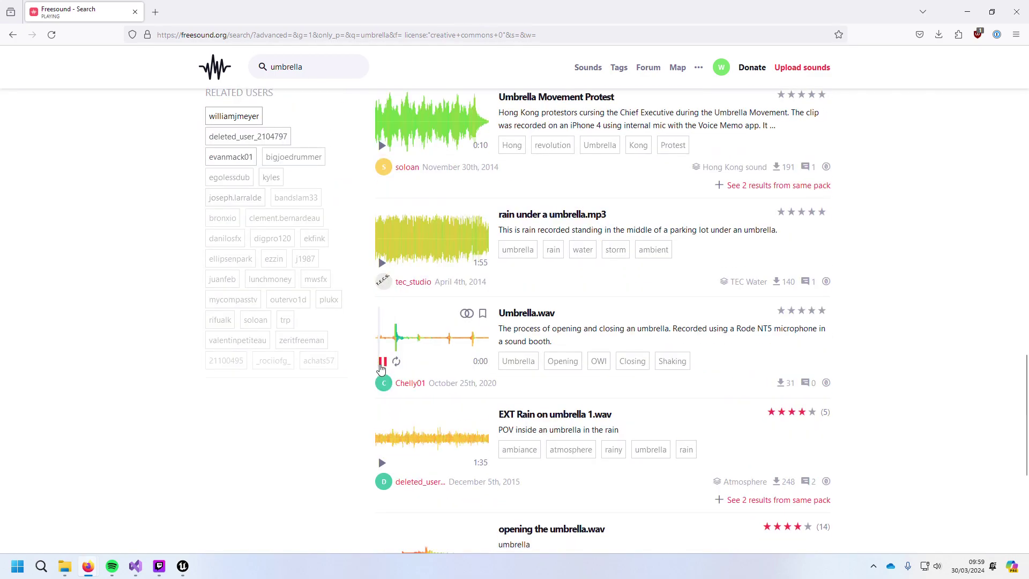
scroll(383, 353, "down", 5)
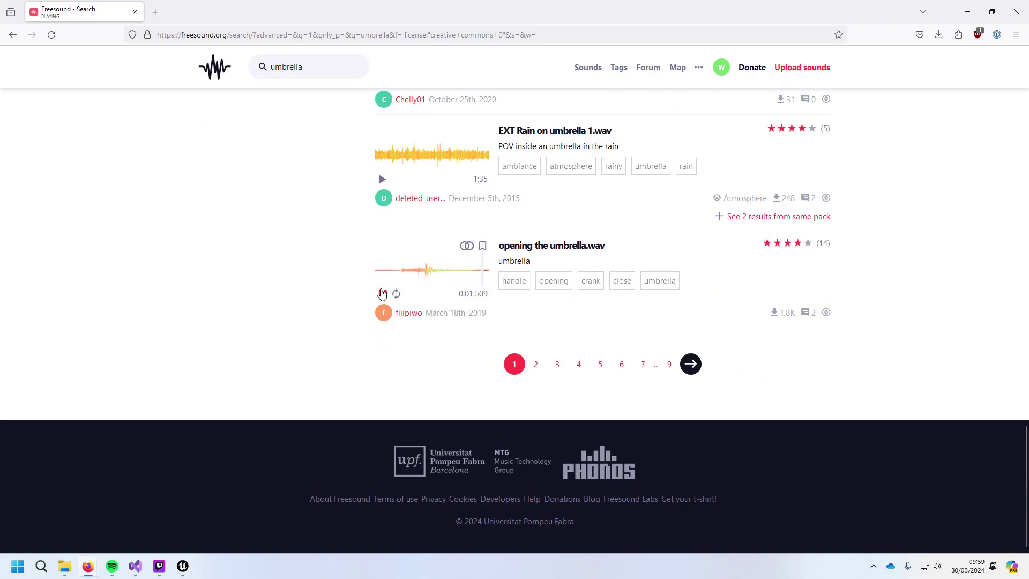
left_click(382, 294)
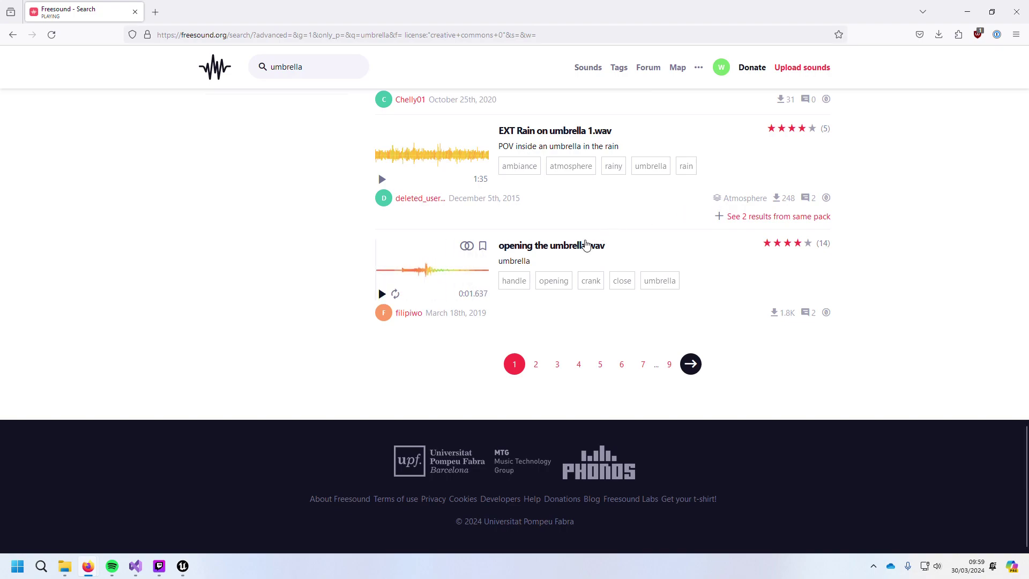
Step: Open the page of opening the umbrella.wav and download the sound
left_click(528, 246)
left_click(696, 308)
scroll(553, 391, "down", 7)
scroll(555, 398, "up", 7)
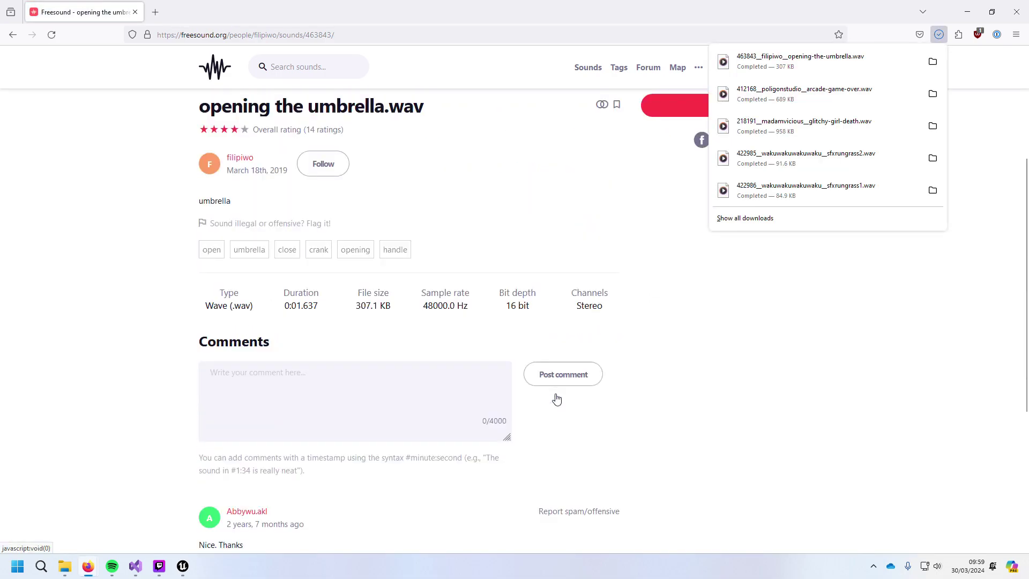
Step: Return to the umbrella search results and search Freesound for "umbrella close"
left_click(13, 35)
scroll(588, 378, "up", 20)
left_click(564, 111)
type("close")
key("Return")
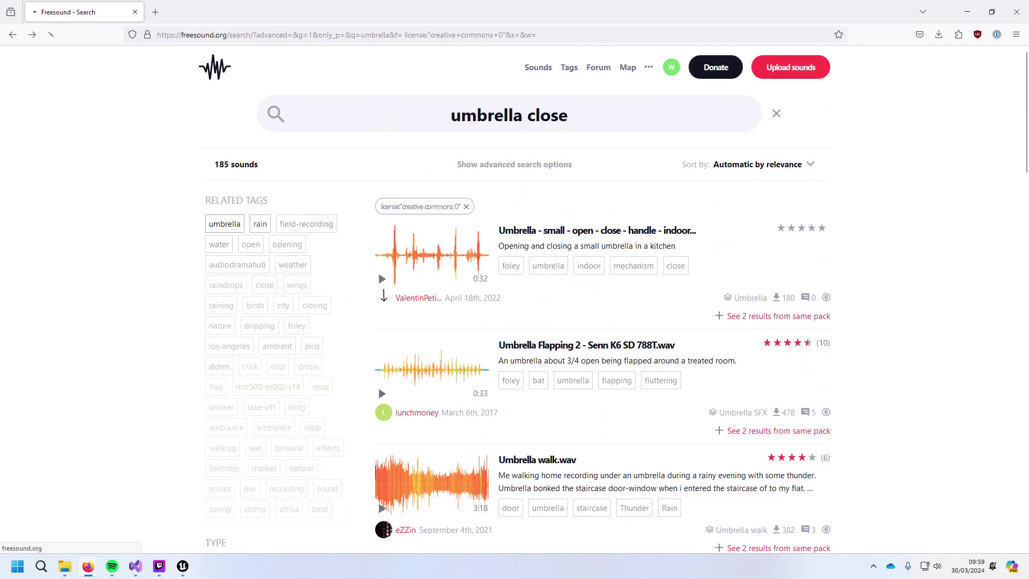
Step: Preview umbrella_close.wav, the 15-second Umbrella recording and opening the umbrella.wav in the umbrella close results
scroll(504, 332, "down", 2)
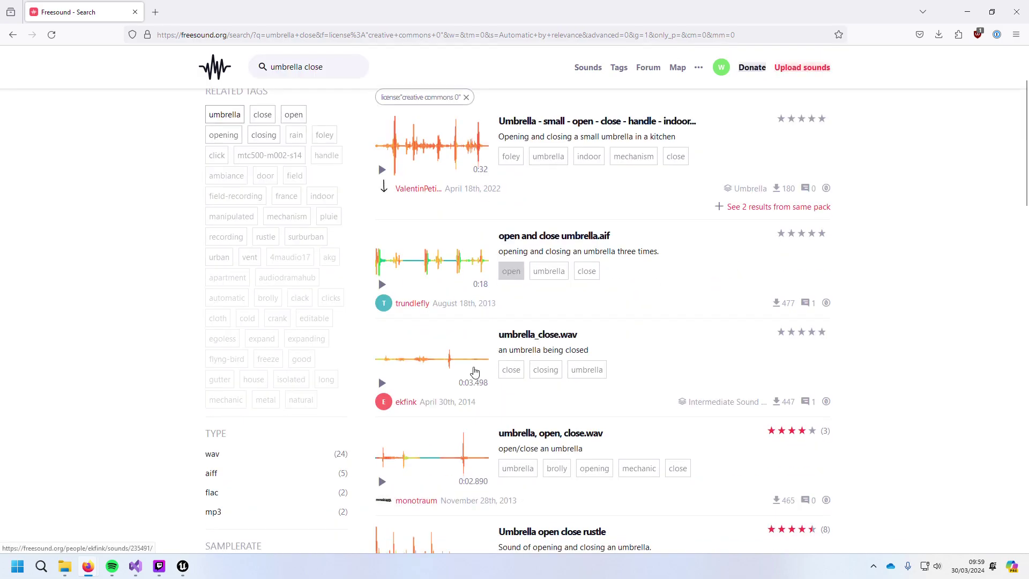
left_click(383, 384)
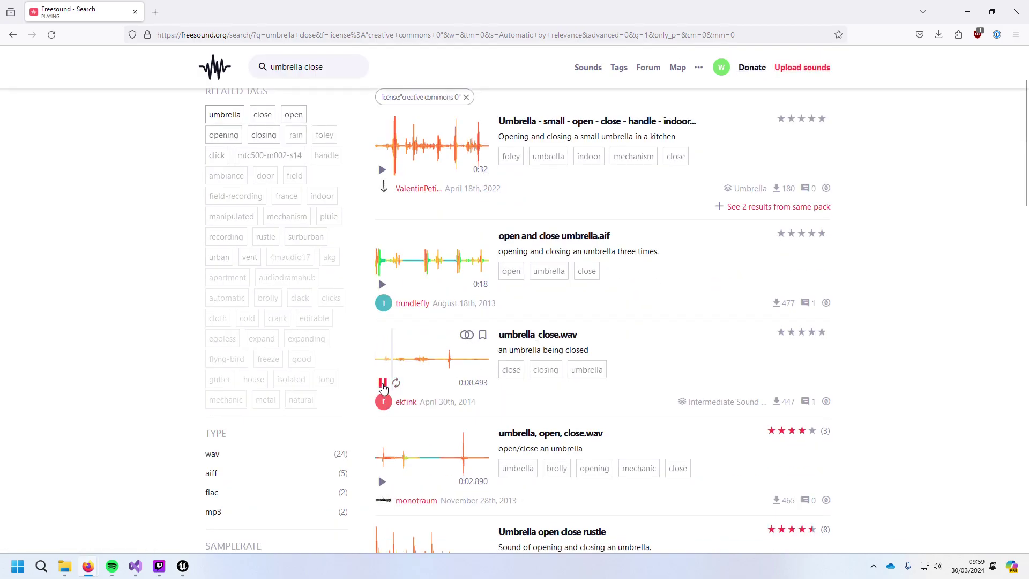
scroll(383, 386, "down", 4)
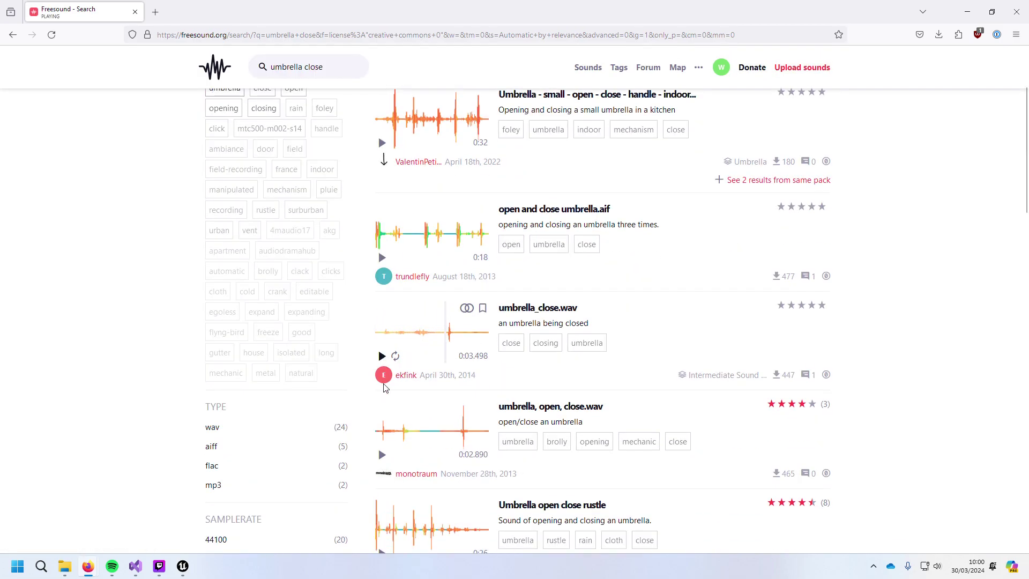
left_click(383, 460)
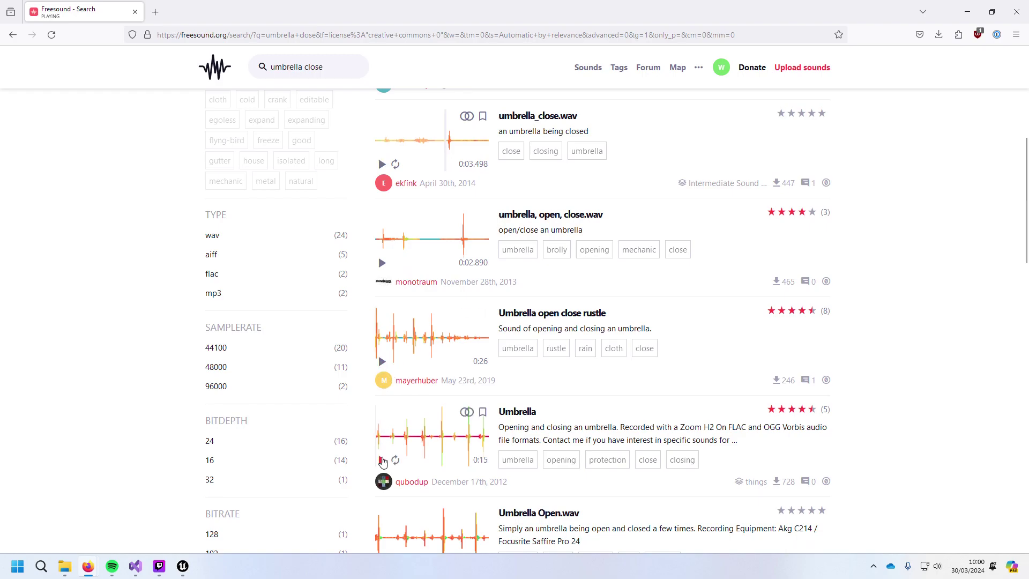
scroll(383, 461, "down", 8)
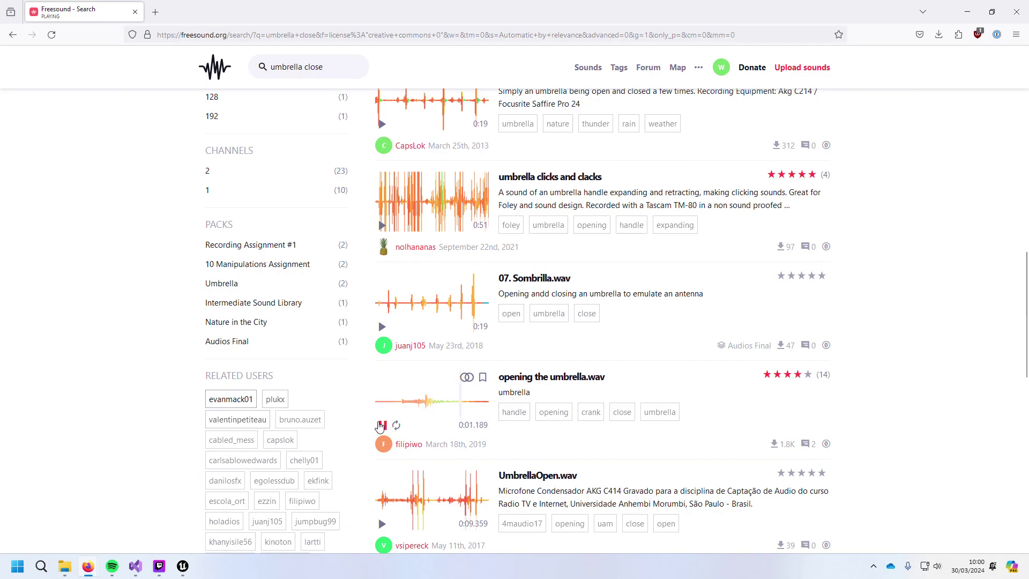
Step: Preview UmbrellaOpen.wav and Slowed Down Umbrella Opening and Closing further down the results
scroll(408, 365, "down", 4)
left_click(382, 306)
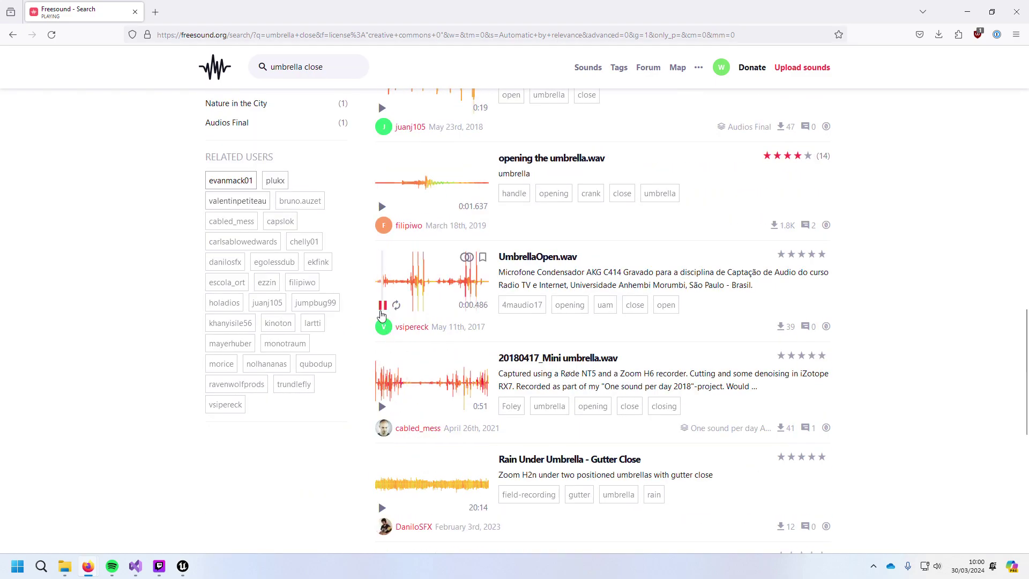
left_click(382, 306)
scroll(381, 321, "down", 3)
left_click(382, 442)
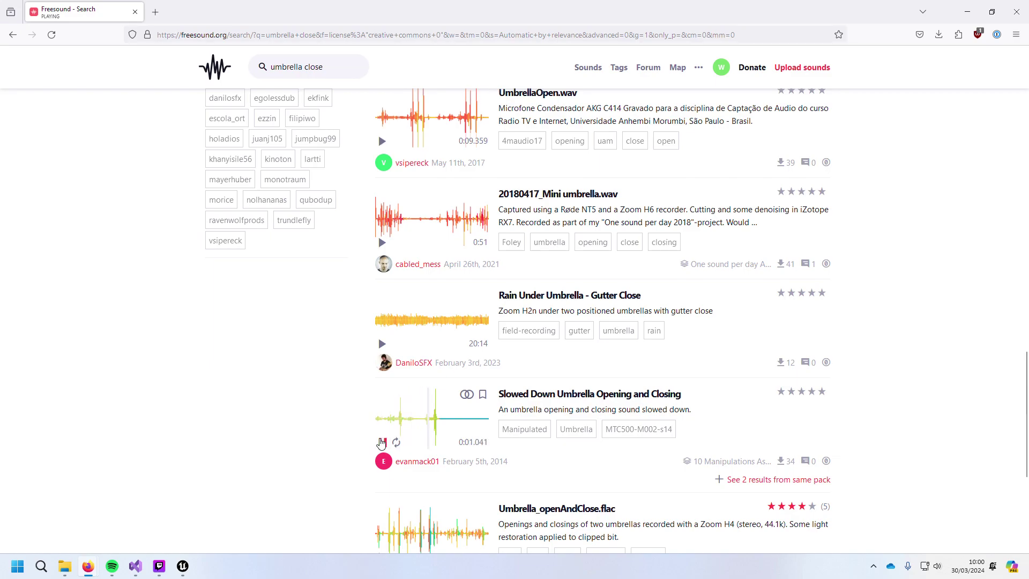
Step: Go to page 2 of the results and preview Umbrella Closing and Opening, Open & Close spring umbrella.WAV and Umbrella.wav
scroll(383, 441, "down", 5)
left_click(623, 364)
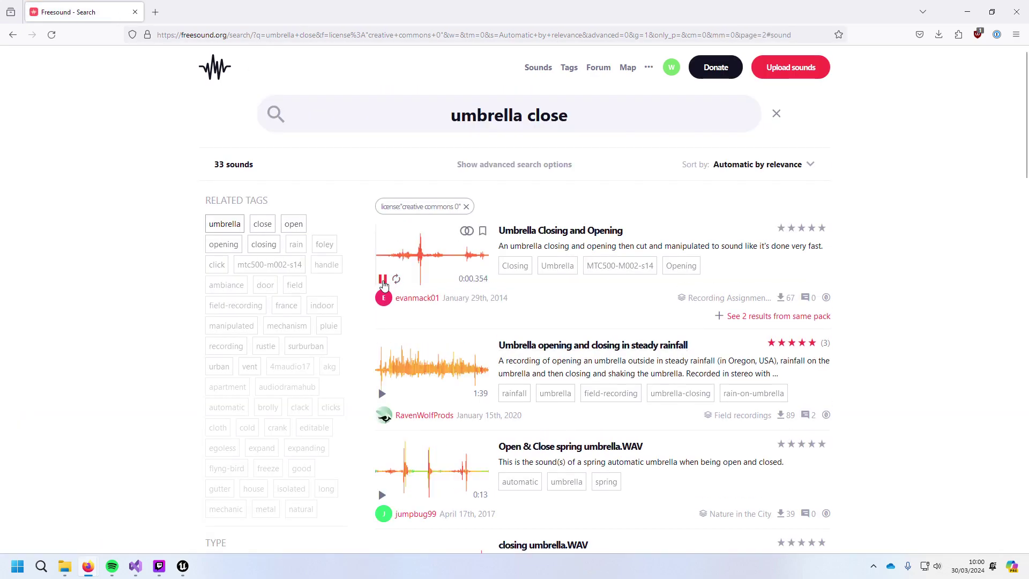
left_click(382, 279)
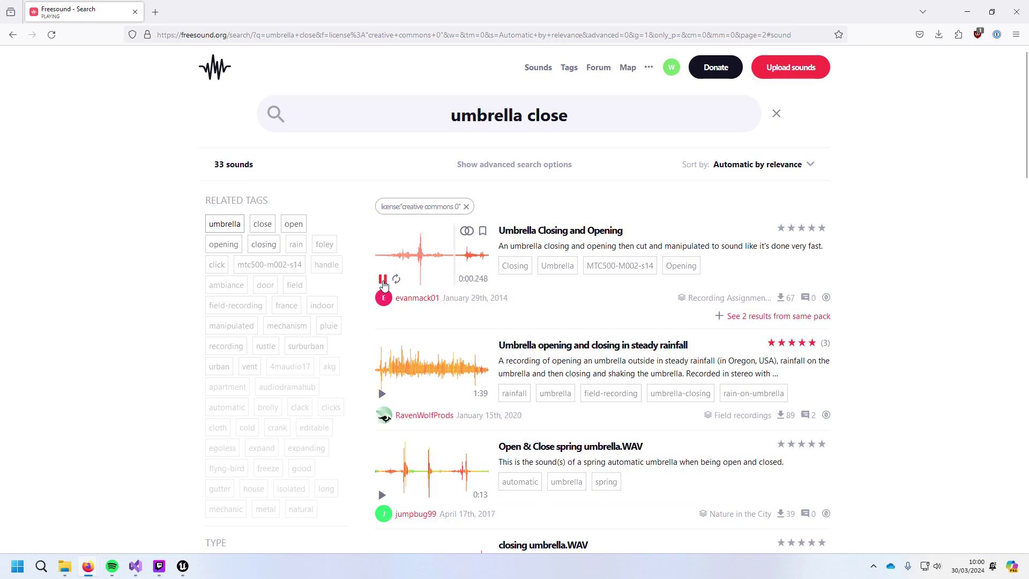
left_click(383, 279)
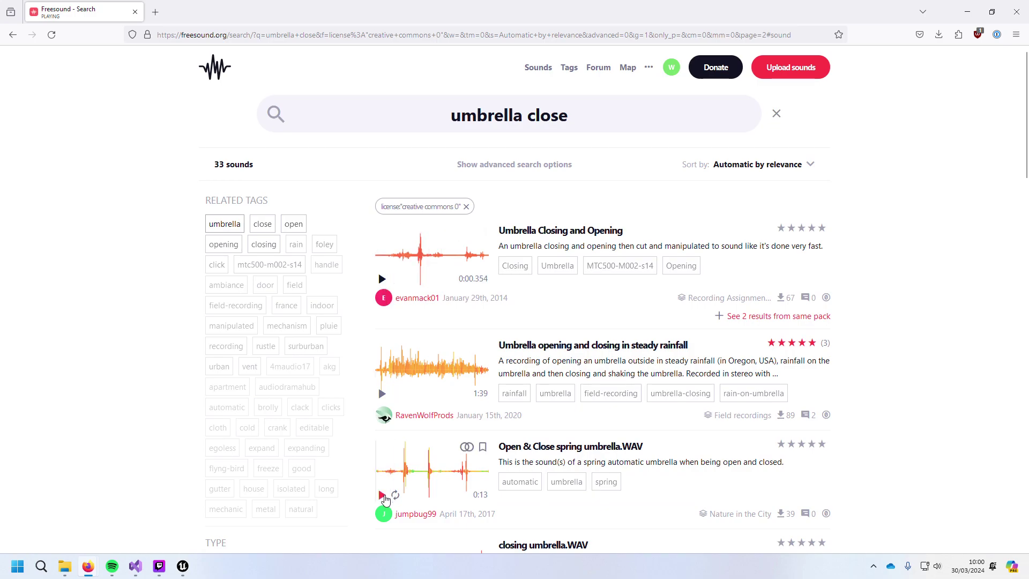
scroll(385, 499, "down", 3)
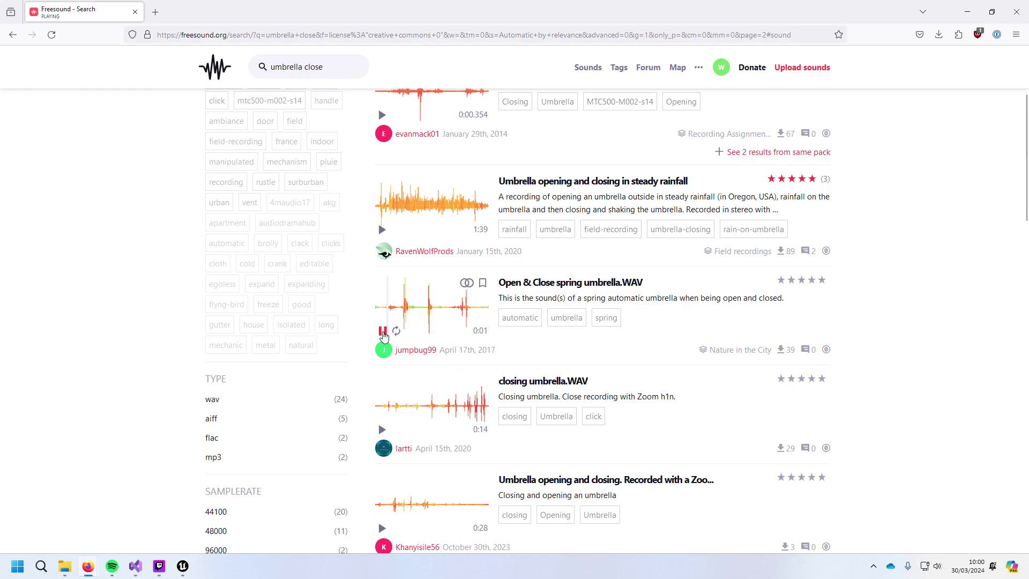
scroll(384, 335, "down", 4)
left_click(383, 409)
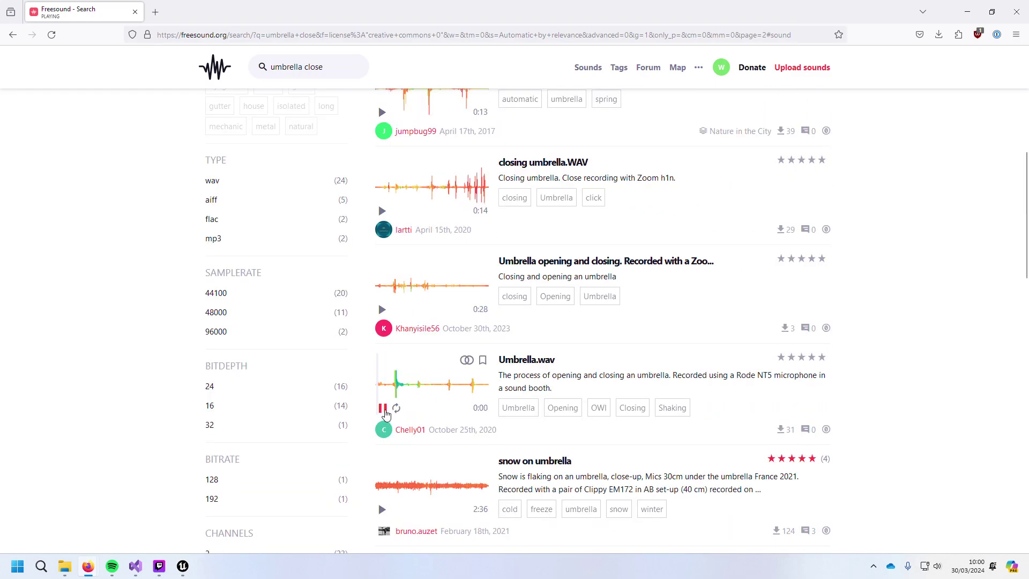
Step: Preview Umbrella Open, fast and Umbrella_close2.wav, and check the remaining results on page 2
scroll(388, 411, "down", 6)
left_click(383, 283)
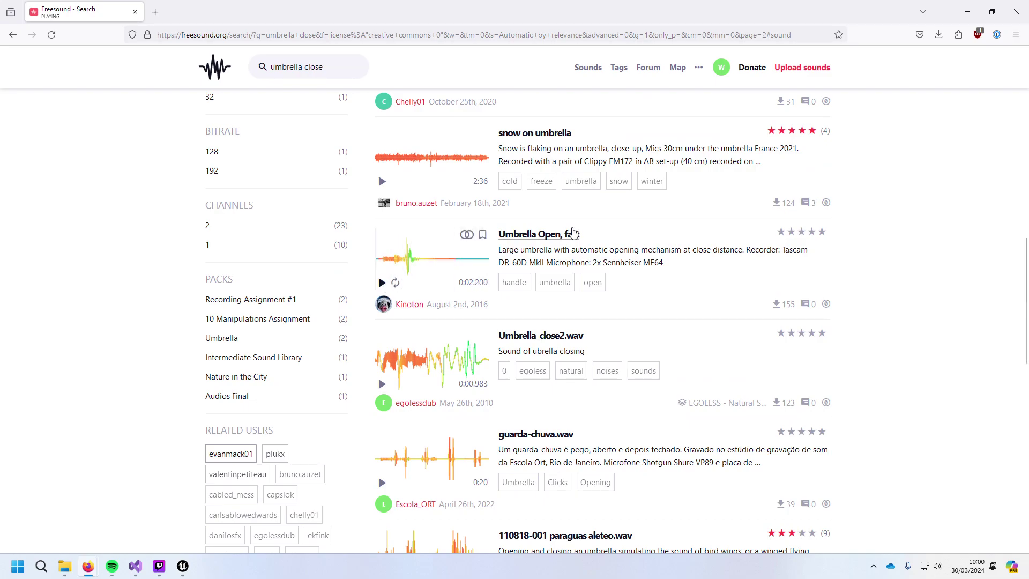
left_click(382, 385)
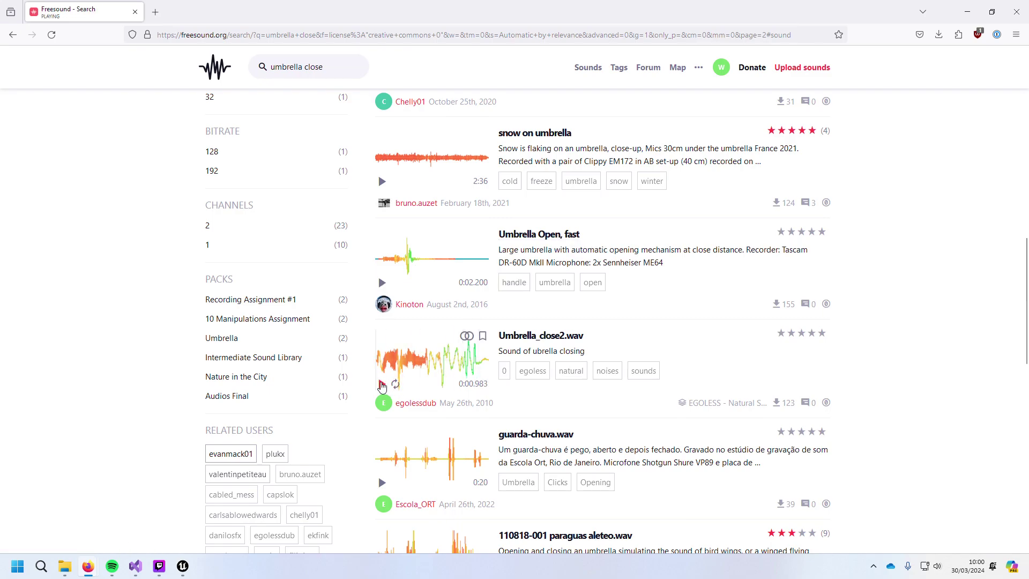
scroll(382, 385, "down", 12)
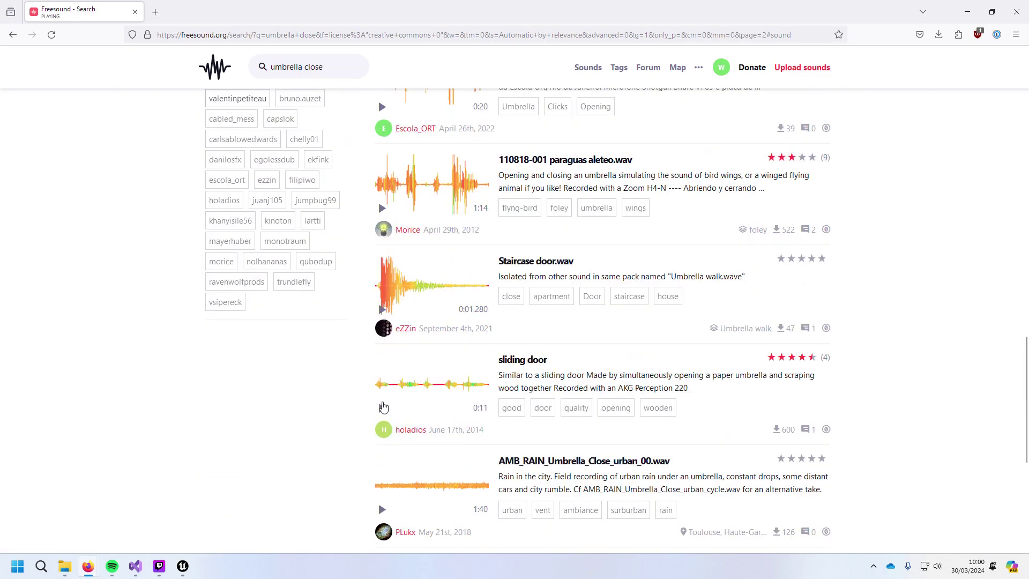
scroll(555, 374, "up", 10)
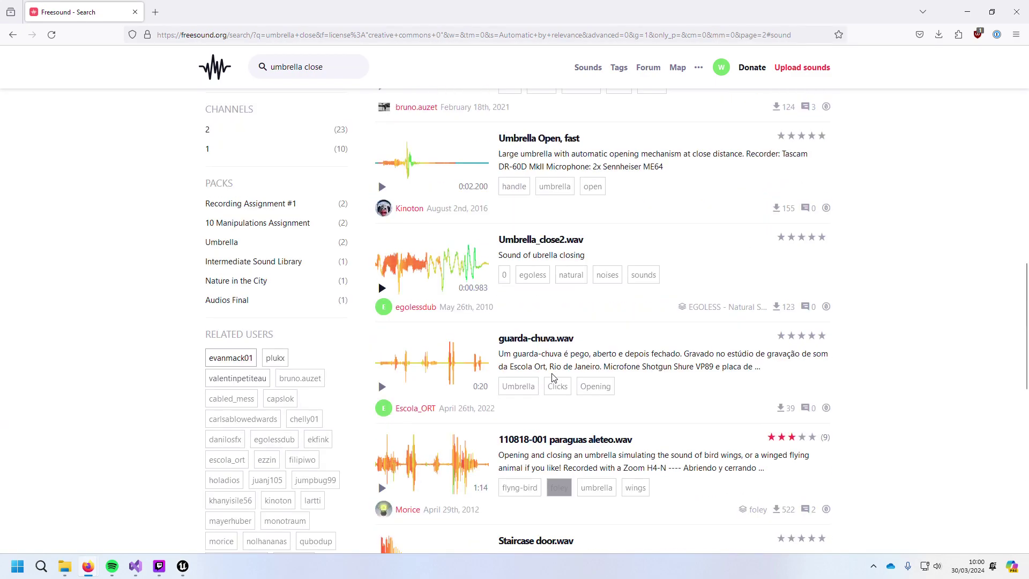
Step: Open the Umbrella Open, fast sound page and look through its uploader's profile and latest sounds
left_click(550, 141)
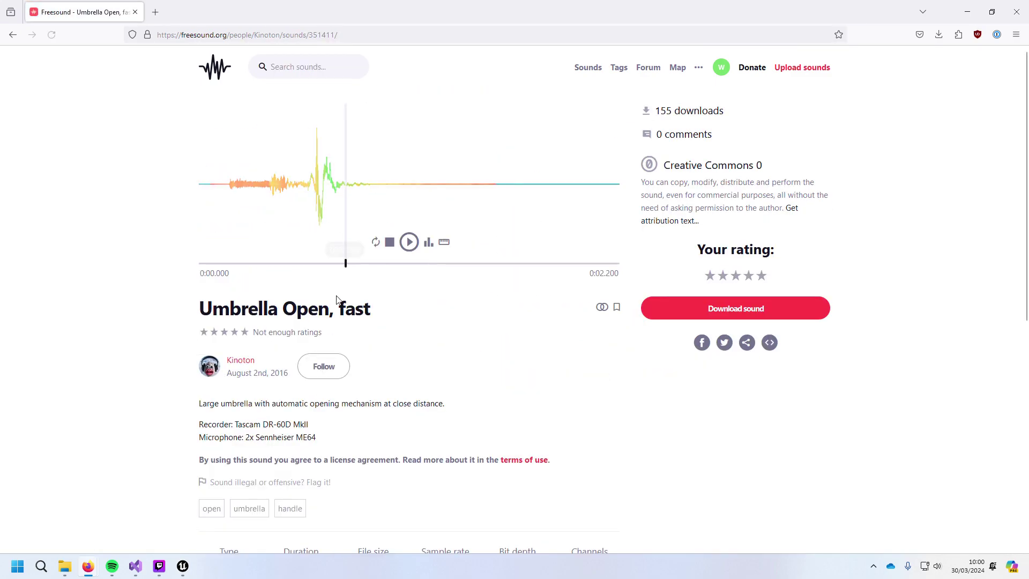
left_click(241, 361)
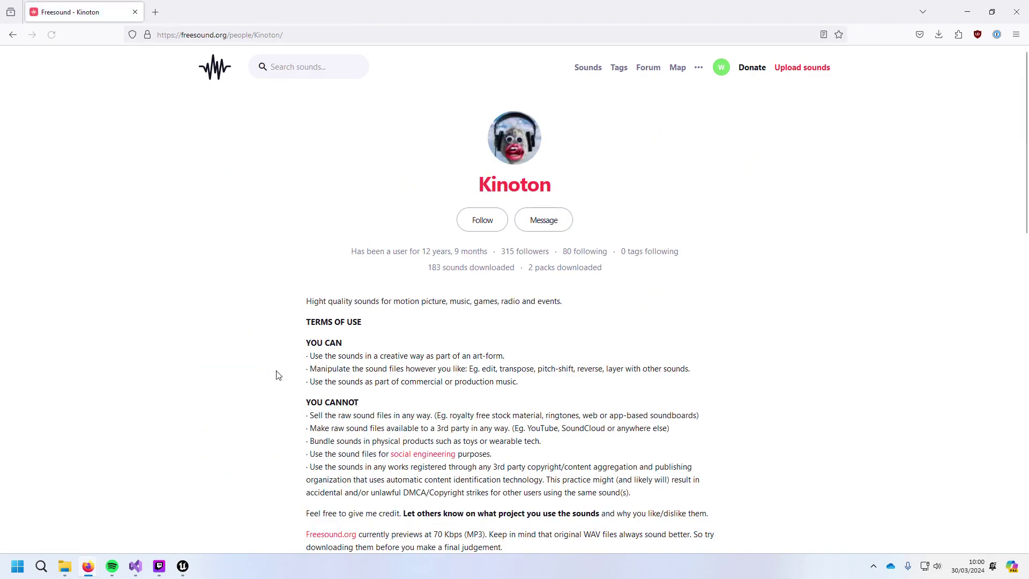
scroll(278, 375, "down", 8)
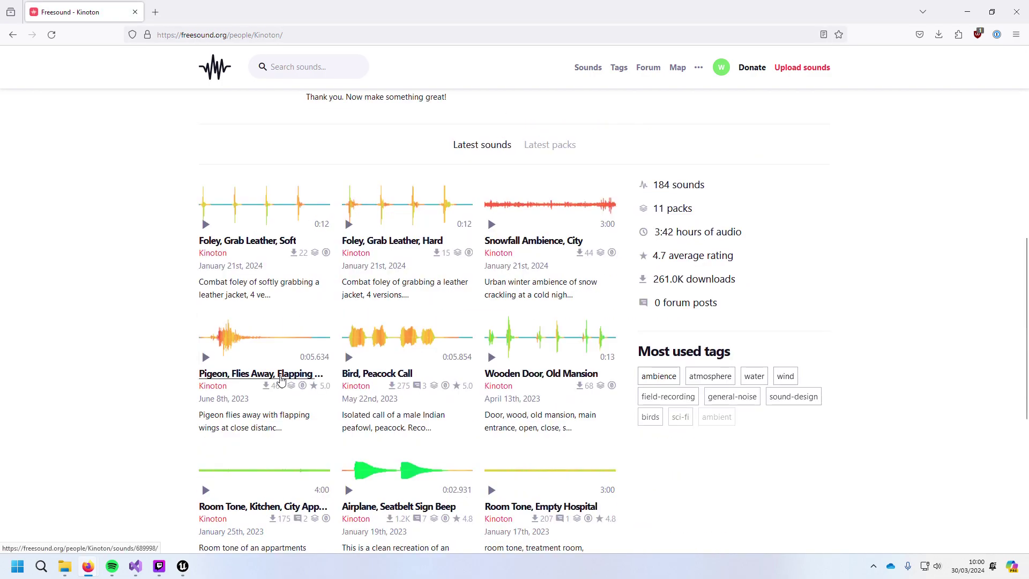
scroll(281, 380, "down", 2)
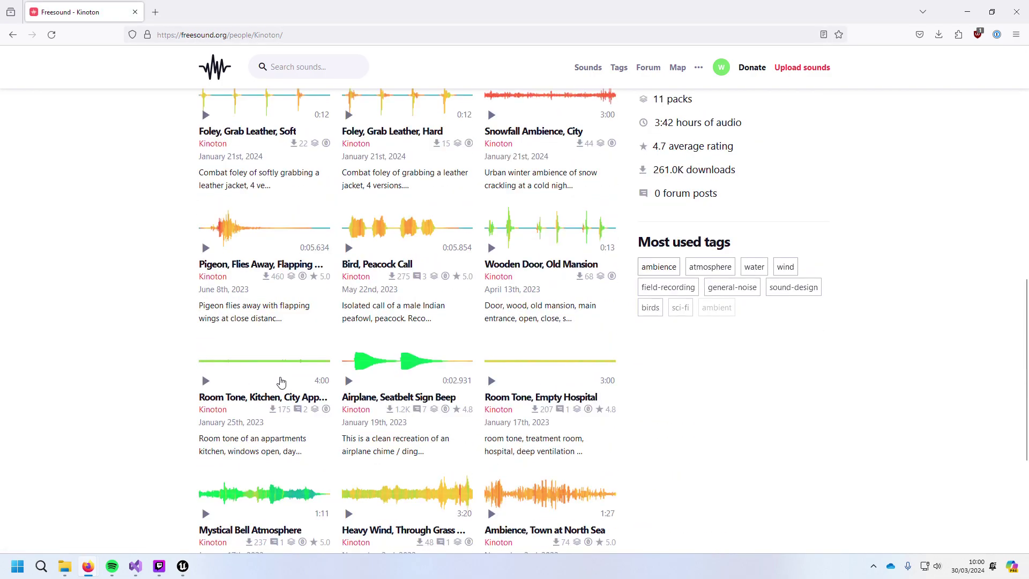
scroll(281, 382, "down", 4)
Step: Look through the uploader's full list of sounds, newest first, for a usable opening effect
left_click(376, 402)
scroll(368, 405, "down", 5)
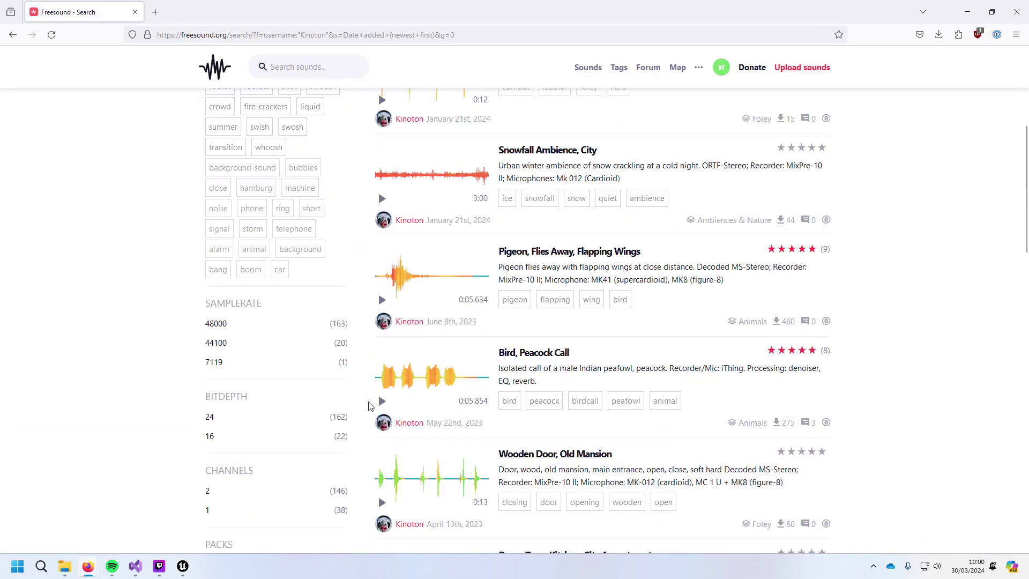
scroll(369, 405, "down", 4)
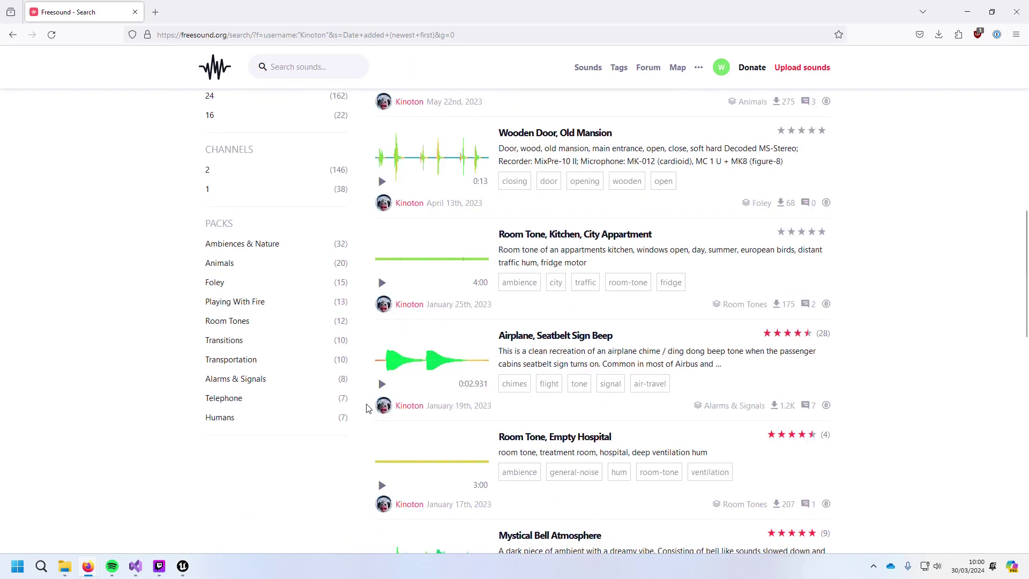
scroll(367, 405, "down", 4)
scroll(360, 398, "down", 1)
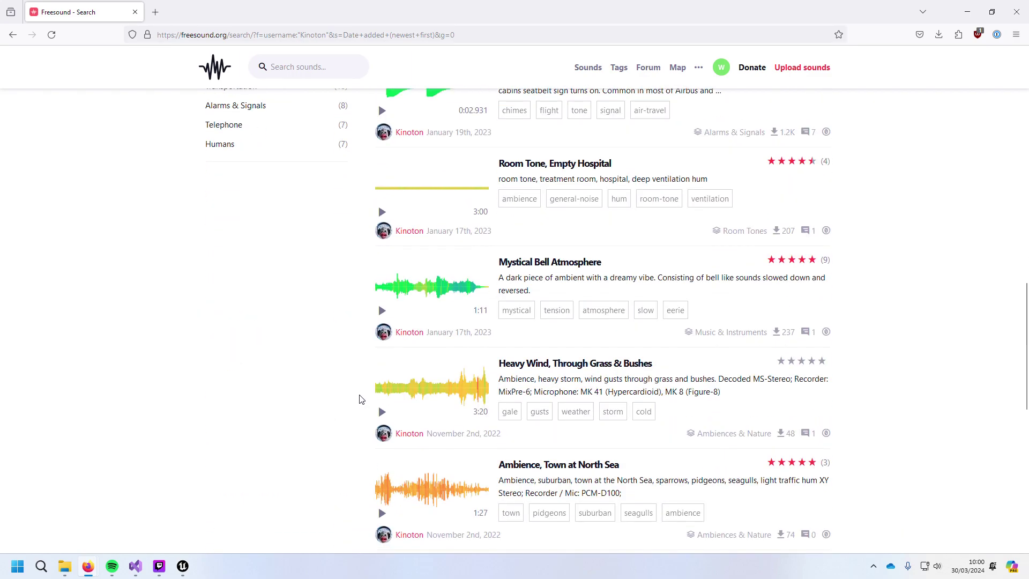
scroll(361, 397, "up", 8)
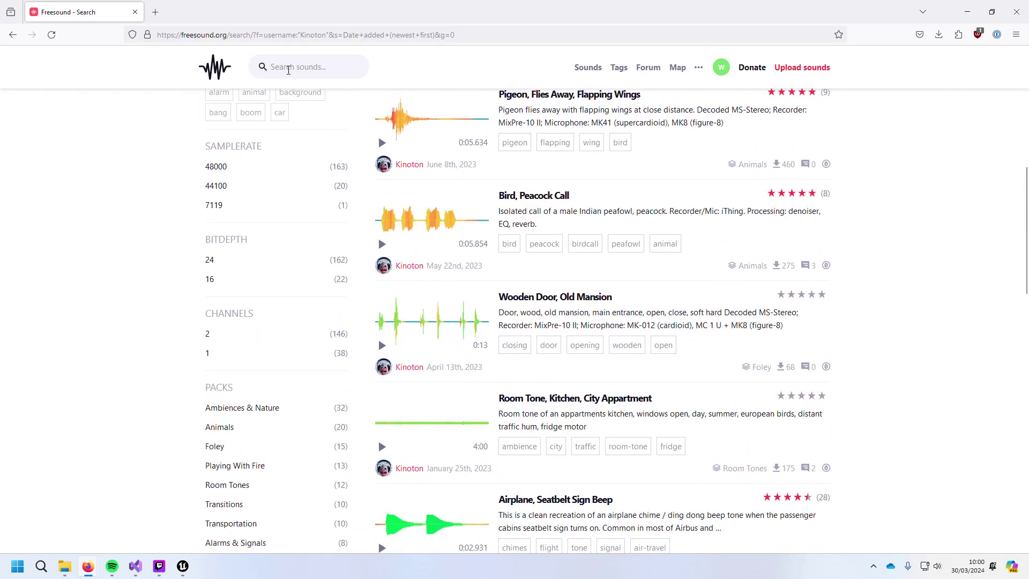
Step: Search for pop, remove the uploader filter and restrict the results to the Creative Commons 0 license
type("pop")
key("Return")
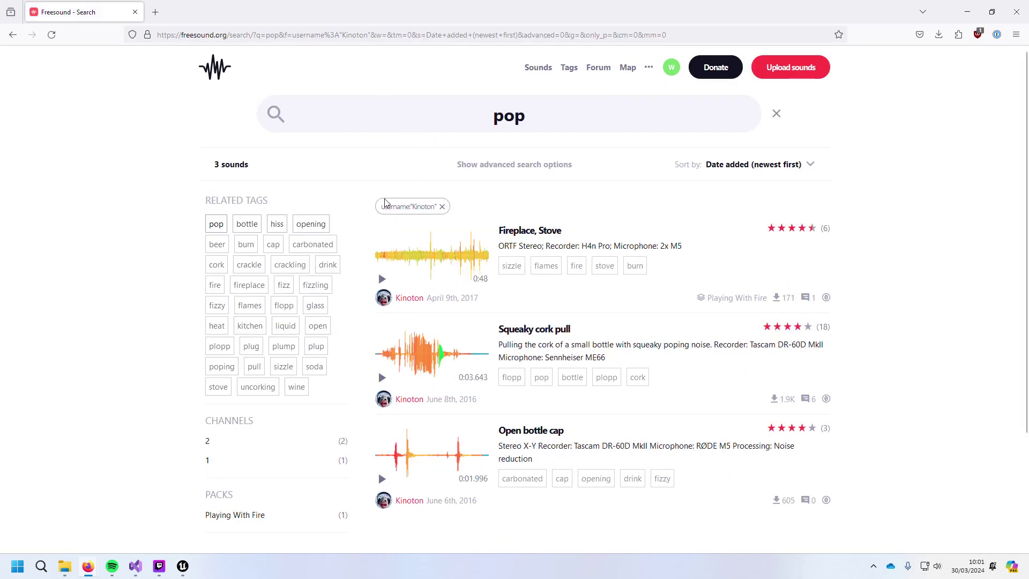
left_click(442, 206)
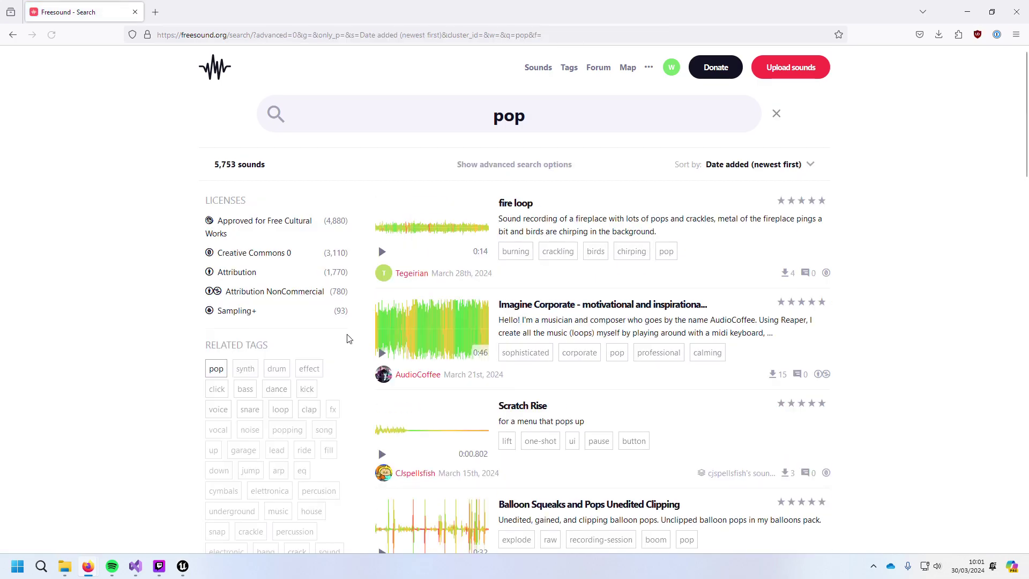
scroll(306, 418, "down", 15)
scroll(315, 417, "down", 6)
scroll(316, 404, "up", 20)
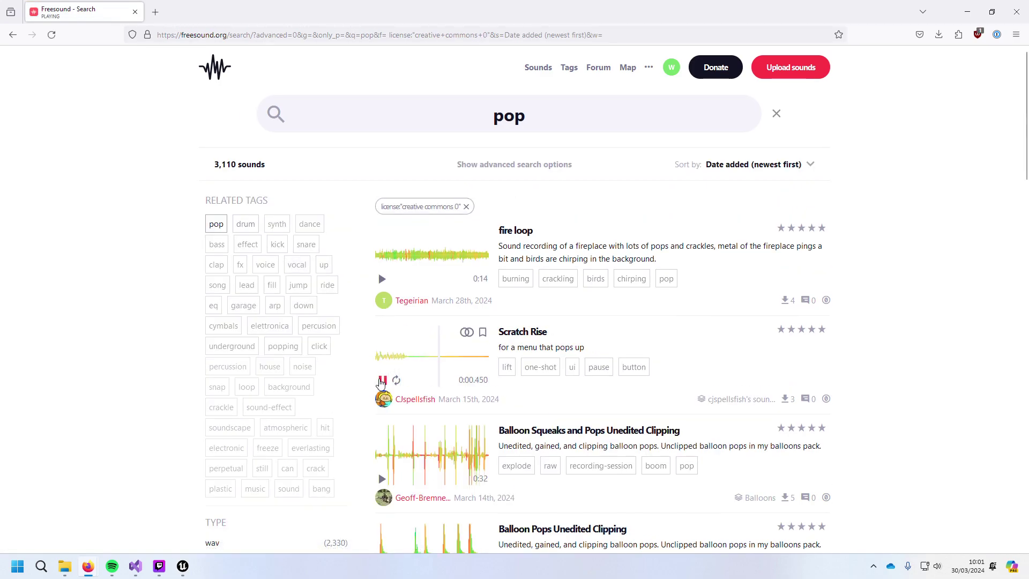
Step: Preview ENCW Success Pop Bell Ring Perc, Trippy Balloon Pop and It_s Full Of Stars in the pop results
scroll(397, 445, "down", 5)
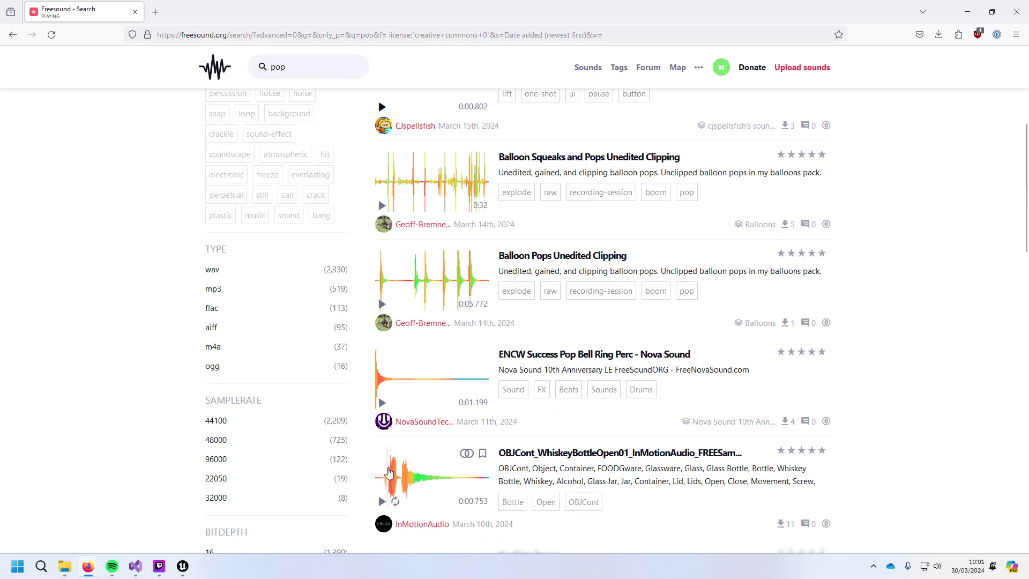
left_click(382, 403)
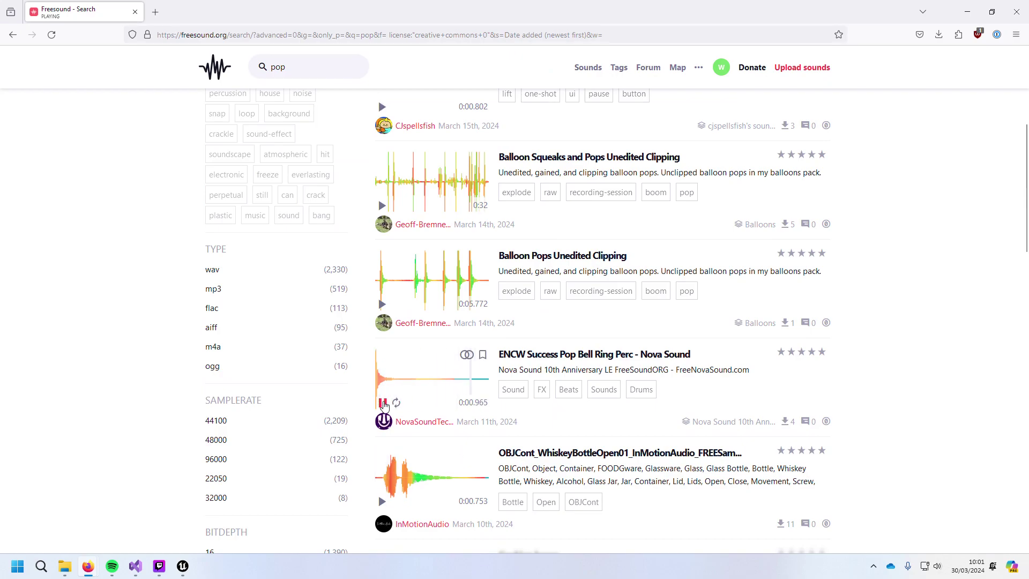
scroll(383, 407, "down", 9)
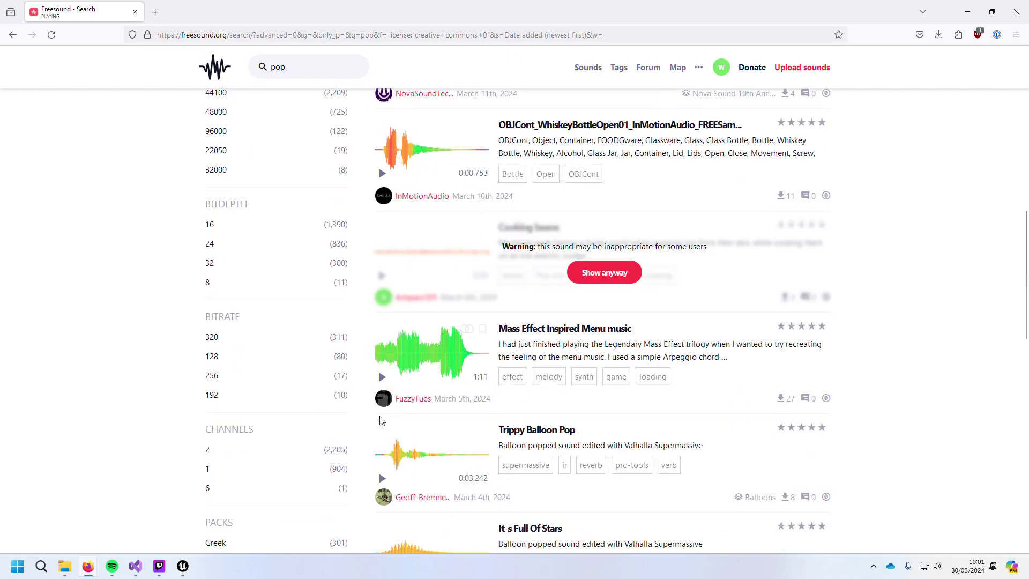
left_click(382, 315)
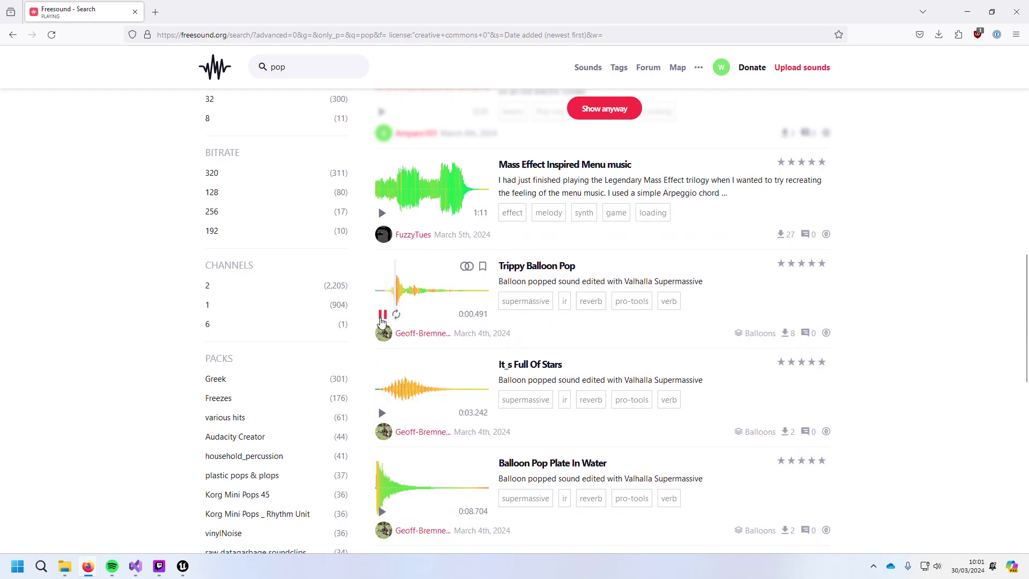
left_click(382, 413)
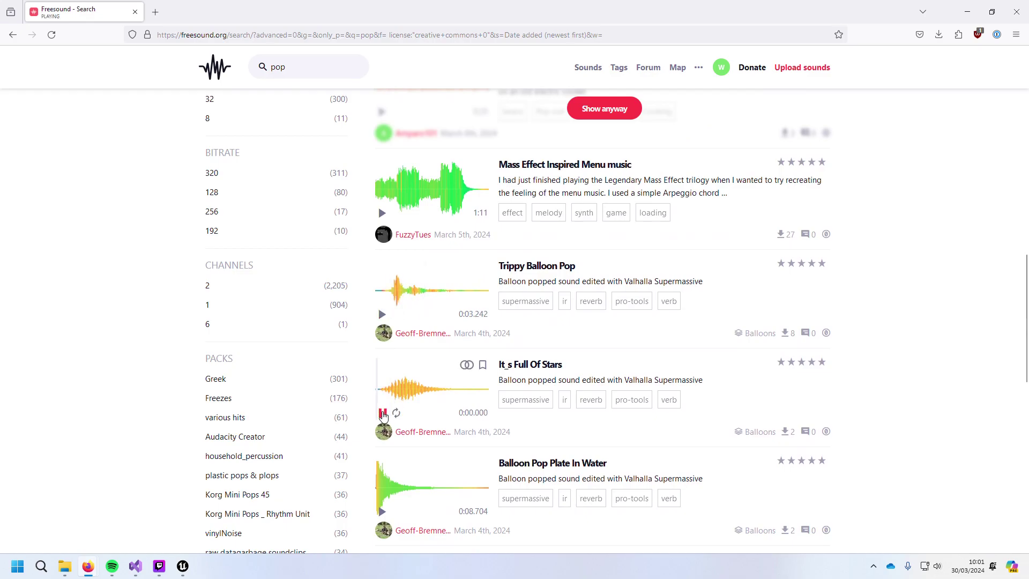
Step: Refine the Creative Commons 0 search to pop open
scroll(383, 413, "up", 15)
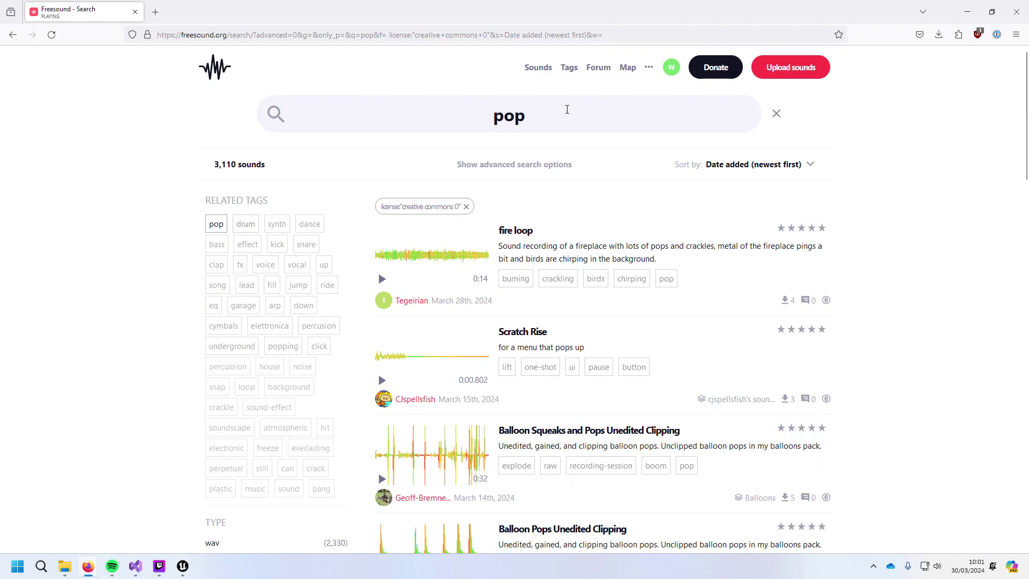
type("open")
key("Return")
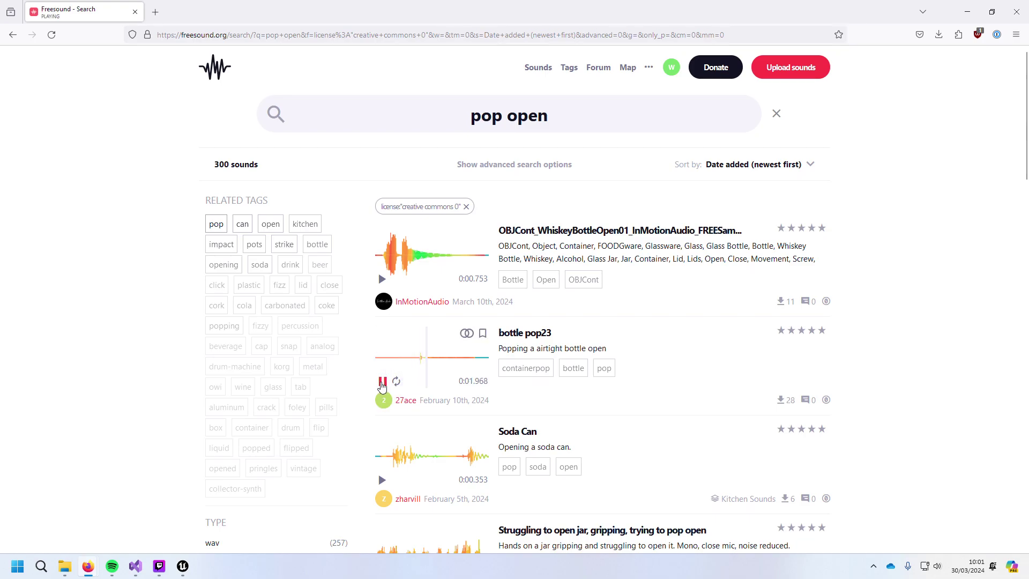
Step: Preview Soda Can, Struggling to open jar, gripping, trying to pop open, and cracking open beer can in the pop open results
left_click(382, 480)
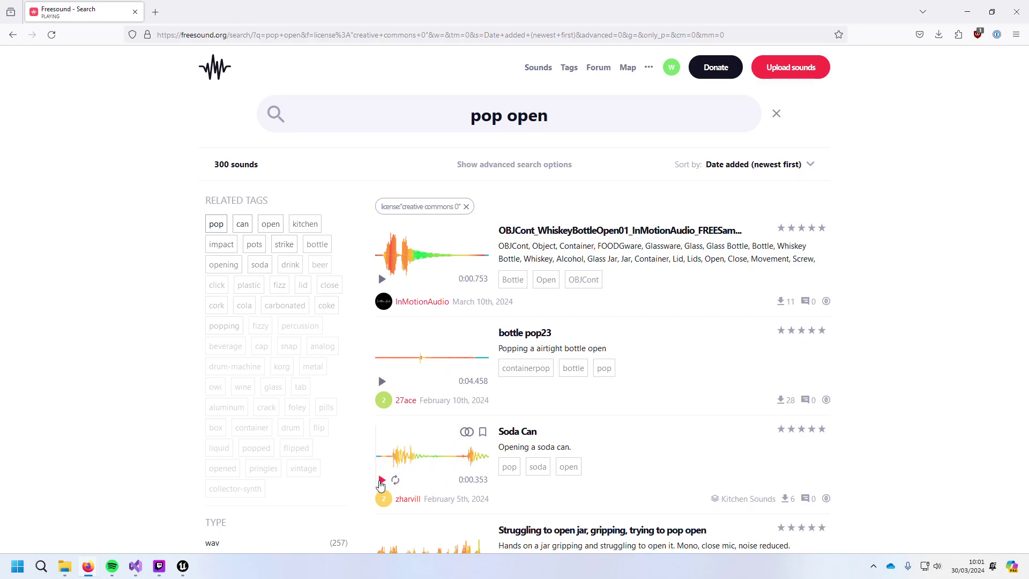
scroll(381, 485, "down", 2)
left_click(382, 469)
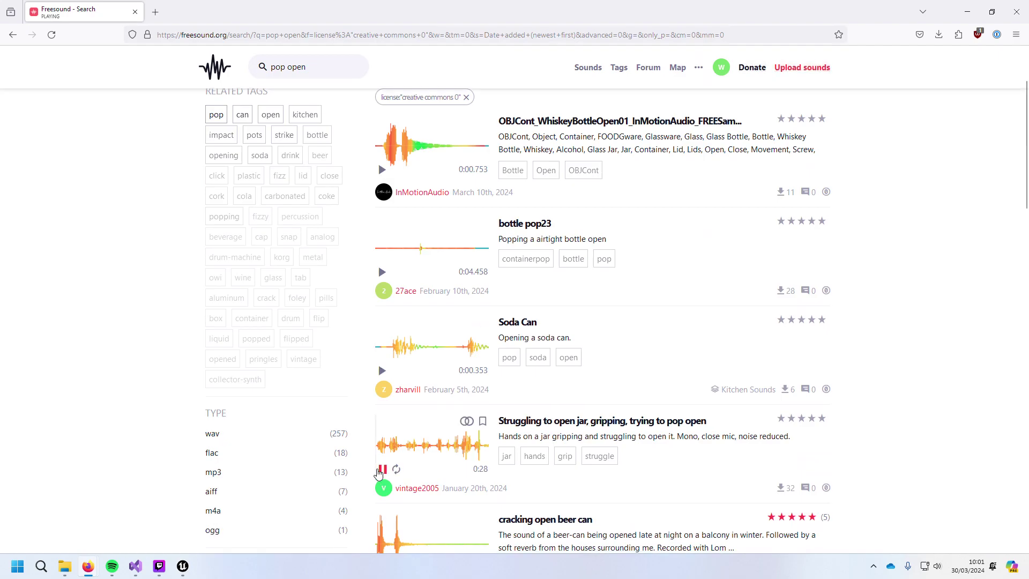
left_click(381, 371)
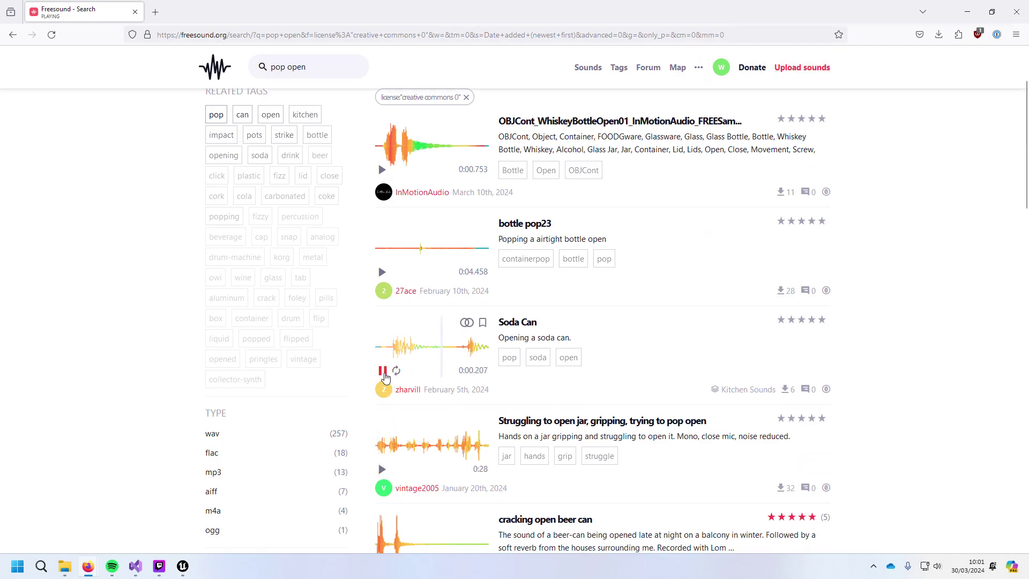
left_click(385, 376)
left_click(385, 377)
scroll(385, 376, "down", 3)
left_click(382, 406)
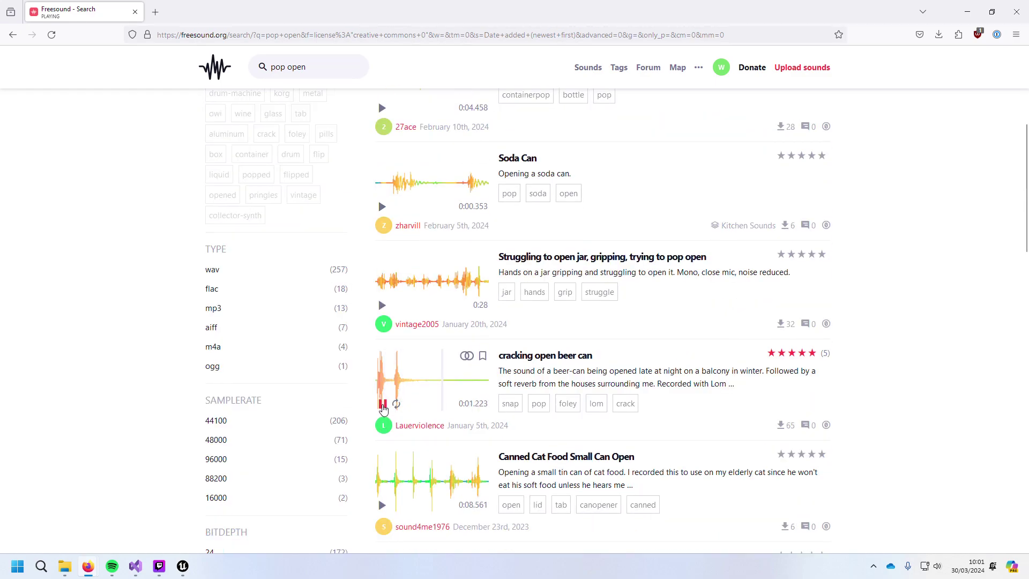
Step: Preview the champagne cork pop, Swing top bottle.wav and Bottle rubber cap pop further down the results
scroll(383, 407, "down", 7)
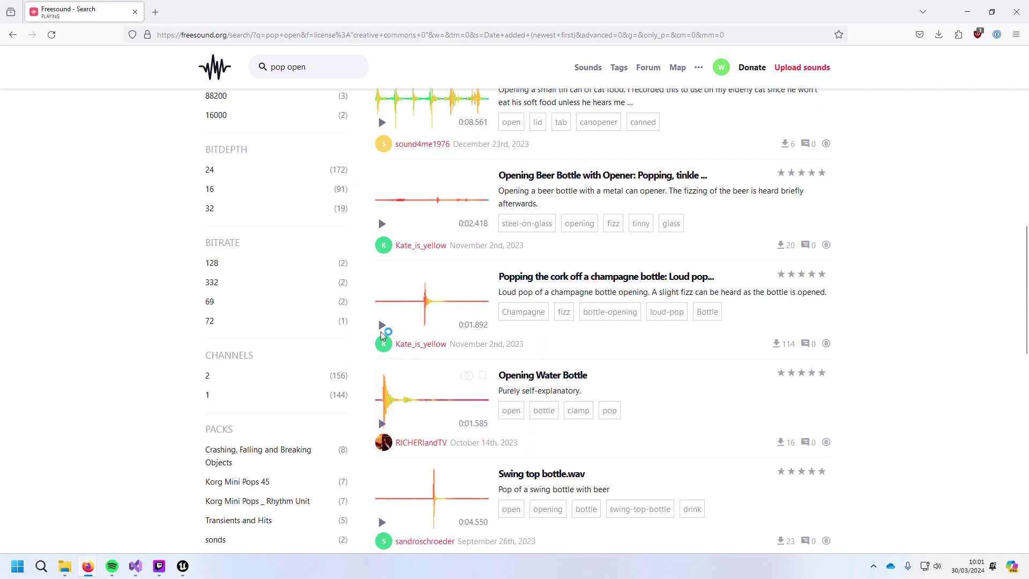
left_click(381, 328)
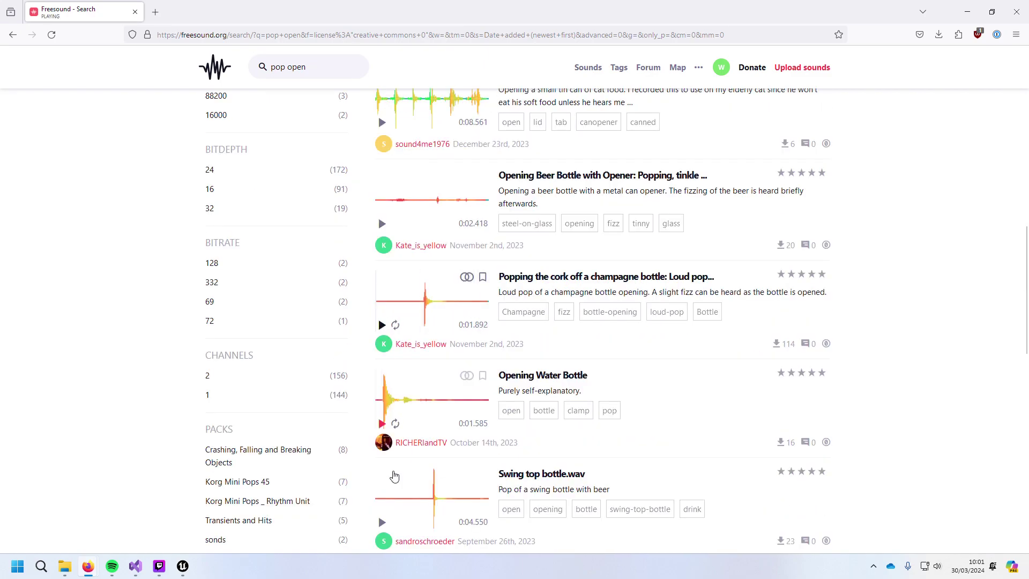
left_click(382, 522)
scroll(383, 523, "down", 1)
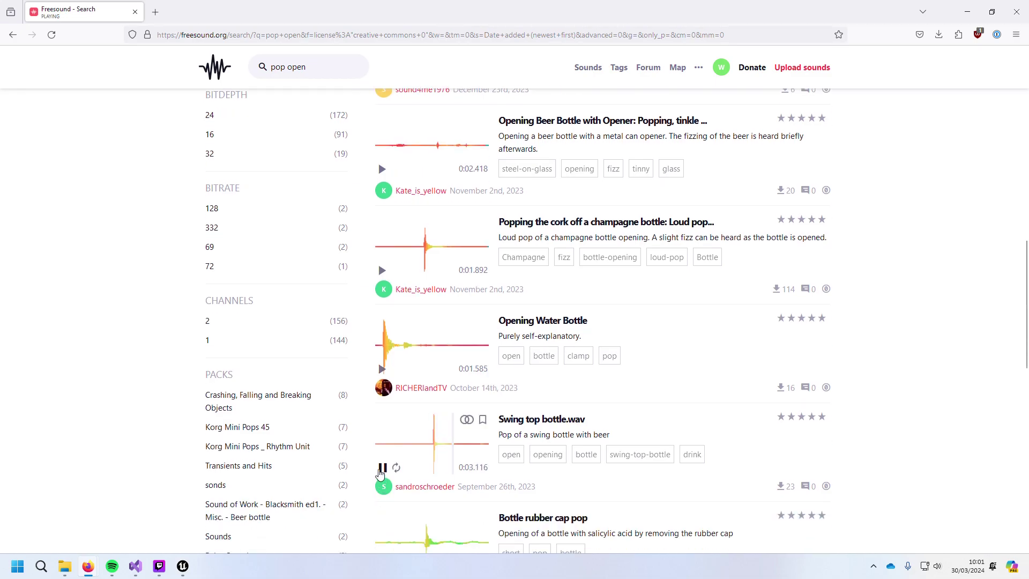
scroll(379, 473, "down", 1)
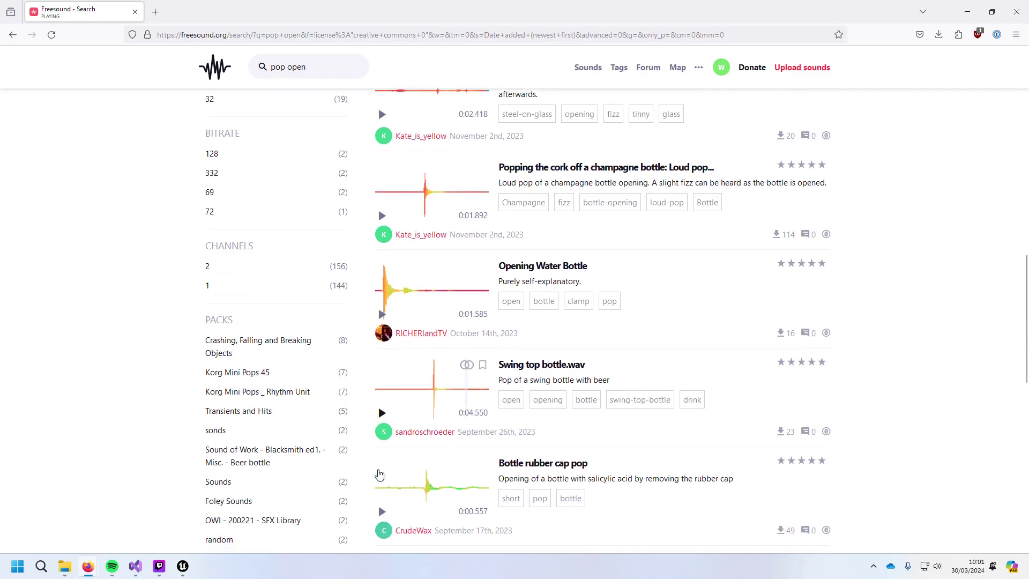
left_click(383, 512)
left_click(383, 512)
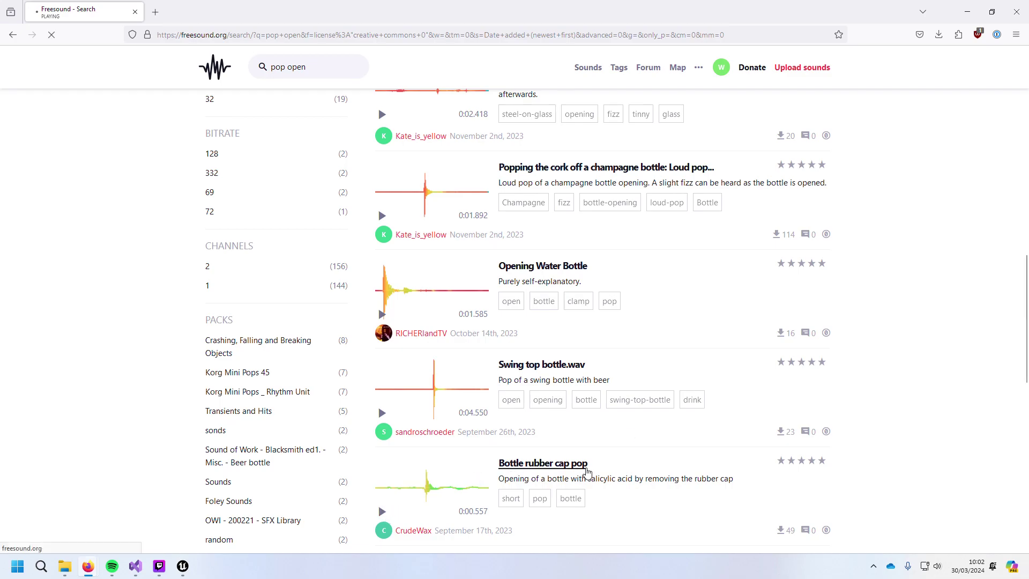
Step: Download Bottle rubber cap pop and import it into the Unreal project's Audio folder without using the selected Sound Wave as a template
left_click(581, 467)
left_click(772, 313)
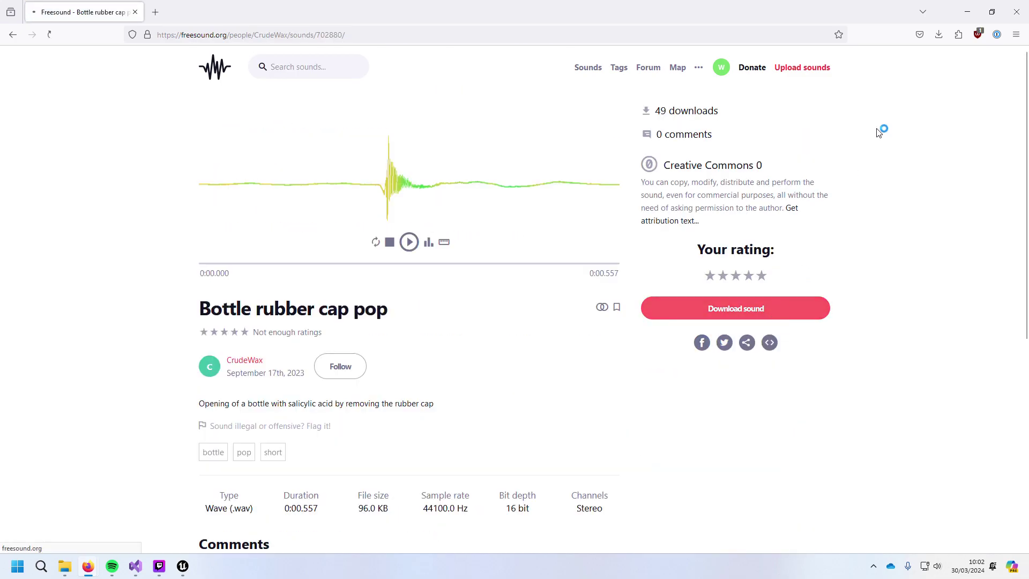
key("alt+Tab")
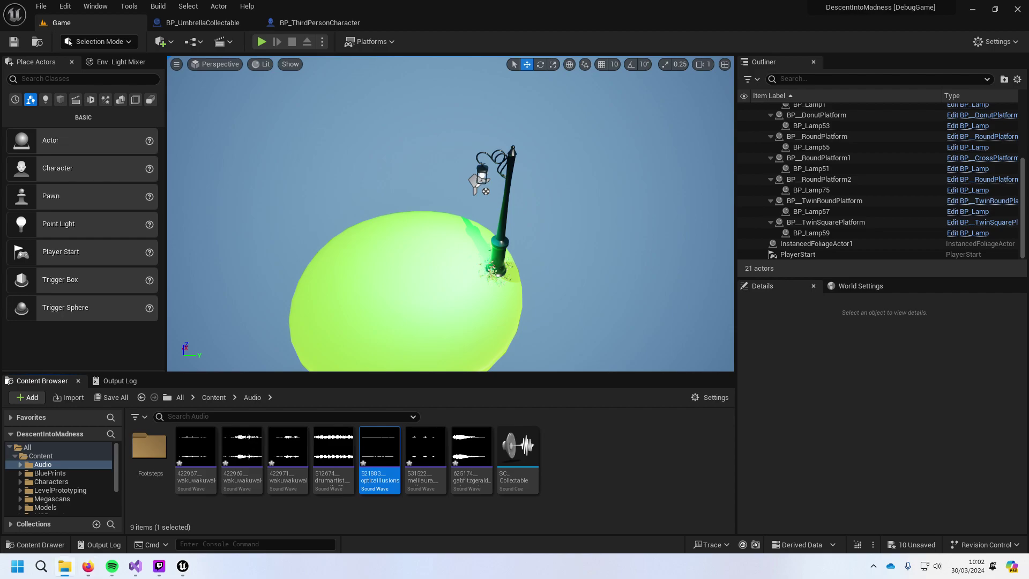
left_click_drag(591, 484, 590, 484)
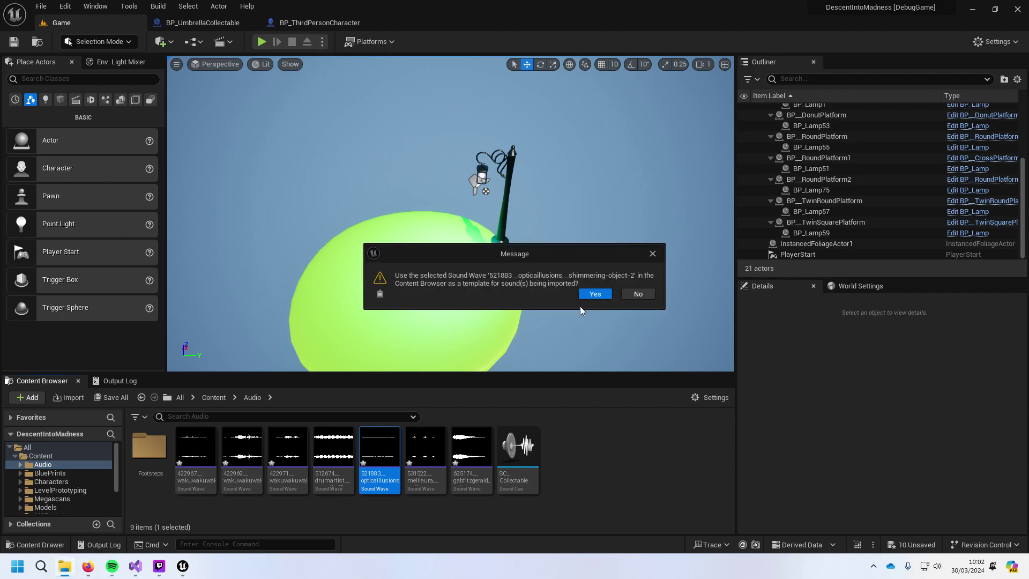
left_click(638, 294)
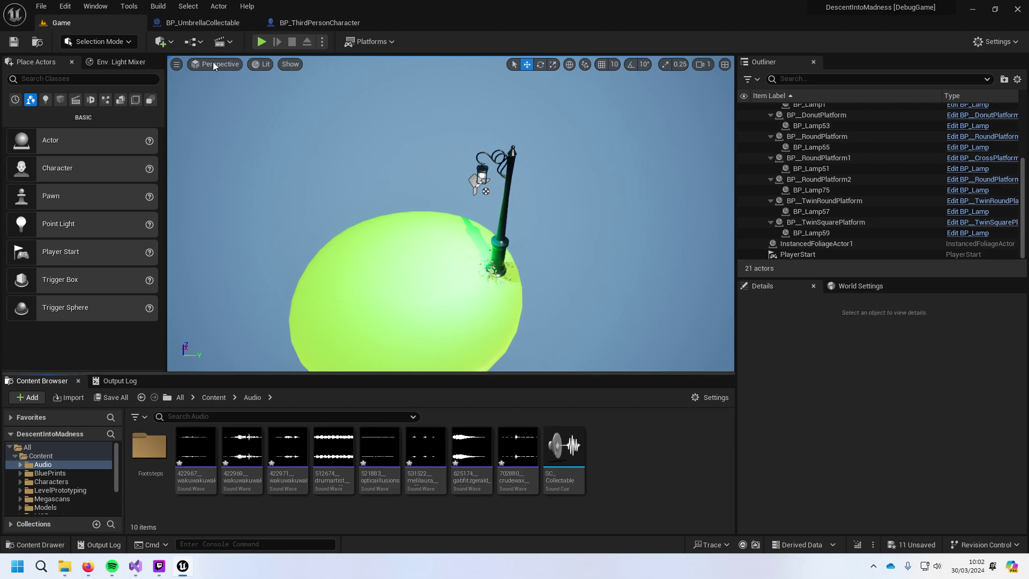
Step: Open BP_ThirdPersonCharacter, select its C++ Umbrella component and switch to the project's source code in Visual Studio
left_click(321, 22)
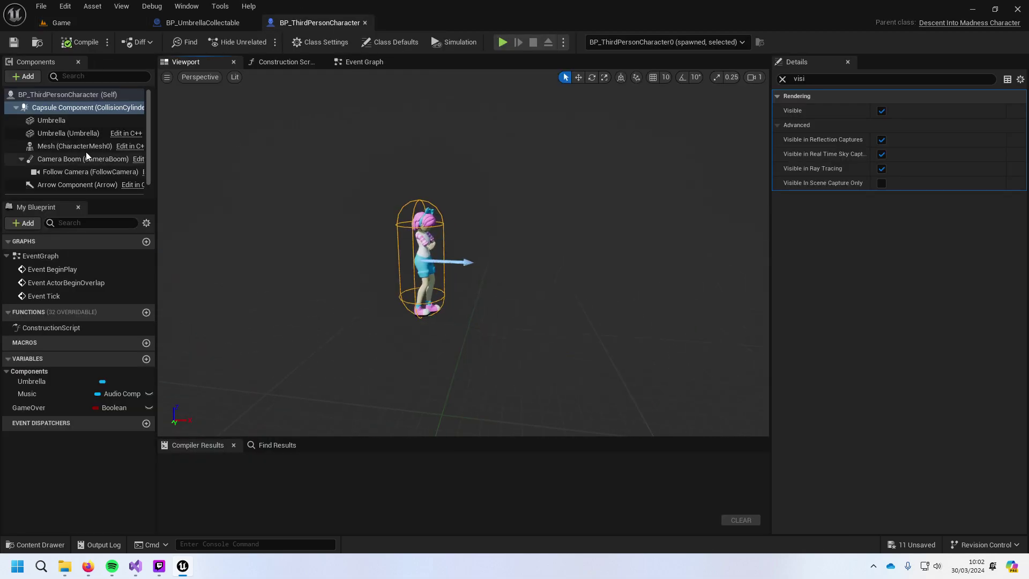
left_click(75, 134)
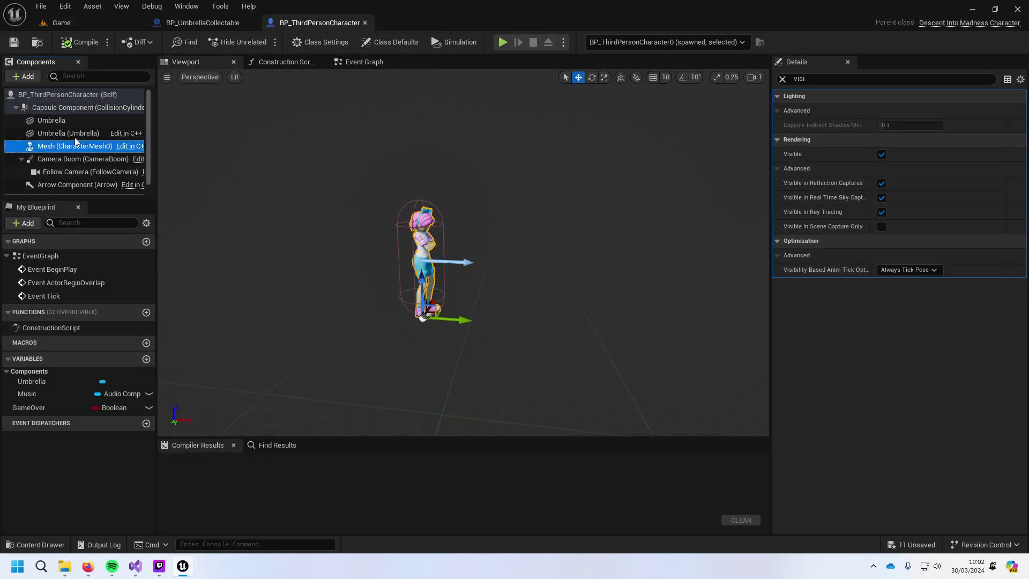
left_click(128, 134)
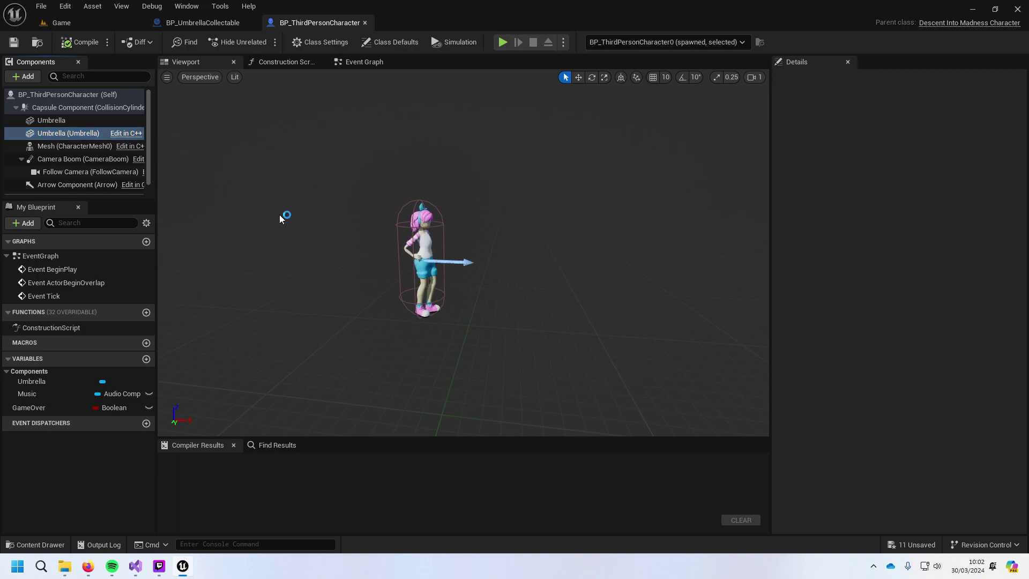
left_click(129, 574)
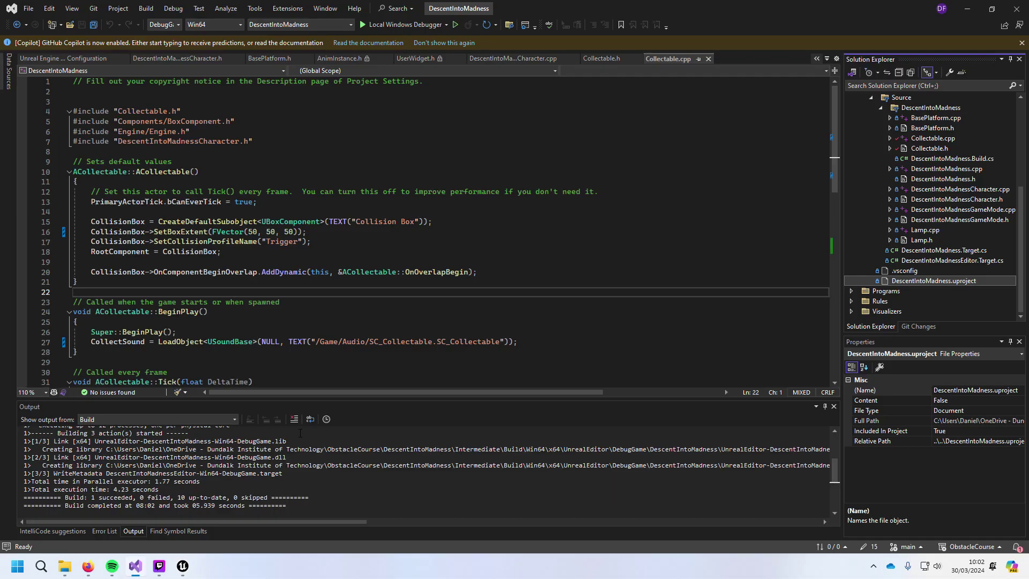
Step: Copy the Play Sound comment and the CollectSound if-block from OnOverlapBegin in Collectable.cpp
scroll(310, 306, "down", 5)
scroll(336, 308, "up", 5)
scroll(369, 279, "down", 13)
scroll(367, 284, "up", 7)
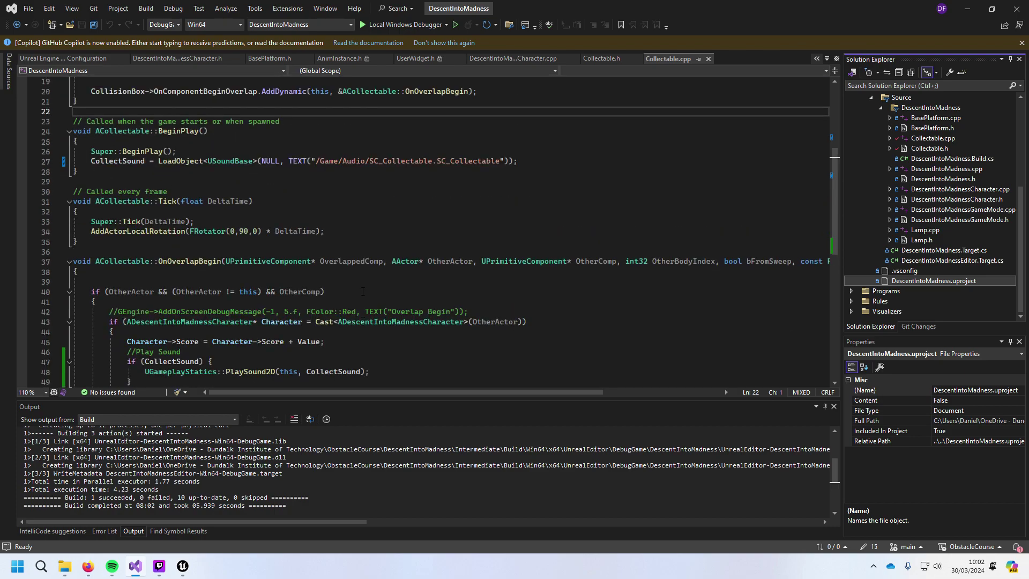
scroll(365, 291, "down", 3)
left_click_drag(332, 294, 127, 263)
key("ctrl+c")
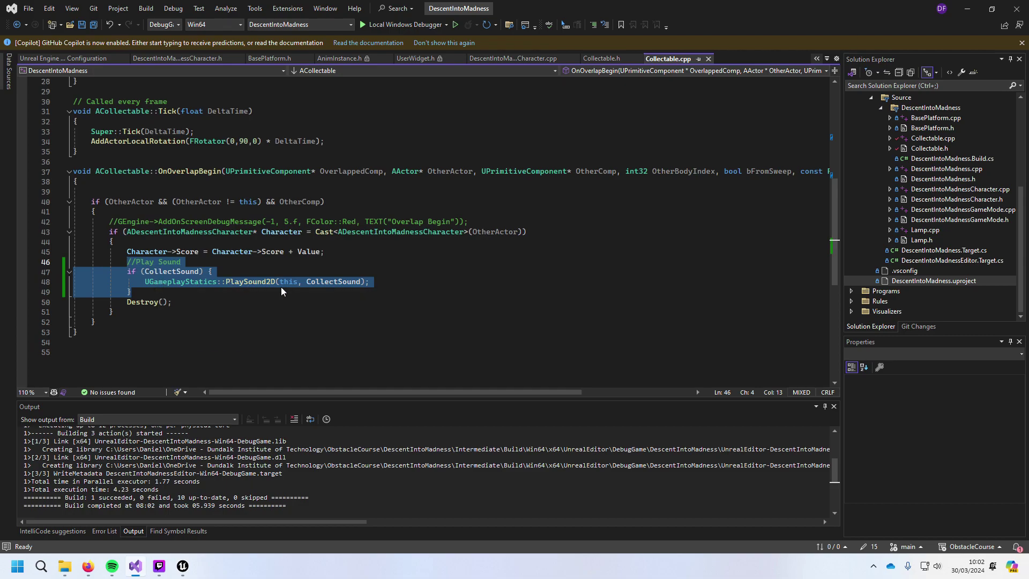
Step: Paste the copied Play Sound block after GlideMovement() in the Glide function of DescentIntoMadnessCharacter.cpp
left_click(539, 58)
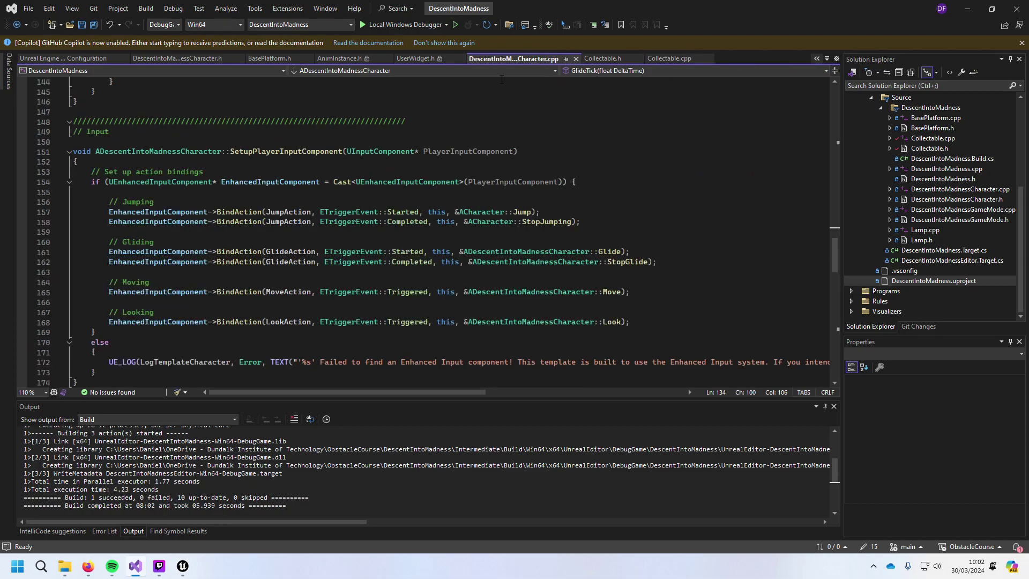
scroll(450, 269, "down", 20)
scroll(450, 269, "down", 14)
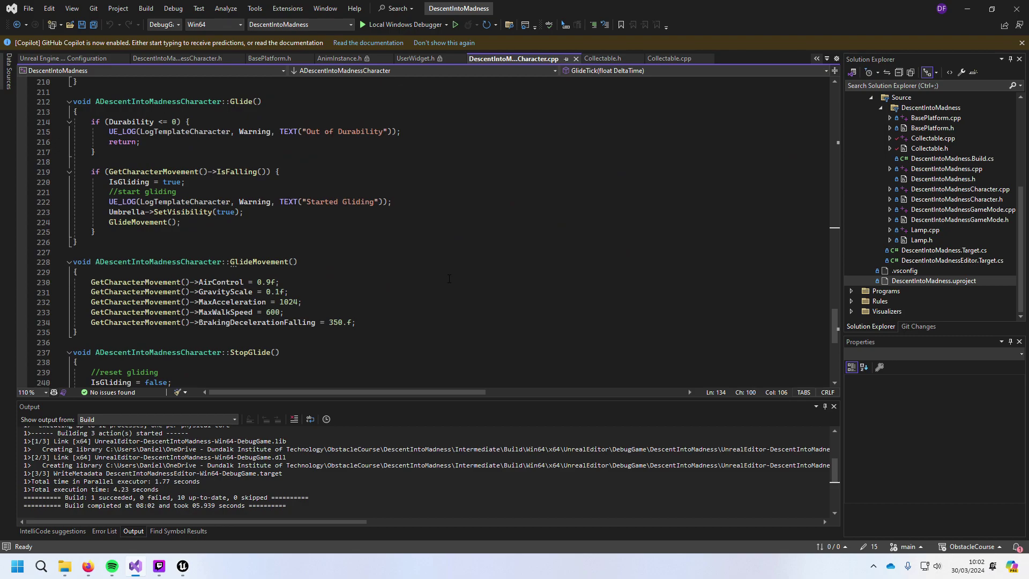
scroll(348, 232, "up", 4)
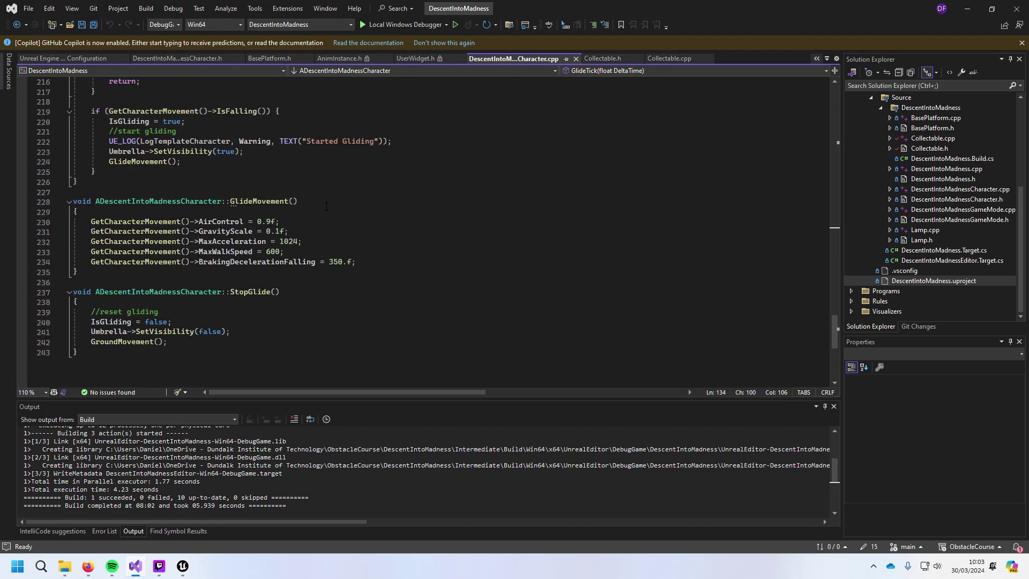
scroll(321, 206, "up", 5)
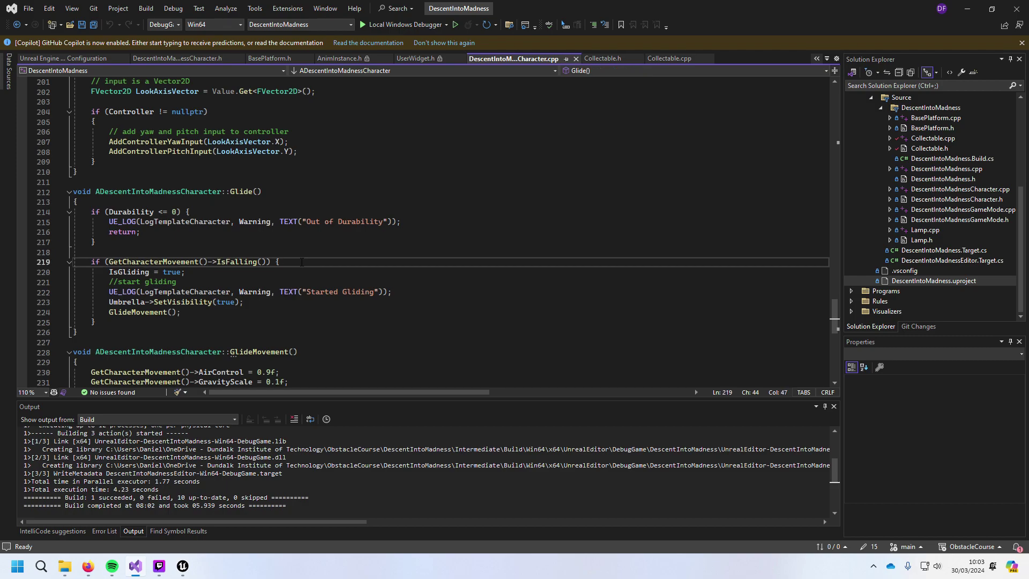
left_click(202, 311)
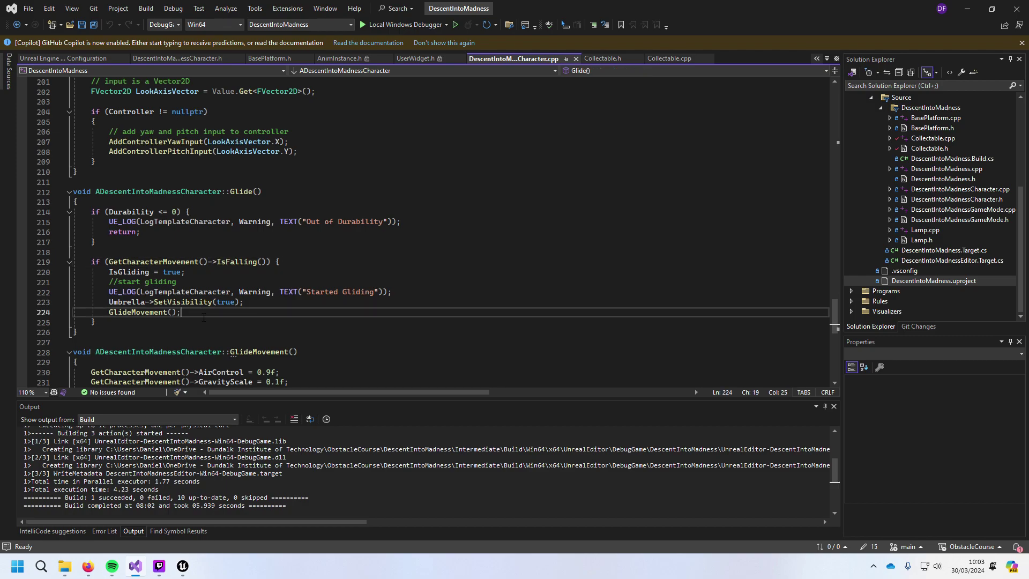
key("Return")
key("Tab")
Step: Paste the same Play Sound block after GroundMovement() in the StopGlide function
scroll(203, 327, "down", 7)
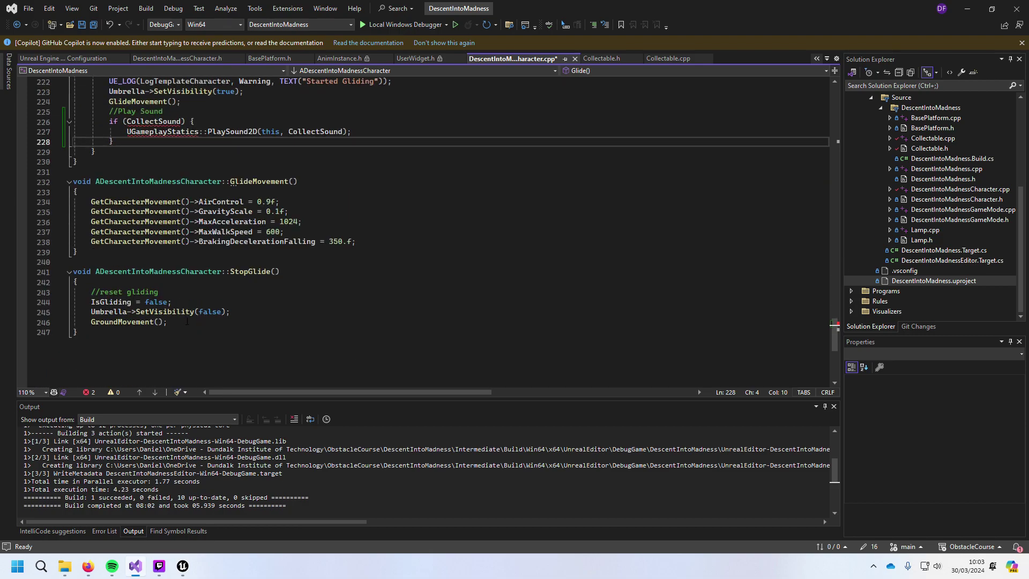
left_click(187, 321)
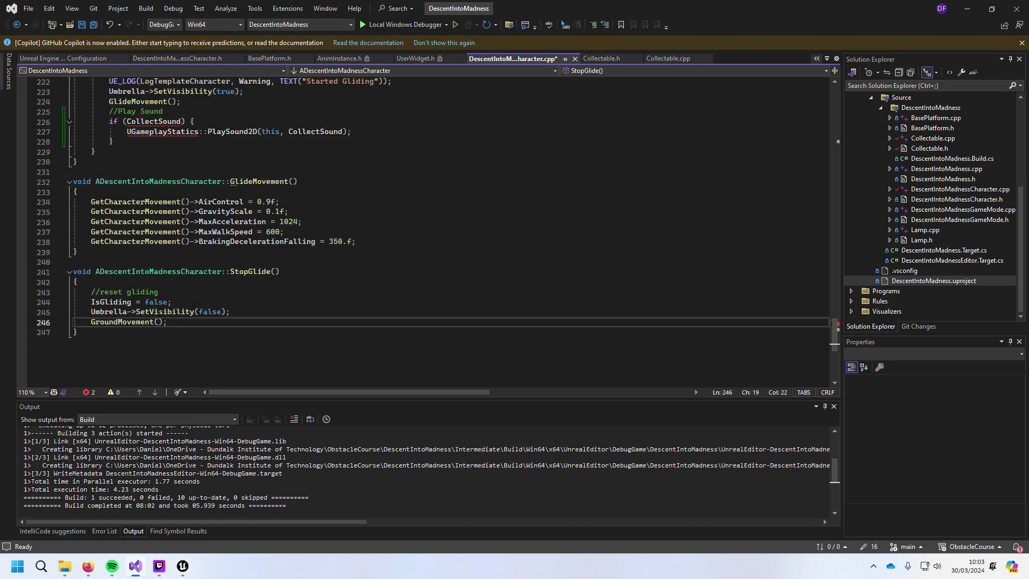
key("Return")
key("ctrl+v")
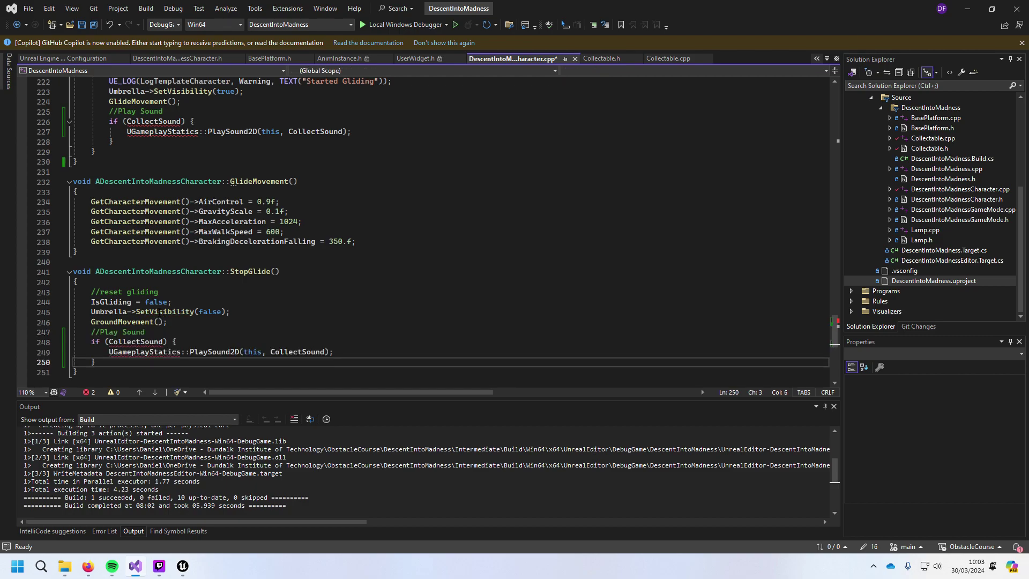
Step: Replace every CollectSound in the Glide and StopGlide sound blocks with UmbrellaSound and save the character source file
left_click(156, 341)
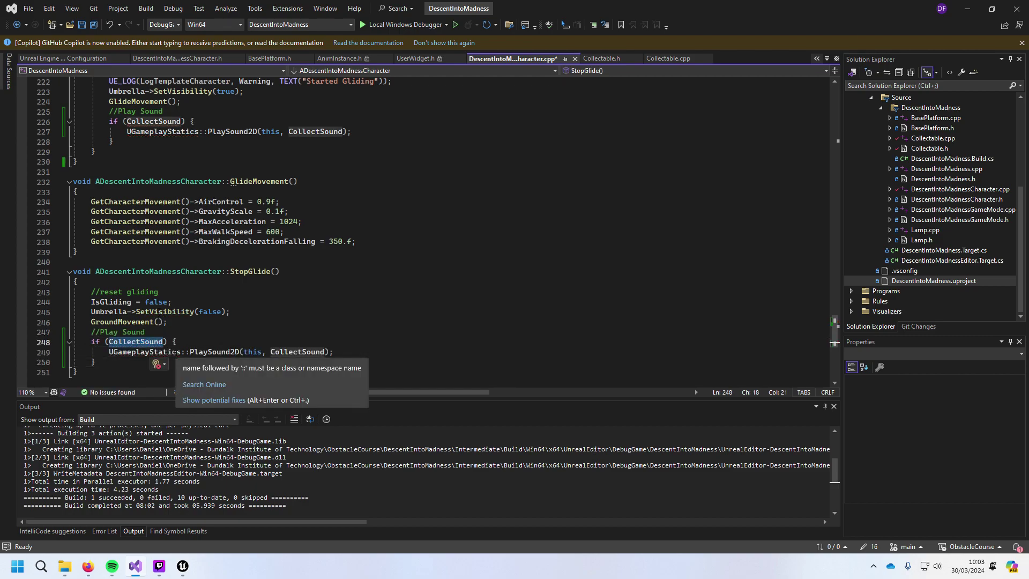
key("ctrl+BackSpace")
type("Umbrel")
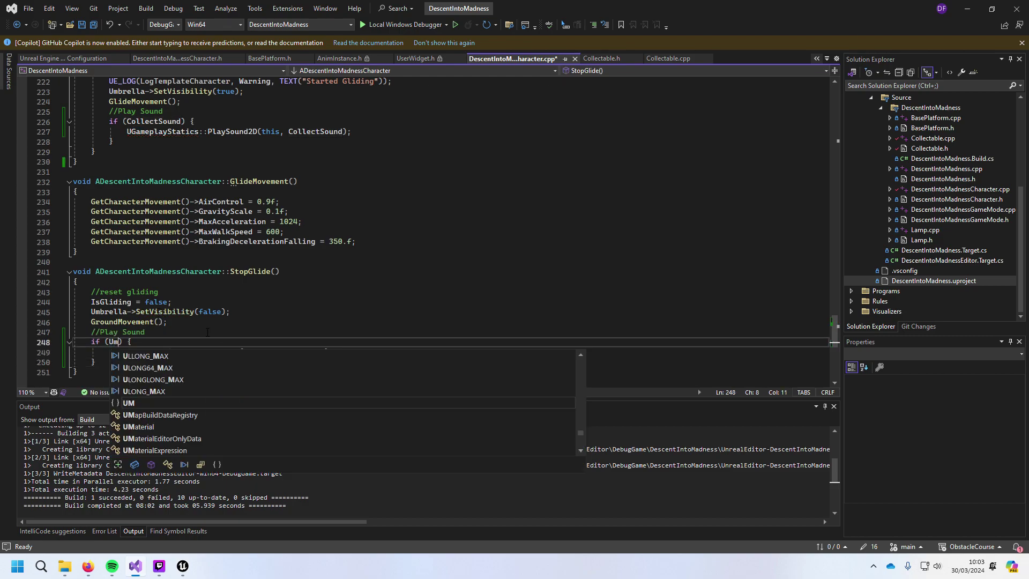
type("laSound")
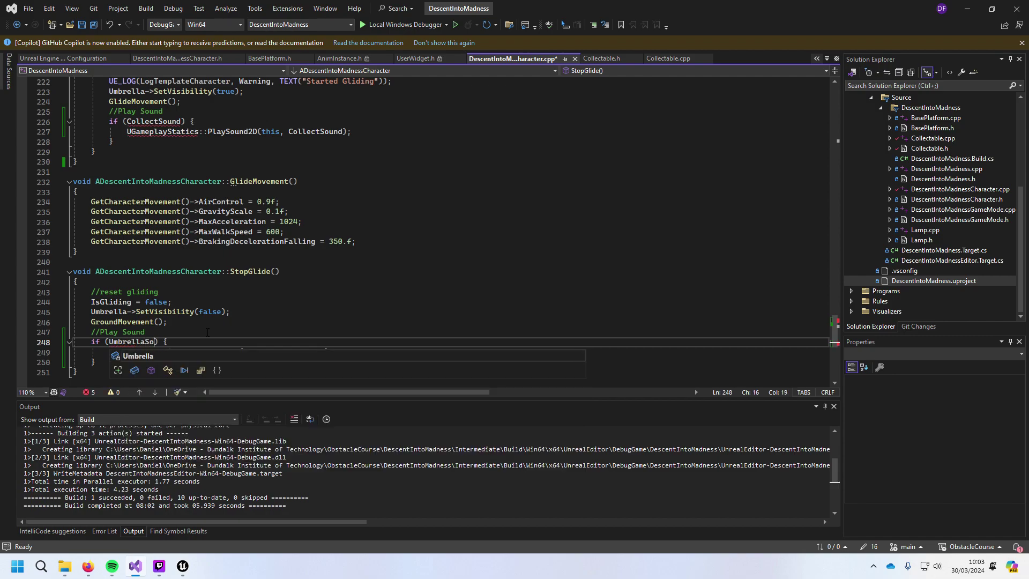
key("Escape")
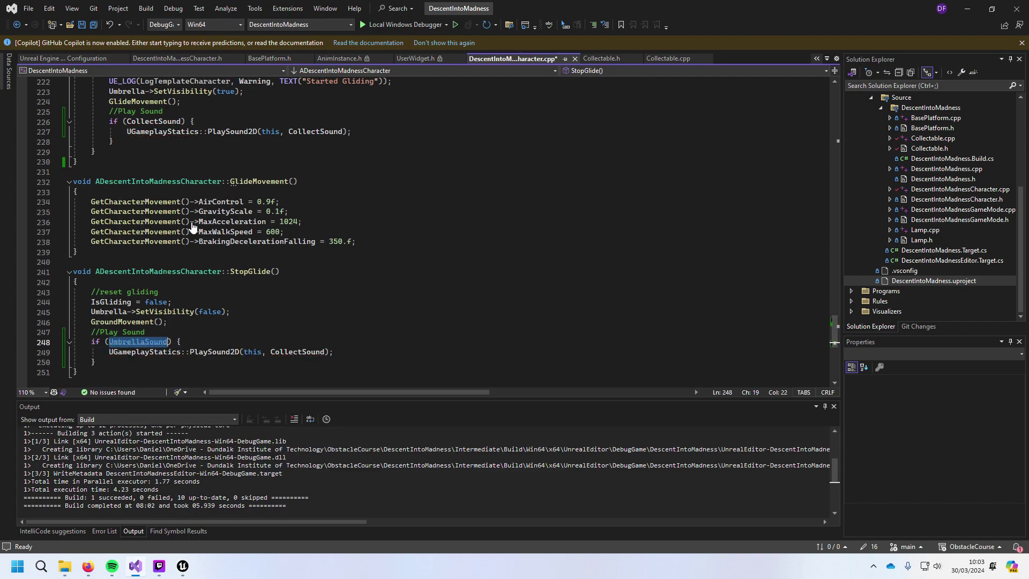
left_click(155, 125)
type("UmbrellaSound")
double_click(308, 131)
type("UmbrellaSound")
double_click(284, 351)
type("UmbrellaSound")
key("ctrl+s")
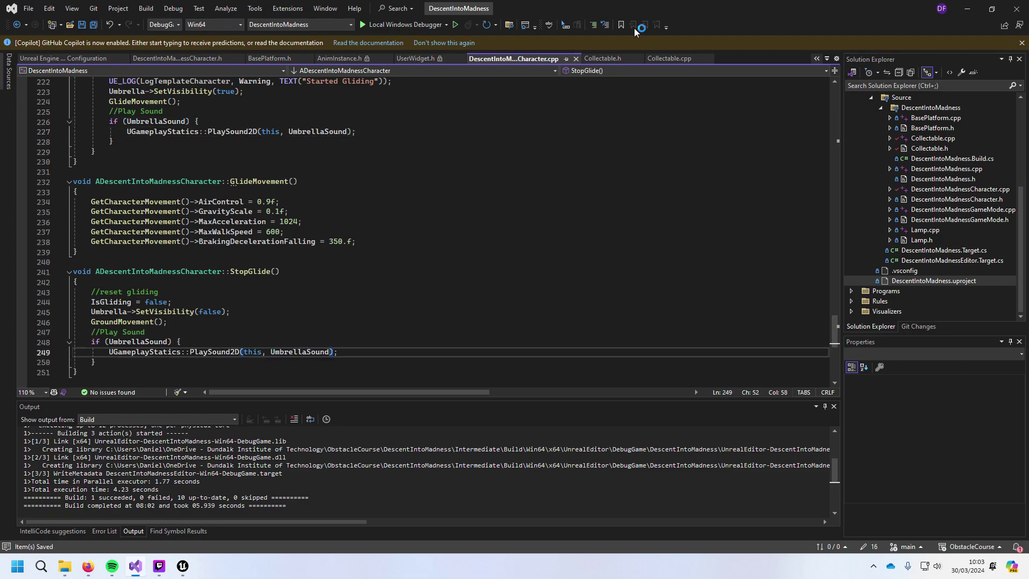
Step: Copy the CollectSound LoadObject line from BeginPlay in Collectable.cpp and view the CollectSound declaration in Collectable.h
left_click(669, 58)
scroll(484, 212, "up", 8)
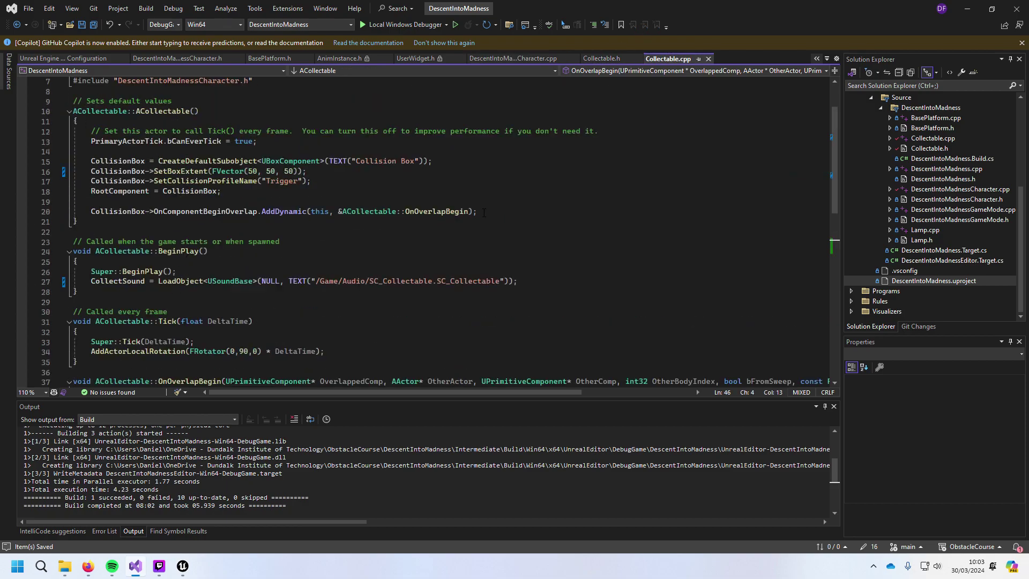
scroll(484, 213, "up", 2)
left_click_drag(509, 276, 85, 274)
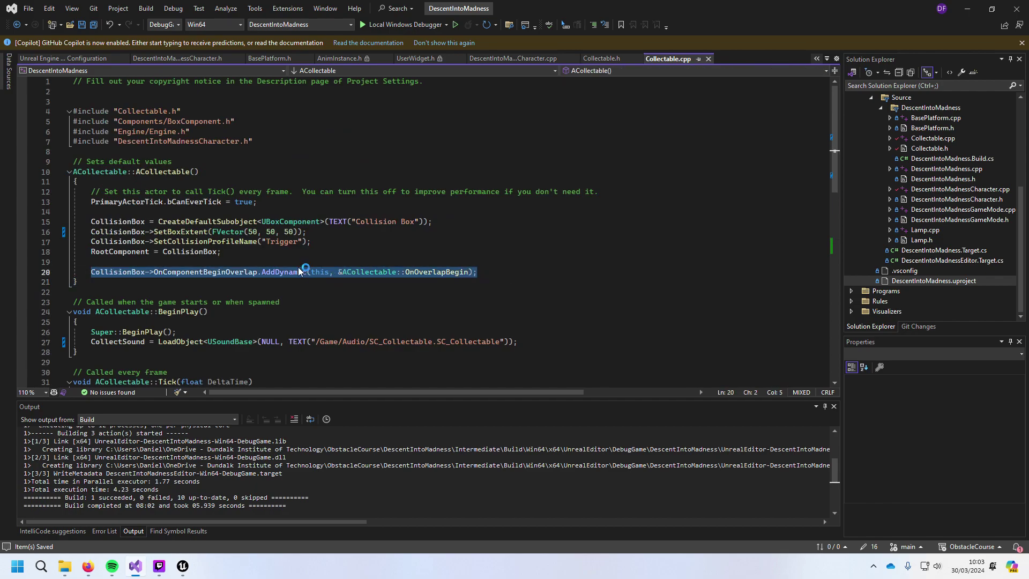
left_click(630, 56)
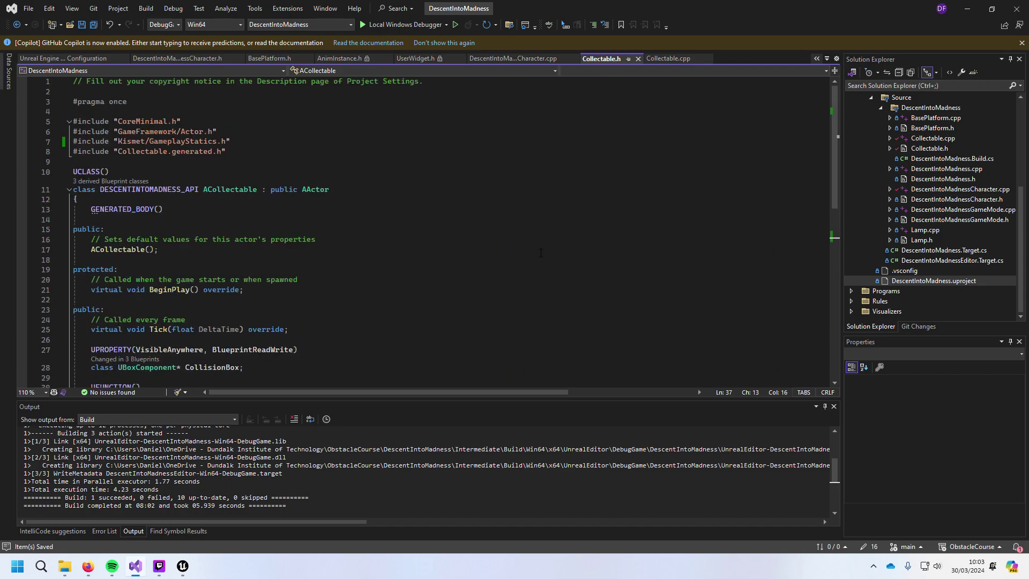
left_click(669, 59)
scroll(482, 234, "down", 1)
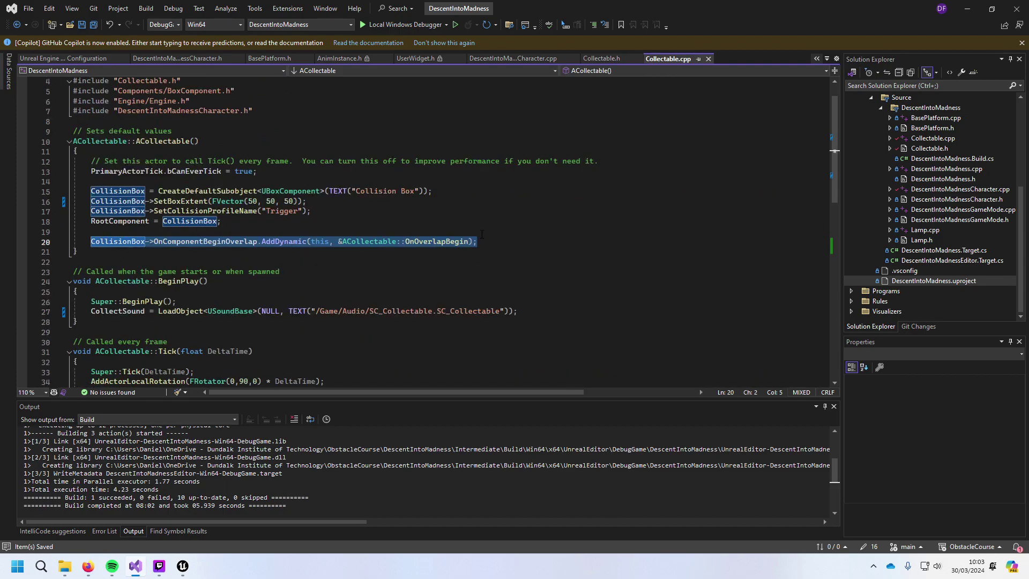
scroll(399, 269, "down", 2)
left_click_drag(536, 251, 90, 251)
key("ctrl+c")
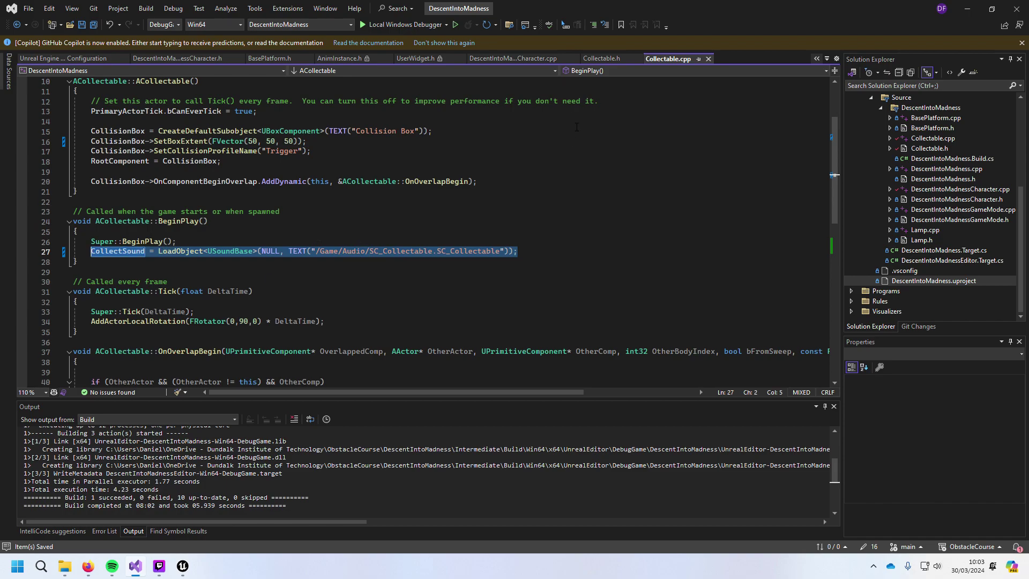
key("F12")
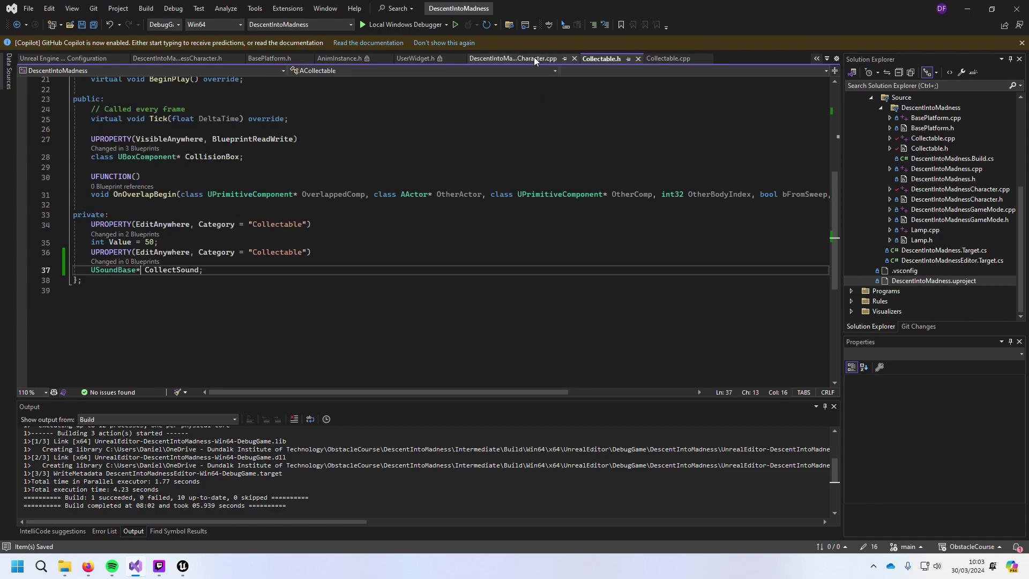
Step: Paste the CollectSound LoadObject line at the end of the character's BeginPlay, below the CurrentPosition assignment
left_click(534, 57)
scroll(491, 99, "up", 7)
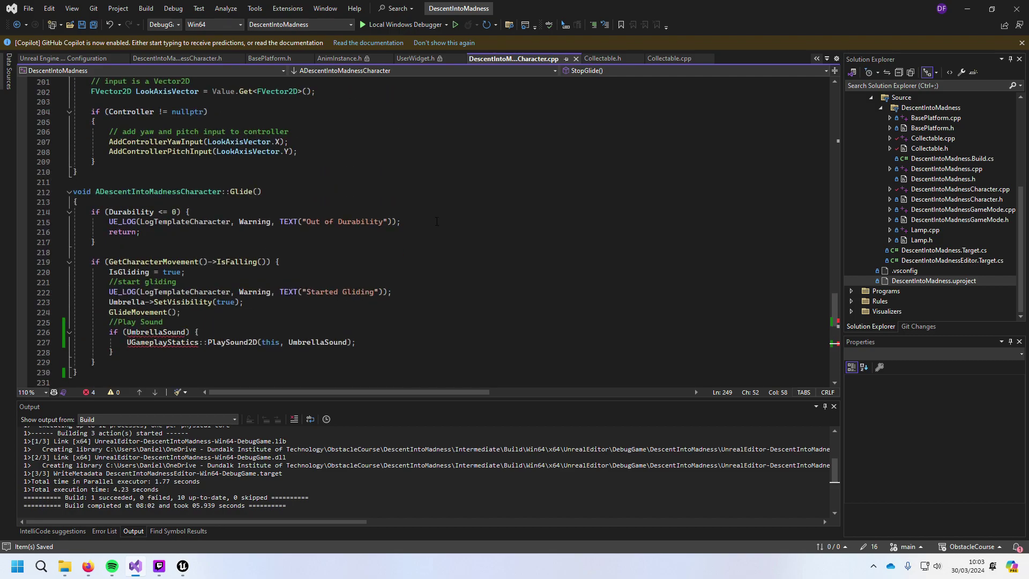
scroll(431, 230, "up", 9)
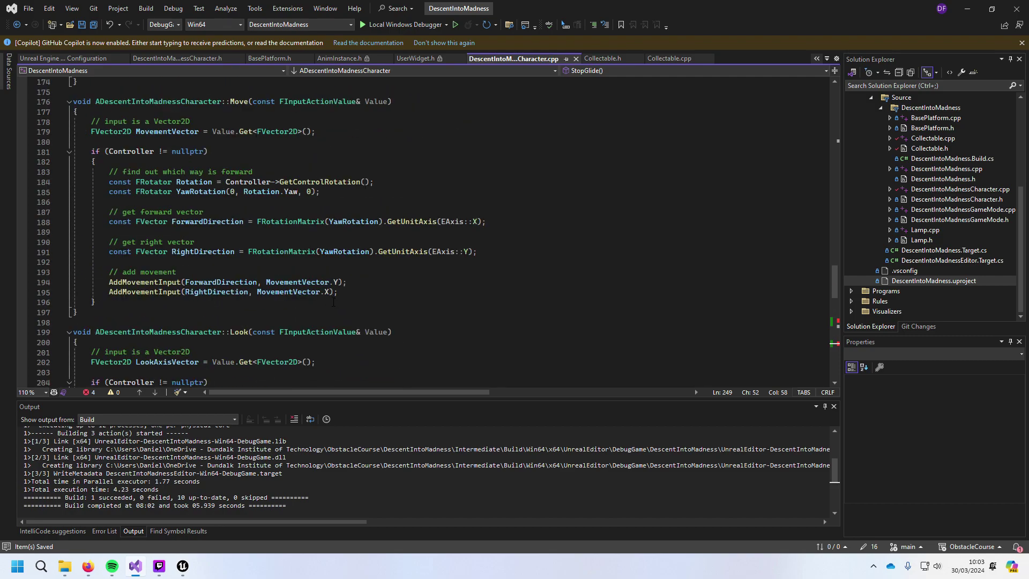
scroll(333, 301, "up", 20)
scroll(341, 311, "up", 20)
scroll(341, 311, "up", 11)
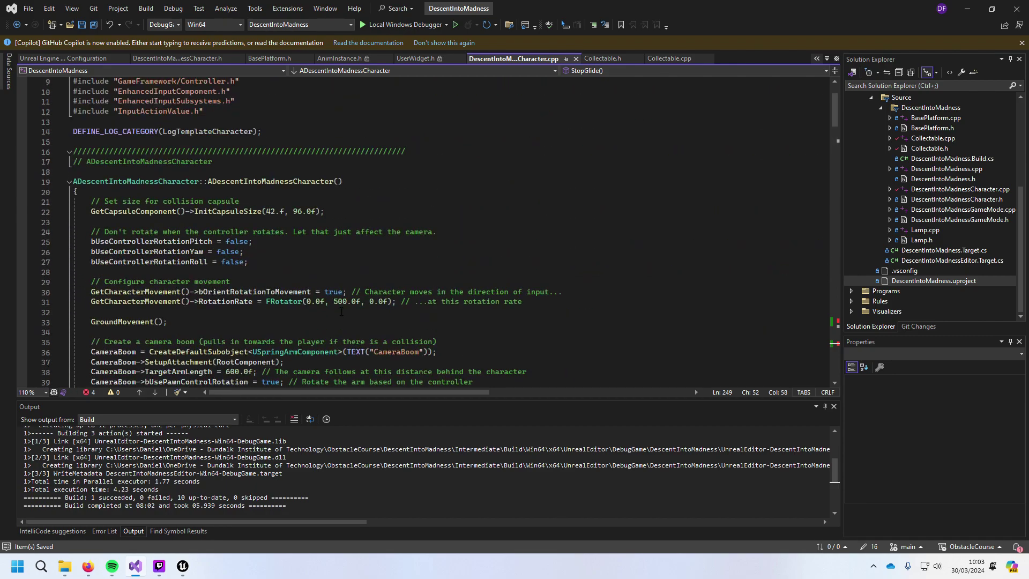
scroll(341, 311, "down", 15)
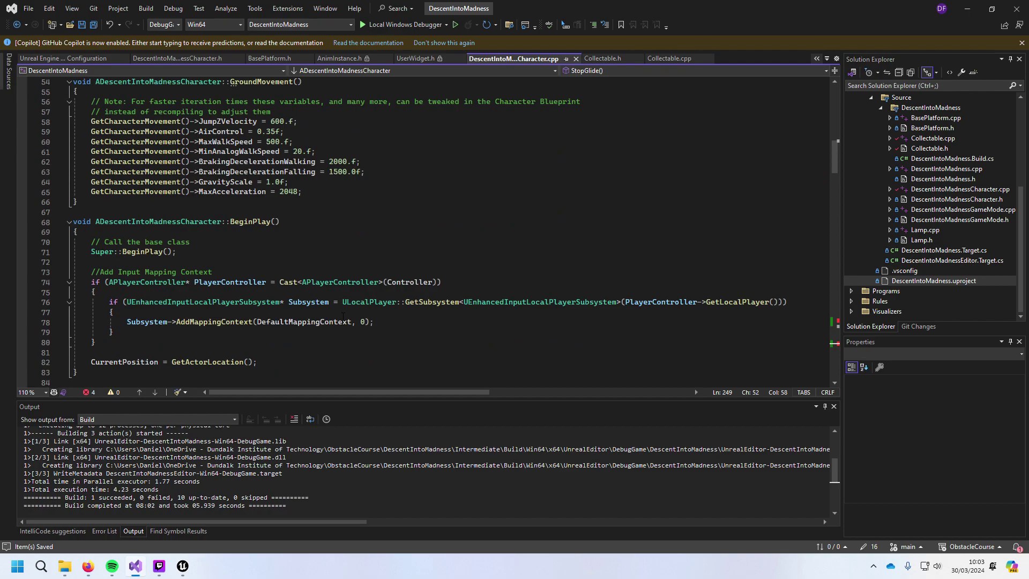
scroll(343, 315, "down", 4)
left_click(281, 237)
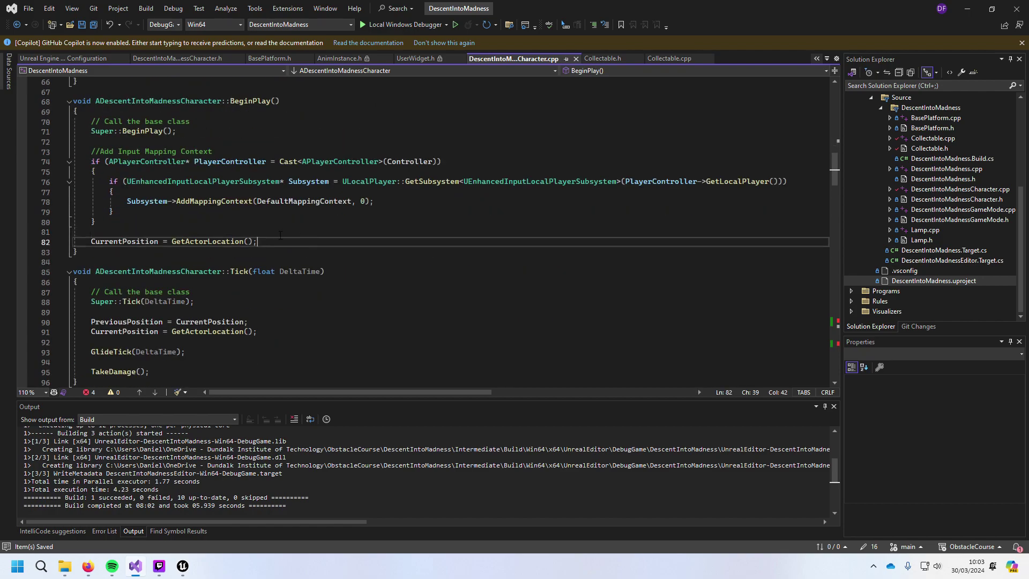
key("Return")
key("Return")
key("ctrl+v")
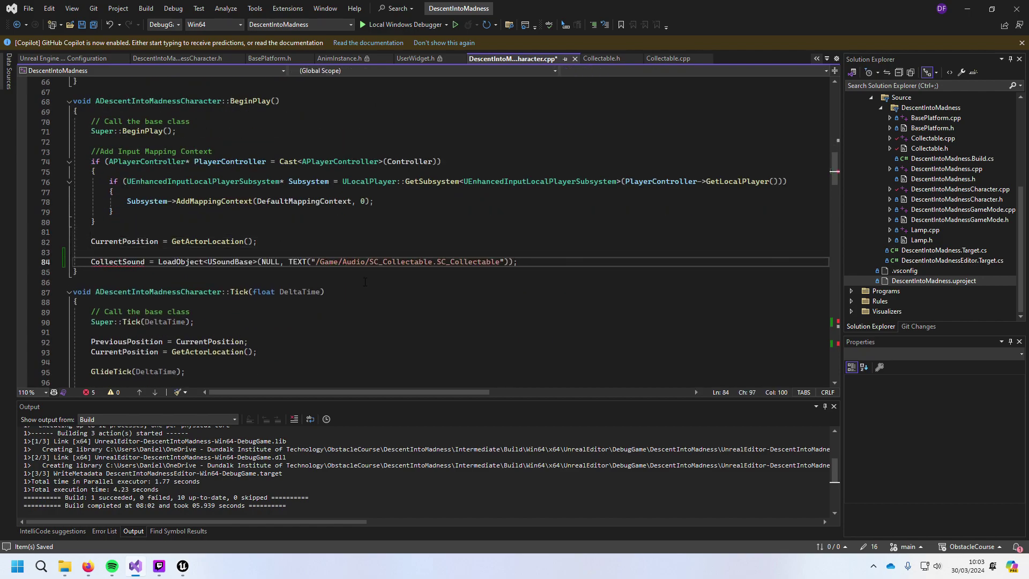
Step: Switch to the Unreal Editor's Game level and create a Sound Cue from the imported bottle cap pop Sound Wave in the Audio folder
mouse_move(181, 567)
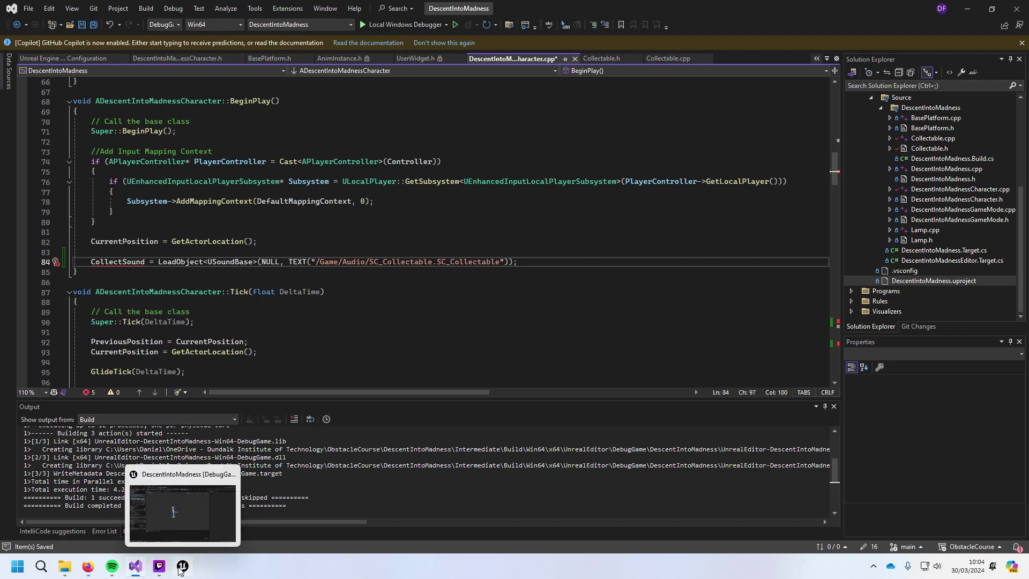
left_click(181, 568)
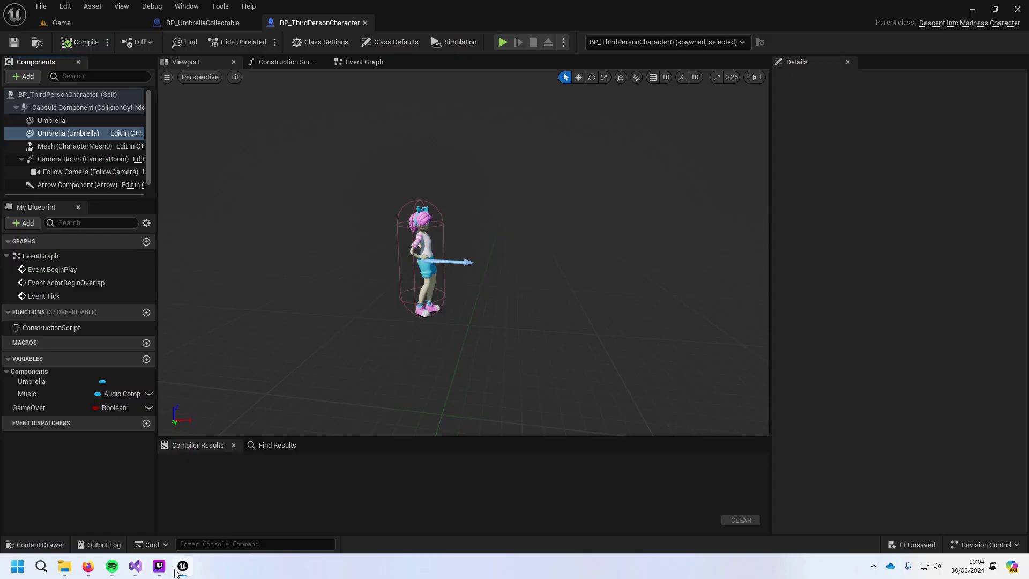
left_click(136, 568)
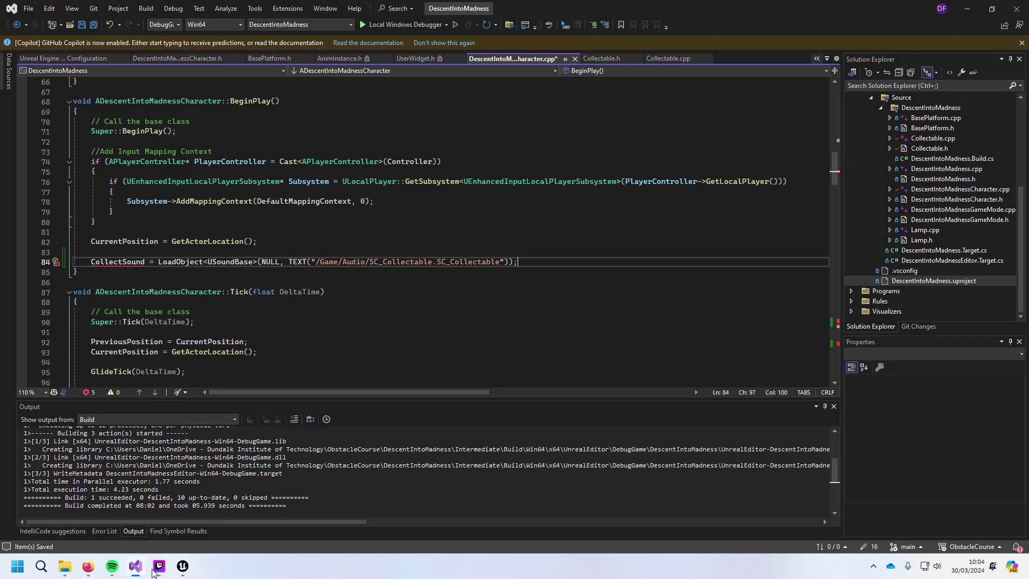
left_click(183, 567)
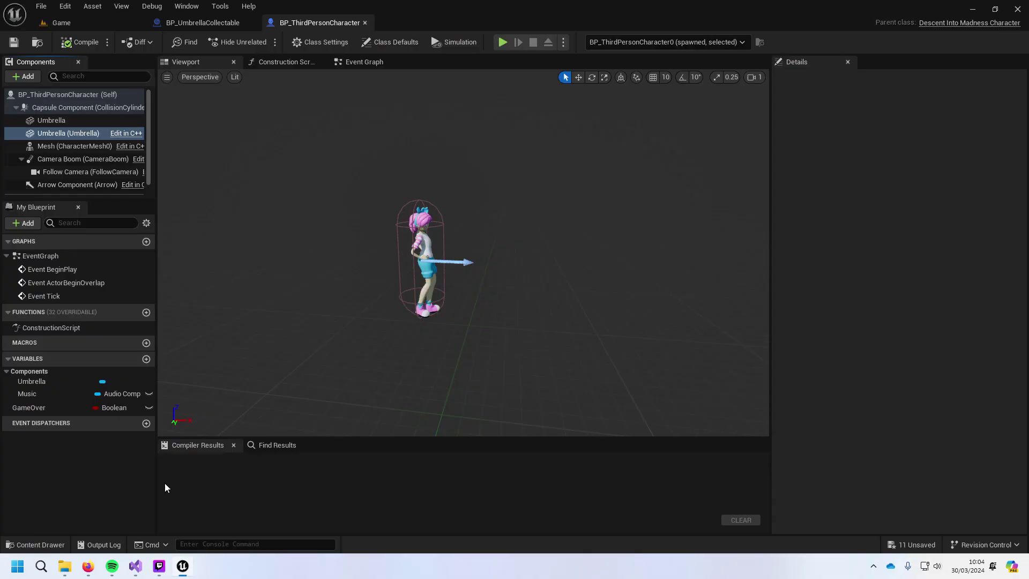
left_click(193, 23)
left_click(97, 22)
mouse_move(517, 457)
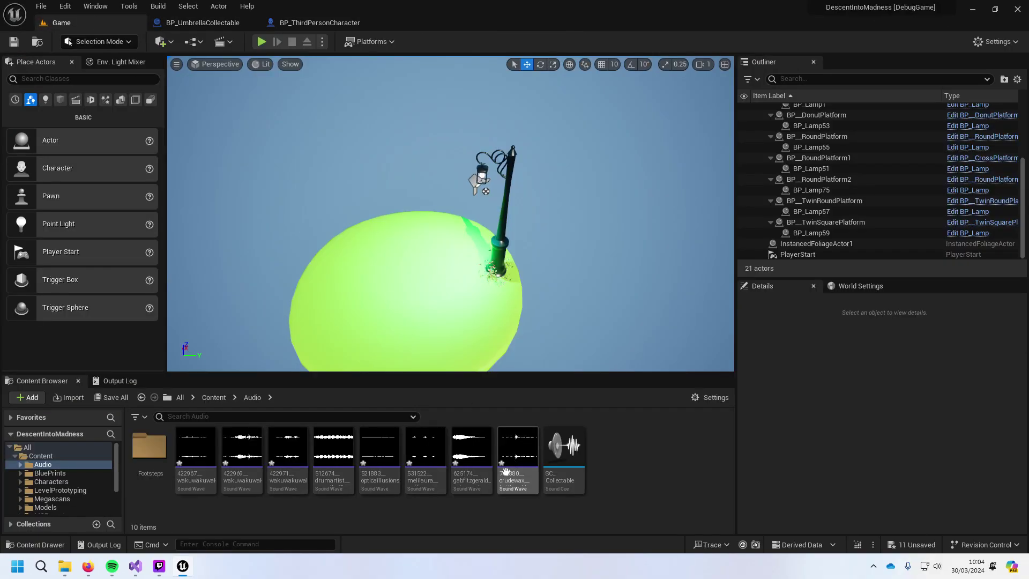
right_click(517, 457)
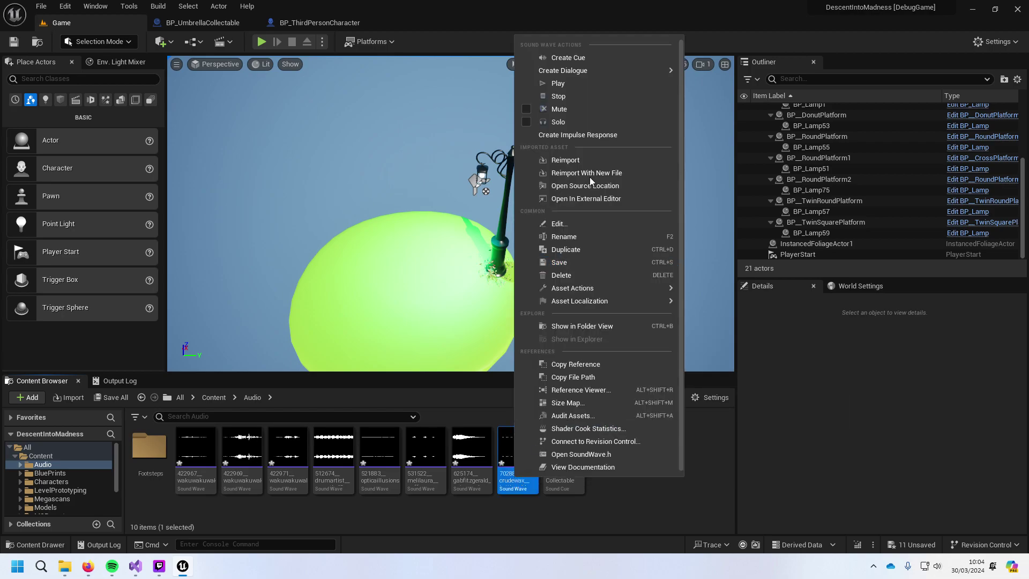
mouse_move(586, 71)
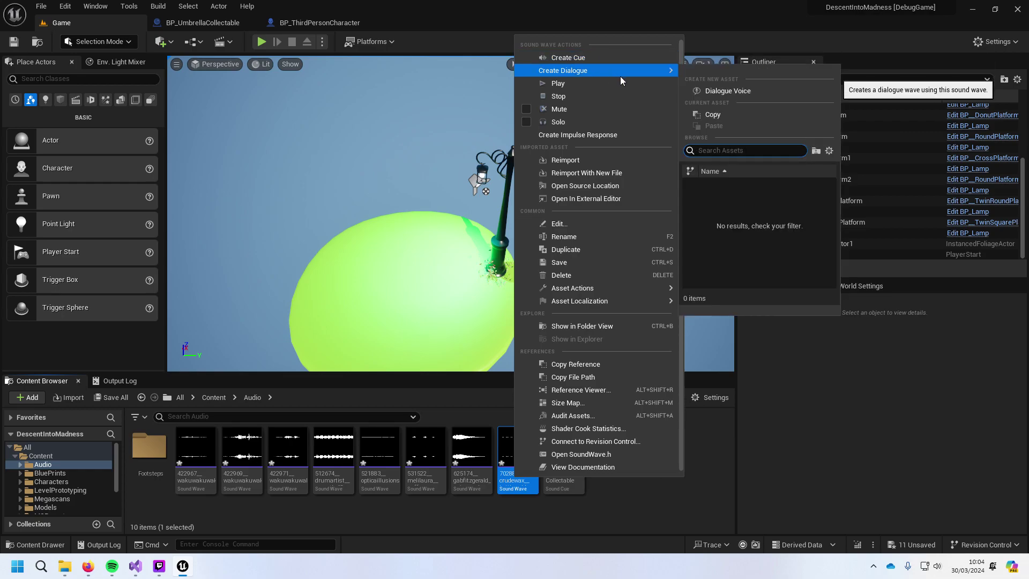
left_click(603, 59)
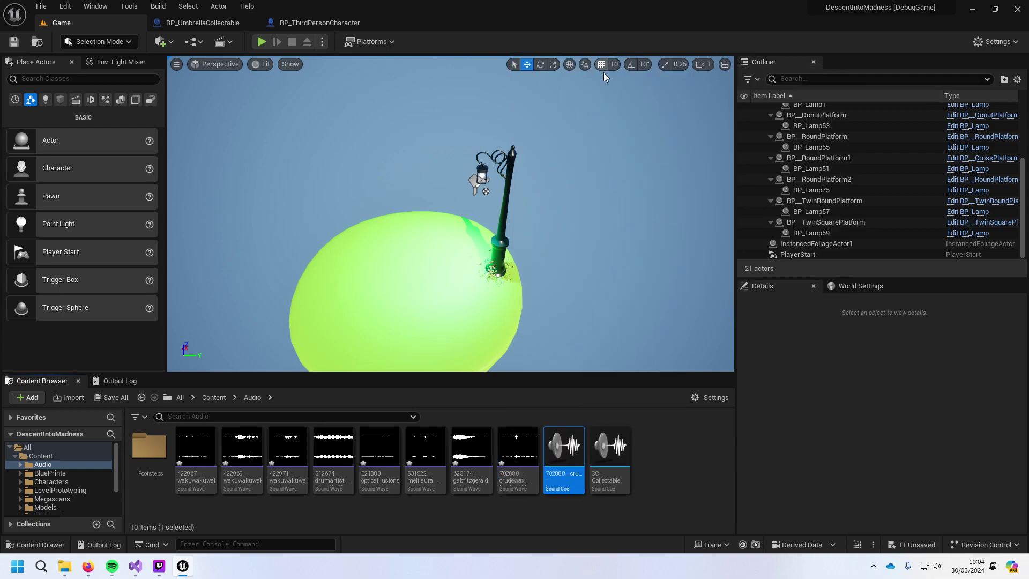
Step: Name the new Sound Cue SC_Umbrella, correcting any misspelling, and copy its name
type("SC")
type("_Umbreall")
key("Return")
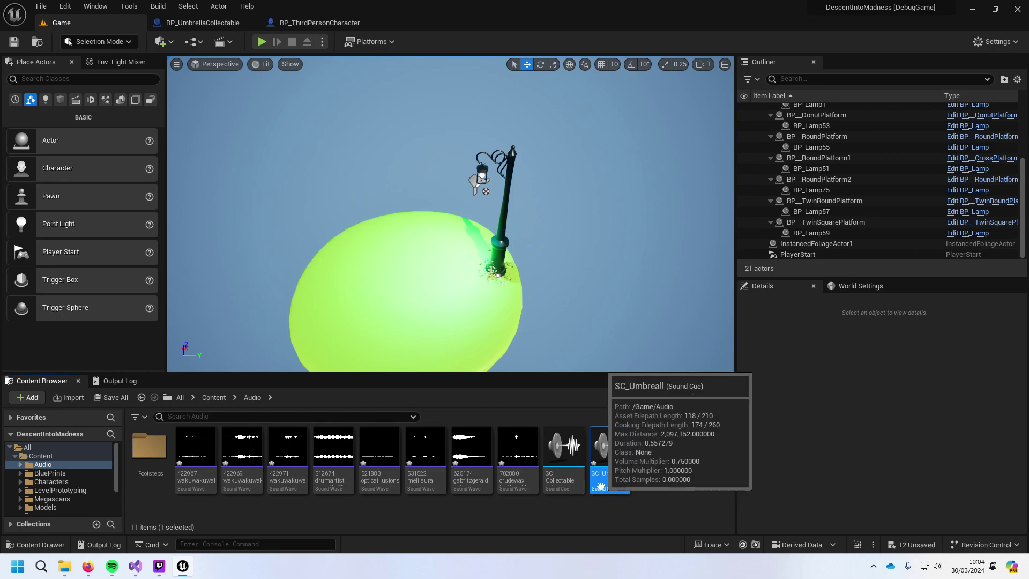
right_click(624, 475)
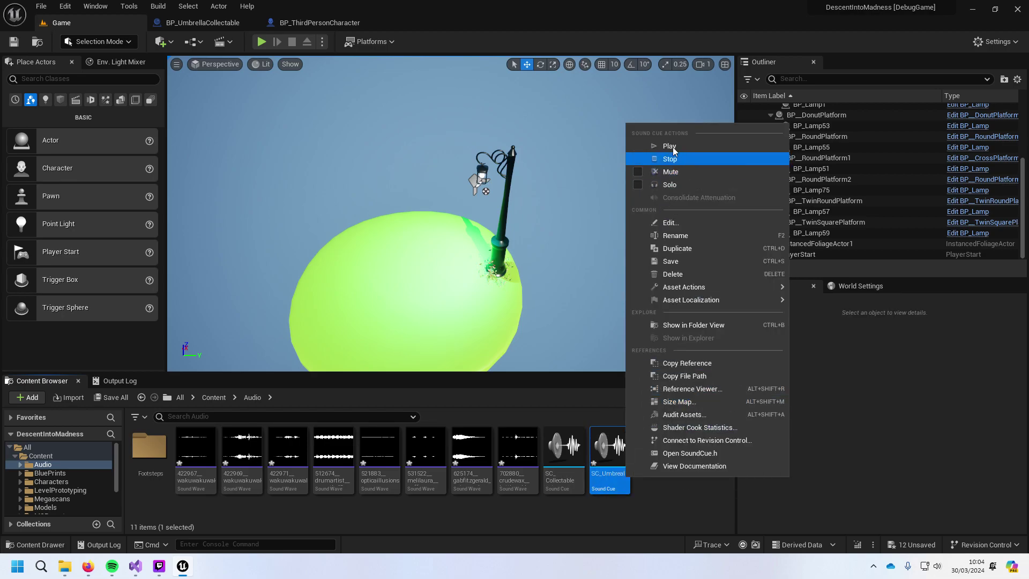
left_click(690, 242)
type("SC_Umbre")
type("lla")
key("ctrl+a")
key("ctrl+c")
key("Return")
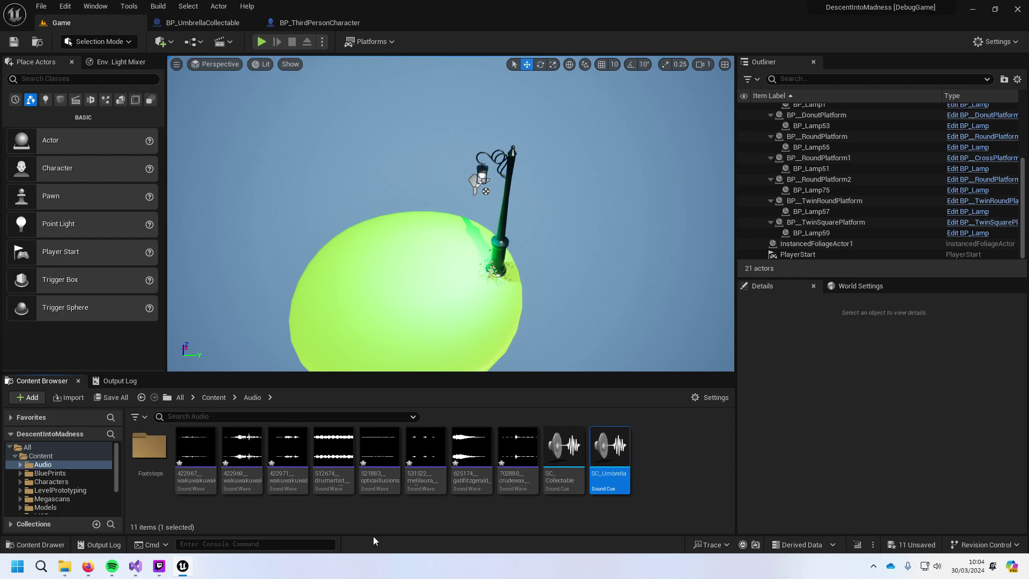
Step: Switch to Visual Studio and replace both SC_Collectable names in the character's LoadObject path with SC_Umbrella
left_click(135, 570)
left_click(465, 261)
double_click(465, 262)
key("ctrl+v")
double_click(402, 262)
key("ctrl+v")
Step: Change the variable assigned by the LoadObject line in BeginPlay to UmbrellaSound and save the character source file
double_click(129, 263)
type("Umbre")
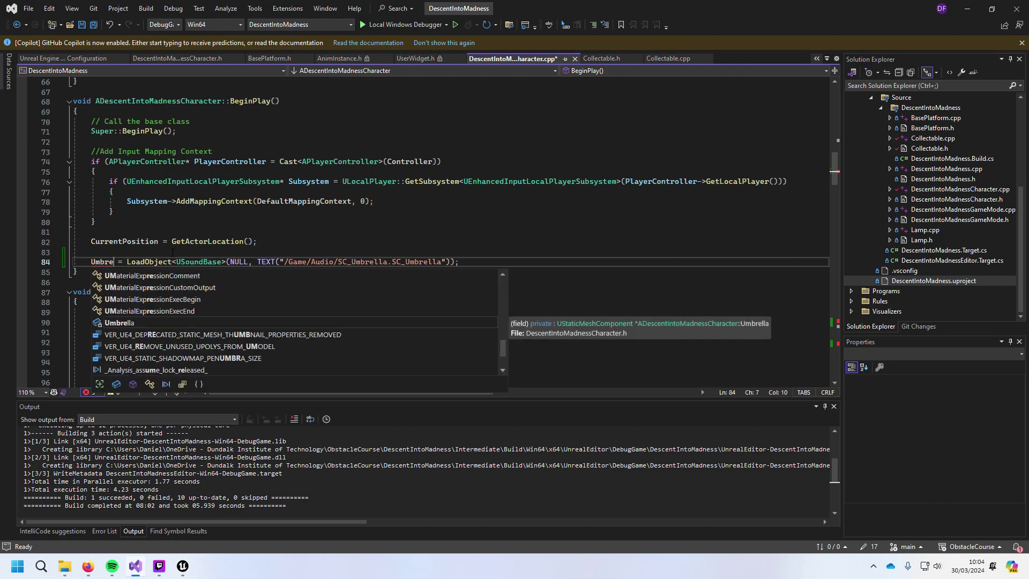
type("llaSound")
key("Escape")
key("Up")
key("Up")
key("Up")
key("Up")
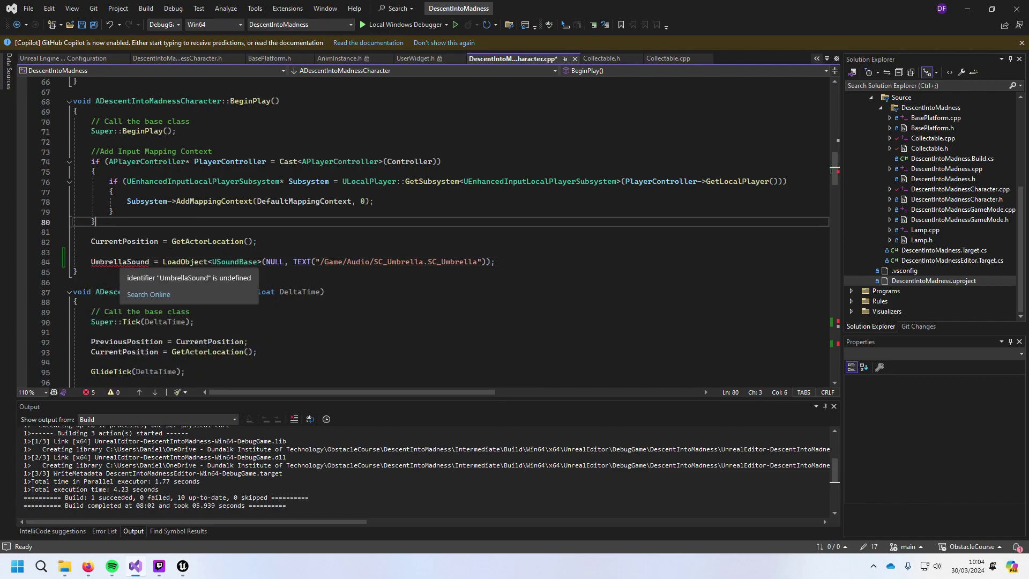
scroll(113, 258, "down", 20)
scroll(164, 277, "down", 20)
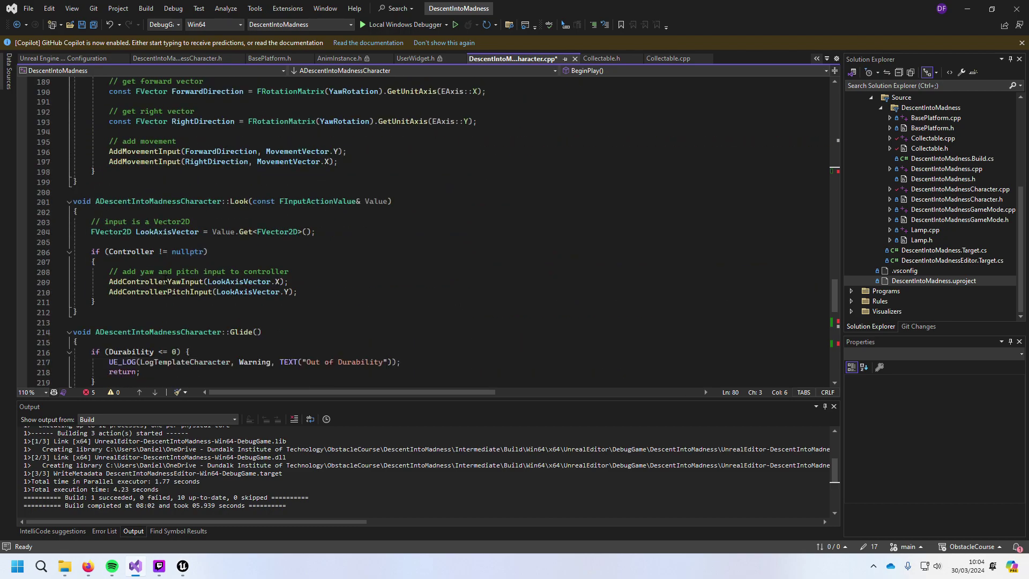
key("ctrl+s")
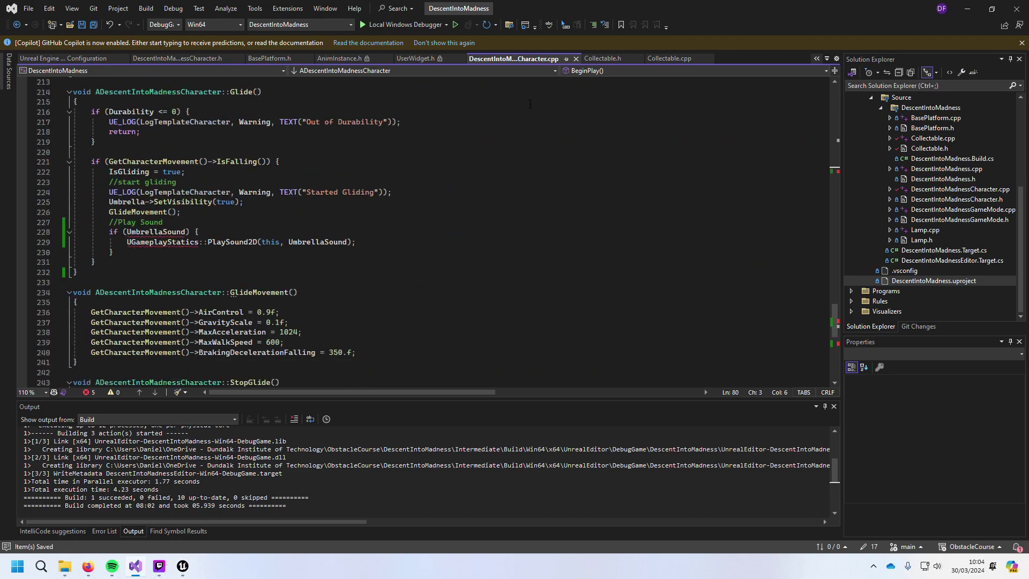
Step: Copy the CollectSound declaration together with its UPROPERTY line from Collectable.h
left_click(599, 59)
left_click_drag(204, 269, 89, 255)
key("ctrl+c")
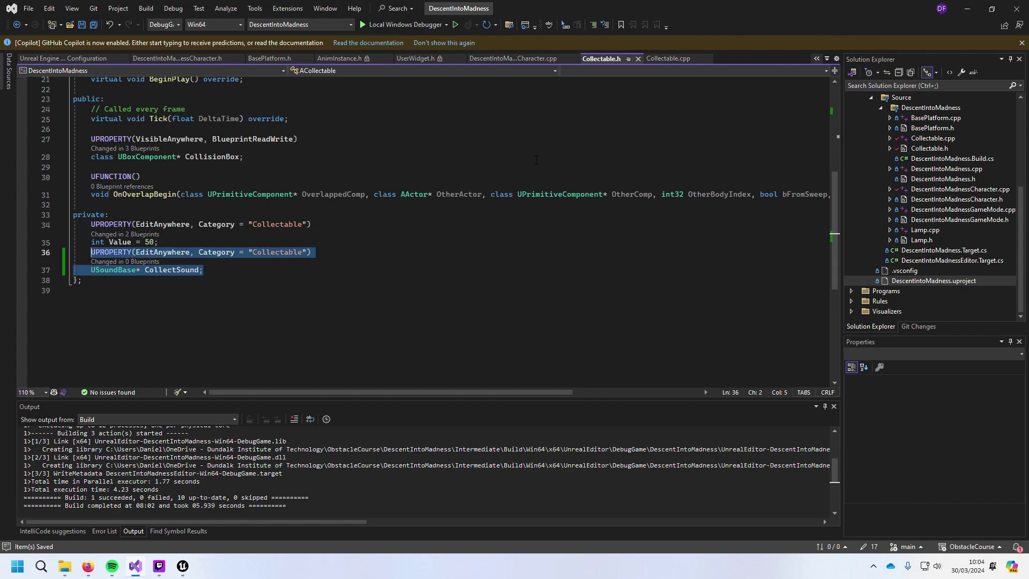
Step: Paste the copied sound property below the IsGliding declaration in DescentIntoMadnessCharacter.h
left_click(522, 60)
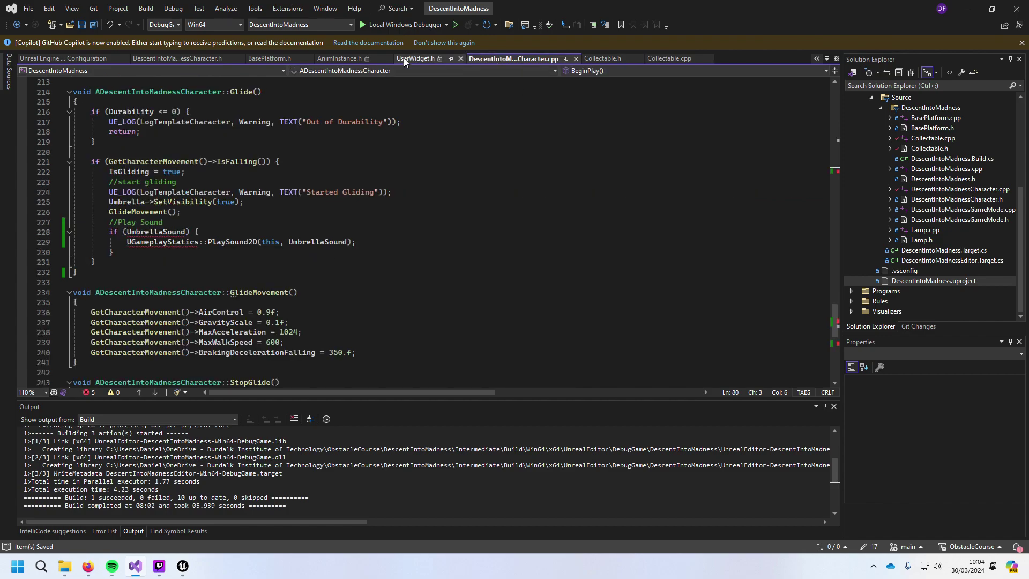
left_click(343, 59)
left_click(270, 59)
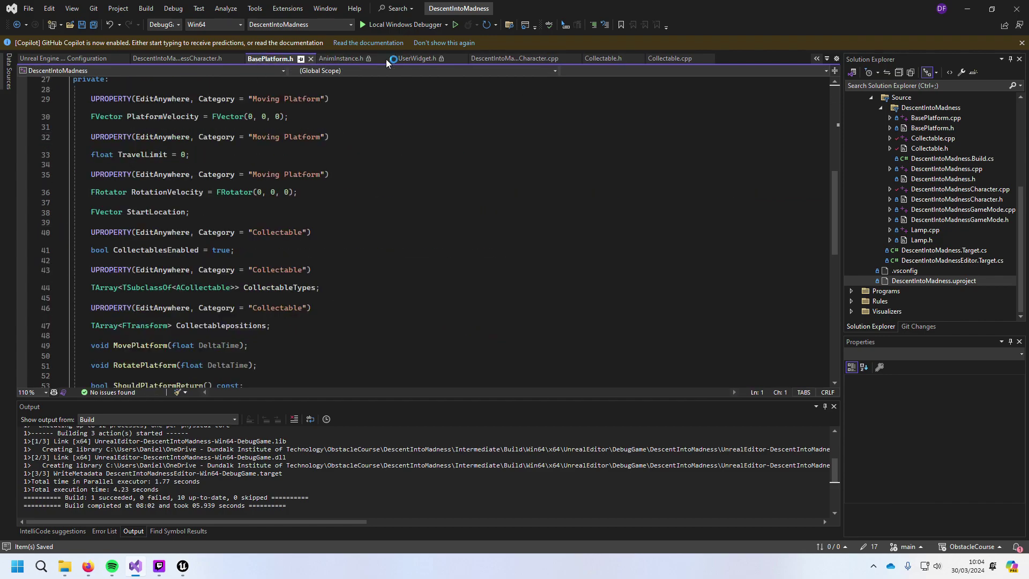
left_click(485, 60)
scroll(220, 170, "up", 20)
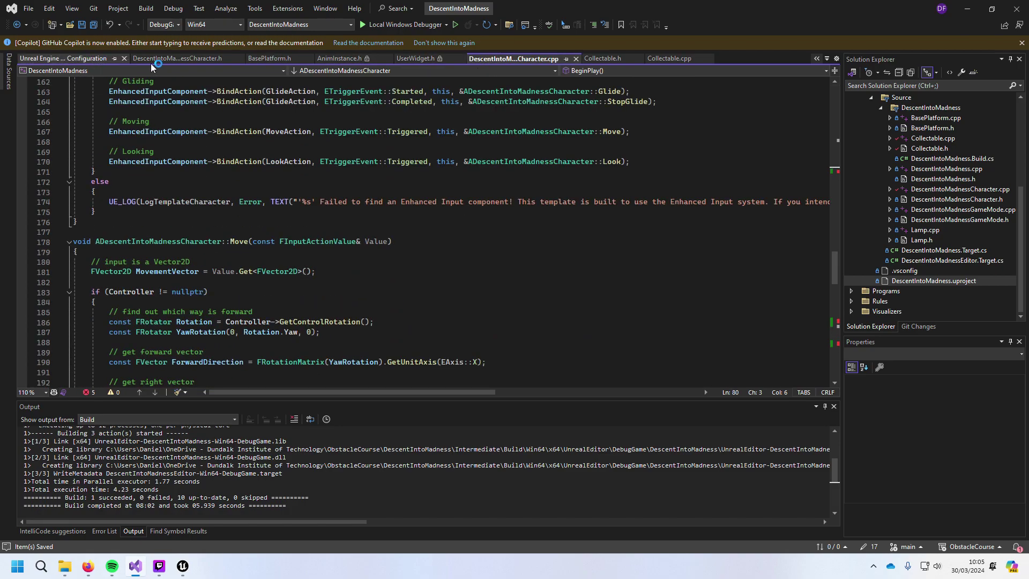
scroll(219, 170, "up", 2)
left_click(182, 58)
scroll(245, 223, "up", 6)
scroll(245, 223, "down", 5)
scroll(245, 223, "down", 5)
left_click(216, 235)
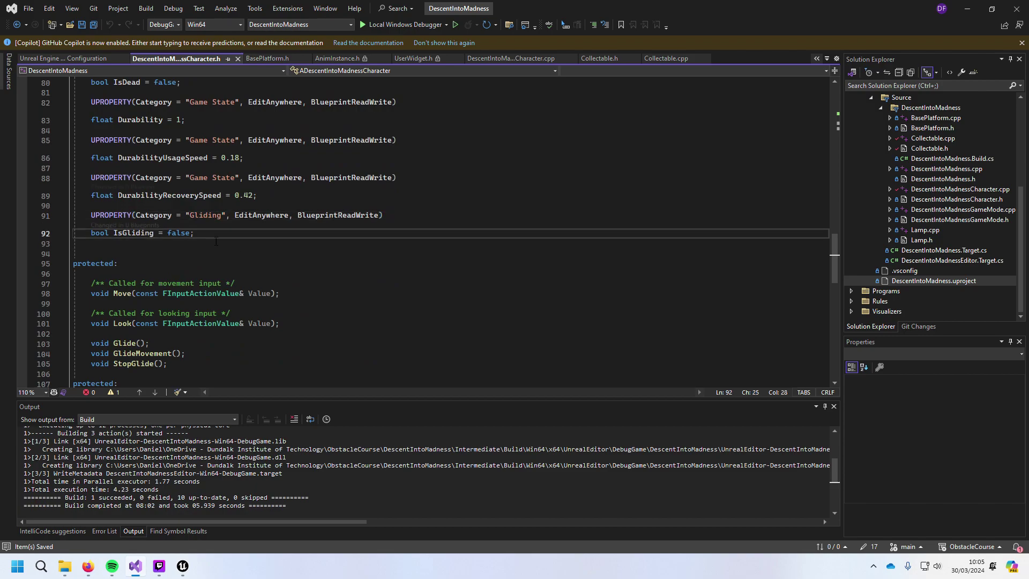
key("Return")
key("Return")
key("ctrl+v")
Step: Set the category of the pasted CollectSound property to Gliding, copying it from the IsGliding property
double_click(207, 215)
key("ctrl+c")
double_click(279, 253)
key("ctrl+v")
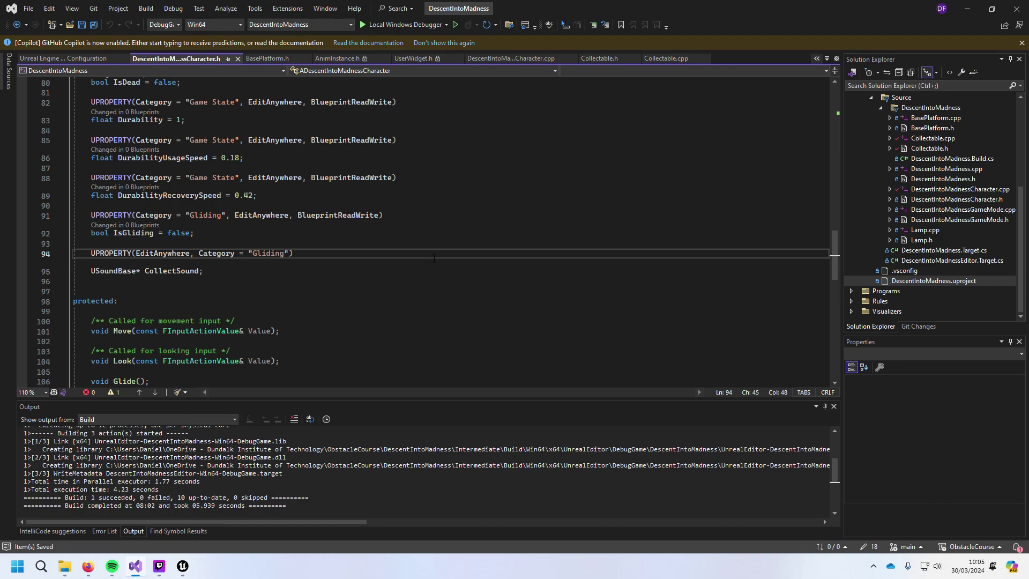
scroll(631, 82, "up", 1)
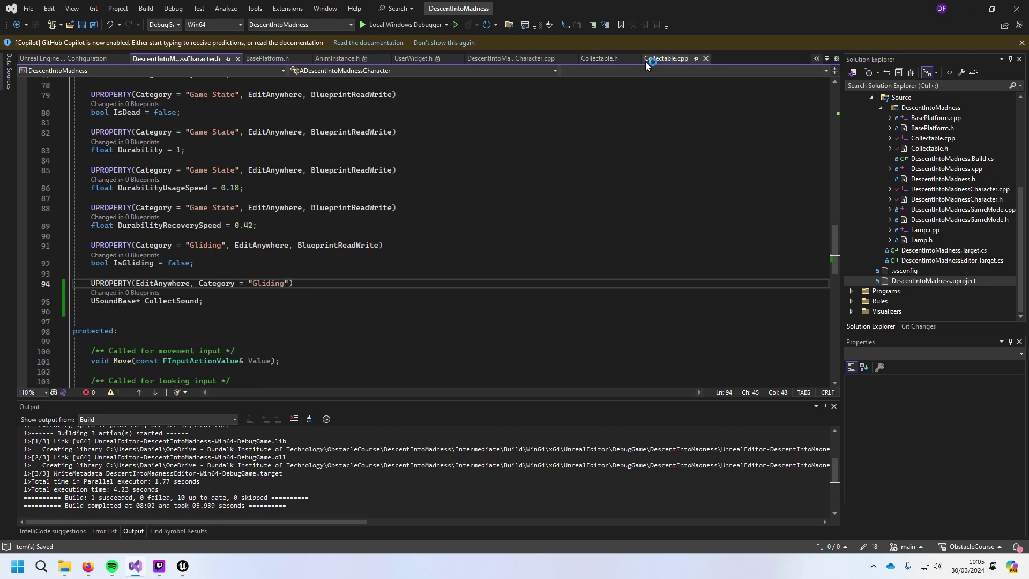
Step: Check the includes in Collectable.cpp and copy the Kismet/GameplayStatics.h include line from Collectable.h
left_click(667, 58)
scroll(551, 210, "up", 3)
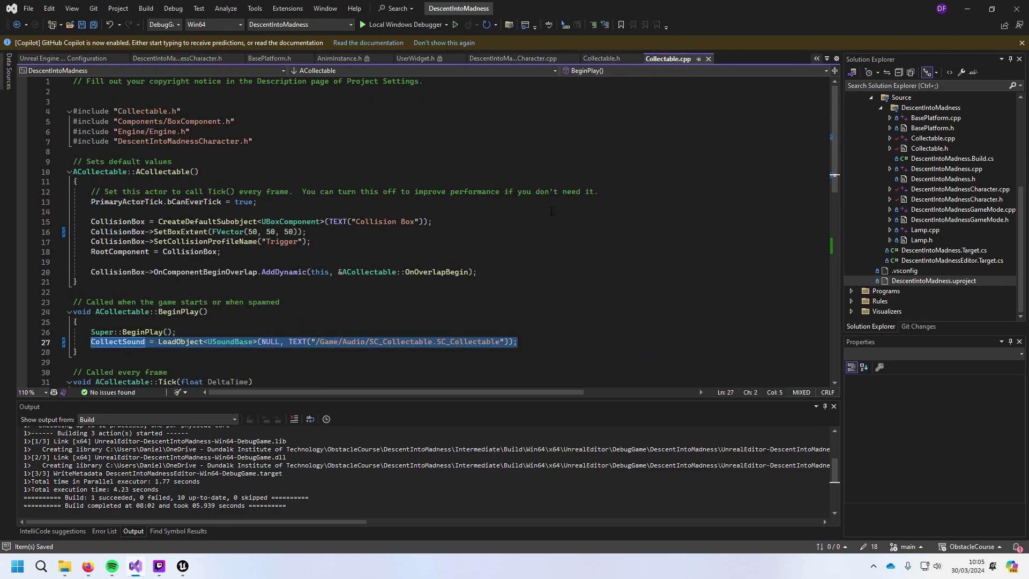
left_click(601, 58)
left_click_drag(262, 141, 73, 141)
Step: Paste the Kismet/GameplayStatics.h include below Logging/LogMacros.h in DescentIntoMadnessCharacter.h and save the header
left_click(79, 56)
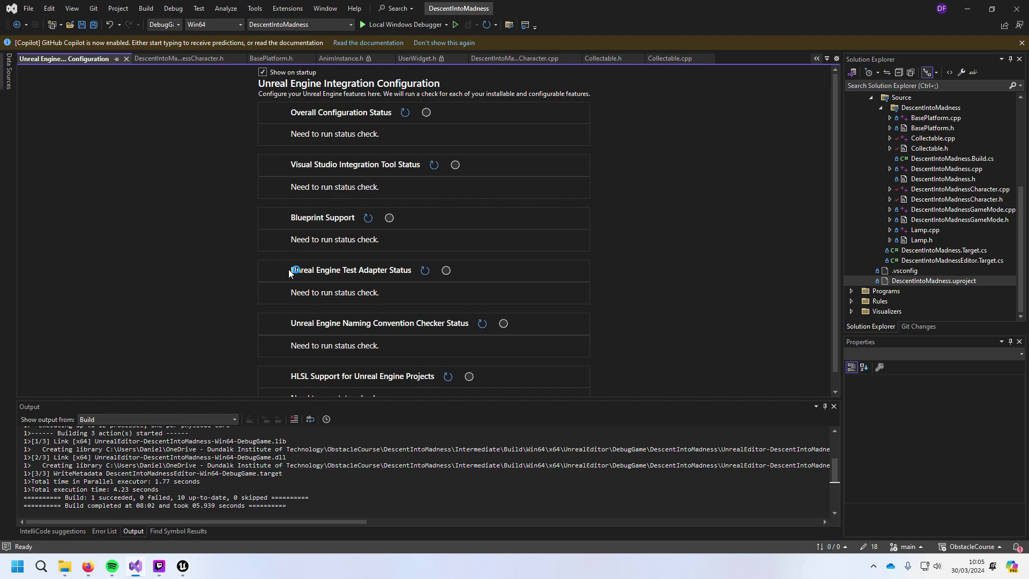
left_click(191, 60)
scroll(269, 187, "up", 20)
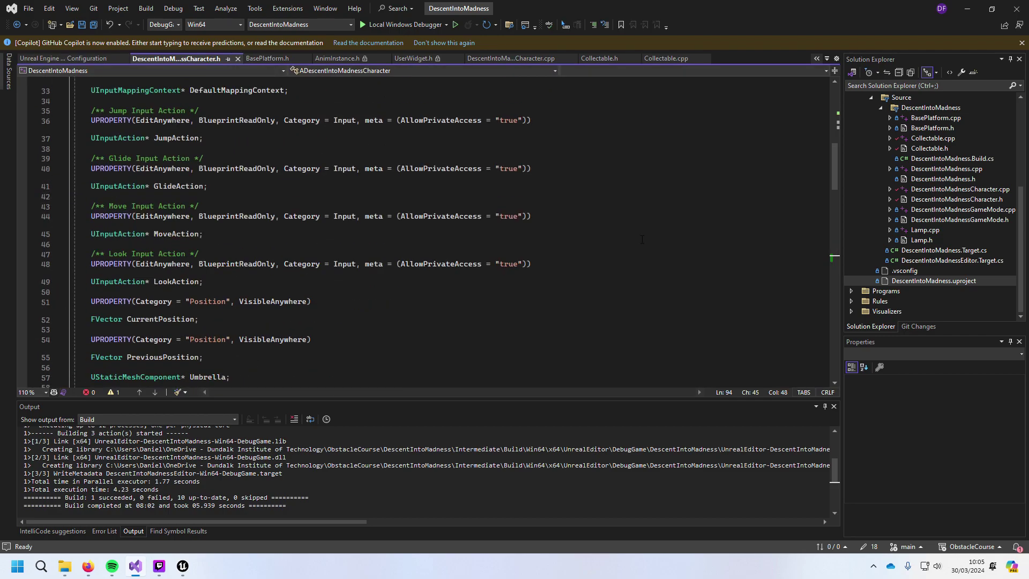
left_click(242, 137)
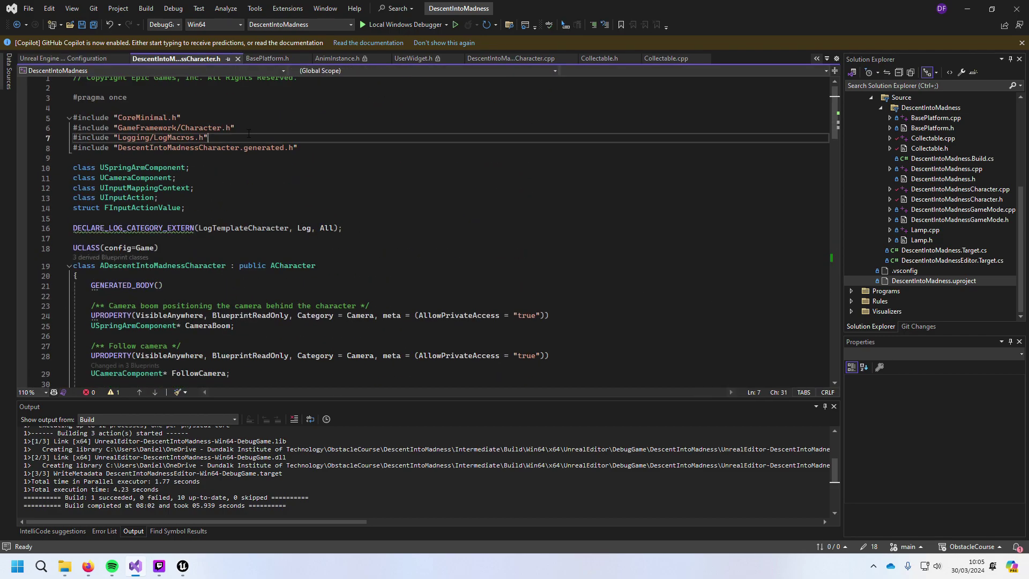
key("Return")
key("ctrl+v")
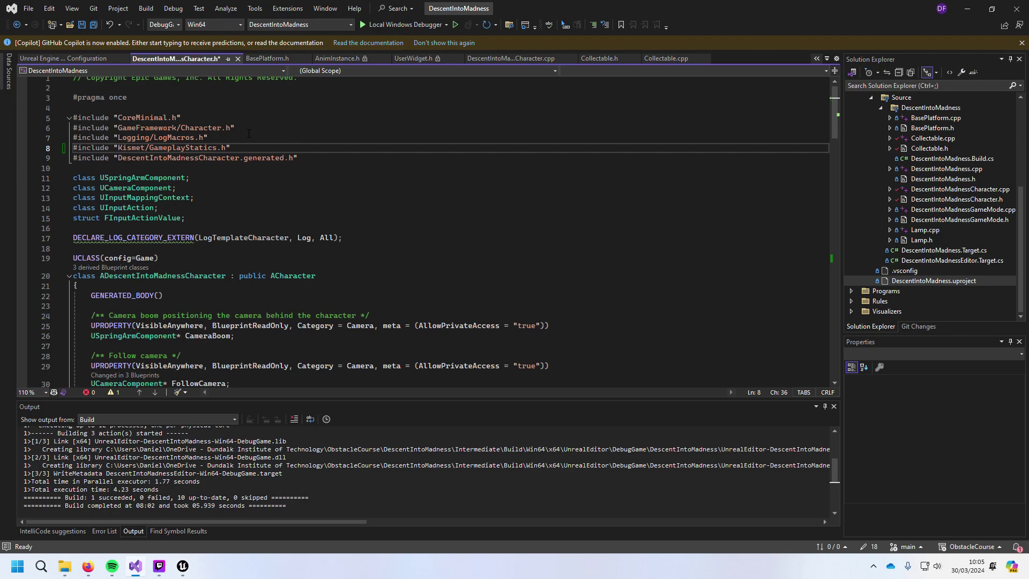
key("ctrl+s")
key("alt+Tab")
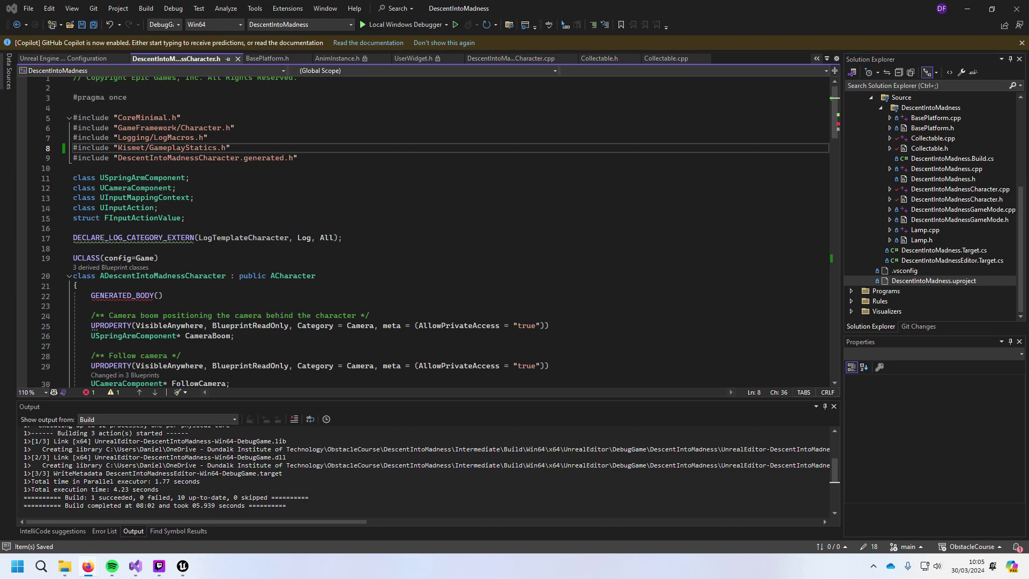